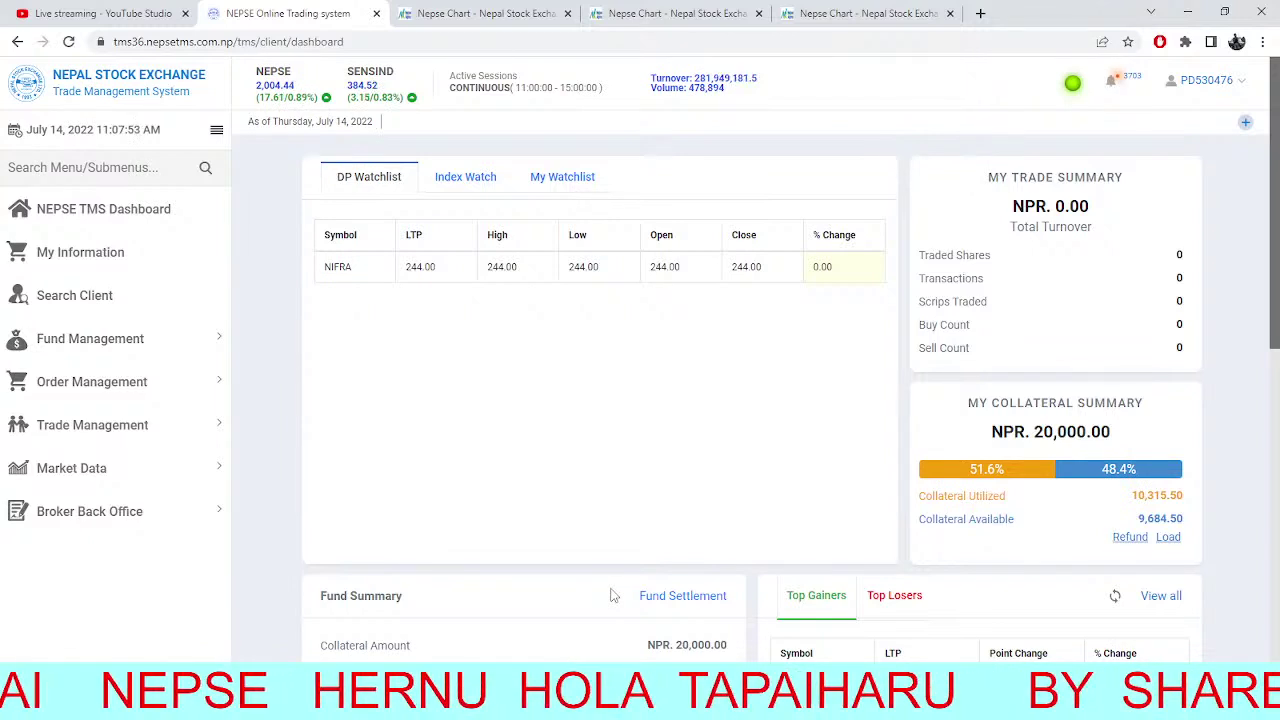
Reload the trading dashboard and display the Market Depth of DORDI (Dordi Khola Jal Bidyut Company).
{"action": "left_click", "coordinate": [68, 41]}
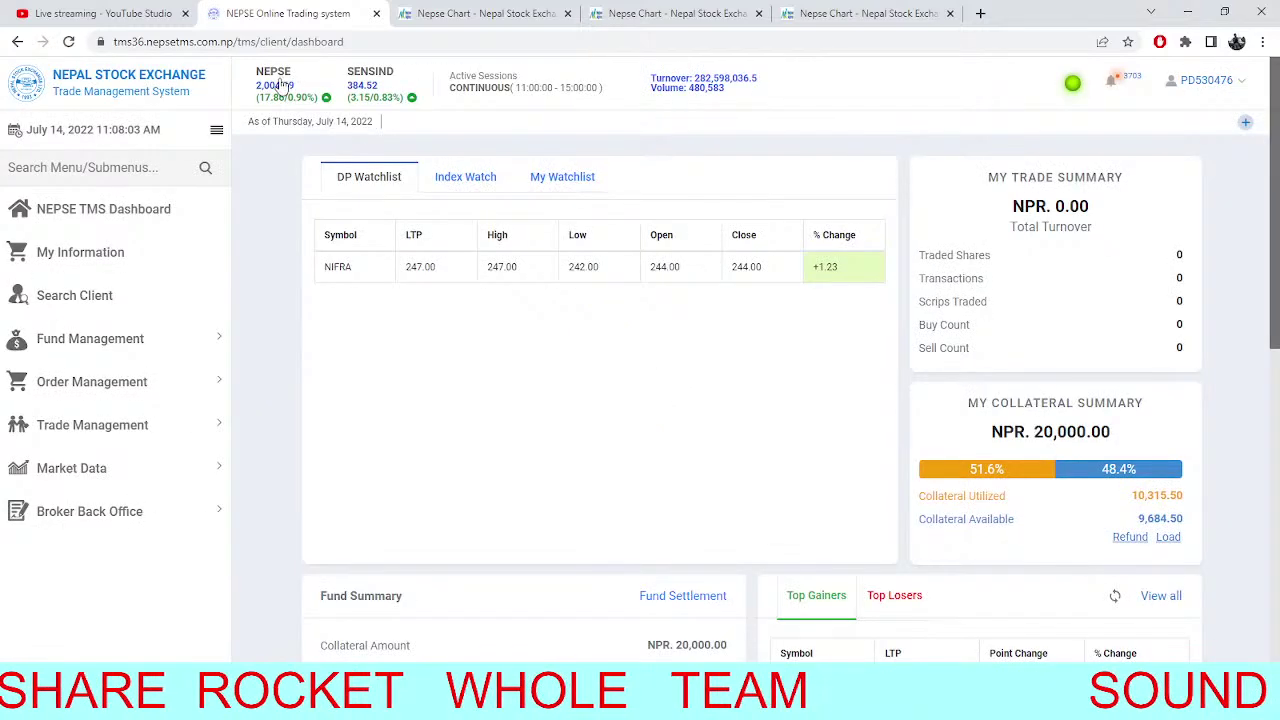
{"action": "left_click", "coordinate": [200, 468]}
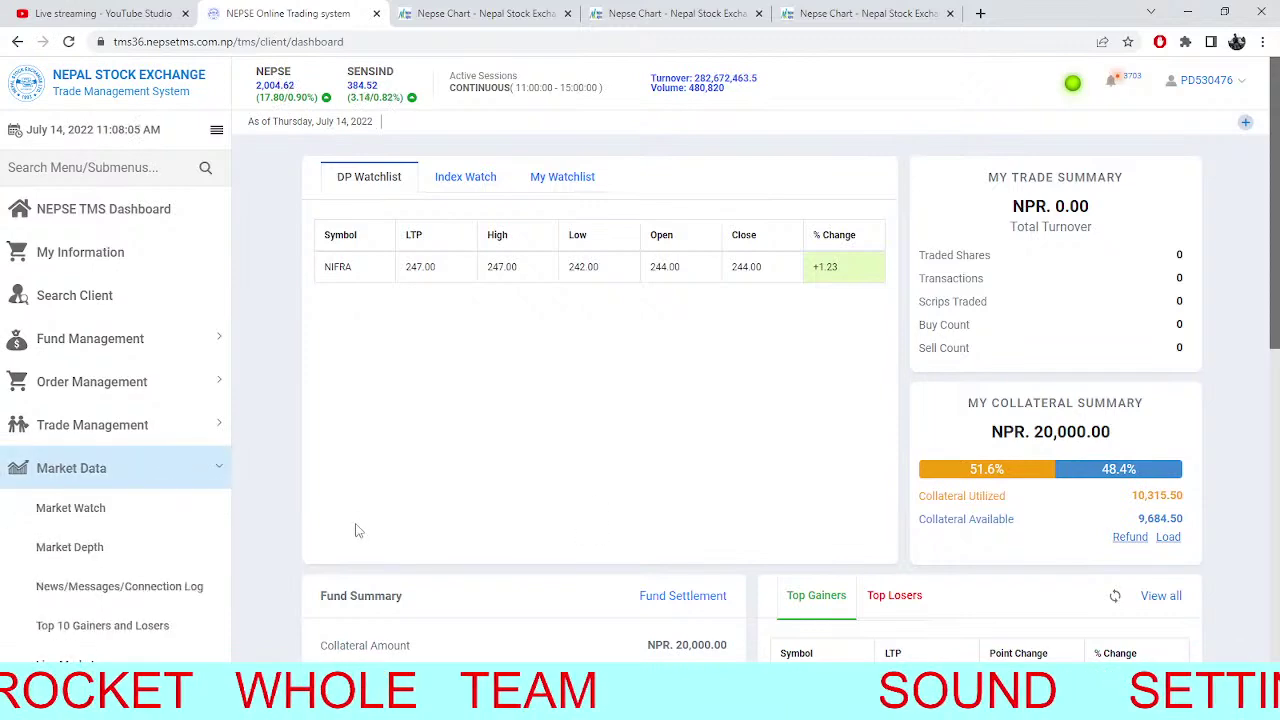
{"action": "left_click", "coordinate": [55, 547]}
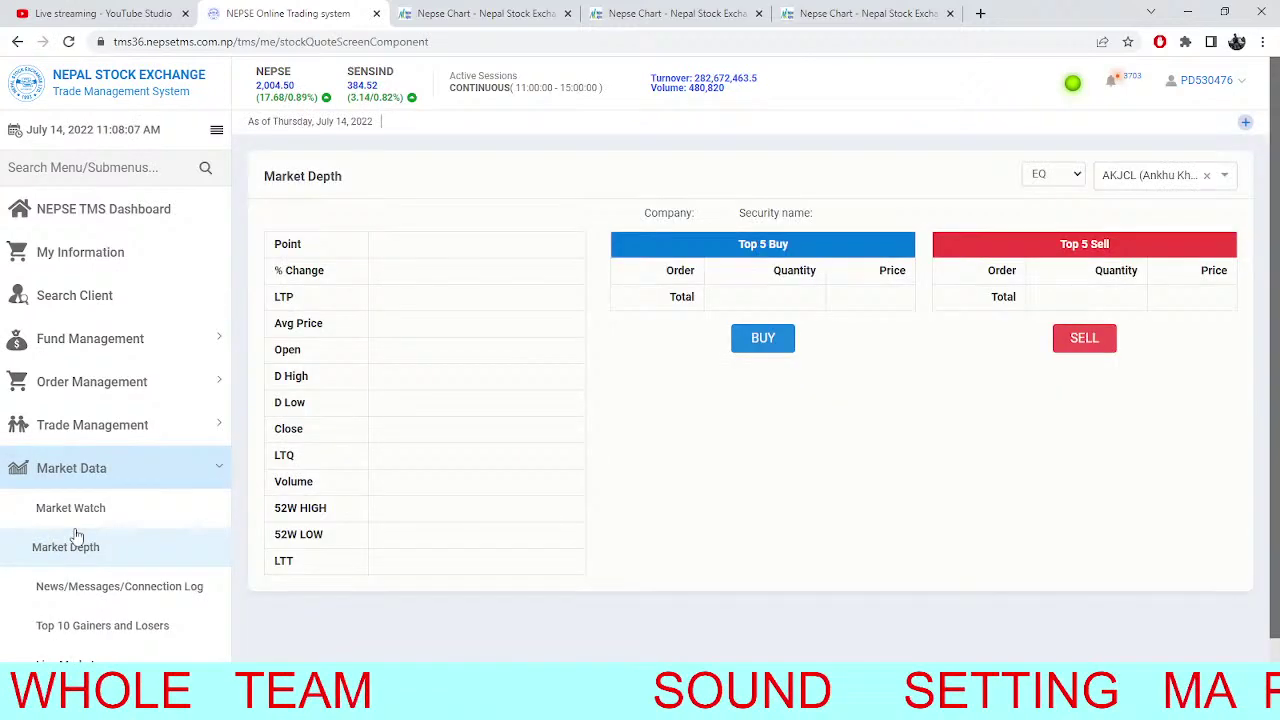
{"action": "left_click", "coordinate": [1205, 176]}
{"action": "type", "text": "dor"}
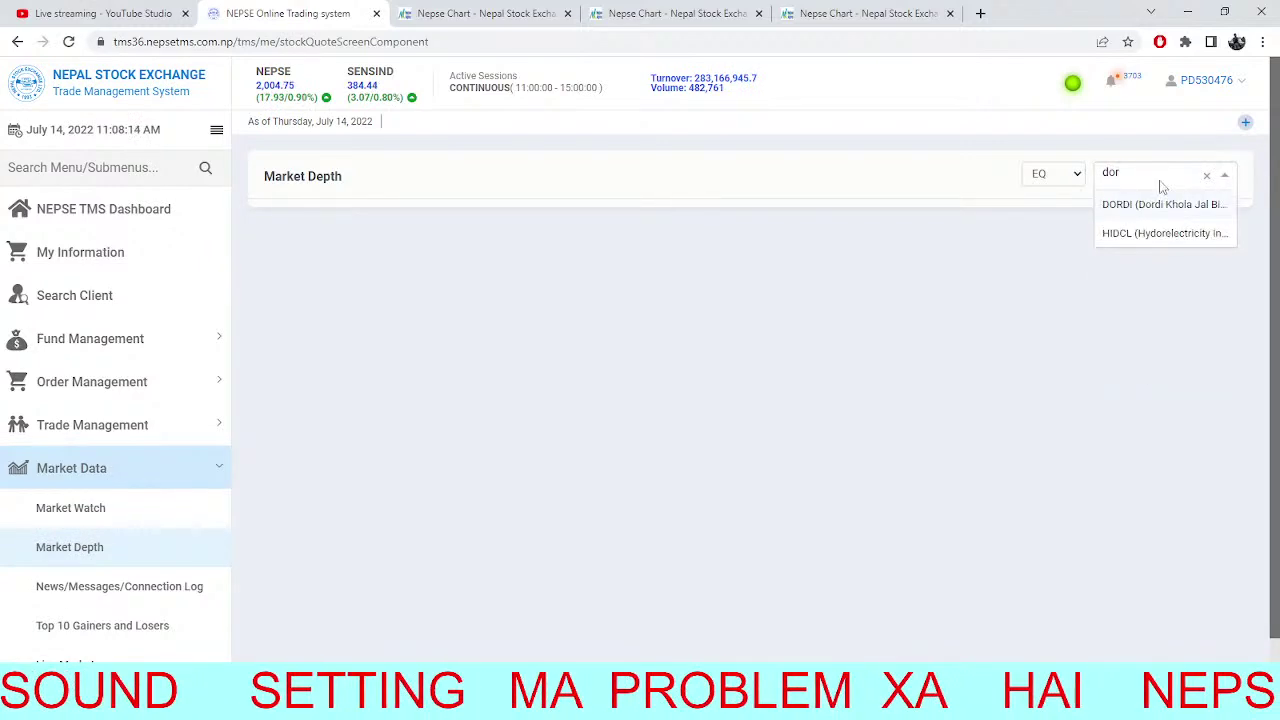
{"action": "left_click", "coordinate": [1150, 204]}
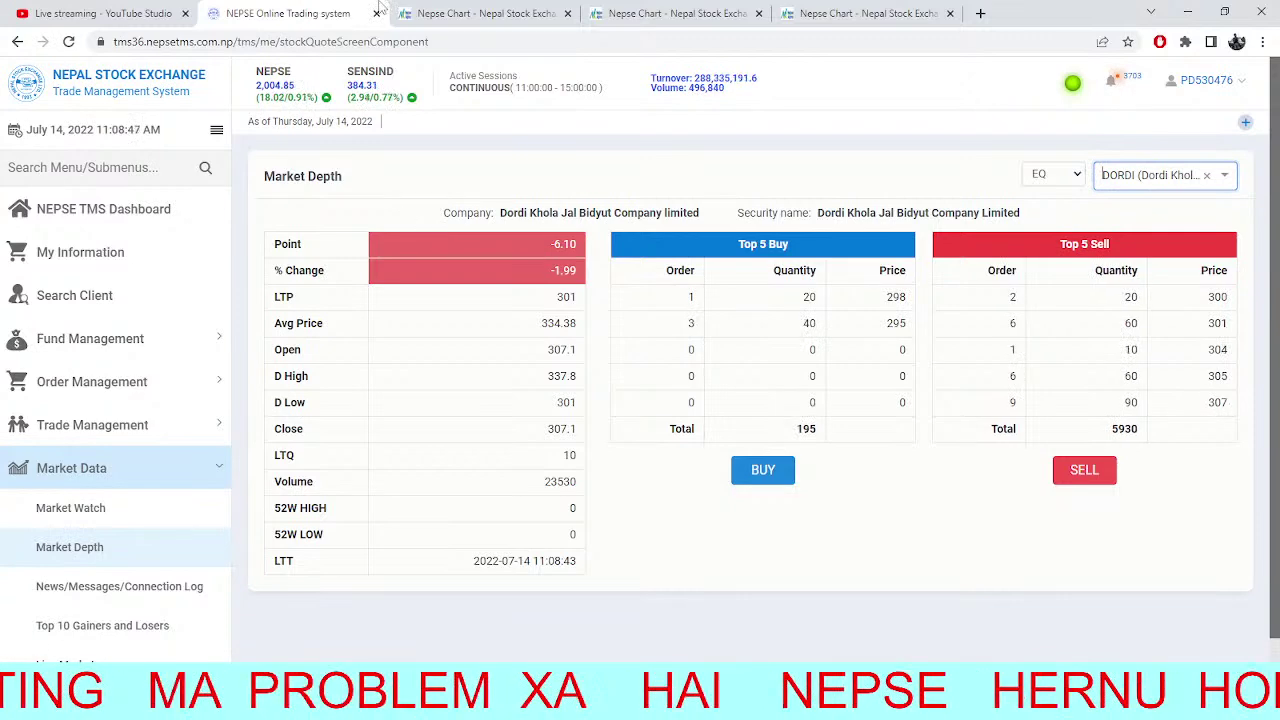
Examine the five-minute and daily NEPSE index charts on Nepse Alpha, checking back on DORDI's market depth in the trading system.
{"action": "key", "text": "ctrl+Tab"}
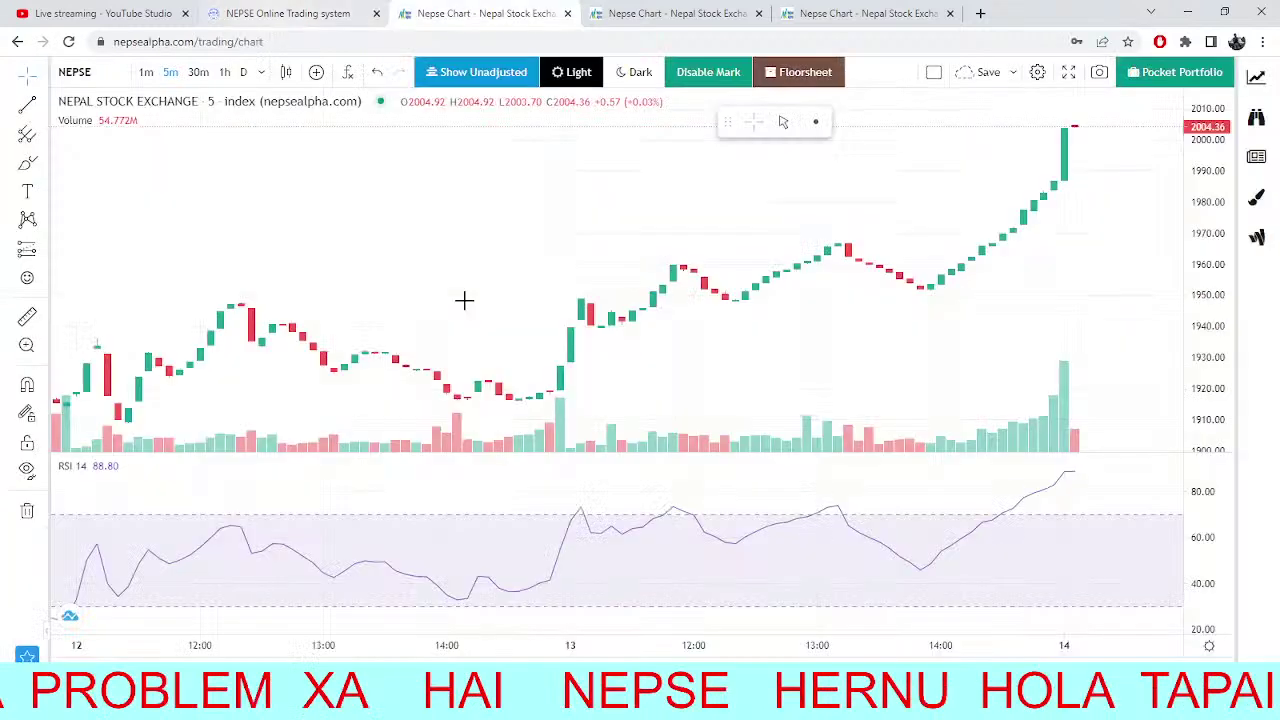
{"action": "left_click", "coordinate": [290, 9]}
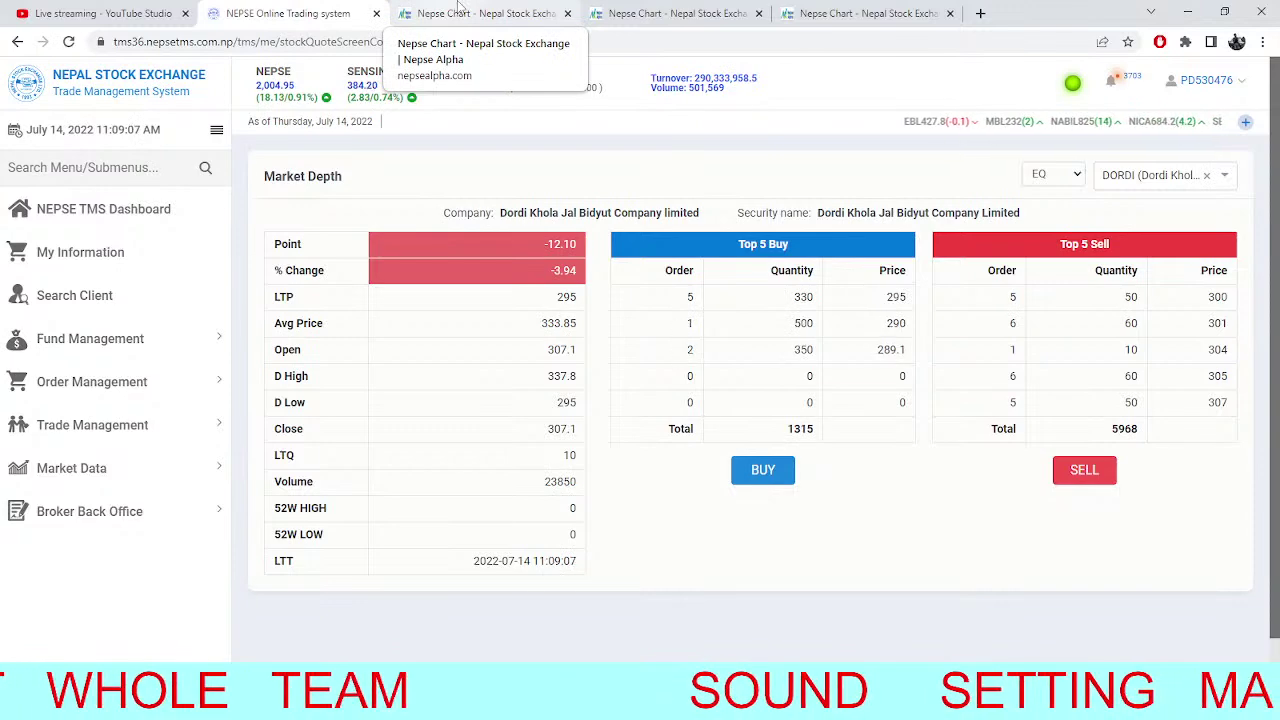
{"action": "left_click", "coordinate": [459, 7]}
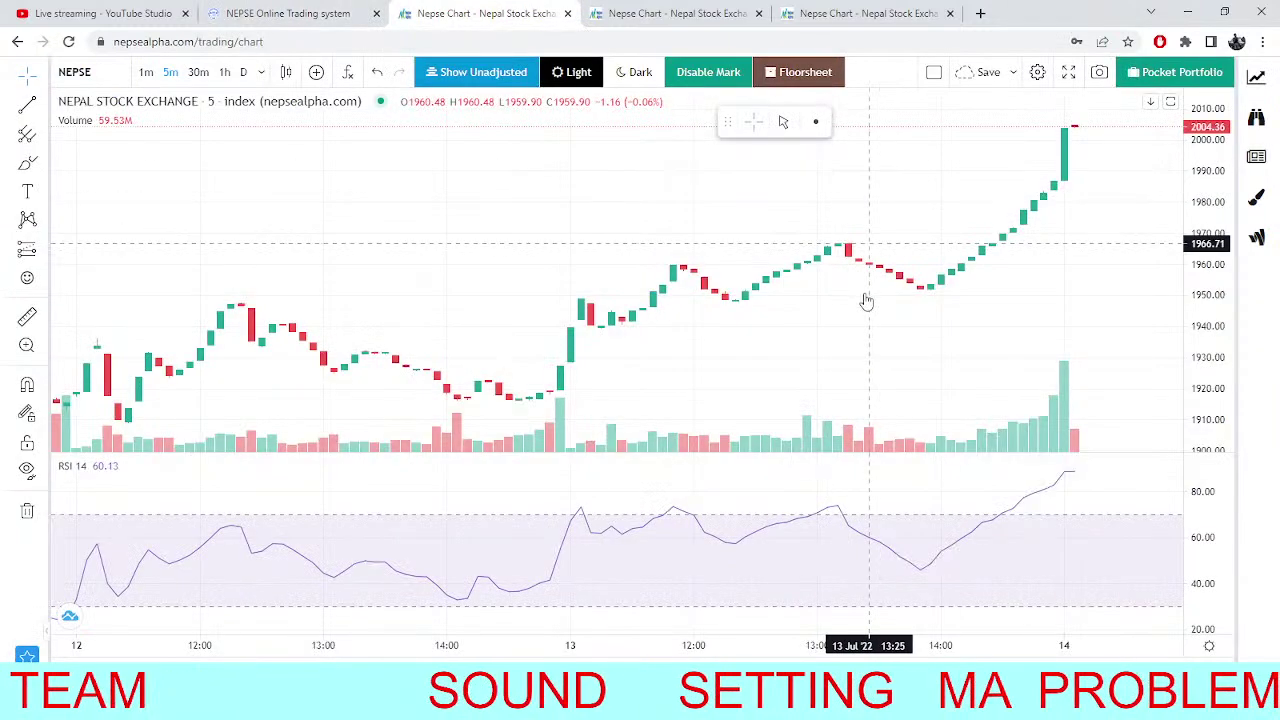
{"action": "scroll", "coordinate": [930, 230], "scroll_direction": "up", "scroll_amount": 3}
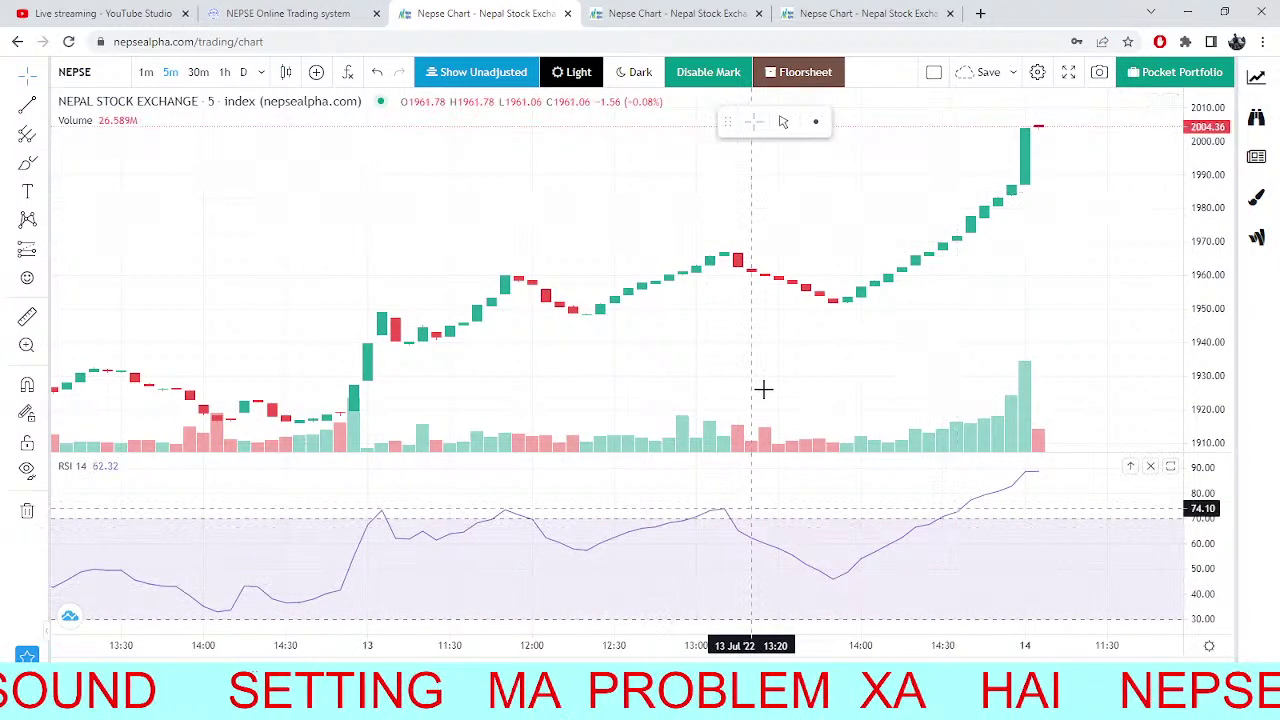
{"action": "left_click", "coordinate": [606, 16]}
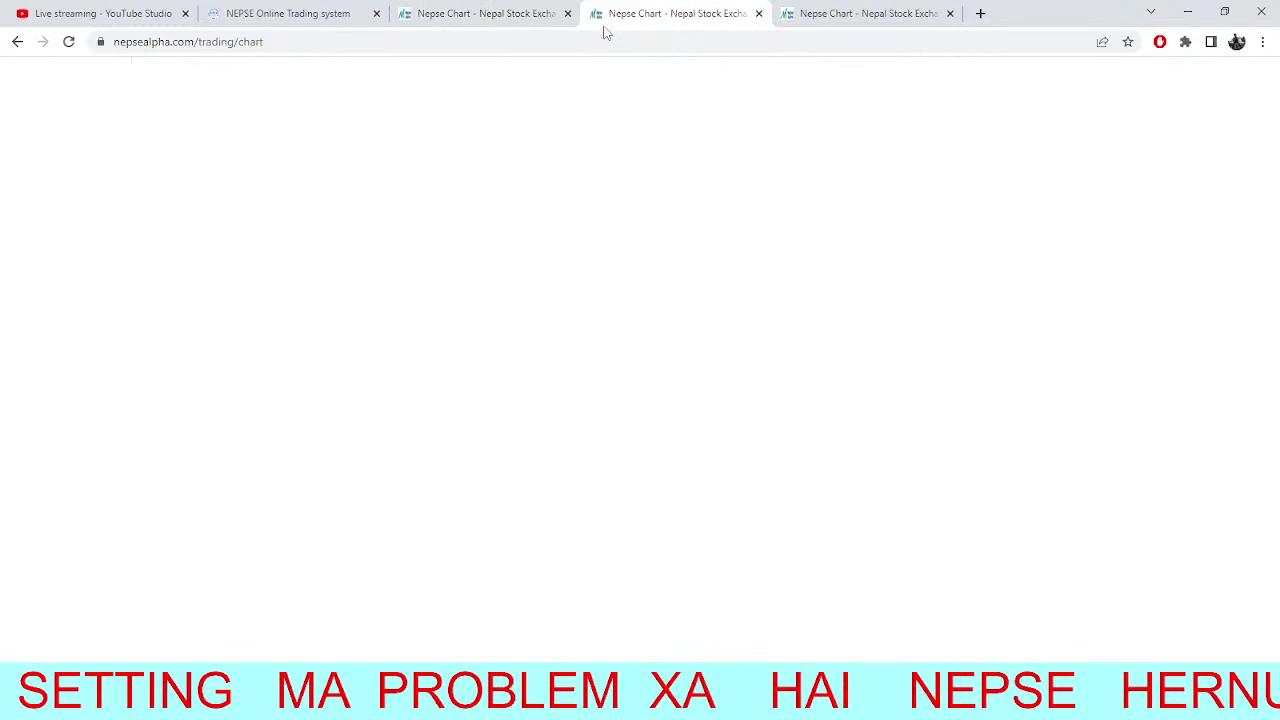
{"action": "left_click", "coordinate": [804, 18]}
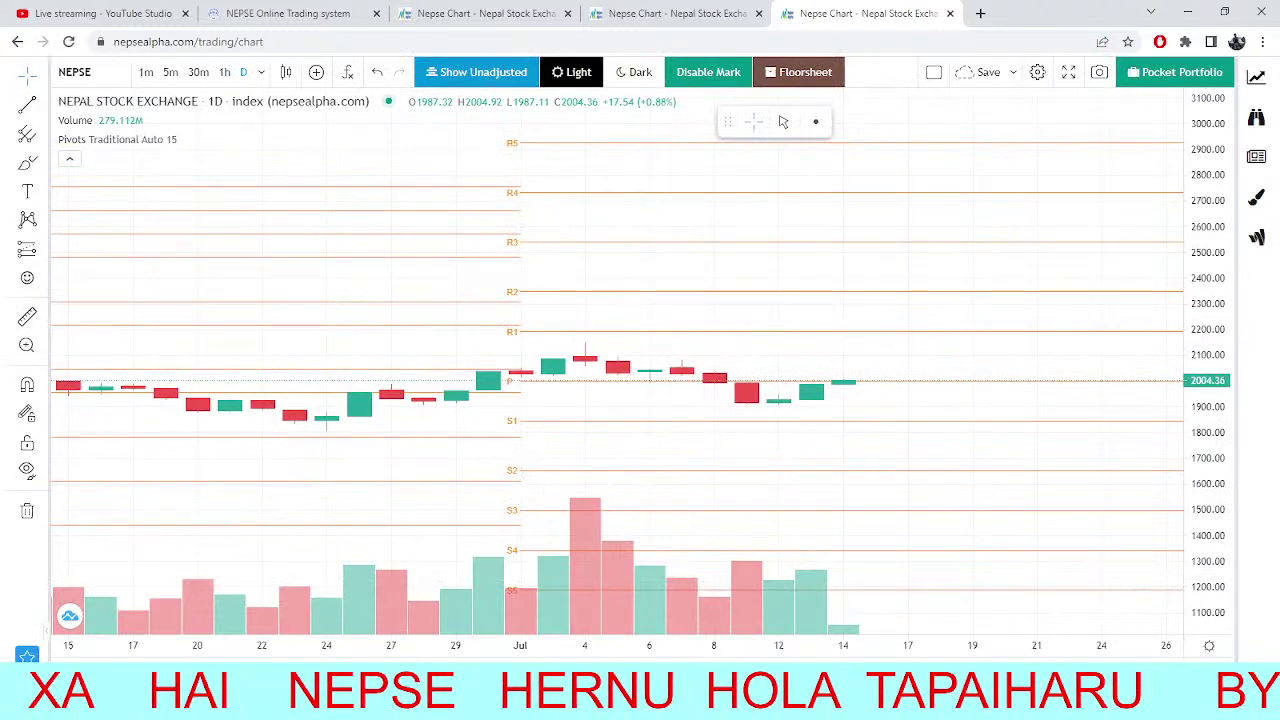
{"action": "left_click", "coordinate": [712, 10]}
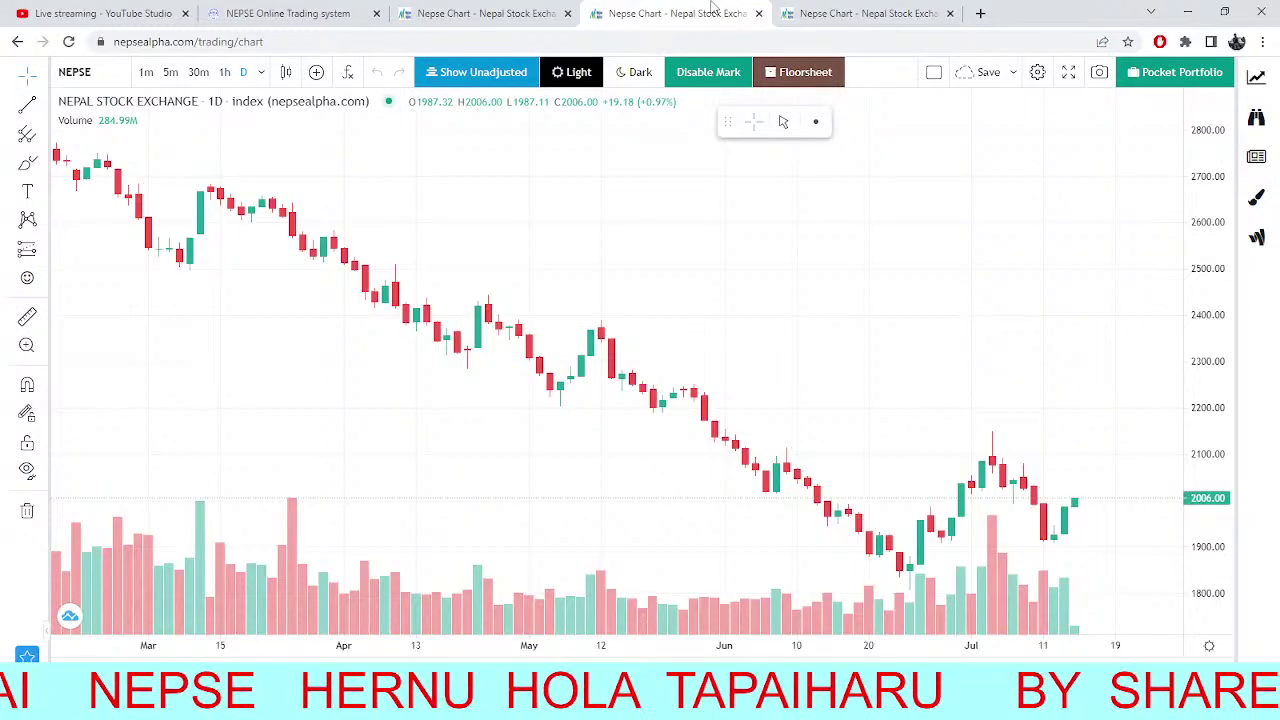
{"action": "left_click", "coordinate": [352, 10]}
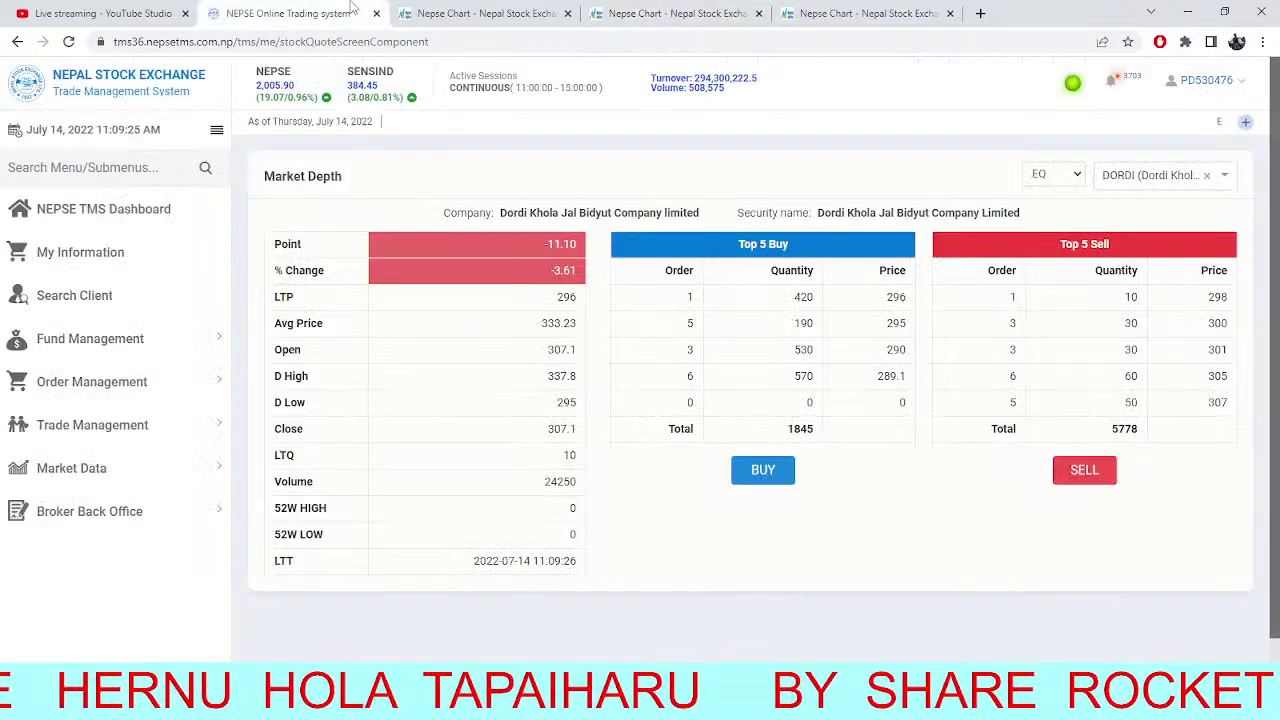
Reload the trading system and display the Market Depth of AKJCL (Ankhu Khola Jalvidhyut Company).
{"action": "left_click", "coordinate": [62, 52]}
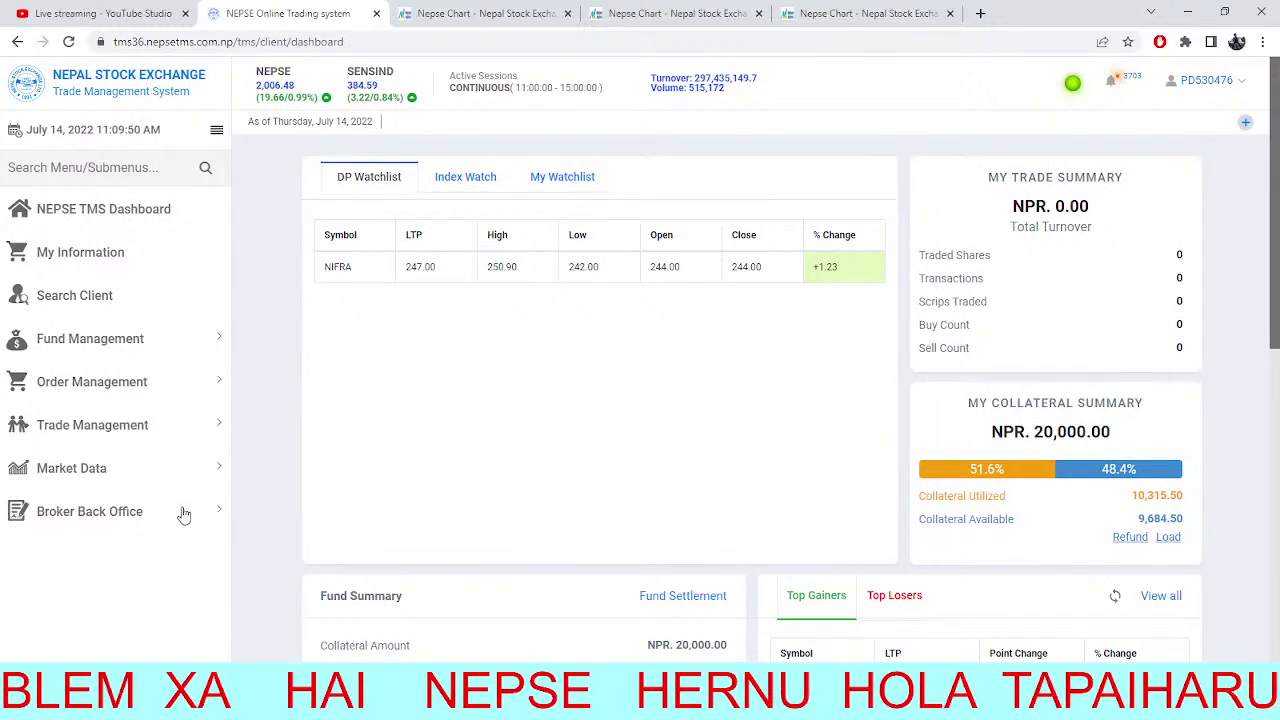
{"action": "left_click", "coordinate": [130, 470]}
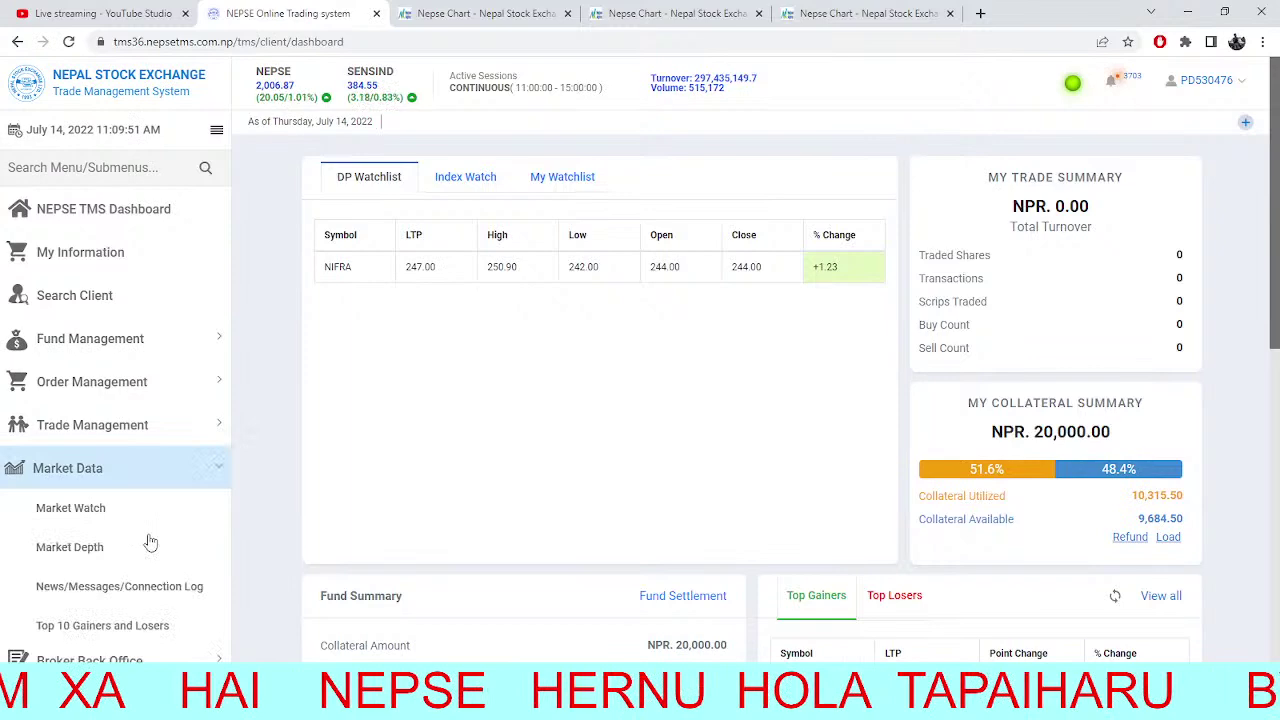
{"action": "left_click", "coordinate": [70, 547]}
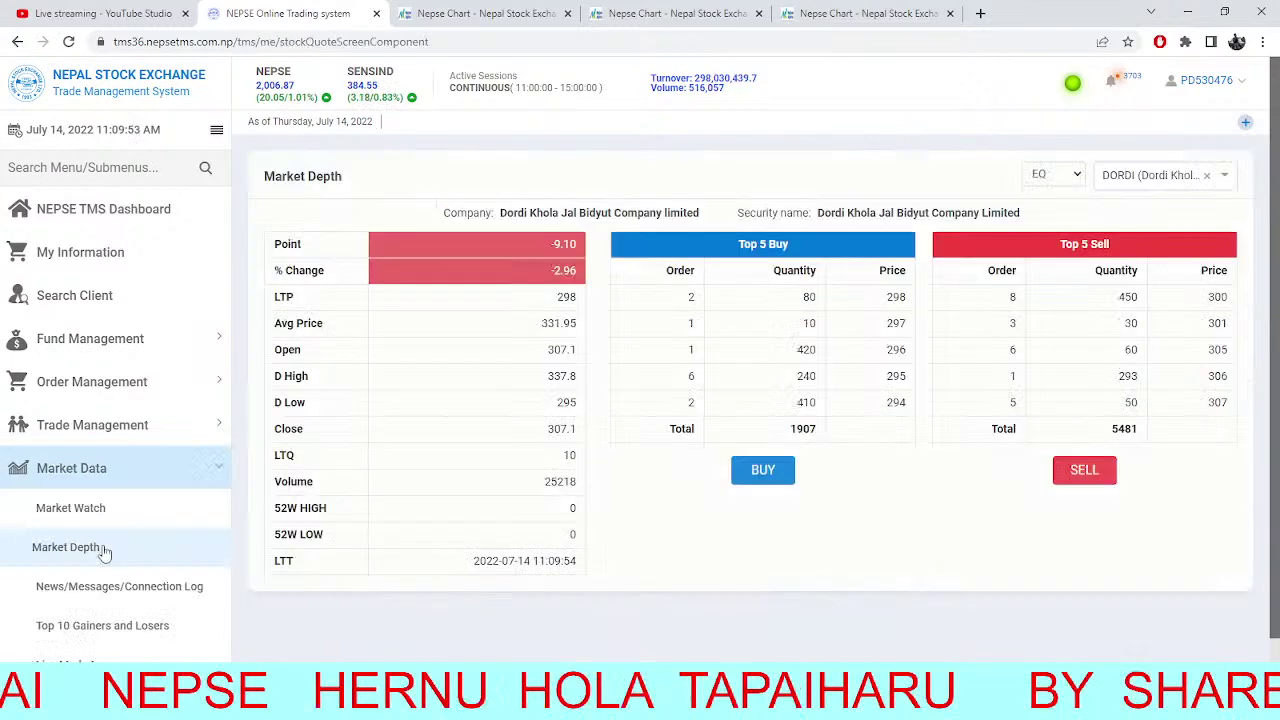
{"action": "left_click", "coordinate": [1207, 176]}
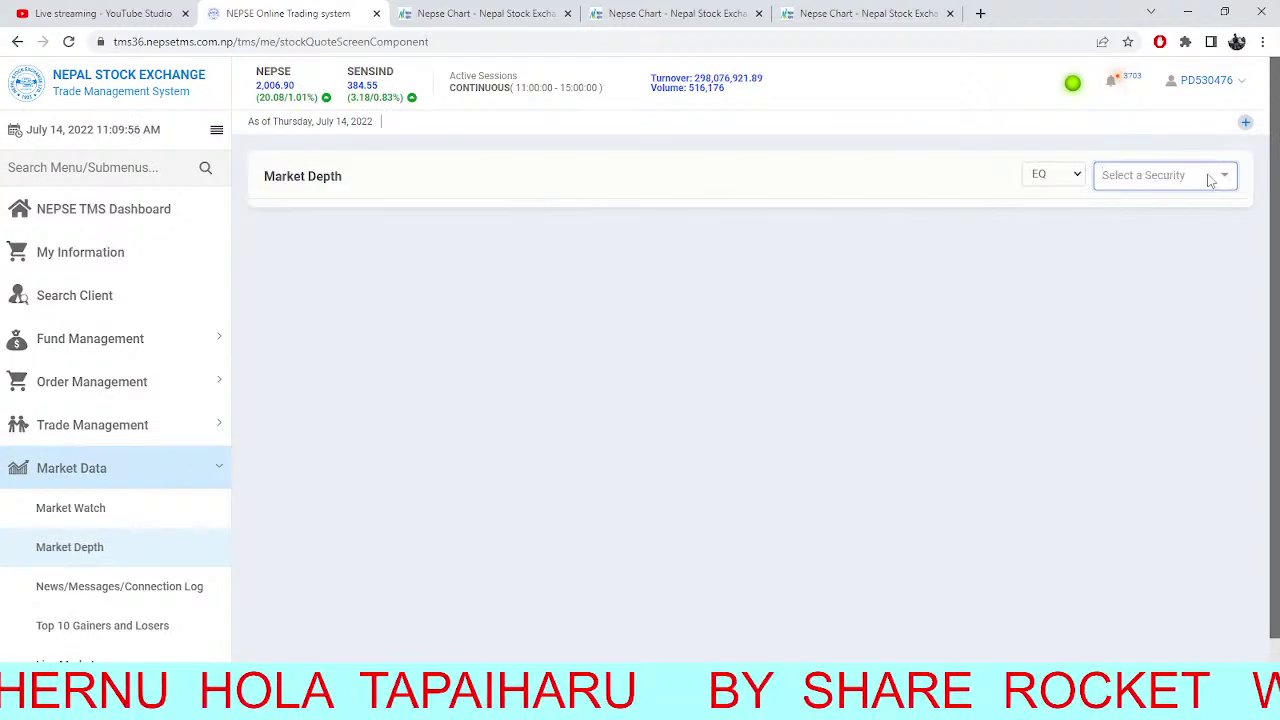
{"action": "type", "text": "ahjc"}
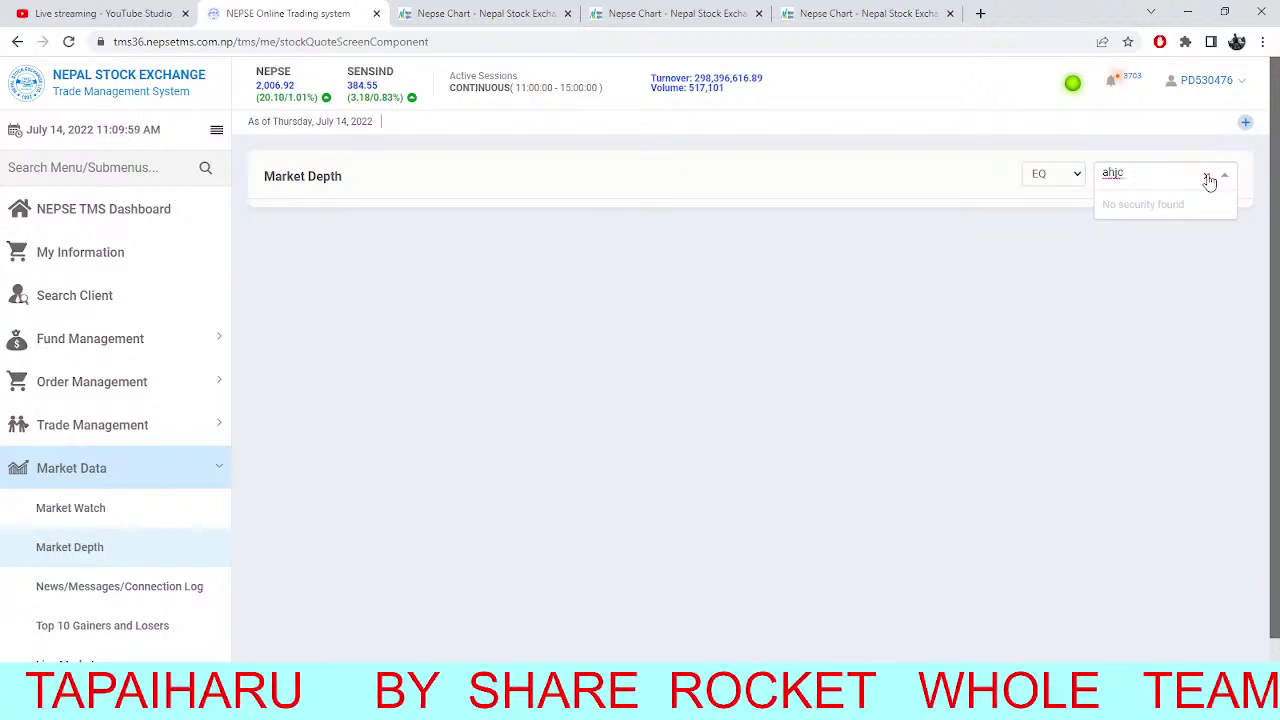
{"action": "key", "text": "BackSpace"}
{"action": "key", "text": "BackSpace"}
{"action": "key", "text": "BackSpace"}
{"action": "type", "text": "kj"}
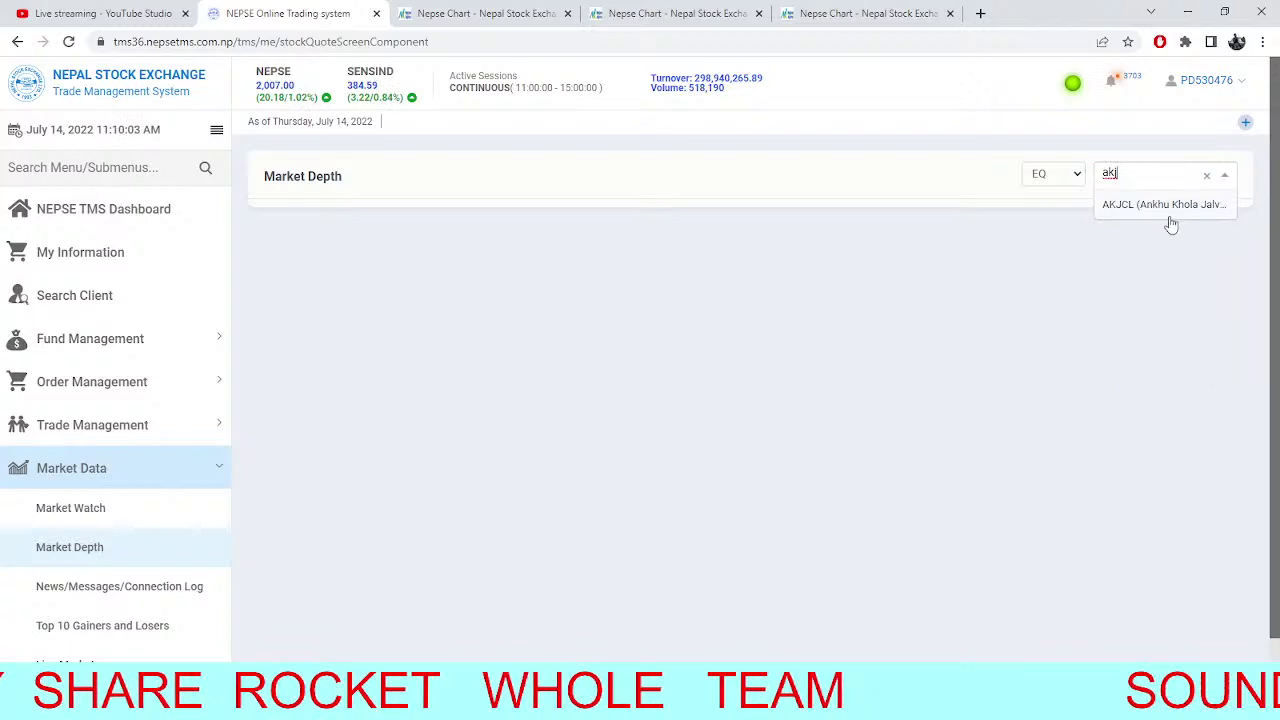
{"action": "left_click", "coordinate": [1171, 210]}
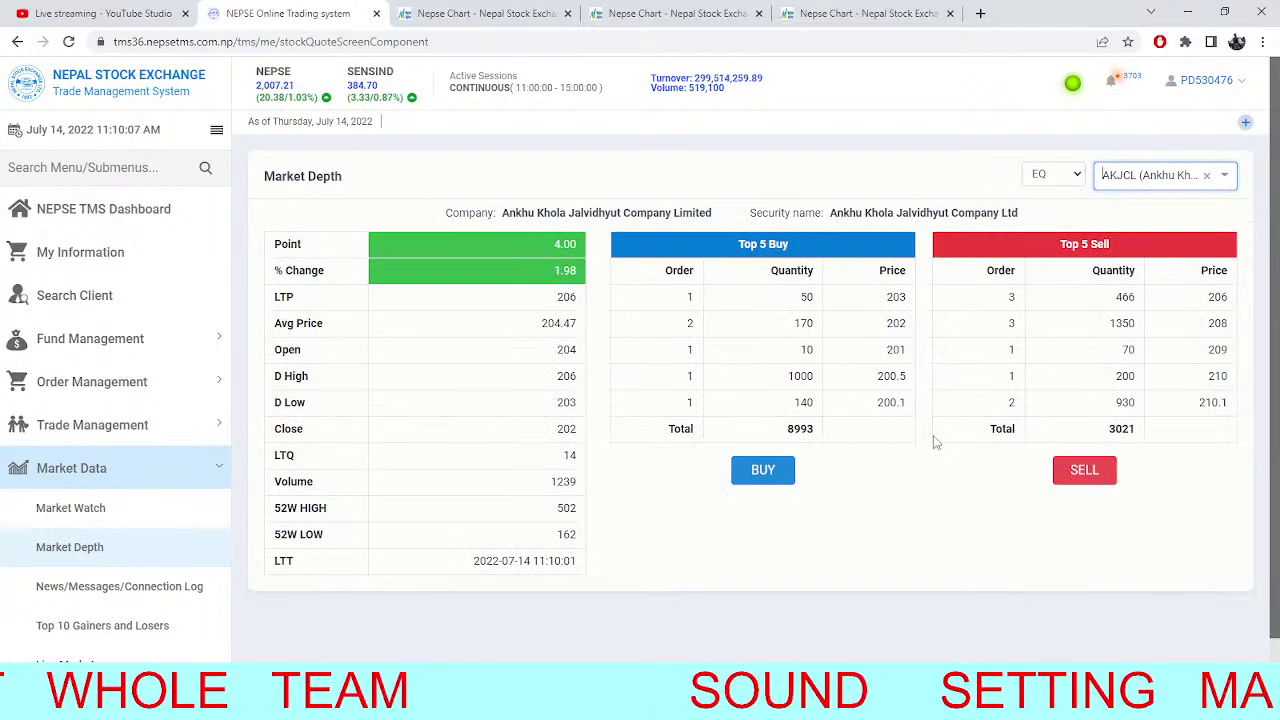
Check the five-minute NEPSE chart on Nepse Alpha alongside the refreshed AKJCL market depth in the trading system.
{"action": "left_click", "coordinate": [449, 8]}
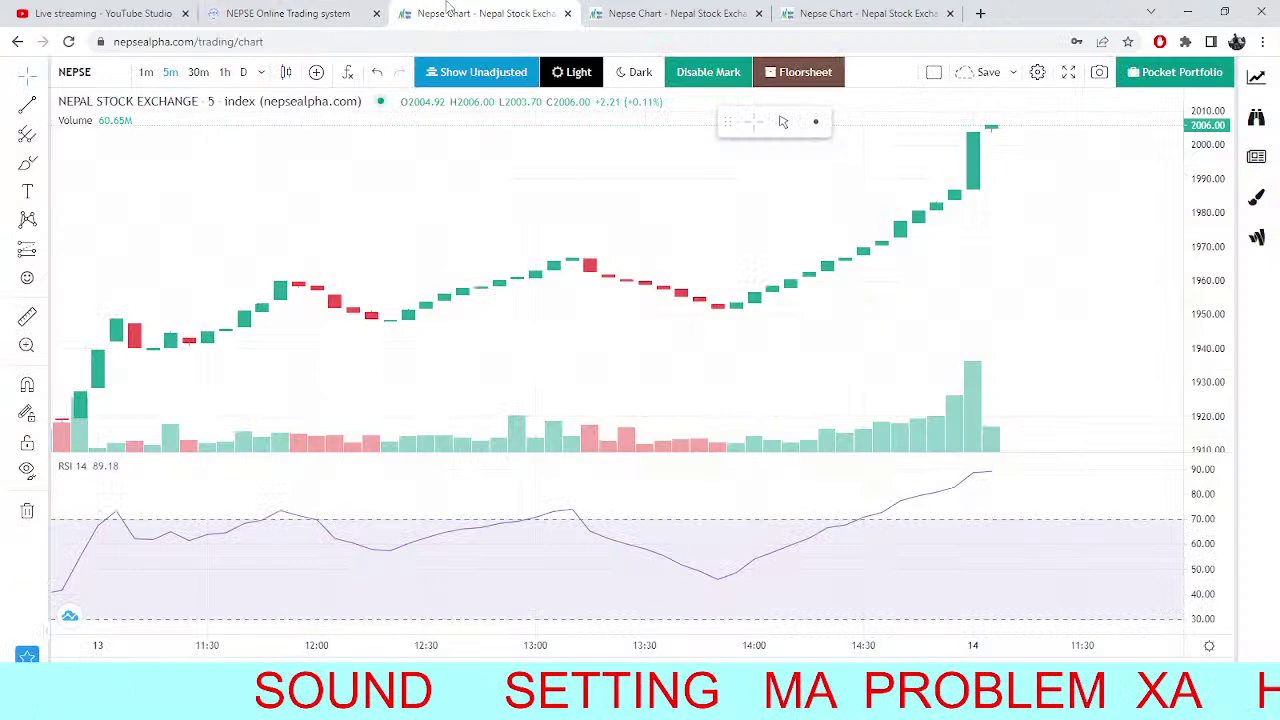
{"action": "left_click", "coordinate": [290, 12]}
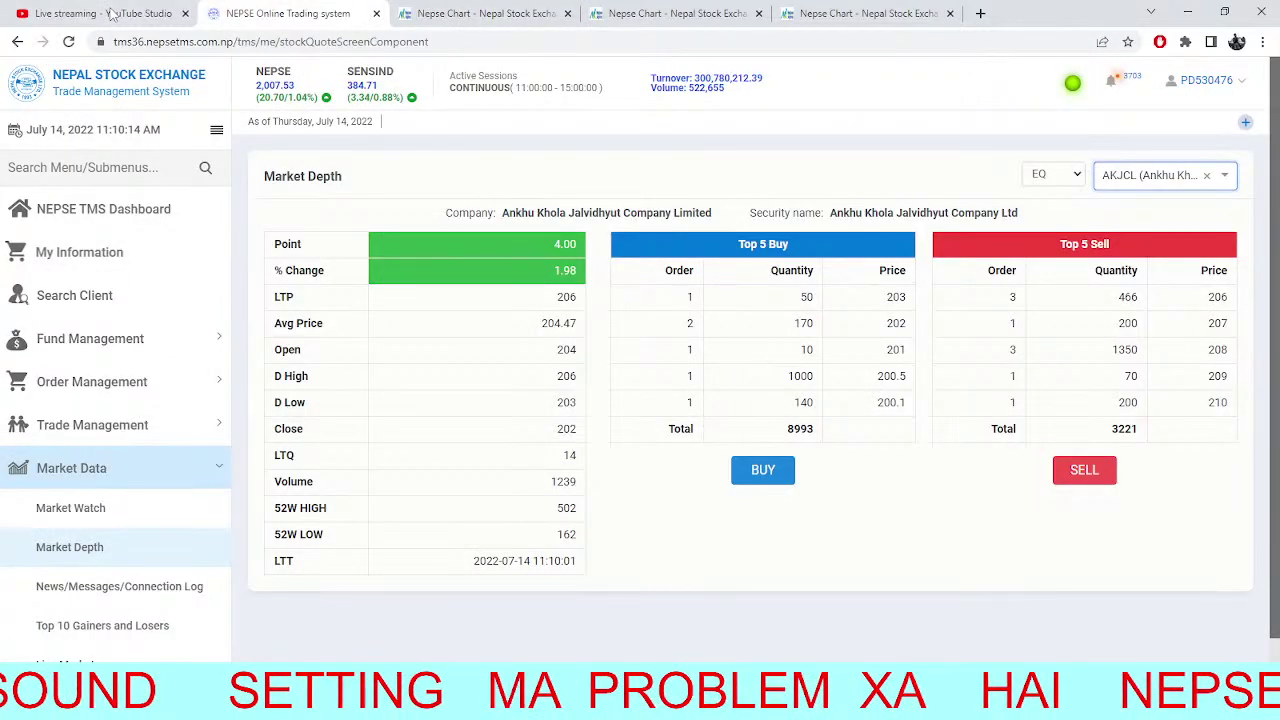
{"action": "left_click", "coordinate": [68, 42]}
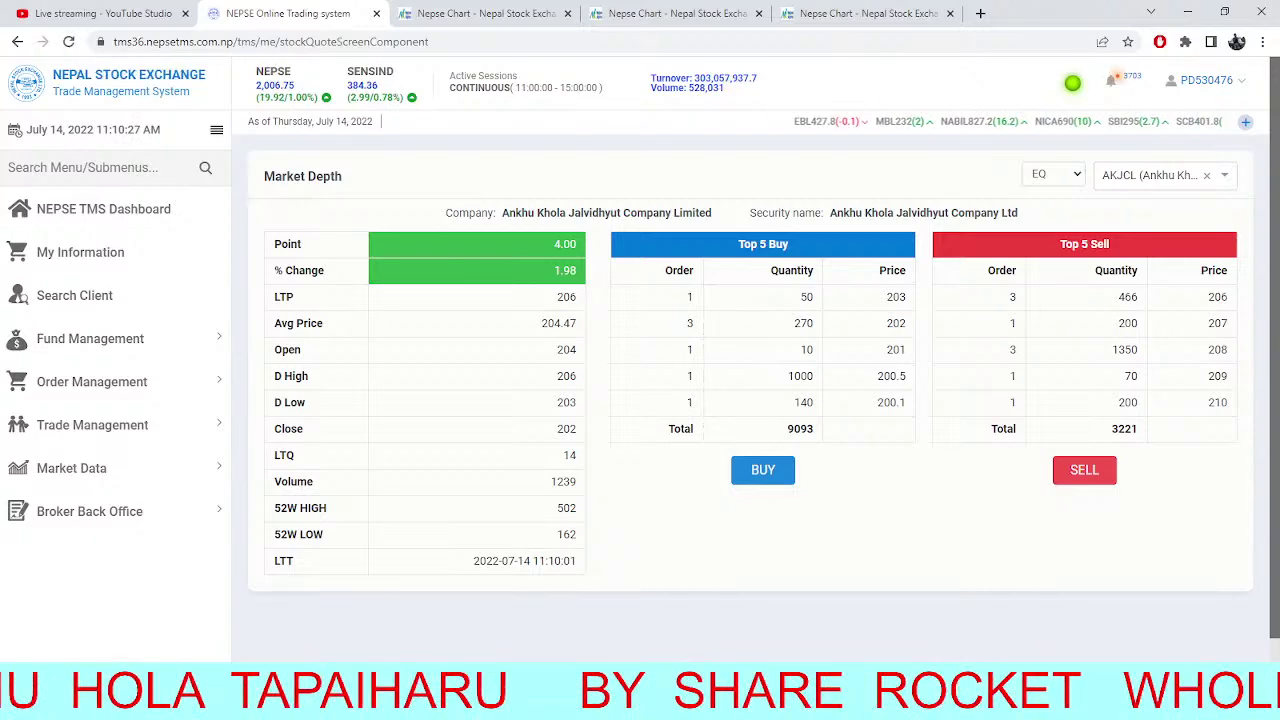
{"action": "left_click", "coordinate": [536, 10]}
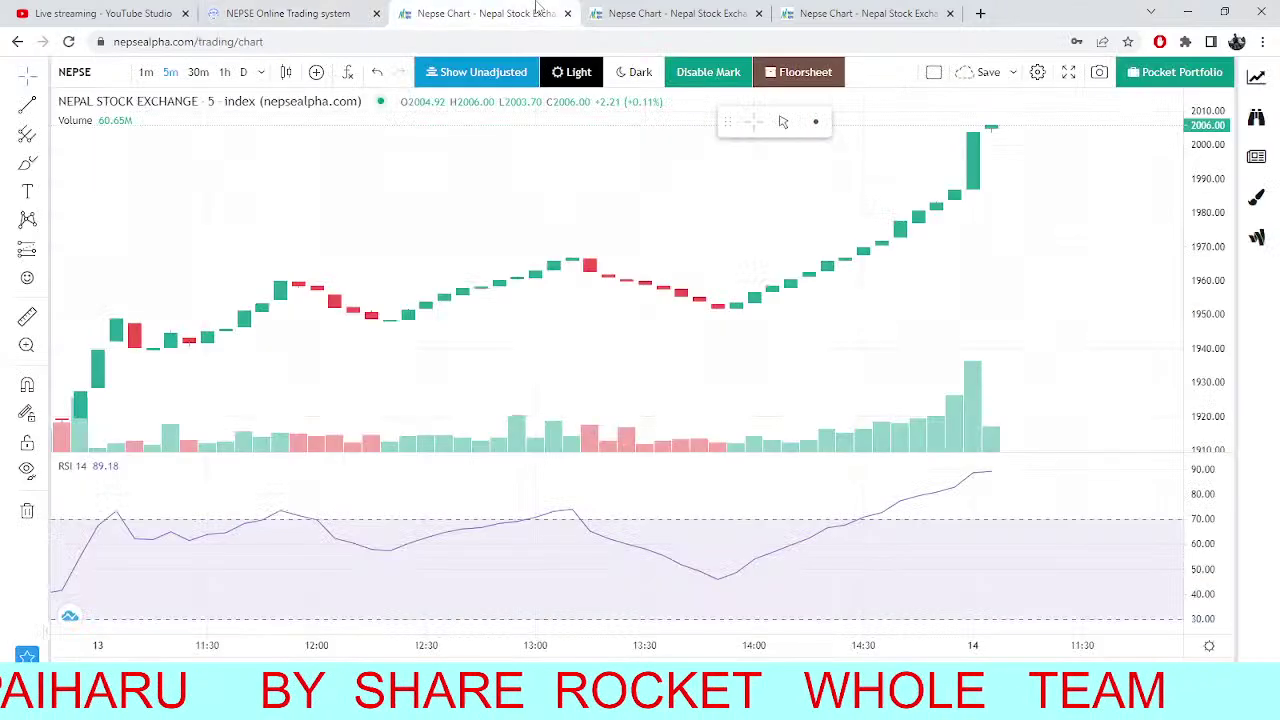
{"action": "left_click", "coordinate": [328, 12]}
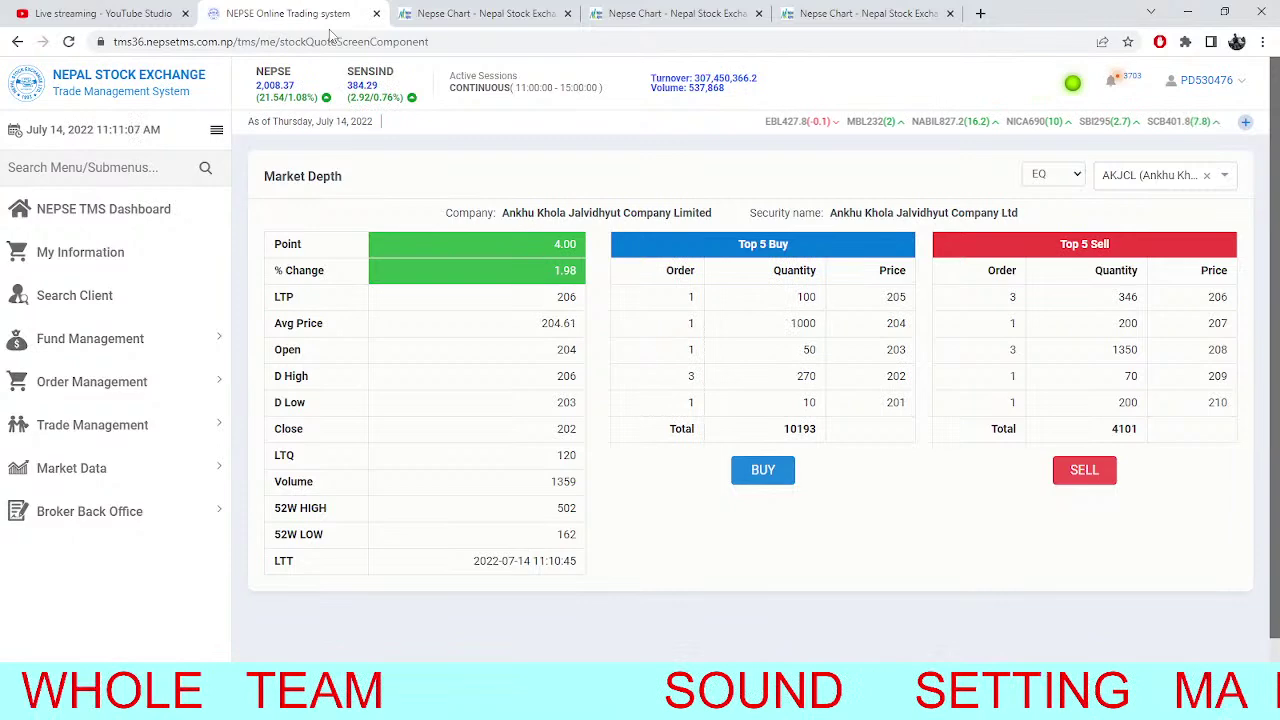
Examine the latest candles on Nepse Alpha's five-minute NEPSE chart and on the daily chart with pivot levels.
{"action": "left_click", "coordinate": [485, 13]}
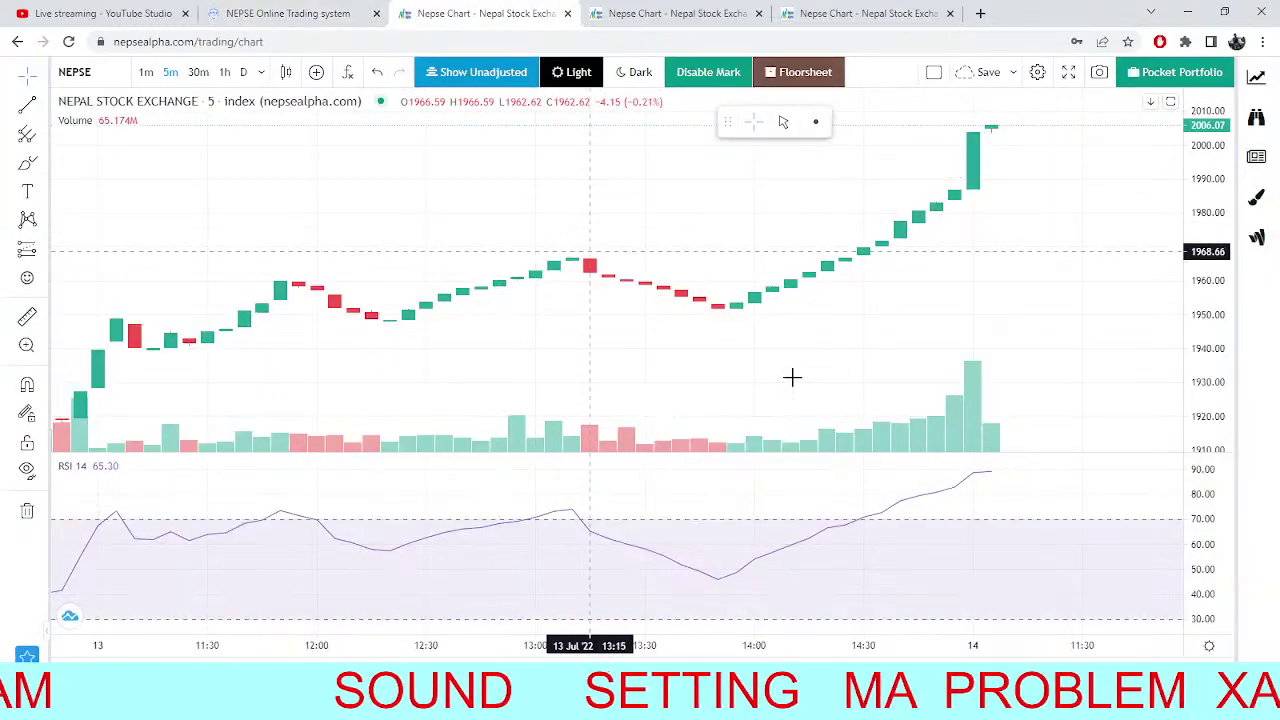
{"action": "scroll", "coordinate": [791, 374], "scroll_direction": "up", "scroll_amount": 2}
{"action": "scroll", "coordinate": [1198, 322], "scroll_direction": "down", "scroll_amount": 2}
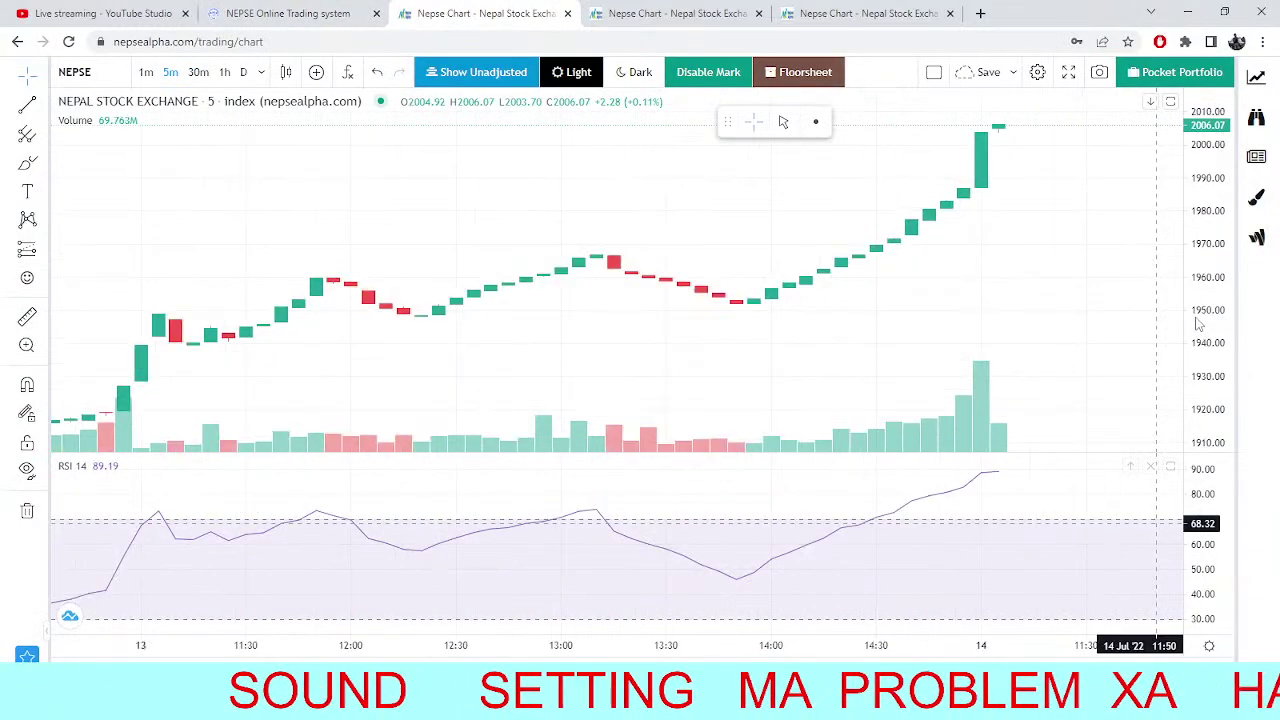
{"action": "scroll", "coordinate": [983, 160], "scroll_direction": "up", "scroll_amount": 3}
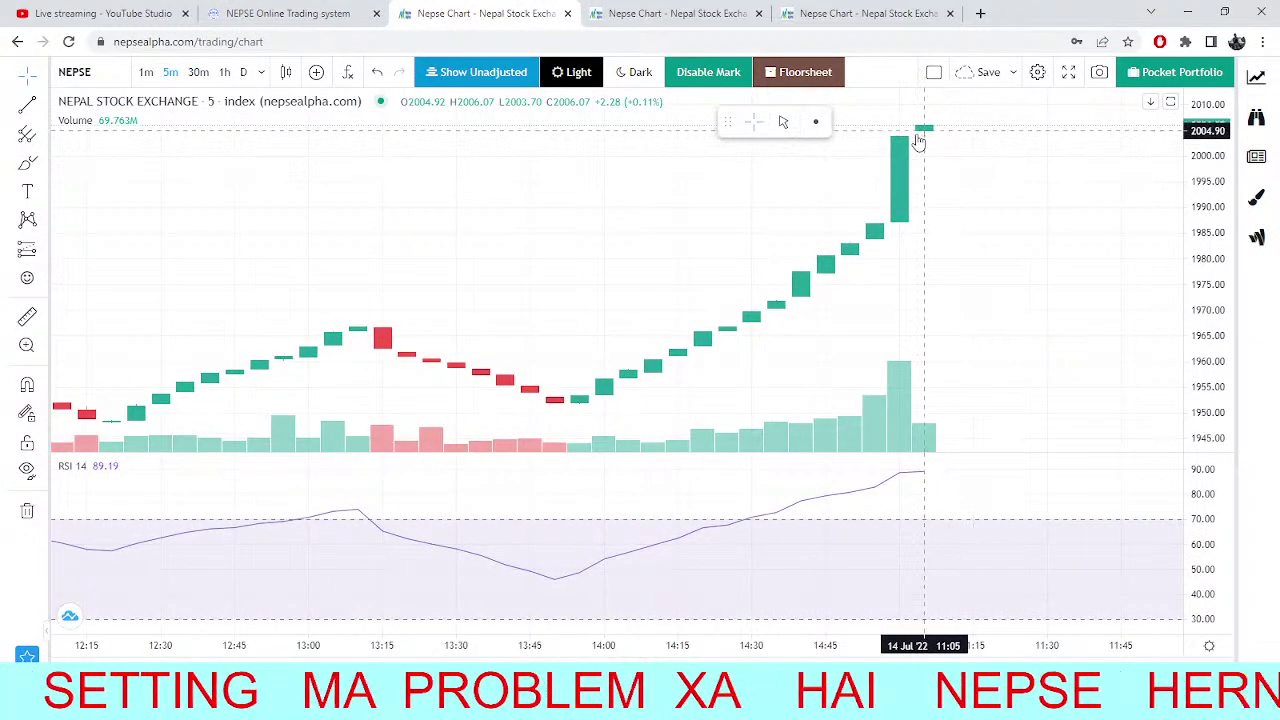
{"action": "left_click", "coordinate": [829, 13]}
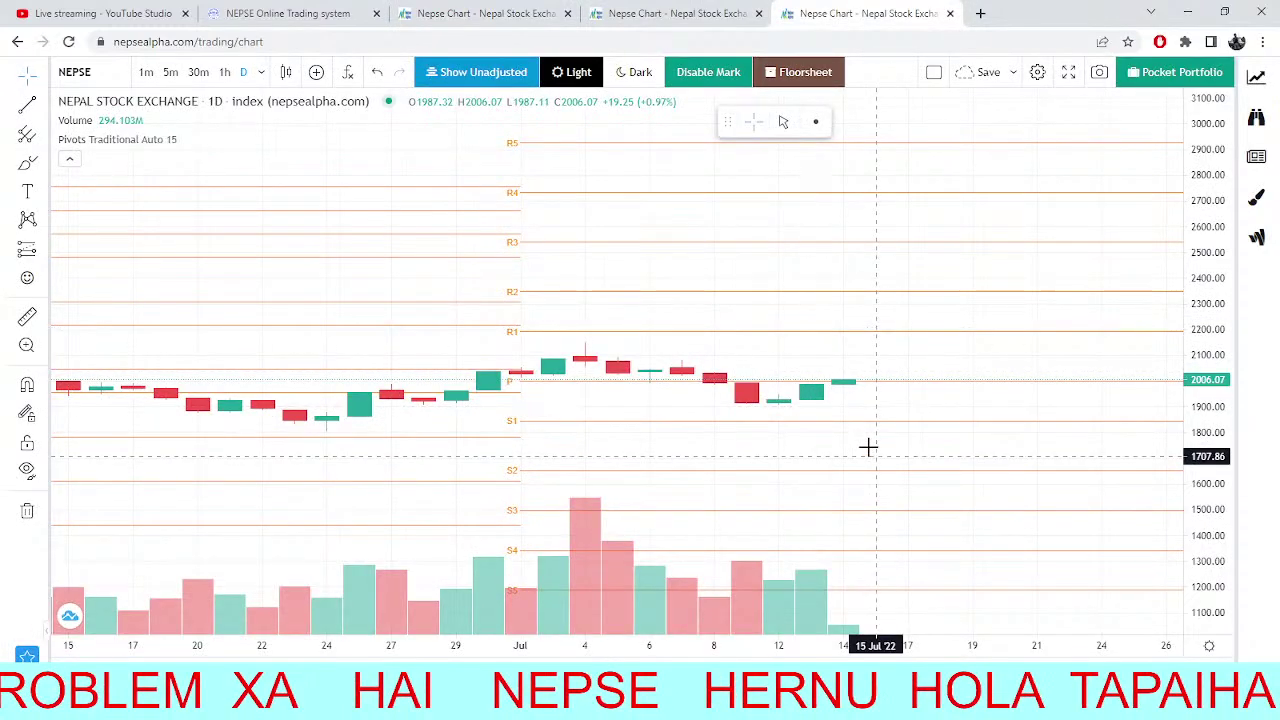
{"action": "scroll", "coordinate": [845, 372], "scroll_direction": "up", "scroll_amount": 1}
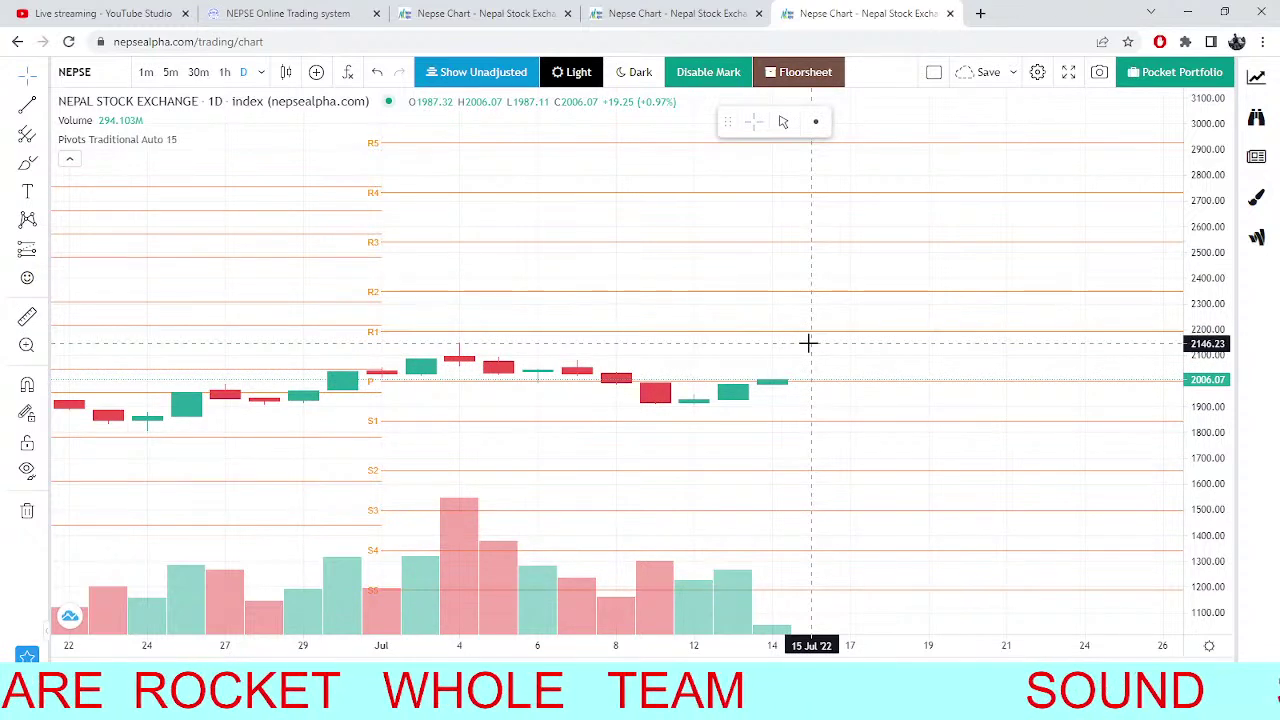
Glance at the five-minute NEPSE chart, return to the trading system and reload the AKJCL market depth.
{"action": "left_click", "coordinate": [447, 8]}
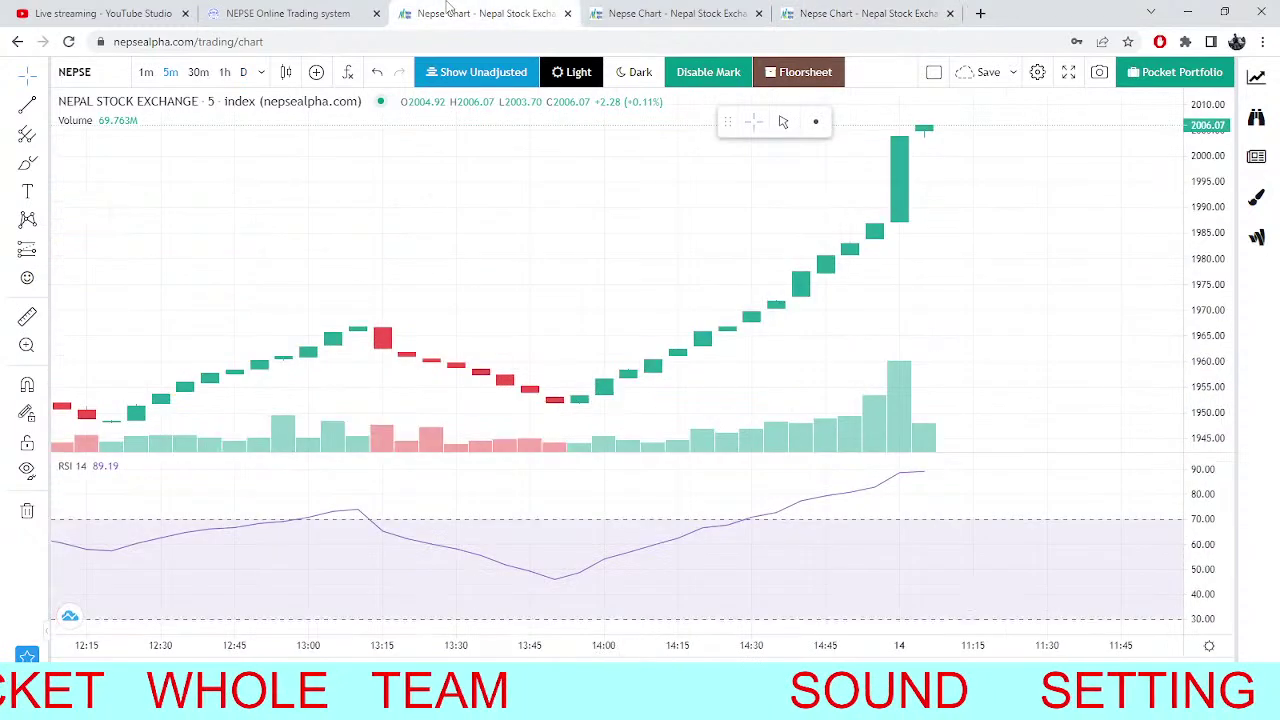
{"action": "left_click", "coordinate": [318, 10]}
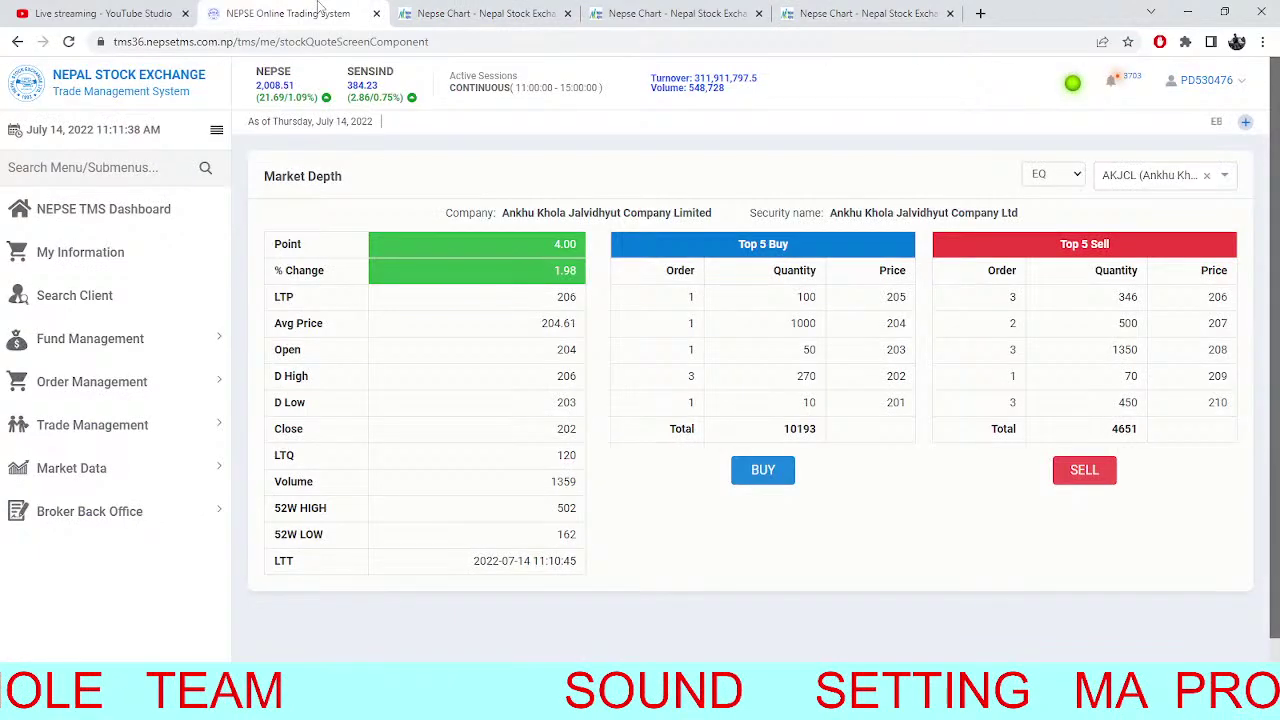
{"action": "left_click", "coordinate": [69, 42]}
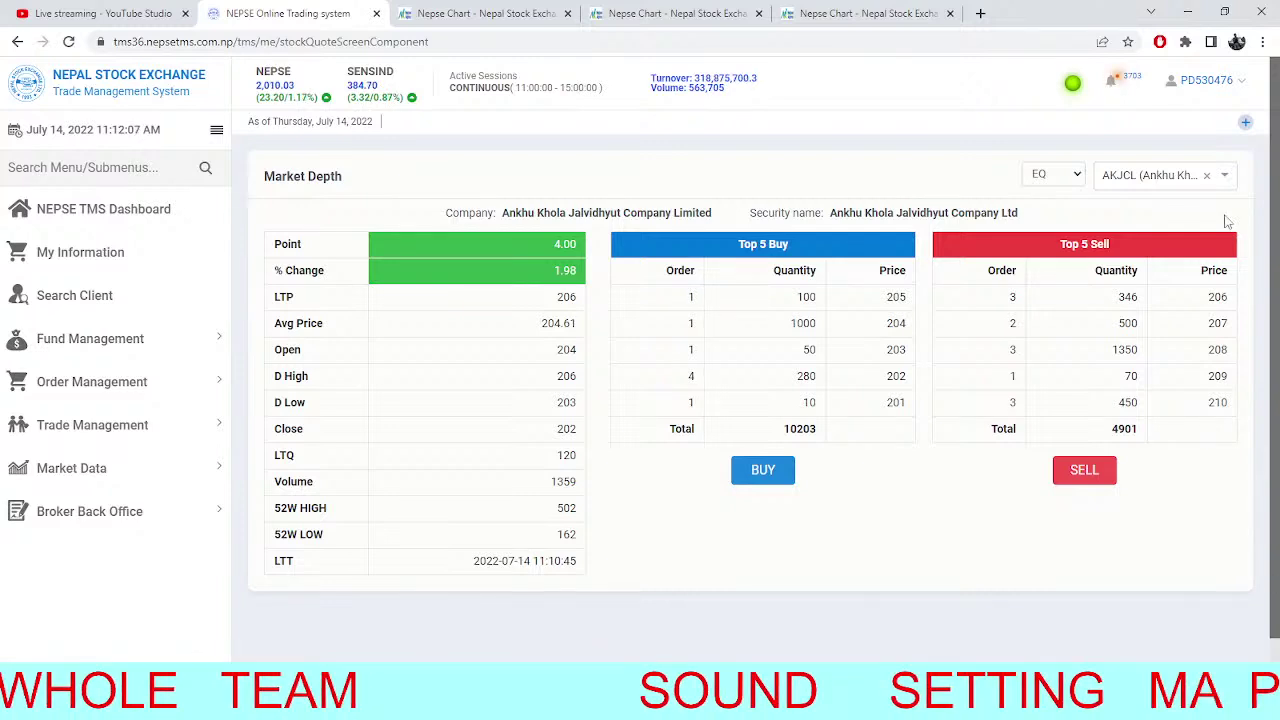
Load the daily chart with pivot levels for GHL (Ghalemdi Hydro Limited) on Nepse Alpha.
{"action": "left_click", "coordinate": [865, 13]}
{"action": "left_click", "coordinate": [74, 72]}
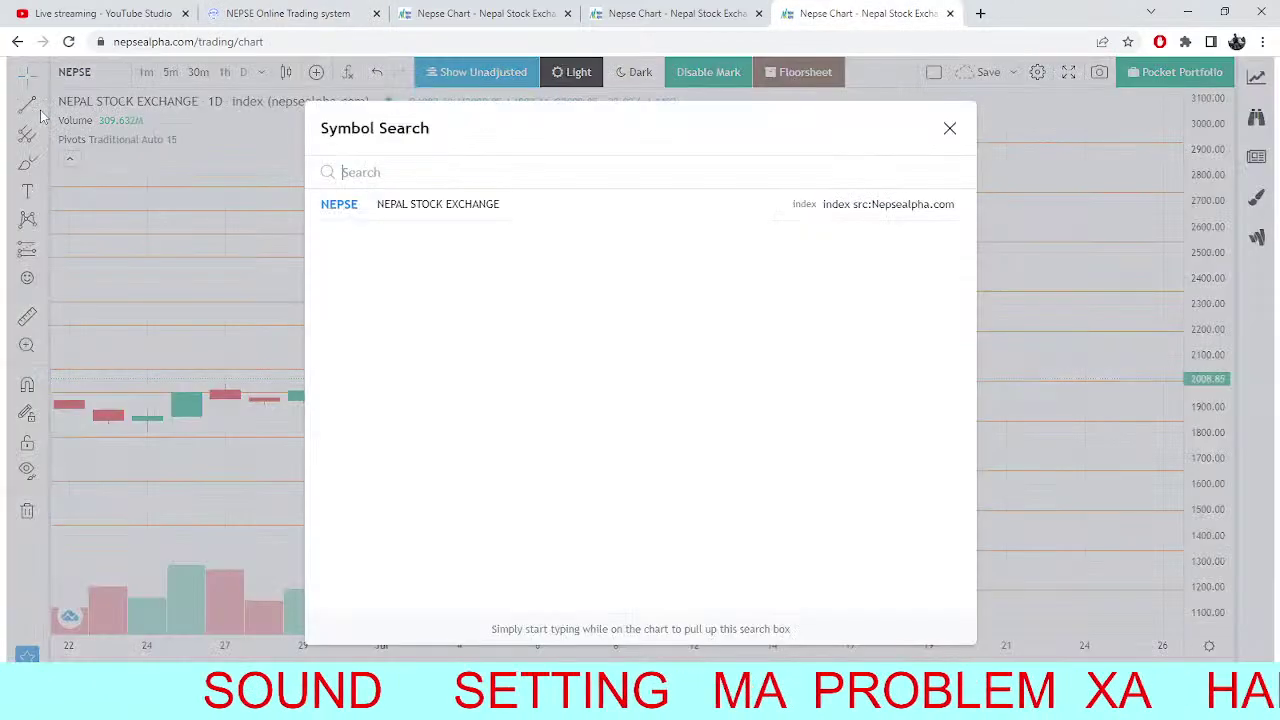
{"action": "type", "text": "GHL"}
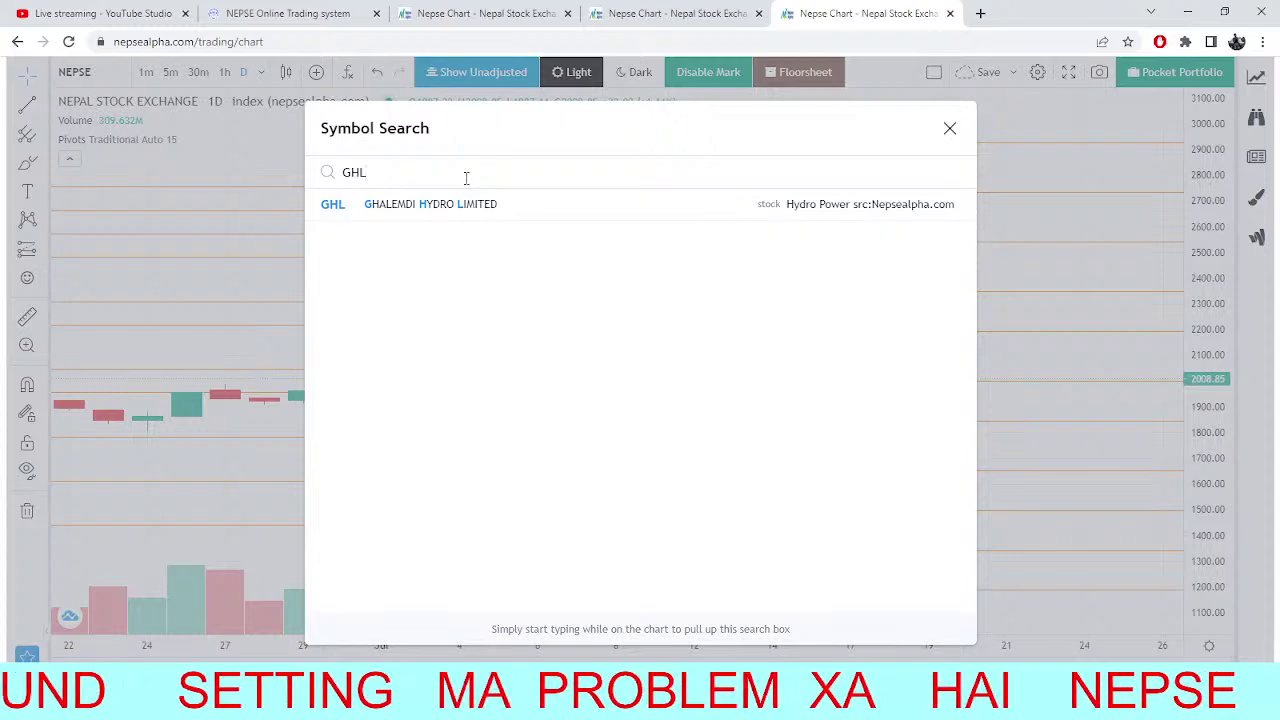
{"action": "key", "text": "Return"}
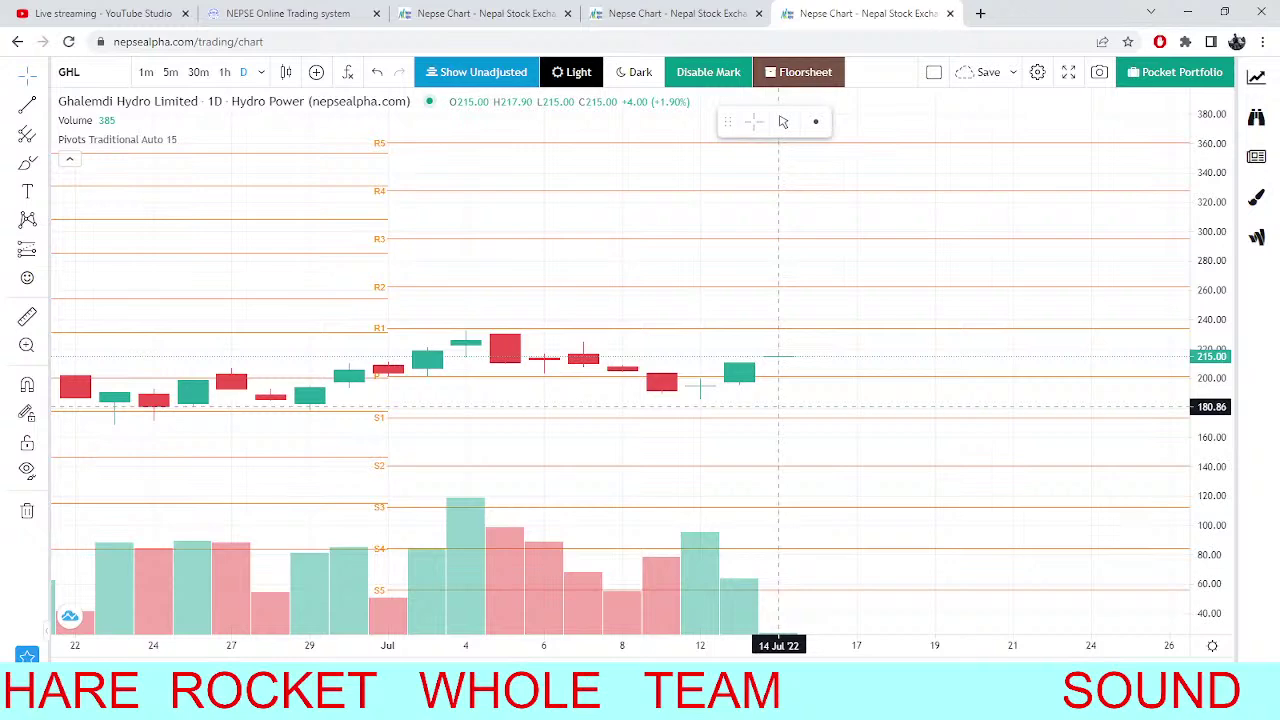
{"action": "left_click", "coordinate": [103, 74]}
{"action": "key", "text": "BackSpace"}
{"action": "key", "text": "BackSpace"}
{"action": "key", "text": "BackSpace"}
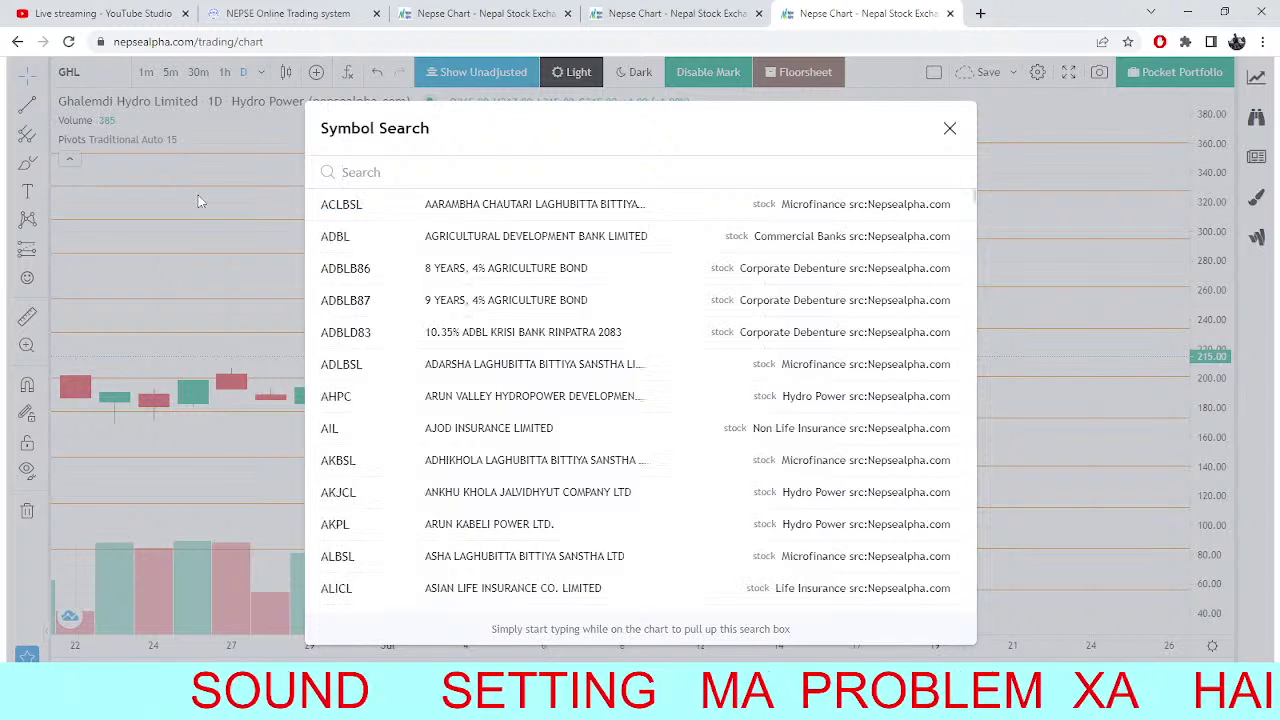
{"action": "left_click", "coordinate": [93, 70]}
{"action": "key", "text": "BackSpace"}
{"action": "key", "text": "BackSpace"}
{"action": "key", "text": "BackSpace"}
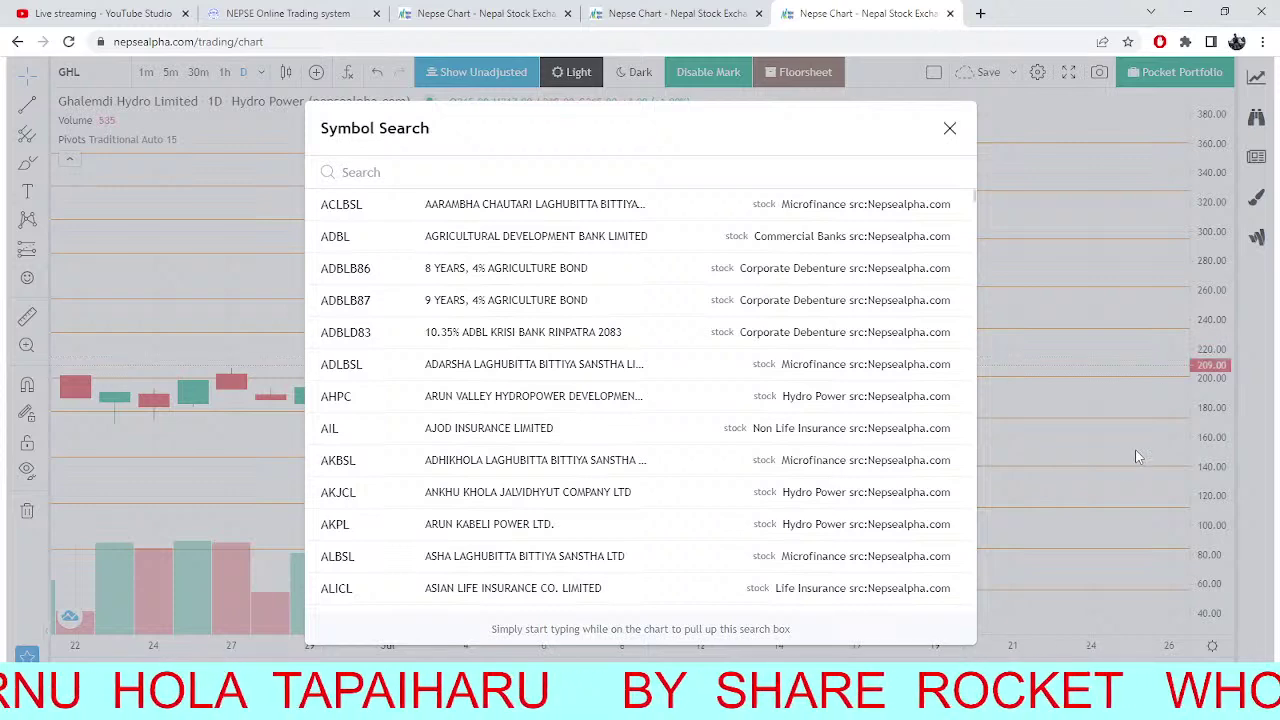
{"action": "left_click", "coordinate": [1070, 450]}
Compare the daily and five-minute NEPSE index charts on Nepse Alpha with the live index and AKJCL market depth in the trading system.
{"action": "left_click", "coordinate": [640, 13]}
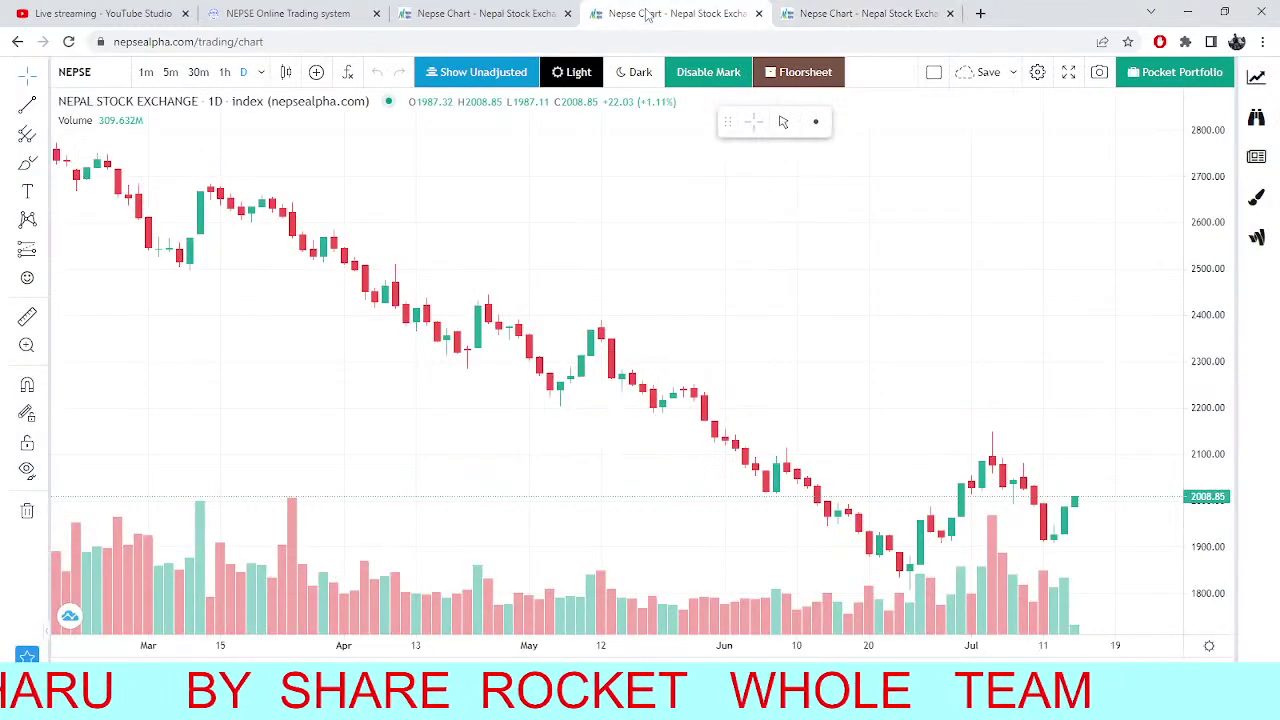
{"action": "left_click", "coordinate": [490, 11]}
{"action": "left_click", "coordinate": [360, 12]}
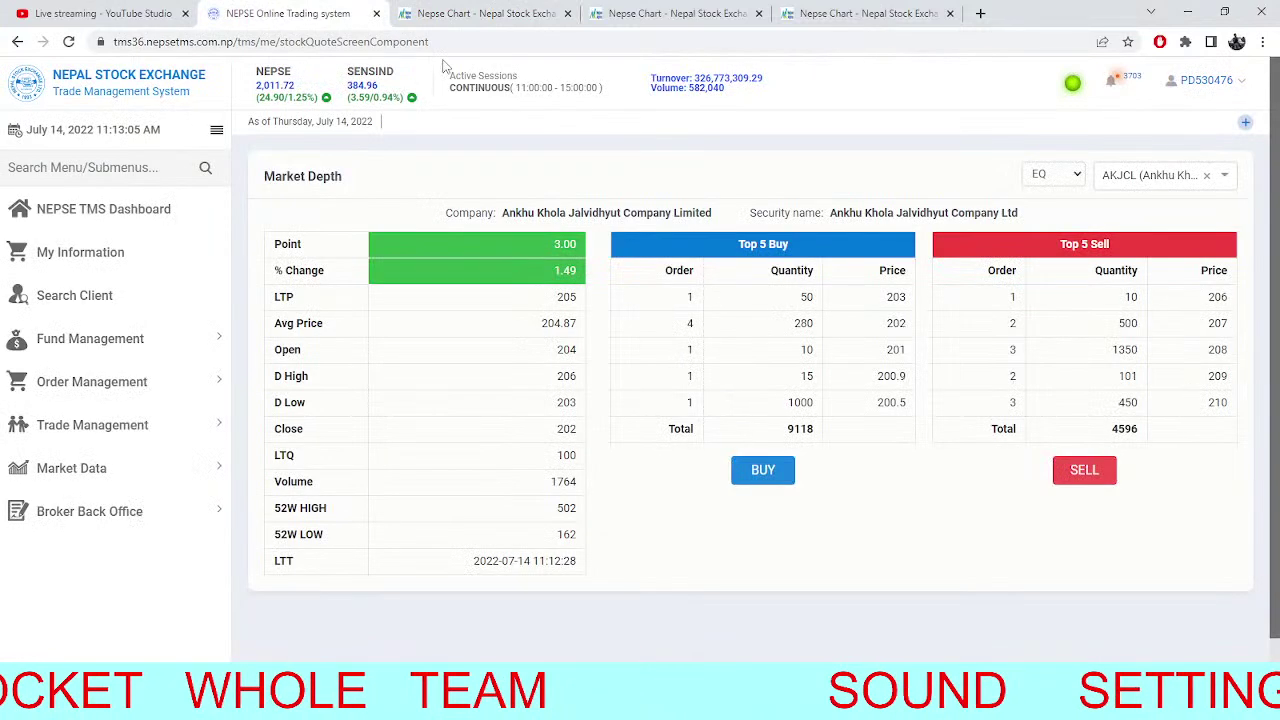
{"action": "left_click", "coordinate": [475, 13]}
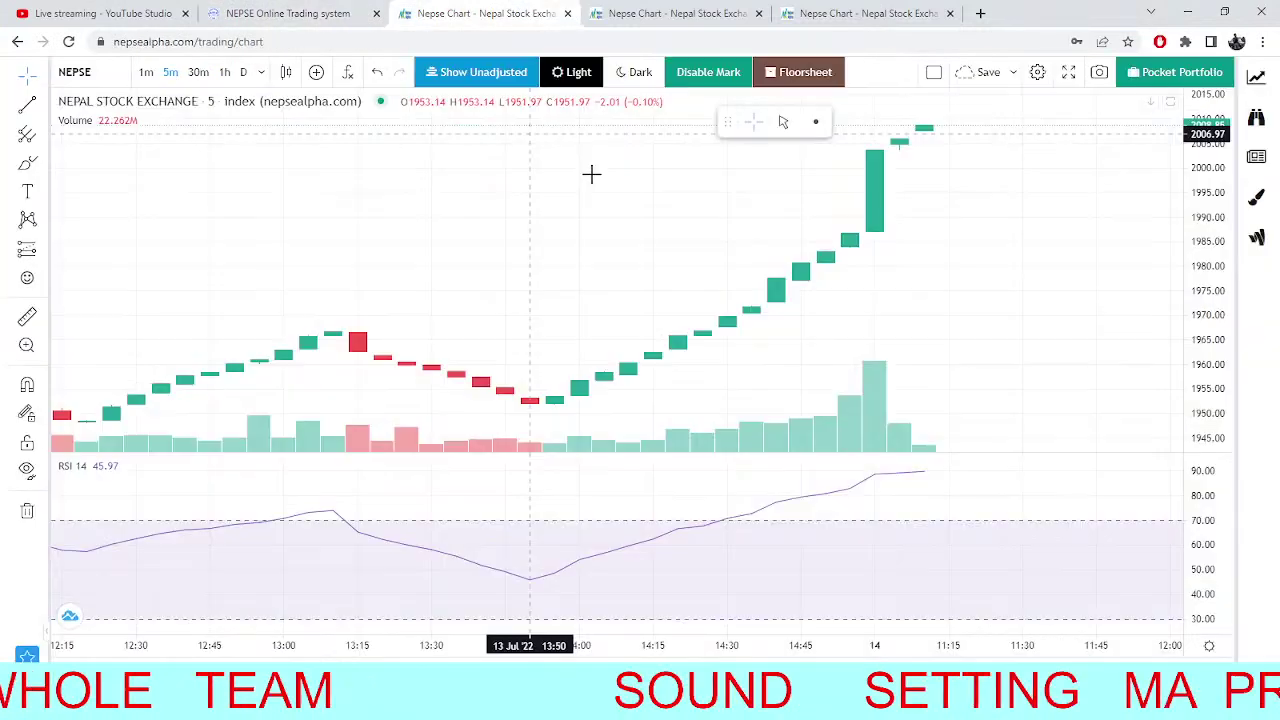
{"action": "left_click", "coordinate": [686, 8]}
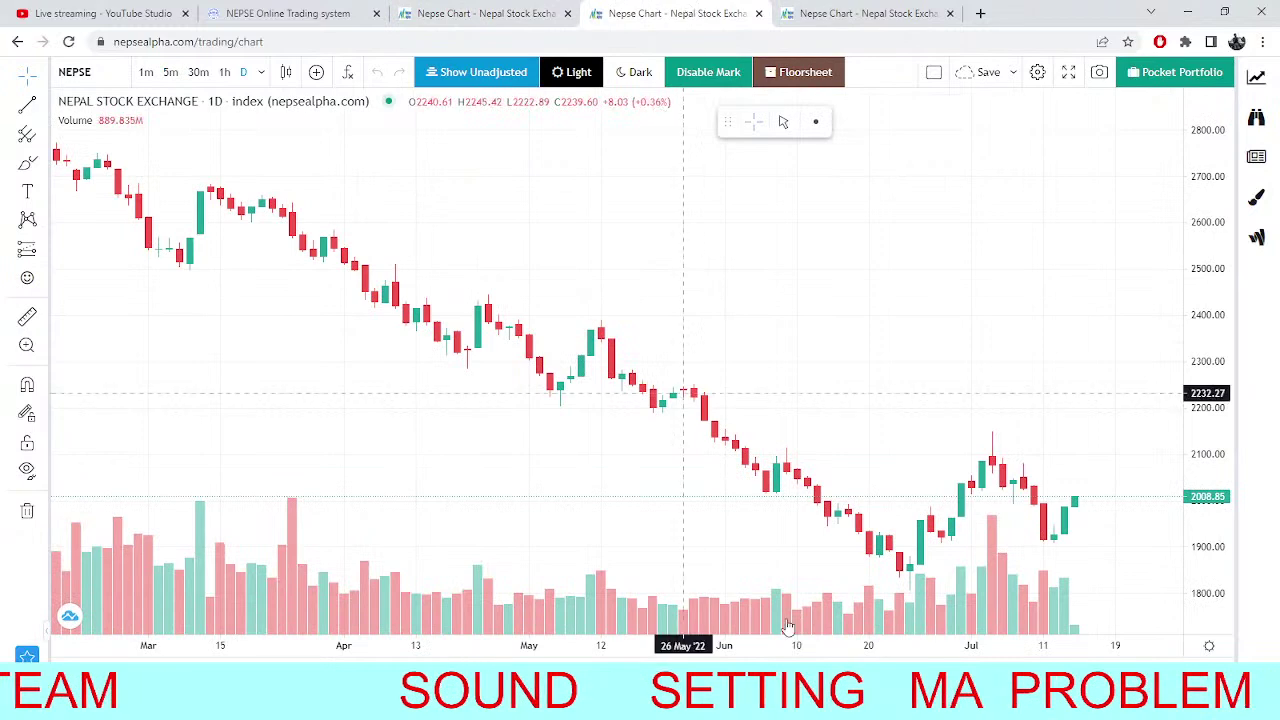
{"action": "left_click", "coordinate": [455, 13]}
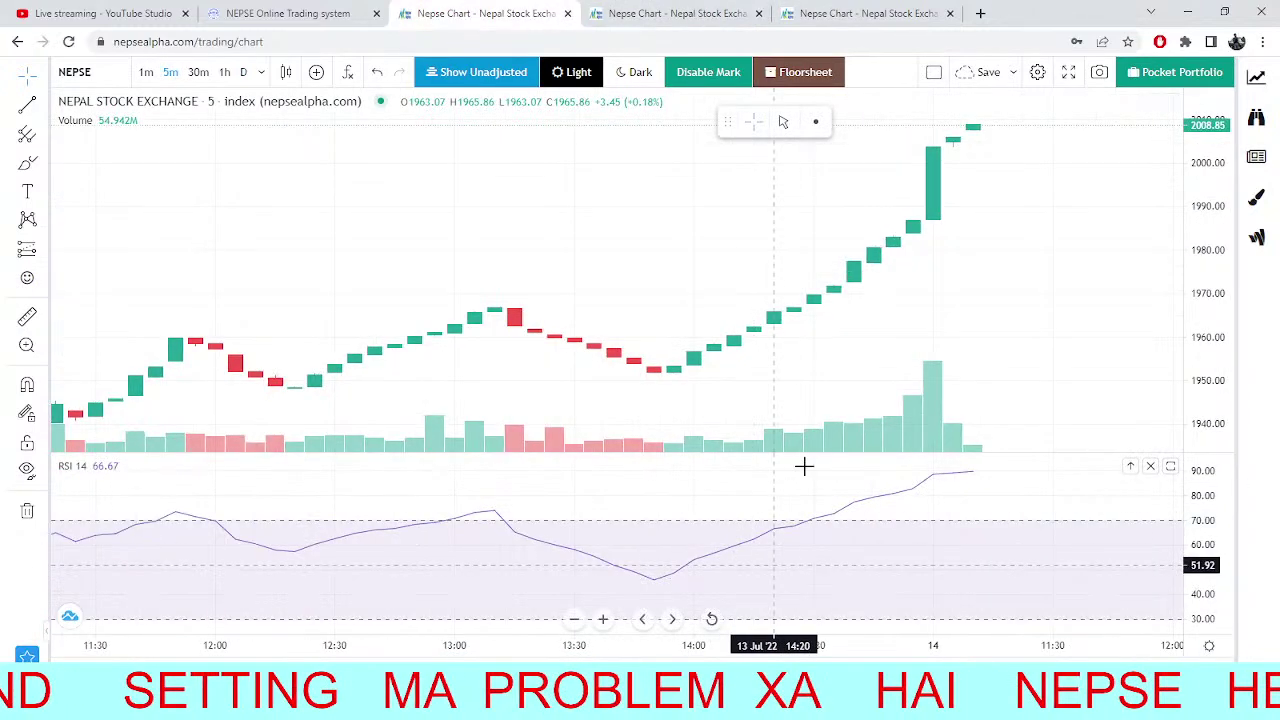
{"action": "left_click", "coordinate": [311, 10]}
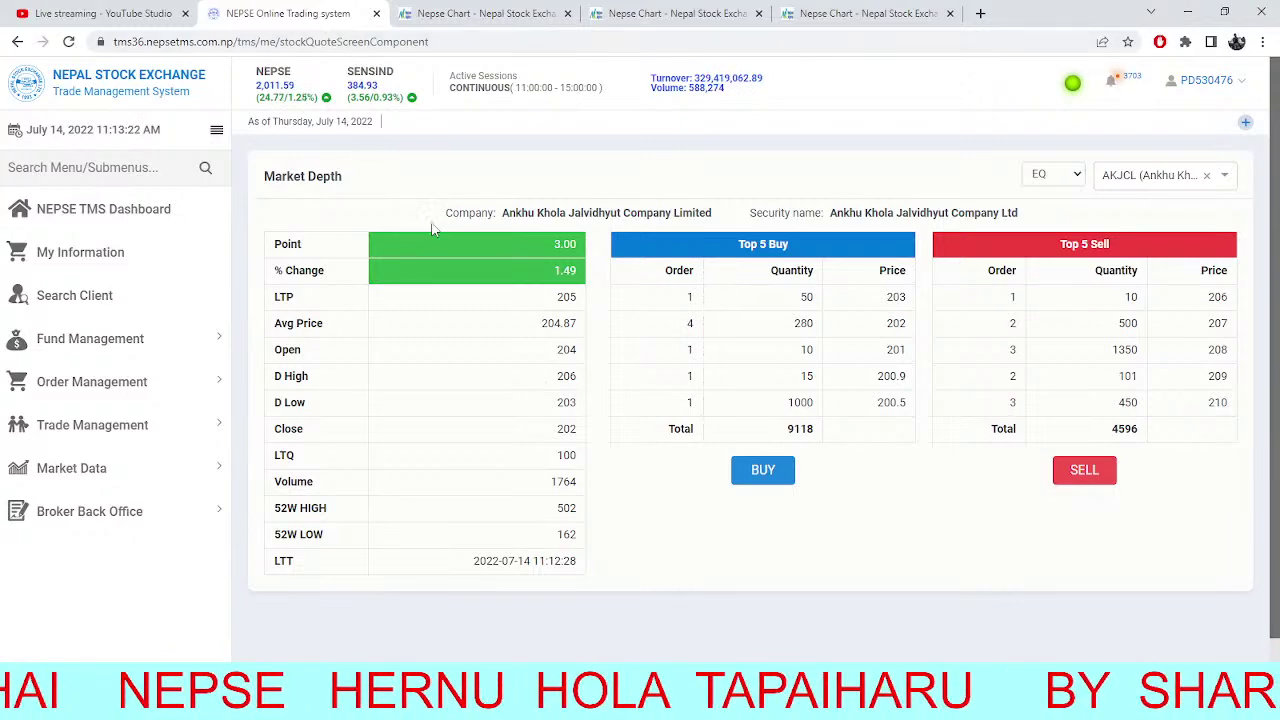
{"action": "left_click", "coordinate": [470, 13]}
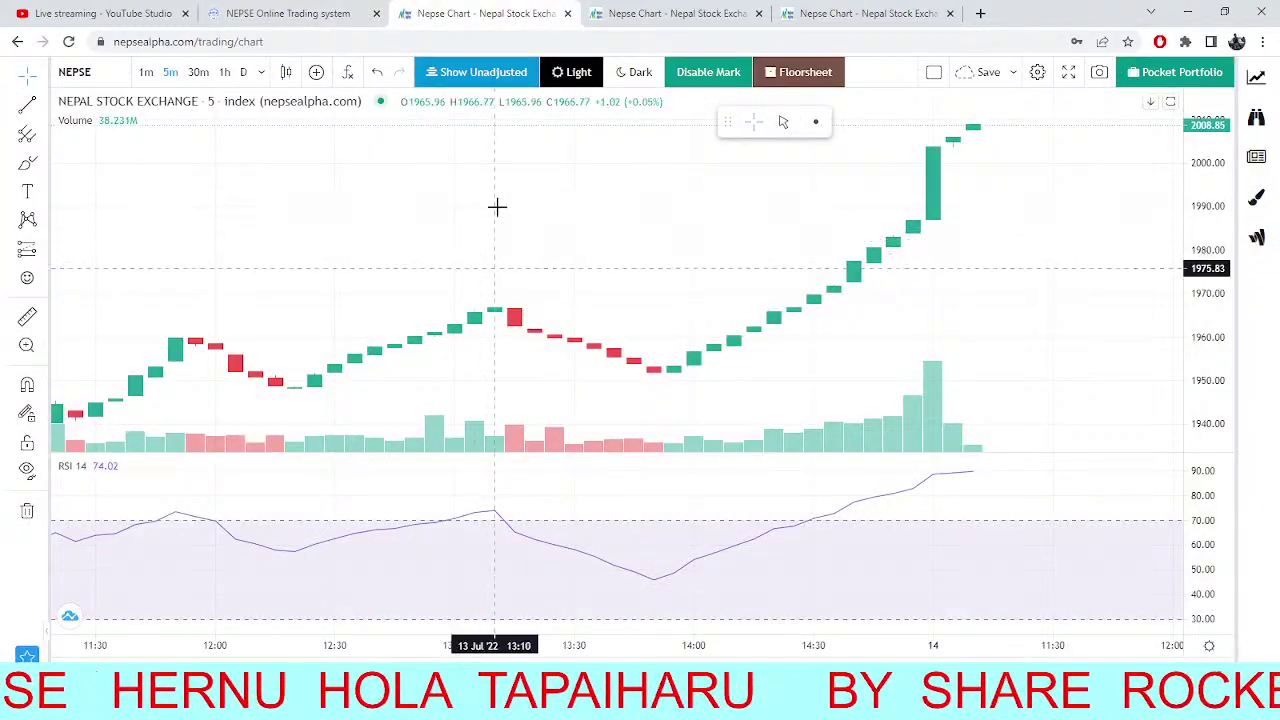
{"action": "scroll", "coordinate": [500, 200], "scroll_direction": "down", "scroll_amount": 2}
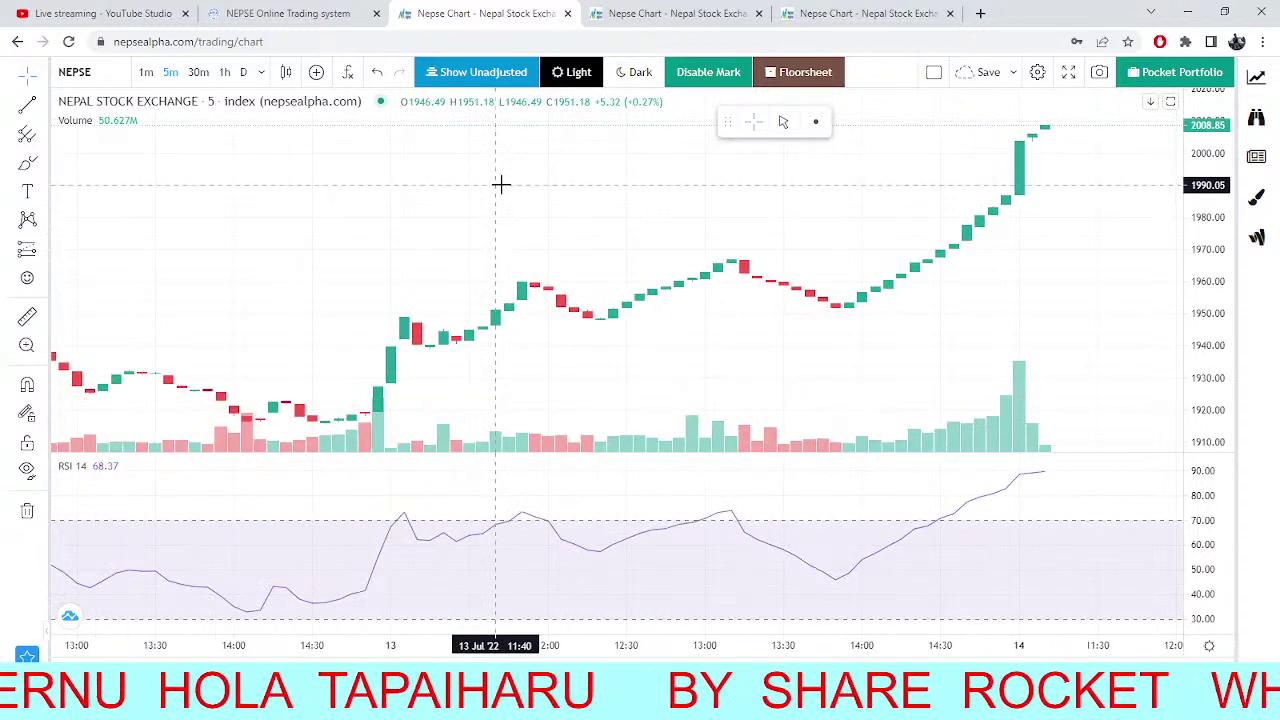
{"action": "left_click", "coordinate": [288, 13]}
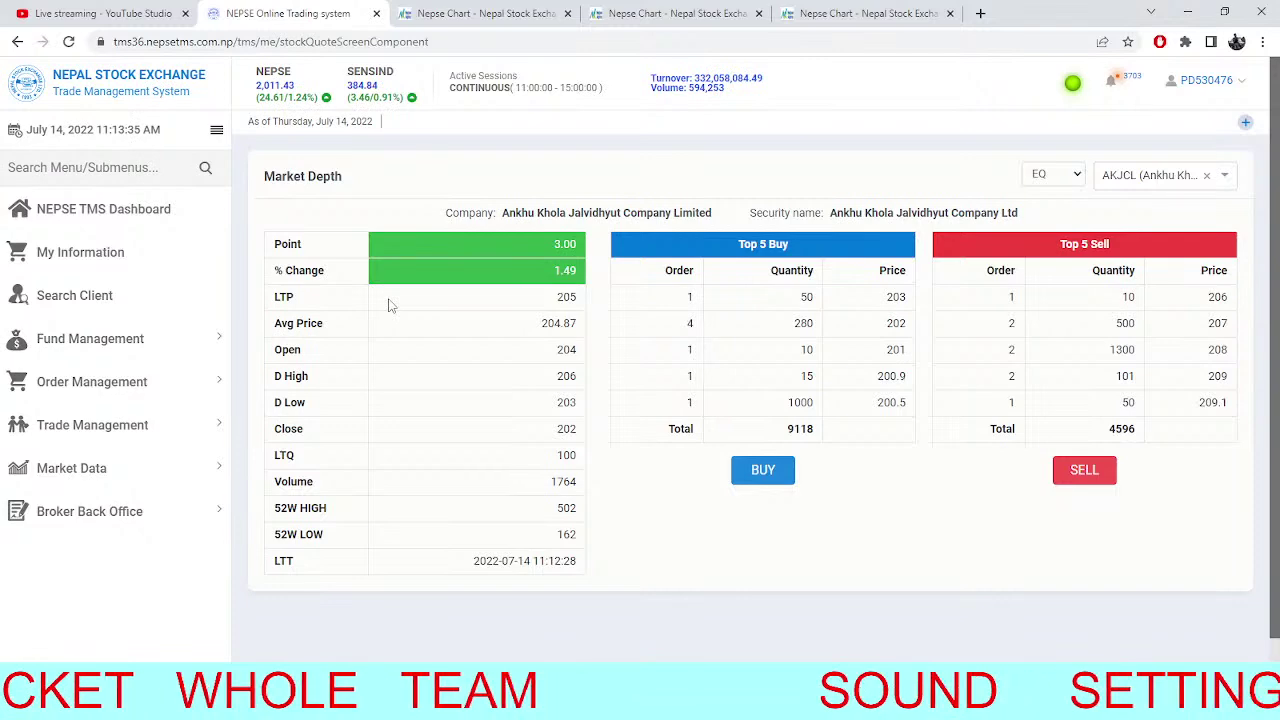
Replace the GHL chart on Nepse Alpha with the daily chart of KSBBL (Kamana Sewa Bikas Bank Limited).
{"action": "key", "text": "ctrl+5"}
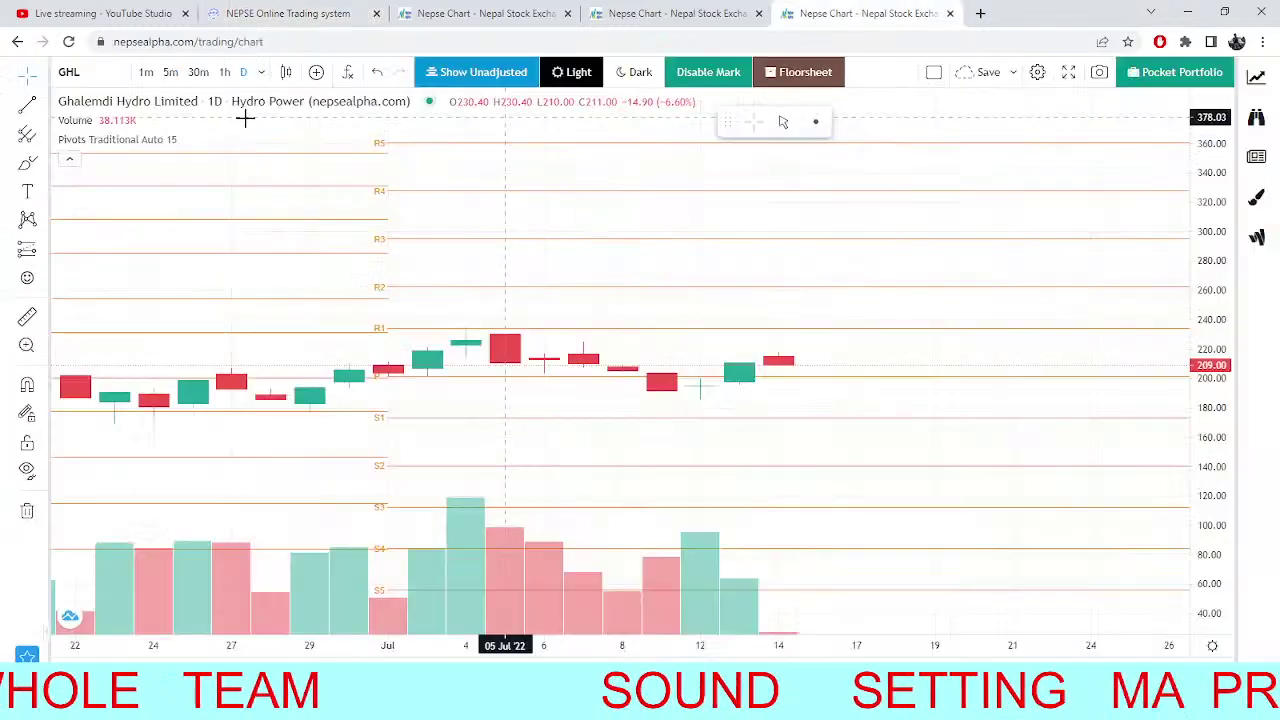
{"action": "left_click", "coordinate": [84, 75]}
{"action": "key", "text": "BackSpace"}
{"action": "type", "text": "K"}
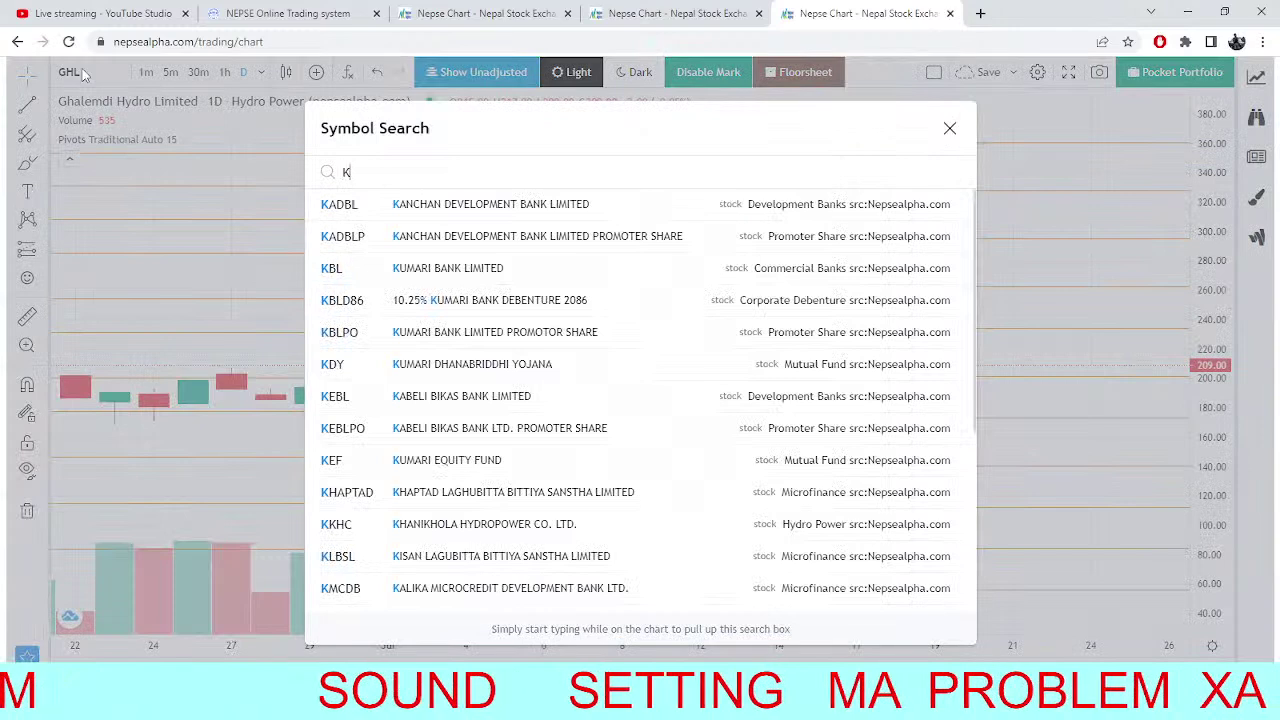
{"action": "type", "text": "SBBL"}
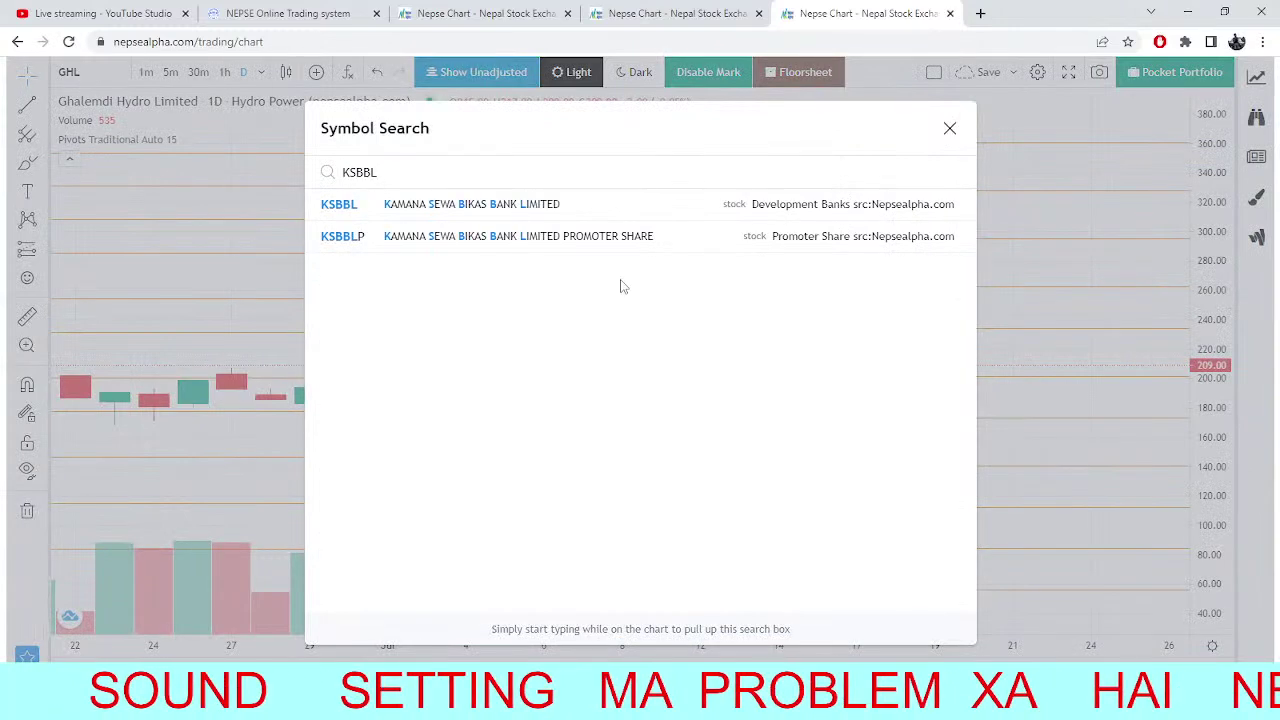
{"action": "key", "text": "Return"}
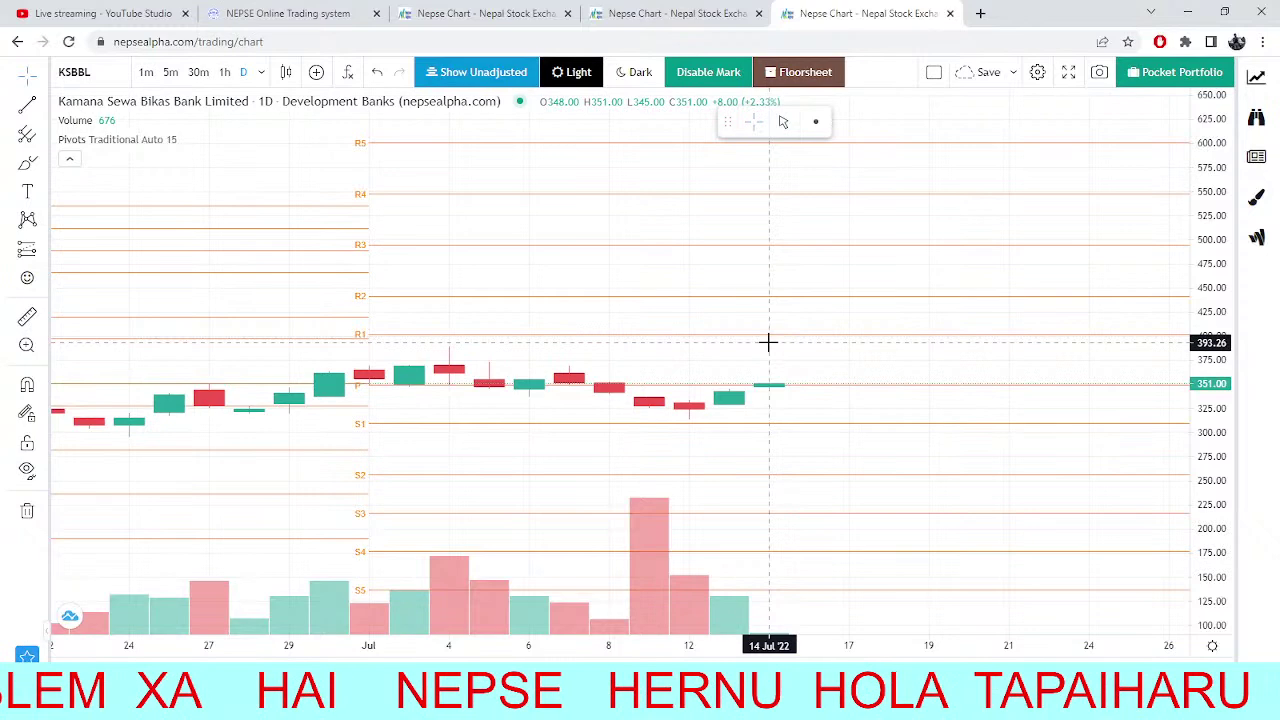
{"action": "left_click", "coordinate": [84, 75]}
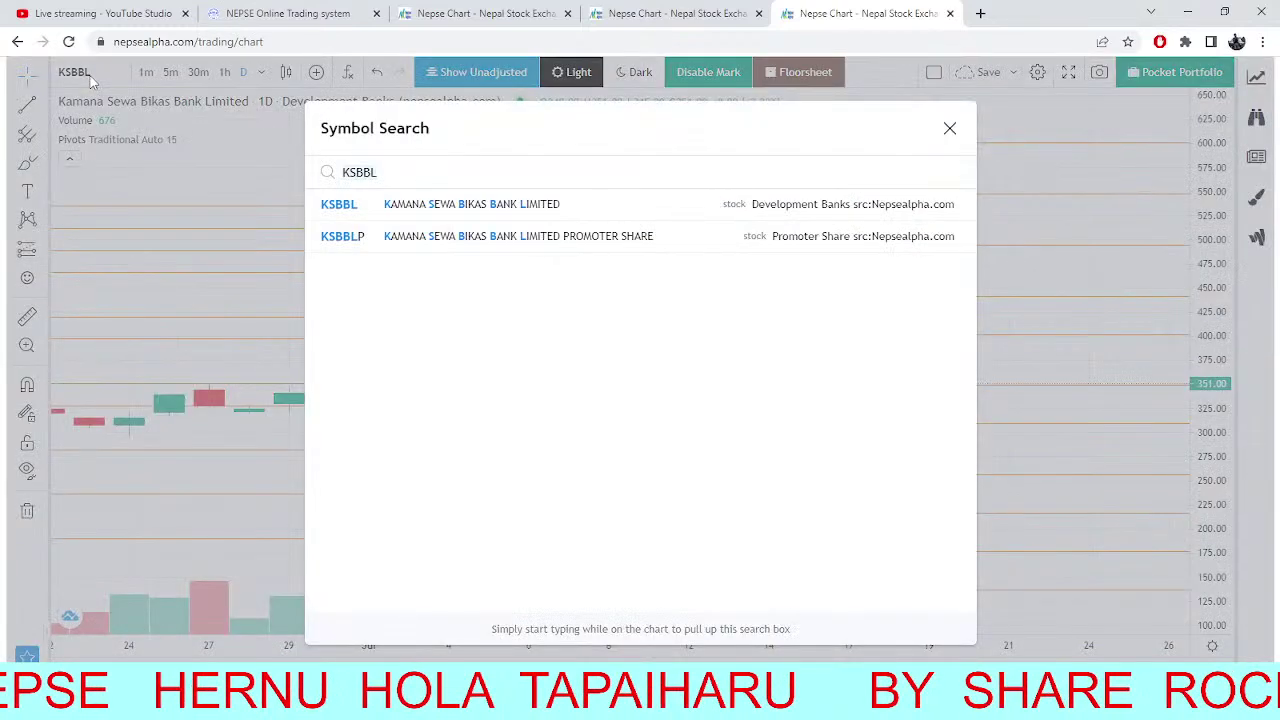
{"action": "key", "text": "BackSpace"}
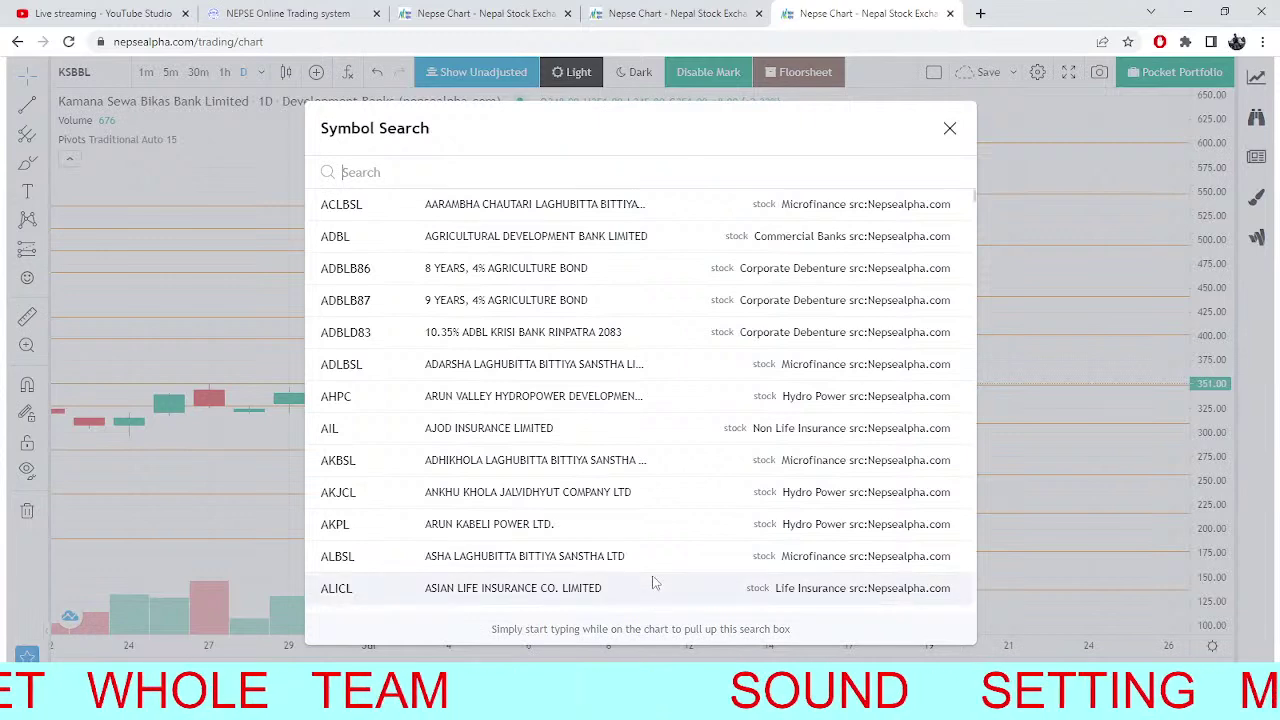
{"action": "key", "text": "Escape"}
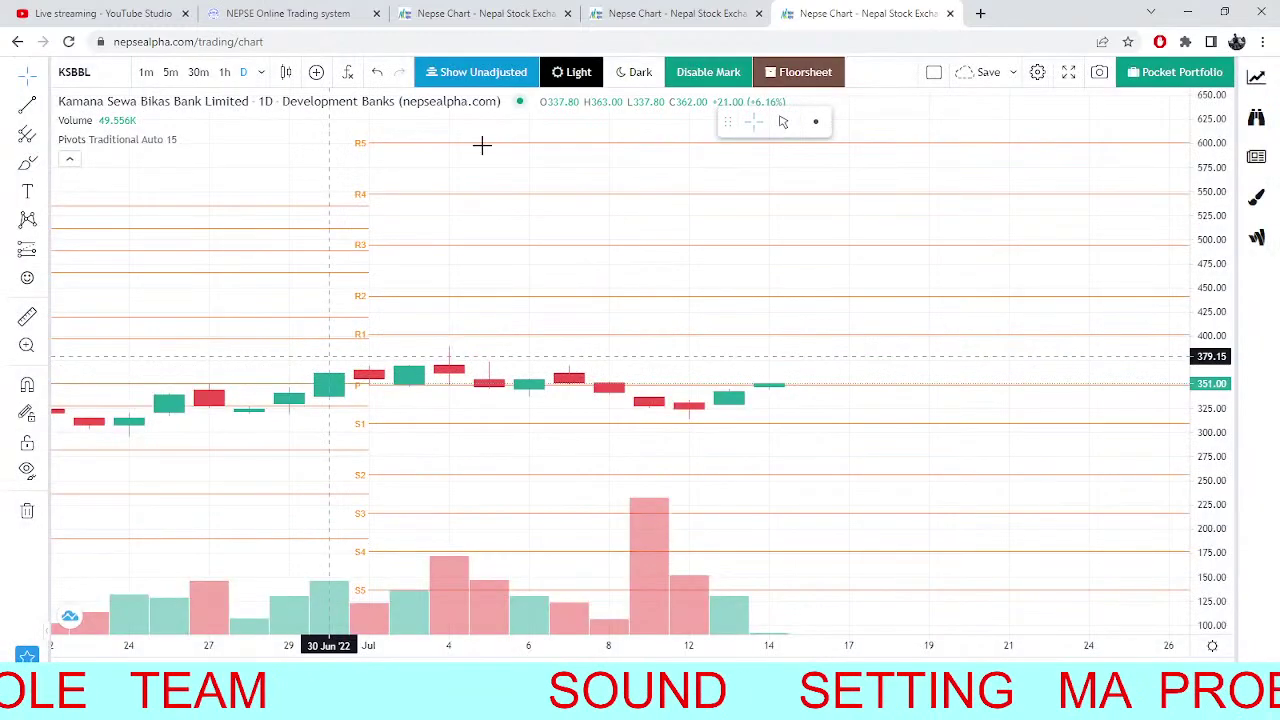
{"action": "key", "text": "ctrl+2"}
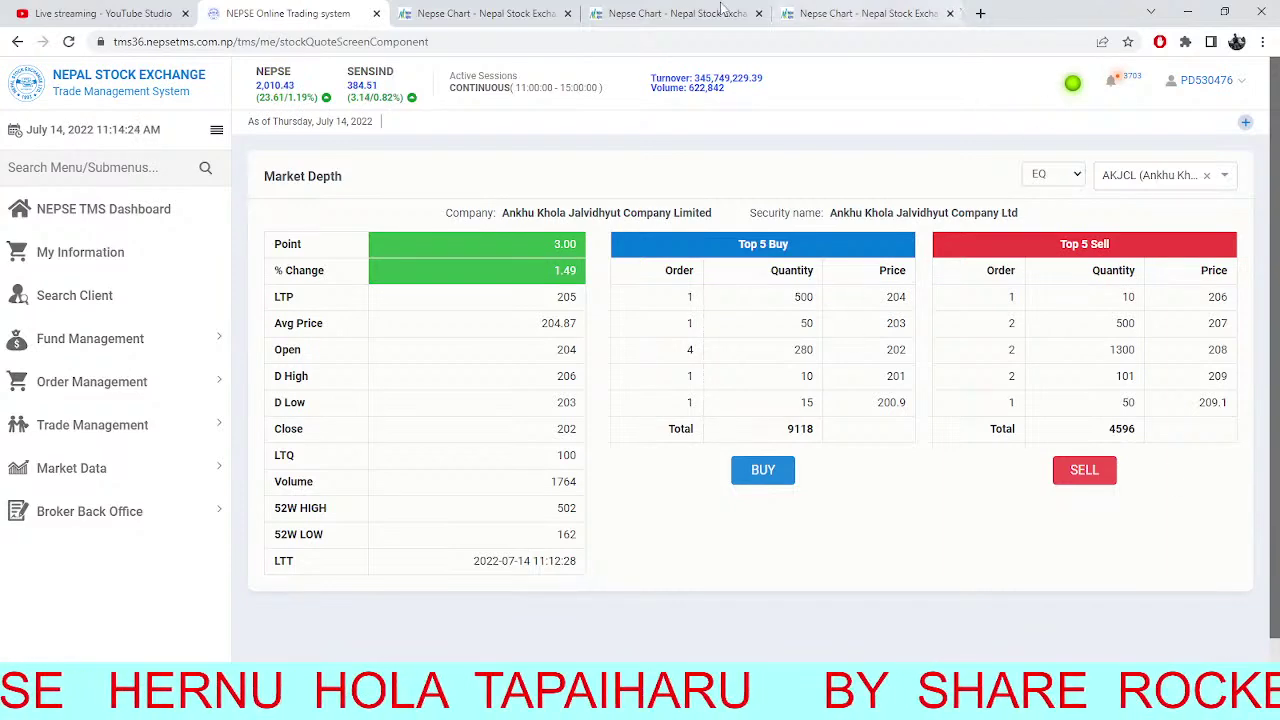
{"action": "left_click", "coordinate": [980, 13]}
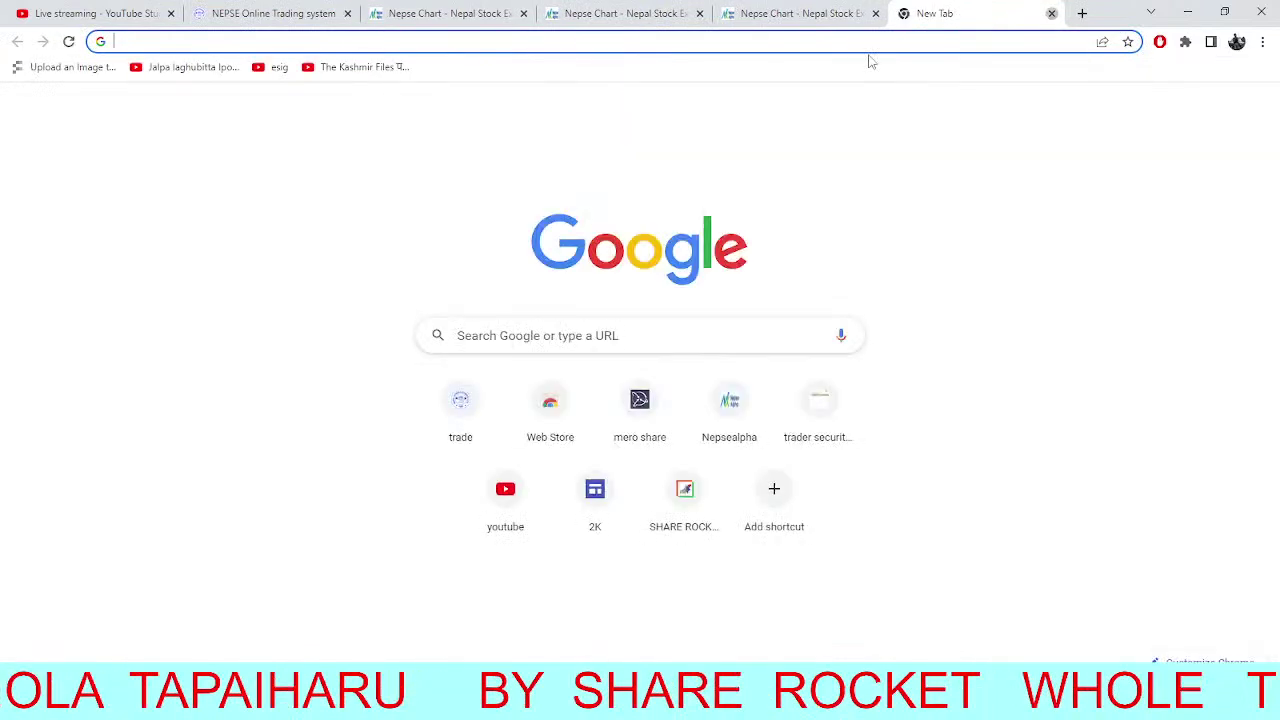
{"action": "key", "text": "ctrl+w"}
Replace the KSBBL chart with the daily chart of HDL (Himalayan Distillery Limited).
{"action": "left_click", "coordinate": [106, 95]}
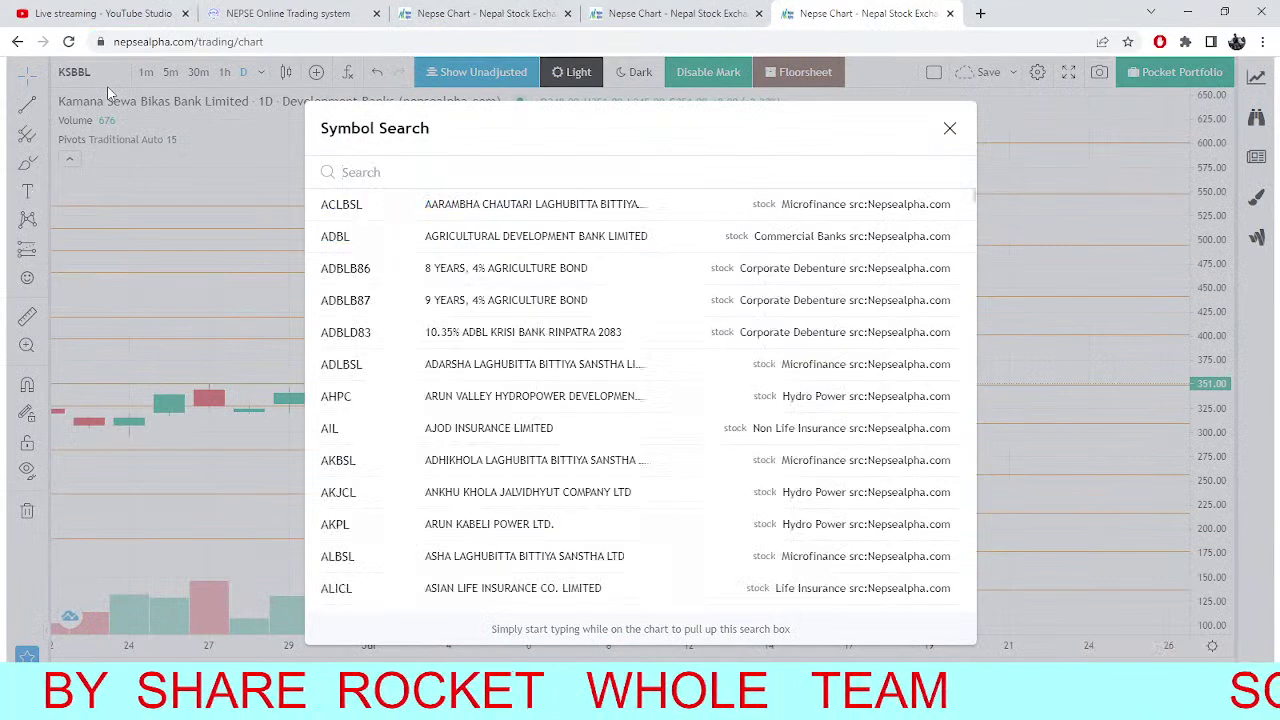
{"action": "type", "text": "HDL"}
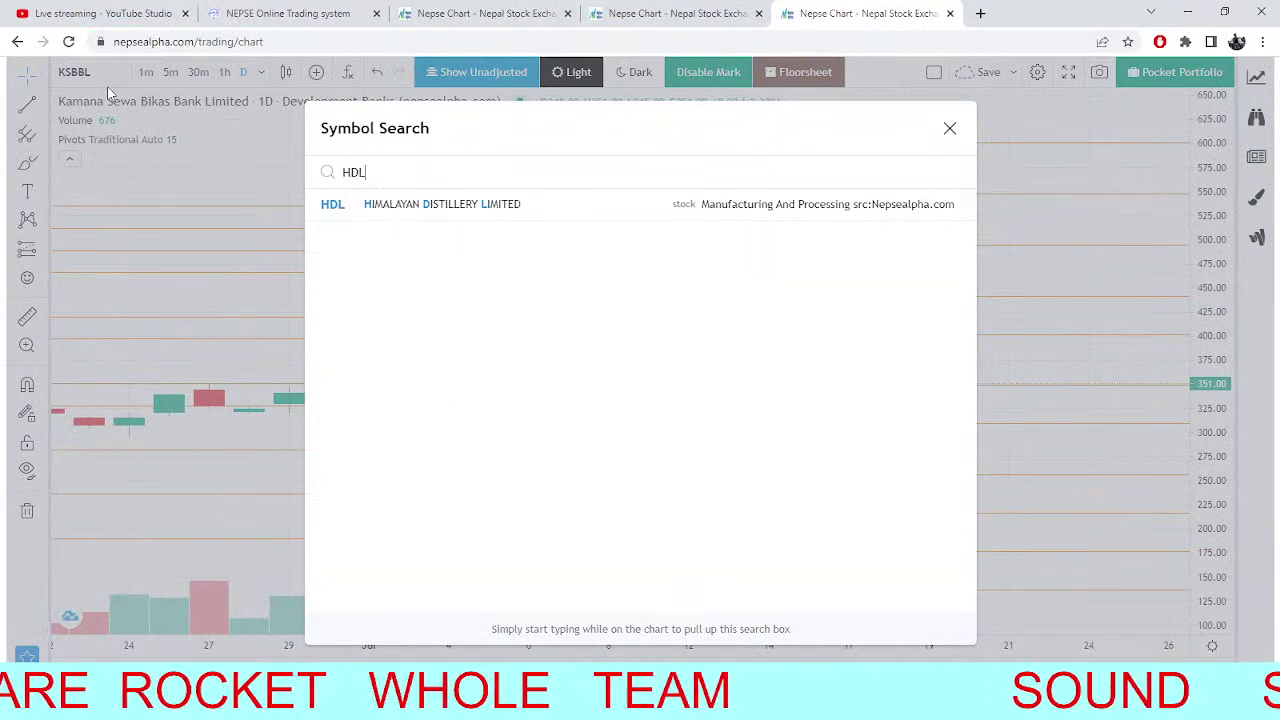
{"action": "left_click", "coordinate": [479, 216]}
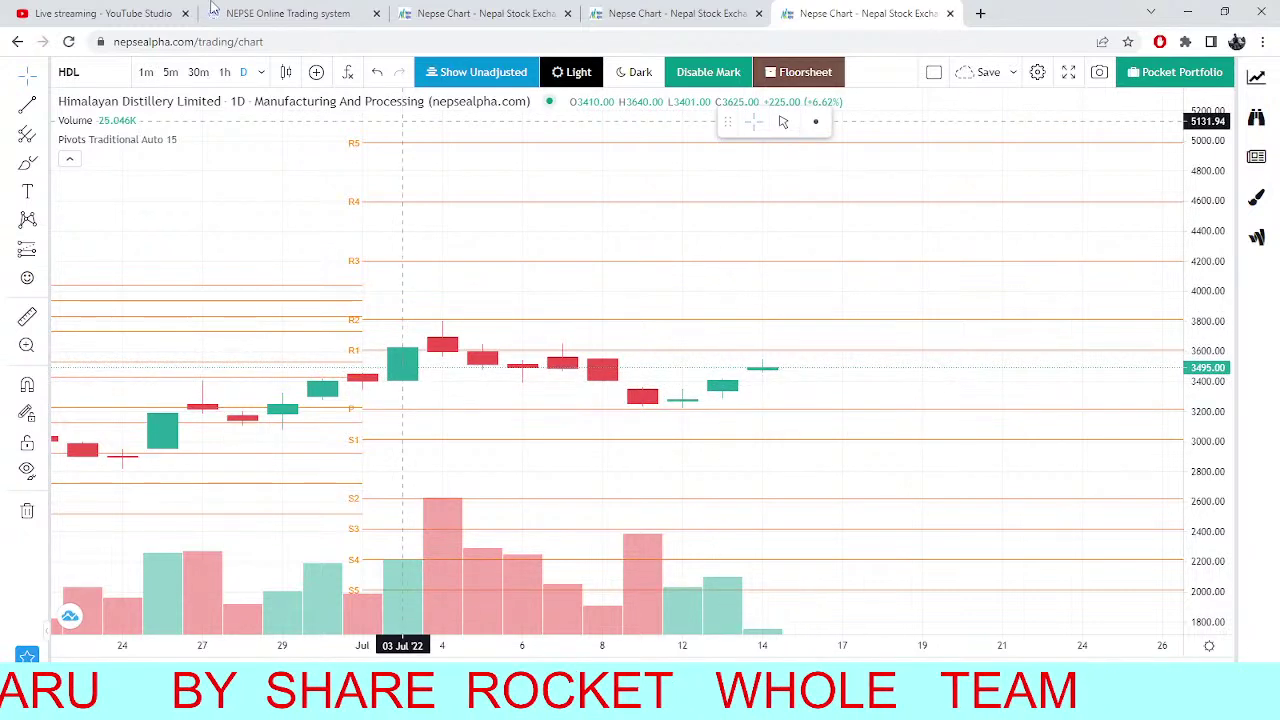
Check the AKJCL market depth in the trading system and the five-minute NEPSE chart with RSI on Nepse Alpha.
{"action": "left_click", "coordinate": [240, 13]}
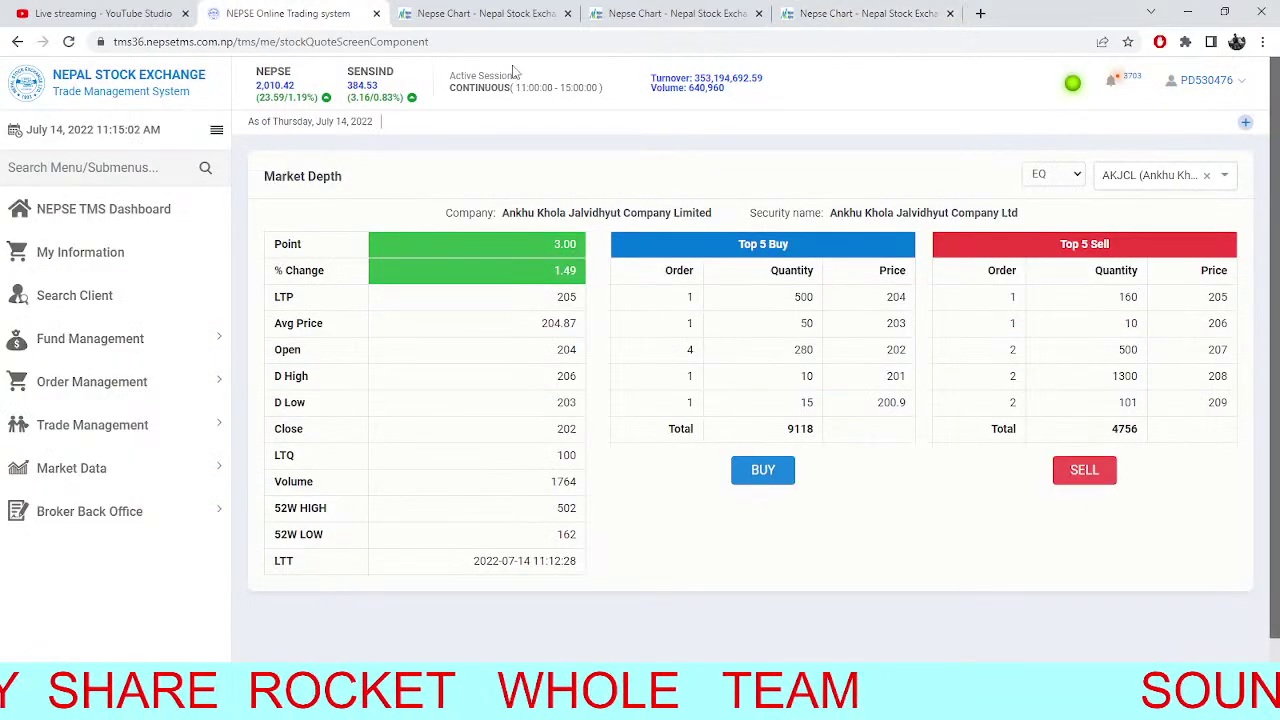
{"action": "left_click", "coordinate": [677, 10]}
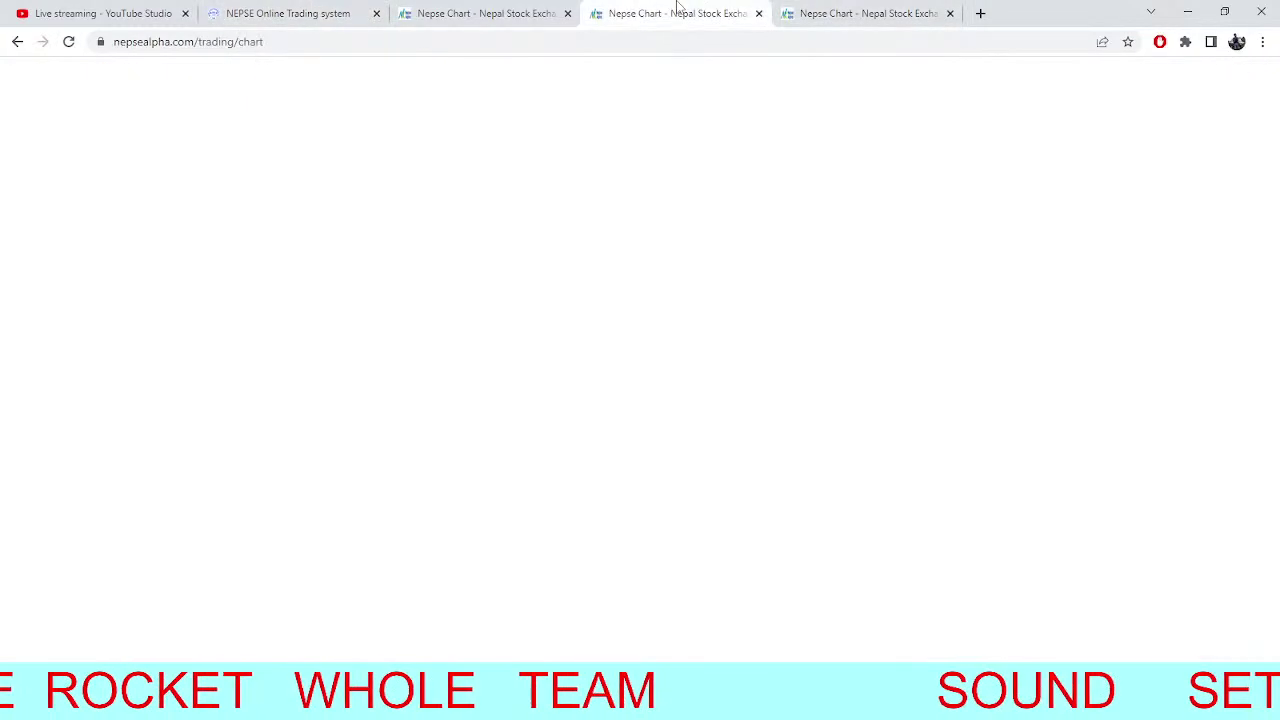
{"action": "left_click", "coordinate": [530, 12]}
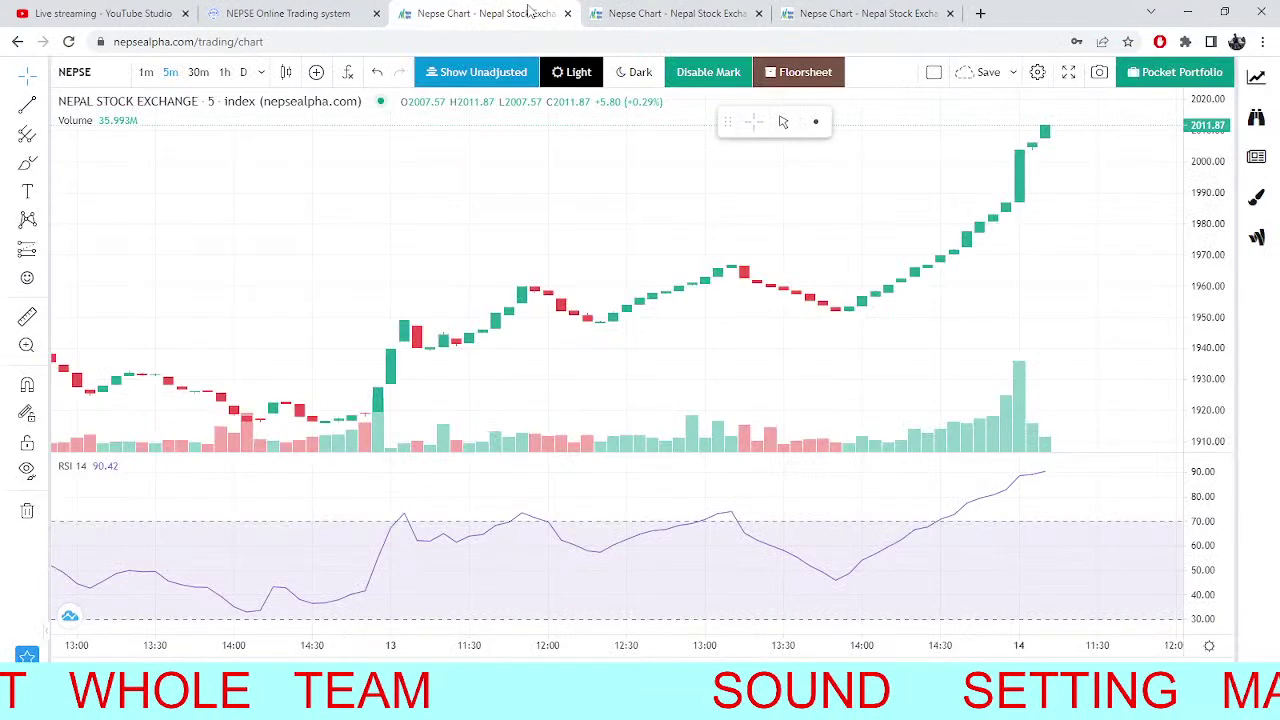
Set the HDL chart on Nepse Alpha to the five-minute timeframe.
{"action": "left_click", "coordinate": [876, 10]}
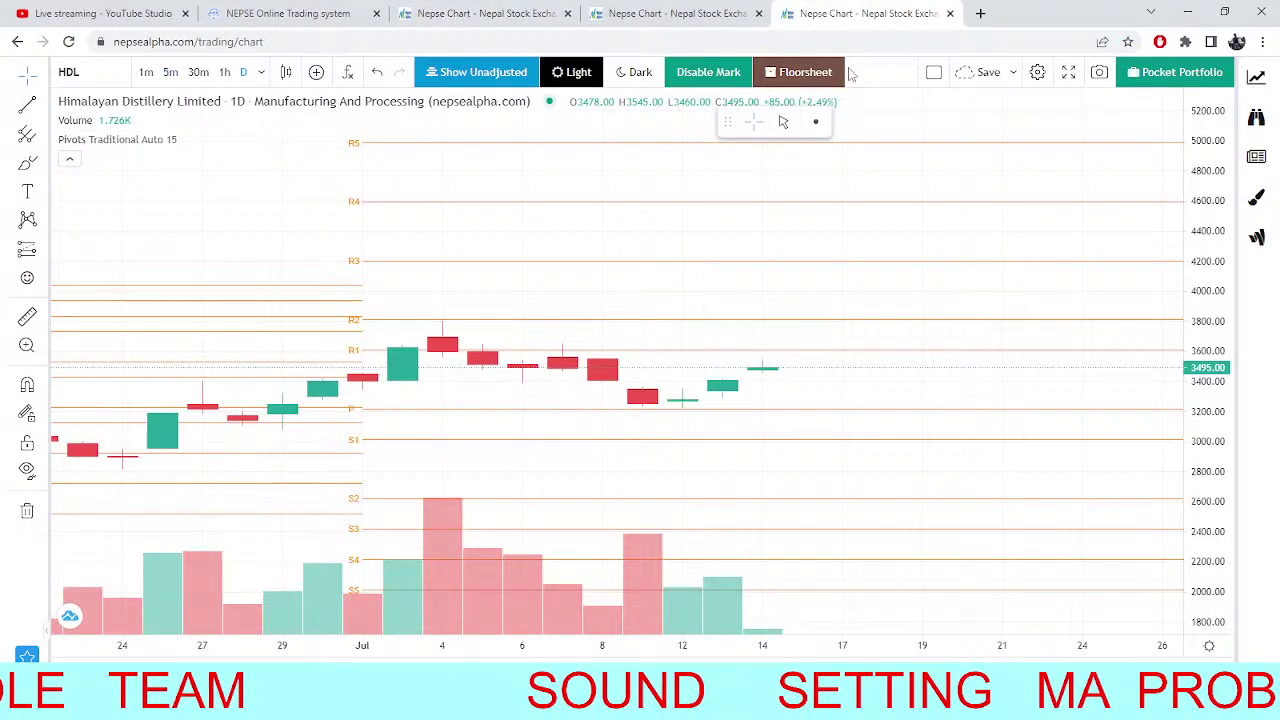
{"action": "left_click", "coordinate": [197, 74]}
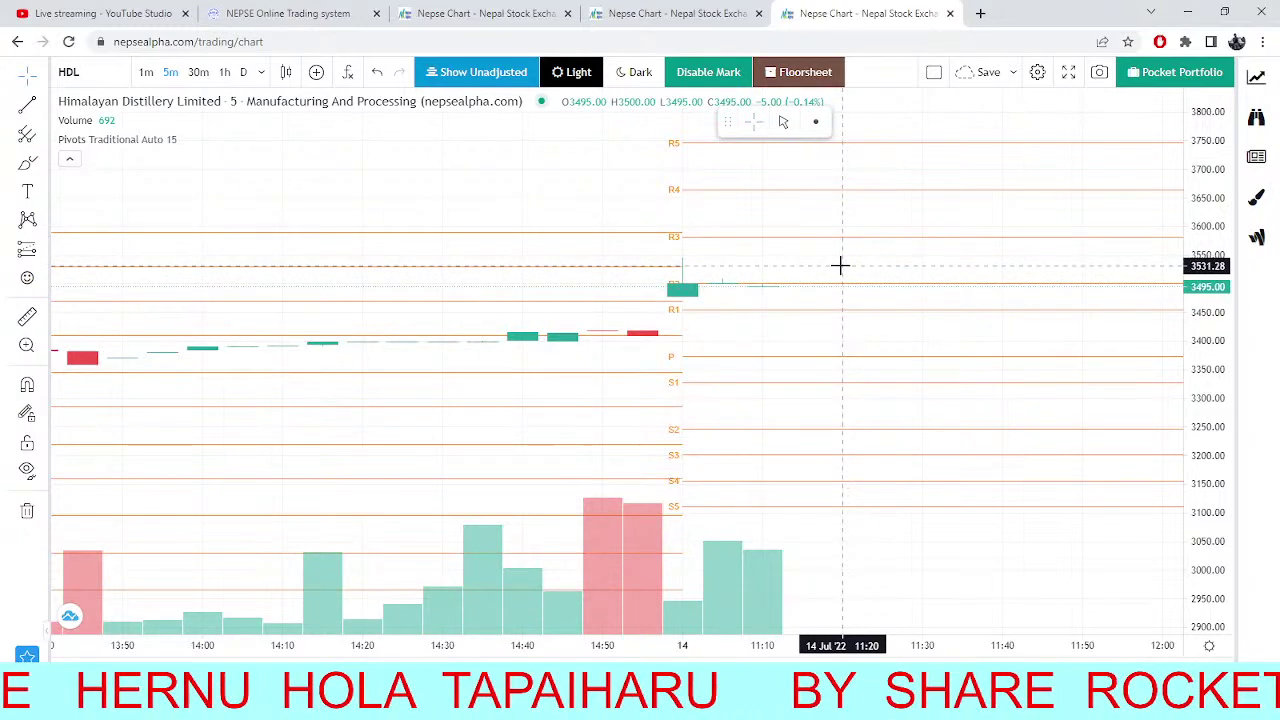
Compare the latest five-minute NEPSE candles with the live index values and AKJCL order book in the trading system.
{"action": "left_click", "coordinate": [428, 14]}
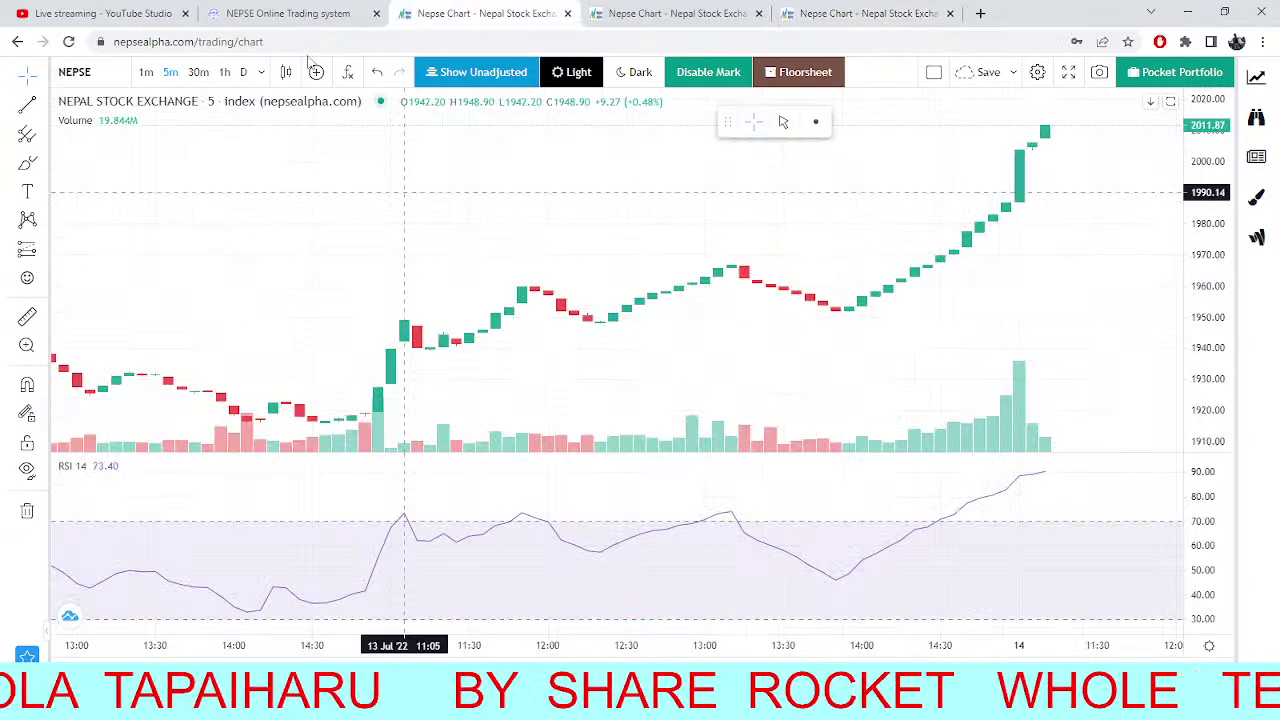
{"action": "left_click", "coordinate": [288, 14]}
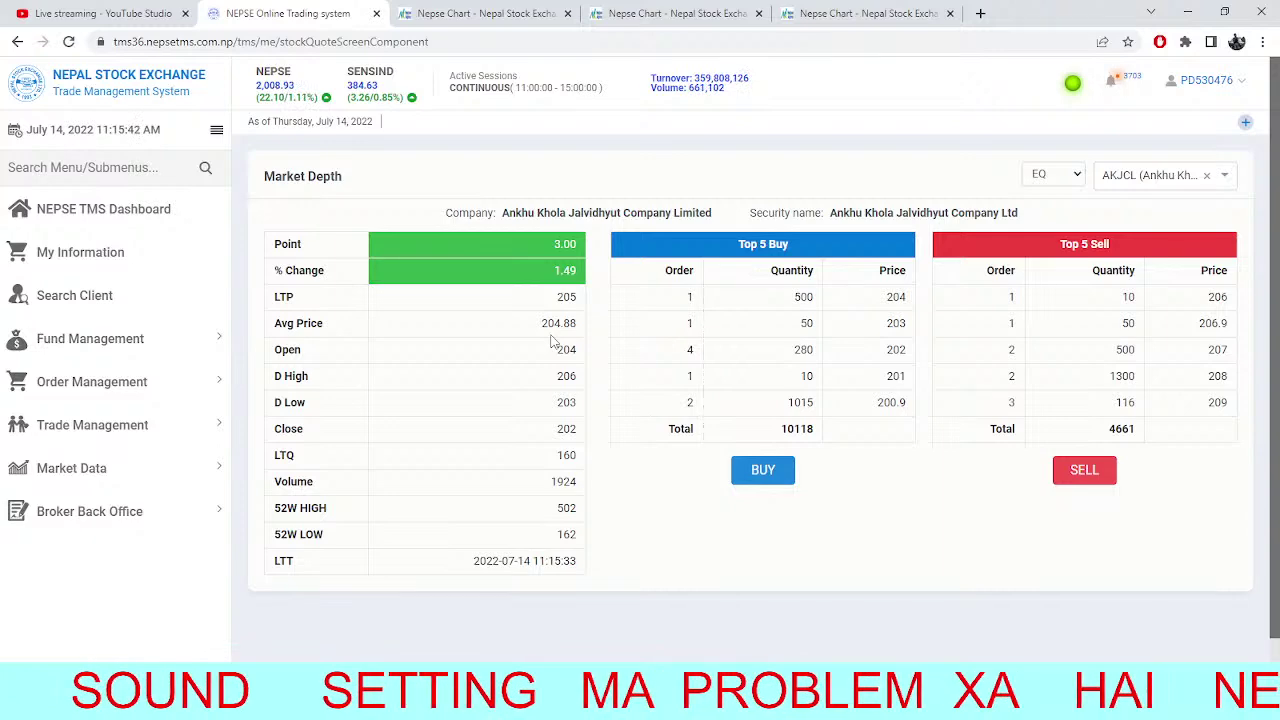
{"action": "left_click", "coordinate": [440, 13]}
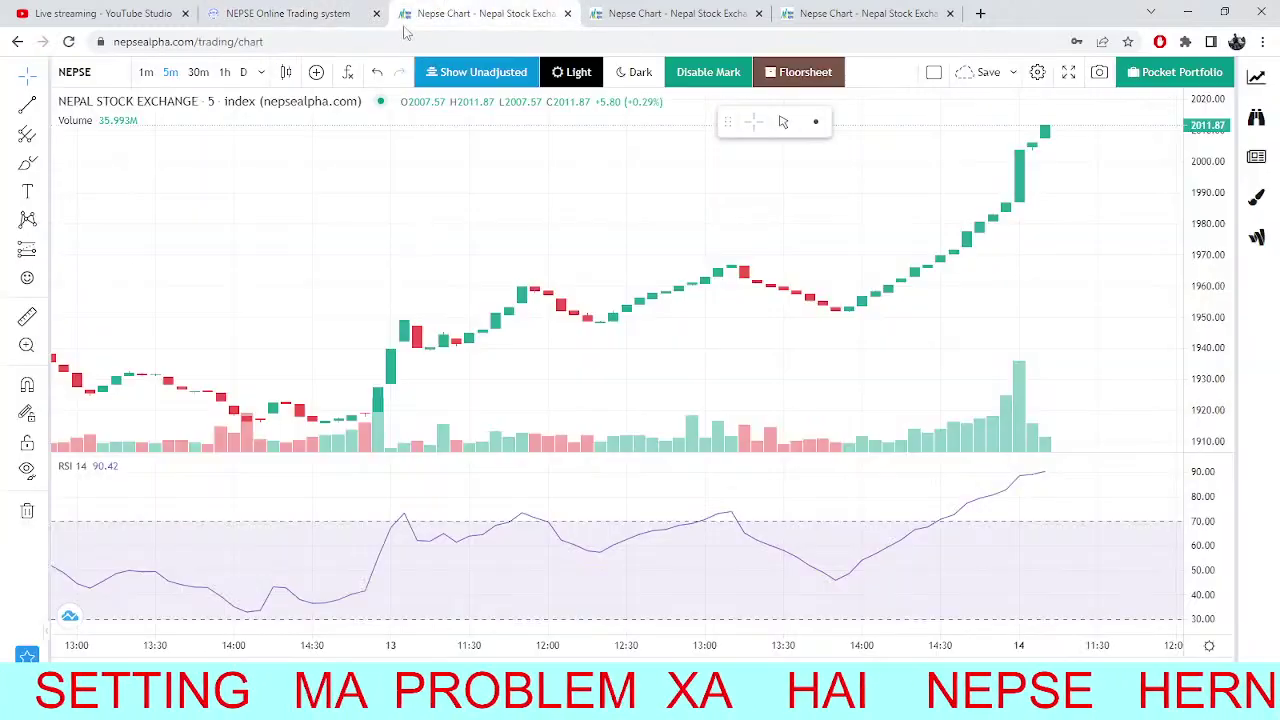
{"action": "left_click", "coordinate": [308, 27]}
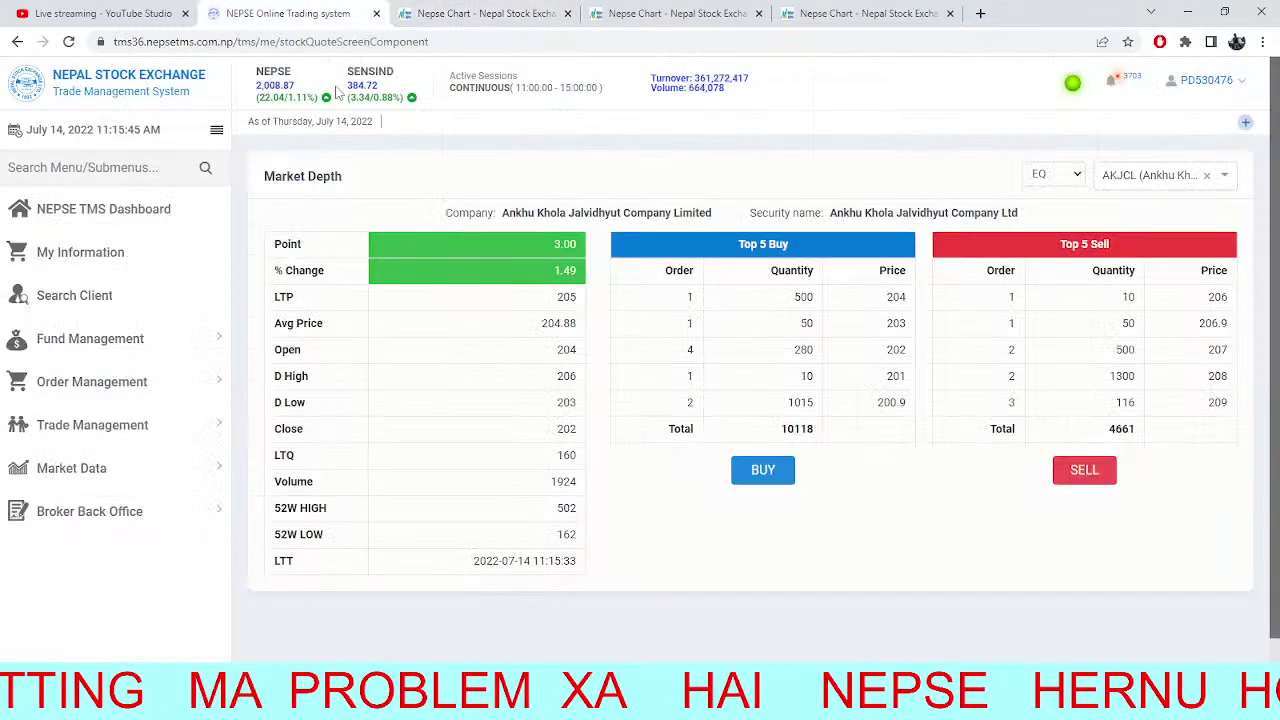
Refresh the AKJCL market depth page and check the five-minute NEPSE chart with RSI on Nepse Alpha.
{"action": "left_click", "coordinate": [68, 41]}
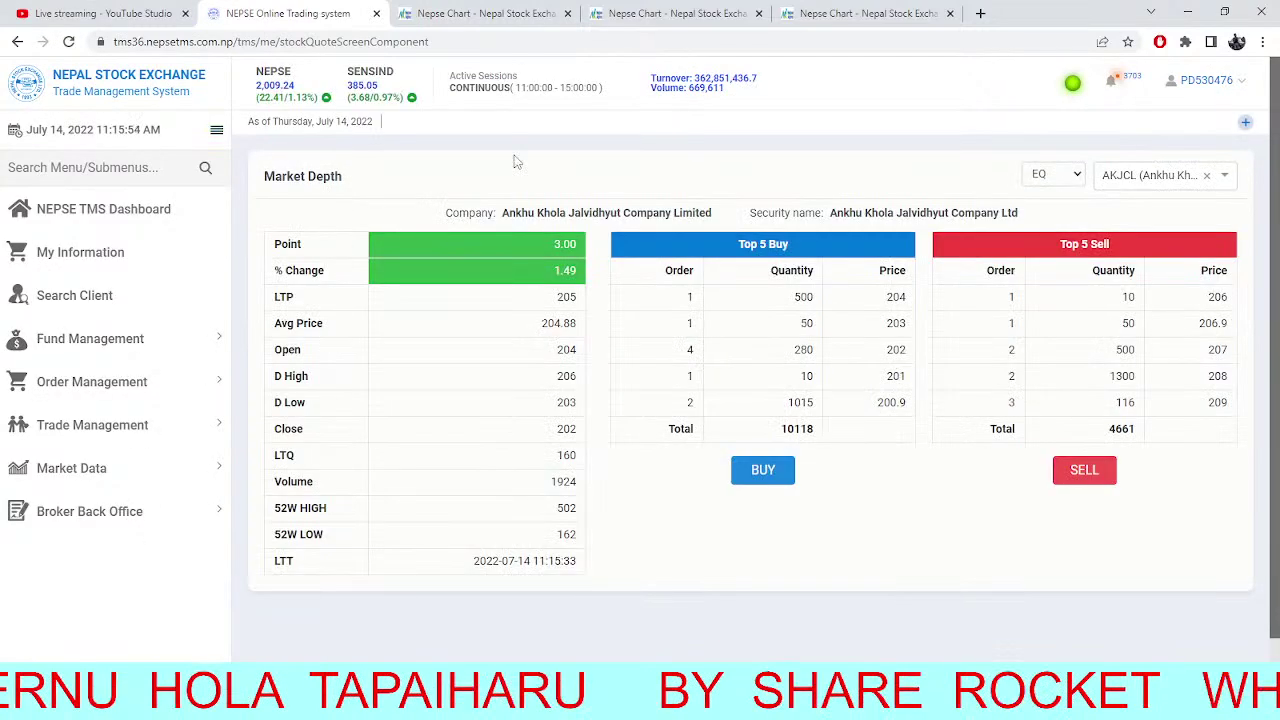
{"action": "key", "text": "ctrl+Tab"}
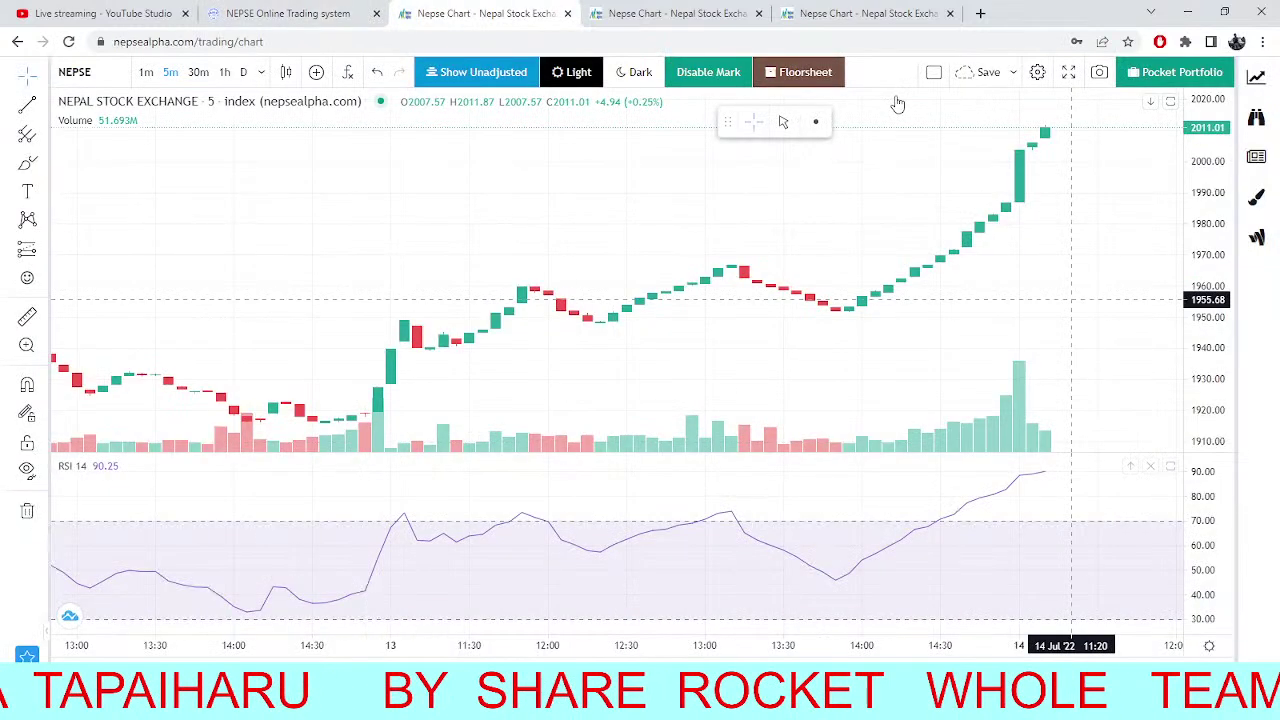
{"action": "key", "text": "ctrl+shift+Tab"}
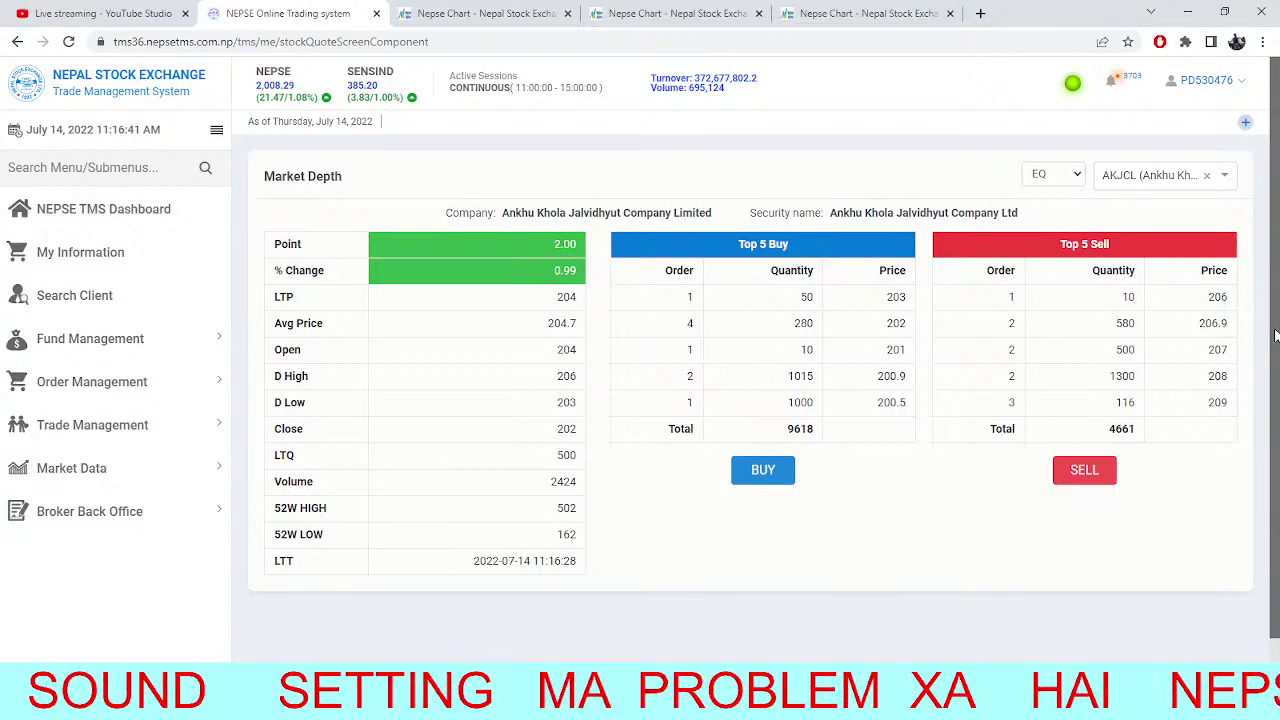
Replace AKJCL with DORDI (Dordi Khola Jal Bidyut Company Limited) as the security in Market Depth.
{"action": "left_click", "coordinate": [1206, 180]}
{"action": "type", "text": "fo"}
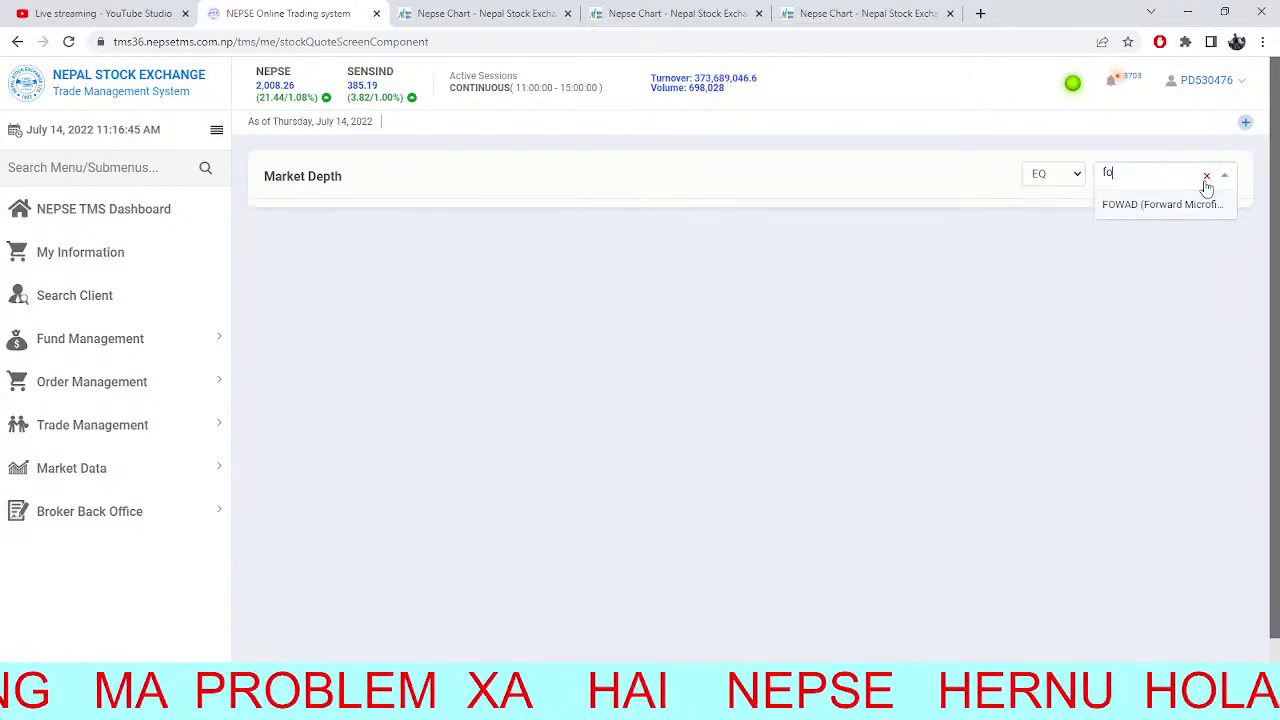
{"action": "type", "text": "rdi"}
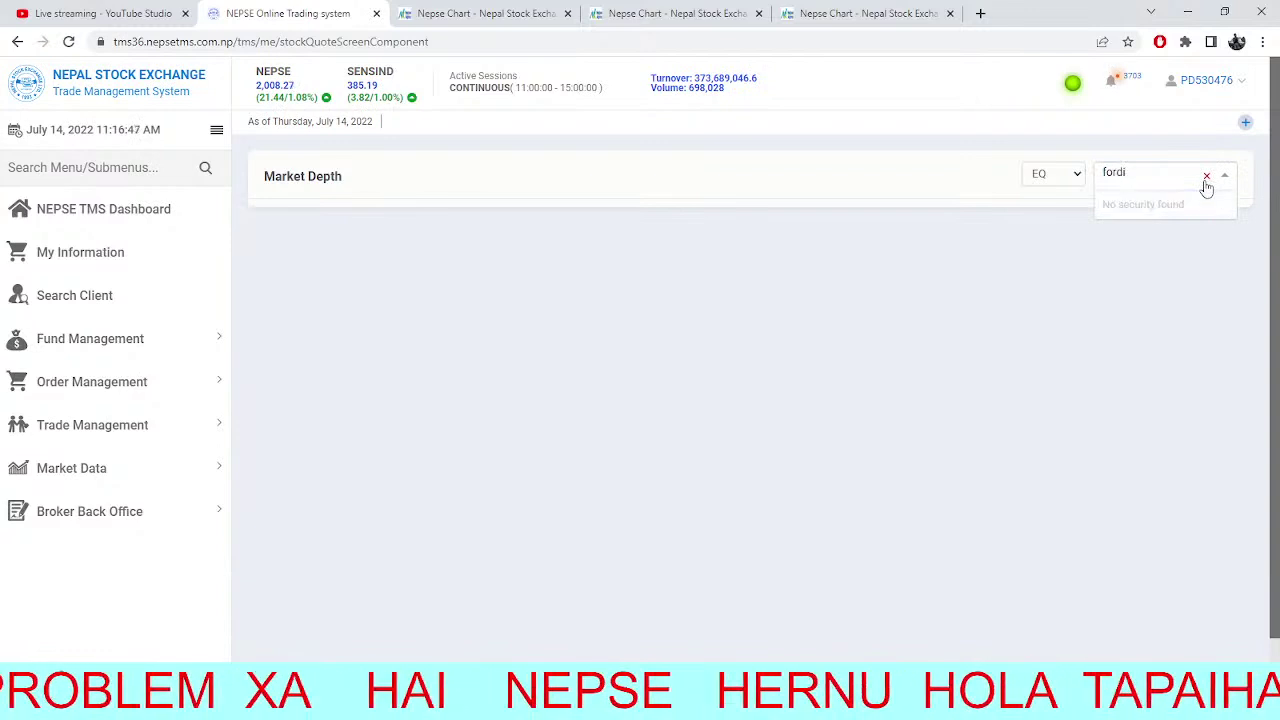
{"action": "key", "text": "BackSpace"}
{"action": "key", "text": "BackSpace"}
{"action": "key", "text": "BackSpace"}
{"action": "key", "text": "BackSpace"}
{"action": "key", "text": "BackSpace"}
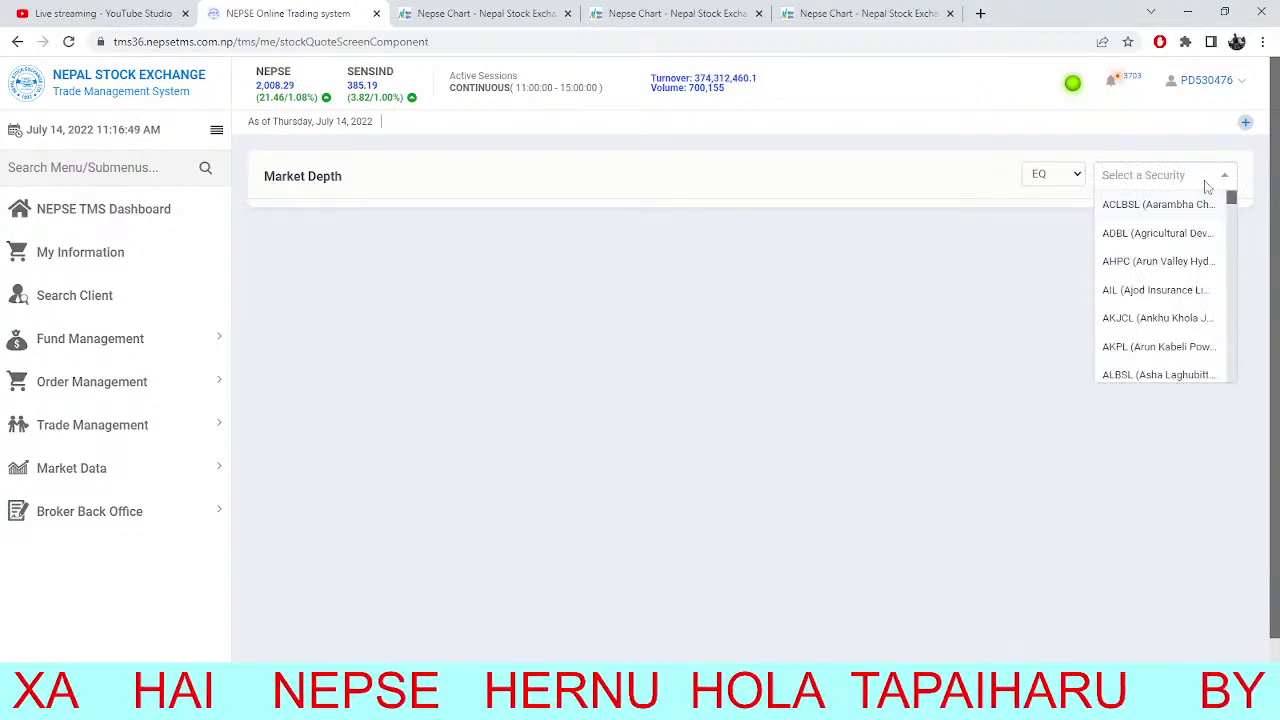
{"action": "type", "text": "dor"}
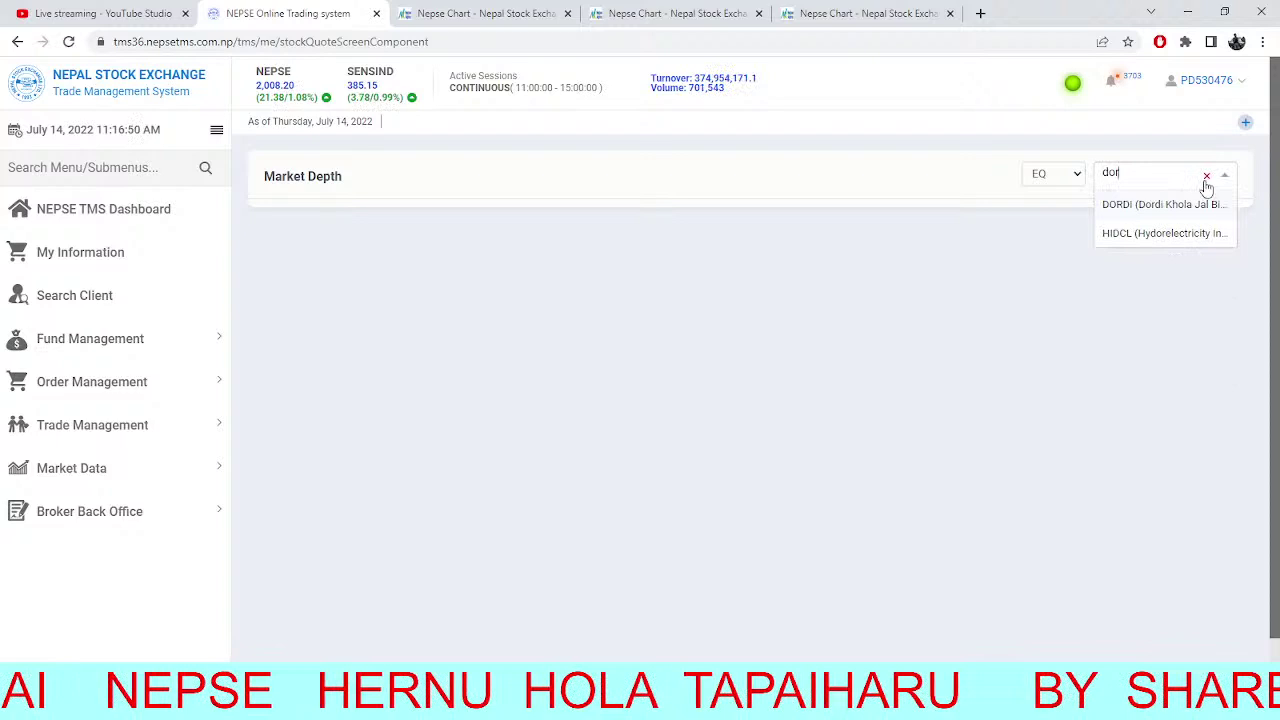
{"action": "type", "text": "d"}
{"action": "left_click", "coordinate": [1194, 205]}
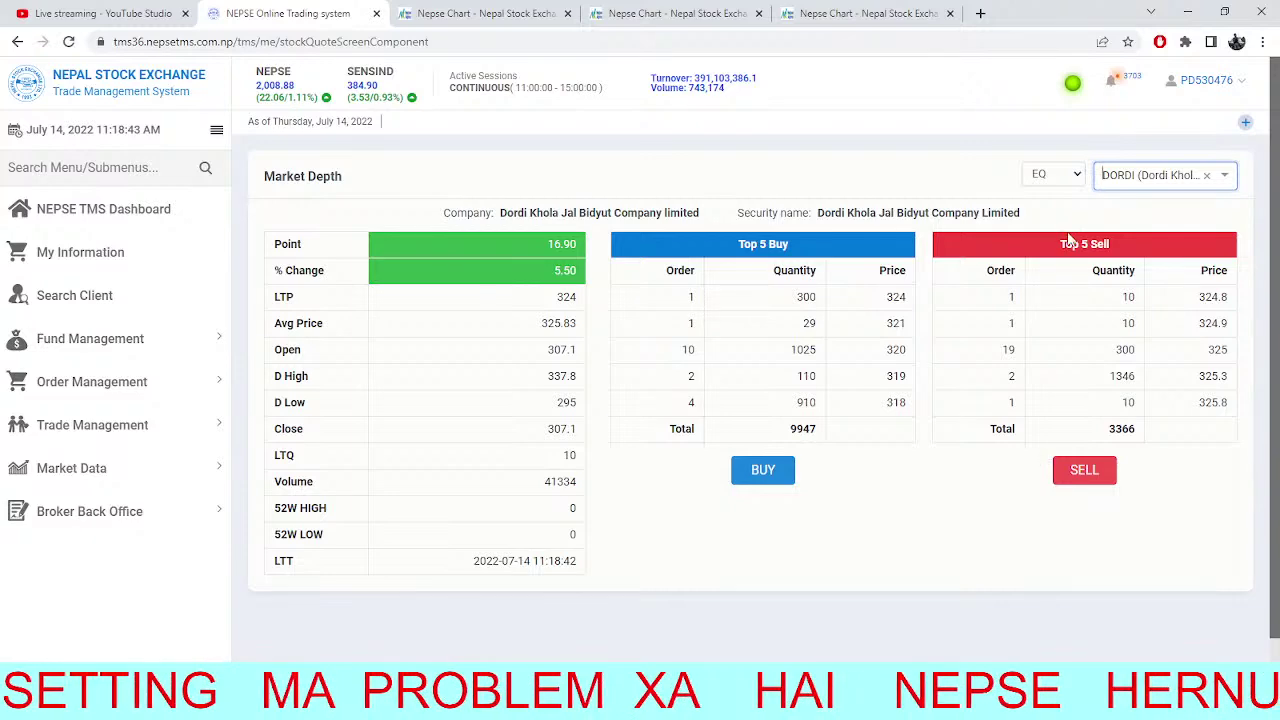
Check the five-minute NEPSE chart on Nepse Alpha and reload the DORDI market depth in the trading system.
{"action": "key", "text": "ctrl+Tab"}
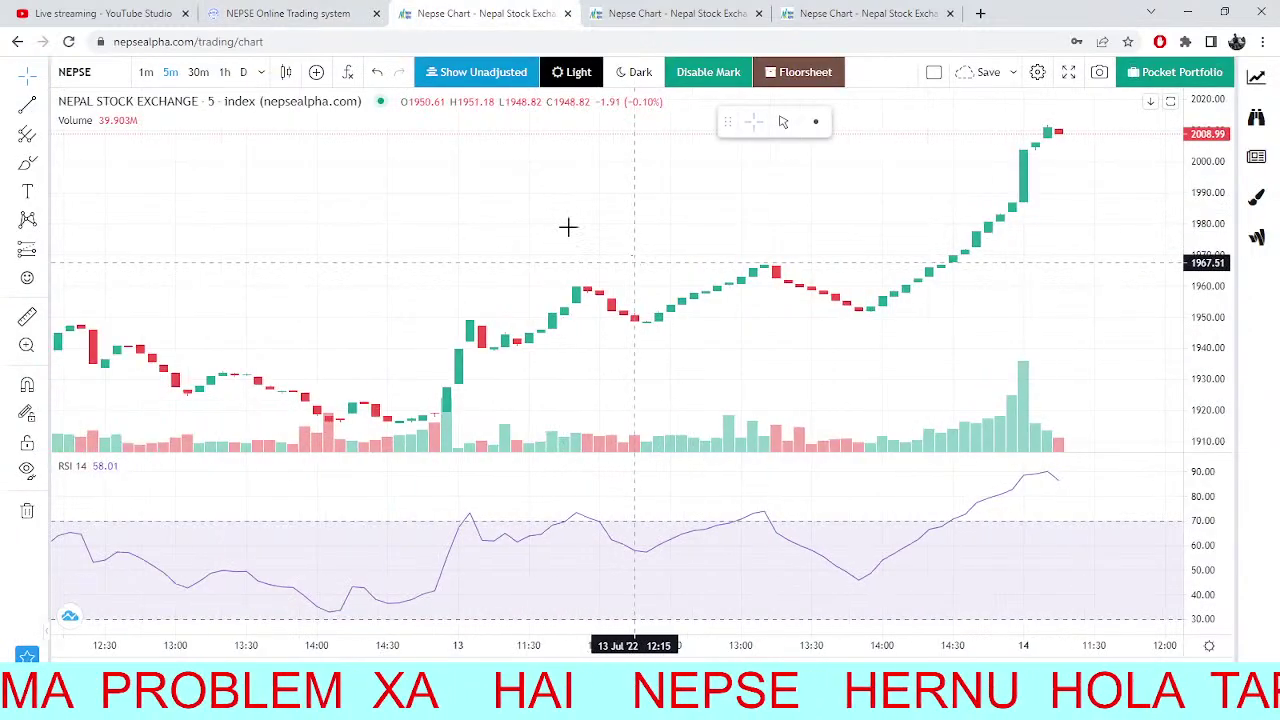
{"action": "left_click", "coordinate": [313, 8]}
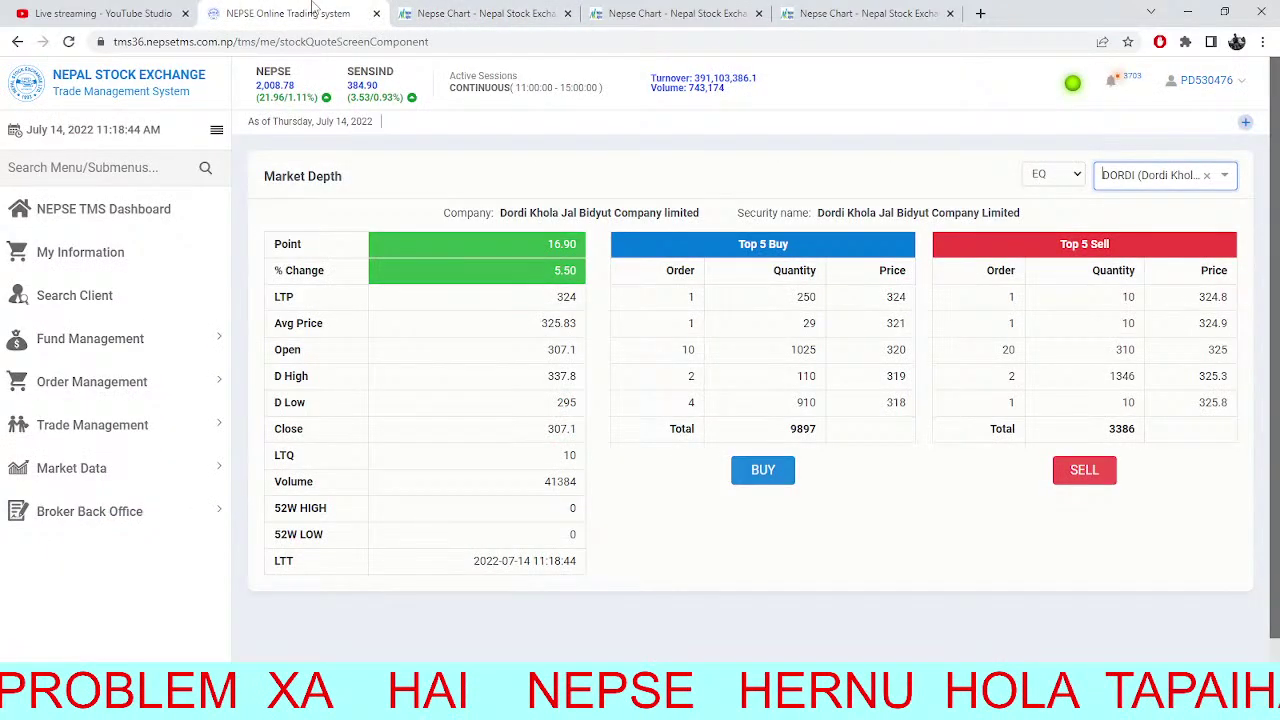
{"action": "left_click", "coordinate": [68, 41]}
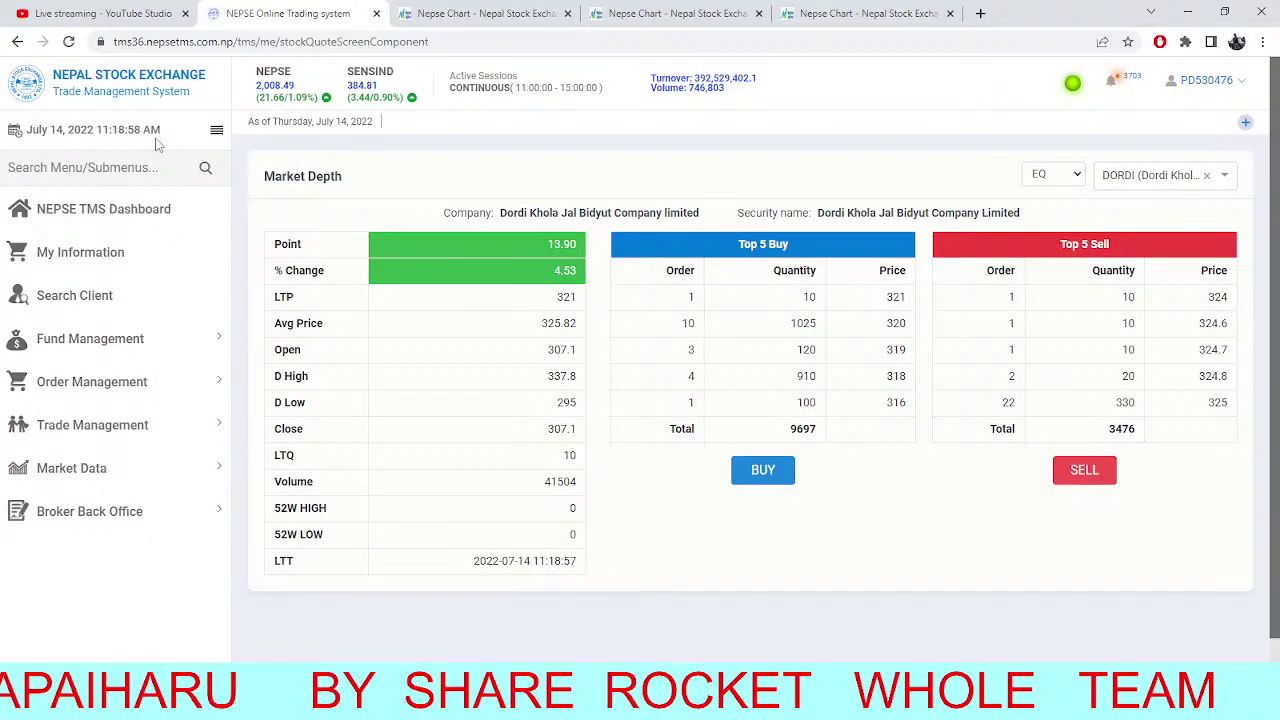
Replace the HDL chart on Nepse Alpha with the daily chart of MNBBL (Muktinath Bikas Bank Ltd.).
{"action": "left_click", "coordinate": [842, 10]}
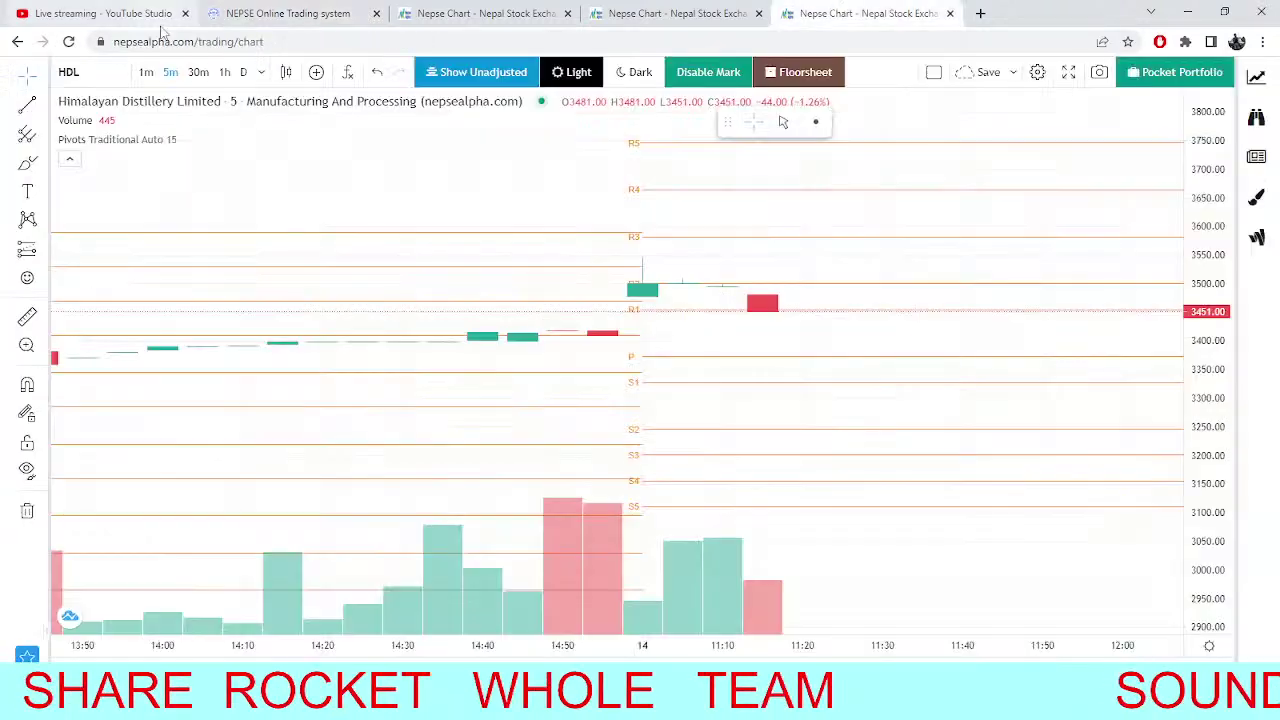
{"action": "left_click", "coordinate": [84, 73]}
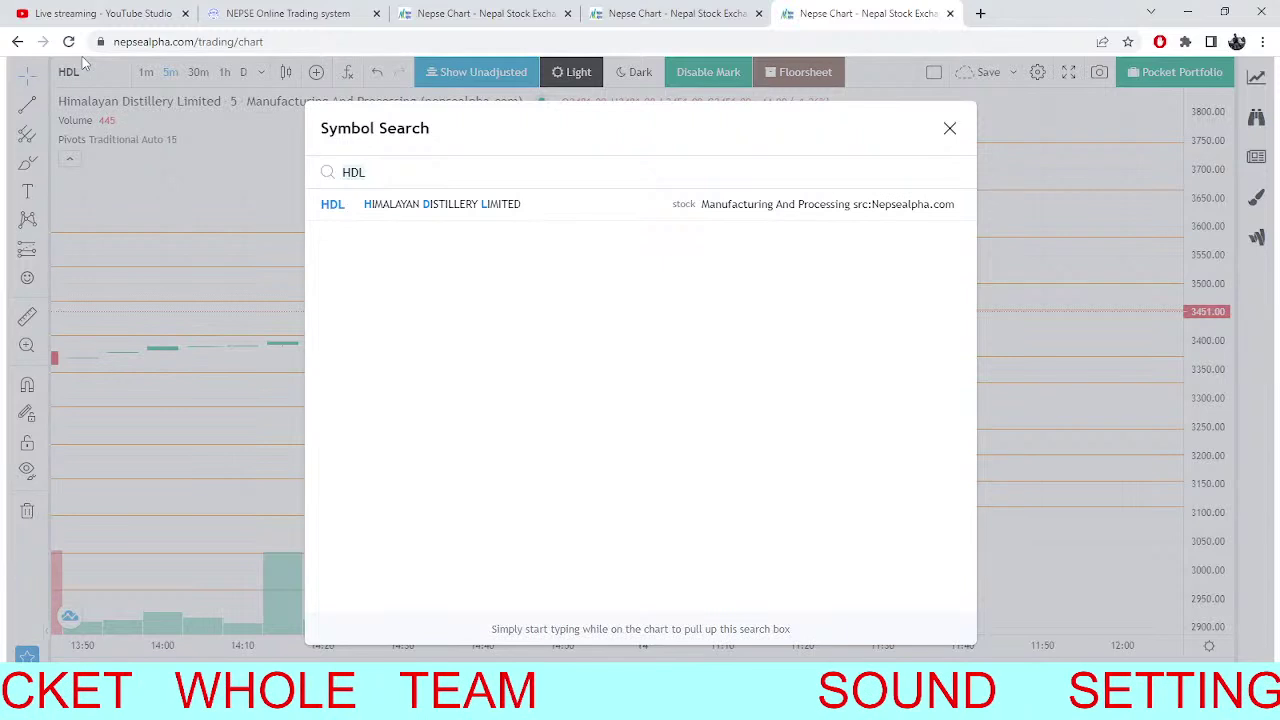
{"action": "key", "text": "BackSpace"}
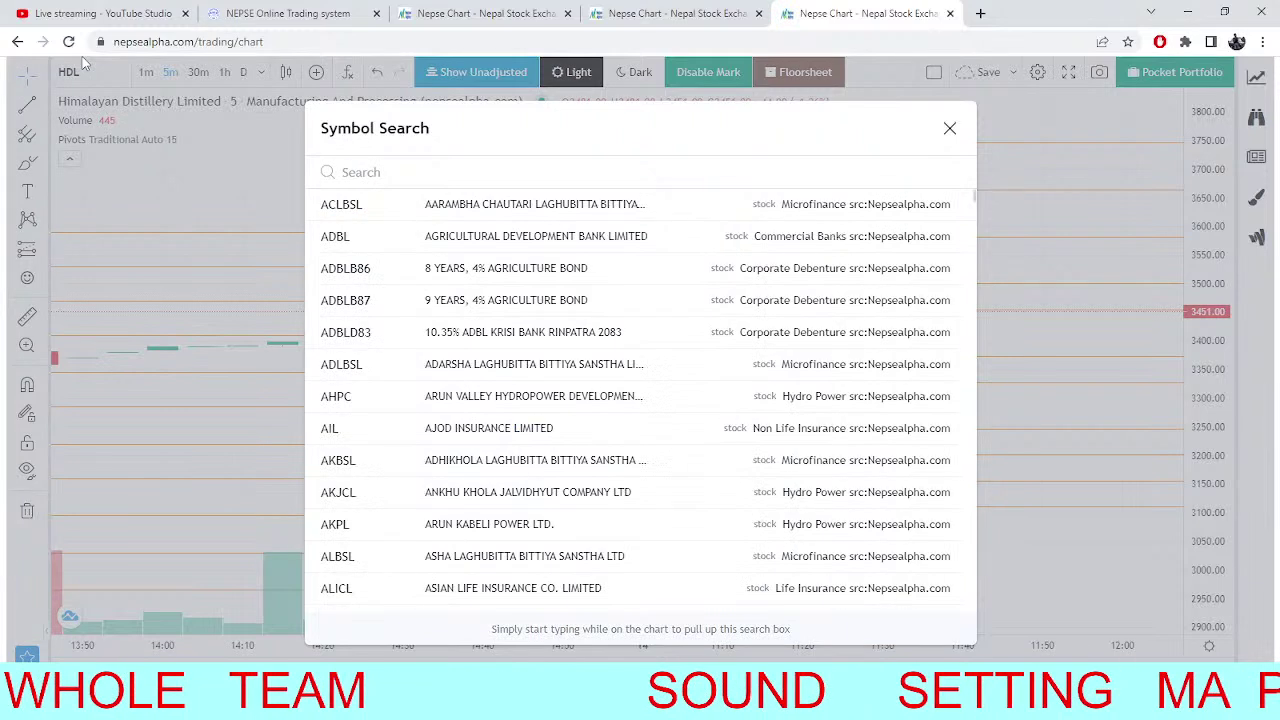
{"action": "type", "text": "MNBBL"}
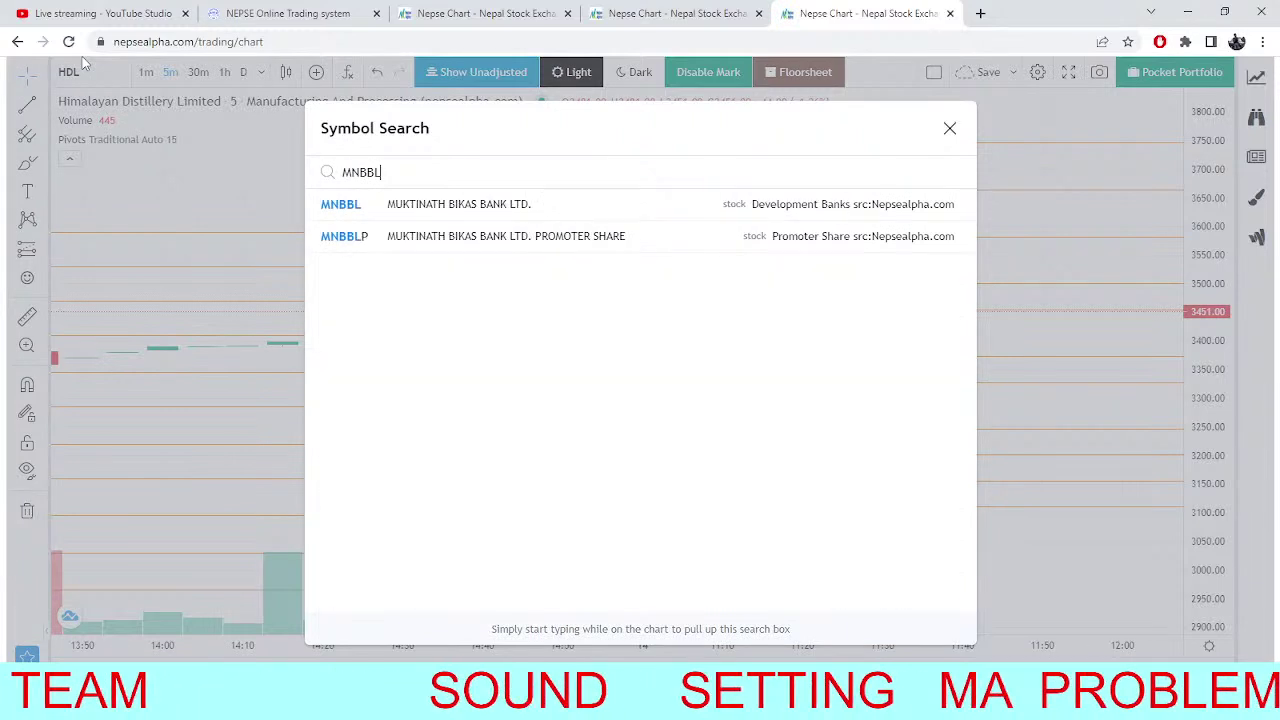
{"action": "left_click", "coordinate": [470, 204]}
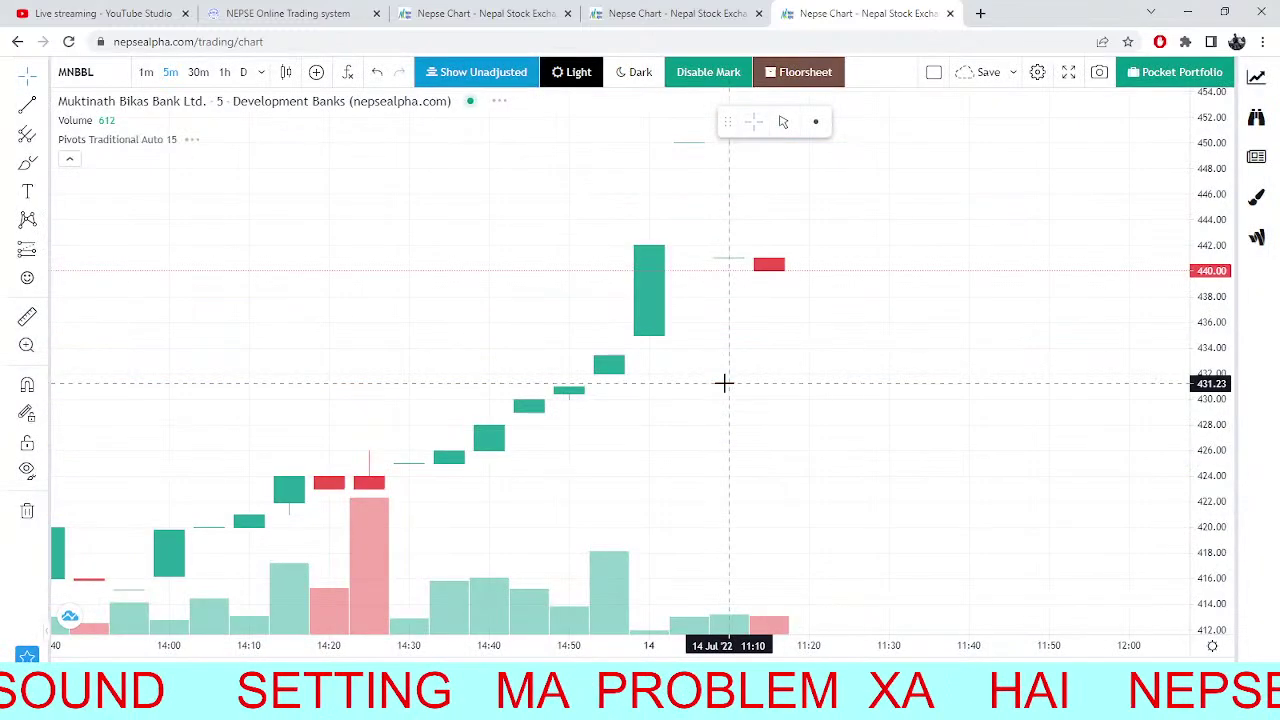
{"action": "left_click", "coordinate": [244, 74]}
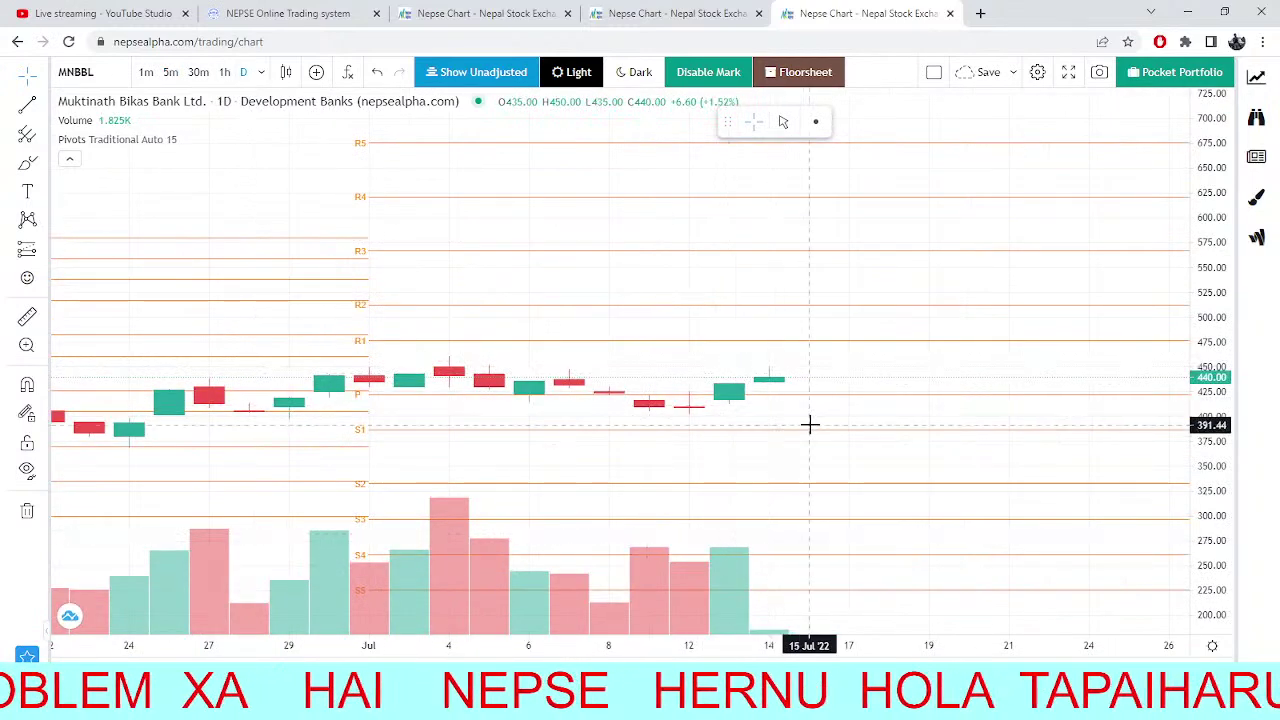
Compare the live index values and refreshed DORDI order book with the latest candles and RSI on the five-minute NEPSE chart.
{"action": "left_click", "coordinate": [350, 12]}
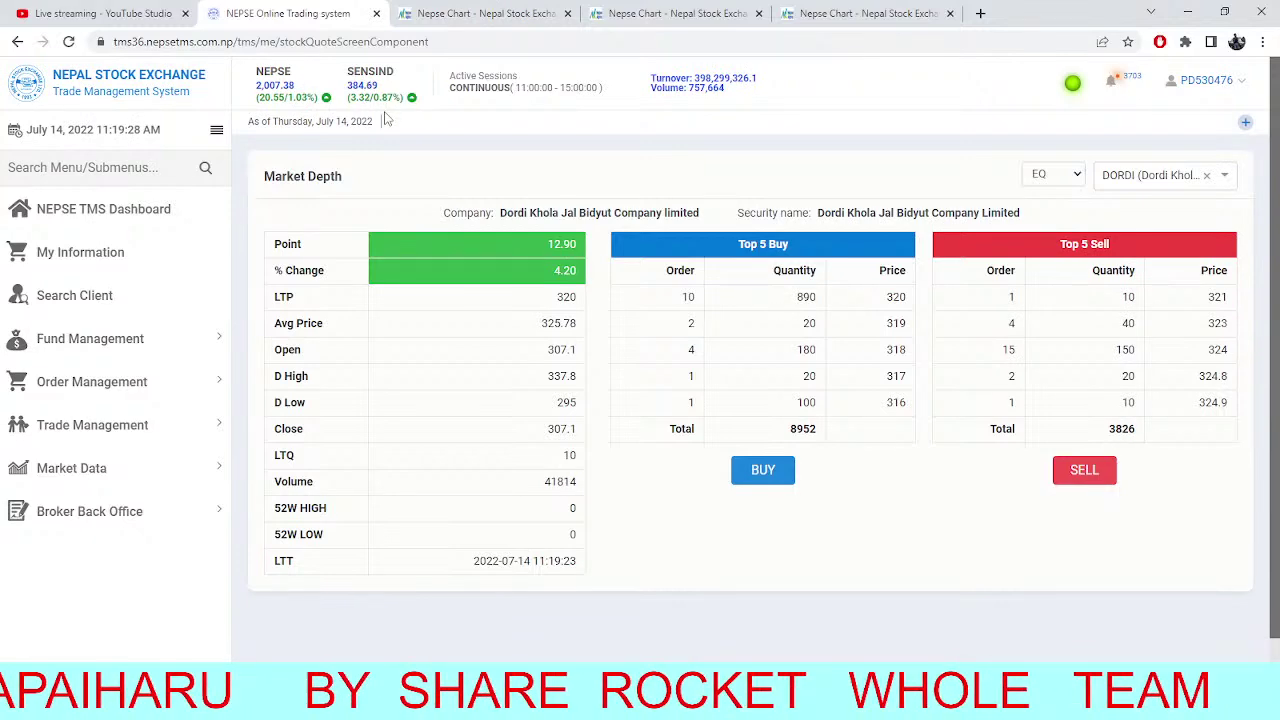
{"action": "key", "text": "ctrl+Tab"}
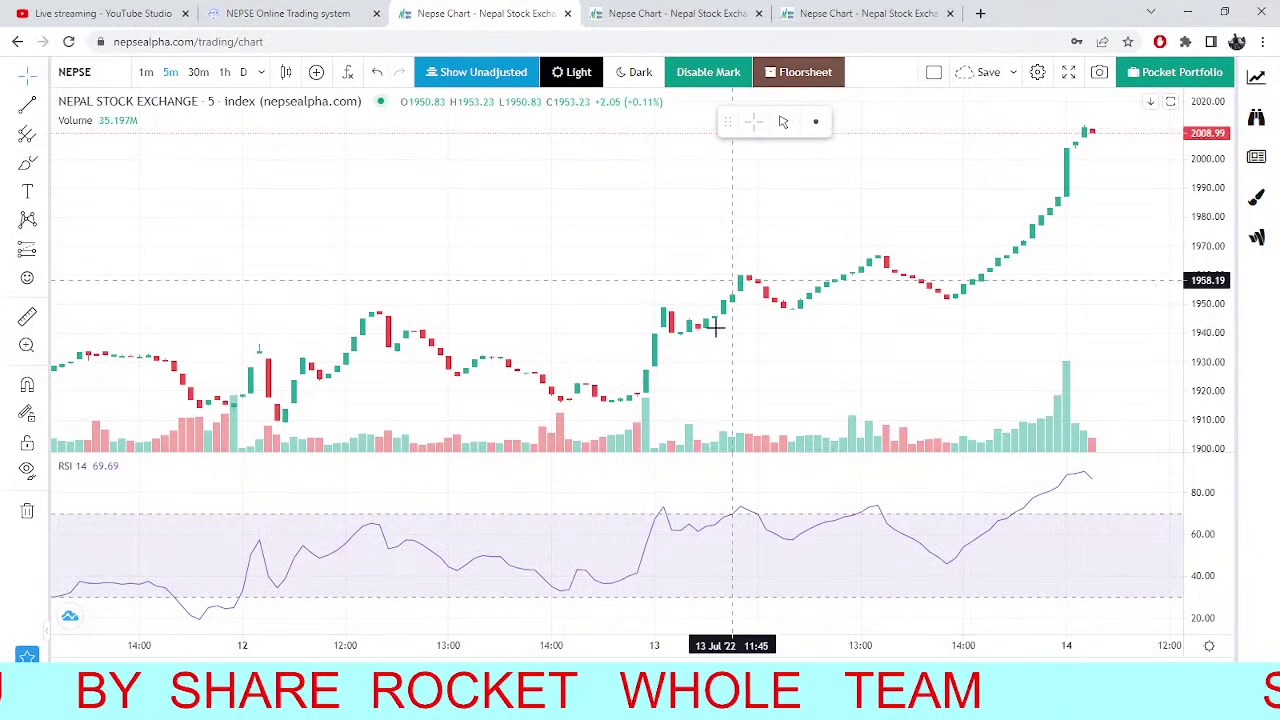
{"action": "scroll", "coordinate": [920, 165], "scroll_direction": "up", "scroll_amount": 5}
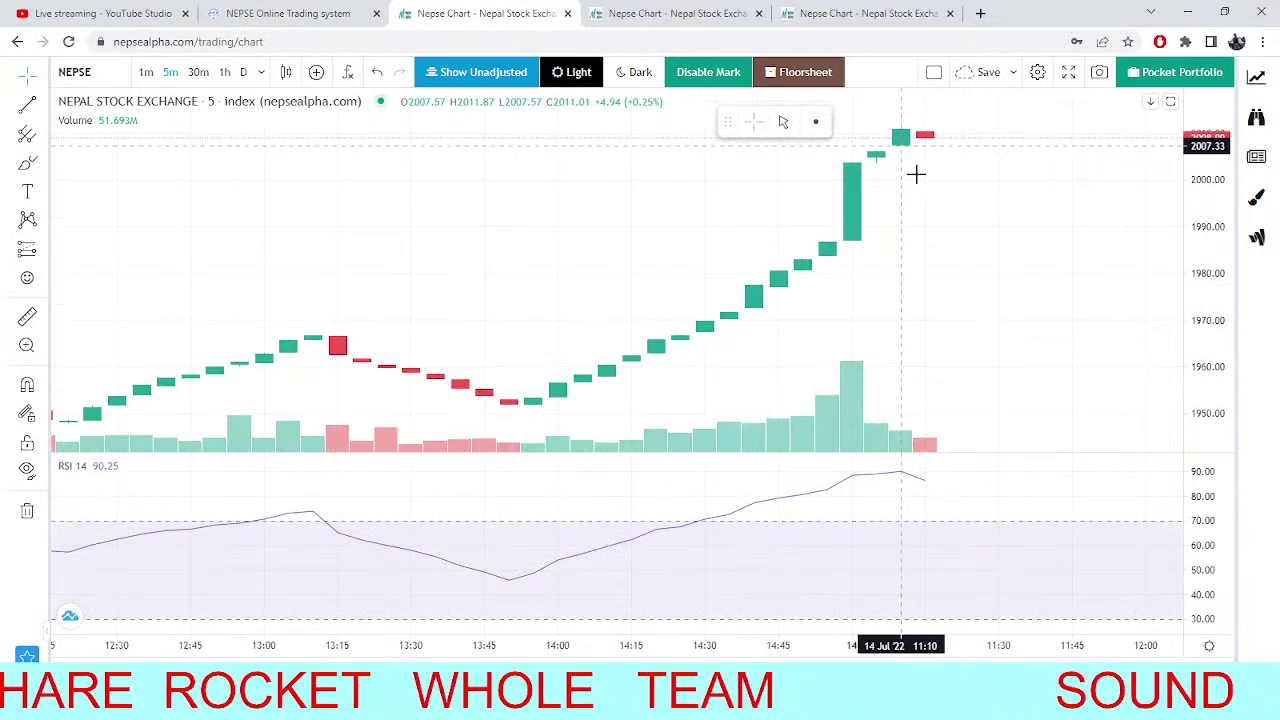
{"action": "scroll", "coordinate": [916, 175], "scroll_direction": "up", "scroll_amount": 2}
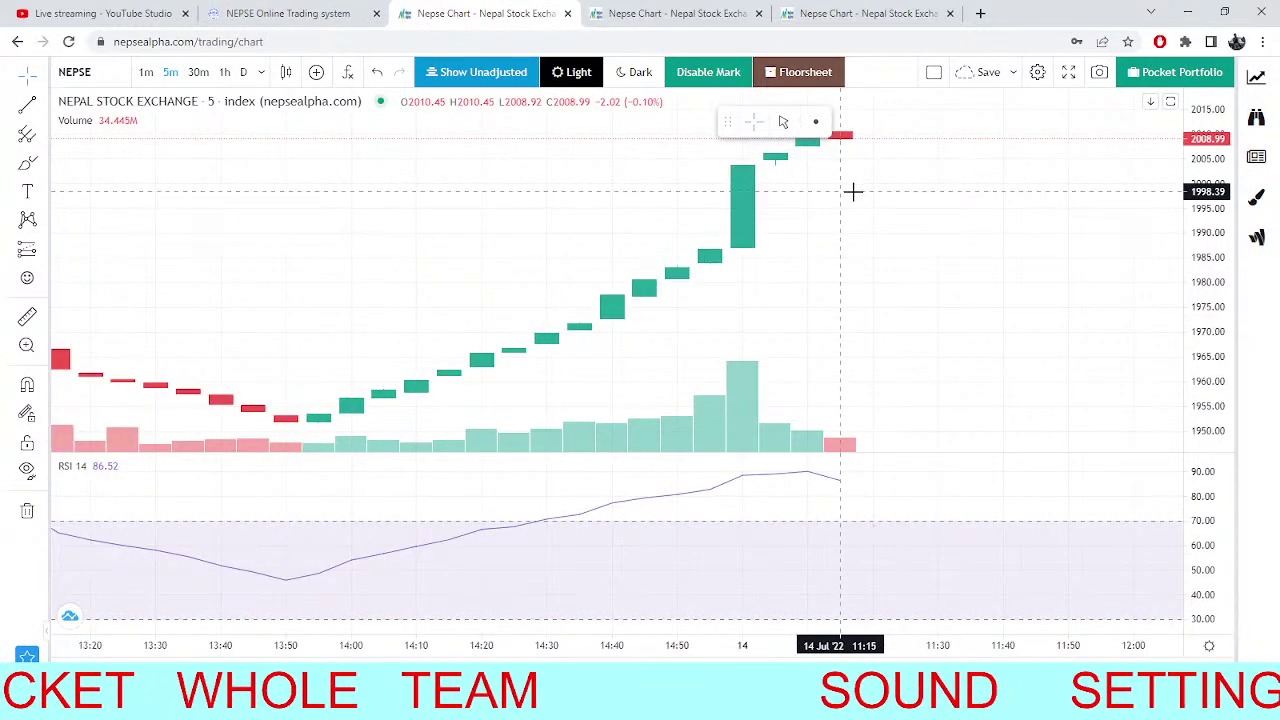
{"action": "key", "text": "ctrl+shift+Tab"}
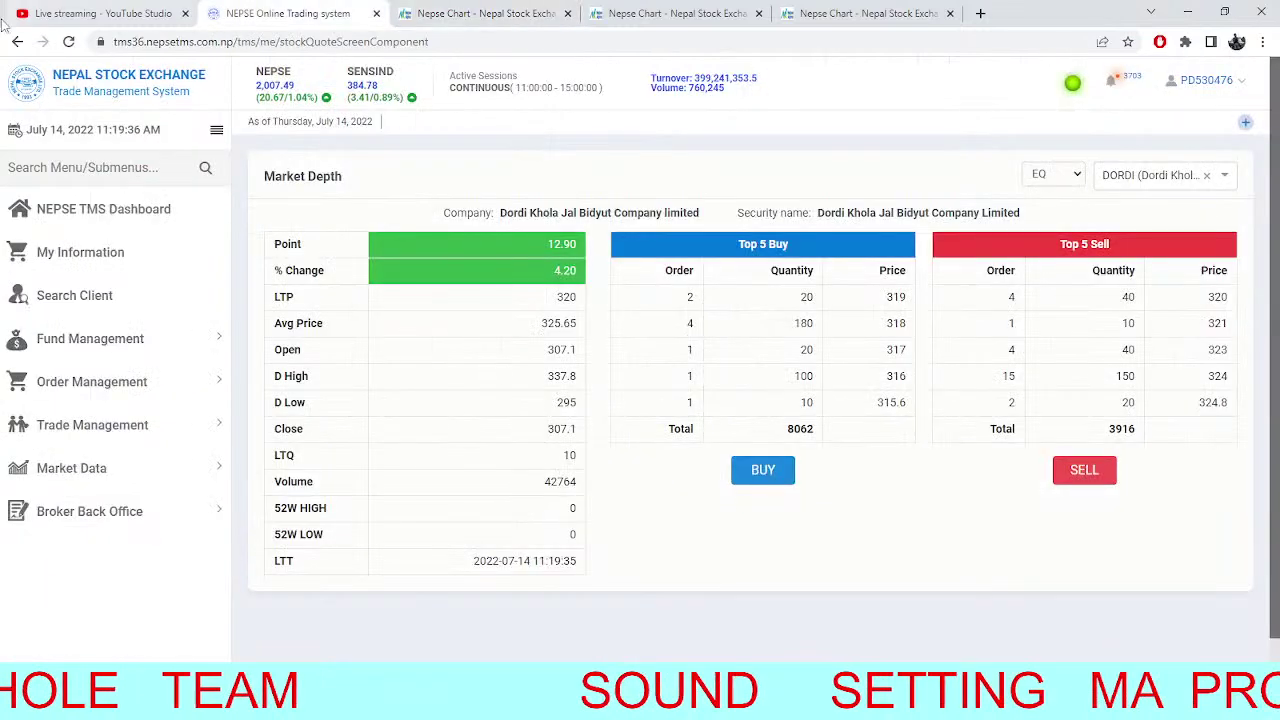
{"action": "left_click", "coordinate": [70, 44]}
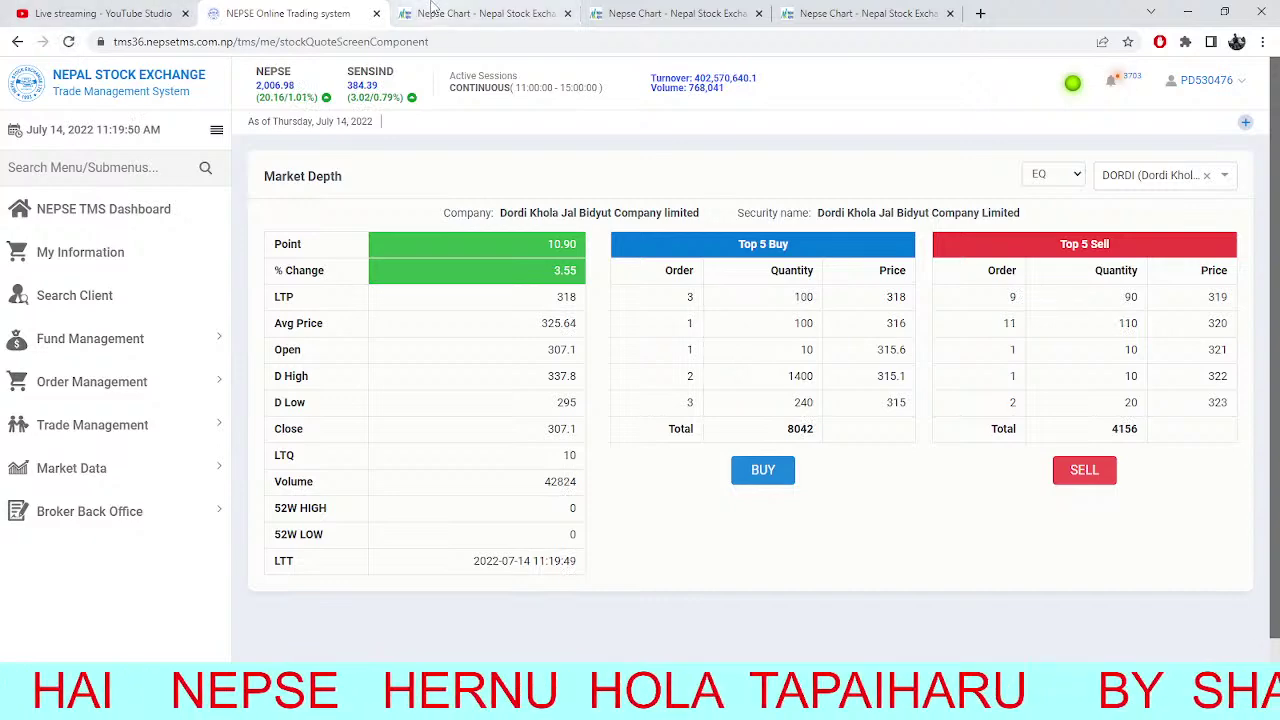
{"action": "left_click", "coordinate": [485, 13]}
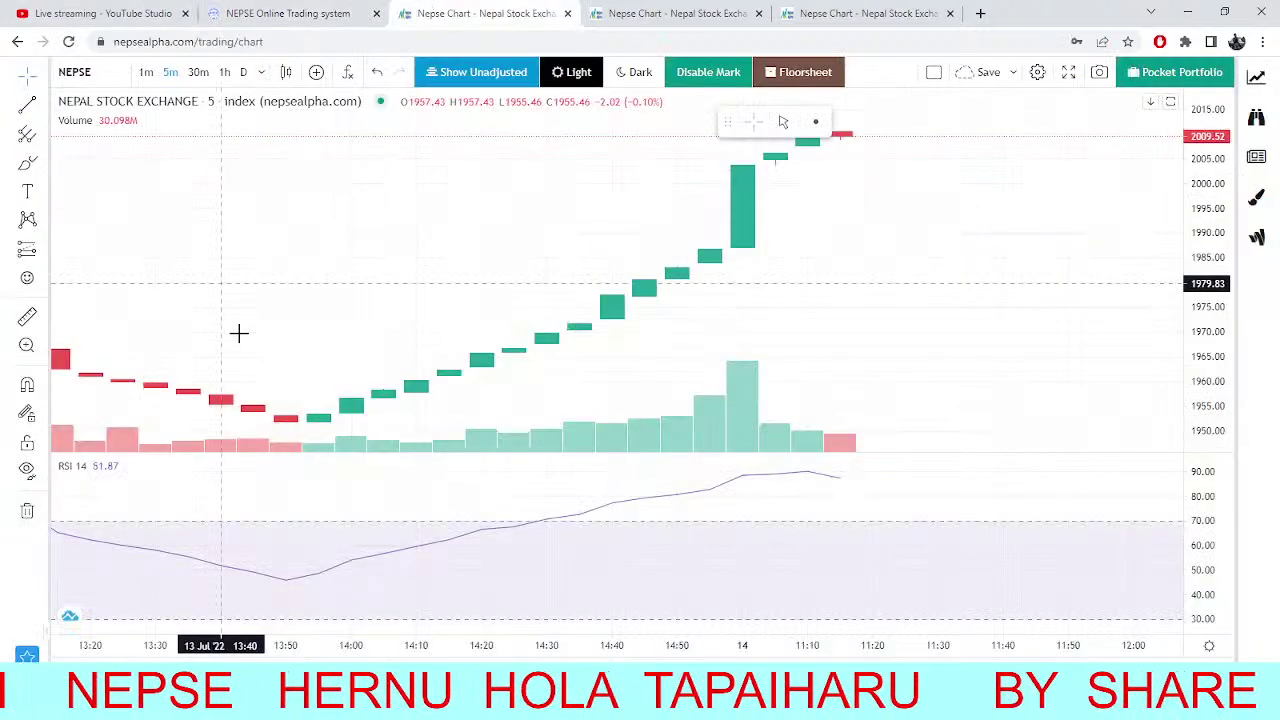
{"action": "scroll", "coordinate": [943, 214], "scroll_direction": "down", "scroll_amount": 3}
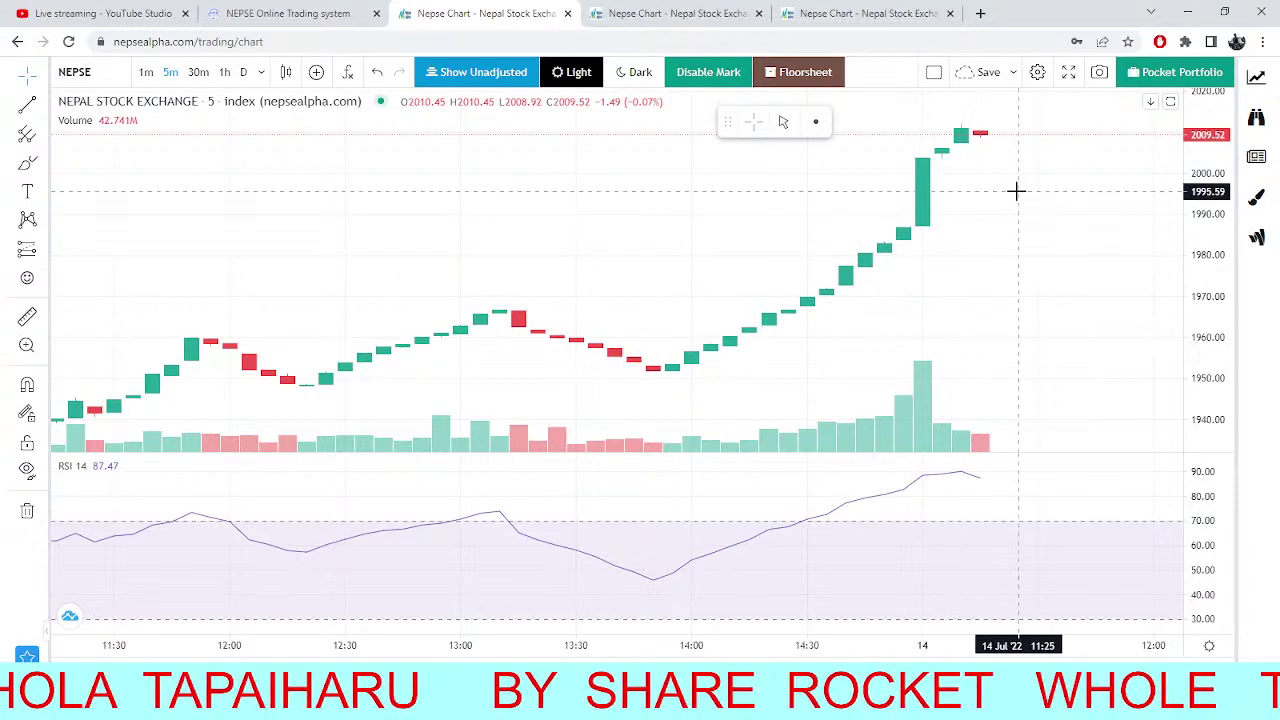
Replace the MNBBL chart with the NEPSE index and set it to the five-minute timeframe.
{"action": "left_click", "coordinate": [865, 13]}
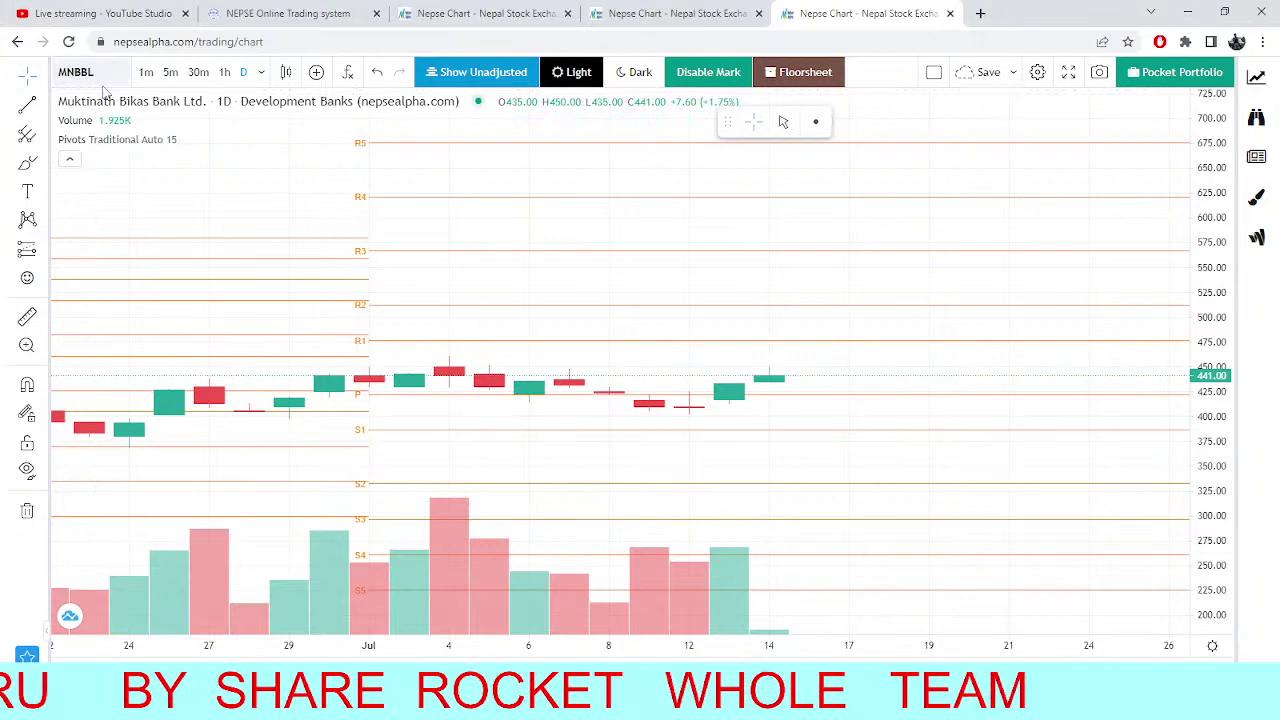
{"action": "type", "text": "NEPSE"}
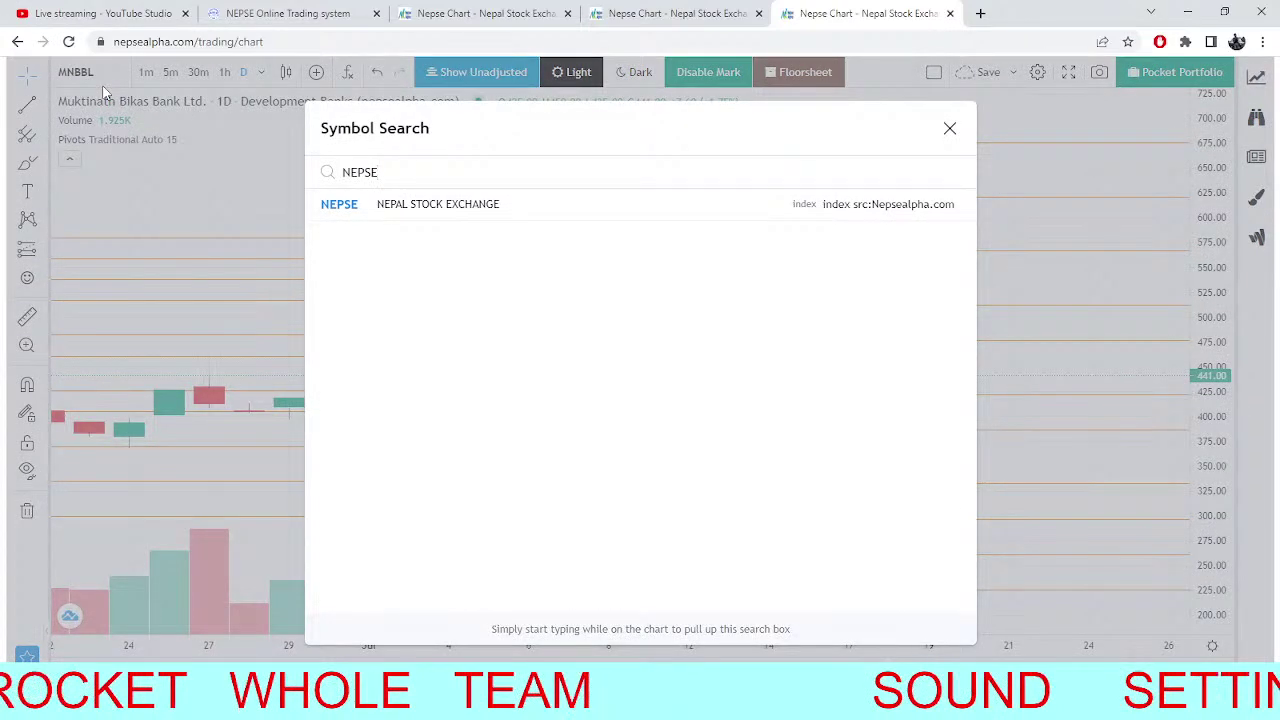
{"action": "left_click", "coordinate": [471, 214]}
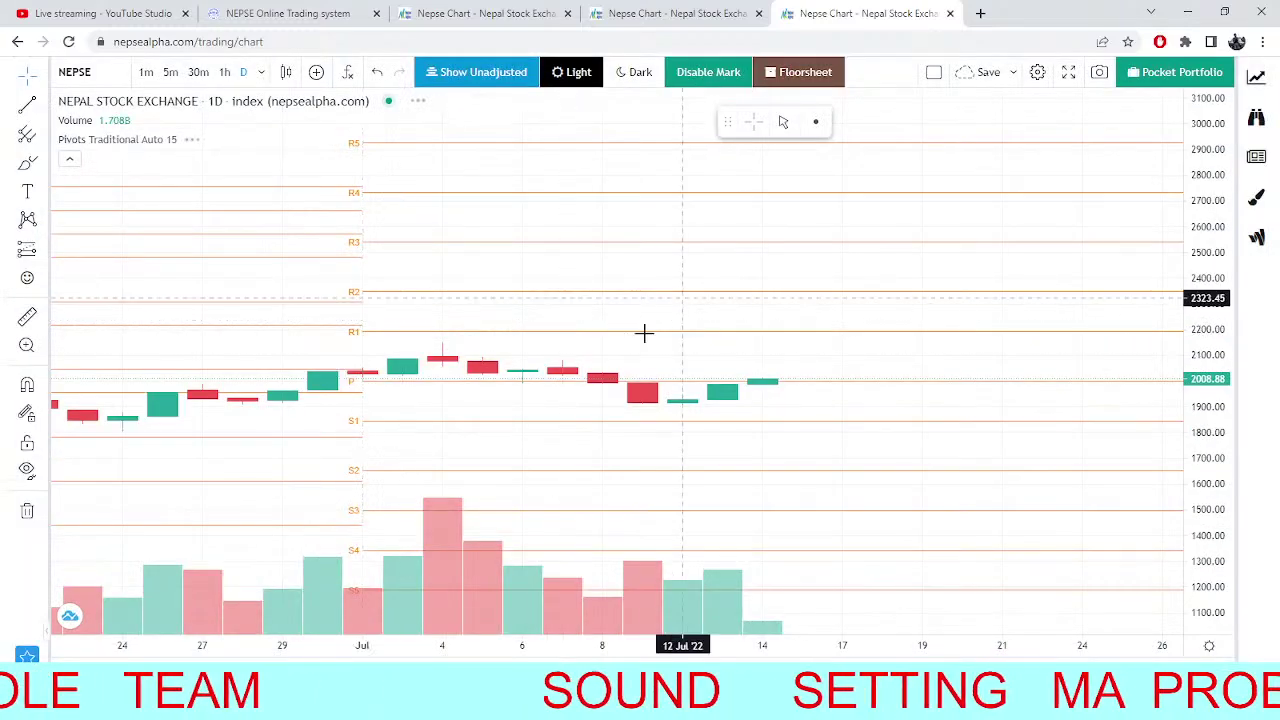
{"action": "left_click", "coordinate": [170, 72]}
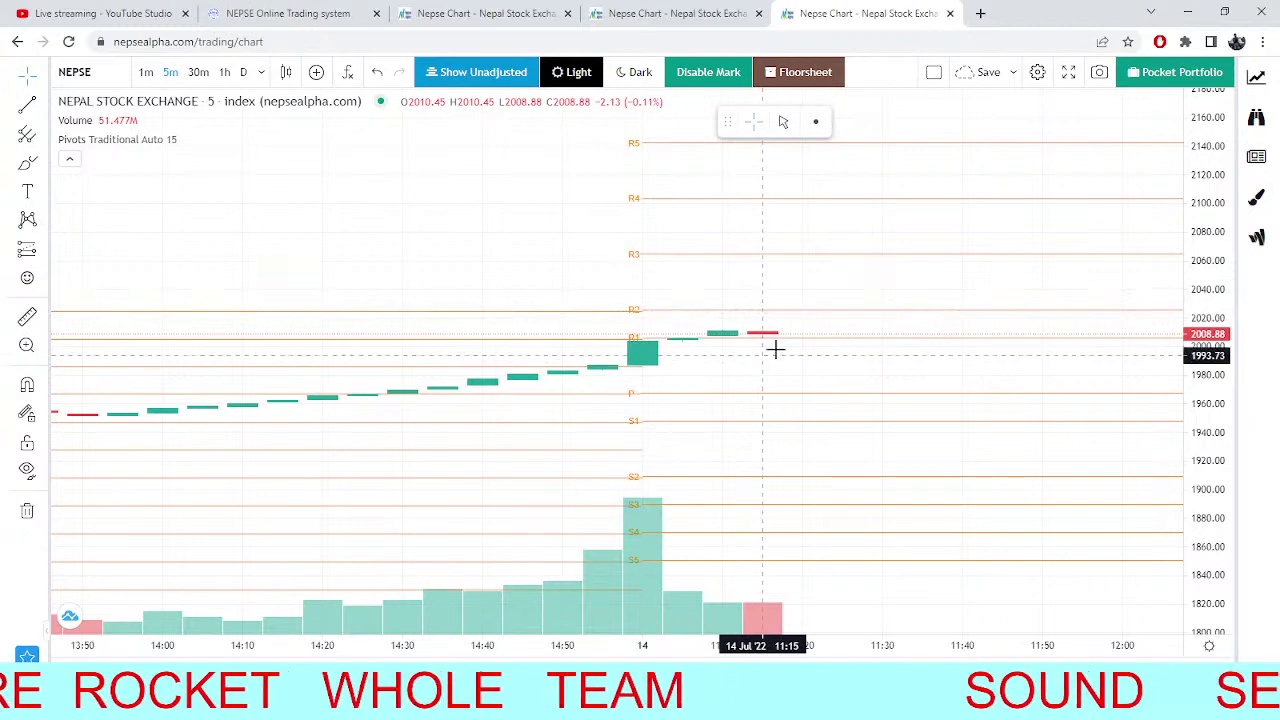
Compare the DORDI market depth and live index values with the five-minute NEPSE charts showing RSI and pivot levels.
{"action": "left_click", "coordinate": [335, 10]}
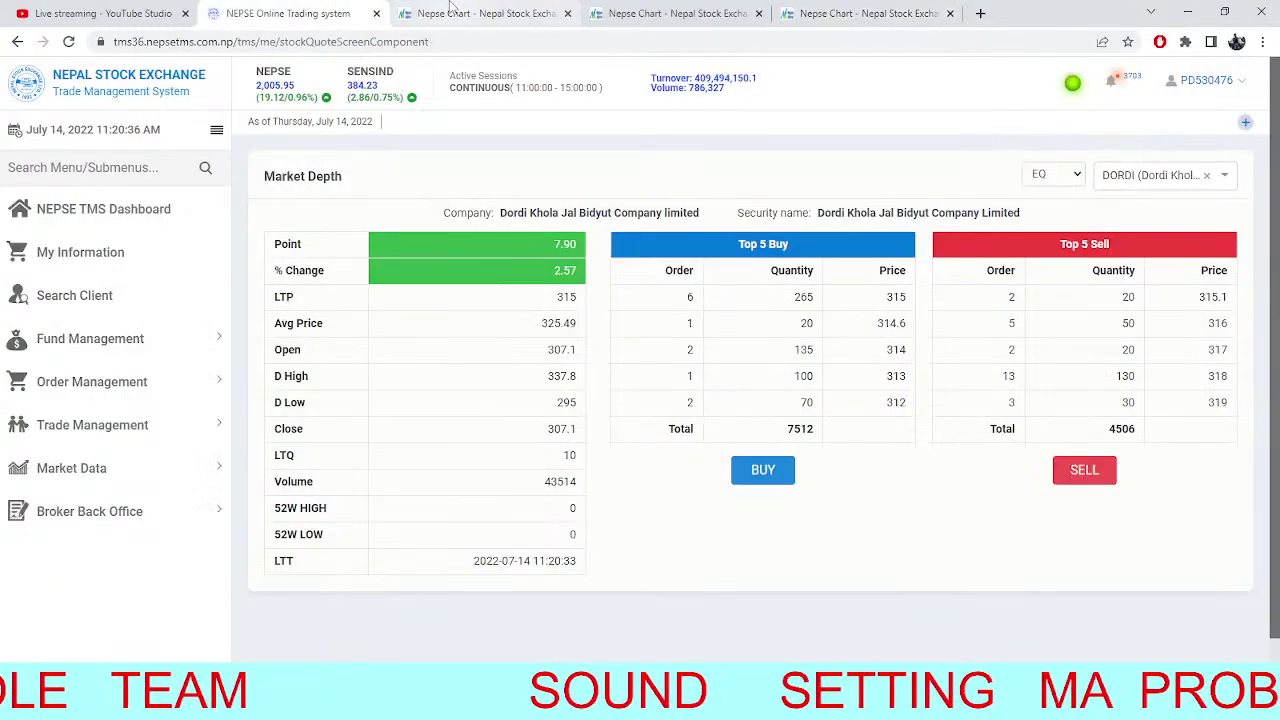
{"action": "left_click", "coordinate": [448, 10]}
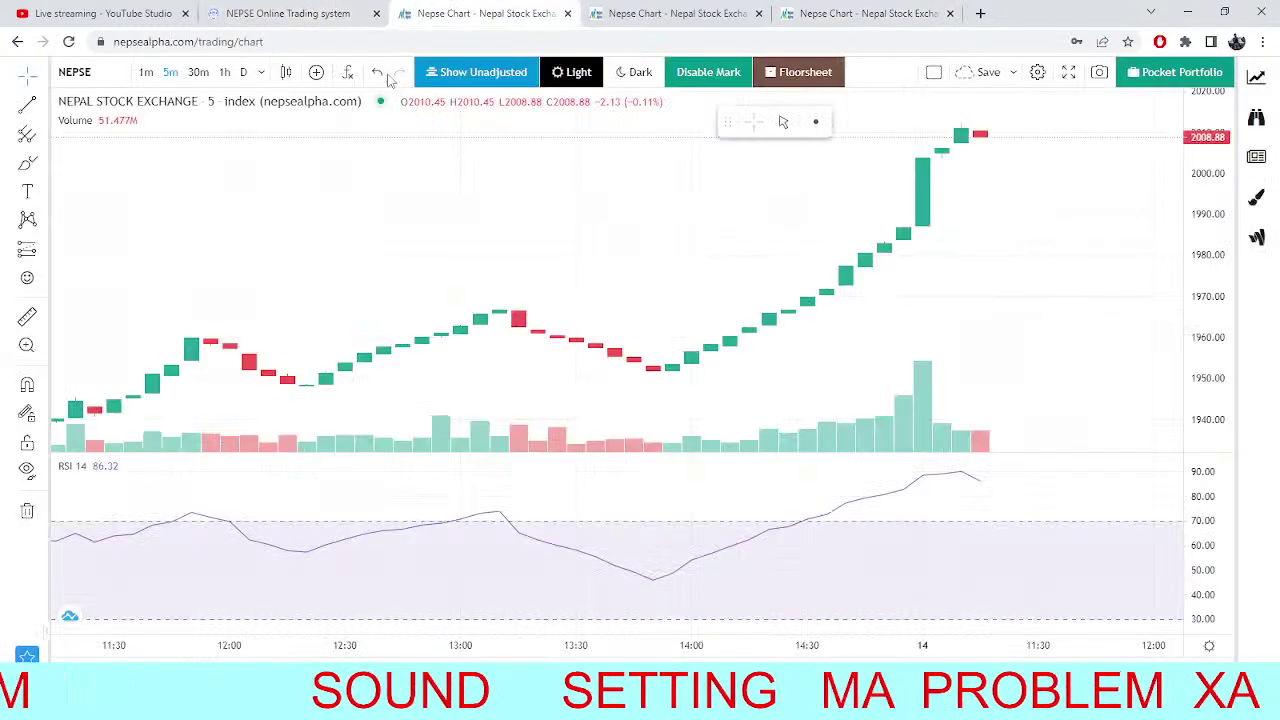
{"action": "left_click", "coordinate": [300, 12]}
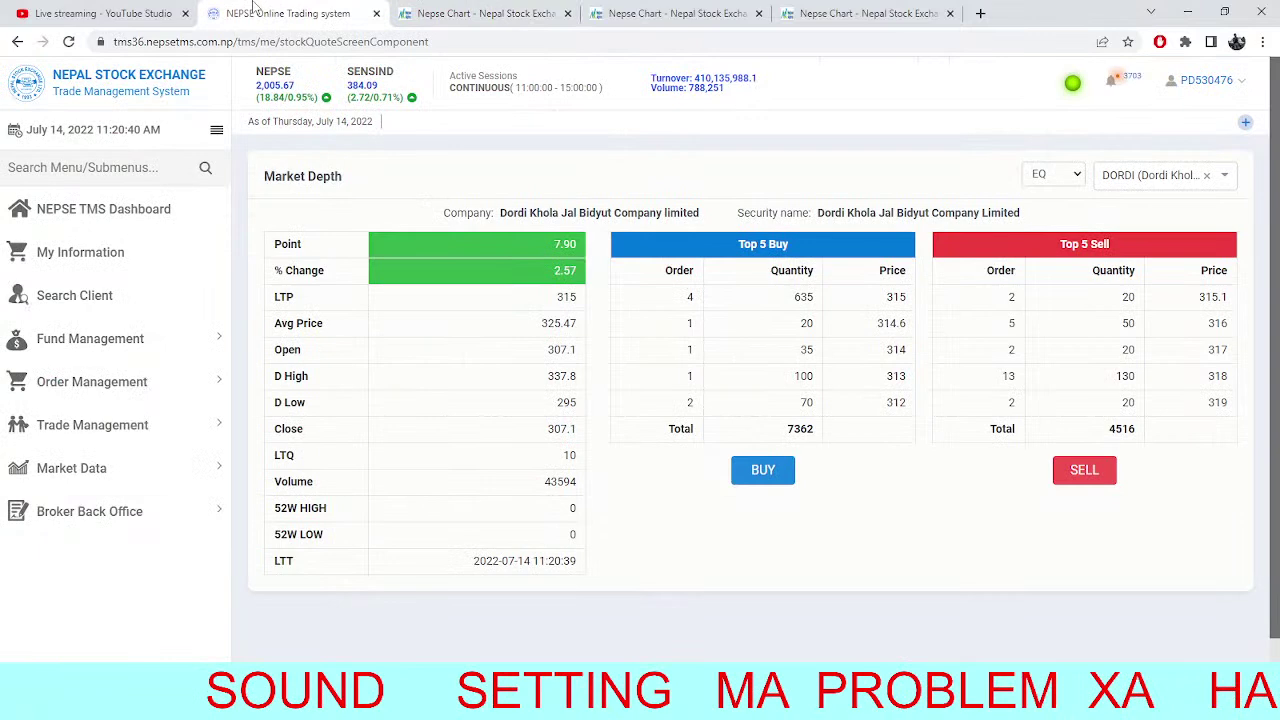
{"action": "left_click", "coordinate": [480, 13]}
{"action": "left_click", "coordinate": [860, 13]}
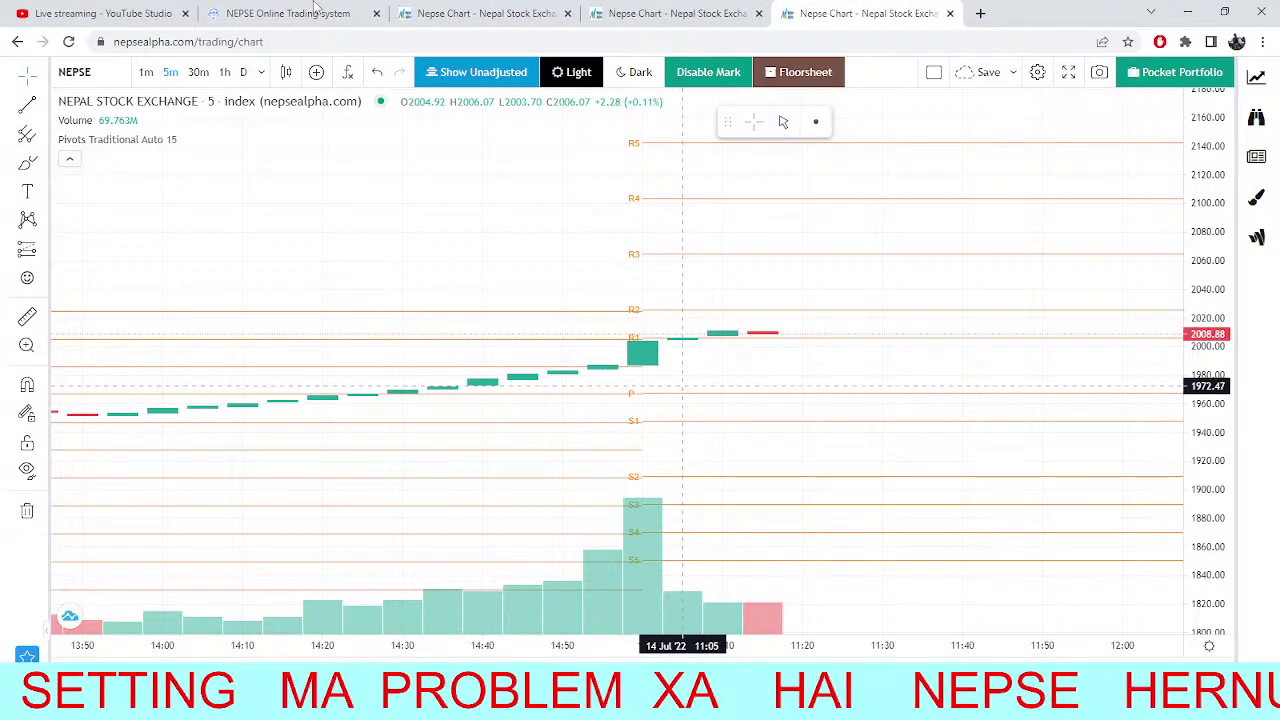
Open the NEPSE TMS Dashboard in the trading system and reload it.
{"action": "left_click", "coordinate": [315, 10]}
{"action": "left_click", "coordinate": [105, 210]}
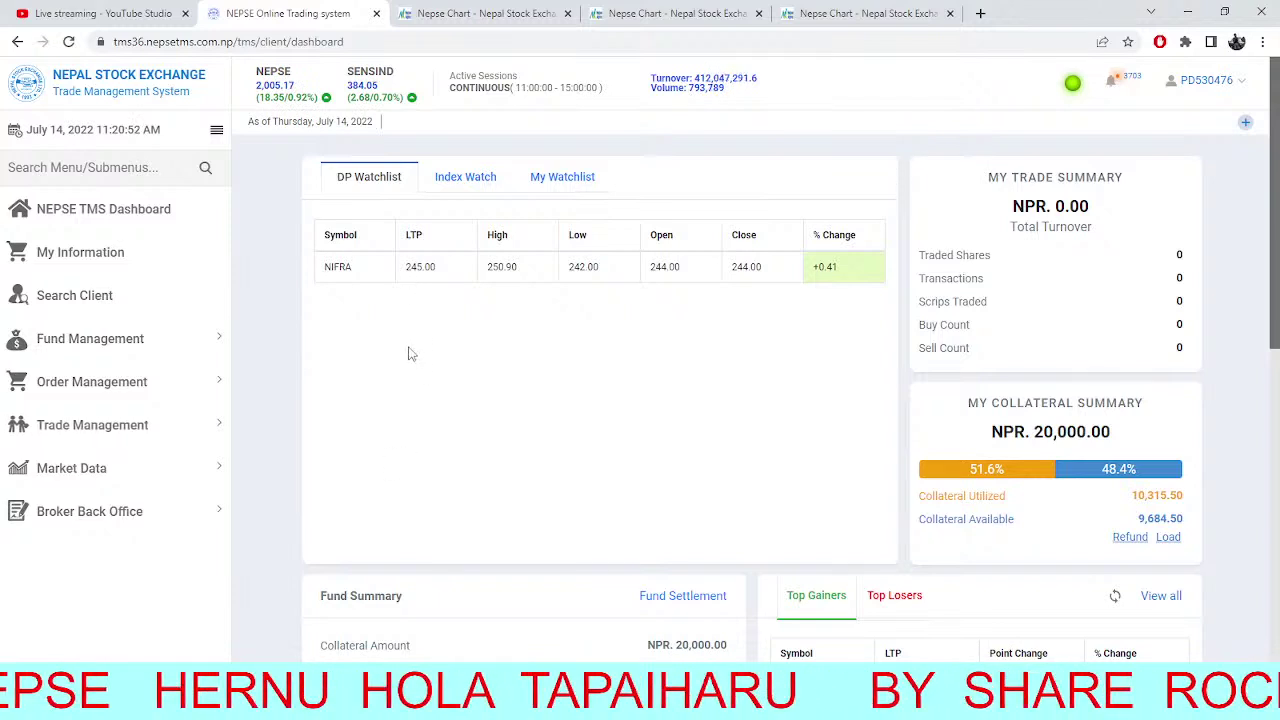
{"action": "left_click", "coordinate": [70, 40]}
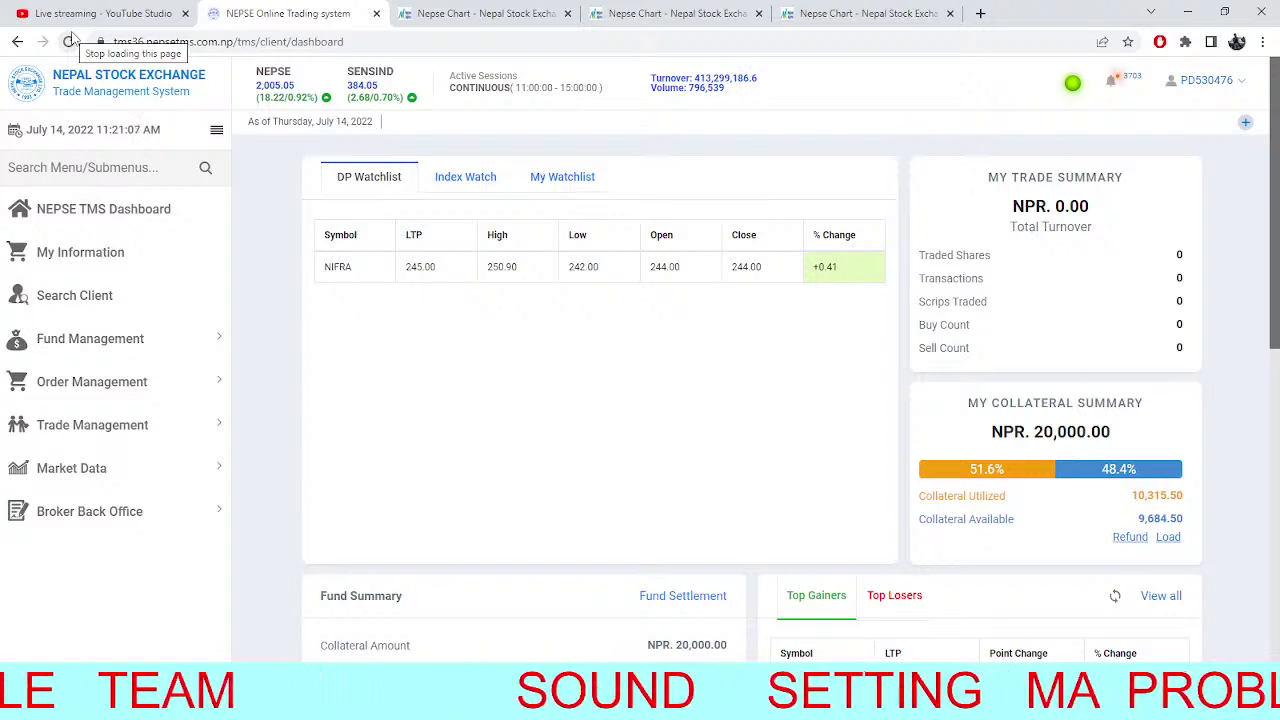
Examine the NEPSE index chart with RSI on the one-minute timeframe and return it to five minutes.
{"action": "left_click", "coordinate": [457, 10]}
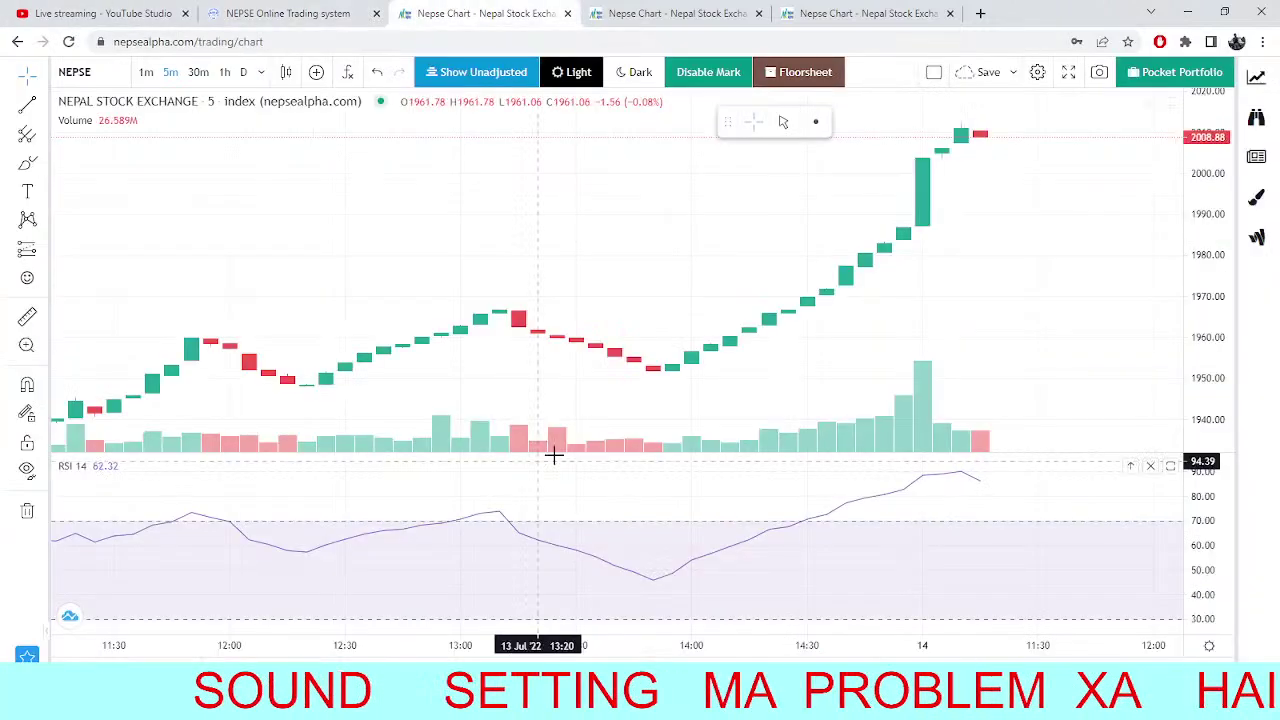
{"action": "scroll", "coordinate": [554, 455], "scroll_direction": "down", "scroll_amount": 2}
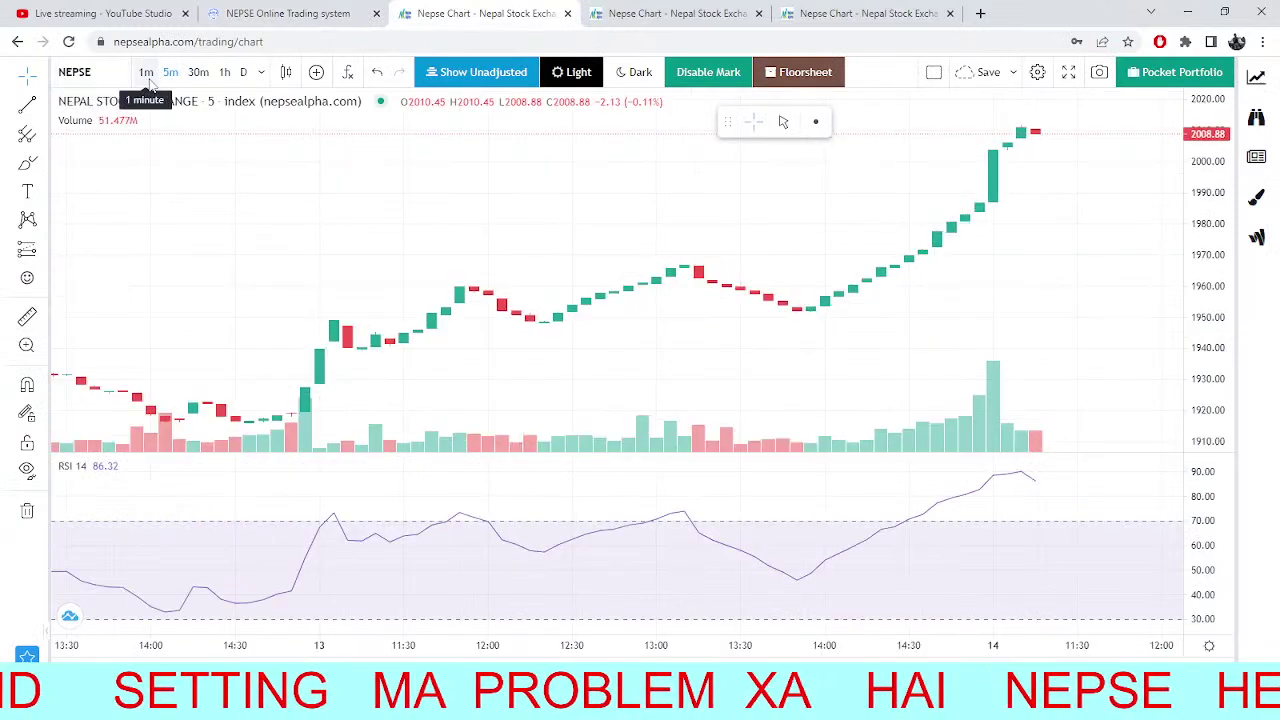
{"action": "left_click", "coordinate": [146, 72]}
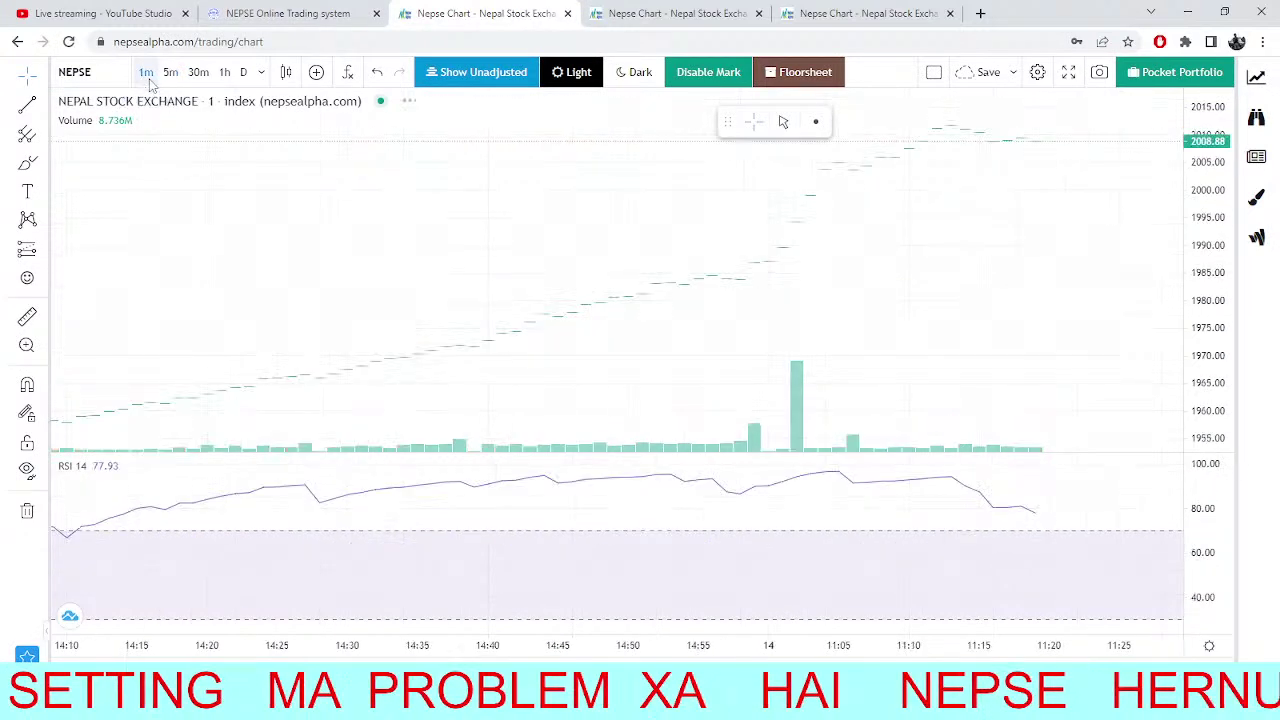
{"action": "left_click", "coordinate": [168, 77]}
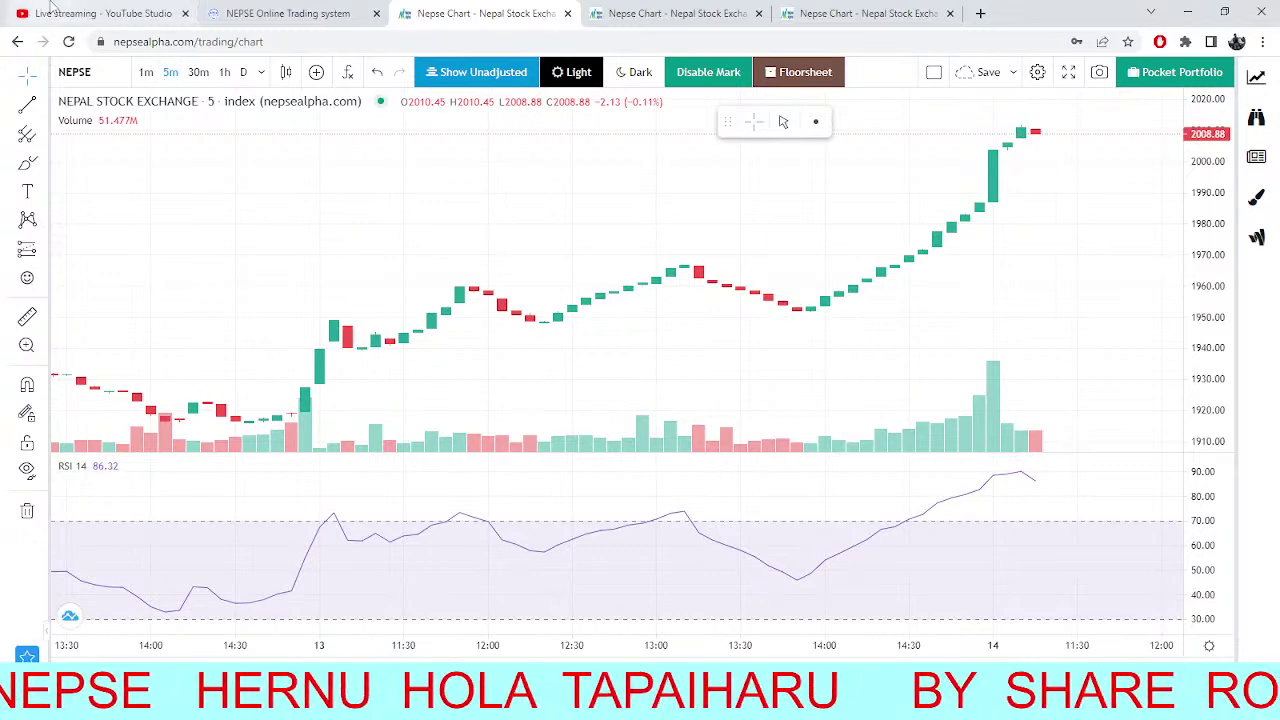
Compare the live NEPSE and SENSIND values on the trading system dashboard with the five-minute NEPSE chart.
{"action": "left_click", "coordinate": [288, 13]}
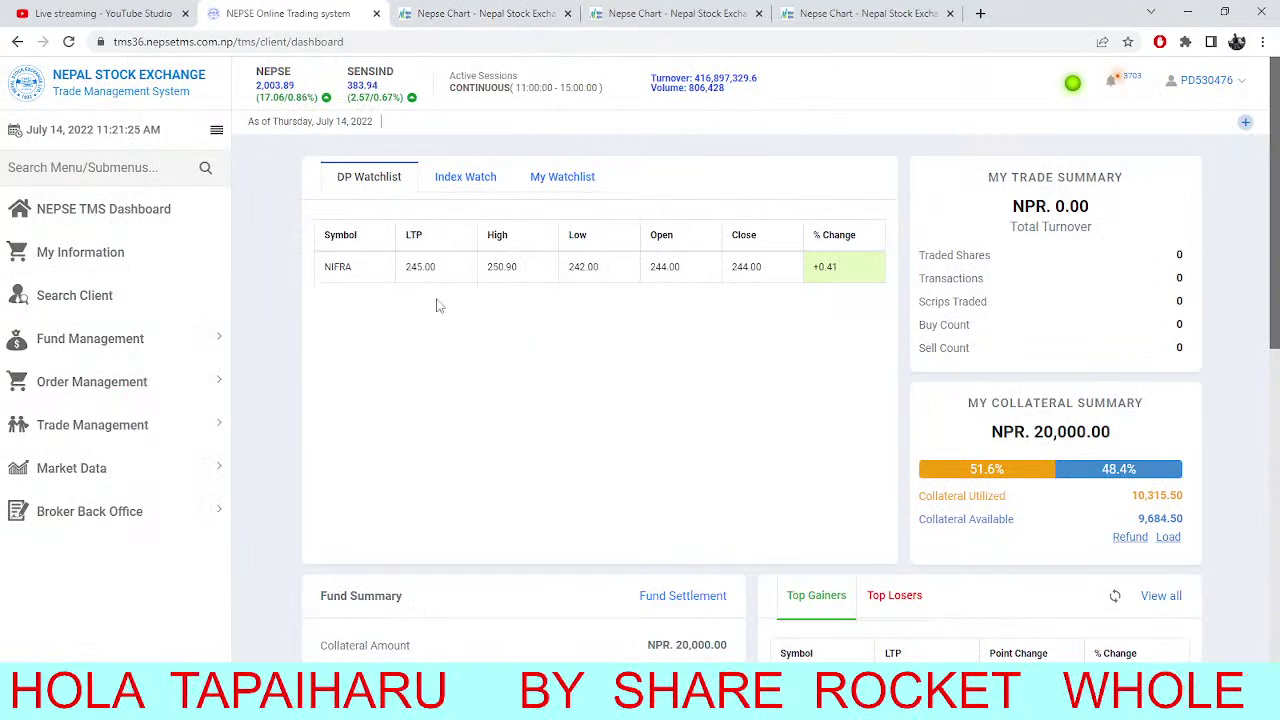
{"action": "left_click", "coordinate": [480, 13]}
{"action": "left_click", "coordinate": [288, 13]}
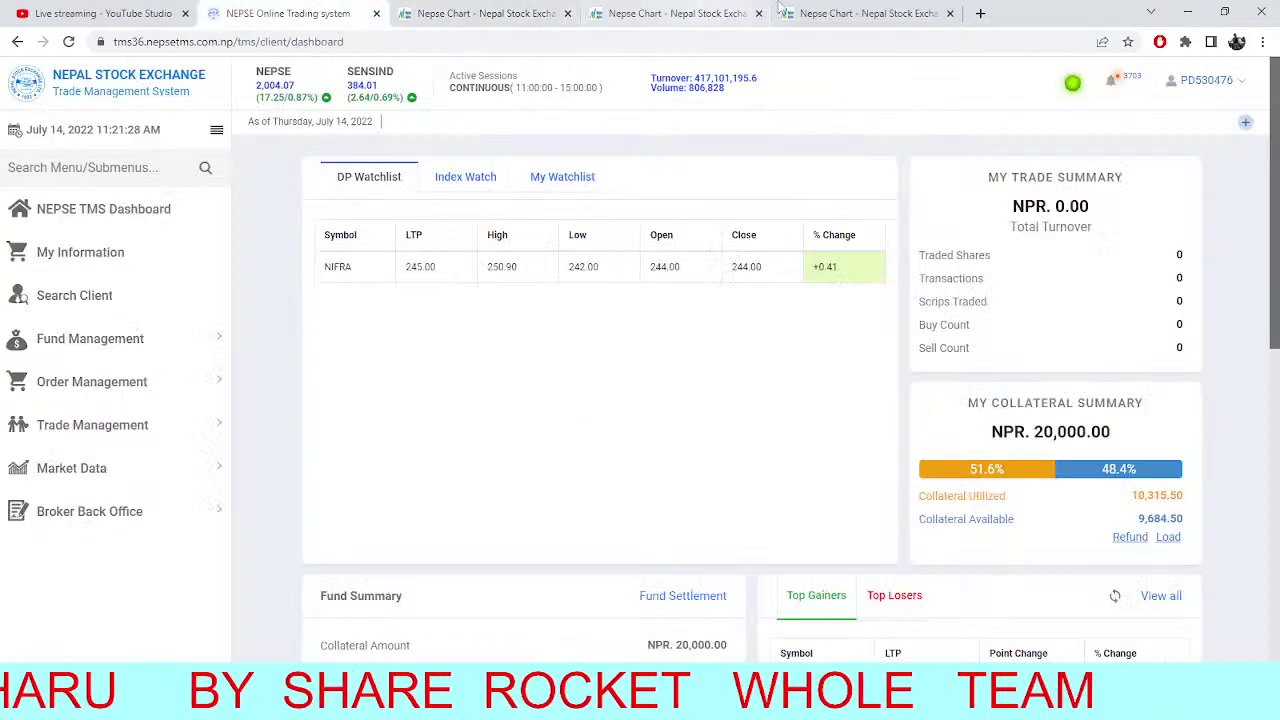
{"action": "left_click", "coordinate": [812, 10]}
{"action": "left_click", "coordinate": [660, 10]}
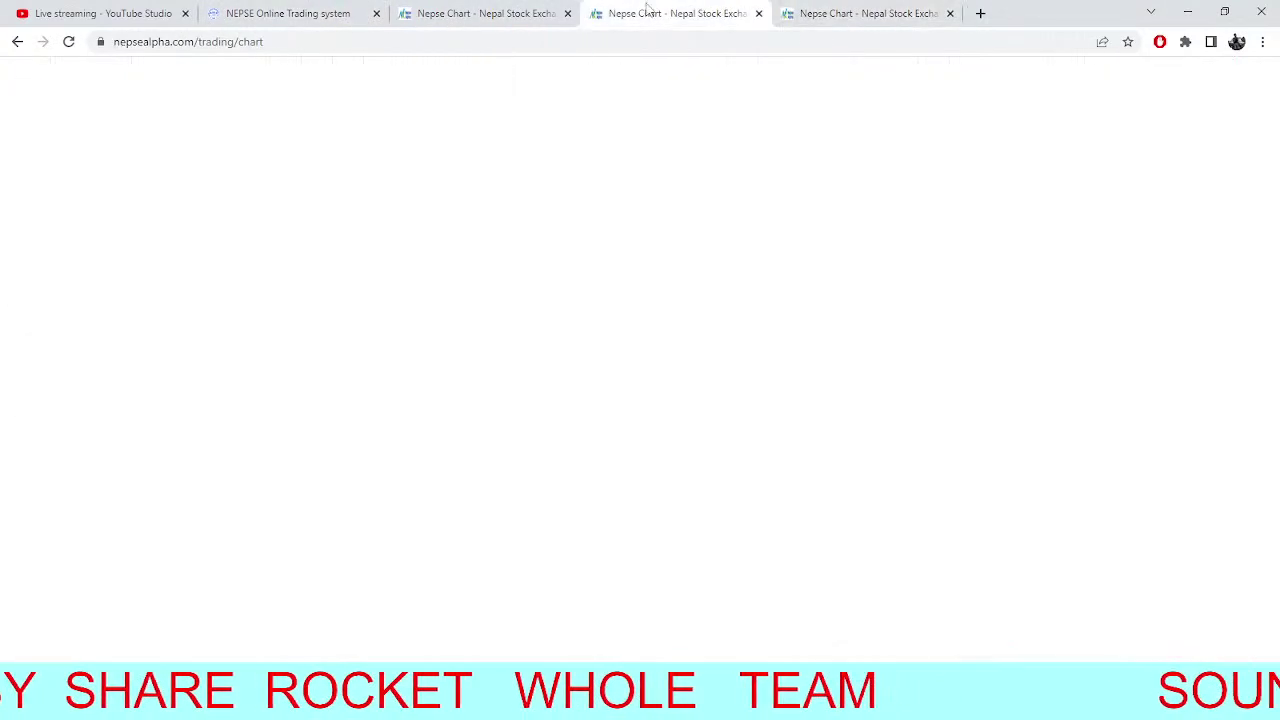
{"action": "left_click", "coordinate": [445, 12]}
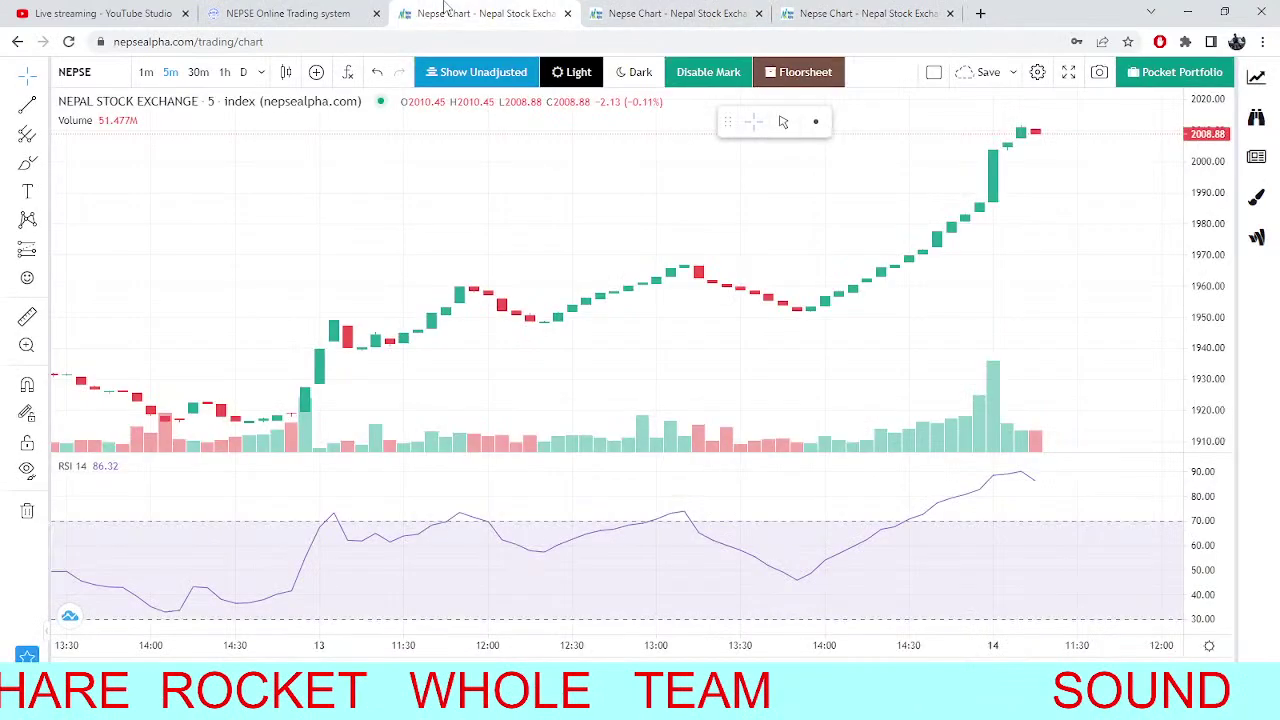
Reload the trading system dashboard and check its index and turnover figures against the five-minute NEPSE candles and RSI.
{"action": "left_click", "coordinate": [300, 12]}
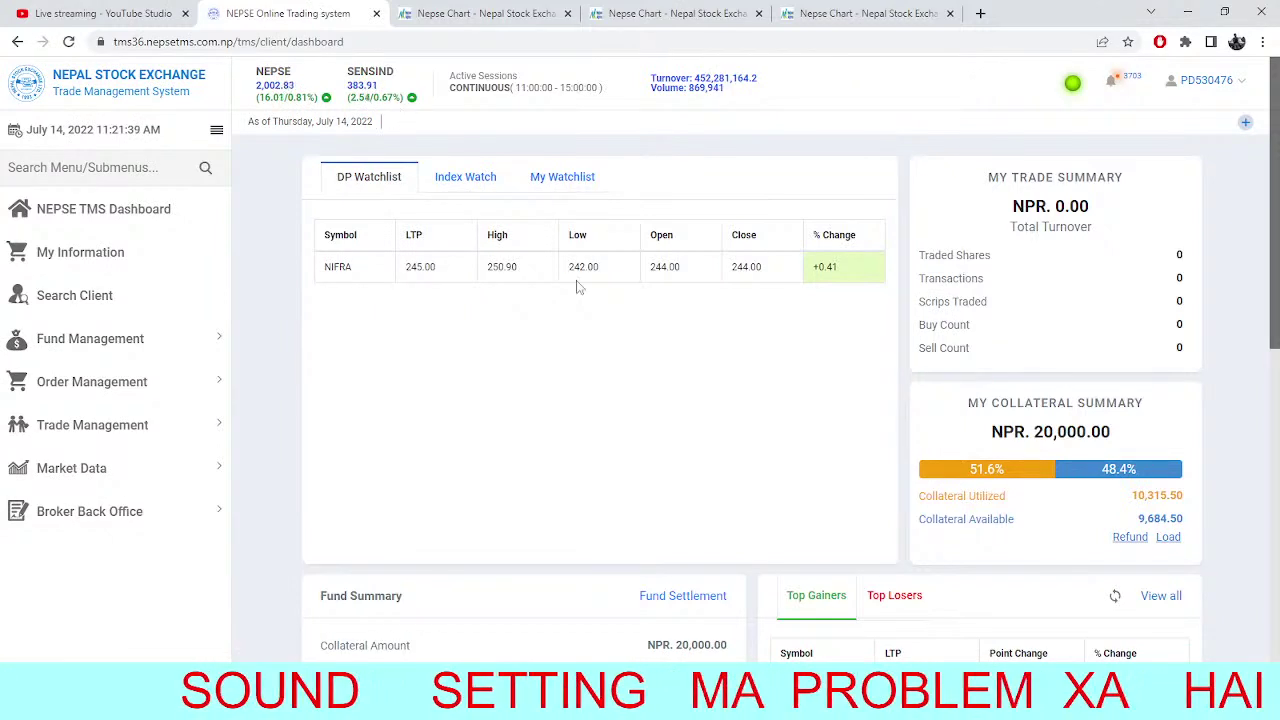
{"action": "left_click", "coordinate": [68, 41]}
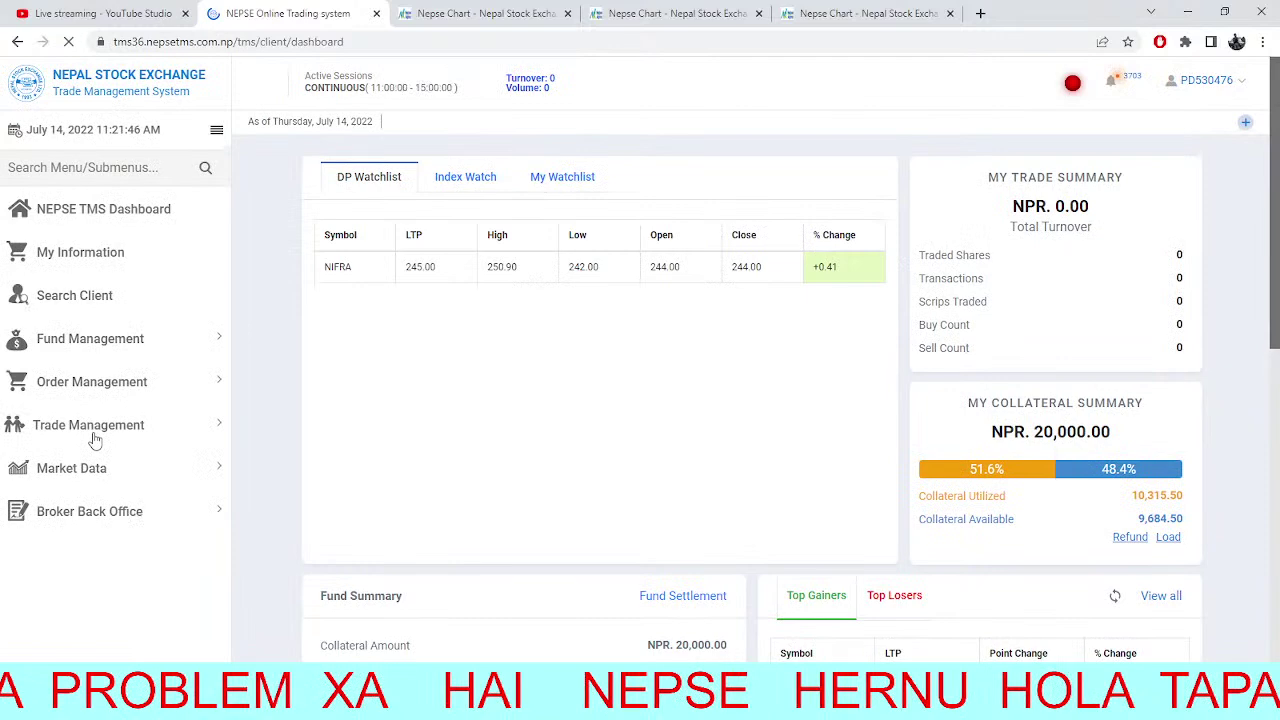
{"action": "left_click", "coordinate": [508, 12]}
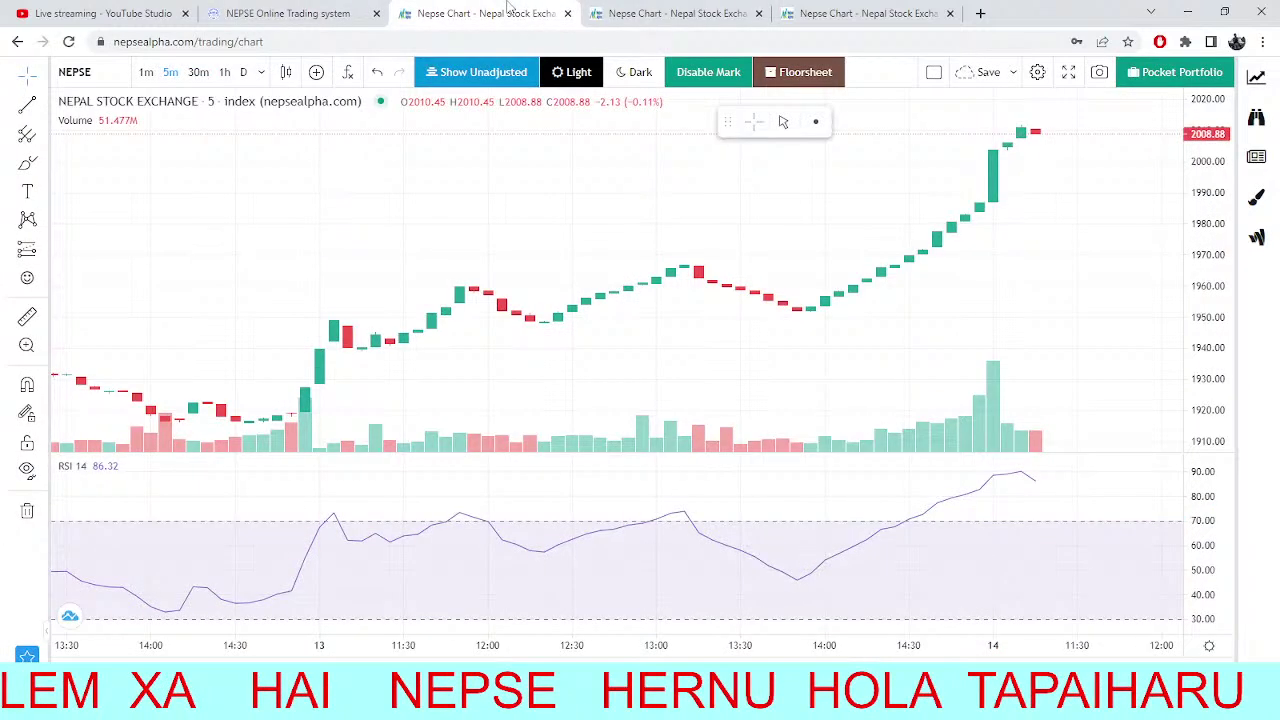
{"action": "left_click", "coordinate": [343, 12]}
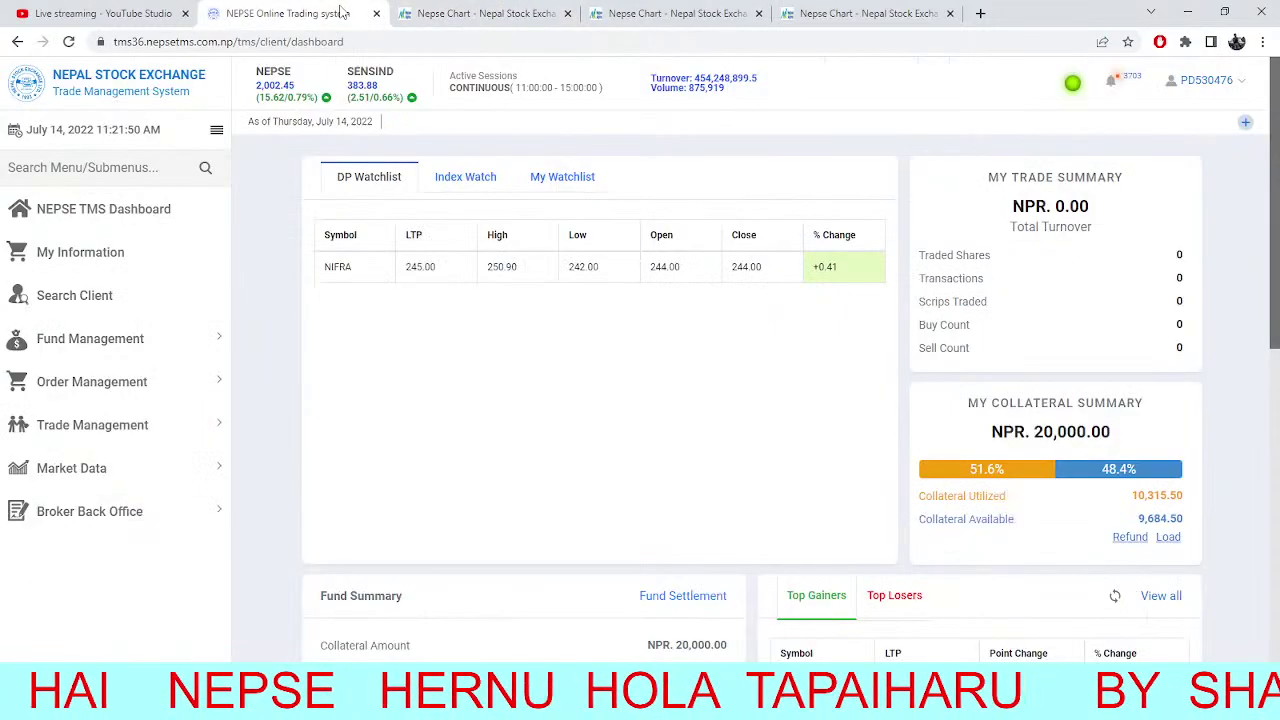
{"action": "left_click", "coordinate": [505, 13]}
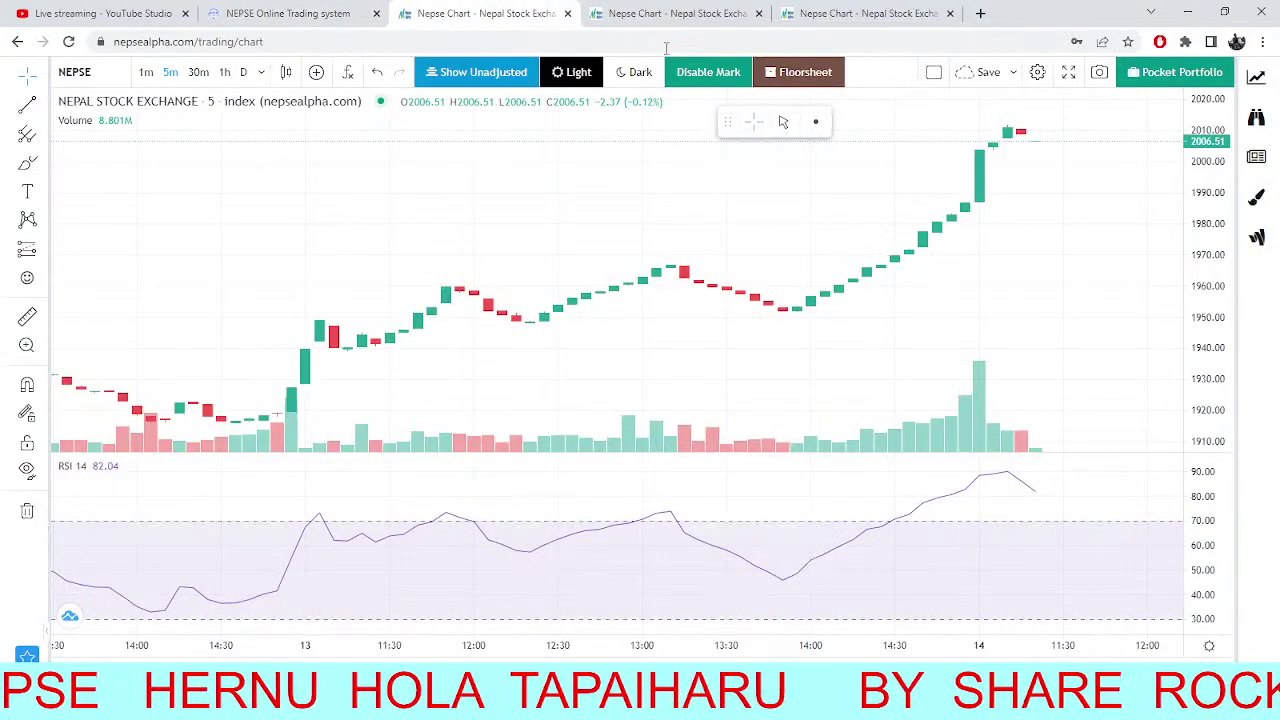
Review the daily NEPSE chart, and view the pivot-level chart on the daily timeframe before setting it to one minute.
{"action": "left_click", "coordinate": [678, 13]}
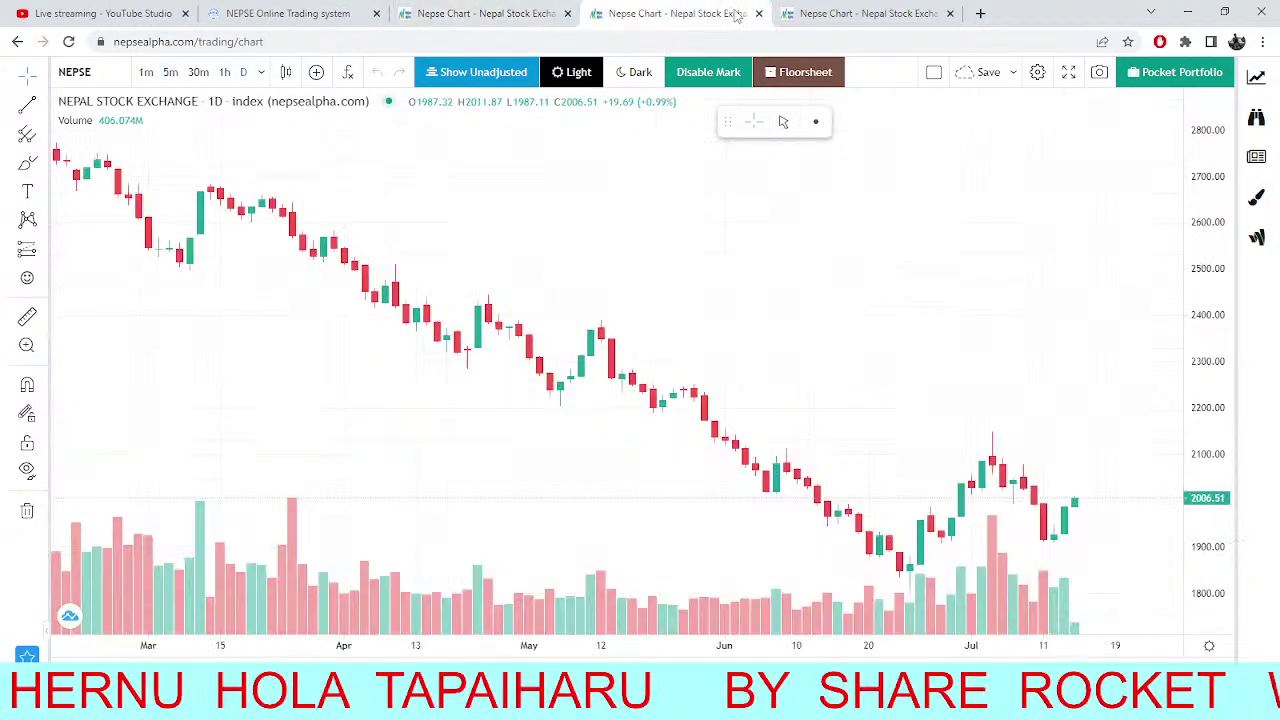
{"action": "left_click", "coordinate": [868, 12]}
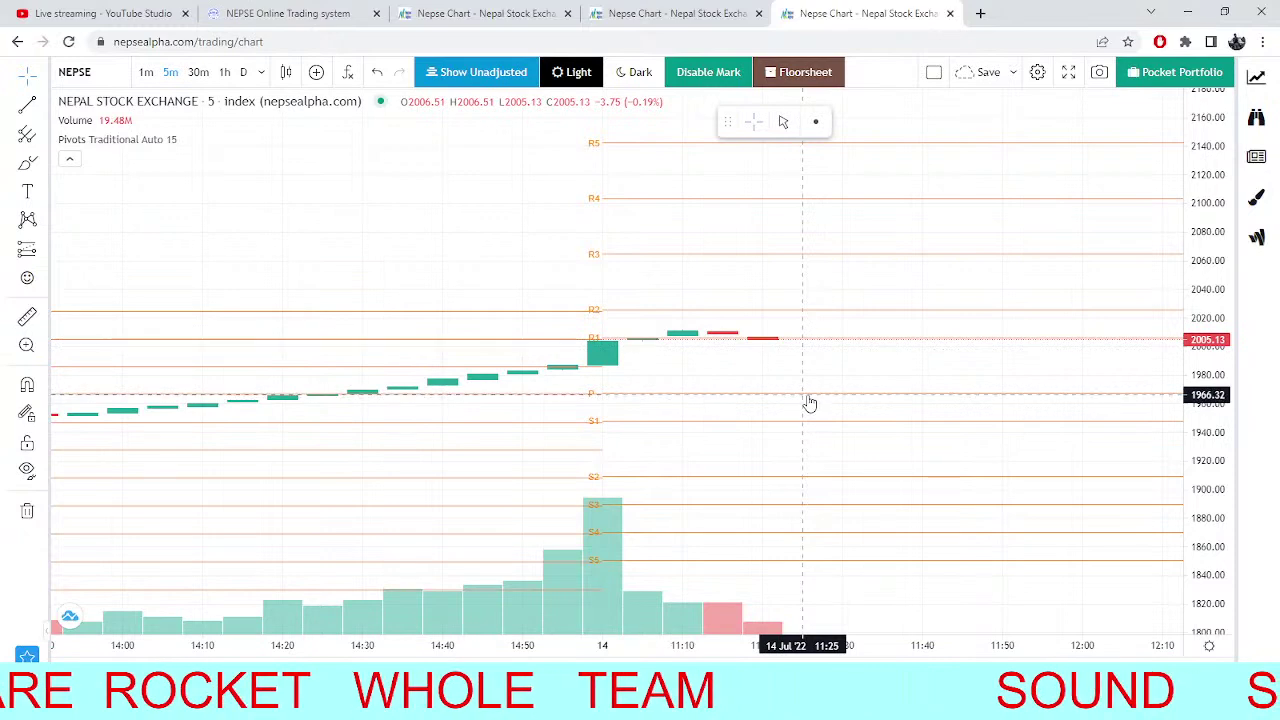
{"action": "left_click", "coordinate": [242, 73]}
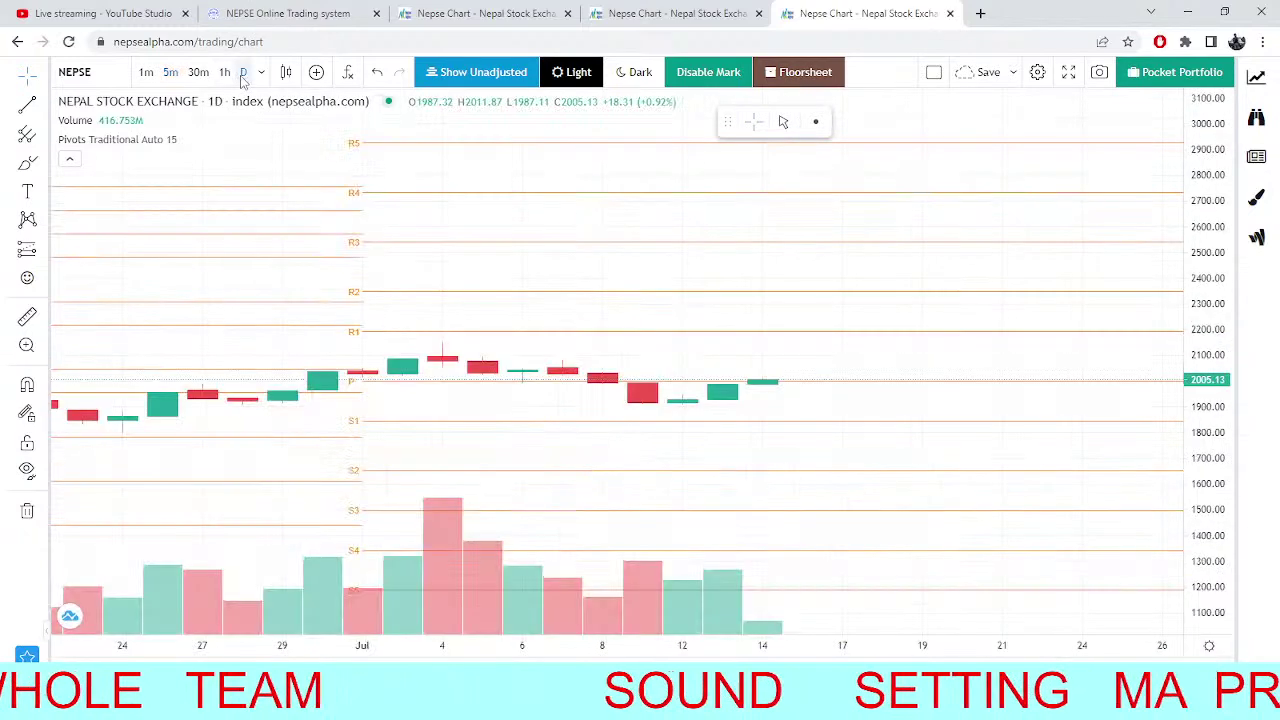
{"action": "left_click", "coordinate": [146, 72]}
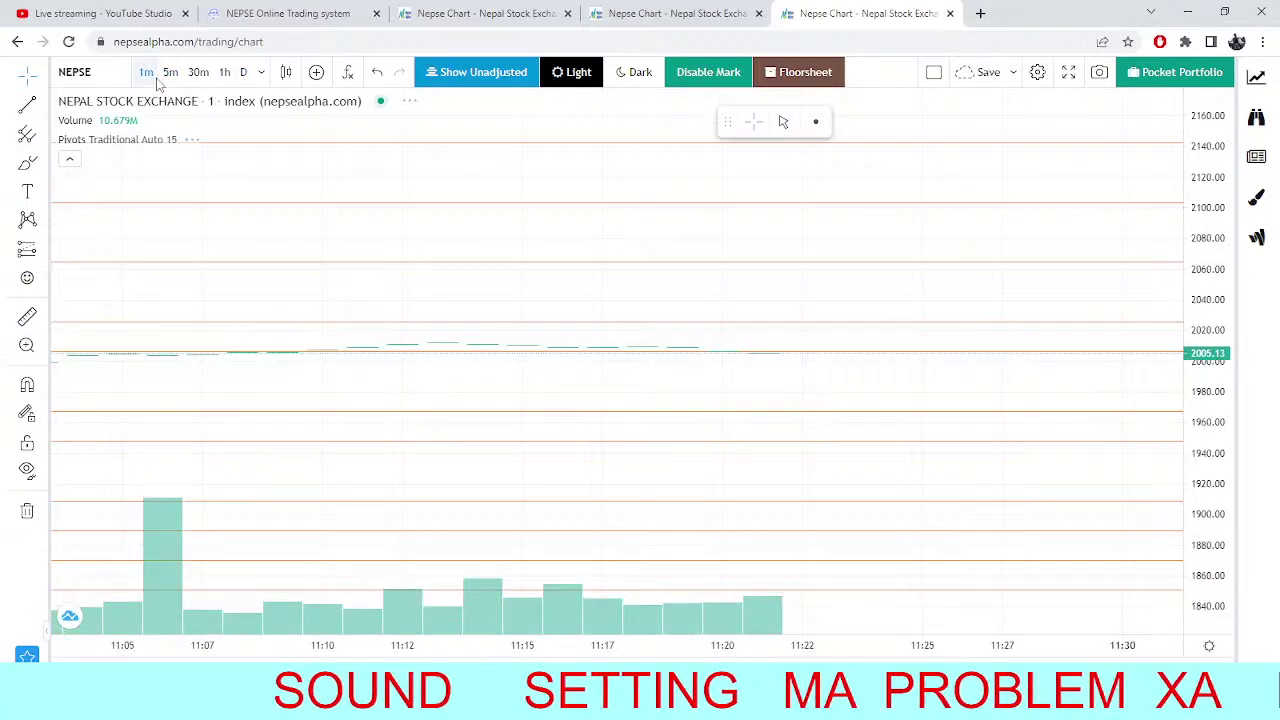
Check the live NEPSE index movement on the trading dashboard against the latest five-minute candle and RSI.
{"action": "left_click", "coordinate": [236, 10]}
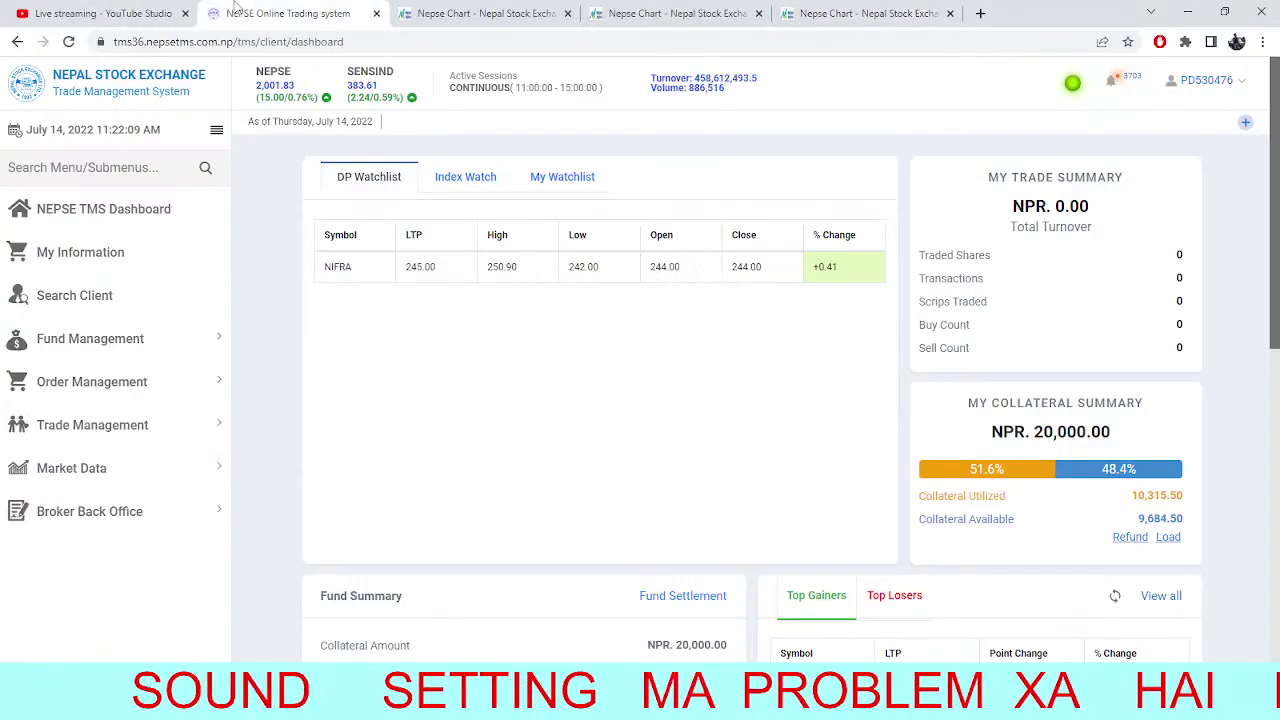
{"action": "left_click", "coordinate": [540, 11]}
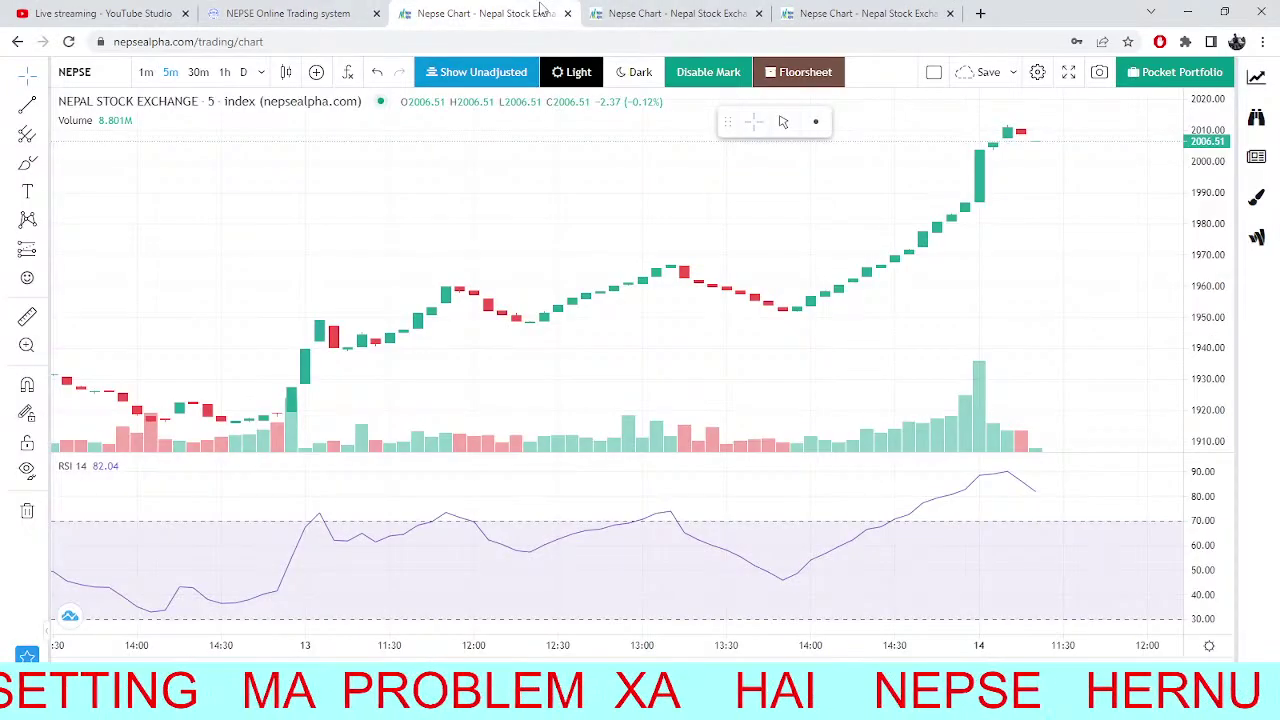
{"action": "left_click", "coordinate": [288, 13]}
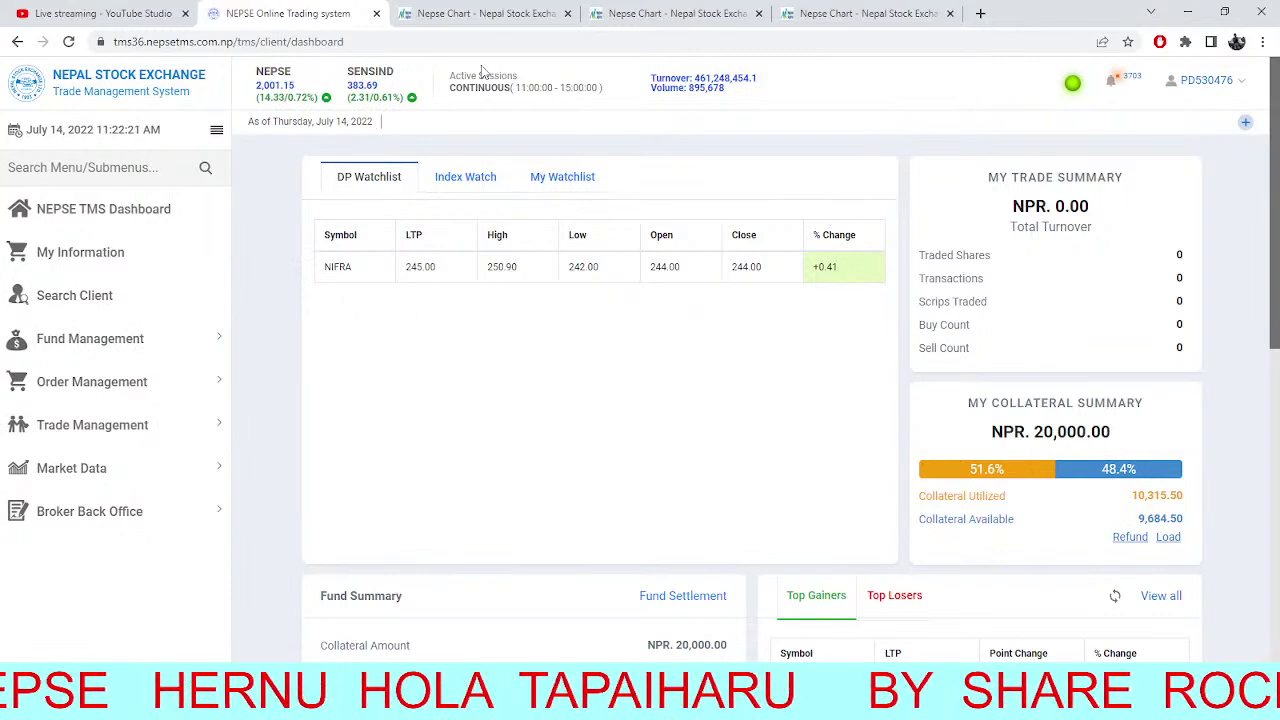
{"action": "left_click", "coordinate": [480, 13]}
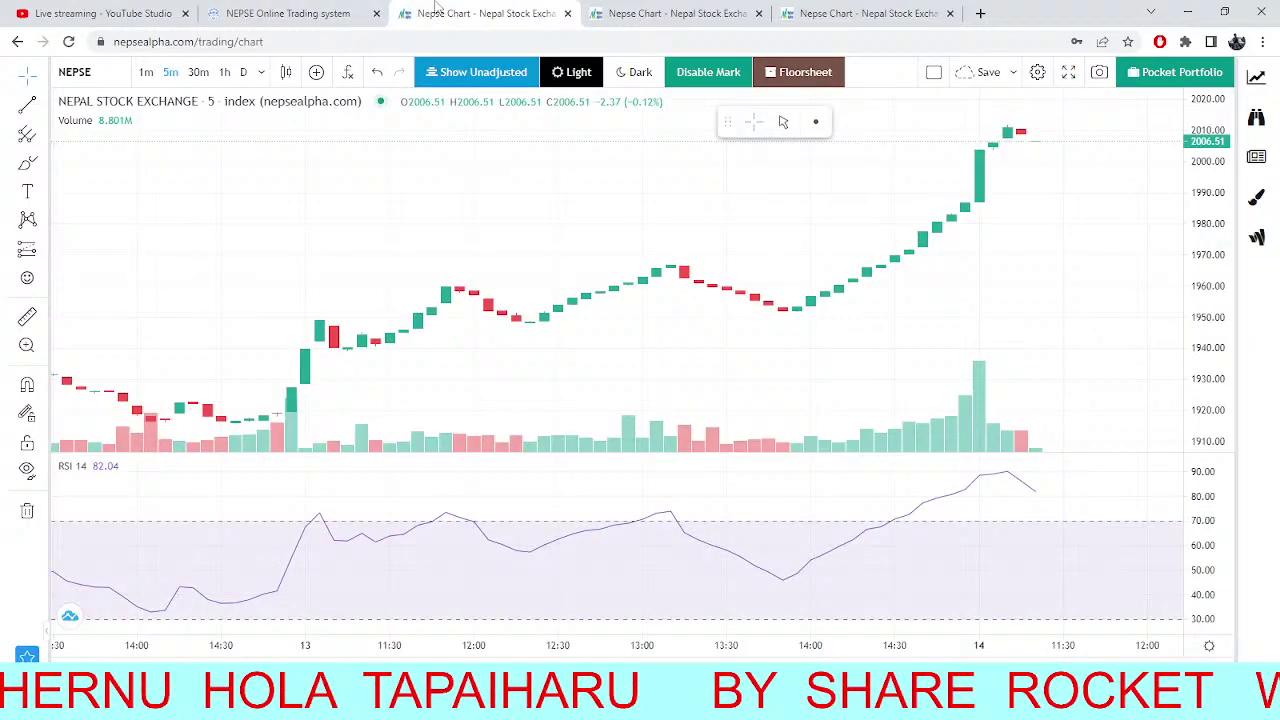
Reload the trading dashboard and compare its live index values with a longer span of the five-minute NEPSE chart.
{"action": "left_click", "coordinate": [335, 12]}
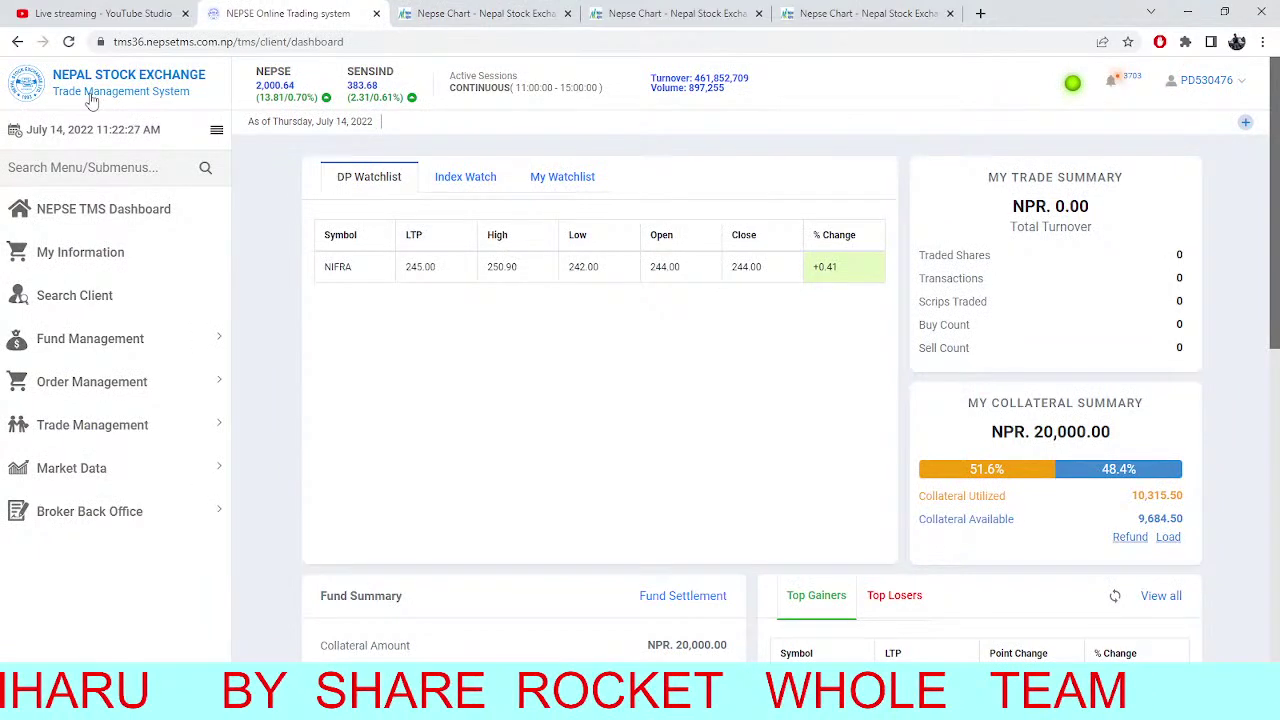
{"action": "left_click", "coordinate": [67, 47]}
{"action": "left_click", "coordinate": [478, 10]}
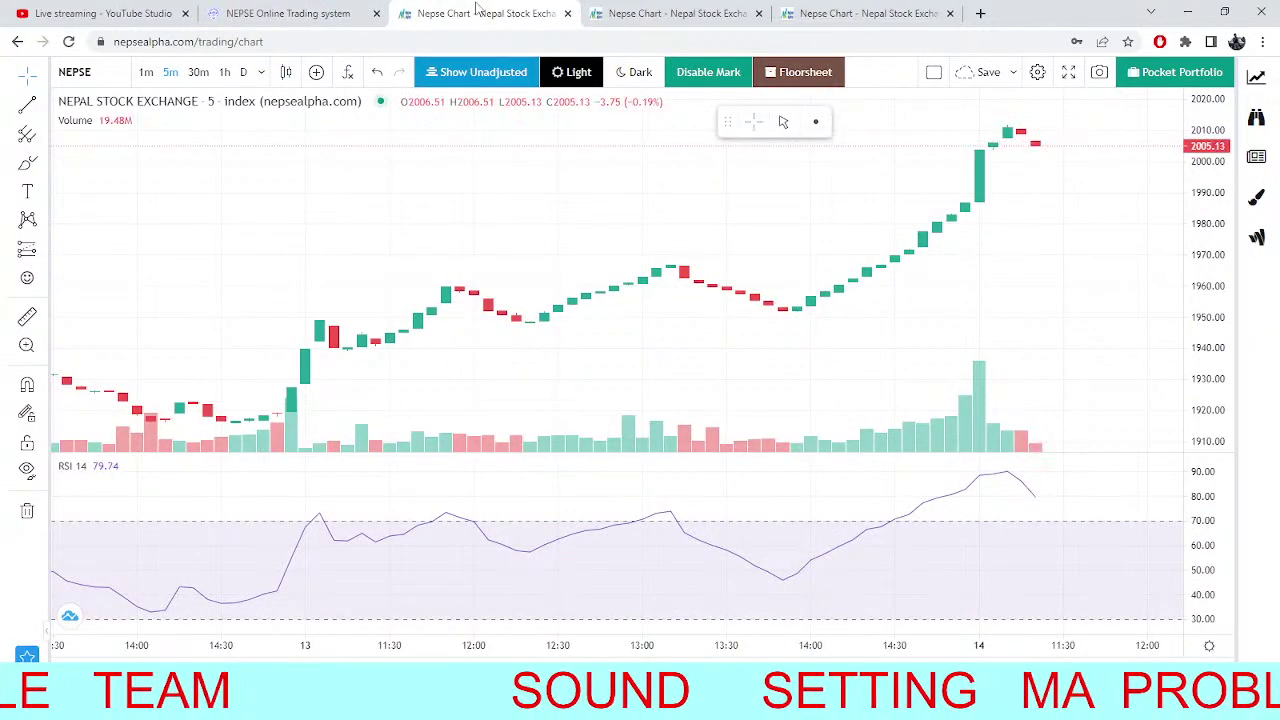
{"action": "scroll", "coordinate": [672, 294], "scroll_direction": "down", "scroll_amount": 2}
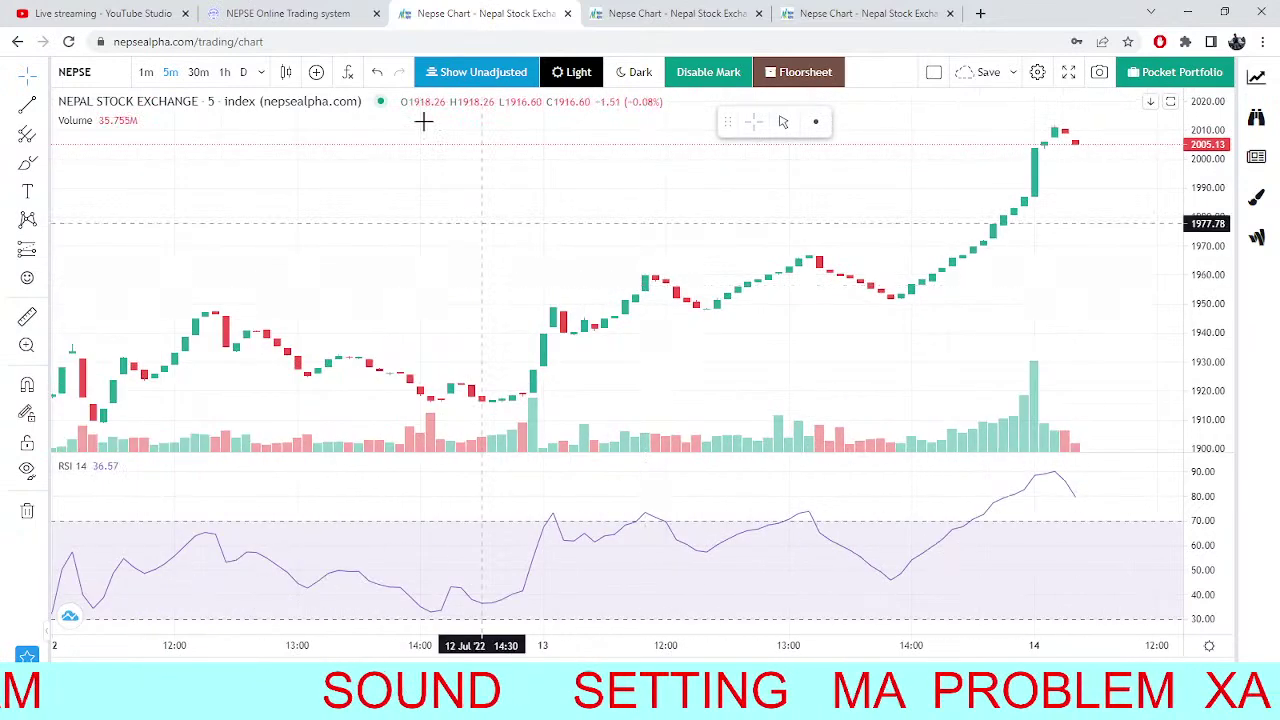
{"action": "left_click", "coordinate": [344, 8]}
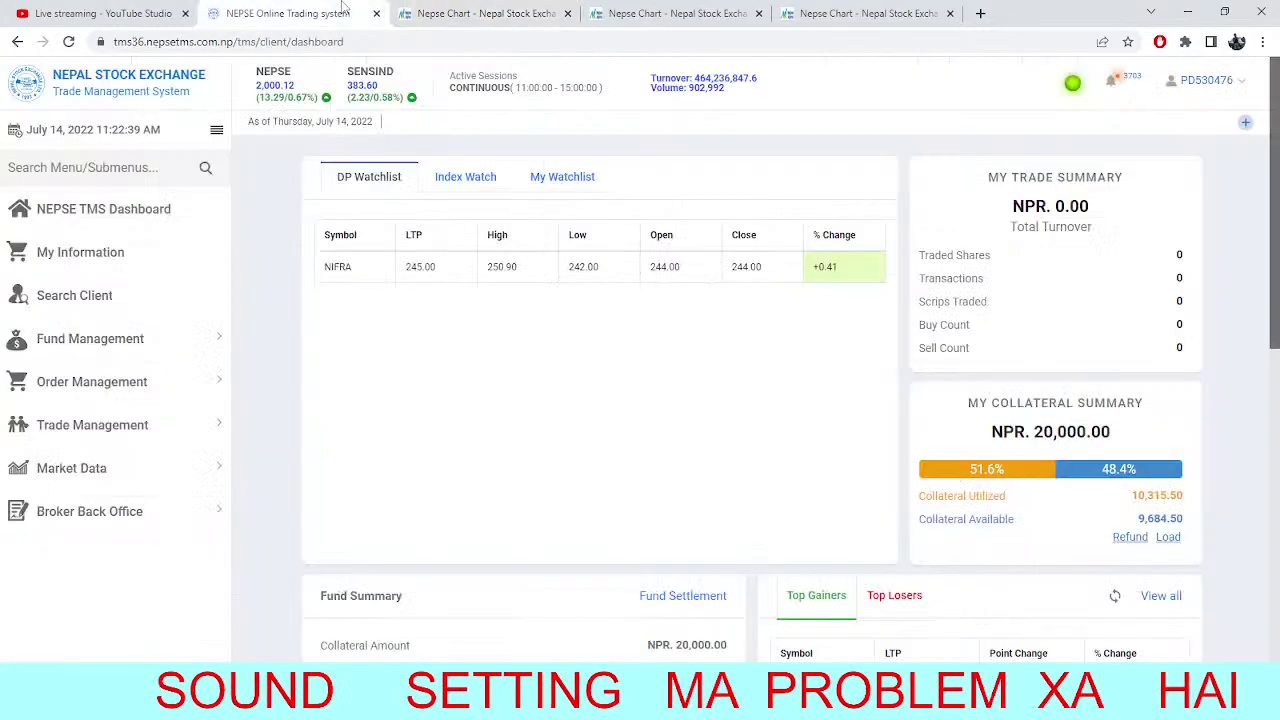
{"action": "left_click", "coordinate": [485, 12]}
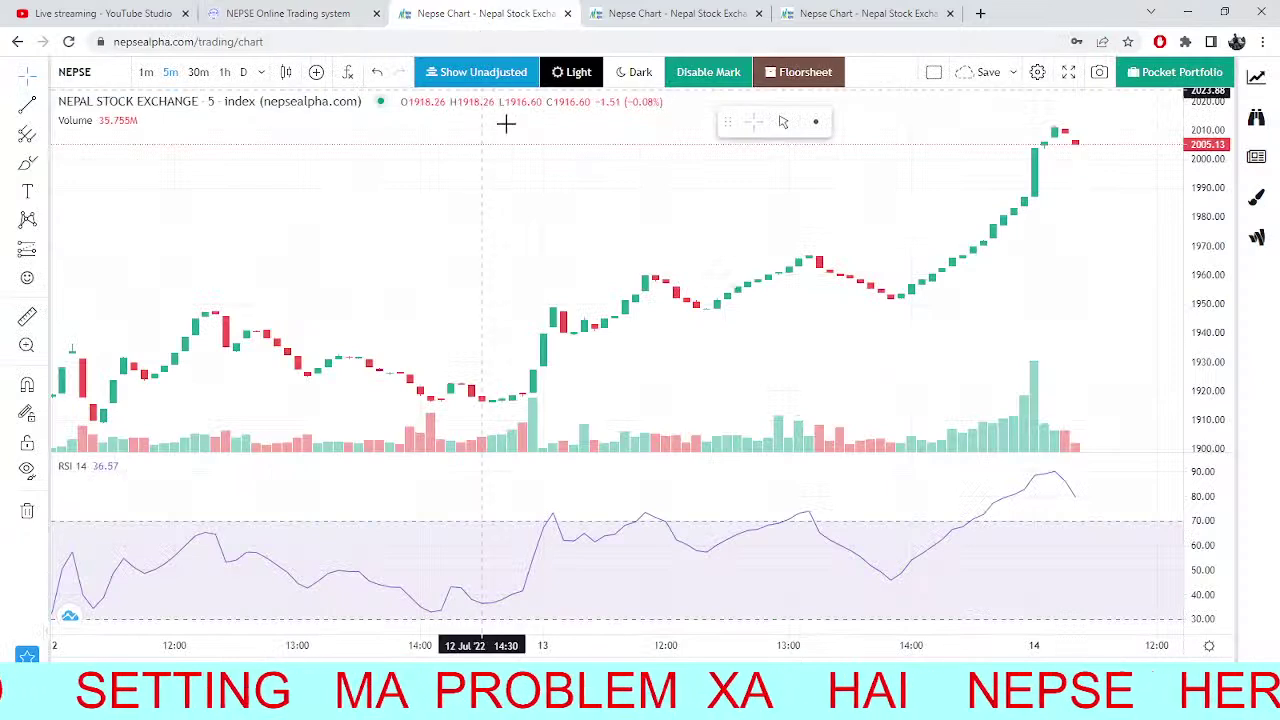
Compare the NEPSE index across the daily chart, the five-minute RSI chart and the one-minute pivot-level chart.
{"action": "left_click", "coordinate": [672, 12]}
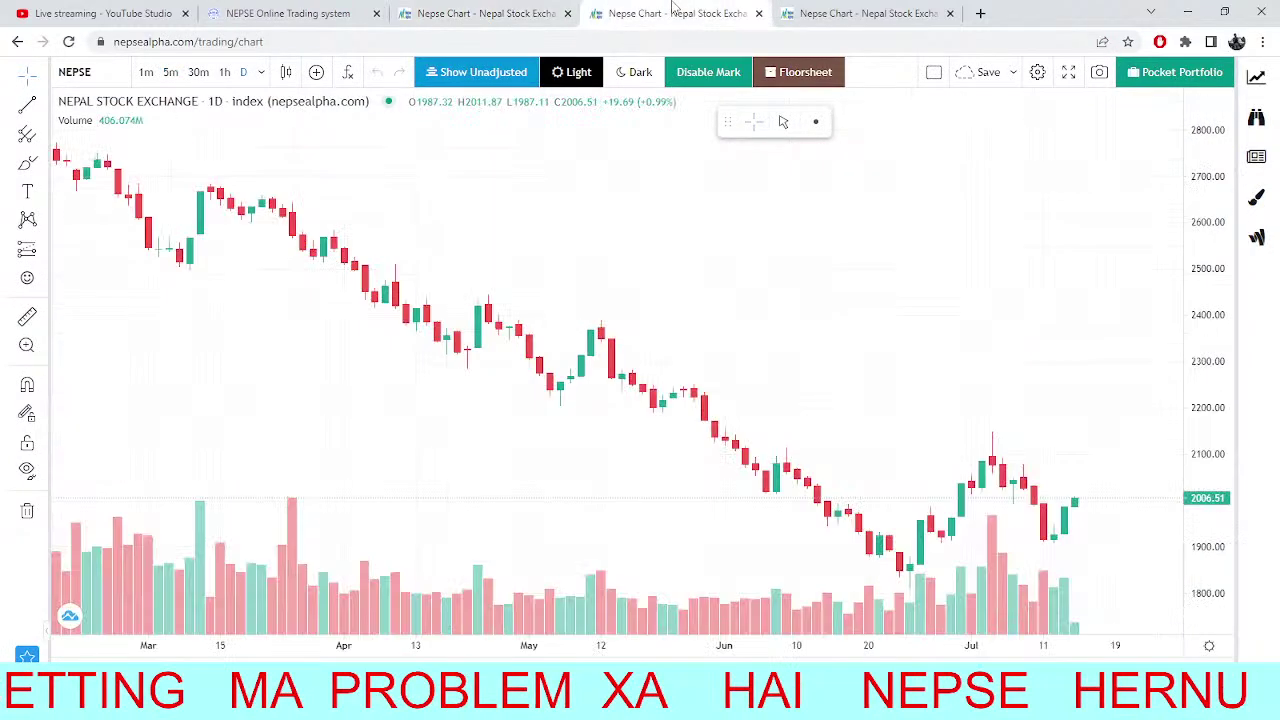
{"action": "left_click", "coordinate": [468, 12]}
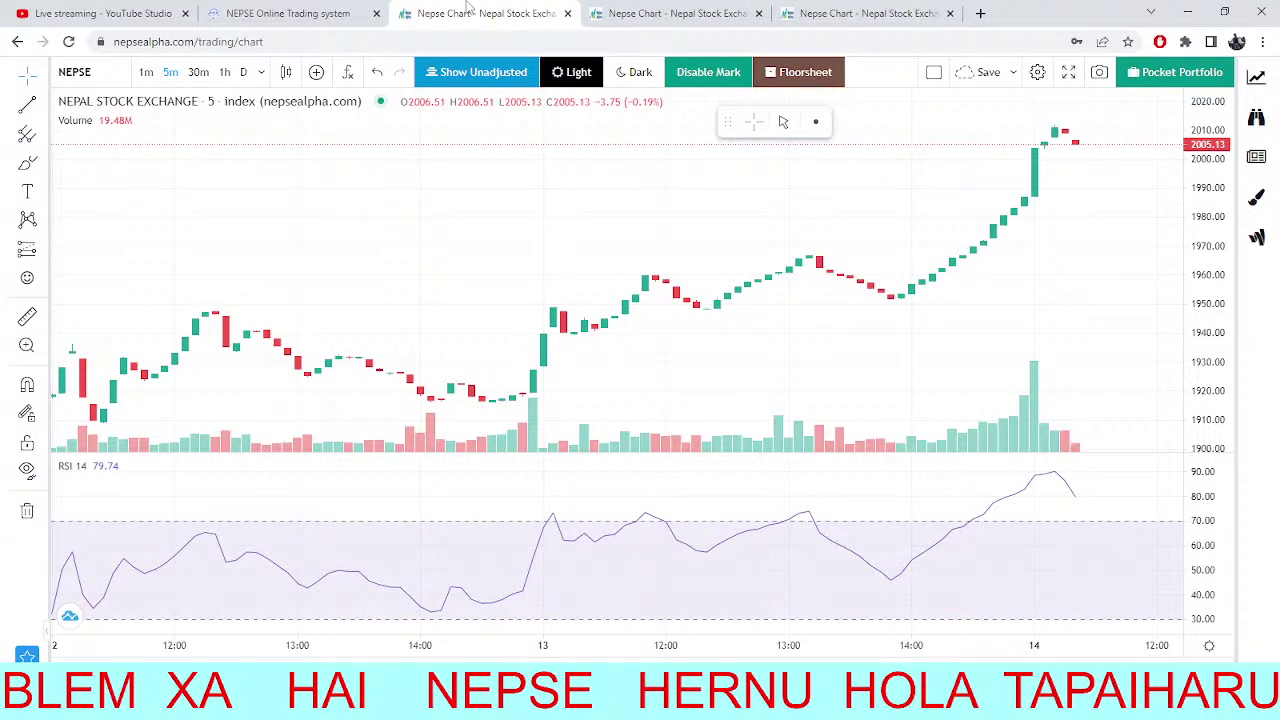
{"action": "key", "text": "ctrl+Tab"}
{"action": "key", "text": "ctrl+Tab"}
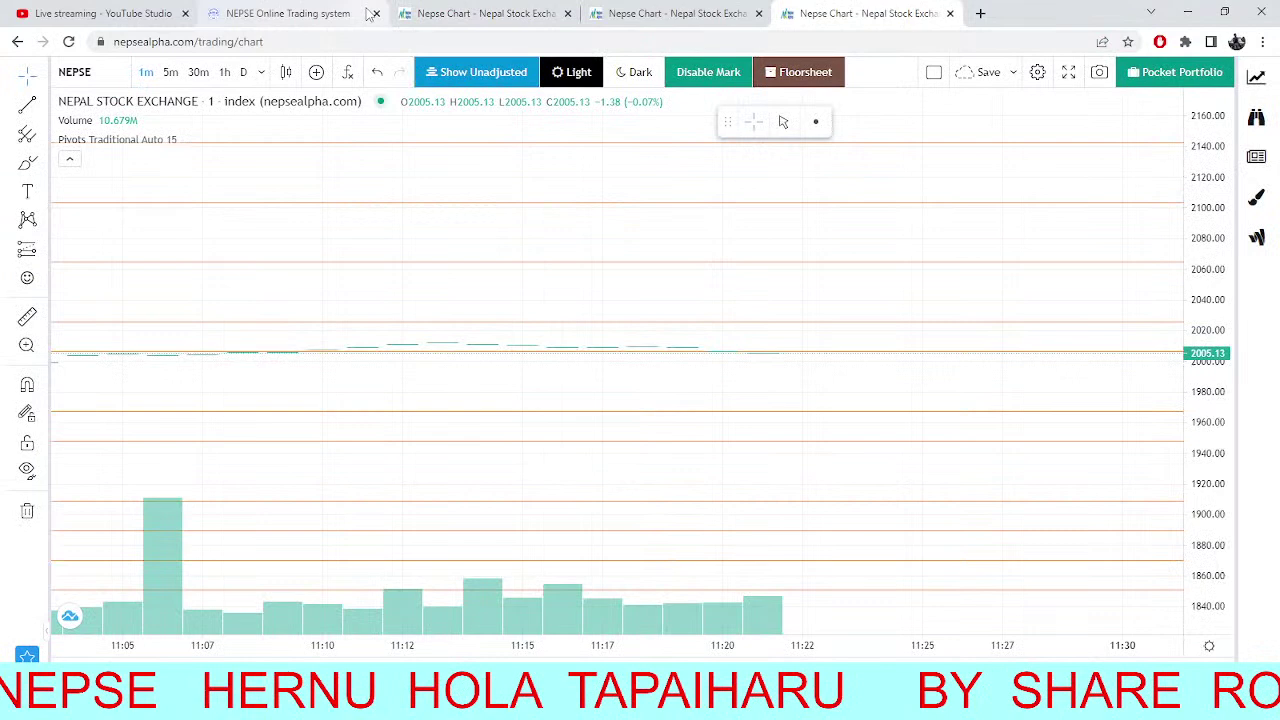
Reload the trading dashboard again and compare the live NEPSE, SENSIND and turnover figures with the five-minute RSI chart.
{"action": "left_click", "coordinate": [300, 13]}
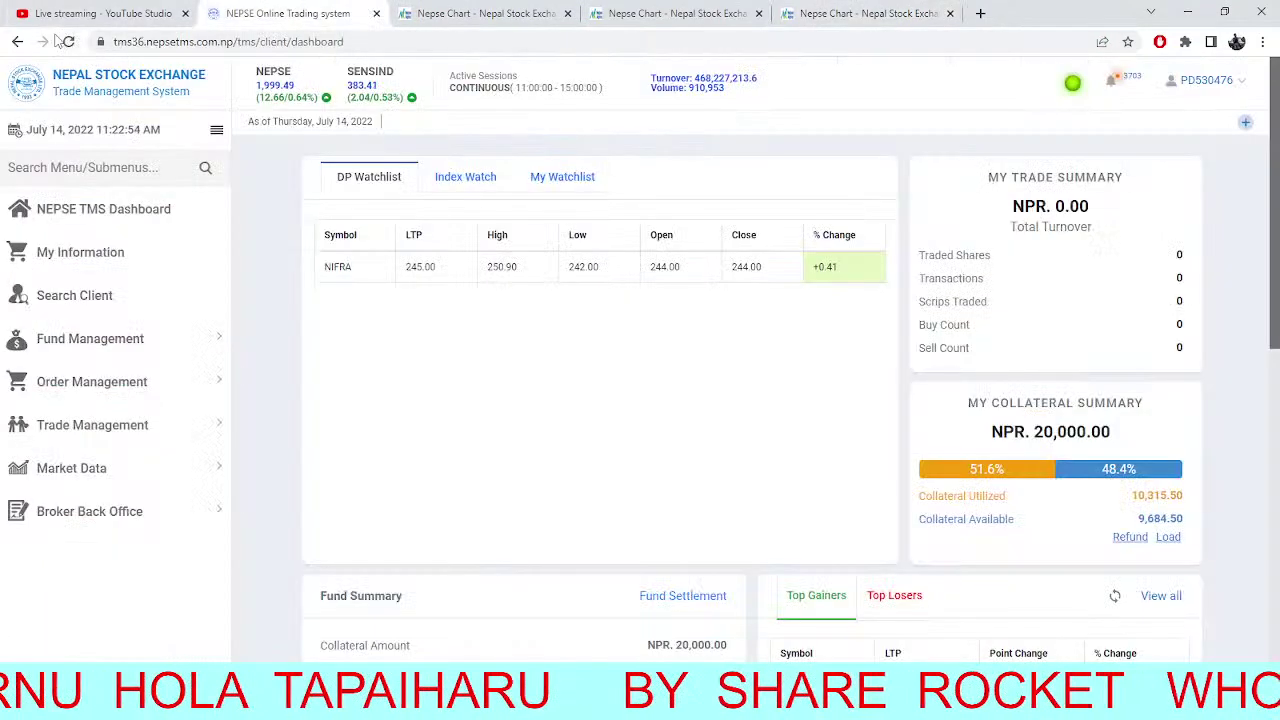
{"action": "left_click", "coordinate": [68, 42]}
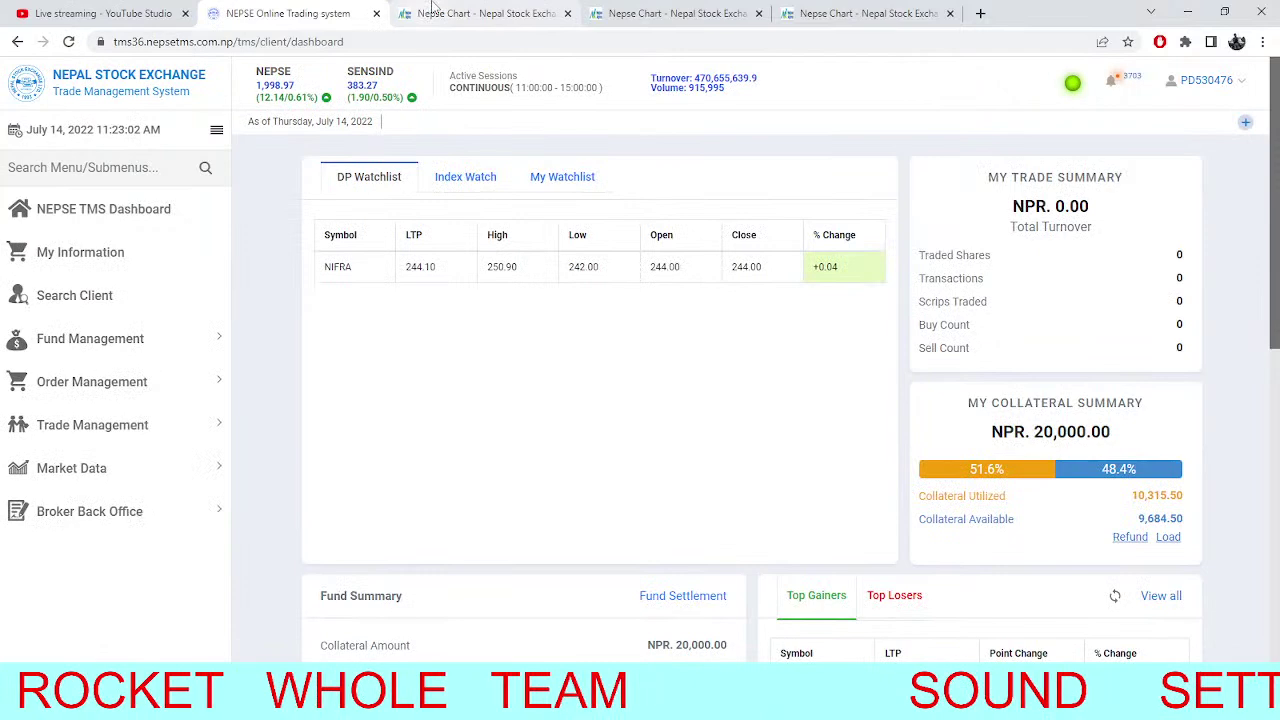
{"action": "left_click", "coordinate": [470, 13]}
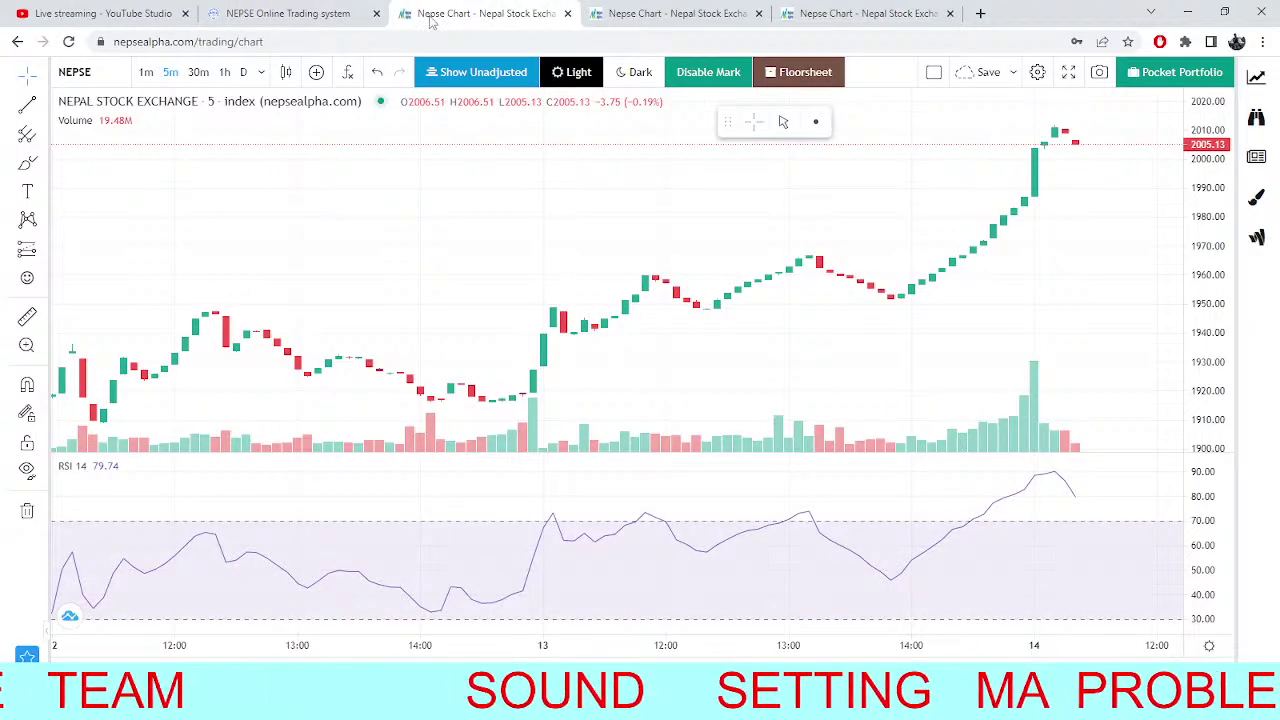
{"action": "left_click", "coordinate": [317, 10]}
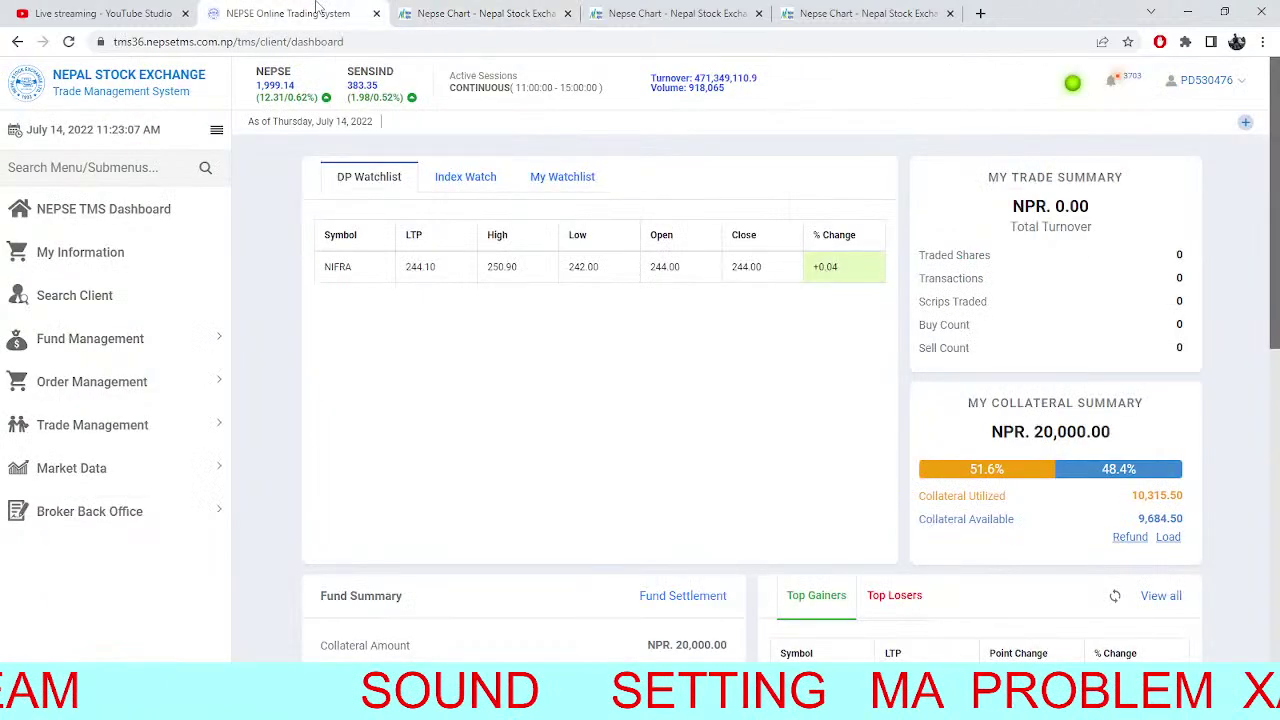
{"action": "key", "text": "ctrl+Tab"}
{"action": "left_click", "coordinate": [306, 14]}
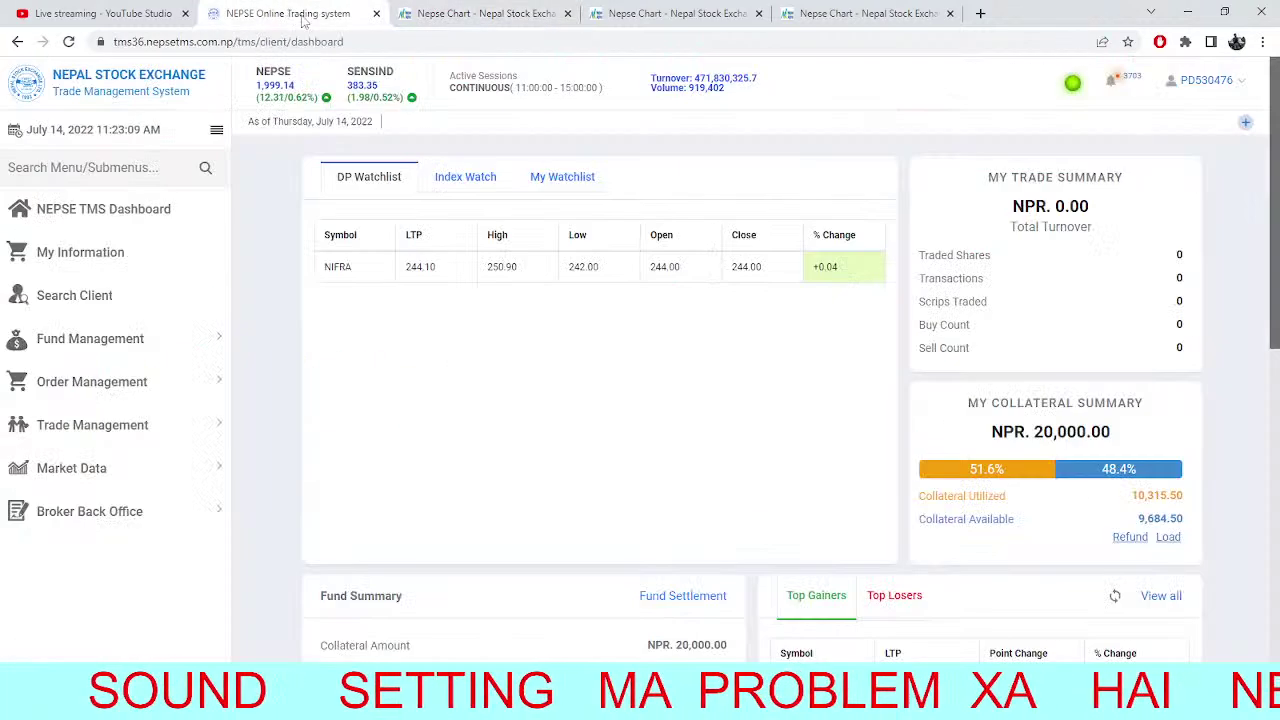
{"action": "left_click", "coordinate": [440, 12]}
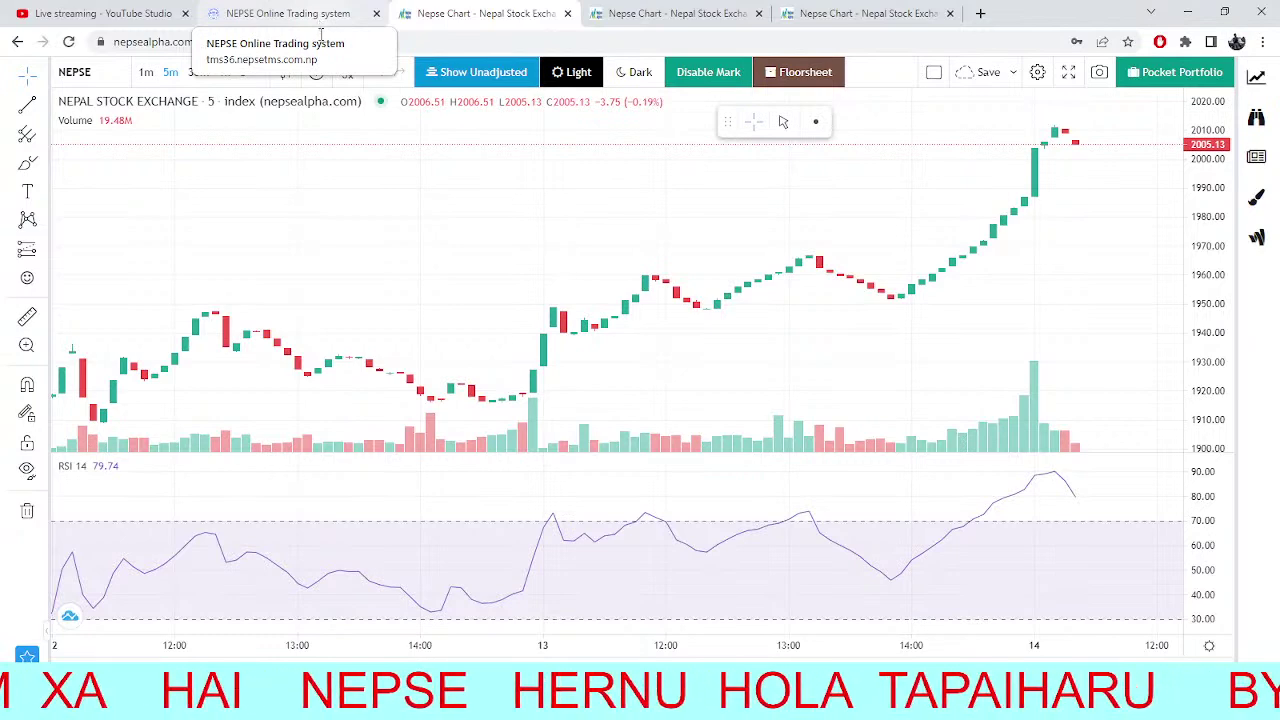
Load the SJCL (Sanjen Jalavidhyut Company Limited) stock into the one-minute chart that shows pivot levels.
{"action": "left_click", "coordinate": [870, 12]}
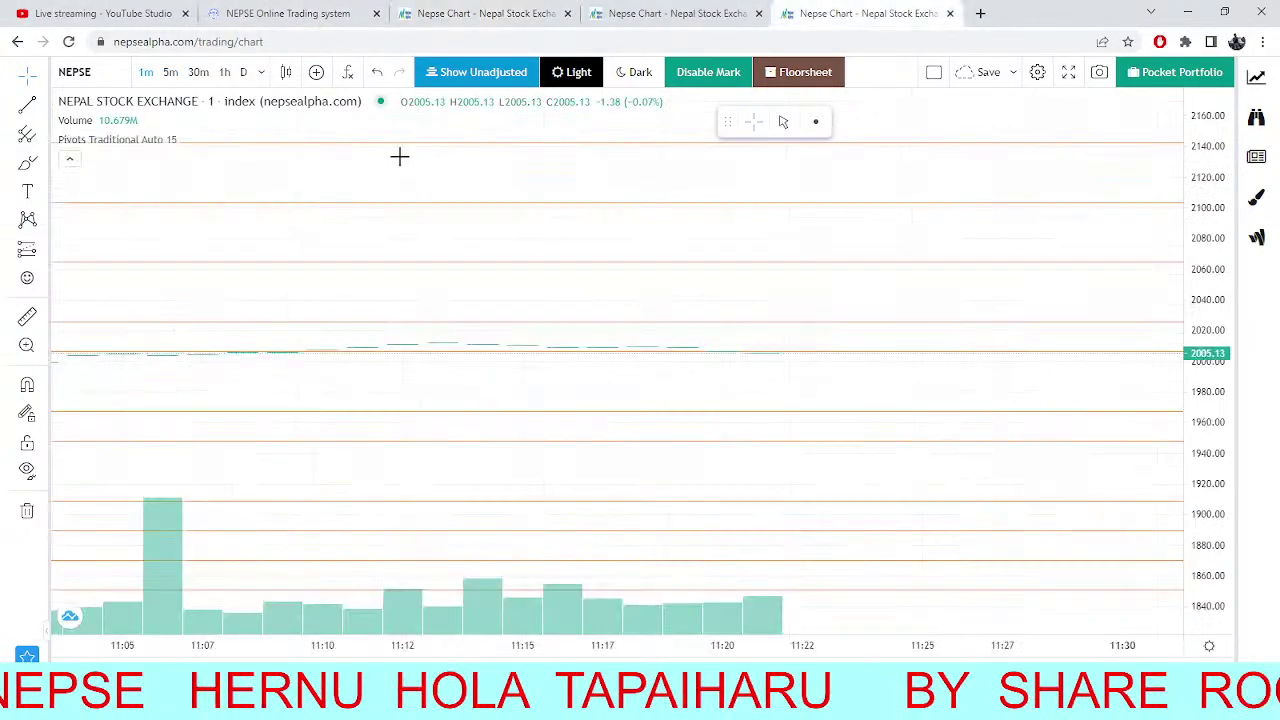
{"action": "left_click", "coordinate": [120, 76]}
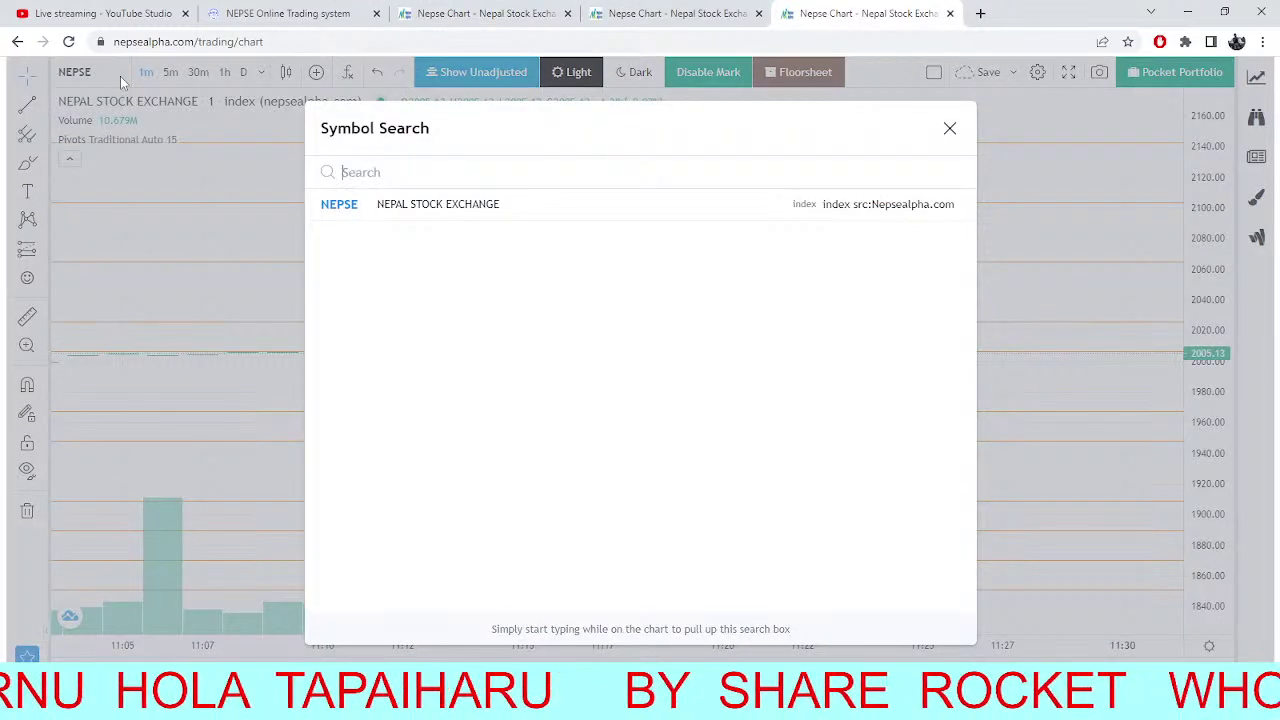
{"action": "type", "text": "S"}
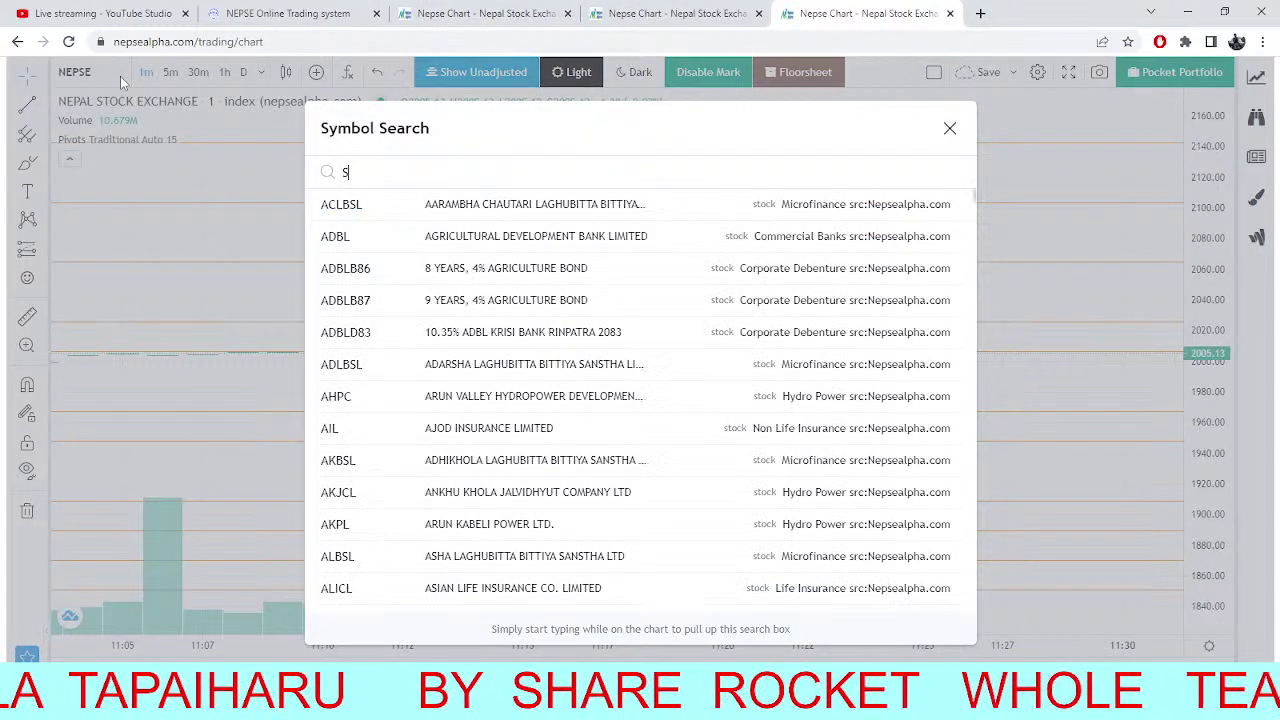
{"action": "type", "text": "JCL"}
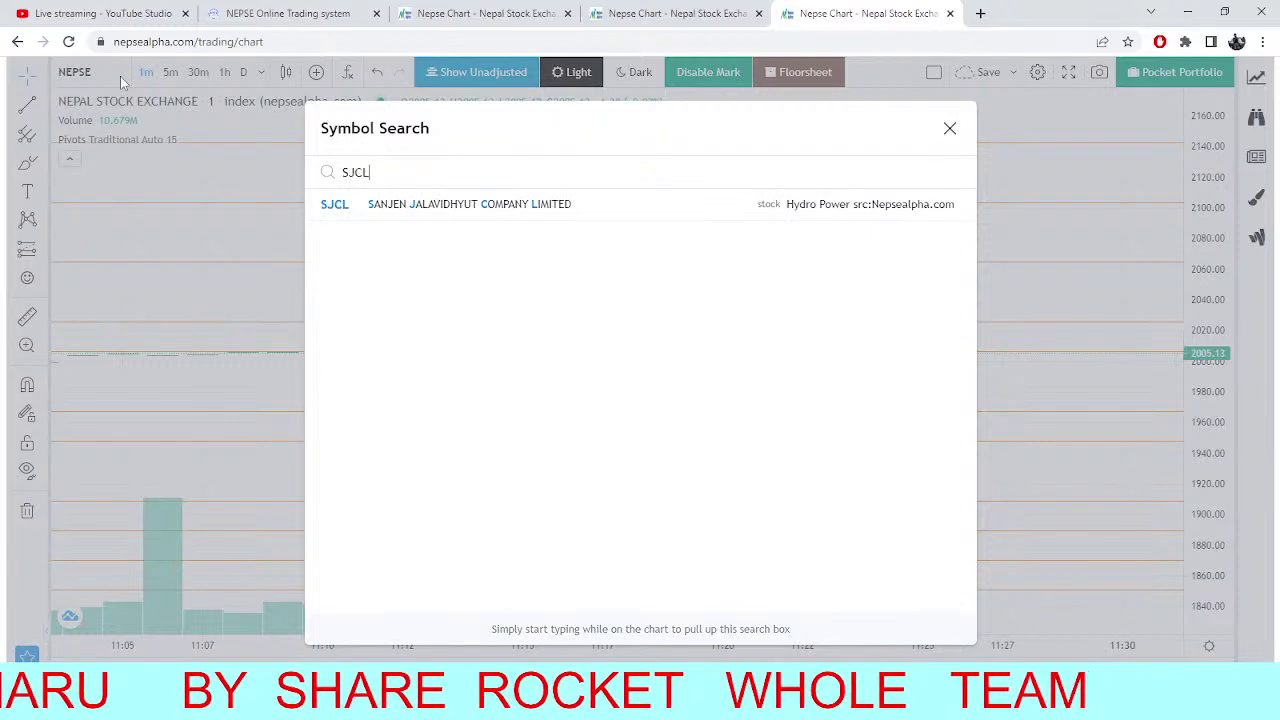
{"action": "left_click", "coordinate": [400, 204]}
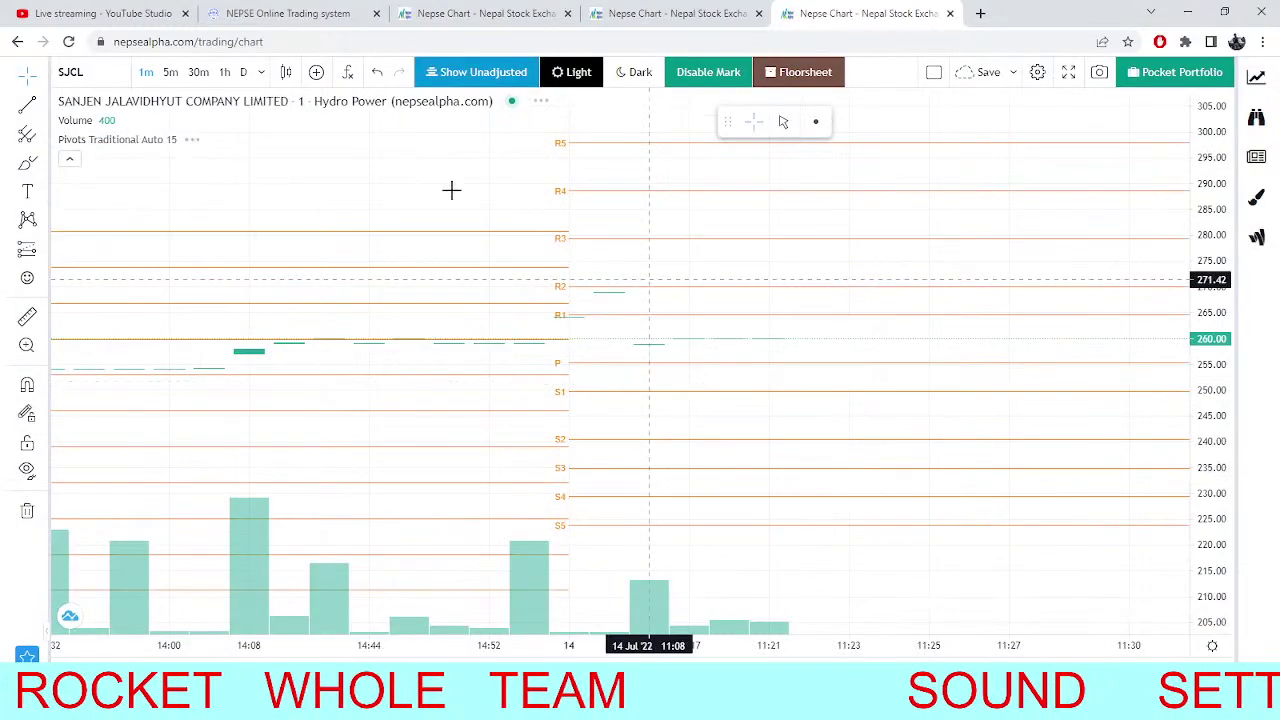
Change the SJCL chart to the five-minute interval, then to the daily interval, to view its pivot levels.
{"action": "key", "text": "5"}
{"action": "key", "text": "Return"}
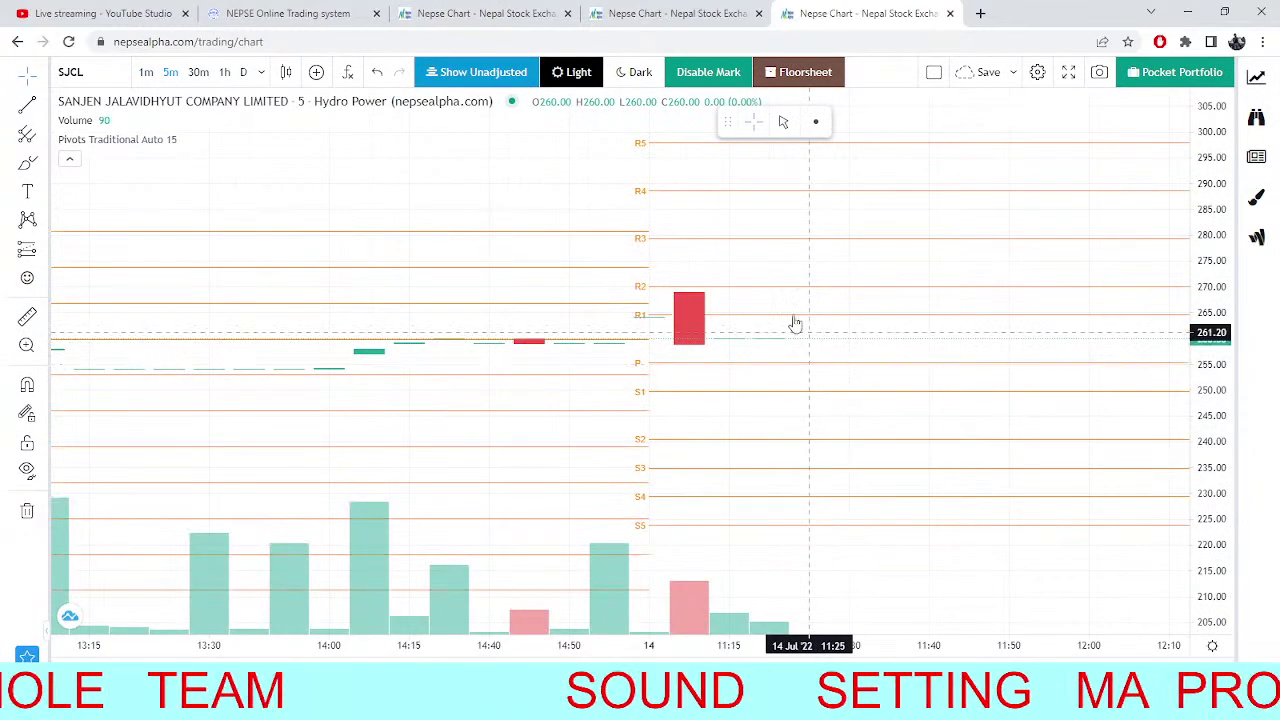
{"action": "left_click", "coordinate": [243, 72]}
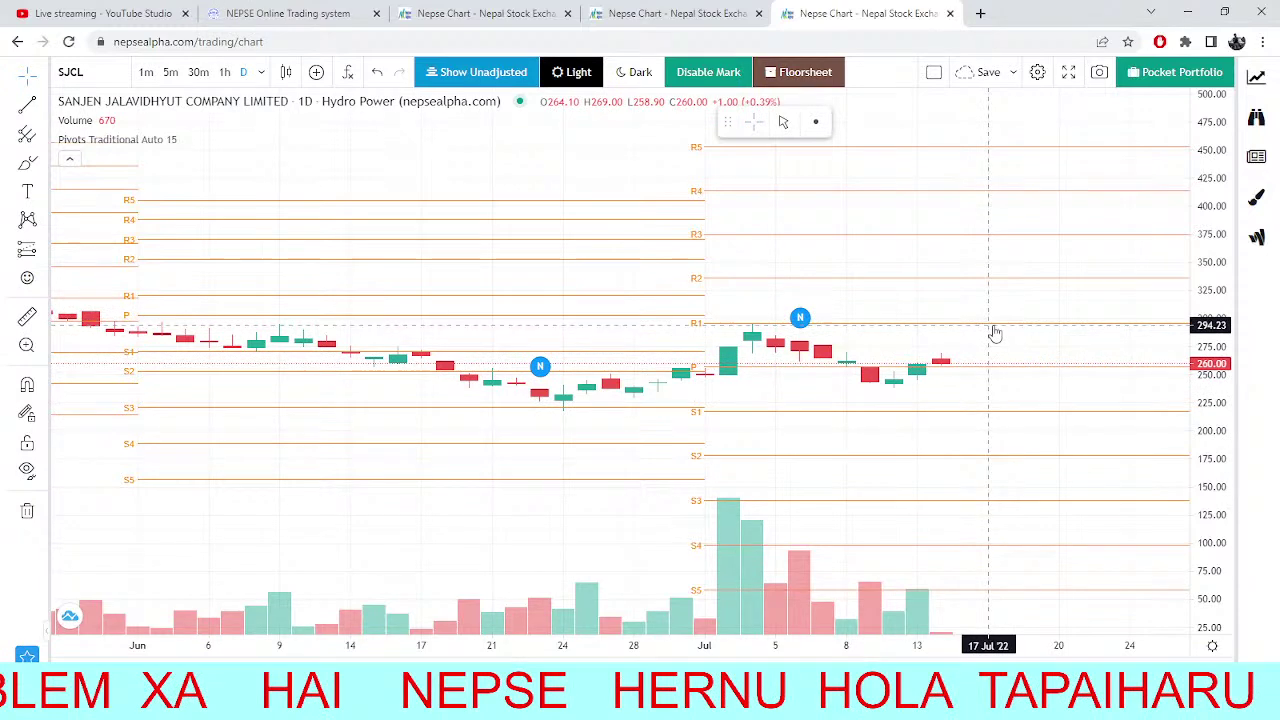
Compare the live index and turnover figures on the trading dashboard with the five-minute NEPSE chart and the daily SJCL chart.
{"action": "left_click", "coordinate": [347, 9]}
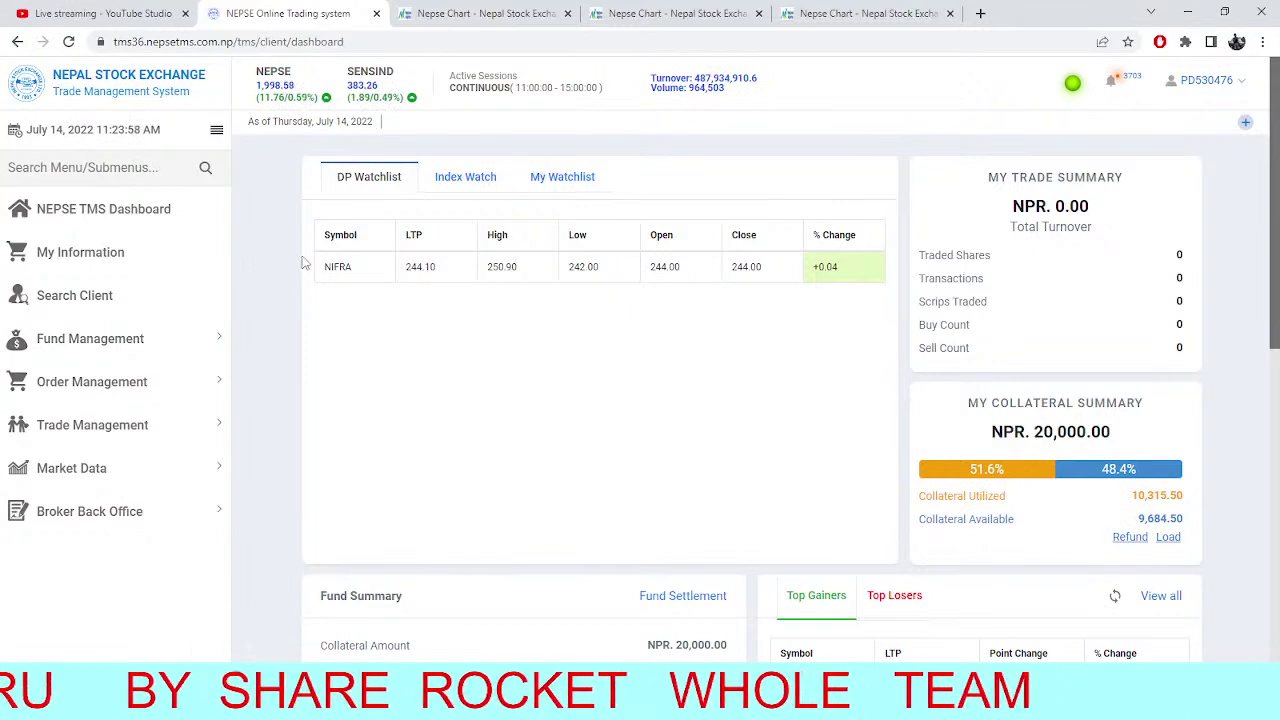
{"action": "left_click", "coordinate": [518, 10]}
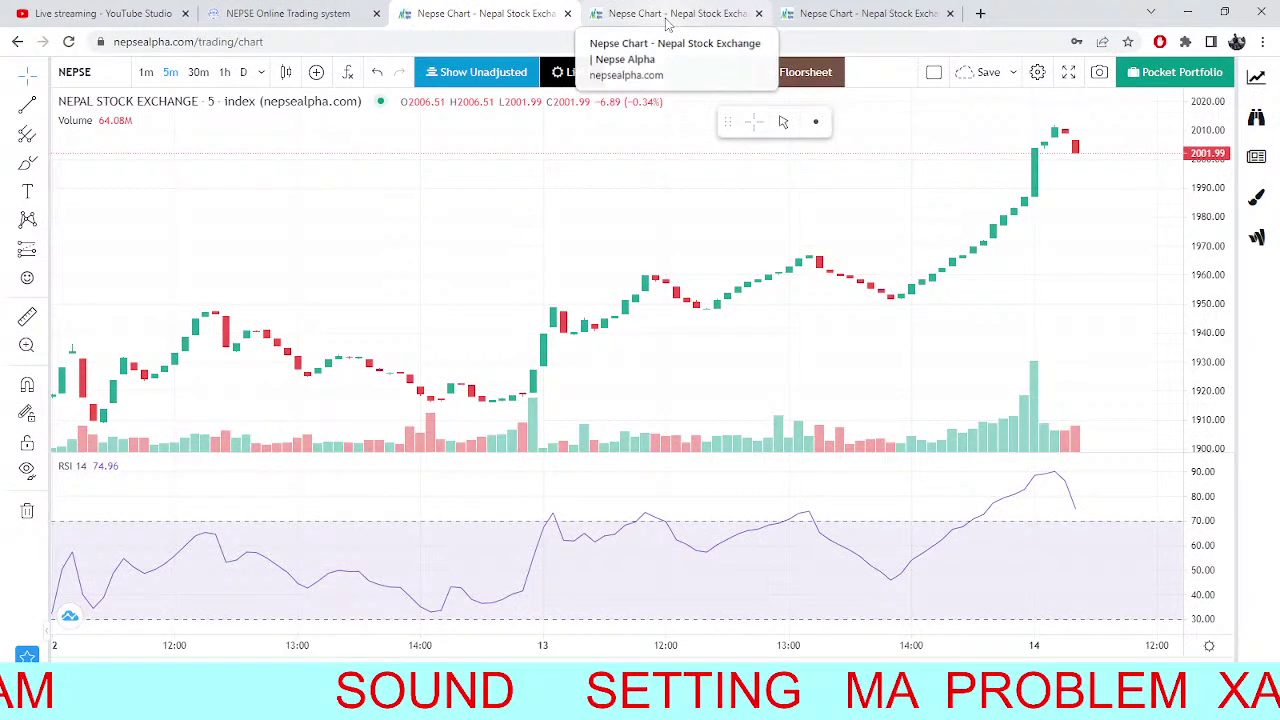
{"action": "left_click", "coordinate": [667, 22]}
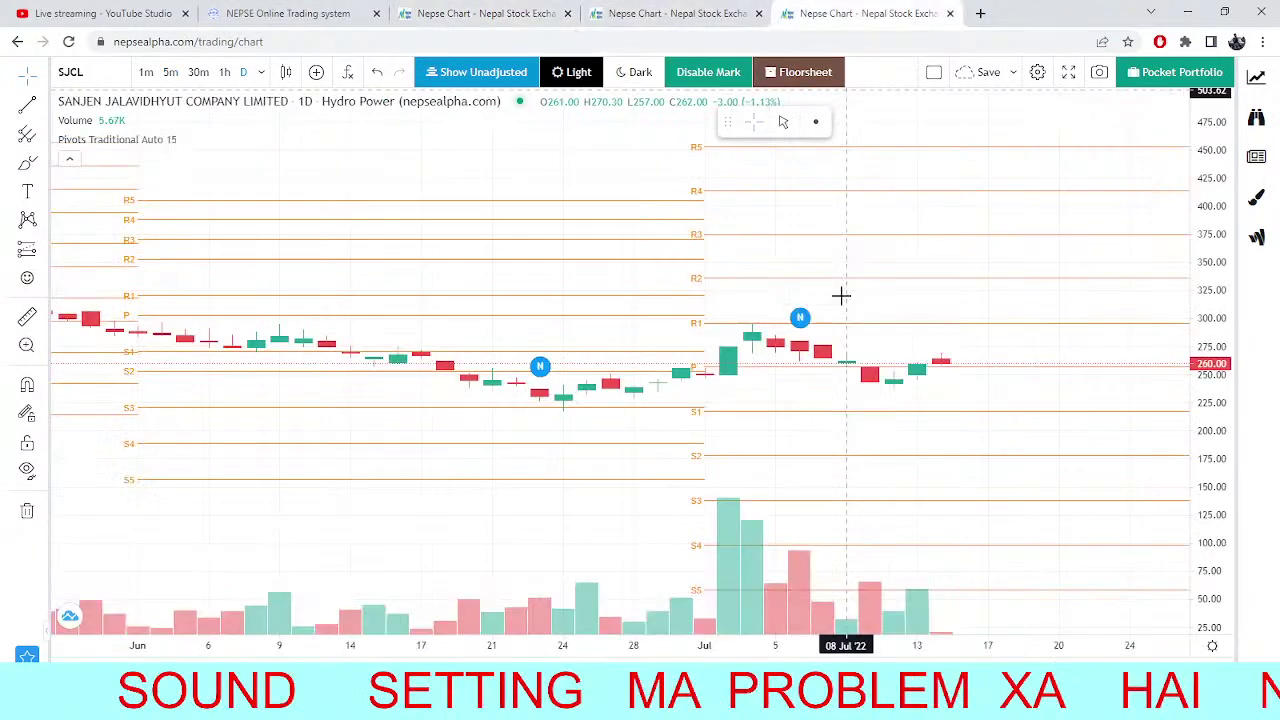
{"action": "left_click", "coordinate": [92, 74]}
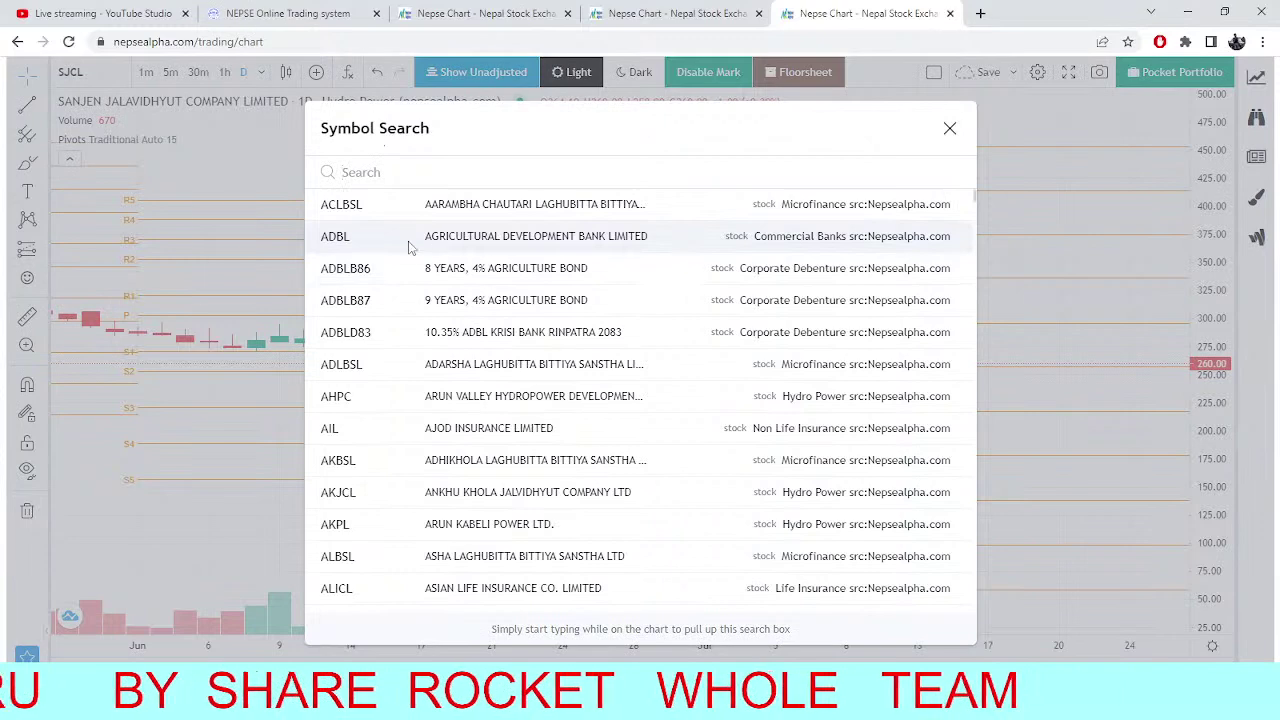
{"action": "left_click", "coordinate": [270, 7]}
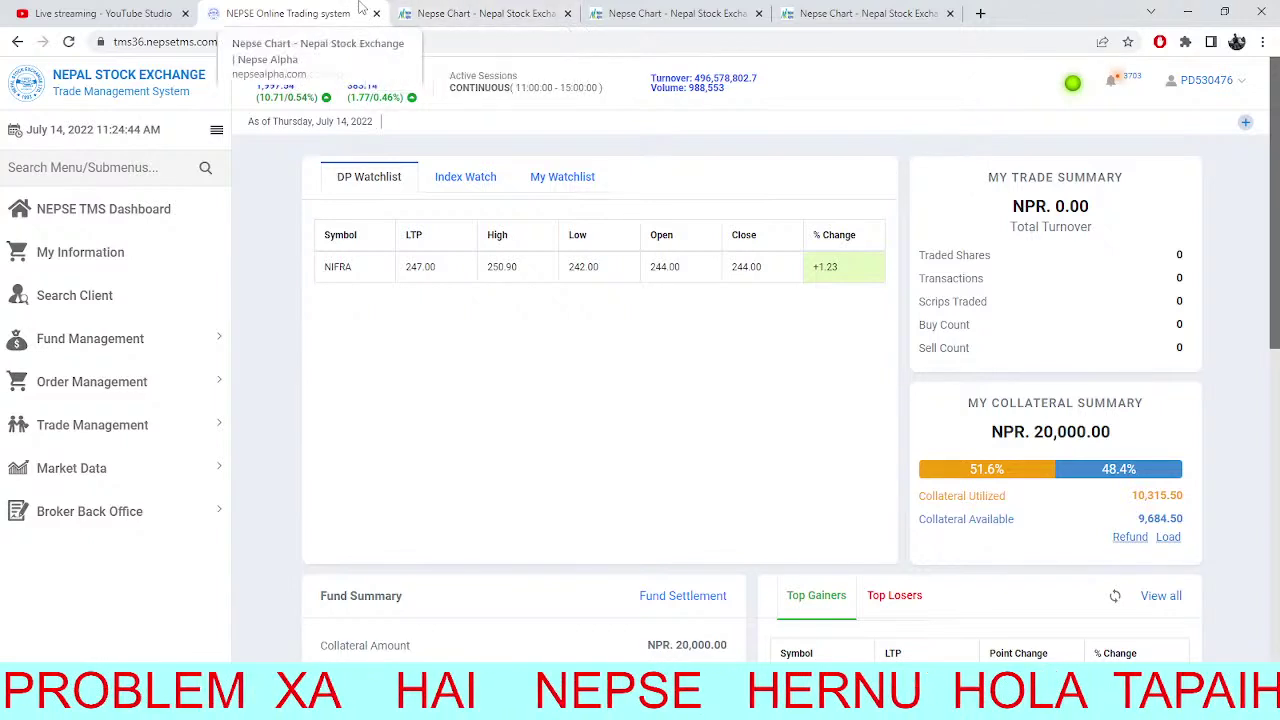
{"action": "left_click", "coordinate": [479, 12]}
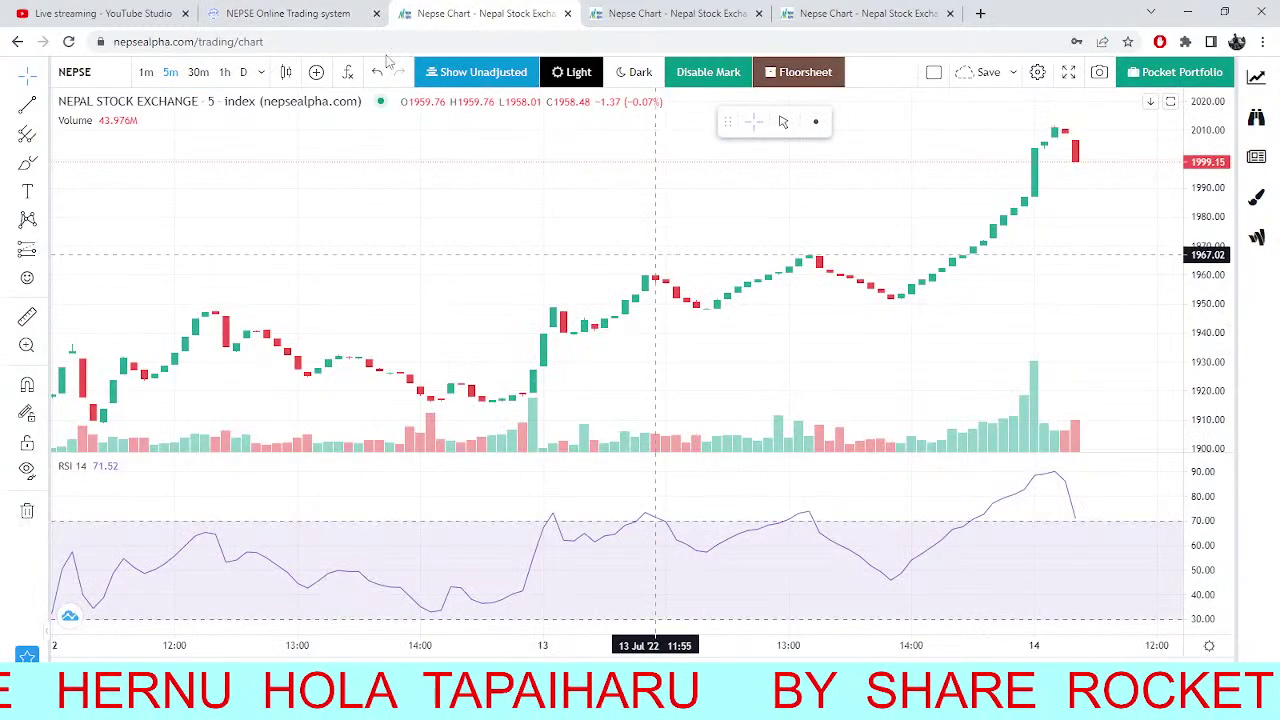
{"action": "left_click", "coordinate": [266, 12]}
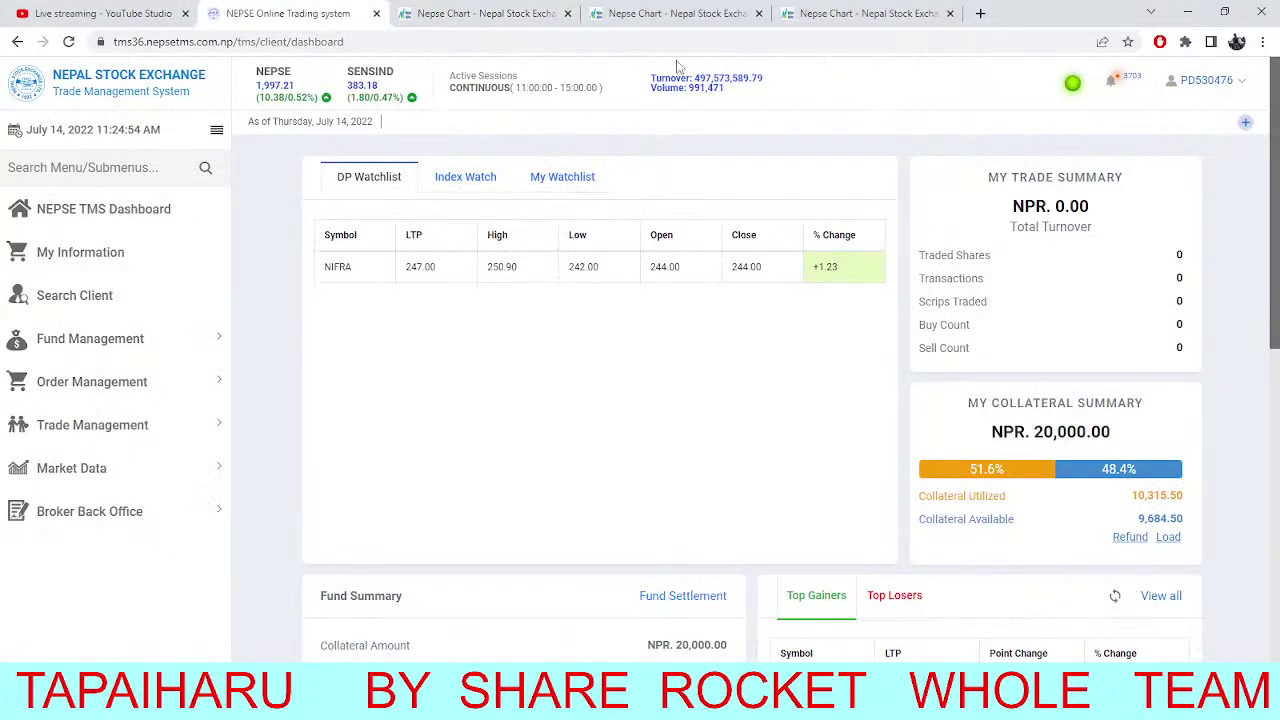
Reload the trading dashboard for the live index values and examine the recent candles on the daily NEPSE chart.
{"action": "left_click", "coordinate": [708, 9]}
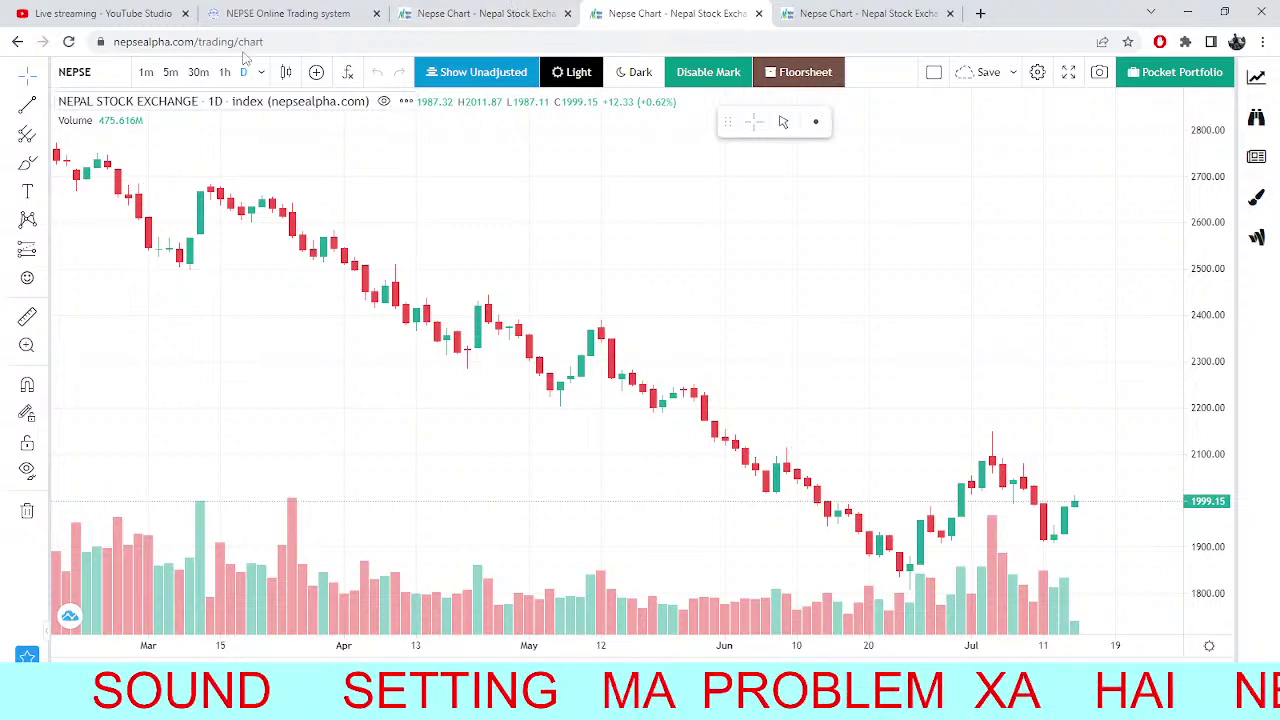
{"action": "key", "text": "ctrl+2"}
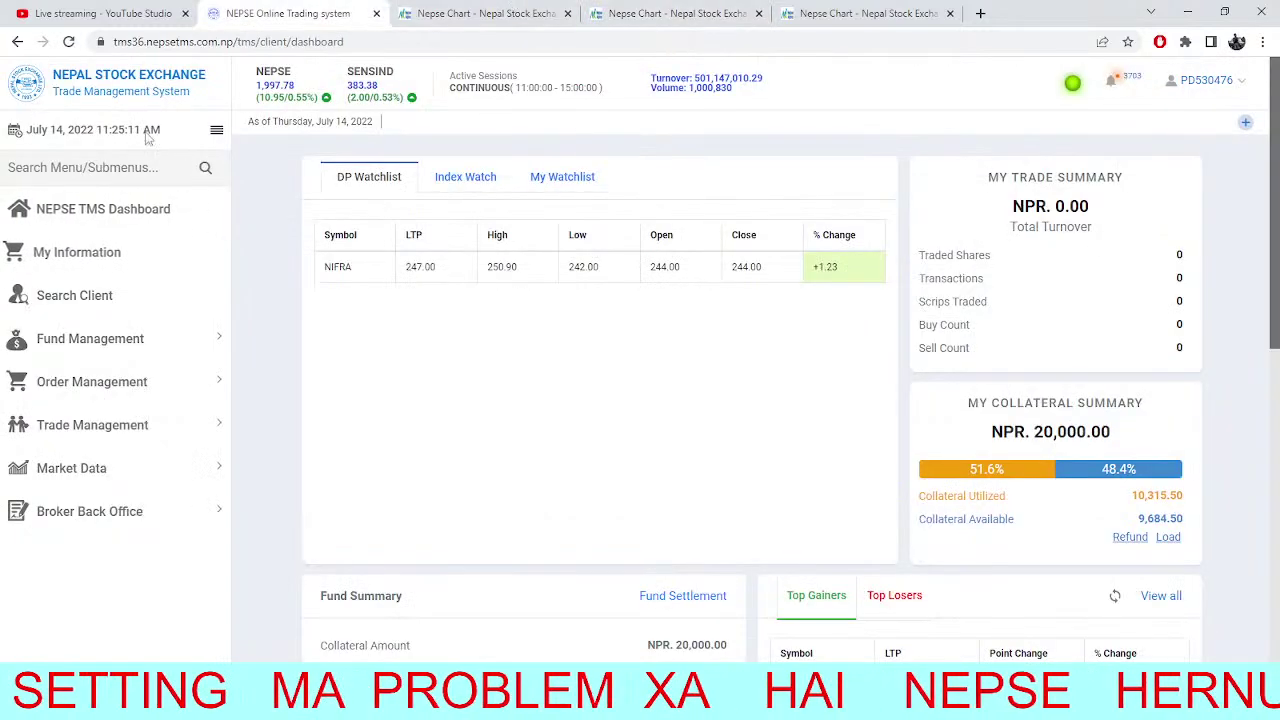
{"action": "left_click", "coordinate": [68, 42]}
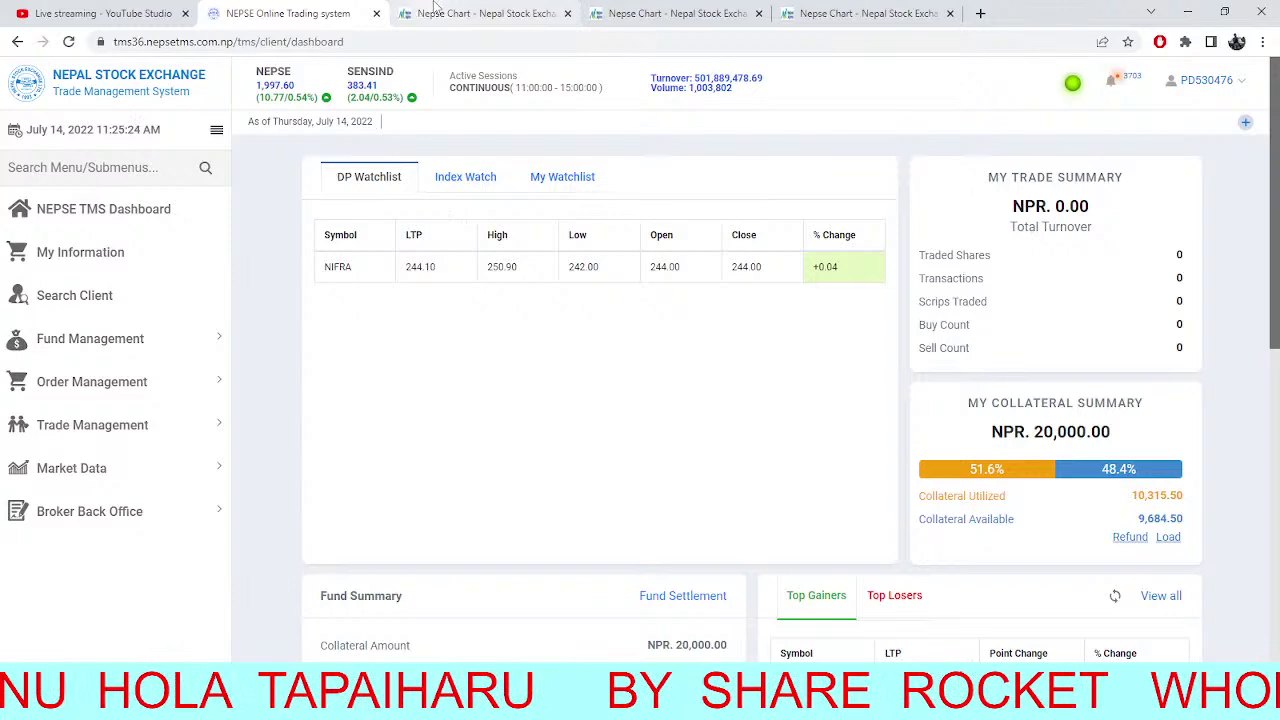
{"action": "left_click", "coordinate": [675, 13]}
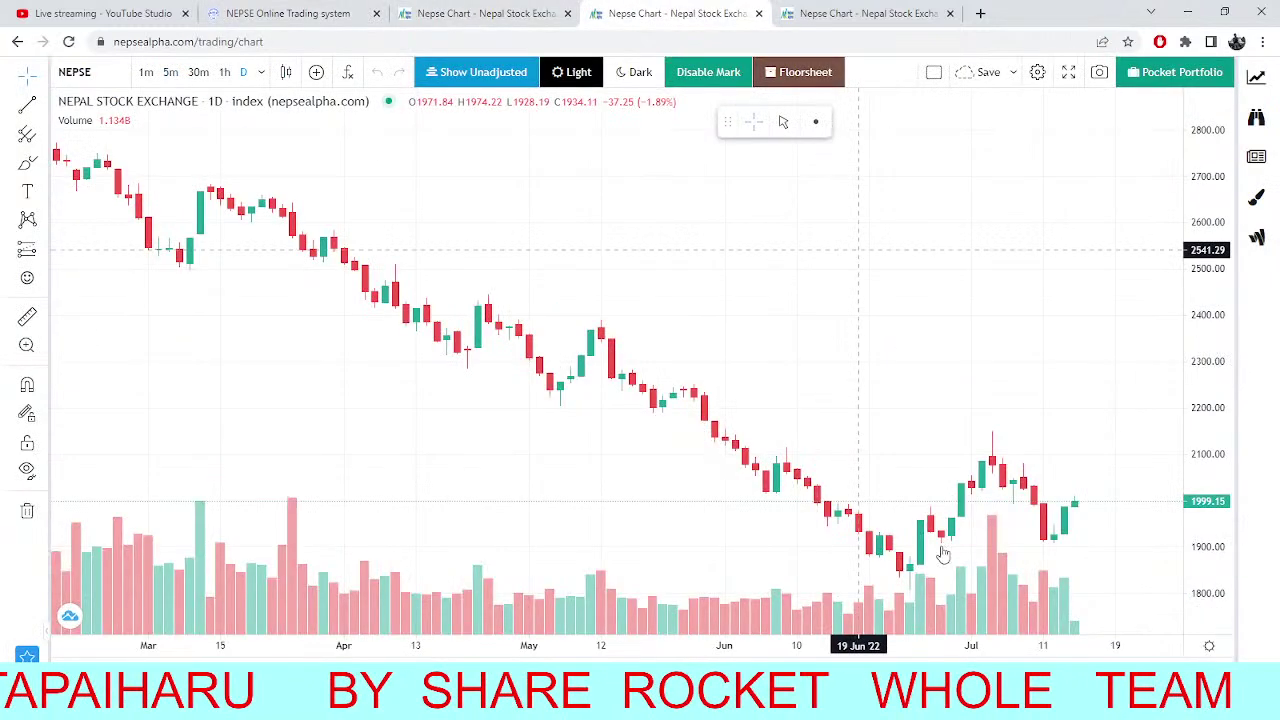
{"action": "scroll", "coordinate": [1104, 470], "scroll_direction": "up", "scroll_amount": 2}
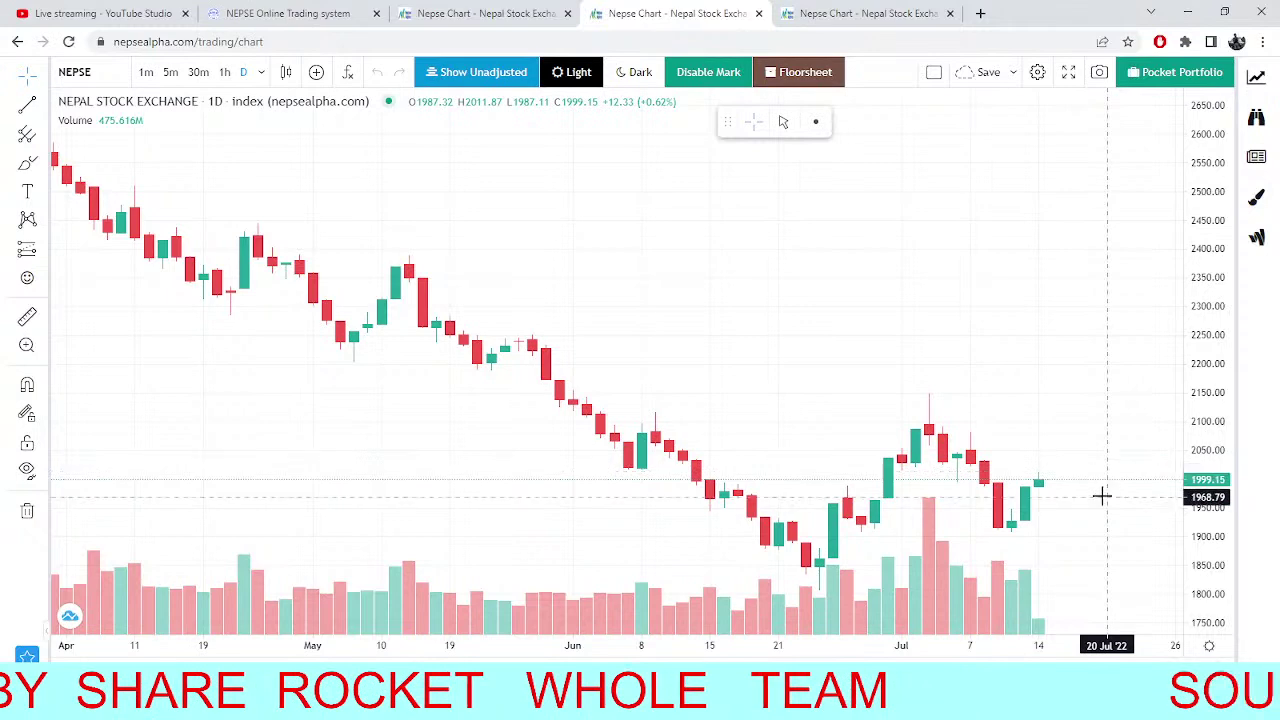
Replace SJCL with the NEPSE index on the daily pivot-level chart and examine its latest candles.
{"action": "left_click", "coordinate": [865, 13]}
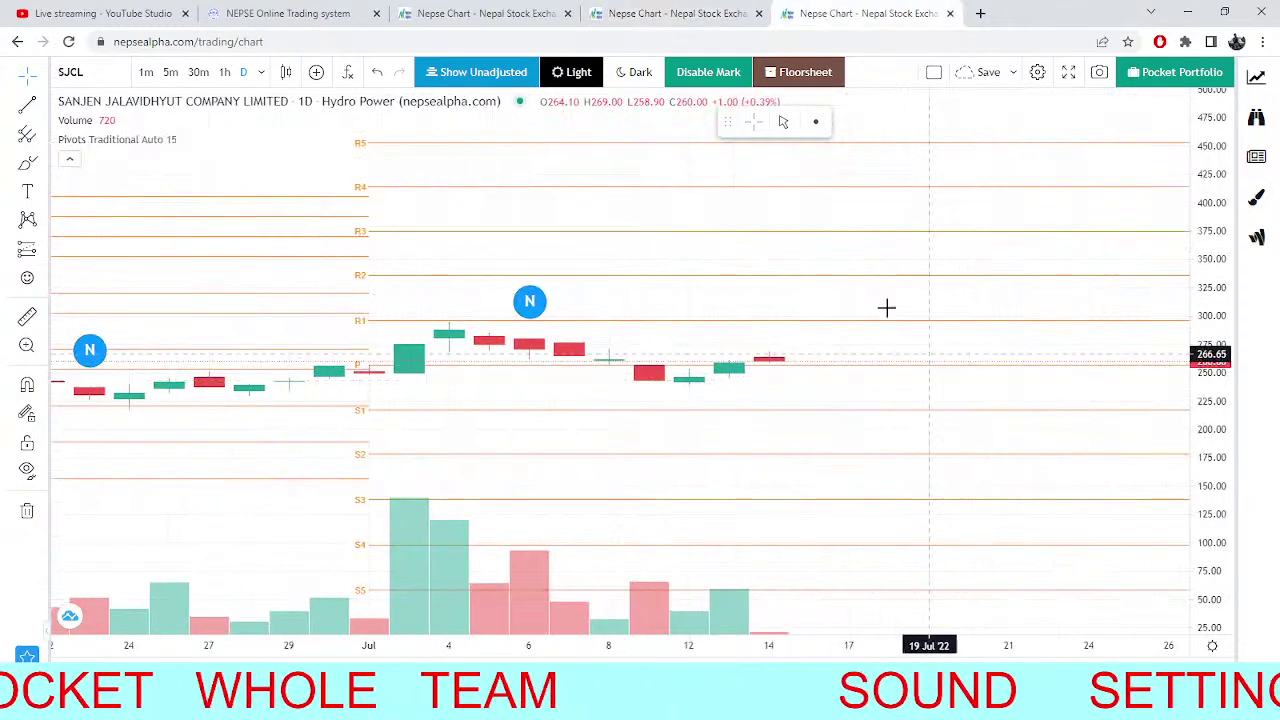
{"action": "left_click", "coordinate": [102, 85]}
{"action": "key", "text": "BackSpace"}
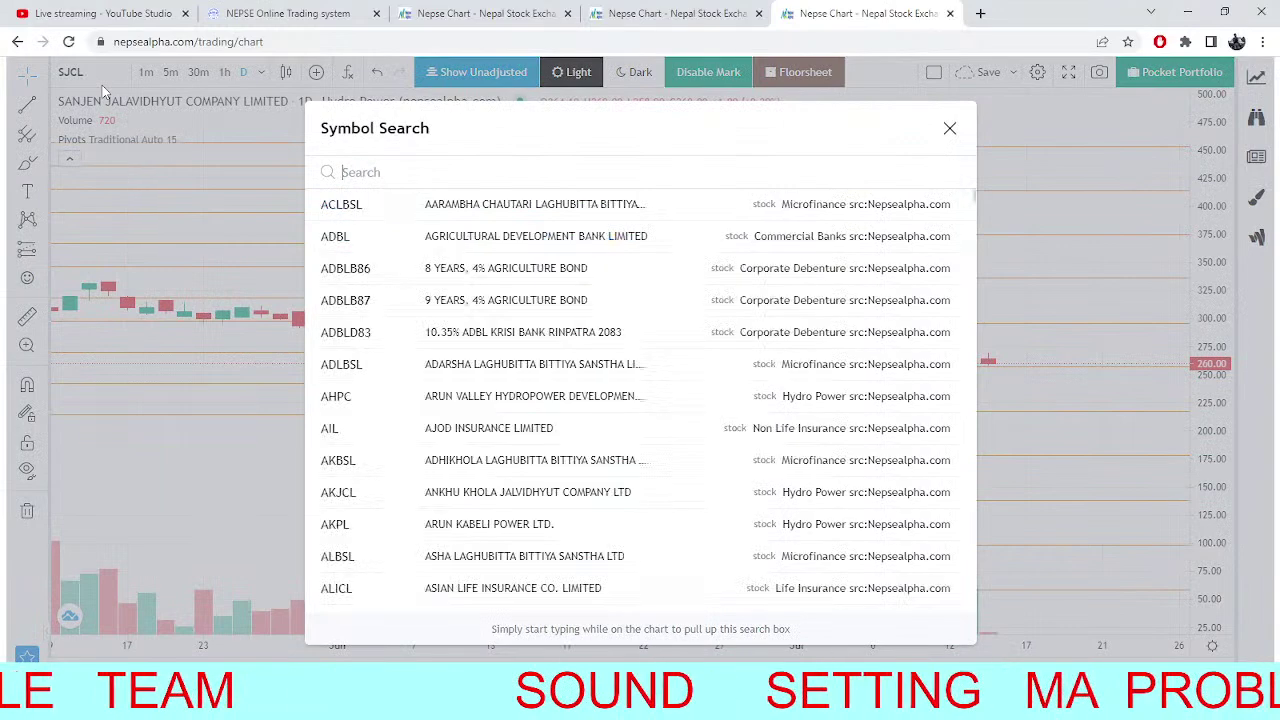
{"action": "type", "text": "NEPSE"}
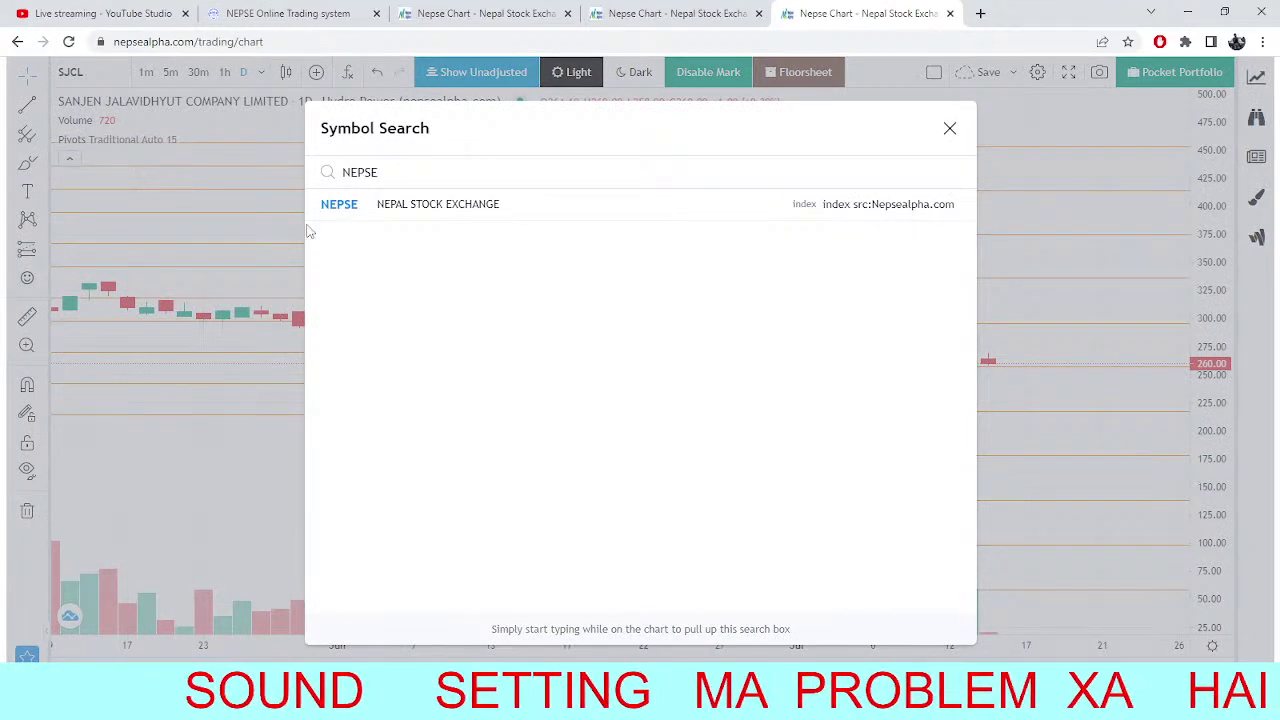
{"action": "left_click", "coordinate": [418, 204]}
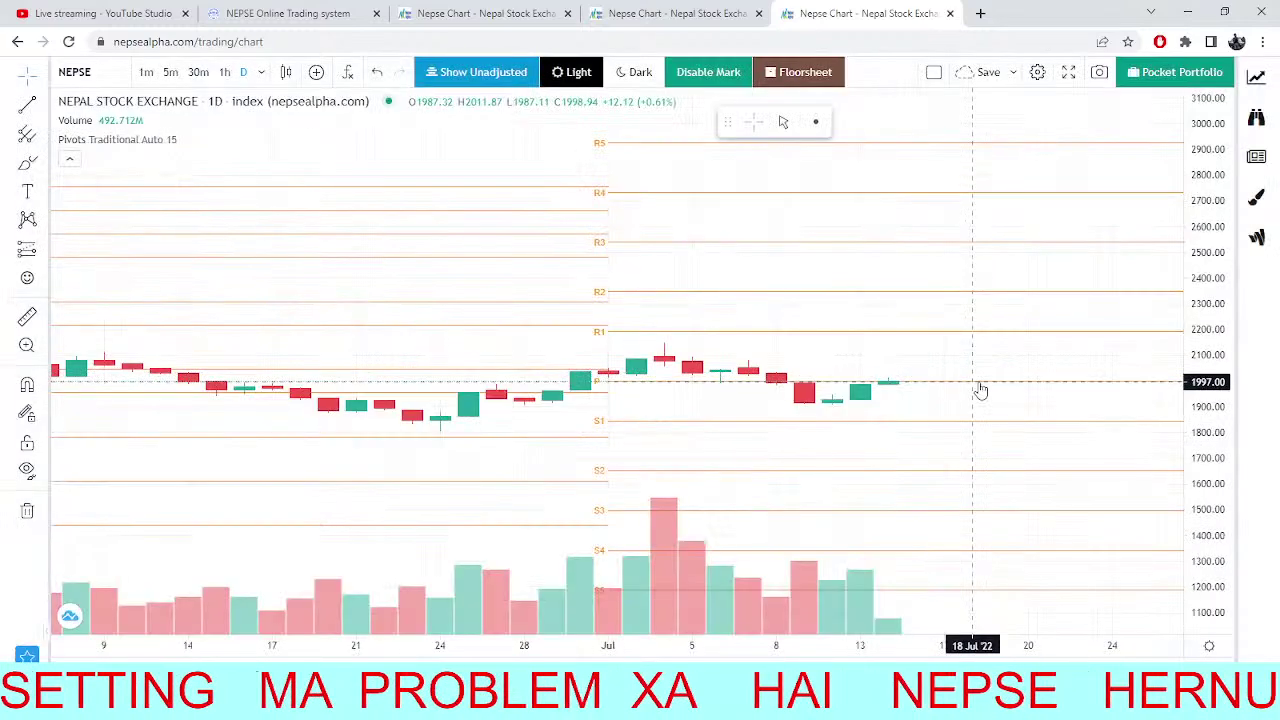
{"action": "scroll", "coordinate": [663, 474], "scroll_direction": "up", "scroll_amount": 3}
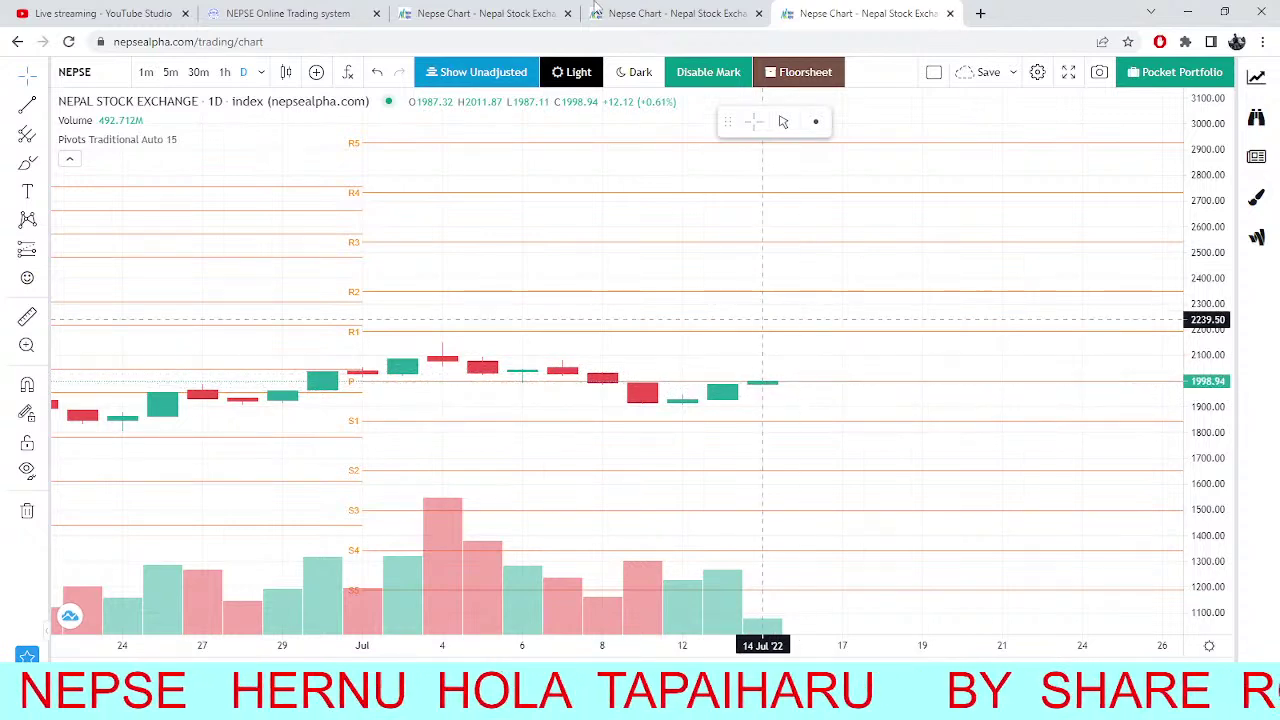
Check the plain daily NEPSE chart, then reload the trading dashboard for the current NEPSE and SENSIND values.
{"action": "left_click", "coordinate": [628, 10]}
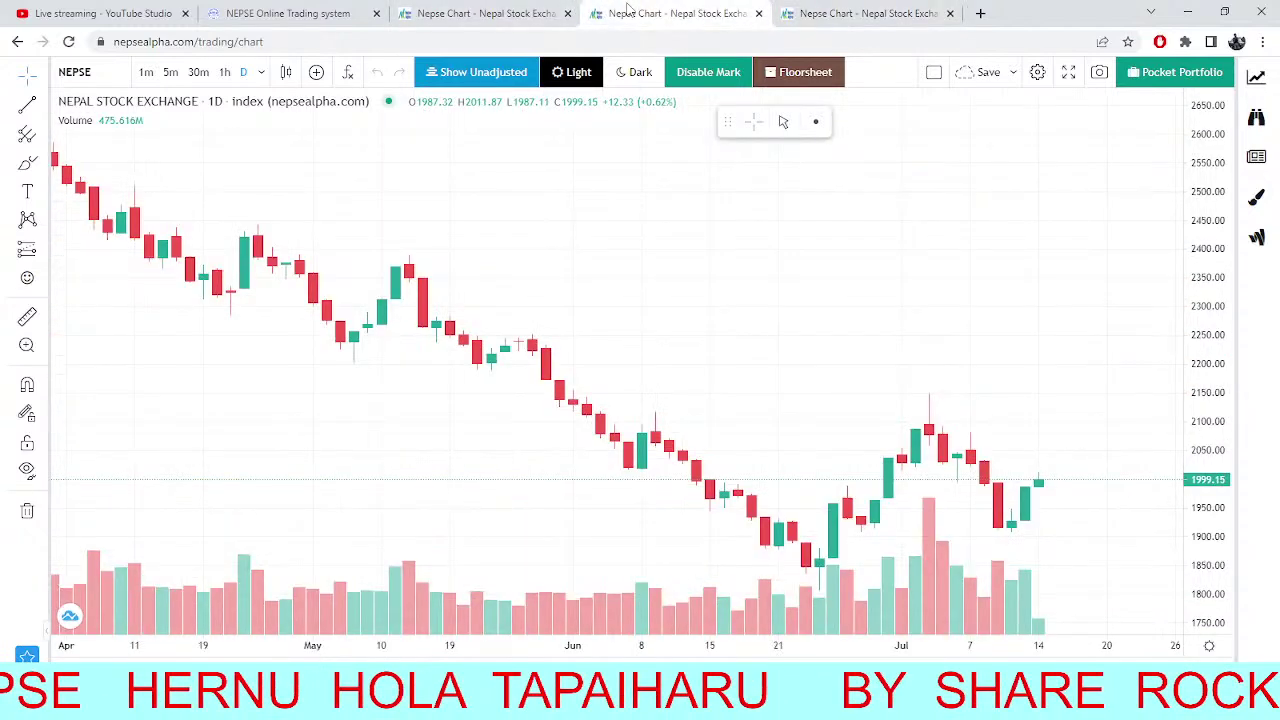
{"action": "left_click", "coordinate": [290, 10]}
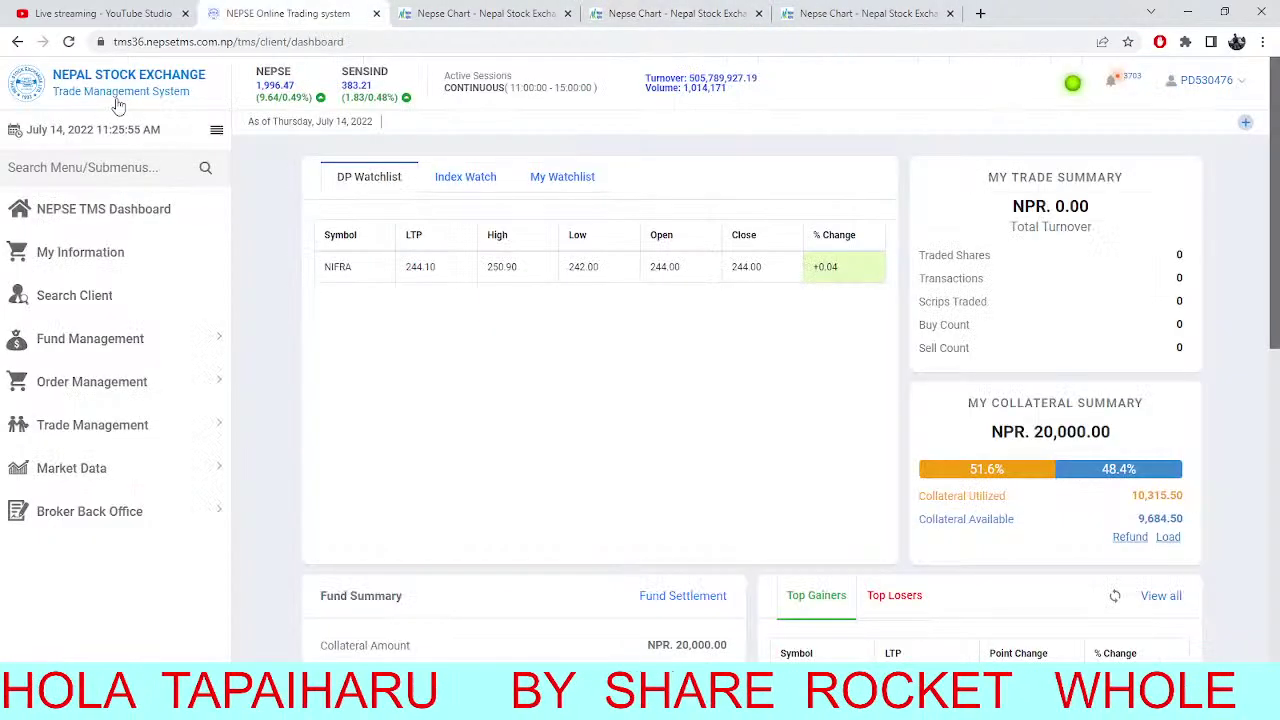
{"action": "left_click", "coordinate": [68, 41]}
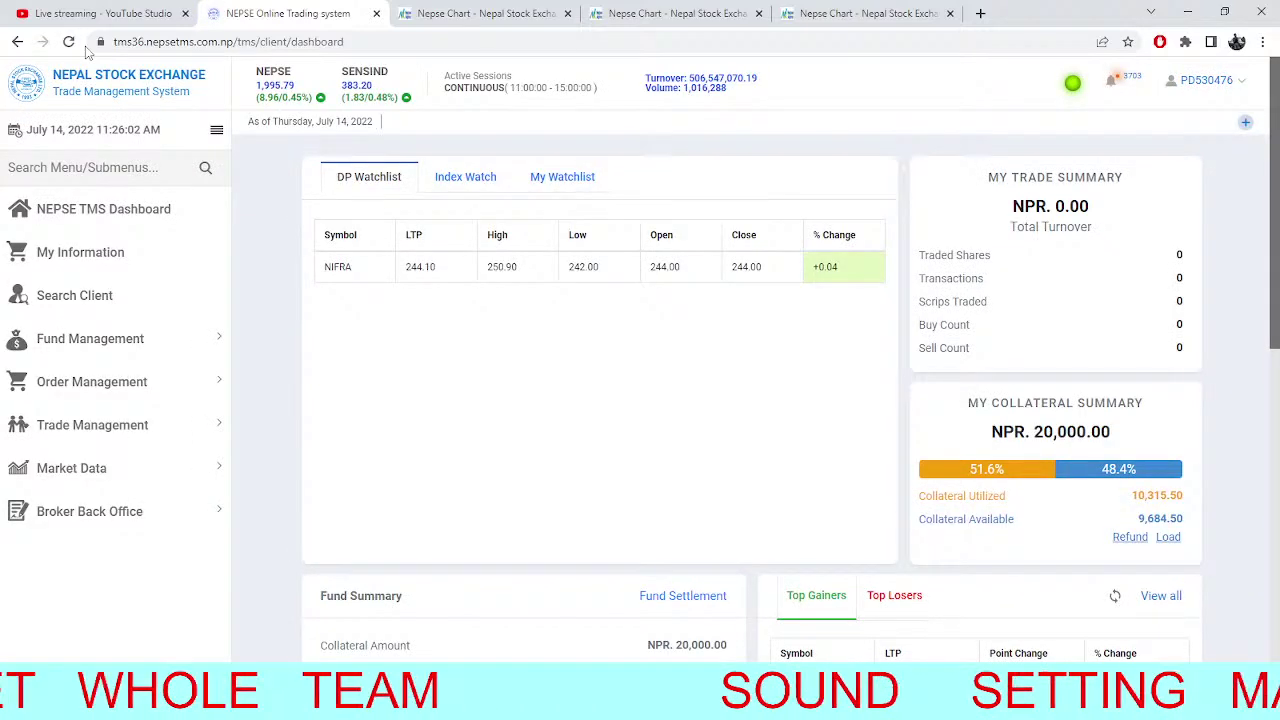
Open the buy/sell order entry form in the trading system.
{"action": "left_click", "coordinate": [162, 424]}
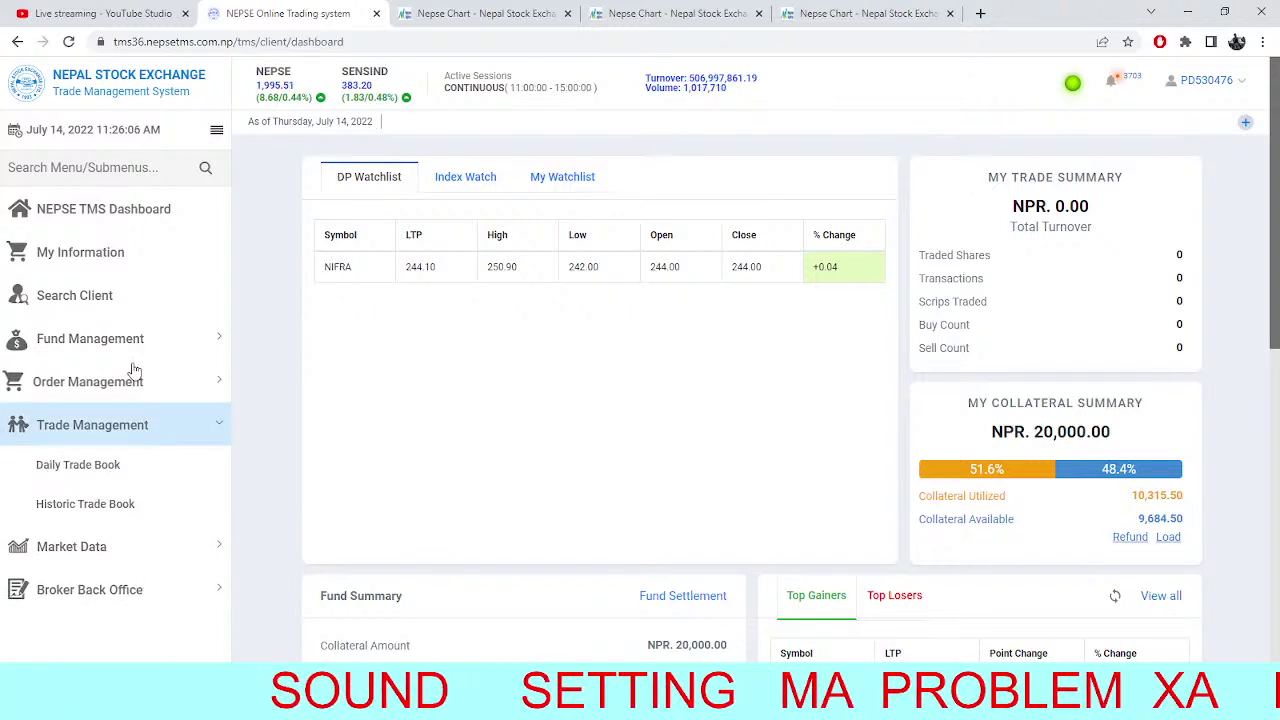
{"action": "left_click", "coordinate": [135, 378]}
{"action": "left_click", "coordinate": [86, 423]}
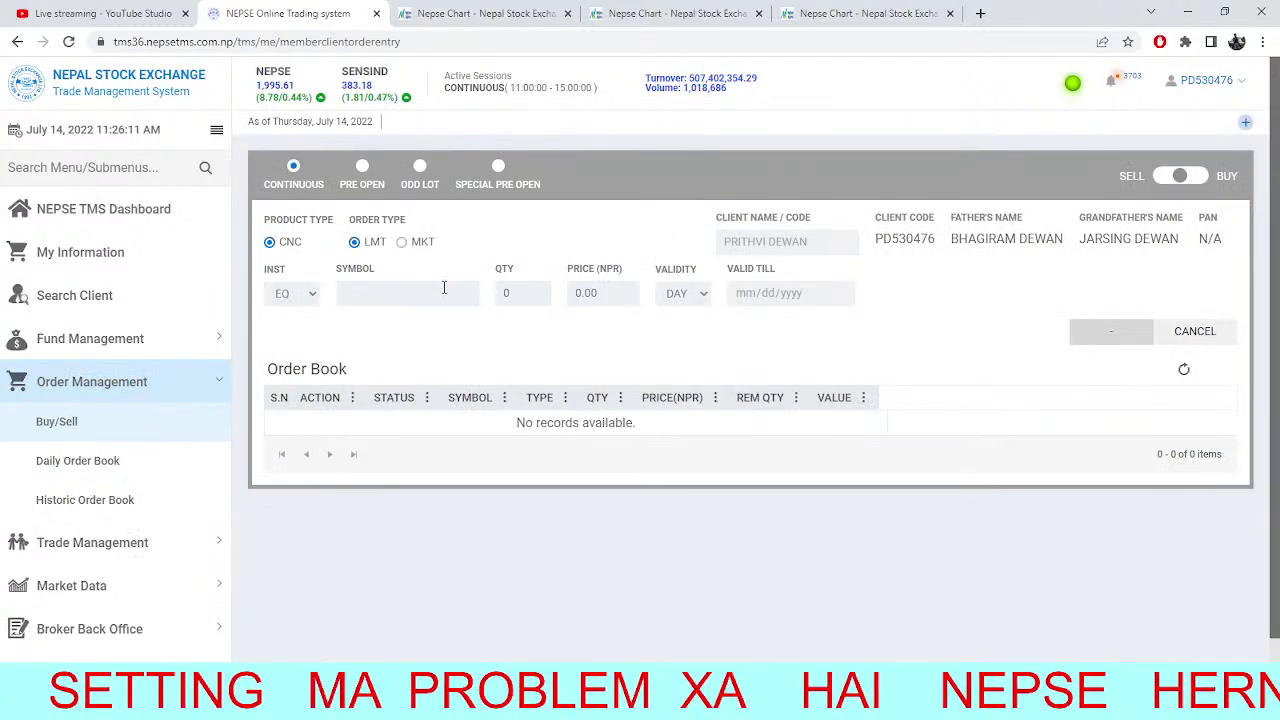
Select NIFRA (Nepal Infrastructure Bank Limited) as the order symbol and review its top five buy and sell orders.
{"action": "left_click", "coordinate": [444, 288]}
{"action": "type", "text": "nidr"}
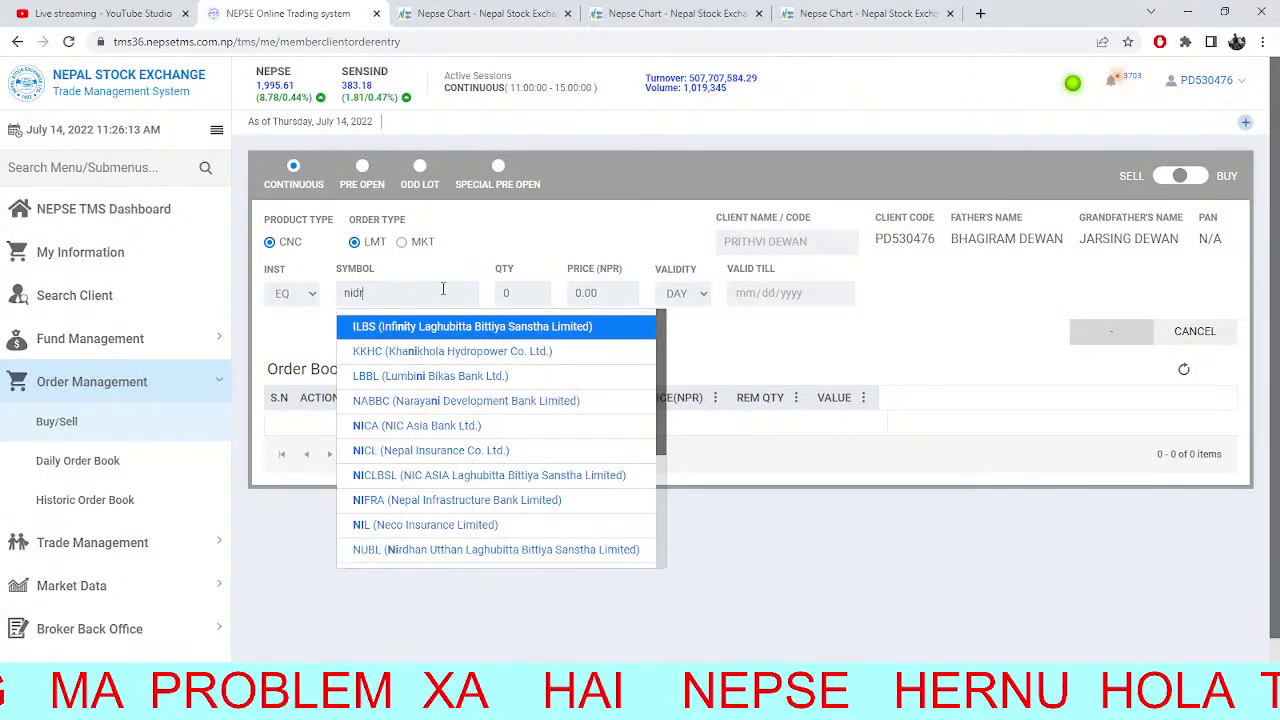
{"action": "type", "text": "a"}
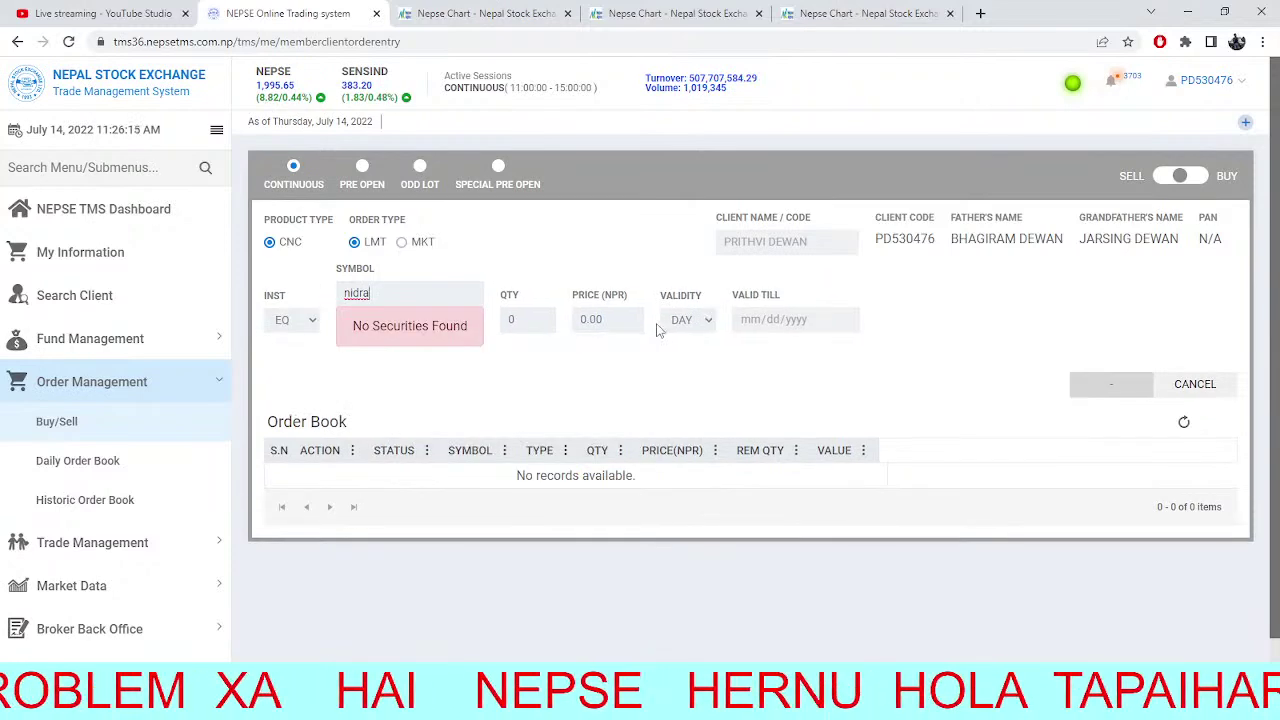
{"action": "key", "text": "BackSpace"}
{"action": "key", "text": "BackSpace"}
{"action": "key", "text": "BackSpace"}
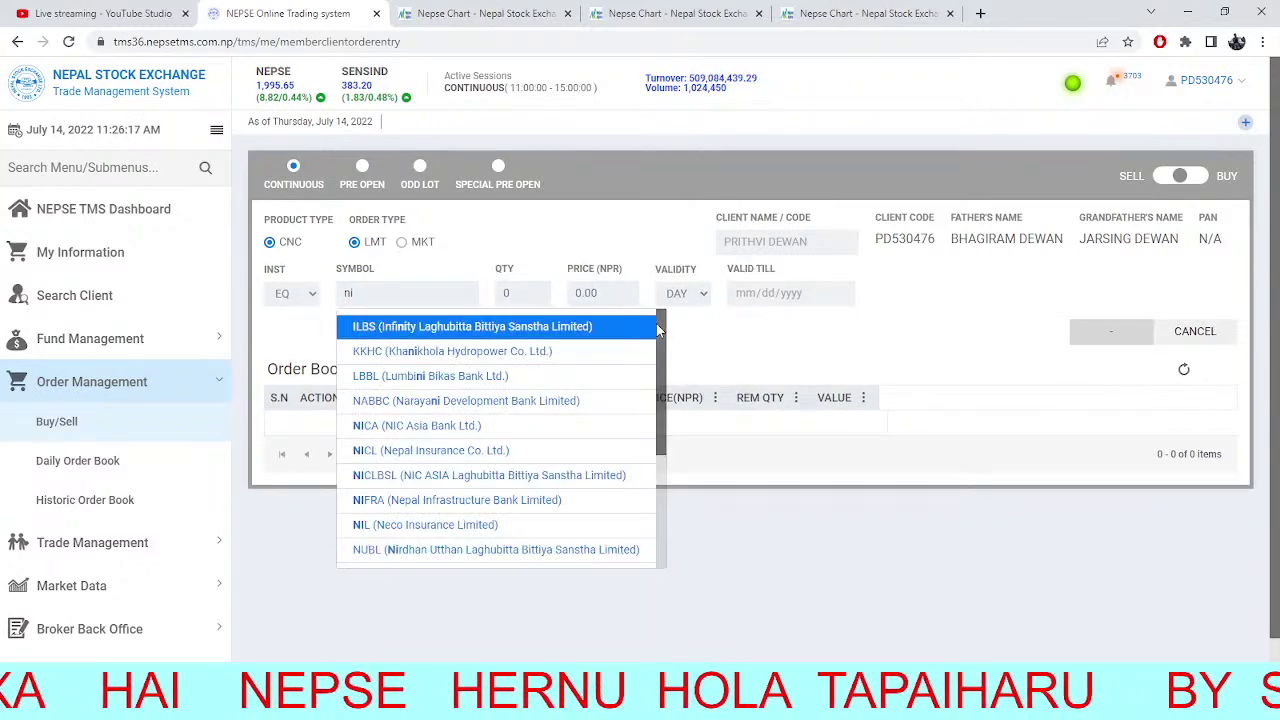
{"action": "type", "text": "f"}
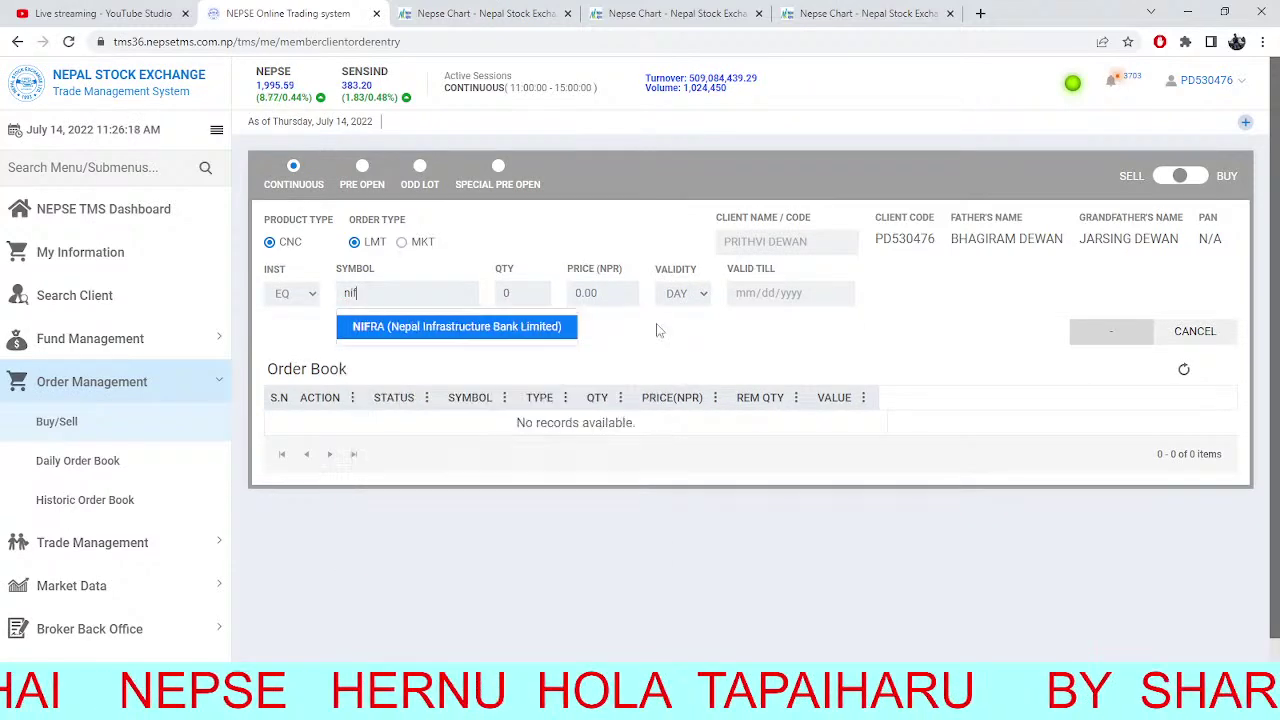
{"action": "left_click", "coordinate": [466, 328]}
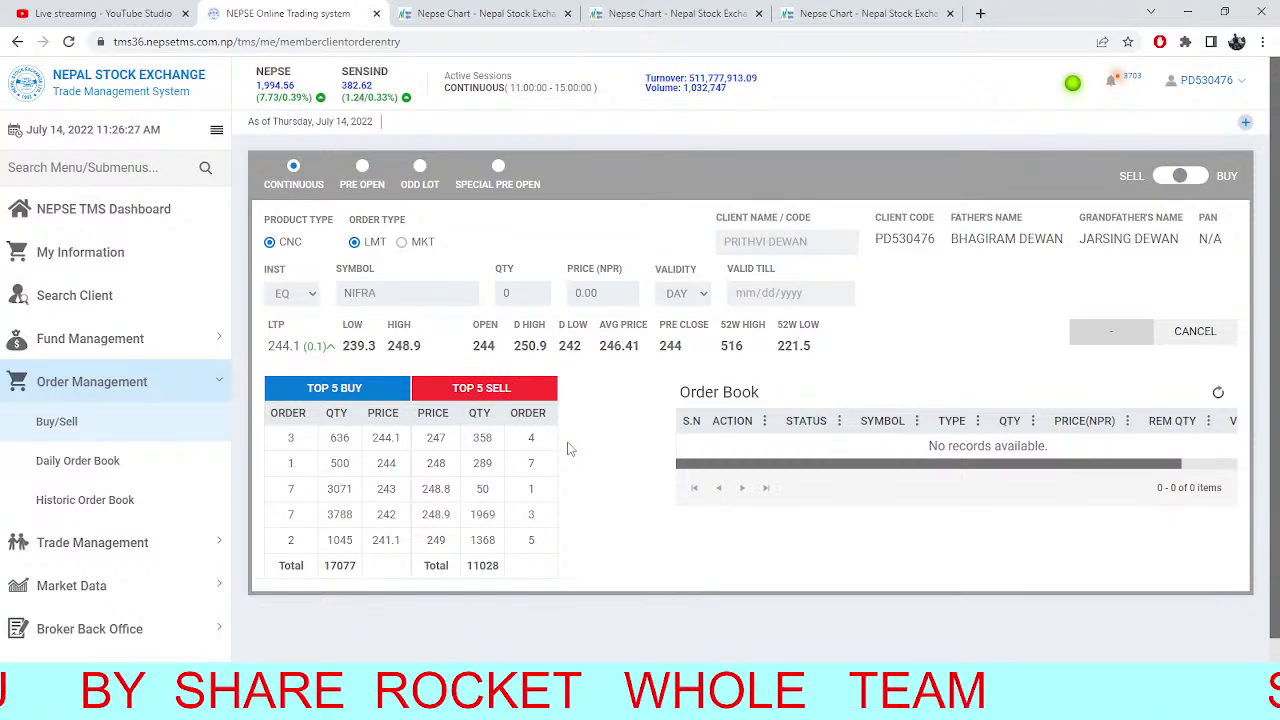
{"action": "left_click", "coordinate": [468, 12]}
{"action": "left_click", "coordinate": [340, 12]}
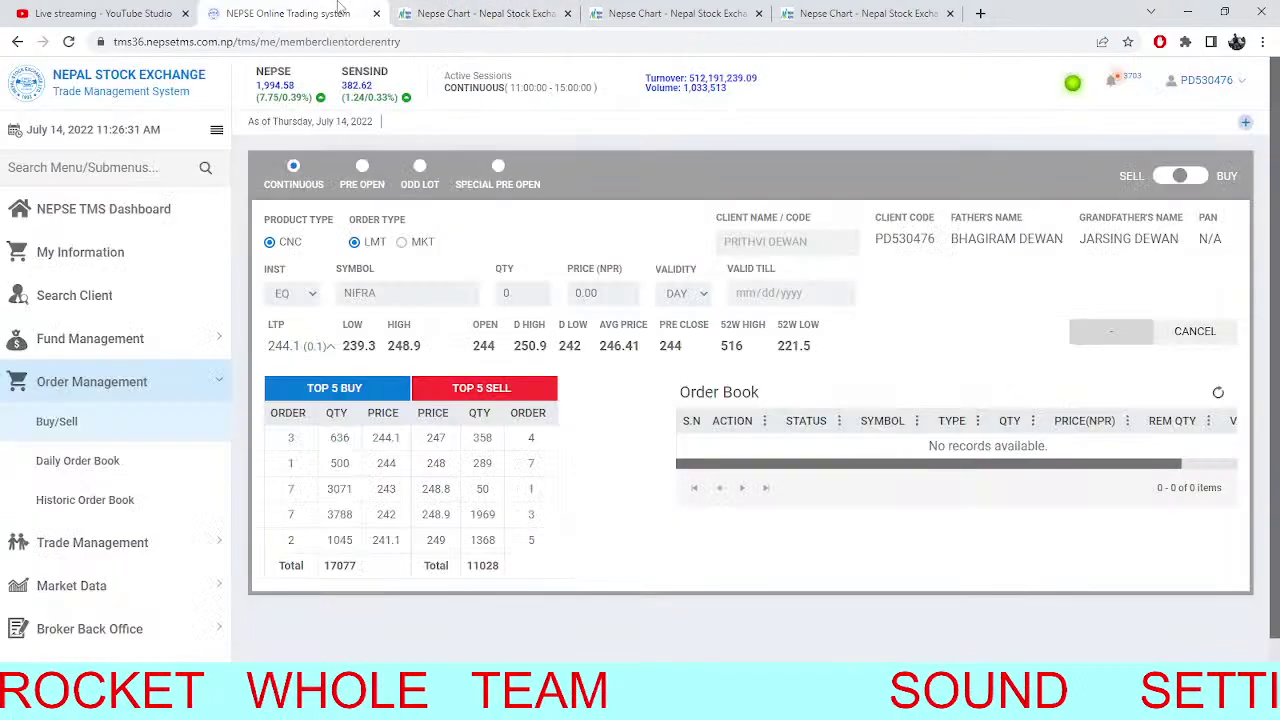
Compare the live NEPSE value in the trading system with the five-minute chart, examining its candles since 11 July.
{"action": "left_click", "coordinate": [480, 13]}
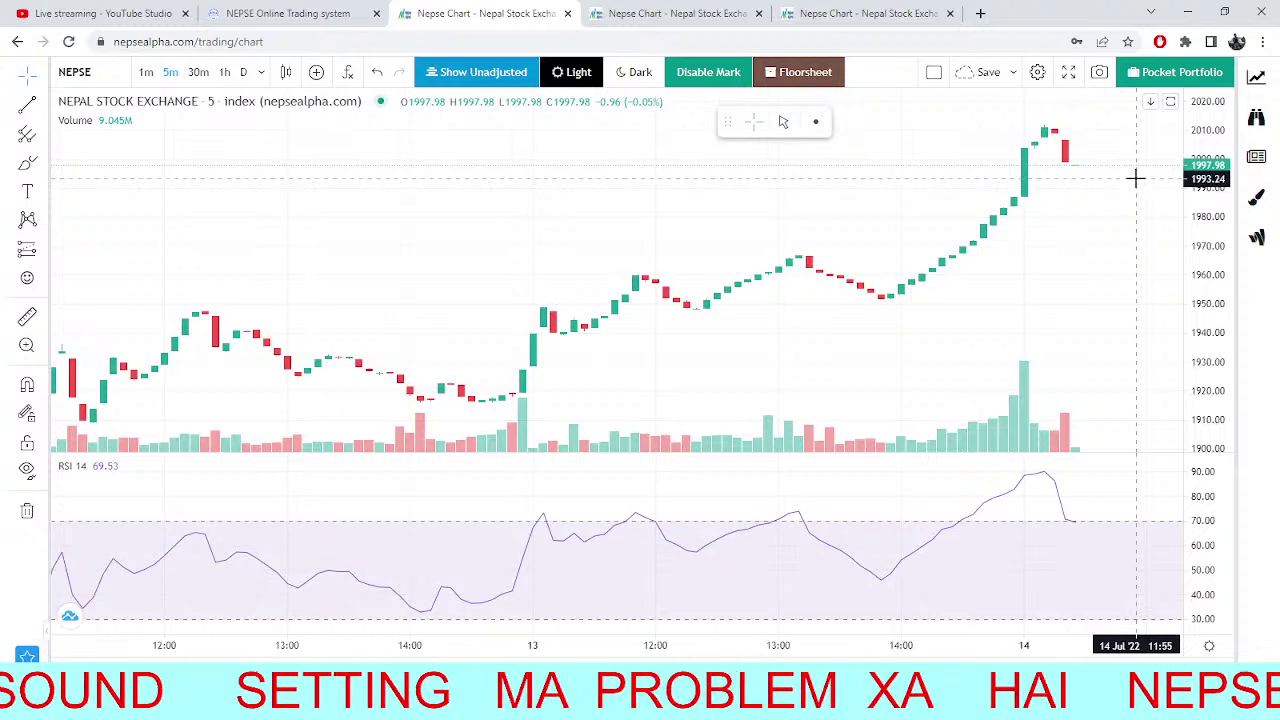
{"action": "left_click", "coordinate": [316, 10]}
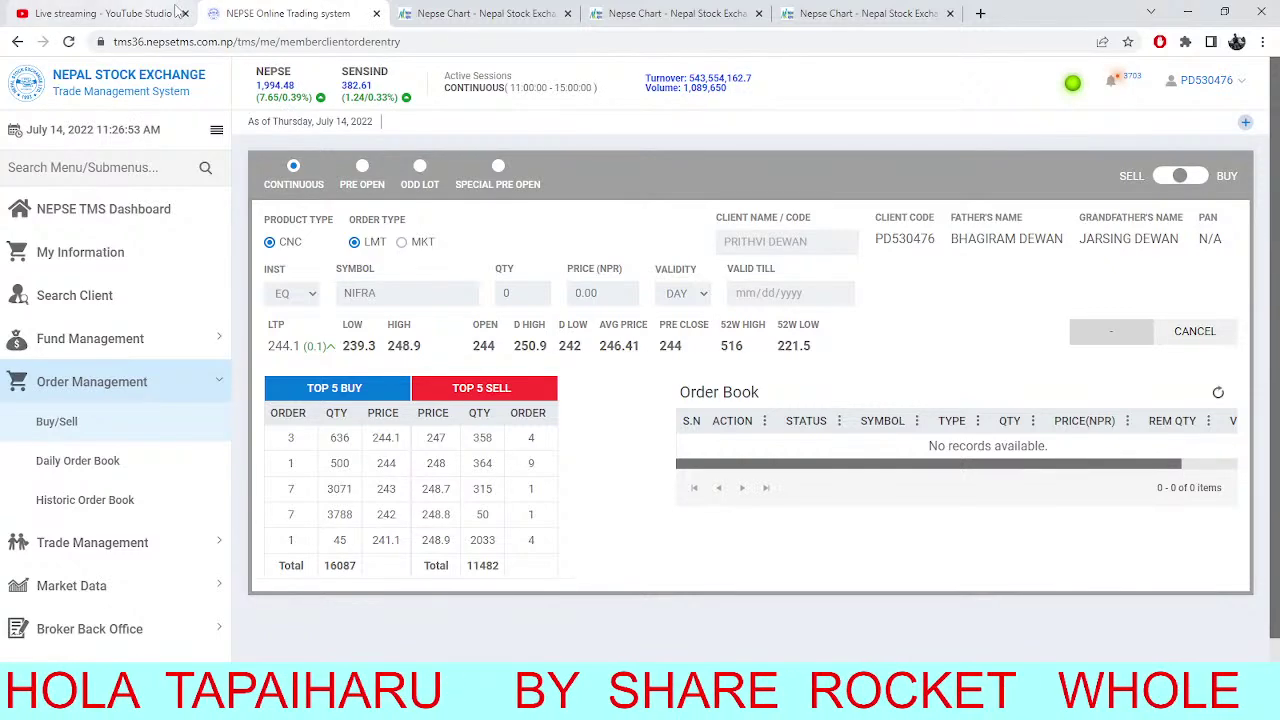
{"action": "left_click", "coordinate": [480, 13]}
{"action": "scroll", "coordinate": [745, 360], "scroll_direction": "up", "scroll_amount": 3}
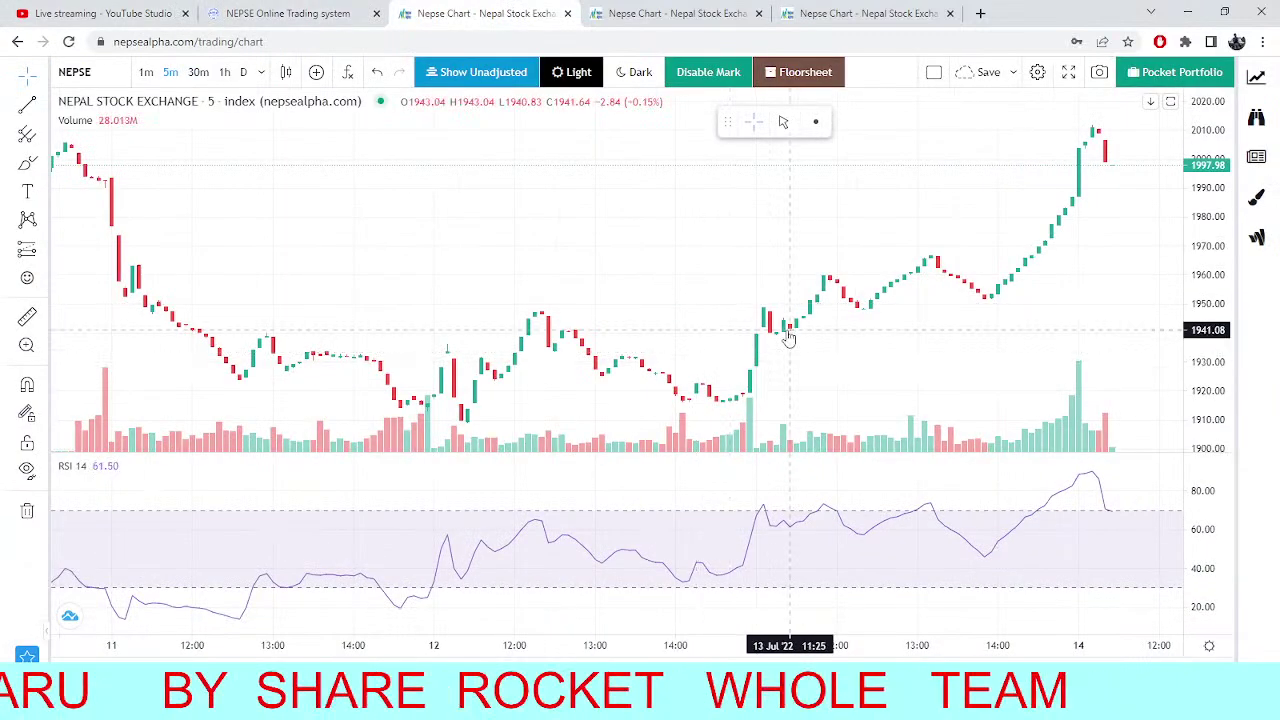
{"action": "scroll", "coordinate": [789, 337], "scroll_direction": "up", "scroll_amount": 2}
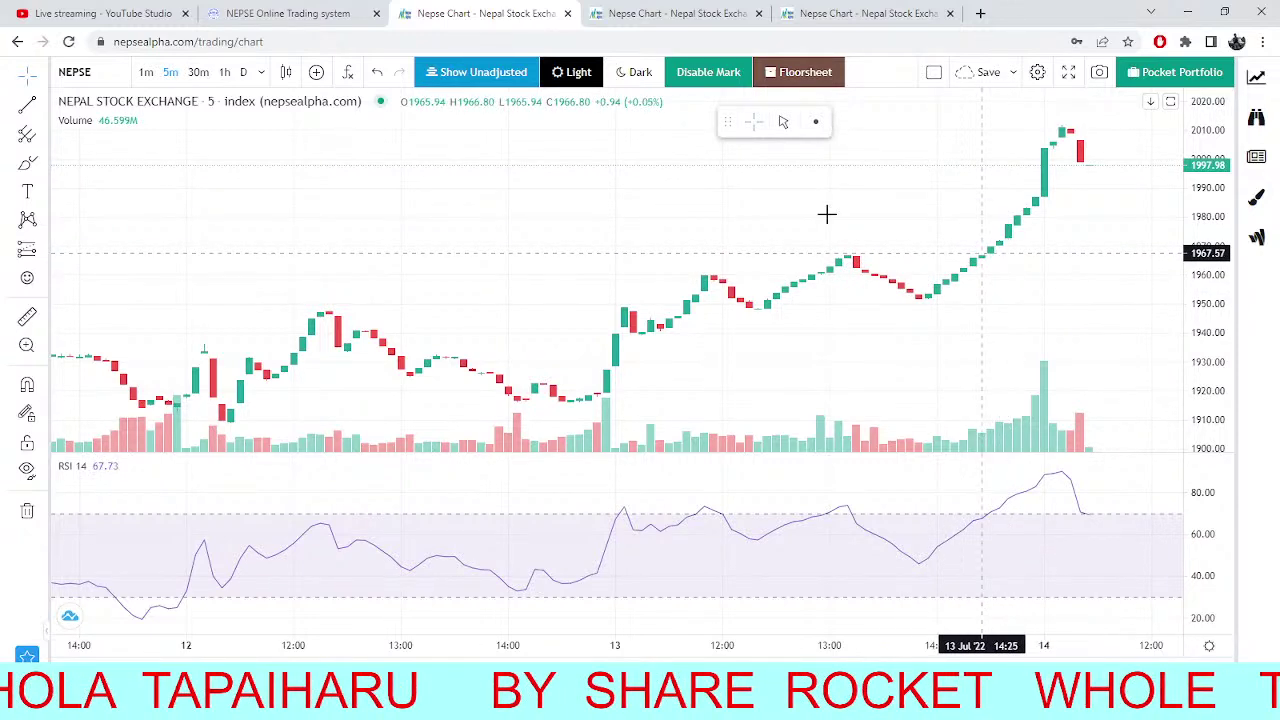
Recheck the NEPSE index and NIFRA market depth, then examine the newest five-minute NEPSE candles and RSI up close.
{"action": "left_click", "coordinate": [323, 10]}
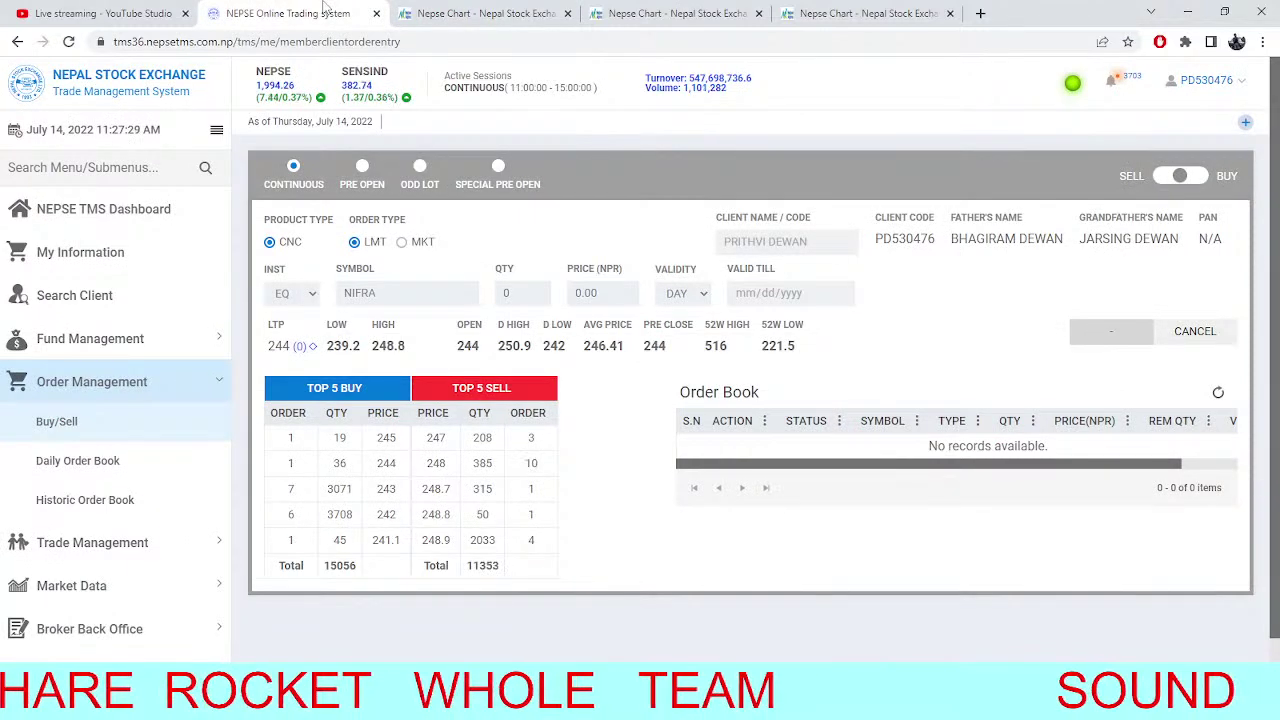
{"action": "left_click", "coordinate": [466, 10]}
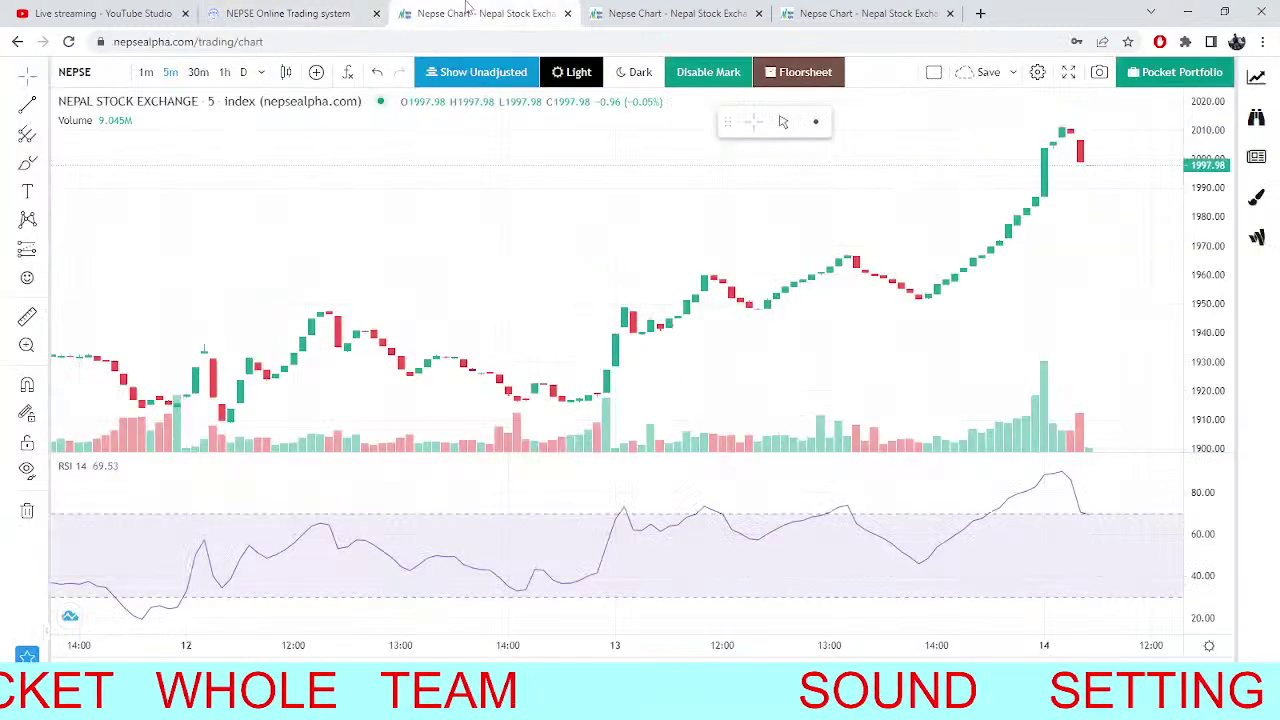
{"action": "left_click", "coordinate": [243, 12]}
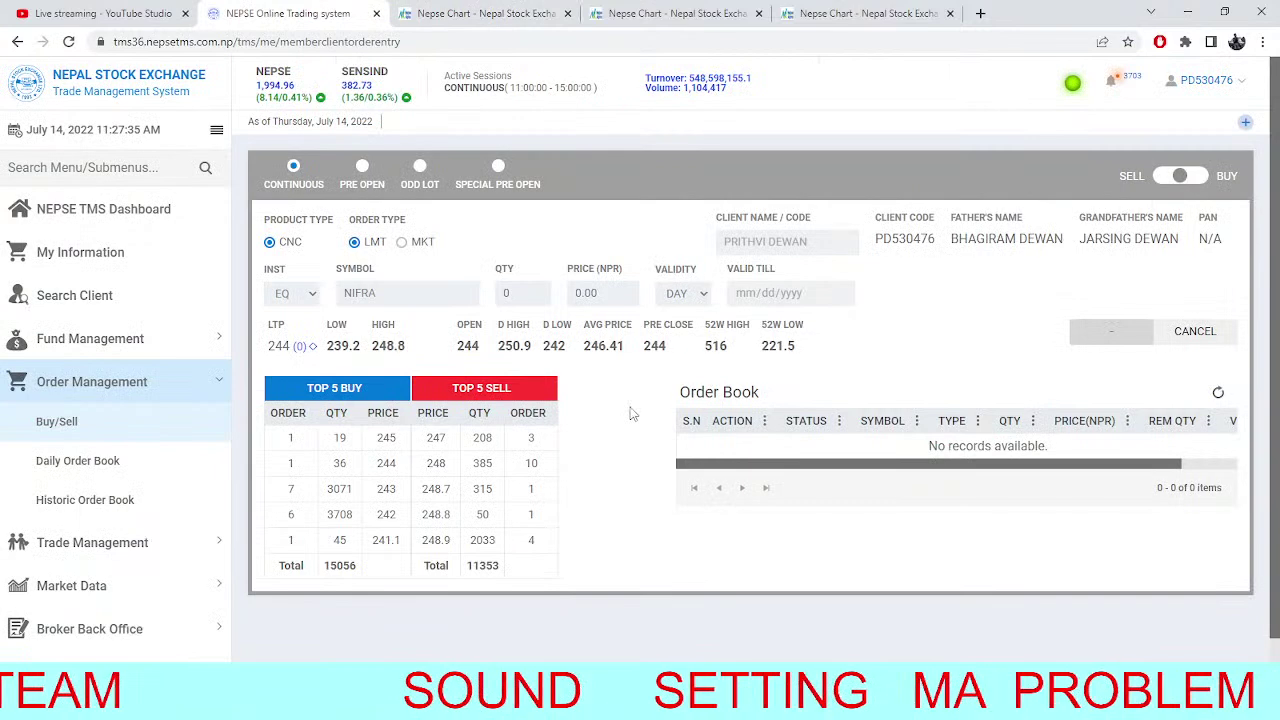
{"action": "left_click", "coordinate": [475, 13]}
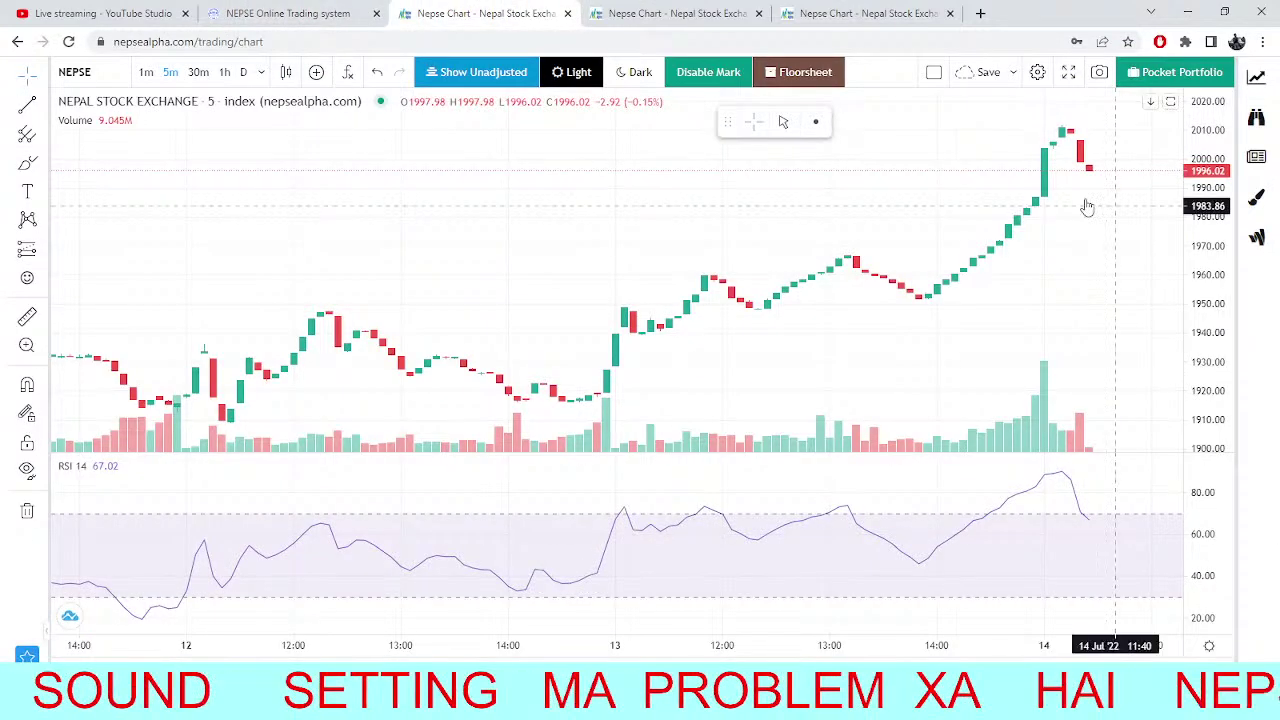
{"action": "scroll", "coordinate": [1087, 207], "scroll_direction": "up", "scroll_amount": 3}
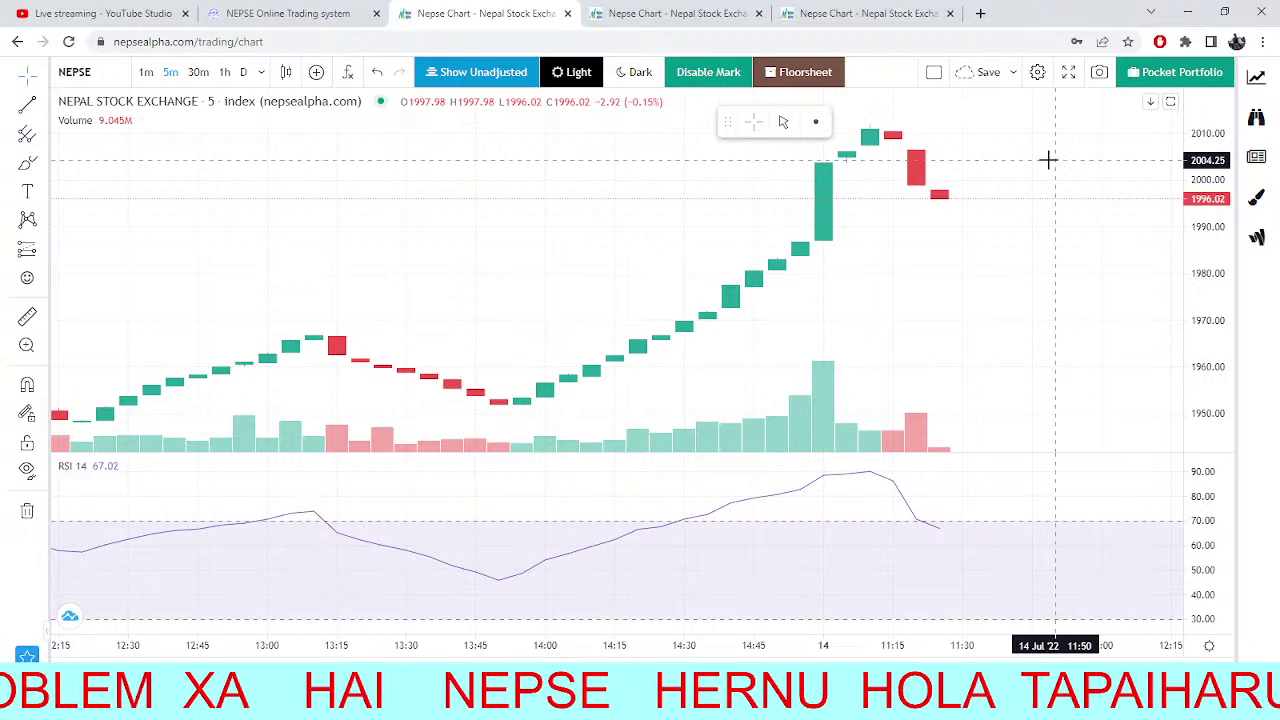
Monitor the trading system's NEPSE and SENSIND values against the updating five-minute index chart.
{"action": "left_click", "coordinate": [252, 12]}
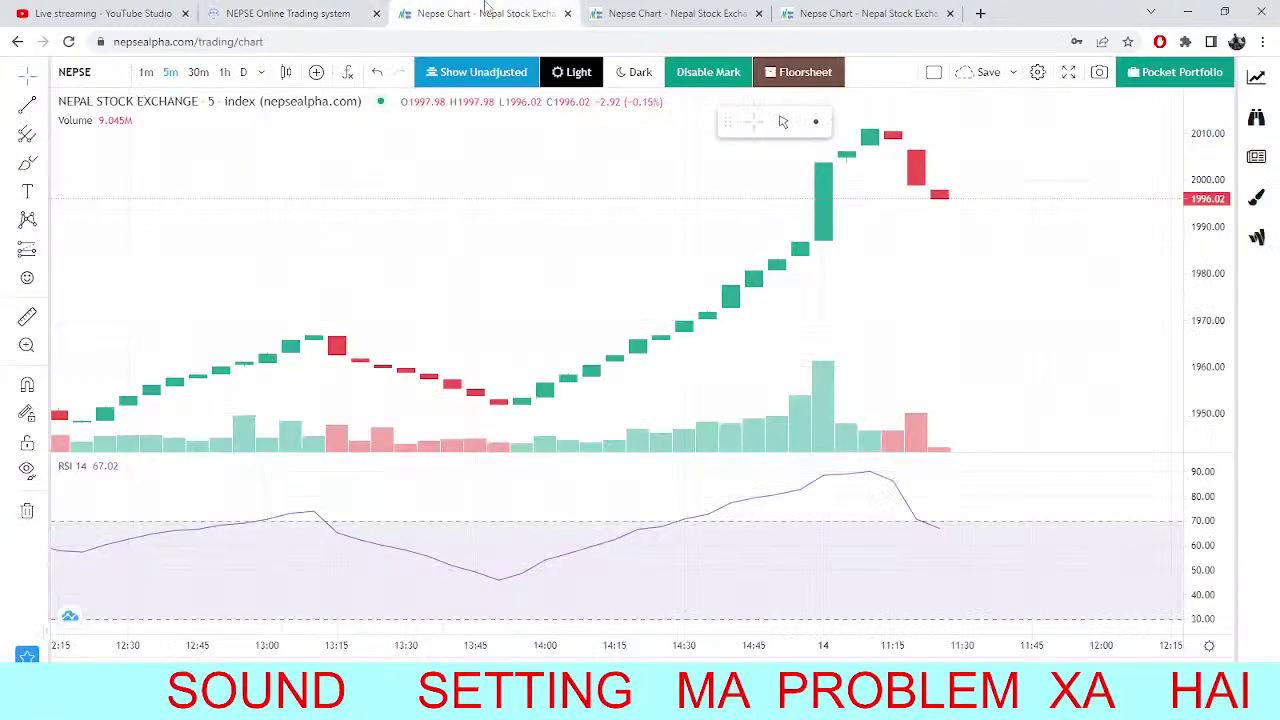
{"action": "left_click", "coordinate": [475, 13]}
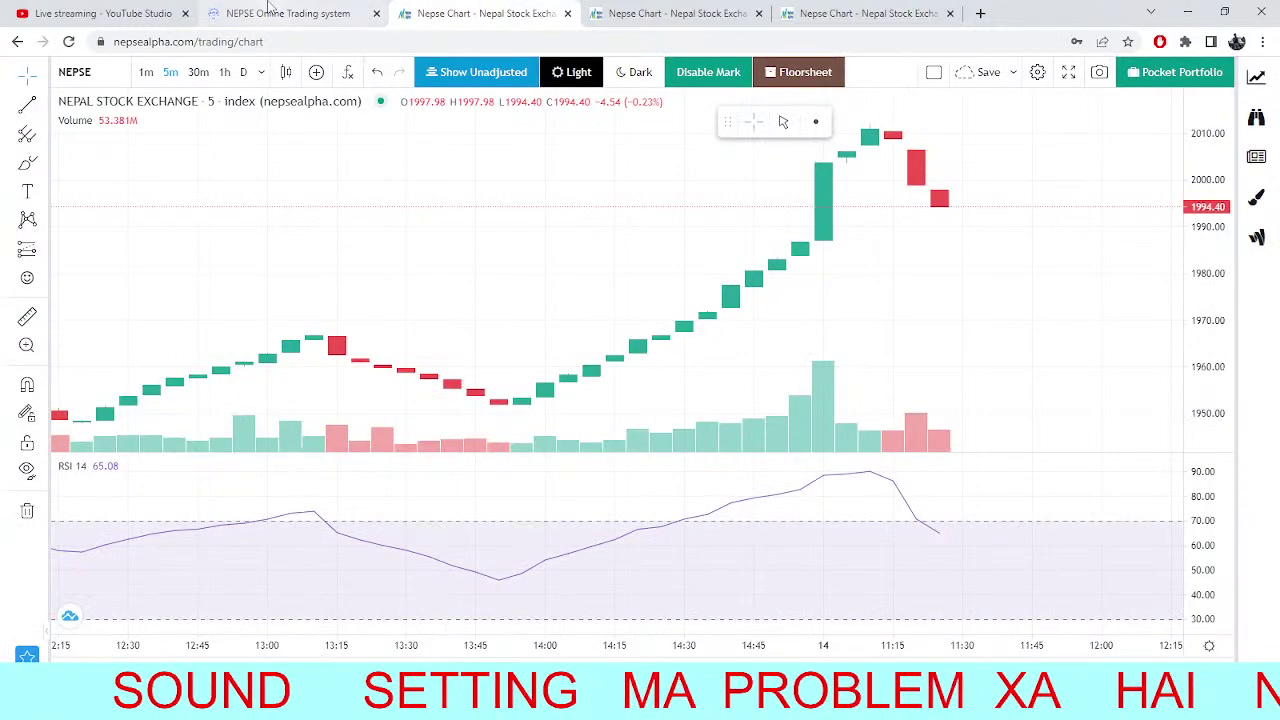
{"action": "left_click", "coordinate": [268, 8]}
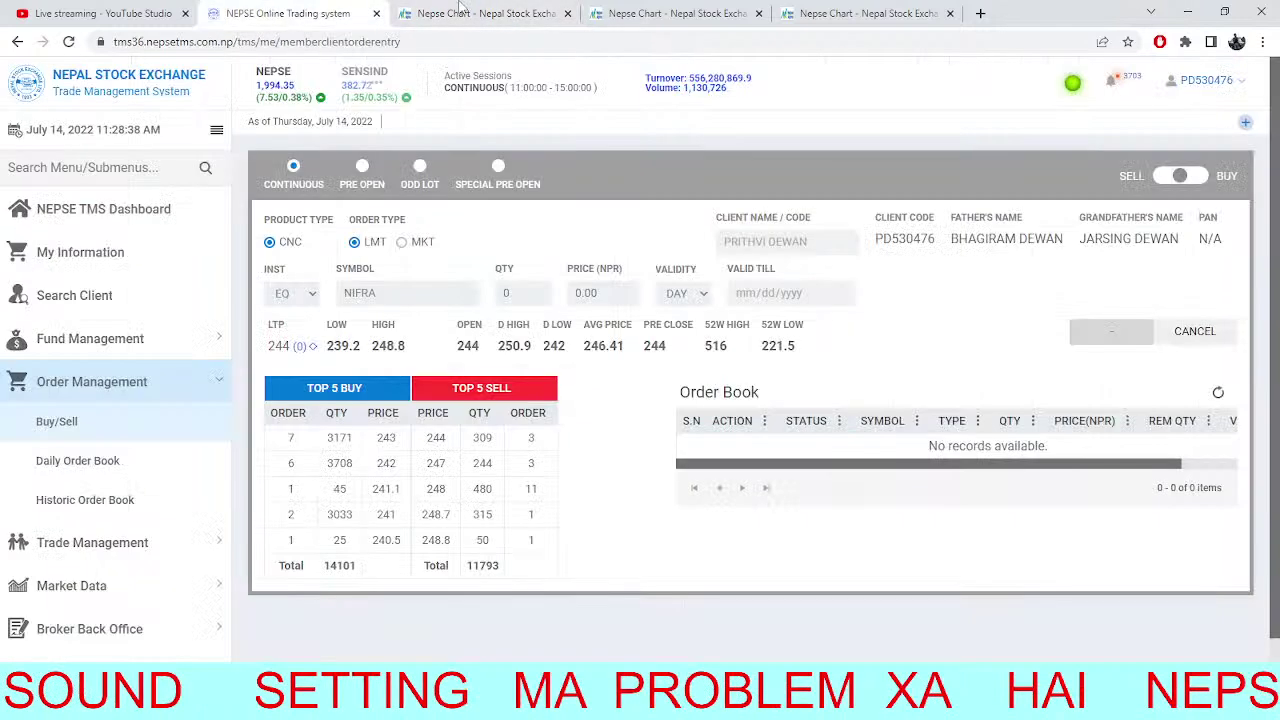
{"action": "left_click", "coordinate": [460, 8]}
{"action": "left_click", "coordinate": [294, 10]}
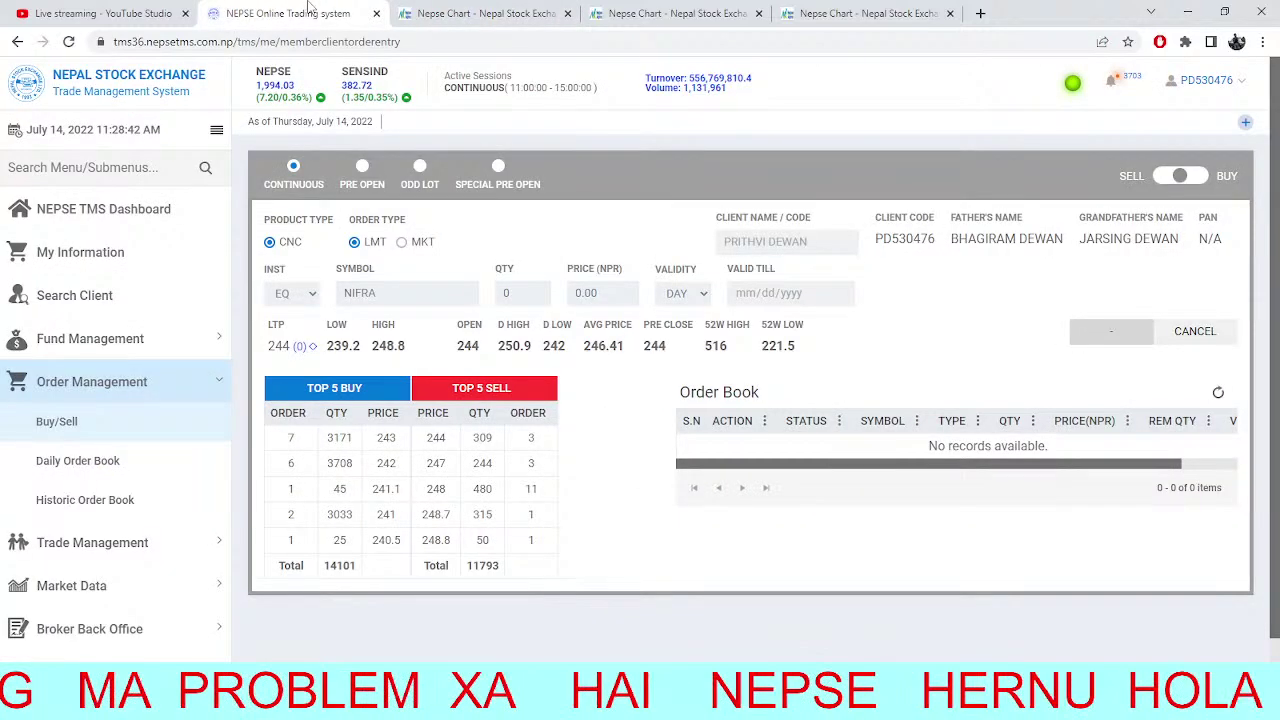
Examine the five-minute NEPSE price trend and RSI across the 13 and 14 July sessions.
{"action": "left_click", "coordinate": [478, 13]}
{"action": "scroll", "coordinate": [812, 309], "scroll_direction": "up", "scroll_amount": 2}
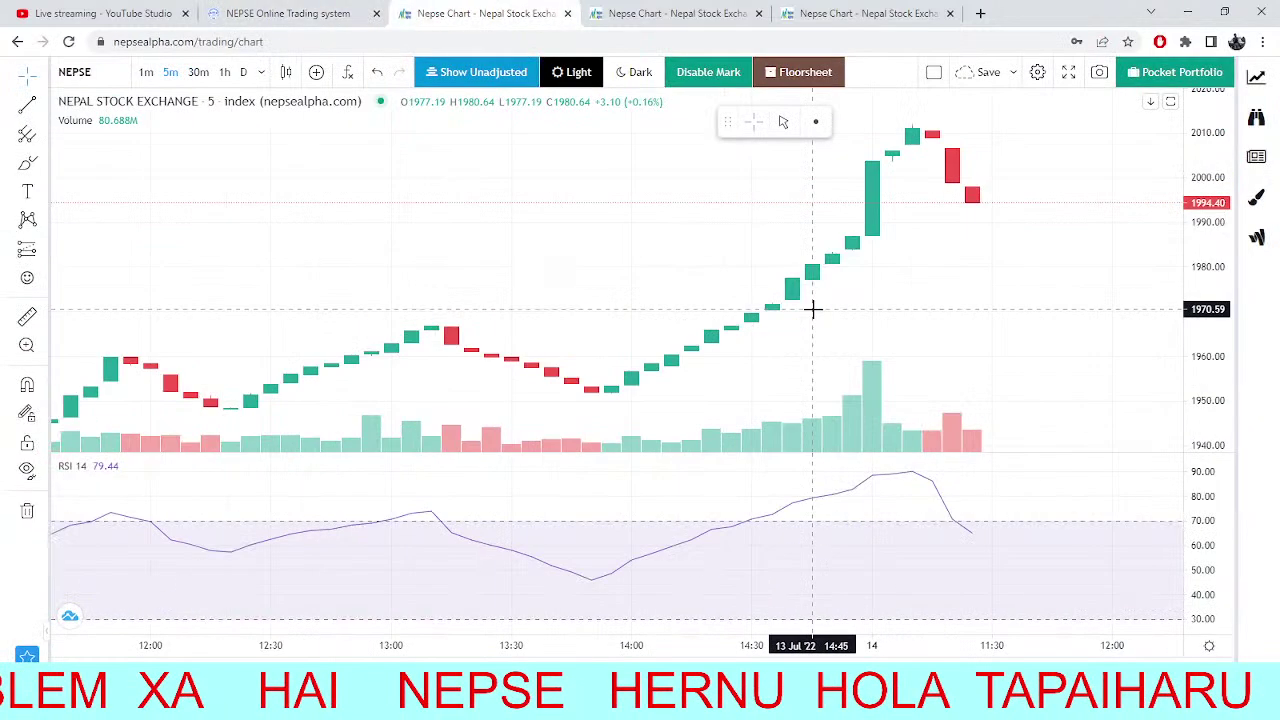
{"action": "scroll", "coordinate": [812, 309], "scroll_direction": "up", "scroll_amount": 1}
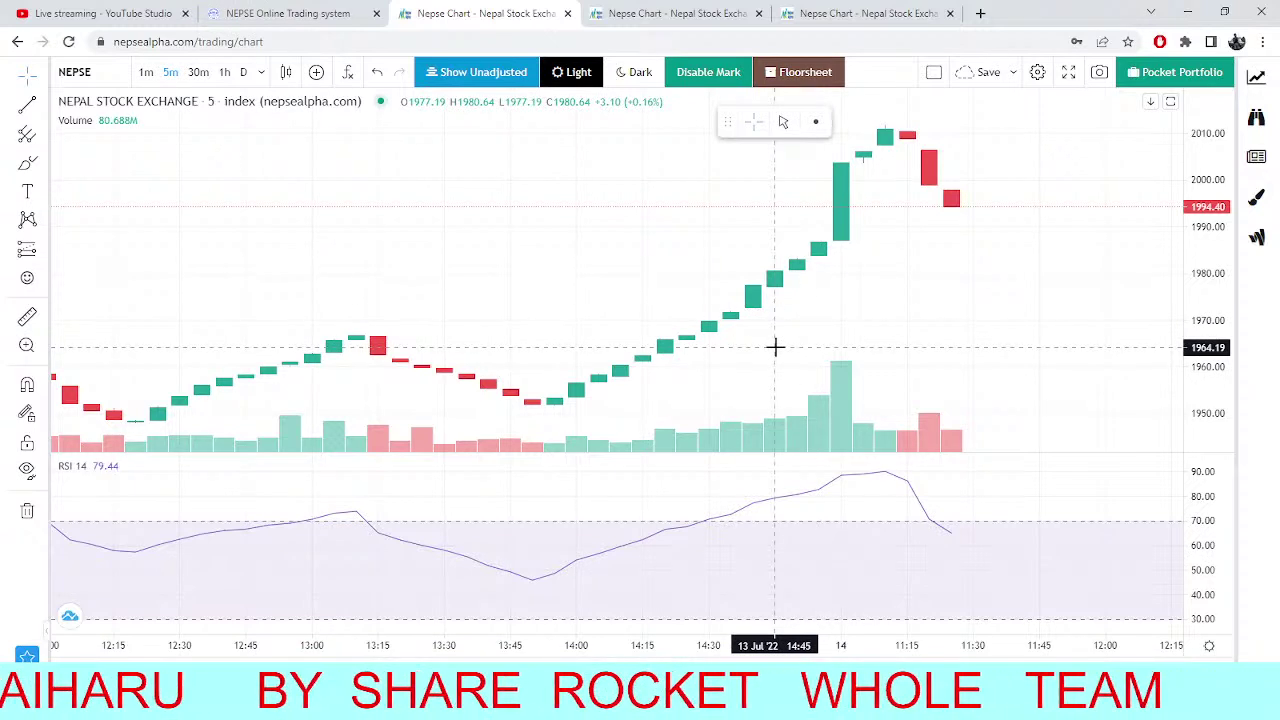
{"action": "scroll", "coordinate": [777, 347], "scroll_direction": "down", "scroll_amount": 1}
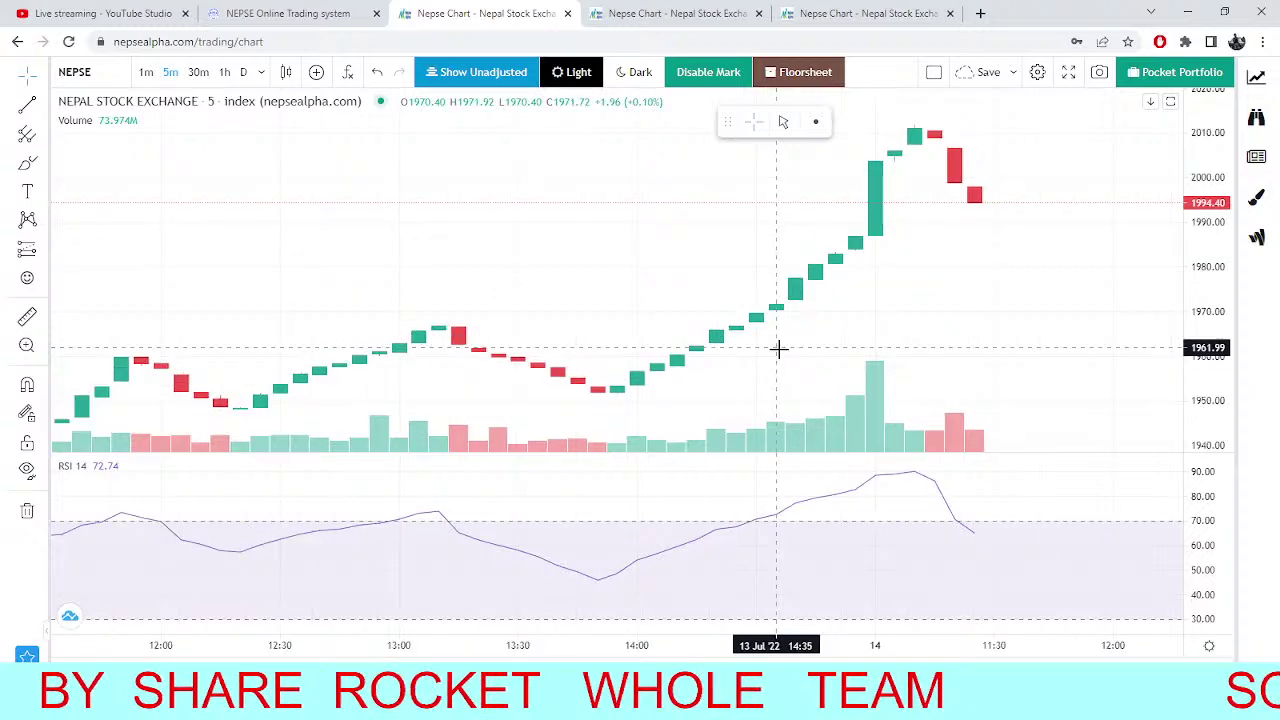
{"action": "scroll", "coordinate": [779, 348], "scroll_direction": "down", "scroll_amount": 1}
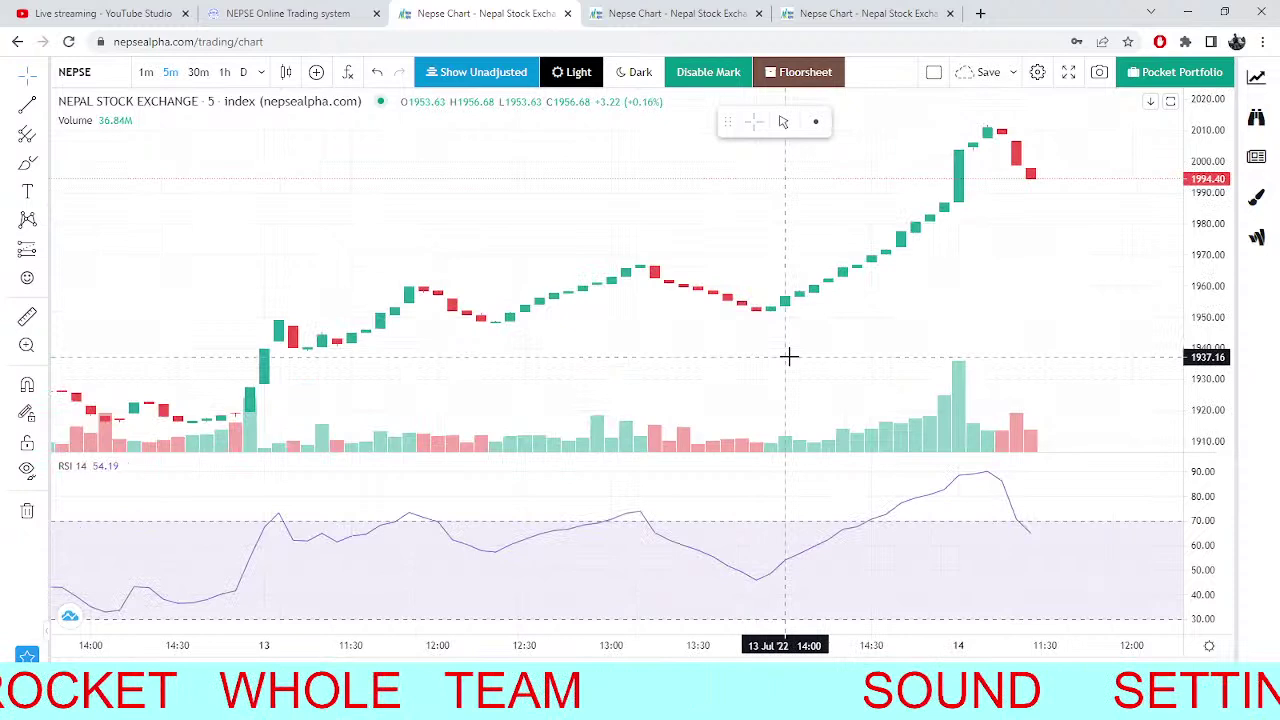
Review NIFRA's updated top five buy and sell orders alongside the five-minute NEPSE chart.
{"action": "left_click", "coordinate": [315, 10]}
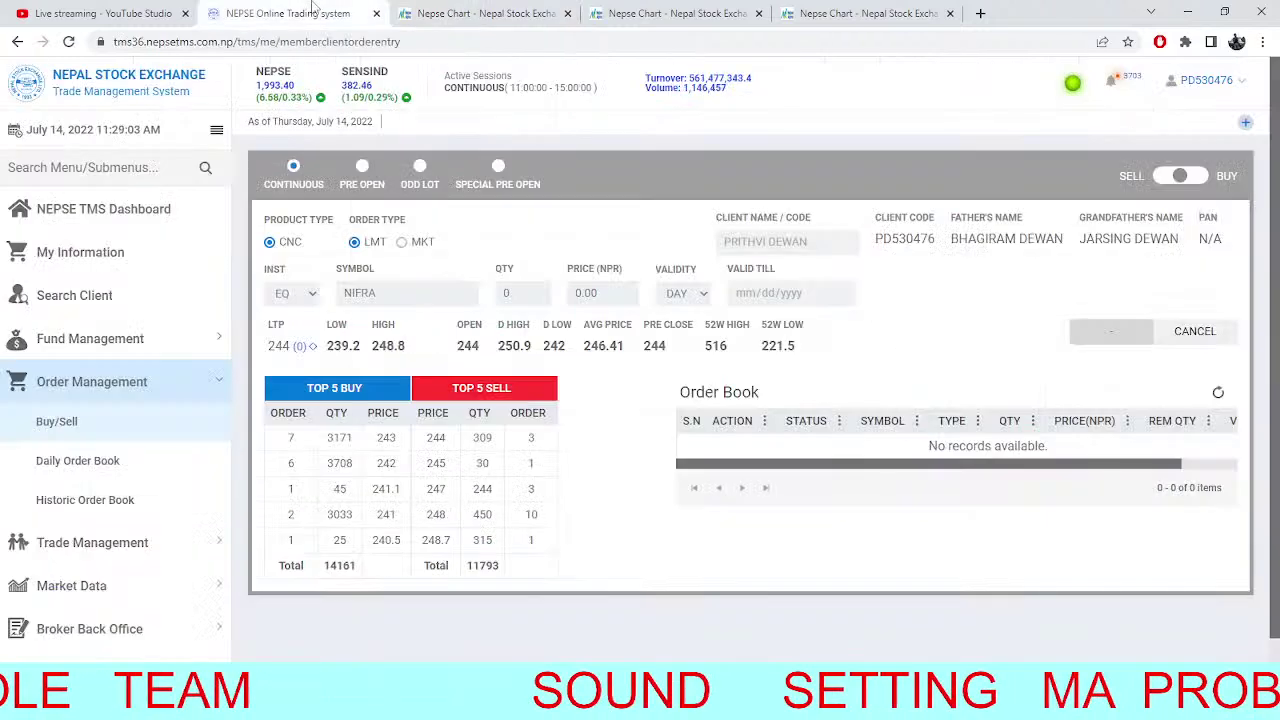
{"action": "left_click", "coordinate": [407, 12]}
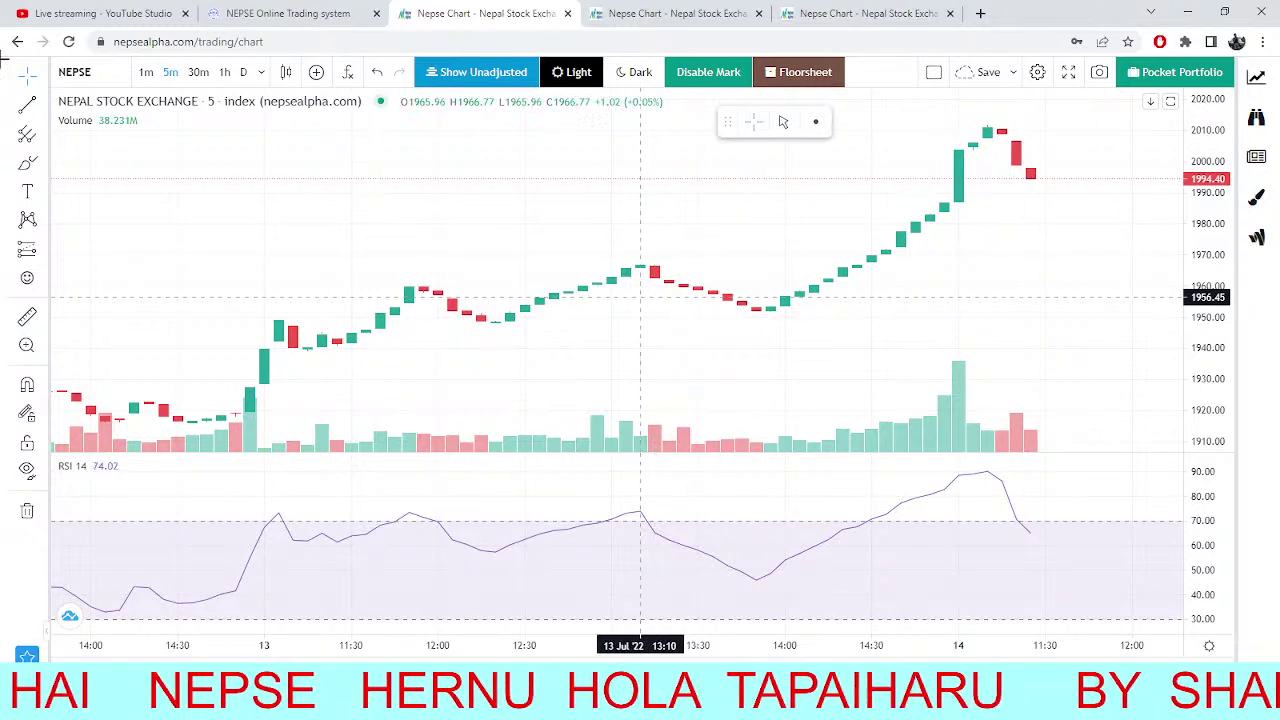
{"action": "left_click", "coordinate": [340, 13]}
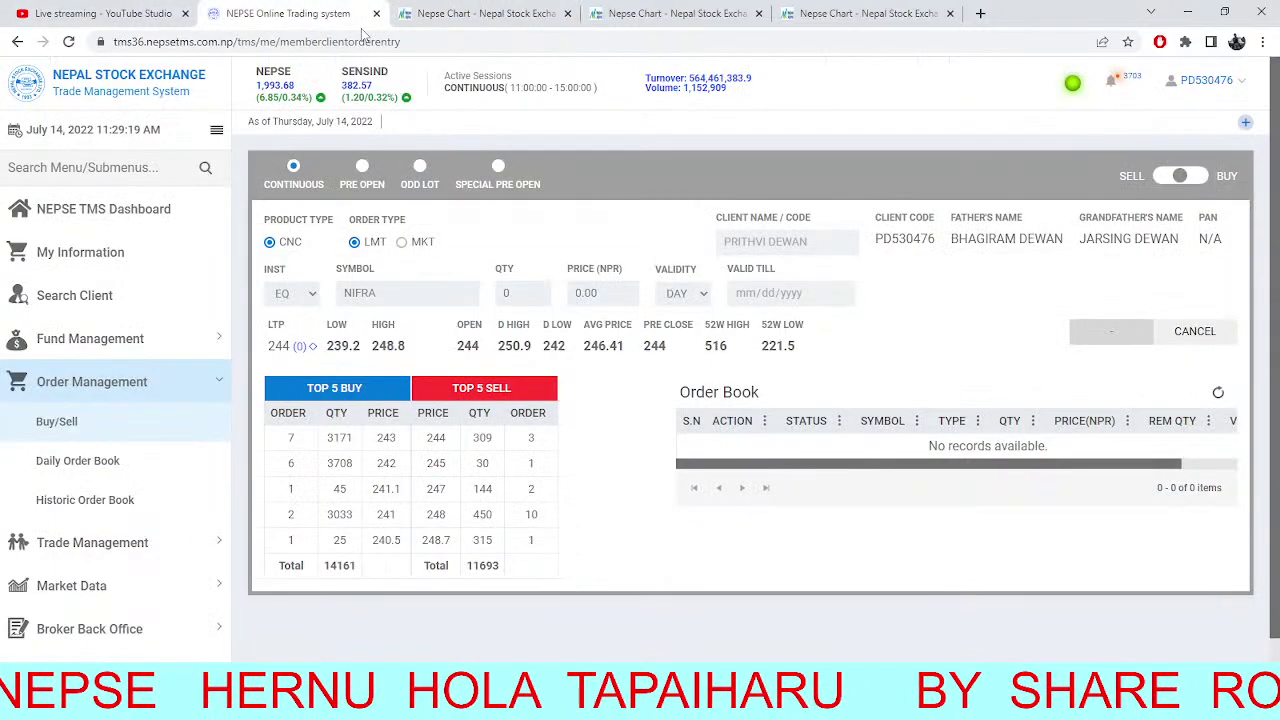
{"action": "left_click", "coordinate": [485, 13]}
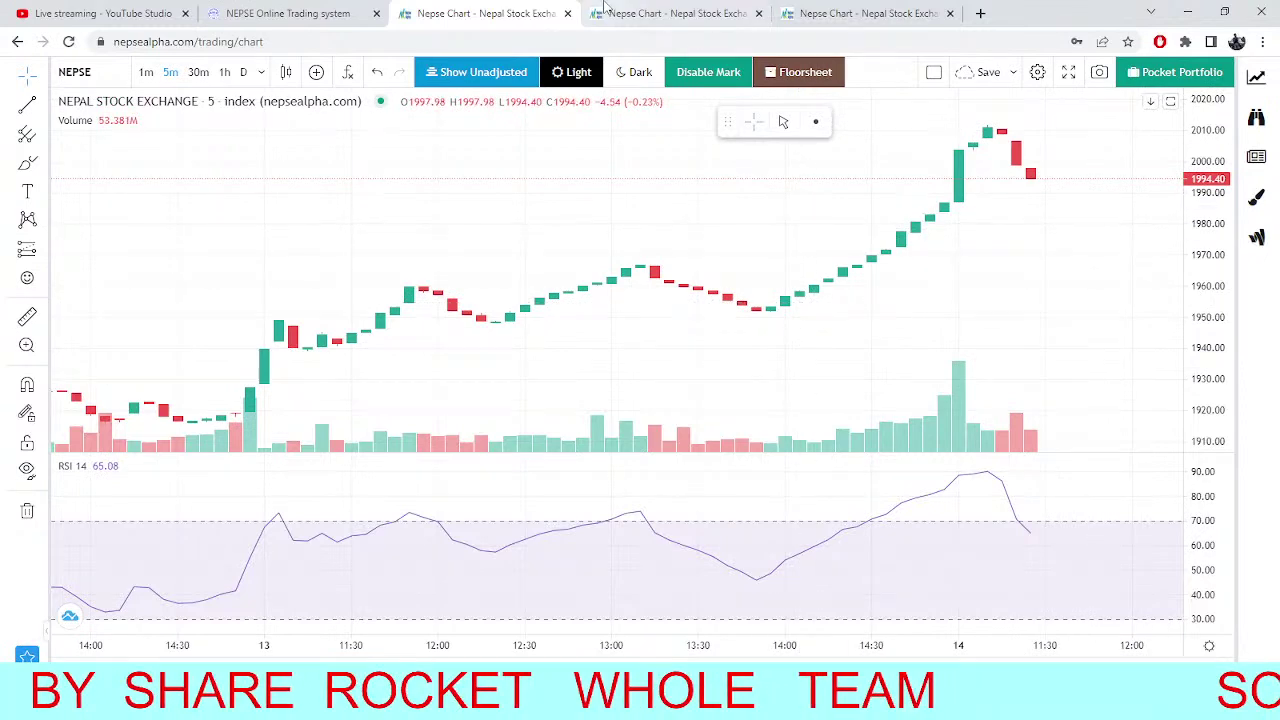
Check the daily NEPSE candles against their pivot levels, then inspect the latest five-minute candles and RSI.
{"action": "left_click", "coordinate": [860, 13]}
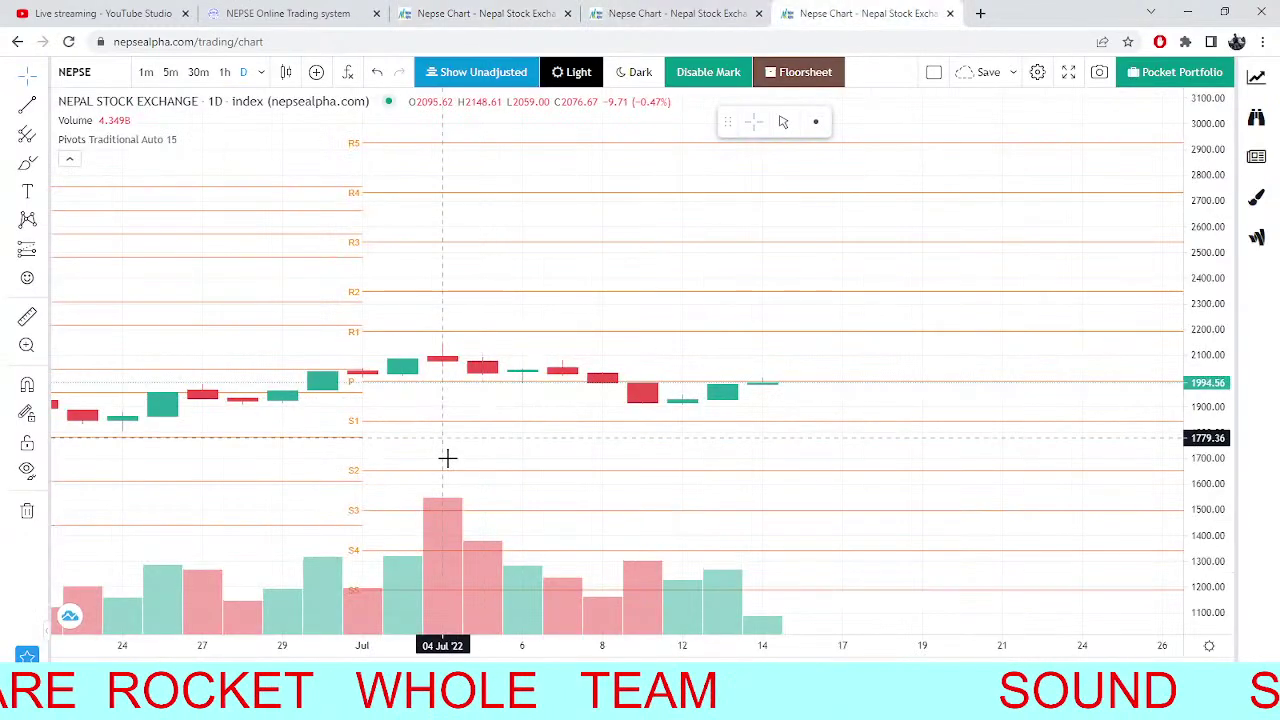
{"action": "left_click", "coordinate": [452, 10]}
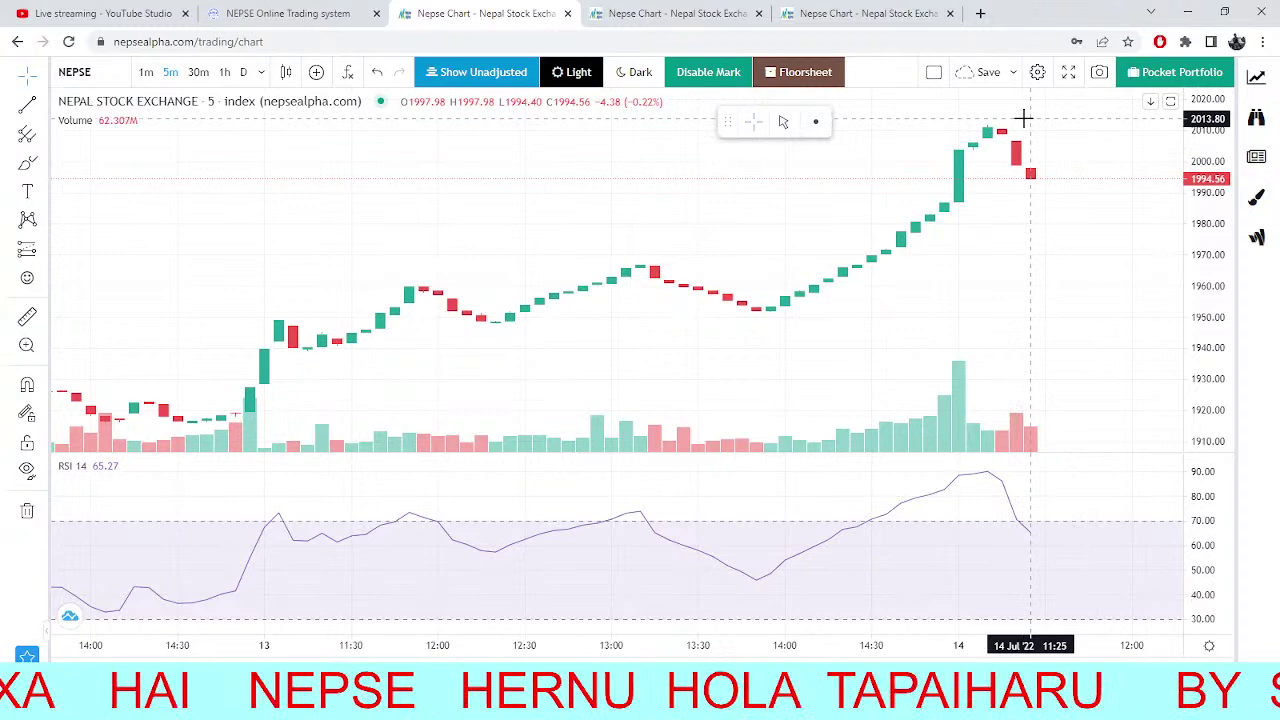
{"action": "scroll", "coordinate": [986, 331], "scroll_direction": "up", "scroll_amount": 2}
{"action": "scroll", "coordinate": [980, 330], "scroll_direction": "up", "scroll_amount": 2}
{"action": "scroll", "coordinate": [980, 330], "scroll_direction": "down", "scroll_amount": 2}
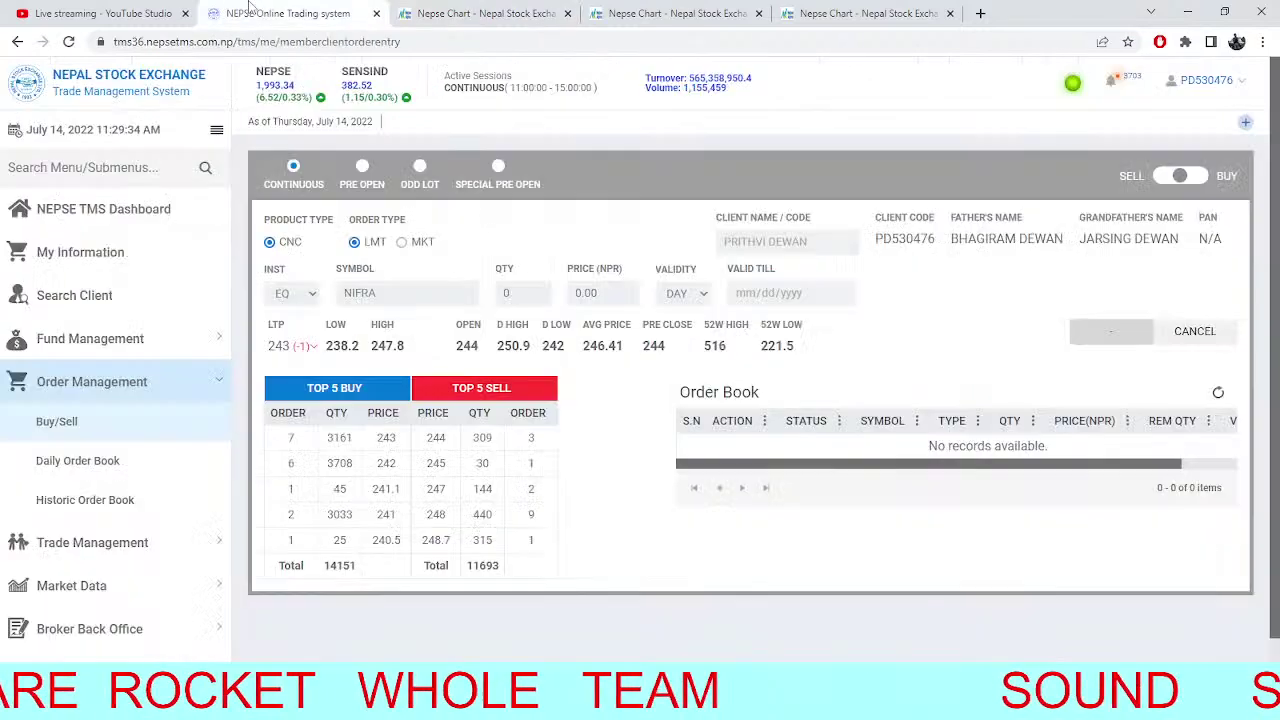
Open the trading system dashboard from the order entry form and compare its NEPSE value with the five-minute chart.
{"action": "left_click", "coordinate": [268, 14]}
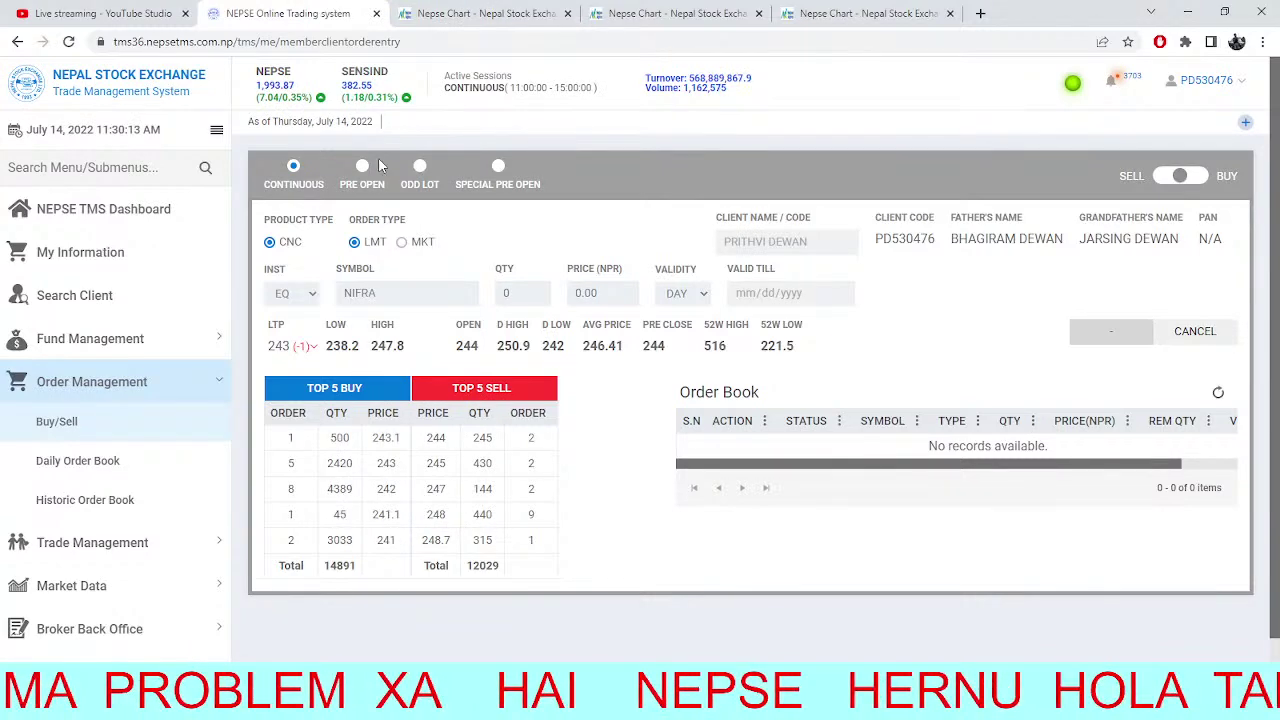
{"action": "left_click", "coordinate": [87, 213]}
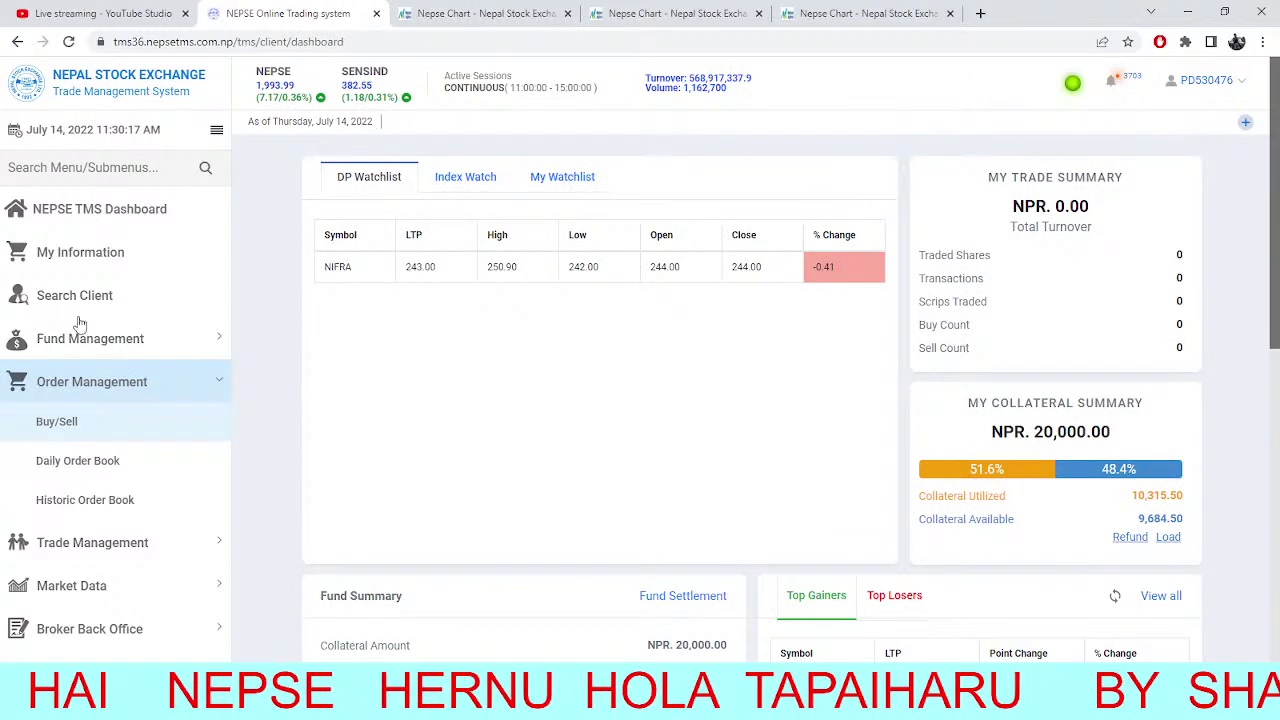
{"action": "left_click", "coordinate": [430, 9]}
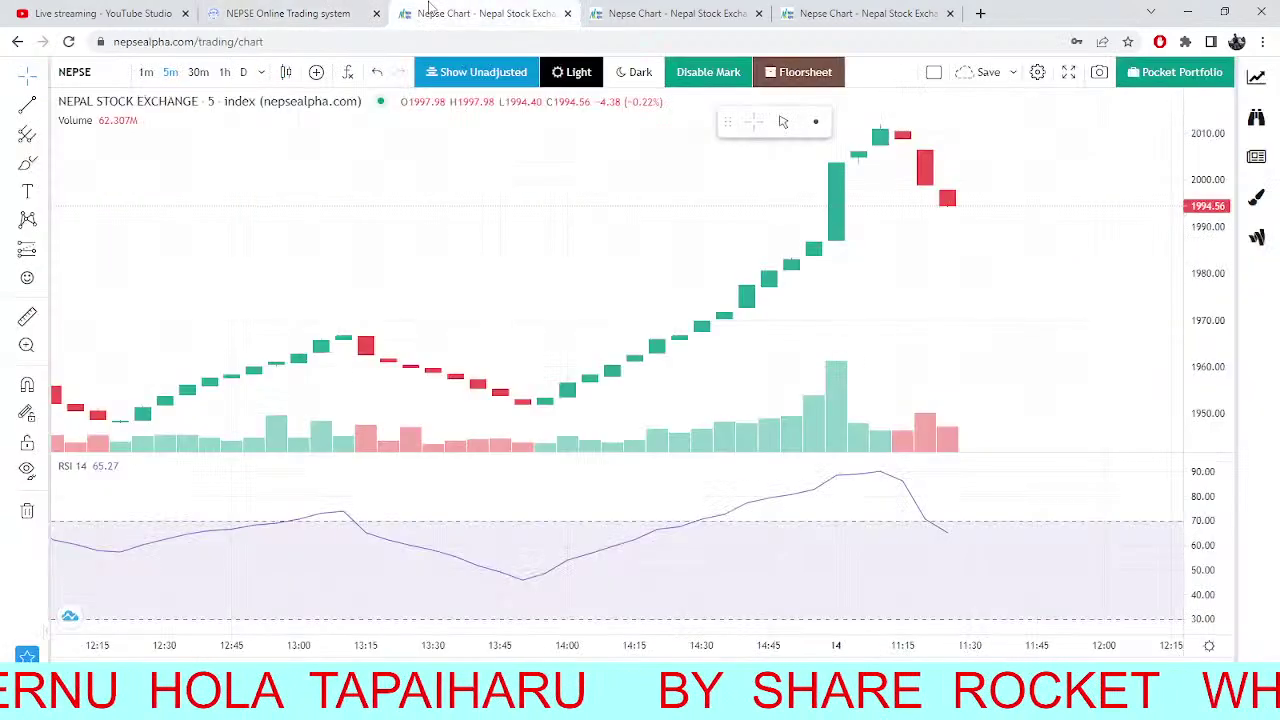
{"action": "left_click", "coordinate": [360, 13]}
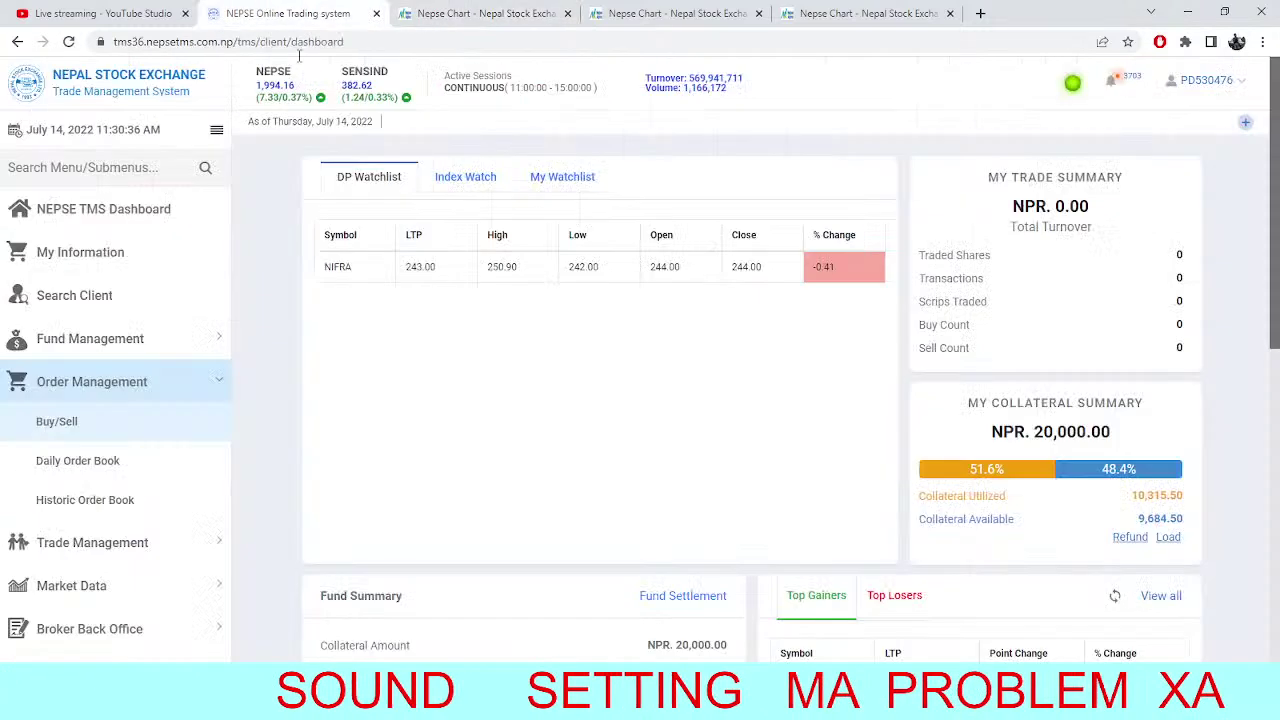
Switch the NEPSE pivot-level chart to the five-minute interval and compare its latest candles with the dashboard's index value.
{"action": "left_click", "coordinate": [898, 13]}
{"action": "left_click", "coordinate": [288, 13]}
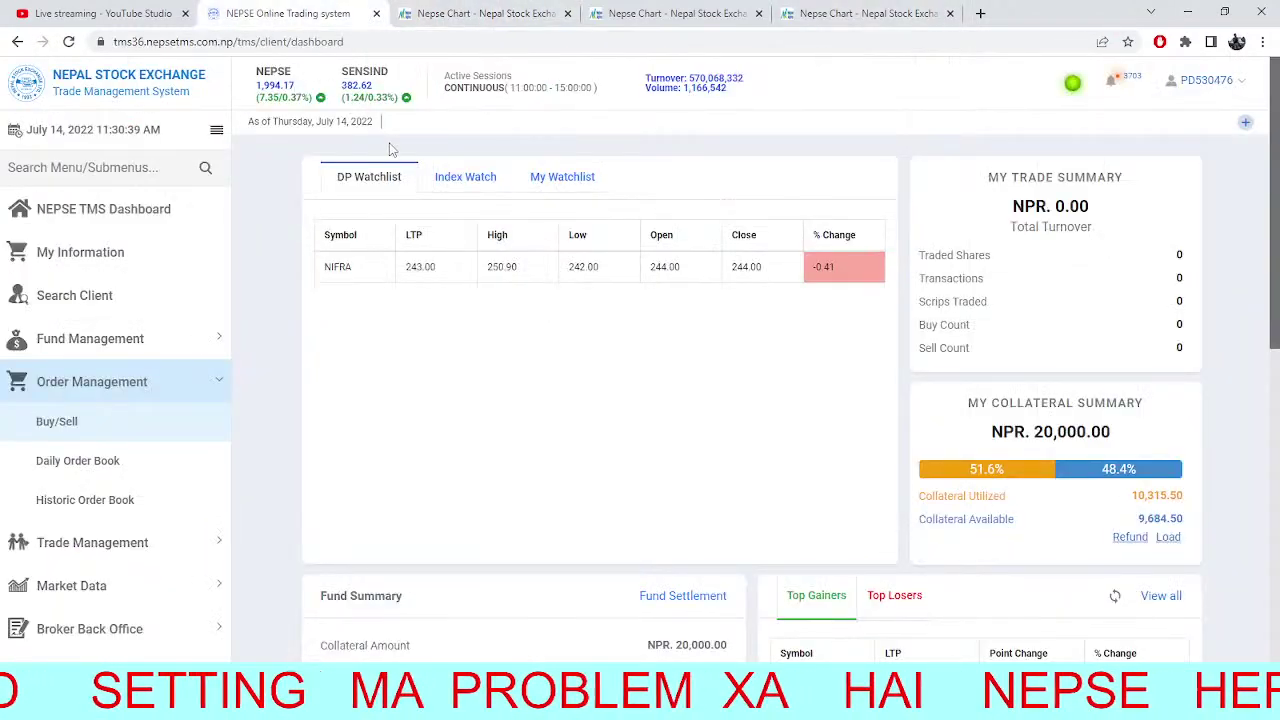
{"action": "left_click", "coordinate": [836, 10]}
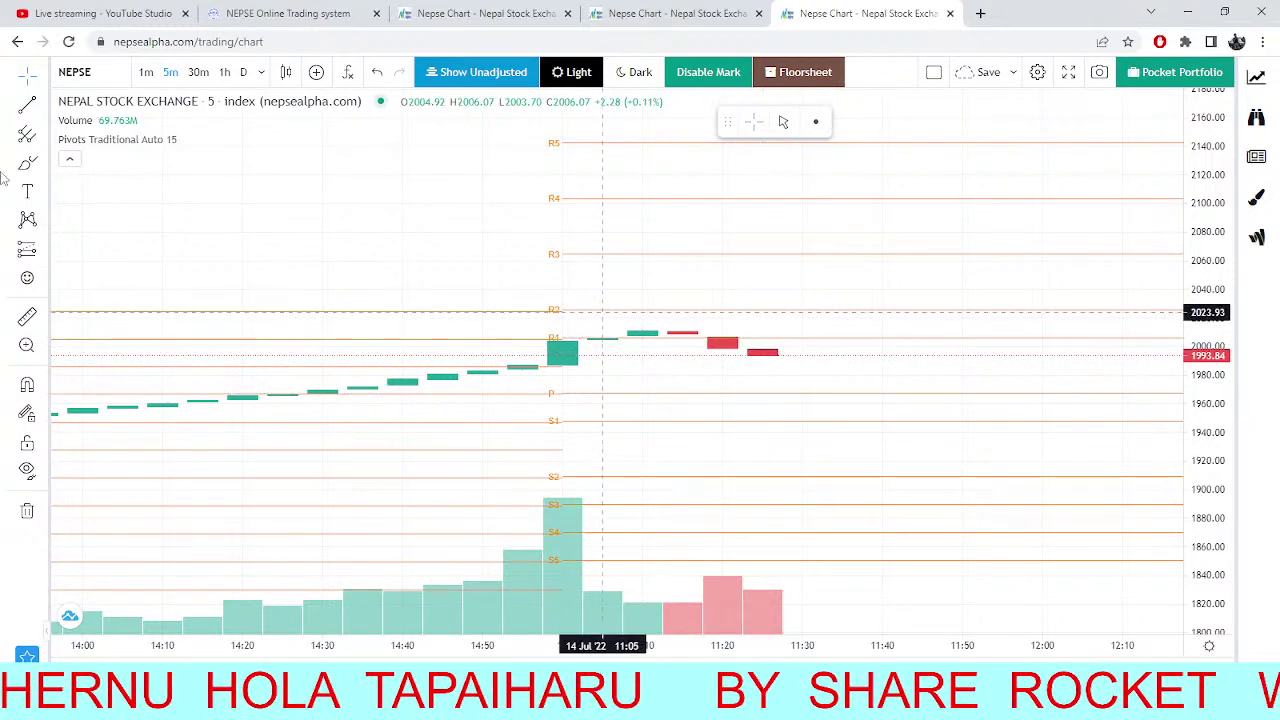
{"action": "left_click", "coordinate": [242, 10]}
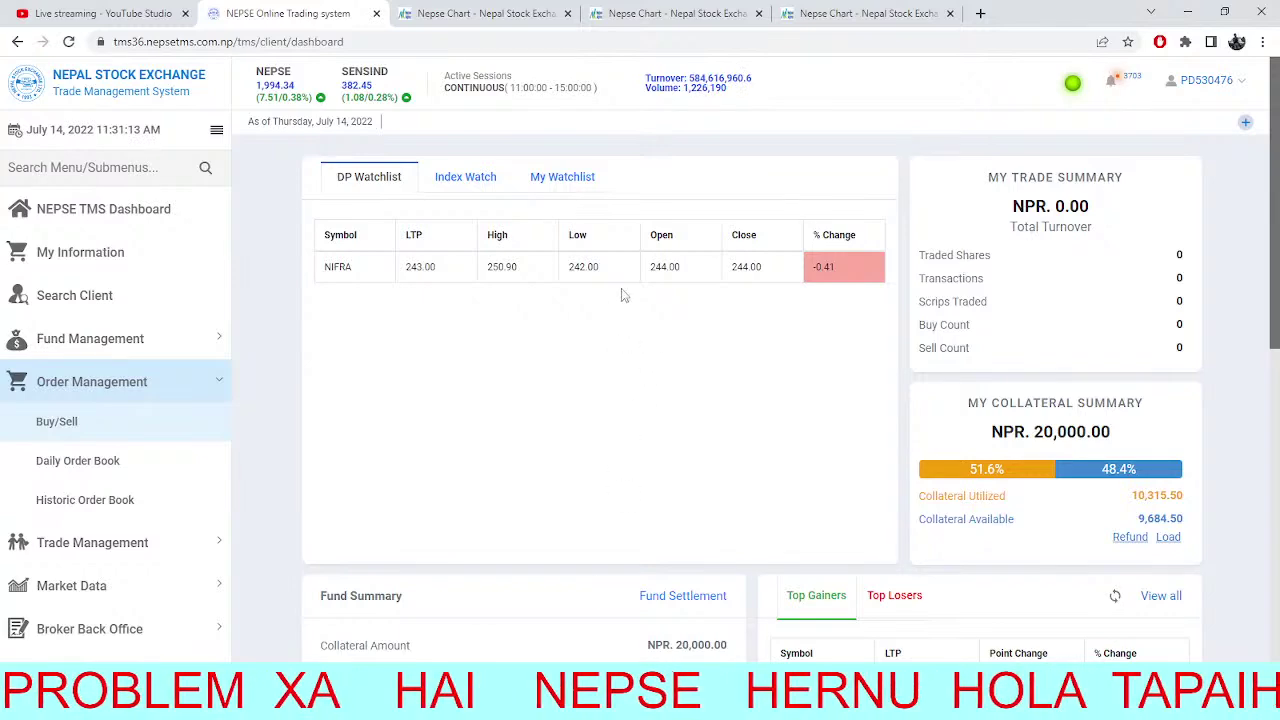
Review the five-minute RSI chart and the plain daily NEPSE chart, then recheck the index values on the trading dashboard.
{"action": "left_click", "coordinate": [447, 10]}
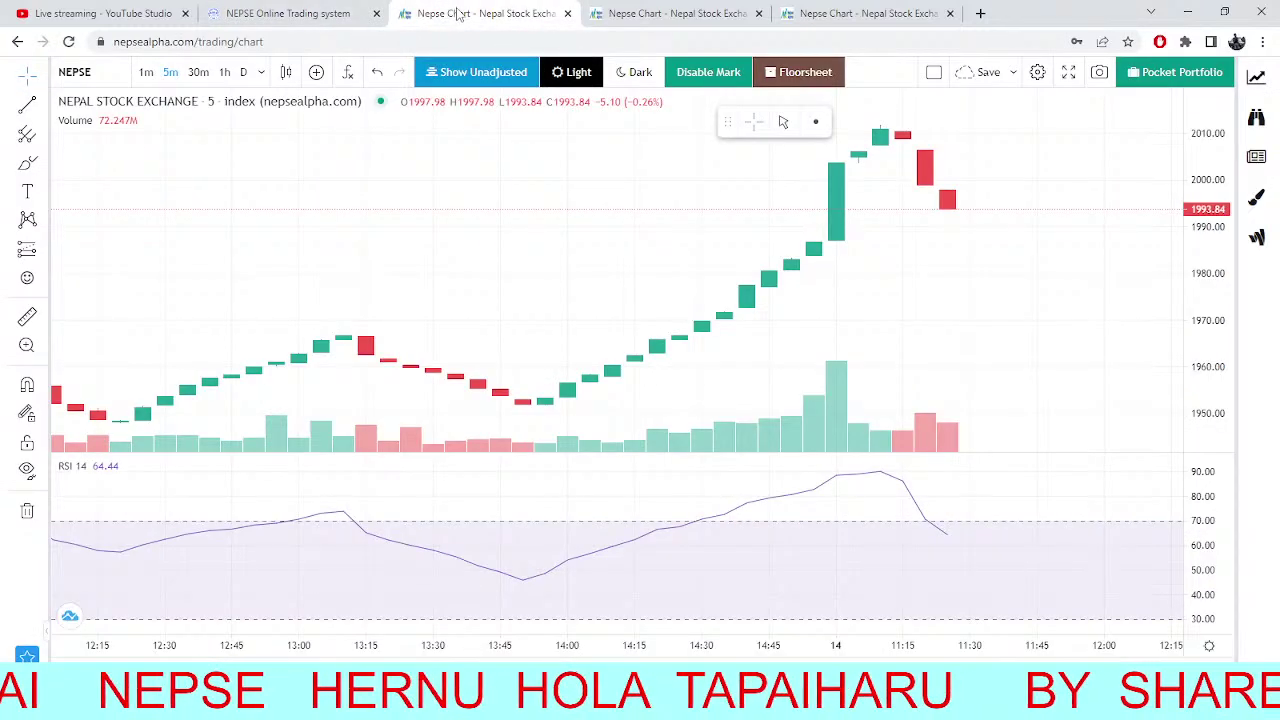
{"action": "left_click", "coordinate": [677, 11]}
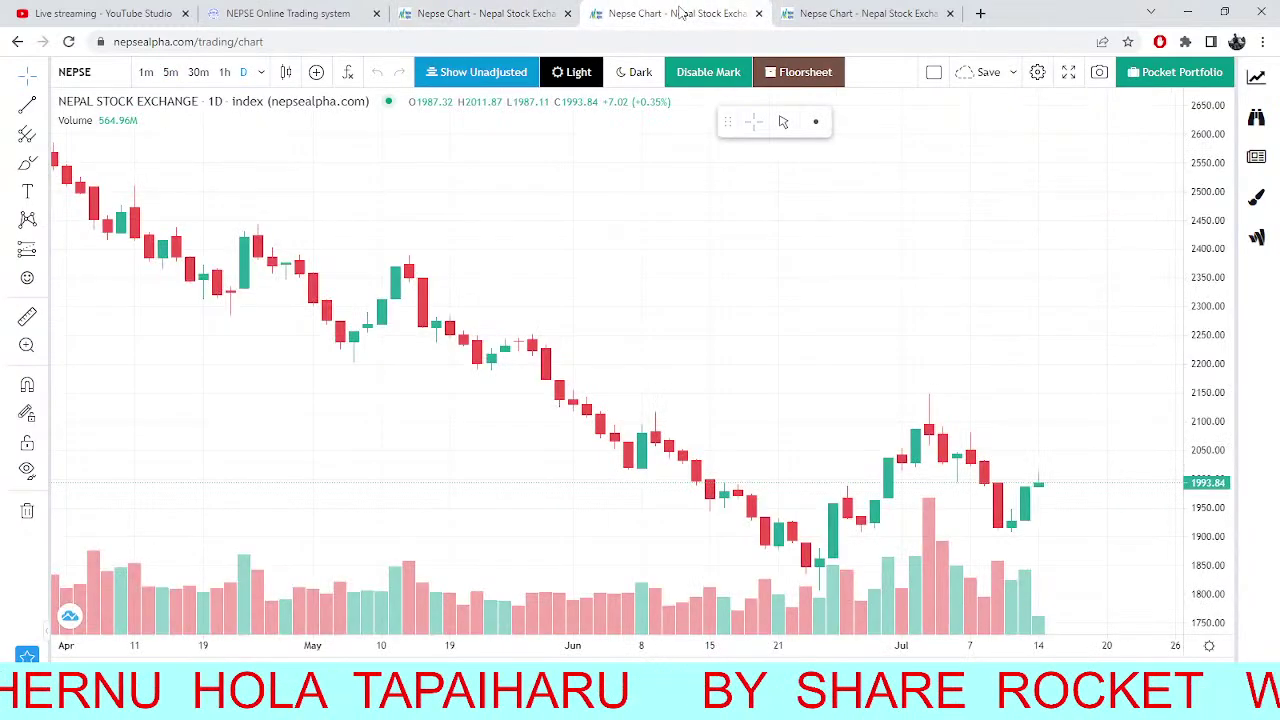
{"action": "left_click", "coordinate": [470, 12]}
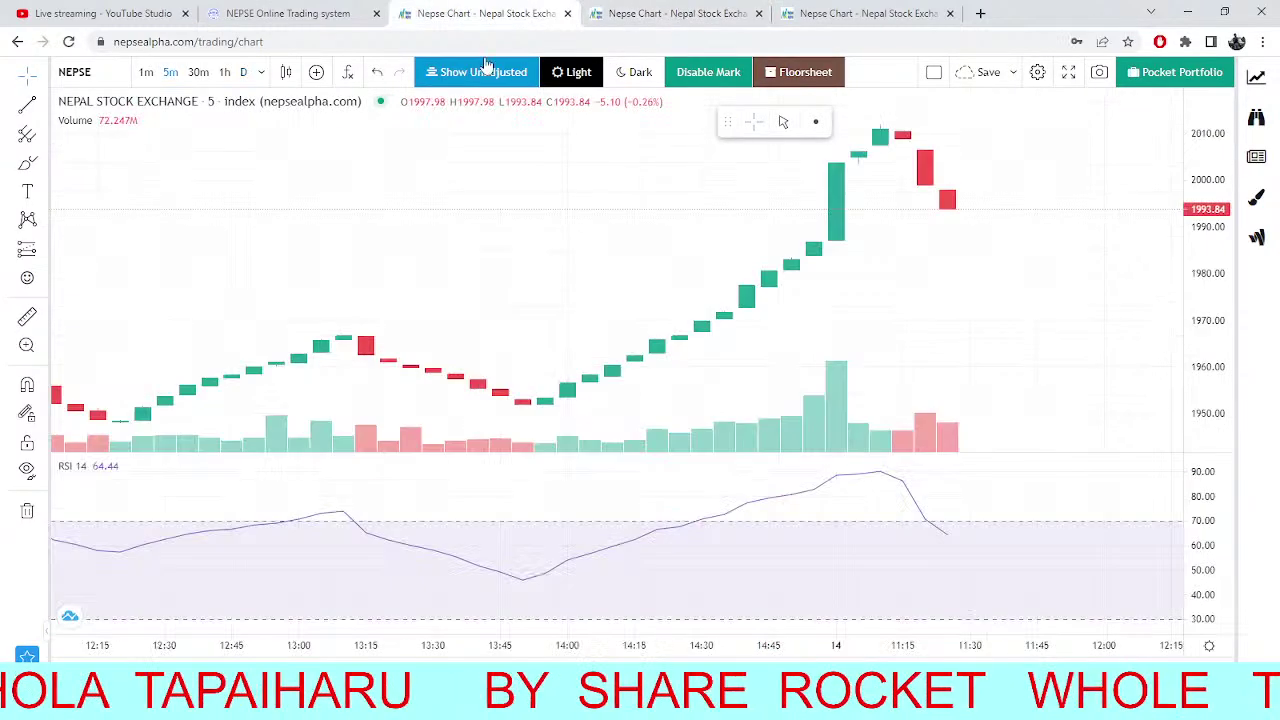
{"action": "left_click", "coordinate": [352, 8]}
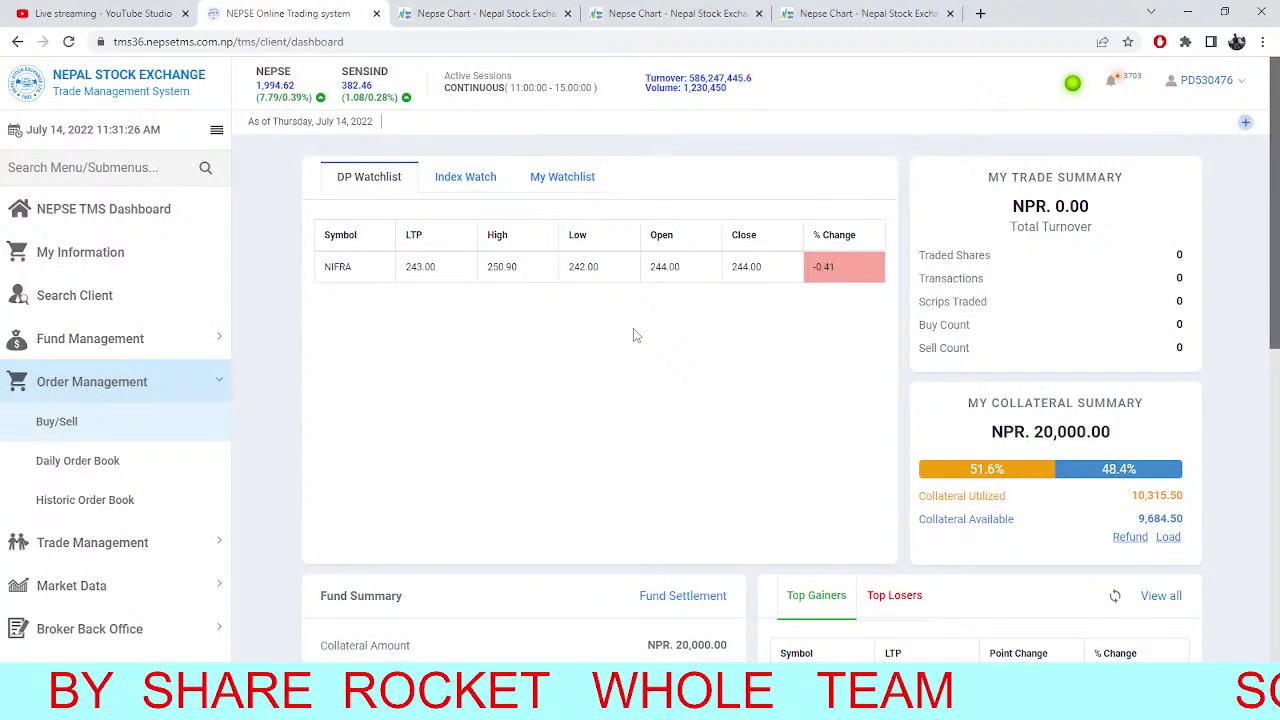
Review the daily, five-minute and pivot-level NEPSE charts alongside the index values on the trading dashboard.
{"action": "left_click", "coordinate": [545, 10]}
{"action": "left_click", "coordinate": [622, 11]}
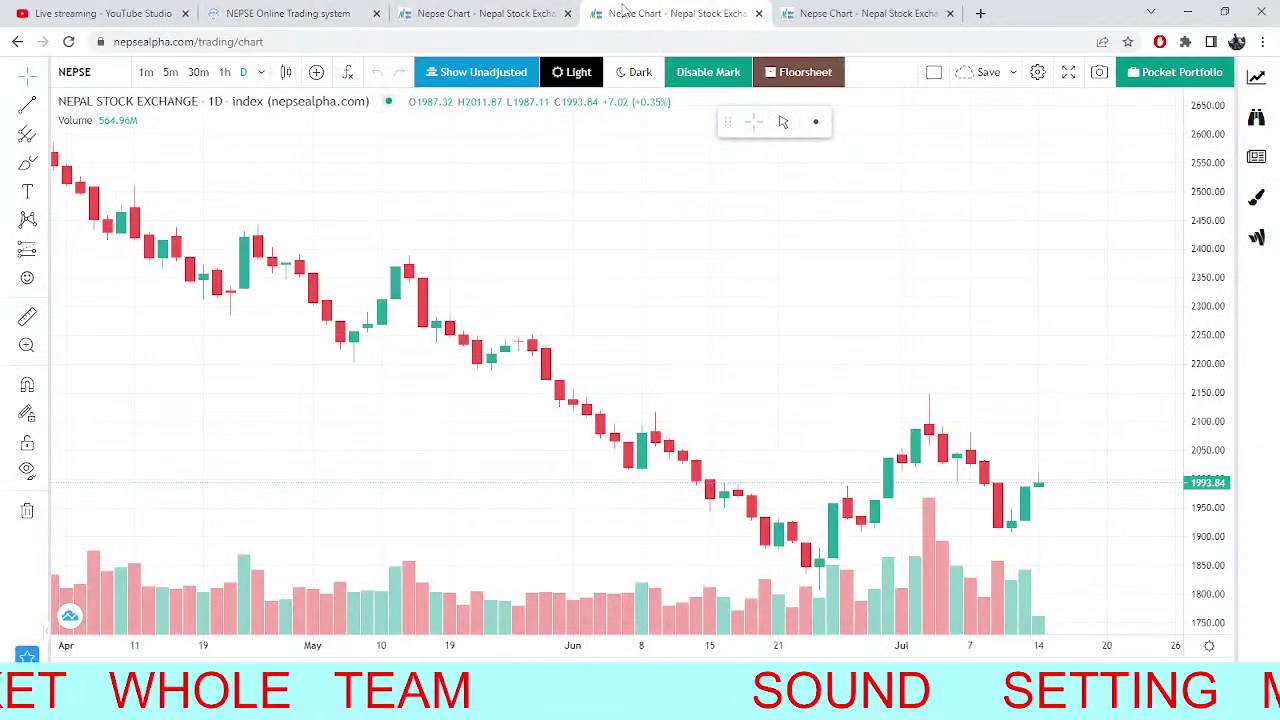
{"action": "left_click", "coordinate": [545, 12]}
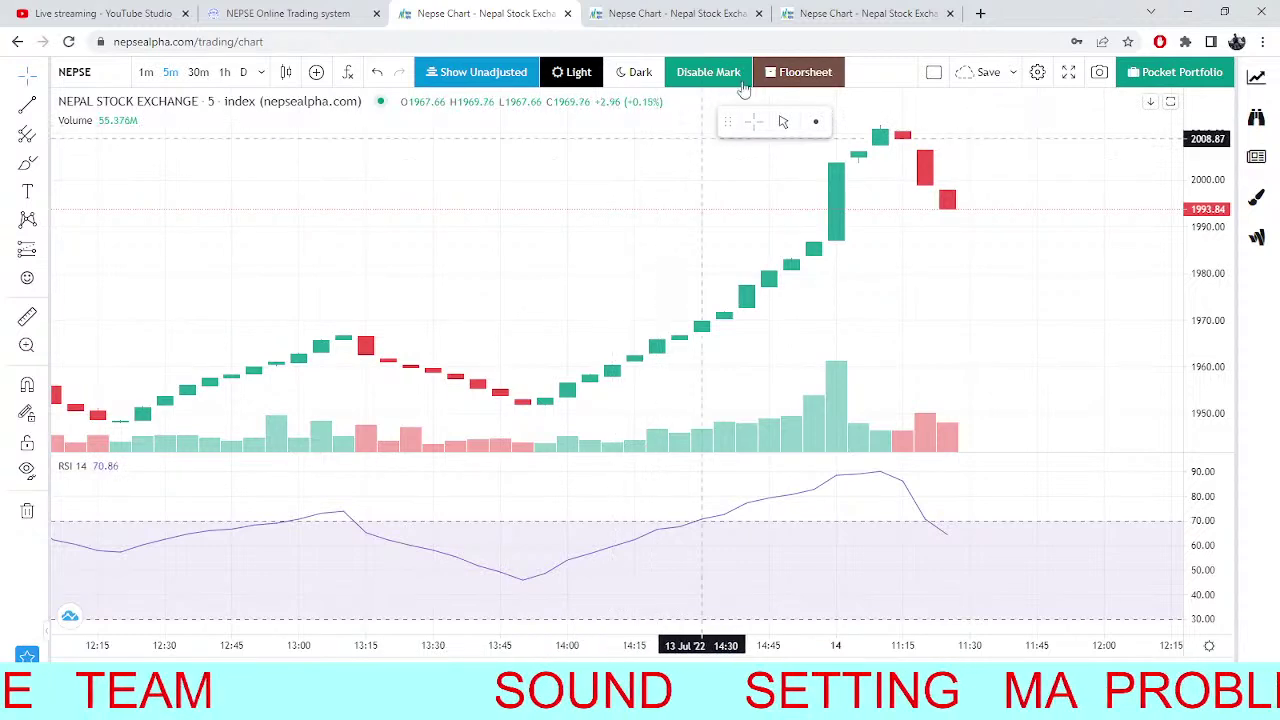
{"action": "left_click", "coordinate": [295, 12]}
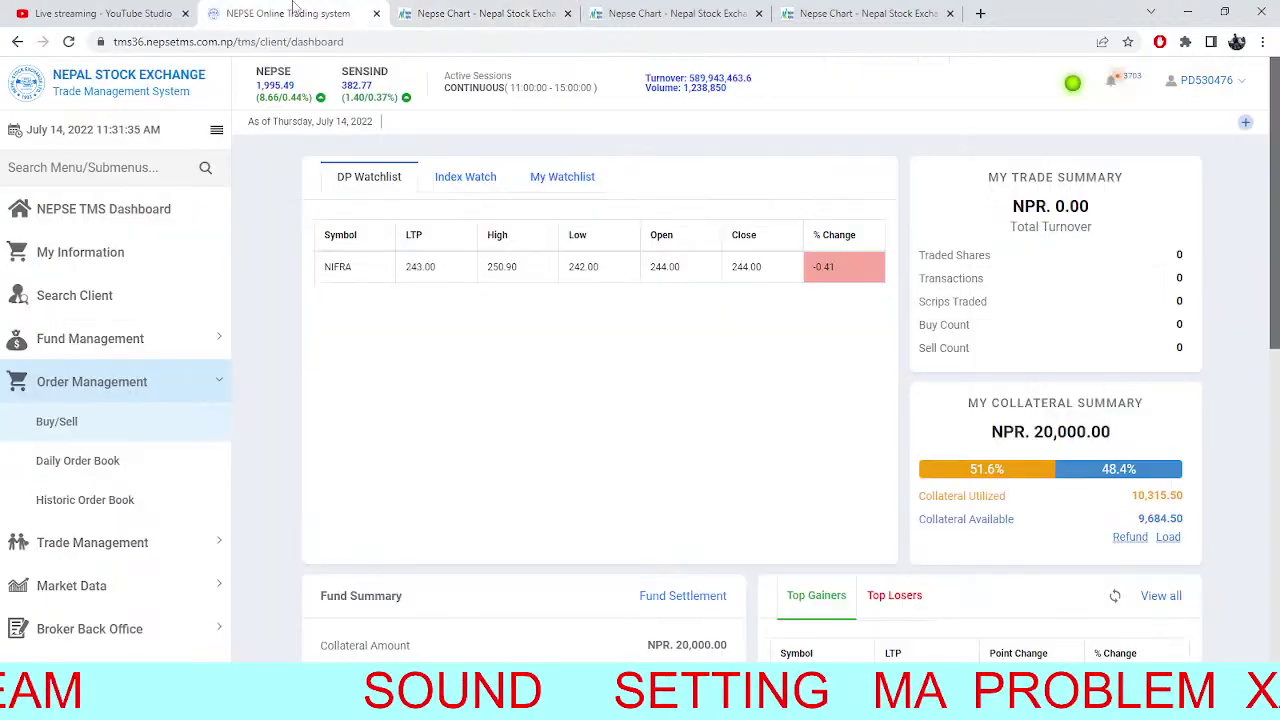
{"action": "left_click", "coordinate": [487, 12]}
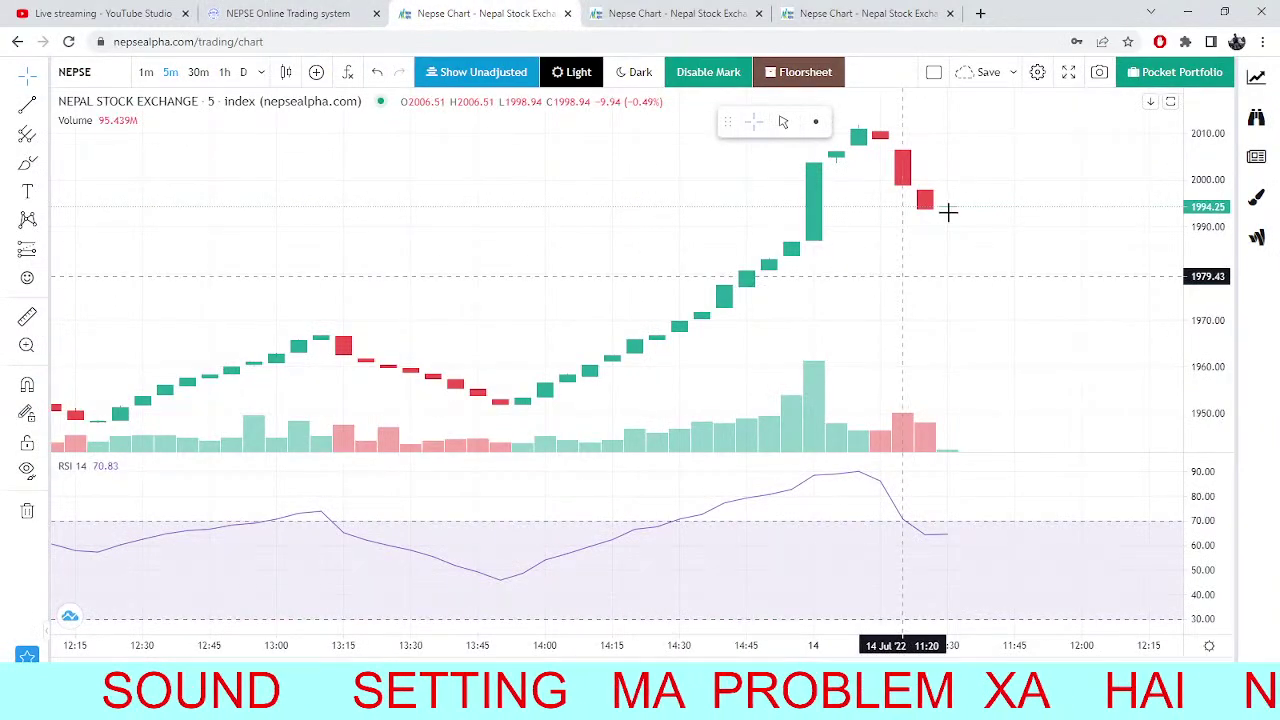
{"action": "left_click", "coordinate": [700, 12]}
{"action": "left_click", "coordinate": [850, 12]}
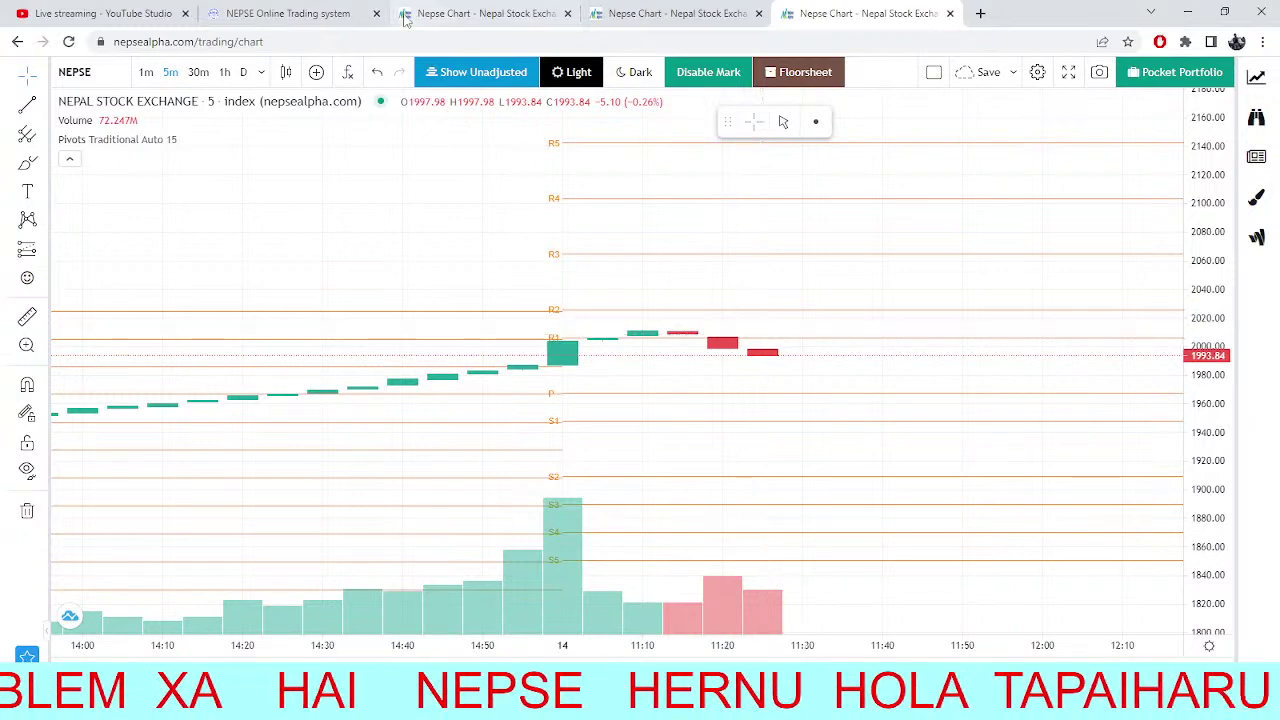
{"action": "left_click", "coordinate": [360, 14]}
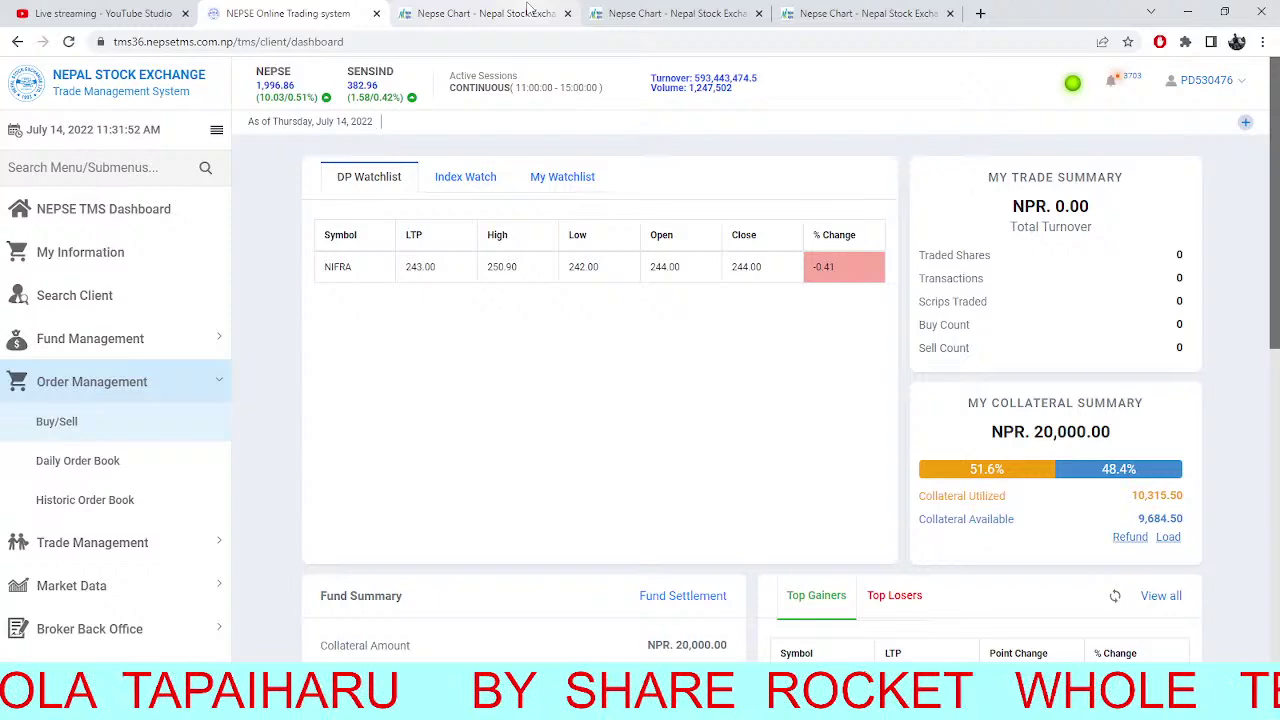
Inspect the latest five-minute NEPSE candles and RSI, then reload the trading dashboard to refresh its market data.
{"action": "left_click", "coordinate": [485, 13]}
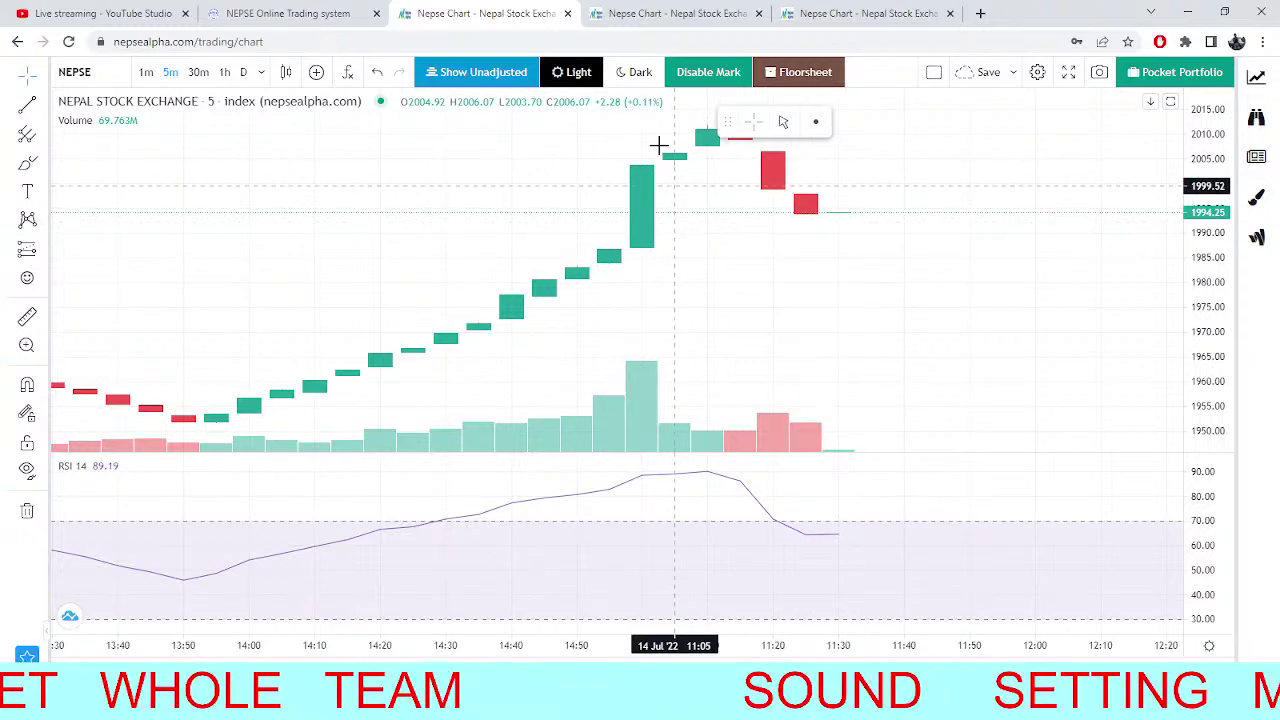
{"action": "left_click", "coordinate": [323, 14]}
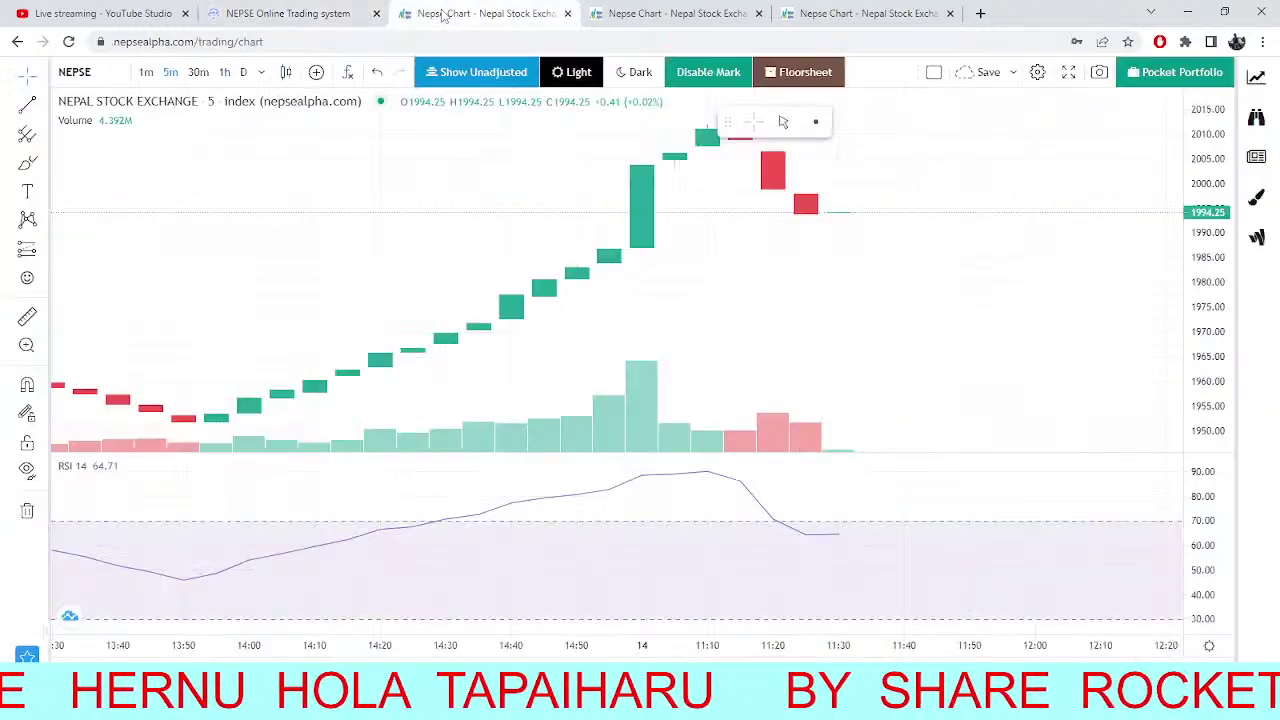
{"action": "left_click", "coordinate": [445, 14]}
{"action": "left_click", "coordinate": [285, 13]}
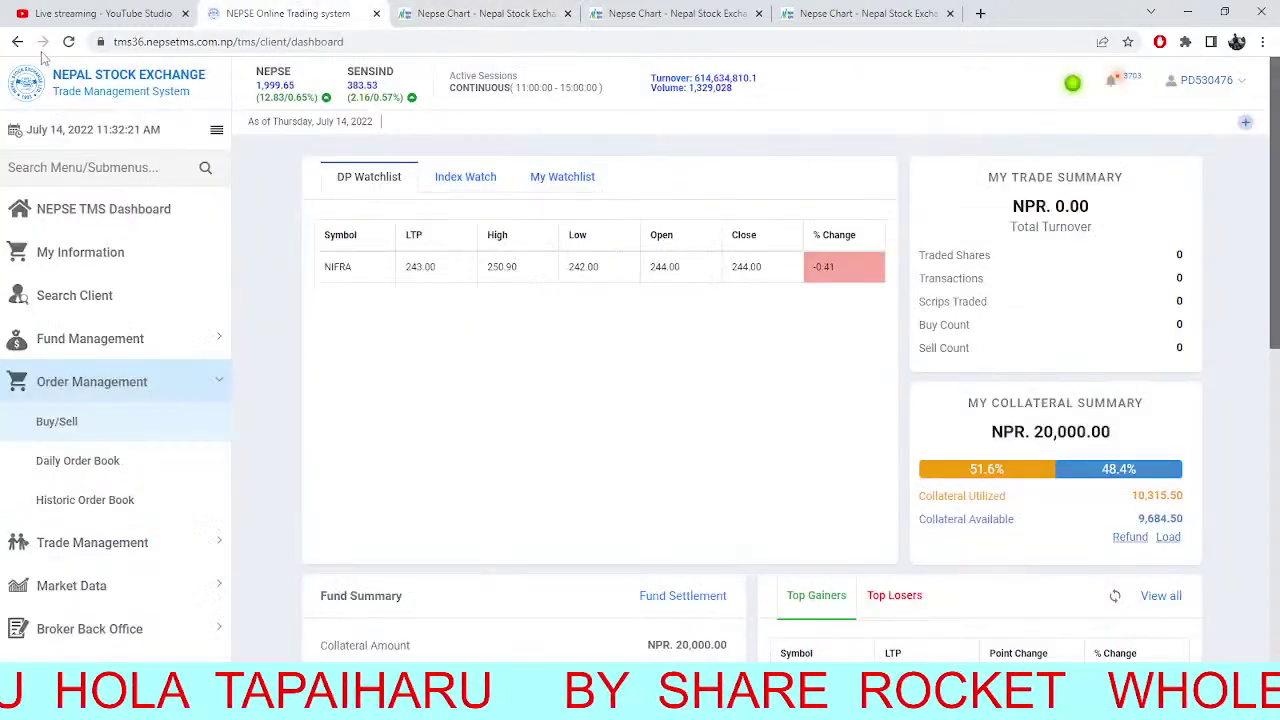
{"action": "left_click", "coordinate": [68, 42]}
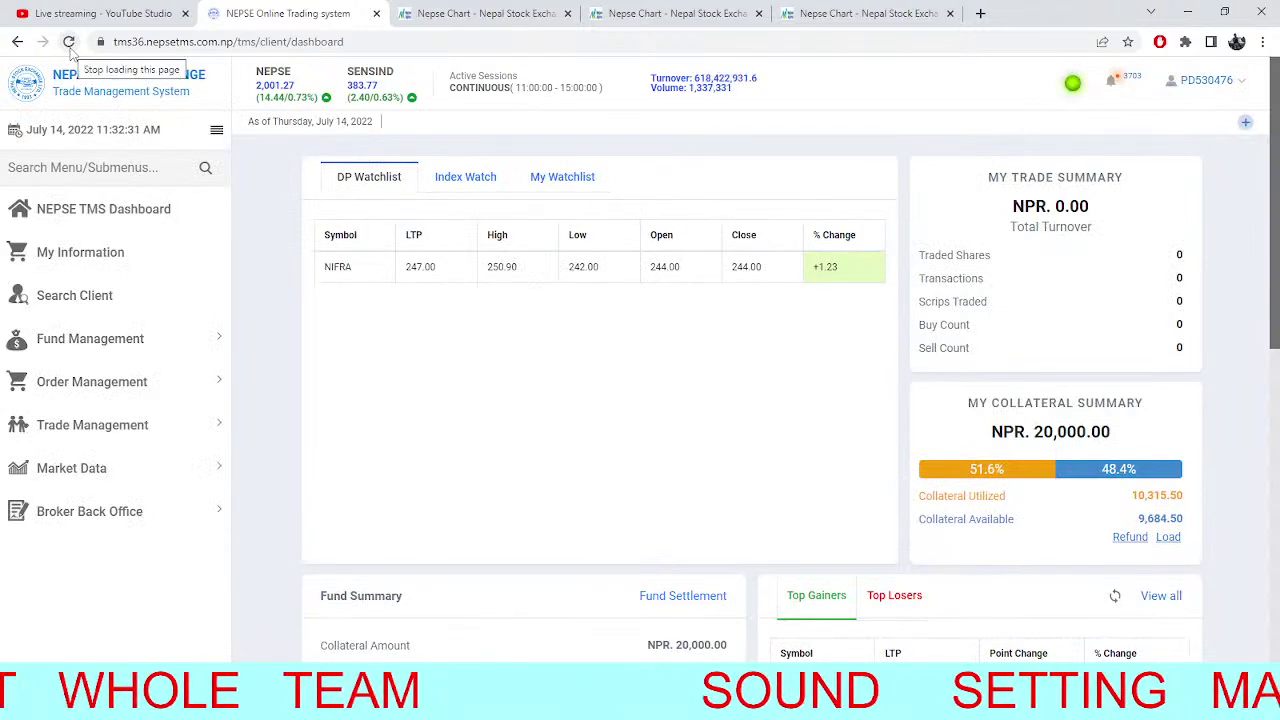
Compare the refreshed dashboard's NEPSE value with the five-minute chart across the 13 and 14 July sessions.
{"action": "left_click", "coordinate": [400, 12]}
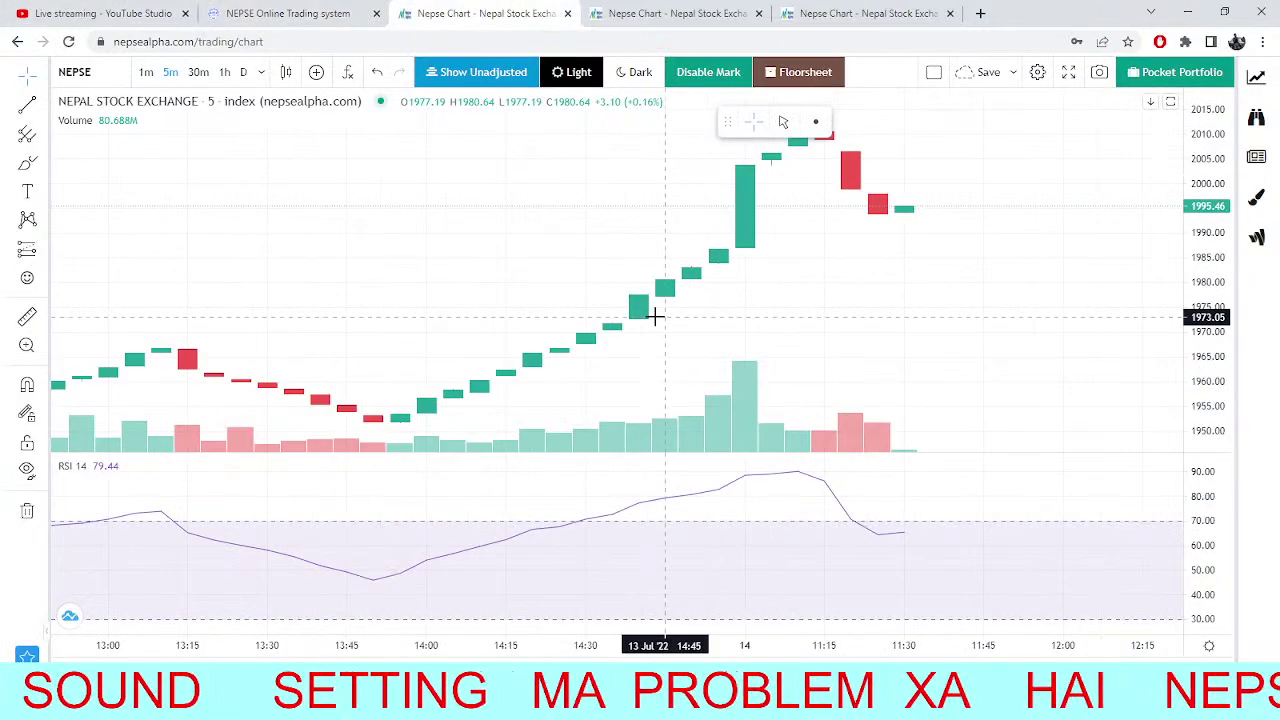
{"action": "left_click", "coordinate": [240, 12]}
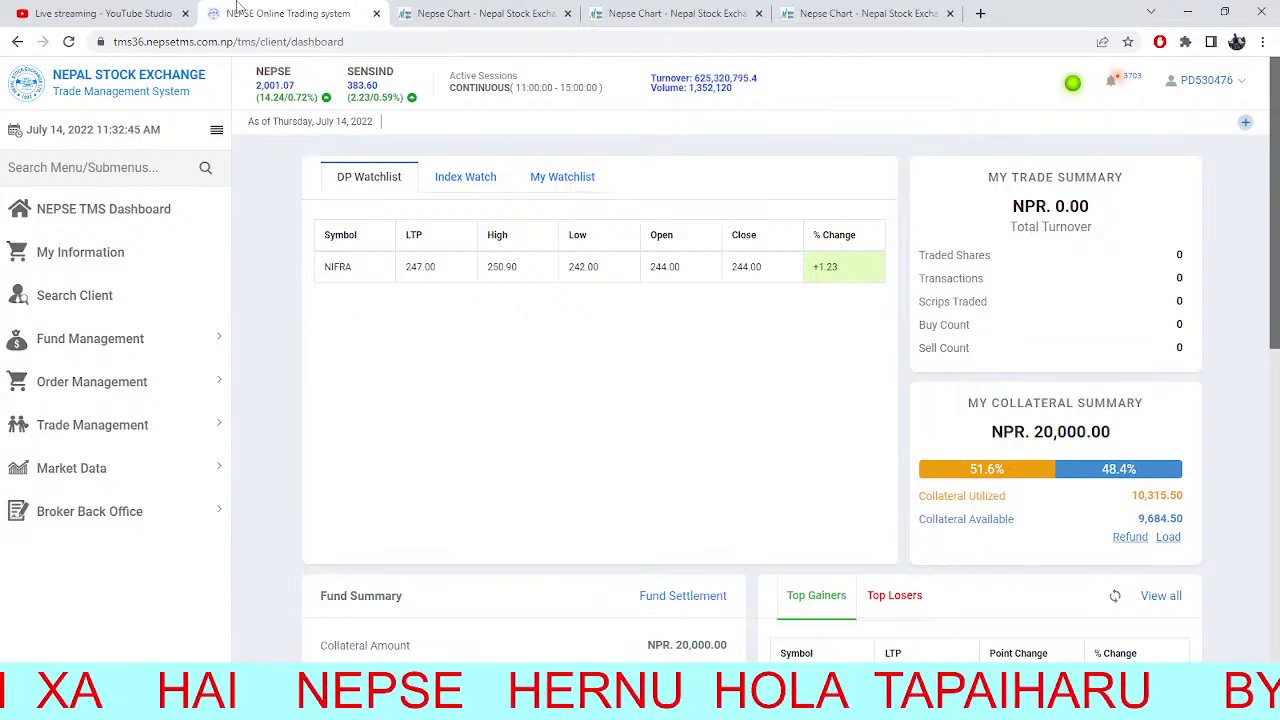
{"action": "left_click", "coordinate": [538, 16]}
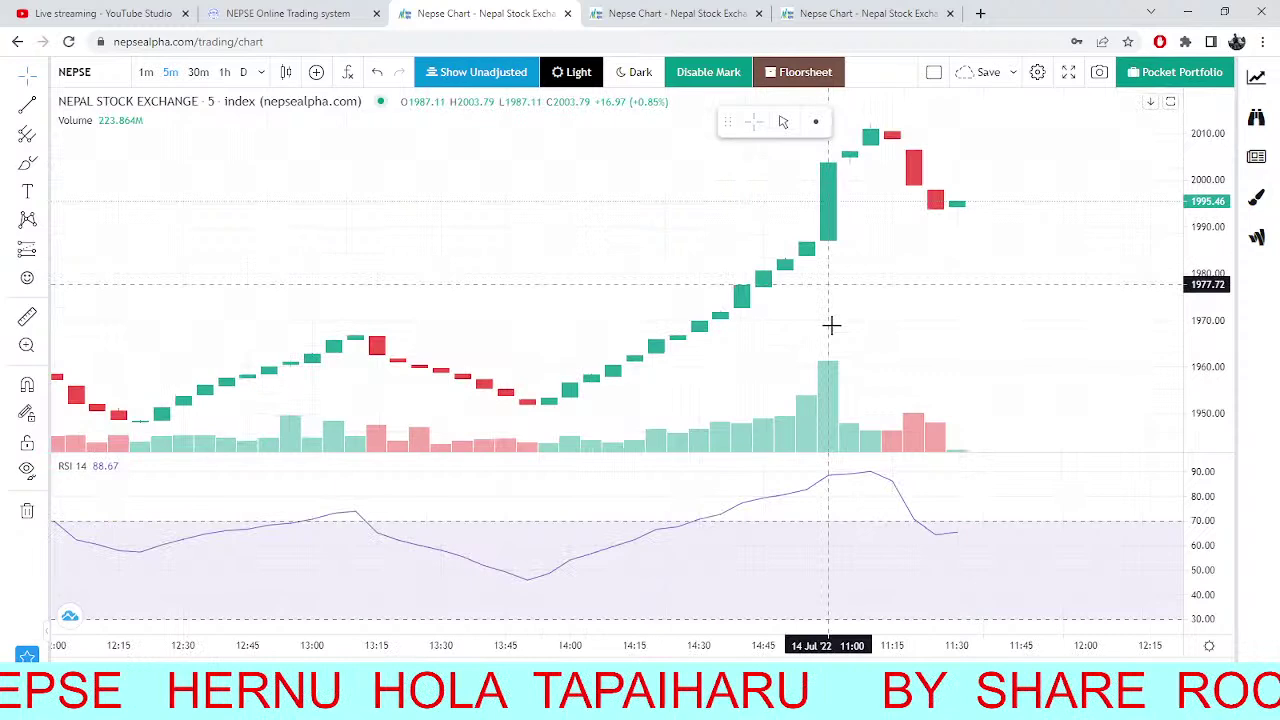
{"action": "scroll", "coordinate": [831, 325], "scroll_direction": "down", "scroll_amount": 2}
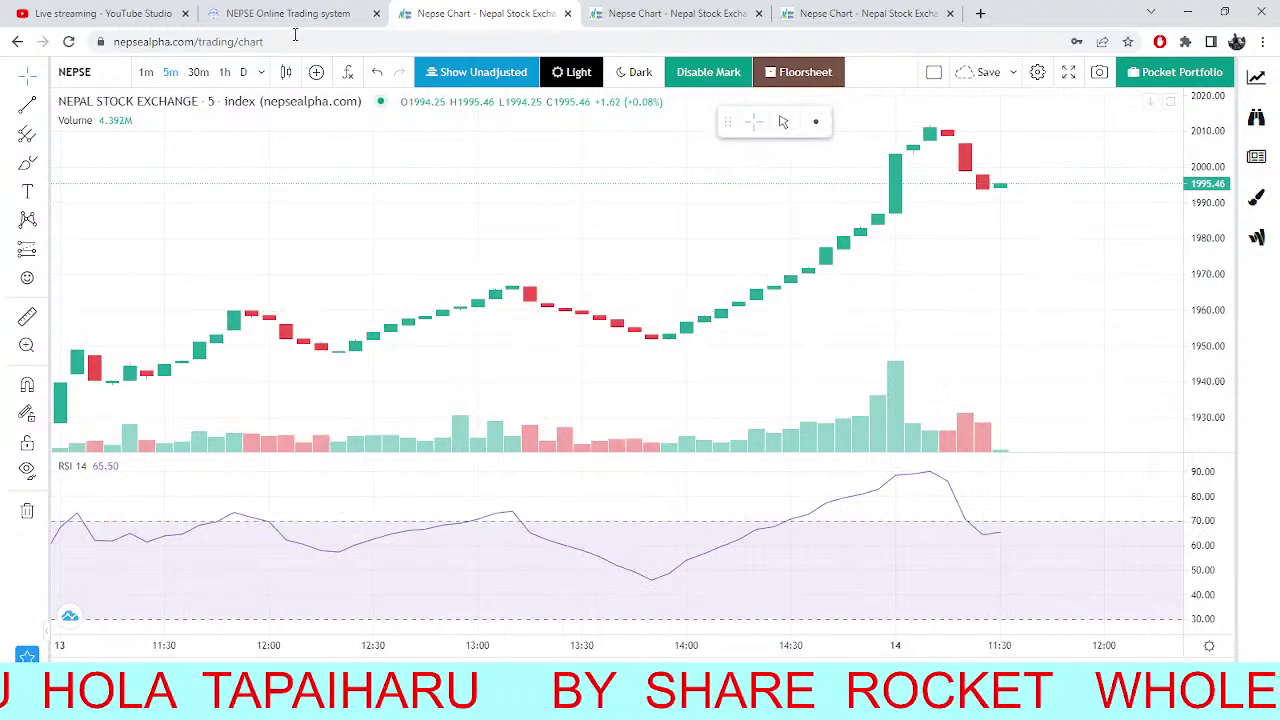
Draw a horizontal line at about 2011.09 along the 14 July high on the five-minute chart, coloured red and 4px thick.
{"action": "left_click", "coordinate": [39, 118]}
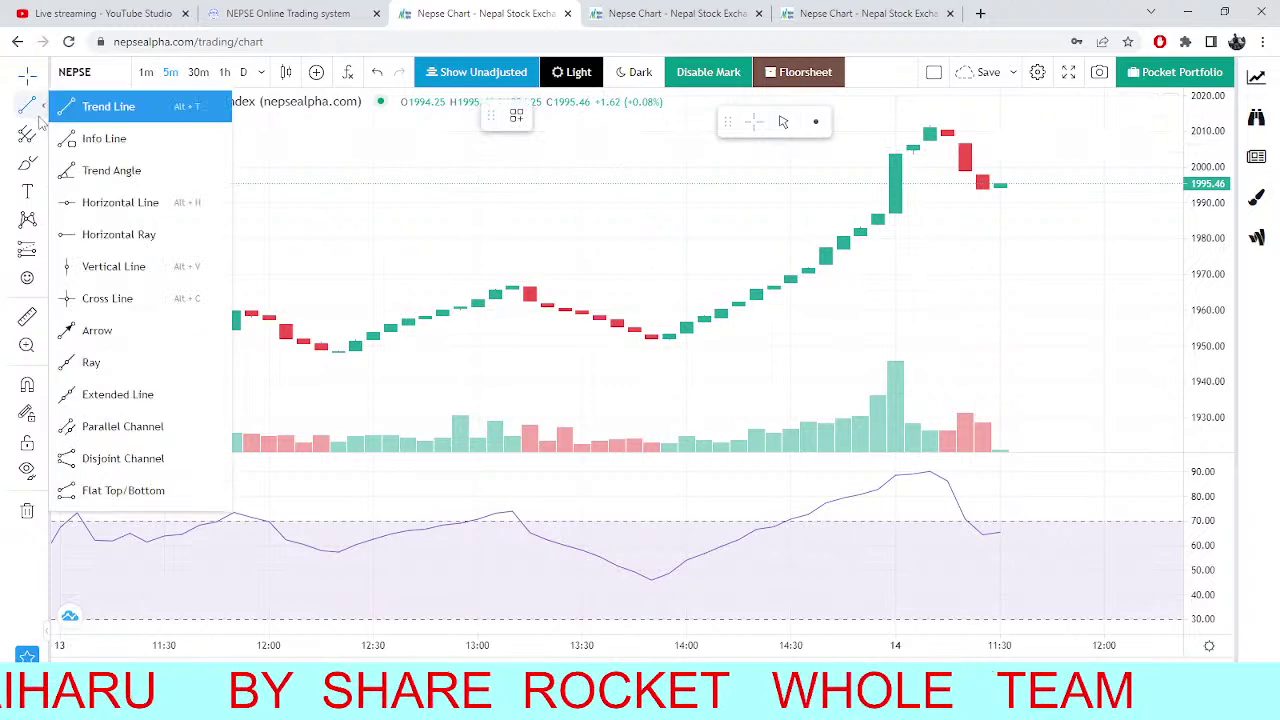
{"action": "left_click", "coordinate": [118, 202]}
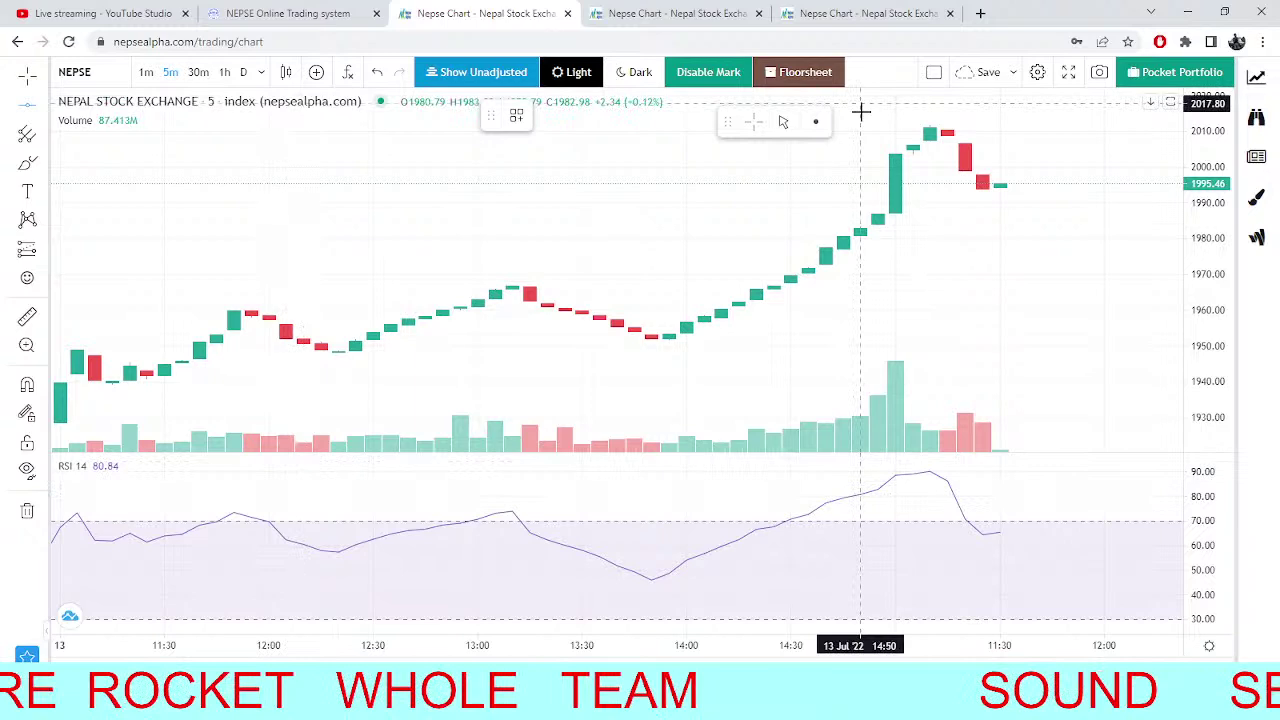
{"action": "left_click", "coordinate": [886, 127]}
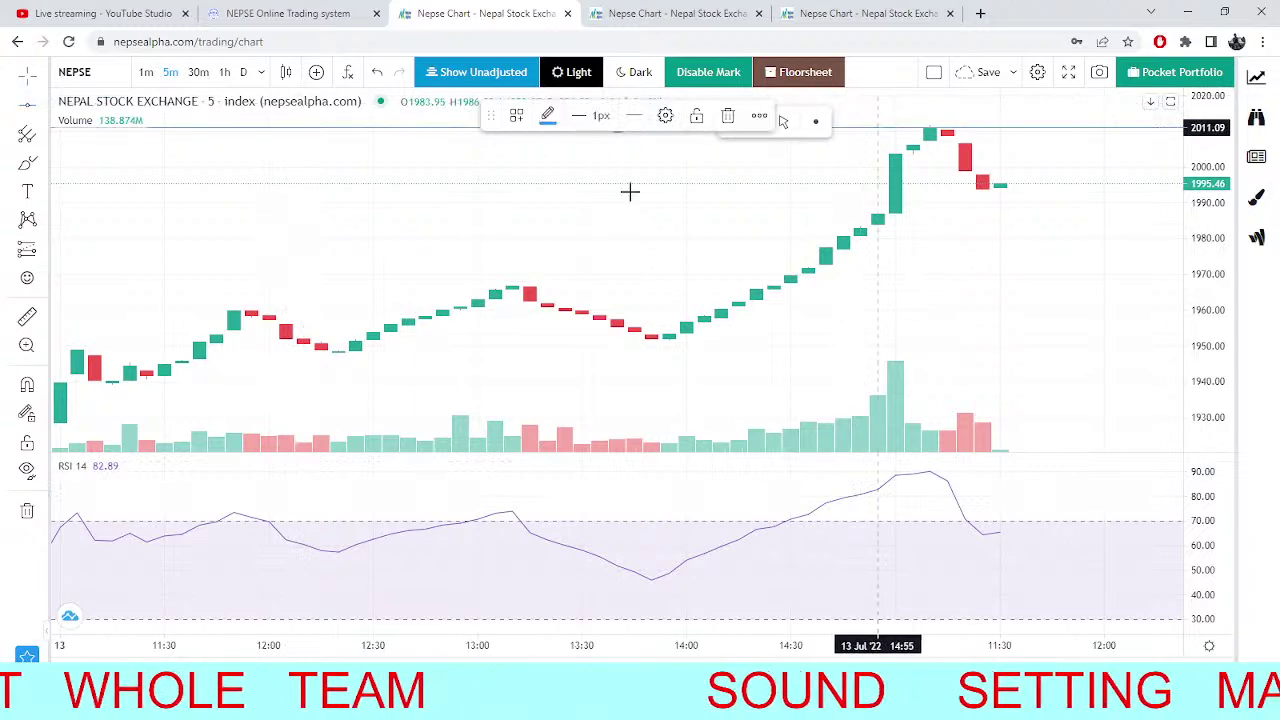
{"action": "left_click", "coordinate": [548, 115]}
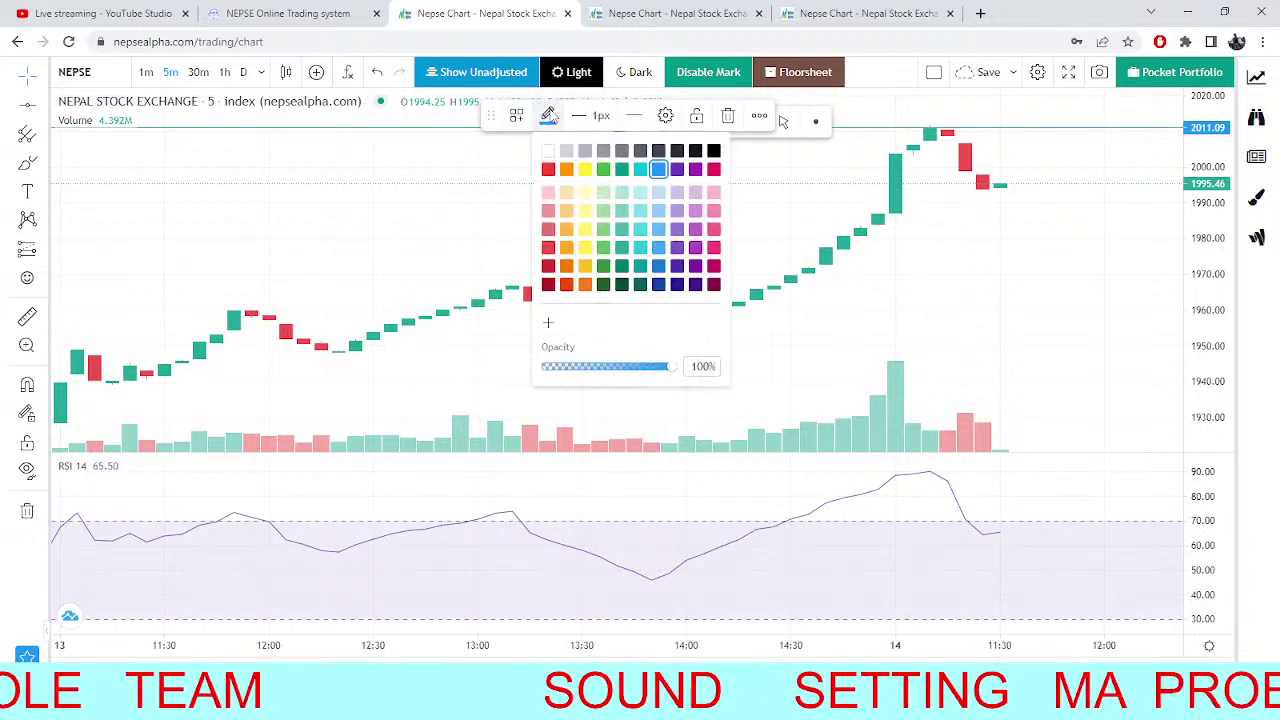
{"action": "left_click", "coordinate": [548, 169]}
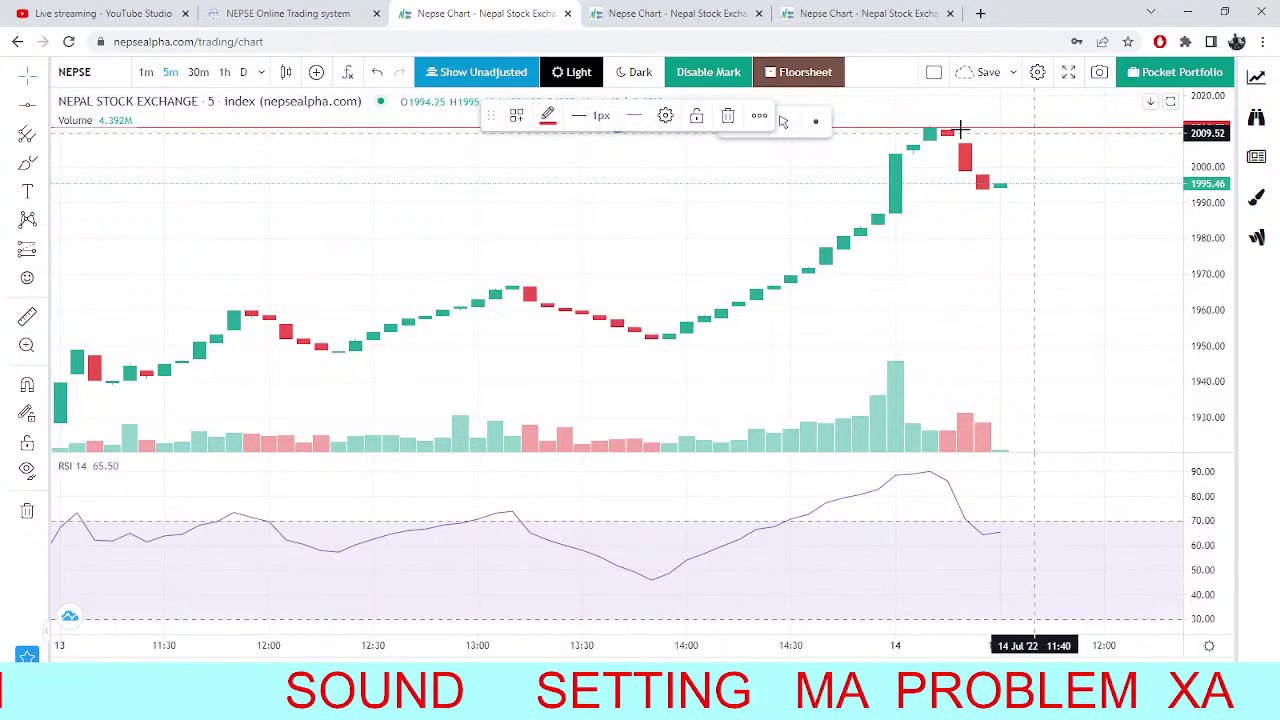
{"action": "left_click", "coordinate": [600, 115]}
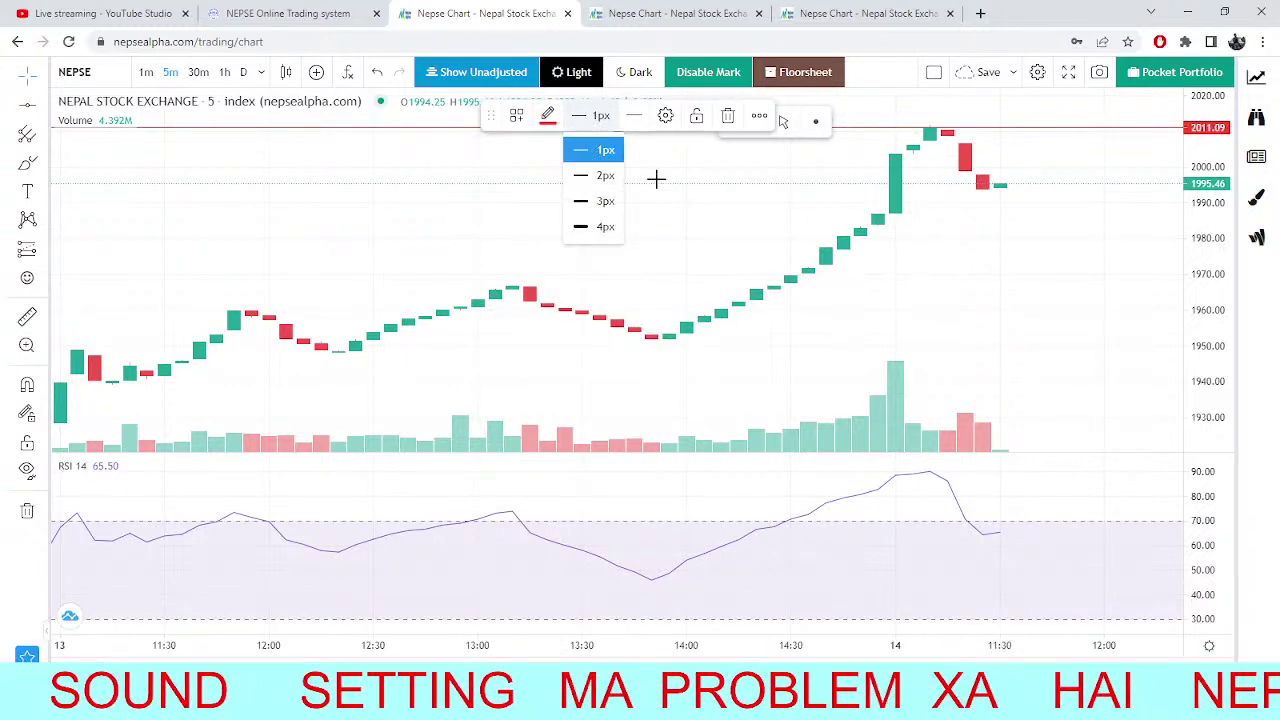
{"action": "left_click", "coordinate": [600, 226]}
{"action": "left_click", "coordinate": [1041, 263]}
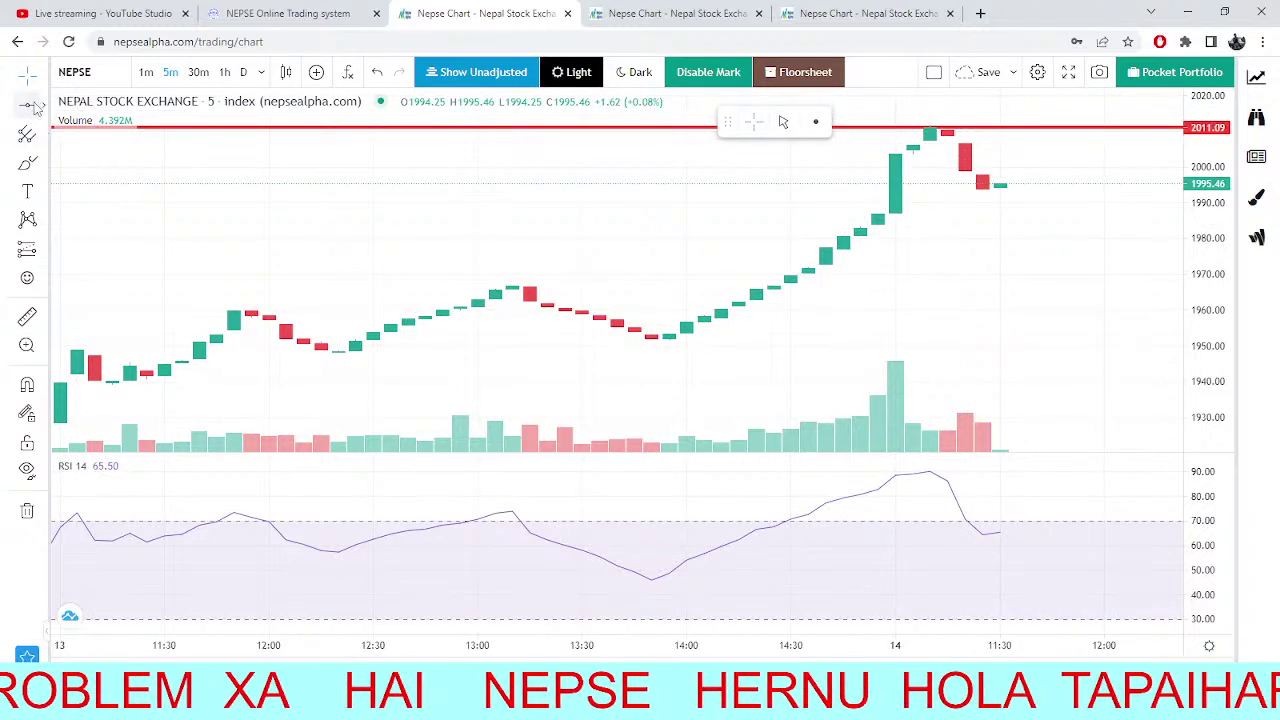
Add a second horizontal line at about 1993.86 along the recent candle low on the five-minute chart.
{"action": "left_click", "coordinate": [35, 107]}
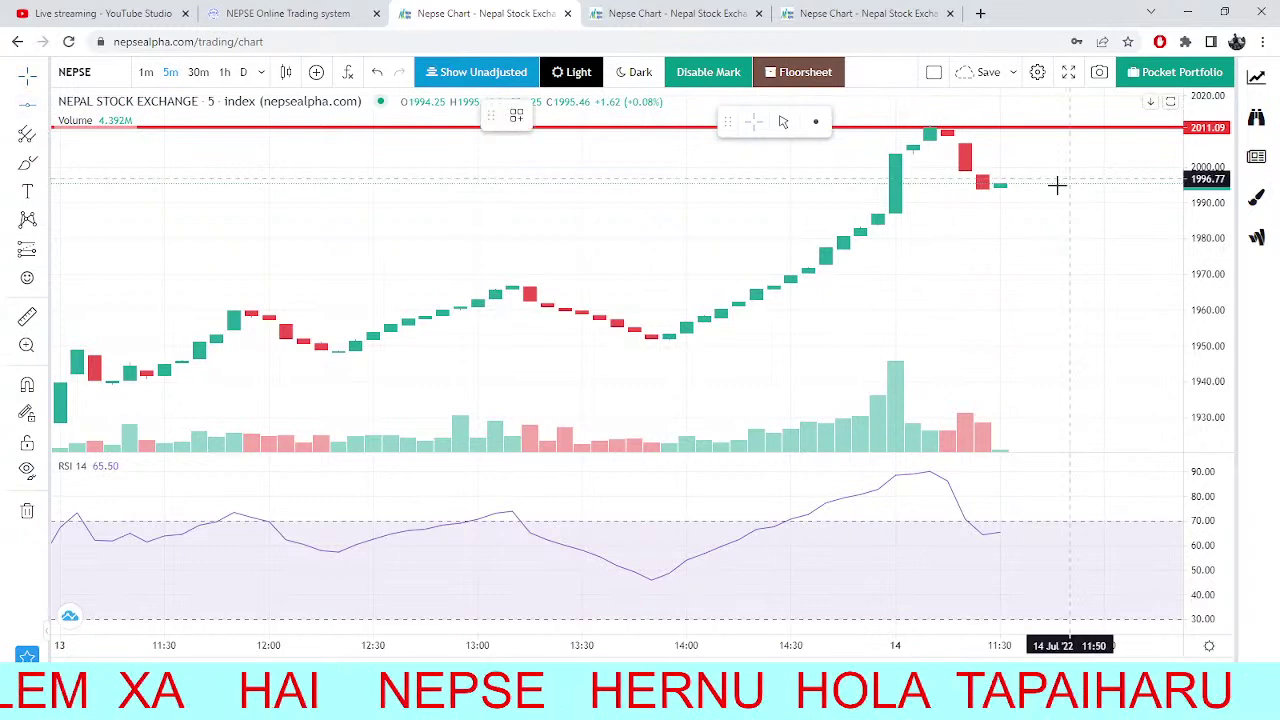
{"action": "left_click", "coordinate": [1057, 186]}
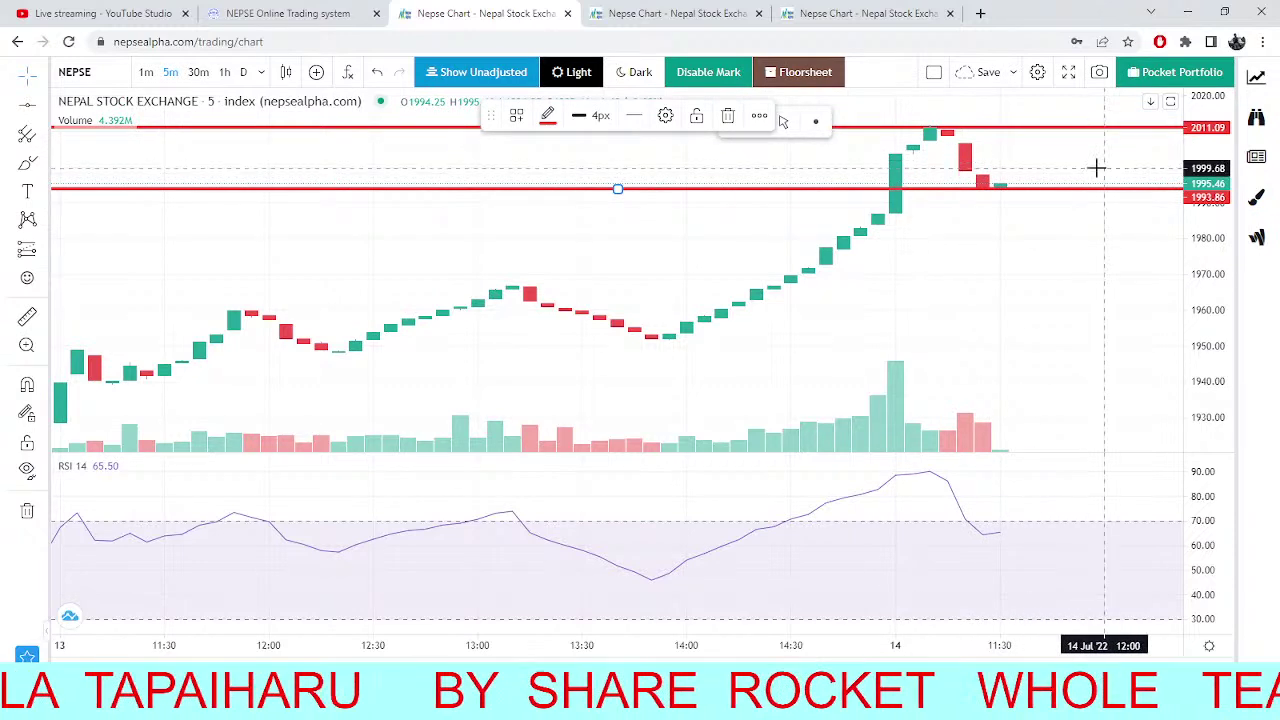
Check the dashboard's NEPSE value, then examine the newest five-minute candle between the two red horizontal lines.
{"action": "left_click", "coordinate": [300, 13]}
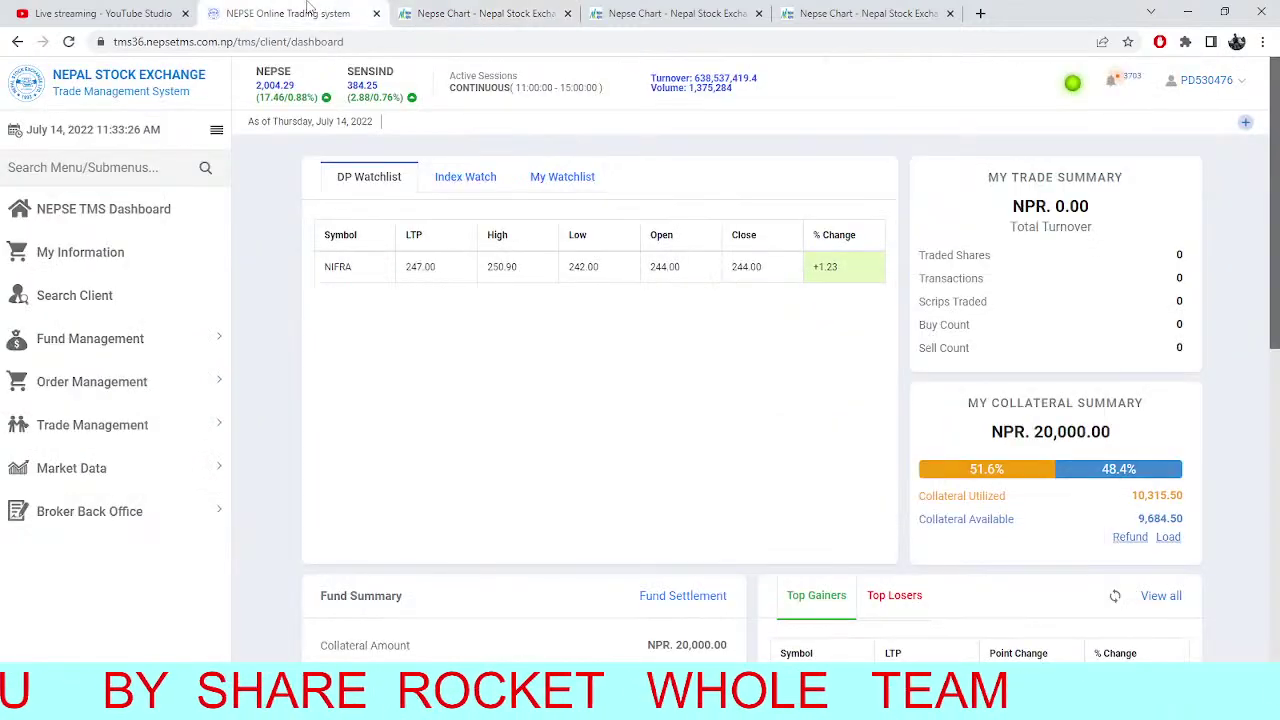
{"action": "left_click", "coordinate": [512, 16]}
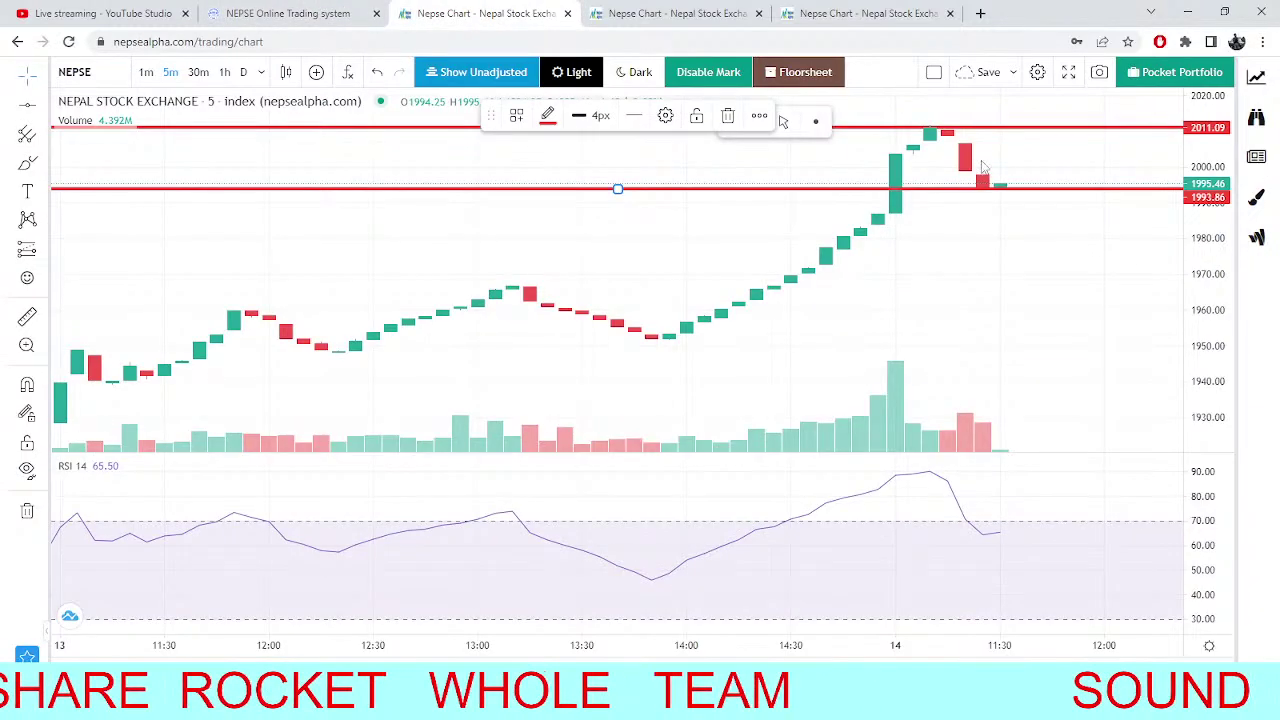
{"action": "scroll", "coordinate": [1085, 177], "scroll_direction": "up", "scroll_amount": 2}
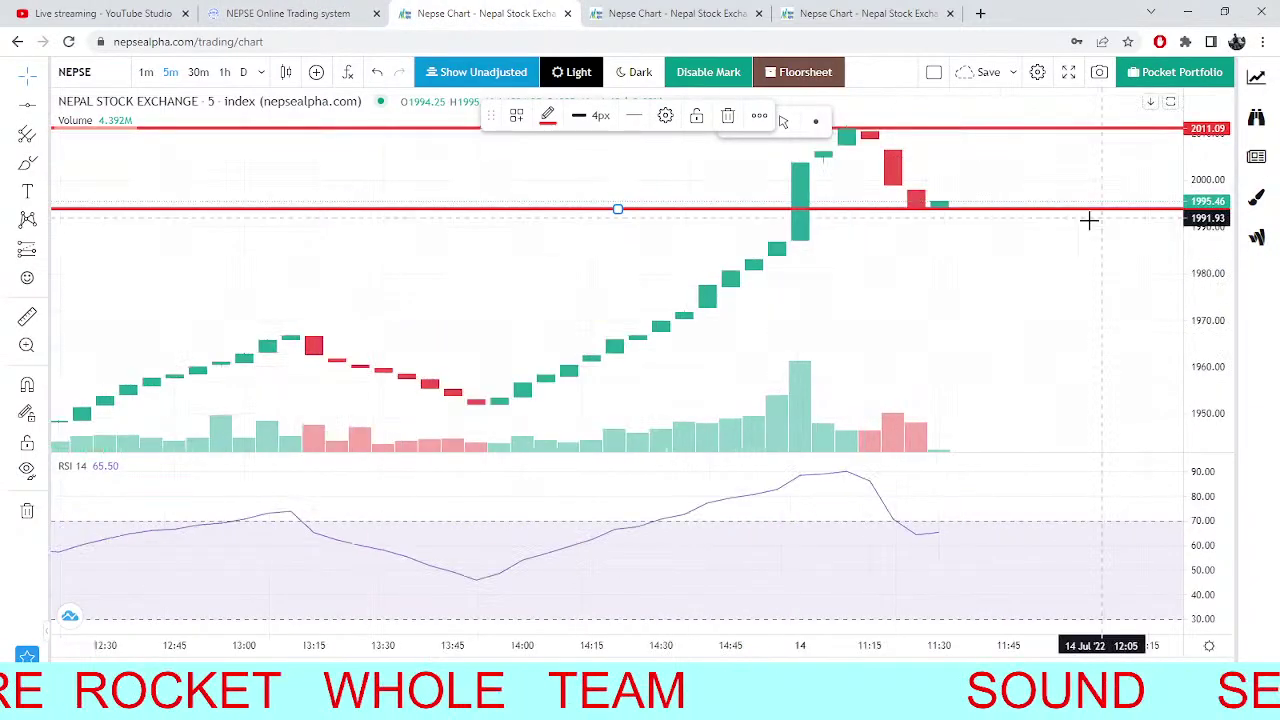
{"action": "scroll", "coordinate": [990, 185], "scroll_direction": "down", "scroll_amount": 1}
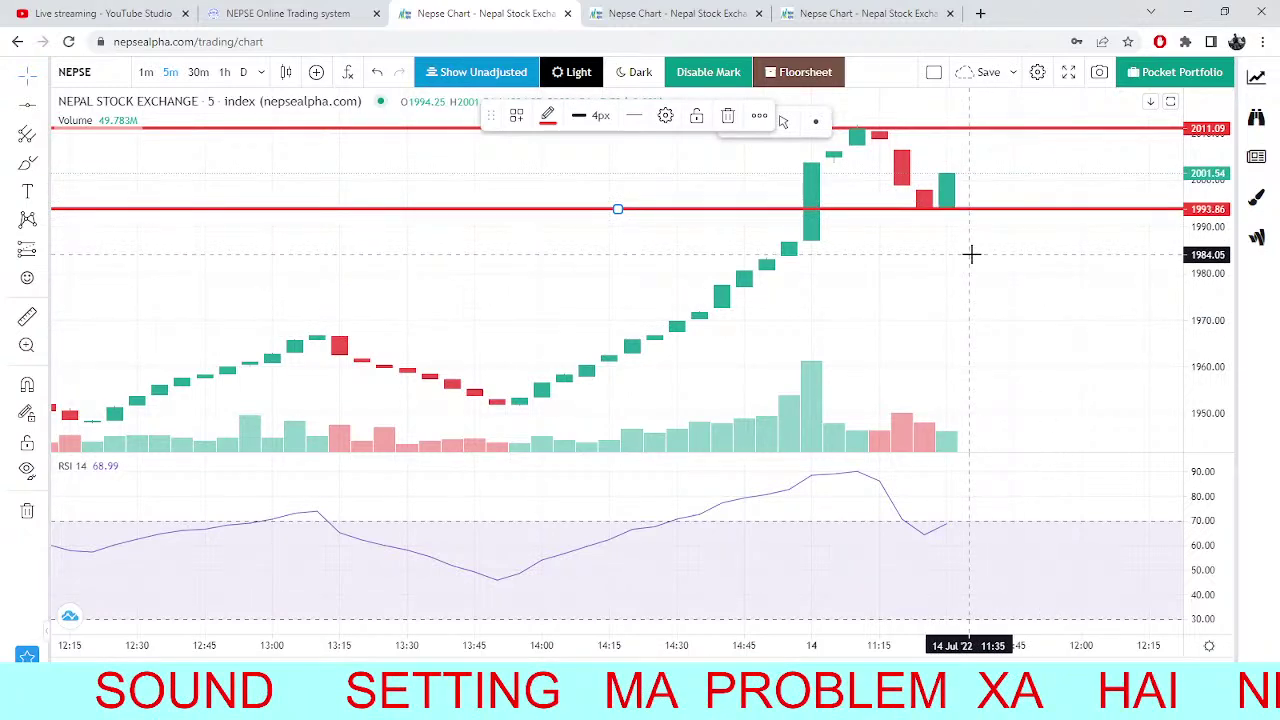
{"action": "scroll", "coordinate": [990, 220], "scroll_direction": "down", "scroll_amount": 2}
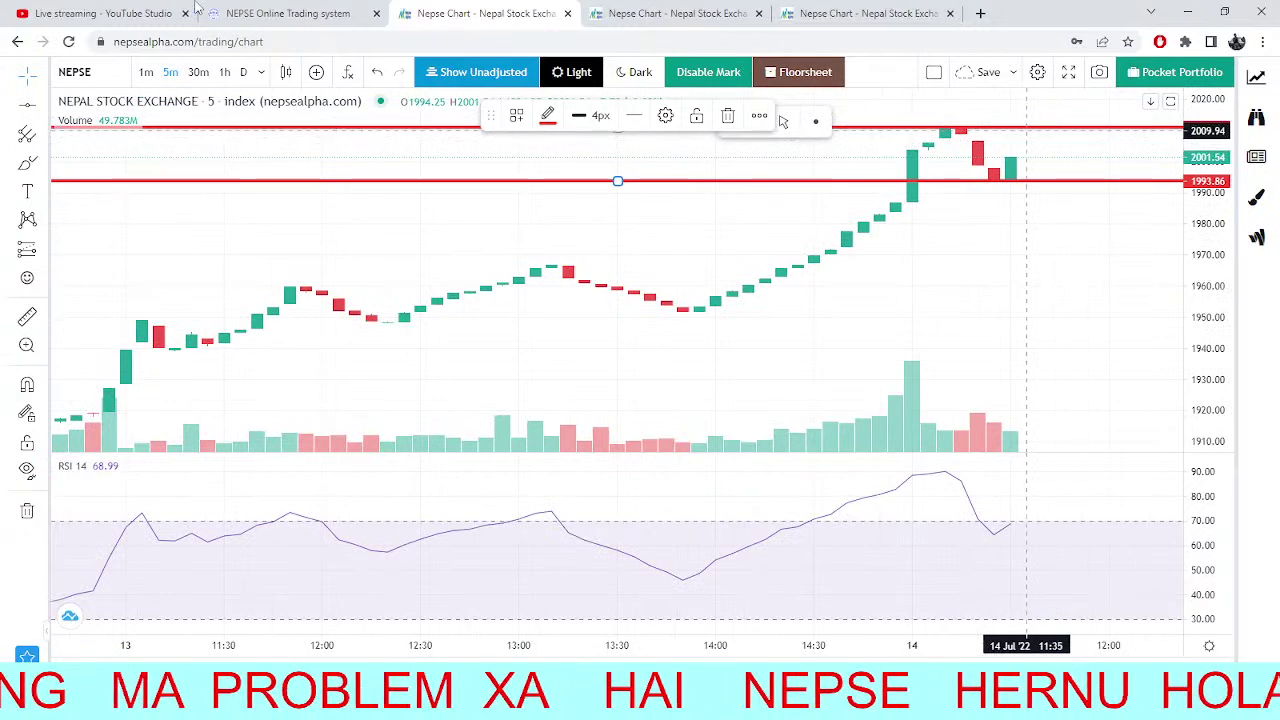
Monitor the trading dashboard's NEPSE value and turnover against the five-minute chart's marked high and low lines.
{"action": "left_click", "coordinate": [200, 10]}
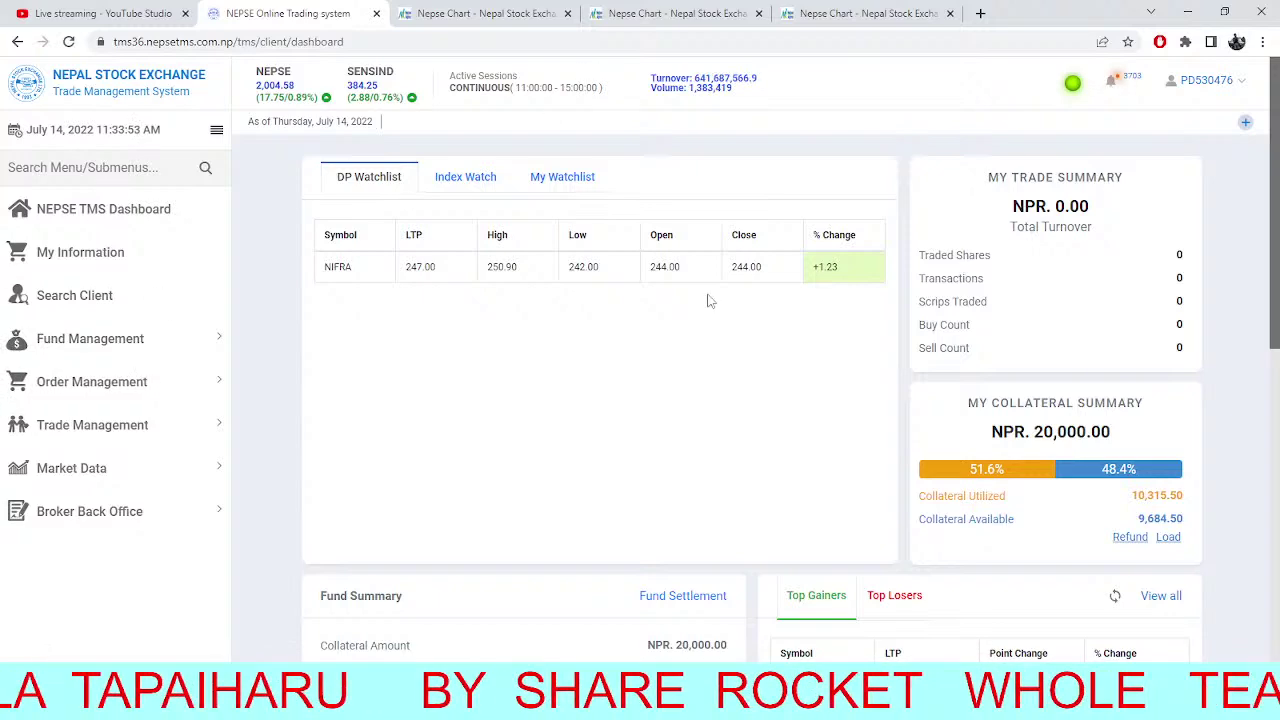
{"action": "left_click", "coordinate": [485, 13]}
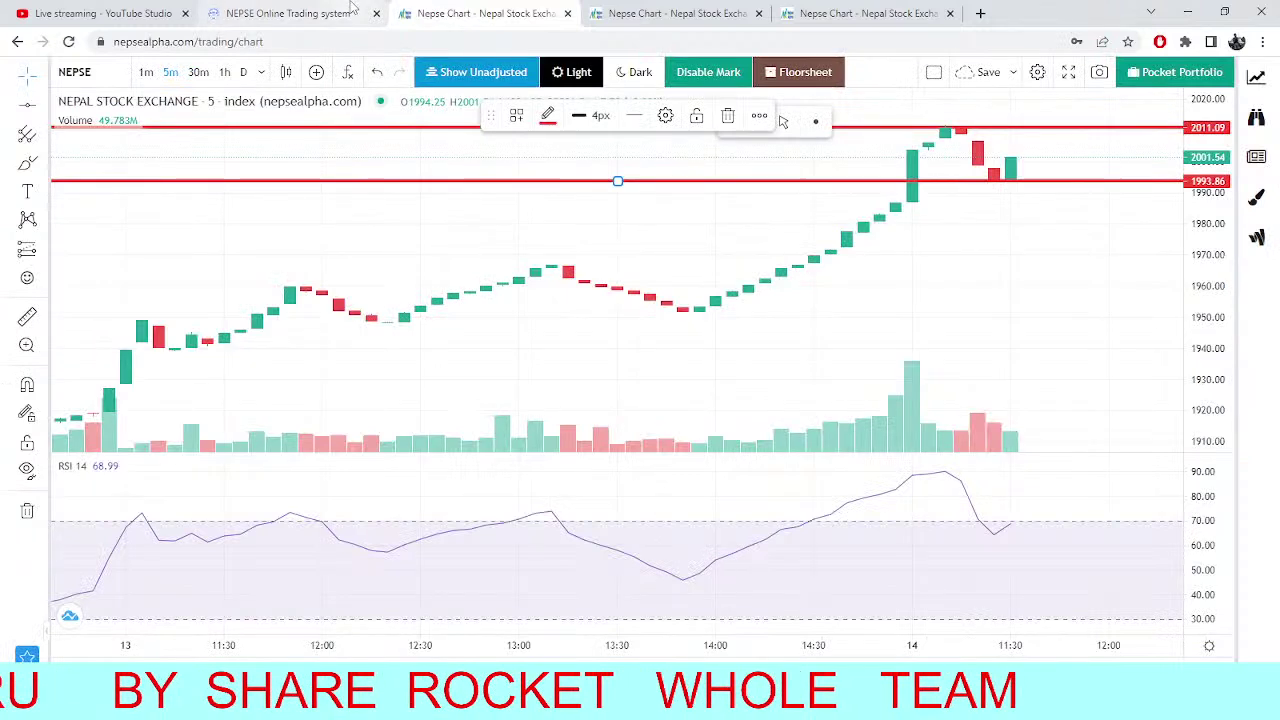
{"action": "left_click", "coordinate": [352, 8]}
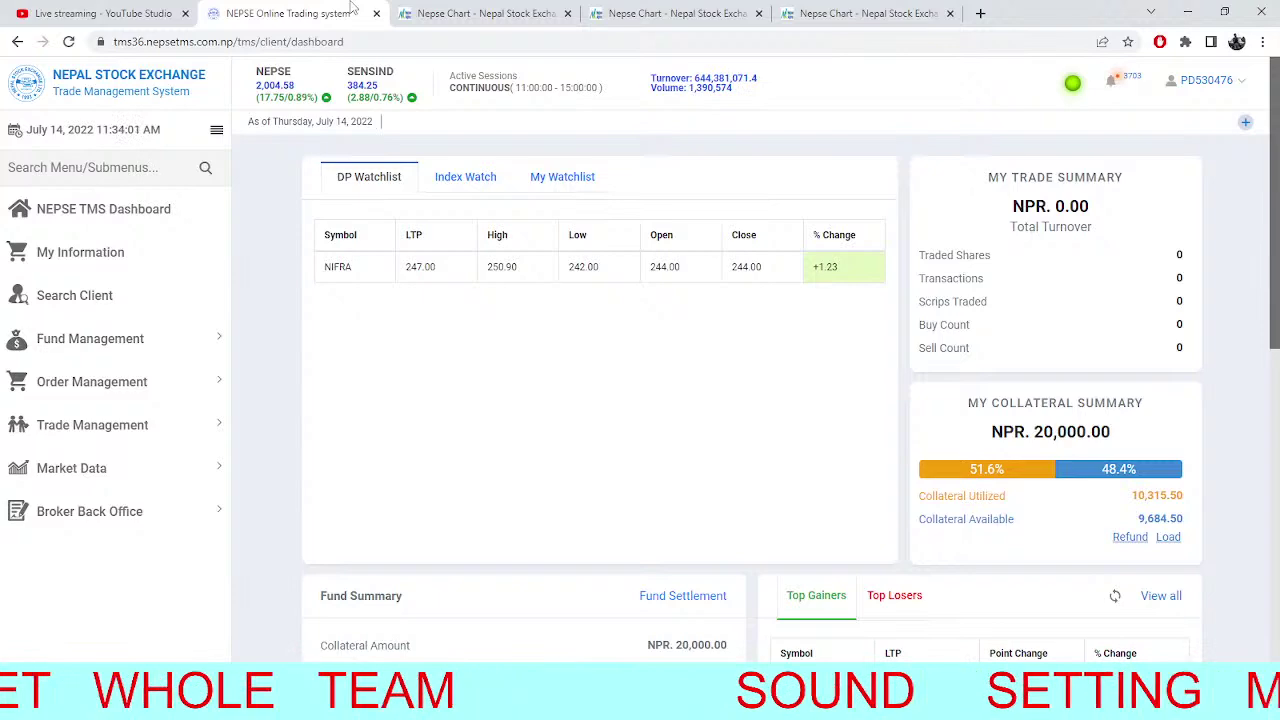
{"action": "key", "text": "ctrl+Tab"}
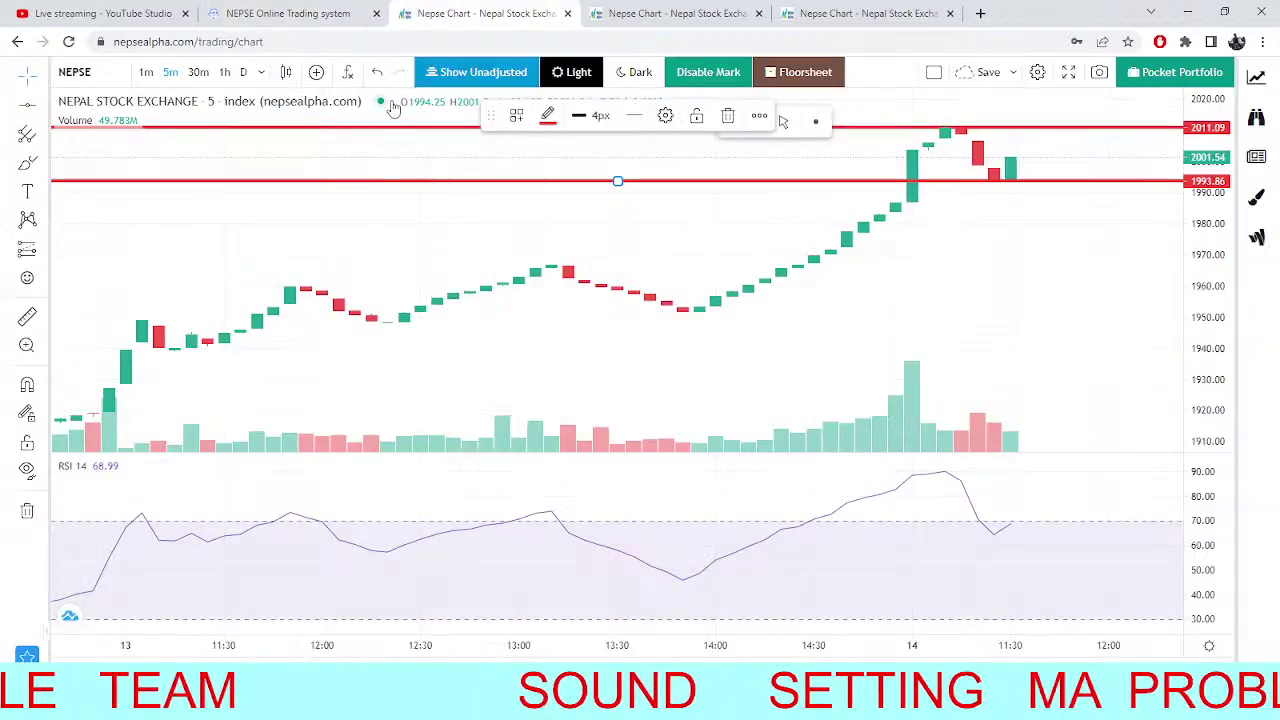
{"action": "left_click", "coordinate": [221, 17]}
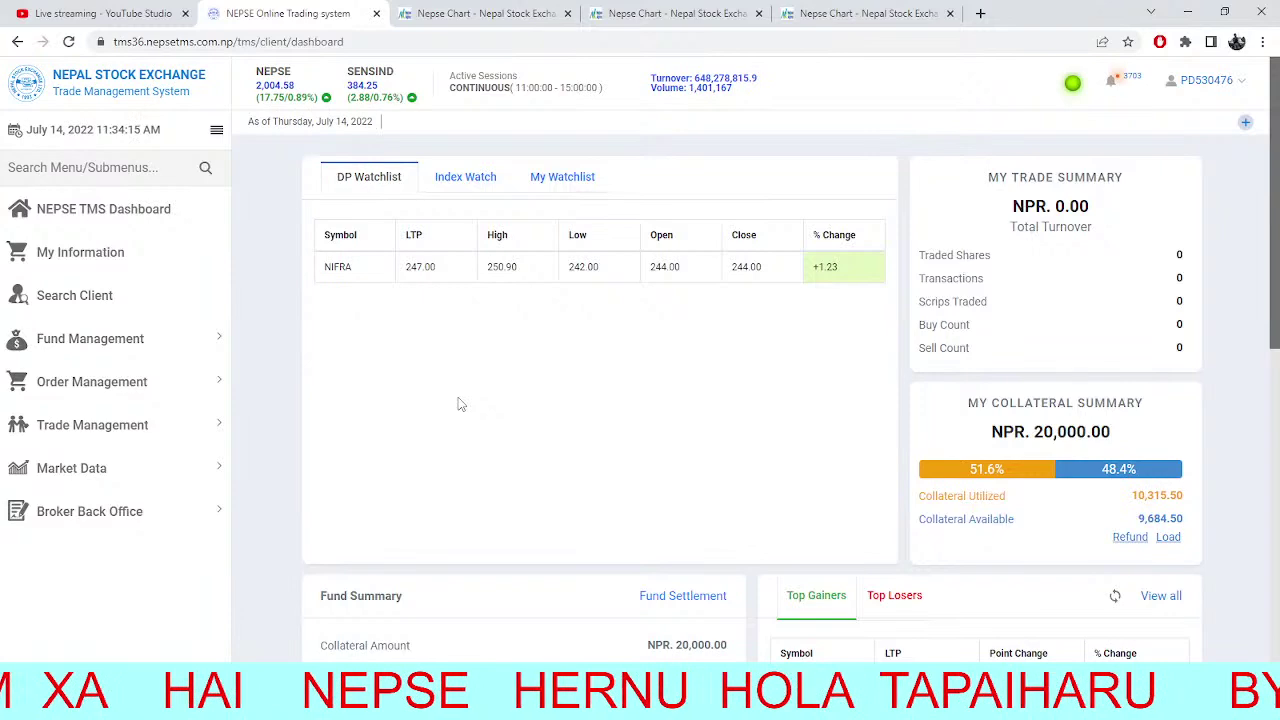
{"action": "key", "text": "ctrl+Tab"}
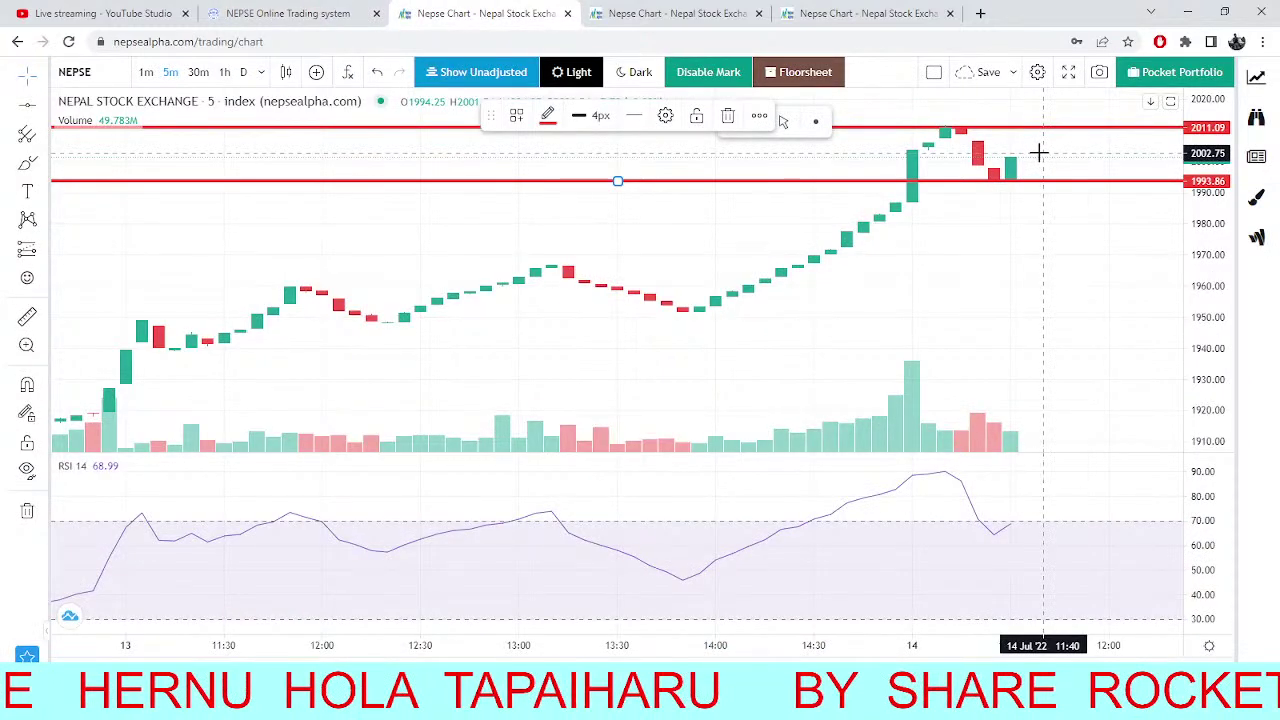
{"action": "key", "text": "ctrl+shift+Tab"}
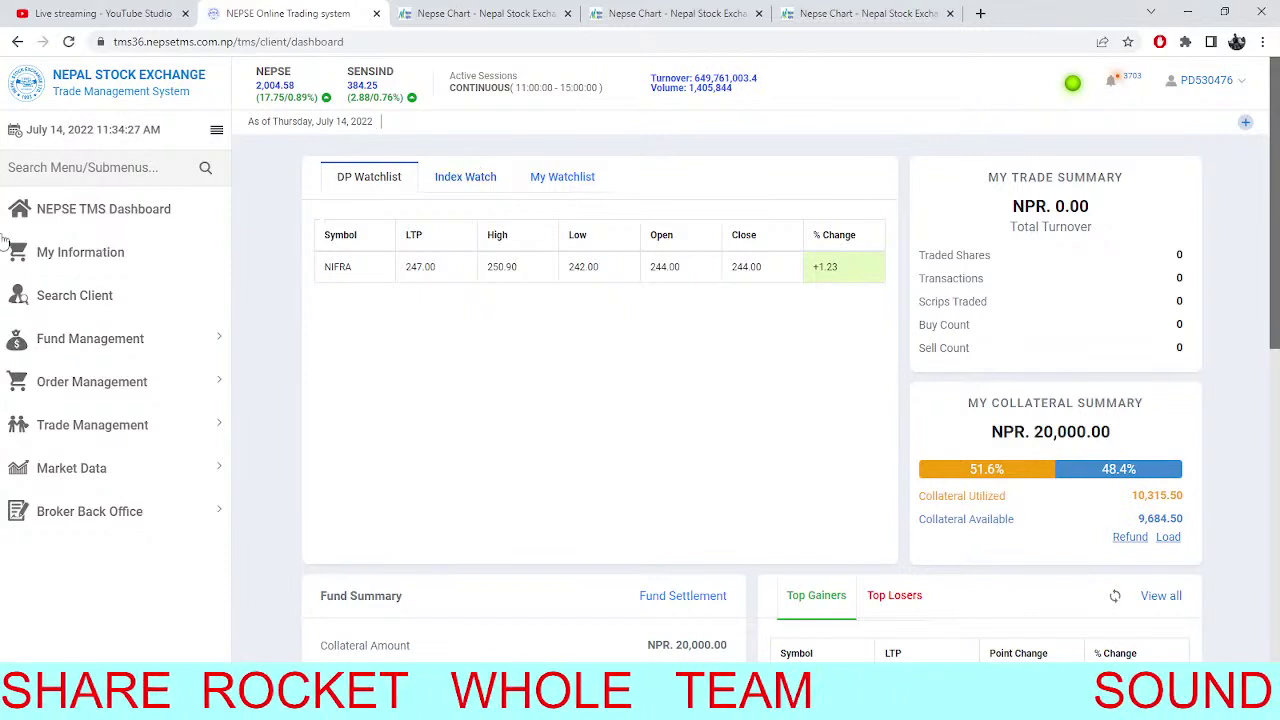
Reload the trading dashboard, then compare its NEPSE value with the five-minute chart widened back to early July.
{"action": "left_click", "coordinate": [69, 42]}
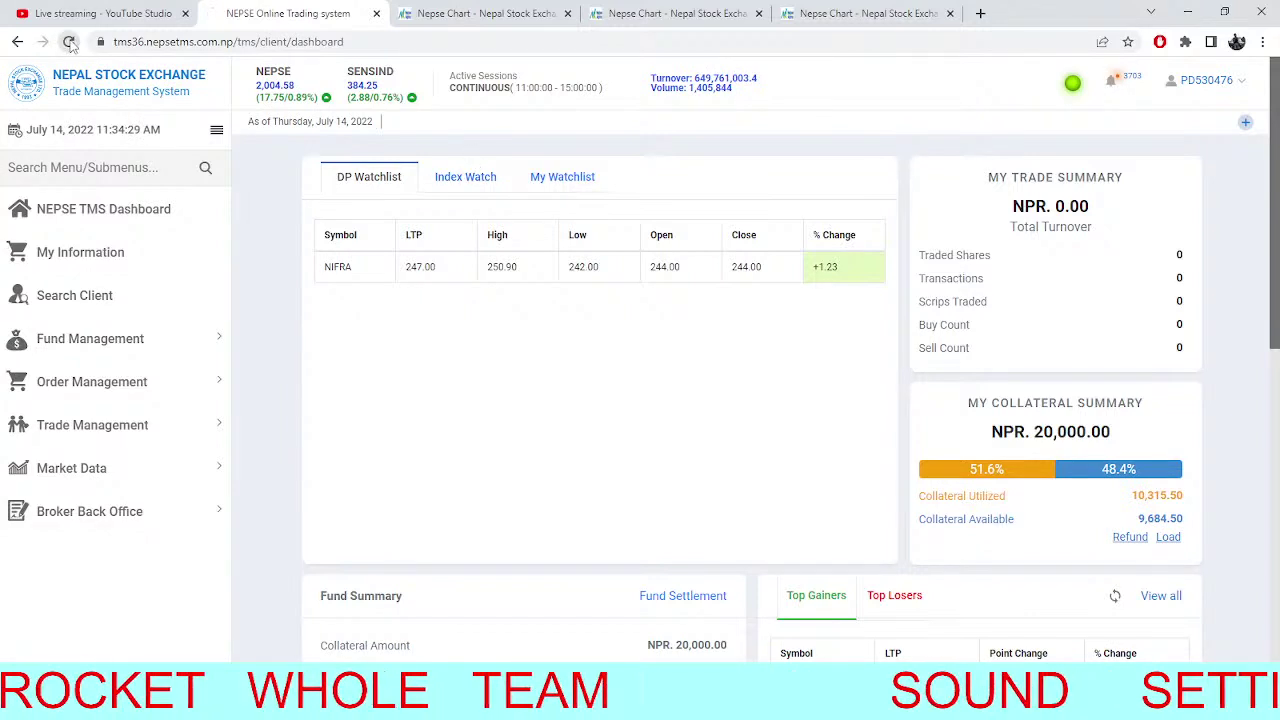
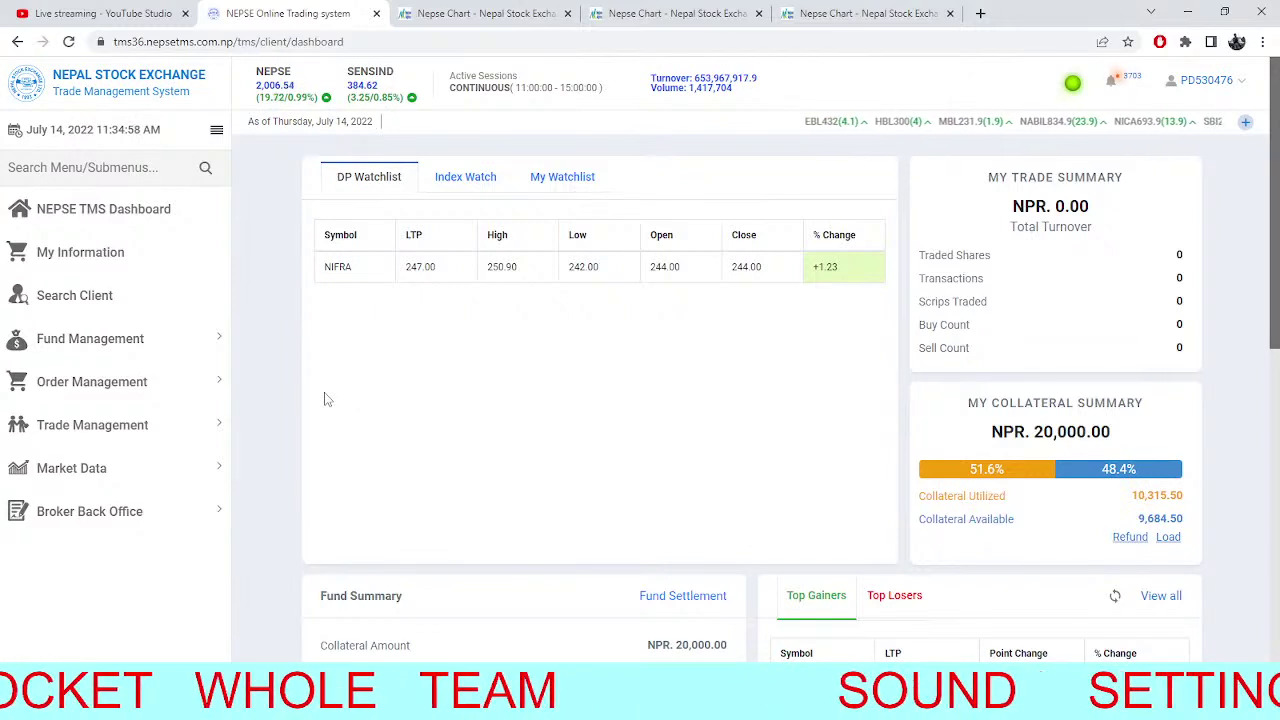
{"action": "left_click", "coordinate": [555, 10]}
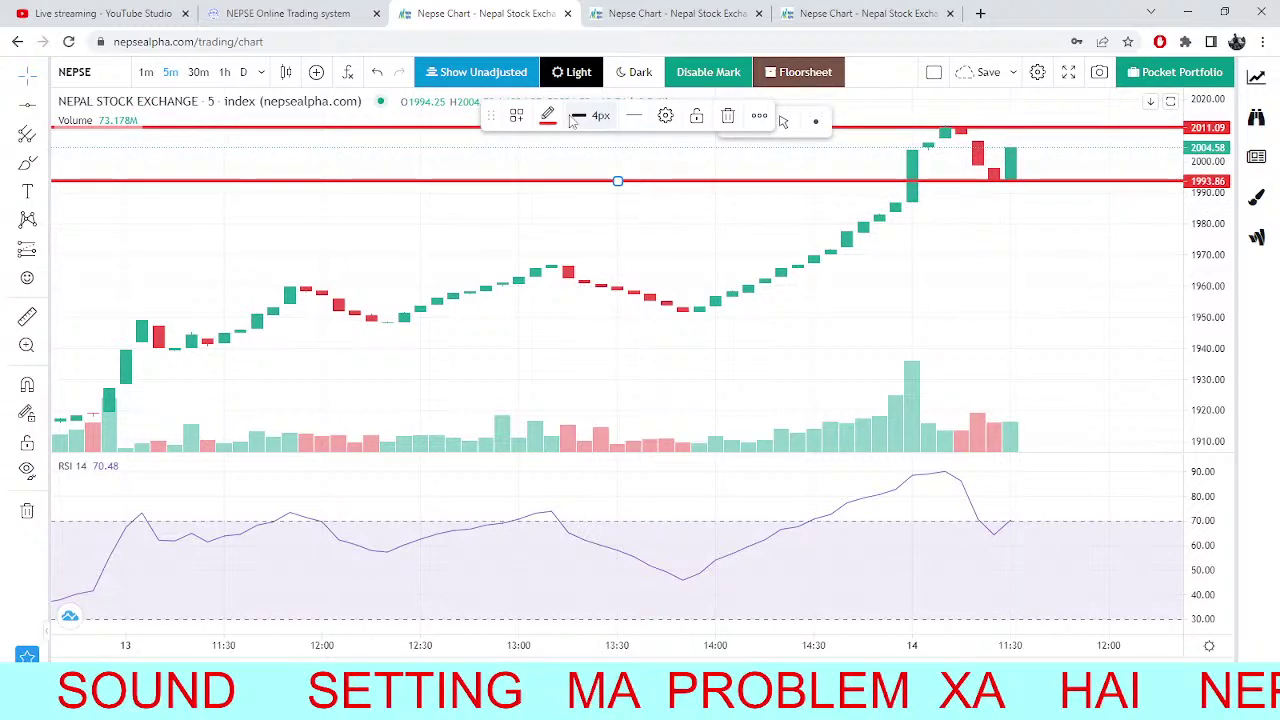
{"action": "key", "text": "ctrl+shift+Tab"}
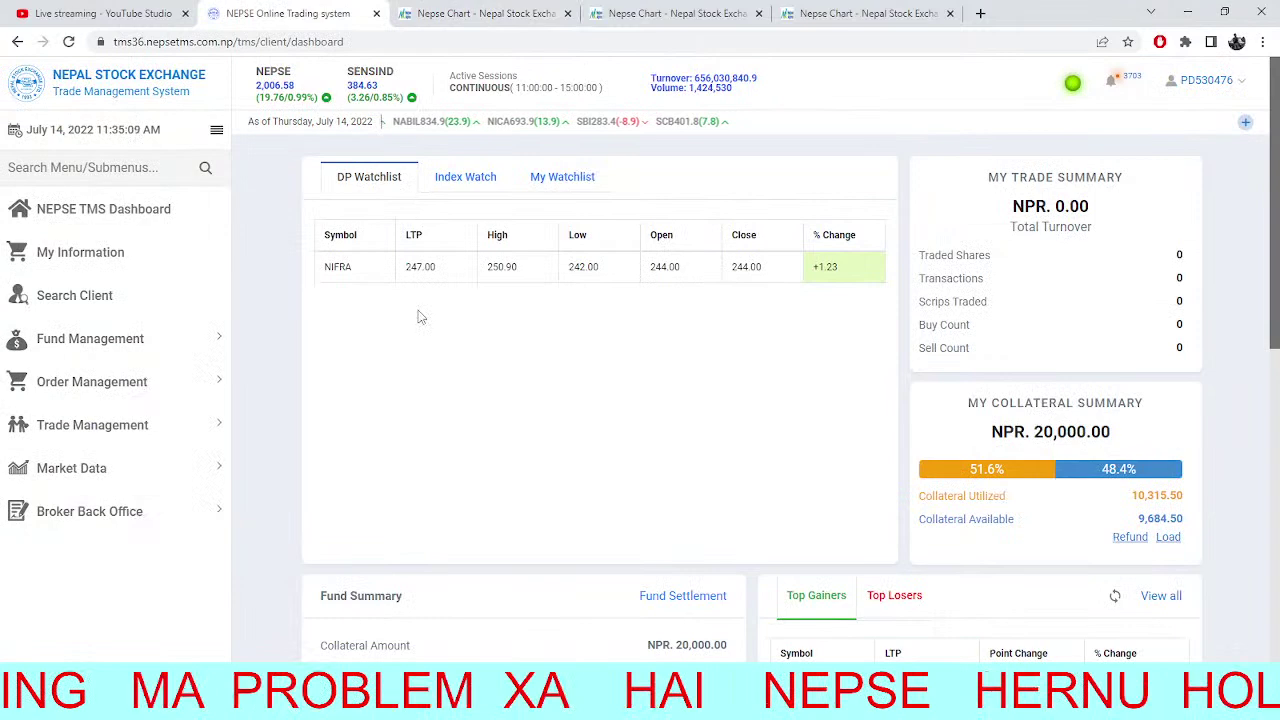
{"action": "key", "text": "ctrl+Tab"}
{"action": "scroll", "coordinate": [825, 416], "scroll_direction": "down", "scroll_amount": 5}
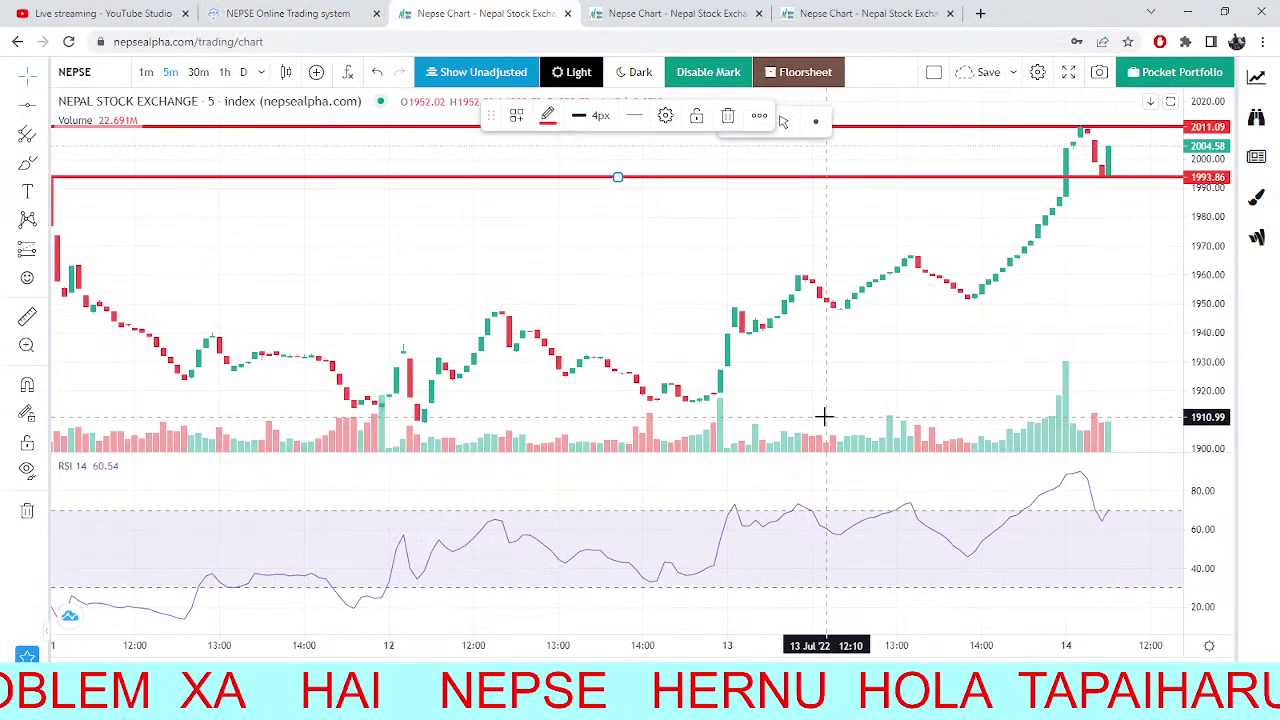
{"action": "scroll", "coordinate": [825, 416], "scroll_direction": "down", "scroll_amount": 3}
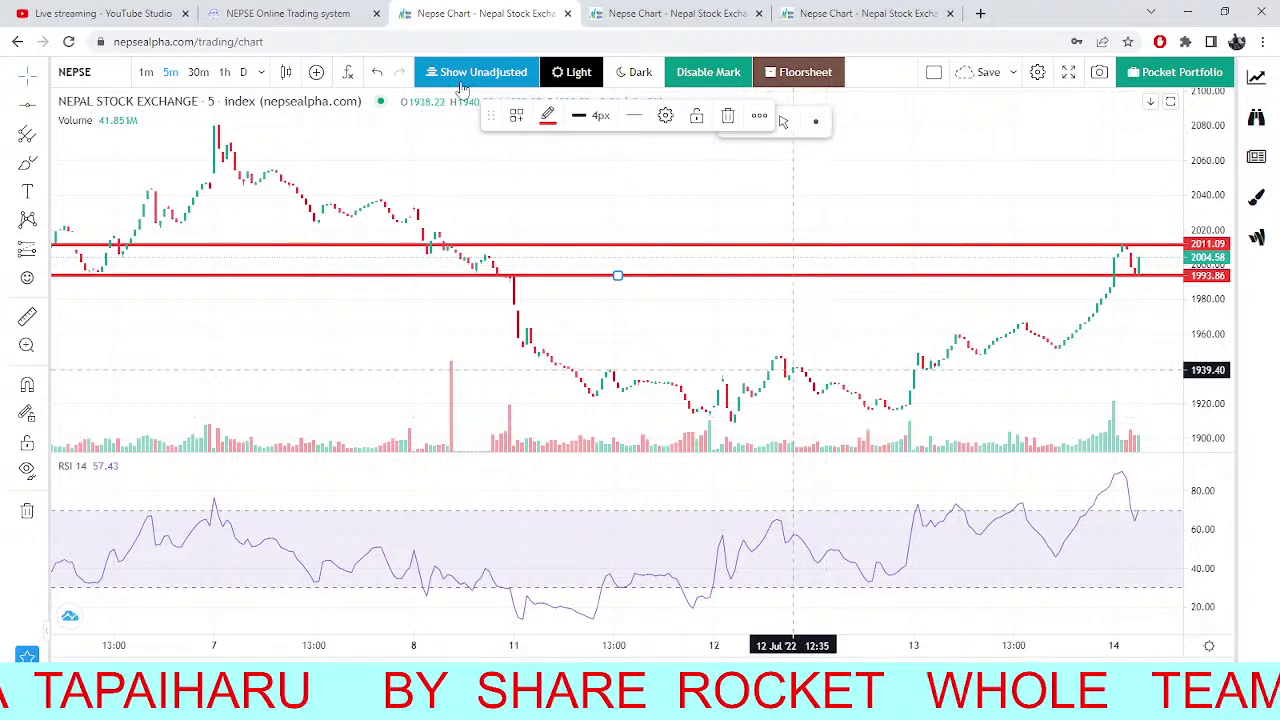
Track the dashboard's NEPSE value and turnover against the newest five-minute candle between the 1993.86 and 2011.09 lines.
{"action": "left_click", "coordinate": [286, 14]}
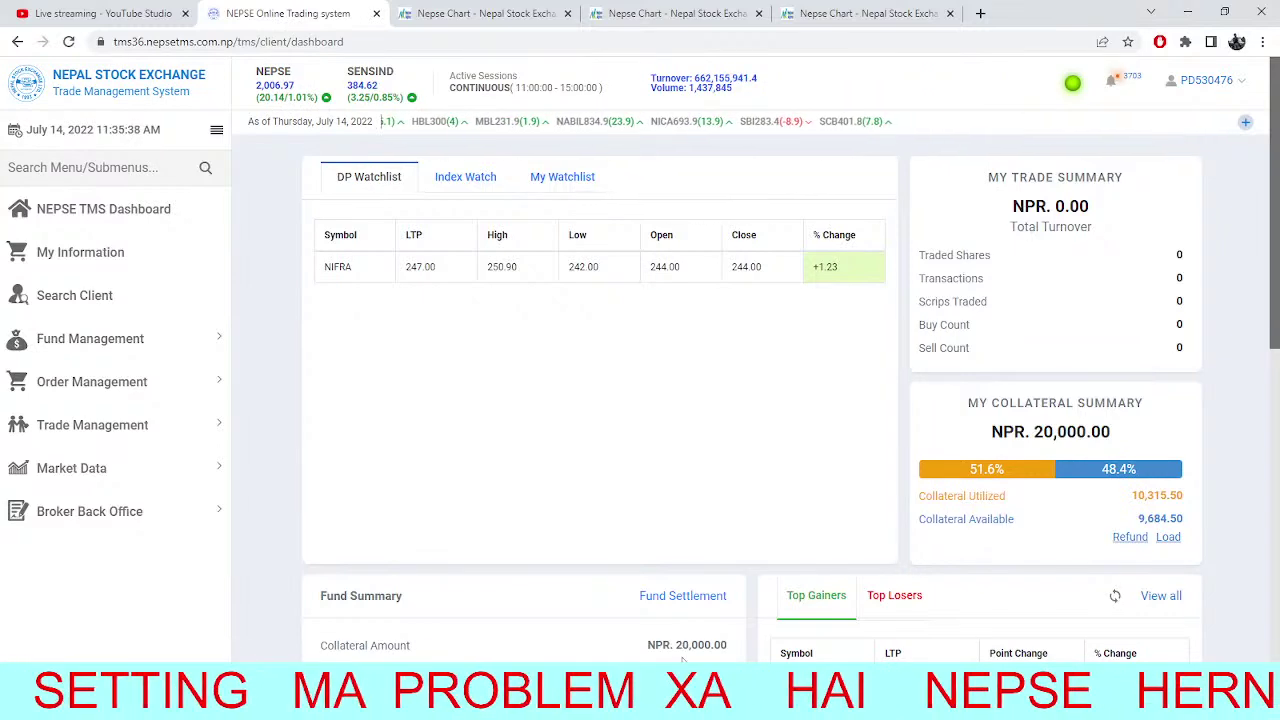
{"action": "key", "text": "ctrl+Tab"}
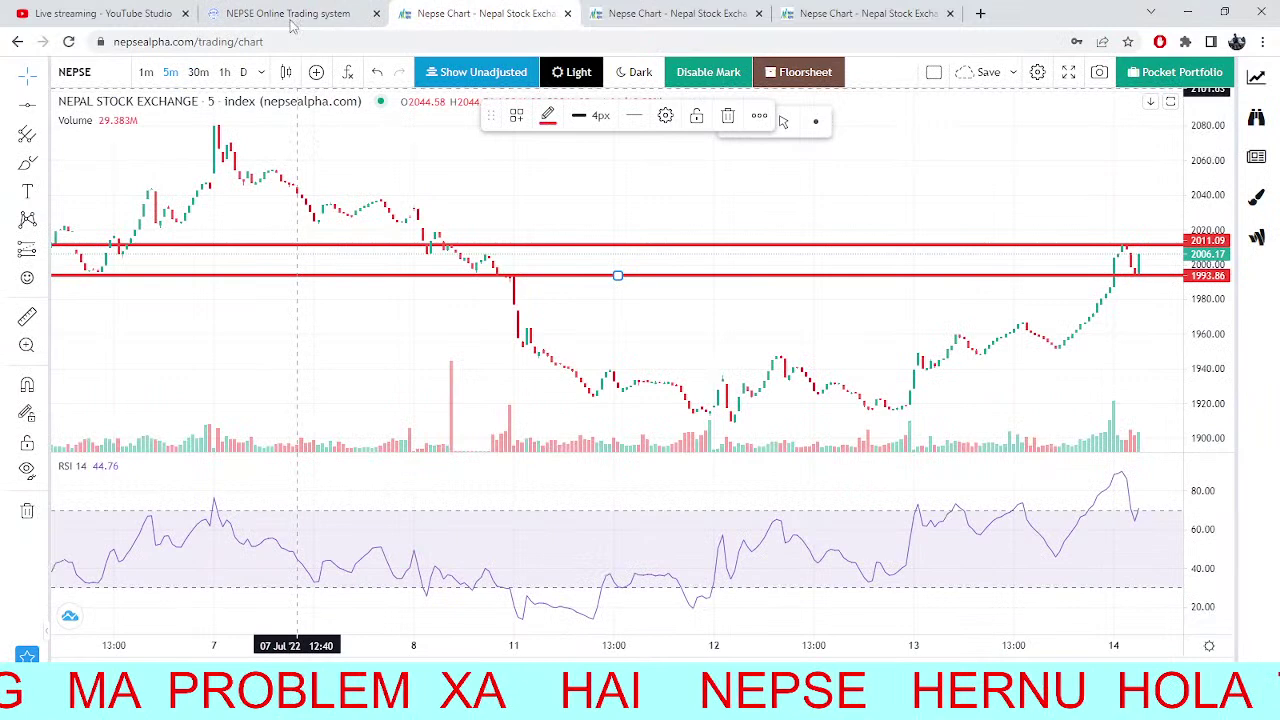
{"action": "scroll", "coordinate": [971, 346], "scroll_direction": "up", "scroll_amount": 5}
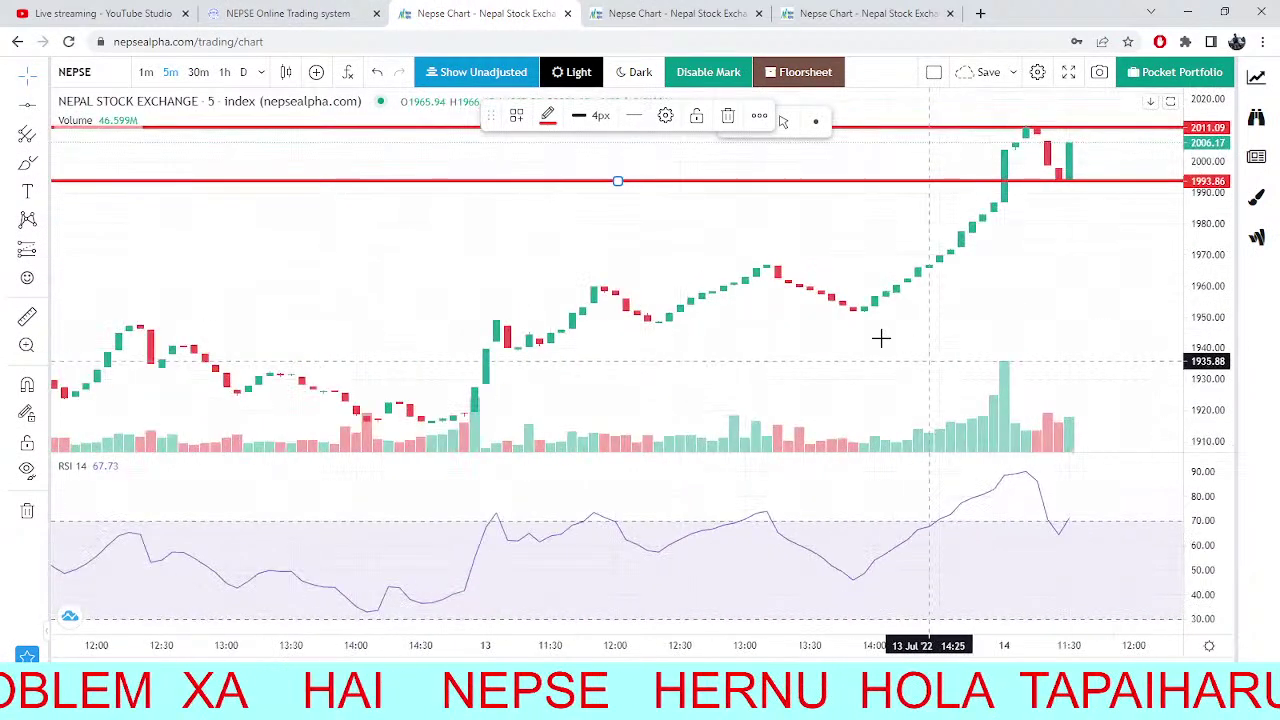
{"action": "left_click", "coordinate": [295, 10]}
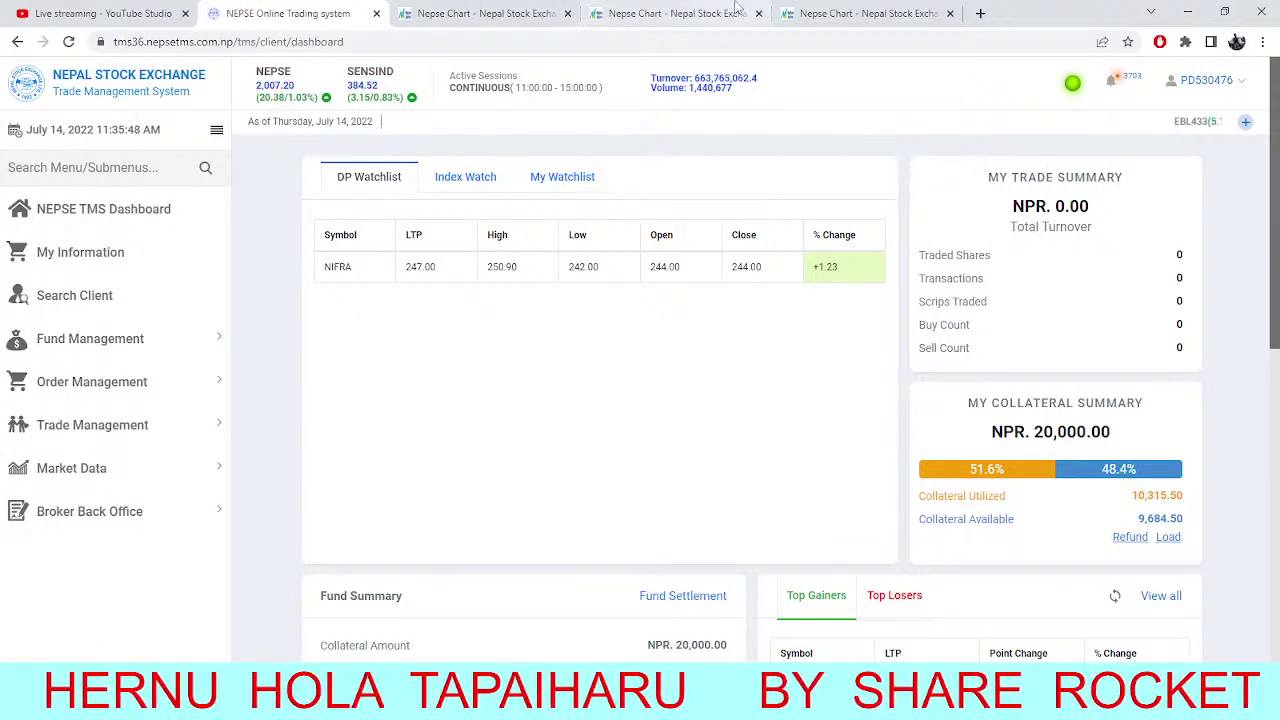
{"action": "left_click", "coordinate": [460, 10]}
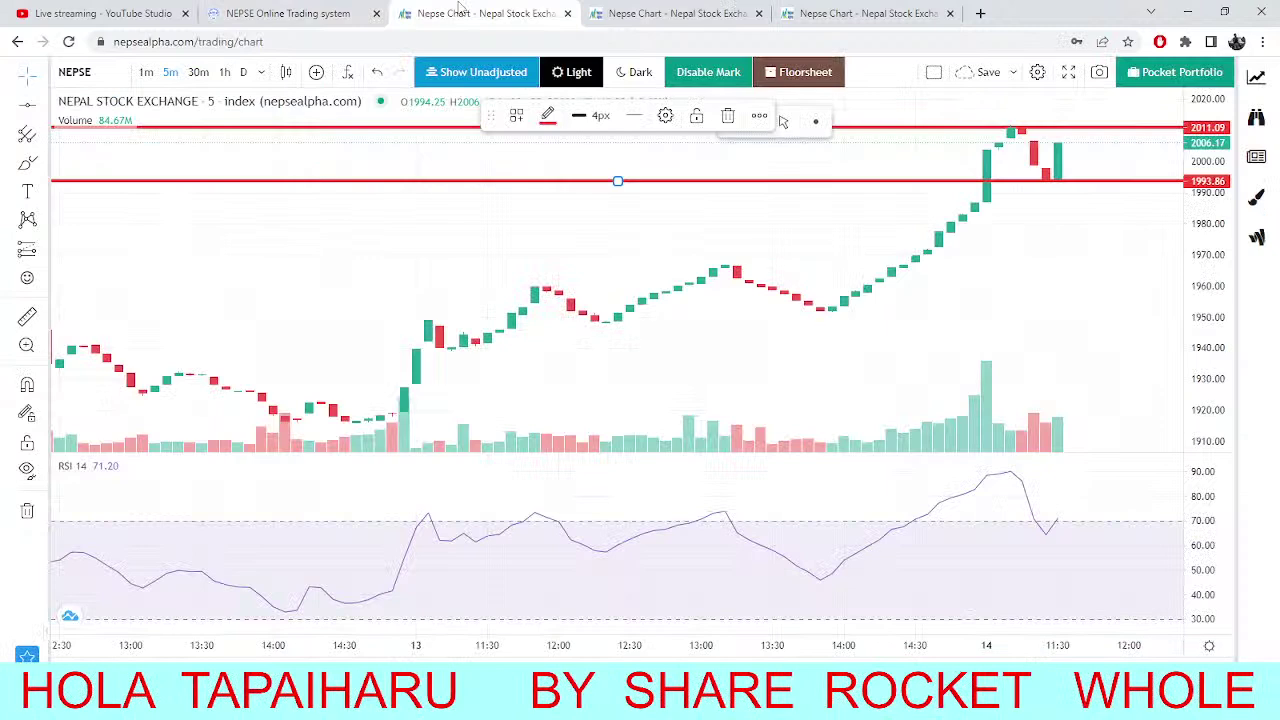
{"action": "left_click", "coordinate": [313, 10]}
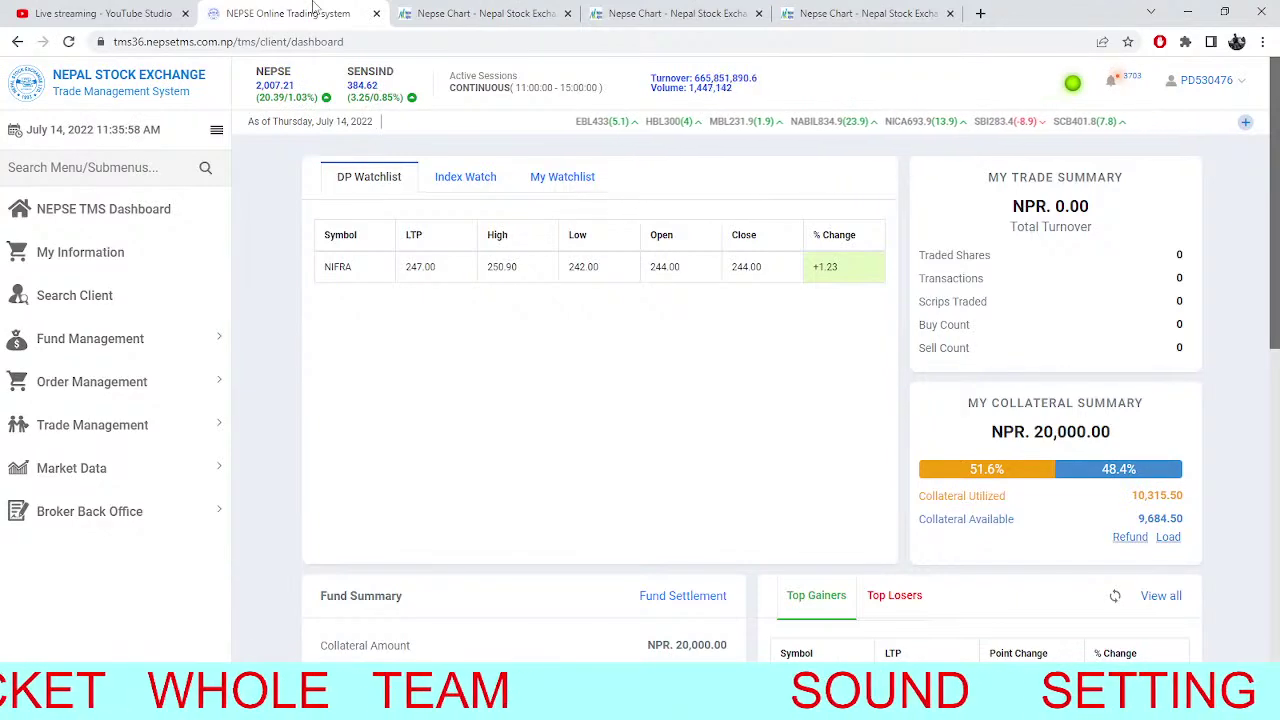
{"action": "left_click", "coordinate": [449, 16]}
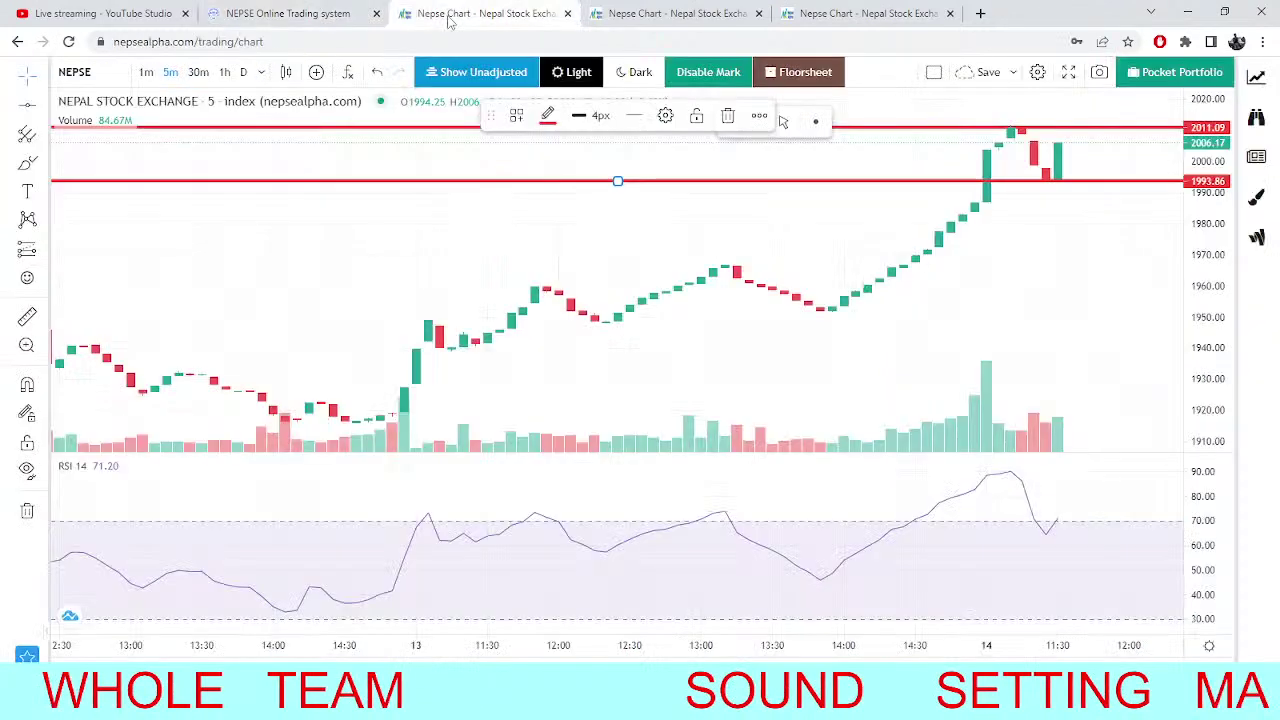
{"action": "left_click", "coordinate": [337, 12]}
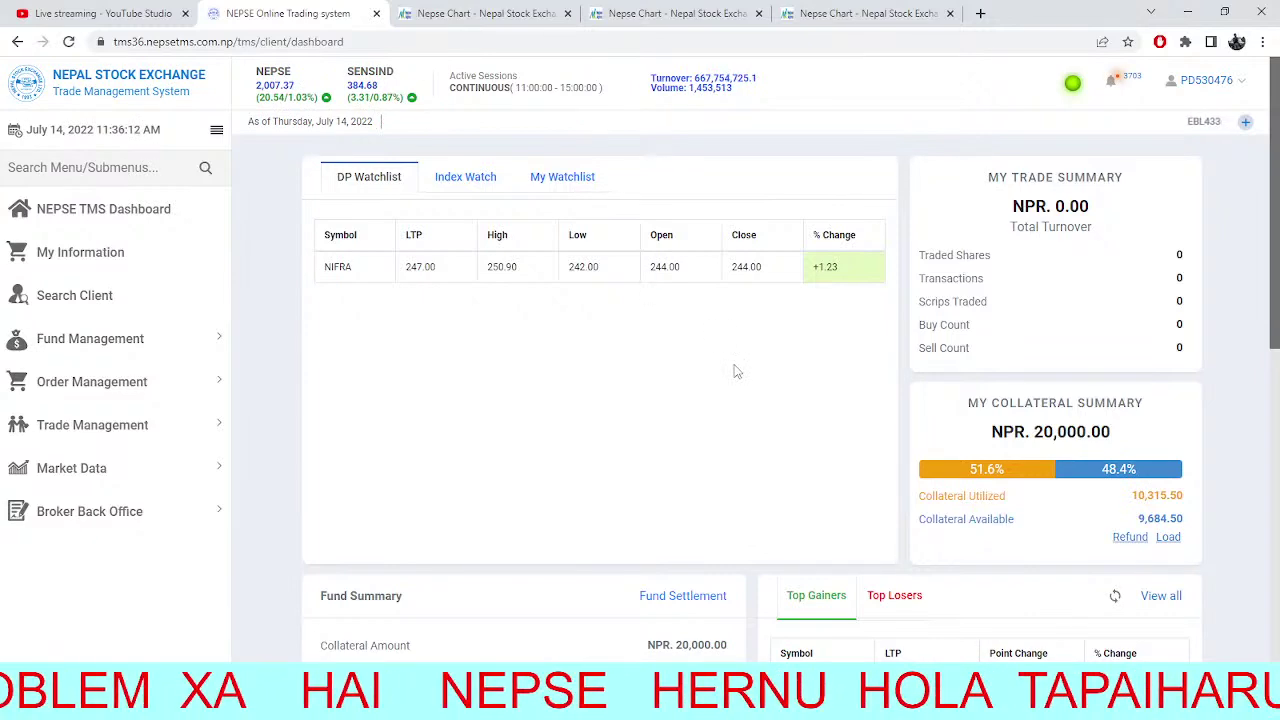
{"action": "key", "text": "ctrl+Tab"}
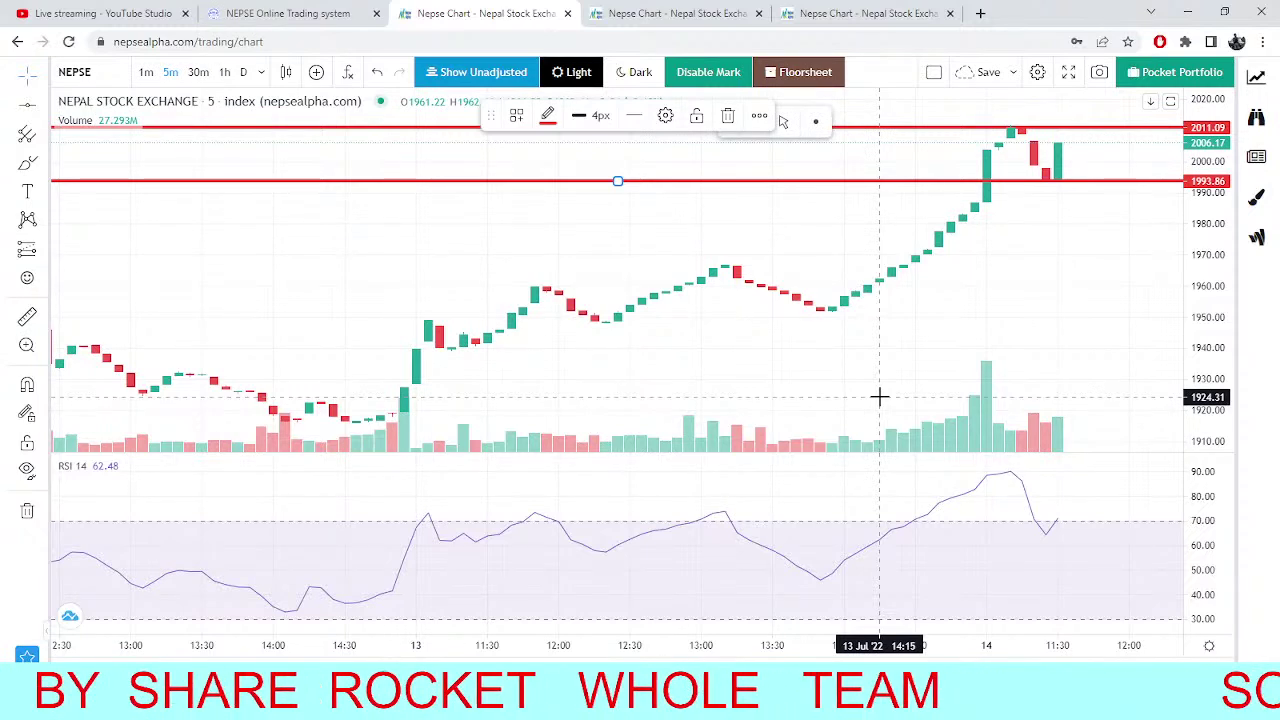
{"action": "left_click", "coordinate": [311, 10]}
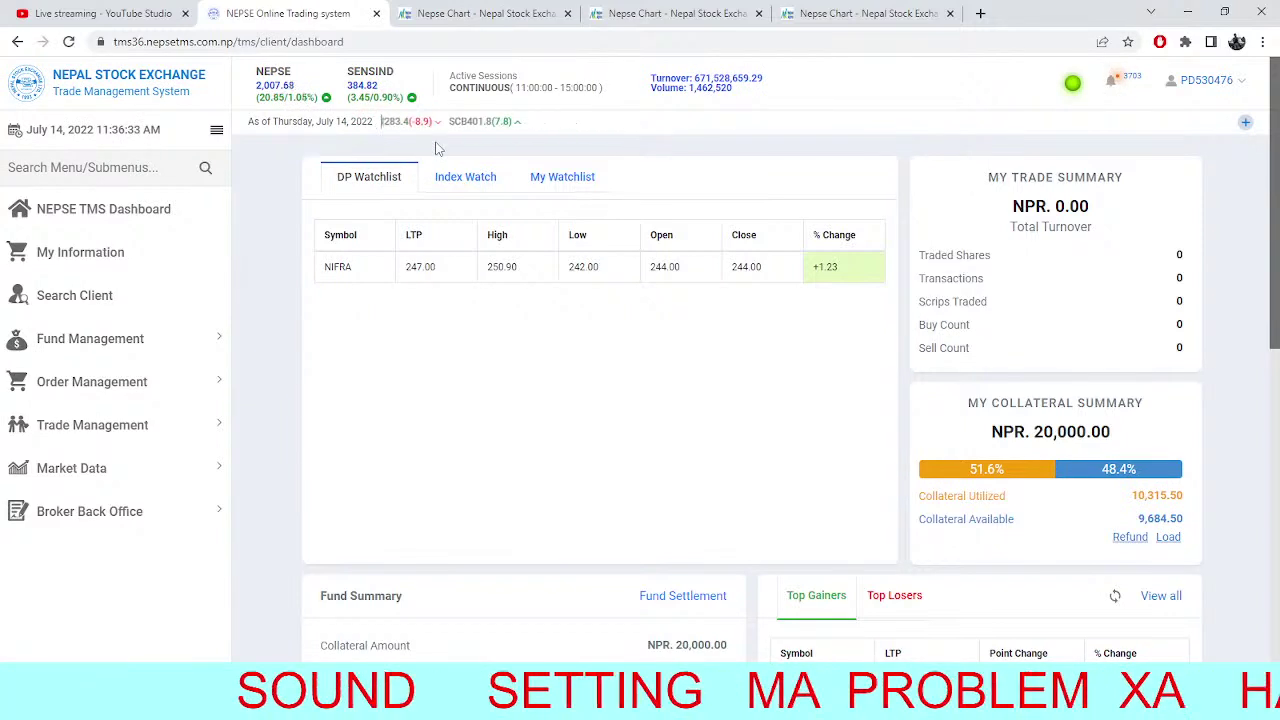
Set the pivot-level chart to the daily timeframe and load the ACLBSL microfinance symbol.
{"action": "left_click", "coordinate": [827, 13]}
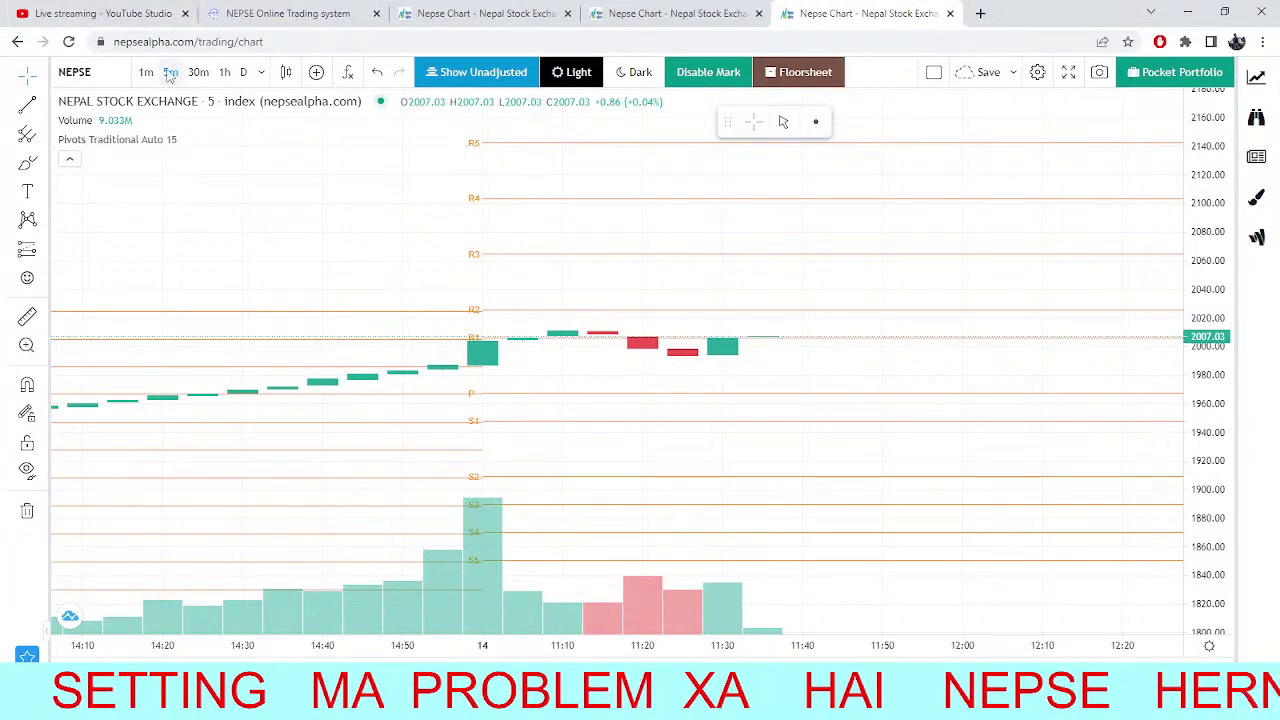
{"action": "left_click", "coordinate": [243, 72]}
{"action": "left_click", "coordinate": [84, 73]}
{"action": "key", "text": "BackSpace"}
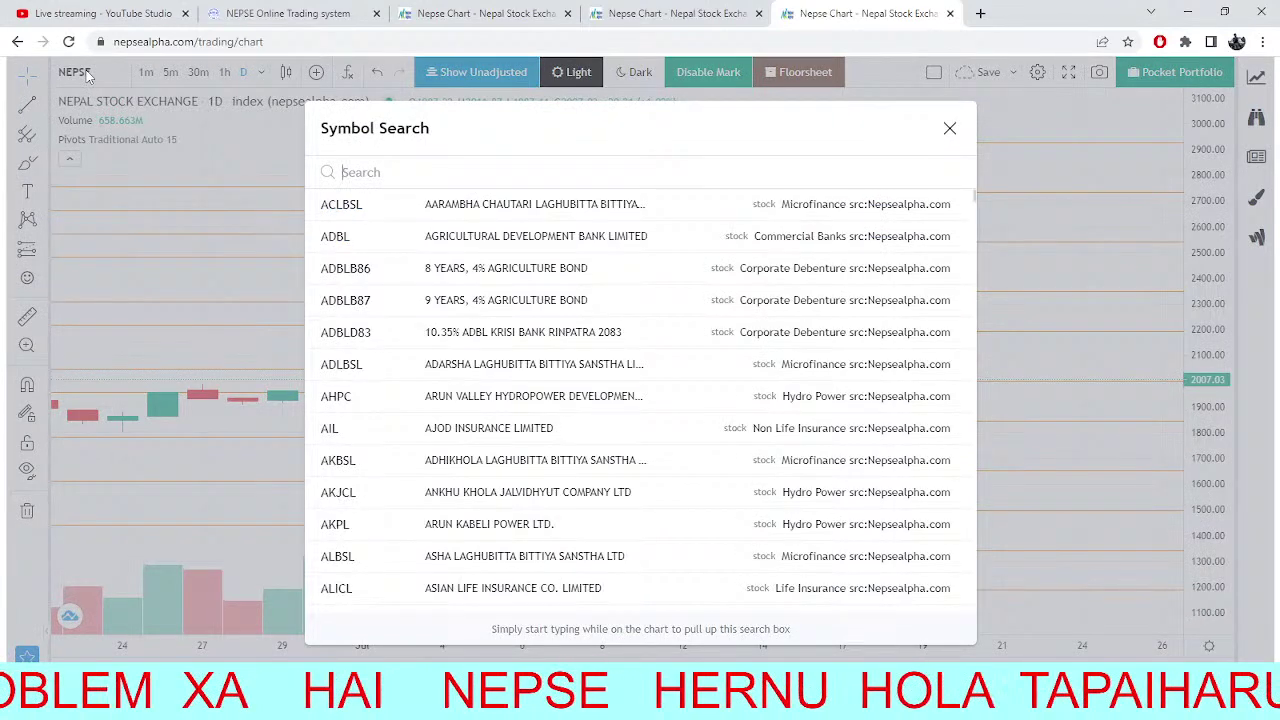
{"action": "type", "text": "AC"}
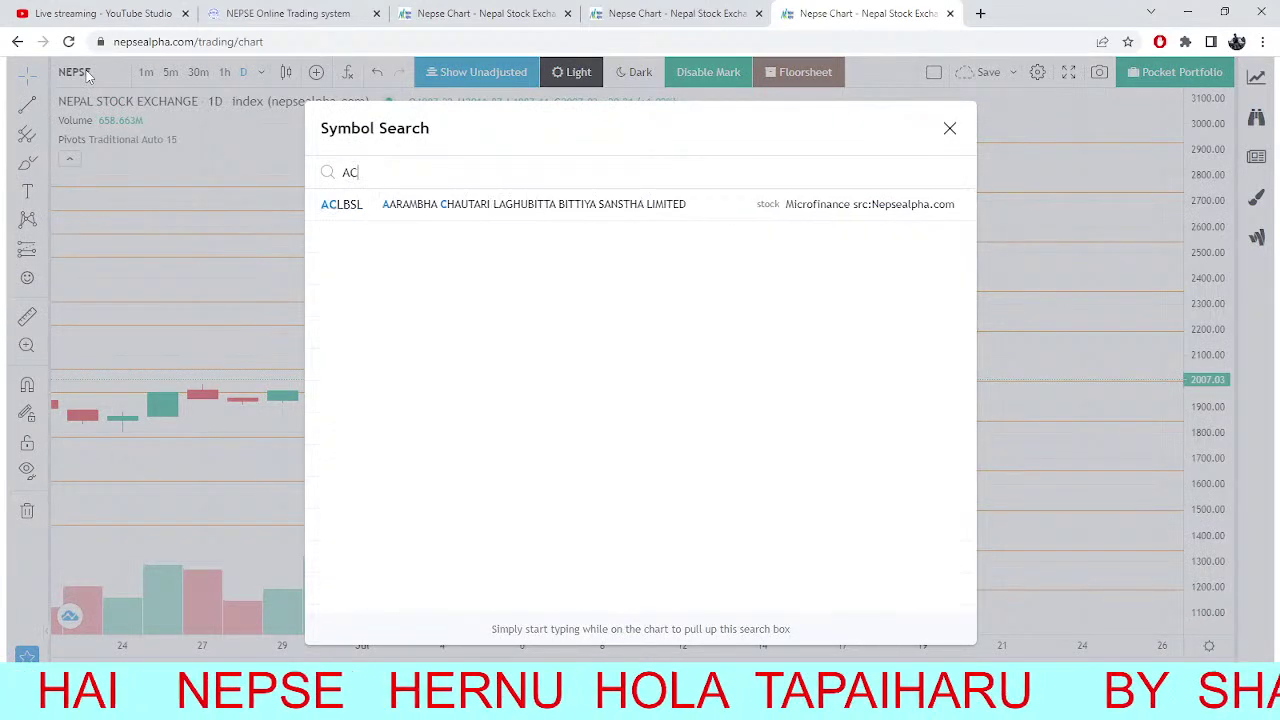
{"action": "type", "text": "LB"}
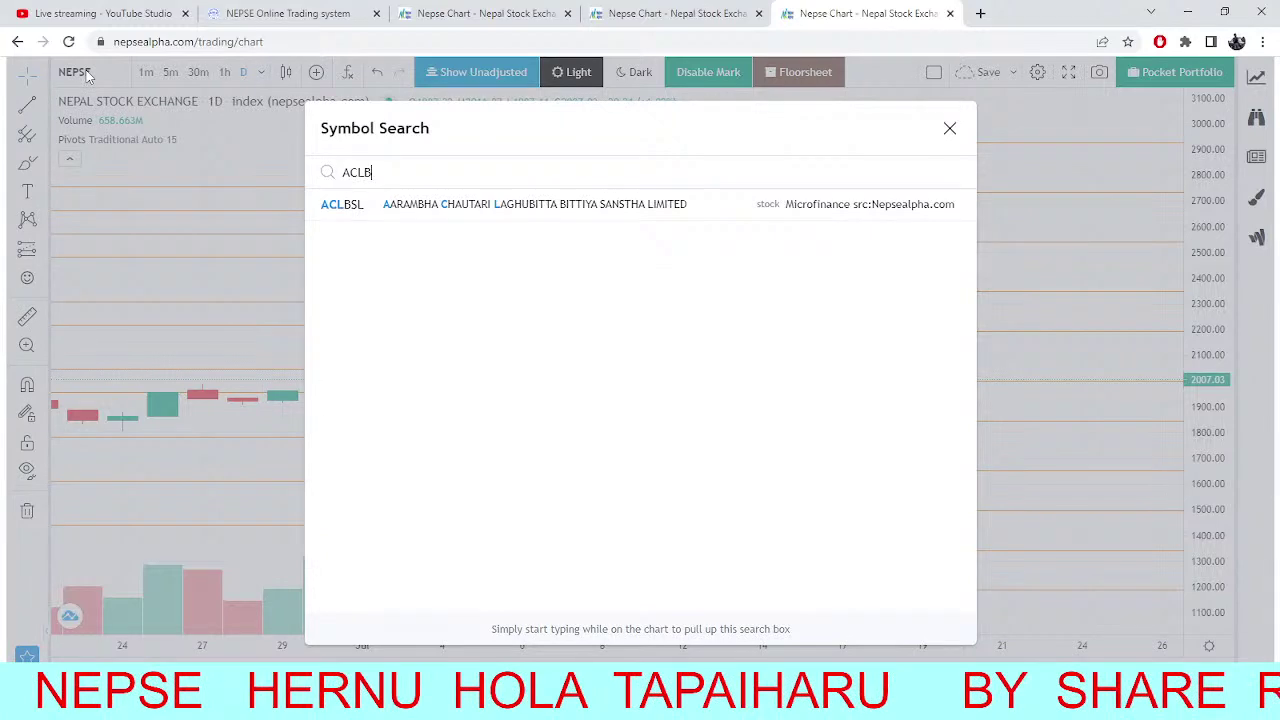
{"action": "type", "text": "S"}
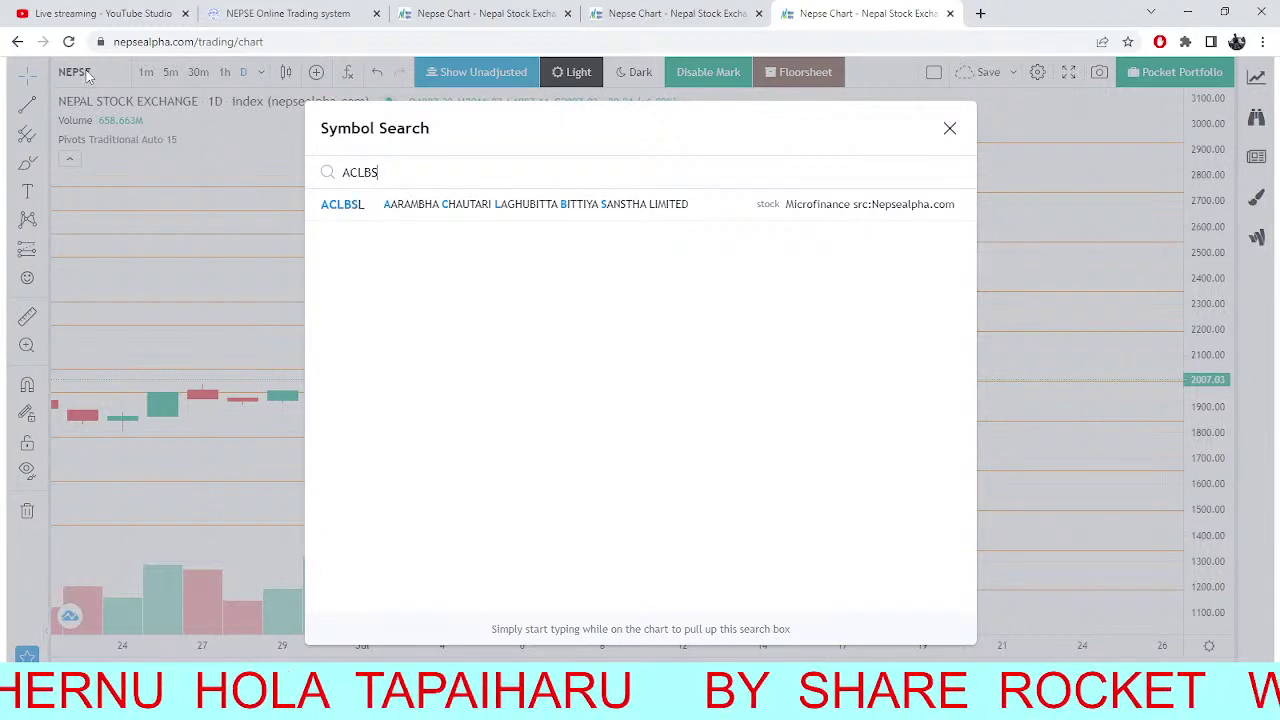
{"action": "left_click", "coordinate": [621, 214]}
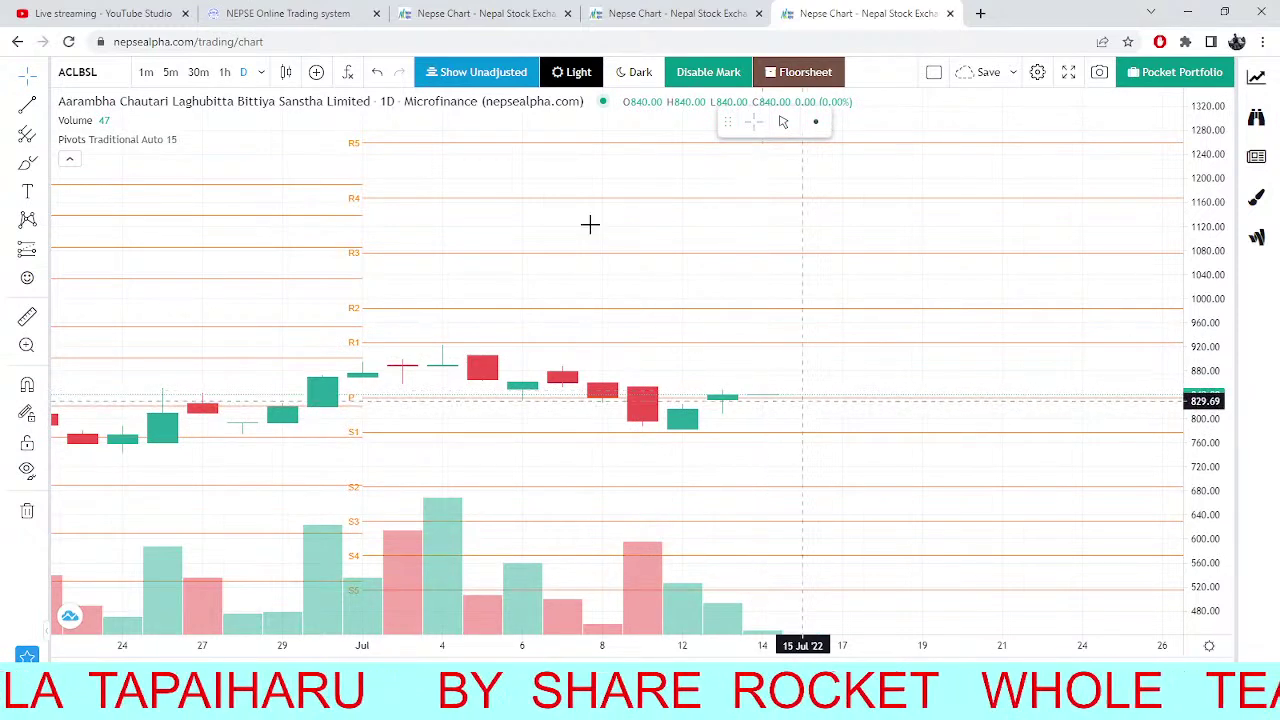
Check the dashboard's NEPSE and SENSIND values against the latest candle and RSI on the five-minute chart.
{"action": "left_click", "coordinate": [267, 12]}
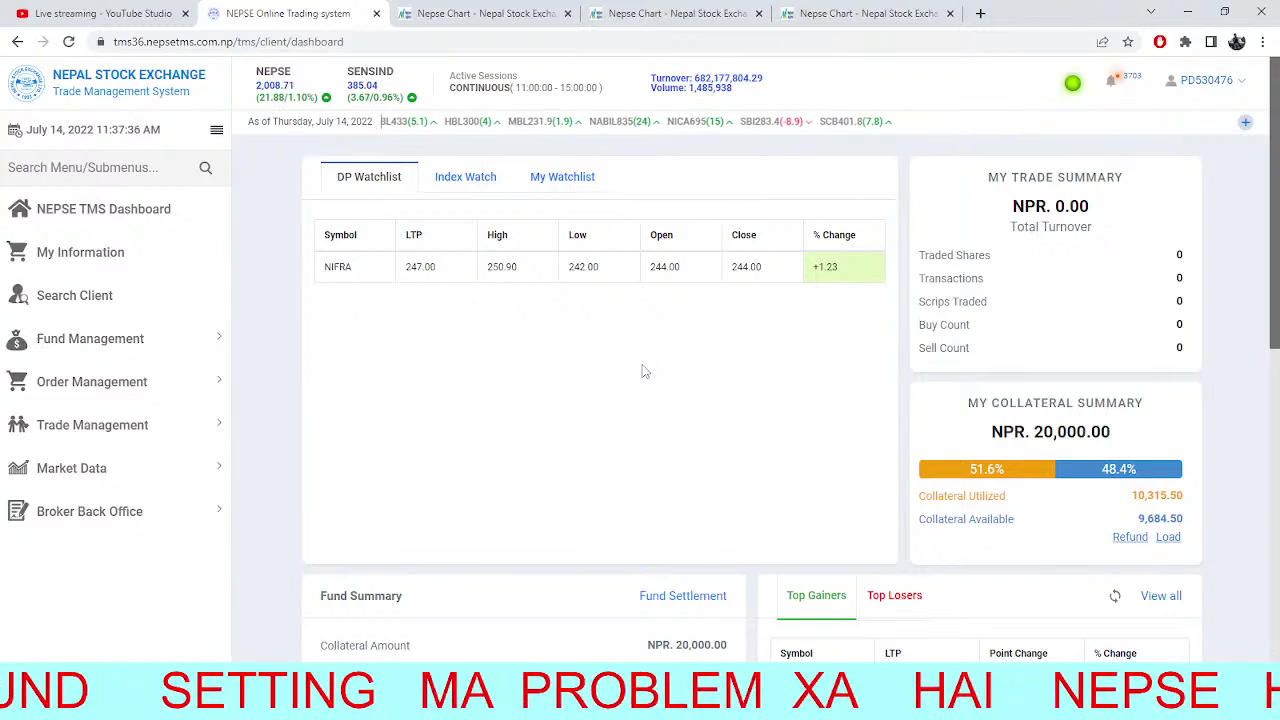
{"action": "left_click", "coordinate": [503, 9]}
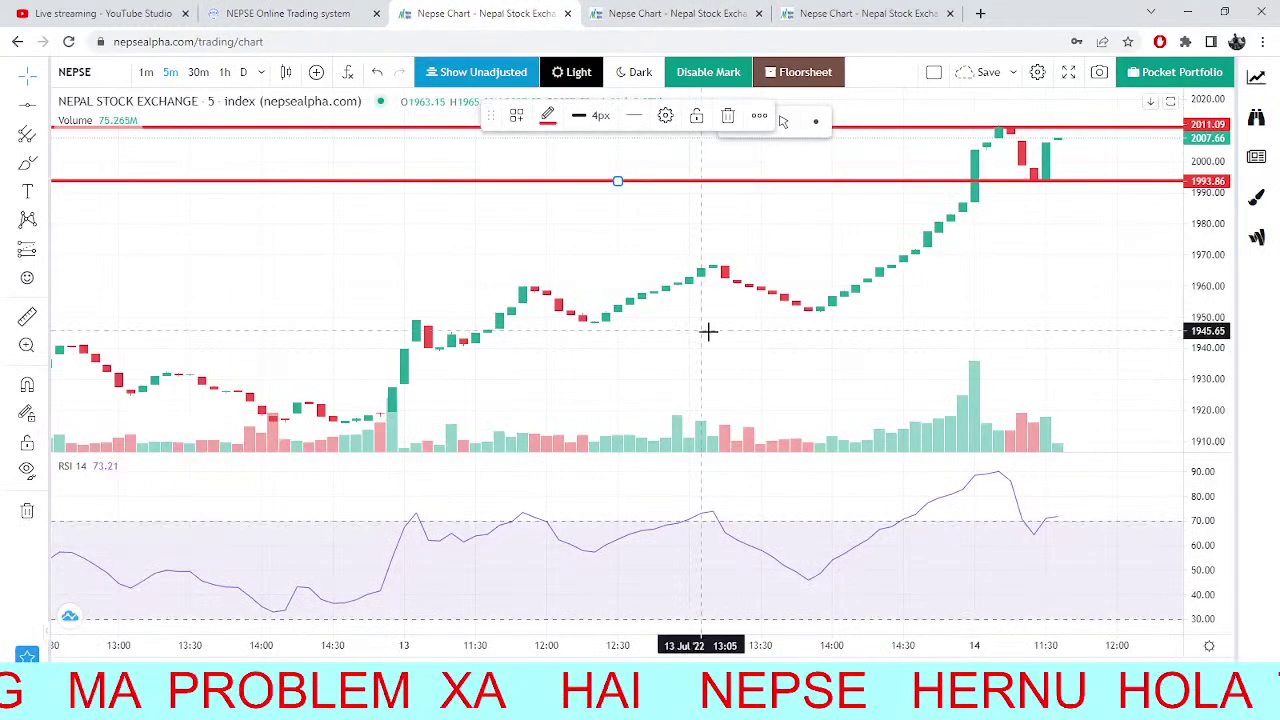
{"action": "scroll", "coordinate": [708, 331], "scroll_direction": "up", "scroll_amount": 1}
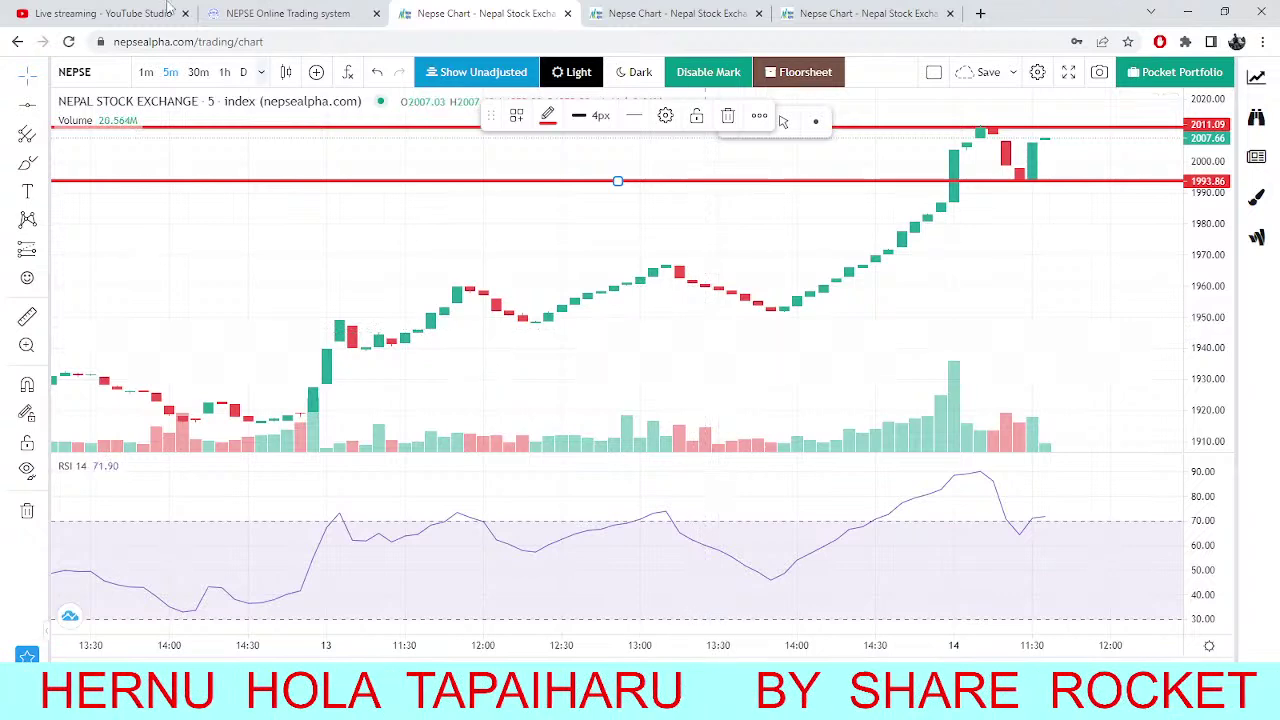
{"action": "left_click", "coordinate": [288, 13]}
{"action": "key", "text": "ctrl+Tab"}
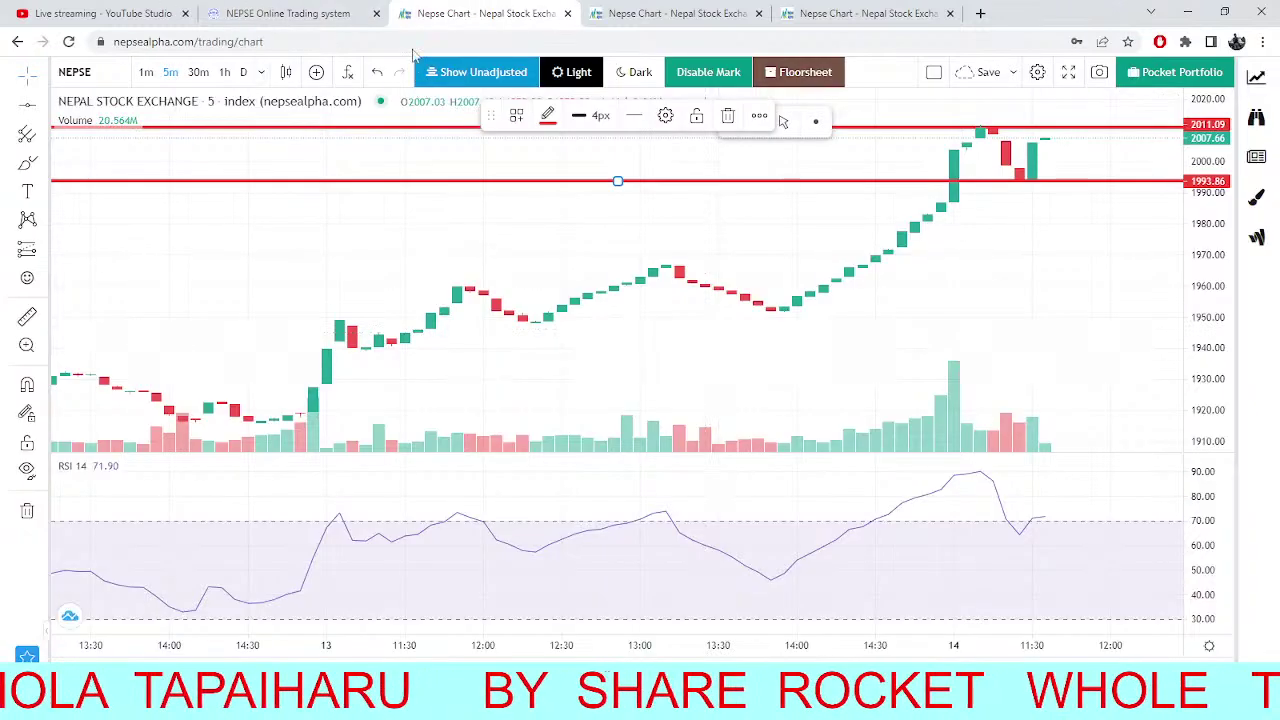
{"action": "left_click", "coordinate": [338, 12]}
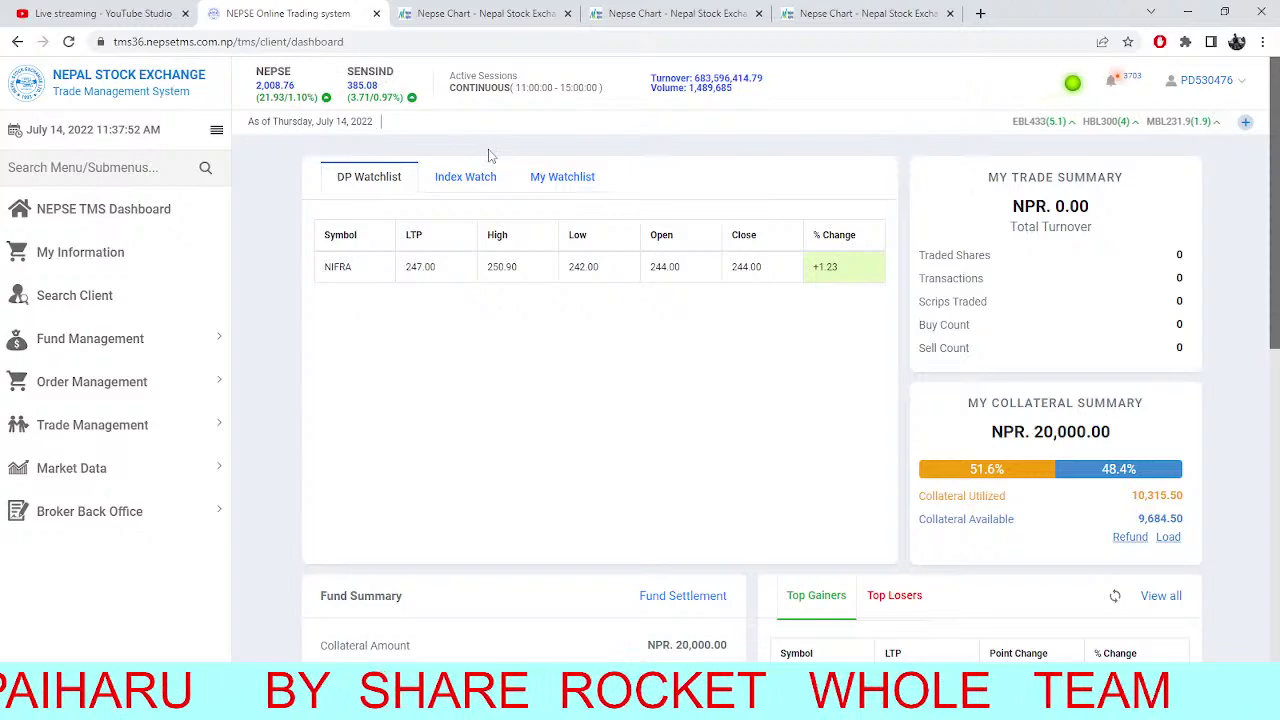
{"action": "key", "text": "ctrl+Tab"}
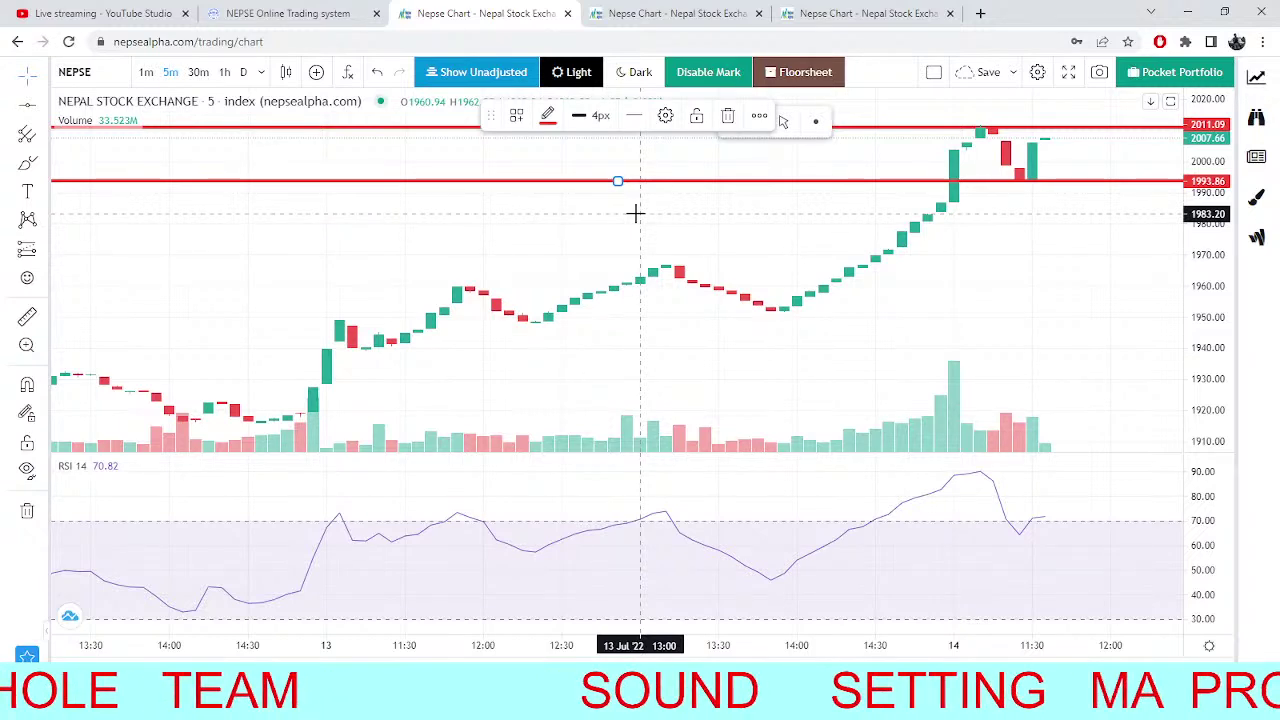
Examine the daily NEPSE candlestick chart alongside the dashboard's index value and the five-minute chart.
{"action": "key", "text": "ctrl+Tab"}
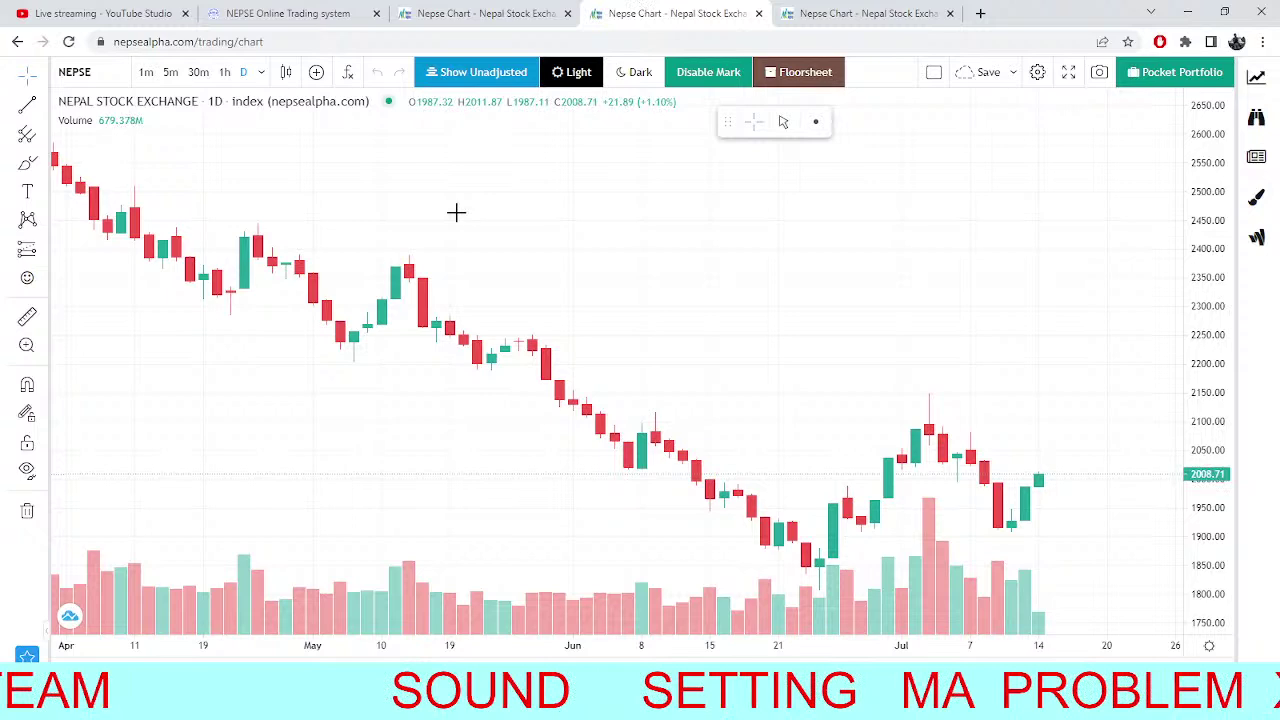
{"action": "key", "text": "ctrl+shift+Tab"}
{"action": "key", "text": "ctrl+shift+Tab"}
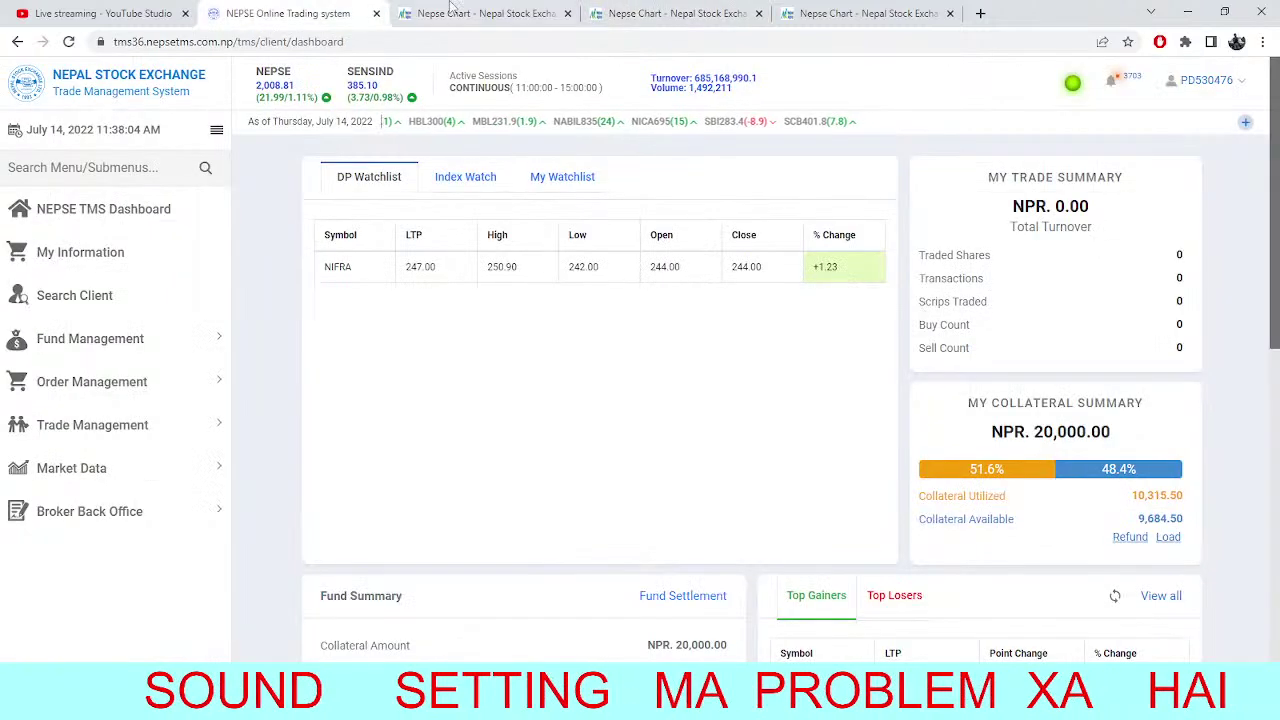
{"action": "left_click", "coordinate": [450, 12]}
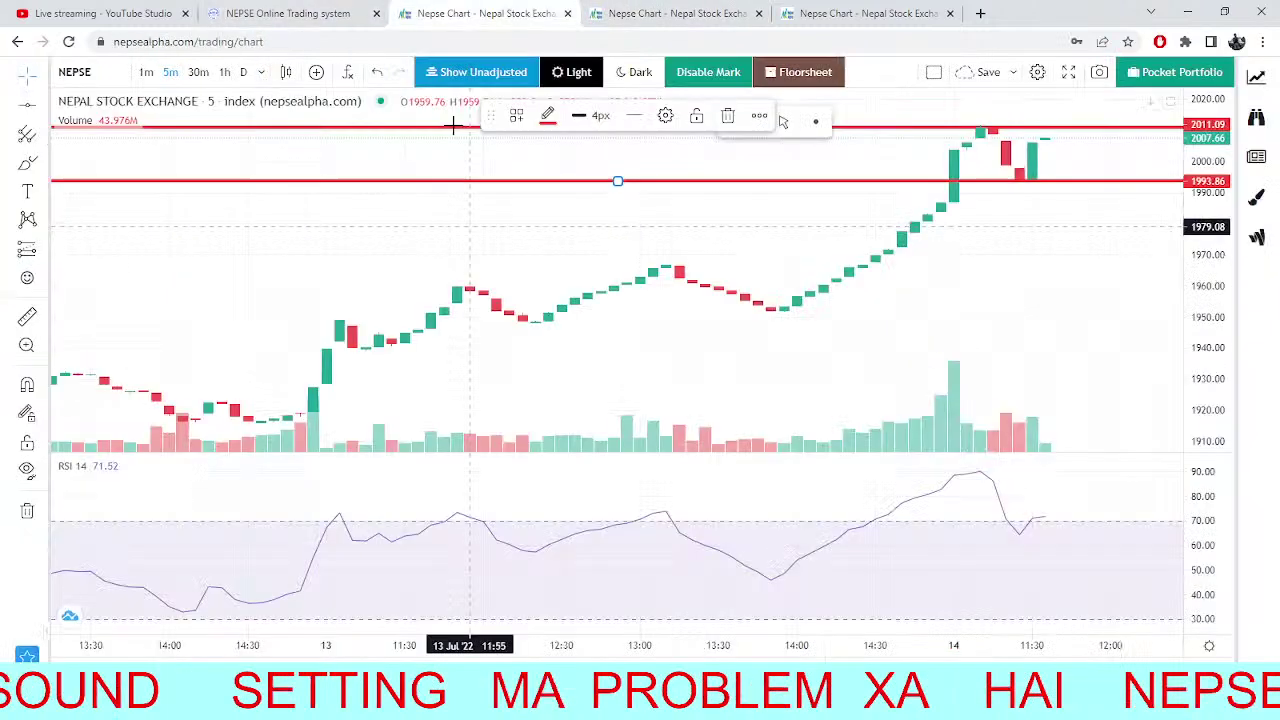
Recheck the dashboard's NEPSE value and examine the latest five-minute candle near the 2011.09 line against earlier sessions.
{"action": "left_click", "coordinate": [226, 8]}
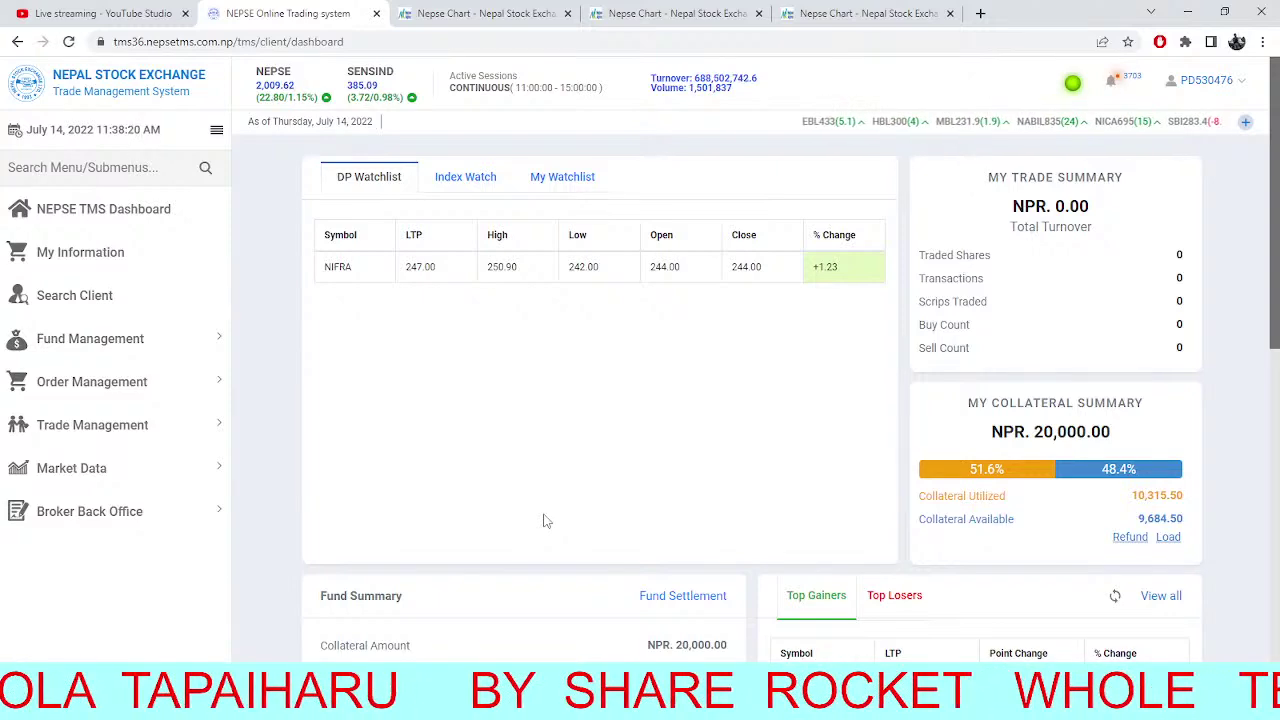
{"action": "key", "text": "ctrl+Tab"}
{"action": "key", "text": "ctrl+shift+Tab"}
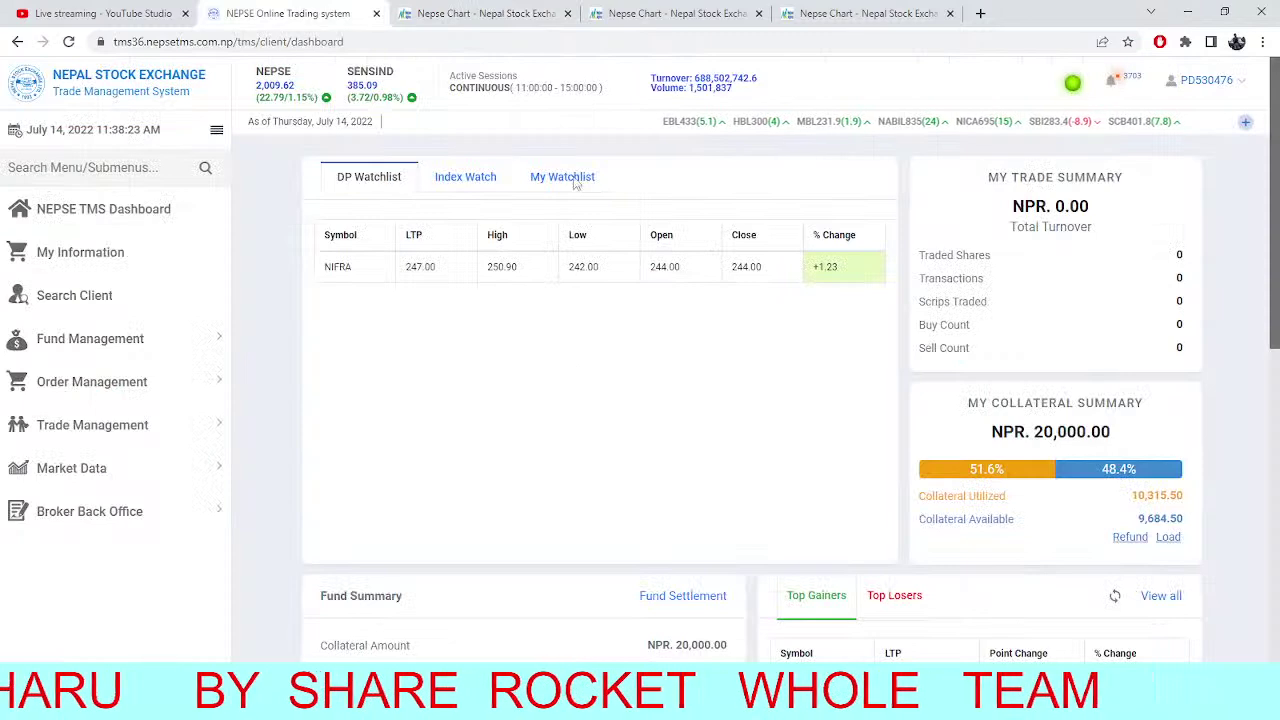
{"action": "left_click", "coordinate": [540, 8]}
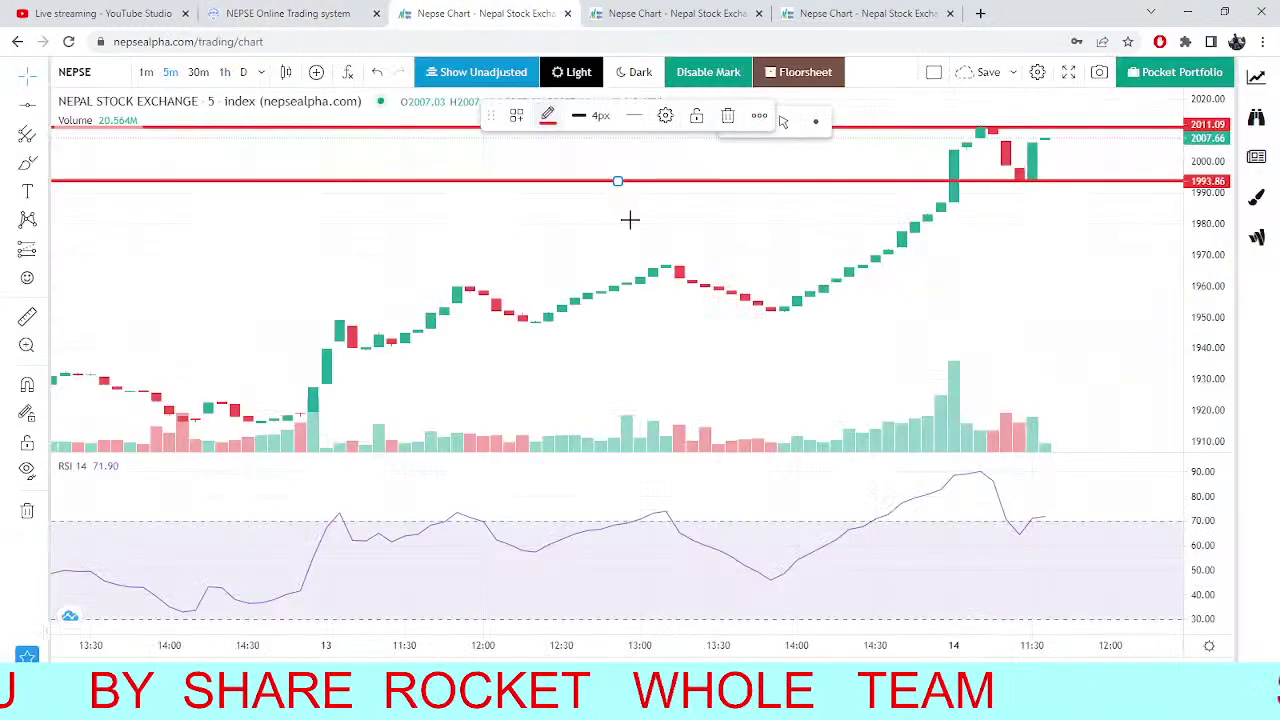
{"action": "scroll", "coordinate": [1017, 180], "scroll_direction": "up", "scroll_amount": 2}
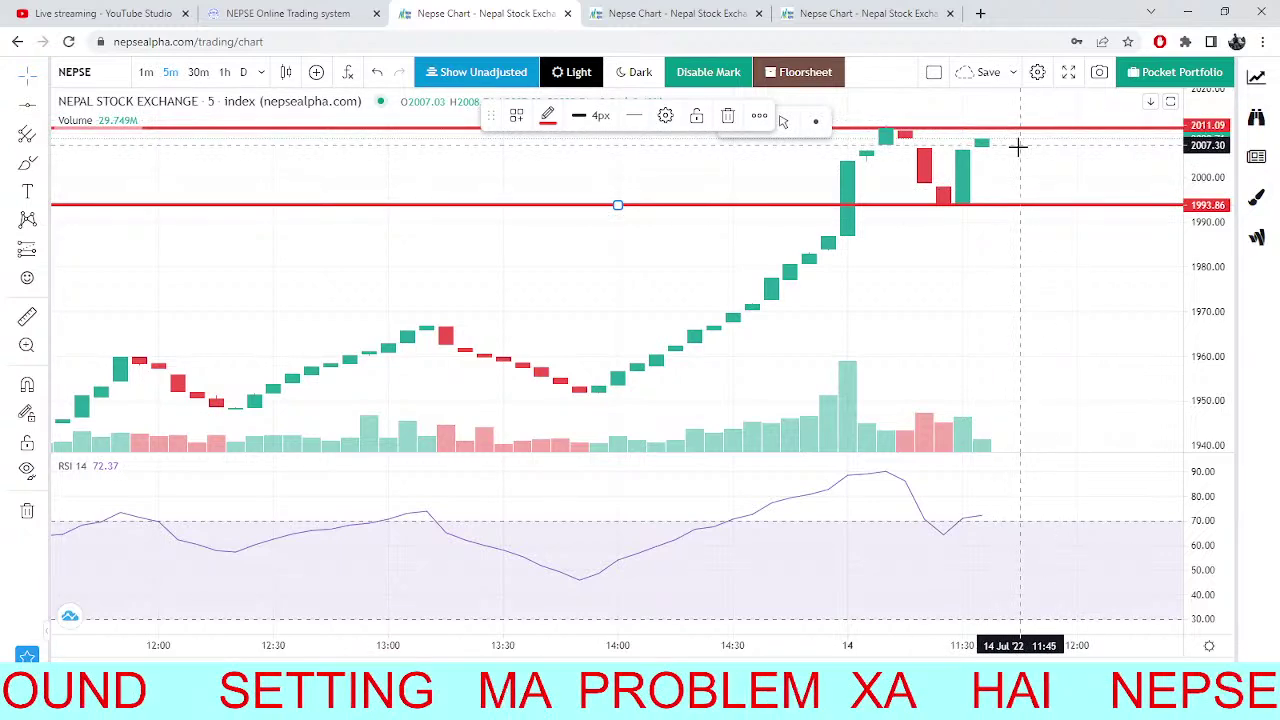
{"action": "scroll", "coordinate": [1018, 147], "scroll_direction": "down", "scroll_amount": 3}
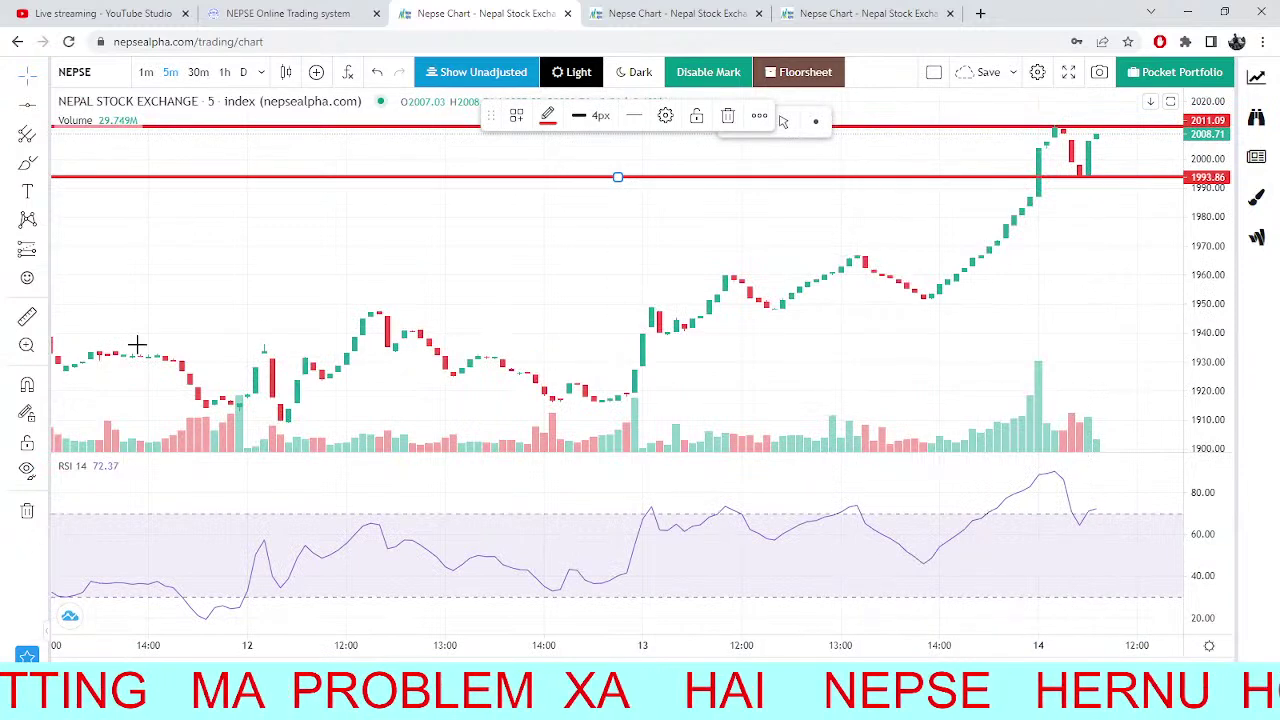
{"action": "key", "text": "ctrl+shift+Tab"}
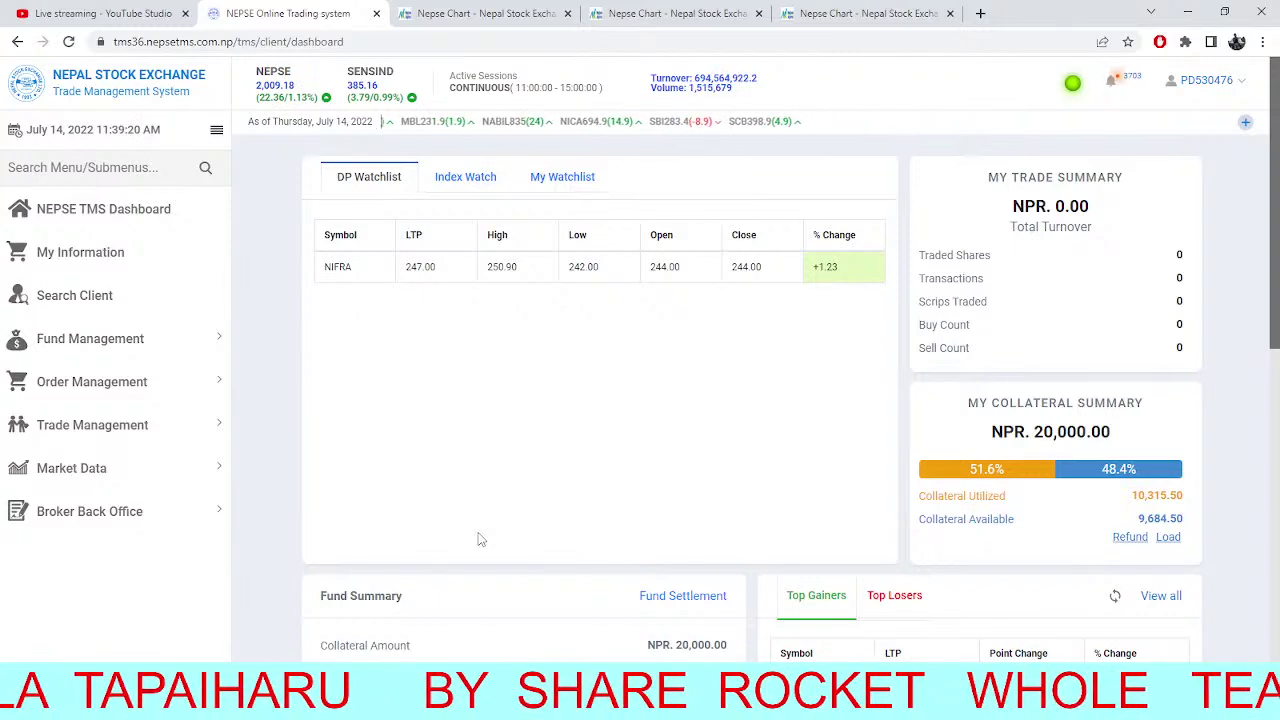
{"action": "key", "text": "ctrl+Tab"}
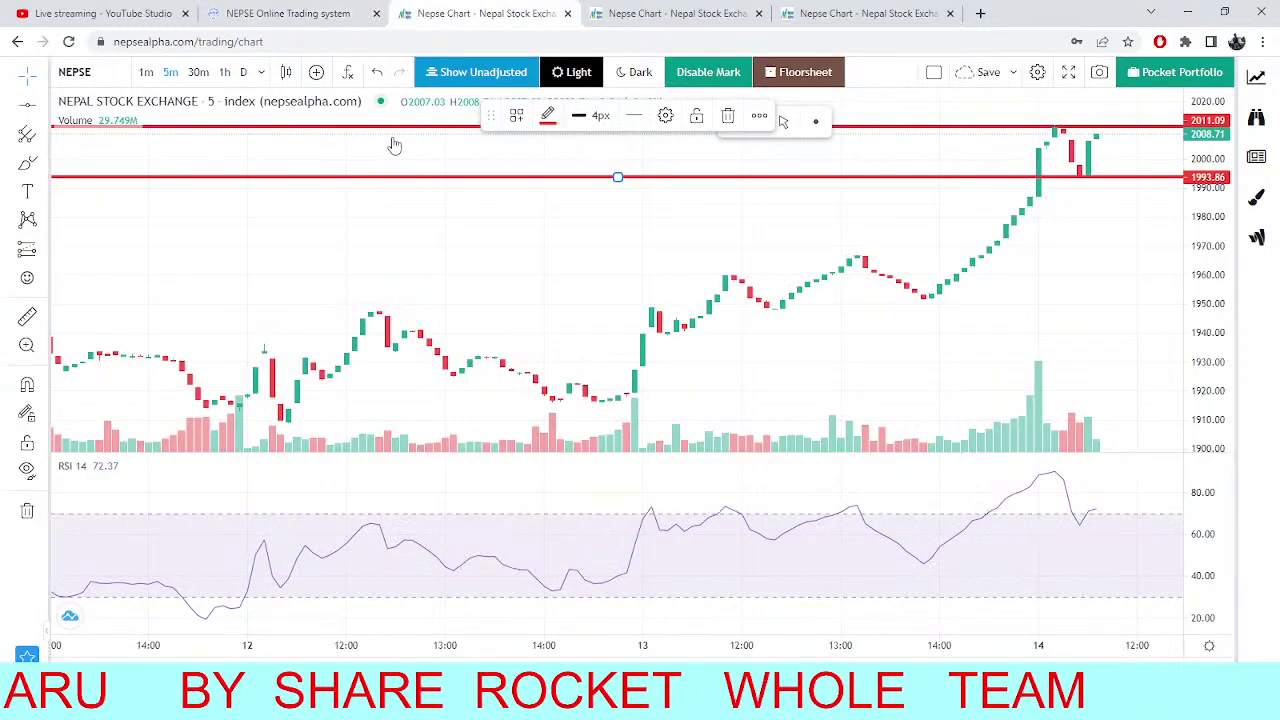
{"action": "left_click", "coordinate": [288, 13]}
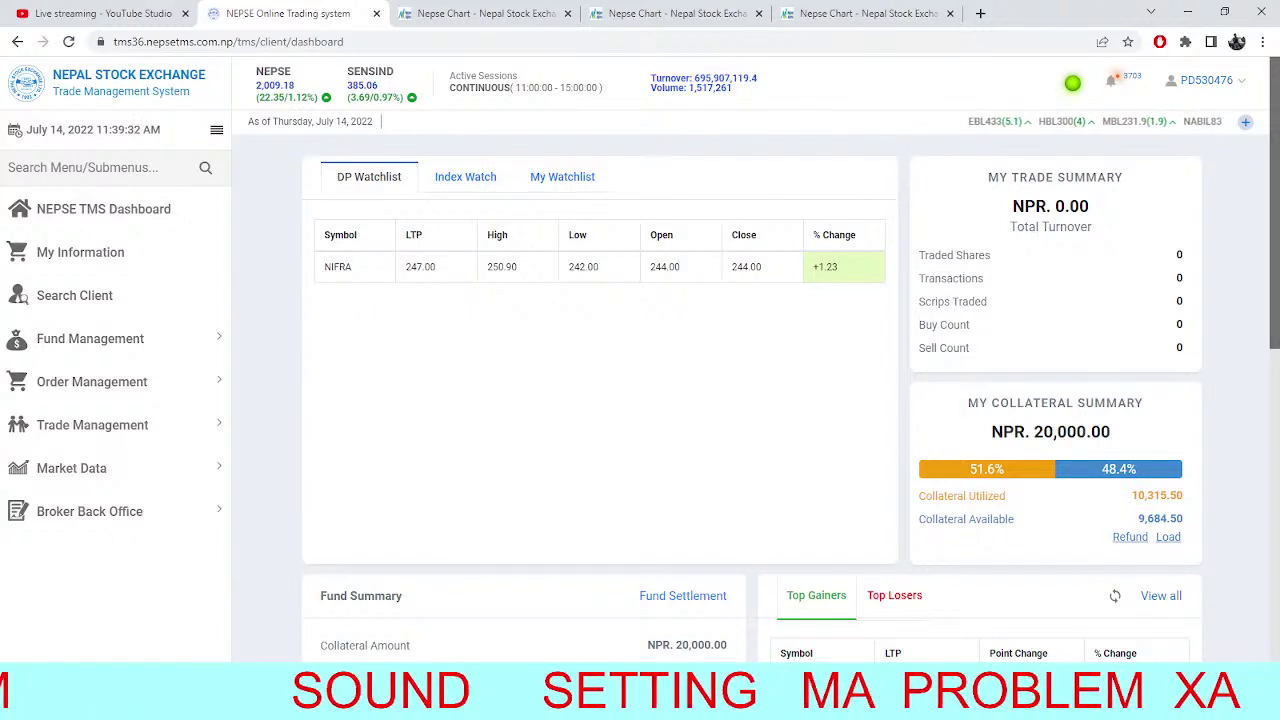
Switch to the third Nepse Chart page and load the NICA (NIC Asia Bank Ltd.) chart to view its recent daily candles.
{"action": "left_click", "coordinate": [897, 8]}
{"action": "left_click", "coordinate": [95, 74]}
{"action": "key", "text": "BackSpace"}
{"action": "type", "text": "N"}
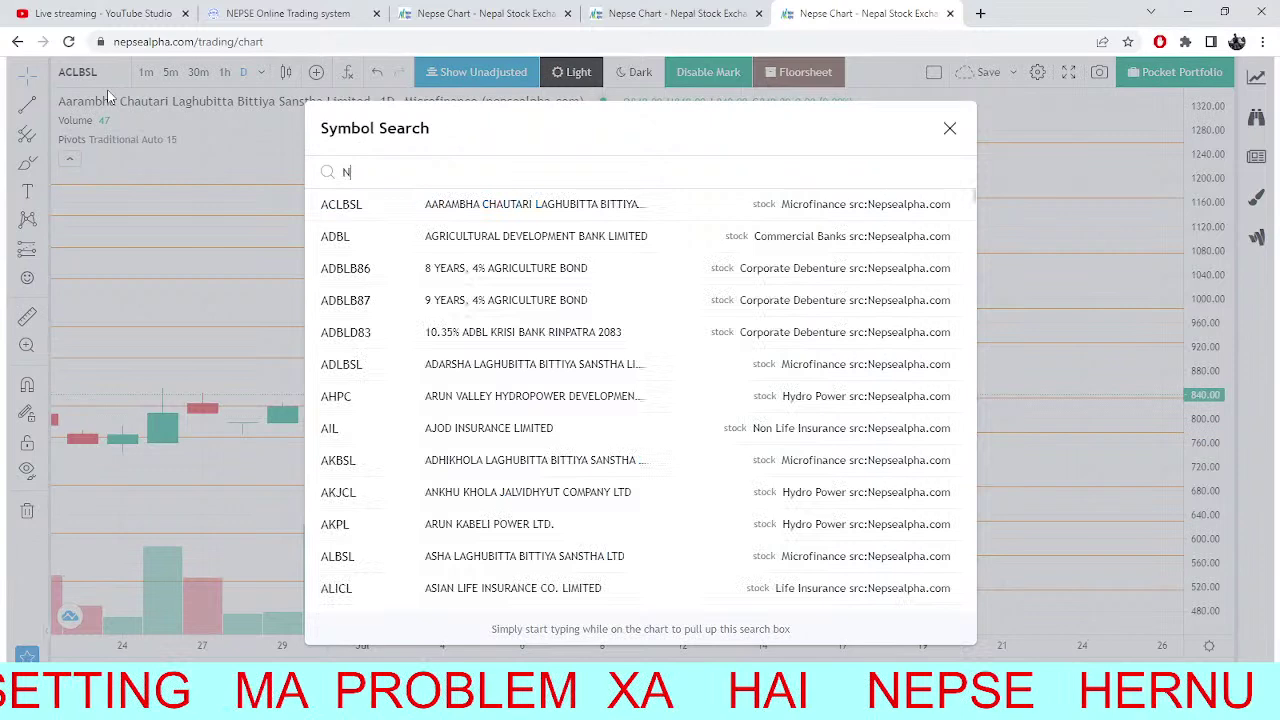
{"action": "type", "text": "ICA"}
{"action": "left_click", "coordinate": [476, 204]}
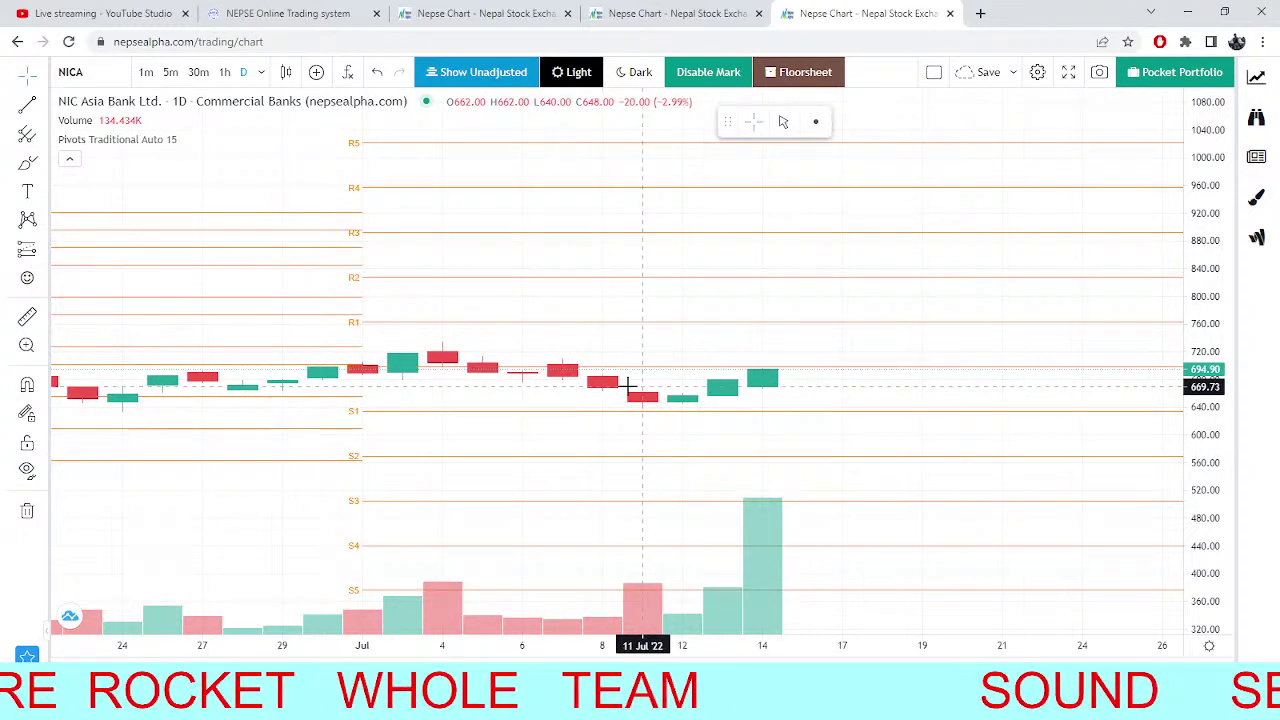
{"action": "scroll", "coordinate": [829, 597], "scroll_direction": "down", "scroll_amount": 2}
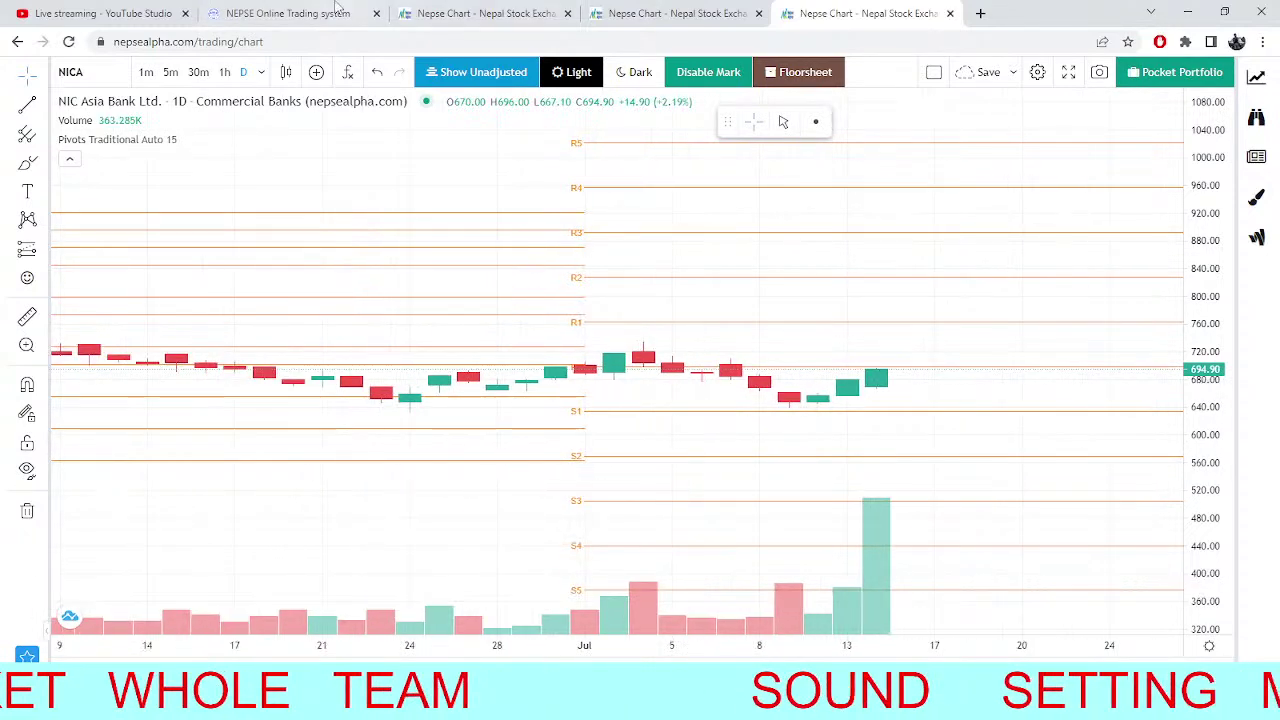
Examine the latest candles of the NEPSE index 5-minute chart, and check the index figures on the NEPSE trading system dashboard.
{"action": "left_click", "coordinate": [338, 10]}
{"action": "left_click", "coordinate": [421, 10]}
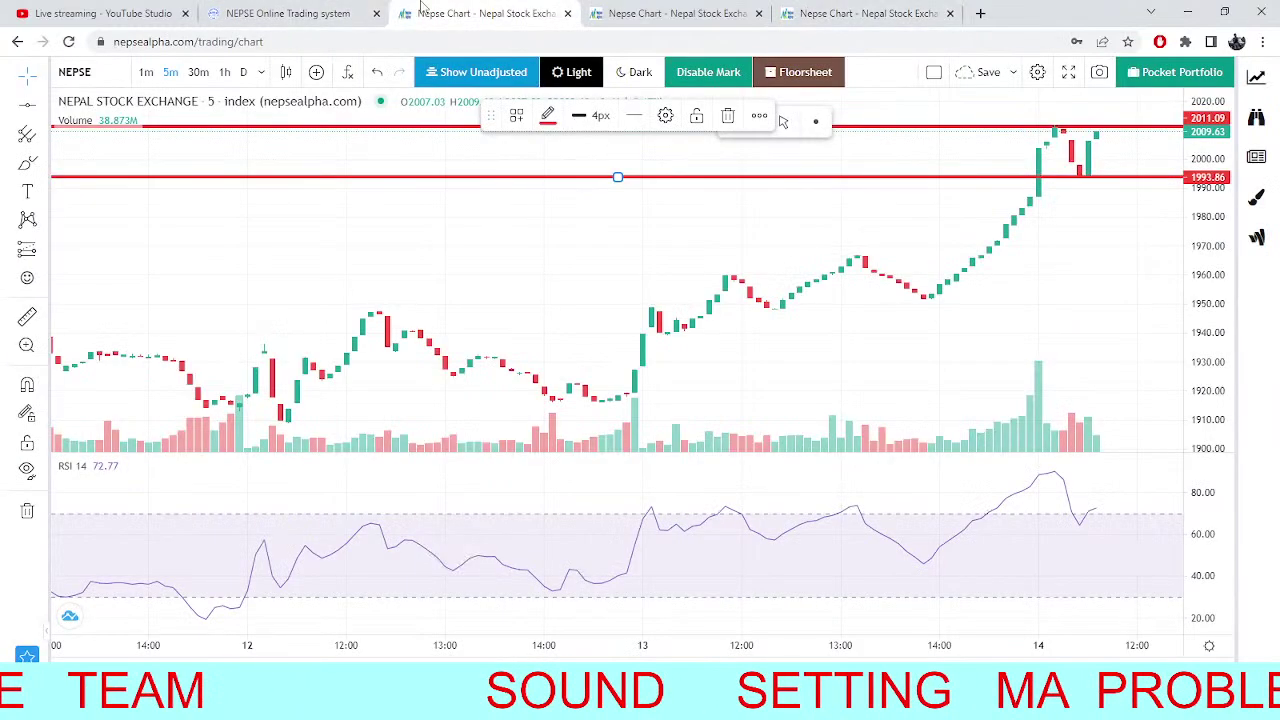
{"action": "scroll", "coordinate": [1011, 234], "scroll_direction": "up", "scroll_amount": 2}
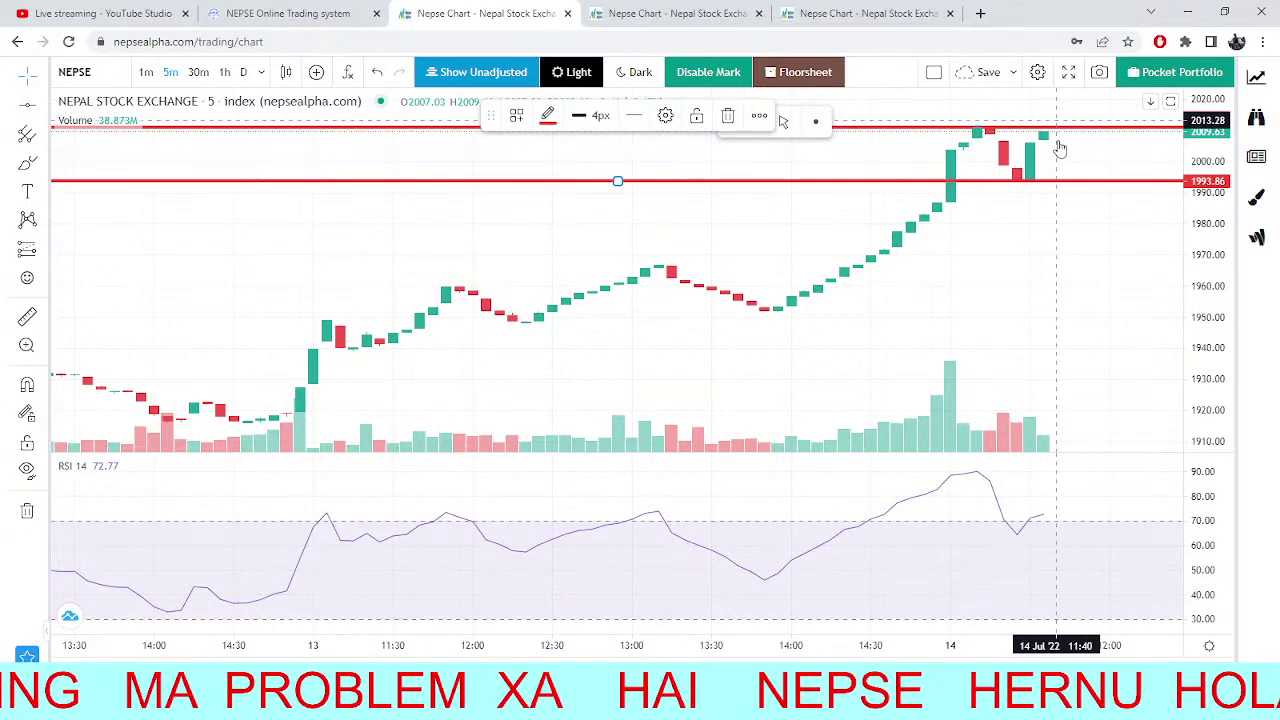
{"action": "scroll", "coordinate": [1027, 264], "scroll_direction": "up", "scroll_amount": 1}
{"action": "scroll", "coordinate": [1027, 264], "scroll_direction": "up", "scroll_amount": 2}
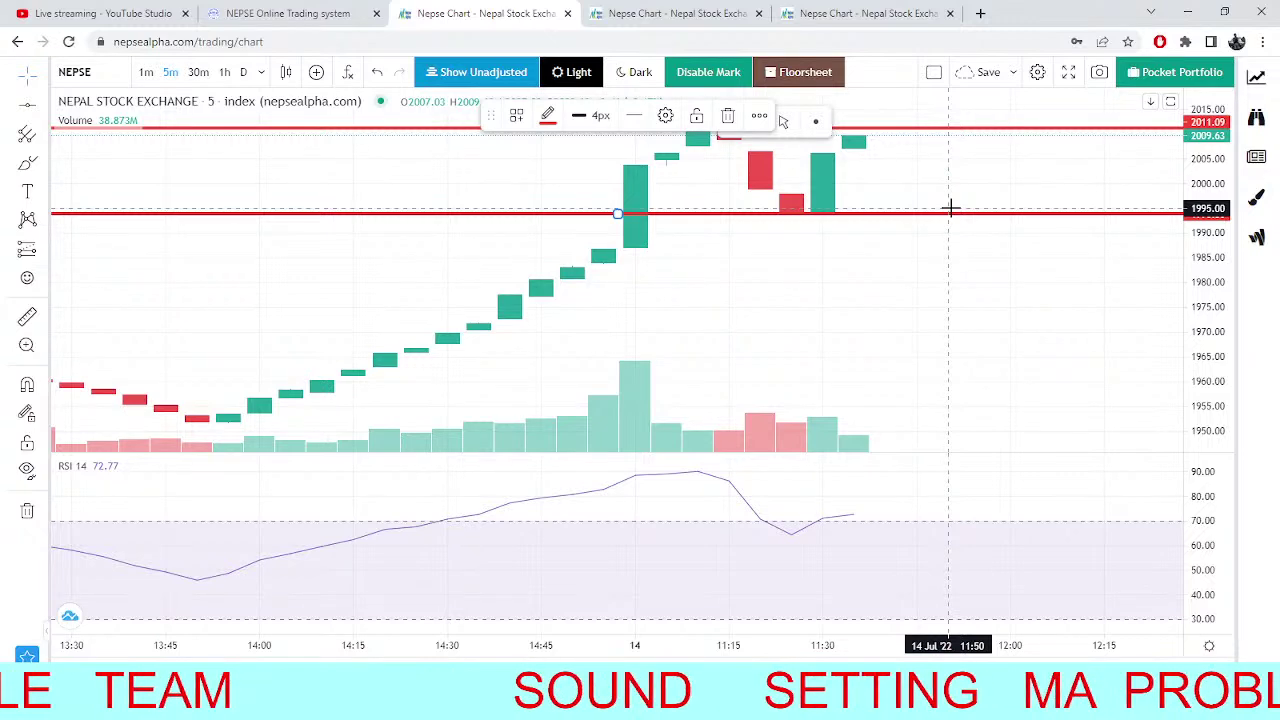
{"action": "scroll", "coordinate": [951, 208], "scroll_direction": "down", "scroll_amount": 3}
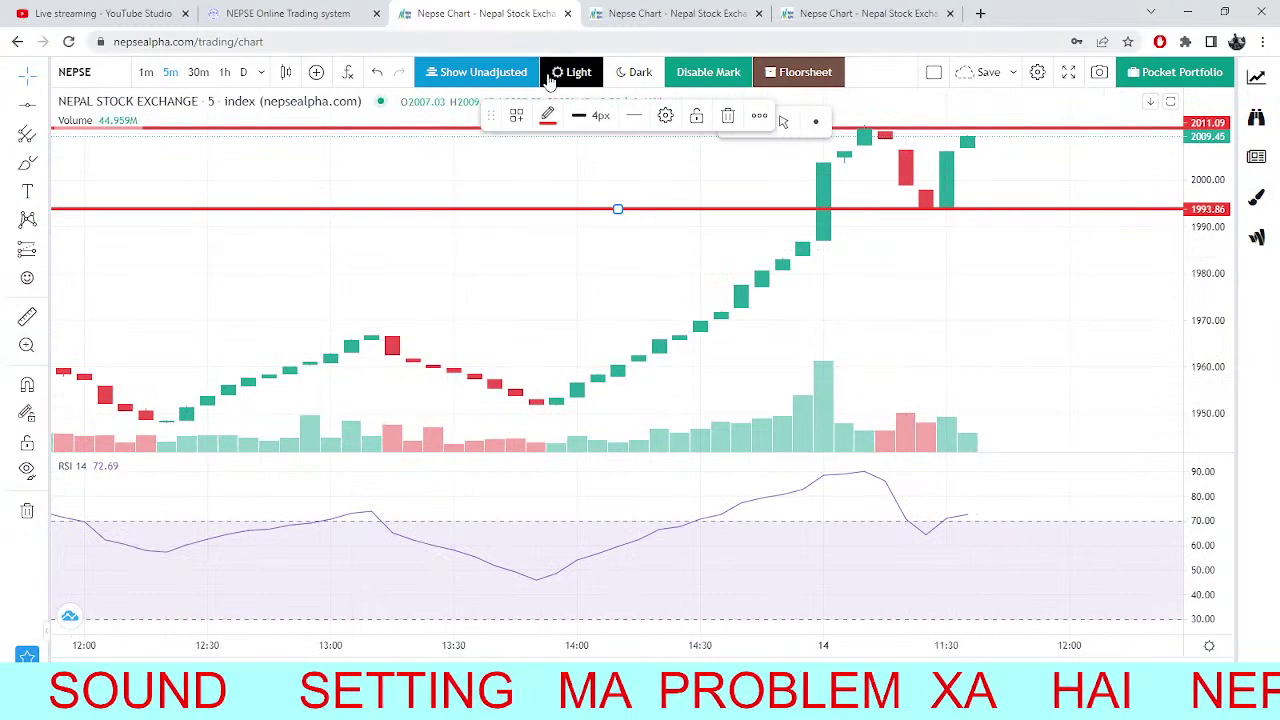
{"action": "key", "text": "ctrl+shift+Tab"}
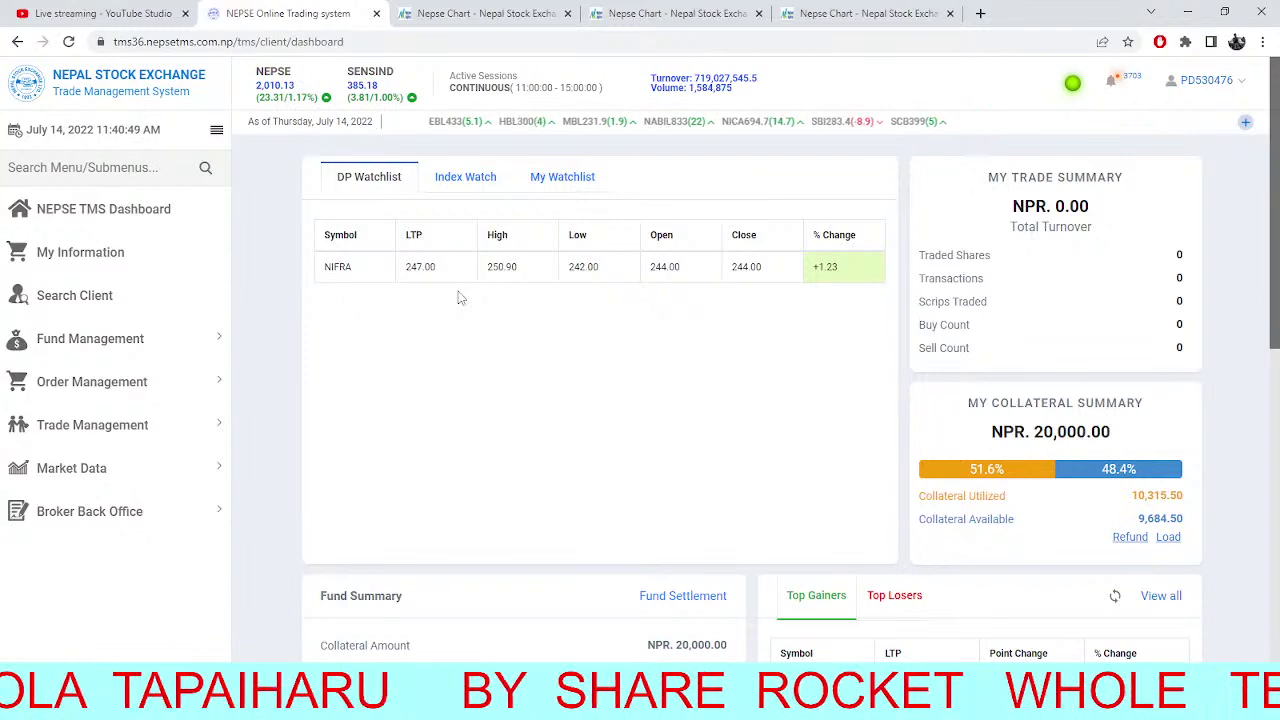
Return to the stock chart, load SHIVM (Shivam Cements Ltd) and set its interval to 5 minutes.
{"action": "left_click", "coordinate": [865, 13]}
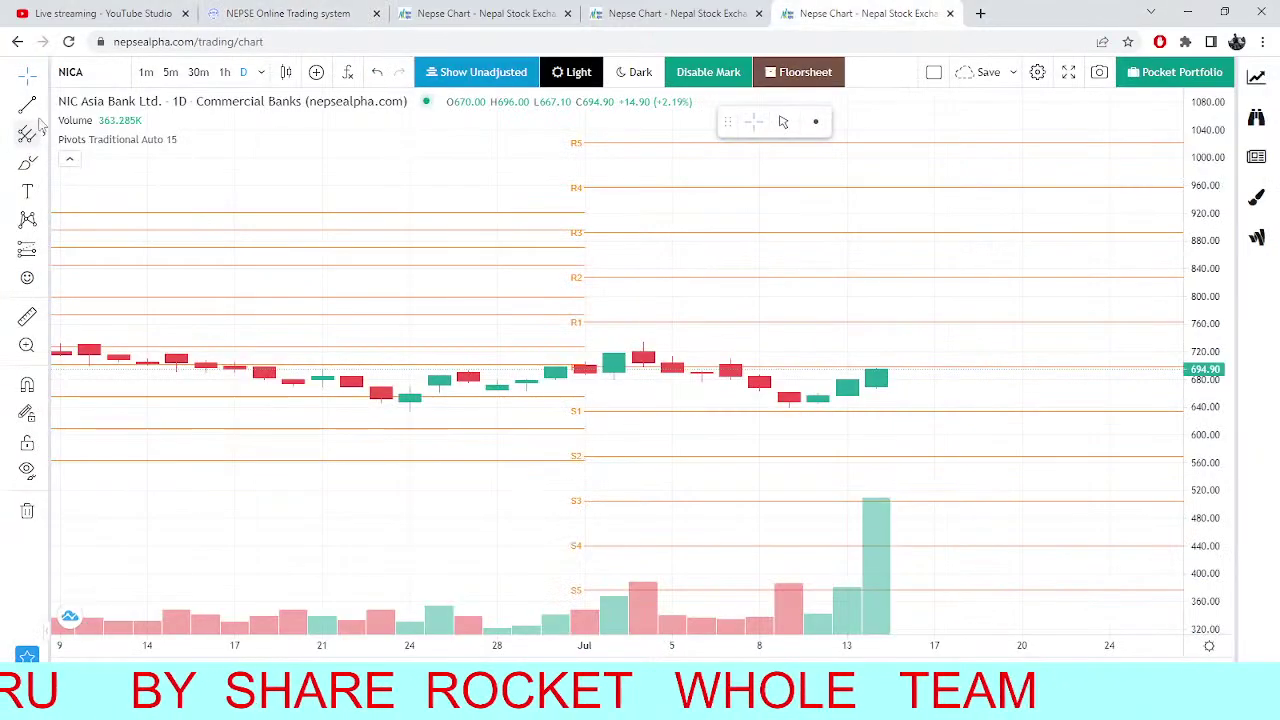
{"action": "left_click", "coordinate": [84, 86]}
{"action": "key", "text": "BackSpace"}
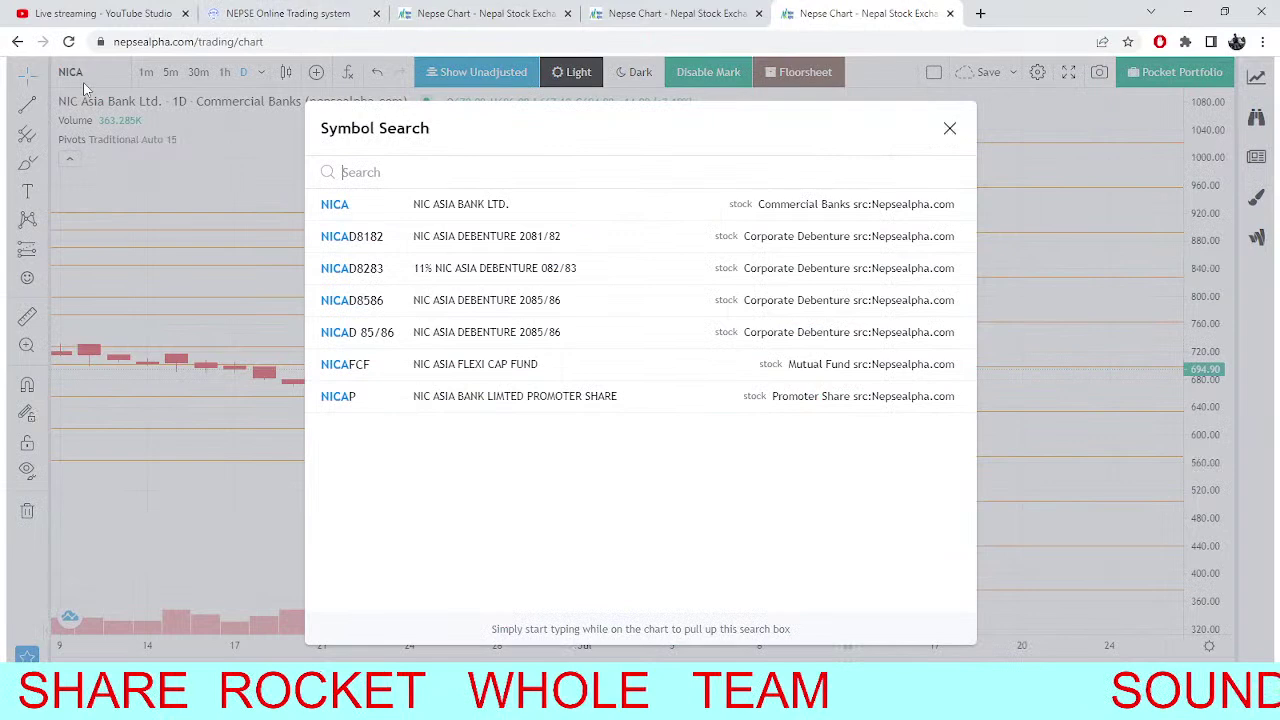
{"action": "type", "text": "SHI"}
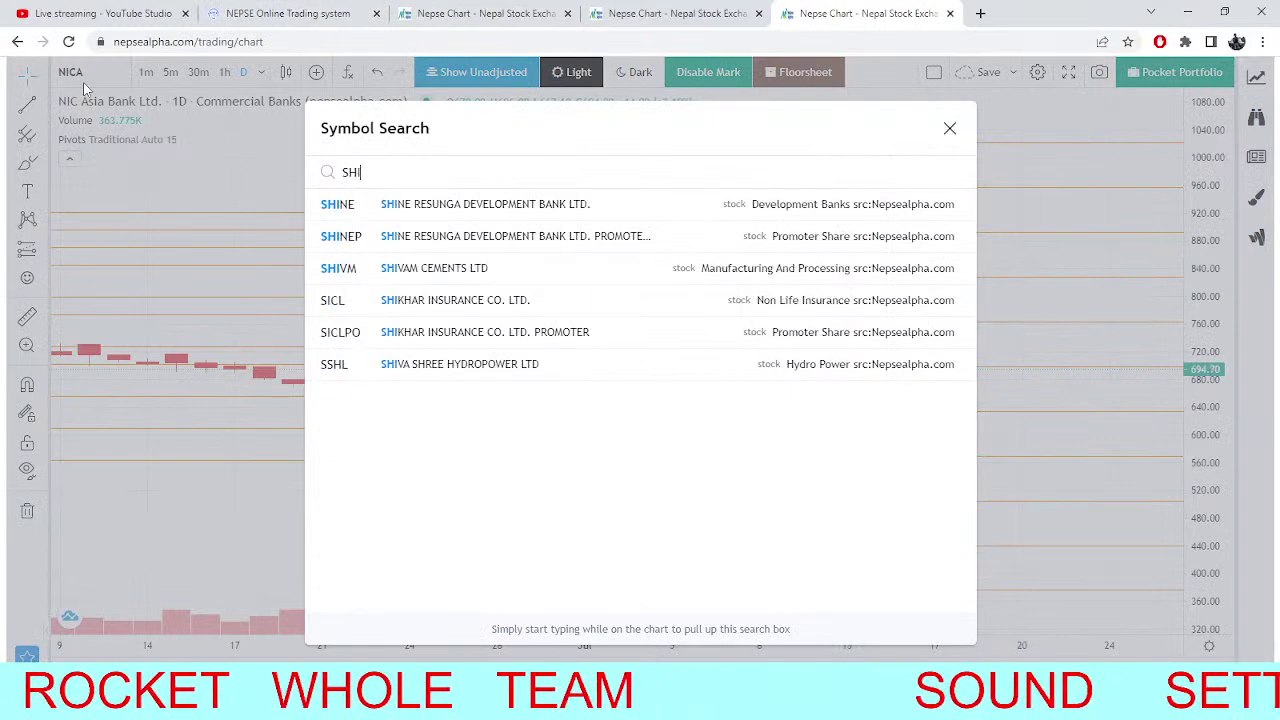
{"action": "type", "text": "VAM"}
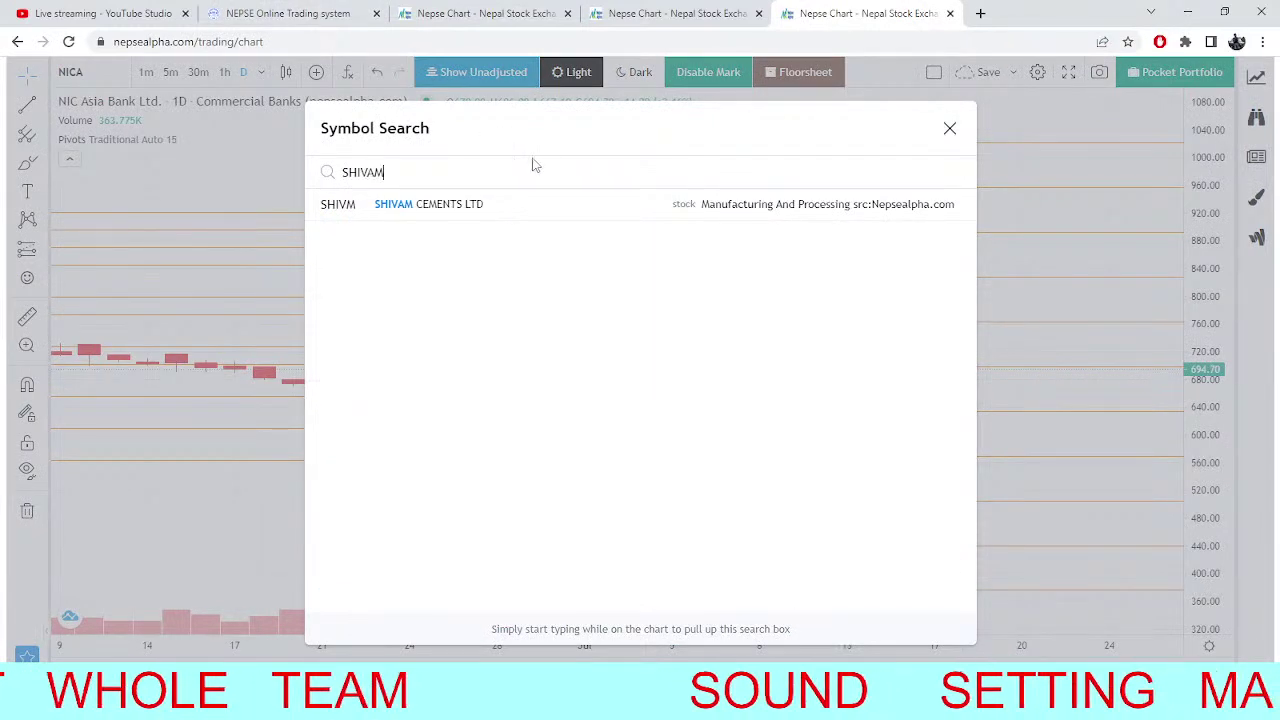
{"action": "key", "text": "Return"}
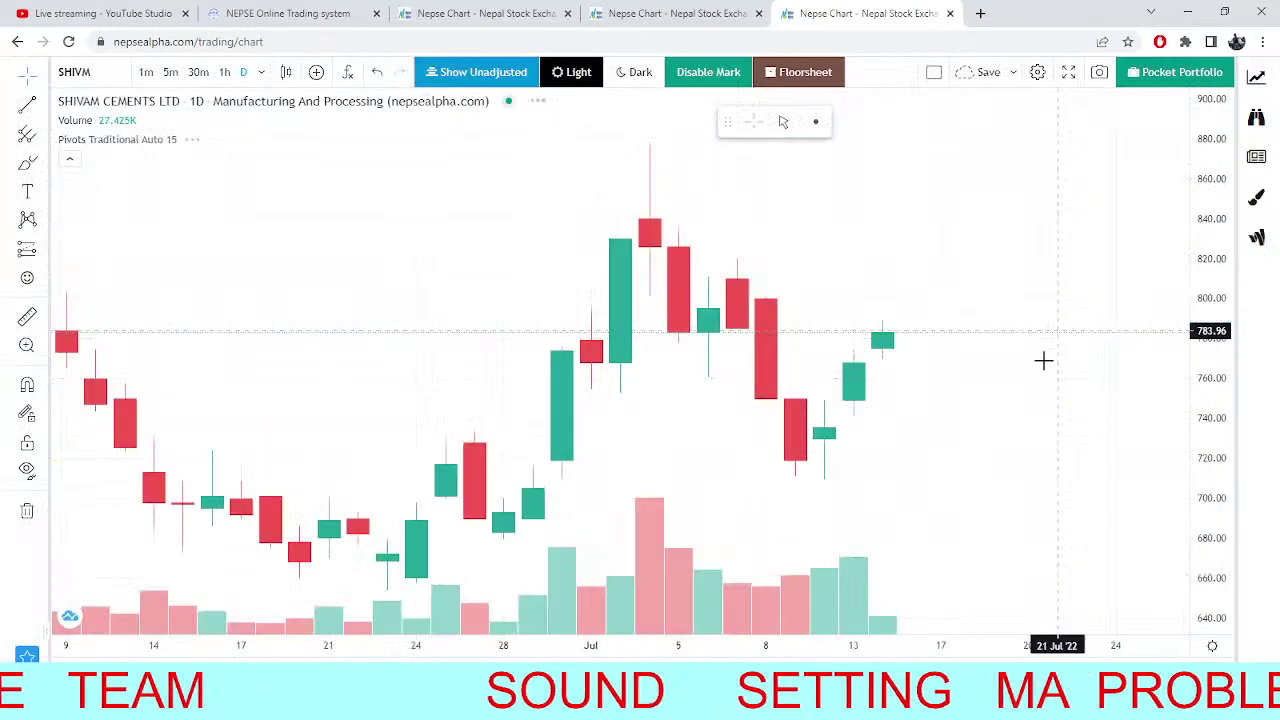
{"action": "scroll", "coordinate": [1043, 360], "scroll_direction": "down", "scroll_amount": 5}
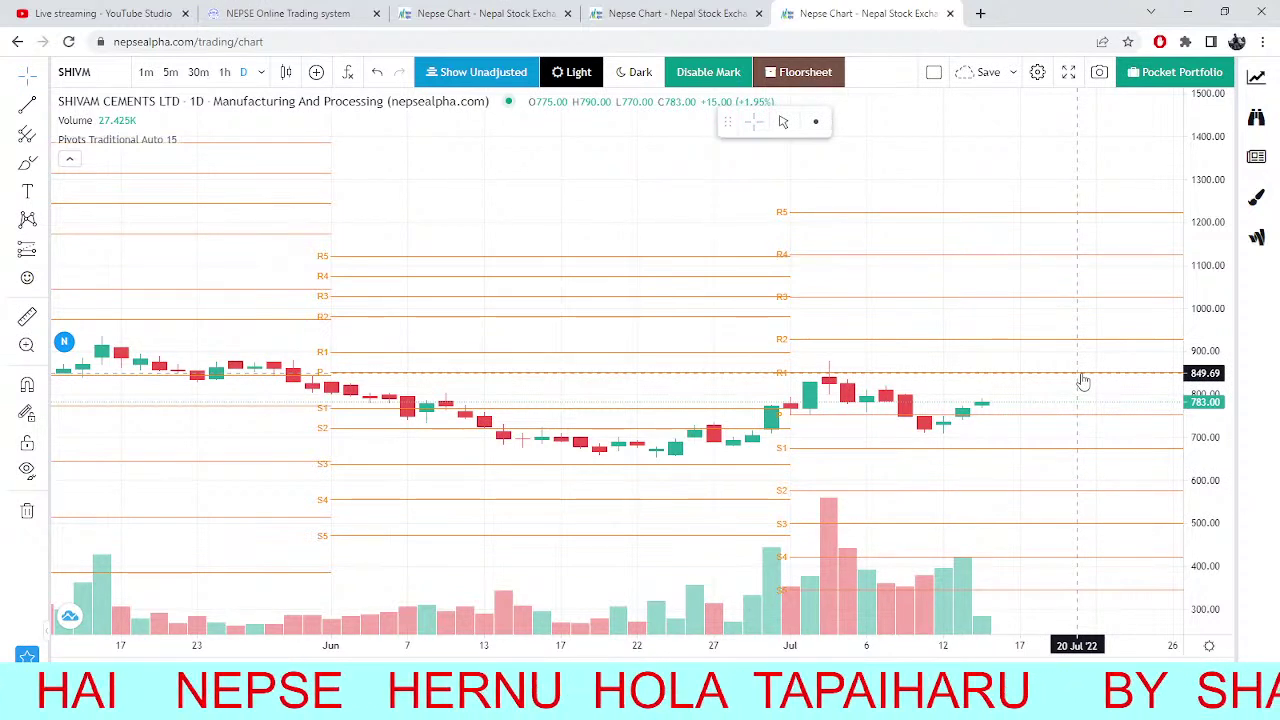
{"action": "left_click", "coordinate": [163, 74]}
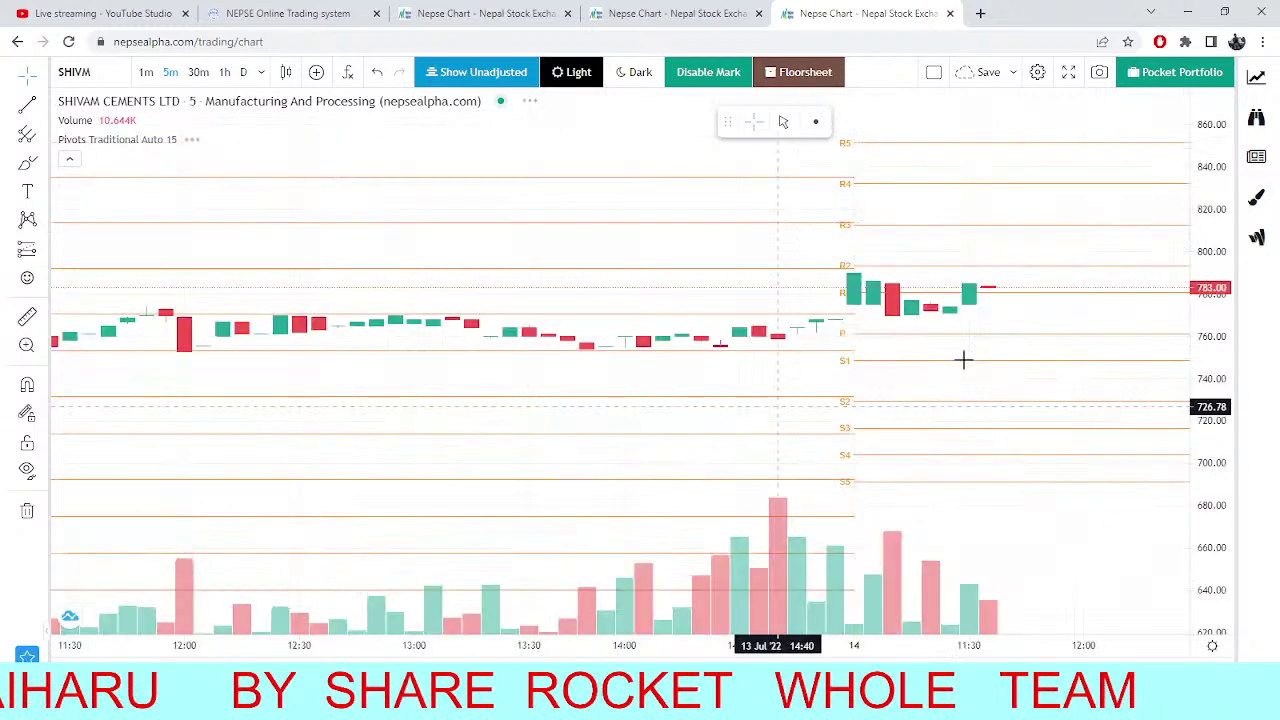
{"action": "scroll", "coordinate": [889, 300], "scroll_direction": "up", "scroll_amount": 3}
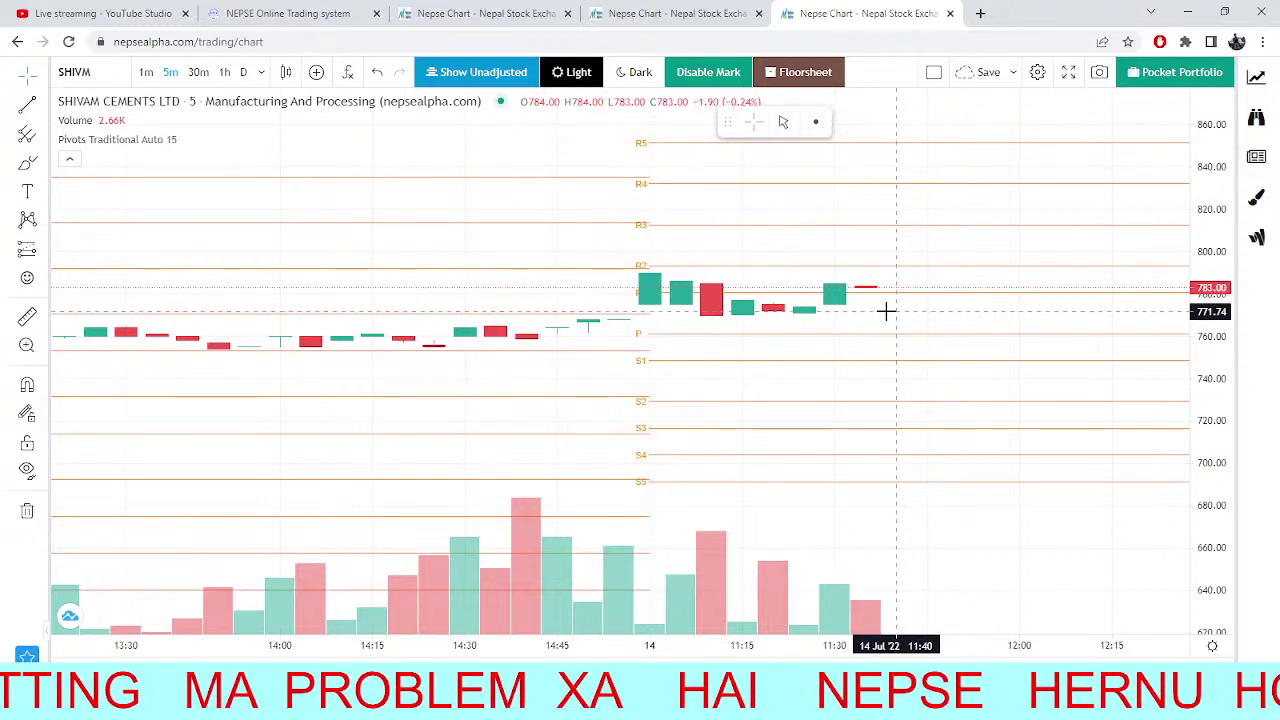
Compare the trading dashboard's index figures with the latest candles near the two red lines on the NEPSE 5-minute chart.
{"action": "left_click", "coordinate": [285, 13]}
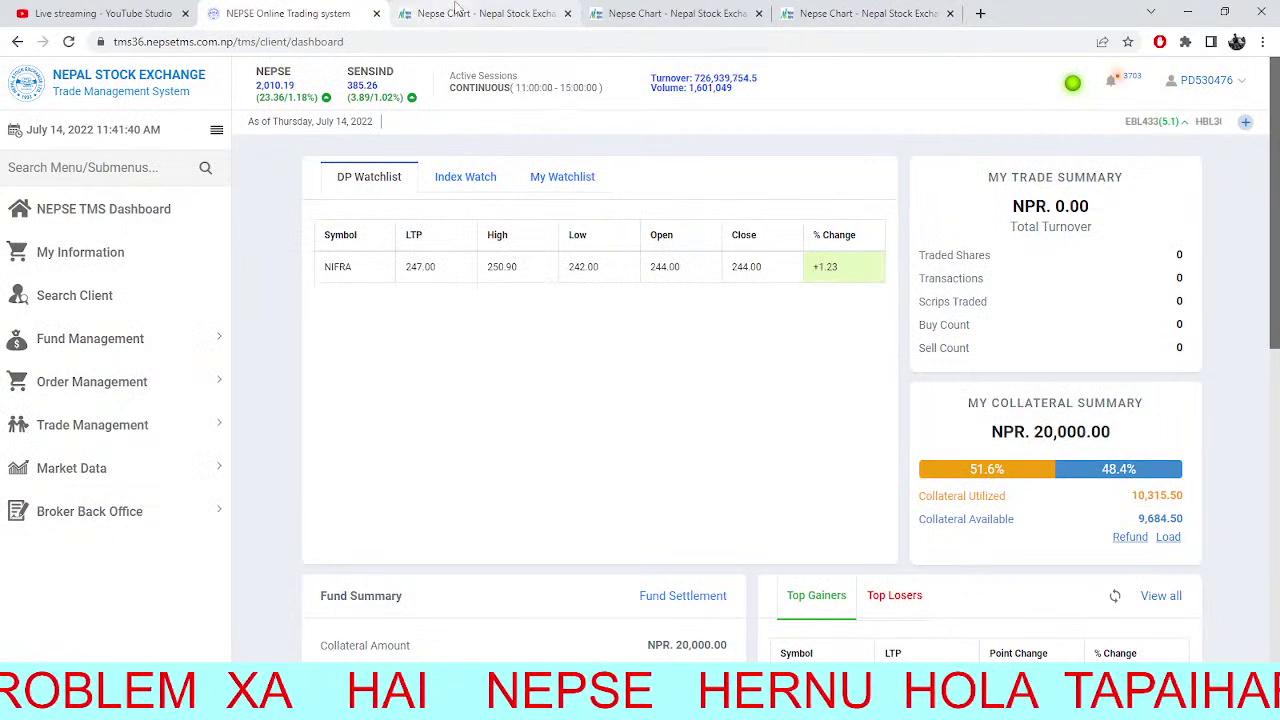
{"action": "left_click", "coordinate": [450, 8]}
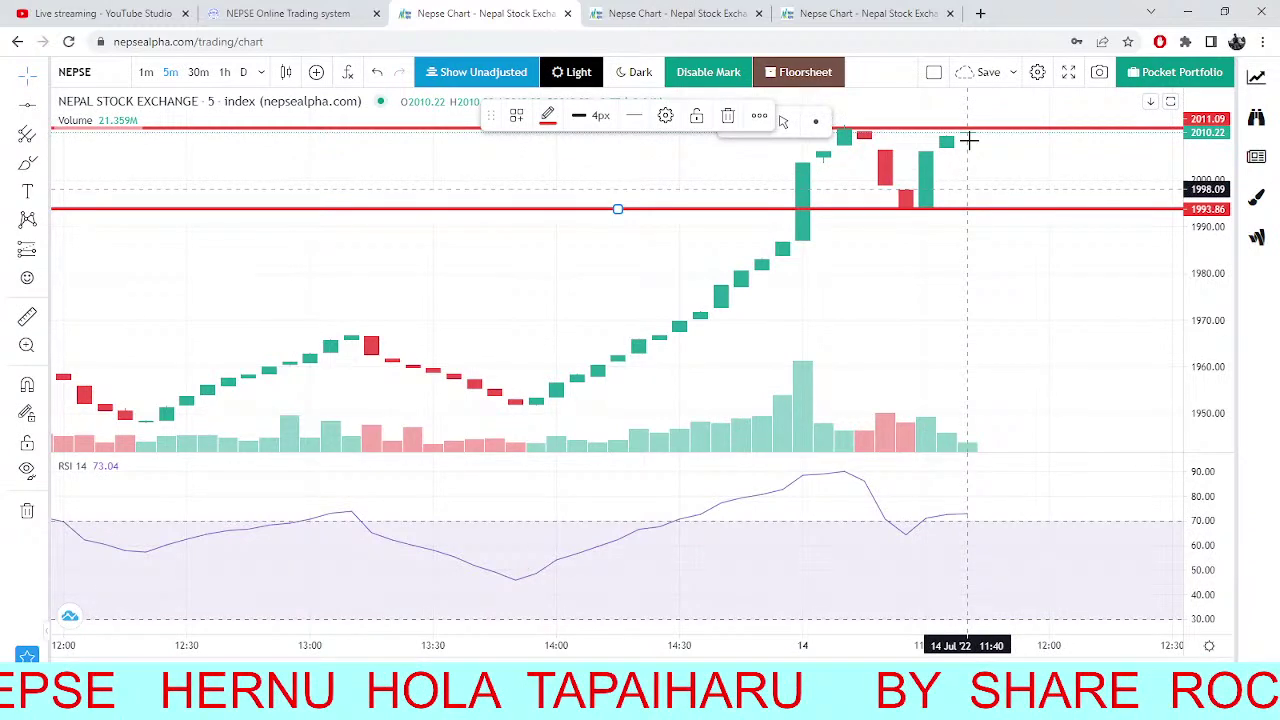
{"action": "scroll", "coordinate": [1000, 200], "scroll_direction": "down", "scroll_amount": 3}
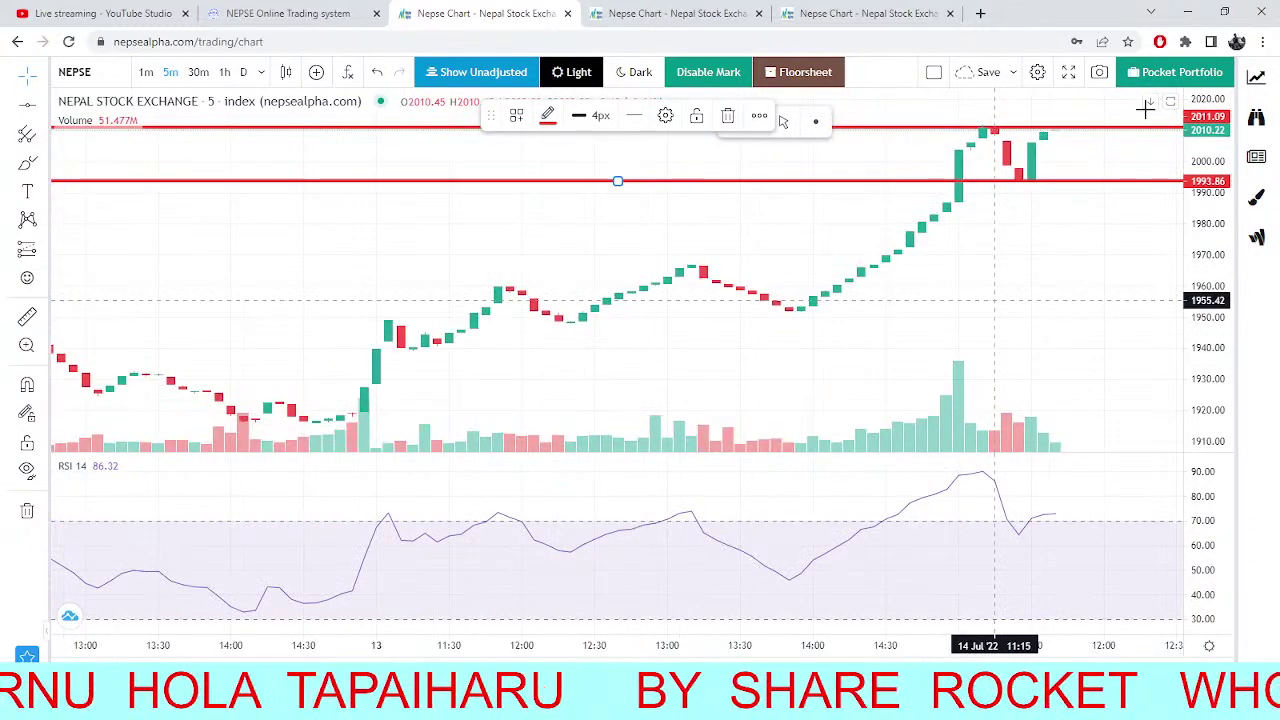
{"action": "scroll", "coordinate": [1145, 108], "scroll_direction": "up", "scroll_amount": 2}
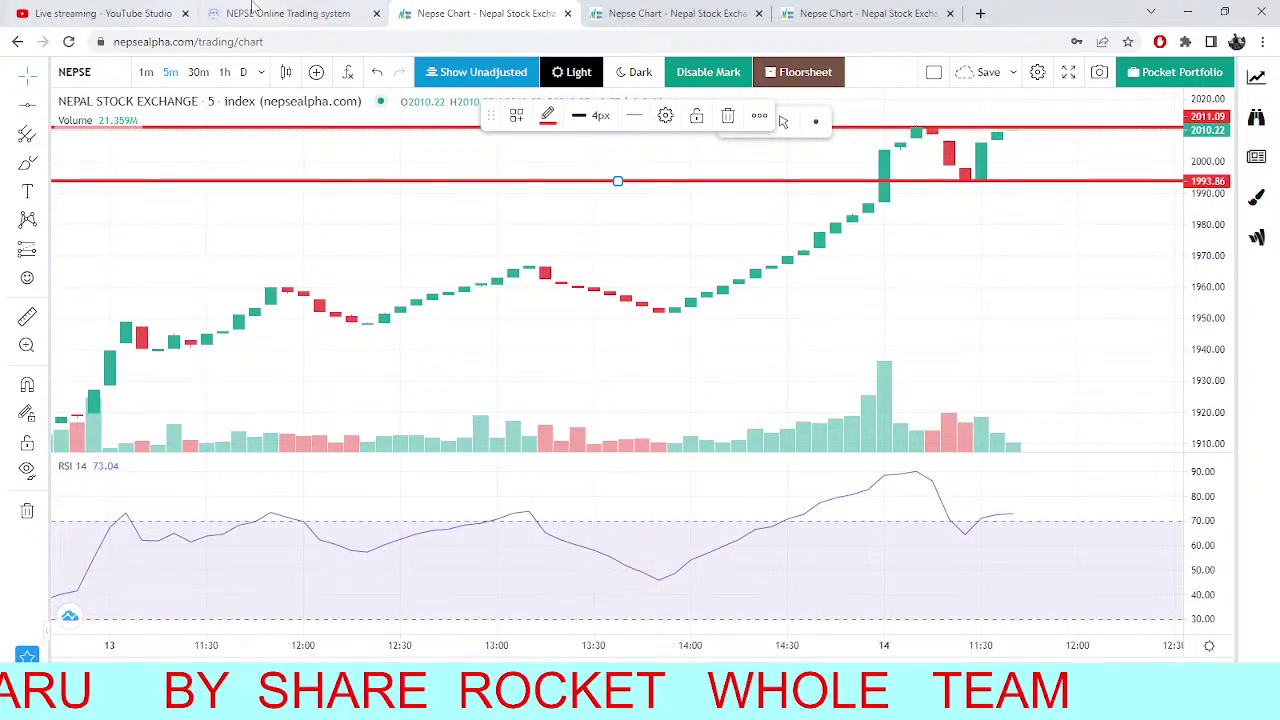
{"action": "left_click", "coordinate": [255, 11]}
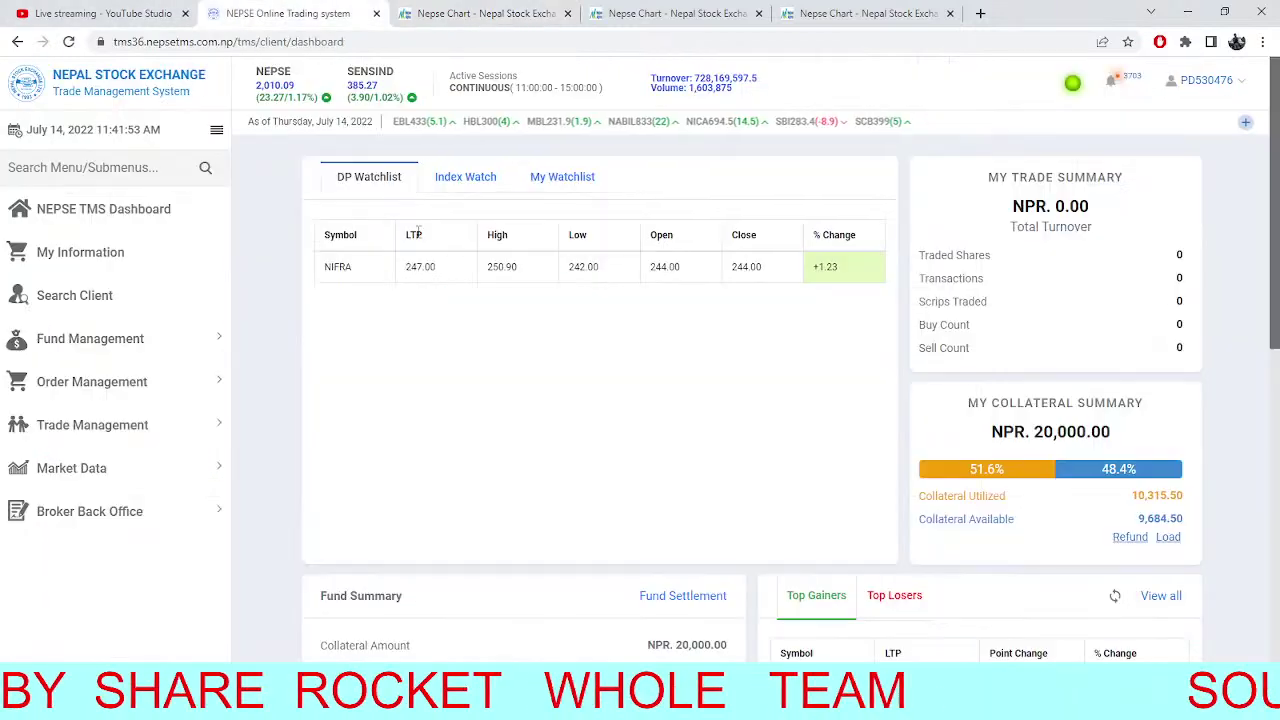
On the NEPSE chart, mark the two 13 July peaks near 12:00 and 13:10 with freehand brush strokes.
{"action": "left_click", "coordinate": [405, 9]}
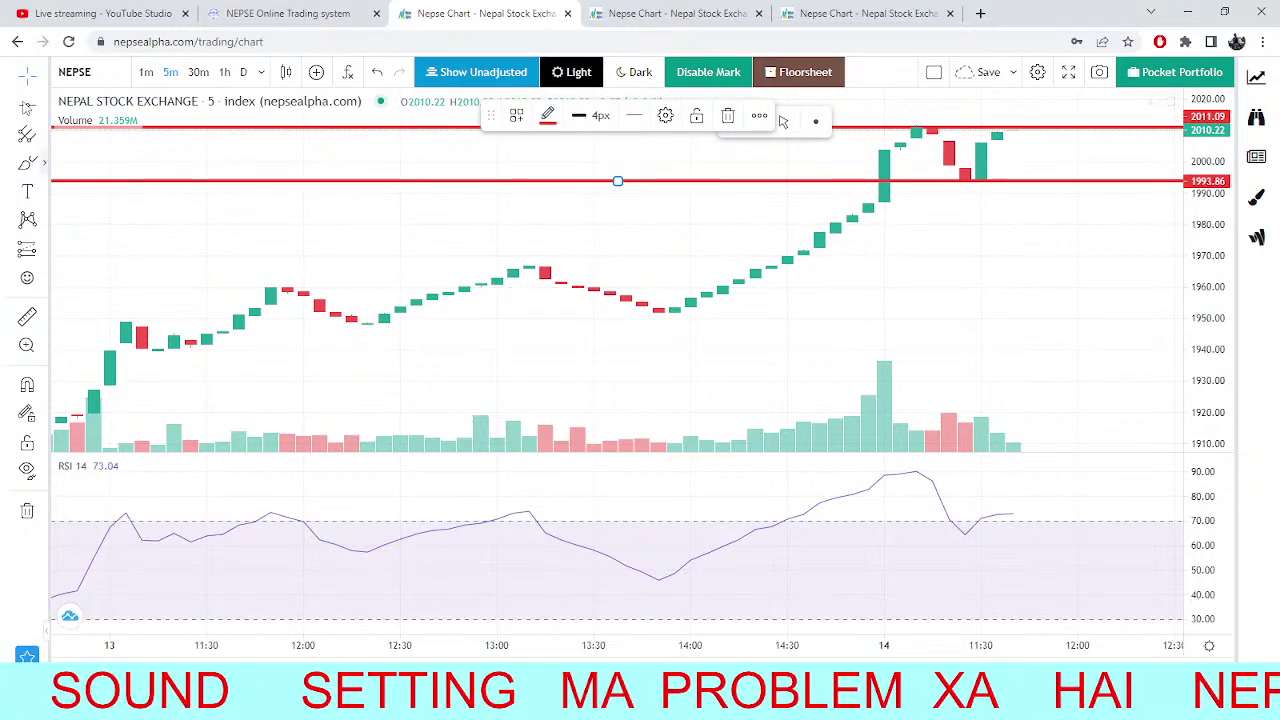
{"action": "left_click", "coordinate": [226, 231]}
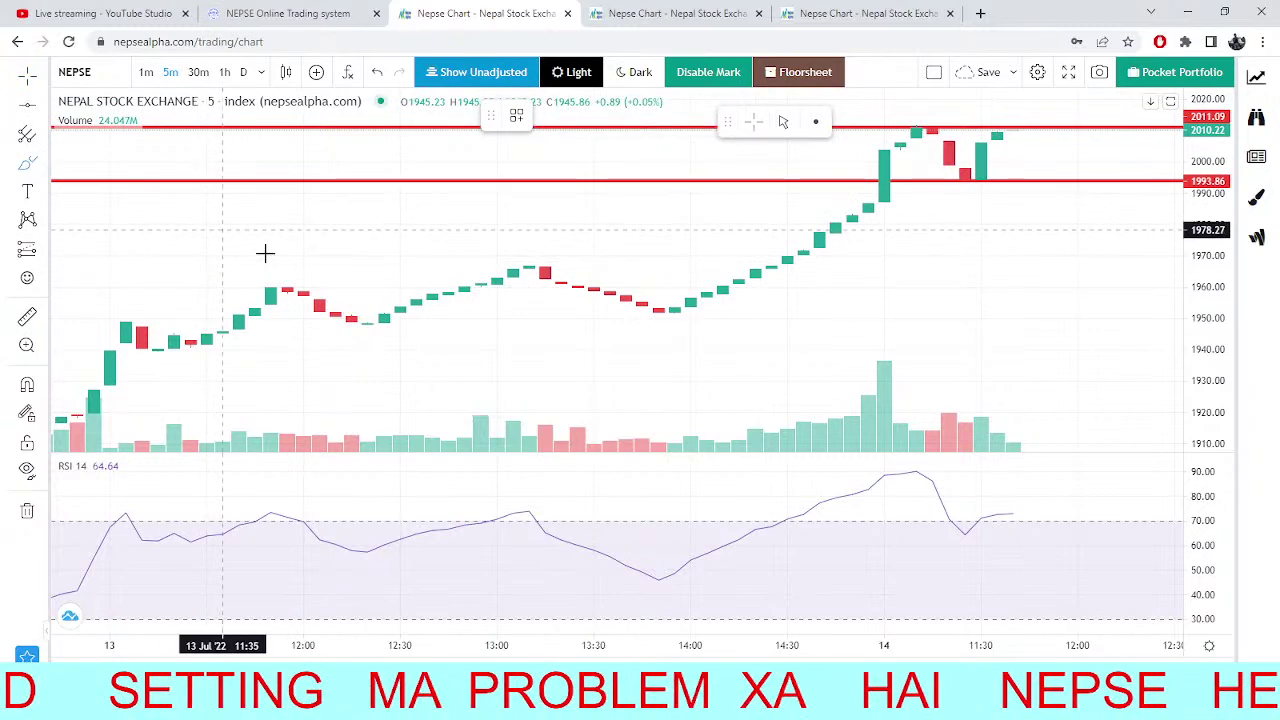
{"action": "mouse_move", "coordinate": [263, 262]}
{"action": "left_mouse_down"}
{"action": "mouse_move", "coordinate": [320, 277]}
{"action": "mouse_move", "coordinate": [272, 268]}
{"action": "mouse_move", "coordinate": [265, 295]}
{"action": "mouse_move", "coordinate": [302, 263]}
{"action": "left_mouse_up"}
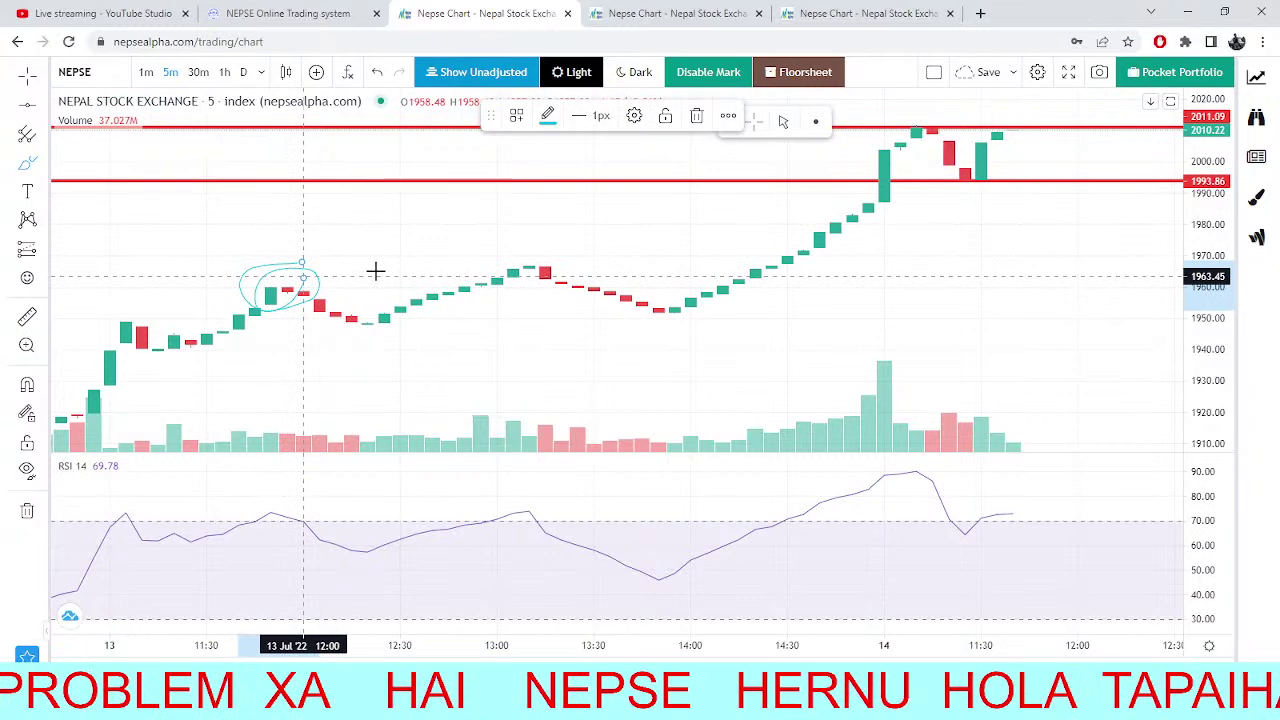
{"action": "left_click_drag", "start_coordinate": [557, 271], "coordinate": [561, 247]}
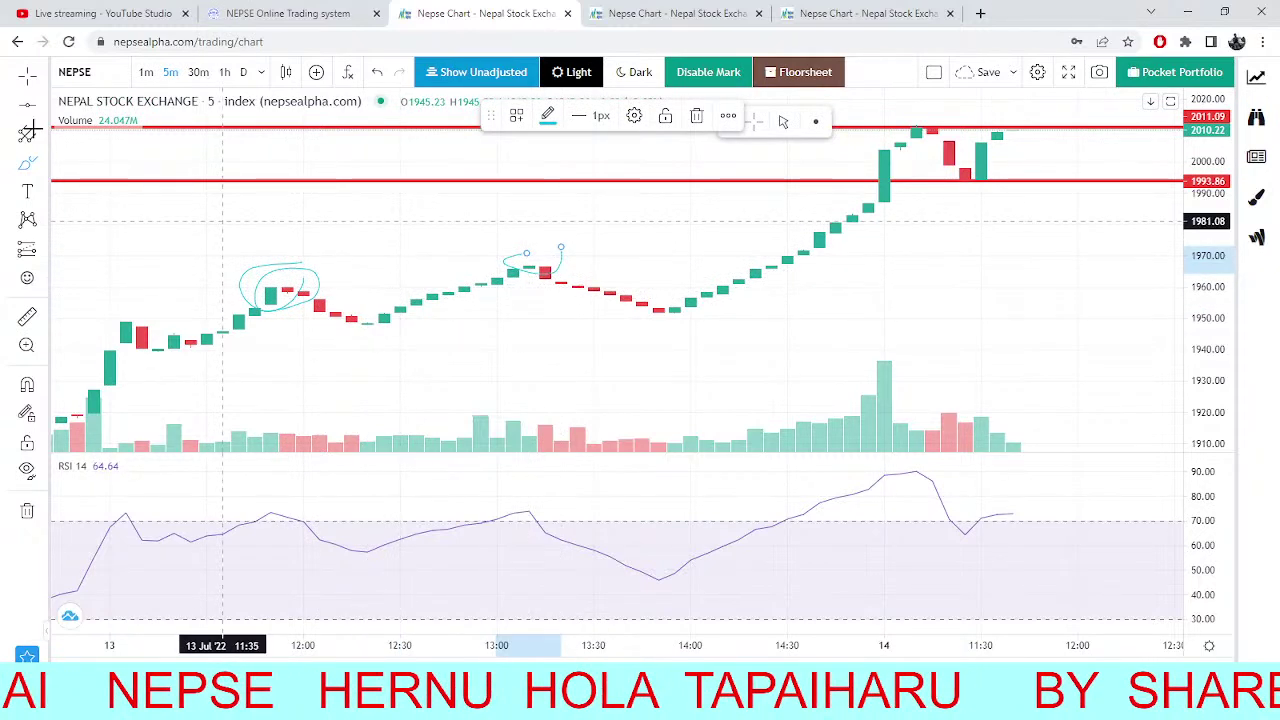
Draw a horizontal line at about 1966 through the second brush-marked peak on the NEPSE chart.
{"action": "left_click", "coordinate": [311, 277]}
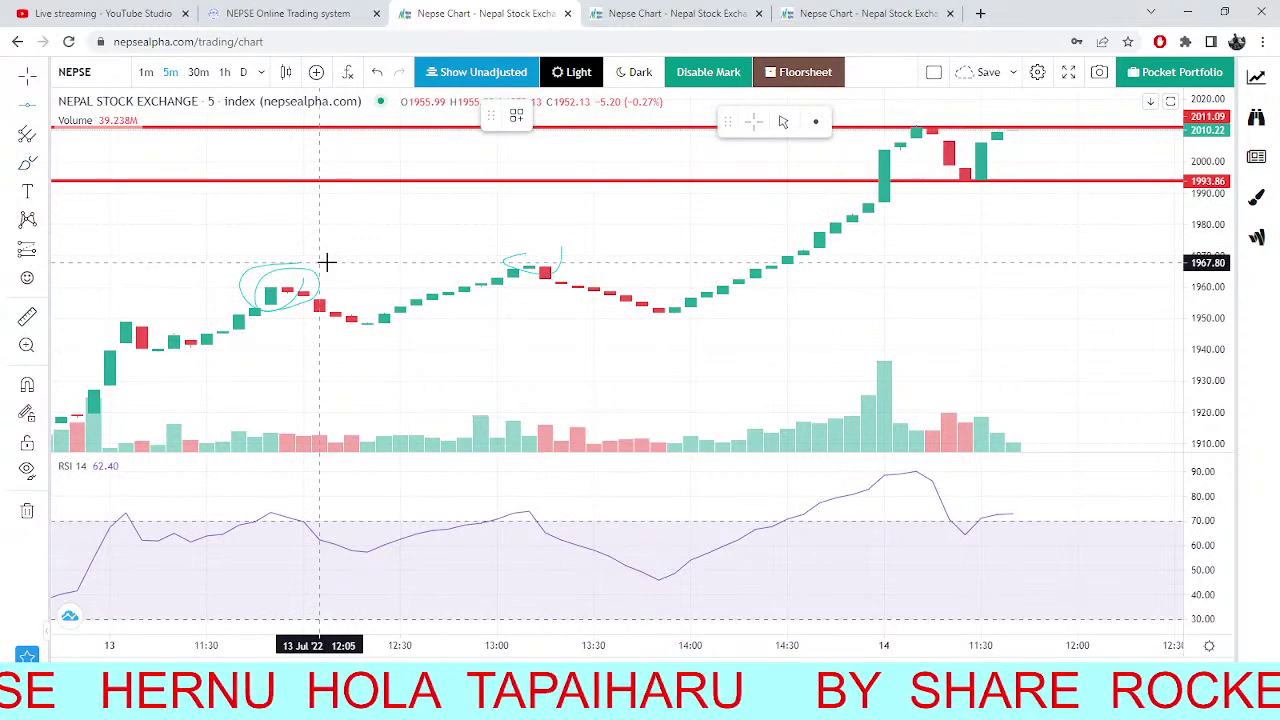
{"action": "key", "text": "alt+h"}
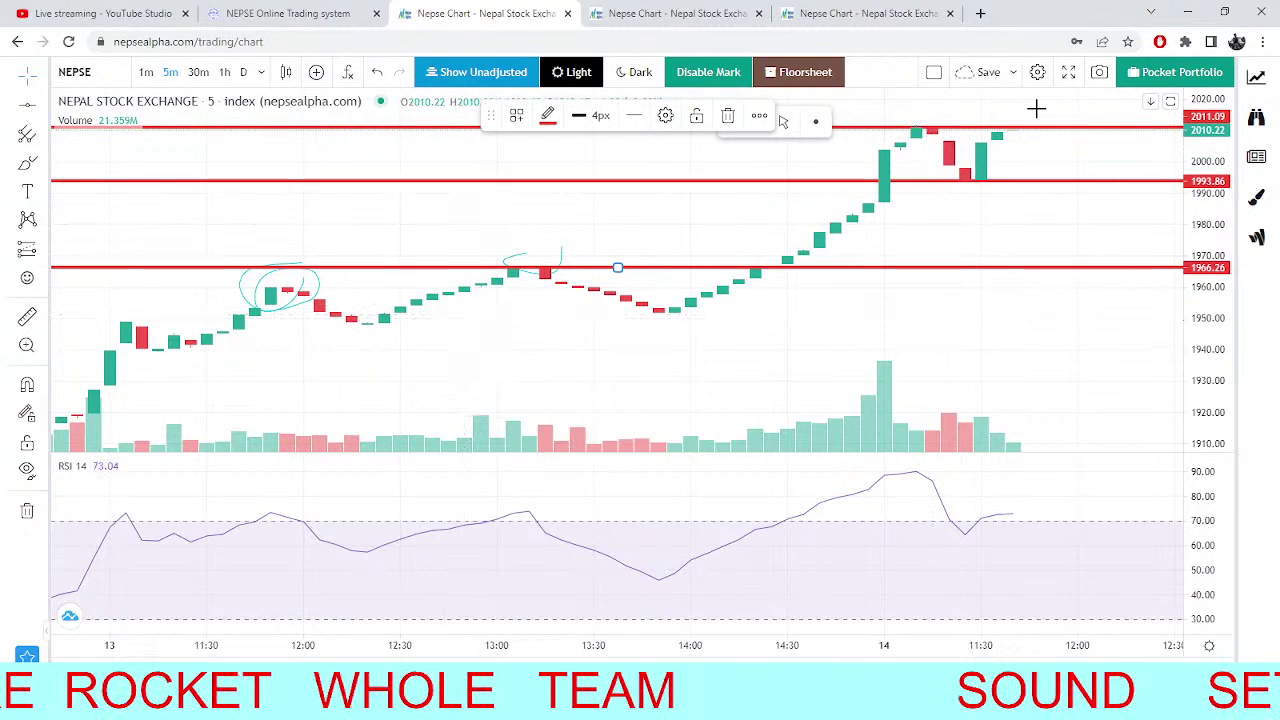
{"action": "scroll", "coordinate": [910, 200], "scroll_direction": "up", "scroll_amount": 3}
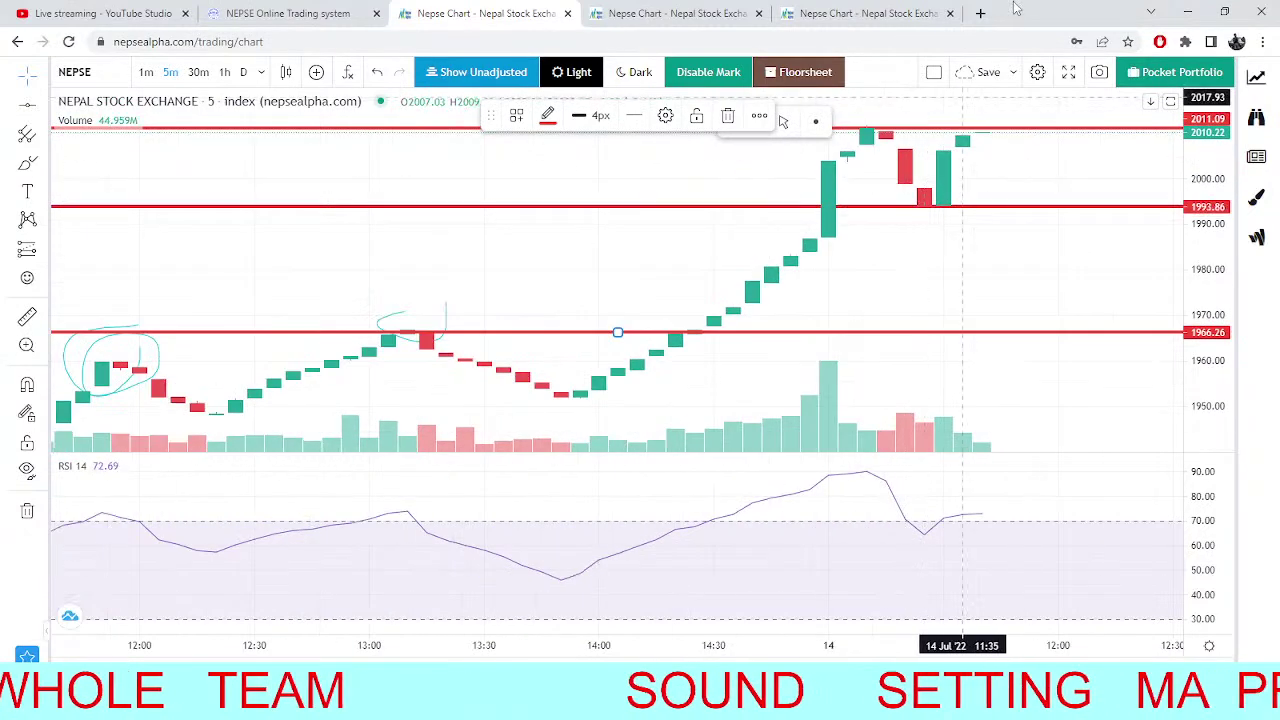
{"action": "scroll", "coordinate": [920, 190], "scroll_direction": "down", "scroll_amount": 3}
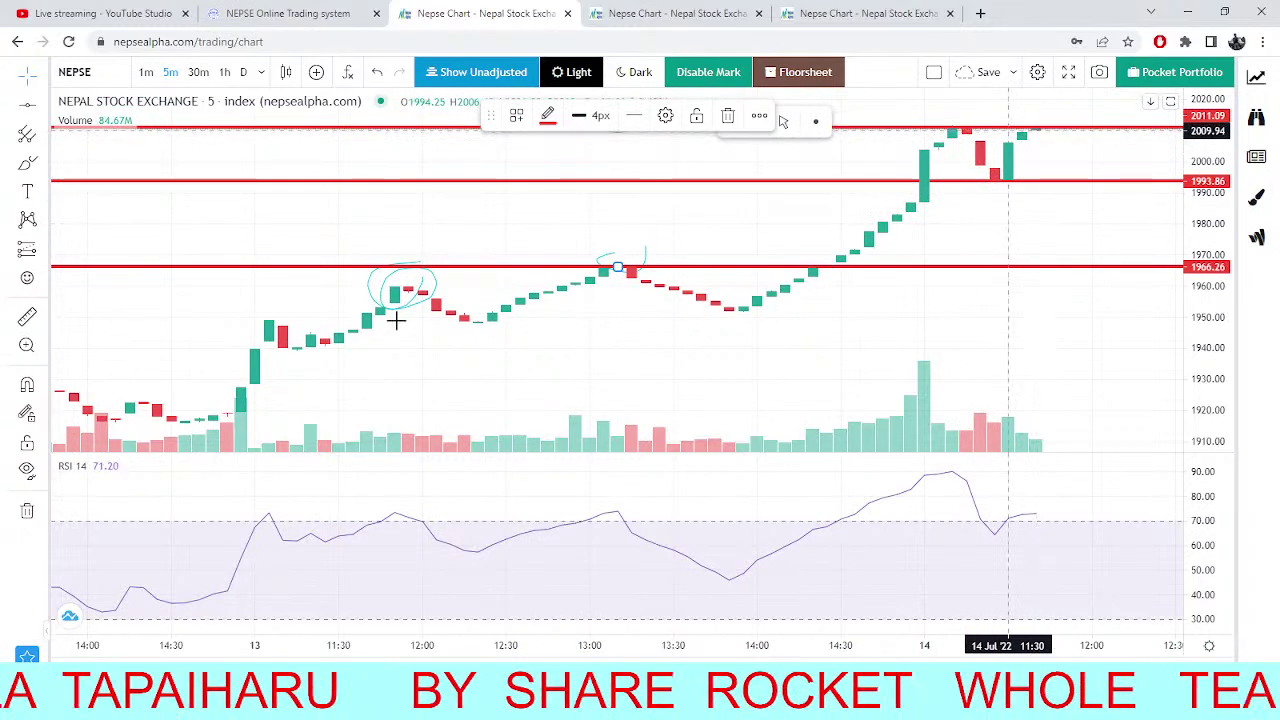
Check the live NEPSE and SENSIND figures on the trading dashboard against the marked index chart.
{"action": "key", "text": "ctrl+shift+Tab"}
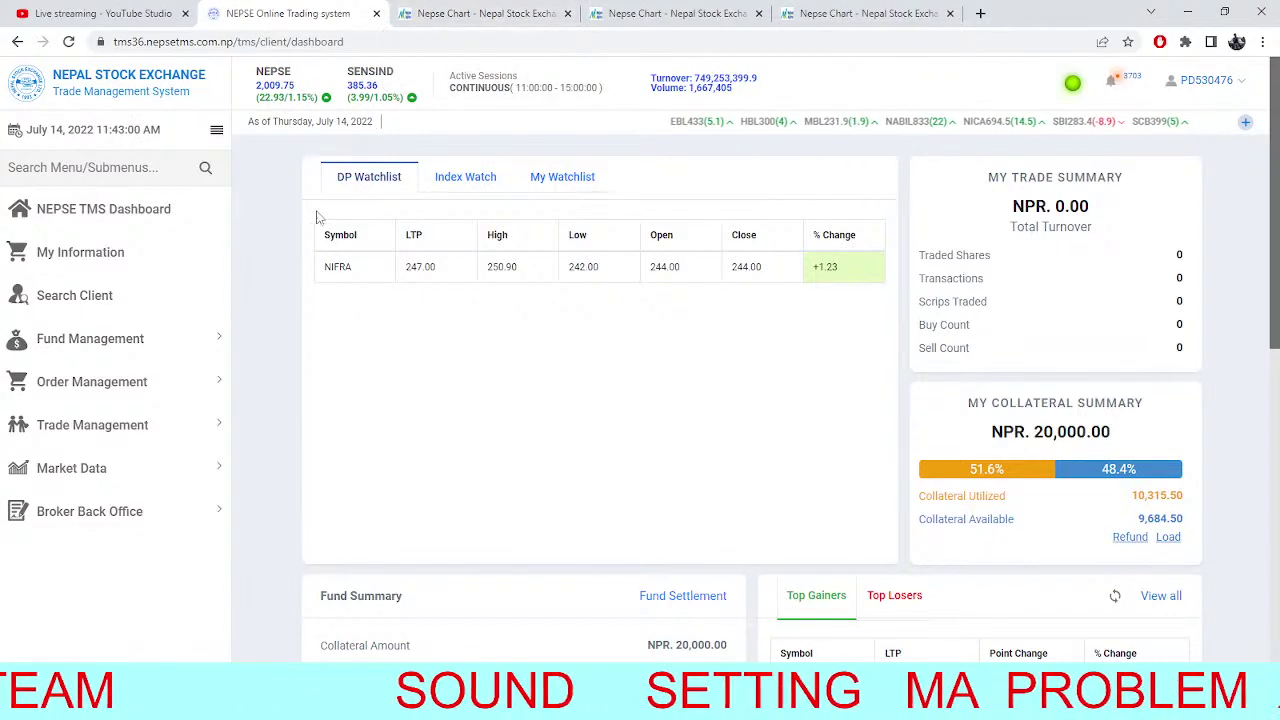
{"action": "left_click", "coordinate": [435, 12]}
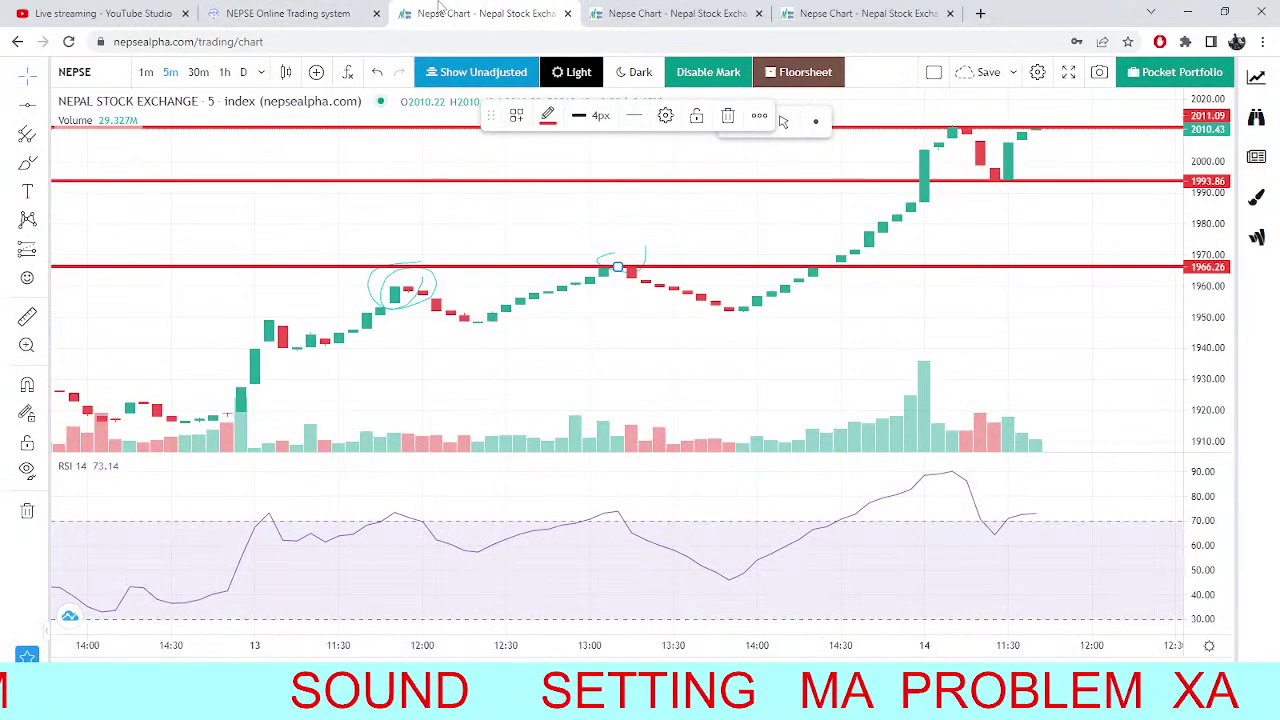
{"action": "left_click", "coordinate": [227, 8]}
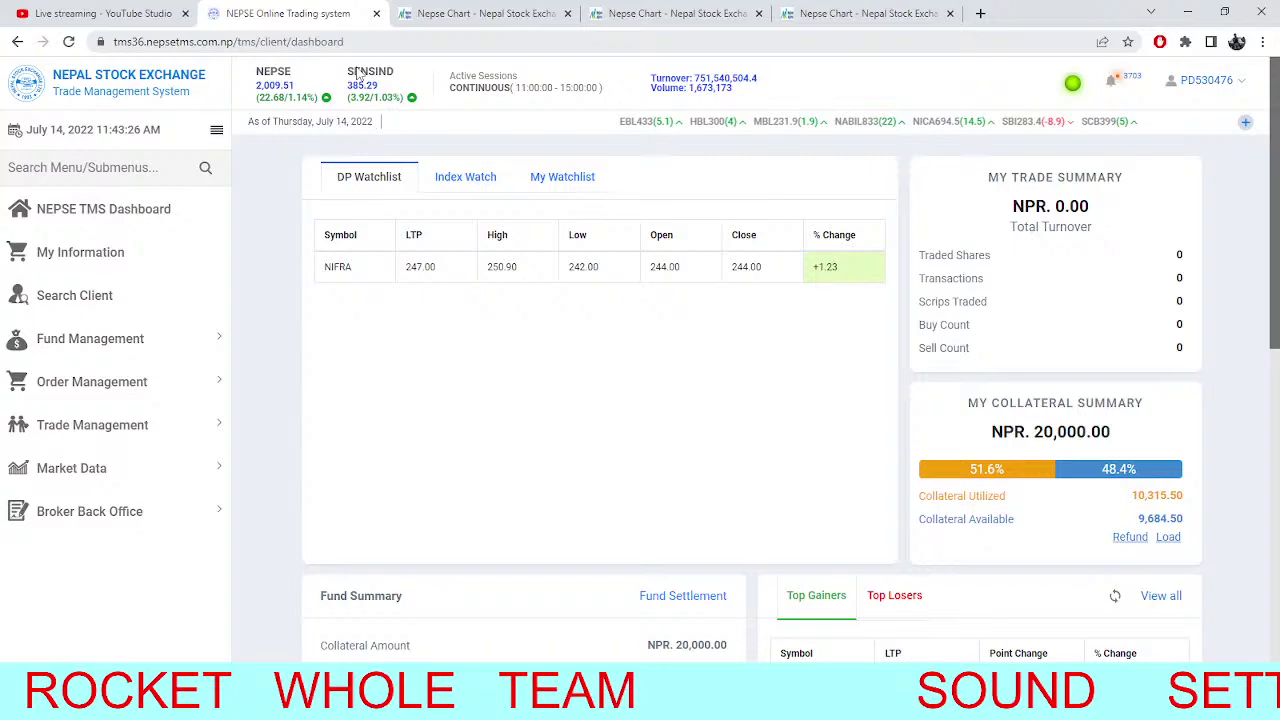
Load Shiva Shree Hydropower (SSHL) in place of SHIVM on the stock chart and switch it to the daily interval.
{"action": "key", "text": "ctrl+5"}
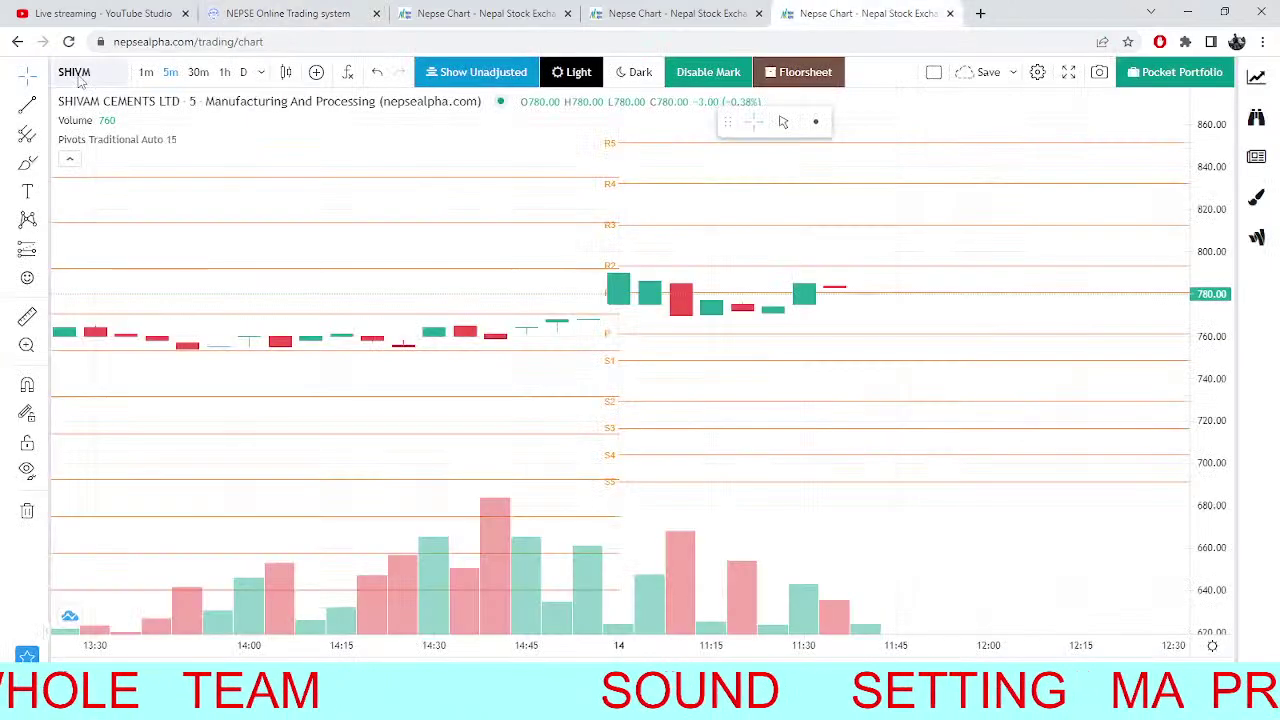
{"action": "left_click", "coordinate": [73, 72]}
{"action": "key", "text": "BackSpace"}
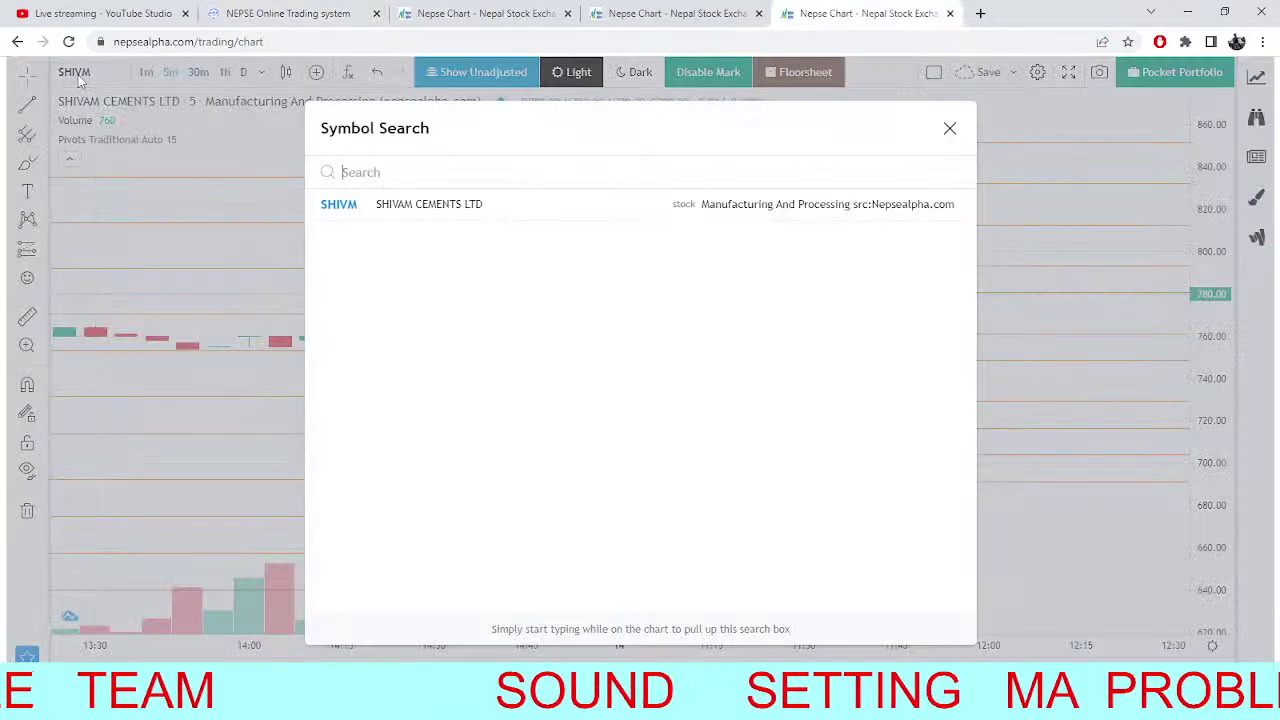
{"action": "type", "text": "SSHL"}
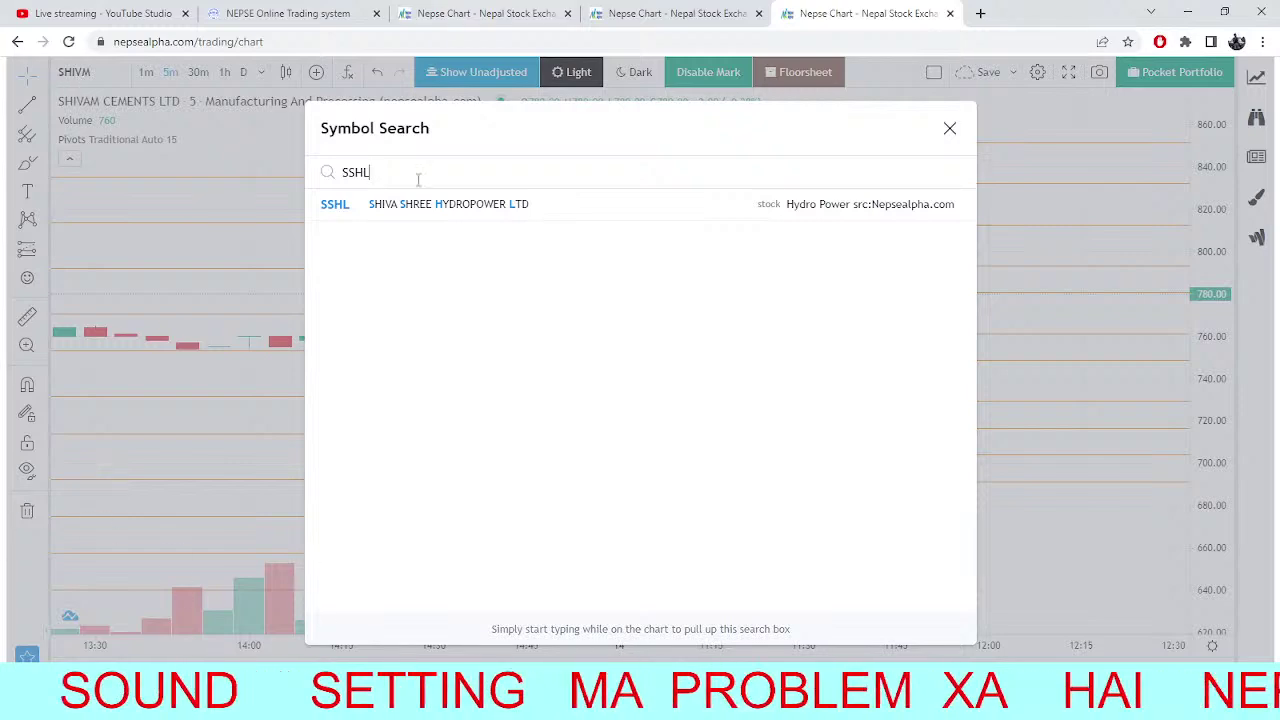
{"action": "left_click", "coordinate": [411, 205]}
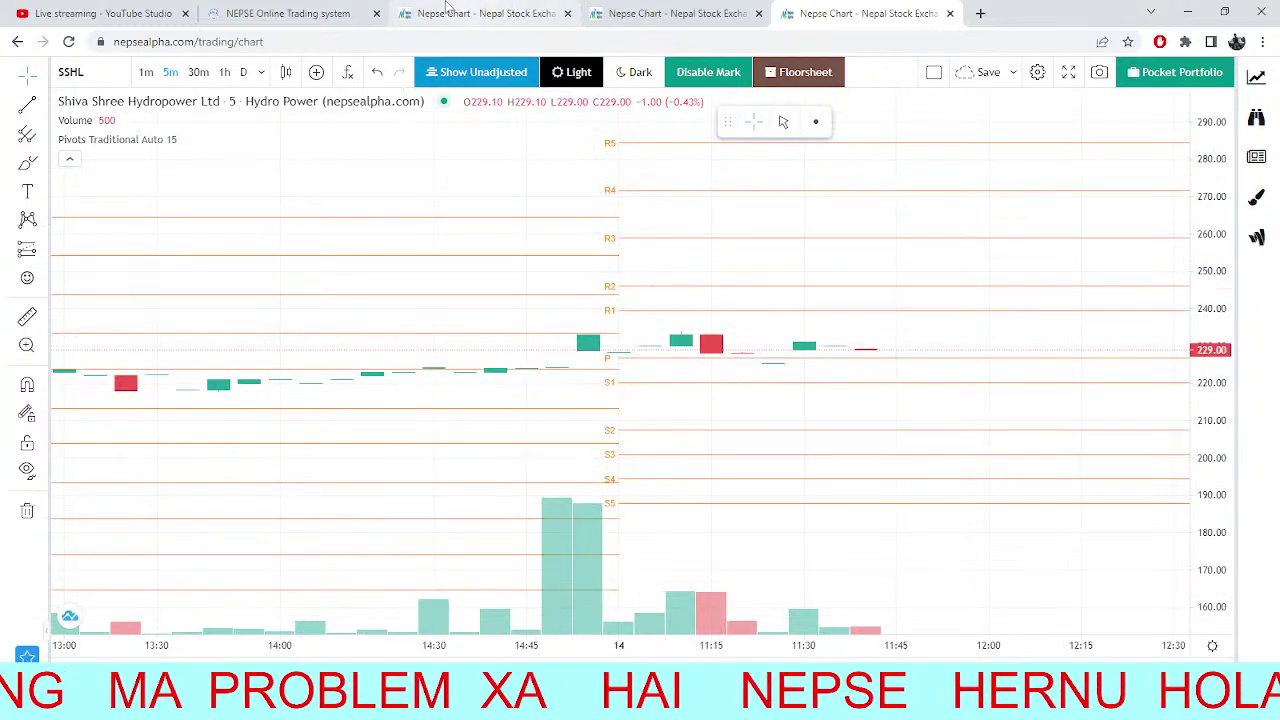
{"action": "left_click", "coordinate": [244, 72]}
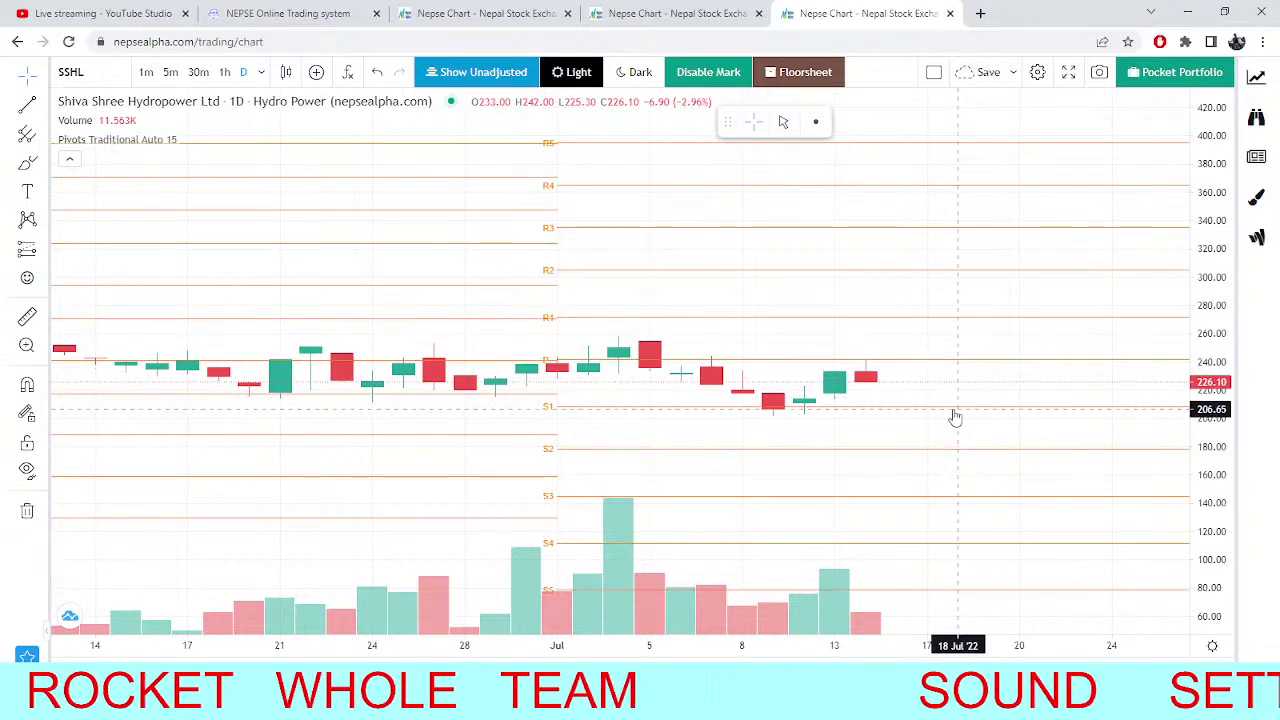
Change the daily stock chart's symbol from SSHL to NTC, Nepal Doorsanchar Company Limited.
{"action": "left_click", "coordinate": [105, 74]}
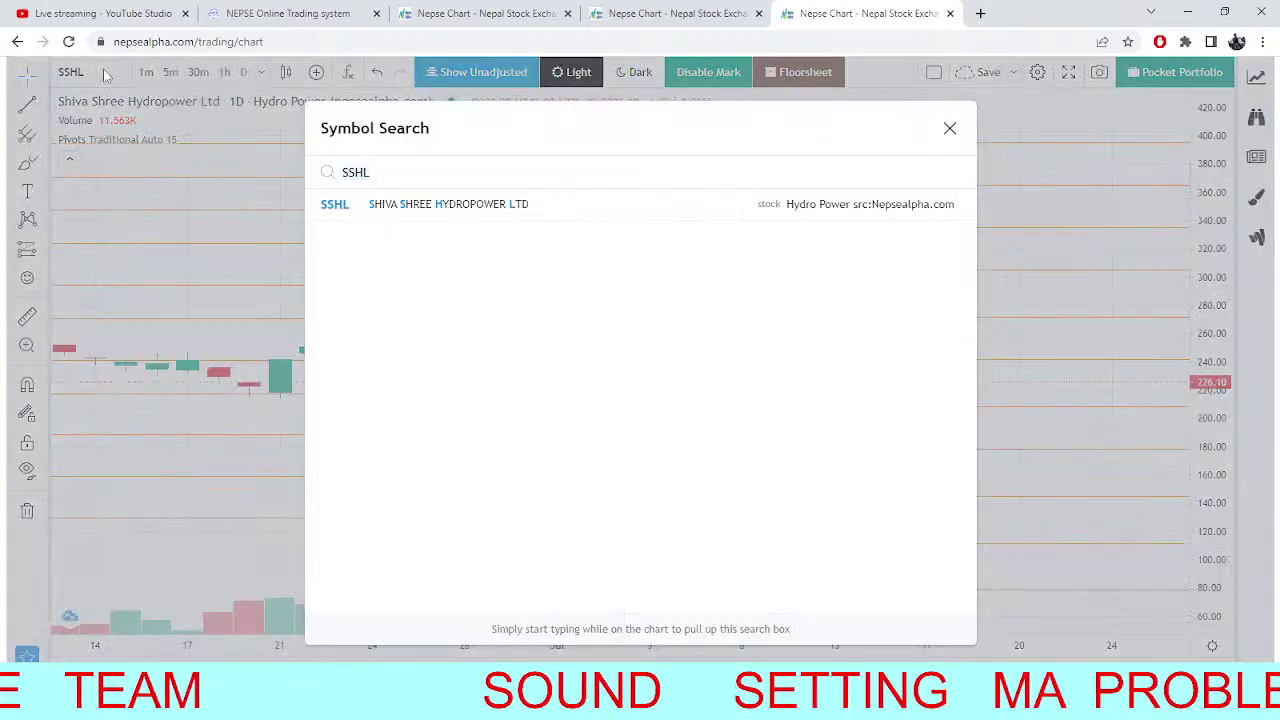
{"action": "key", "text": "BackSpace"}
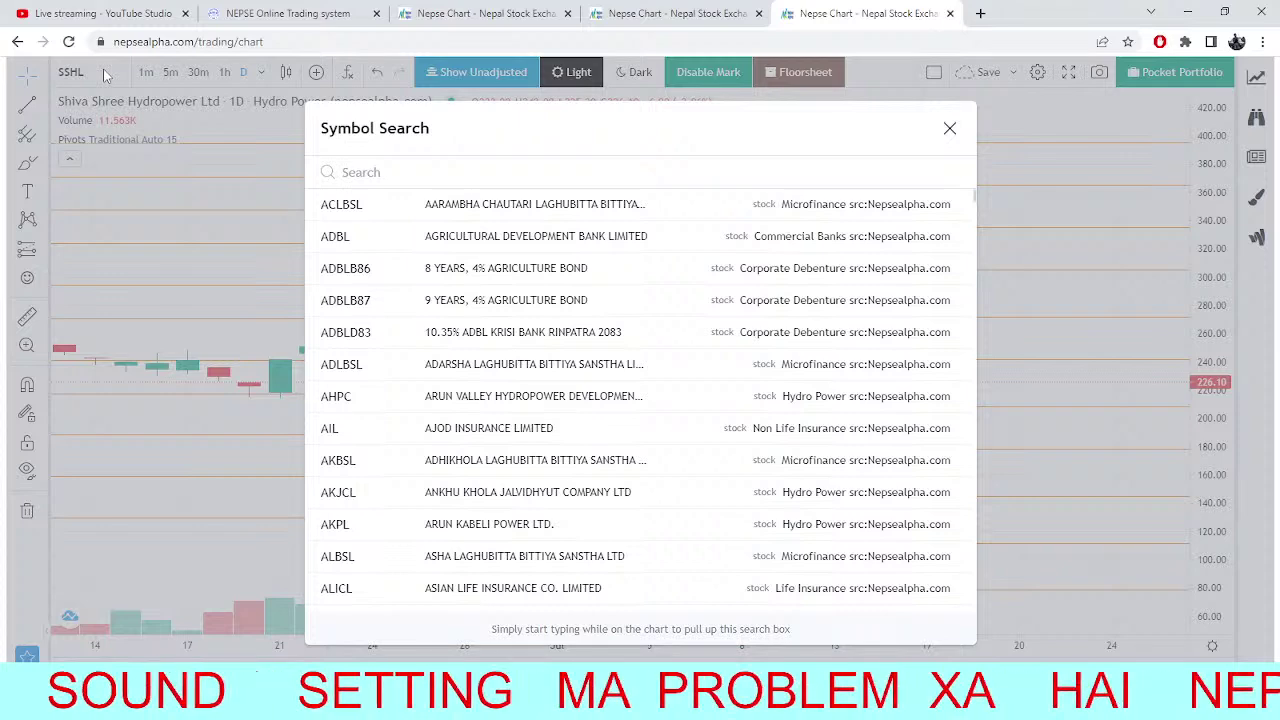
{"action": "type", "text": "NT"}
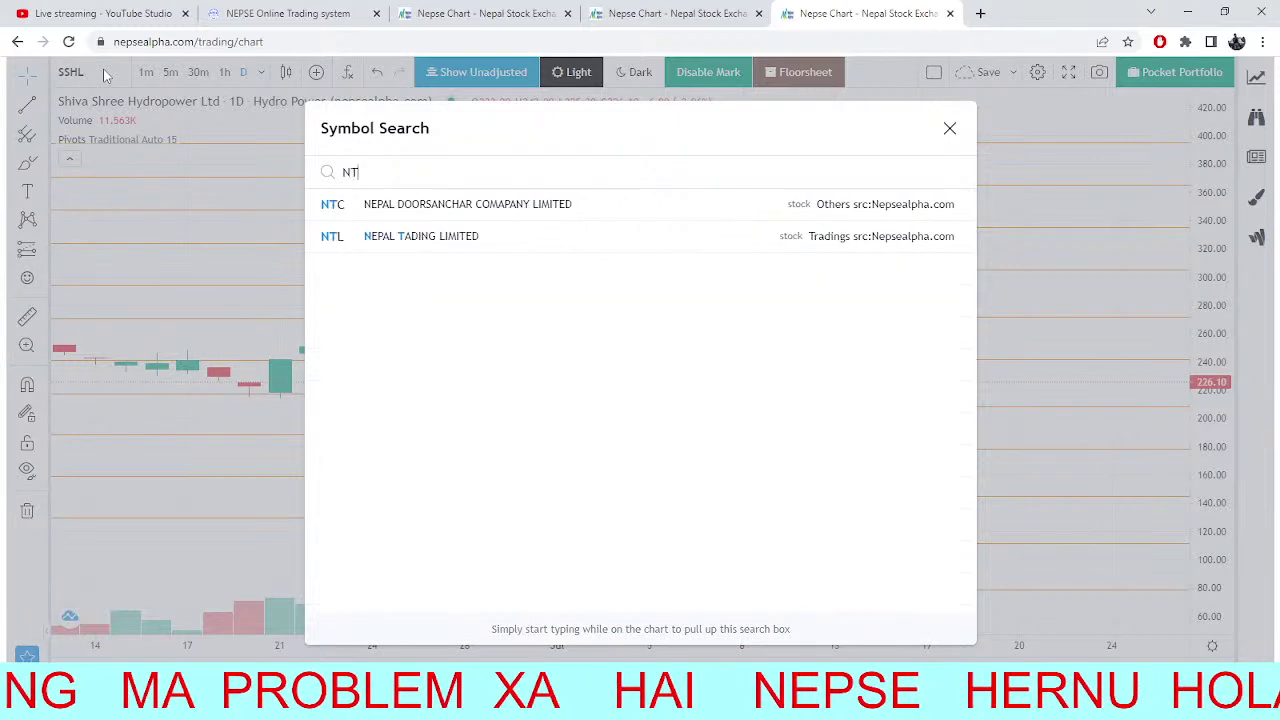
{"action": "type", "text": "C"}
{"action": "key", "text": "Return"}
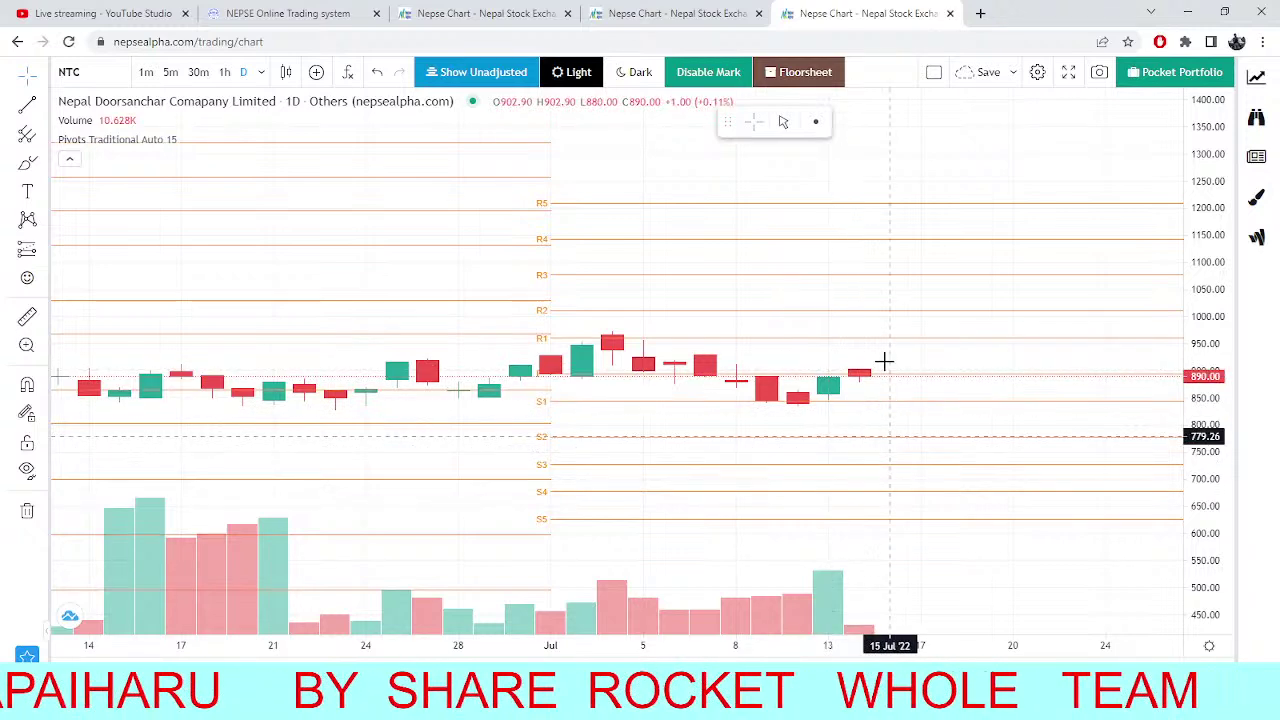
Check the dashboard's index figures against the NEPSE chart, and close the extra chart page, keeping the NEPSE and NTC charts open.
{"action": "left_click", "coordinate": [311, 12]}
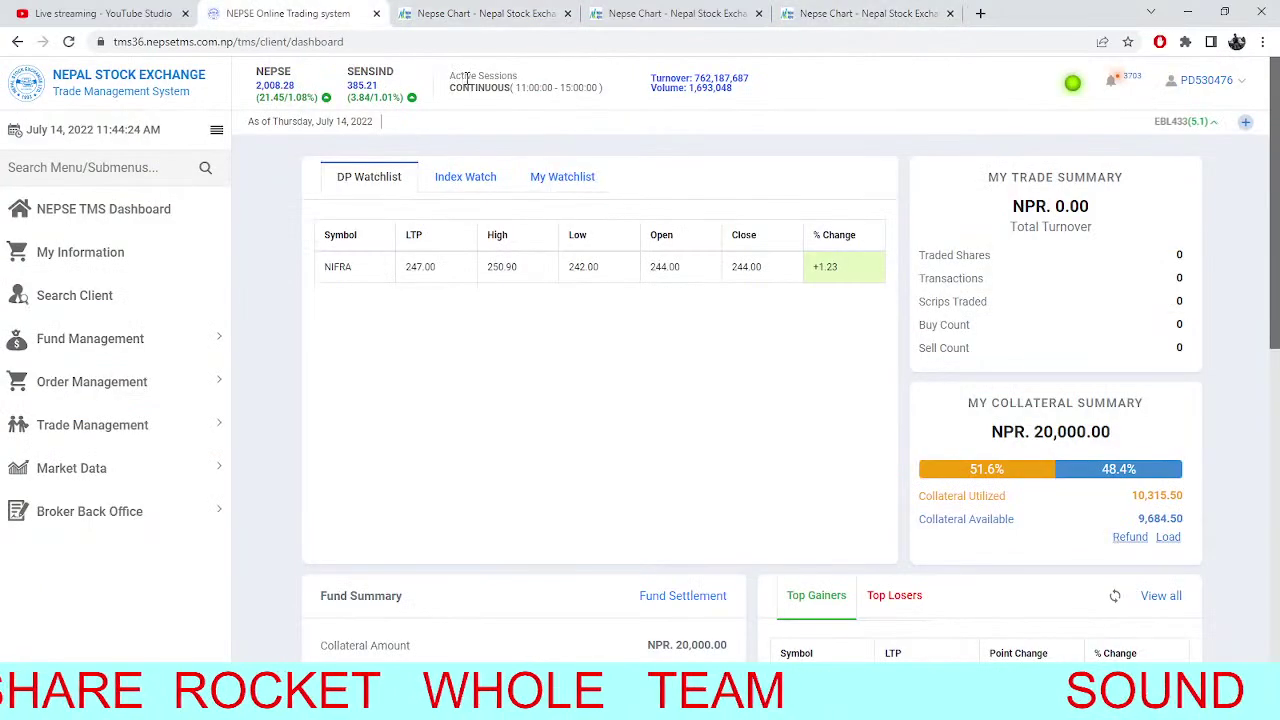
{"action": "left_click", "coordinate": [480, 13]}
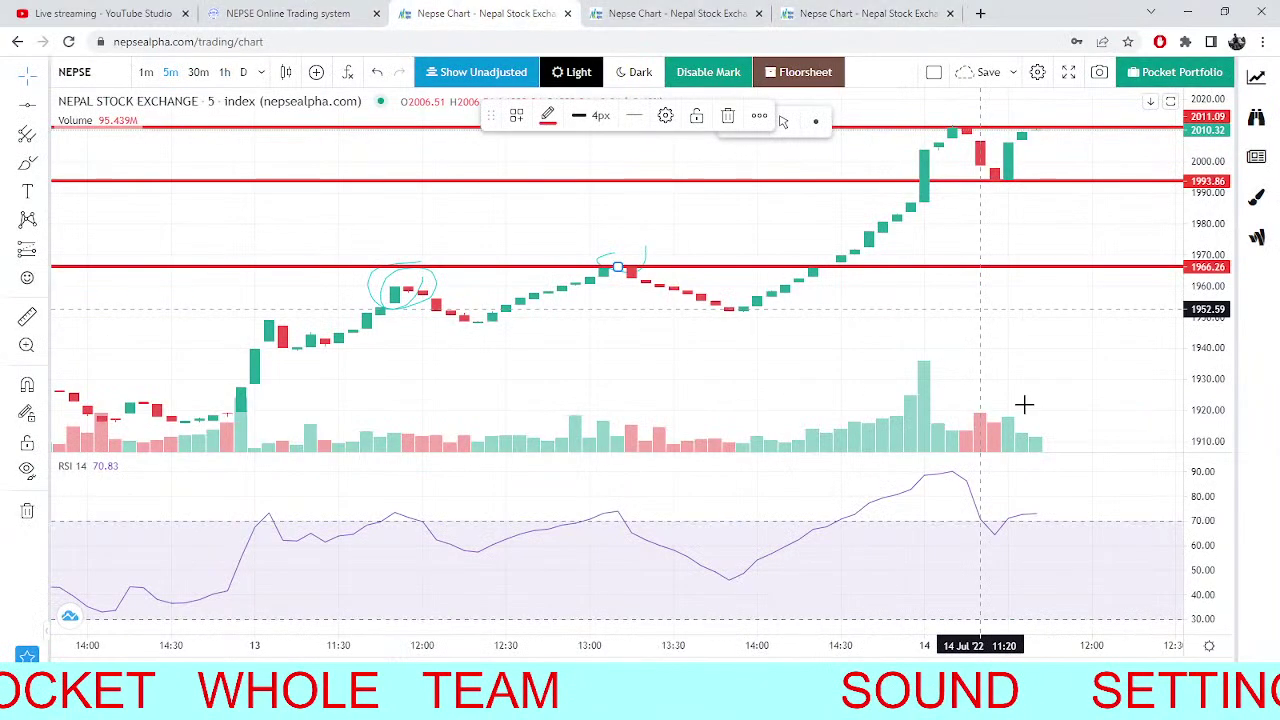
{"action": "left_click_drag", "start_coordinate": [870, 13], "coordinate": [272, 41]}
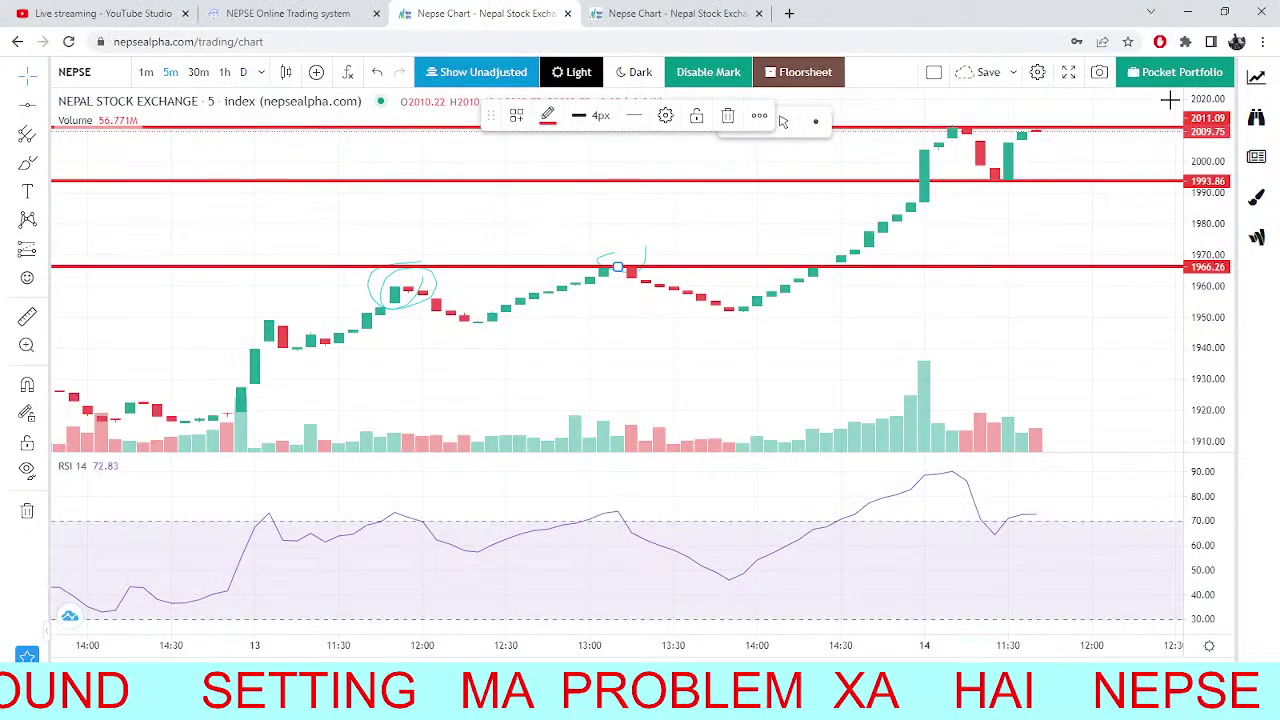
{"action": "left_click", "coordinate": [746, 10]}
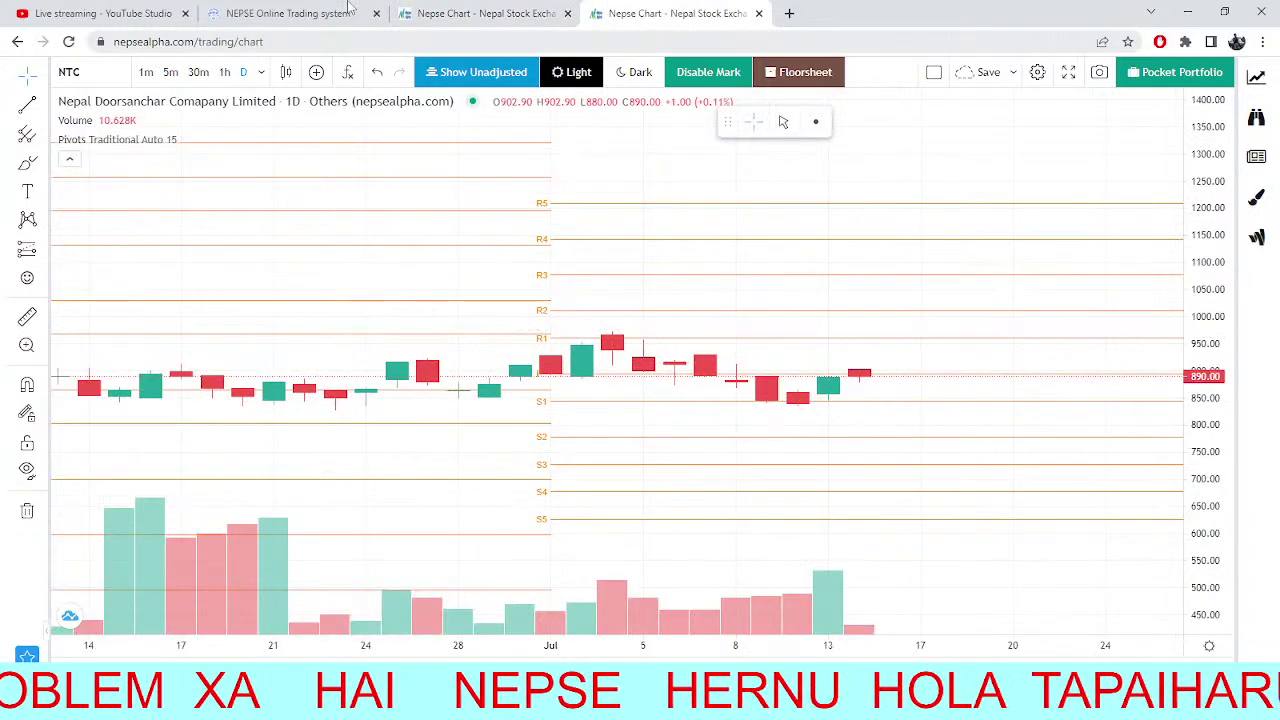
Examine the 14 July candles between the upper two red lines on the NEPSE chart alongside the dashboard figures and NTC's daily chart.
{"action": "left_click", "coordinate": [290, 13]}
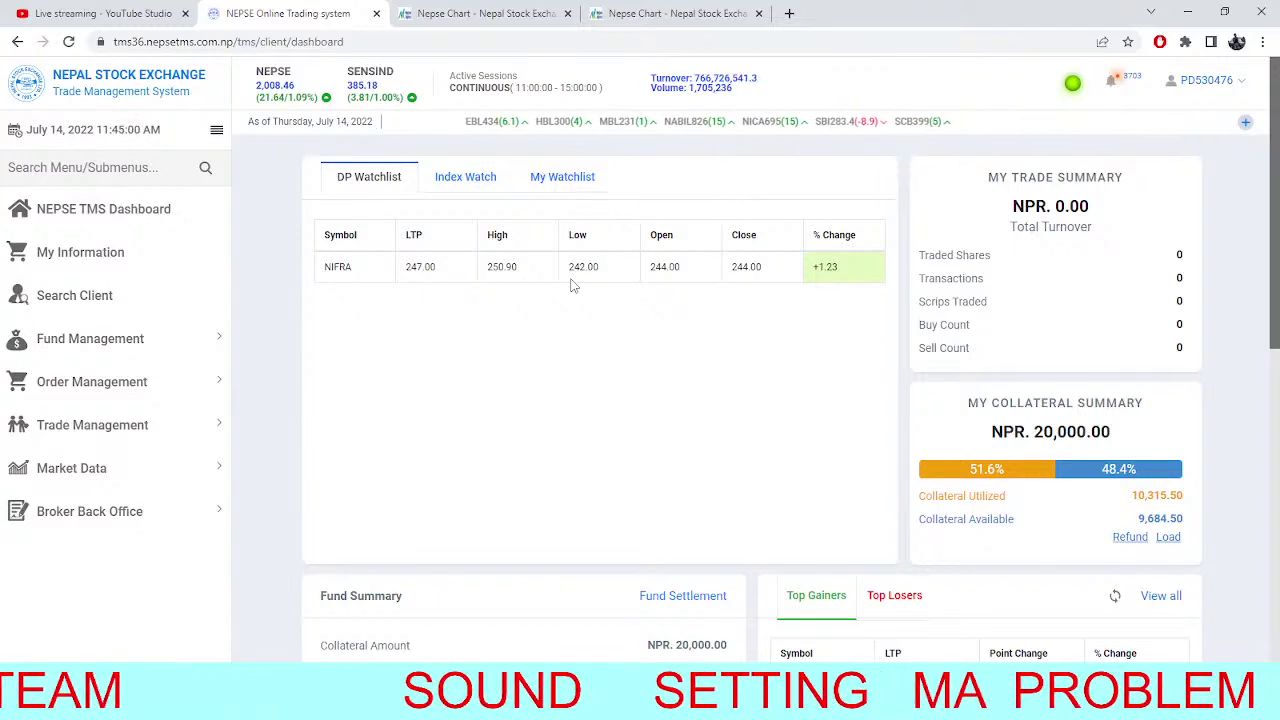
{"action": "key", "text": "ctrl+Tab"}
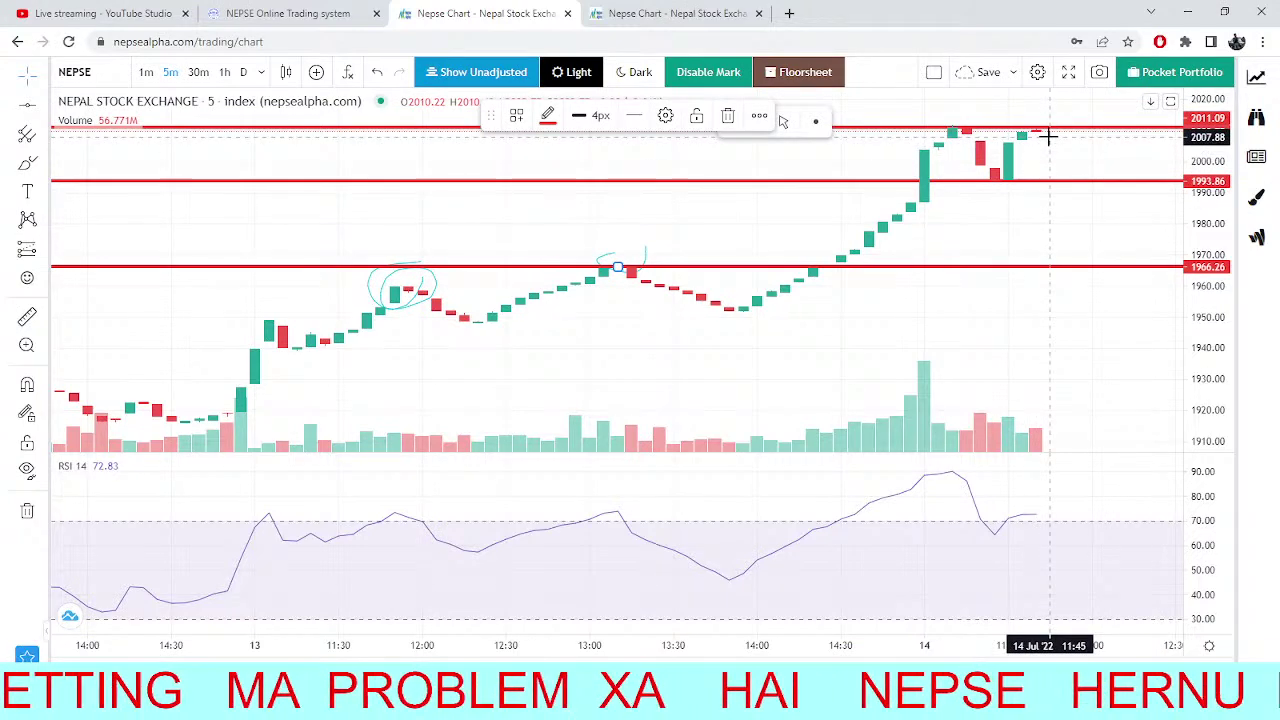
{"action": "scroll", "coordinate": [1049, 214], "scroll_direction": "up", "scroll_amount": 2}
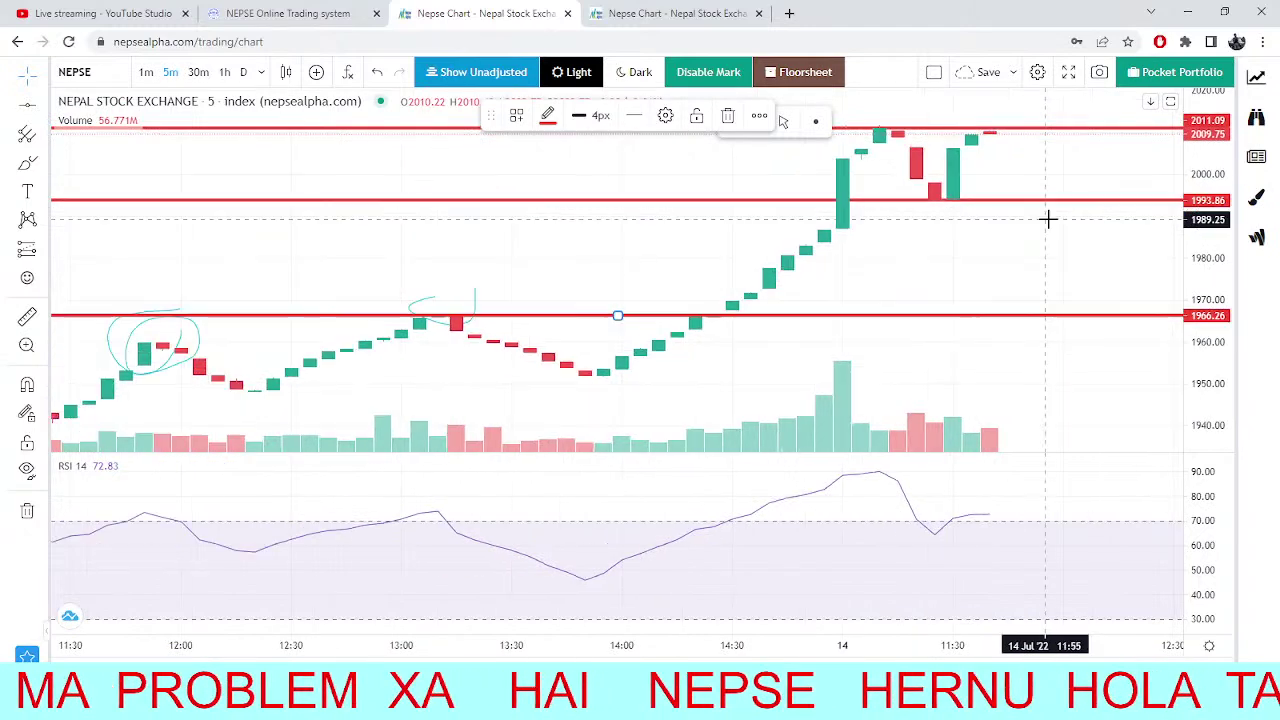
{"action": "scroll", "coordinate": [1052, 190], "scroll_direction": "down", "scroll_amount": 1}
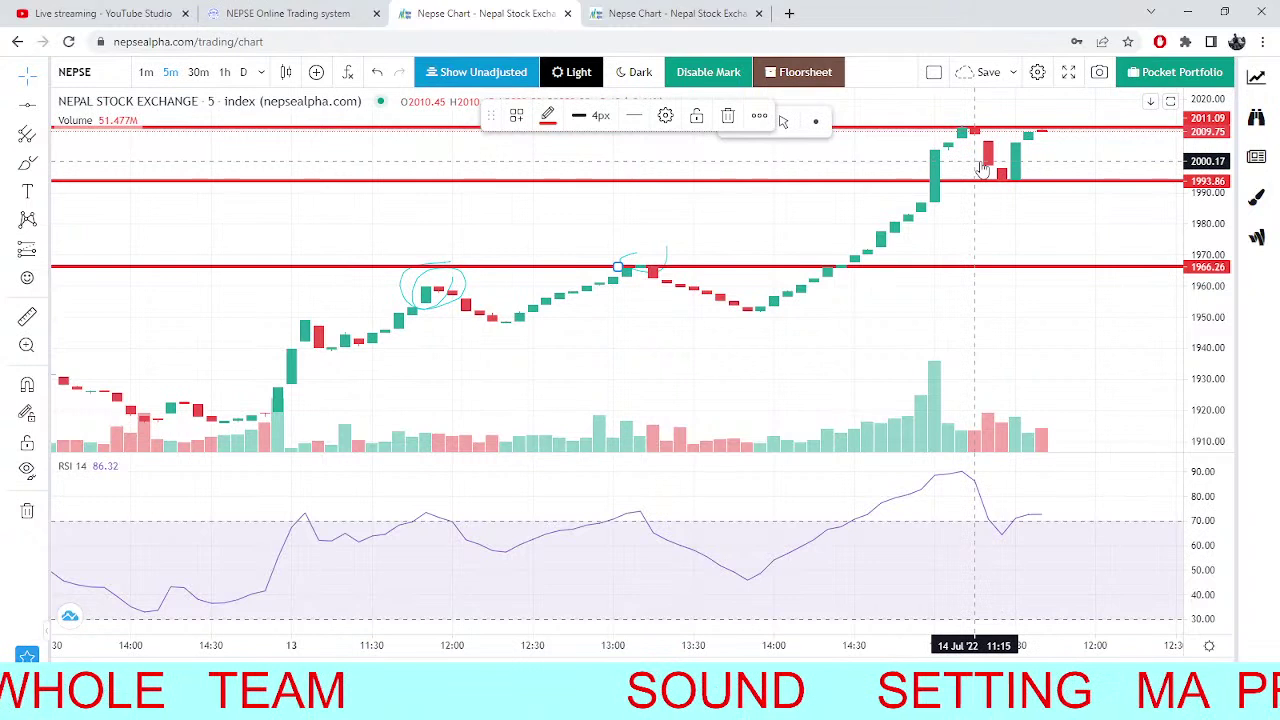
{"action": "left_click", "coordinate": [1088, 180]}
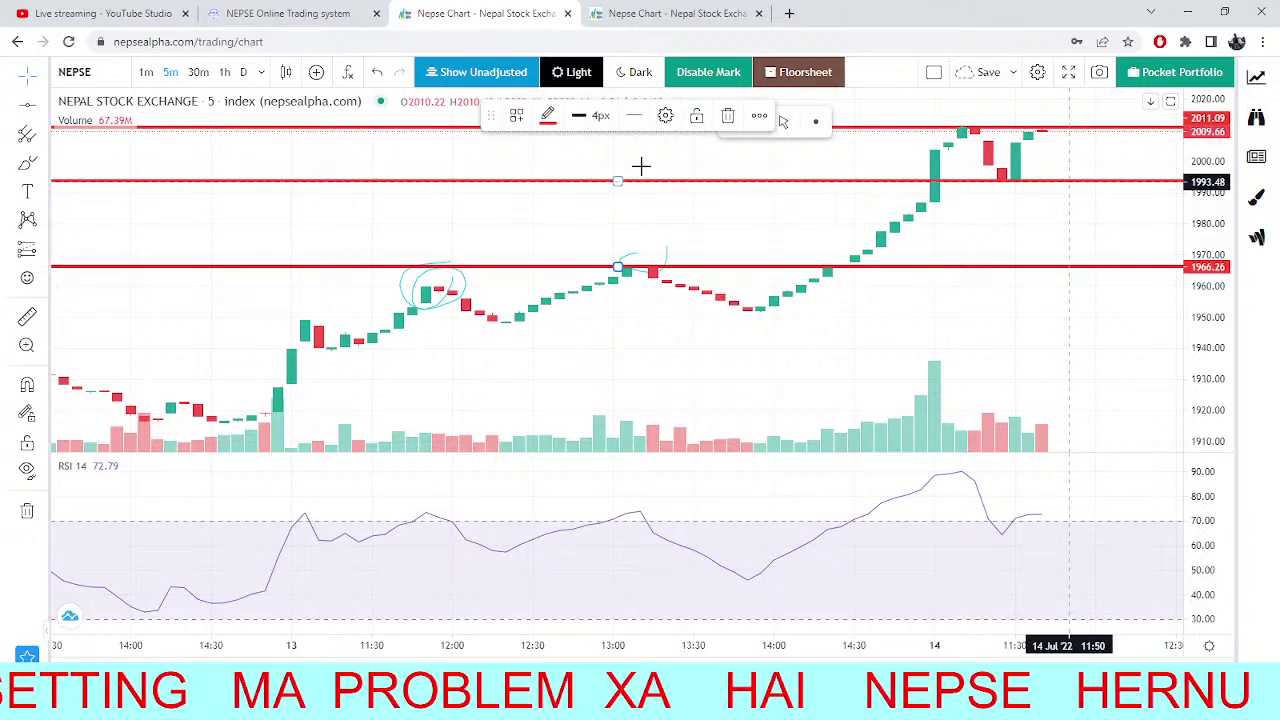
{"action": "left_click", "coordinate": [268, 12]}
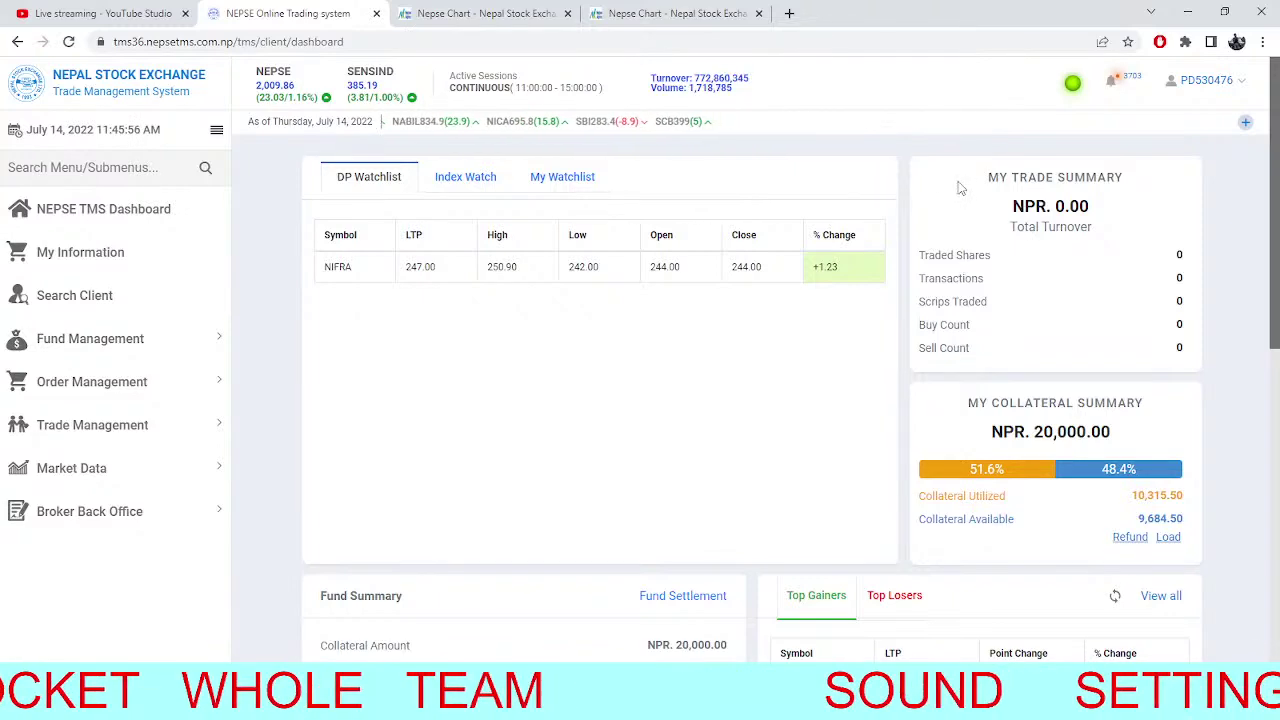
{"action": "left_click", "coordinate": [485, 13]}
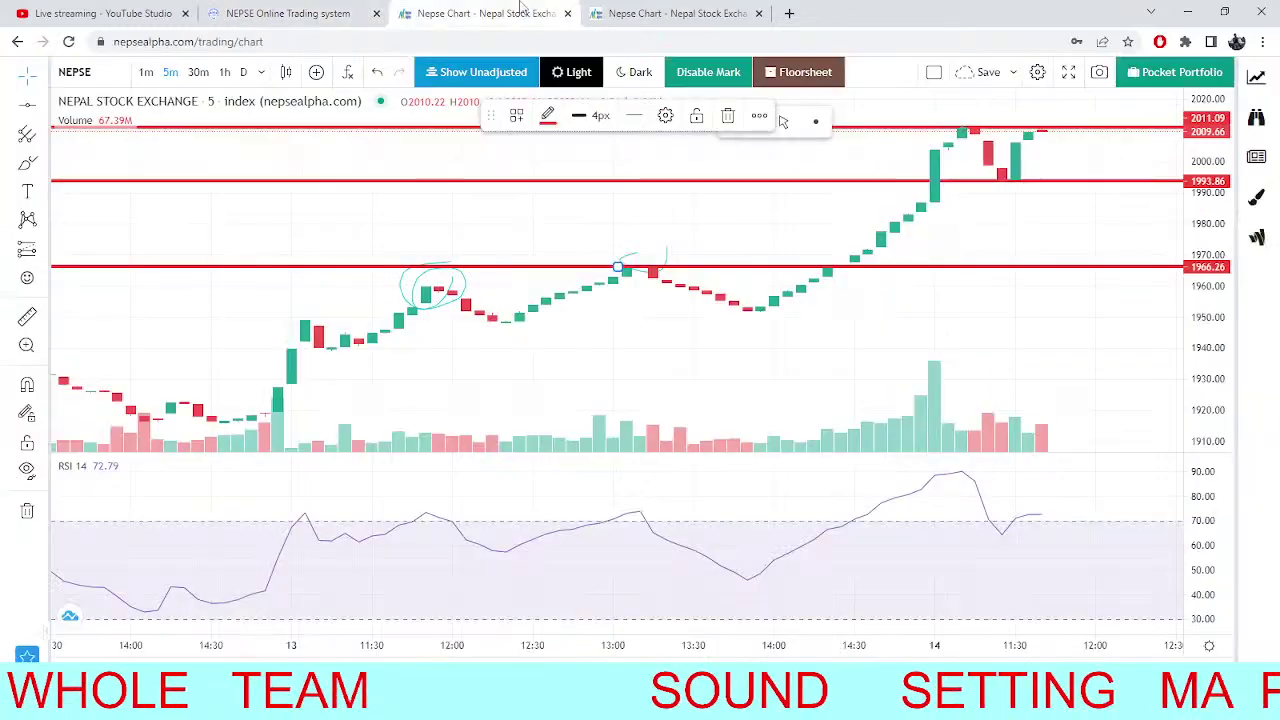
{"action": "left_click", "coordinate": [706, 10]}
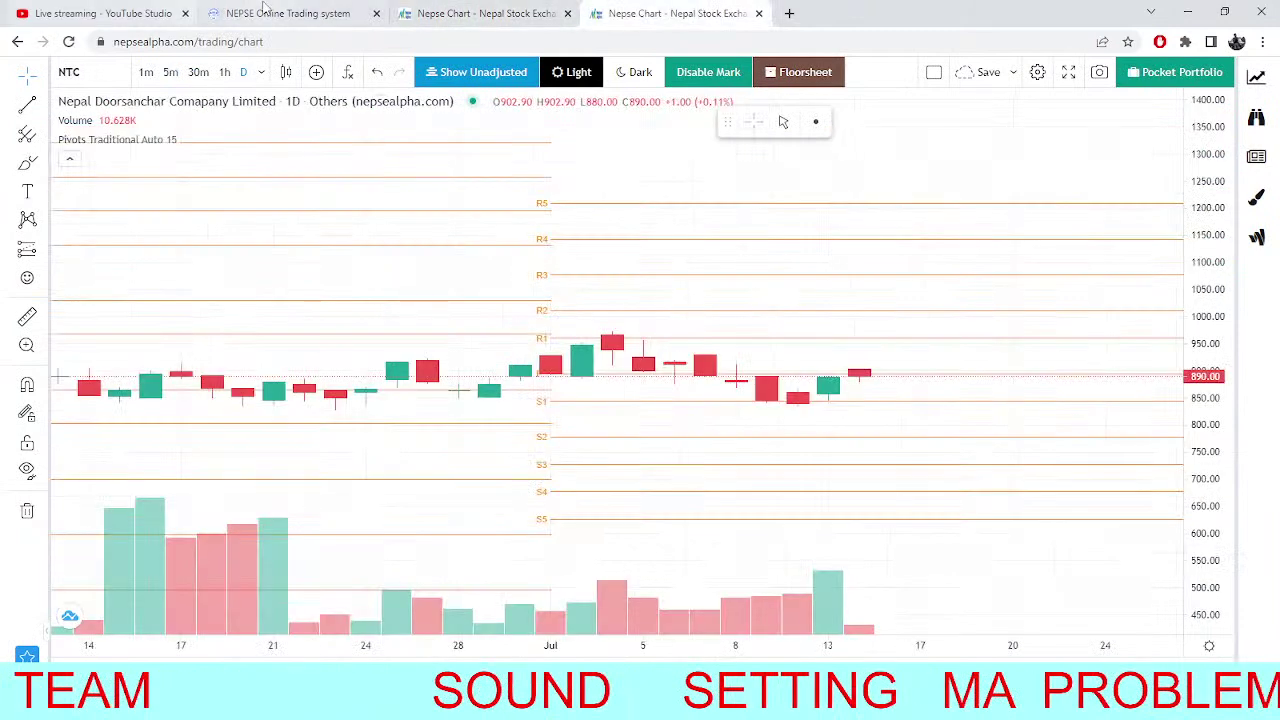
{"action": "left_click", "coordinate": [265, 12]}
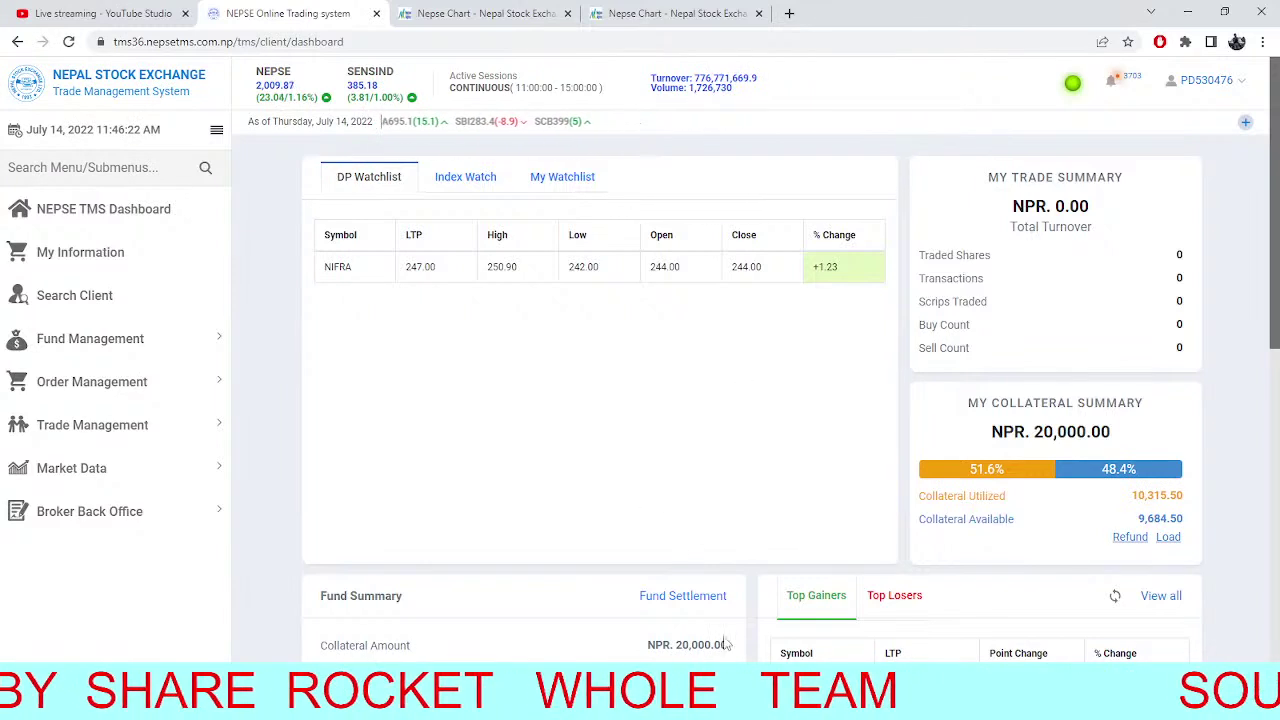
Replace NTC with Universal Power Company (UPCL) on the daily stock chart.
{"action": "left_click", "coordinate": [645, 10]}
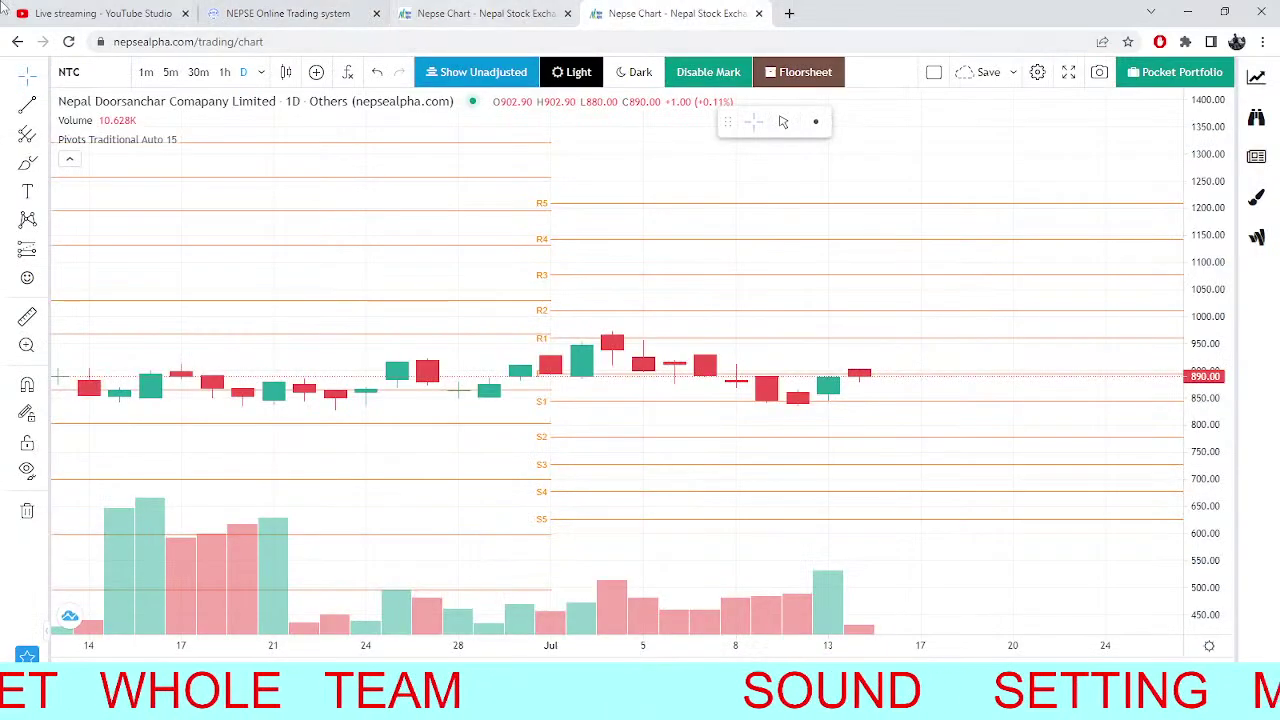
{"action": "left_click", "coordinate": [89, 68]}
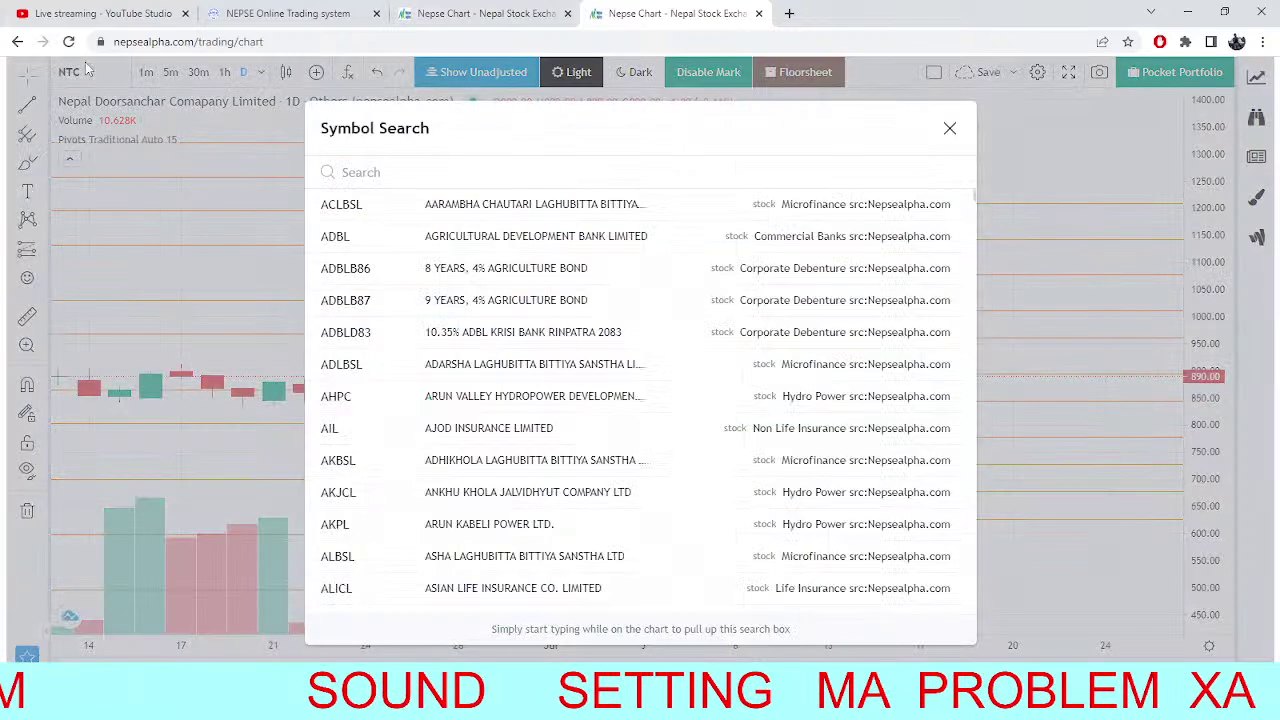
{"action": "type", "text": "U"}
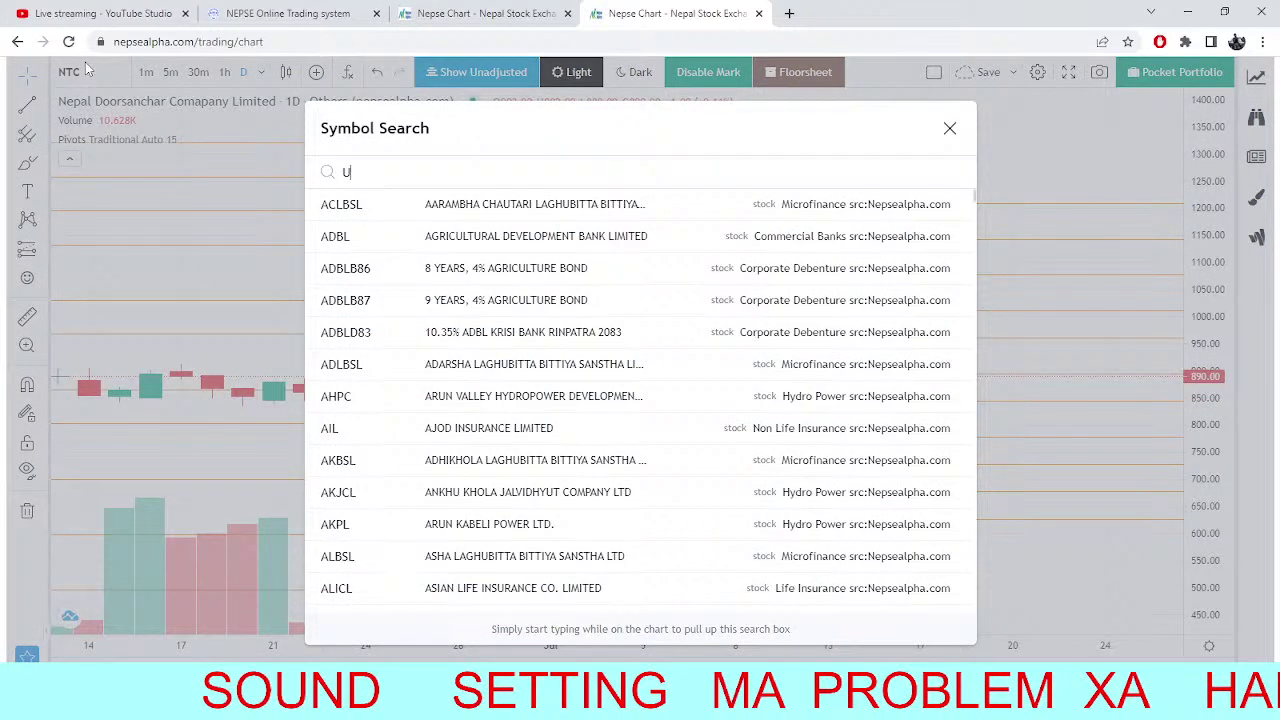
{"action": "type", "text": "PCL"}
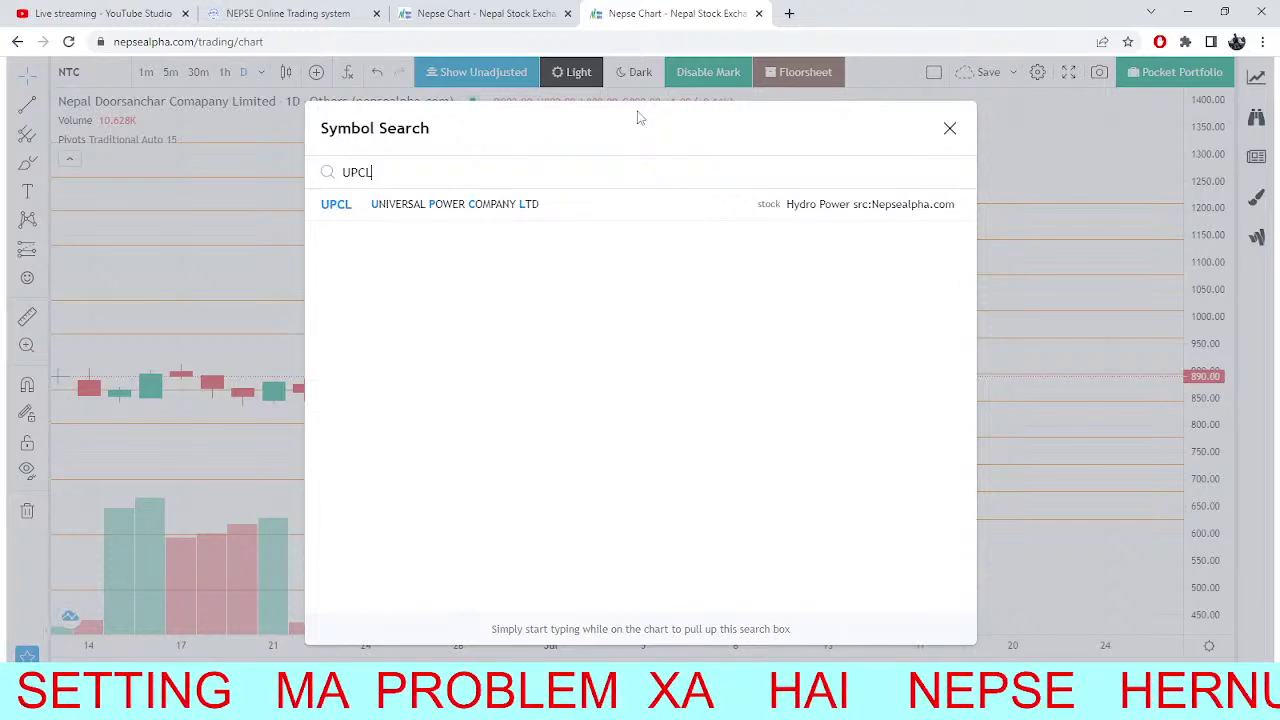
{"action": "key", "text": "Return"}
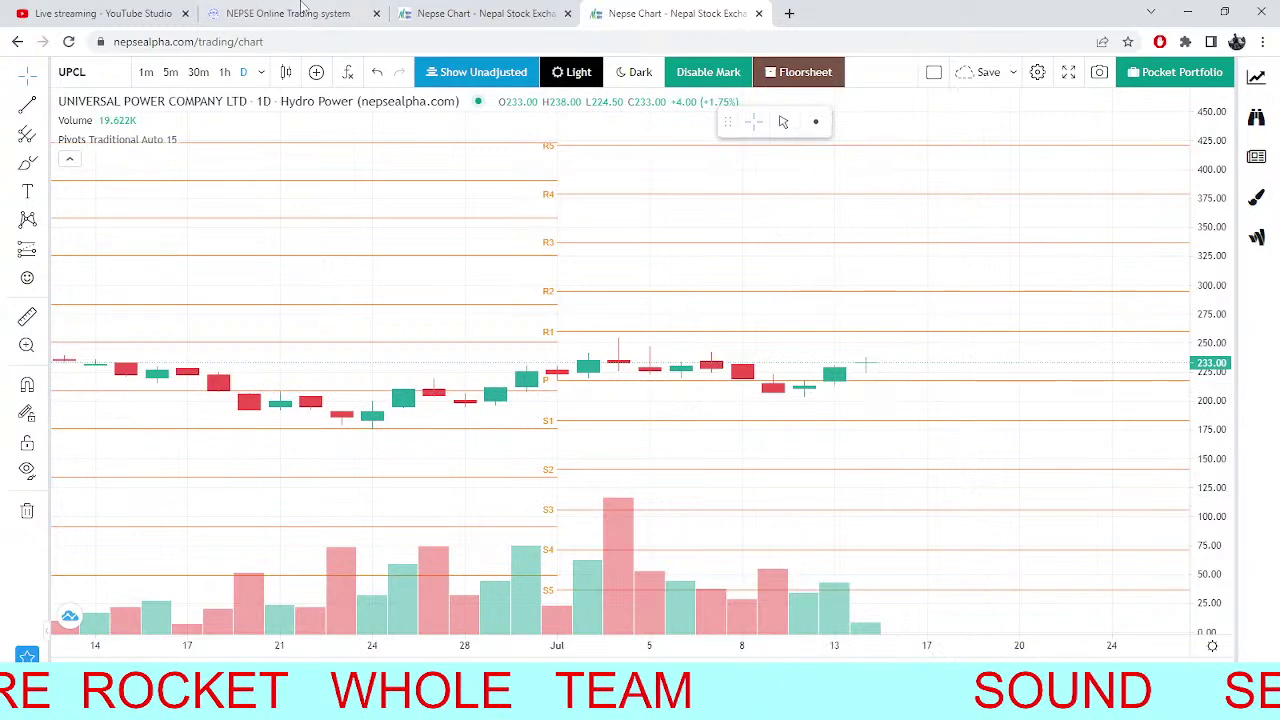
Follow the newest 5-minute NEPSE candles near the highest red line, rechecking the live index, turnover and volume figures on the trading dashboard.
{"action": "left_click", "coordinate": [470, 13]}
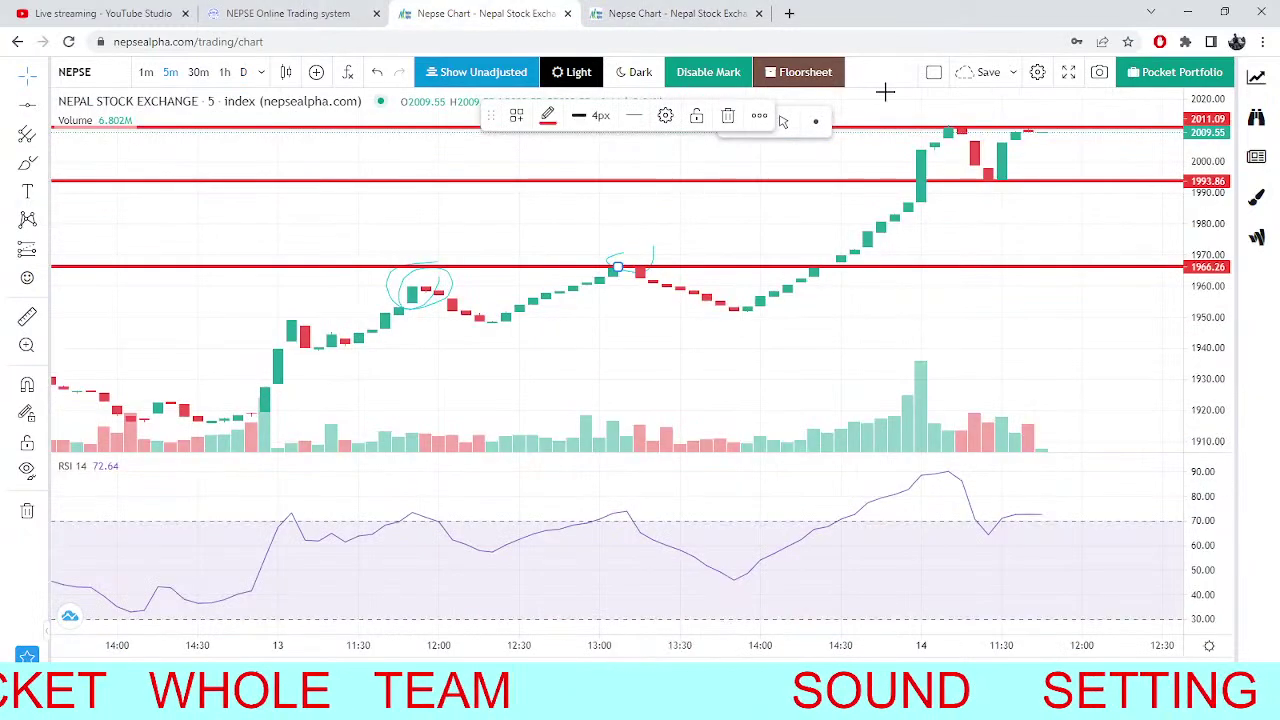
{"action": "left_click", "coordinate": [340, 10]}
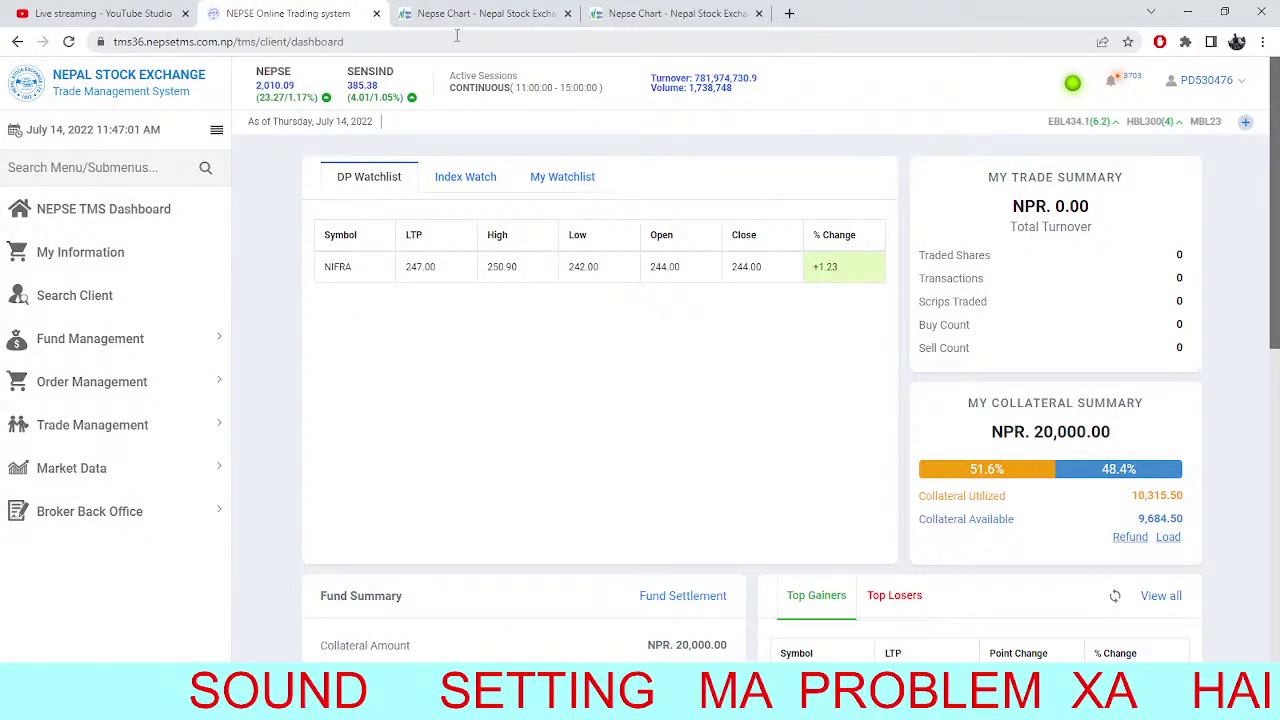
{"action": "left_click", "coordinate": [470, 13]}
{"action": "scroll", "coordinate": [802, 107], "scroll_direction": "up", "scroll_amount": 3}
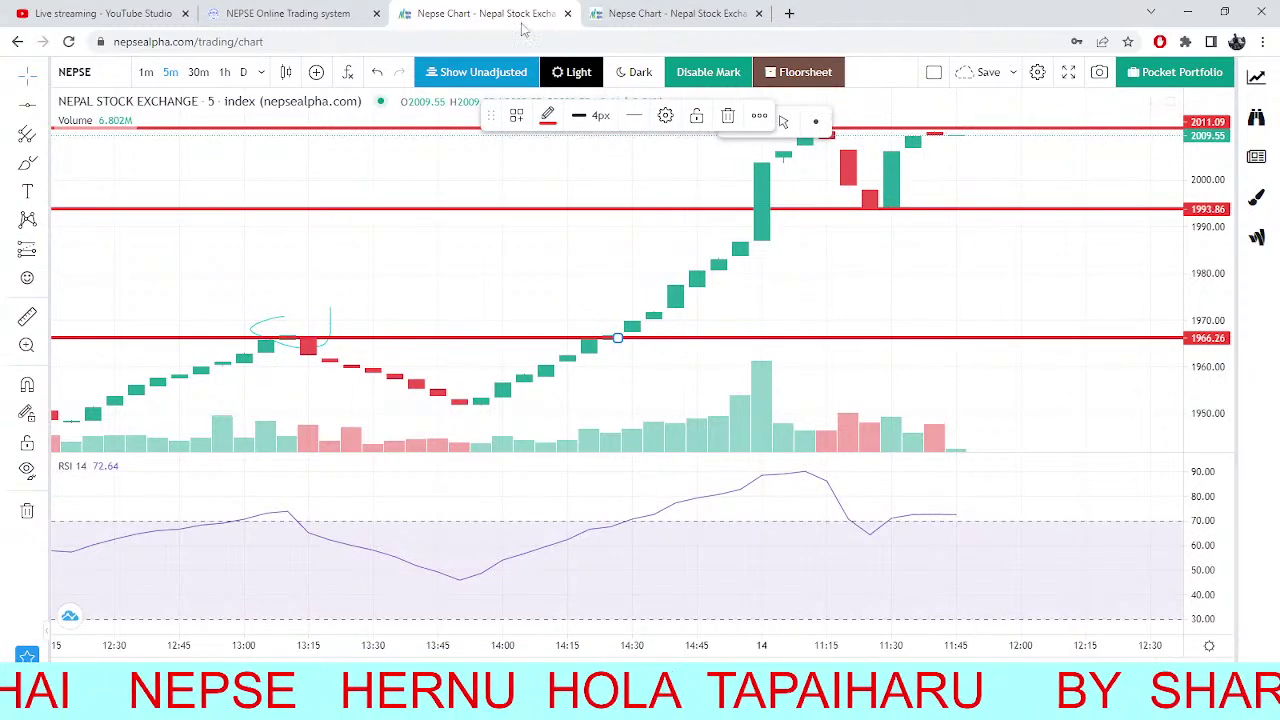
{"action": "left_click", "coordinate": [368, 10]}
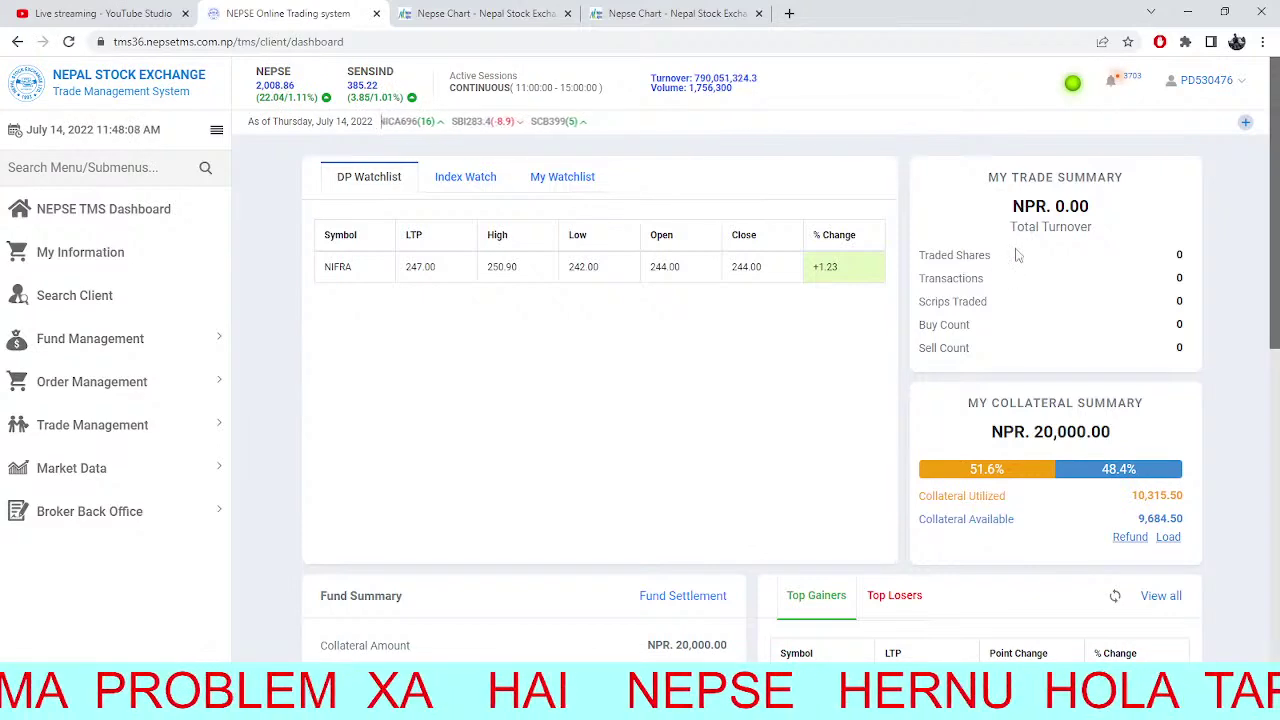
{"action": "key", "text": "ctrl+Tab"}
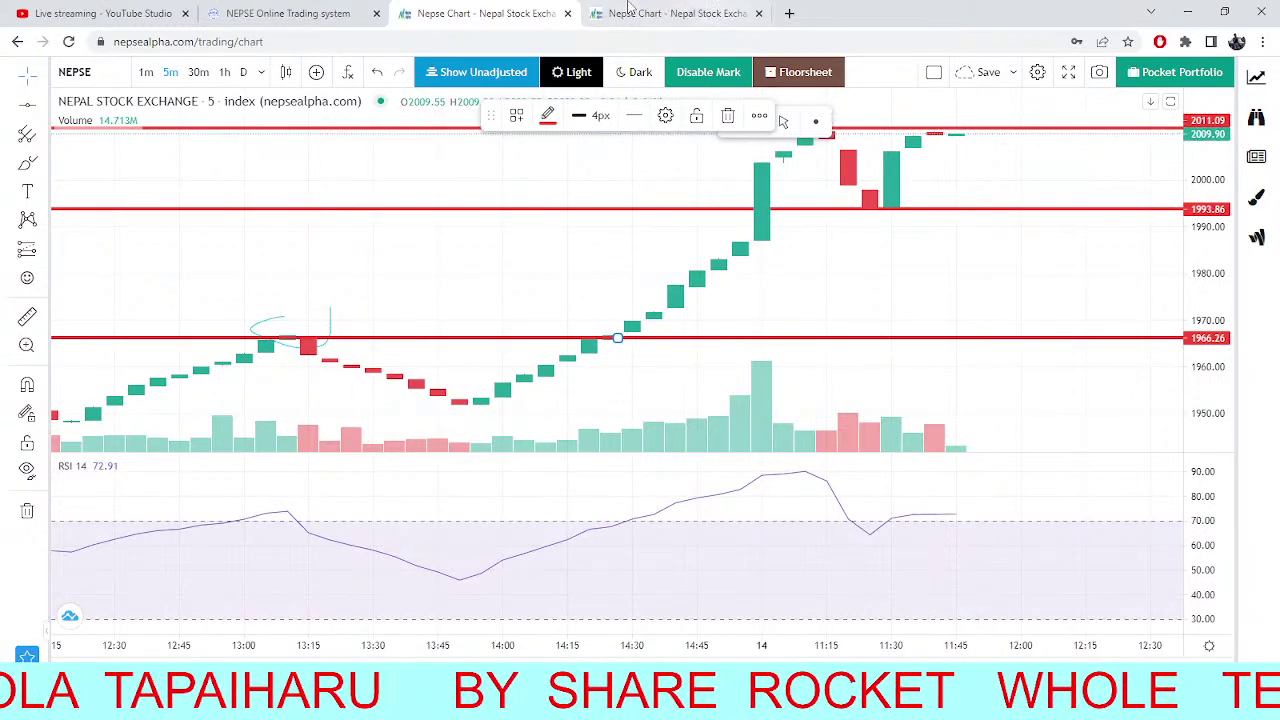
{"action": "key", "text": "ctrl+shift+Tab"}
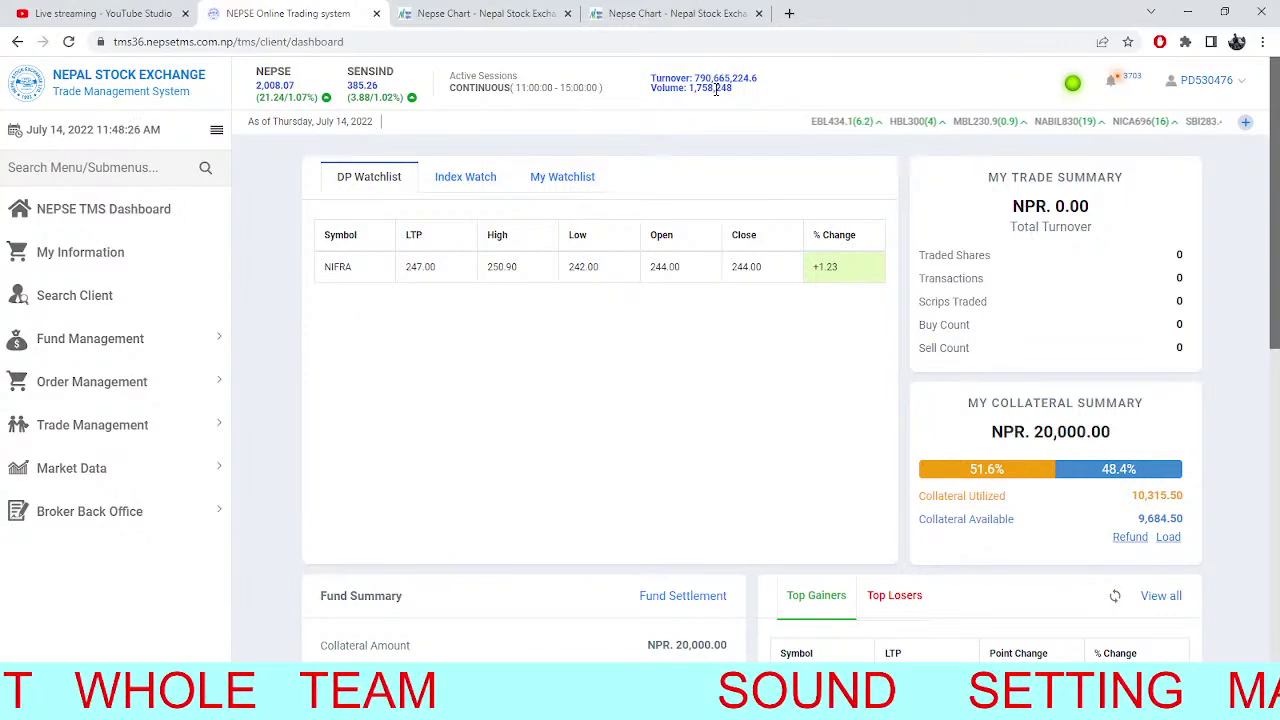
{"action": "left_click", "coordinate": [440, 10]}
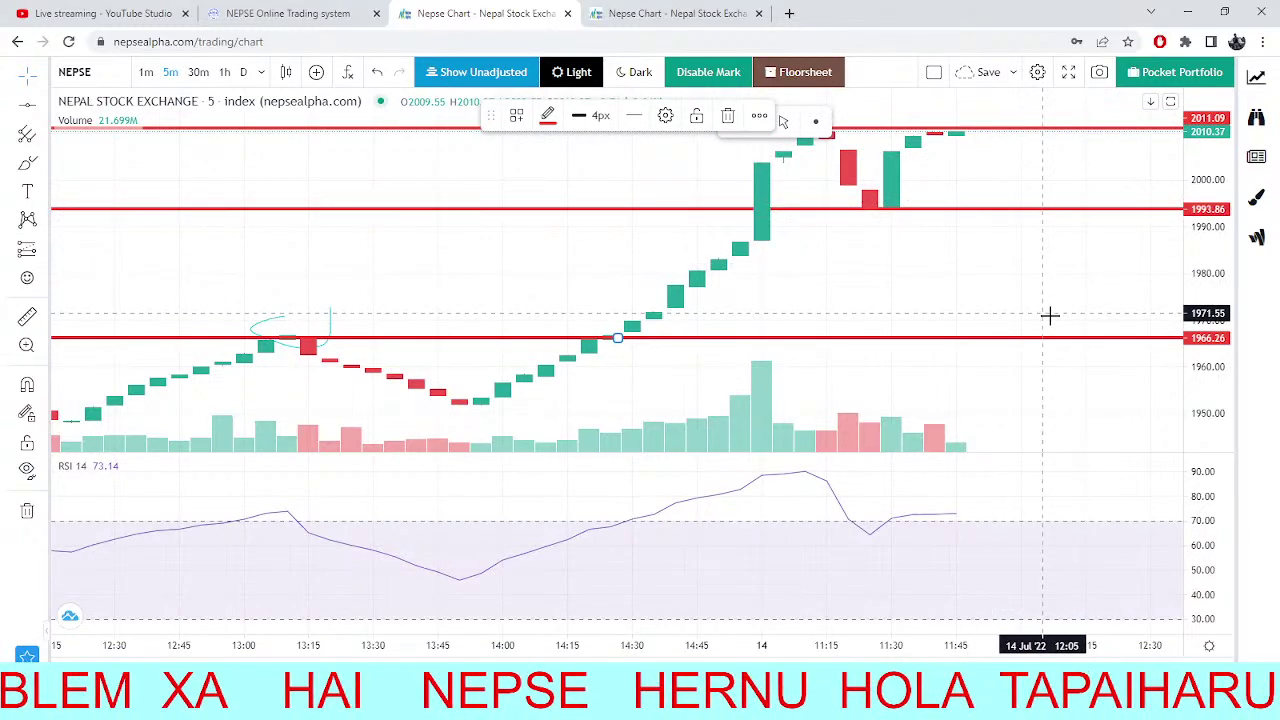
{"action": "left_click", "coordinate": [345, 12]}
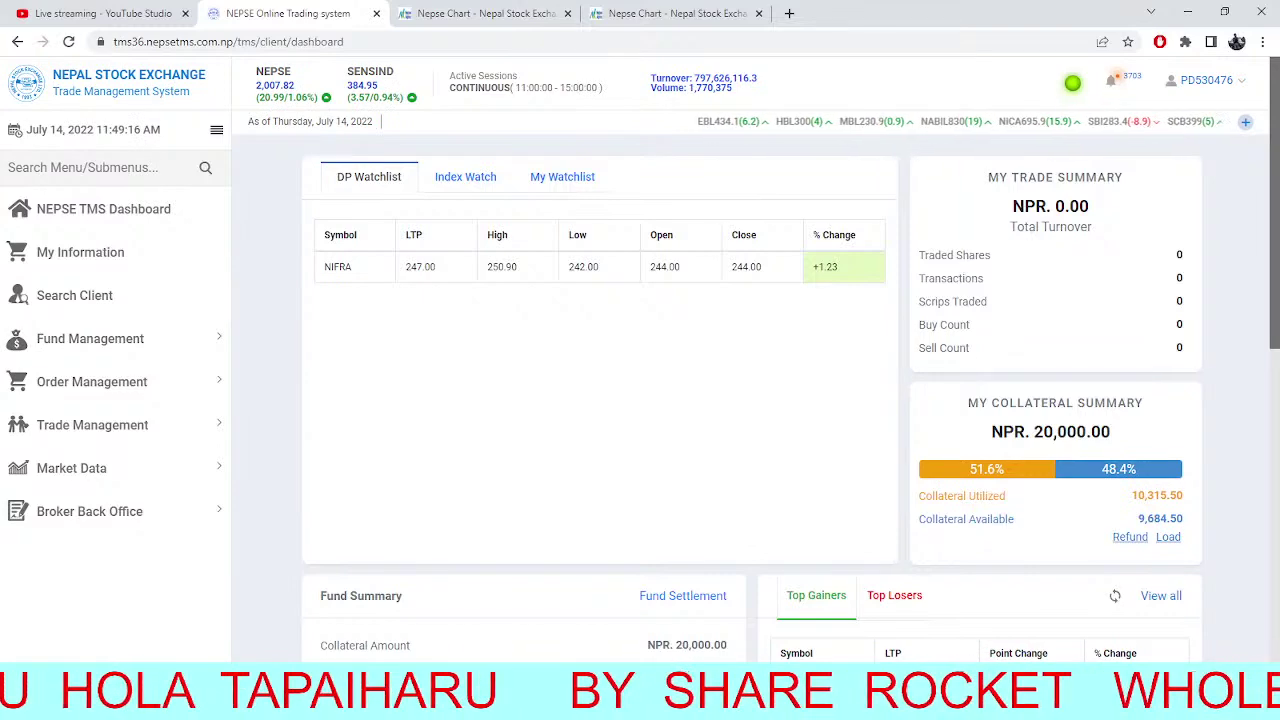
Open the Market Depth page in the trading system and load the ACLBSL (Aarambha Chautari Laghubitta) security.
{"action": "left_click", "coordinate": [78, 488]}
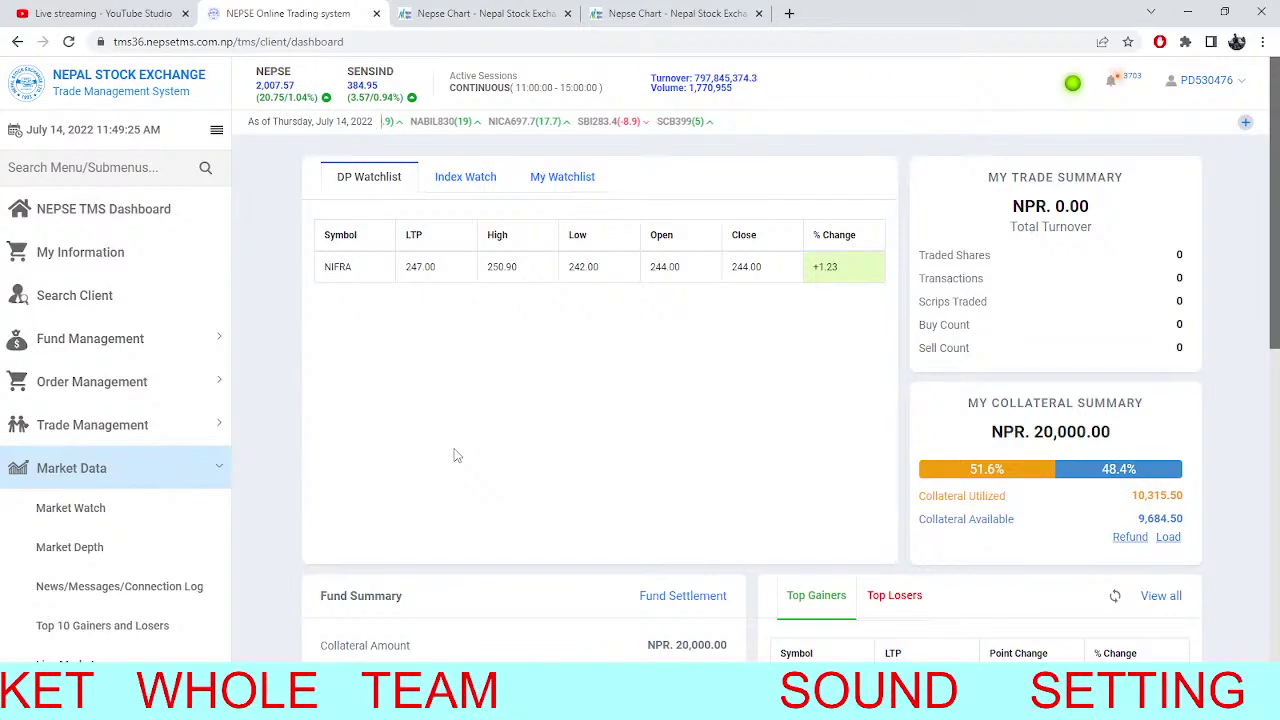
{"action": "scroll", "coordinate": [455, 455], "scroll_direction": "down", "scroll_amount": 5}
{"action": "scroll", "coordinate": [628, 571], "scroll_direction": "up", "scroll_amount": 5}
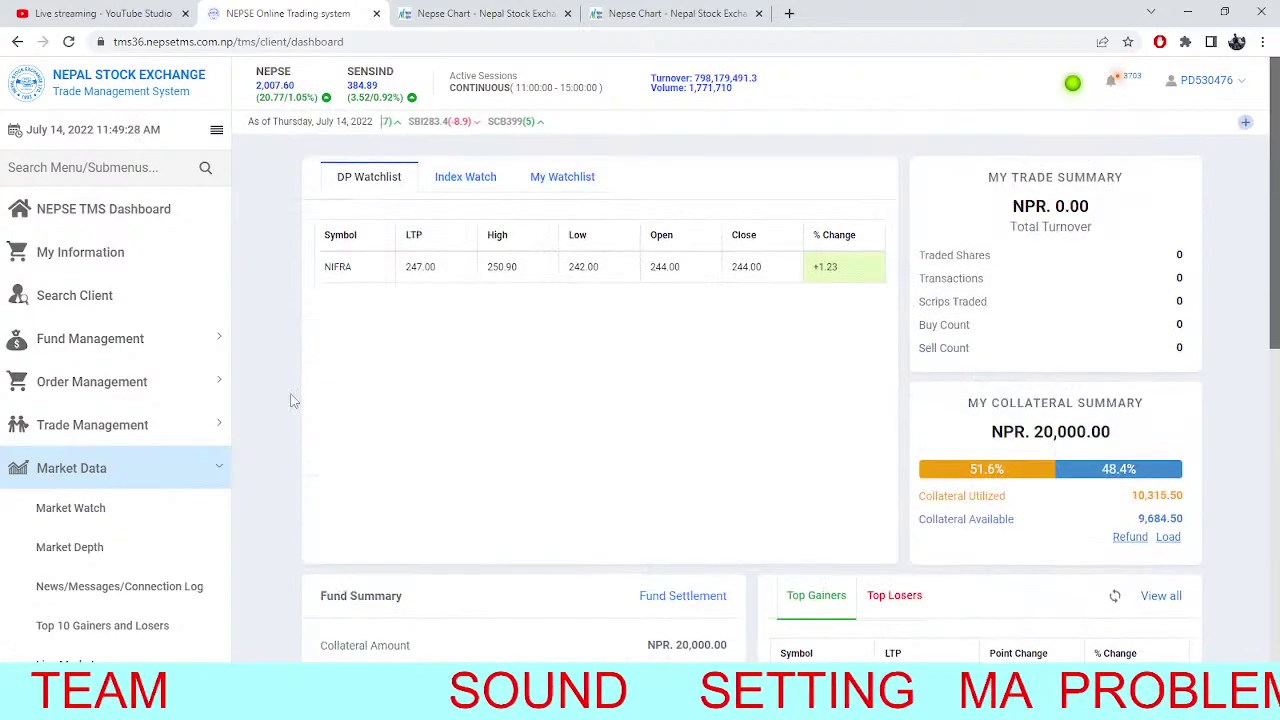
{"action": "left_click", "coordinate": [90, 540]}
{"action": "left_click", "coordinate": [1213, 184]}
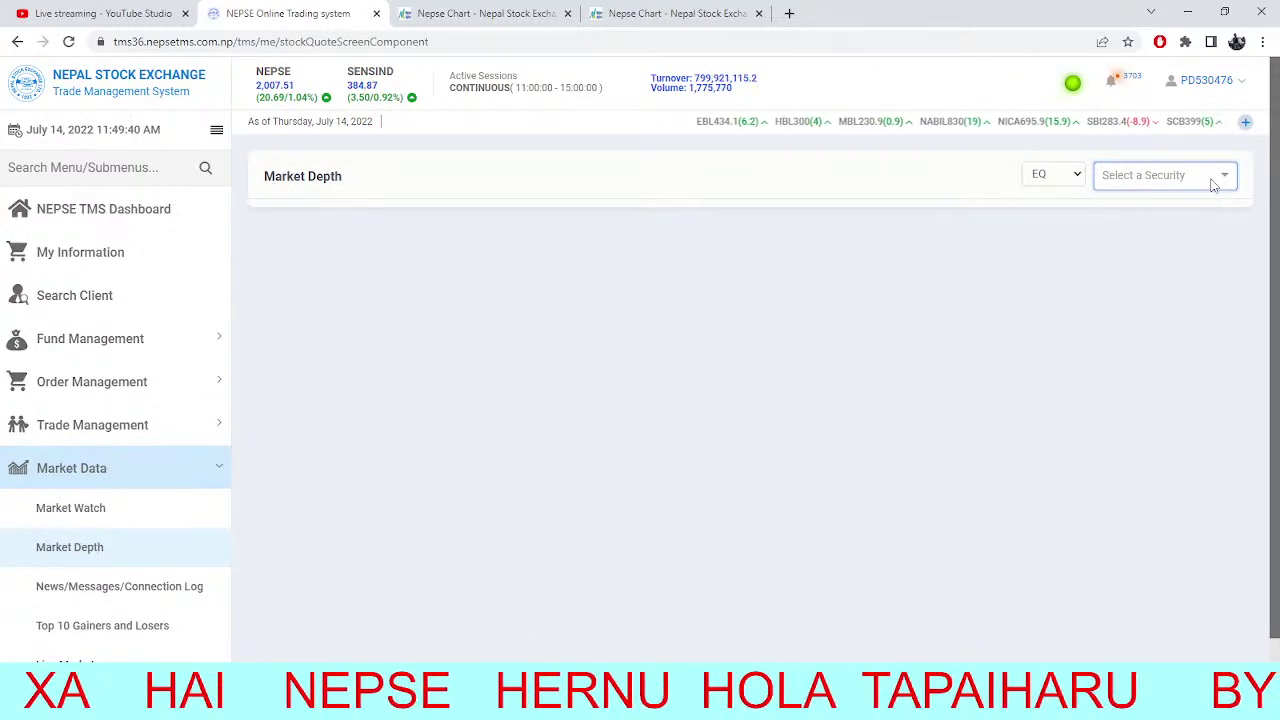
{"action": "type", "text": "a"}
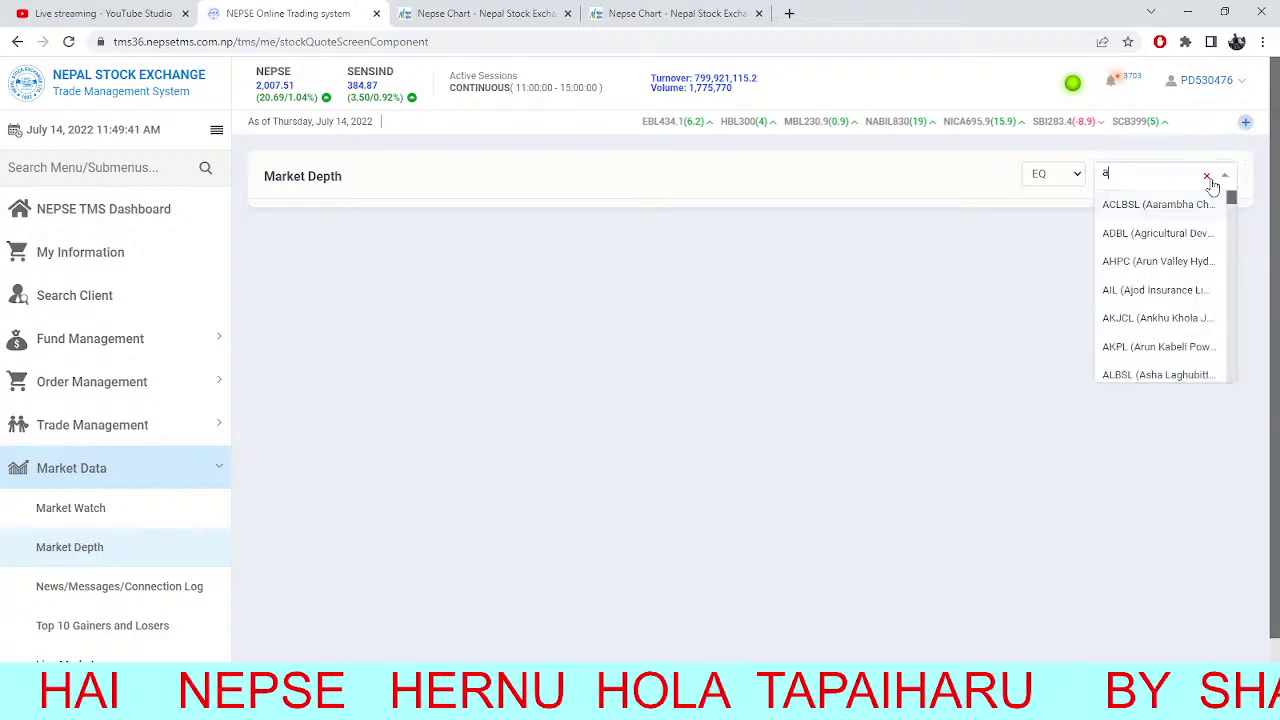
{"action": "type", "text": "cl"}
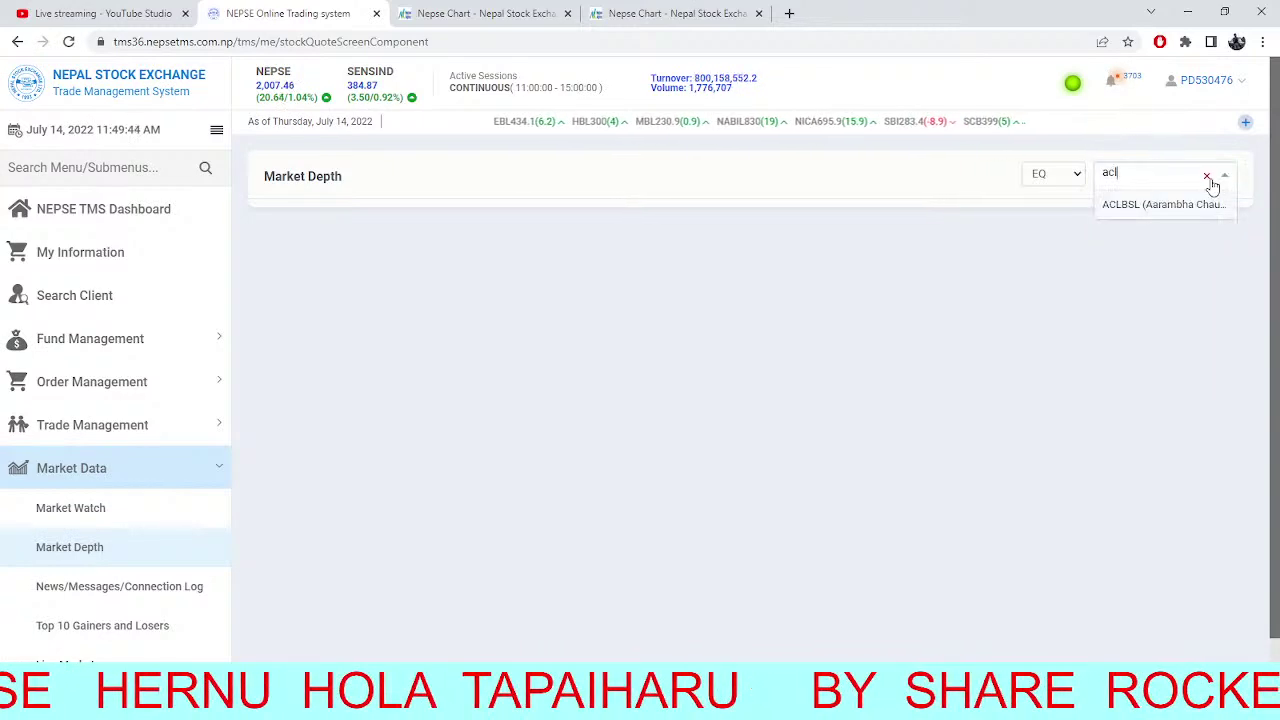
{"action": "type", "text": "bsl"}
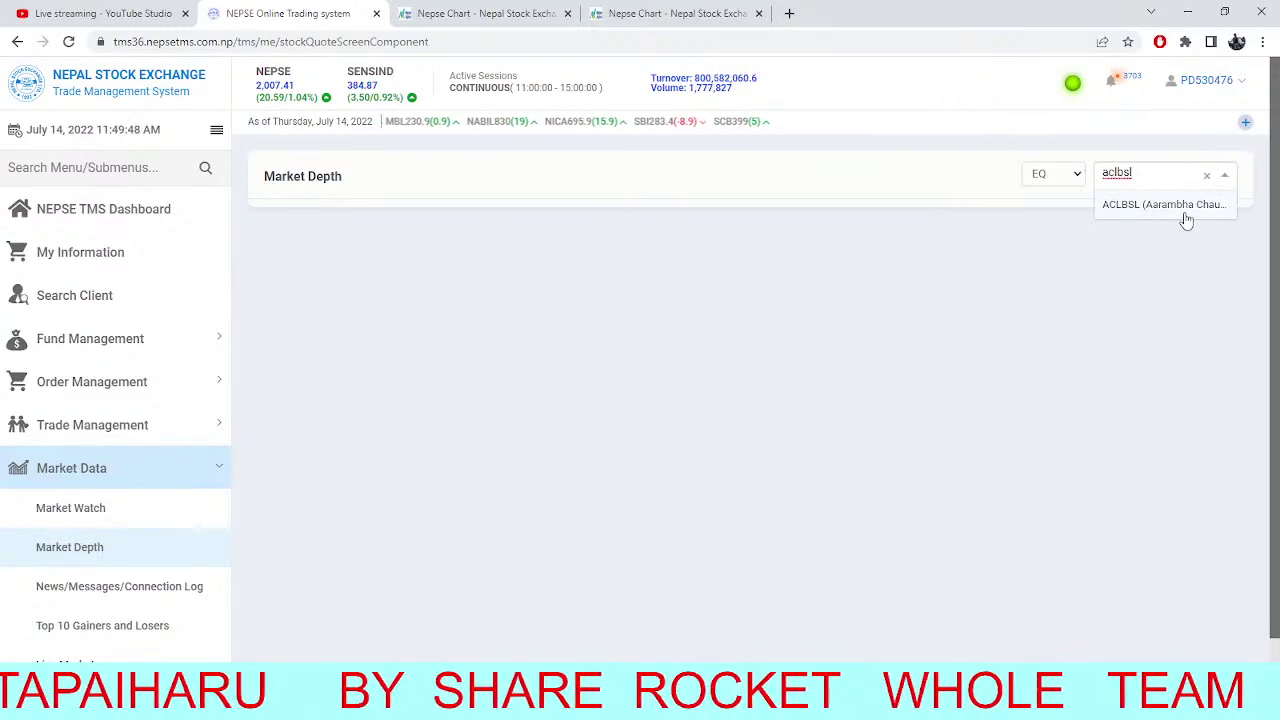
{"action": "left_click", "coordinate": [1185, 208]}
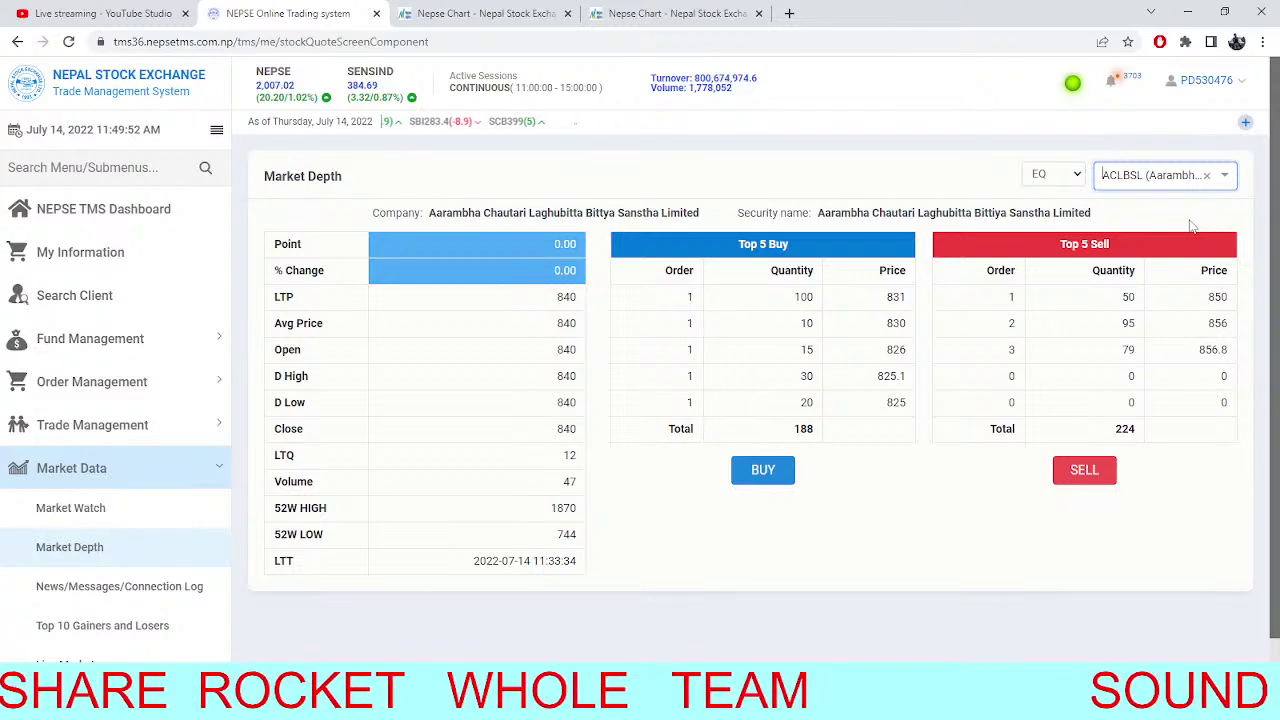
Open the symbol search on the UPCL daily chart, and recheck the live index figures in the trading system.
{"action": "left_click", "coordinate": [676, 13]}
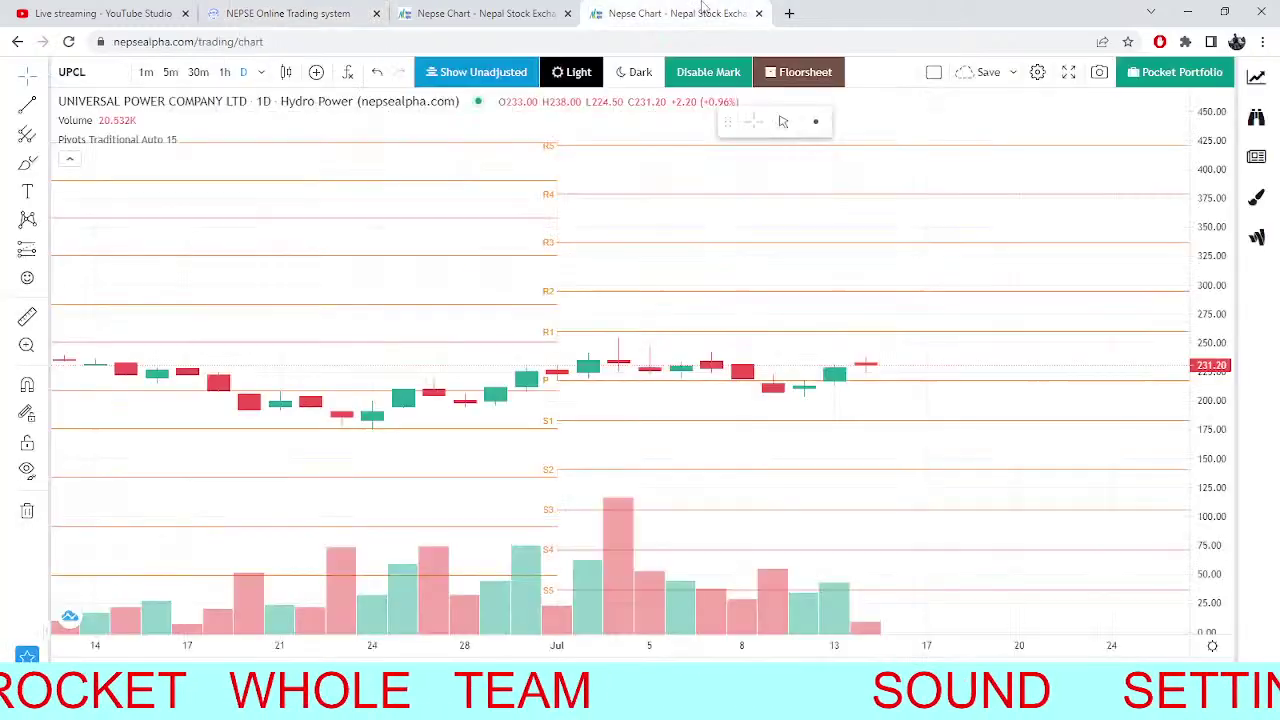
{"action": "left_click", "coordinate": [118, 92]}
{"action": "left_click", "coordinate": [285, 13]}
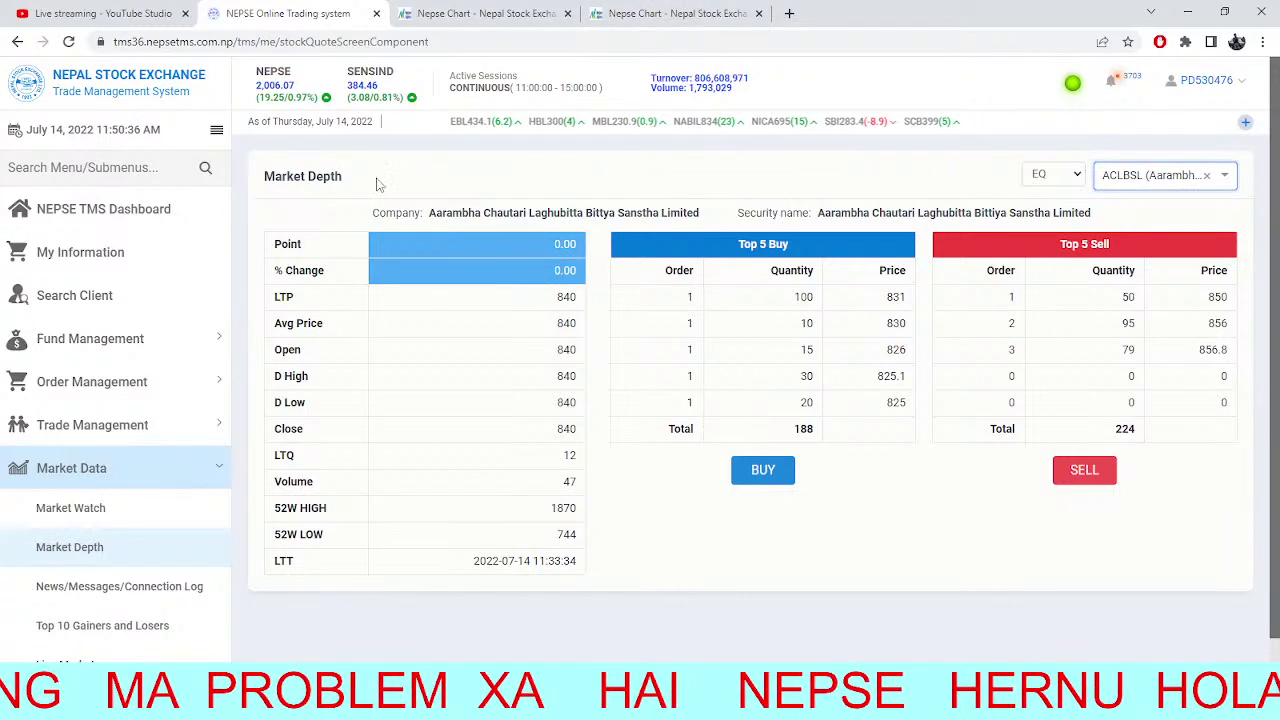
{"action": "key", "text": "ctrl+4"}
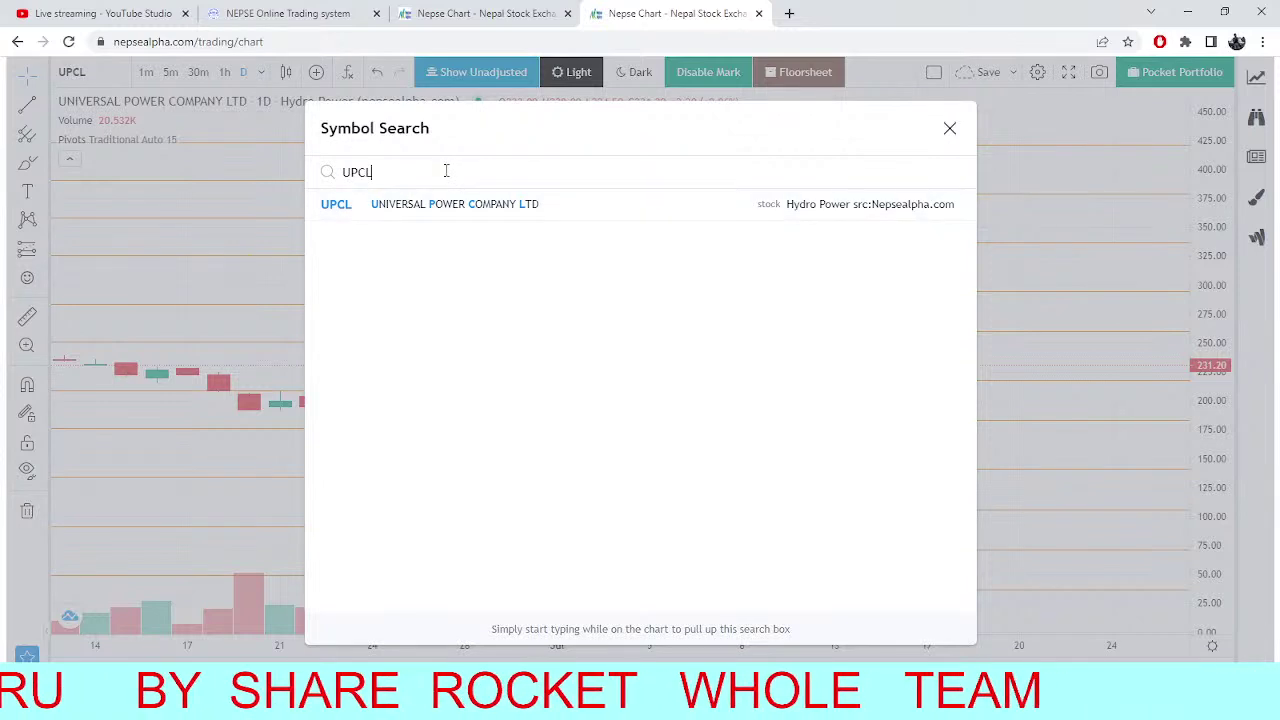
Replace UPCL with Mahalaxmi Bikas Bank (MLBL) on the daily stock chart.
{"action": "key", "text": "BackSpace"}
{"action": "key", "text": "BackSpace"}
{"action": "key", "text": "BackSpace"}
{"action": "key", "text": "BackSpace"}
{"action": "type", "text": "MN"}
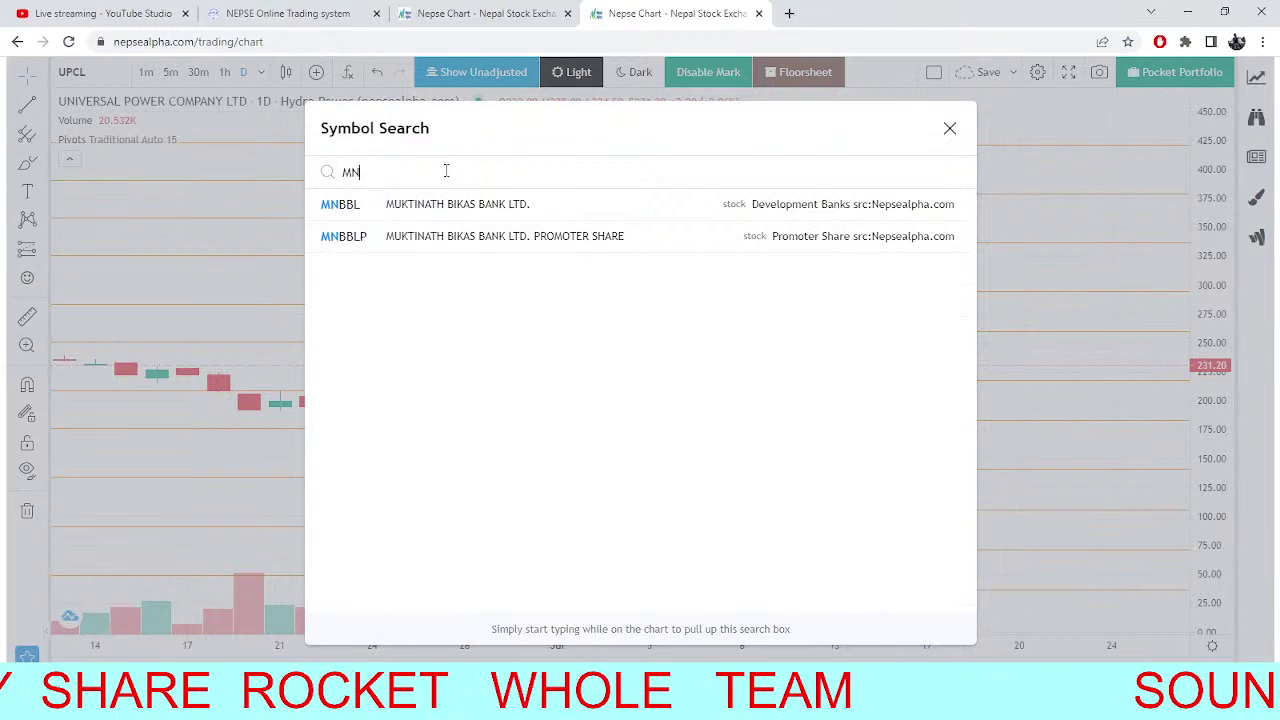
{"action": "type", "text": "NBL"}
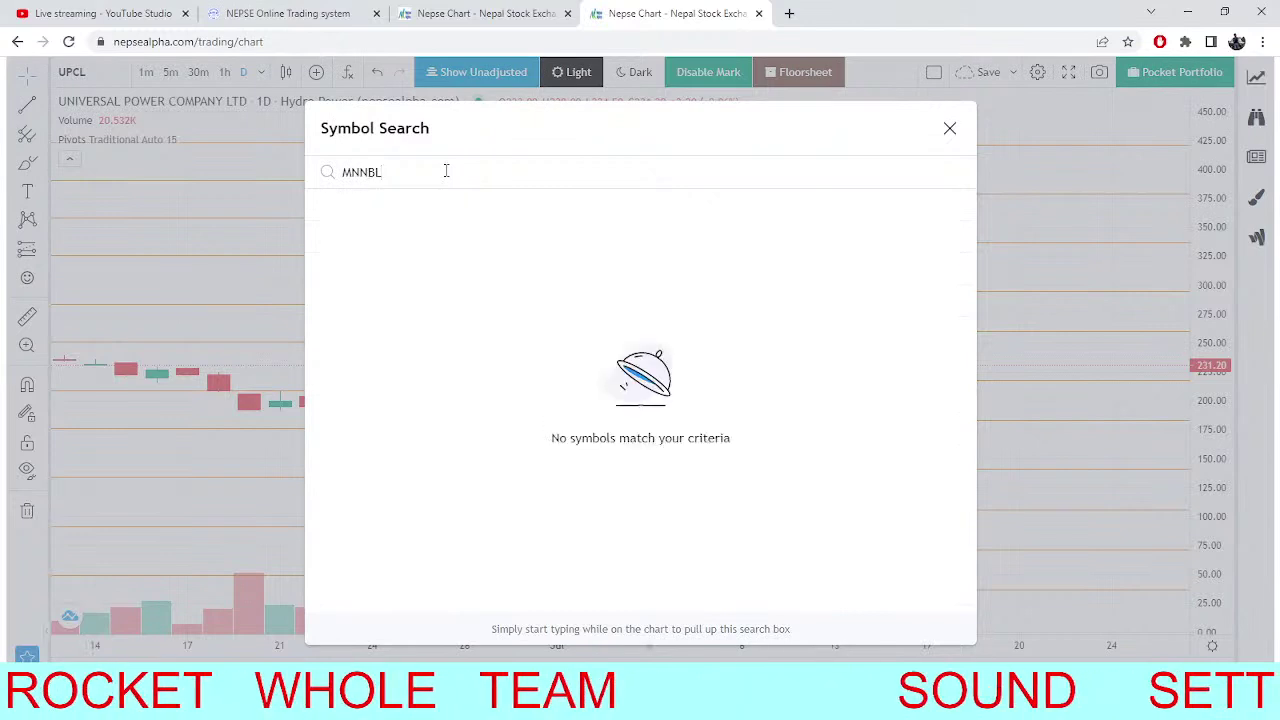
{"action": "key", "text": "BackSpace"}
{"action": "key", "text": "BackSpace"}
{"action": "key", "text": "BackSpace"}
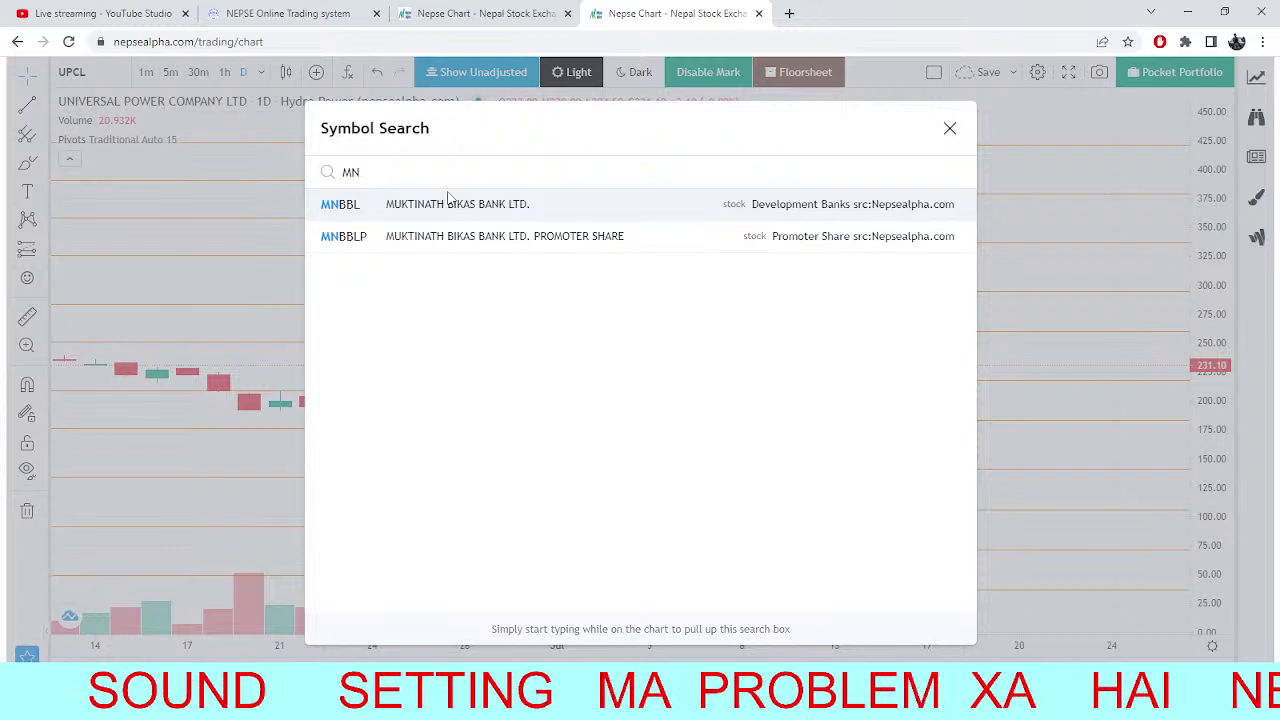
{"action": "key", "text": "BackSpace"}
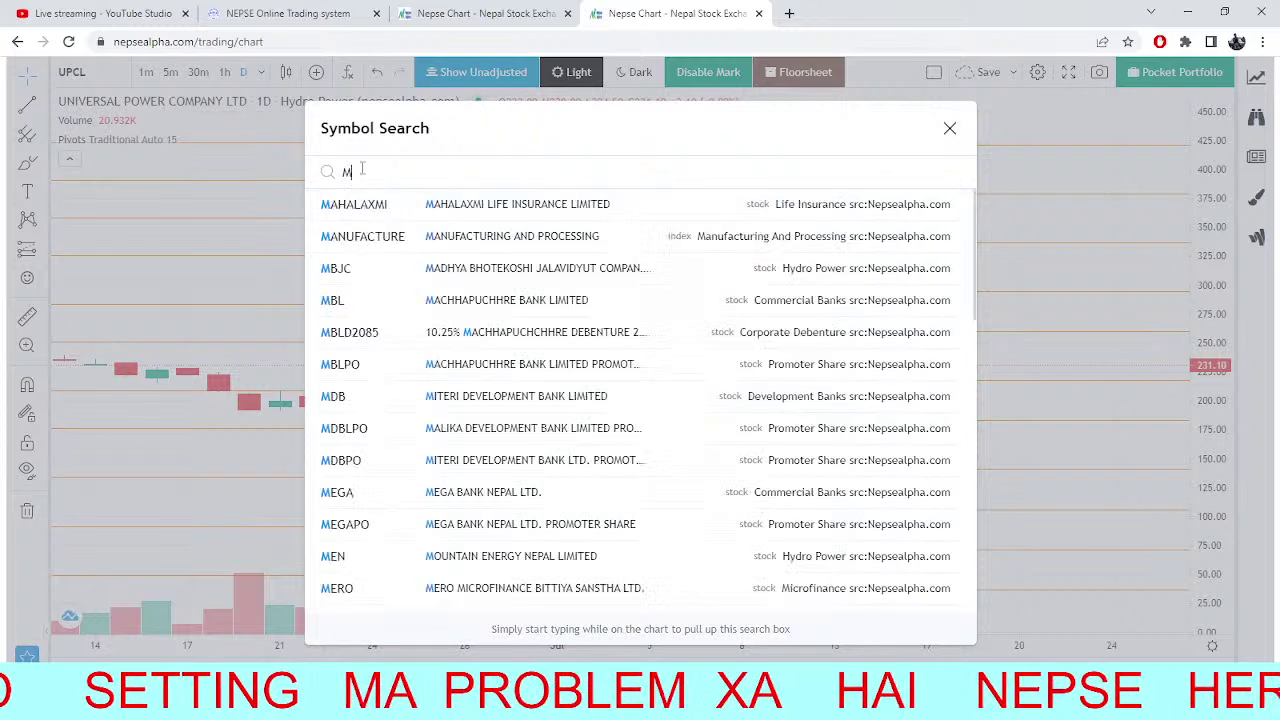
{"action": "type", "text": "L"}
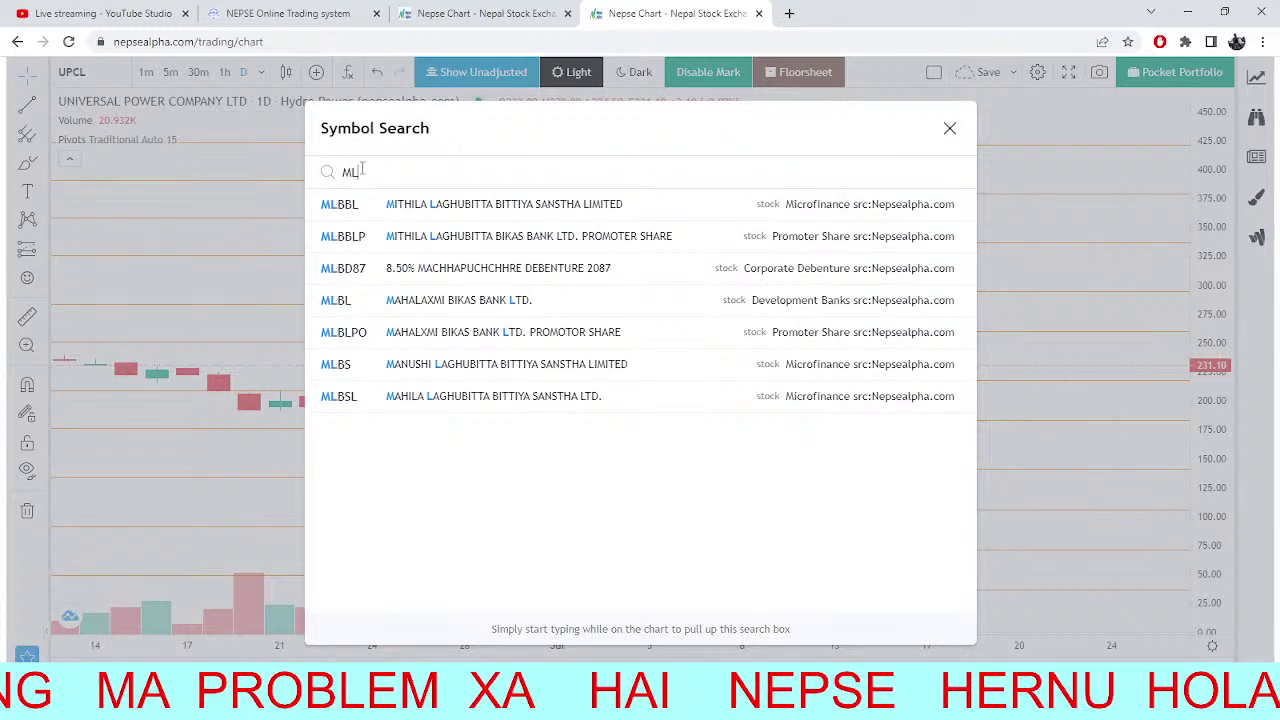
{"action": "type", "text": "BL"}
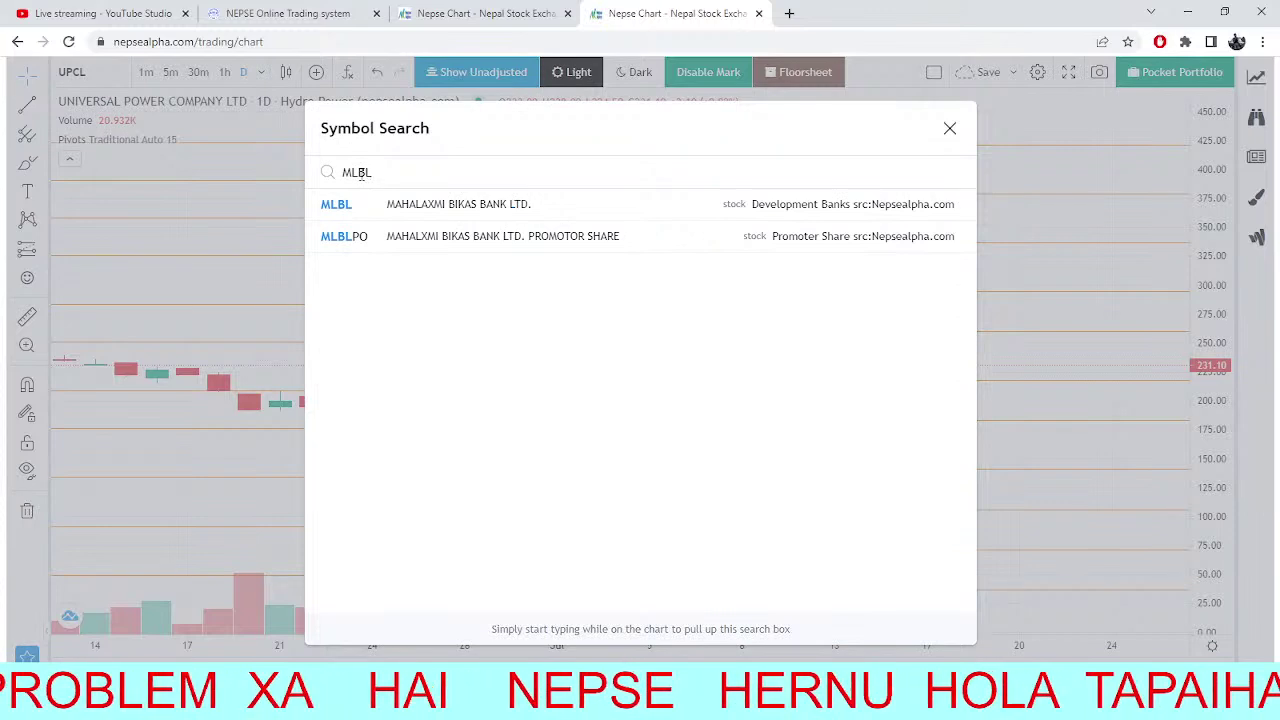
{"action": "left_click", "coordinate": [419, 211]}
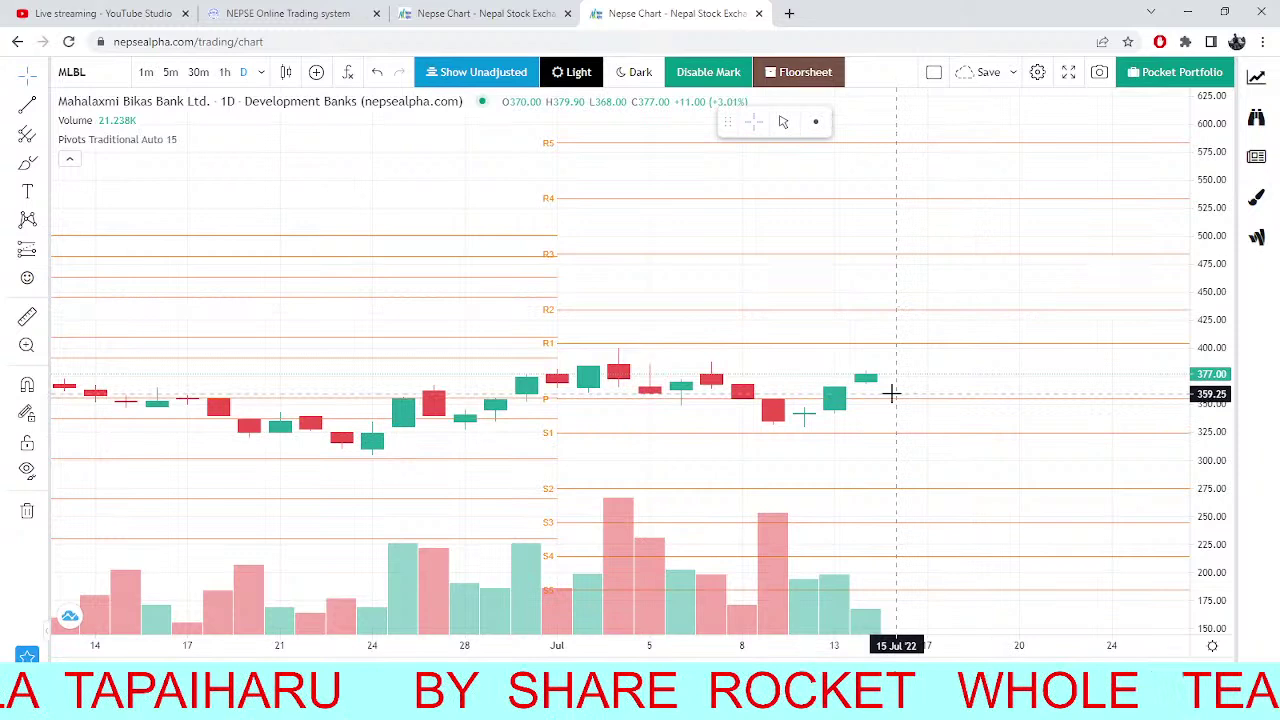
Compare the trading system's live NEPSE index, turnover and volume with the newest 5-minute candles below the highest red line.
{"action": "left_click", "coordinate": [288, 13]}
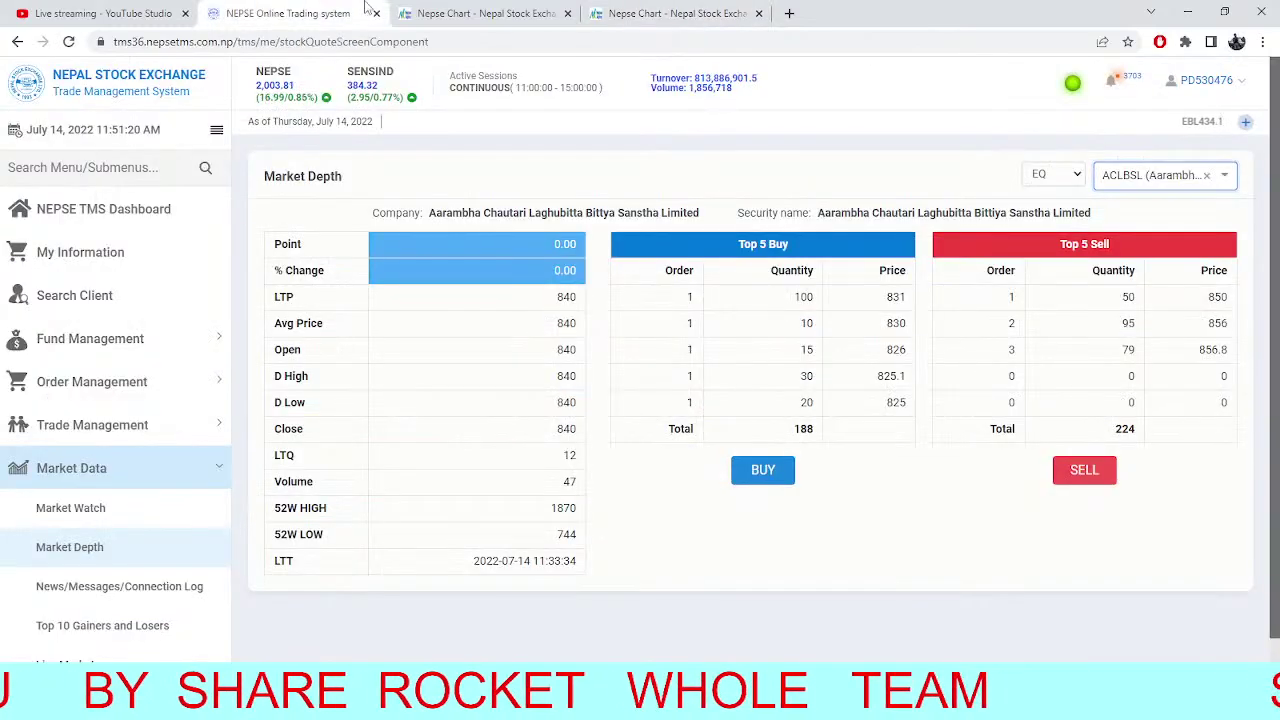
{"action": "left_click", "coordinate": [447, 12]}
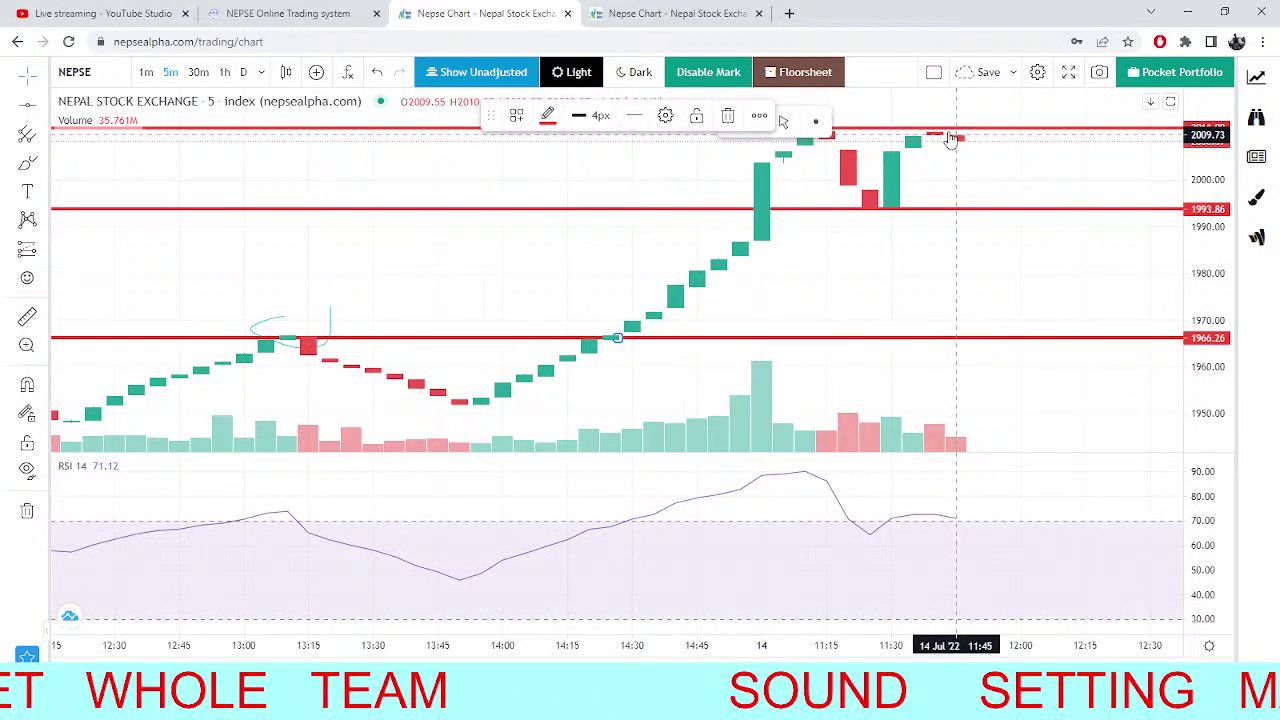
{"action": "left_click", "coordinate": [330, 13]}
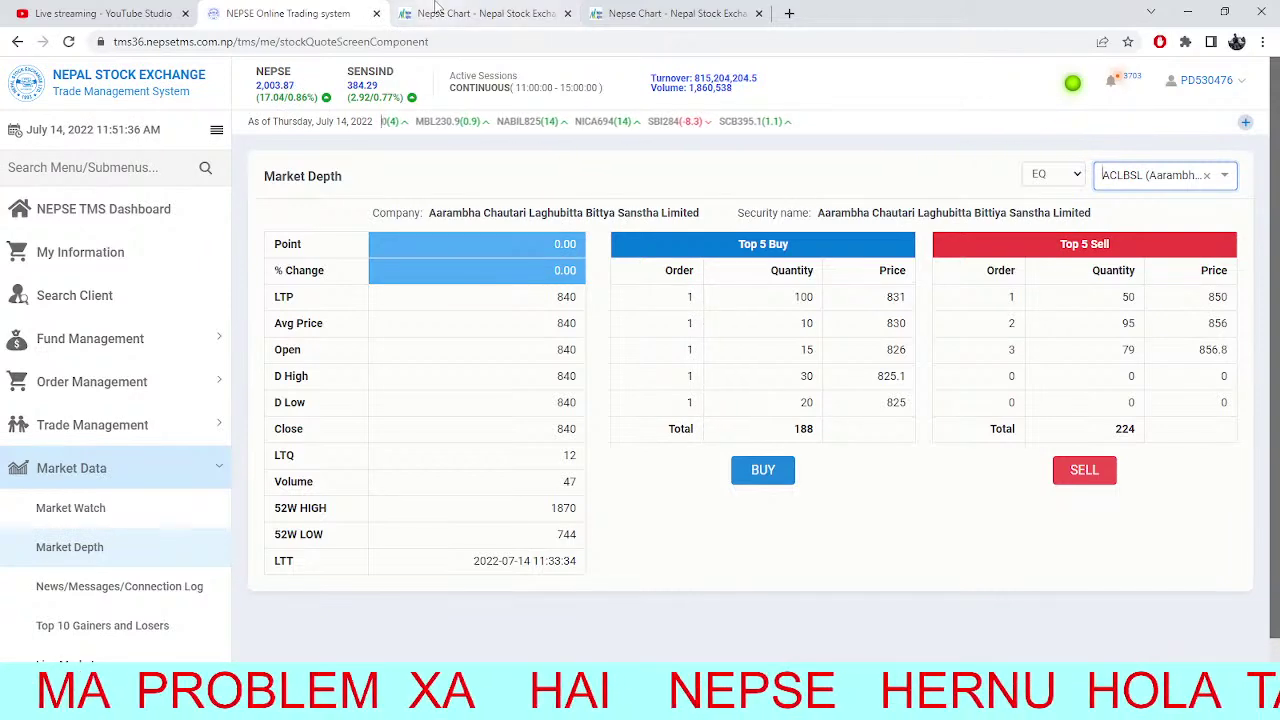
{"action": "left_click", "coordinate": [475, 13]}
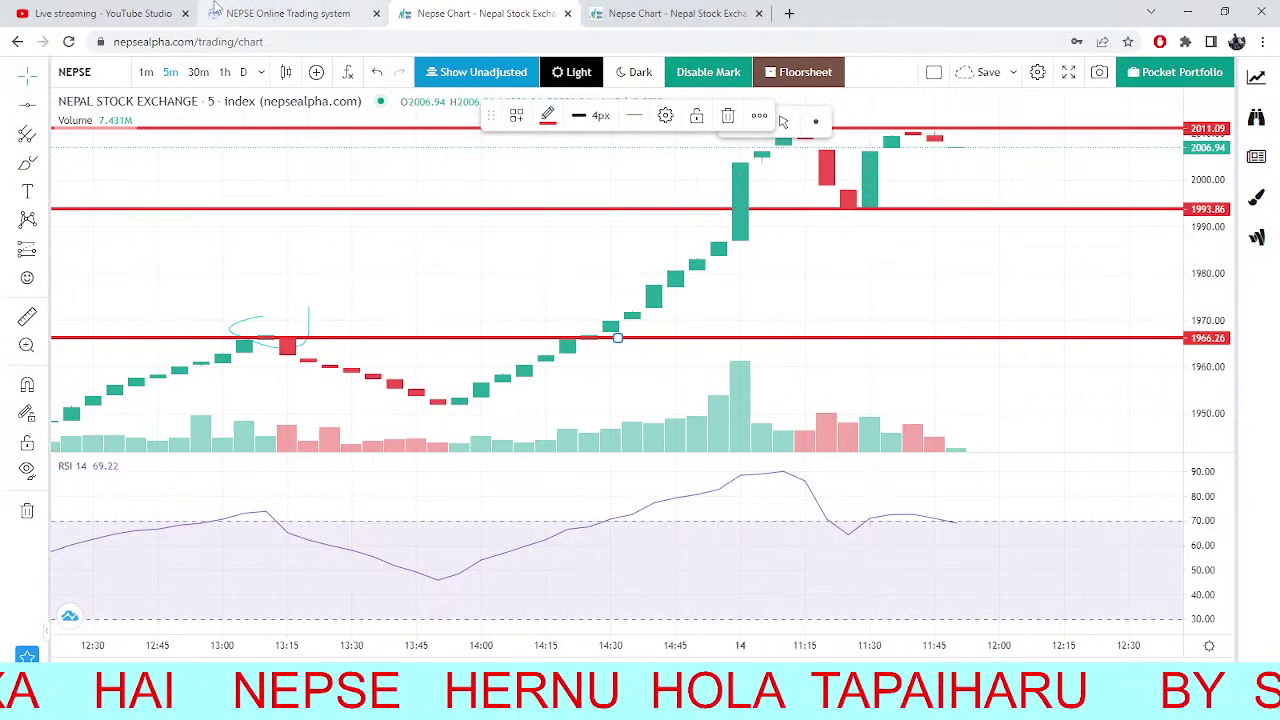
{"action": "left_click", "coordinate": [215, 10]}
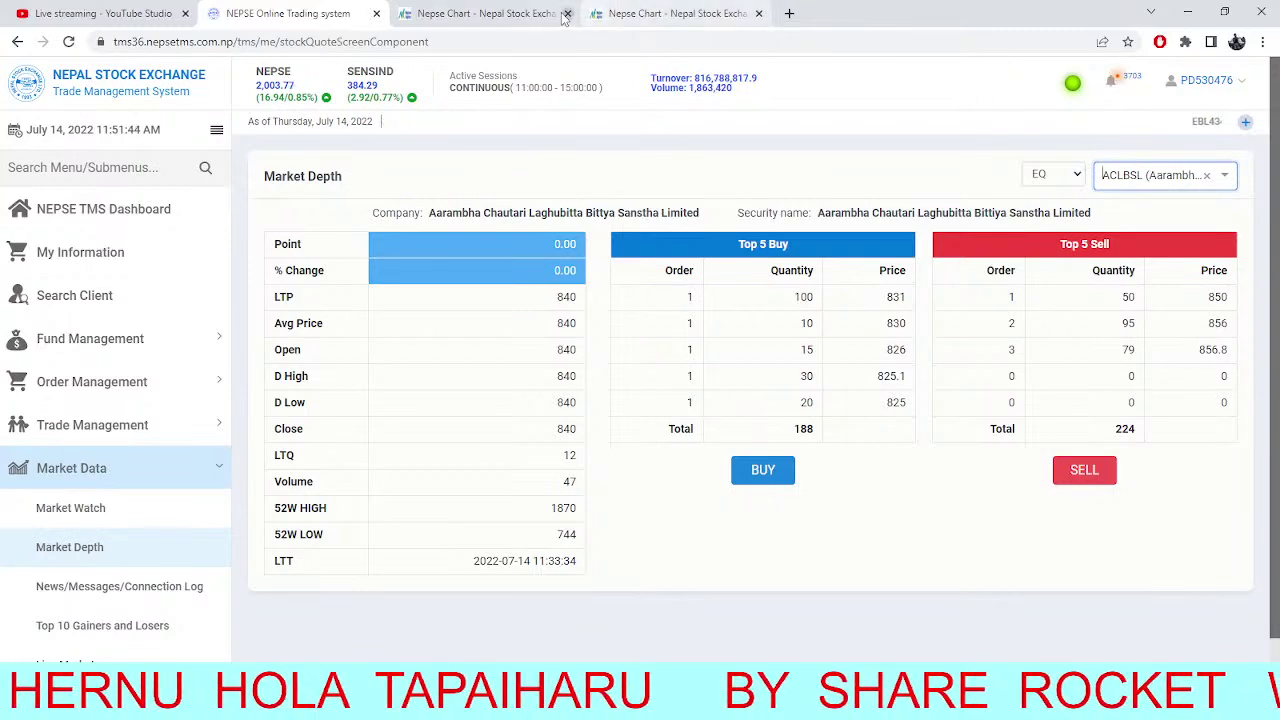
{"action": "left_click", "coordinate": [528, 10]}
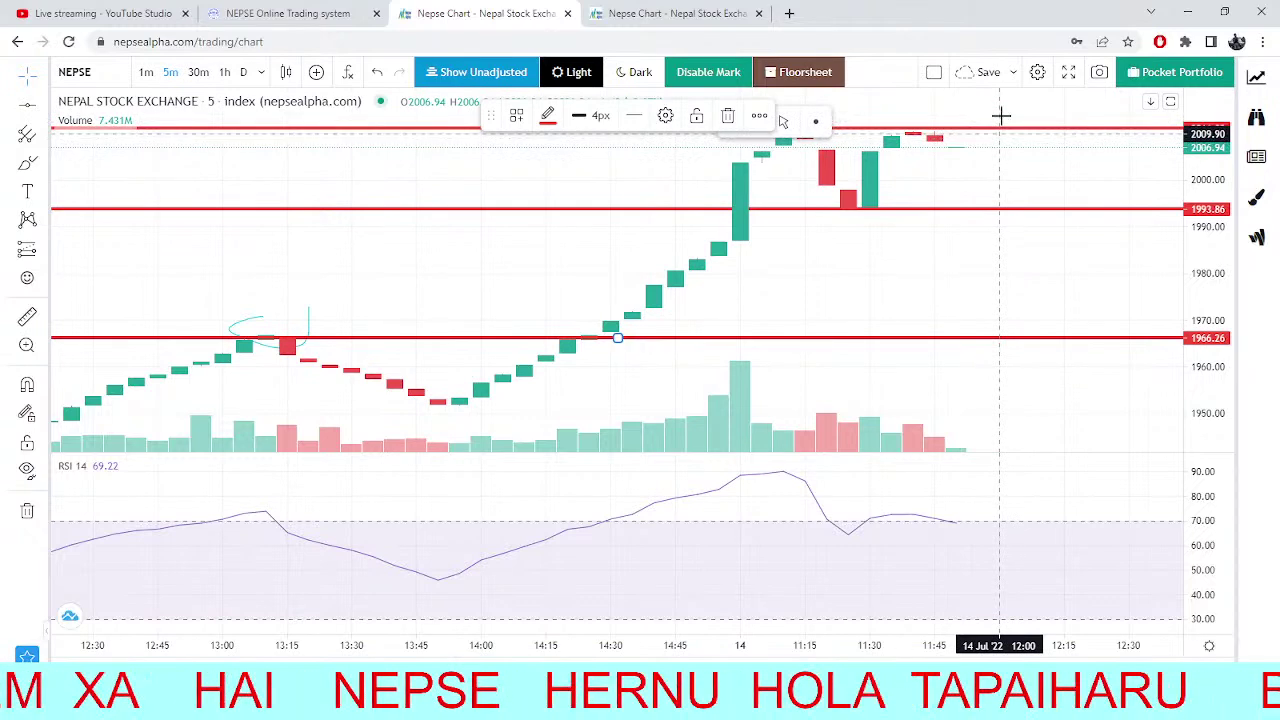
{"action": "left_click", "coordinate": [288, 13]}
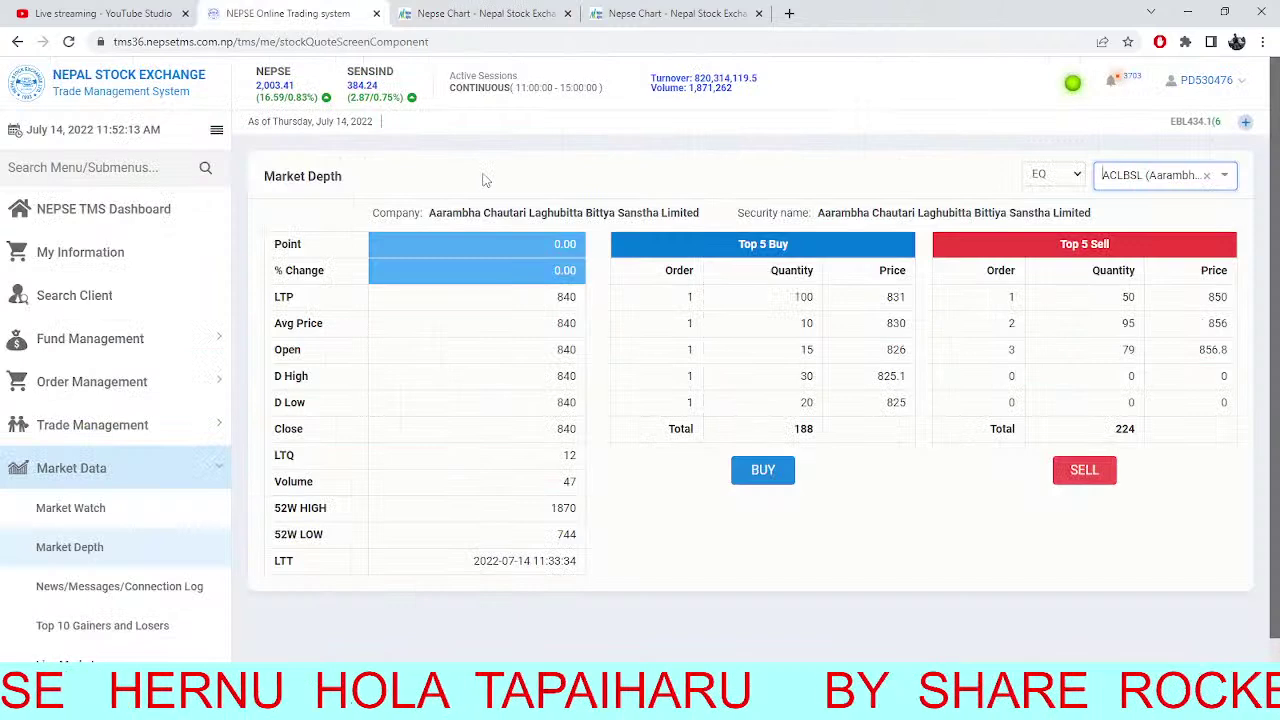
{"action": "left_click", "coordinate": [482, 13]}
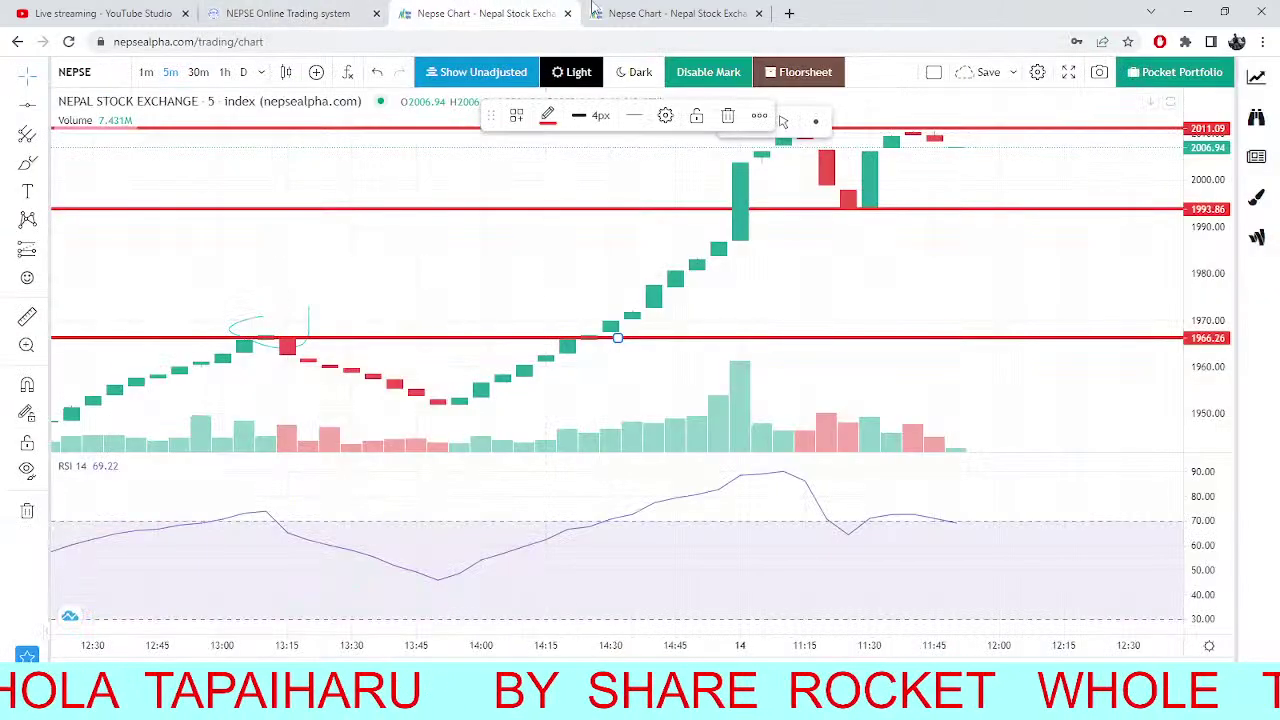
Check MLBL's daily chart and the live index figures, and examine the 13 and 14 July NEPSE candles with their RSI.
{"action": "left_click", "coordinate": [640, 13]}
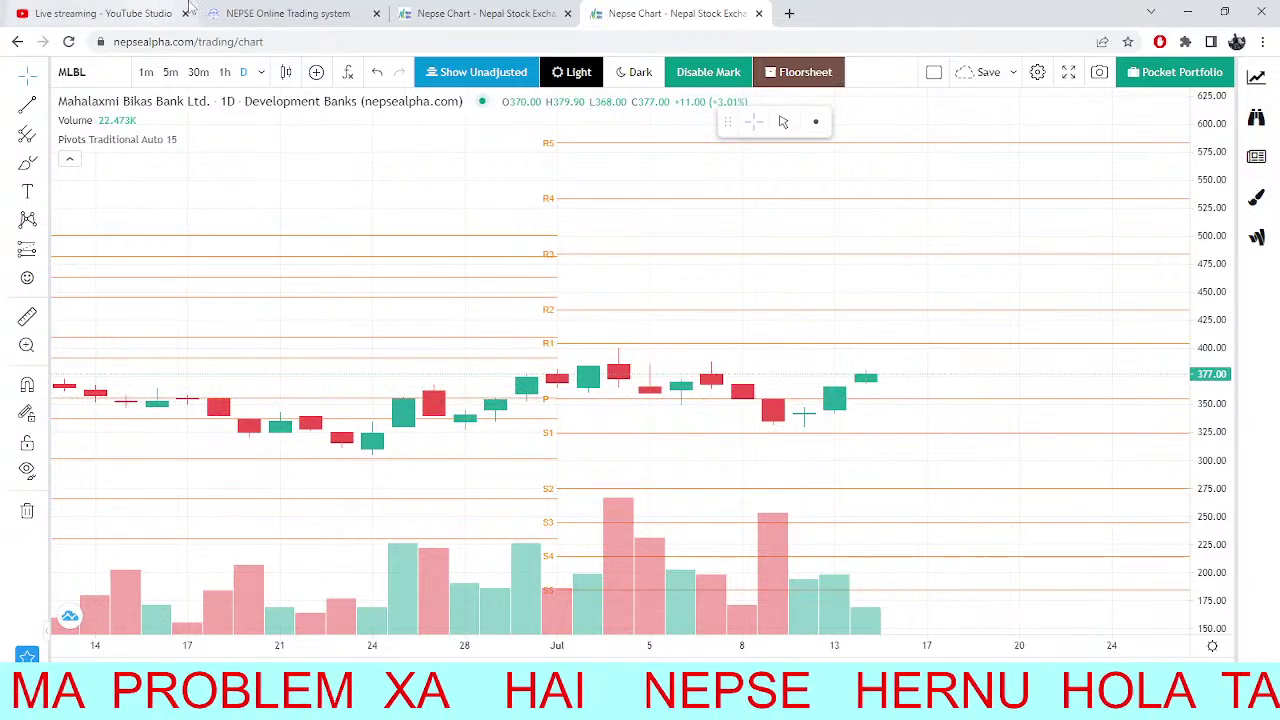
{"action": "left_click", "coordinate": [230, 12]}
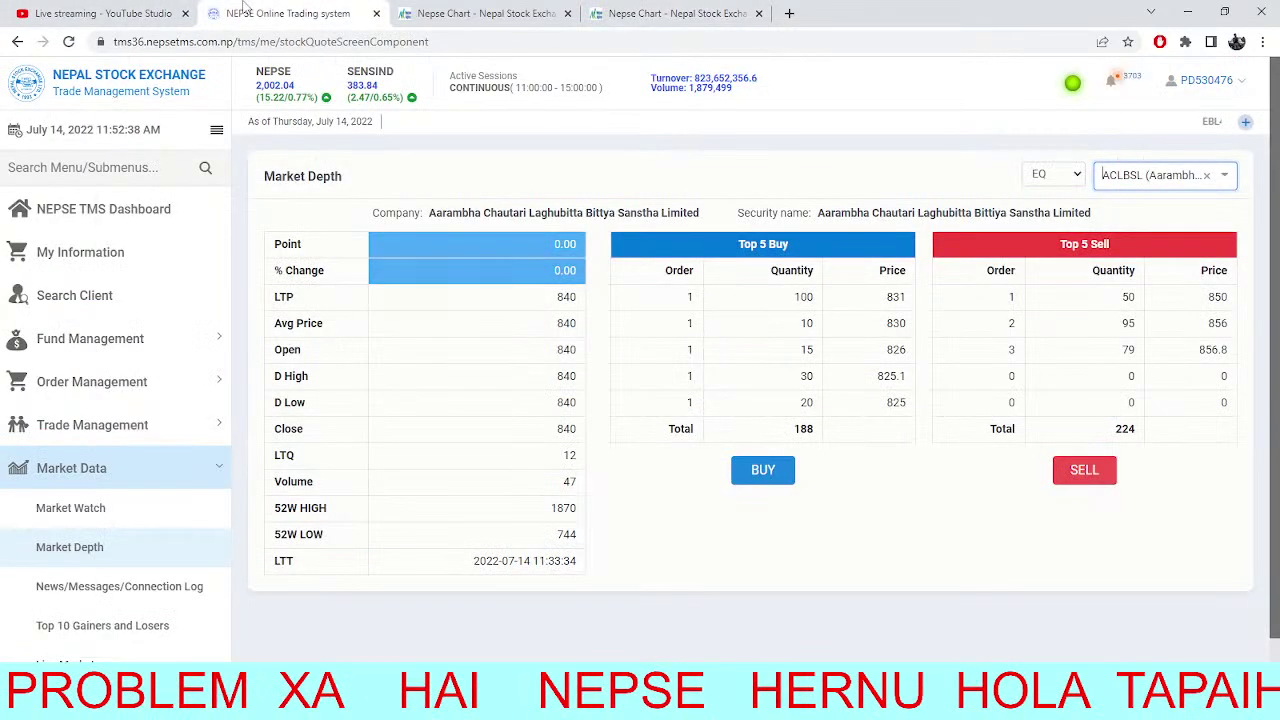
{"action": "left_click", "coordinate": [480, 13]}
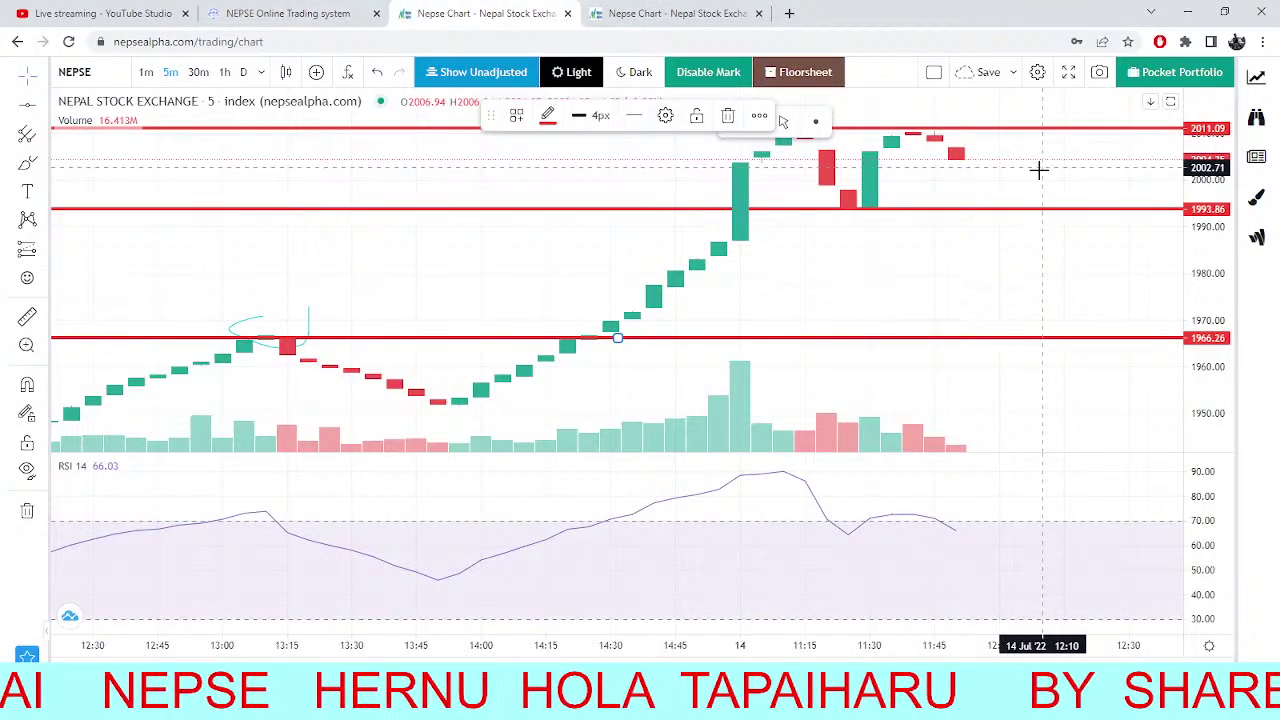
{"action": "scroll", "coordinate": [1038, 170], "scroll_direction": "down", "scroll_amount": 2}
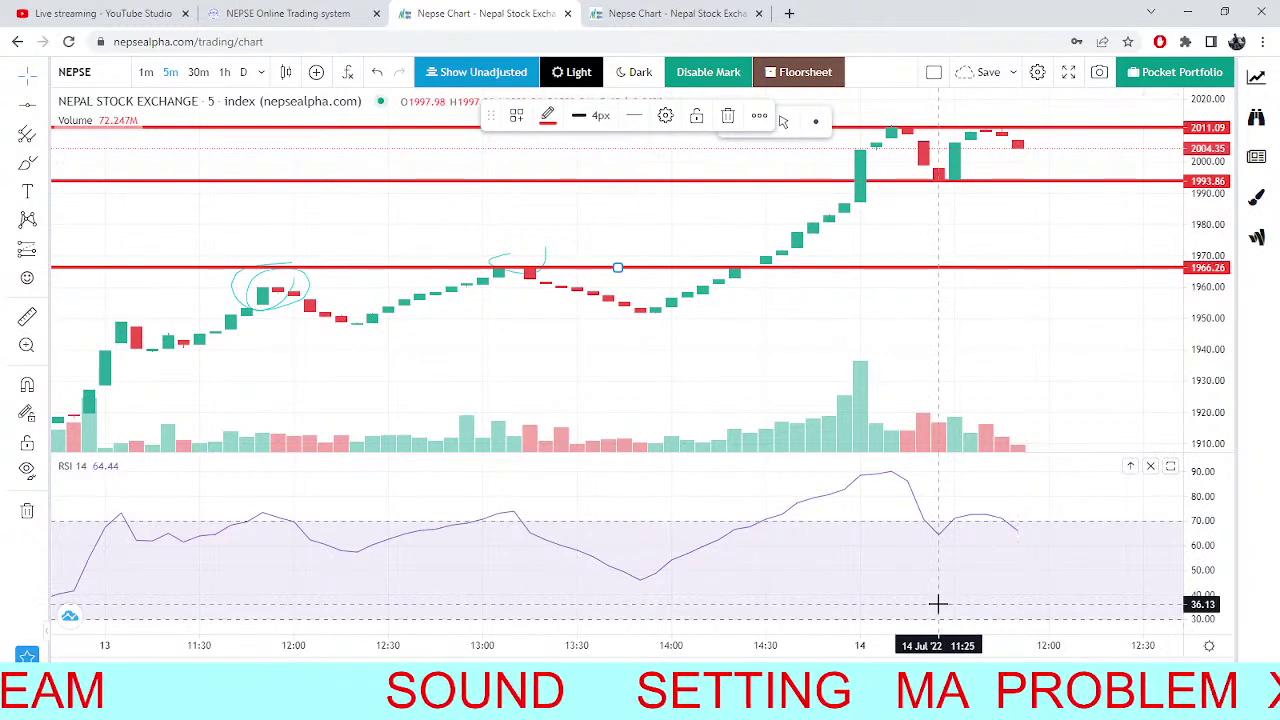
{"action": "left_click", "coordinate": [288, 13]}
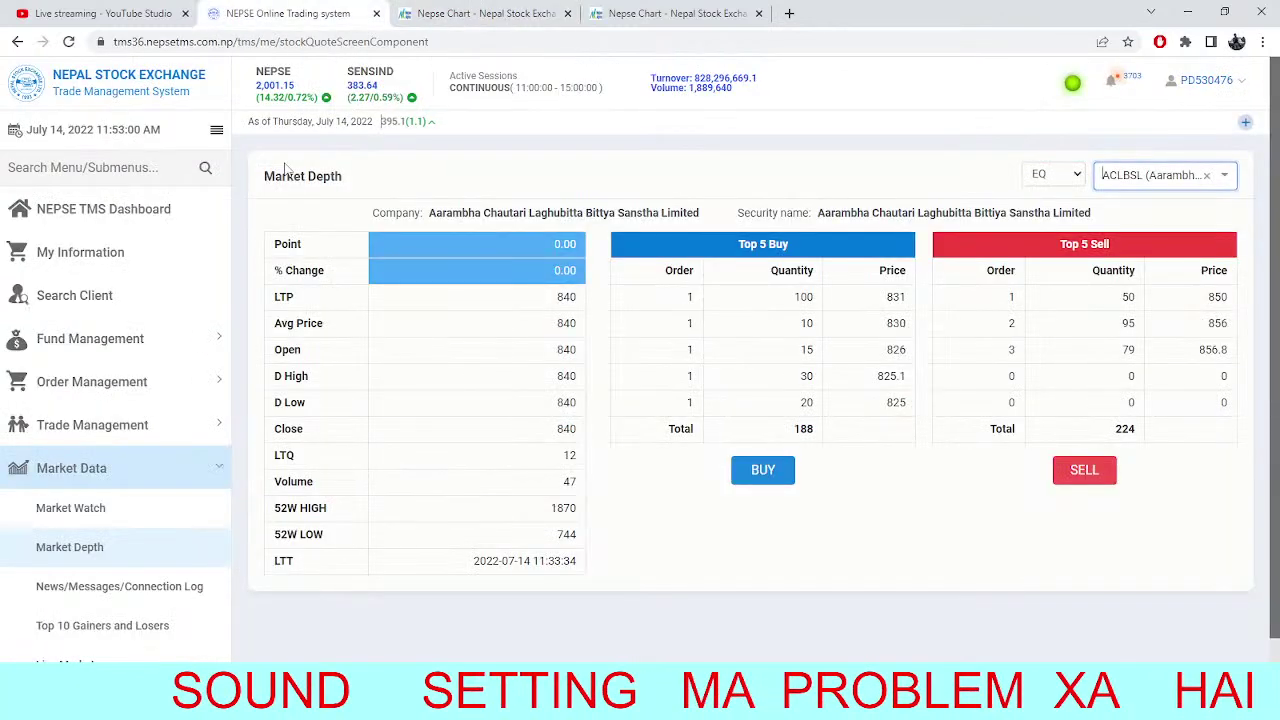
{"action": "left_click", "coordinate": [477, 10]}
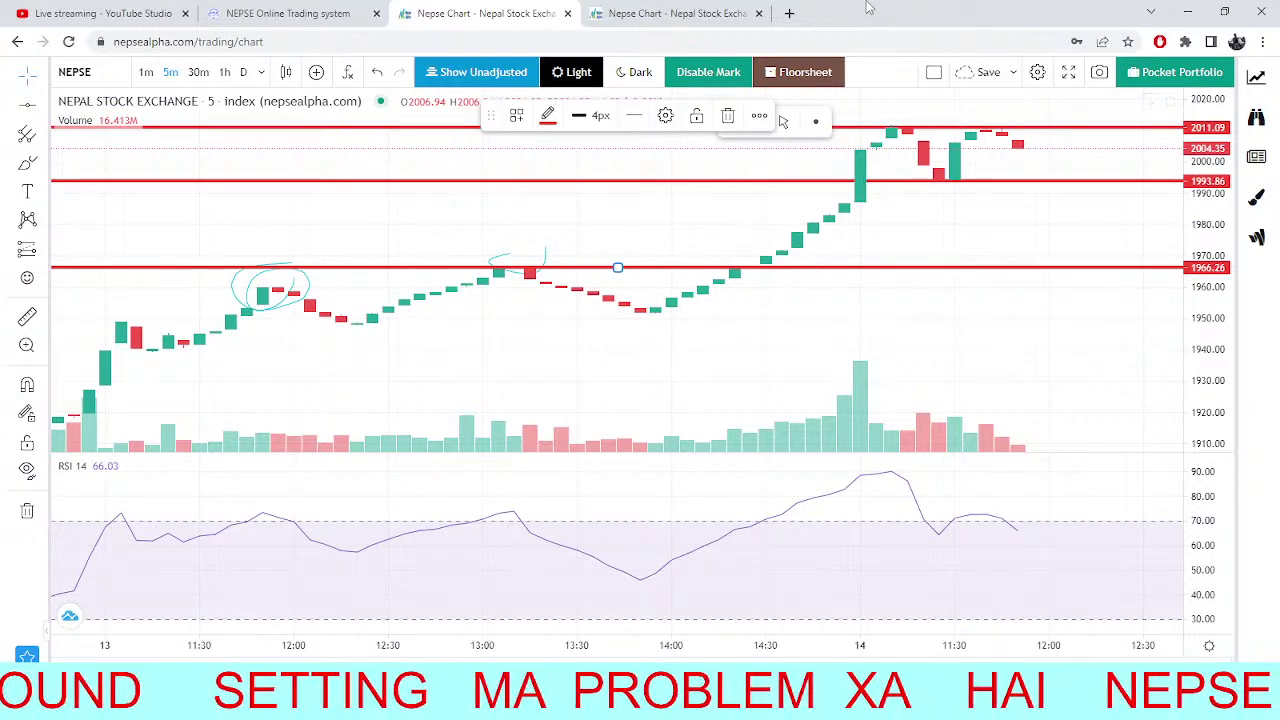
Replace MLBL with Himalayan Distillery Limited (HDL) on the daily stock chart.
{"action": "left_click", "coordinate": [670, 13]}
{"action": "left_click", "coordinate": [72, 72]}
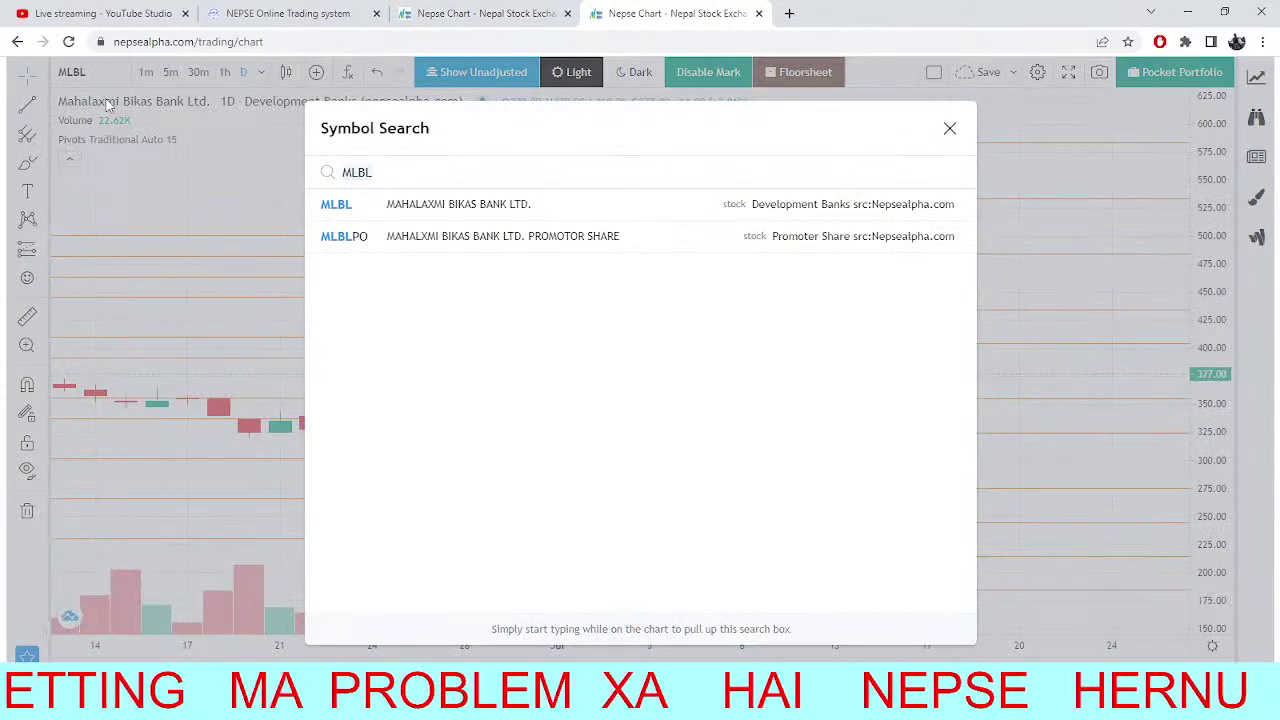
{"action": "key", "text": "BackSpace"}
{"action": "key", "text": "BackSpace"}
{"action": "key", "text": "BackSpace"}
{"action": "key", "text": "BackSpace"}
{"action": "type", "text": "HM"}
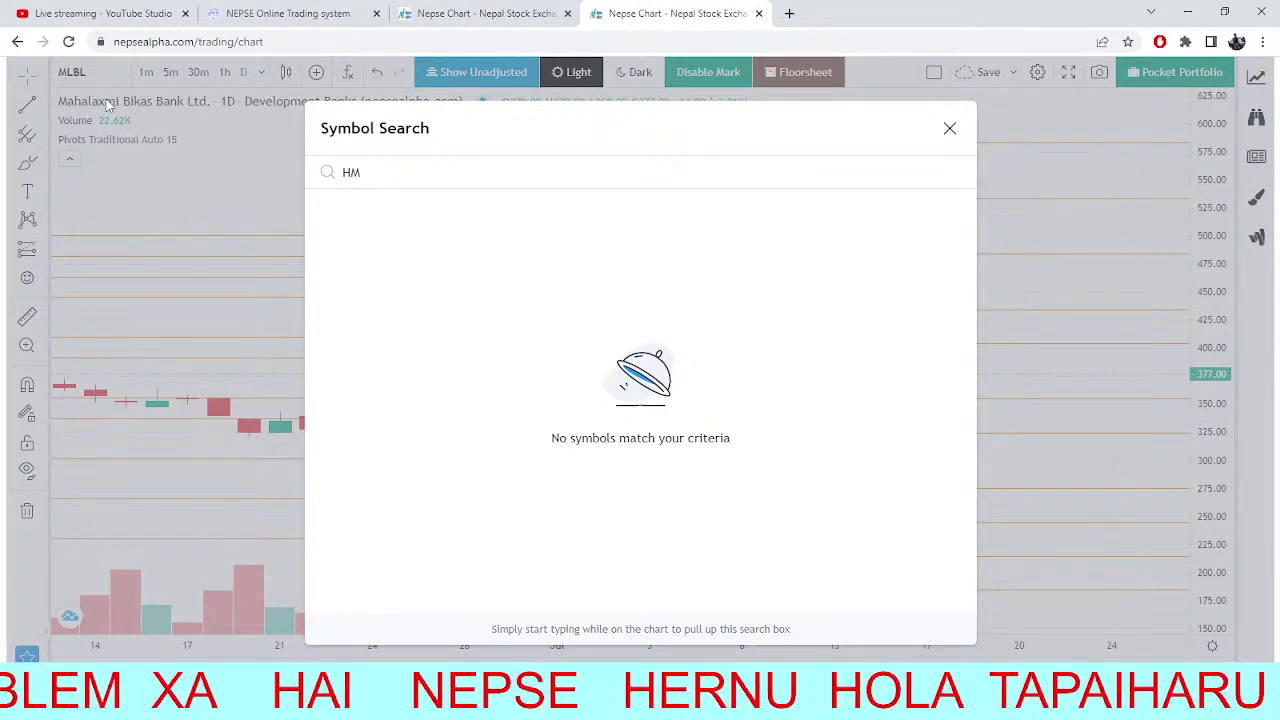
{"action": "key", "text": "BackSpace"}
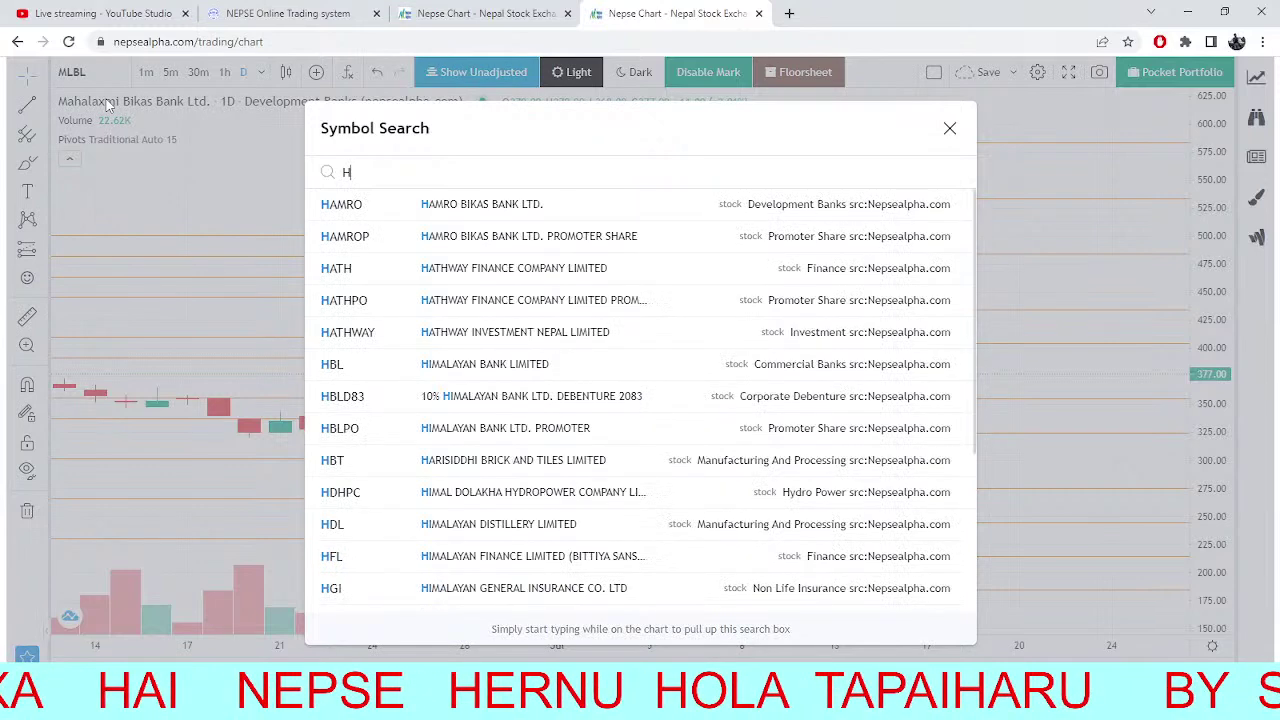
{"action": "type", "text": "DL"}
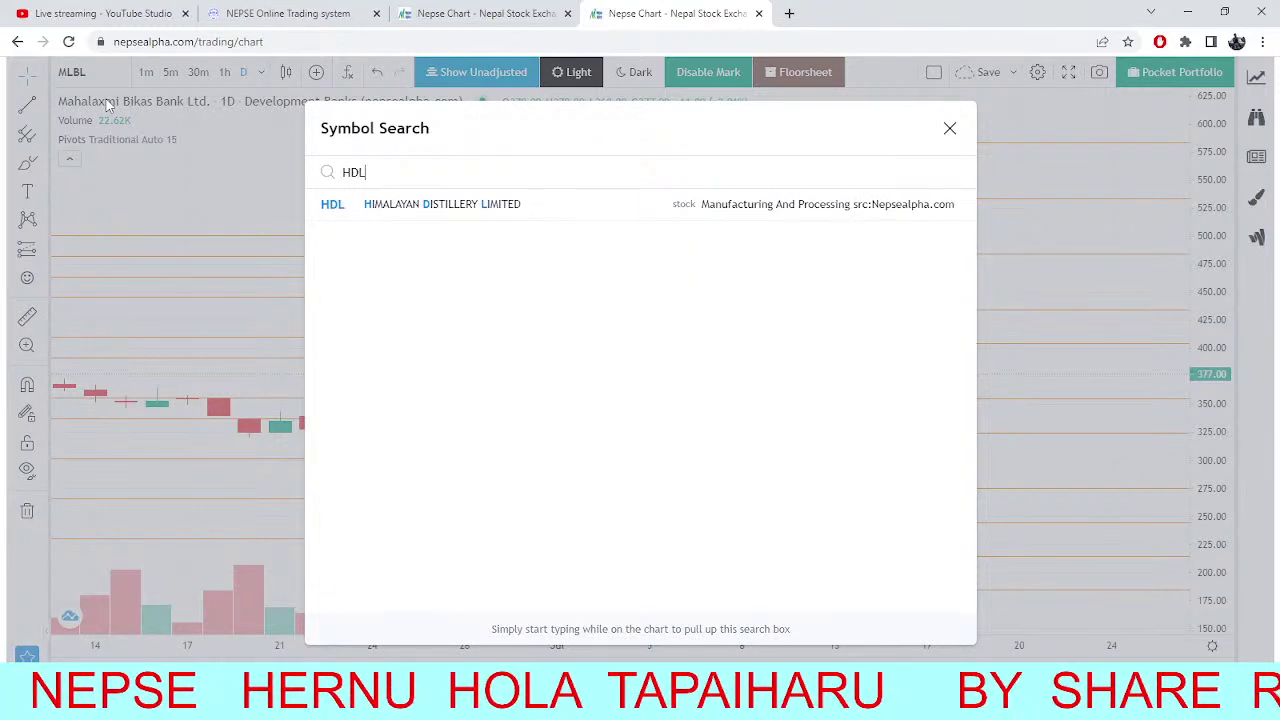
{"action": "left_click", "coordinate": [483, 207]}
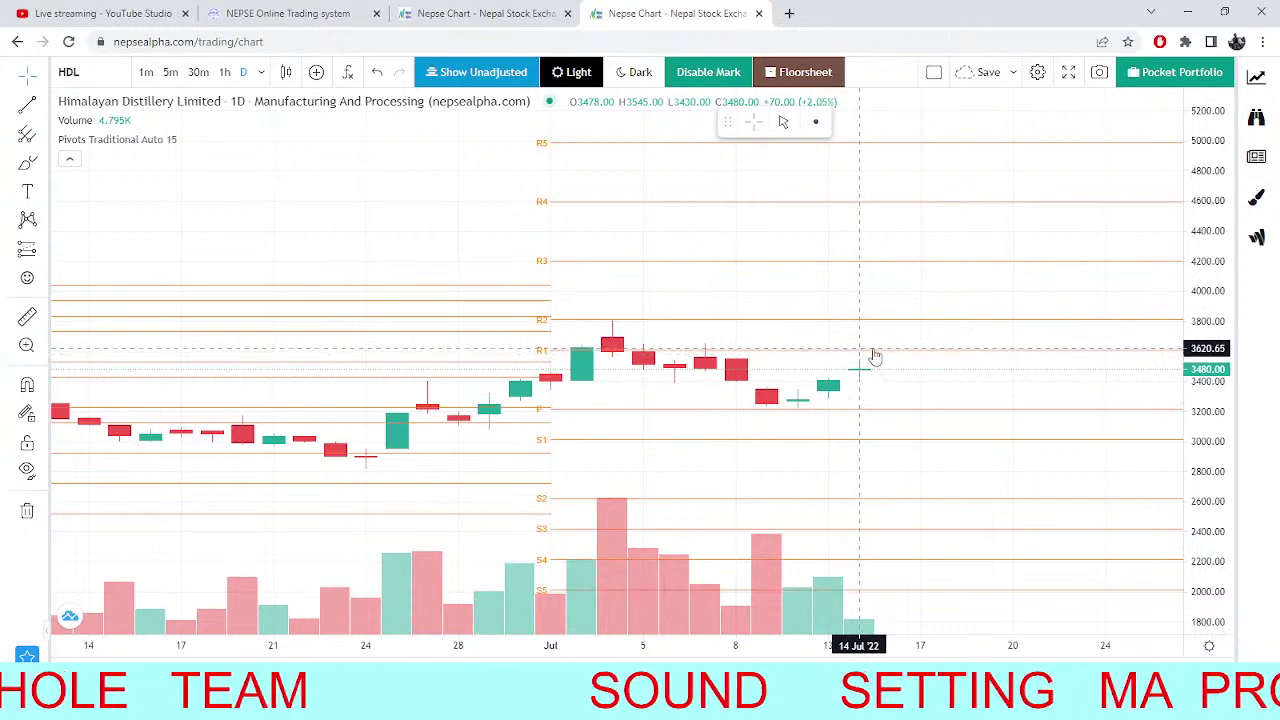
Check the live NEPSE index, turnover and volume in the trading system against the NEPSE 5-minute chart.
{"action": "left_click", "coordinate": [282, 10]}
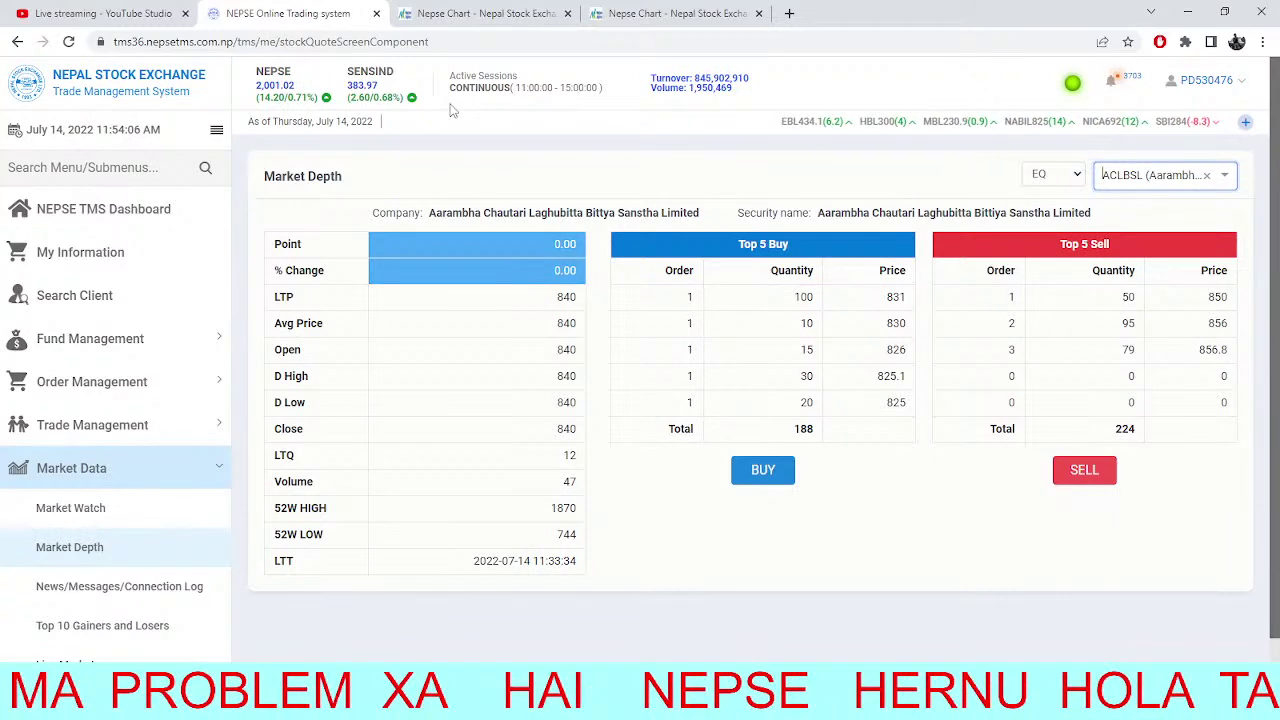
{"action": "left_click", "coordinate": [447, 13]}
{"action": "left_click", "coordinate": [330, 13]}
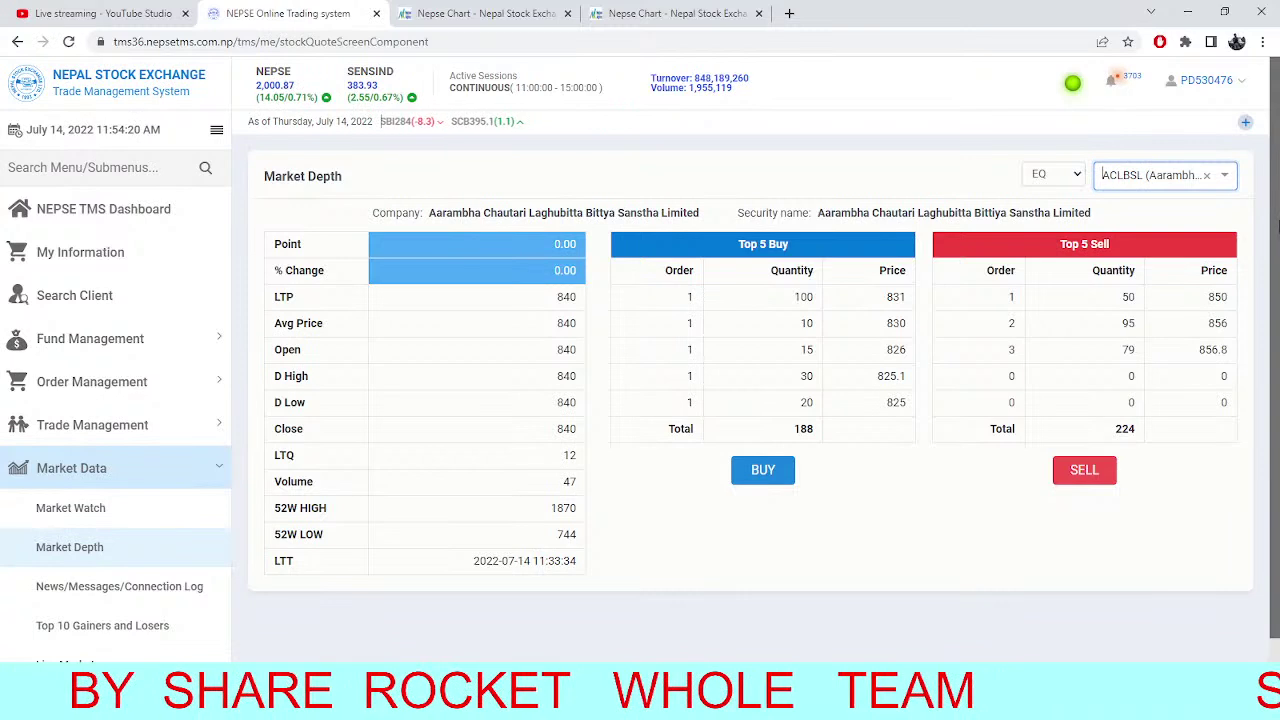
Clear ACLBSL from Market Depth and try to find another security with the search text "cycl".
{"action": "left_click", "coordinate": [1206, 175]}
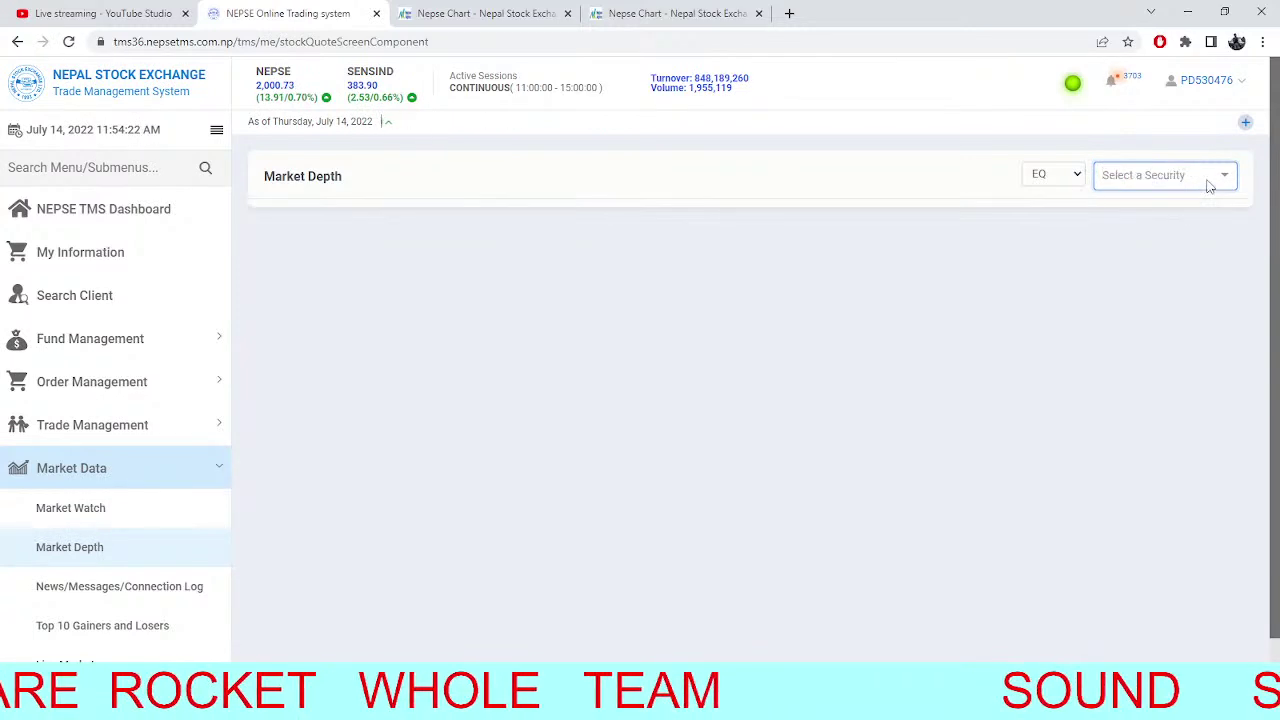
{"action": "type", "text": "cyc"}
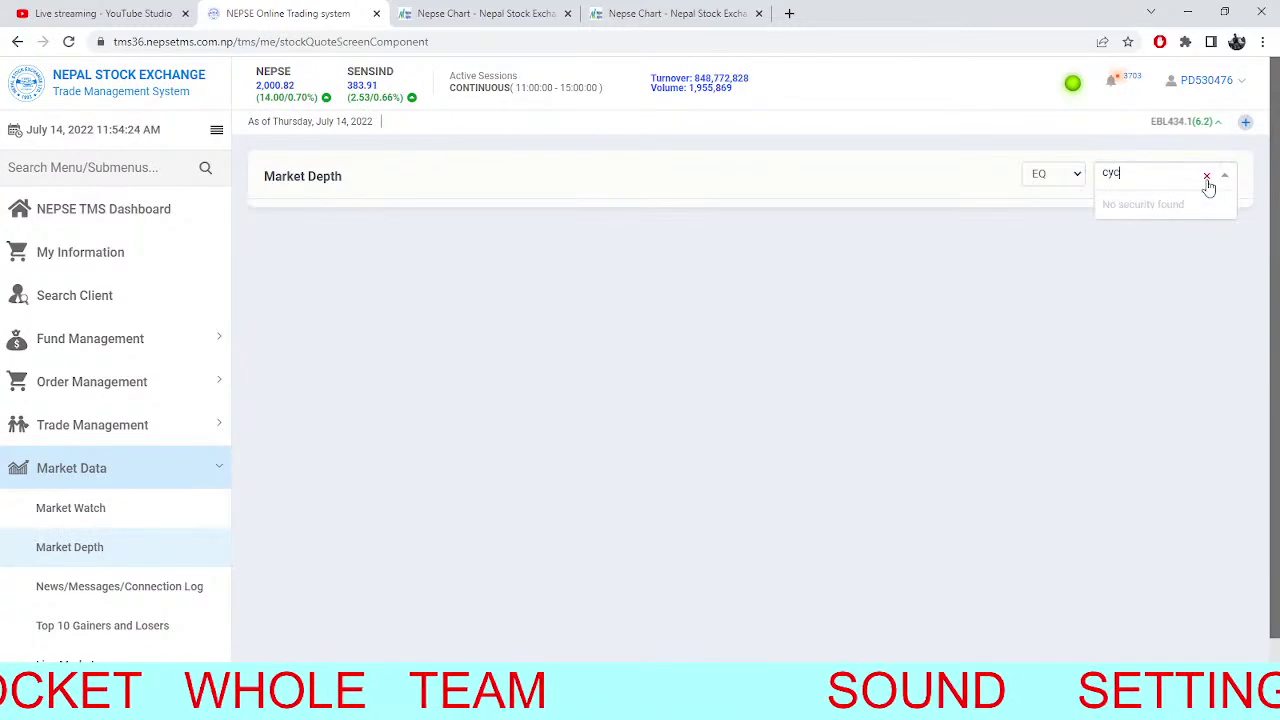
{"action": "type", "text": "l="}
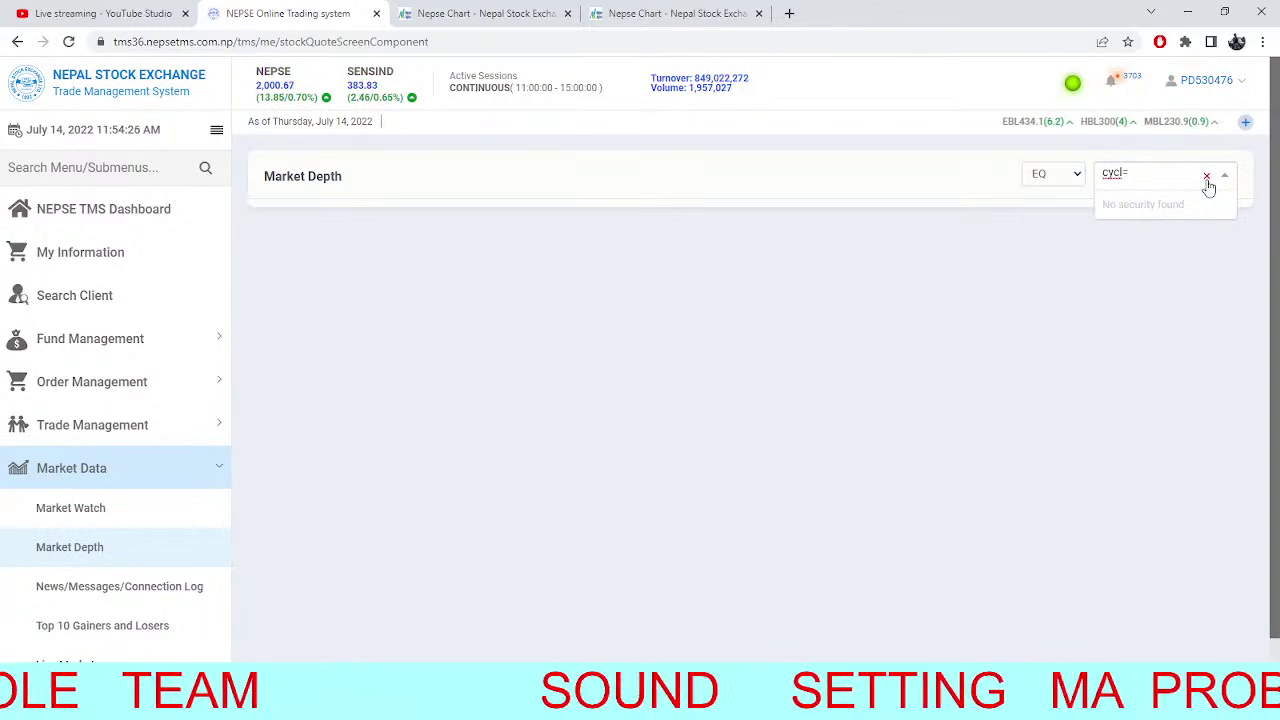
{"action": "key", "text": "BackSpace"}
{"action": "key", "text": "BackSpace"}
{"action": "key", "text": "BackSpace"}
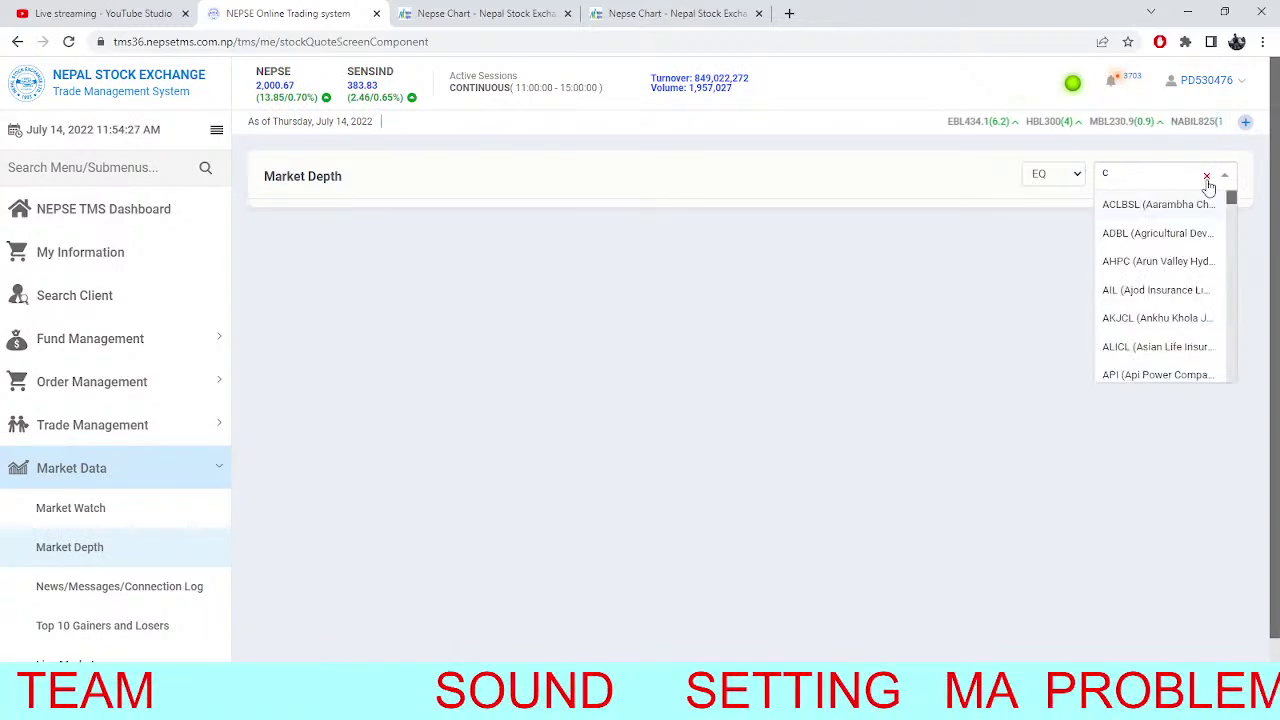
{"action": "left_click", "coordinate": [1207, 178]}
Review the NEPSE 5-minute and HDL daily charts, and open the trading system's dashboard.
{"action": "left_click", "coordinate": [475, 13]}
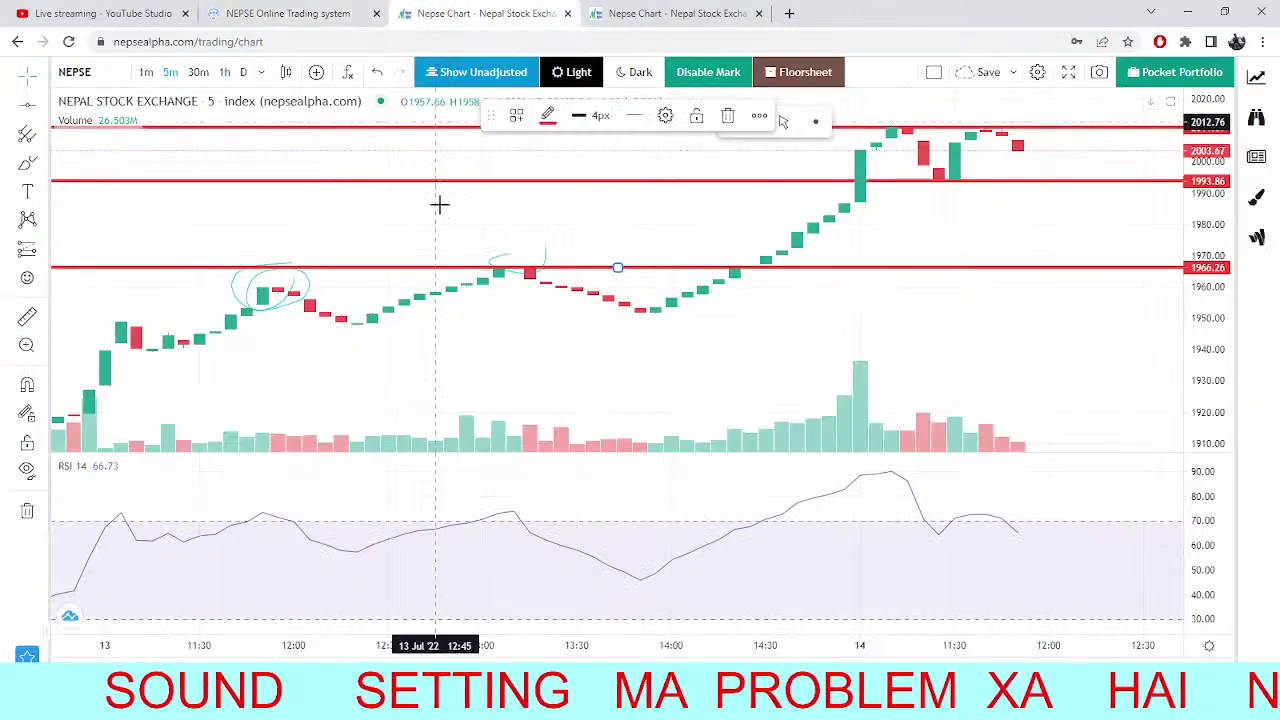
{"action": "left_click", "coordinate": [603, 10]}
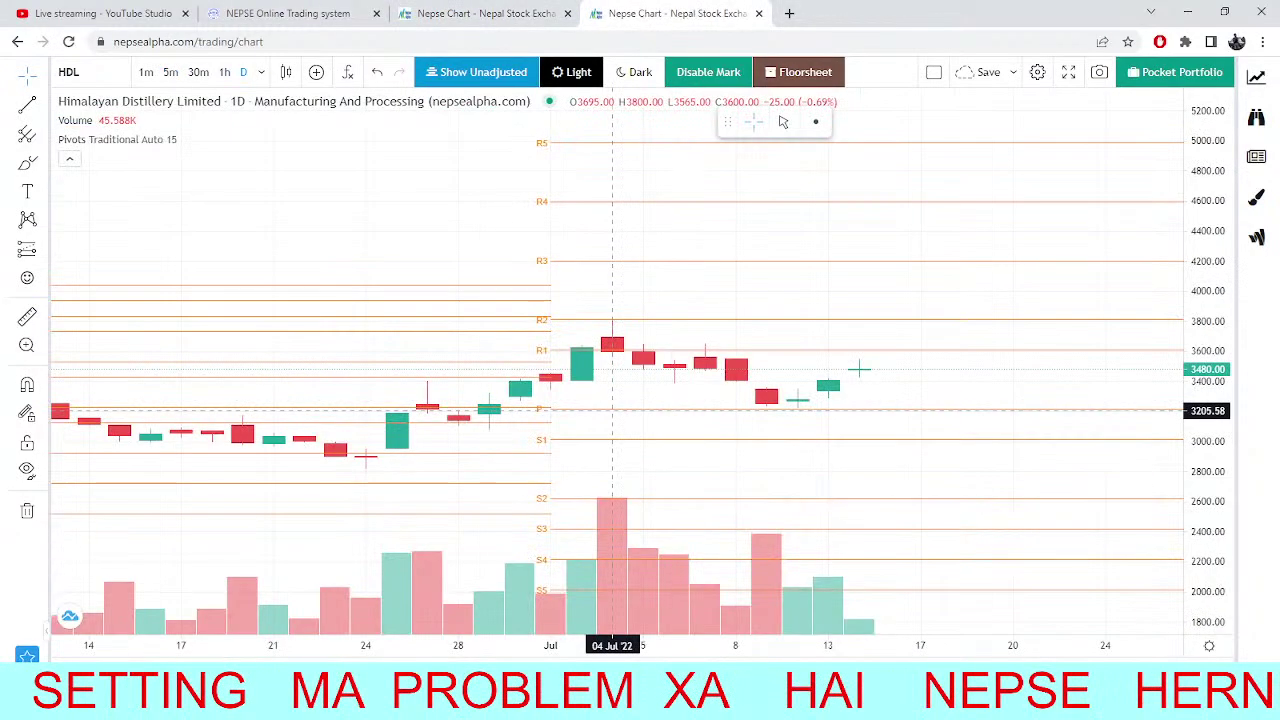
{"action": "left_click", "coordinate": [278, 12]}
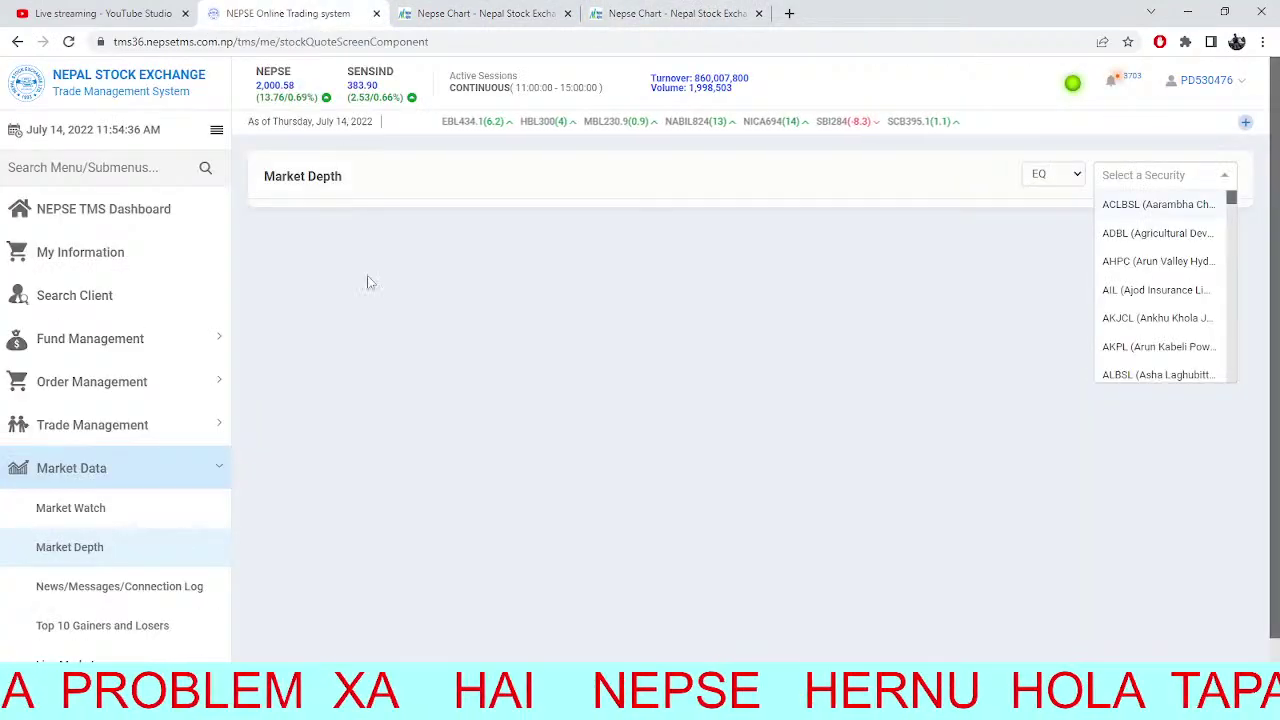
{"action": "left_click", "coordinate": [83, 218]}
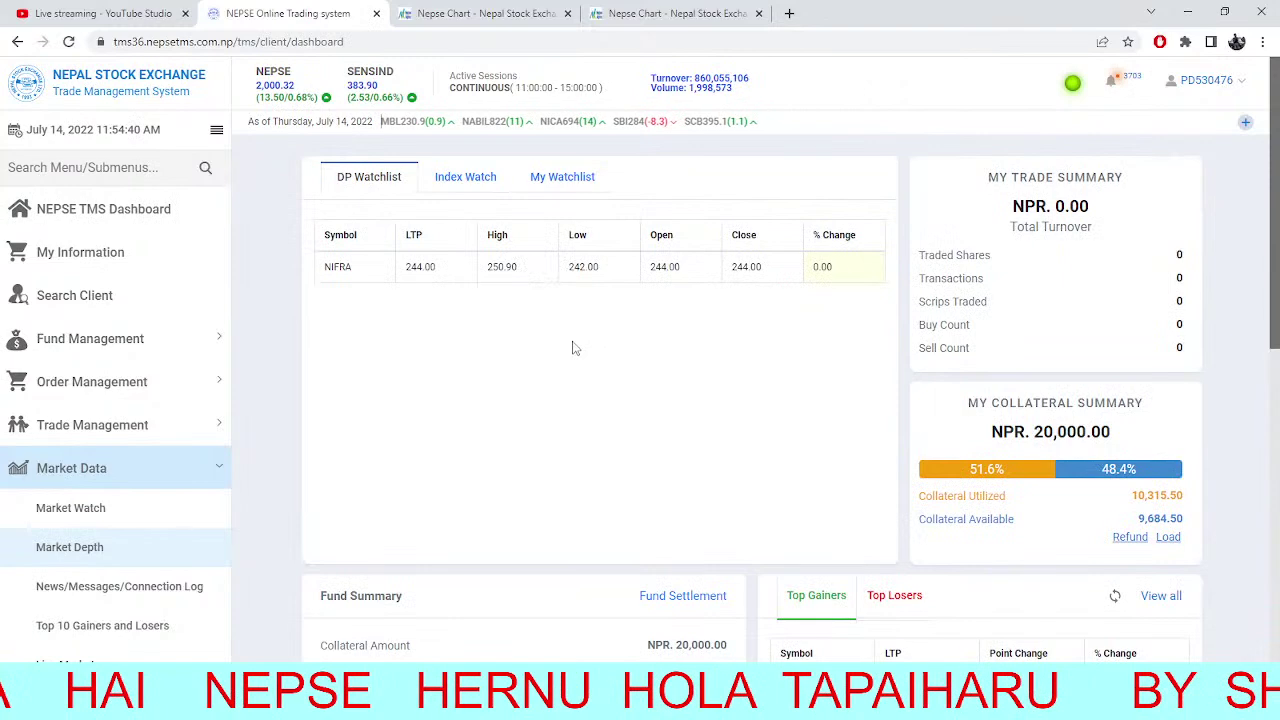
Compare the dashboard's live index figures with the 14 July NEPSE candles between the two upper red lines.
{"action": "left_click", "coordinate": [452, 12]}
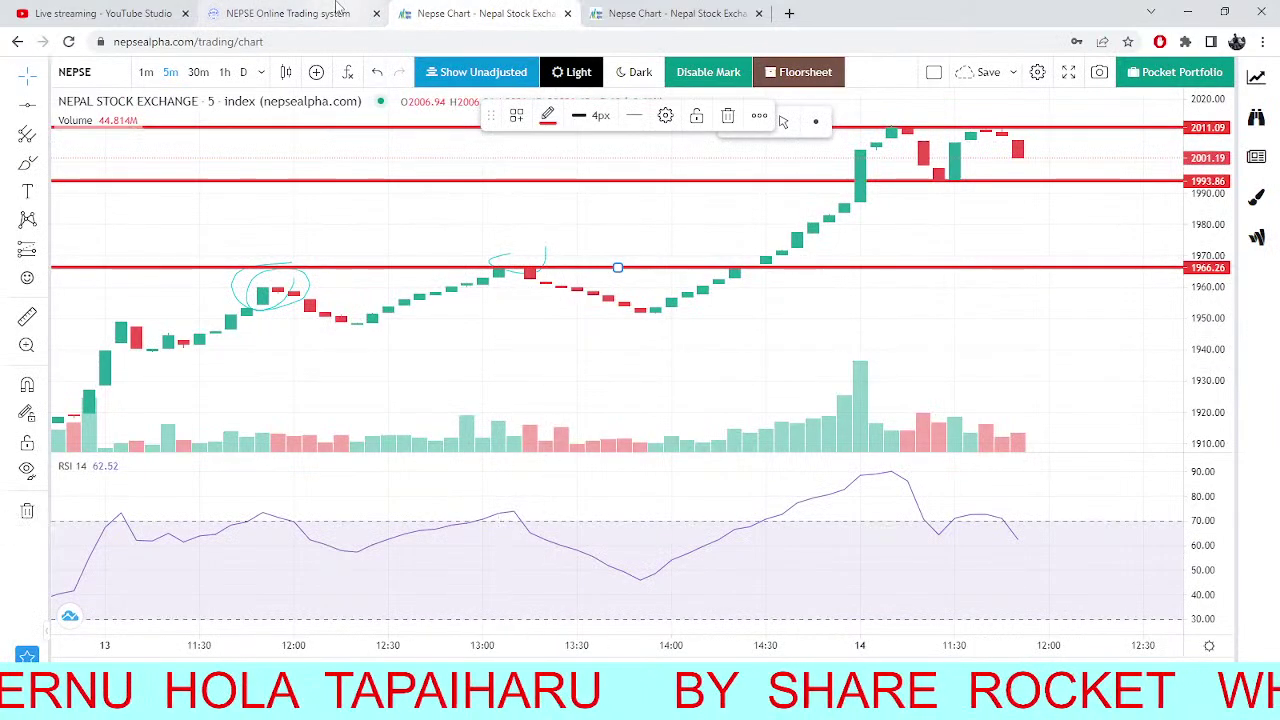
{"action": "left_click", "coordinate": [288, 13]}
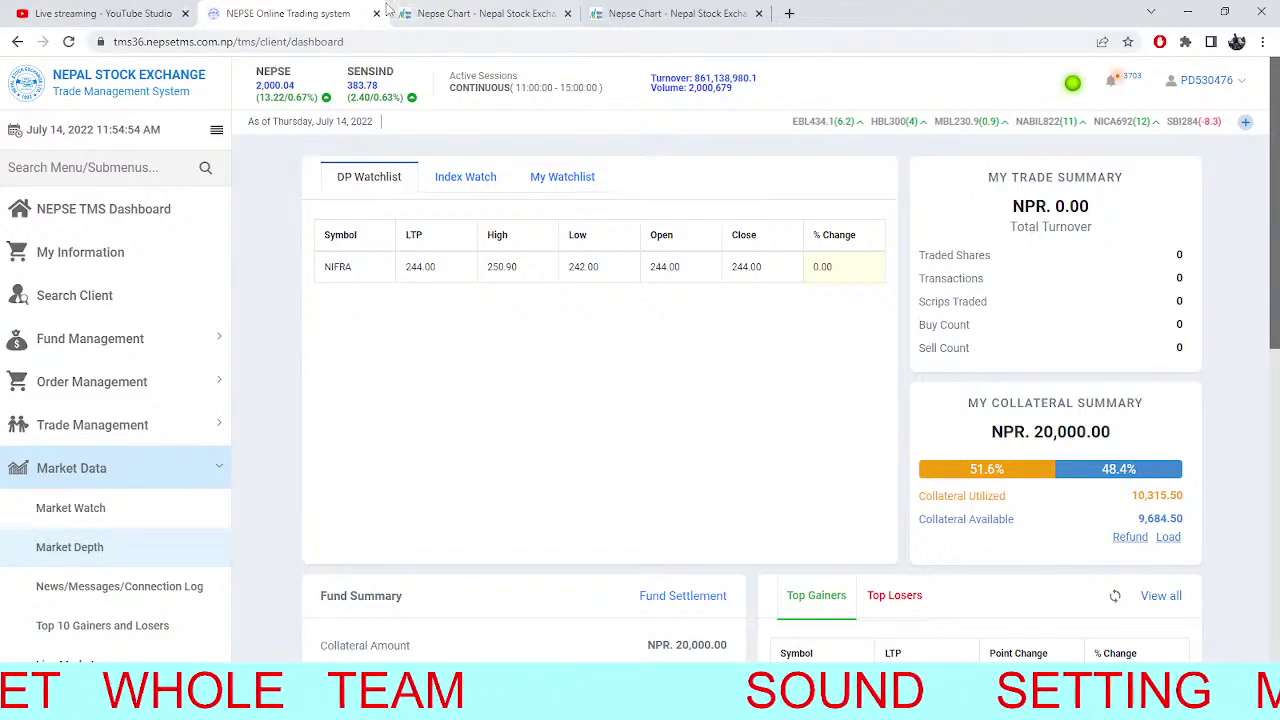
{"action": "left_click", "coordinate": [500, 10]}
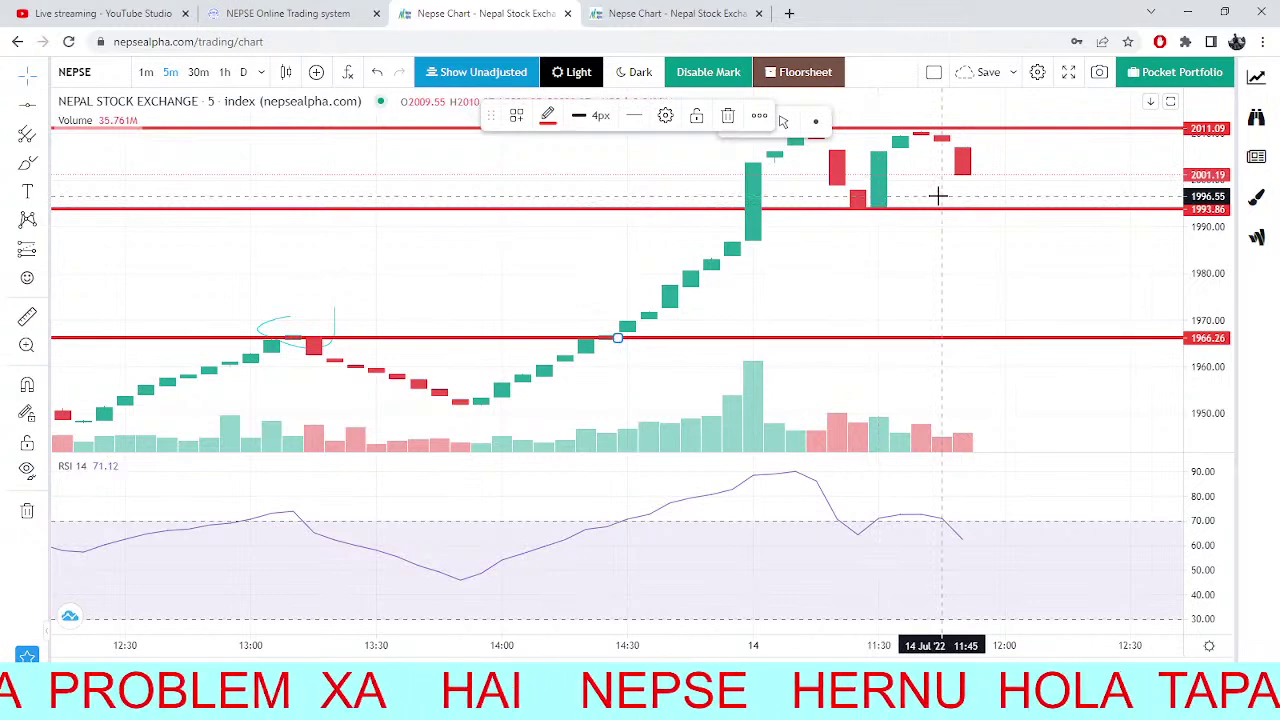
{"action": "scroll", "coordinate": [885, 205], "scroll_direction": "down", "scroll_amount": 1}
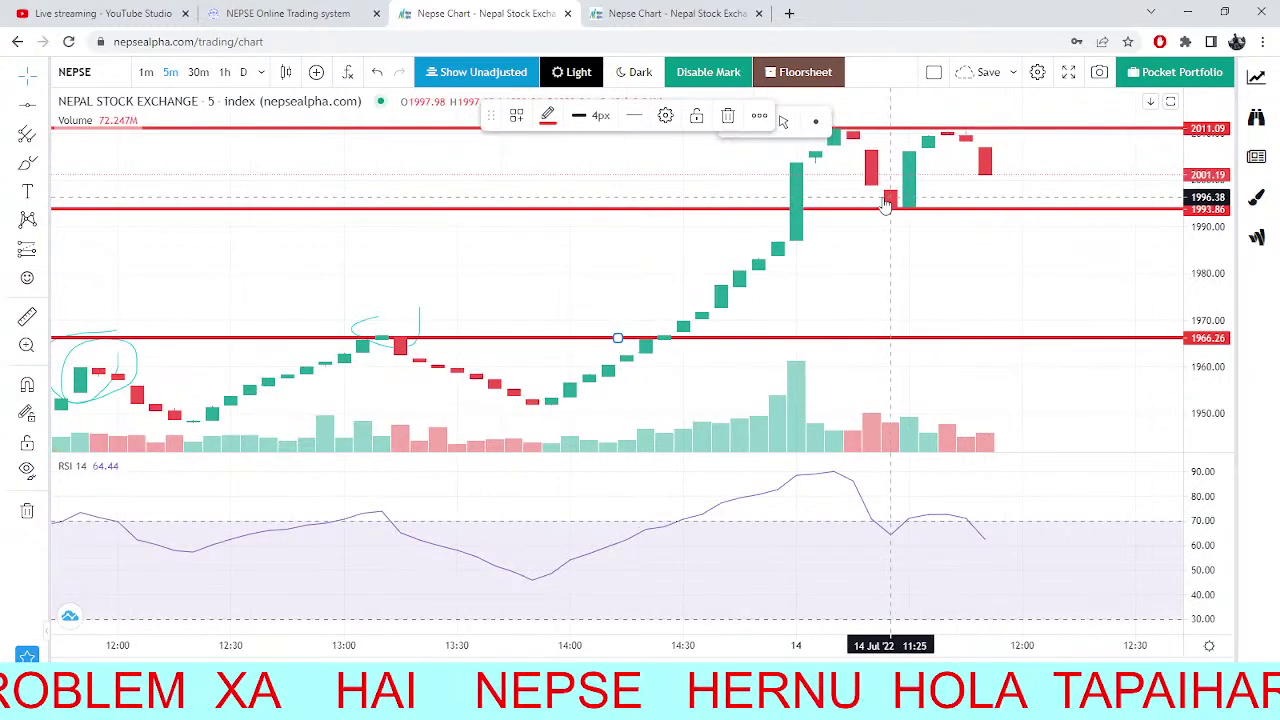
{"action": "left_click", "coordinate": [263, 8]}
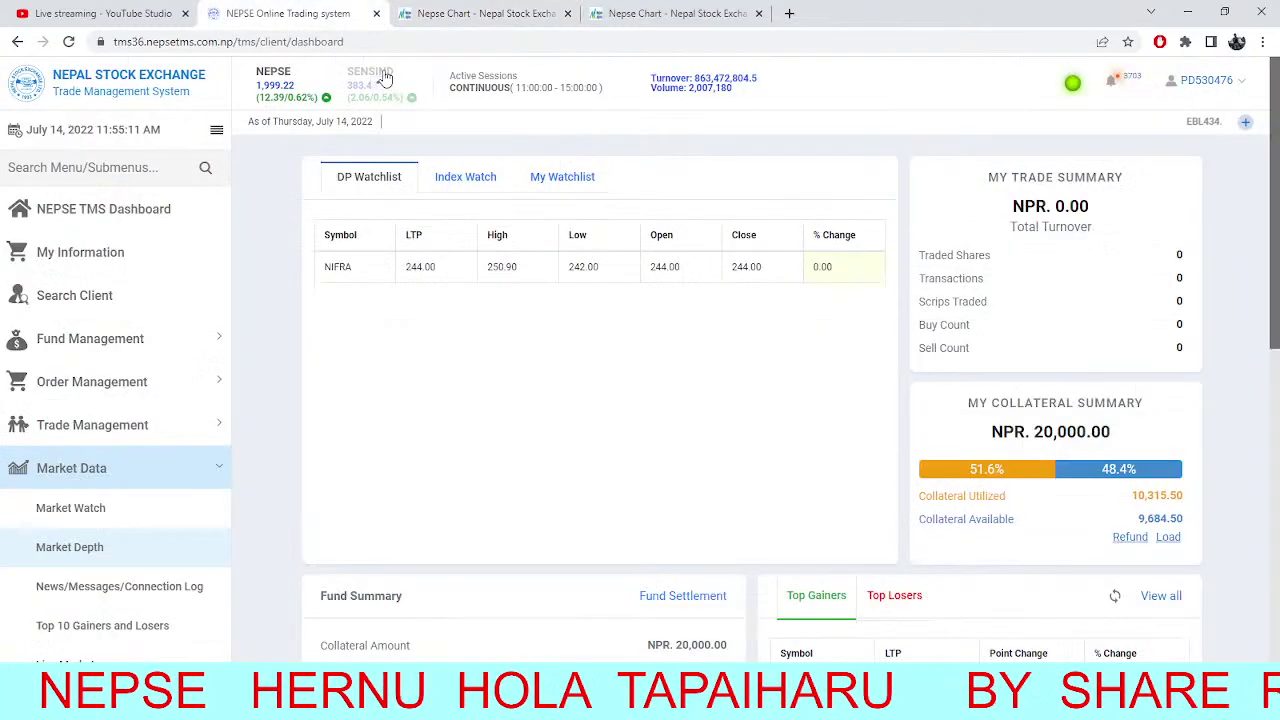
{"action": "left_click", "coordinate": [447, 9]}
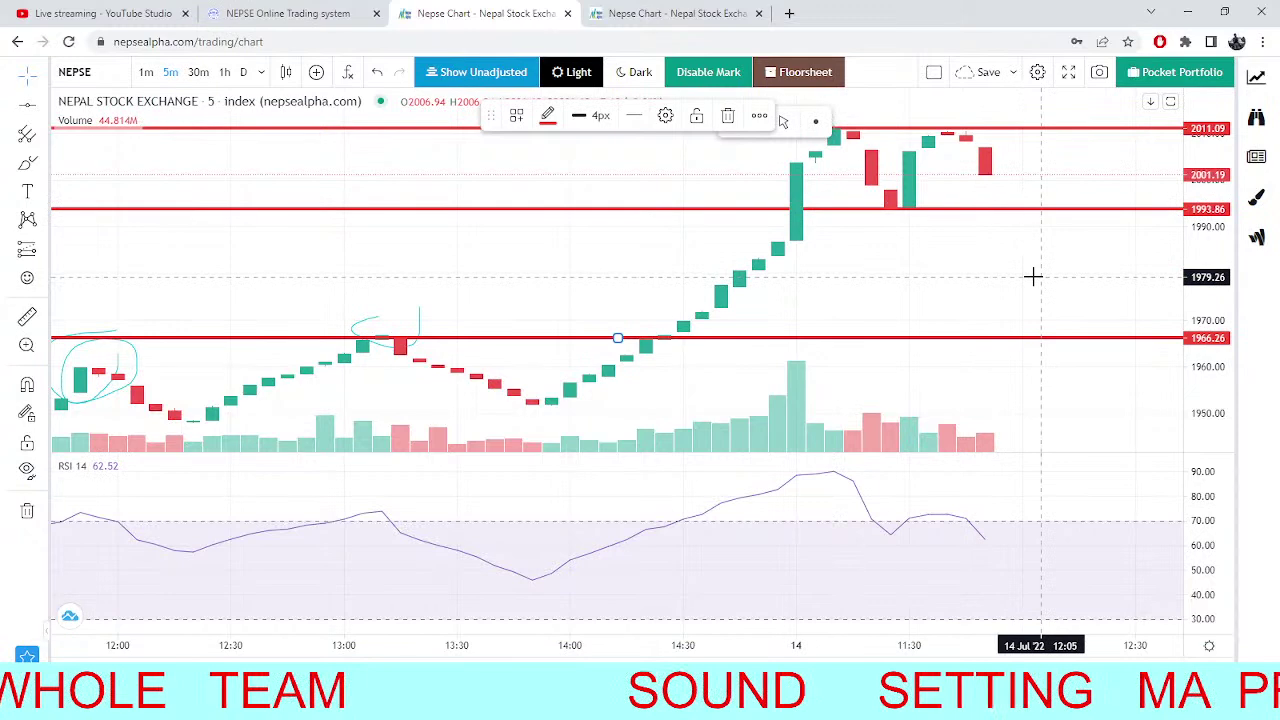
Recheck HDL's daily chart and the live index figures, and examine the newest NEPSE candle above the middle red line.
{"action": "left_click", "coordinate": [675, 13]}
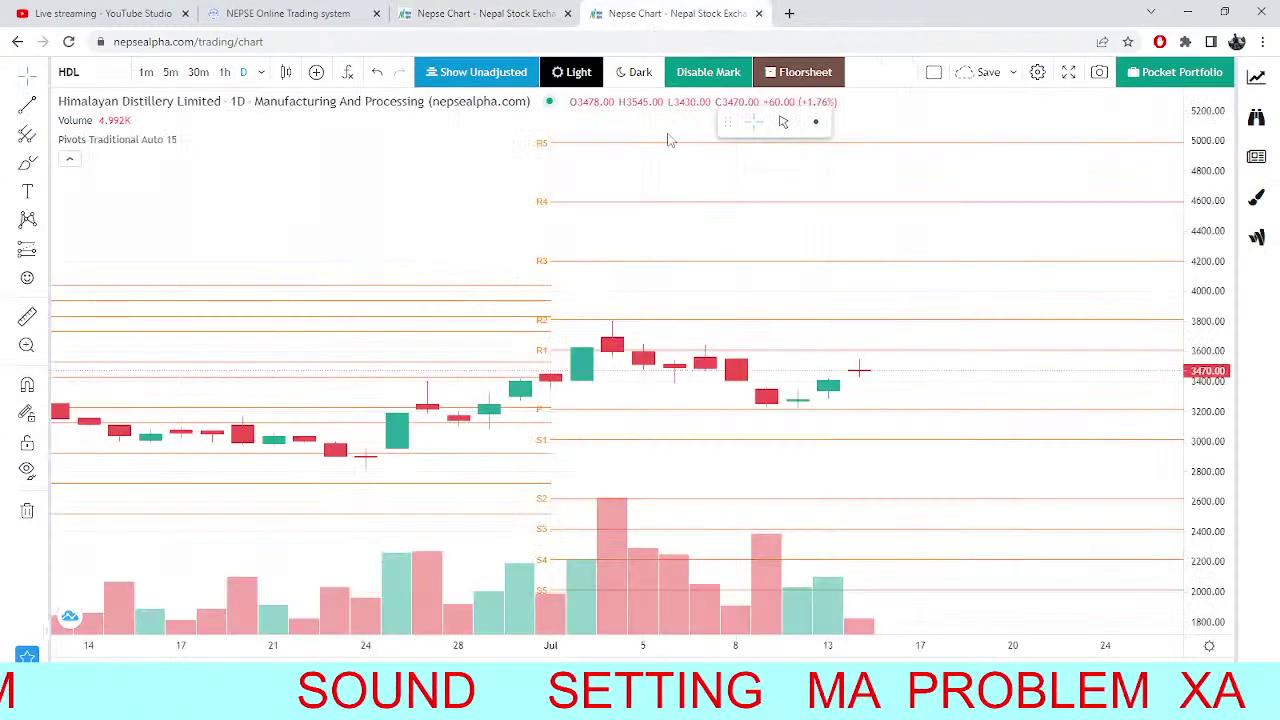
{"action": "left_click", "coordinate": [530, 13]}
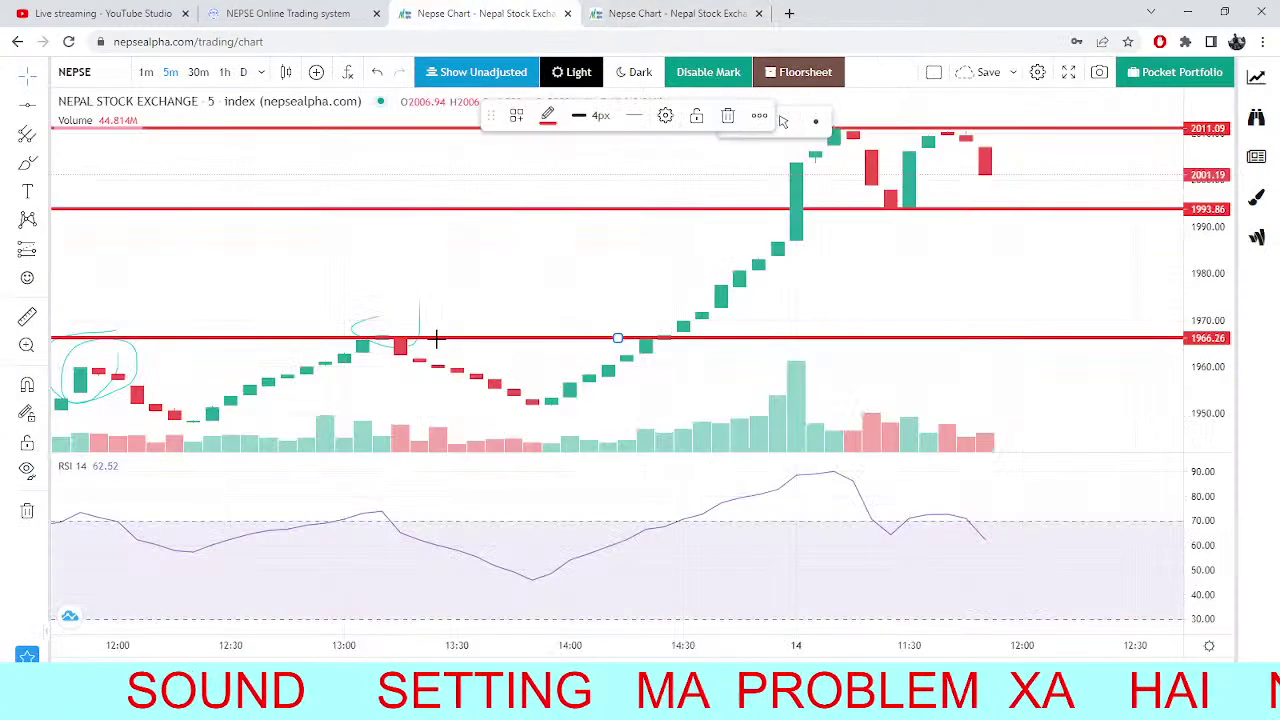
{"action": "key", "text": "ctrl+Page_Up"}
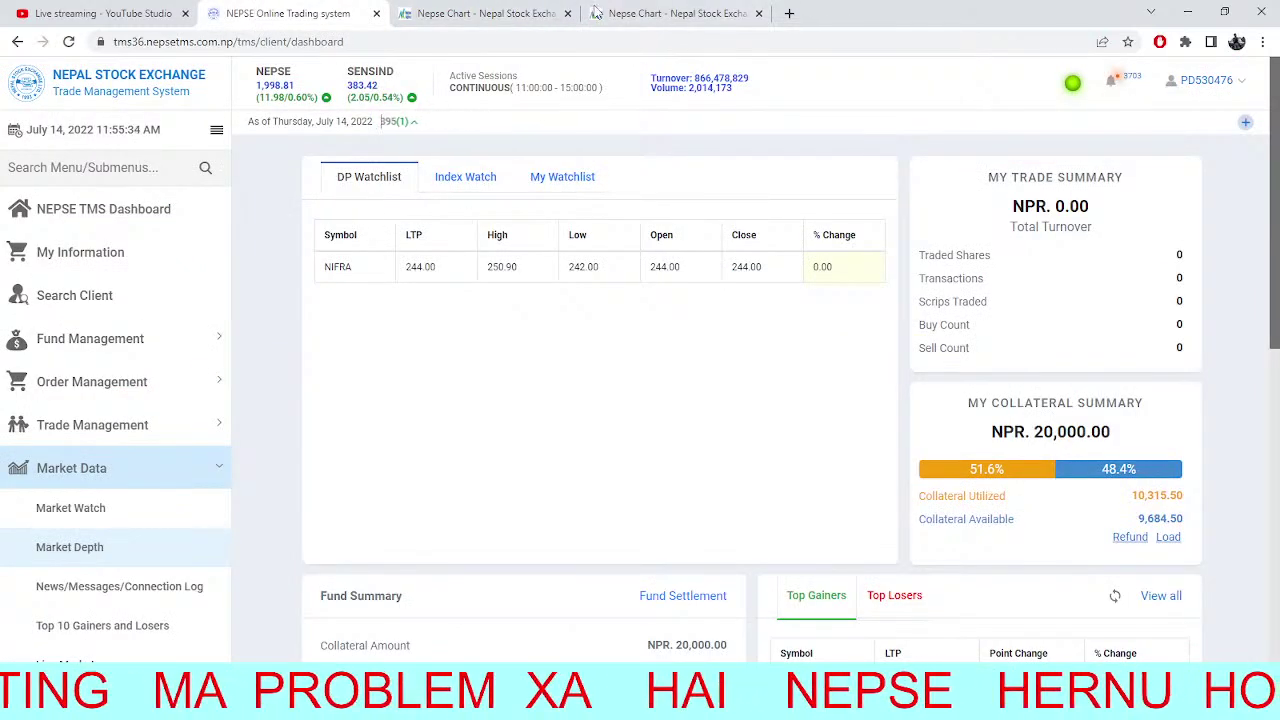
{"action": "left_click", "coordinate": [505, 12]}
{"action": "left_click_drag", "start_coordinate": [1021, 215], "coordinate": [1021, 217]}
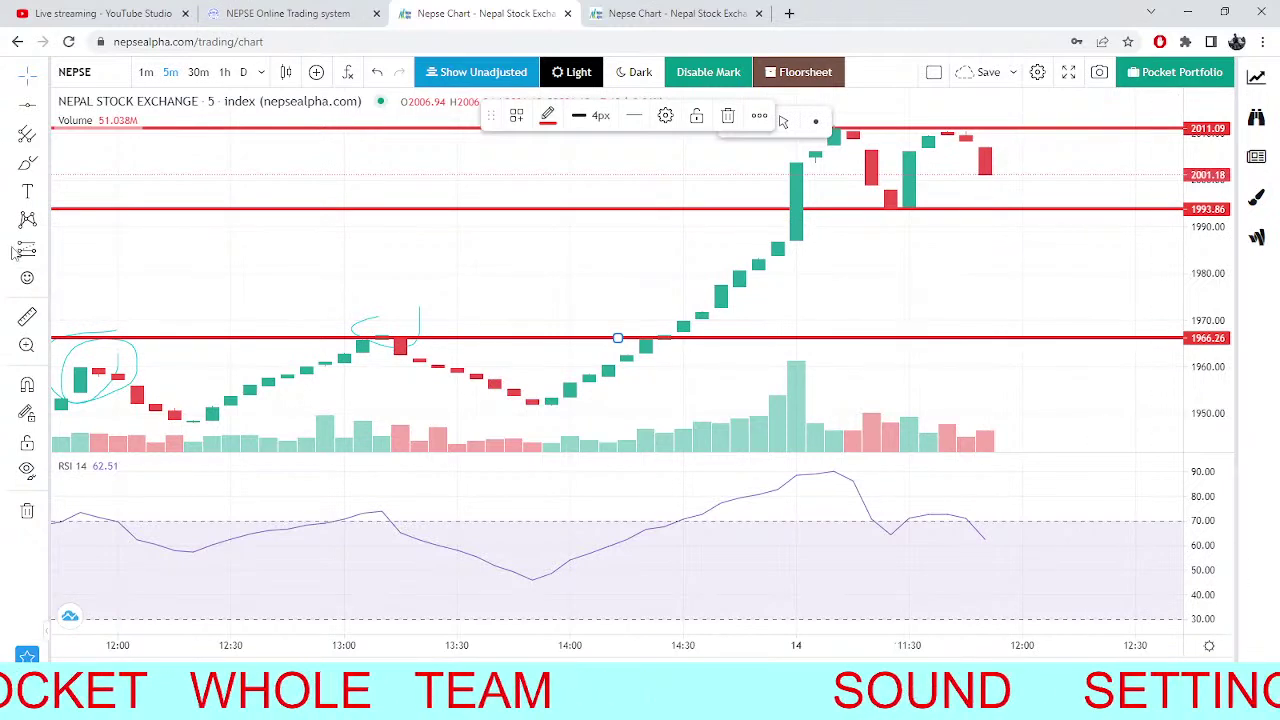
Load the Market Depth of Dordi Khola Jal Bidyut Company Limited (DORDI) in the trading system.
{"action": "left_click", "coordinate": [288, 13]}
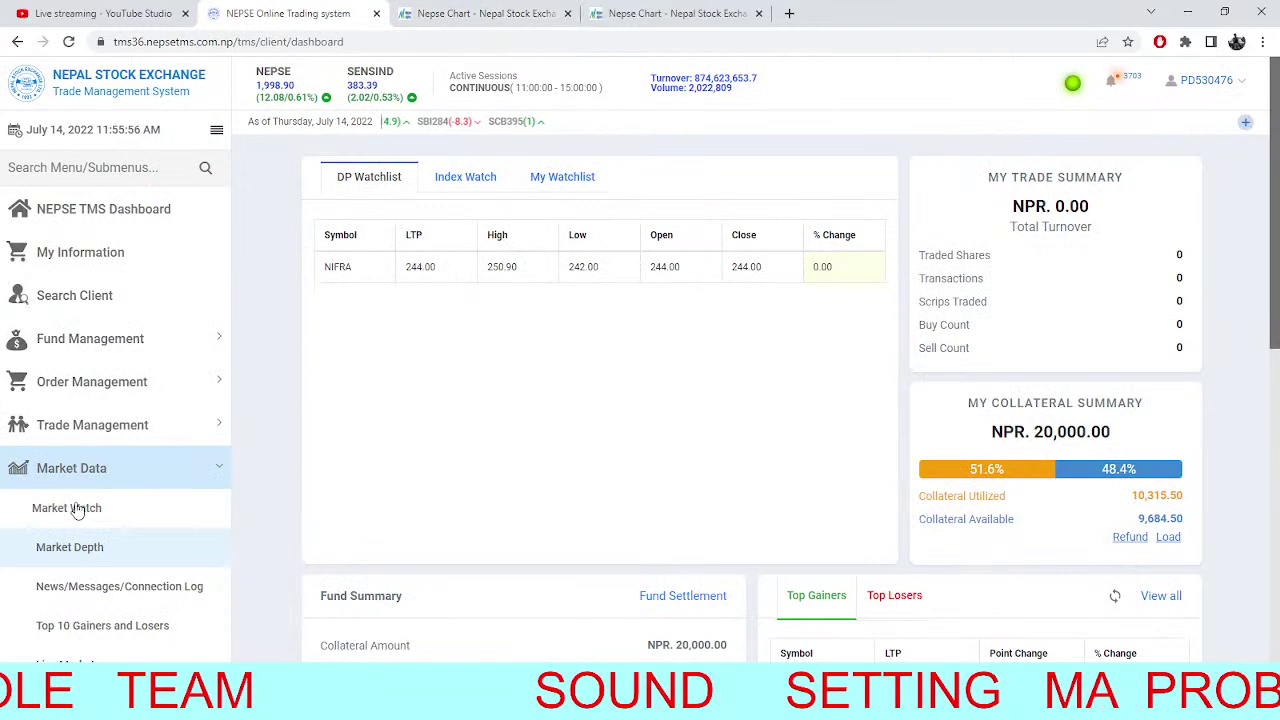
{"action": "left_click", "coordinate": [128, 545]}
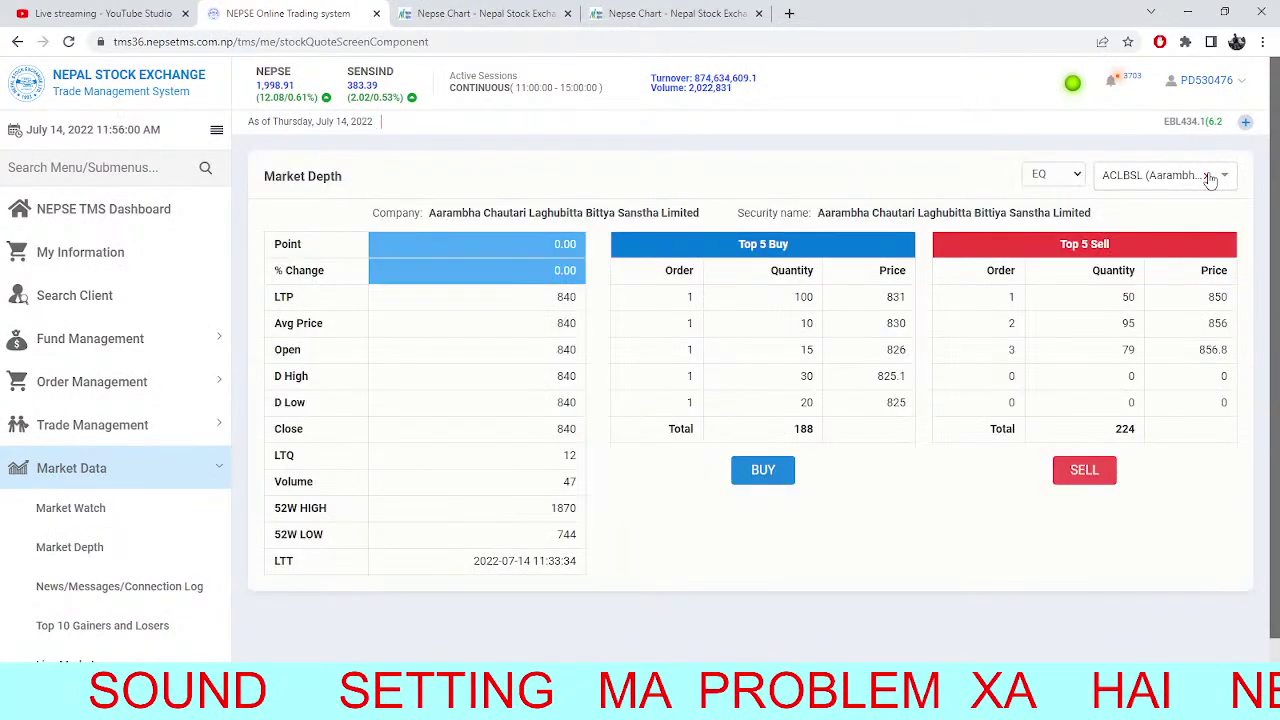
{"action": "left_click", "coordinate": [1208, 176]}
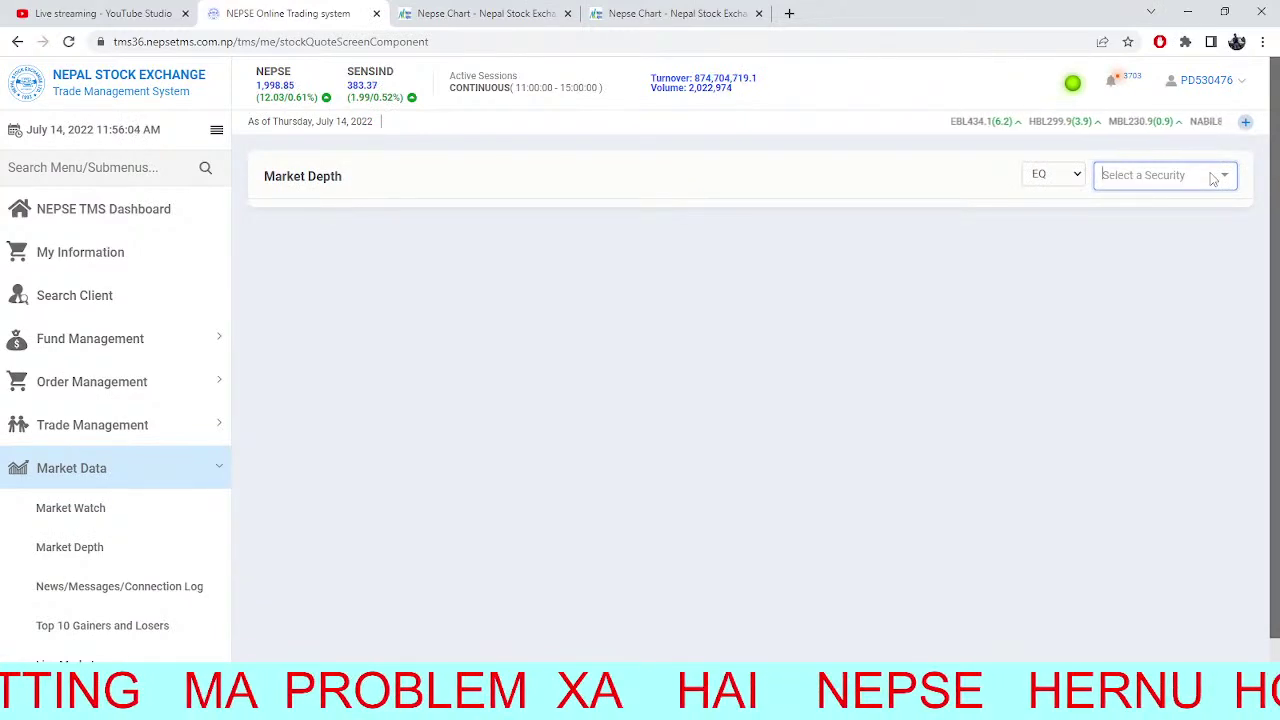
{"action": "type", "text": "dor"}
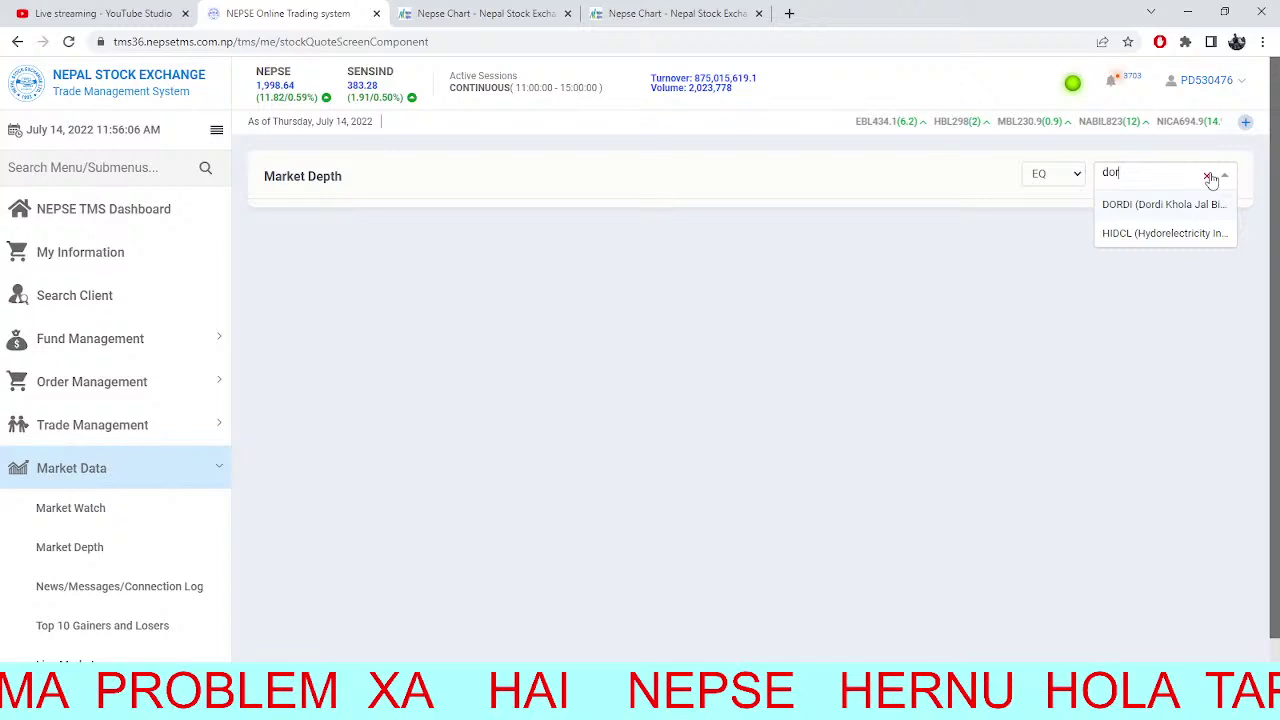
{"action": "type", "text": "di"}
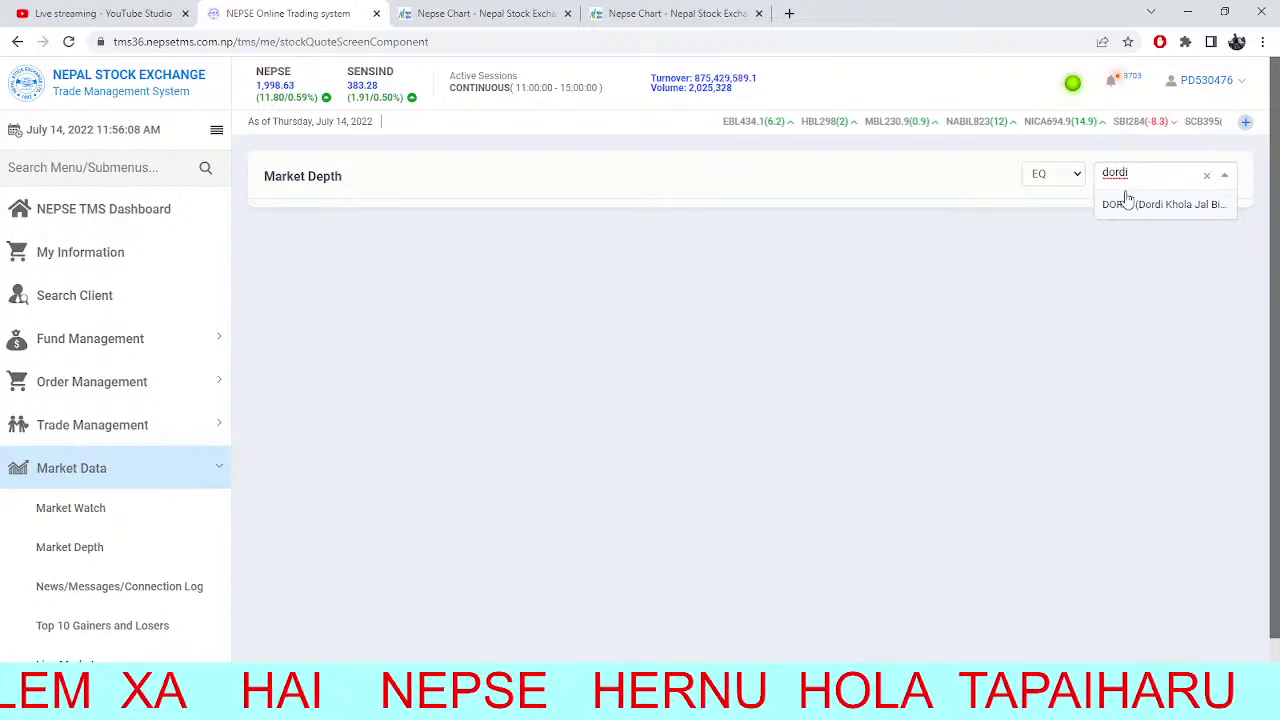
{"action": "left_click", "coordinate": [1127, 203]}
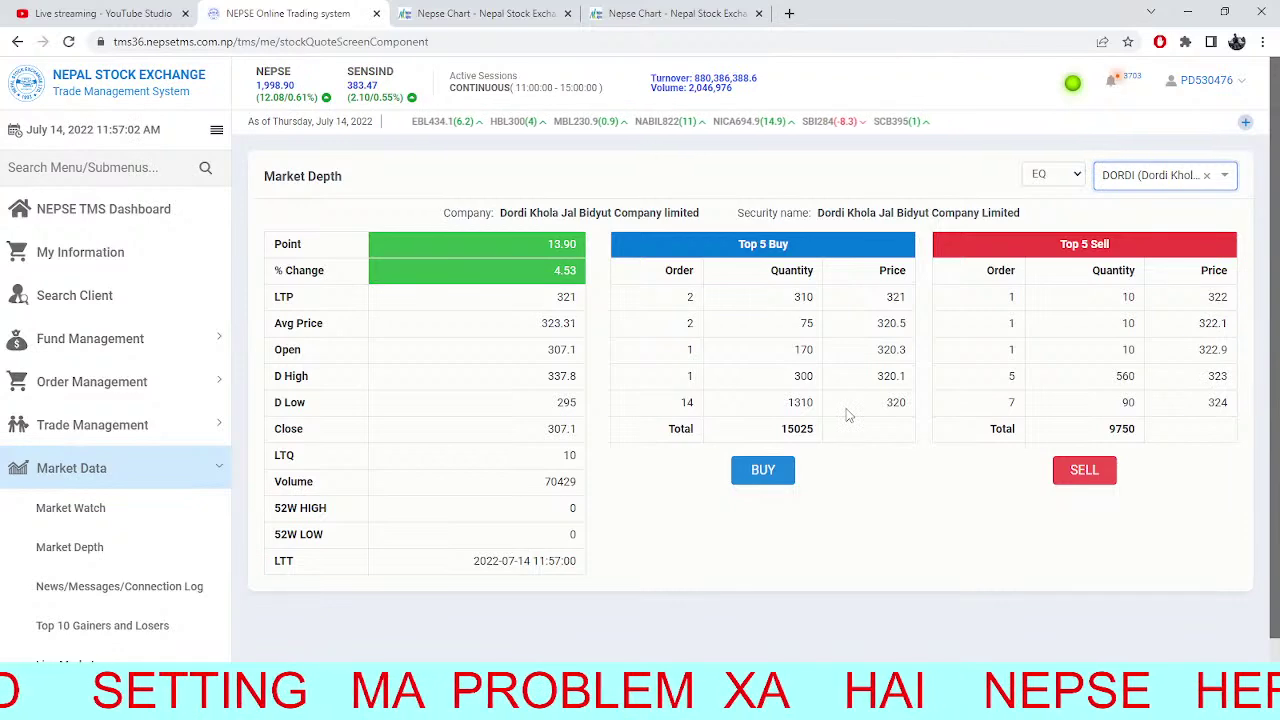
Compare DORDI's market depth and the live index figures with the latest candles on the NEPSE 5-minute chart.
{"action": "left_click", "coordinate": [432, 10]}
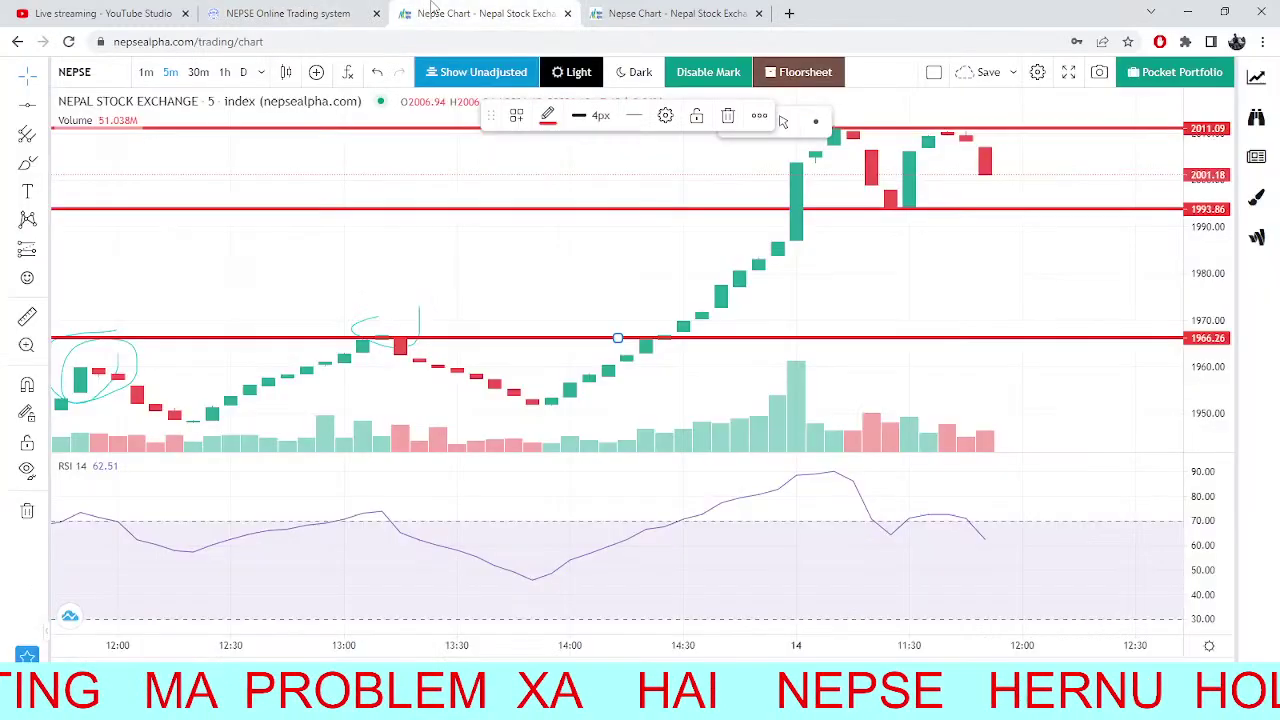
{"action": "left_click", "coordinate": [290, 13]}
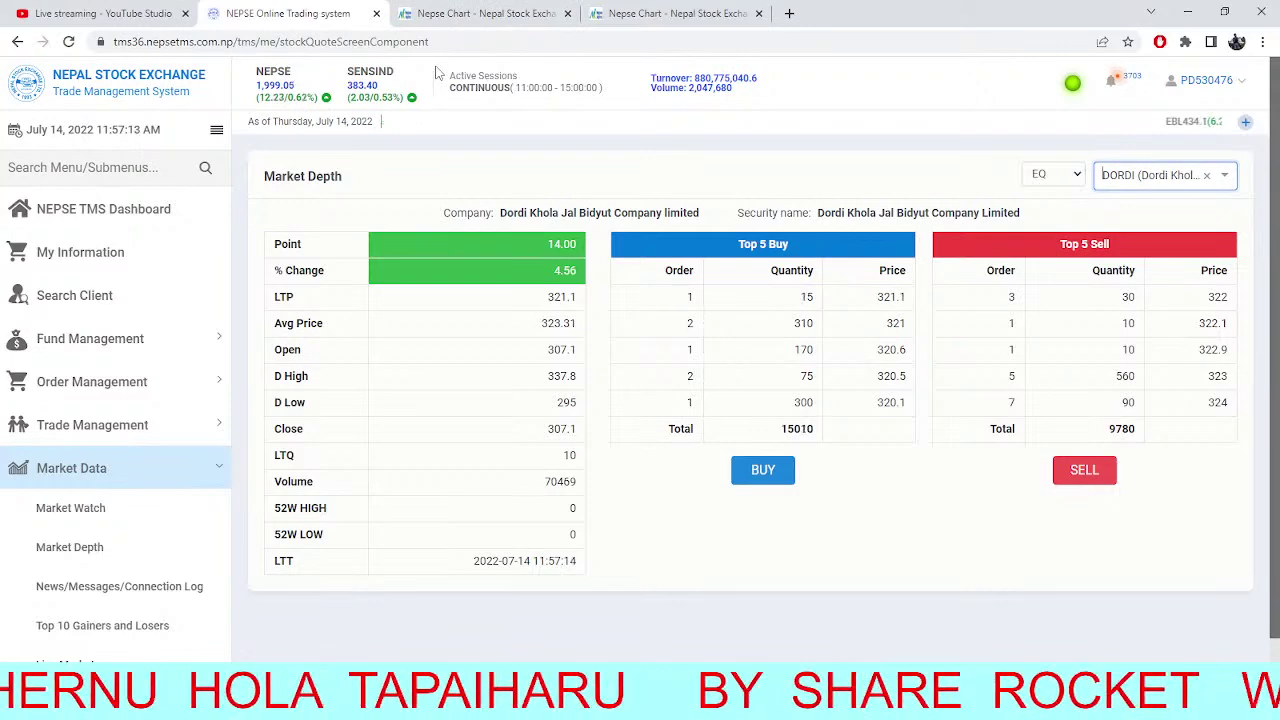
{"action": "left_click", "coordinate": [76, 52]}
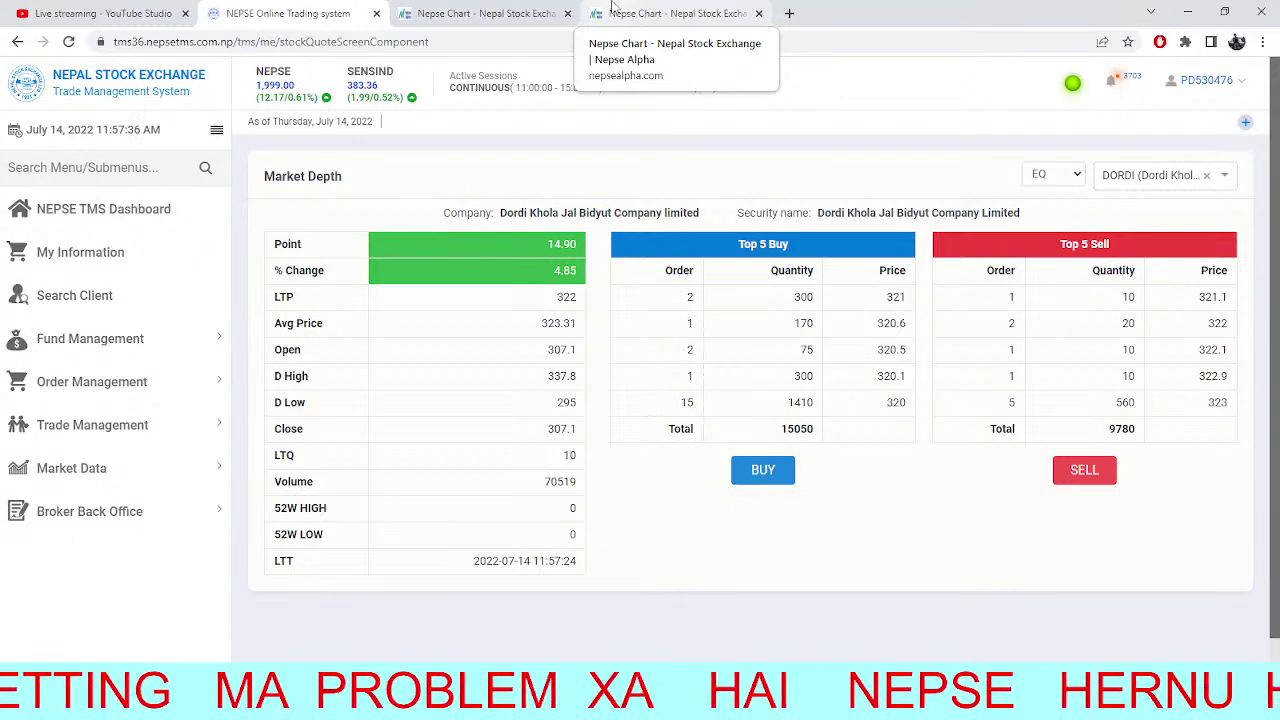
{"action": "left_click", "coordinate": [490, 13]}
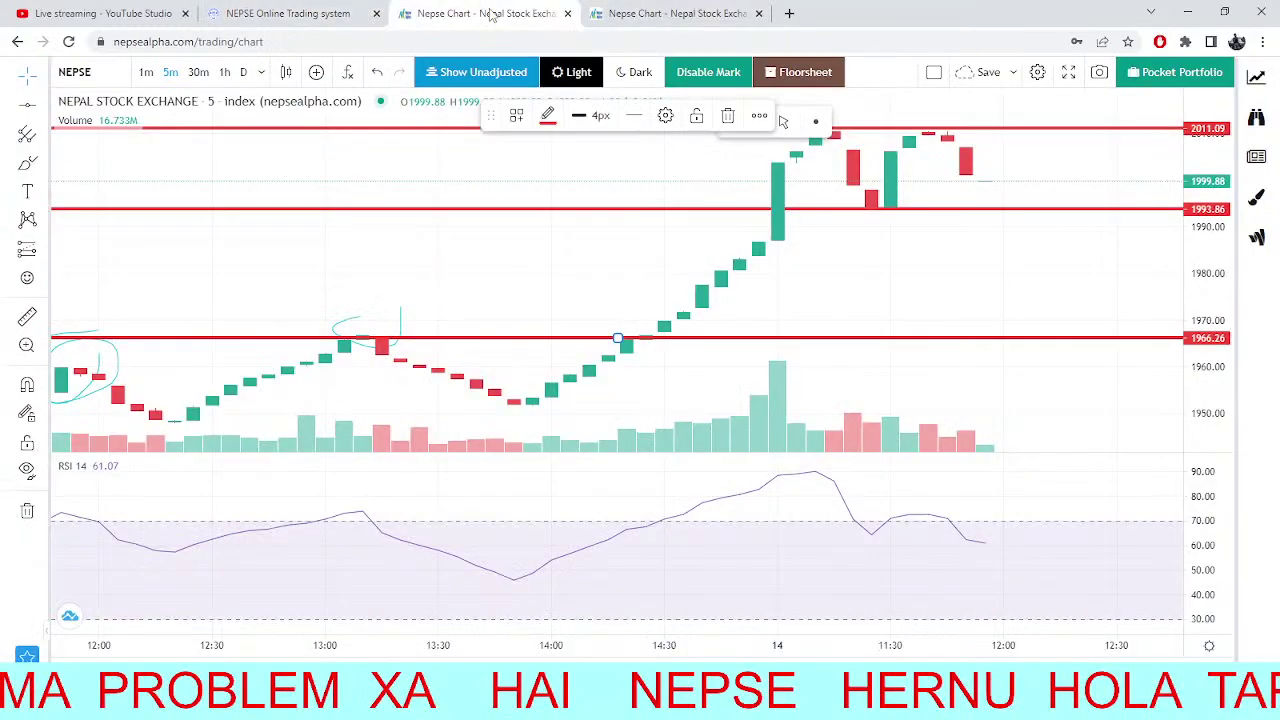
Check the live NEPSE index figures above DORDI's market depth against the newest 5-minute candle above the middle red line.
{"action": "left_click", "coordinate": [288, 13]}
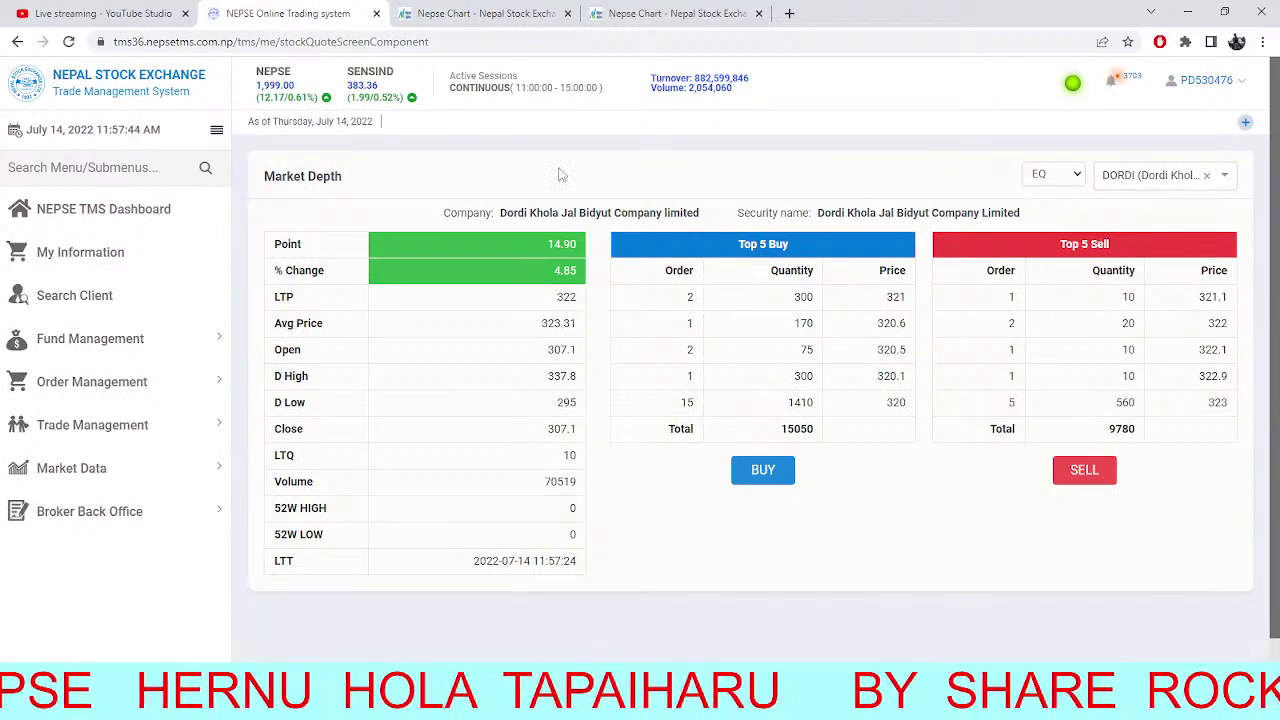
{"action": "key", "text": "ctrl+Tab"}
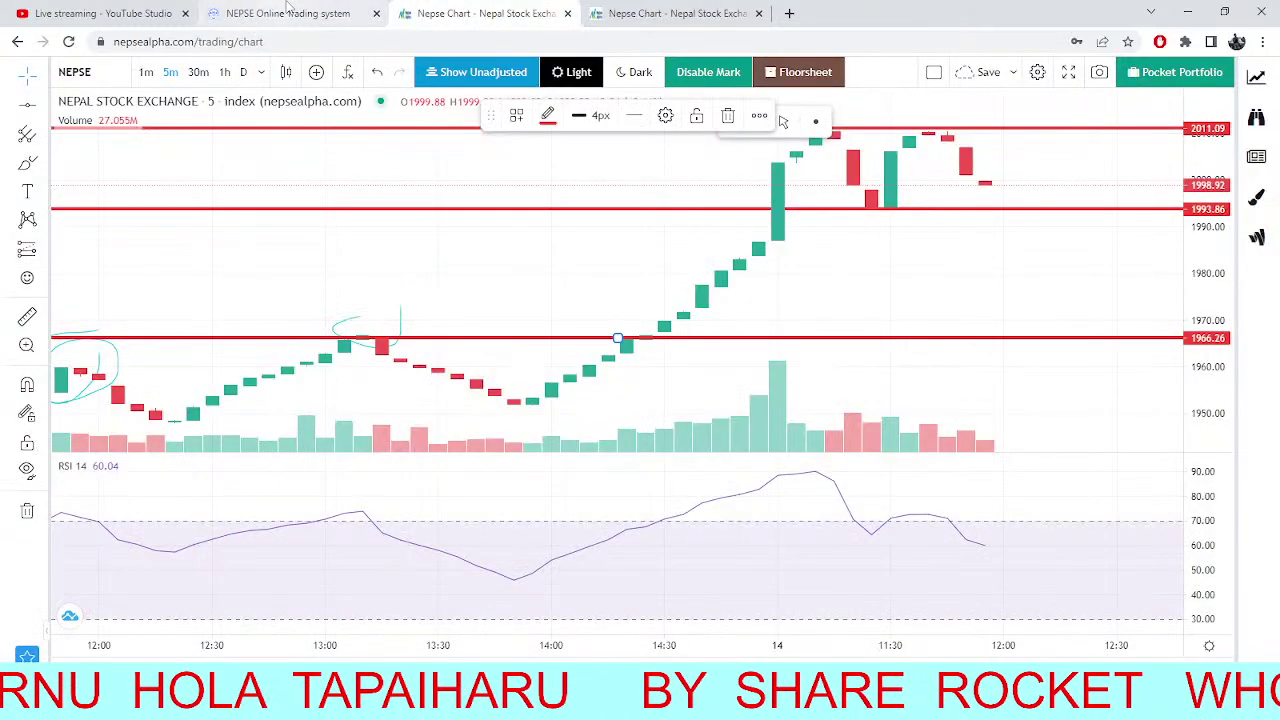
{"action": "left_click", "coordinate": [287, 12]}
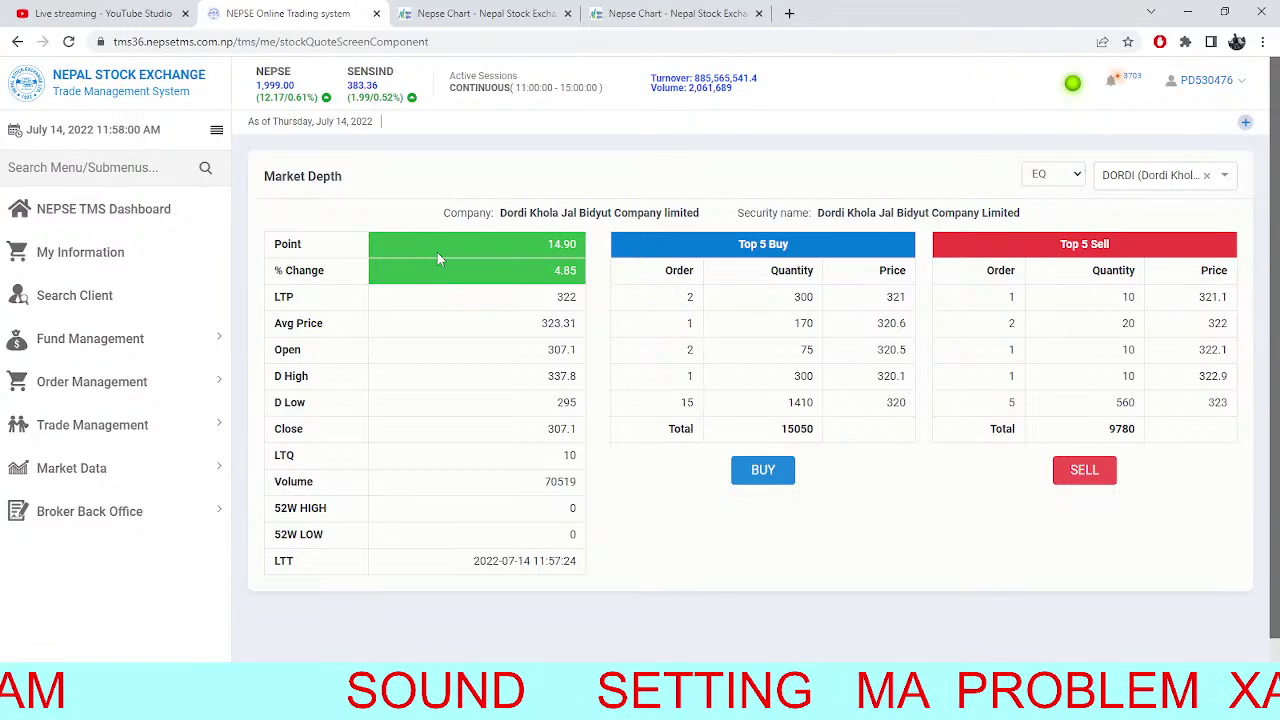
{"action": "left_click", "coordinate": [480, 13]}
{"action": "left_click", "coordinate": [288, 13]}
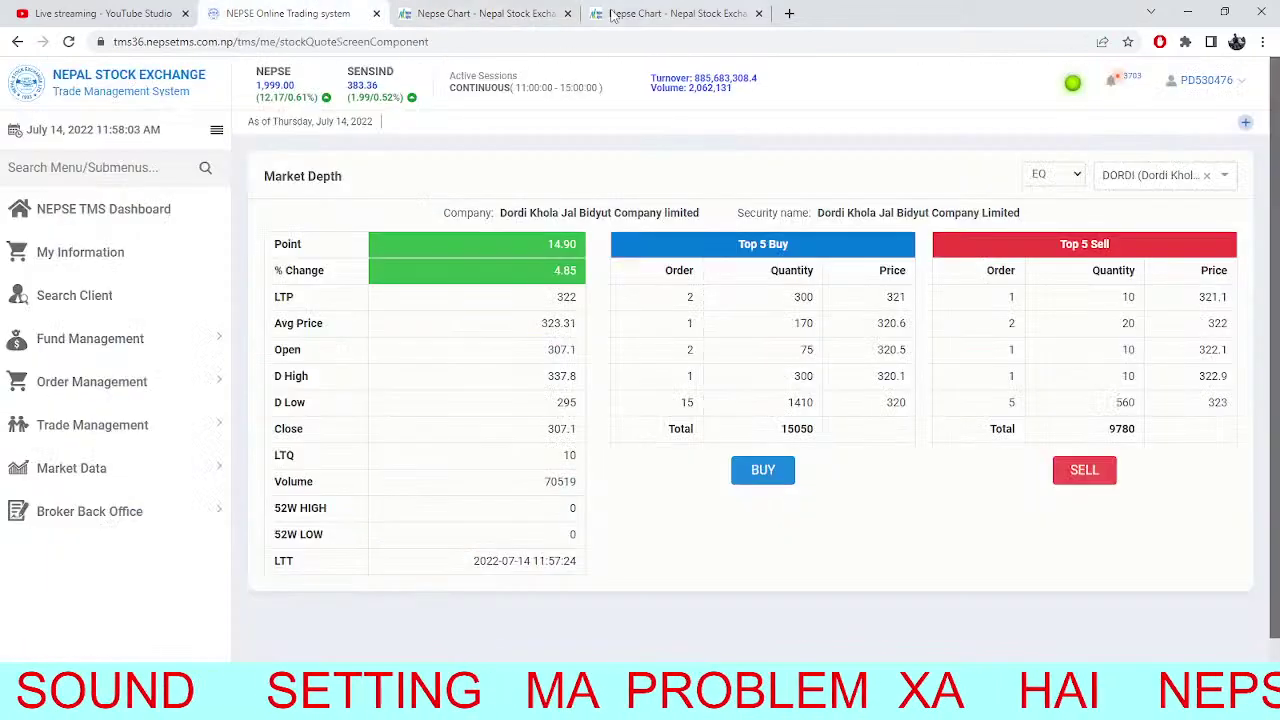
Switch the HDL daily chart to Asian Life Insurance Co. Limited (ALICL).
{"action": "left_click", "coordinate": [452, 10]}
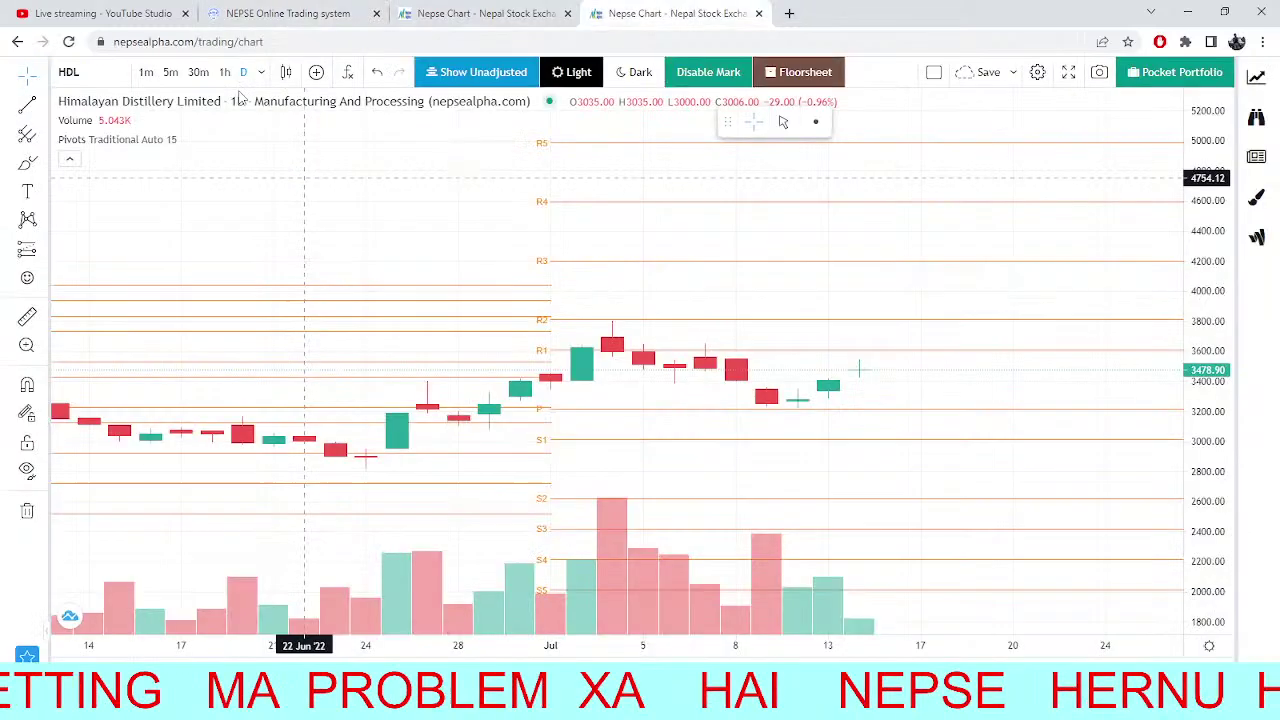
{"action": "left_click", "coordinate": [72, 80]}
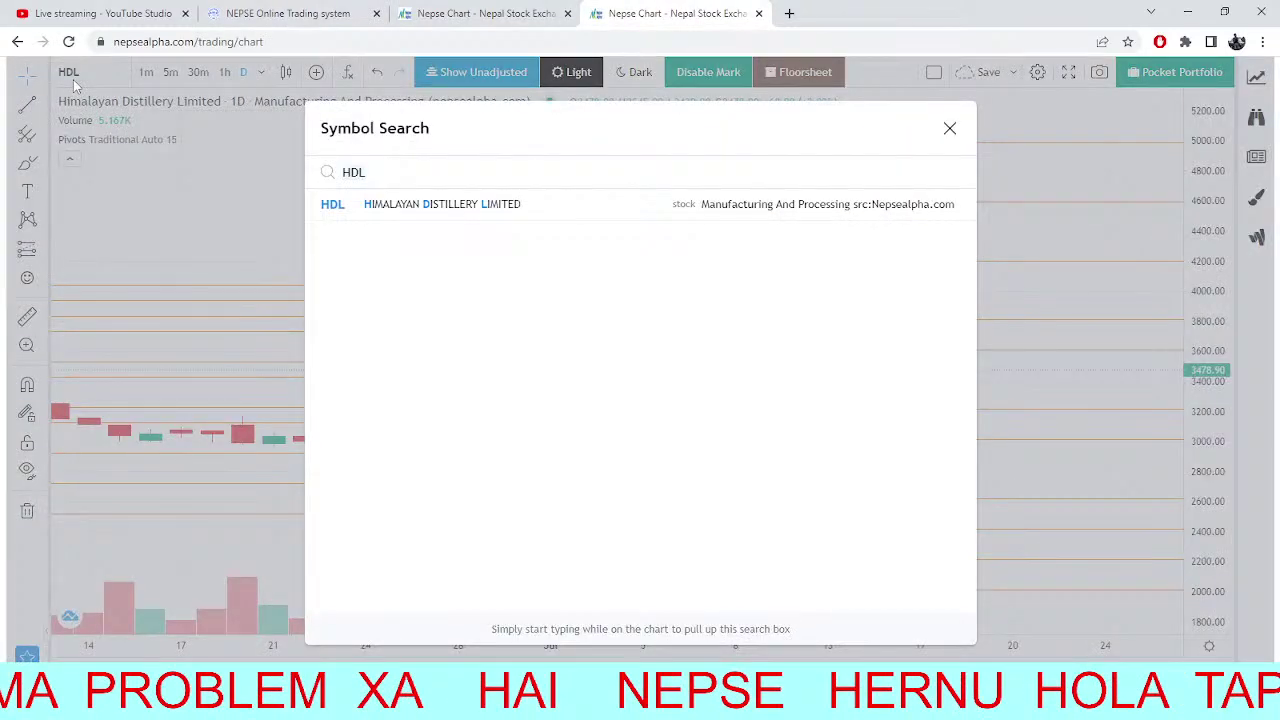
{"action": "key", "text": "BackSpace"}
{"action": "key", "text": "BackSpace"}
{"action": "key", "text": "BackSpace"}
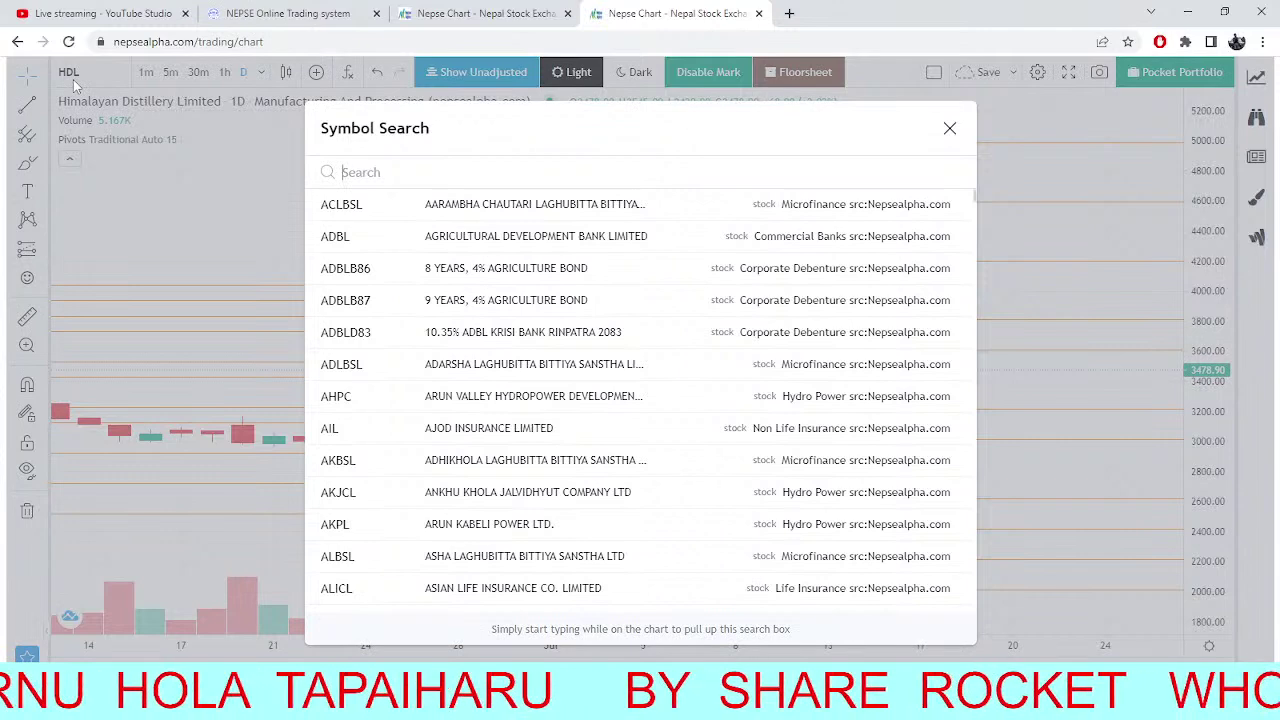
{"action": "type", "text": "ALIC"}
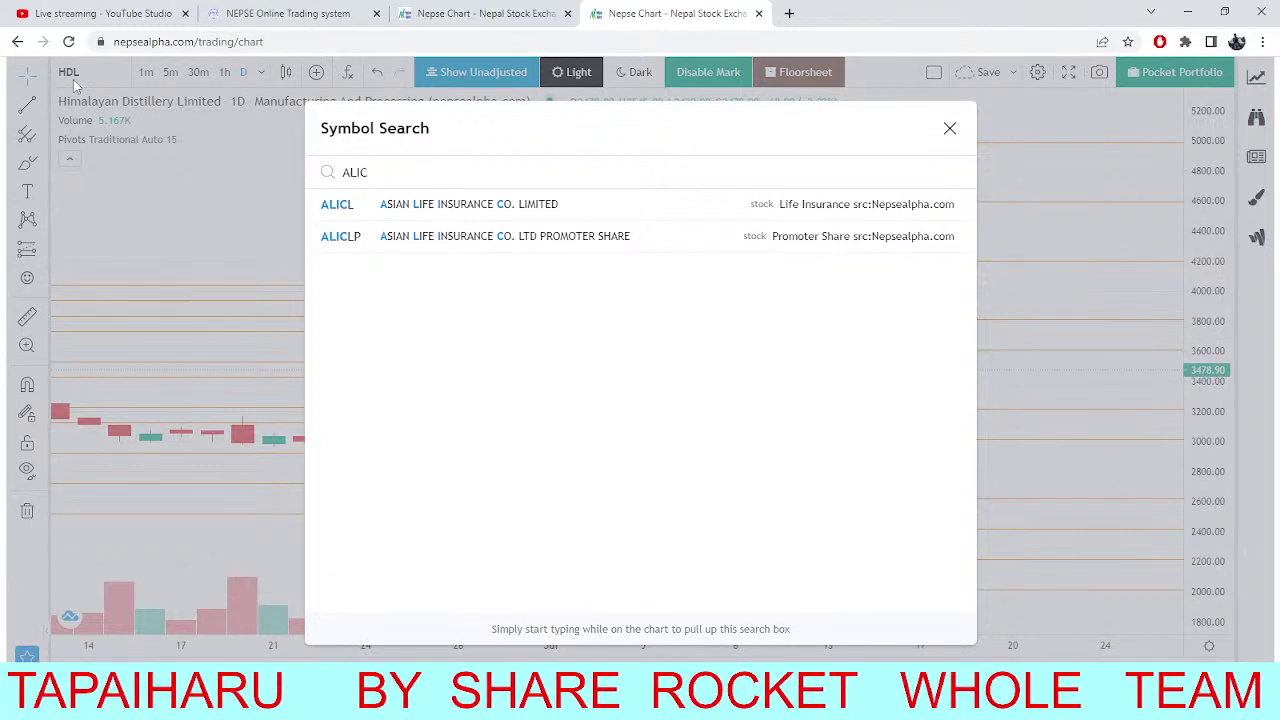
{"action": "left_click", "coordinate": [408, 206]}
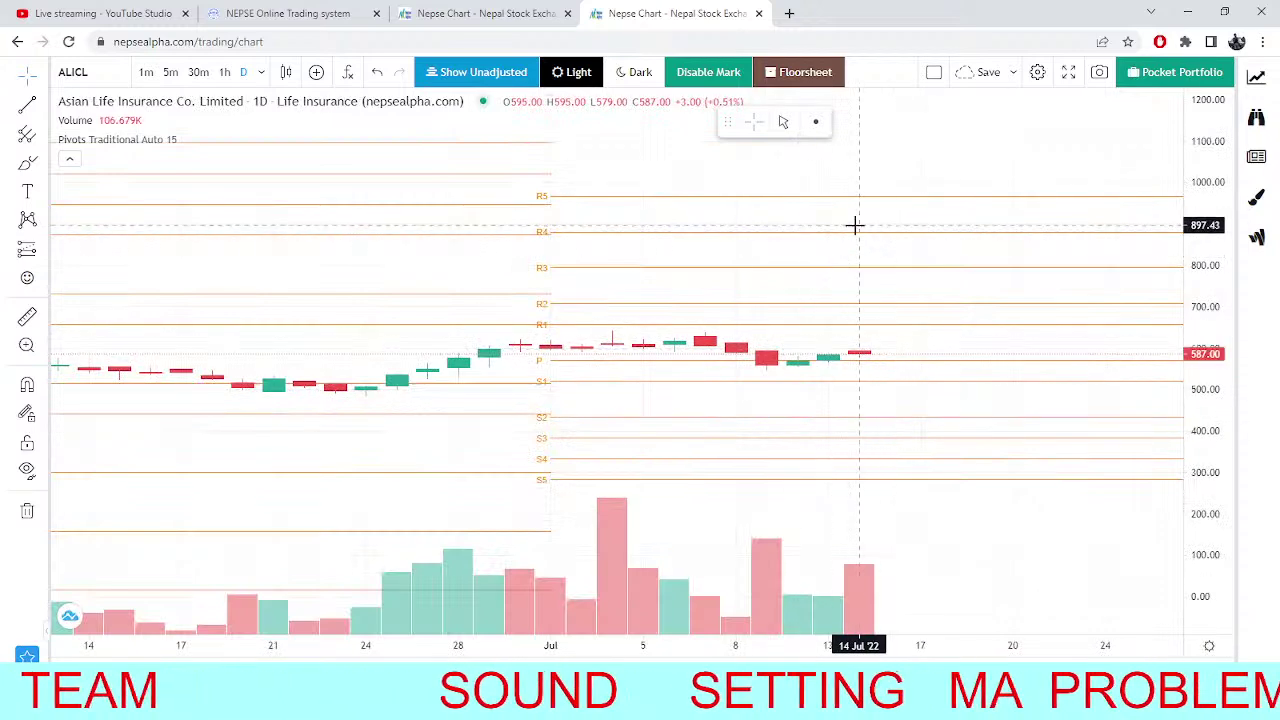
Examine ALICL's daily candles from May to 14 July against the pivot levels, and recheck the NEPSE chart and live index figures.
{"action": "scroll", "coordinate": [874, 388], "scroll_direction": "down", "scroll_amount": 5}
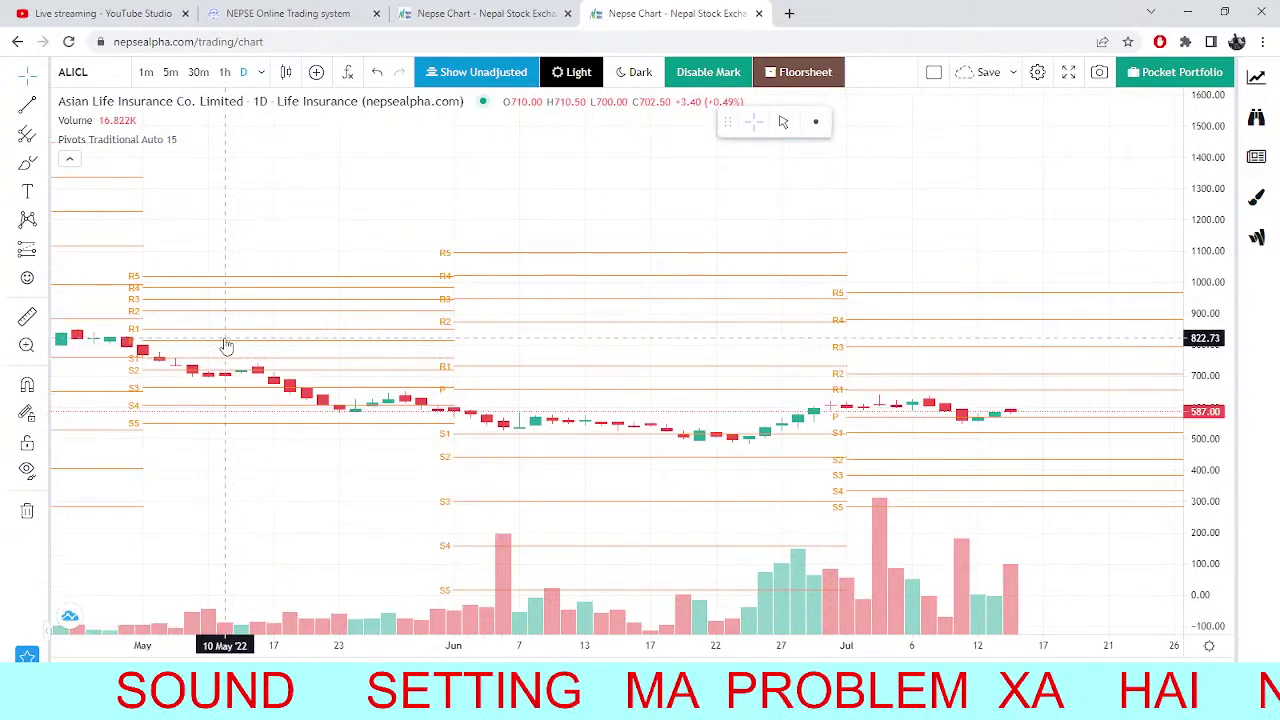
{"action": "scroll", "coordinate": [990, 420], "scroll_direction": "up", "scroll_amount": 3}
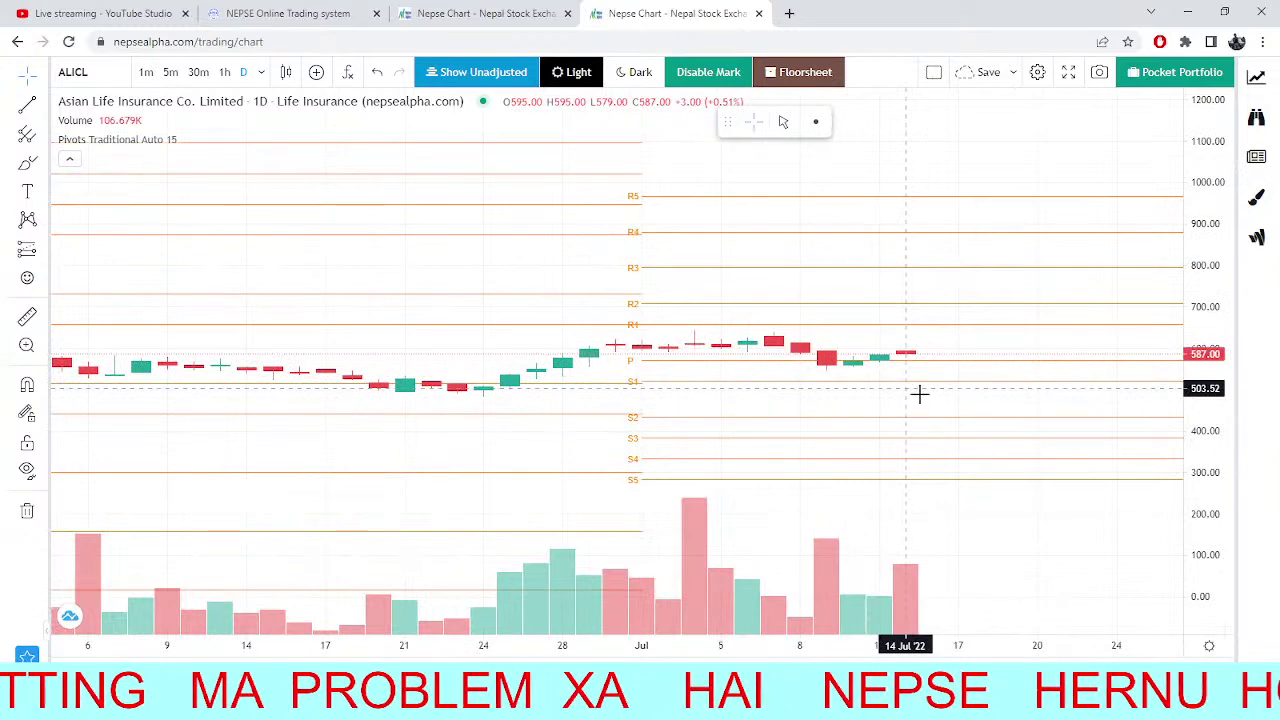
{"action": "scroll", "coordinate": [850, 390], "scroll_direction": "down", "scroll_amount": 3}
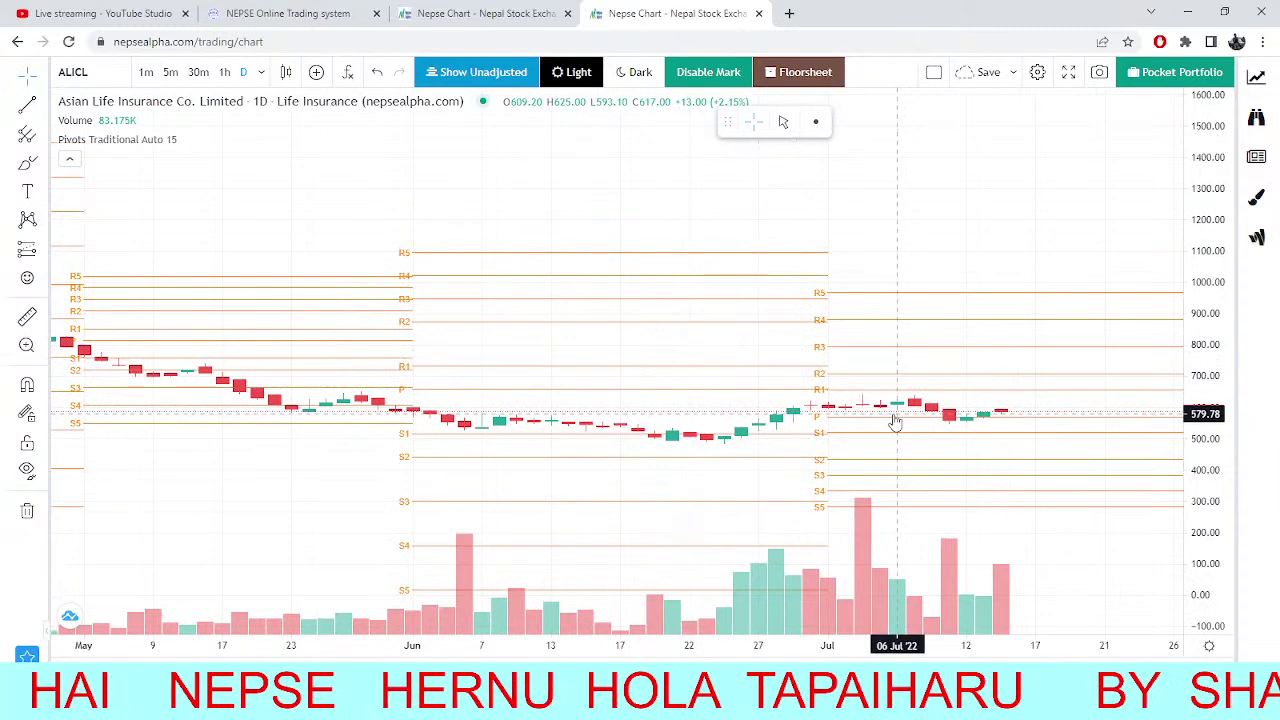
{"action": "scroll", "coordinate": [893, 421], "scroll_direction": "up", "scroll_amount": 2}
{"action": "scroll", "coordinate": [896, 410], "scroll_direction": "up", "scroll_amount": 2}
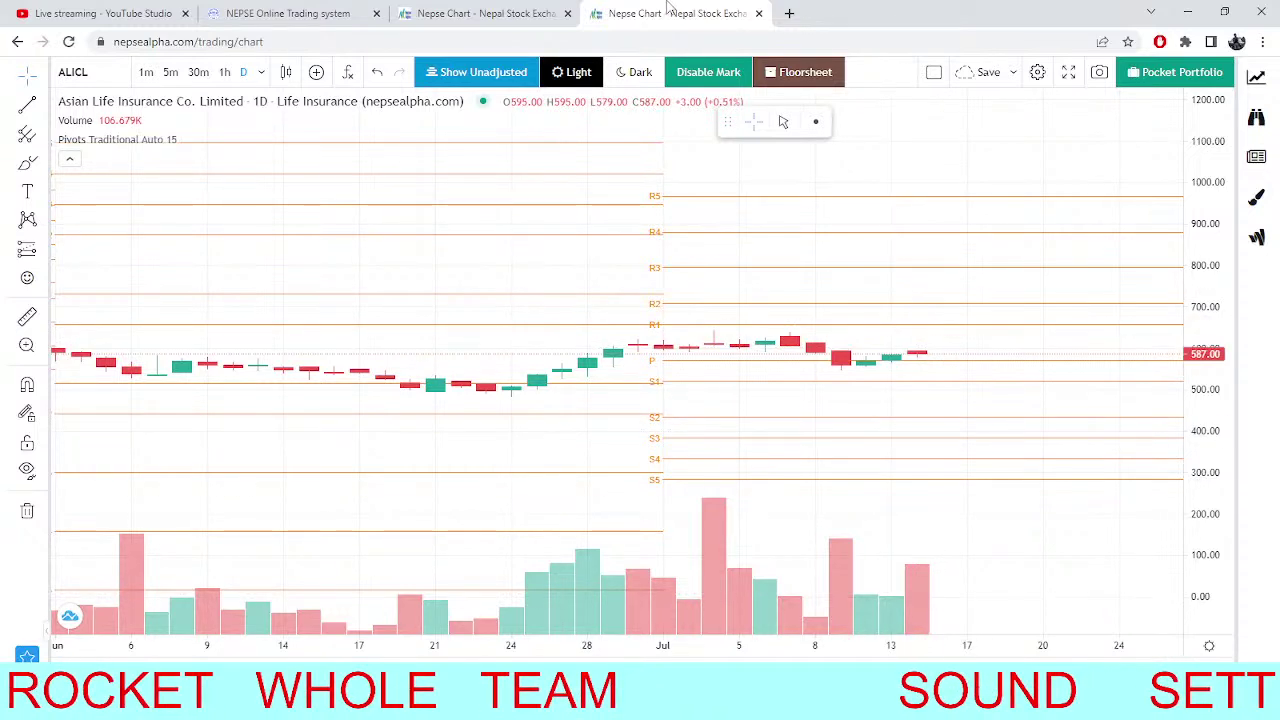
{"action": "left_click", "coordinate": [480, 13]}
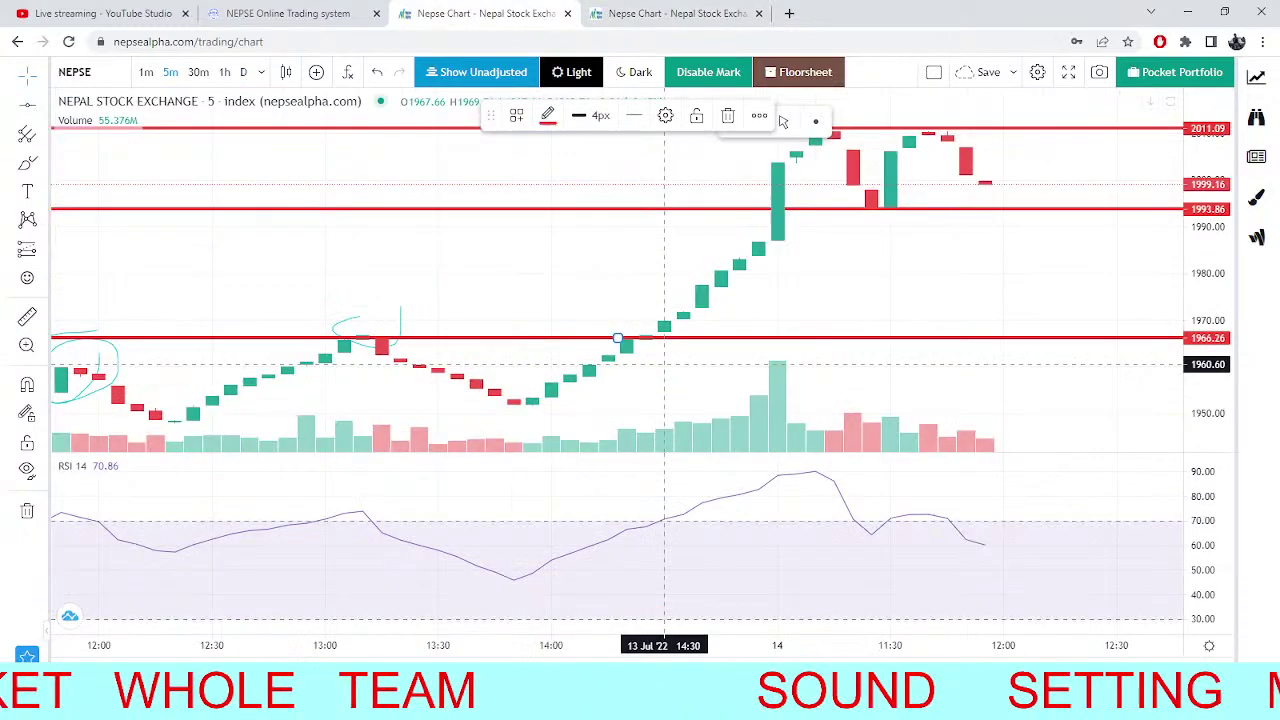
{"action": "left_click", "coordinate": [318, 13]}
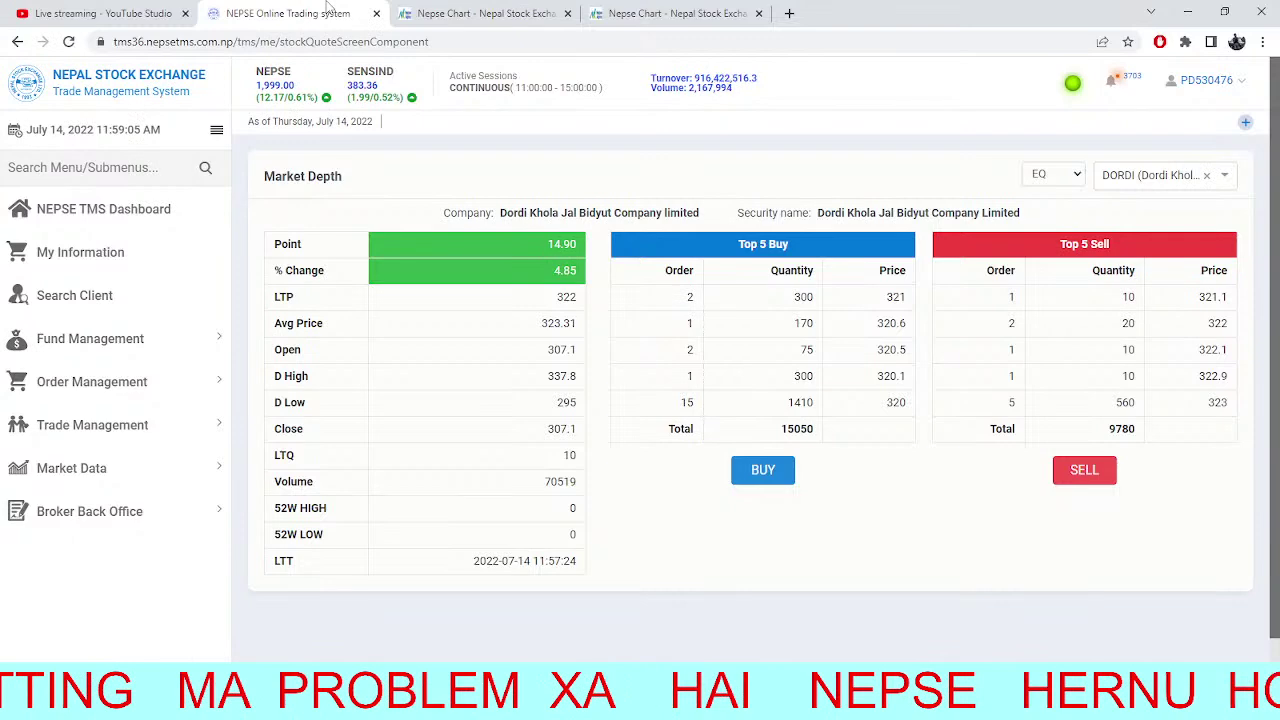
Replace the ALICL daily chart with that of Union Hydropower Limited (UNHPL).
{"action": "key", "text": "ctrl+4"}
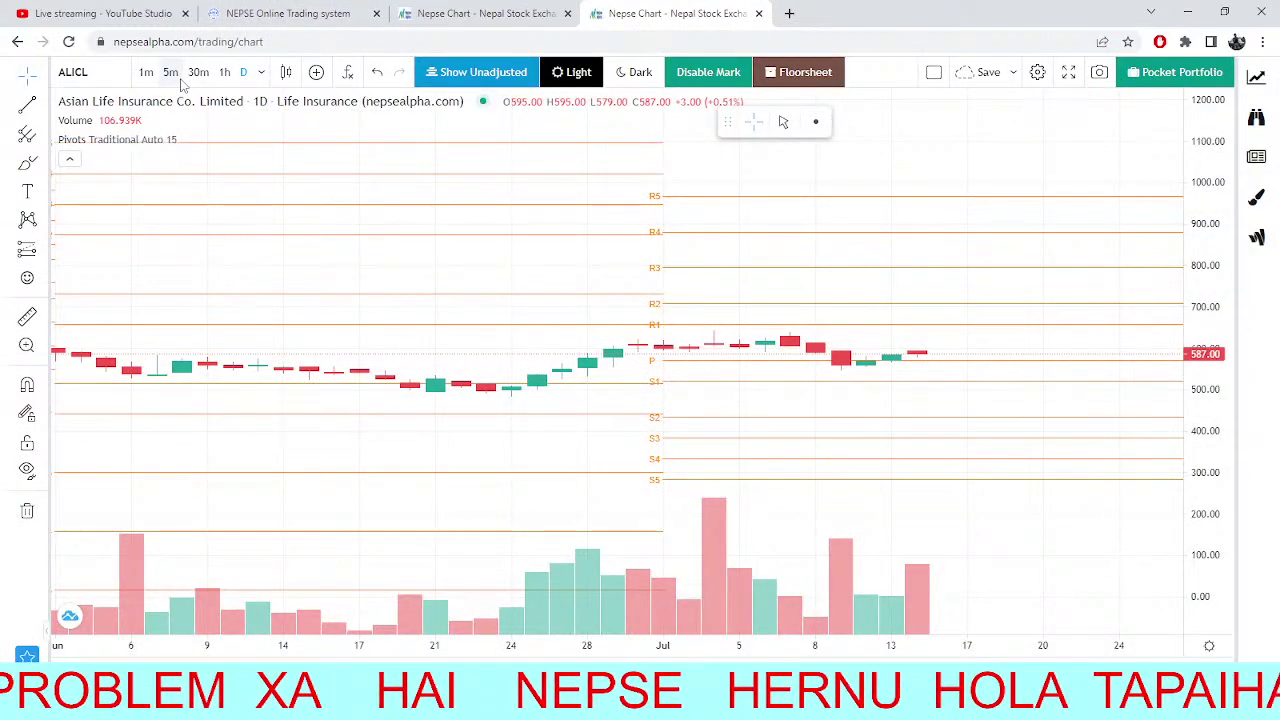
{"action": "left_click", "coordinate": [97, 83]}
{"action": "key", "text": "BackSpace"}
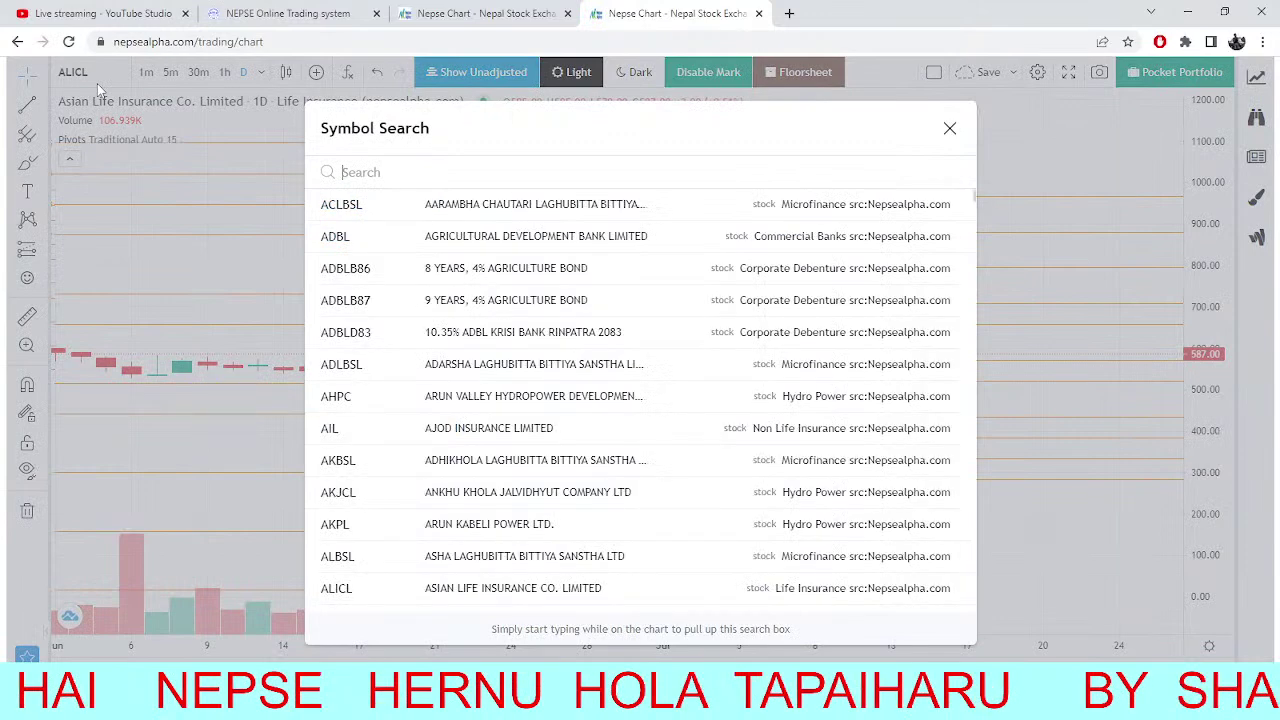
{"action": "type", "text": "UNHPL"}
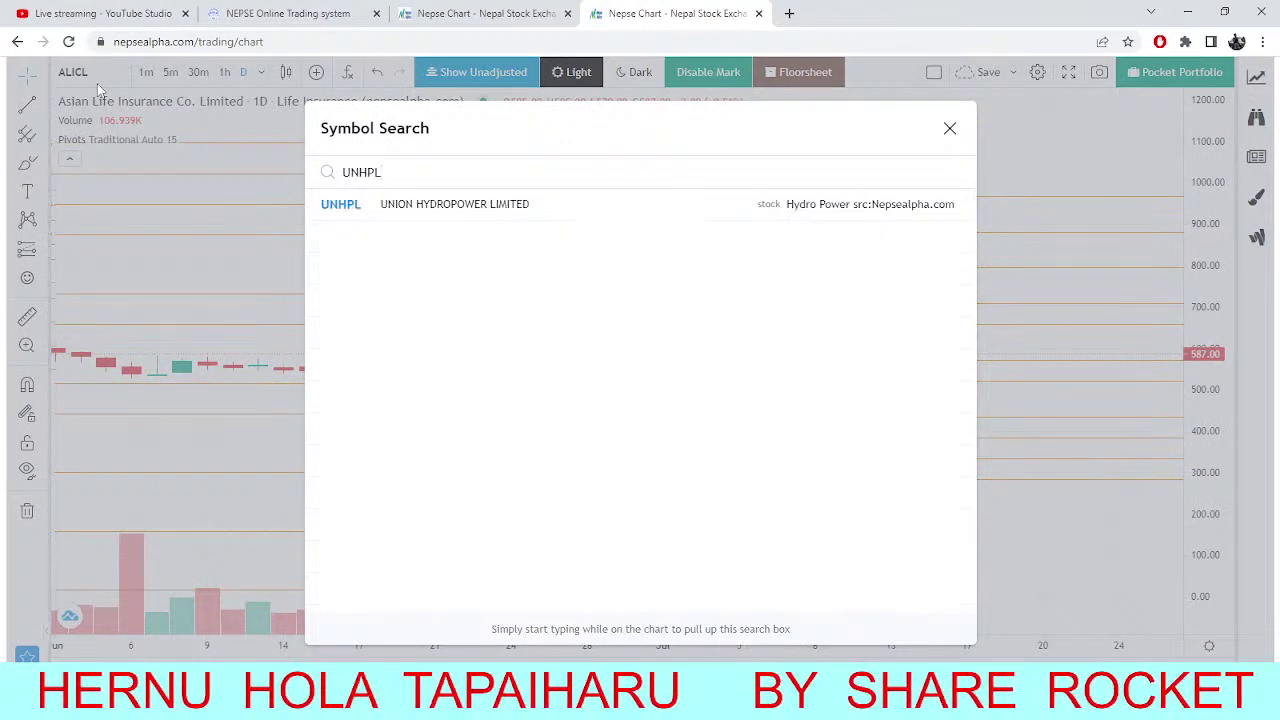
{"action": "left_click", "coordinate": [392, 212]}
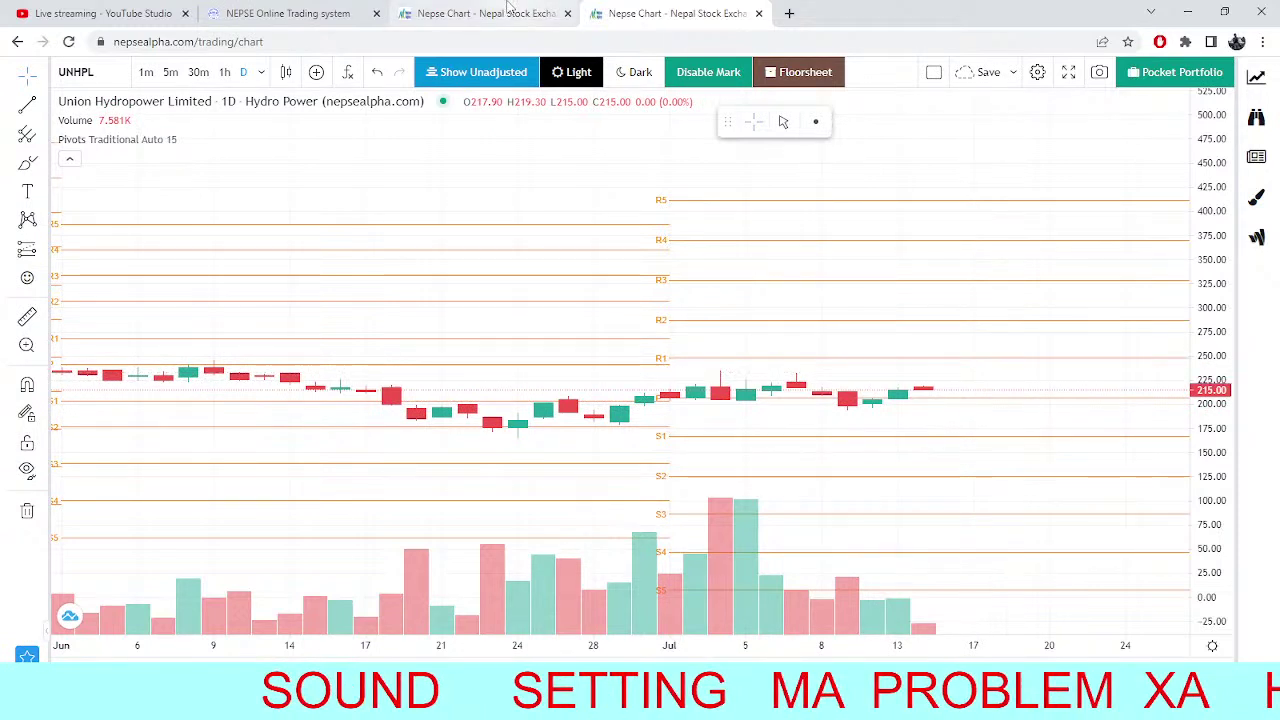
Refresh DORDI's market depth page and compare the live index figures with the 11:55 candle on the NEPSE 5-minute chart.
{"action": "left_click", "coordinate": [510, 8]}
{"action": "left_click", "coordinate": [365, 10]}
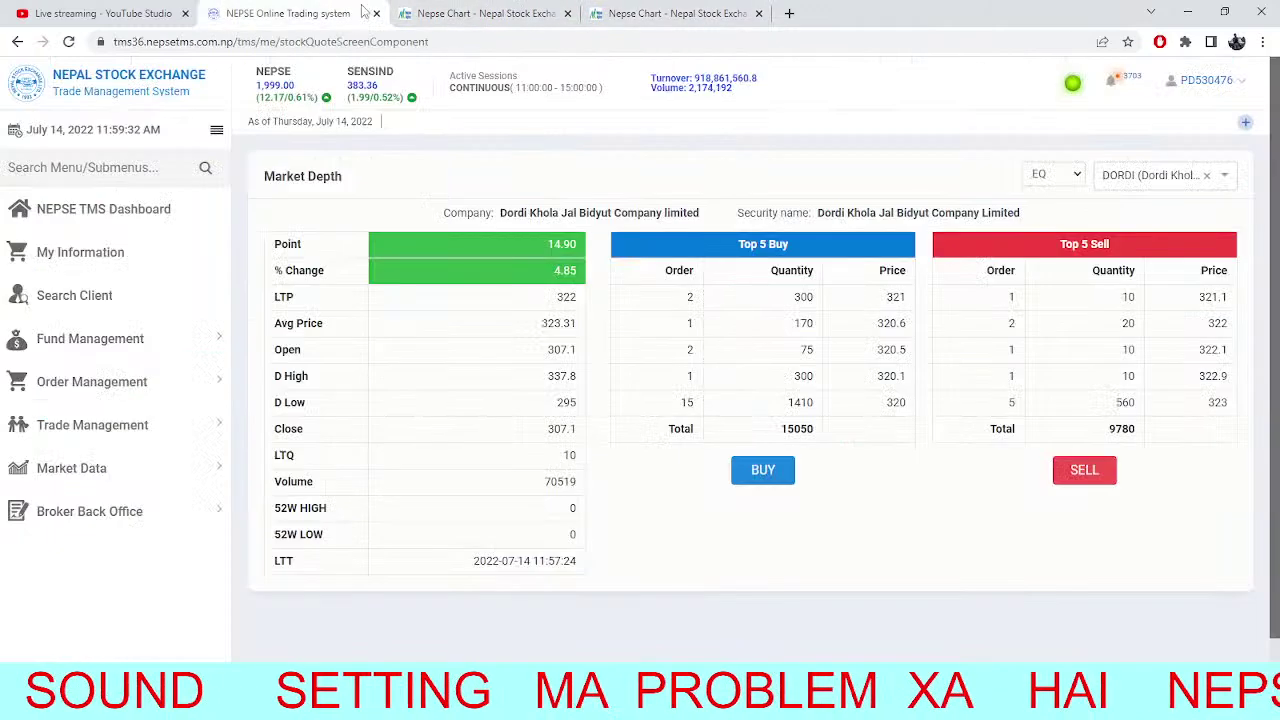
{"action": "left_click", "coordinate": [66, 44]}
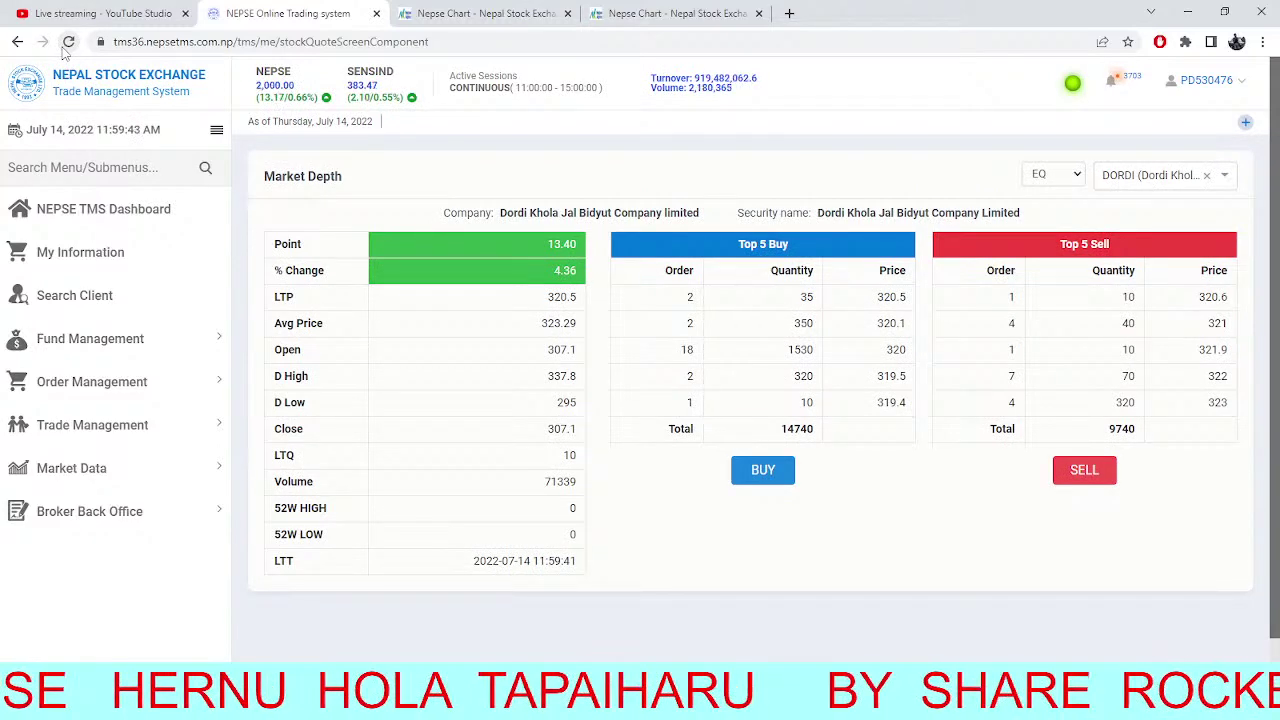
{"action": "left_click", "coordinate": [483, 12]}
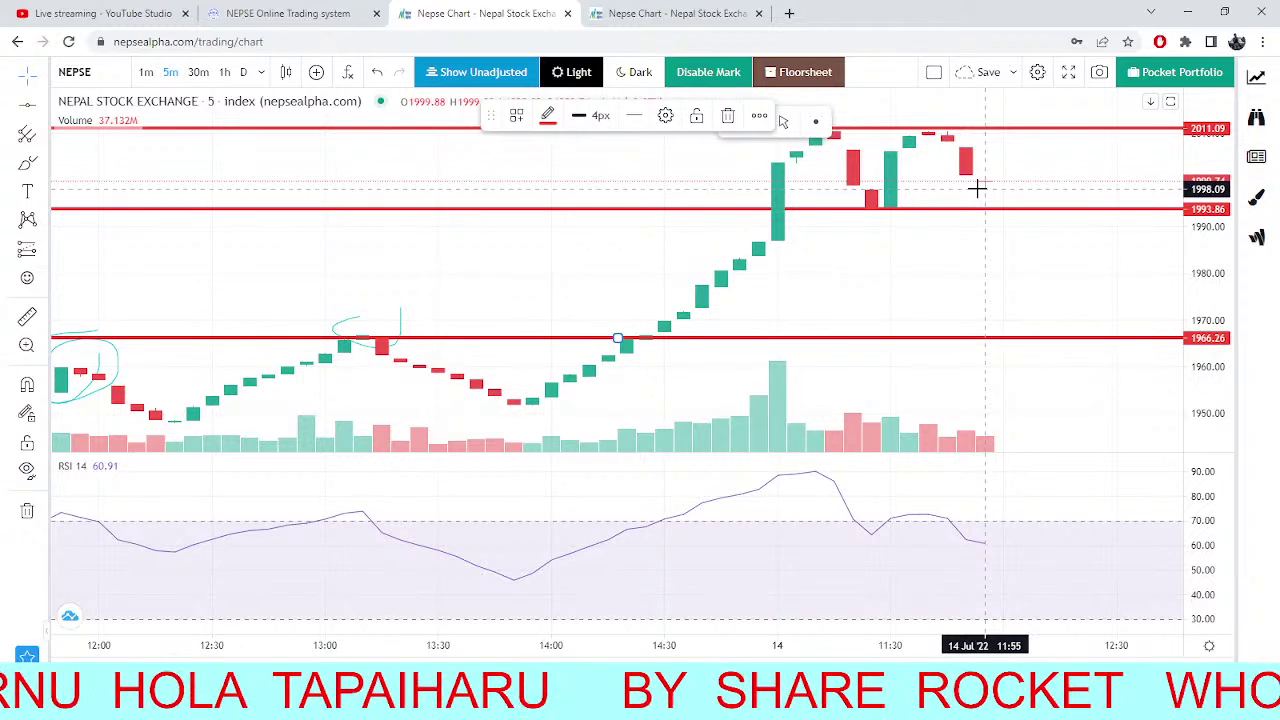
{"action": "left_click", "coordinate": [345, 14]}
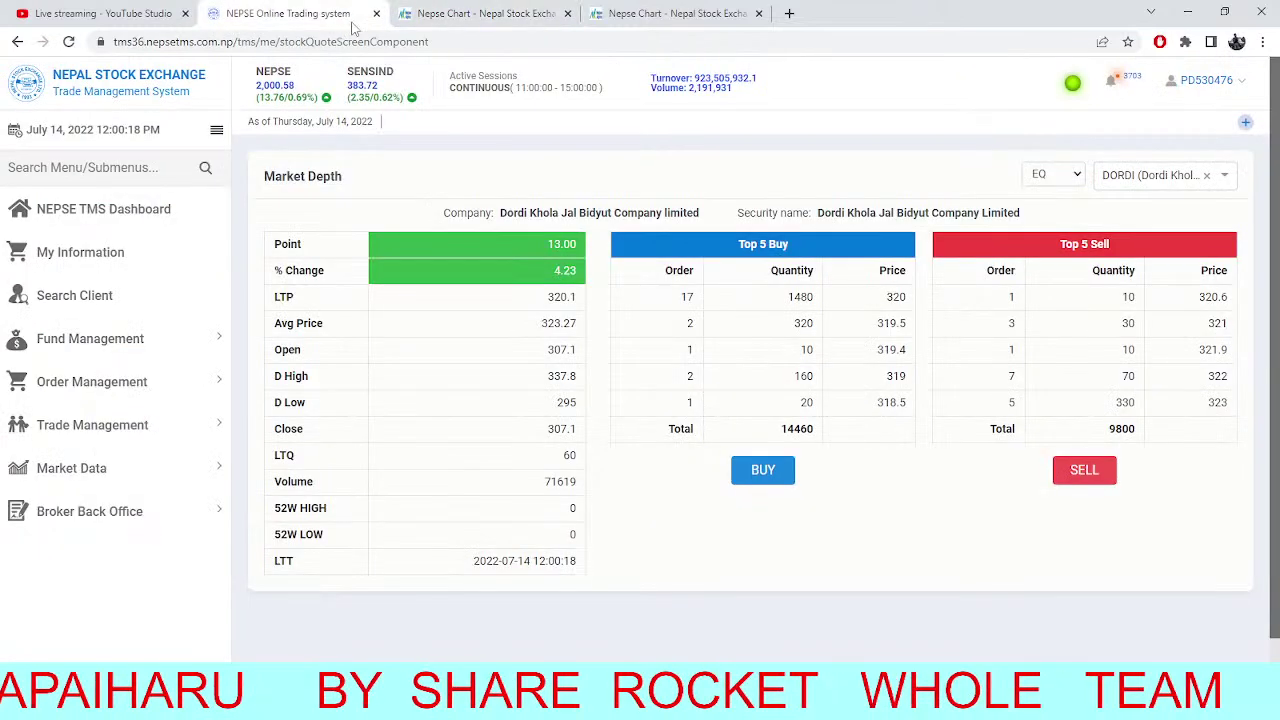
{"action": "left_click", "coordinate": [424, 10]}
{"action": "left_click", "coordinate": [281, 10]}
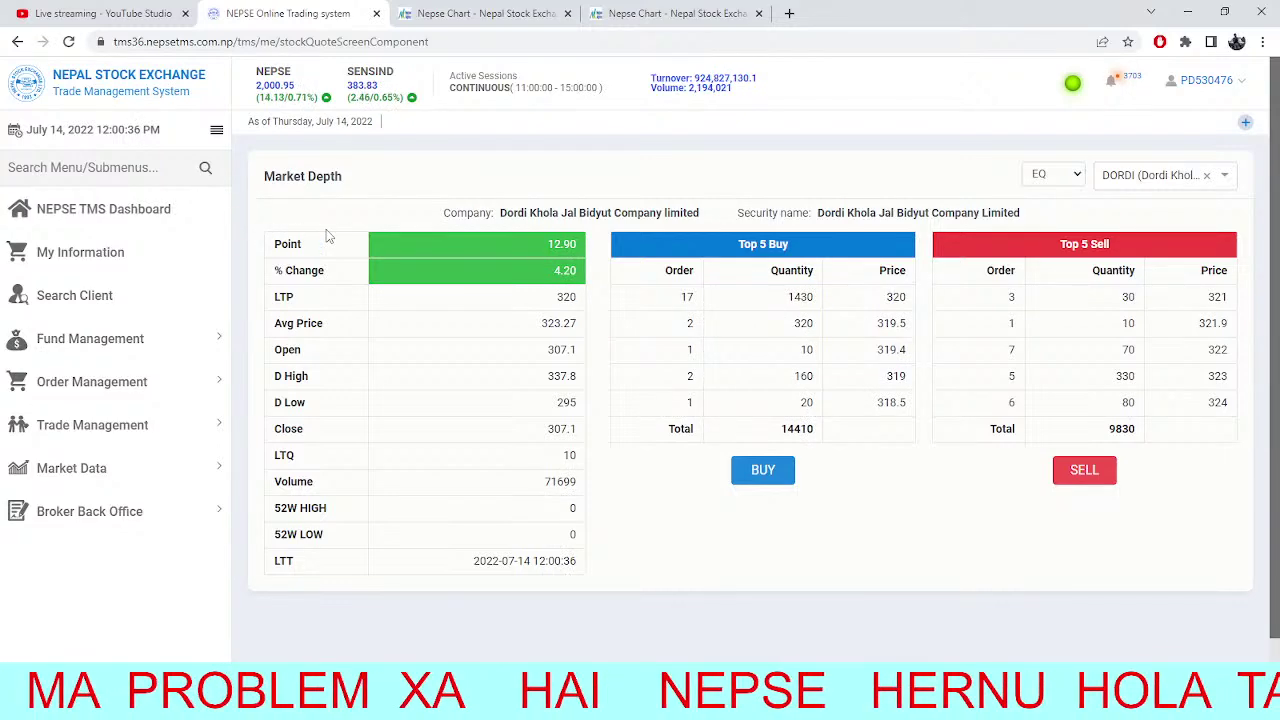
Replace the UNHPL daily chart with that of Nabil Bank Limited (NABIL).
{"action": "left_click", "coordinate": [688, 13]}
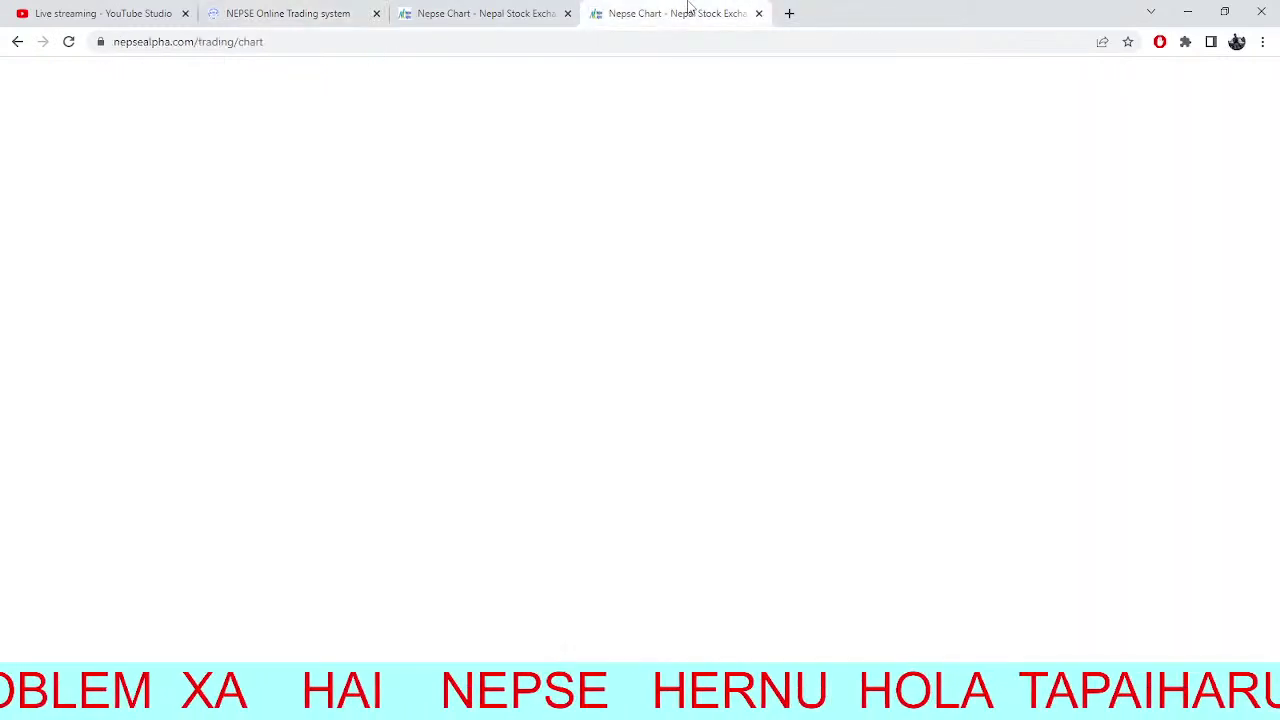
{"action": "left_click", "coordinate": [88, 78]}
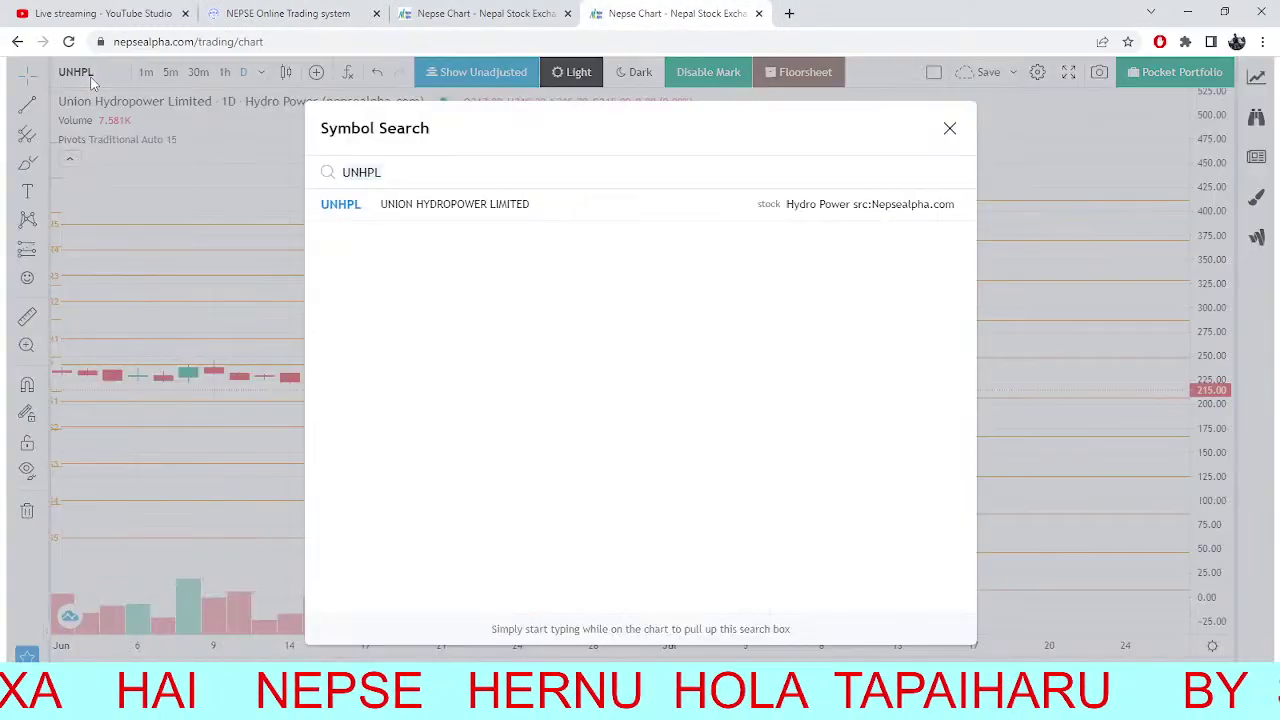
{"action": "key", "text": "BackSpace"}
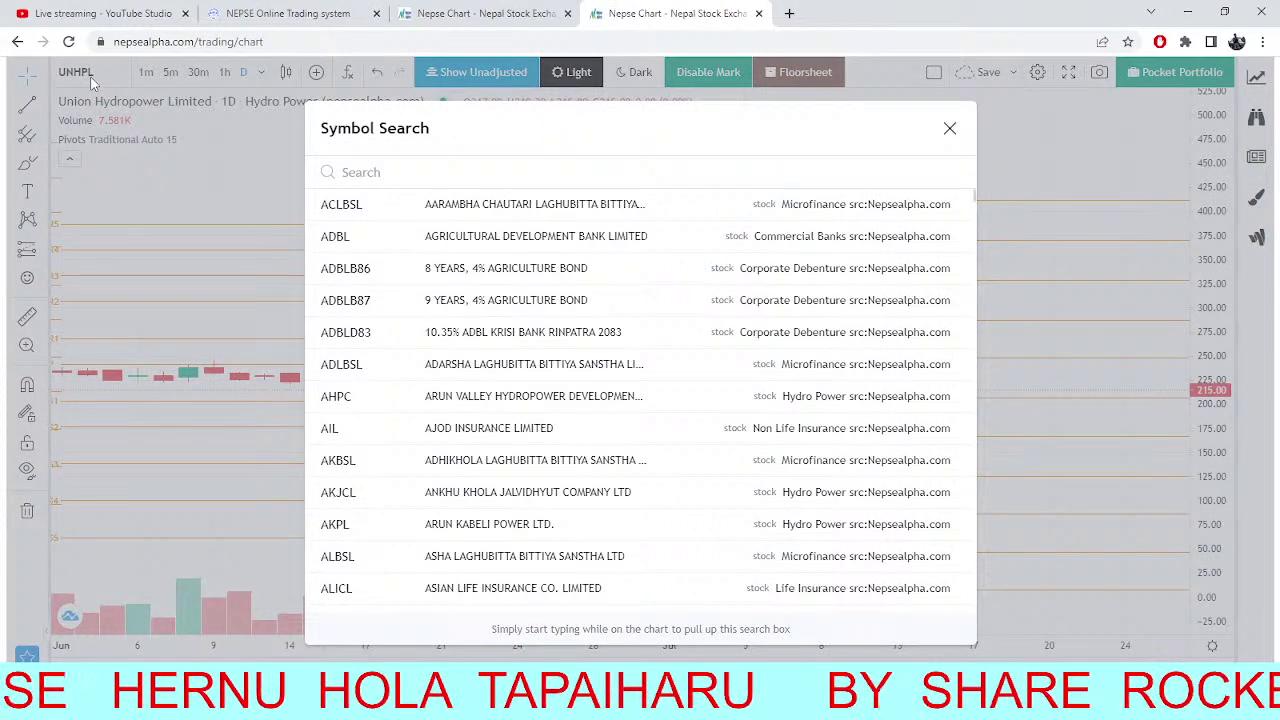
{"action": "type", "text": "NA"}
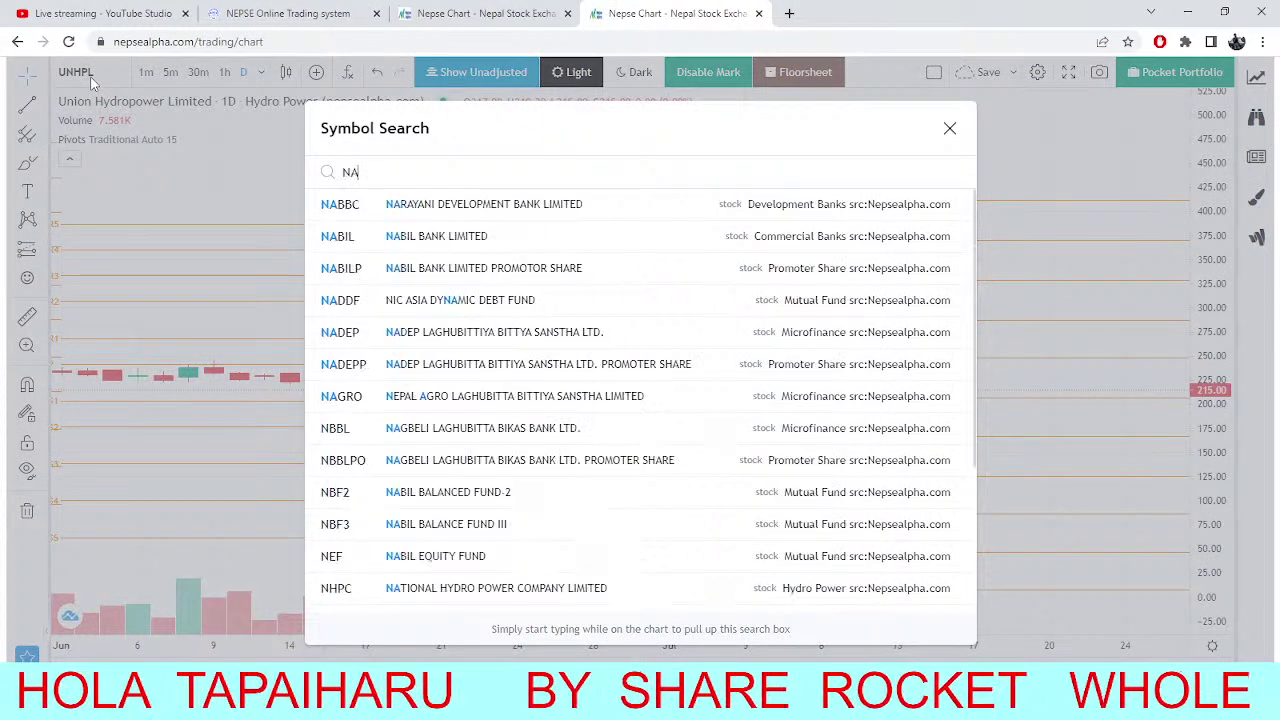
{"action": "type", "text": "B"}
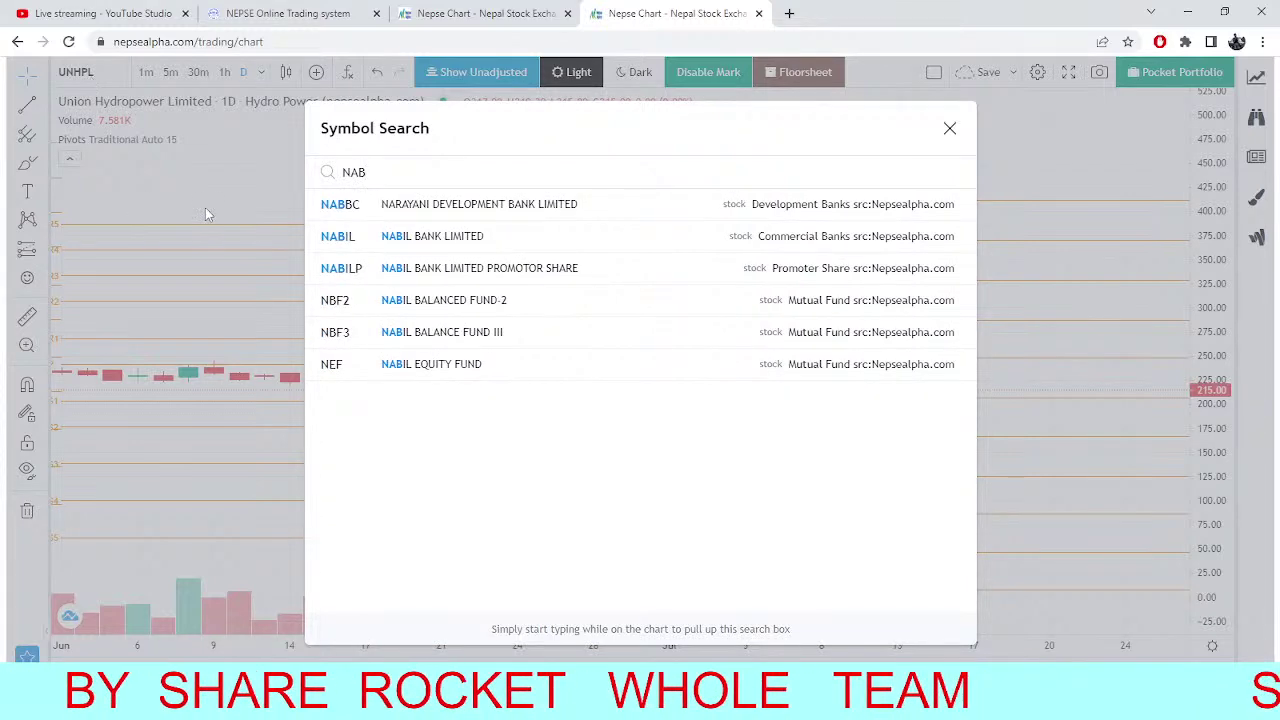
{"action": "left_click", "coordinate": [340, 250]}
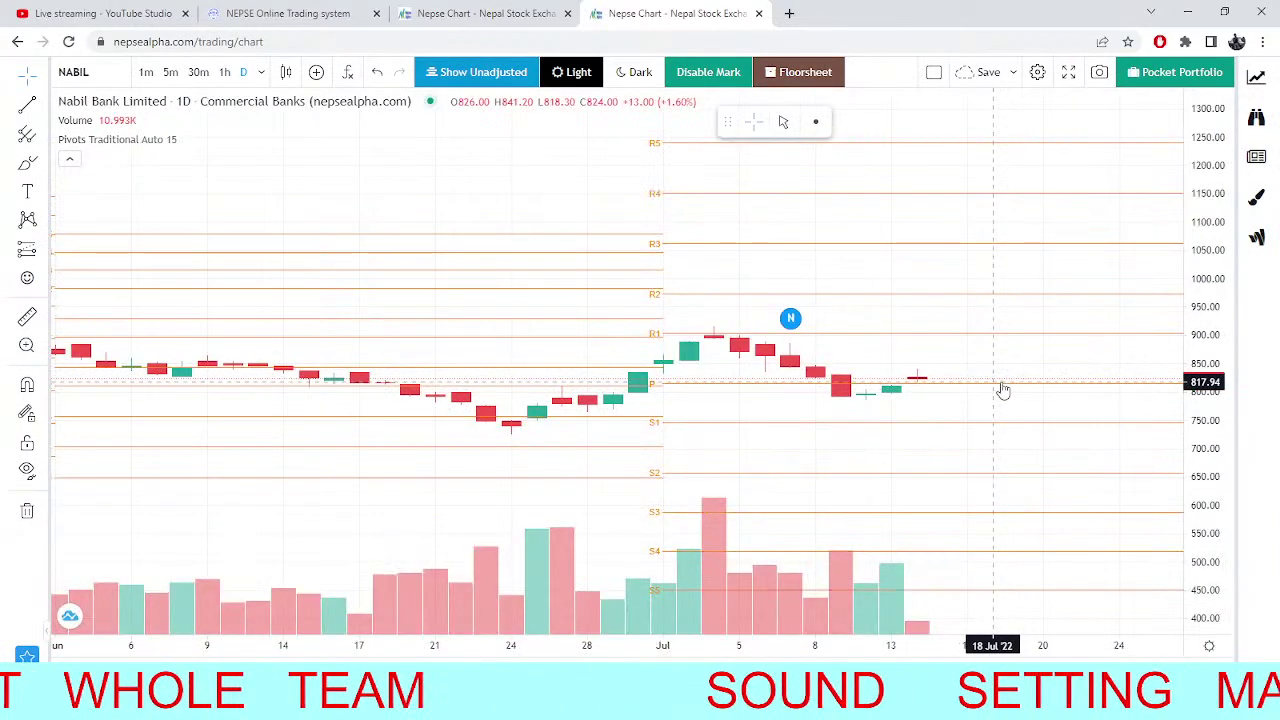
Examine NABIL's July daily candles against the pivot levels, checking the live index figures in the trading system in between.
{"action": "scroll", "coordinate": [720, 349], "scroll_direction": "up", "scroll_amount": 2}
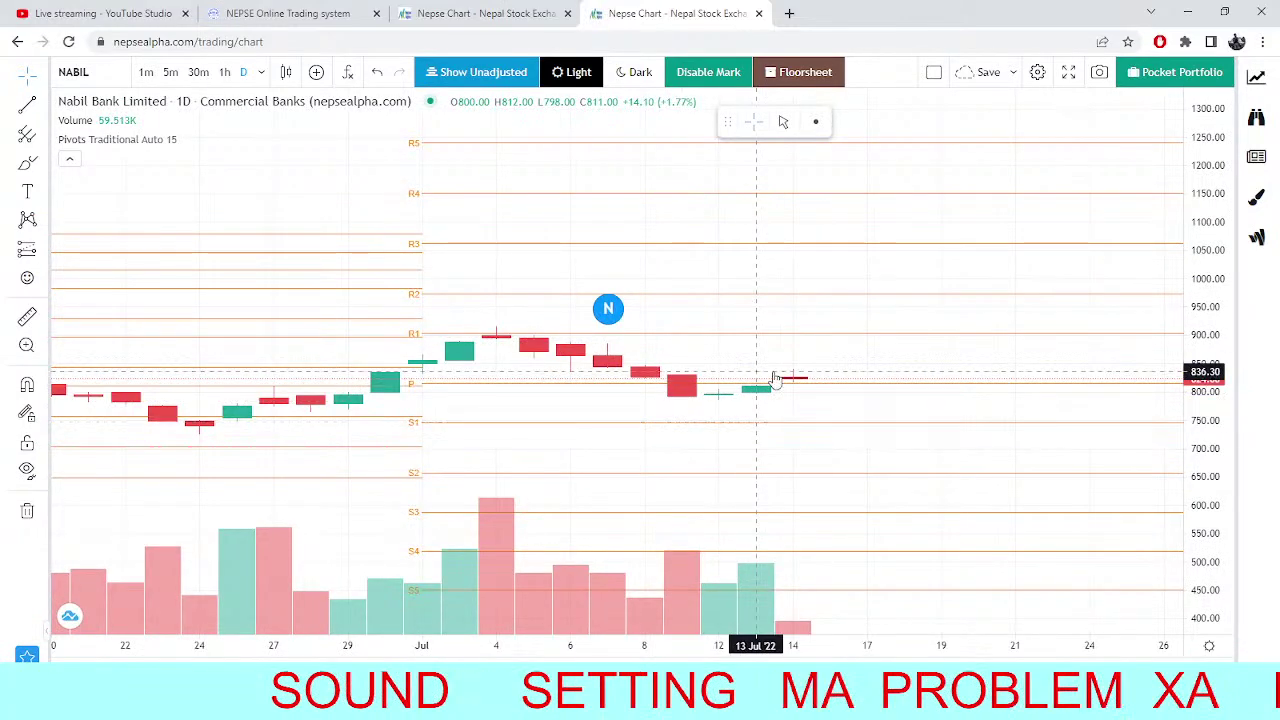
{"action": "left_click", "coordinate": [300, 12]}
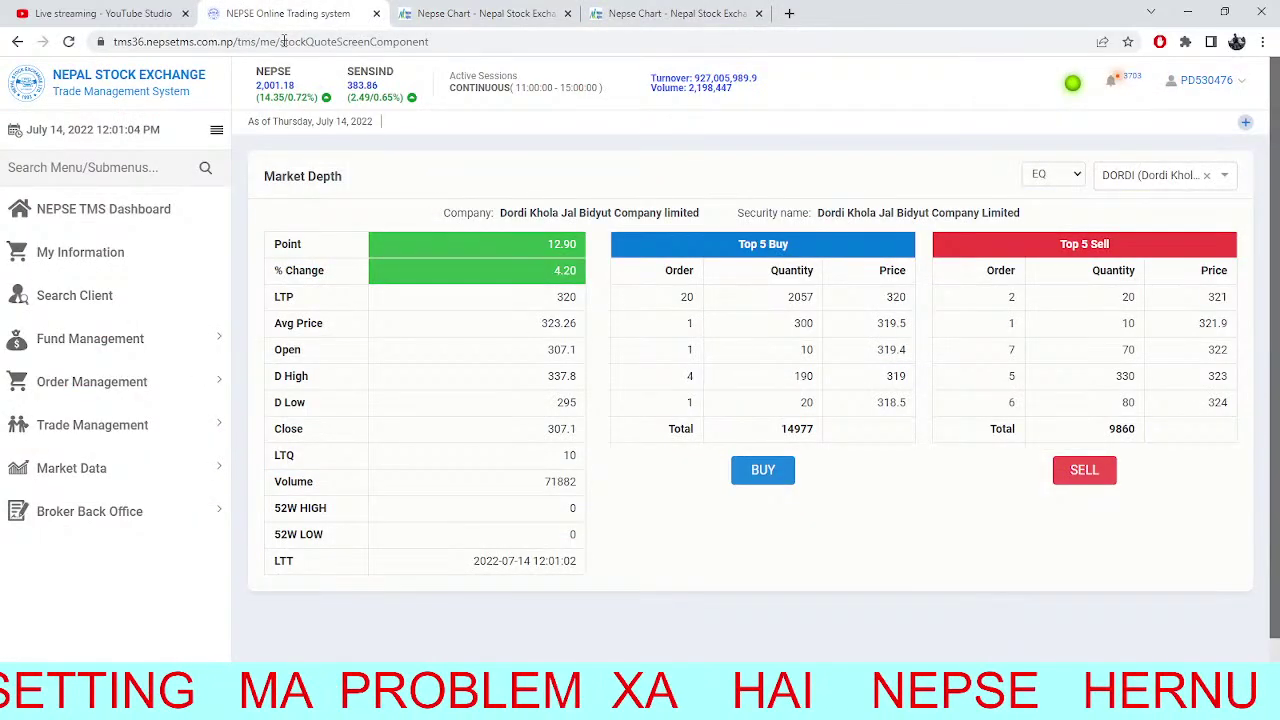
{"action": "left_click", "coordinate": [692, 10]}
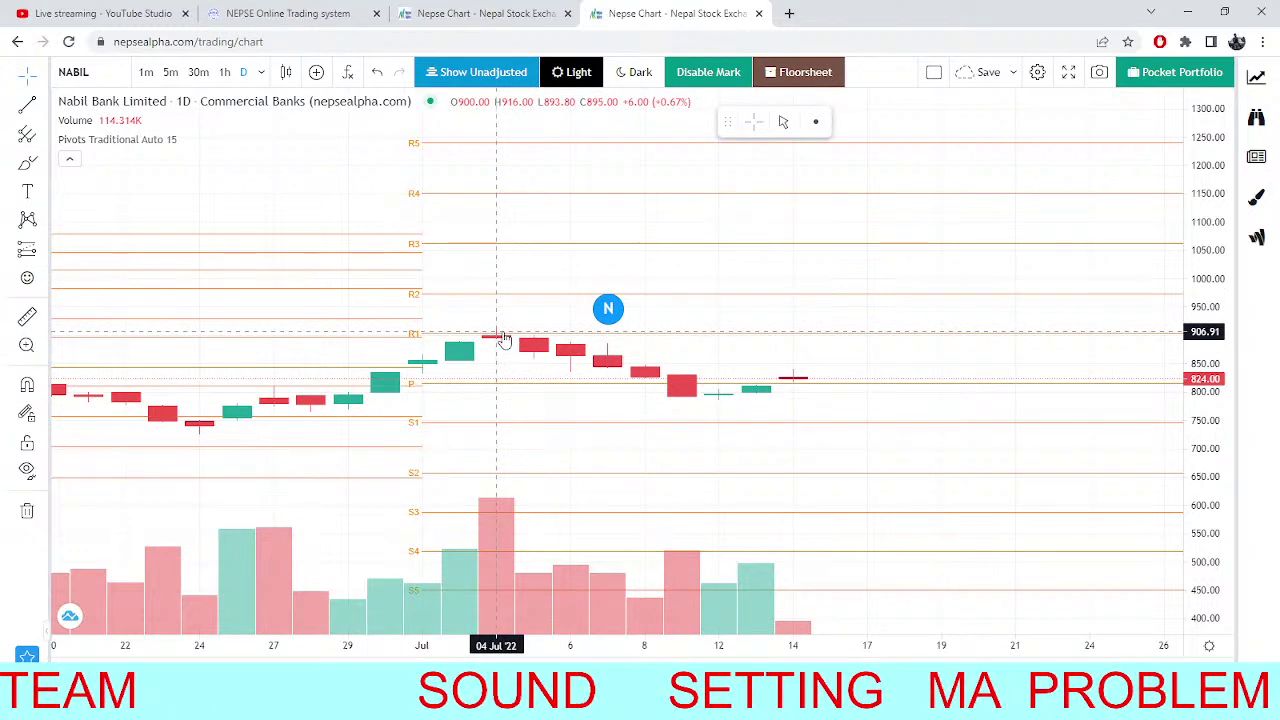
Inspect the 13 and 14 July candles on the NEPSE 5-minute chart against the three red lines and recheck the trading system.
{"action": "left_click", "coordinate": [399, 8]}
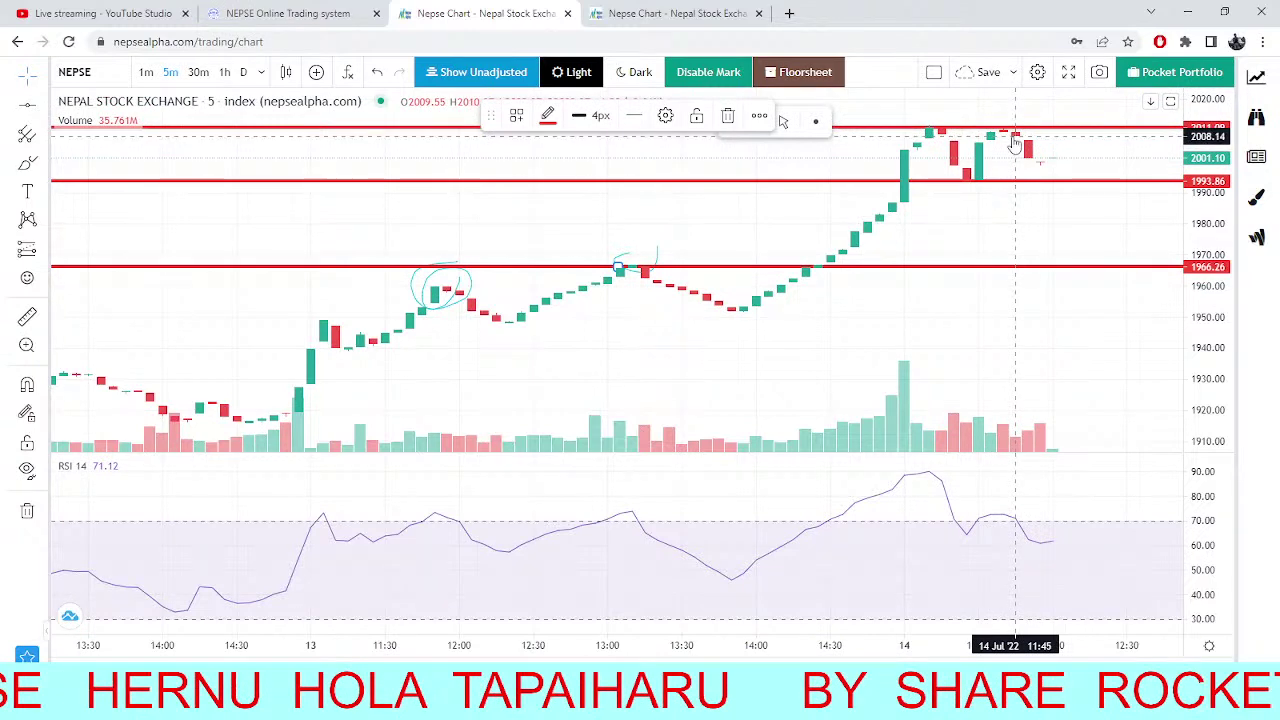
{"action": "left_click", "coordinate": [288, 13]}
{"action": "left_click", "coordinate": [486, 13]}
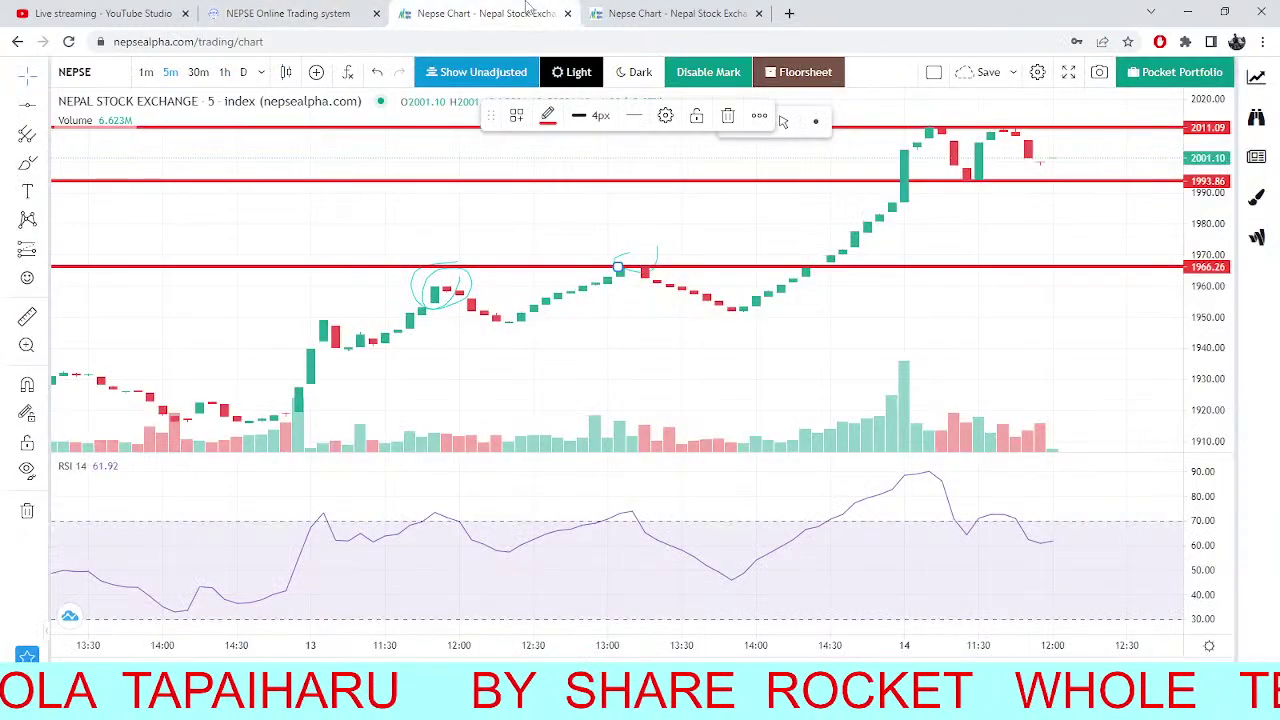
Replace the NABIL daily chart with that of Nepal Reinsurance Company Limited (NRIC) and show its candles back to late May.
{"action": "left_click", "coordinate": [683, 10]}
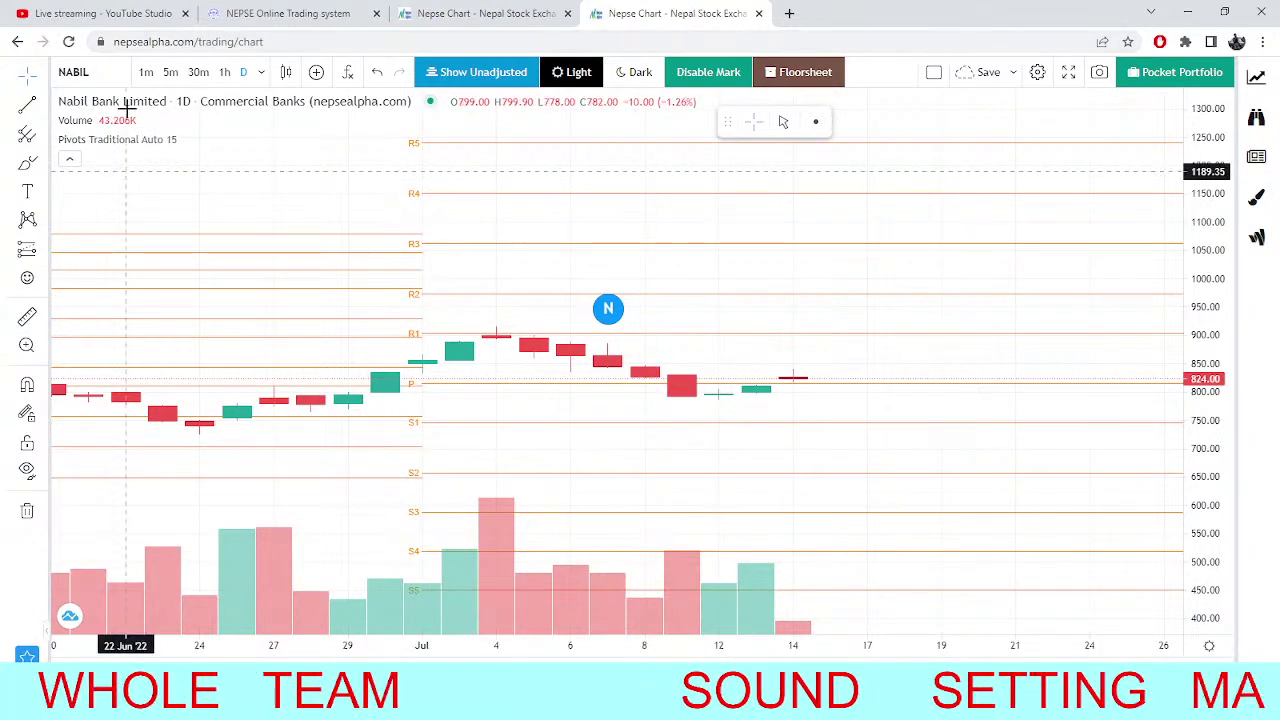
{"action": "type", "text": "NR"}
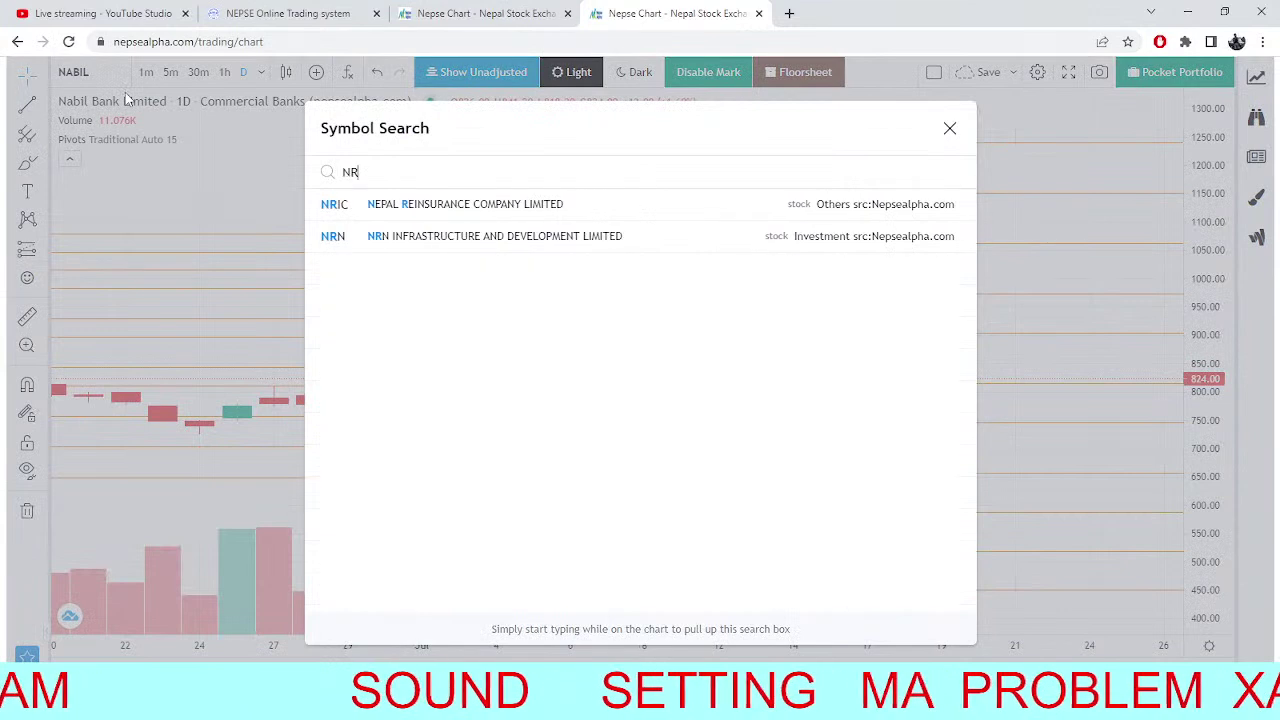
{"action": "type", "text": "IC"}
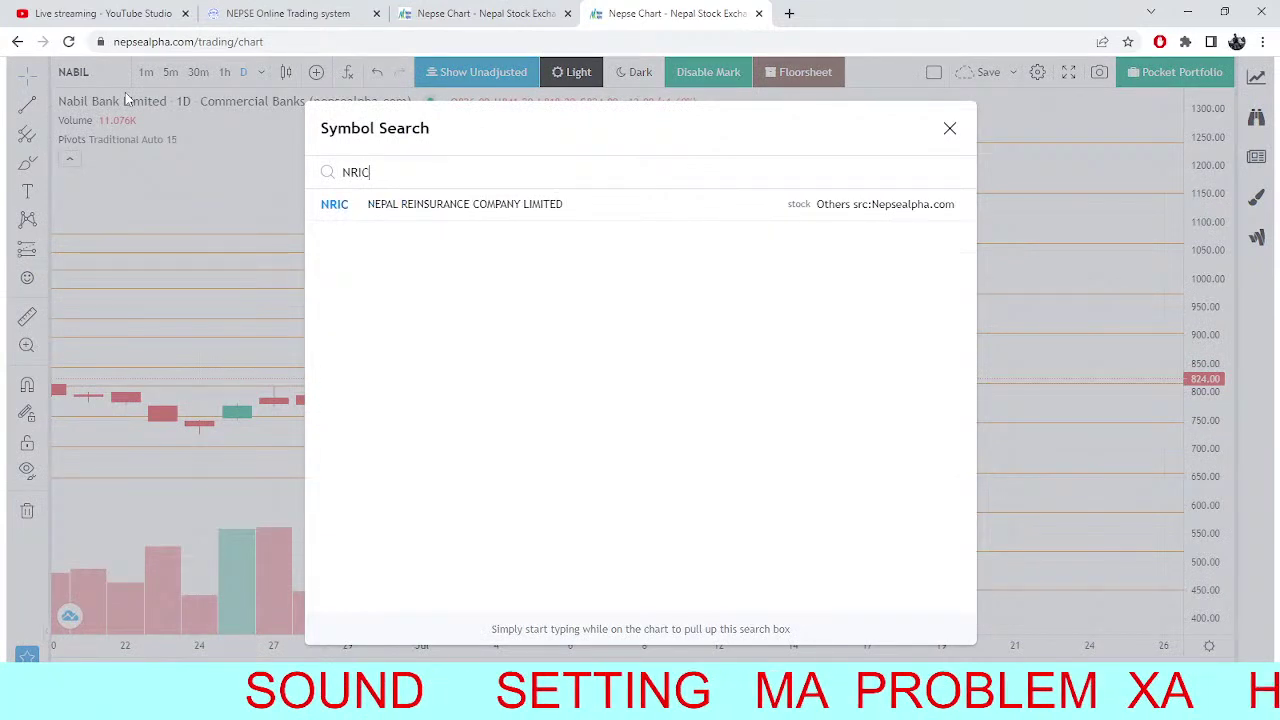
{"action": "key", "text": "Return"}
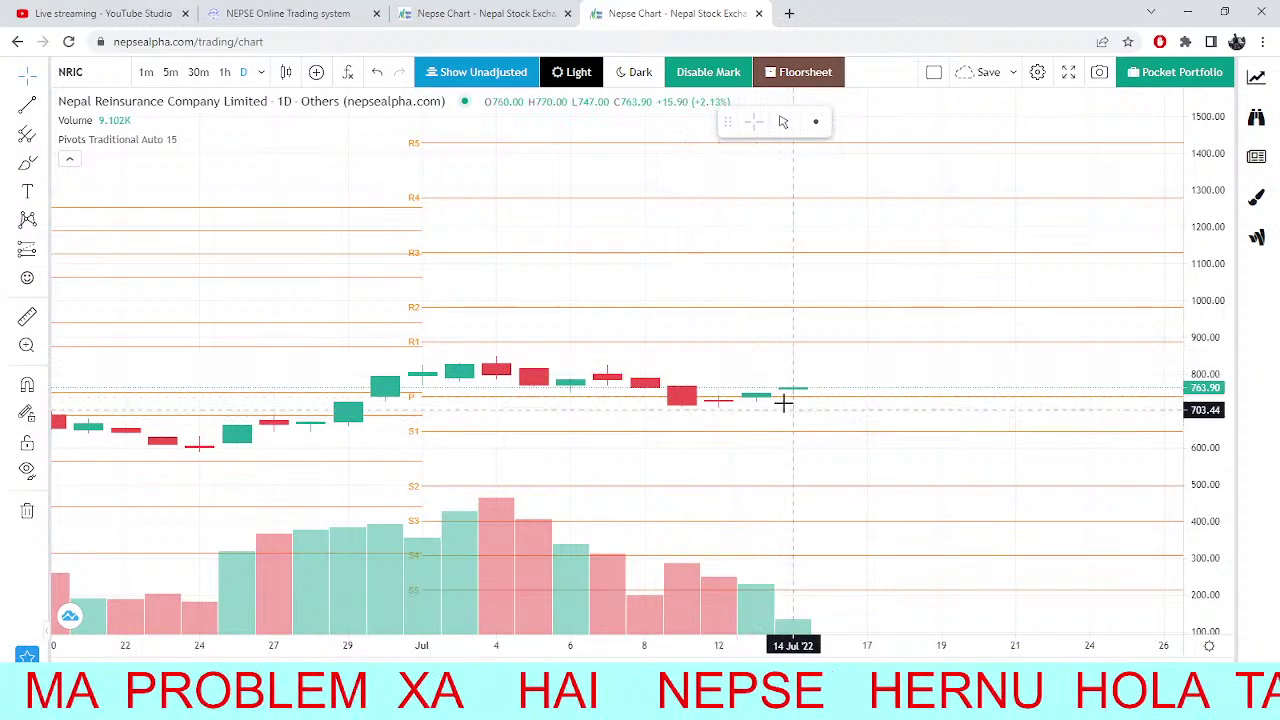
{"action": "scroll", "coordinate": [662, 397], "scroll_direction": "left", "scroll_amount": 5}
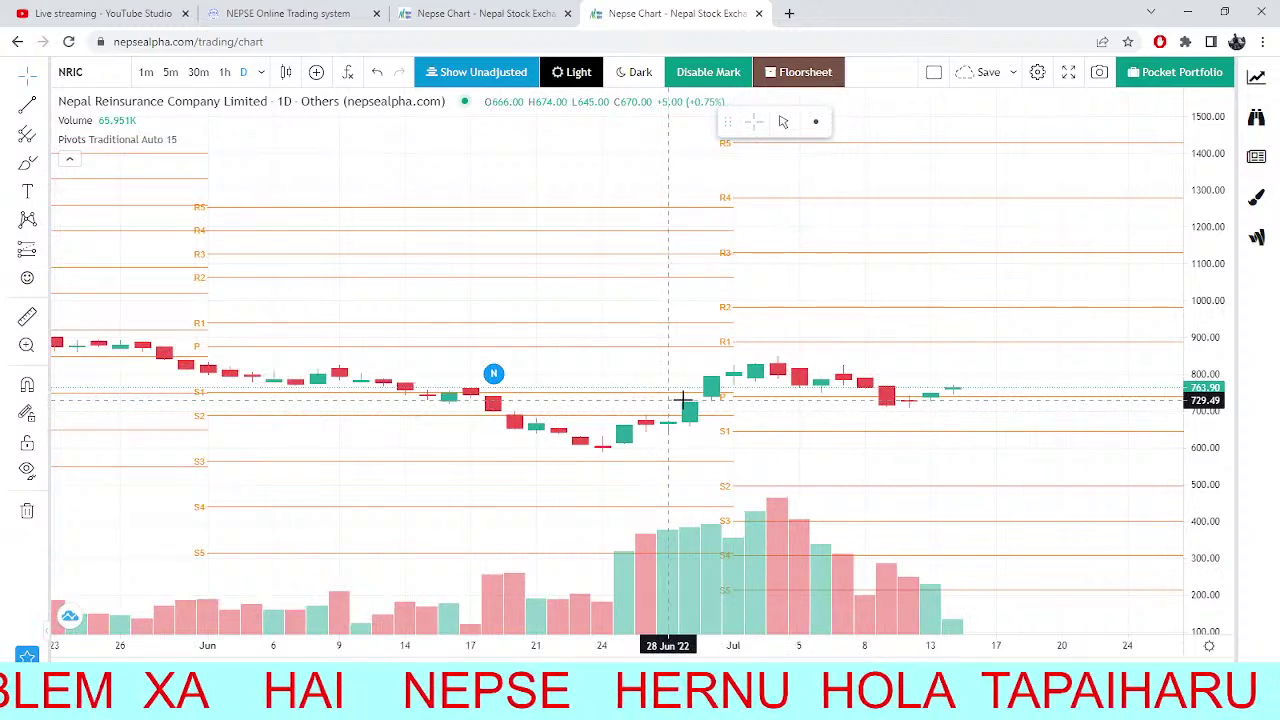
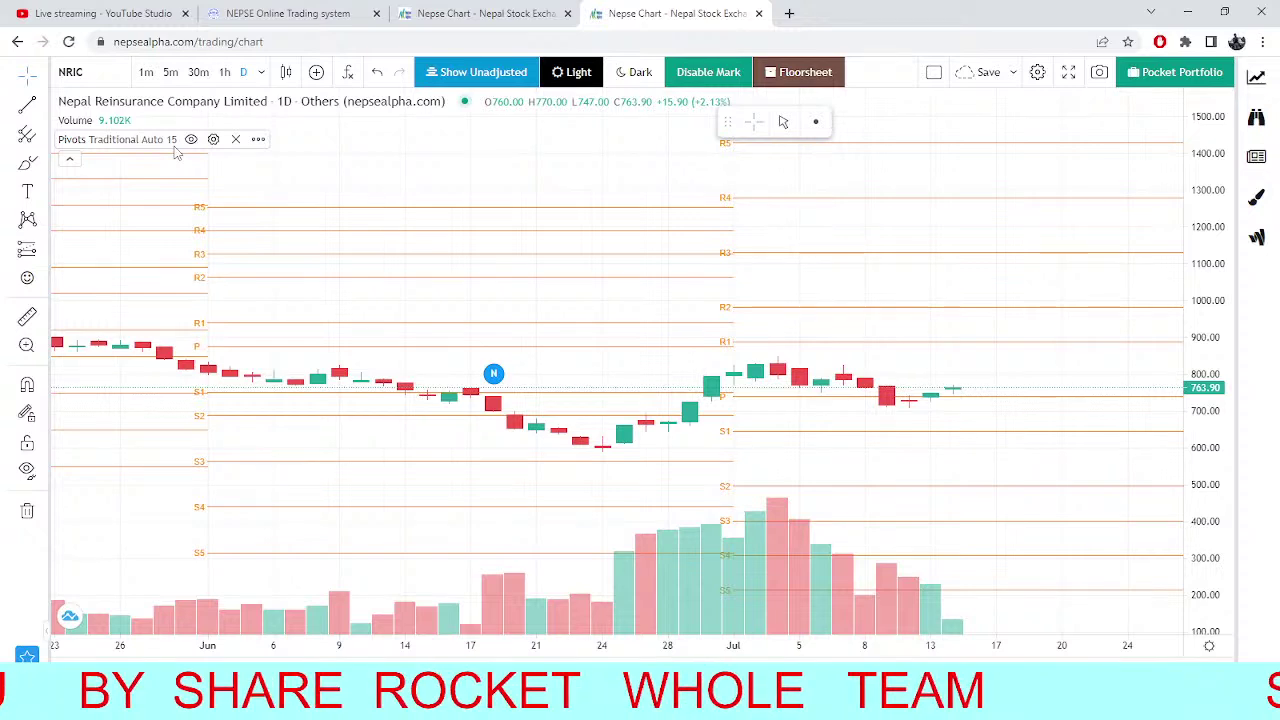
Compare the trading system's live index figures with the NEPSE 5-minute chart, checking NRIC's daily candles against the pivot levels in between.
{"action": "left_click", "coordinate": [533, 10]}
{"action": "left_click", "coordinate": [320, 10]}
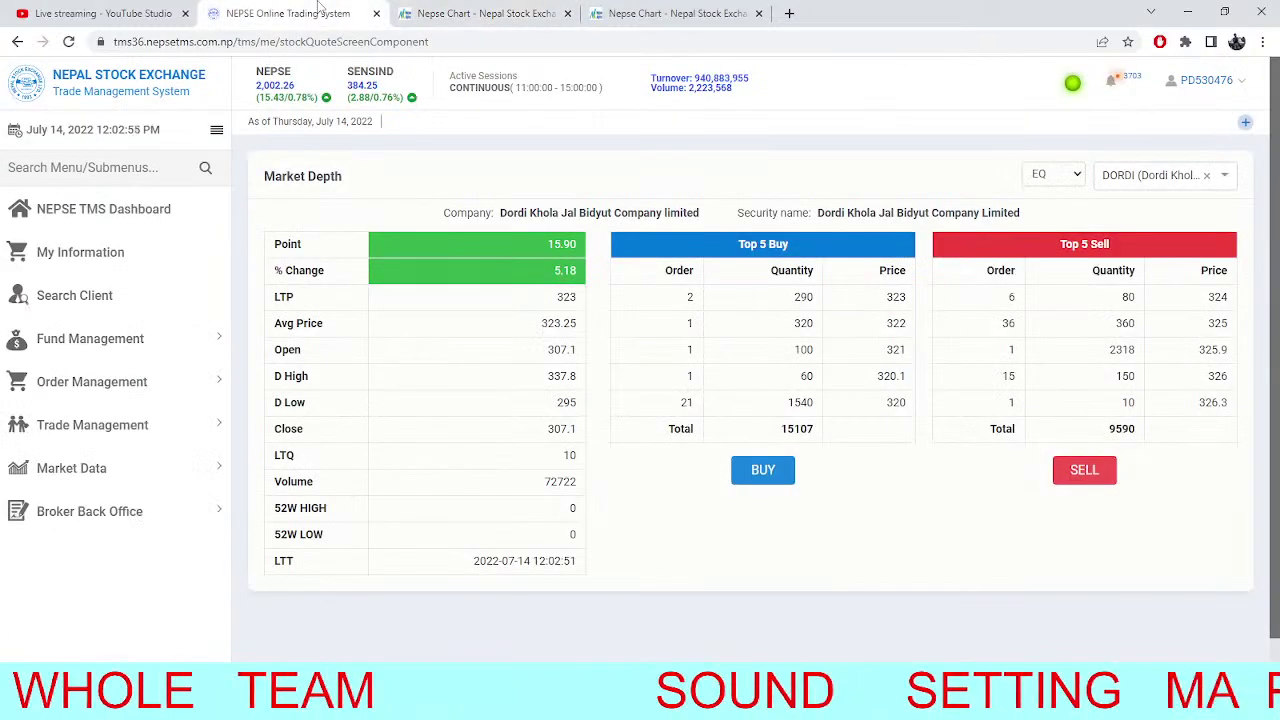
{"action": "left_click", "coordinate": [620, 10]}
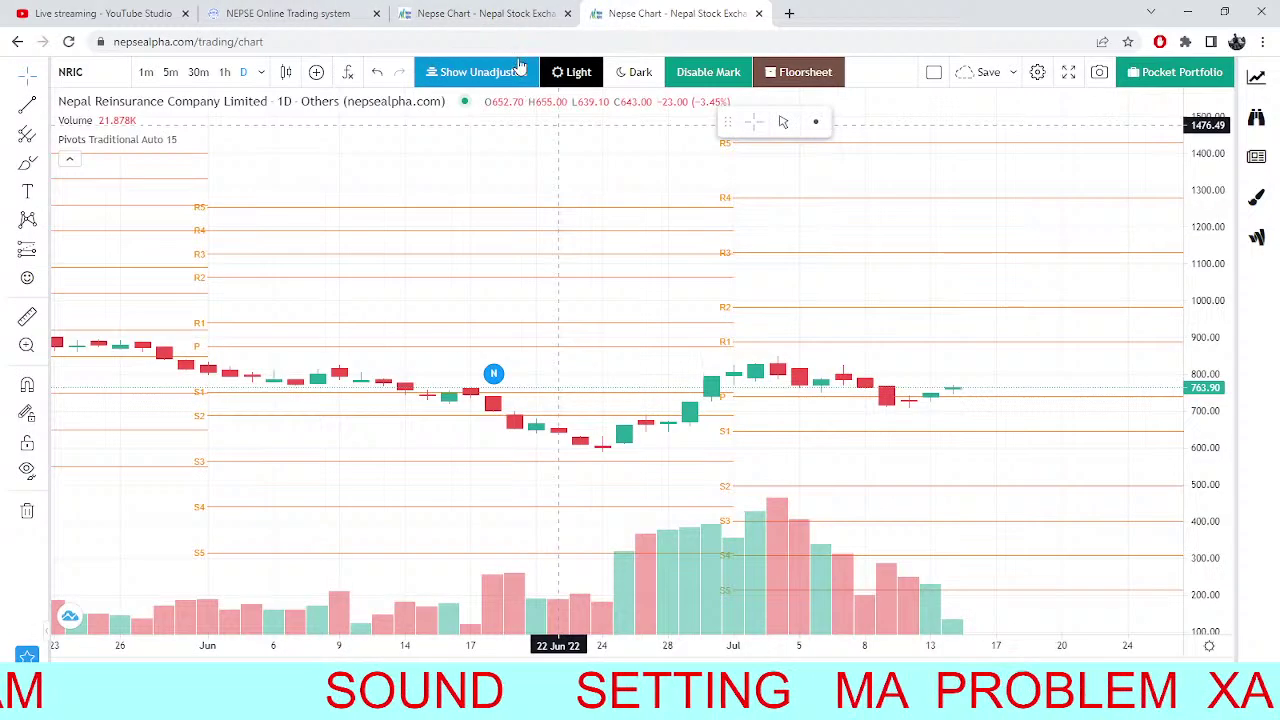
{"action": "left_click", "coordinate": [490, 12]}
{"action": "left_click", "coordinate": [311, 10]}
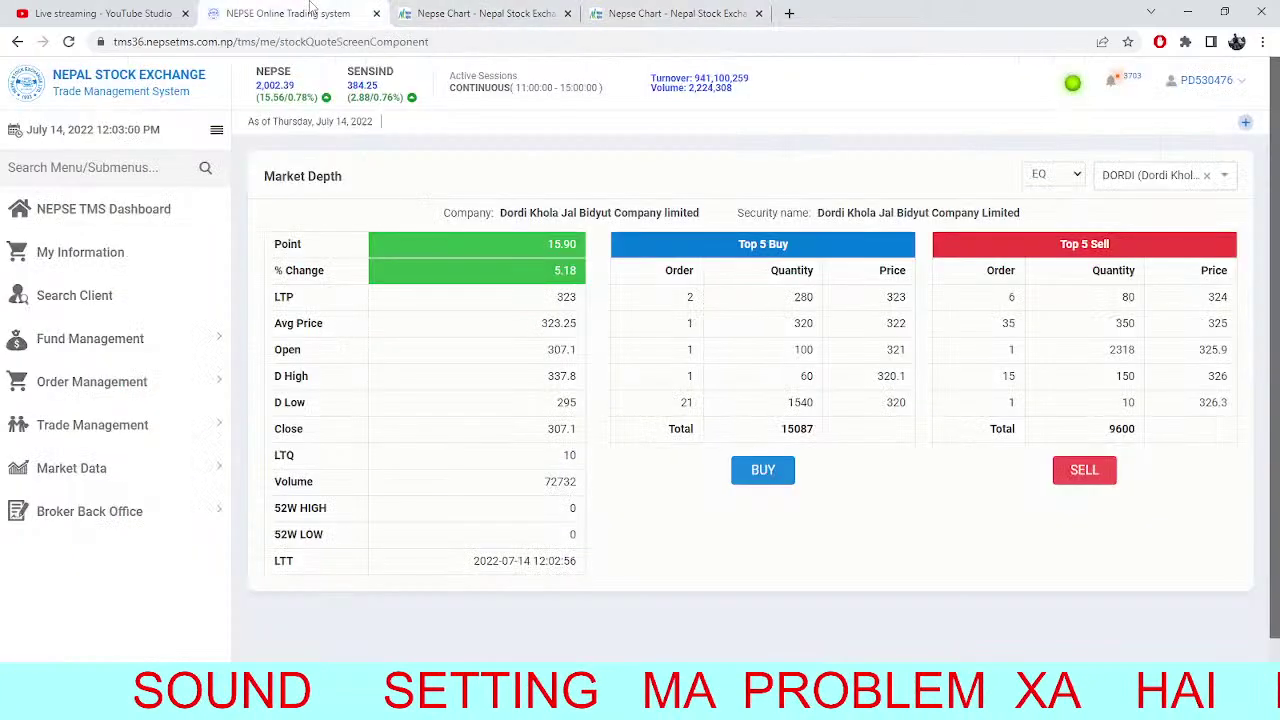
{"action": "left_click", "coordinate": [487, 10]}
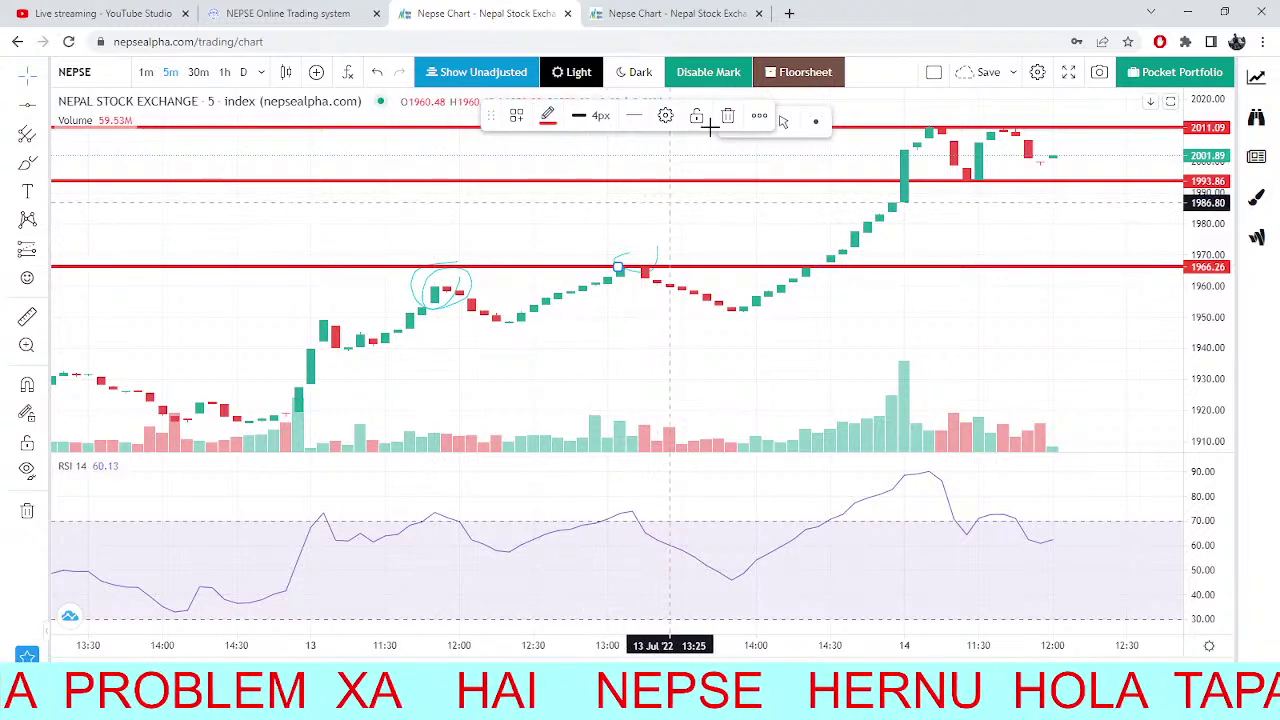
{"action": "left_click", "coordinate": [643, 12]}
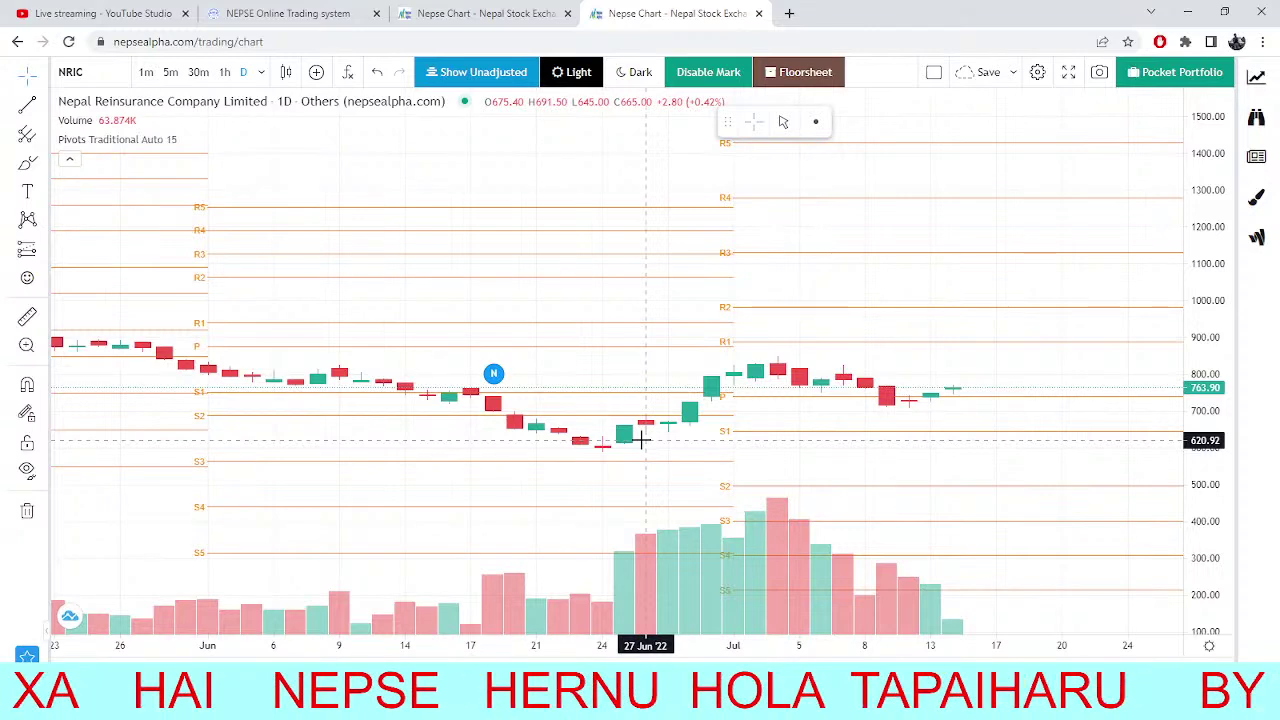
{"action": "left_click", "coordinate": [288, 13]}
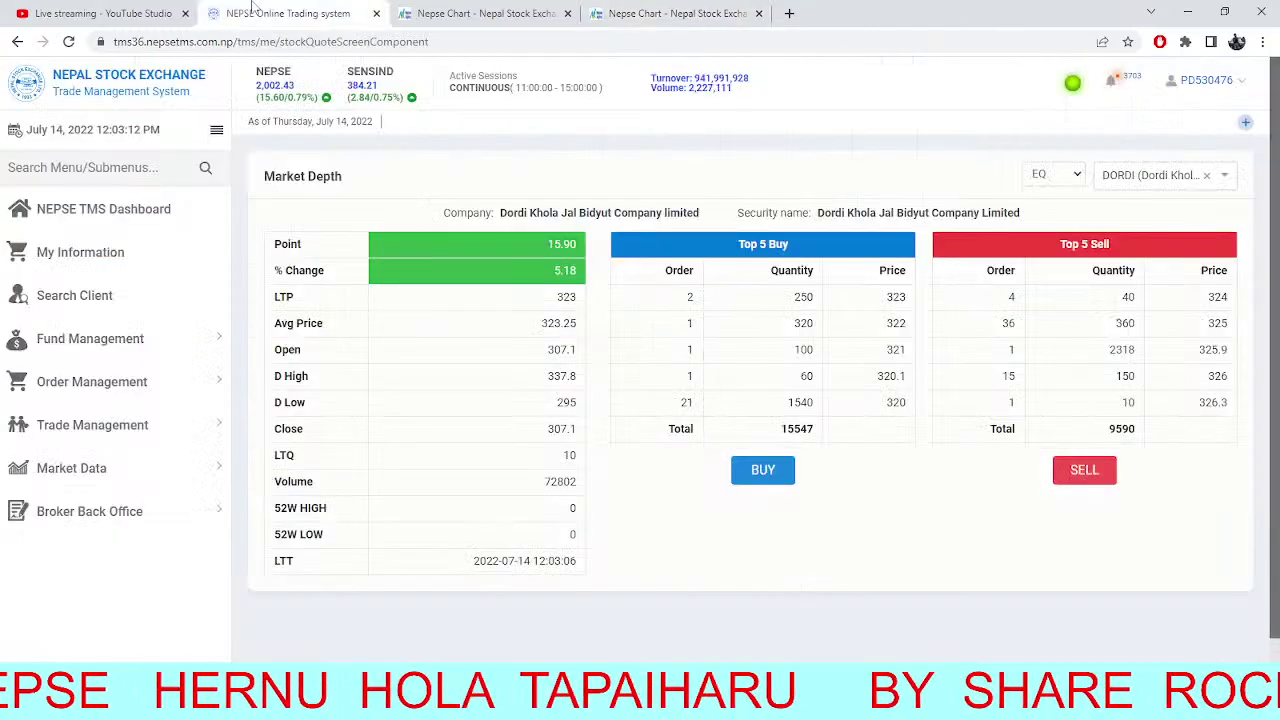
{"action": "left_click", "coordinate": [461, 10]}
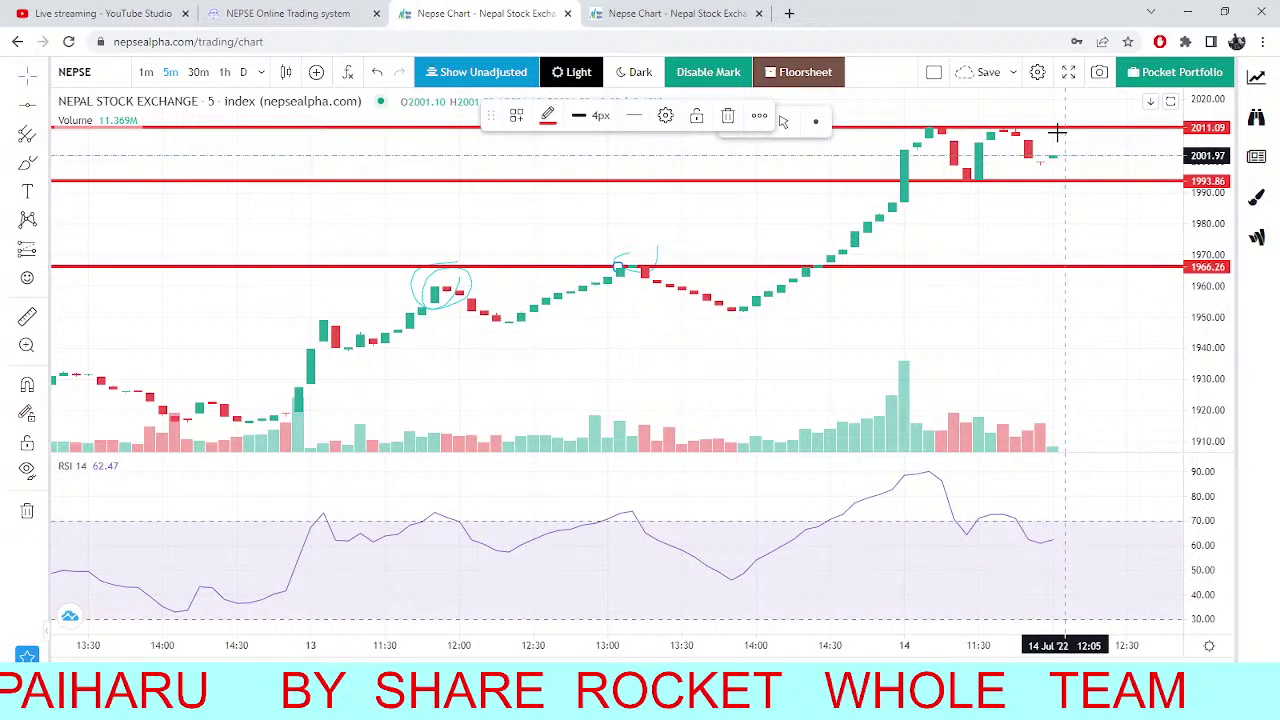
{"action": "left_click", "coordinate": [672, 13]}
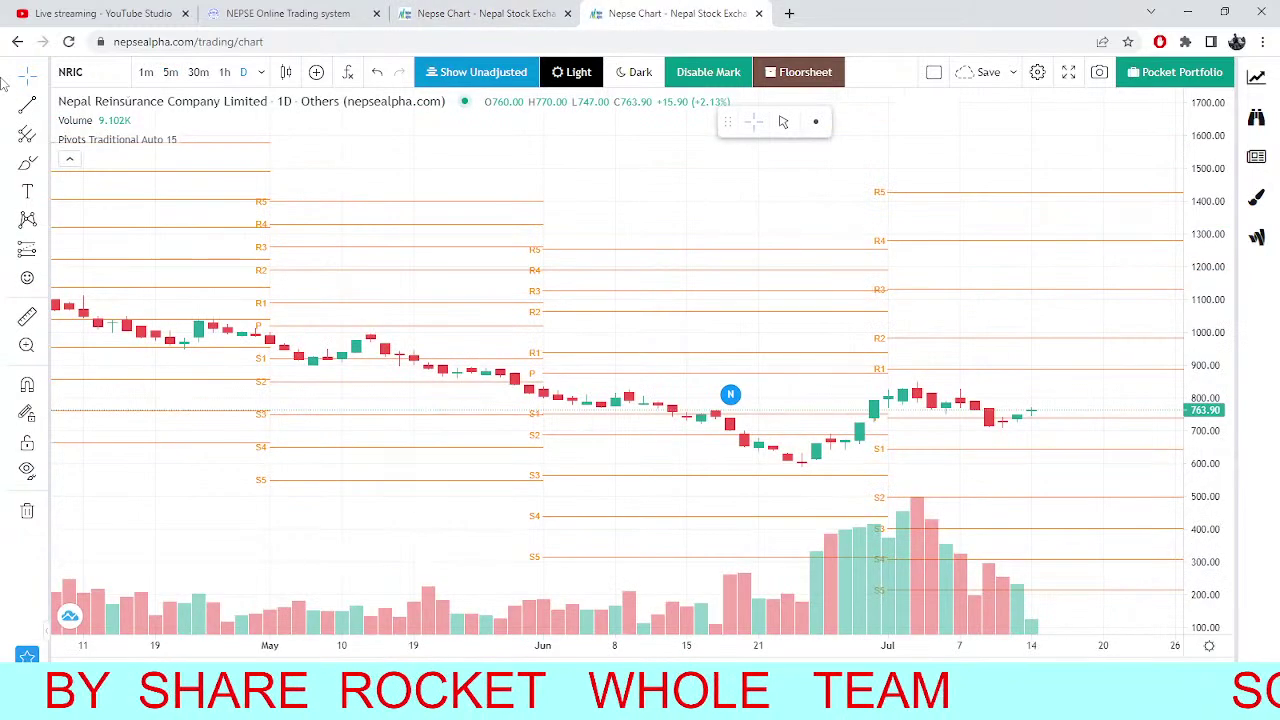
Replace the NRIC daily chart with that of Union Hydropower Limited (UNHPL), enlarging its June and July candles.
{"action": "left_click", "coordinate": [81, 88]}
{"action": "type", "text": "UN"}
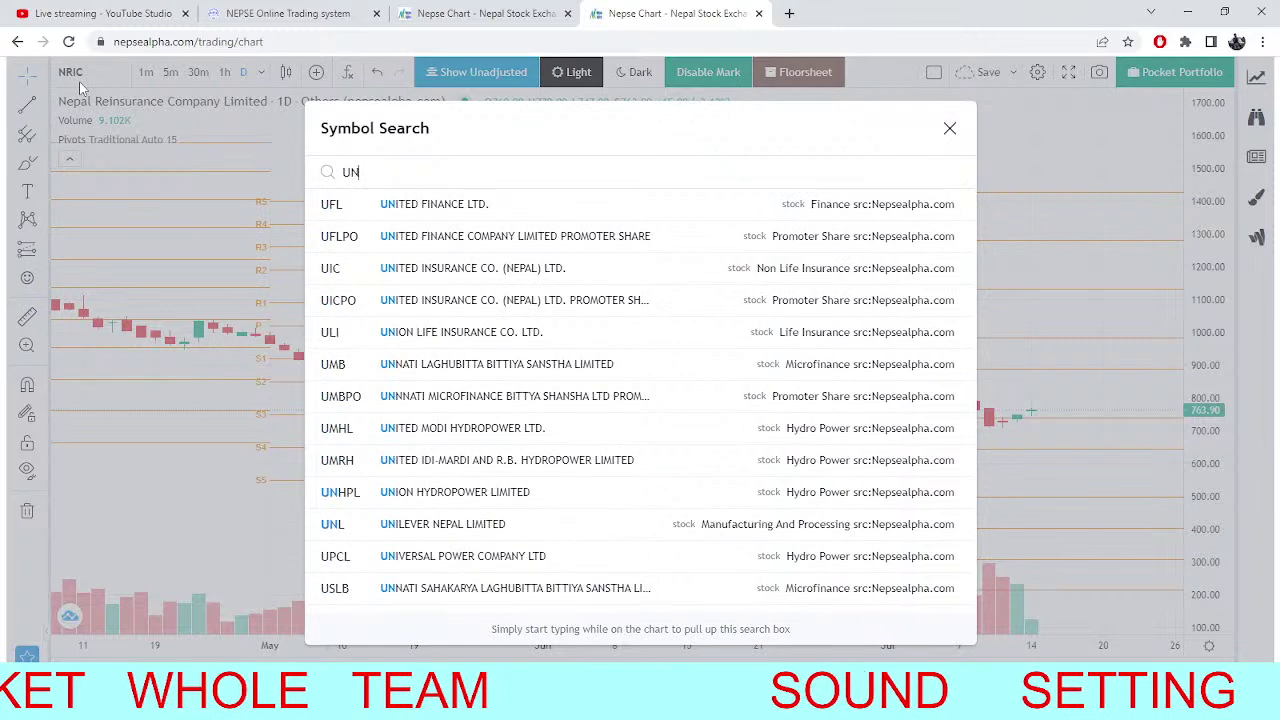
{"action": "type", "text": "HP"}
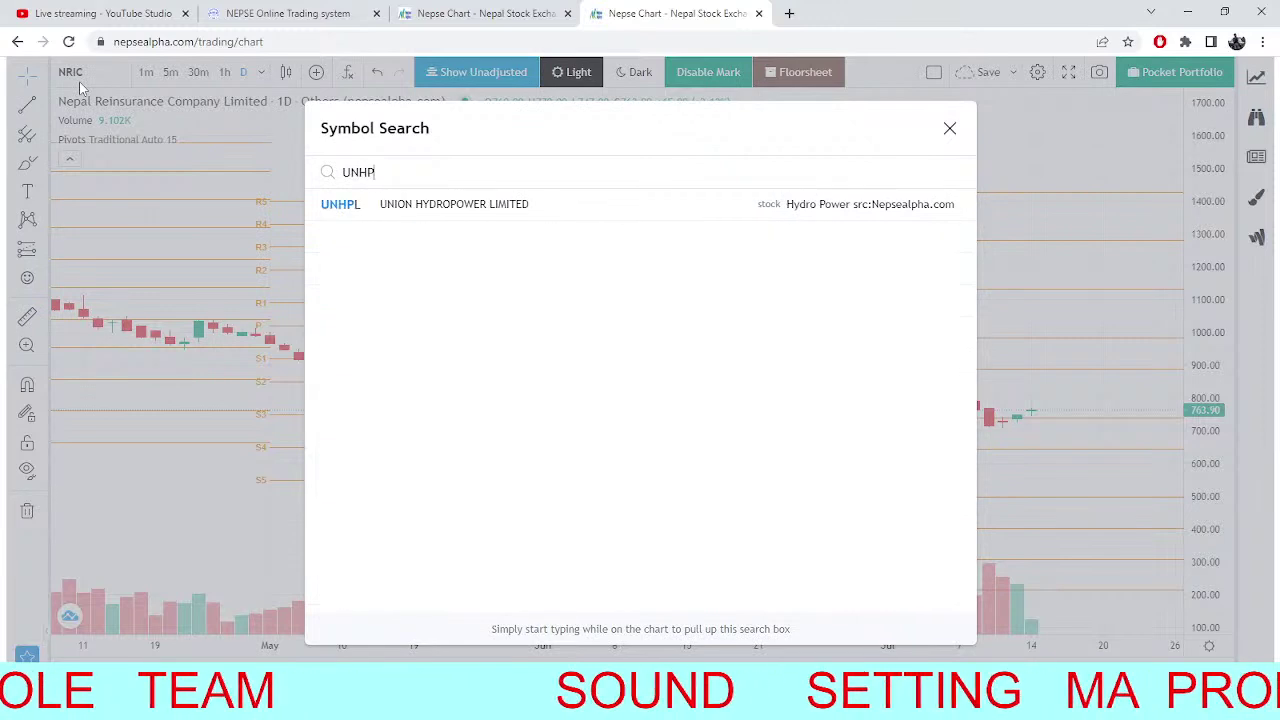
{"action": "type", "text": "L"}
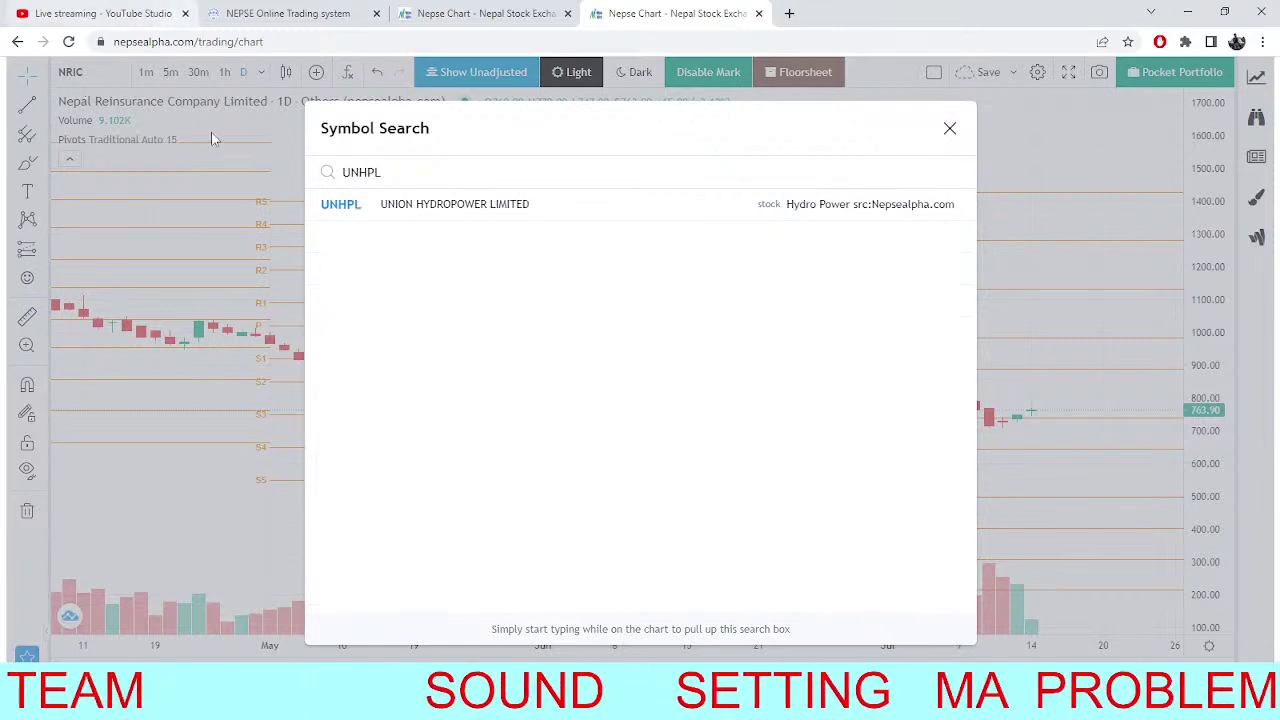
{"action": "left_click", "coordinate": [357, 210]}
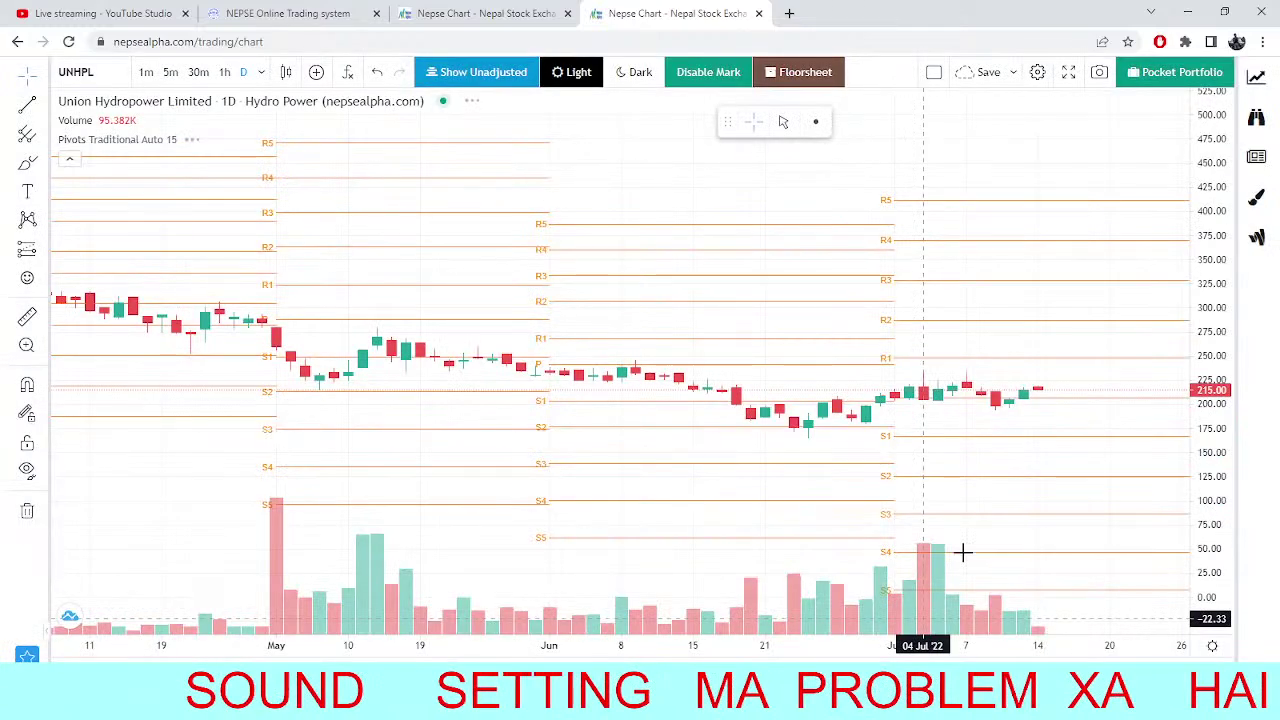
{"action": "scroll", "coordinate": [877, 380], "scroll_direction": "up", "scroll_amount": 3}
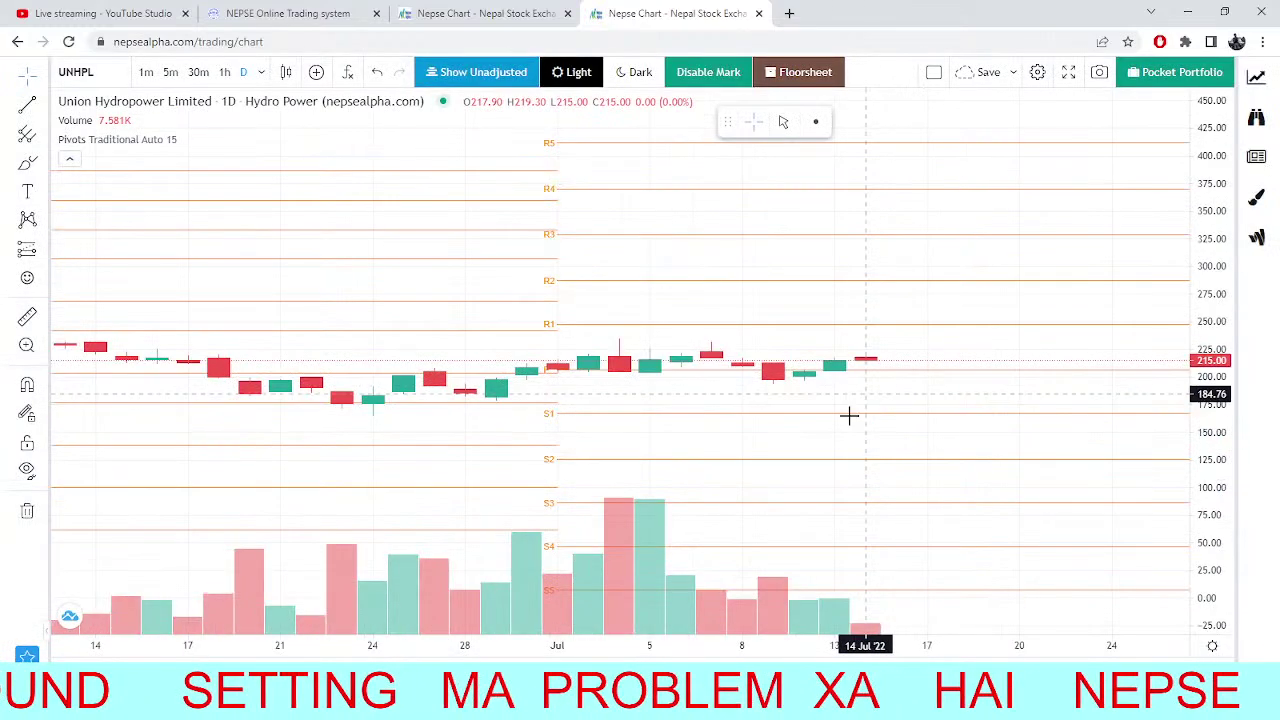
{"action": "left_click", "coordinate": [882, 331]}
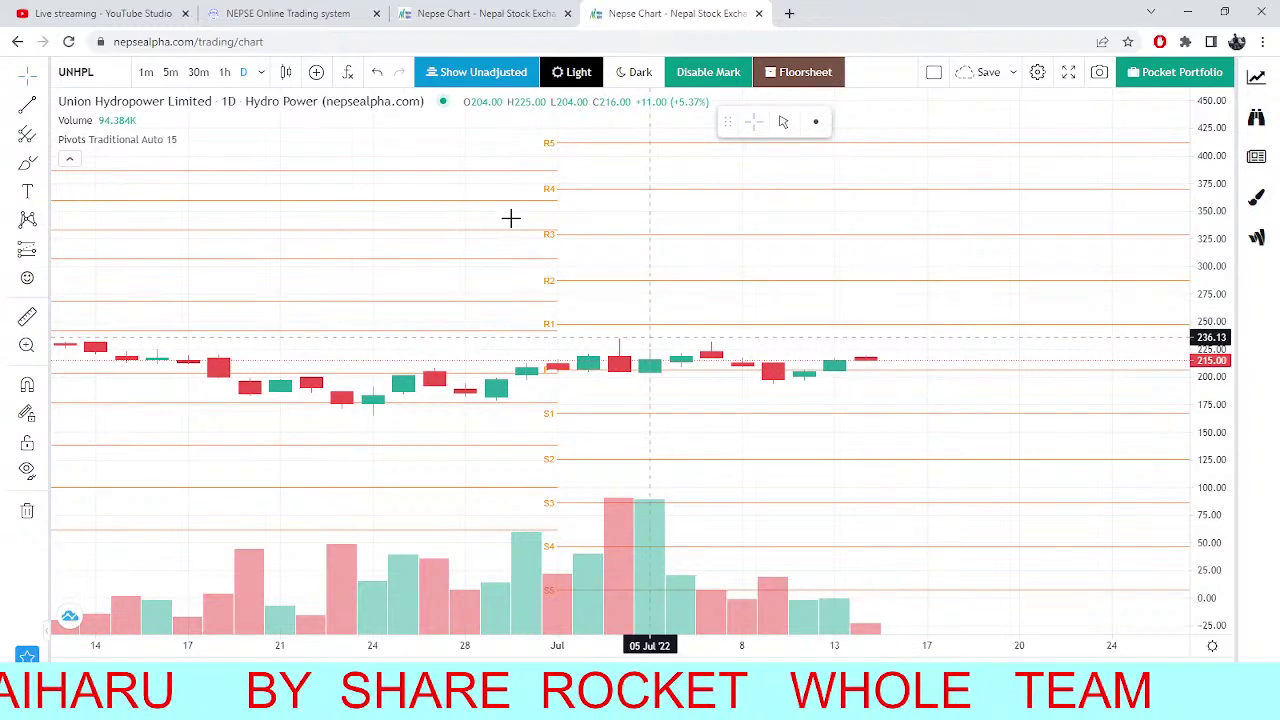
Check the live index figures and the NEPSE 5-minute chart, and inspect UNHPL's latest daily candles around the pivot line.
{"action": "left_click", "coordinate": [340, 11]}
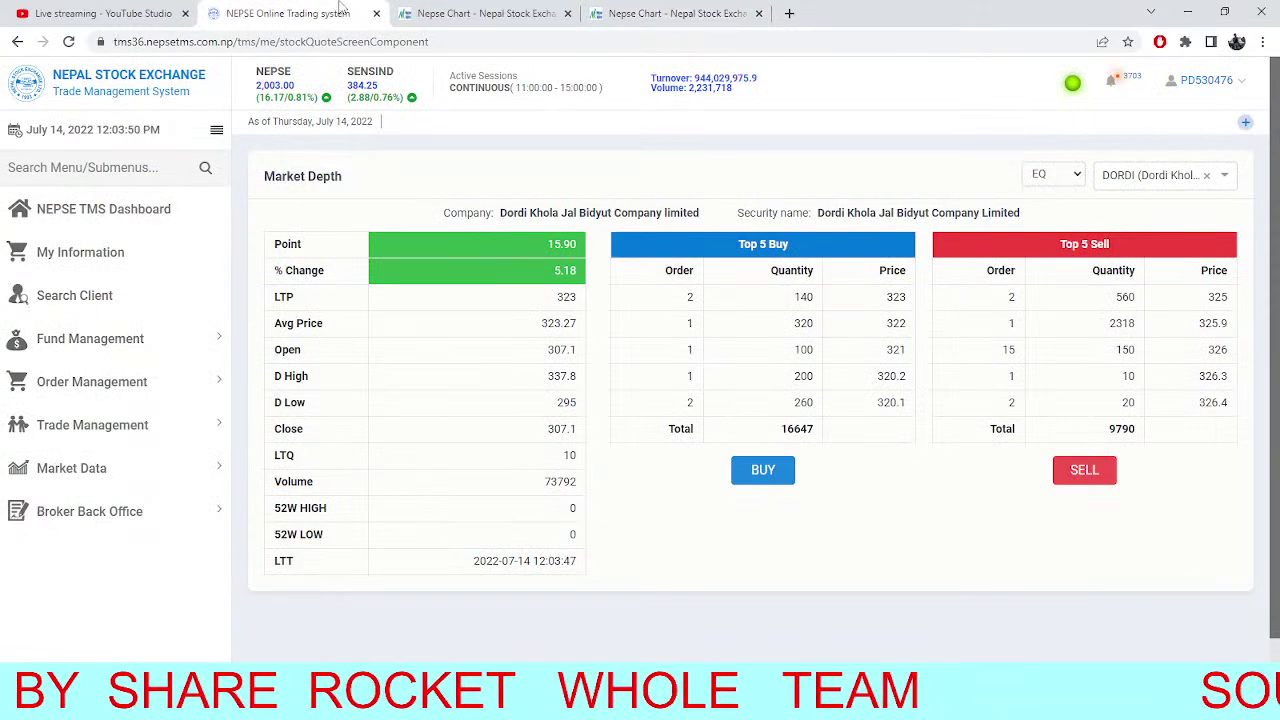
{"action": "left_click", "coordinate": [480, 13]}
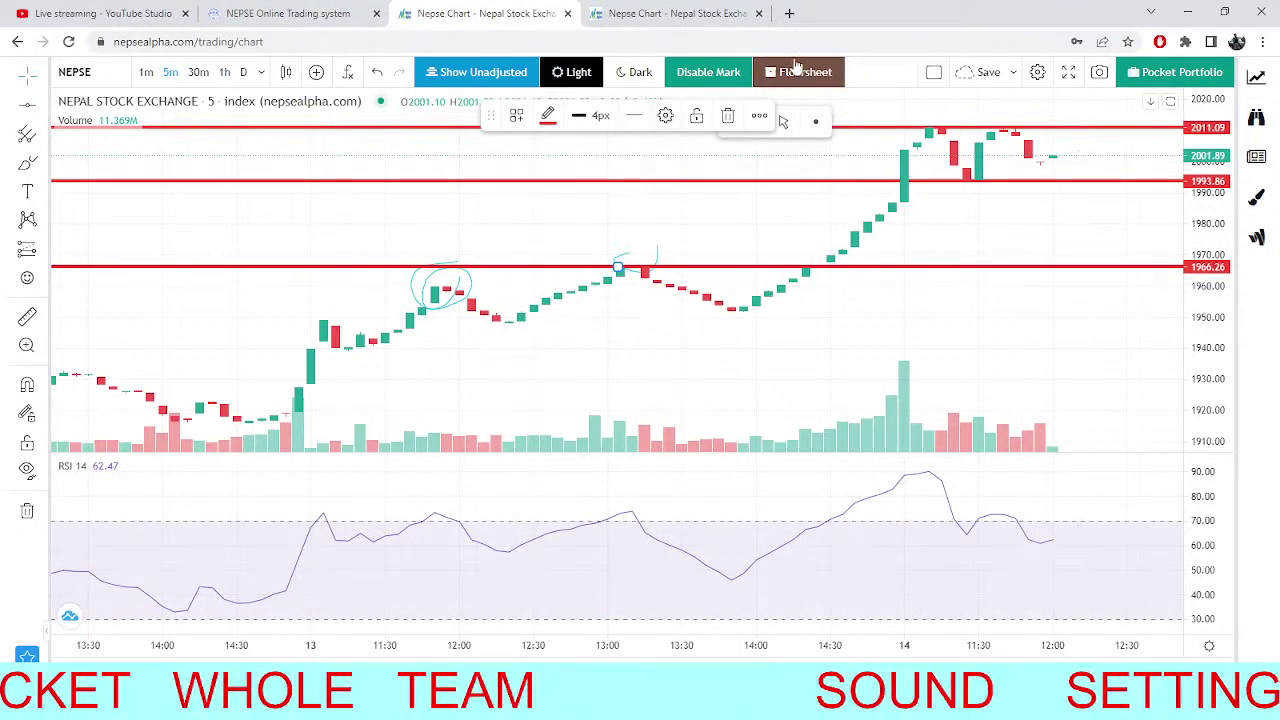
{"action": "key", "text": "ctrl+Tab"}
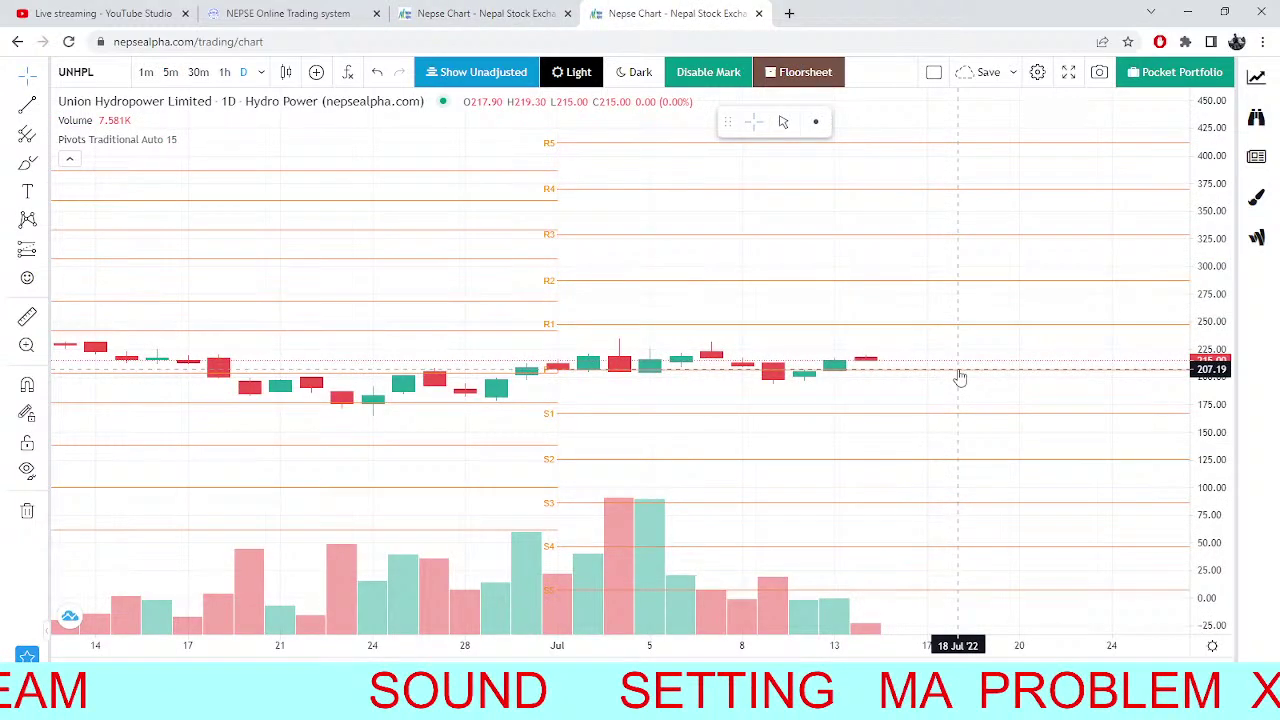
Compare the live index figures with the latest NEPSE 5-minute candle between the 1993.86 and 2011.09 lines, and return to UNHPL's chart.
{"action": "left_click", "coordinate": [480, 13]}
{"action": "left_click", "coordinate": [289, 10]}
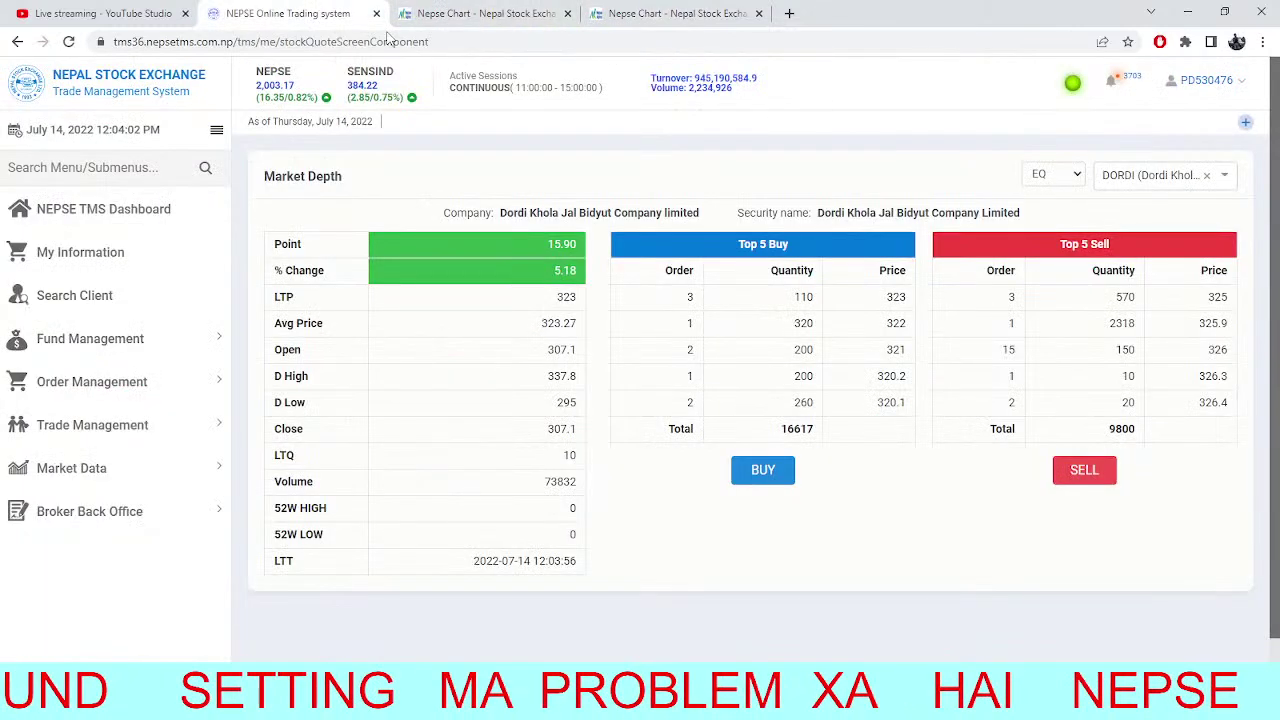
{"action": "left_click", "coordinate": [478, 10]}
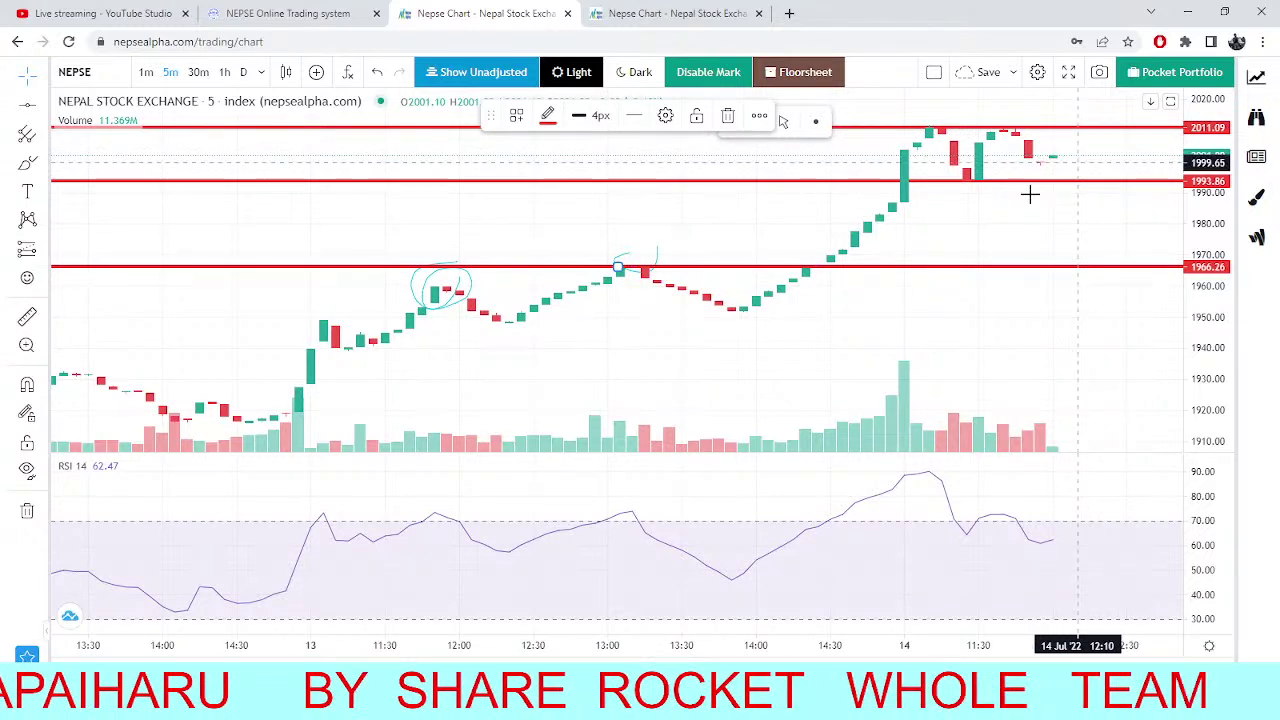
{"action": "left_click", "coordinate": [313, 10]}
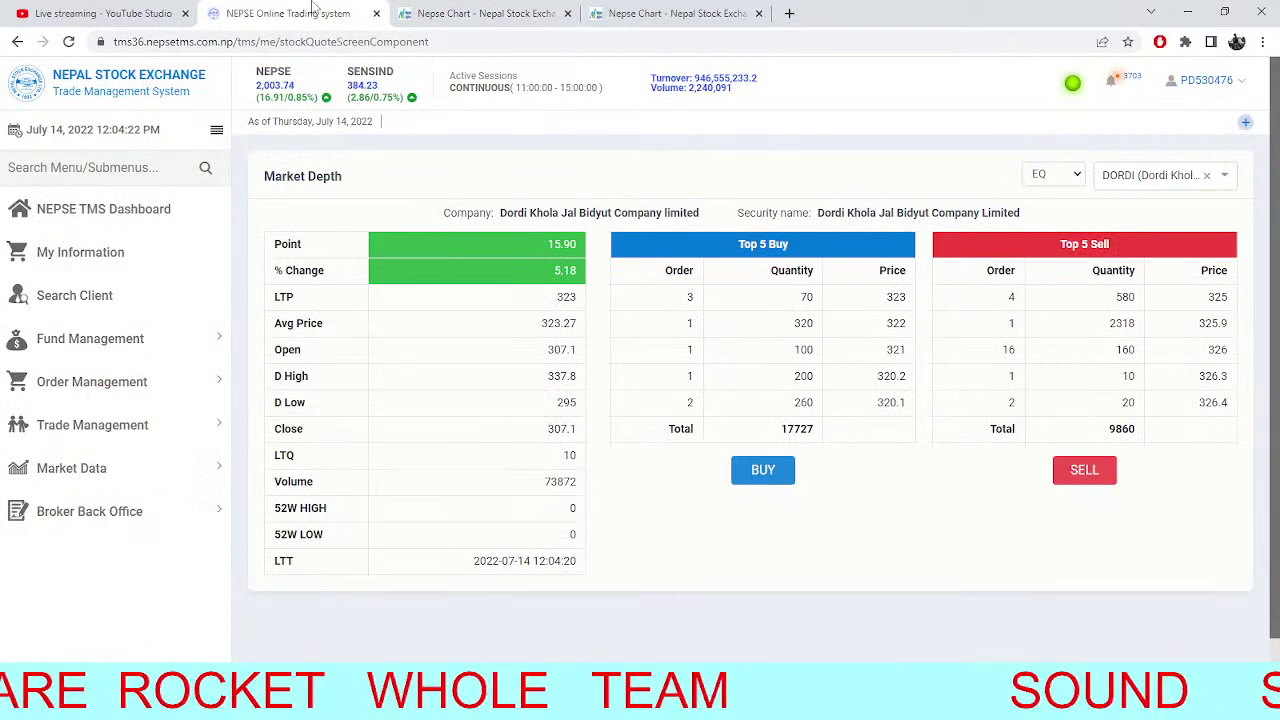
{"action": "left_click", "coordinate": [463, 10]}
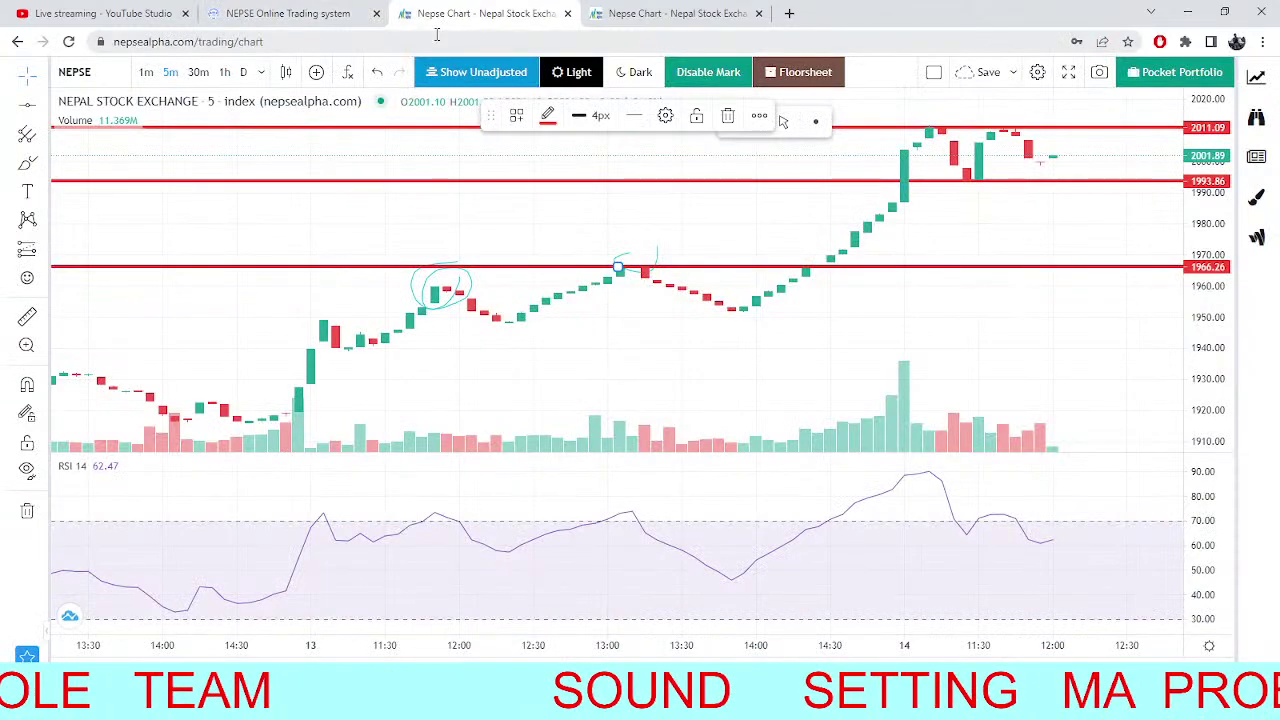
{"action": "left_click", "coordinate": [675, 13]}
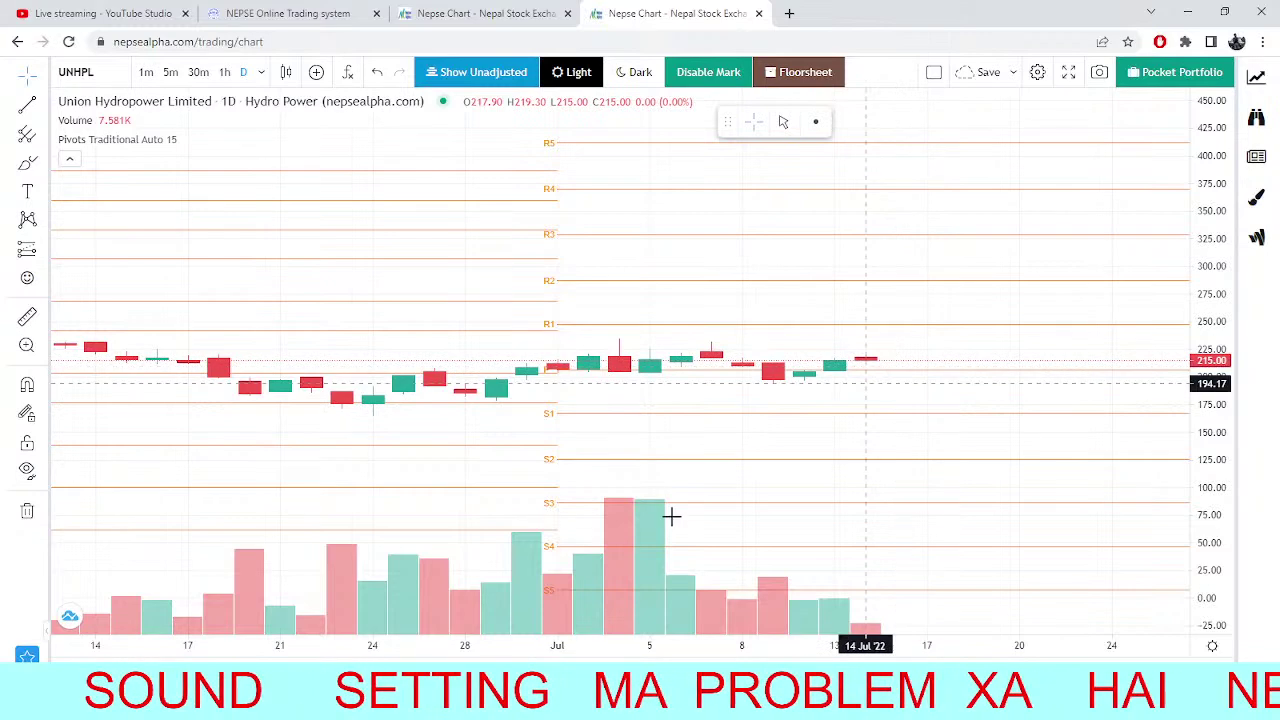
Recheck the trading system's live index repeatedly against the 12:00 candle on the NEPSE 5-minute chart, with a glance at UNHPL's daily chart.
{"action": "left_click", "coordinate": [480, 12]}
{"action": "left_click", "coordinate": [338, 13]}
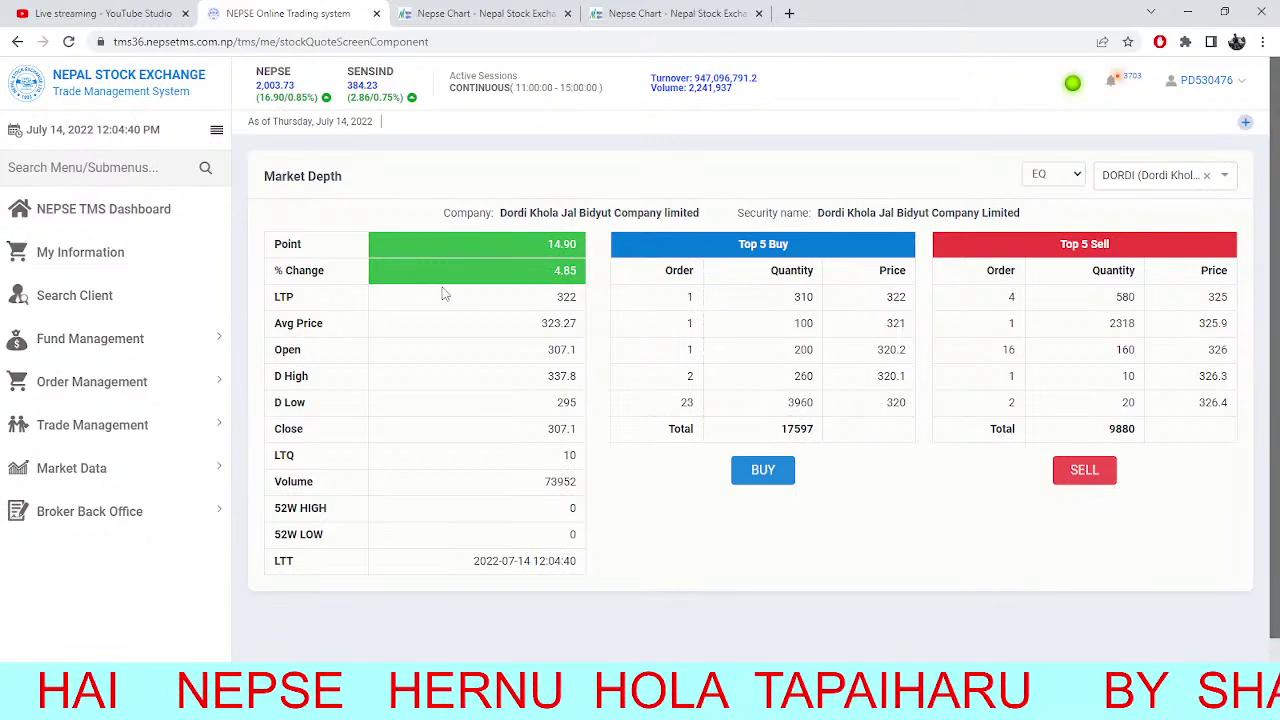
{"action": "left_click", "coordinate": [425, 12]}
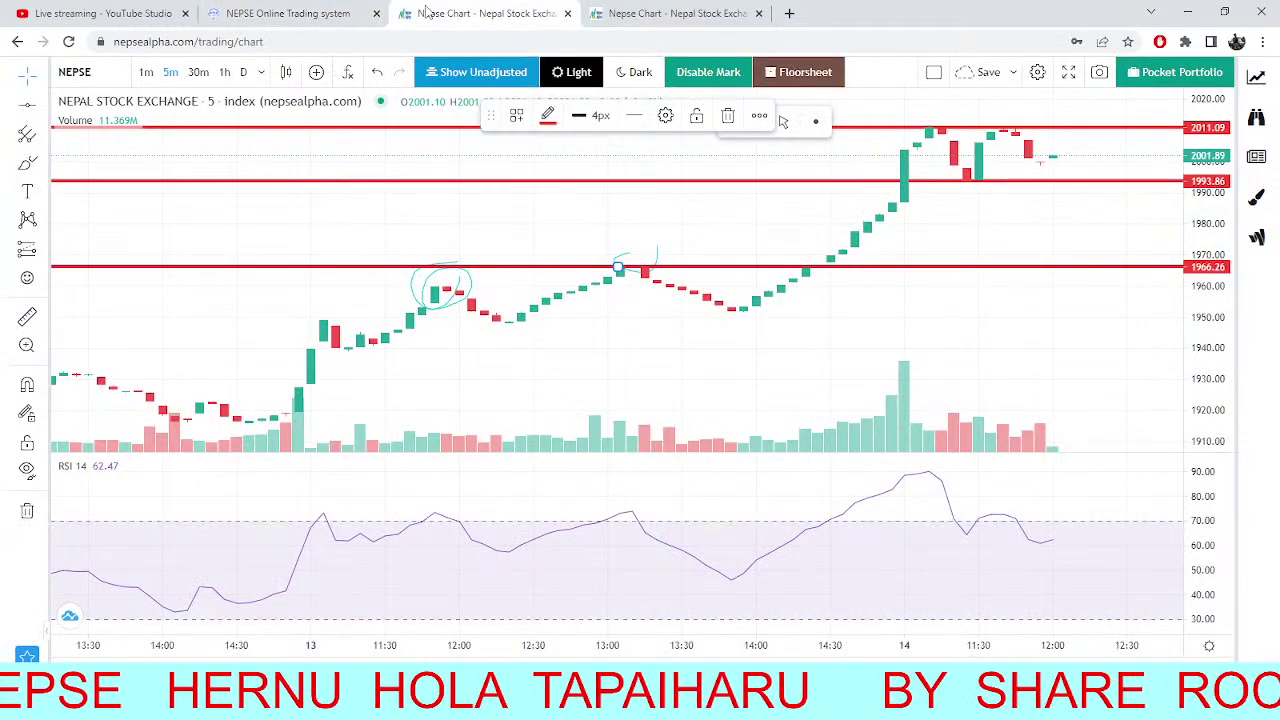
{"action": "left_click", "coordinate": [320, 12]}
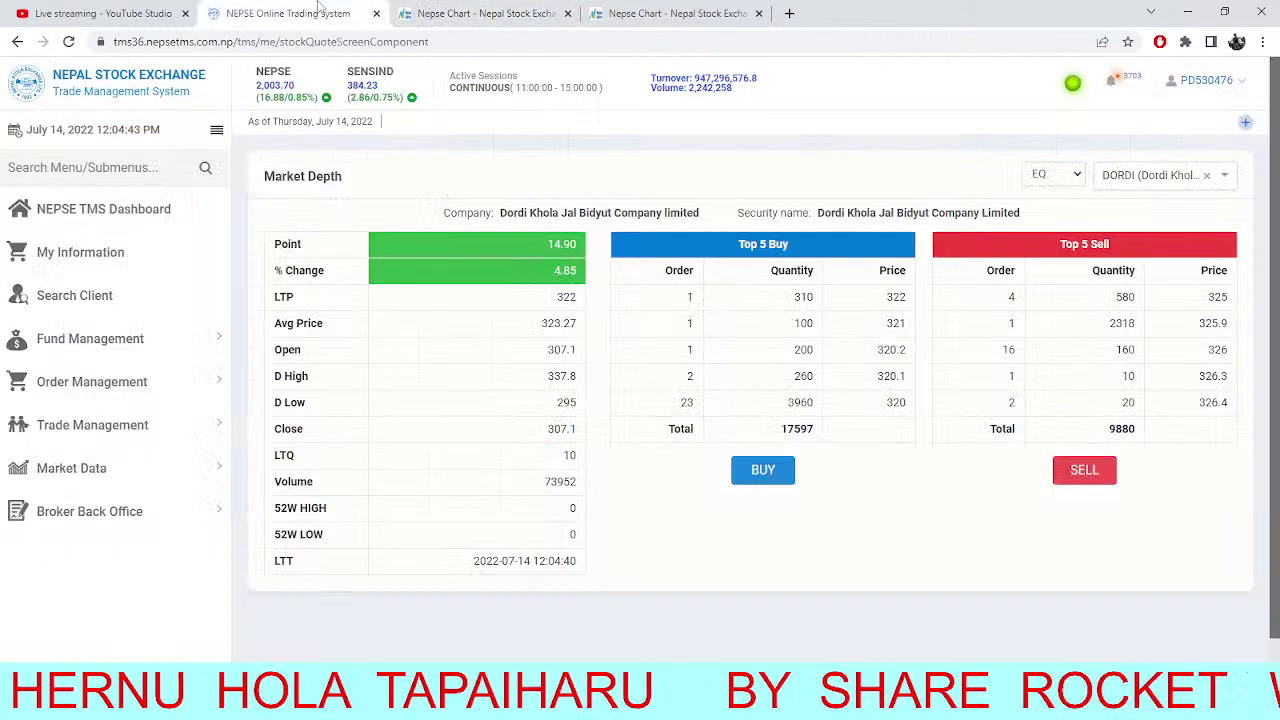
{"action": "left_click", "coordinate": [425, 12]}
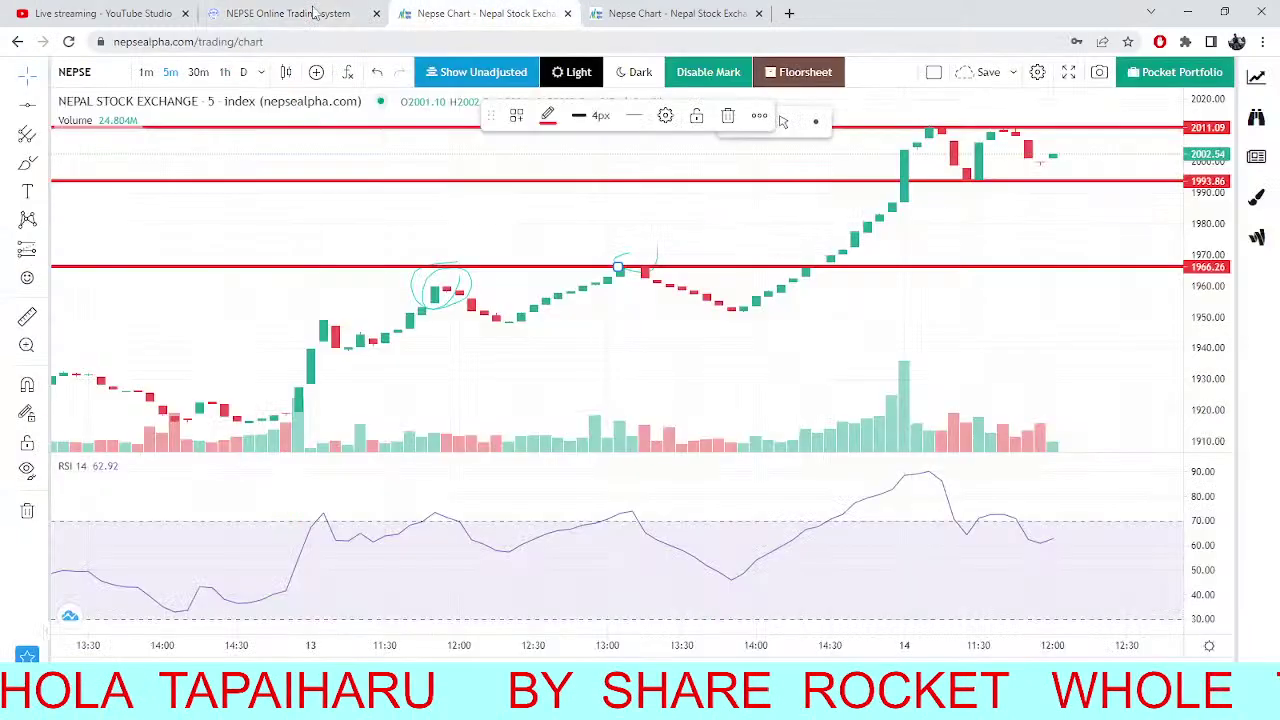
{"action": "left_click", "coordinate": [313, 12]}
{"action": "left_click", "coordinate": [490, 13]}
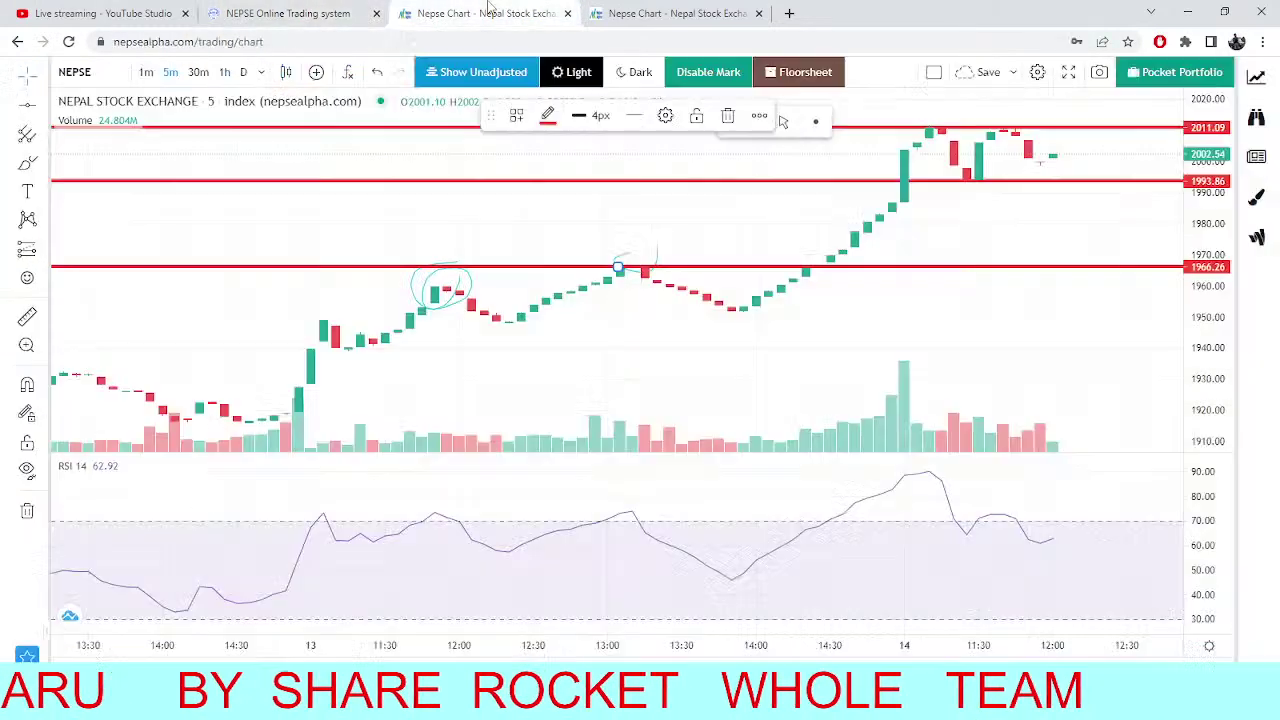
{"action": "left_click", "coordinate": [624, 12]}
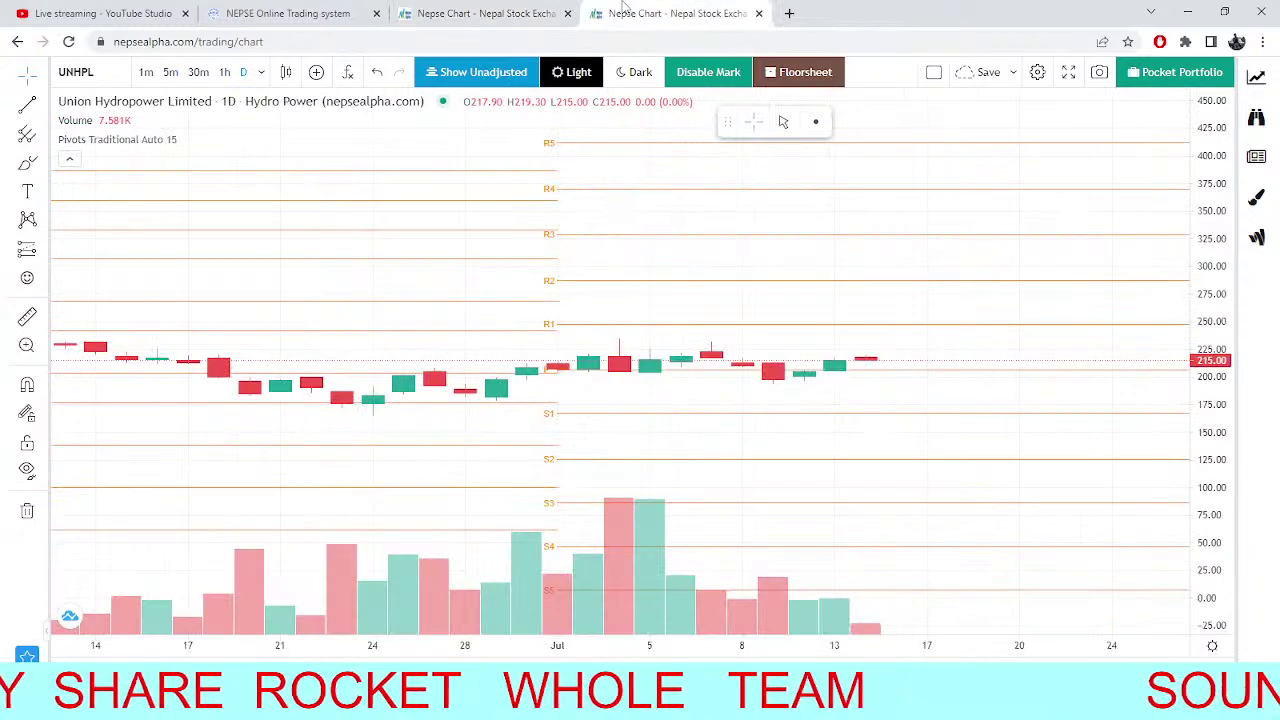
{"action": "left_click", "coordinate": [290, 10]}
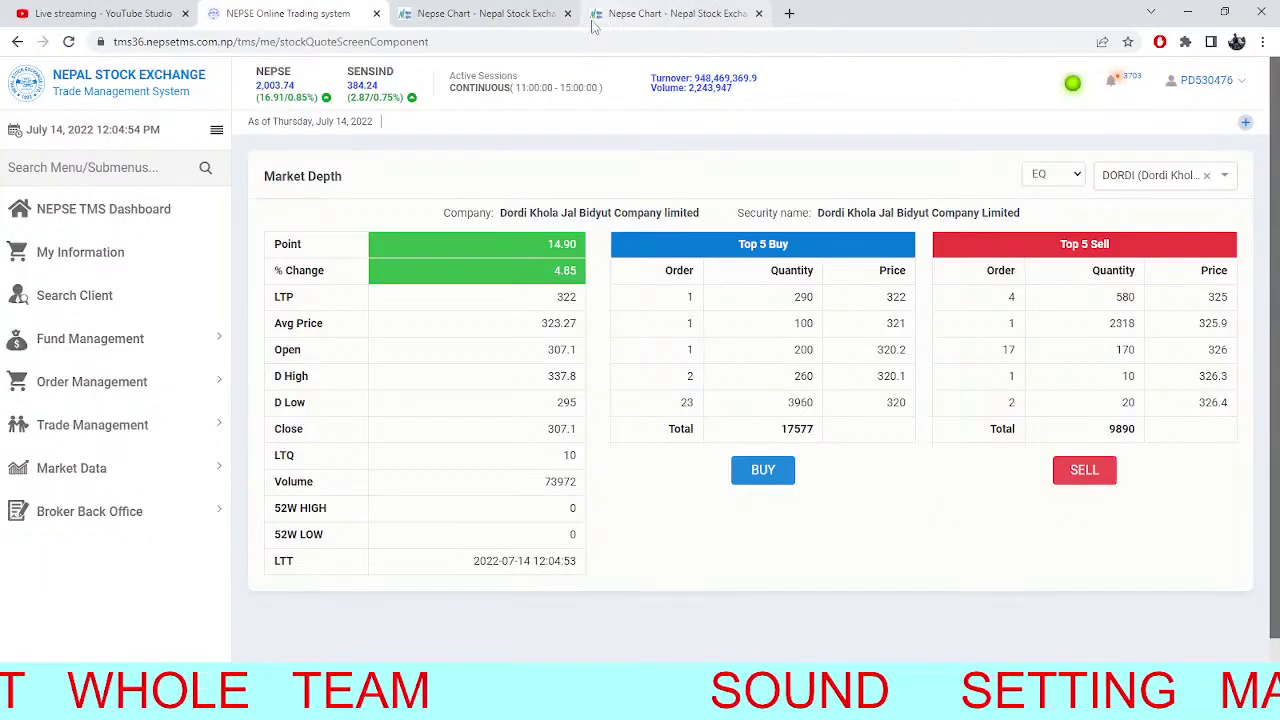
Glance at the NEPSE 5-minute chart and replace the UNHPL daily chart with that of Chhimek Laghubitta Bikas Bank Limited (CBBL).
{"action": "left_click", "coordinate": [457, 8]}
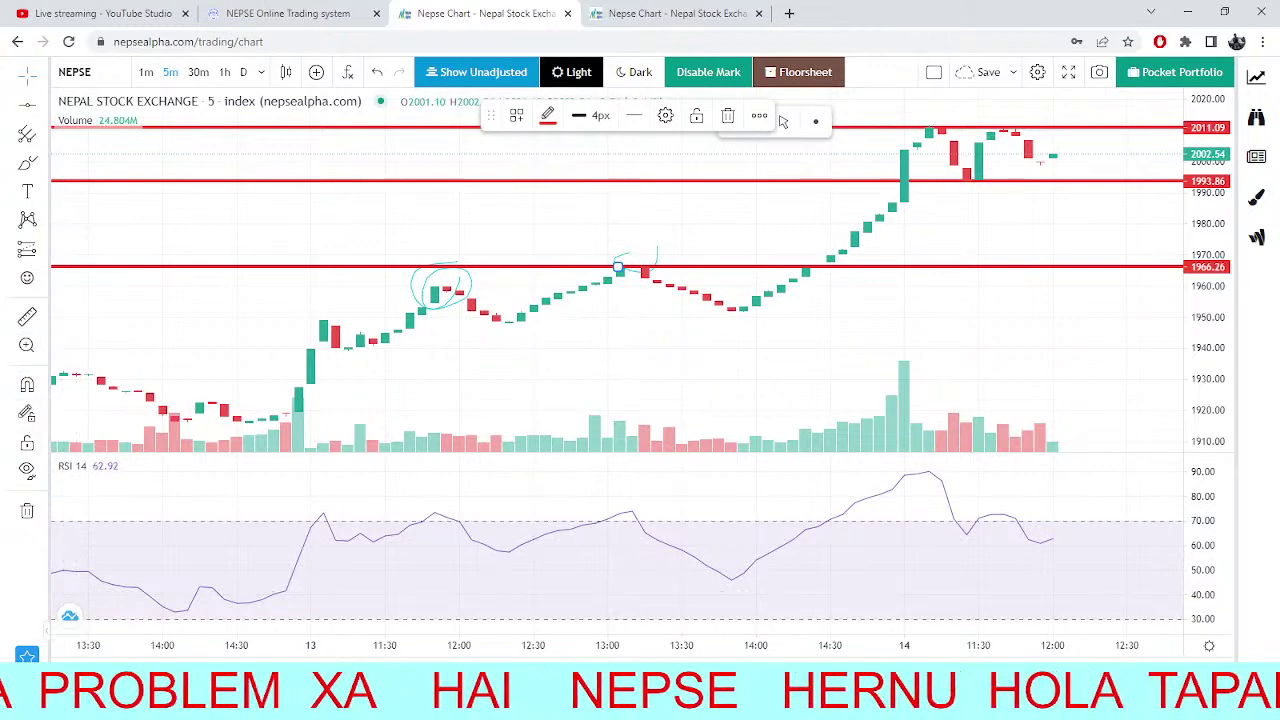
{"action": "left_click", "coordinate": [634, 12]}
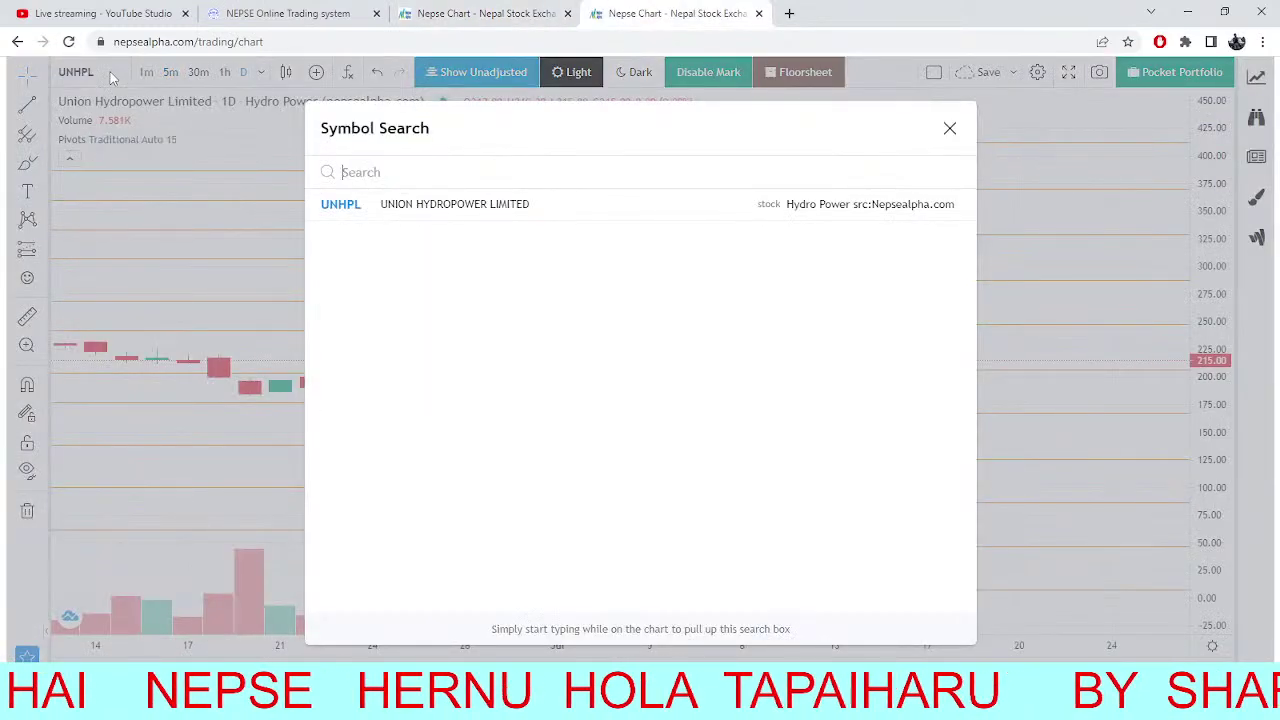
{"action": "type", "text": "C"}
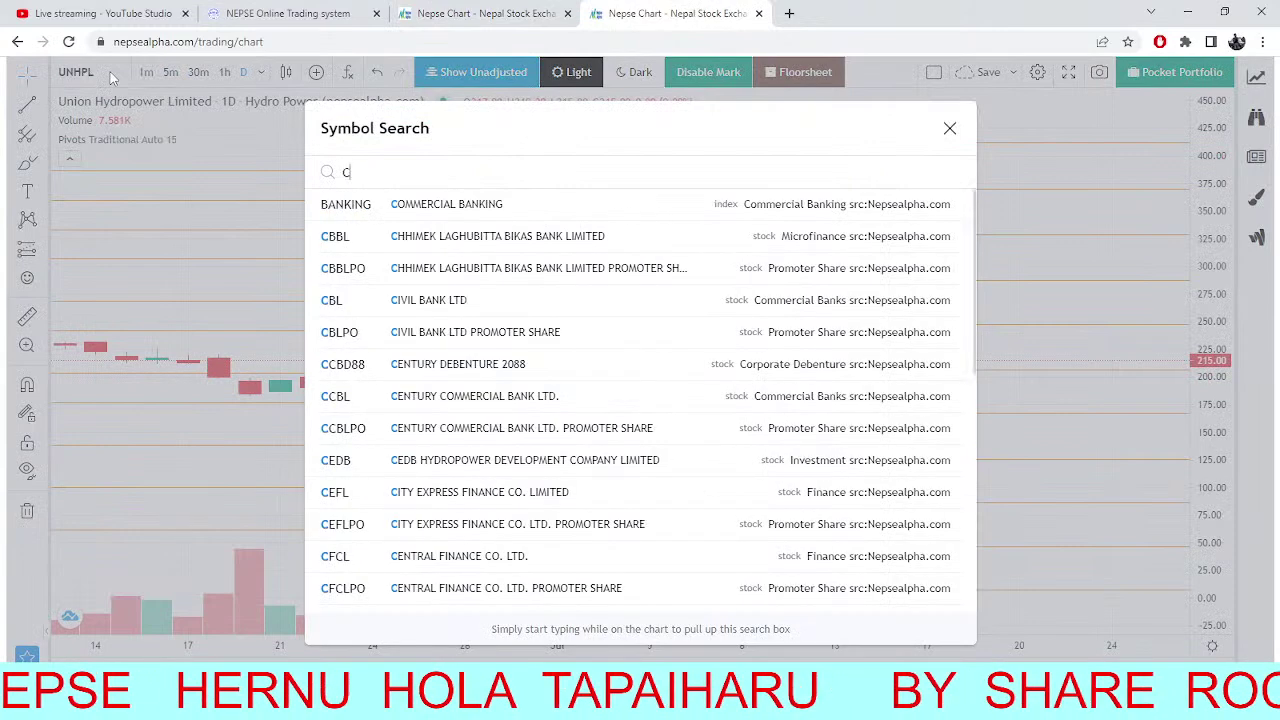
{"action": "type", "text": "BBL"}
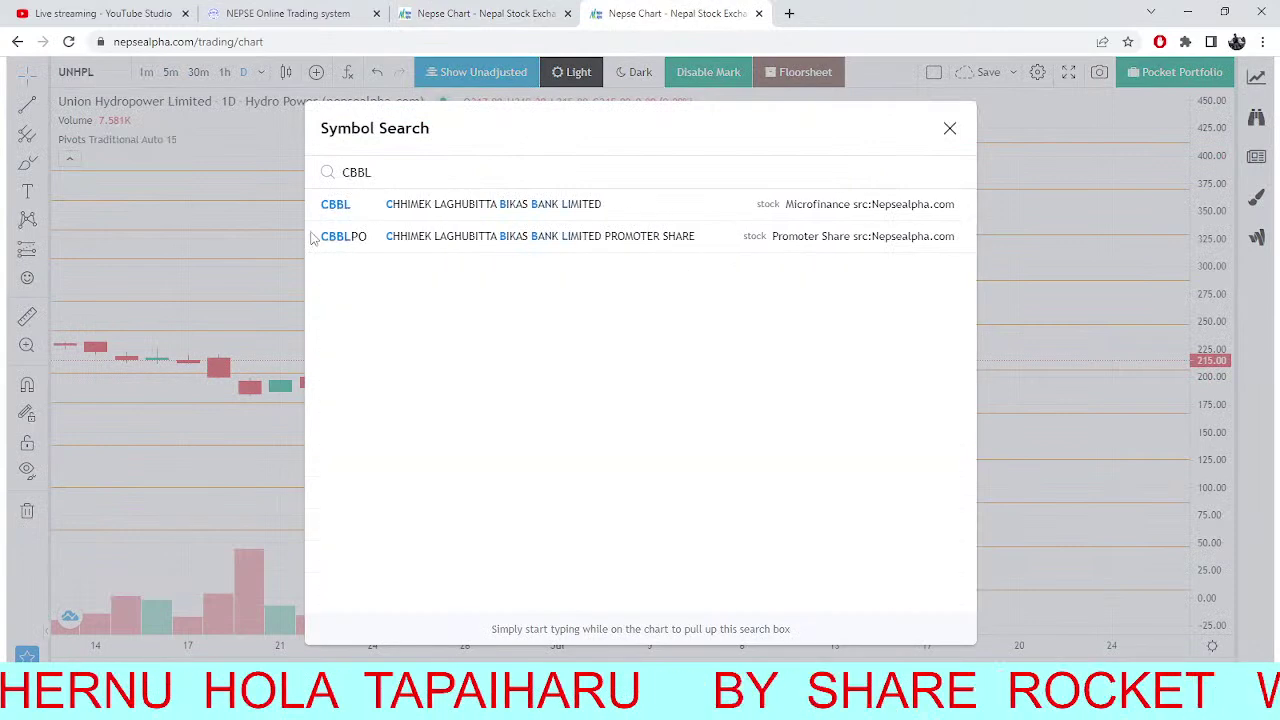
{"action": "left_click", "coordinate": [361, 201]}
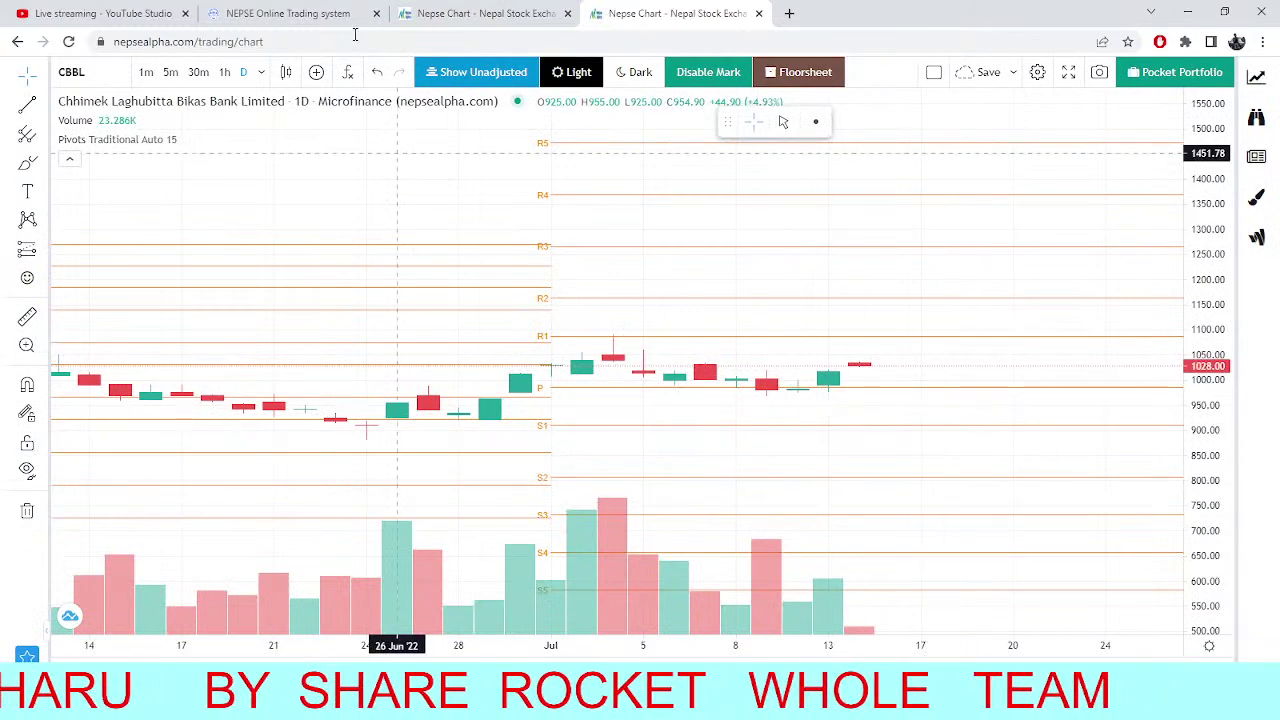
Compare the trading system's live index with the NEPSE 5-minute chart, enlarging its latest candles between the 1993.86 and 2011.09 lines.
{"action": "left_click", "coordinate": [465, 13]}
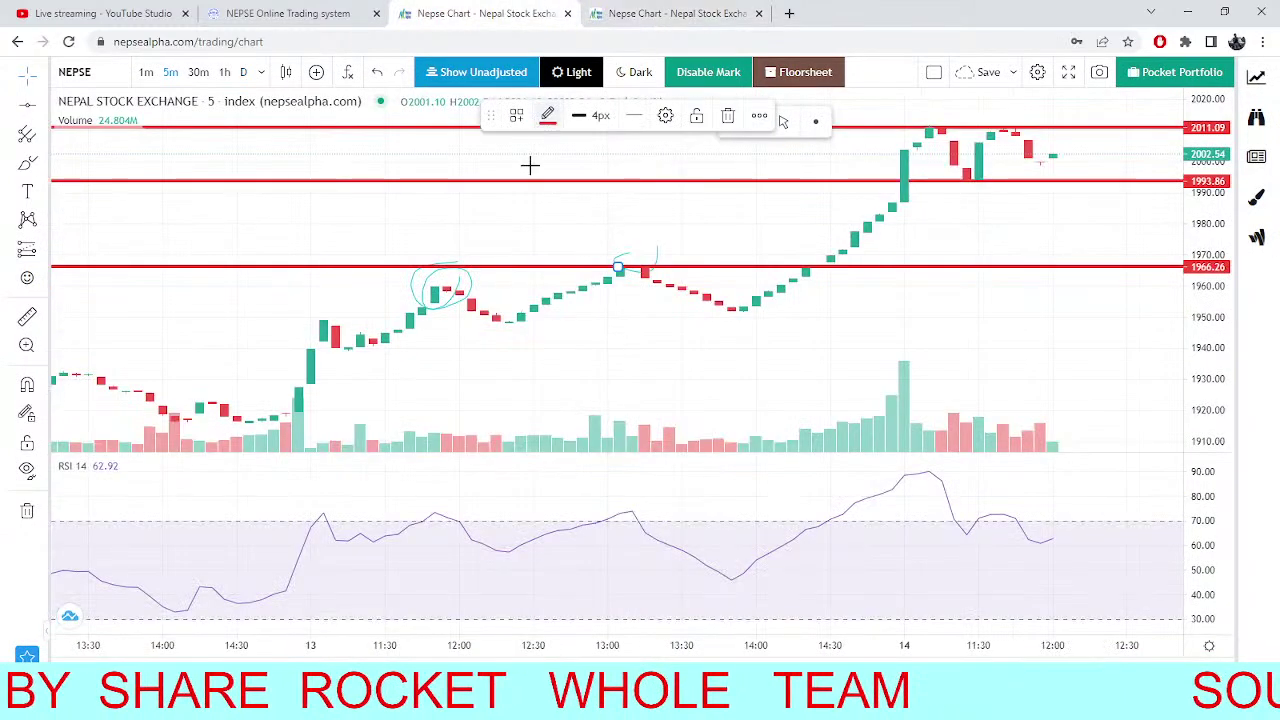
{"action": "left_click", "coordinate": [333, 12]}
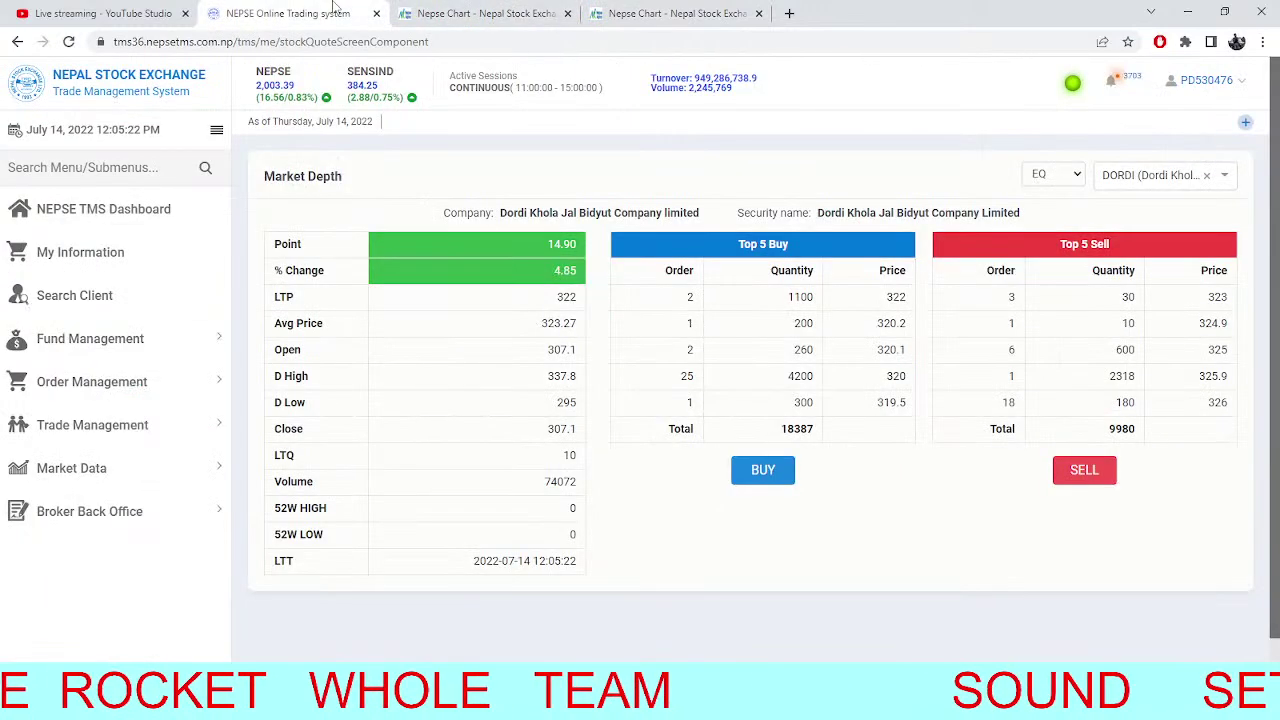
{"action": "left_click", "coordinate": [490, 13]}
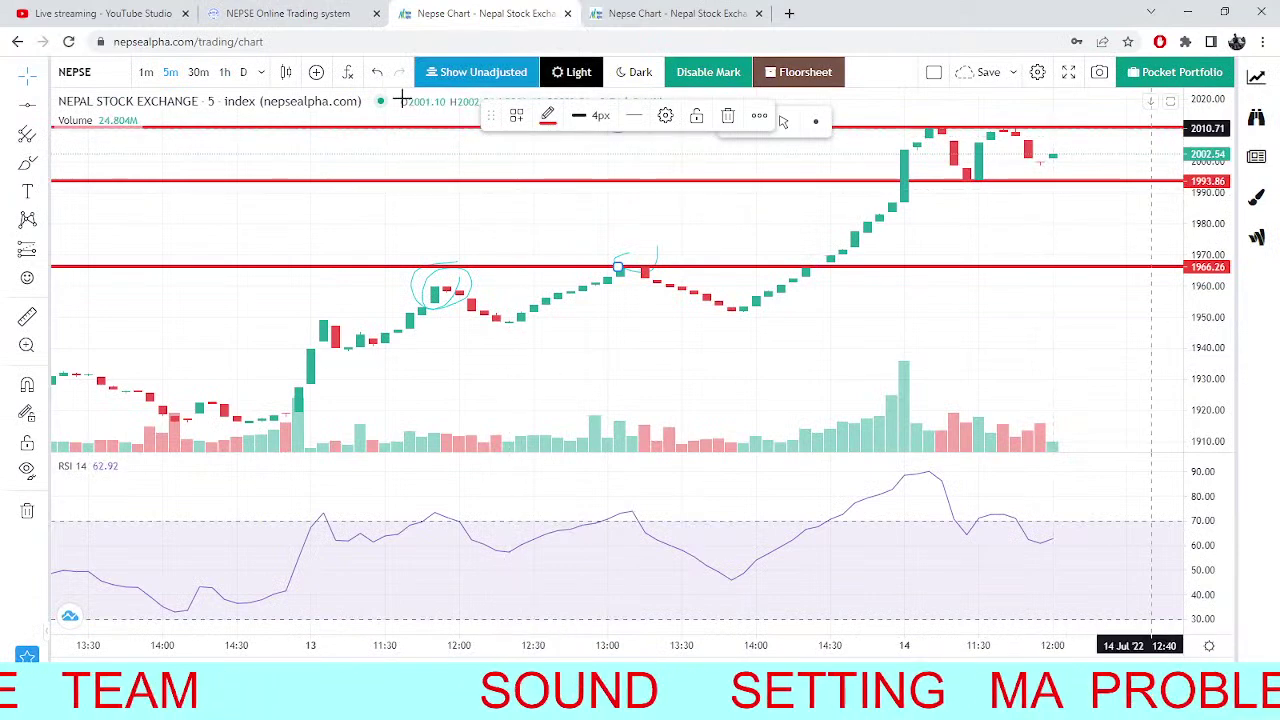
{"action": "left_click", "coordinate": [316, 10]}
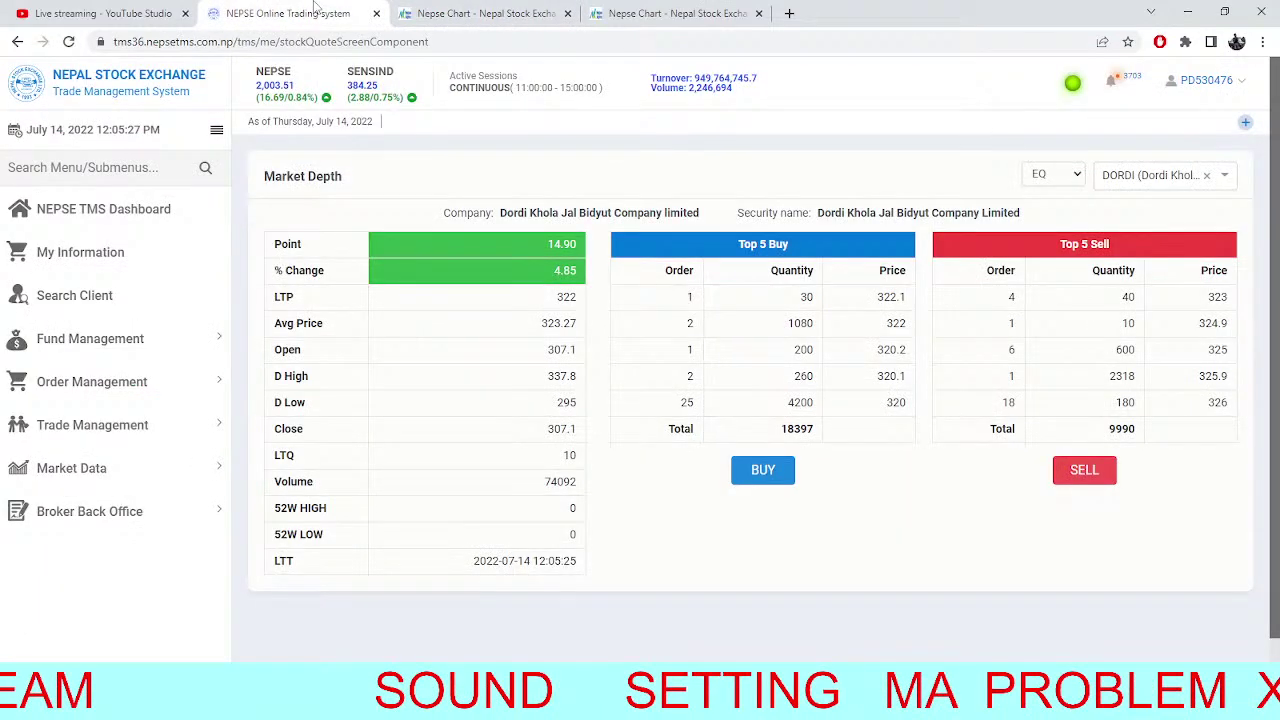
{"action": "left_click", "coordinate": [482, 13]}
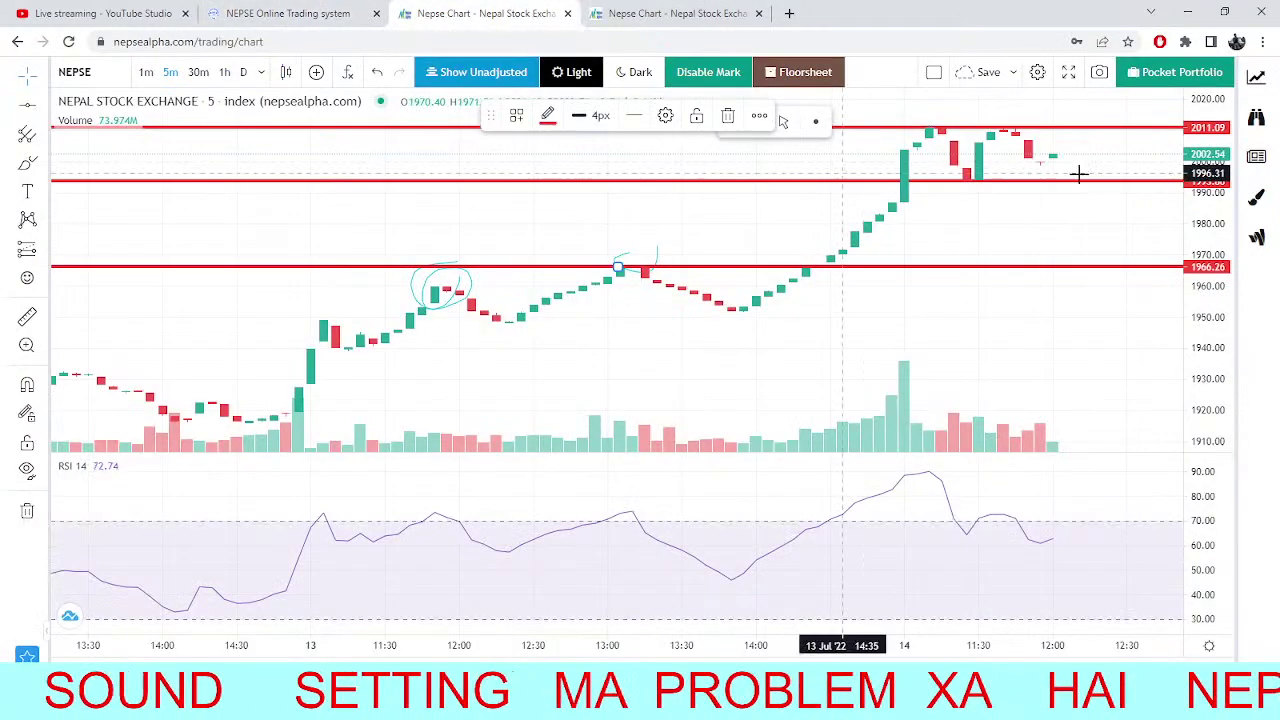
{"action": "left_click_drag", "start_coordinate": [1045, 181], "coordinate": [1045, 184]}
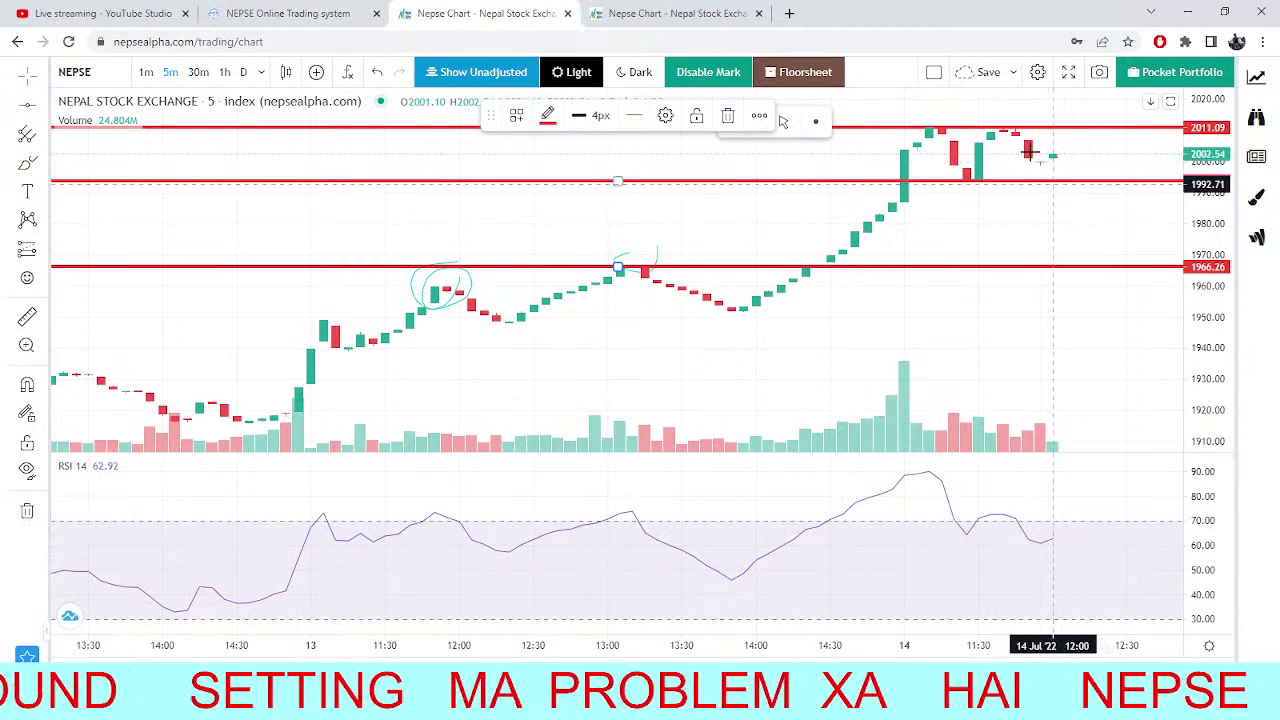
{"action": "scroll", "coordinate": [1030, 152], "scroll_direction": "up", "scroll_amount": 3}
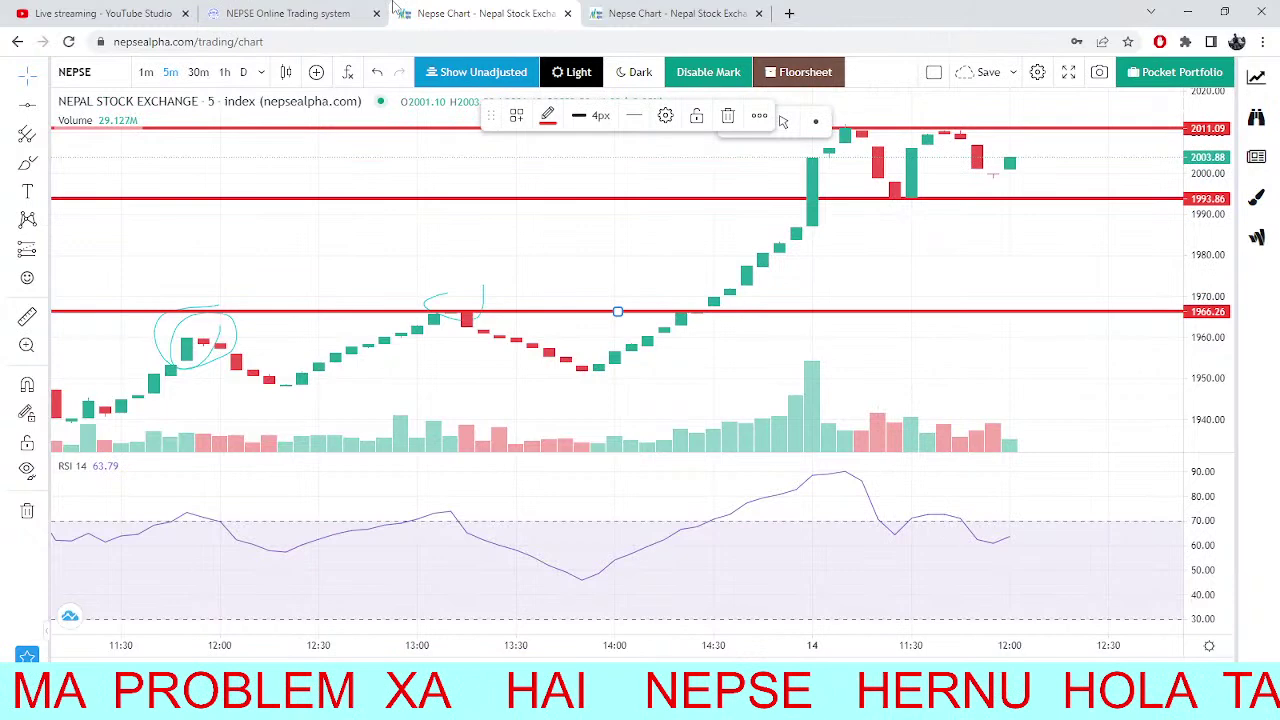
{"action": "left_click", "coordinate": [290, 13]}
{"action": "left_click", "coordinate": [470, 13]}
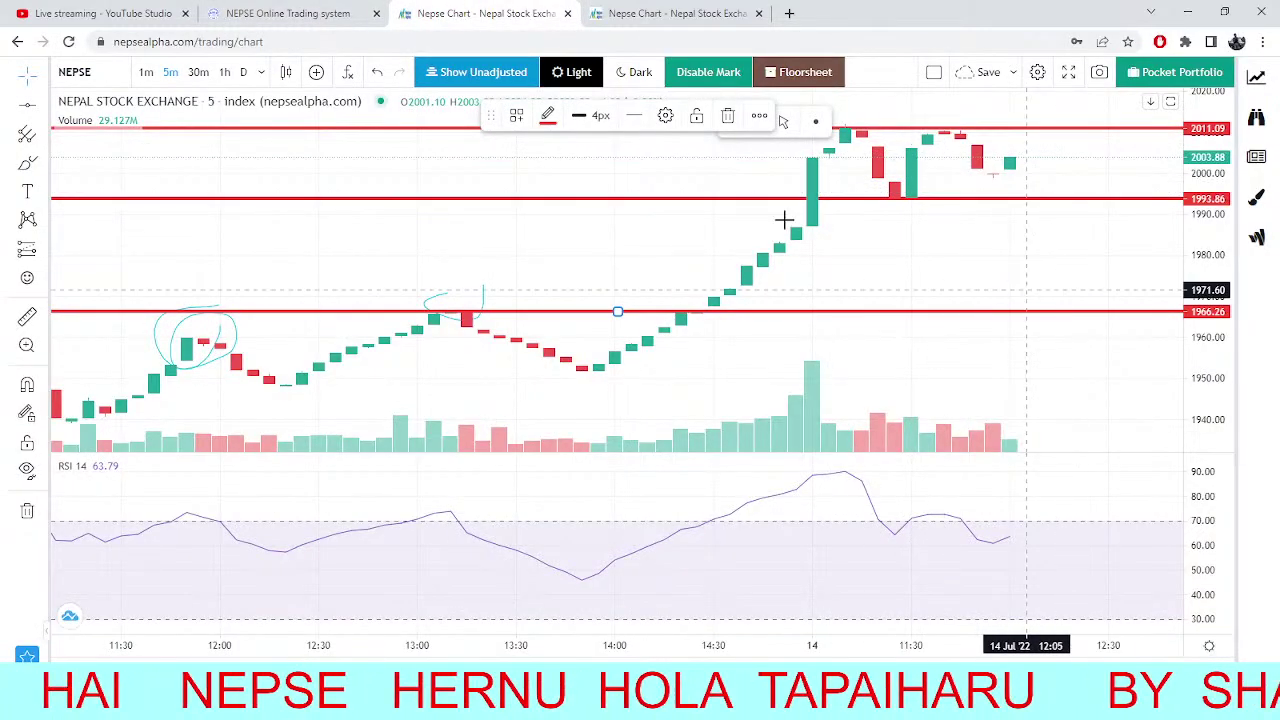
Inspect CBBL's latest daily candles between the pivot and R1 lines, alternating with the NEPSE 5-minute chart and the live index.
{"action": "key", "text": "ctrl+Tab"}
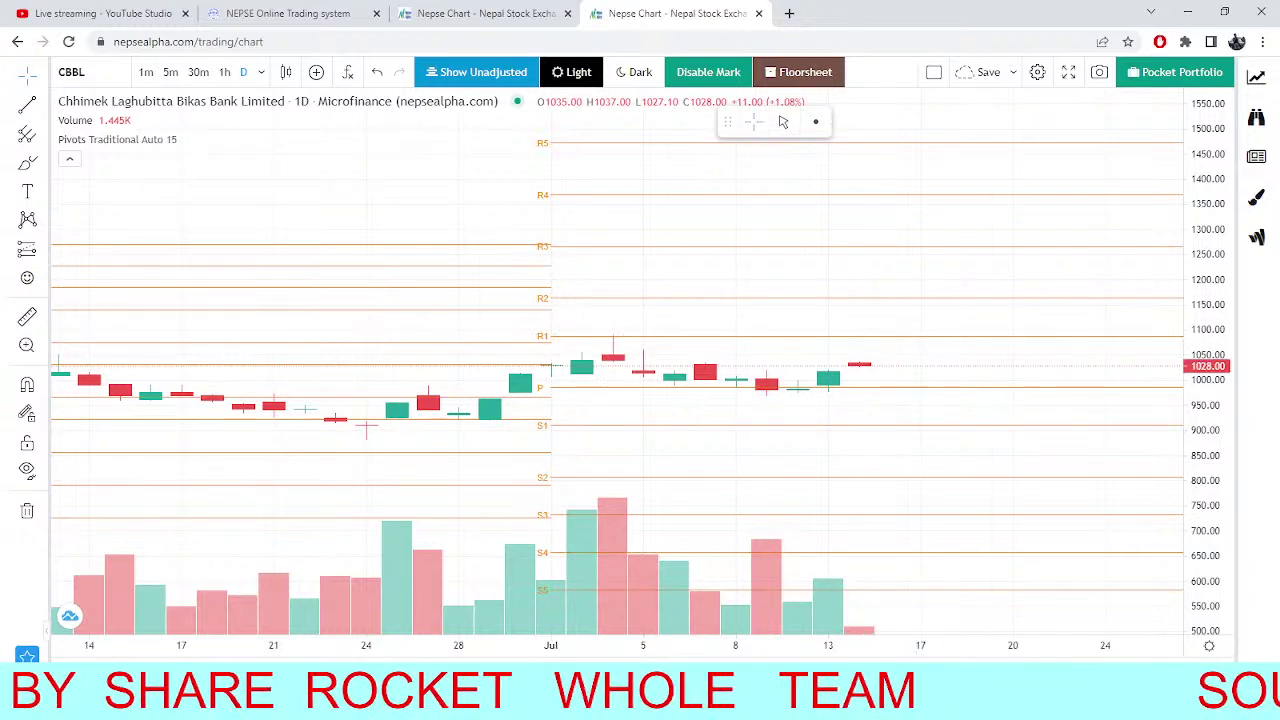
{"action": "left_click", "coordinate": [513, 17]}
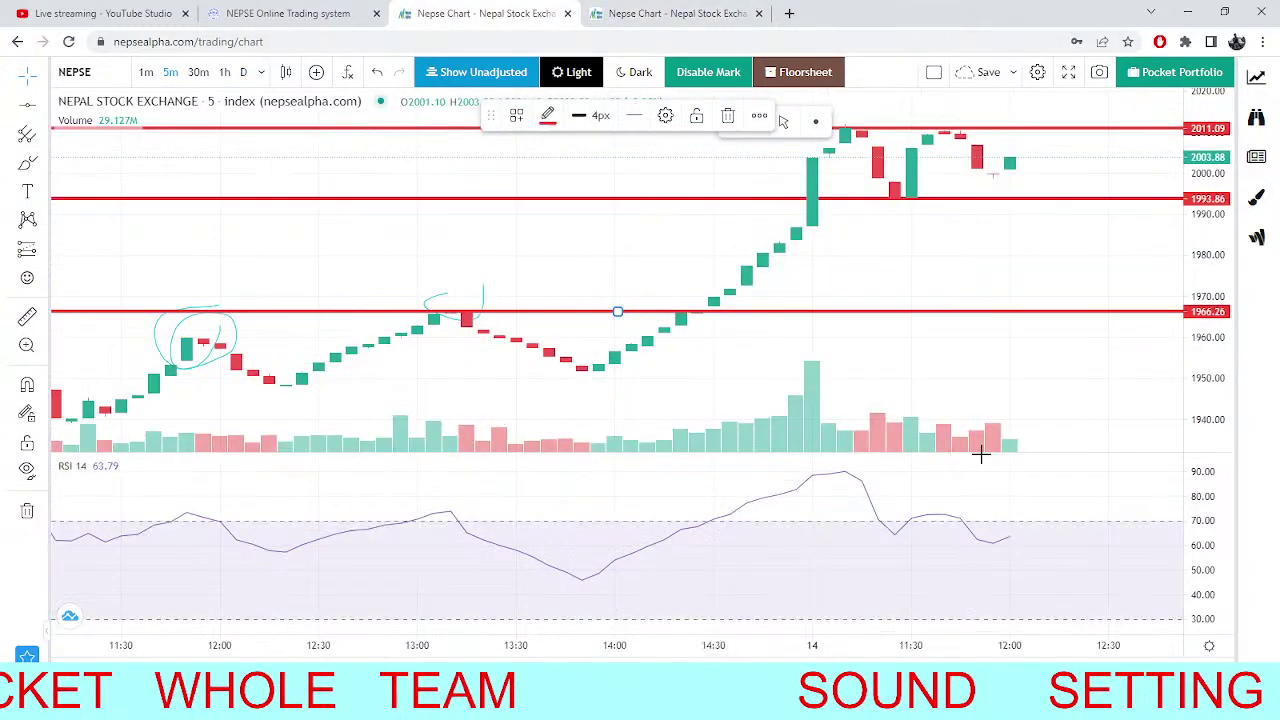
{"action": "left_click", "coordinate": [272, 14]}
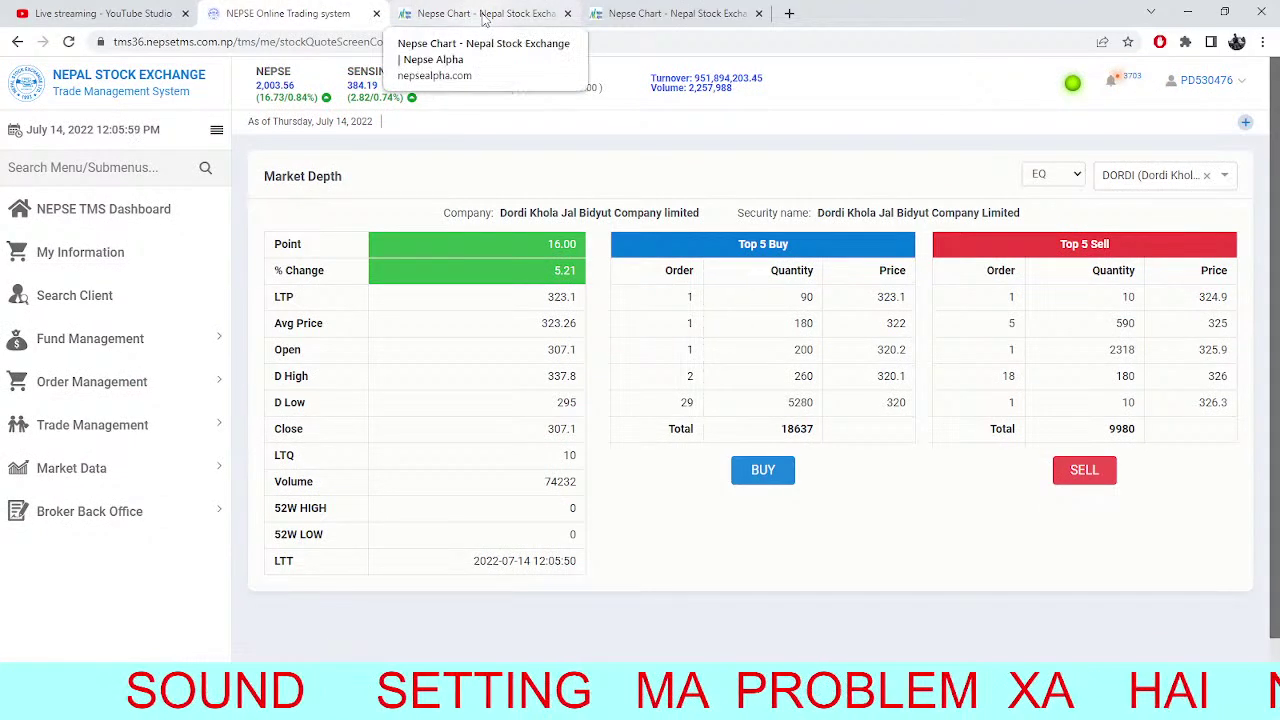
{"action": "left_click", "coordinate": [484, 14]}
{"action": "left_click", "coordinate": [645, 12]}
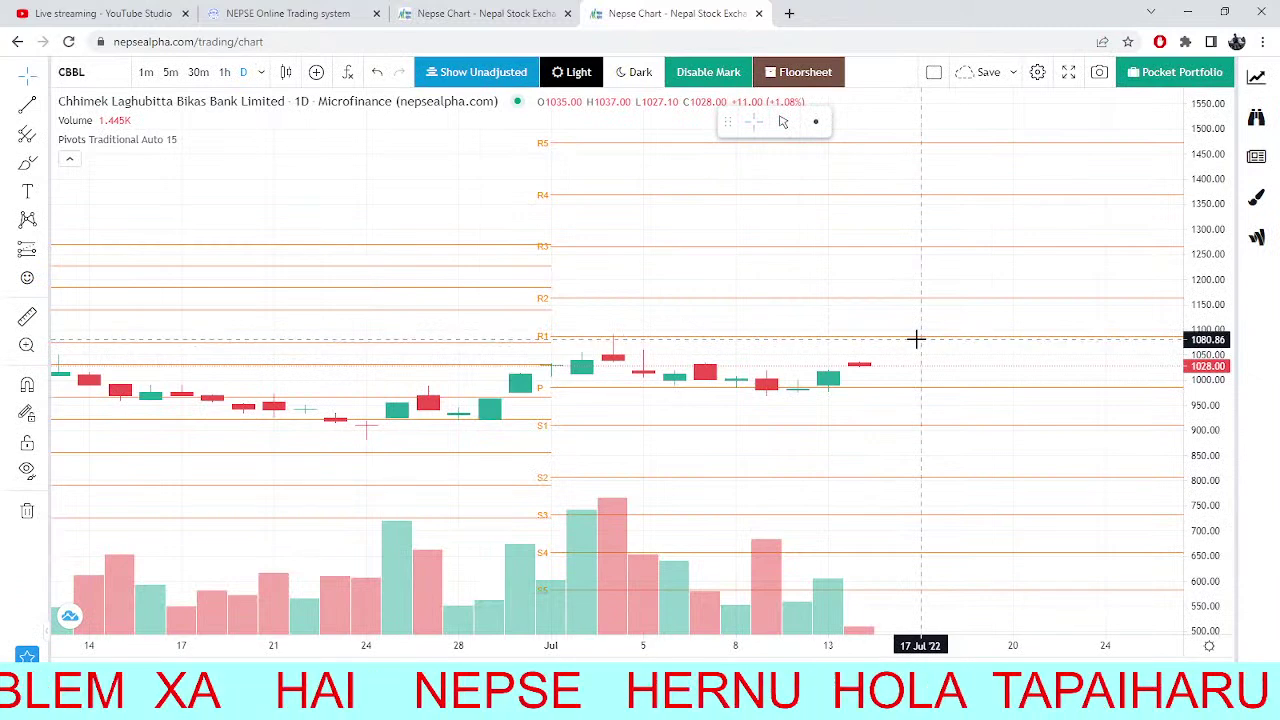
{"action": "left_click", "coordinate": [480, 13]}
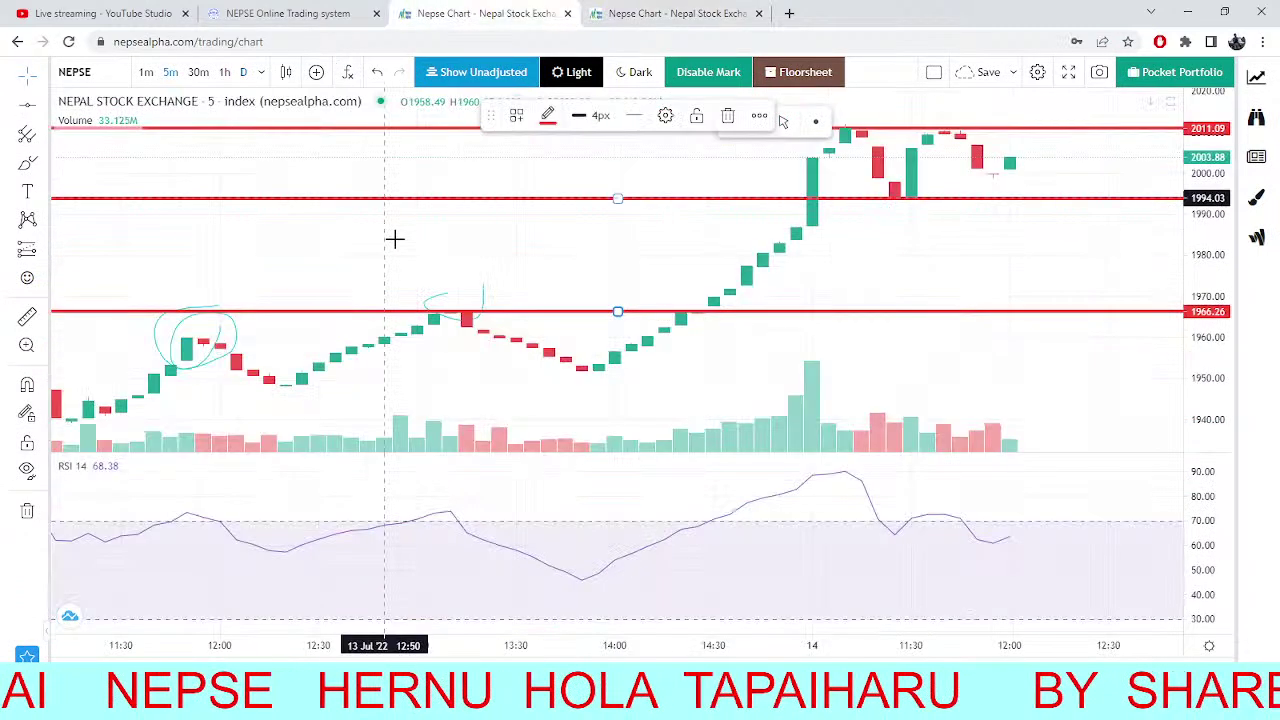
Monitor the live index and turnover figures against the newest NEPSE 5-minute candles above the 1993.86 line.
{"action": "left_click", "coordinate": [340, 13]}
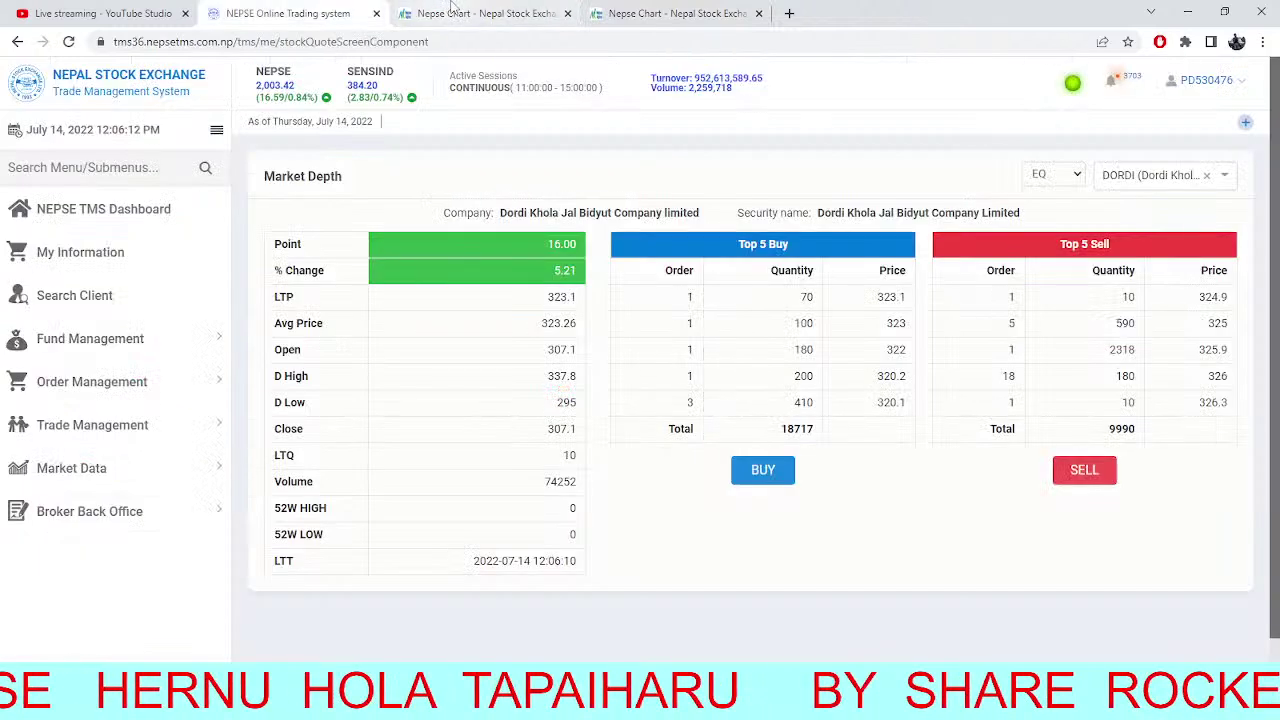
{"action": "left_click", "coordinate": [452, 10]}
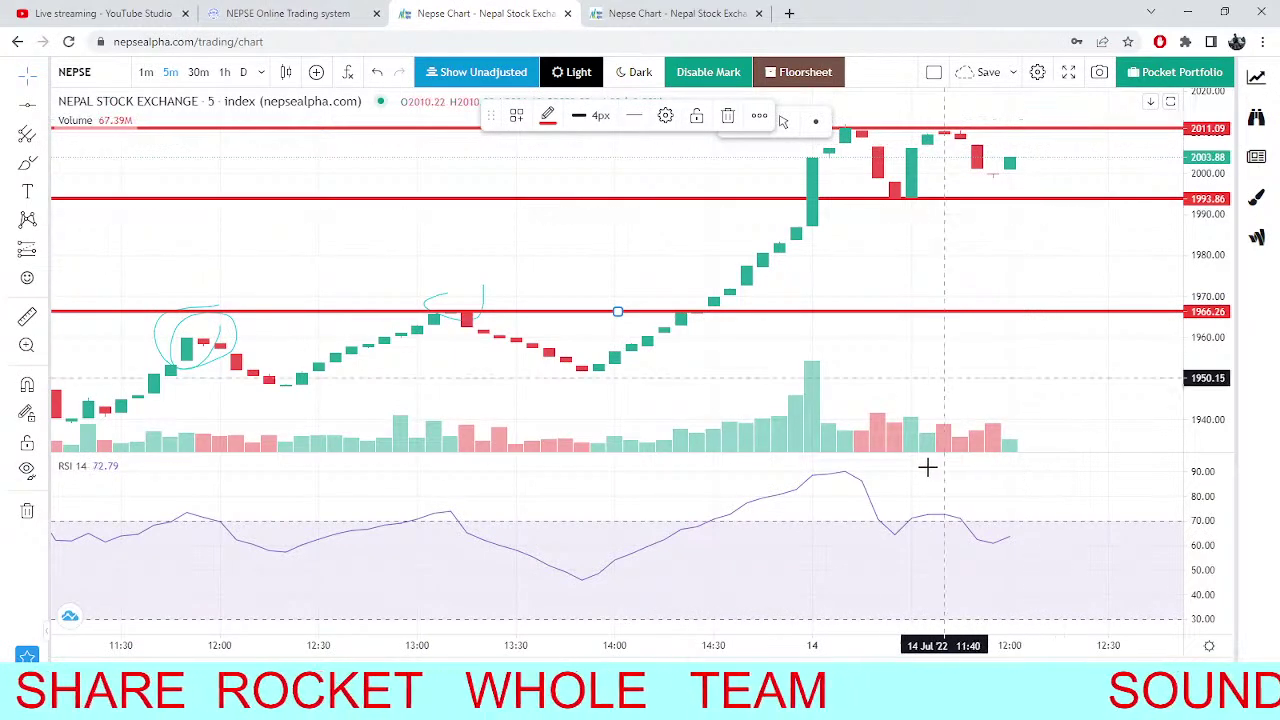
{"action": "left_click", "coordinate": [223, 8]}
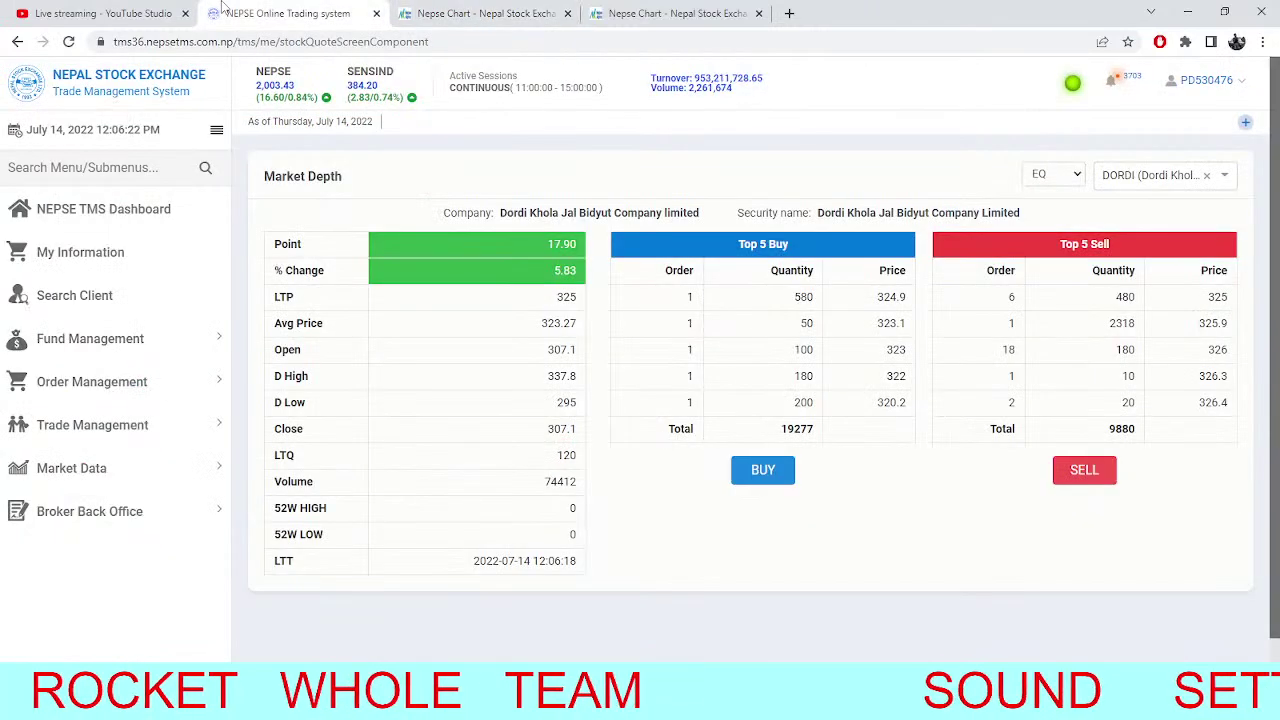
{"action": "left_click", "coordinate": [478, 13]}
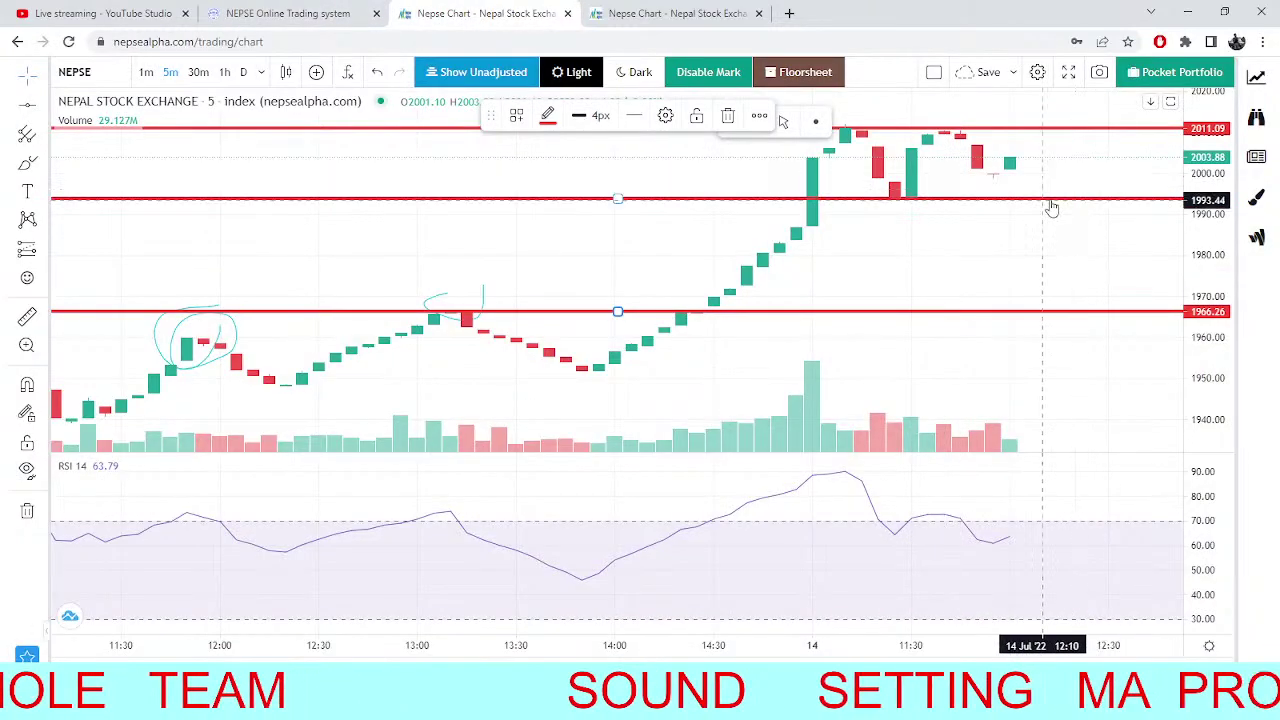
{"action": "left_click_drag", "start_coordinate": [1051, 207], "coordinate": [1071, 207]}
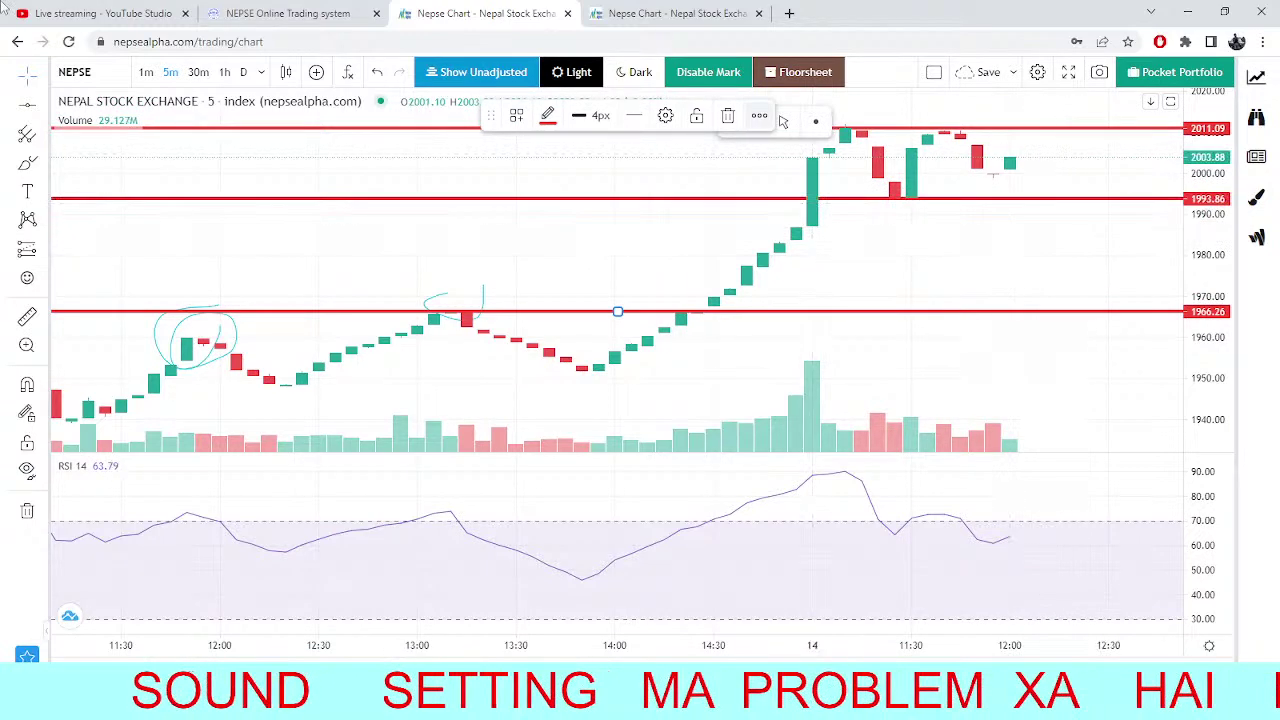
{"action": "left_click", "coordinate": [300, 13]}
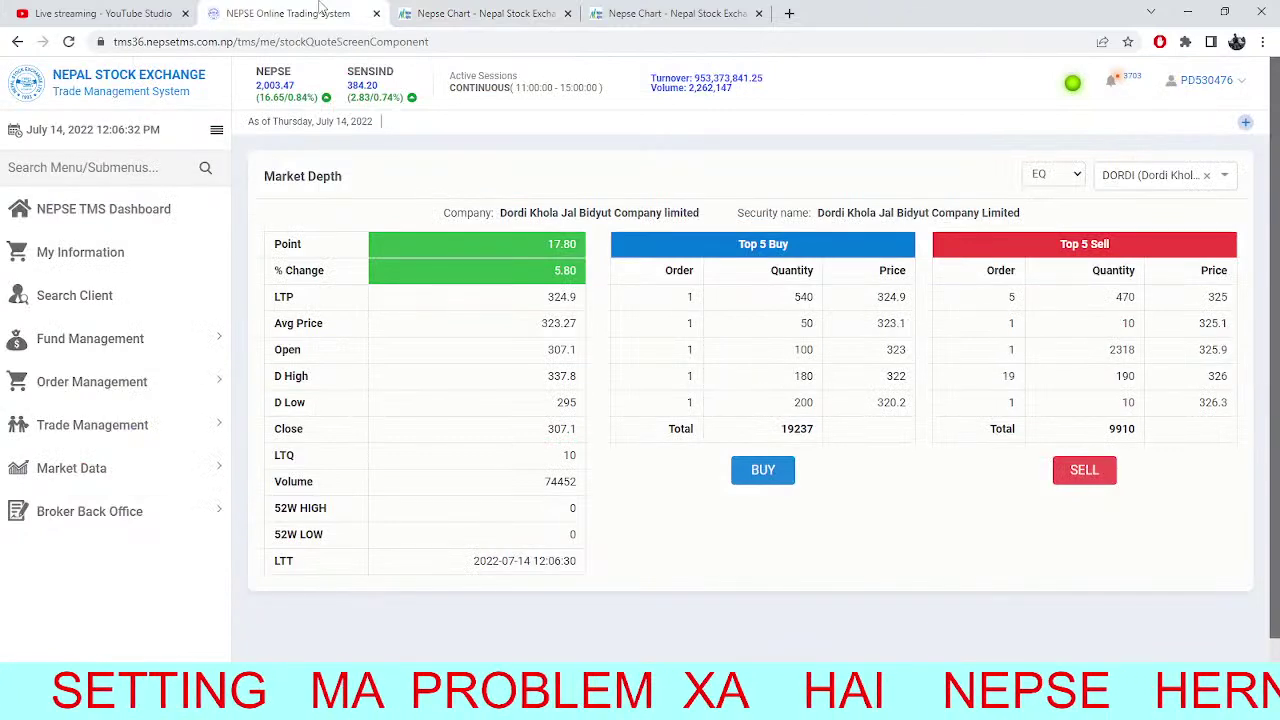
{"action": "left_click", "coordinate": [460, 16]}
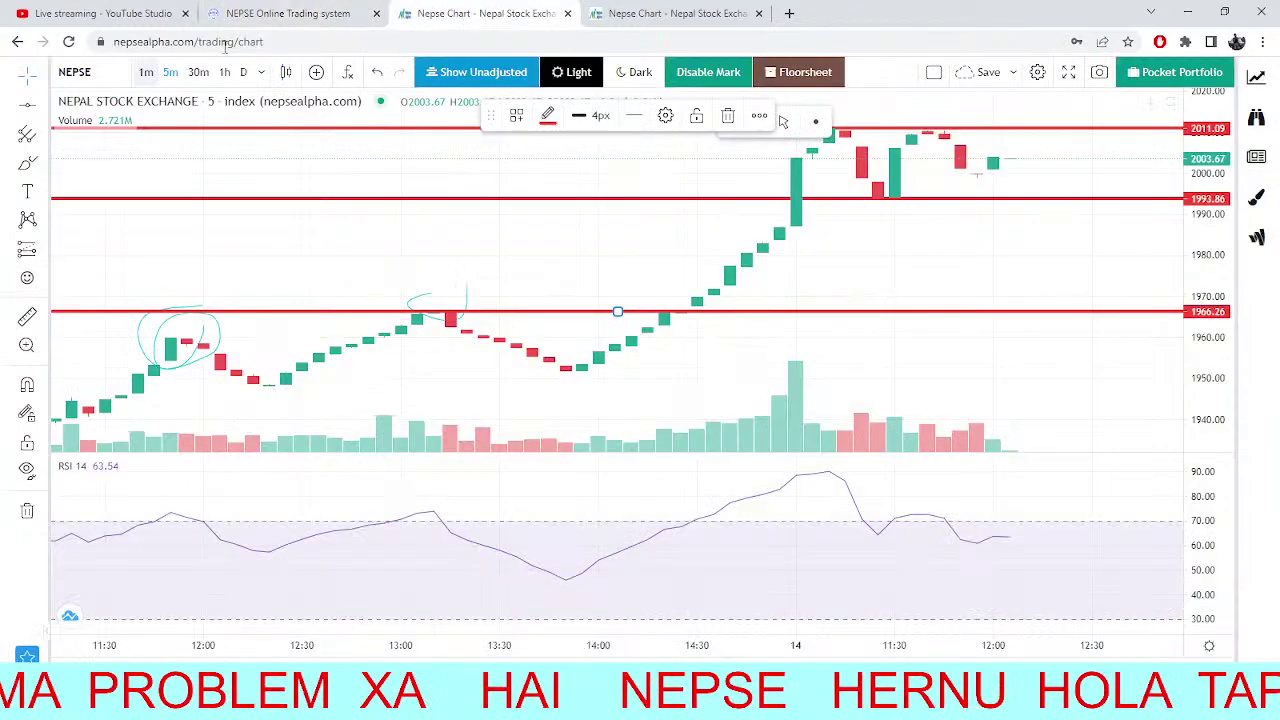
Replace the CBBL chart with that of Ghalemdi Hydro Limited (GHL) and switch it to the 1-hour interval.
{"action": "left_click", "coordinate": [612, 8]}
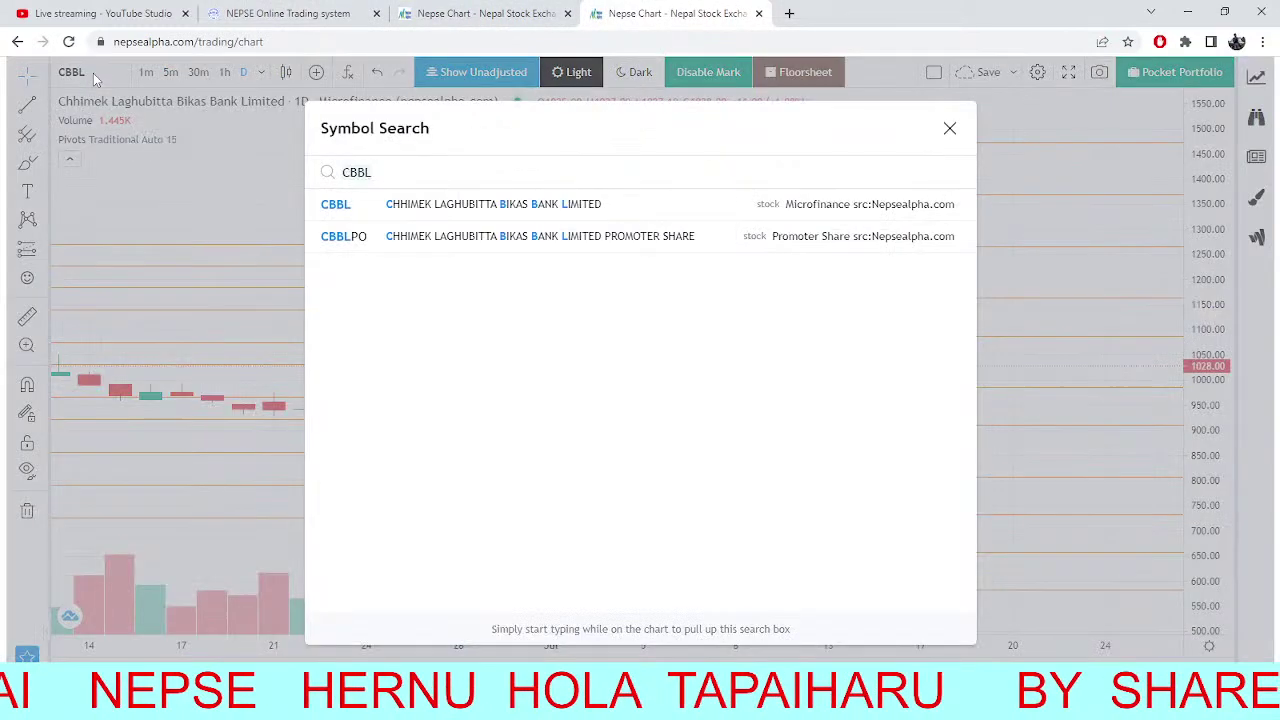
{"action": "left_click", "coordinate": [93, 73]}
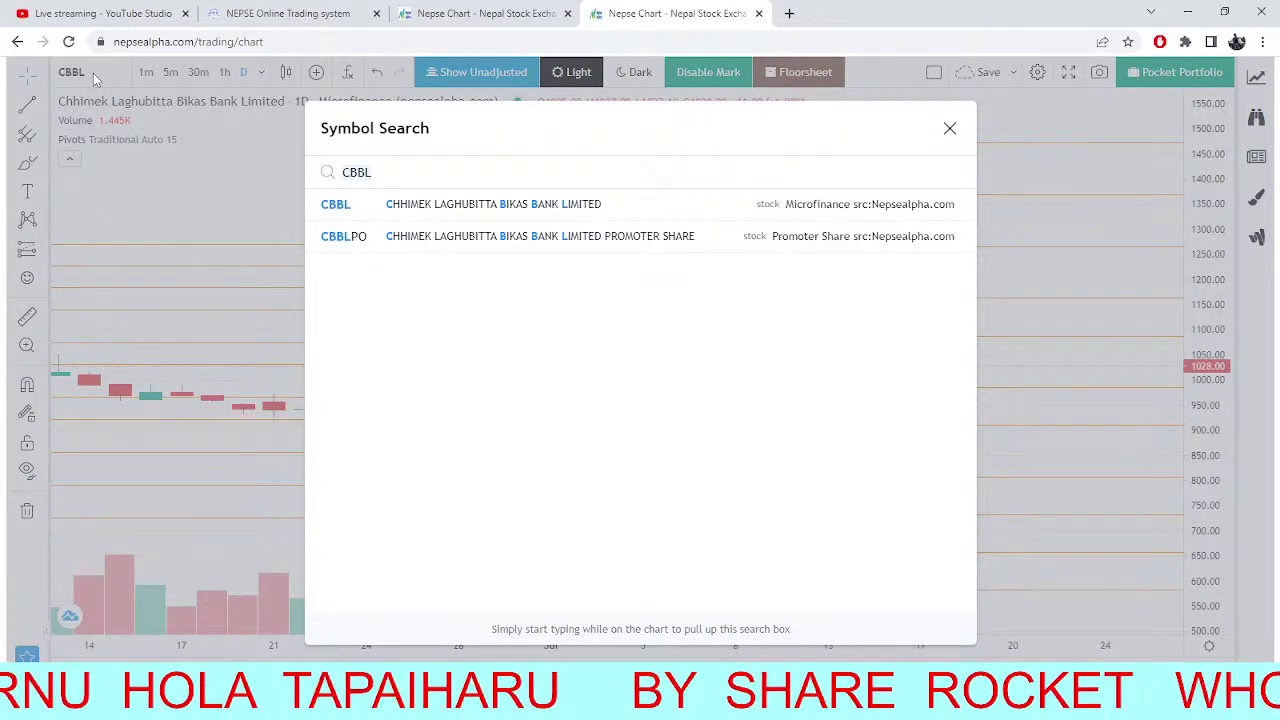
{"action": "key", "text": "BackSpace"}
{"action": "key", "text": "BackSpace"}
{"action": "key", "text": "BackSpace"}
{"action": "key", "text": "BackSpace"}
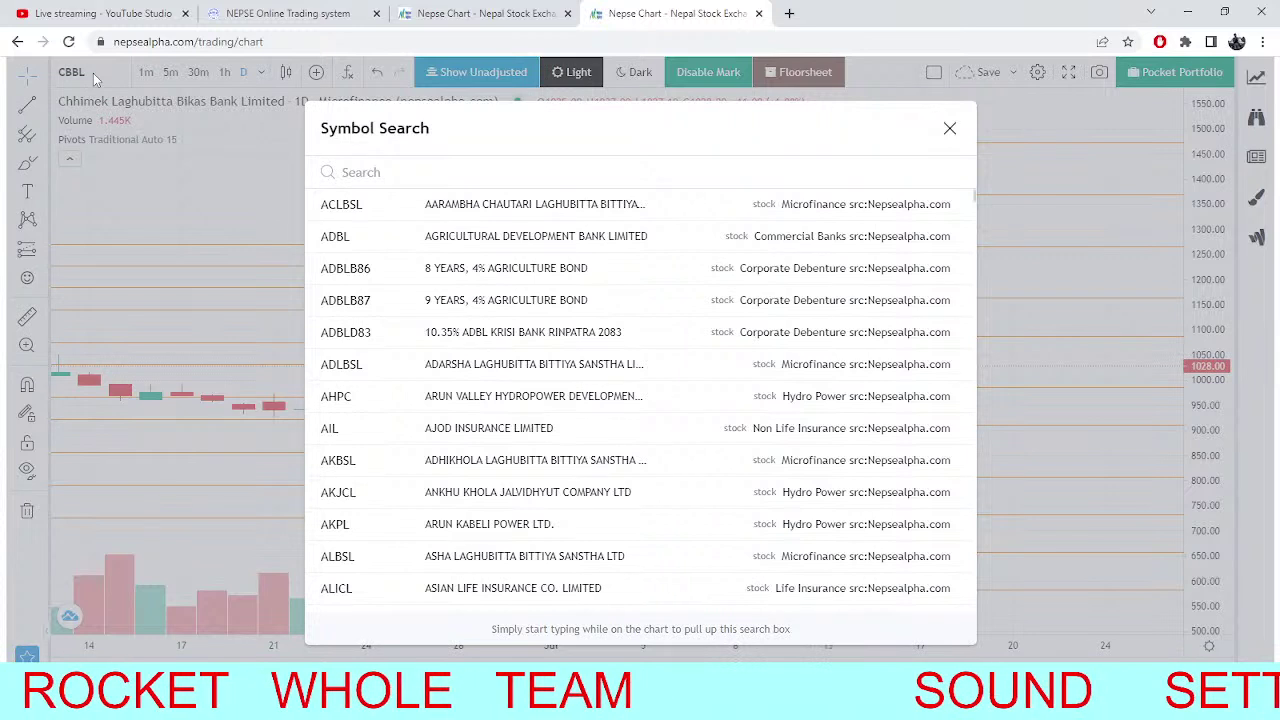
{"action": "type", "text": "G"}
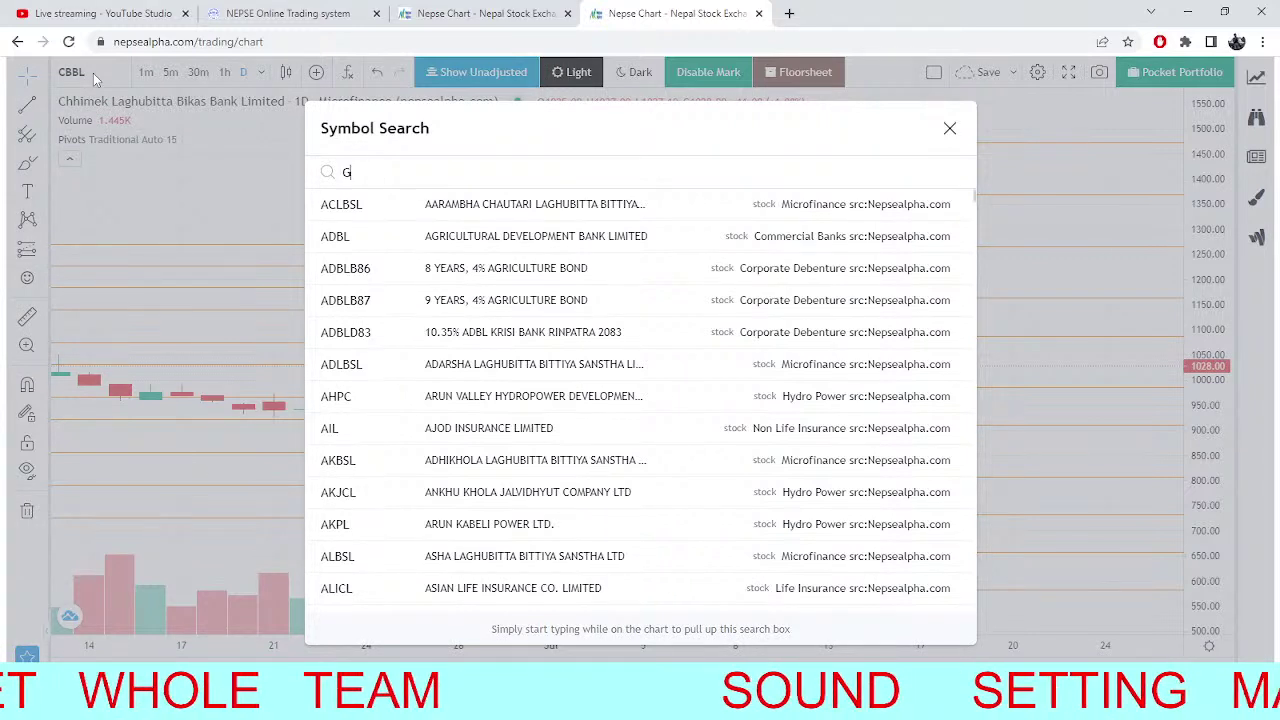
{"action": "type", "text": "HL"}
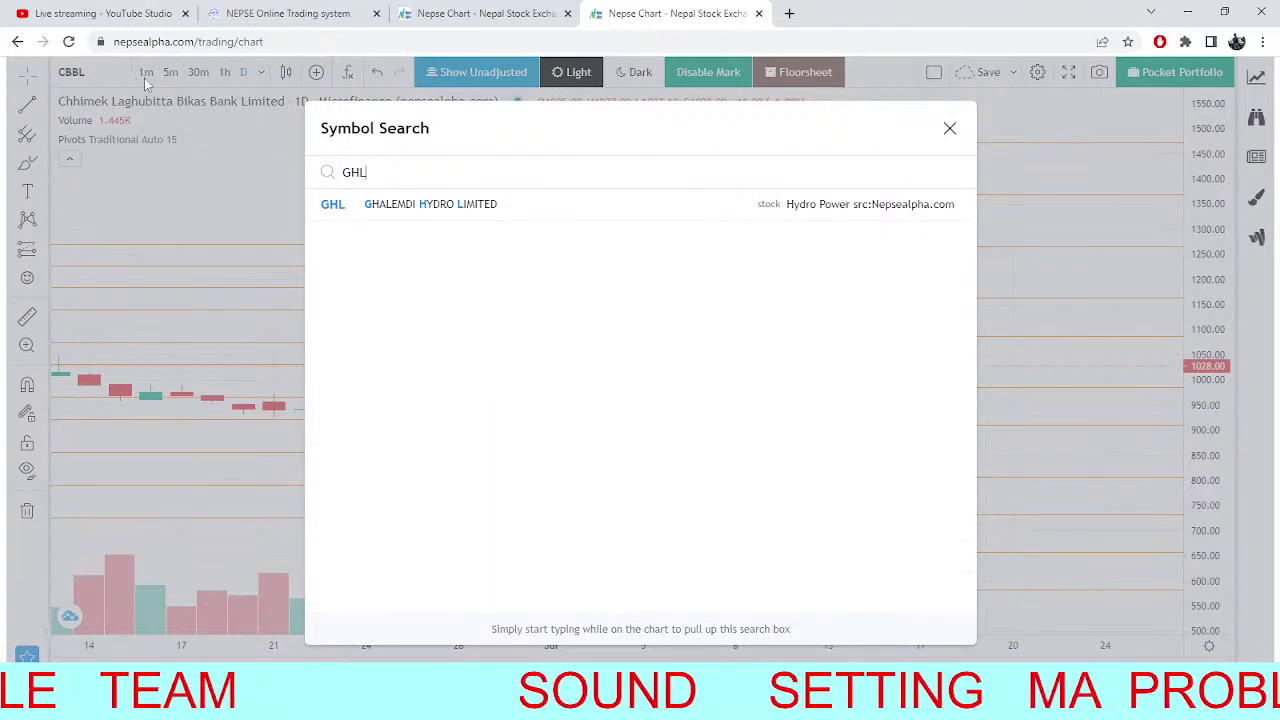
{"action": "key", "text": "Return"}
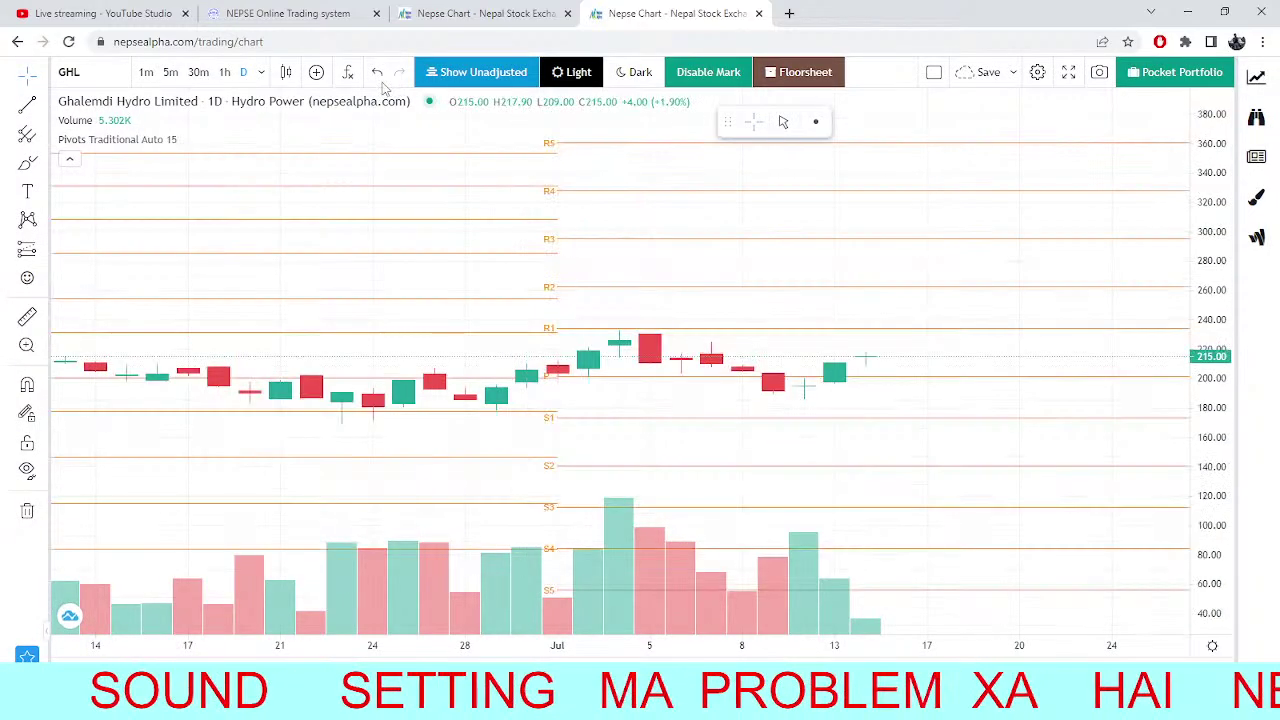
{"action": "left_click", "coordinate": [216, 76]}
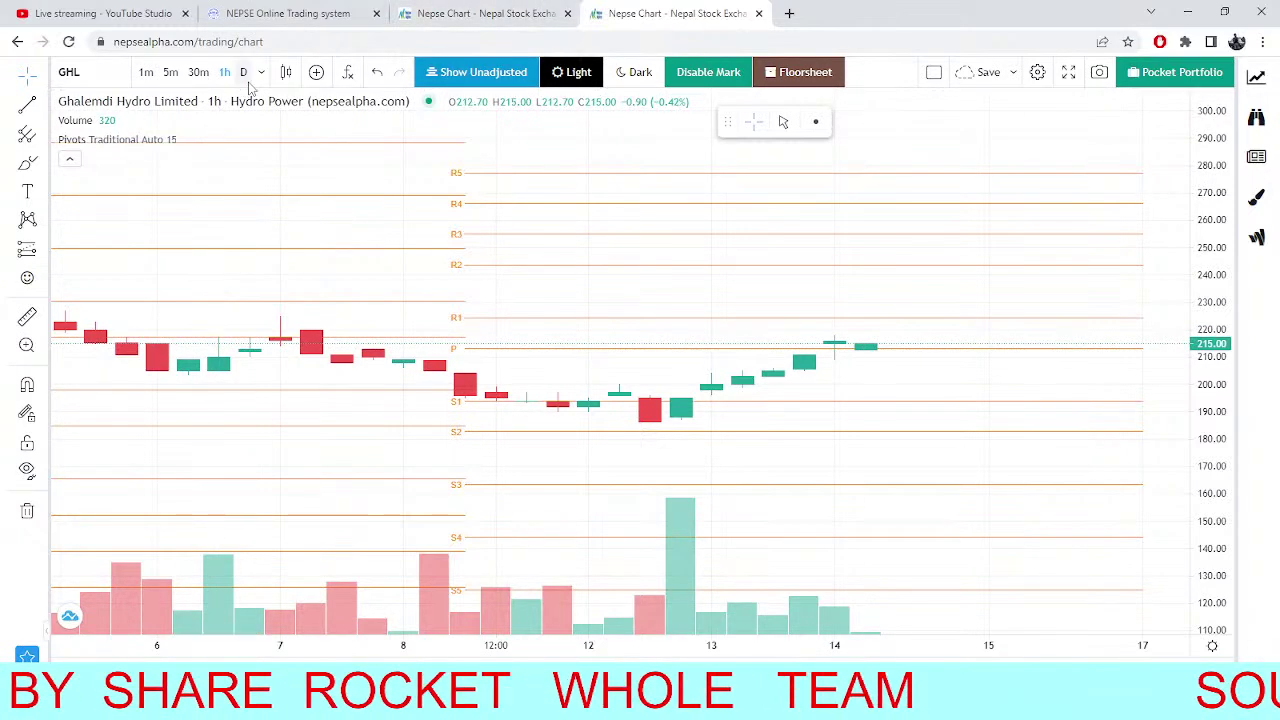
Check the live NEPSE index in the trading system against the candle after 12:00 on the 5-minute chart.
{"action": "left_click", "coordinate": [423, 10]}
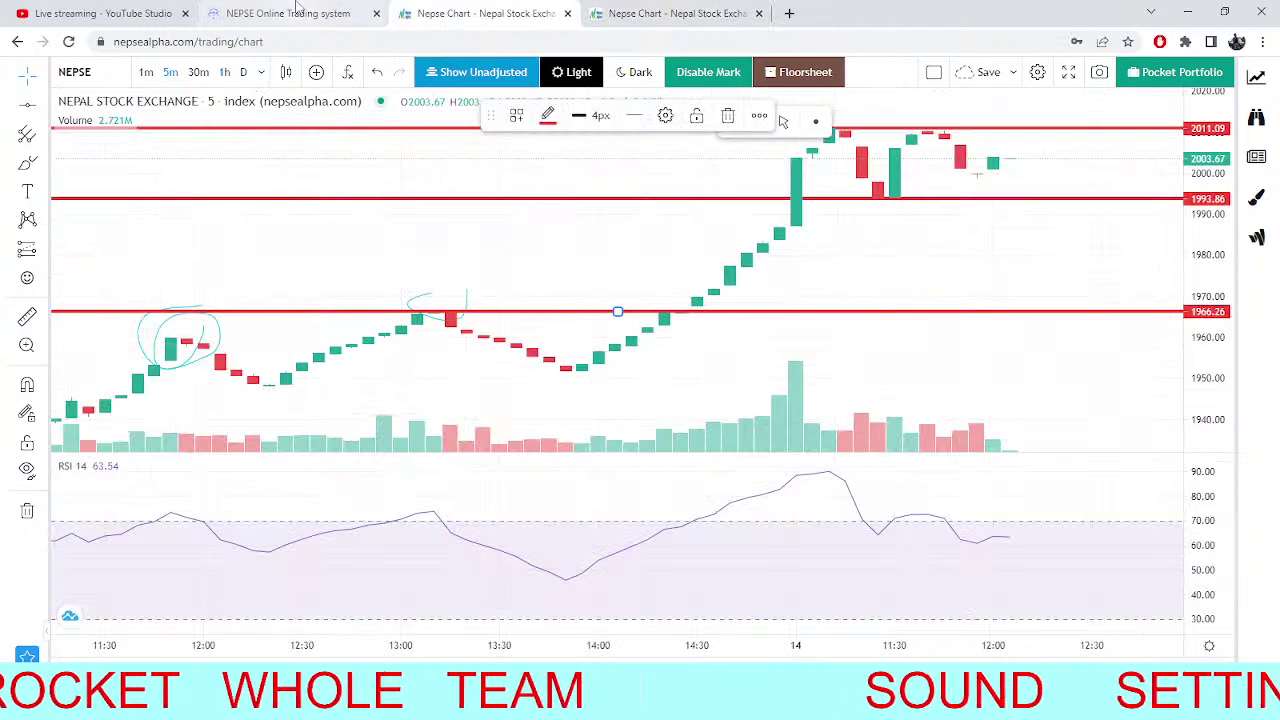
{"action": "left_click", "coordinate": [365, 14]}
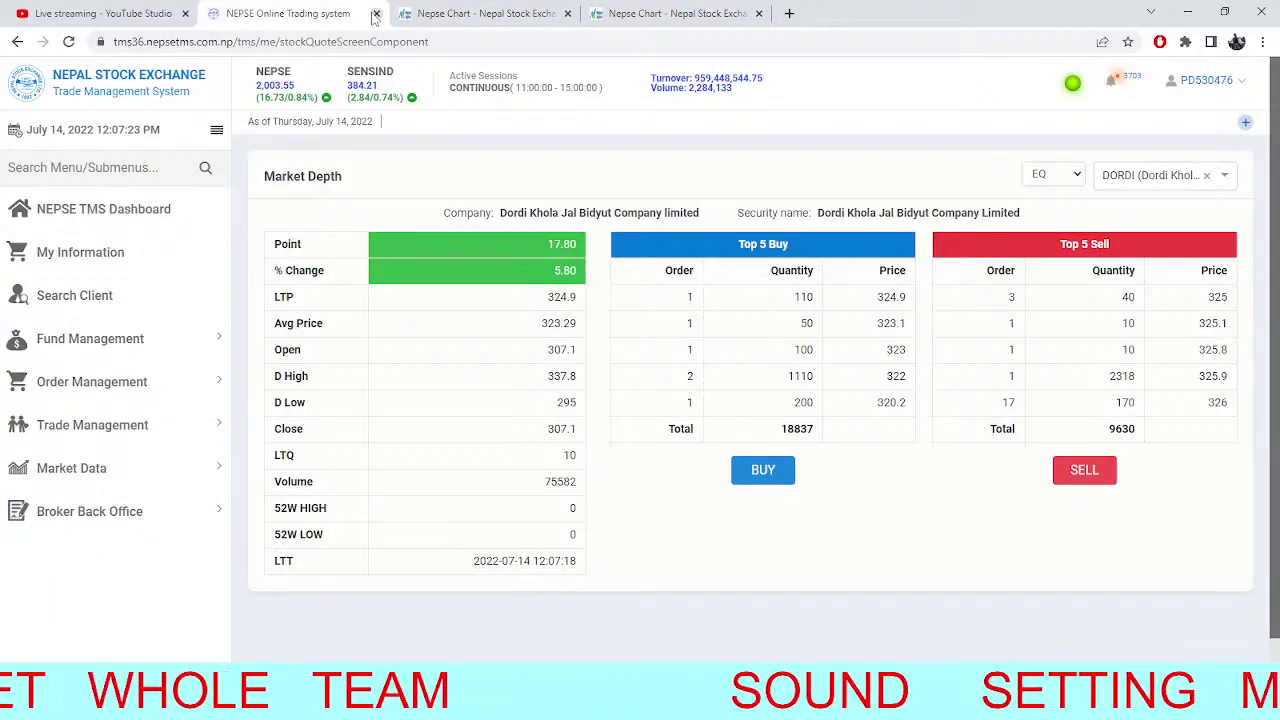
{"action": "left_click", "coordinate": [416, 8]}
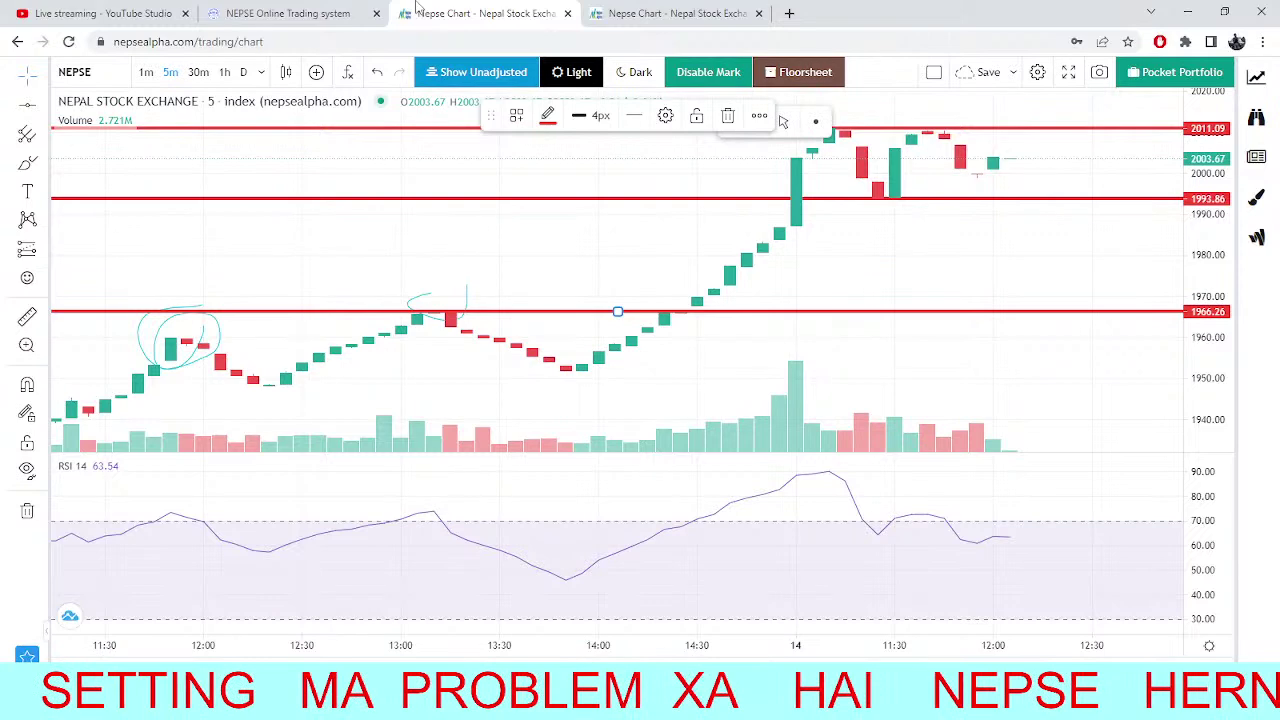
Check the live index, and replace the GHL chart with the daily chart of Hydroelectricity Investment and Development Company (HIDCL).
{"action": "key", "text": "ctrl+shift+Tab"}
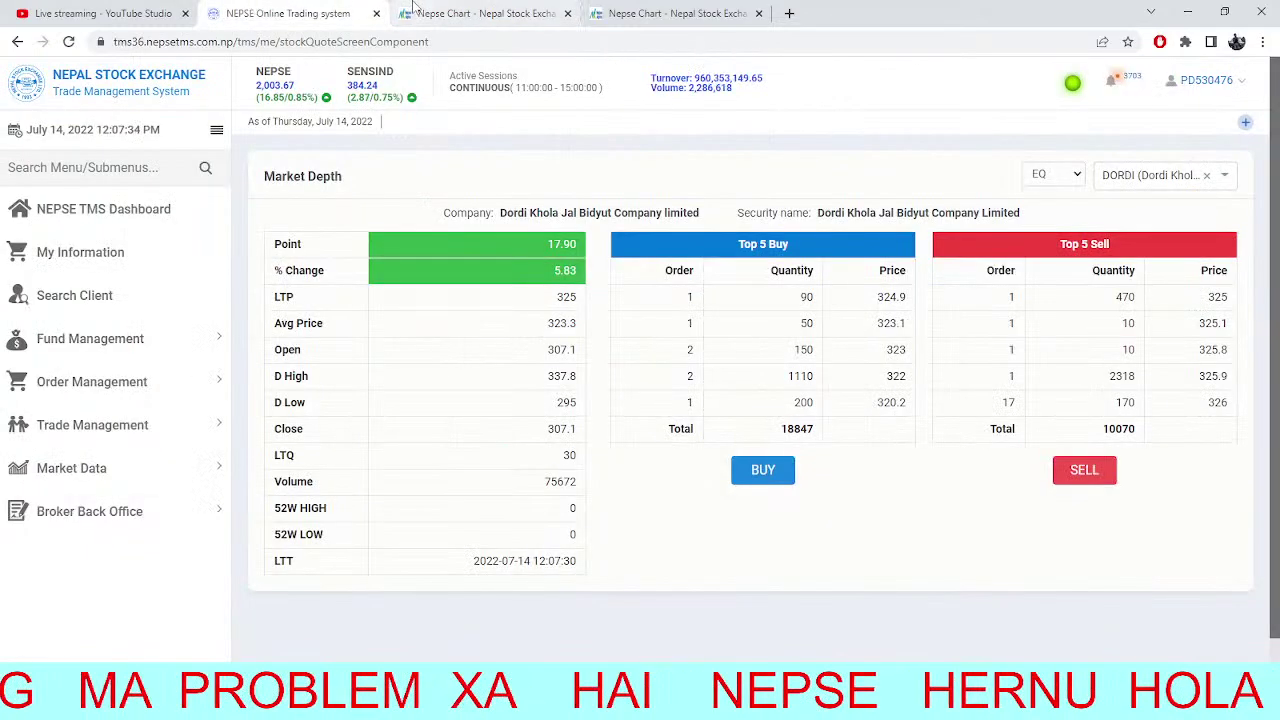
{"action": "left_click", "coordinate": [415, 8]}
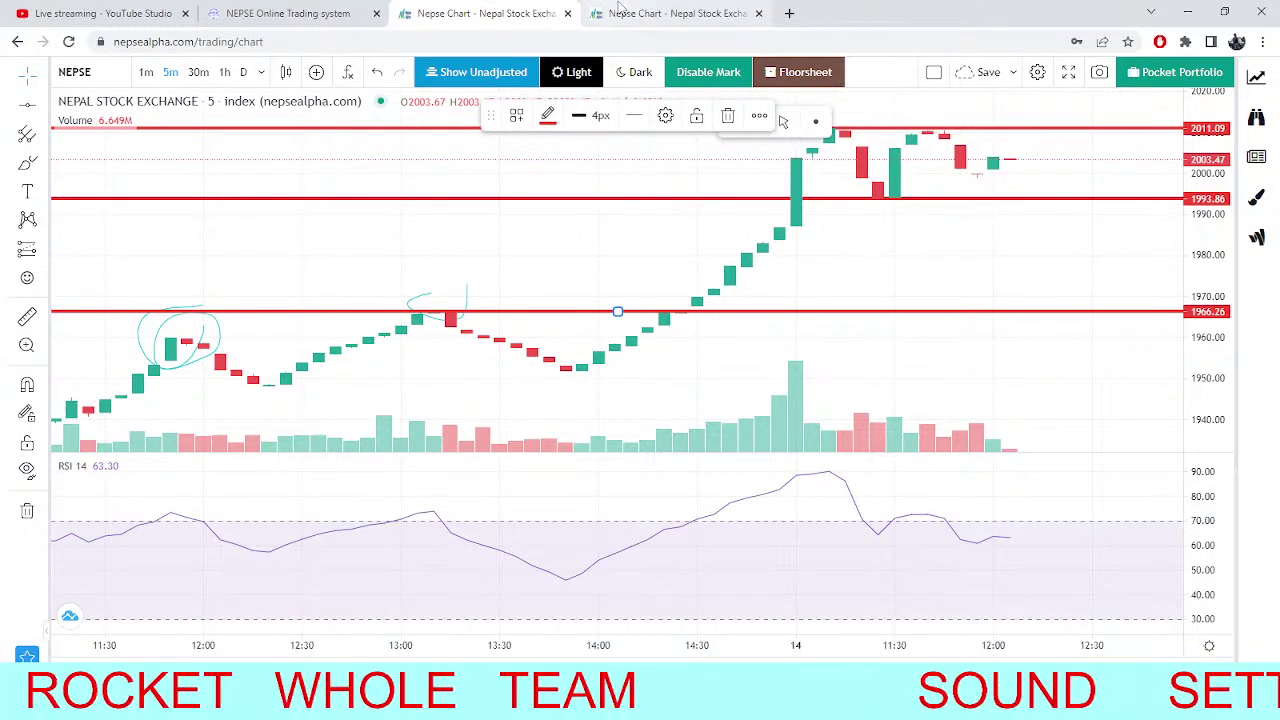
{"action": "left_click", "coordinate": [703, 8]}
{"action": "left_click", "coordinate": [85, 78]}
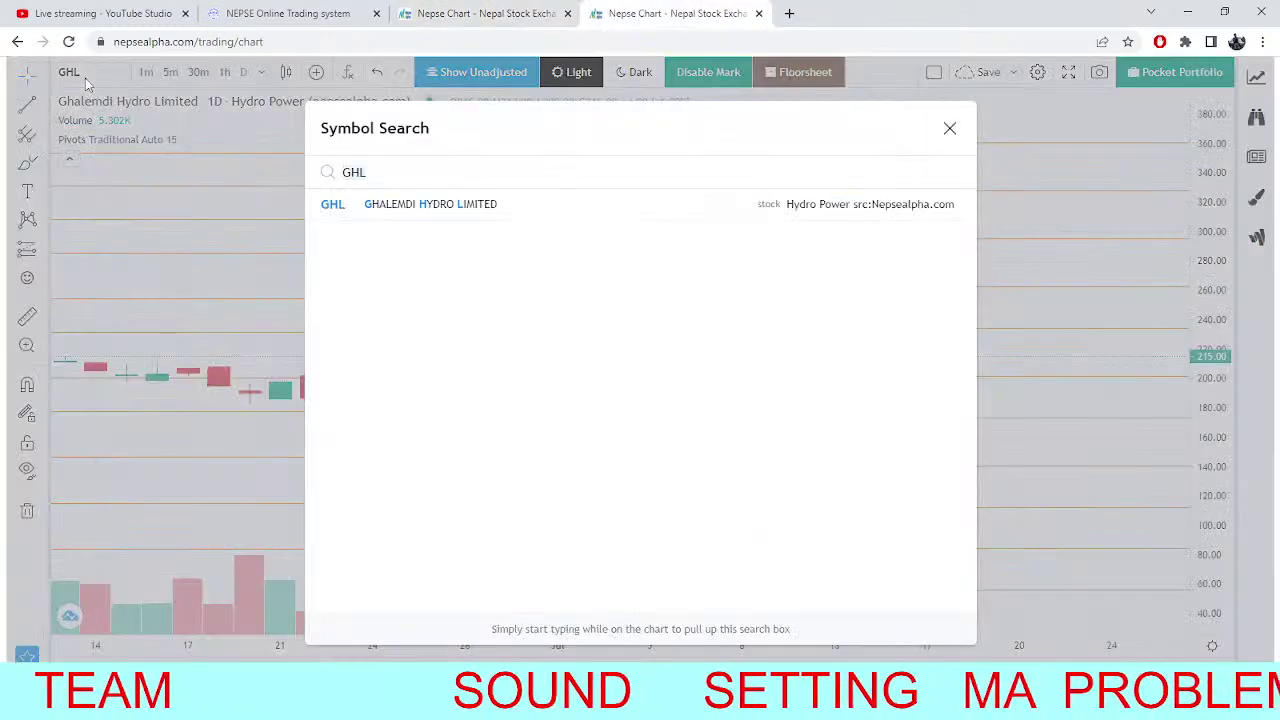
{"action": "key", "text": "BackSpace"}
{"action": "key", "text": "BackSpace"}
{"action": "key", "text": "BackSpace"}
{"action": "type", "text": "HI"}
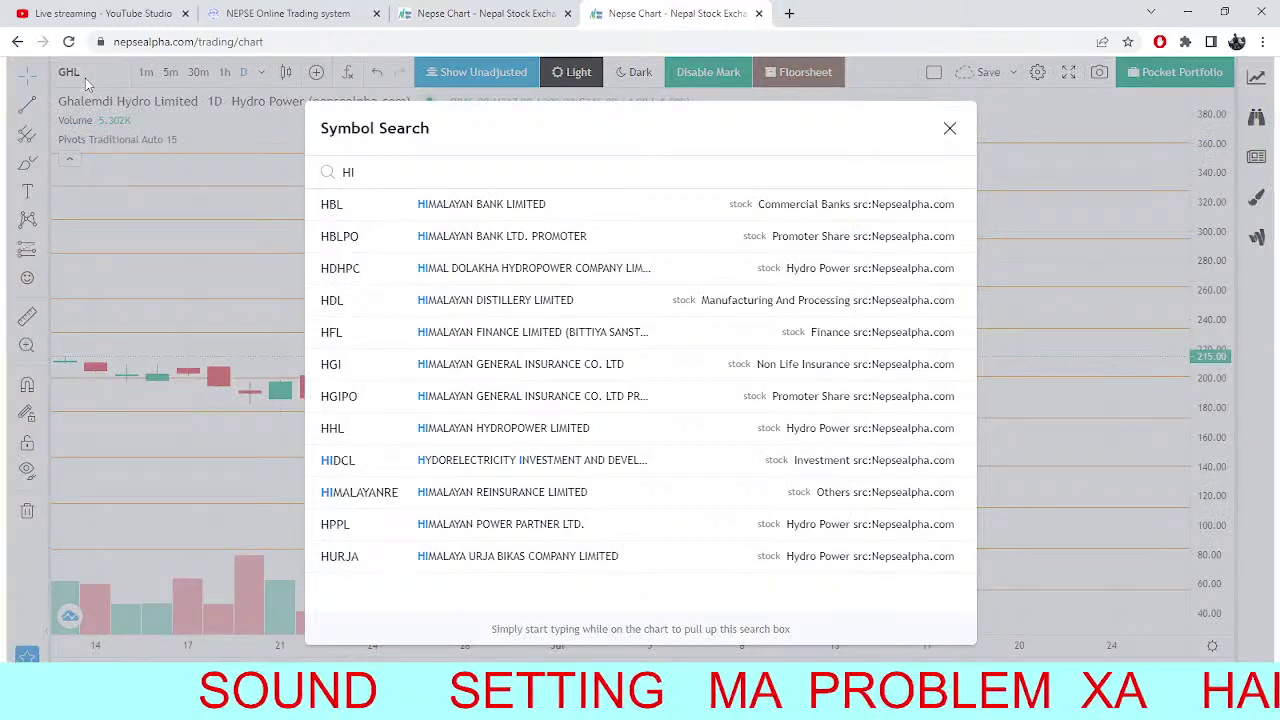
{"action": "type", "text": "DC"}
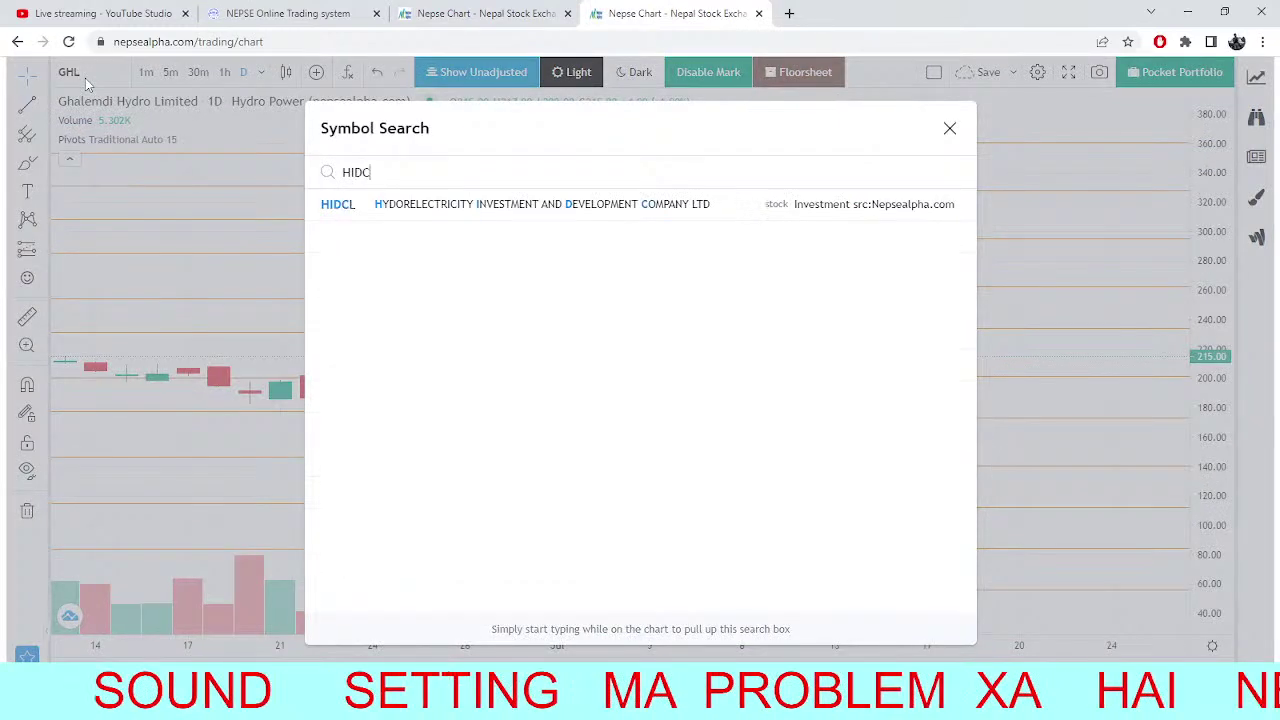
{"action": "type", "text": "L"}
{"action": "left_click", "coordinate": [413, 205]}
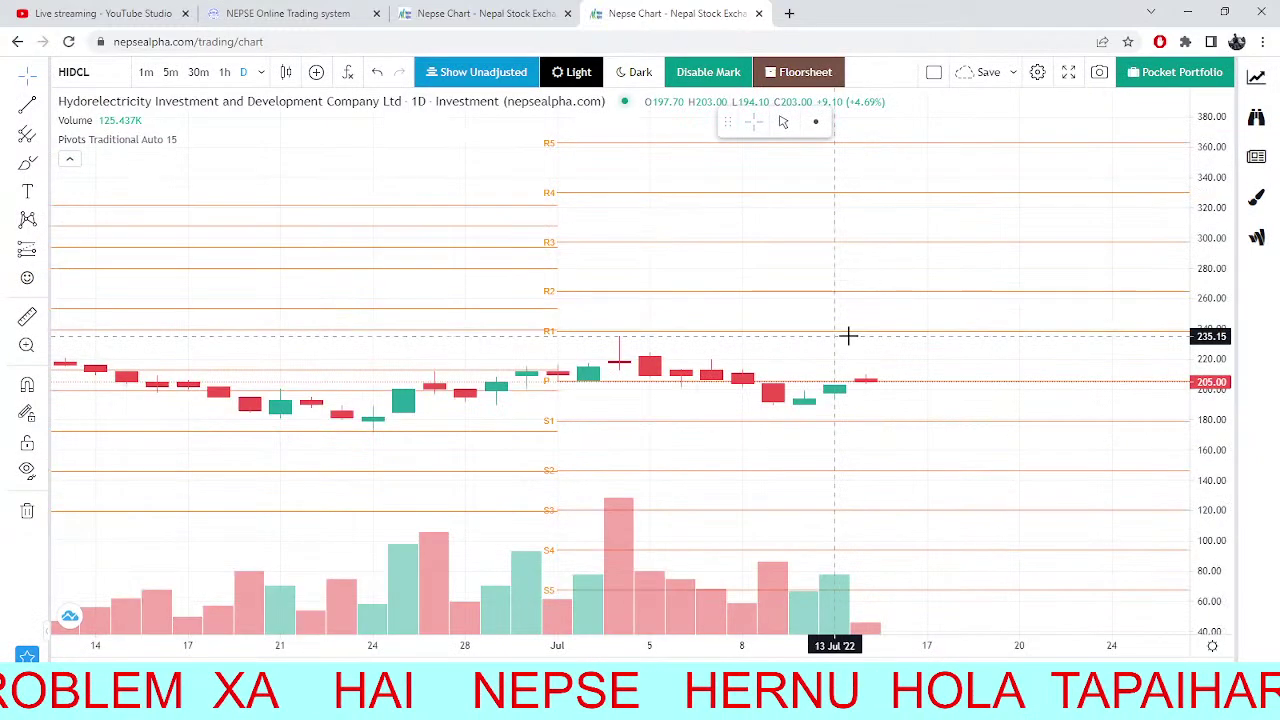
{"action": "scroll", "coordinate": [850, 340], "scroll_direction": "up", "scroll_amount": 2}
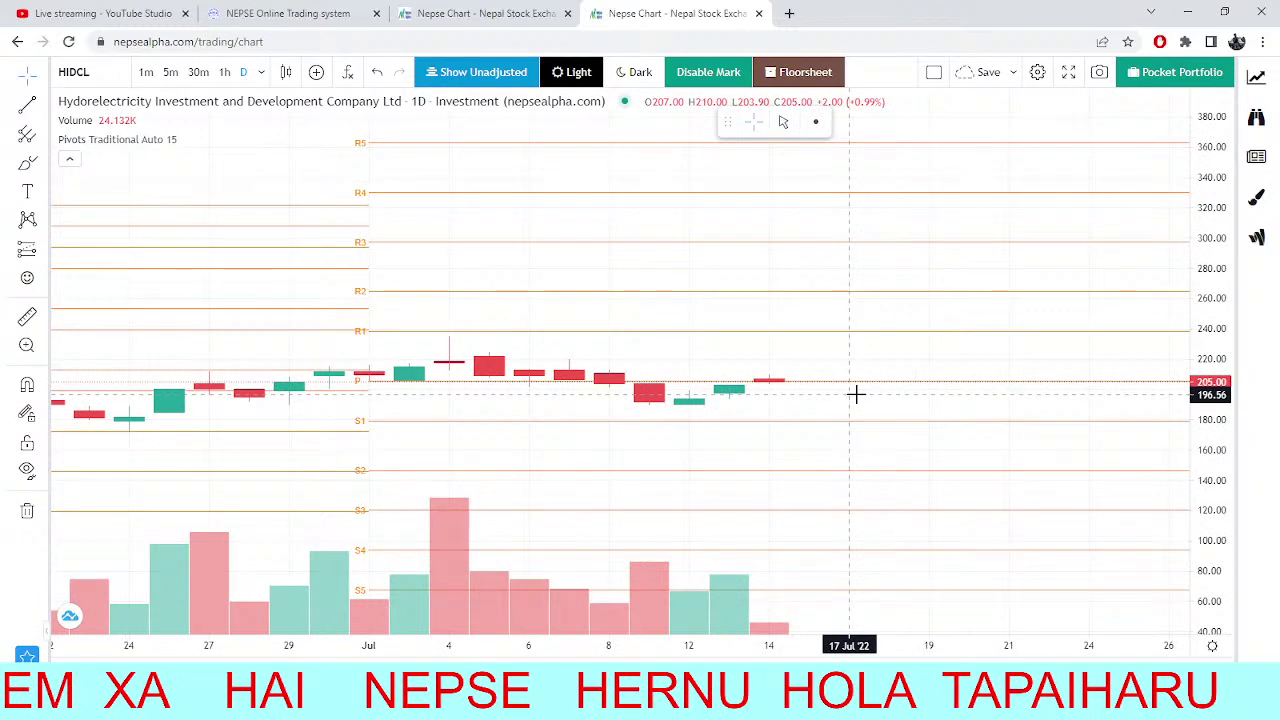
Reload the trading system's DORDI market depth page and check its live index against the NEPSE 5-minute chart.
{"action": "left_click", "coordinate": [250, 13]}
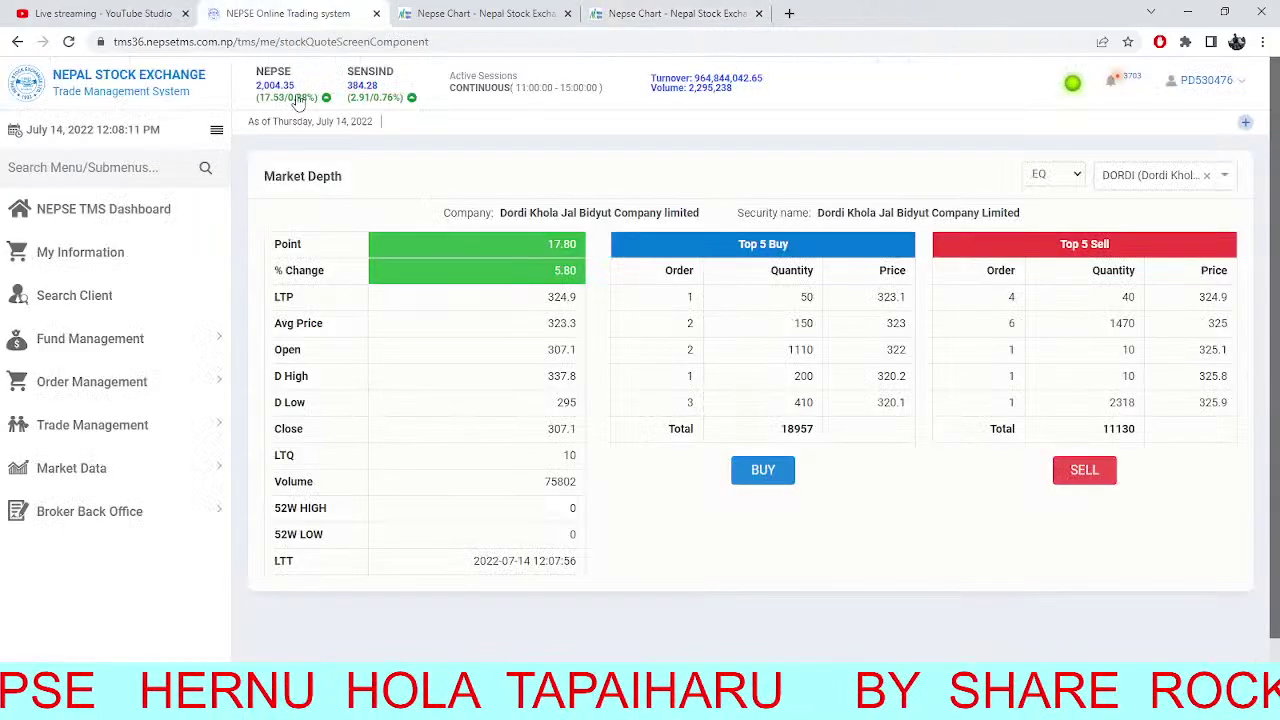
{"action": "left_click", "coordinate": [72, 43]}
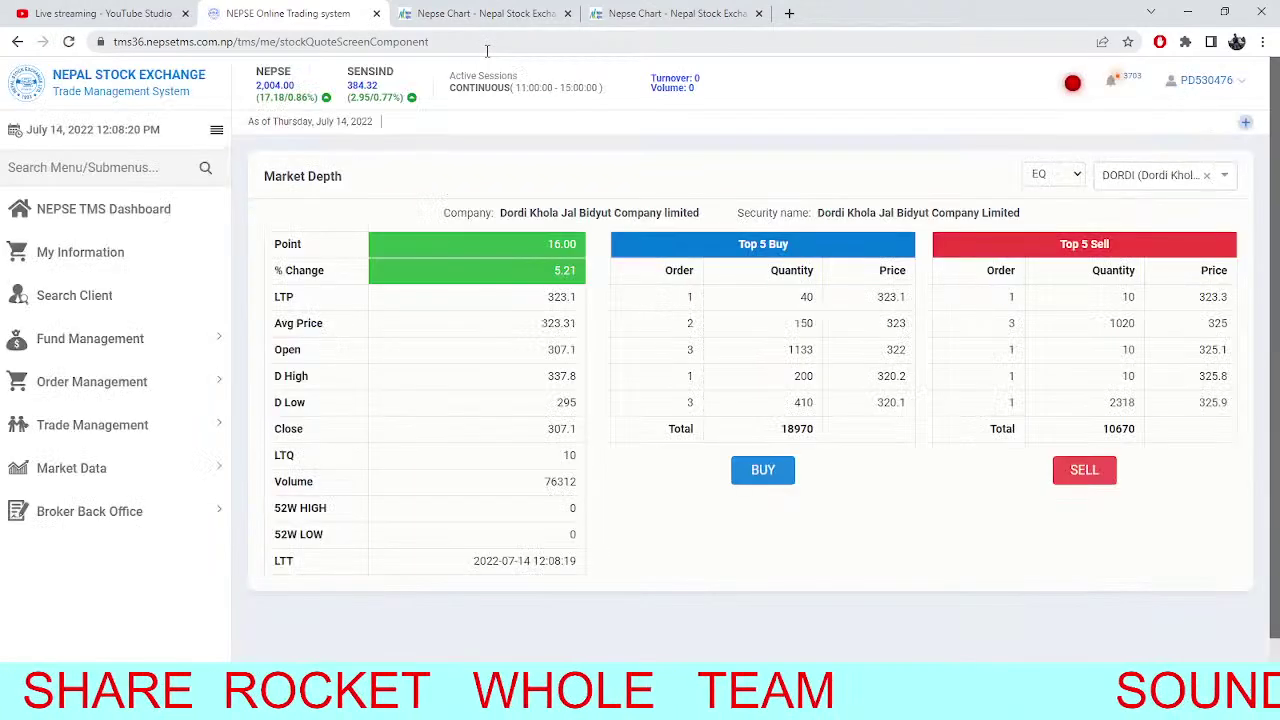
{"action": "left_click", "coordinate": [480, 13]}
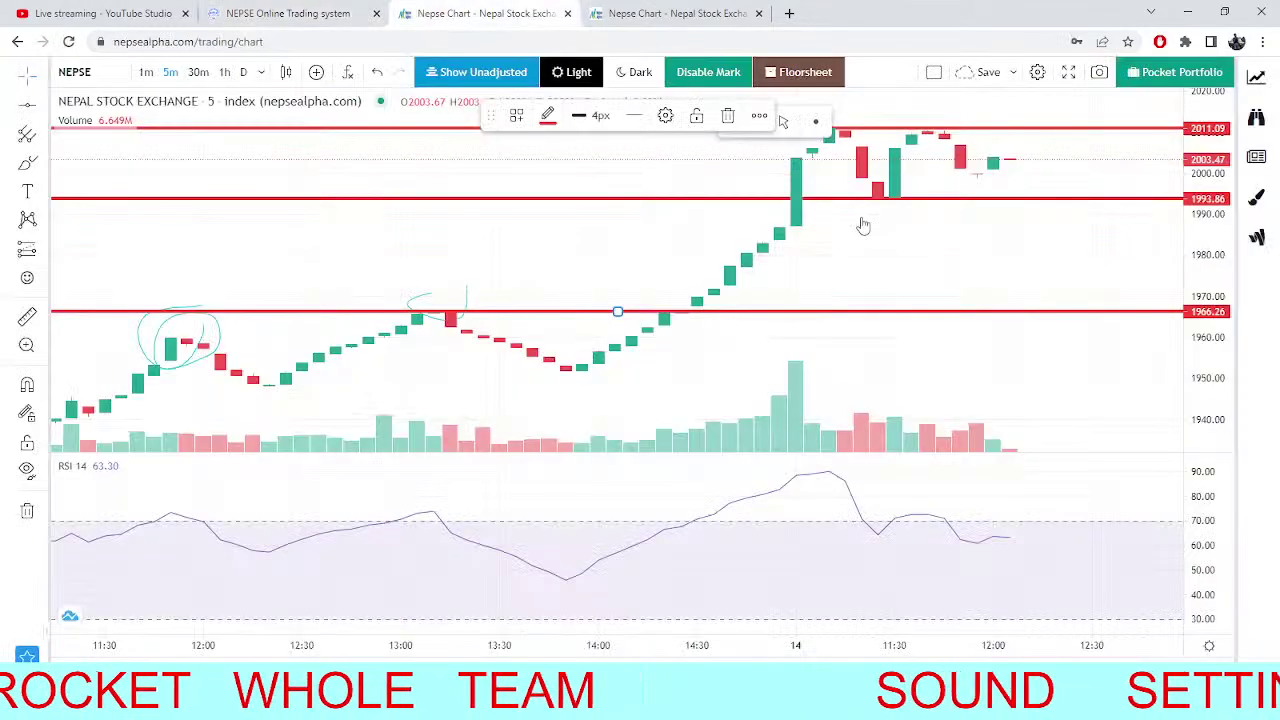
Compare HIDCL's latest daily candles around the pivot line with the NEPSE 5-minute chart and the live index.
{"action": "left_click", "coordinate": [655, 9]}
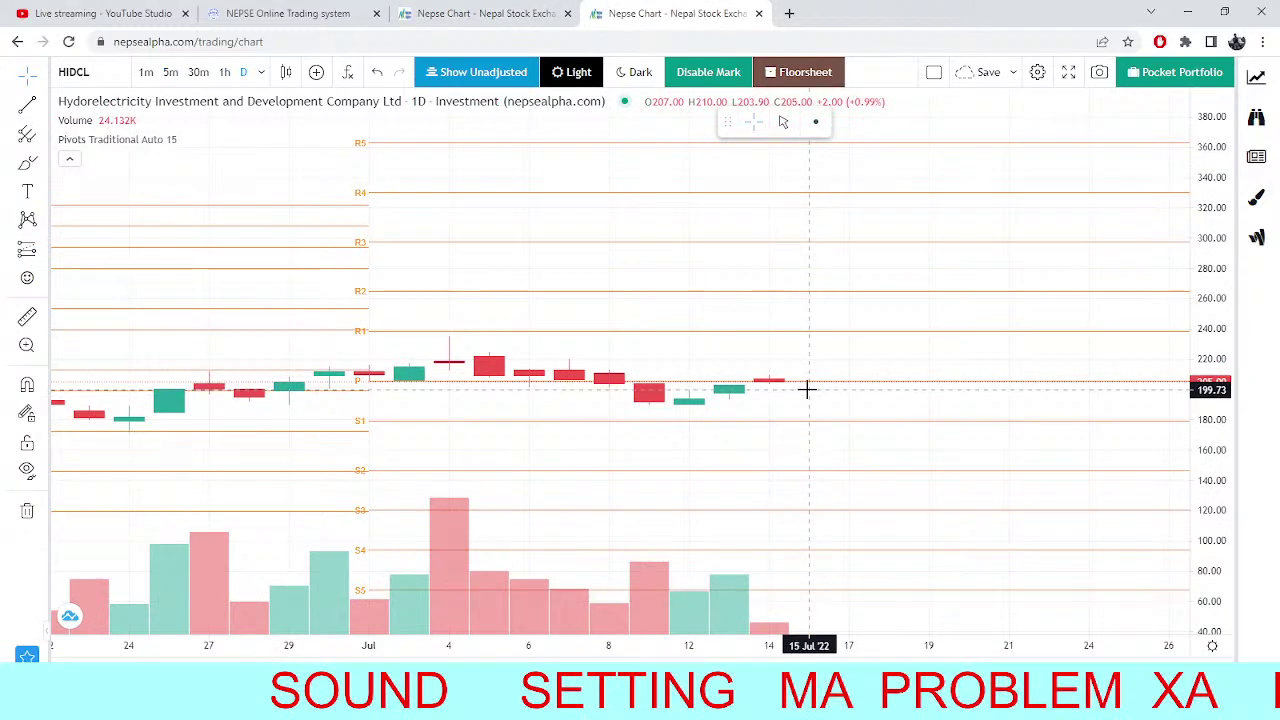
{"action": "left_click", "coordinate": [452, 10]}
{"action": "left_click", "coordinate": [700, 10]}
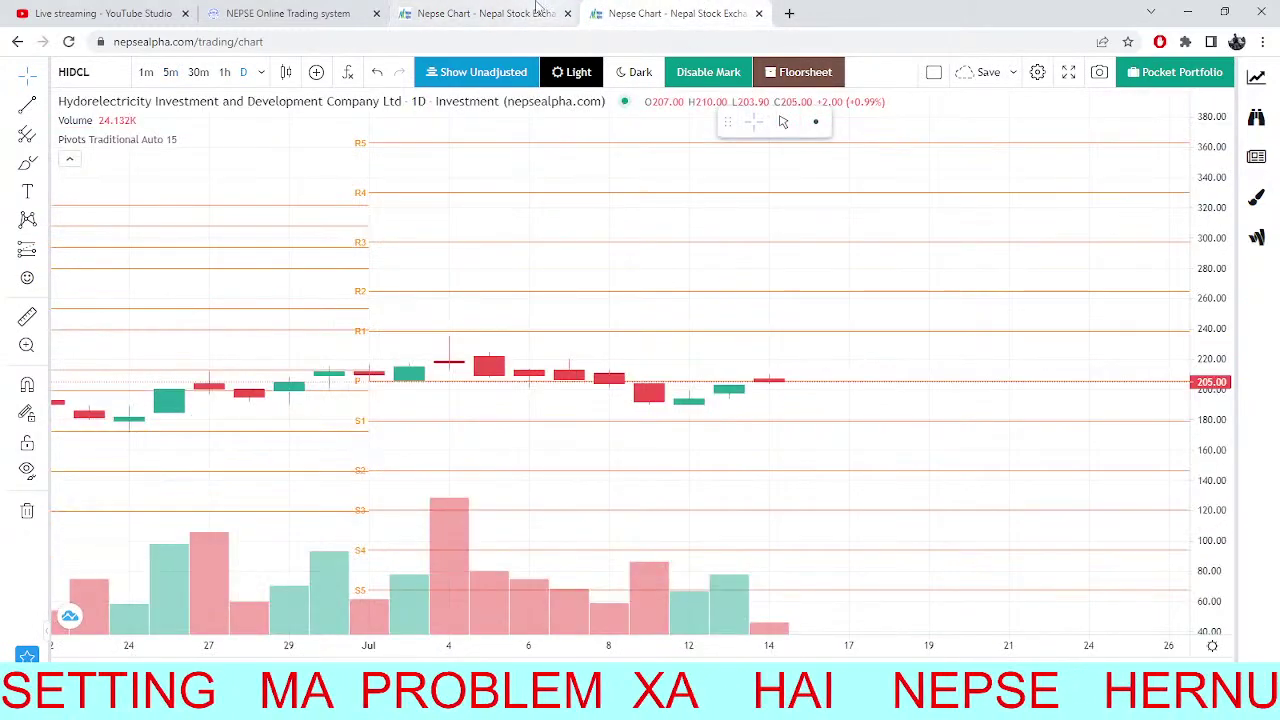
{"action": "left_click", "coordinate": [537, 10]}
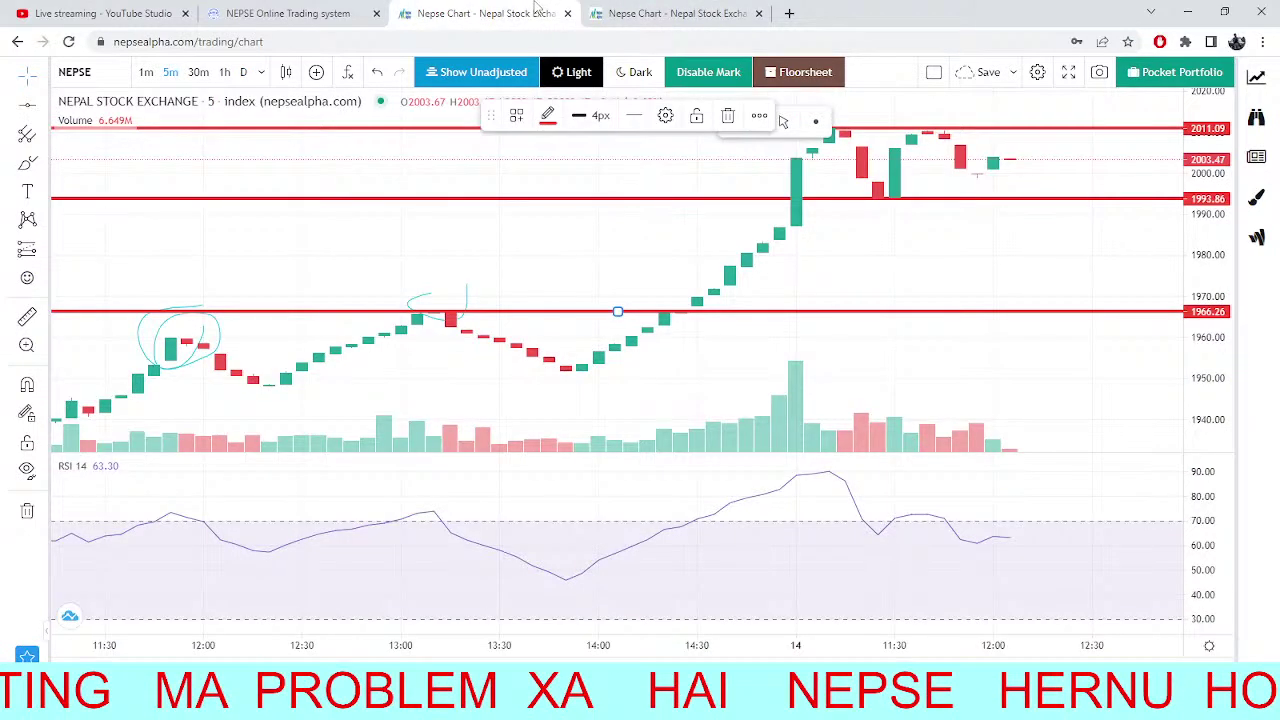
{"action": "key", "text": "ctrl+Tab"}
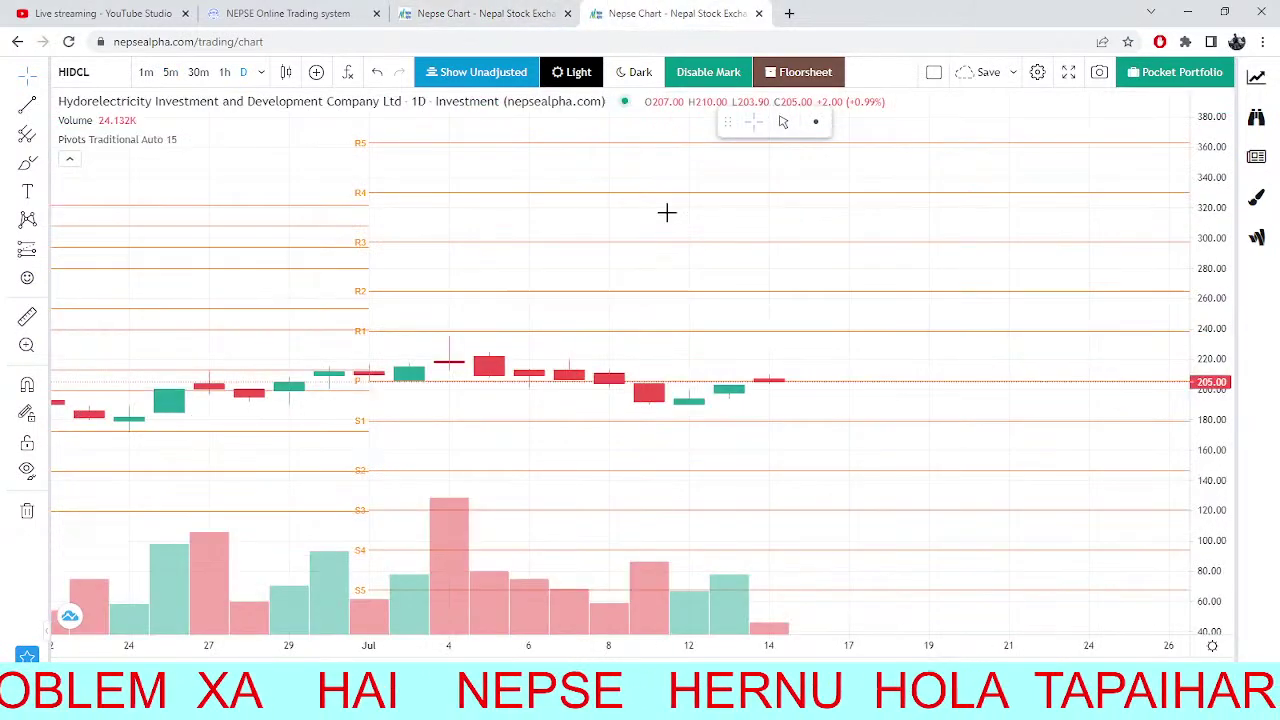
{"action": "left_click", "coordinate": [548, 7]}
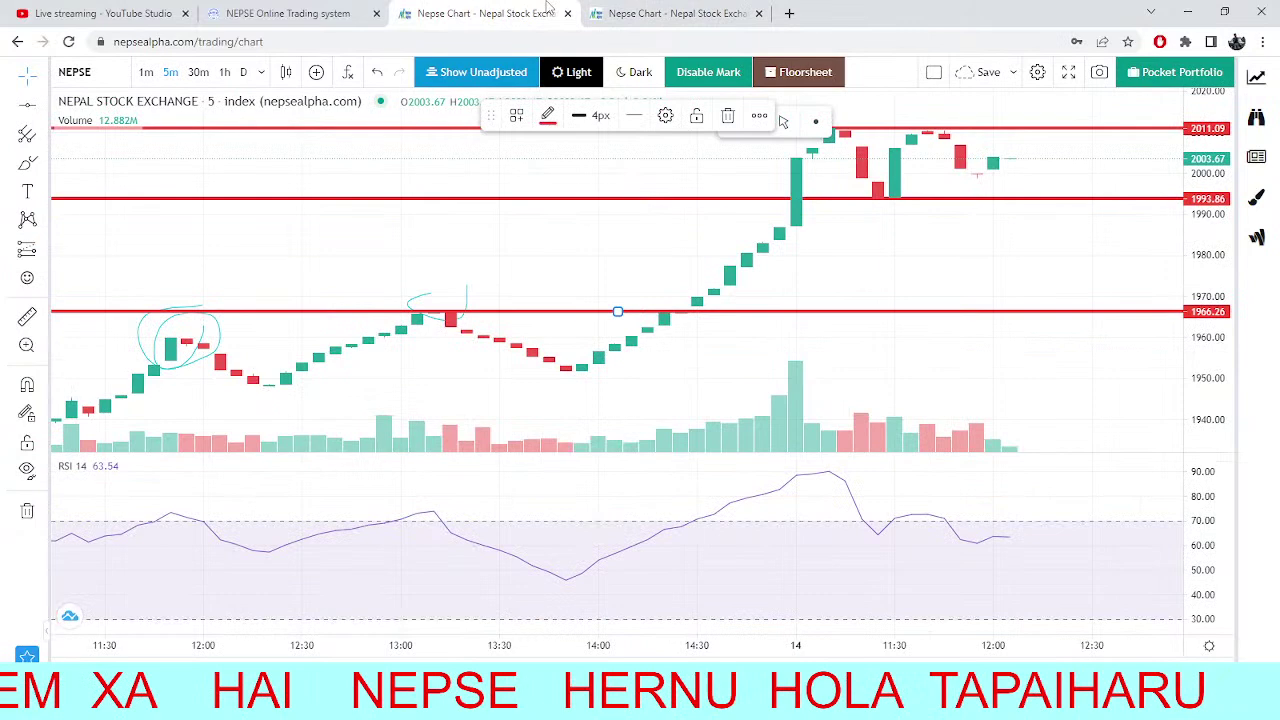
{"action": "key", "text": "ctrl+Tab"}
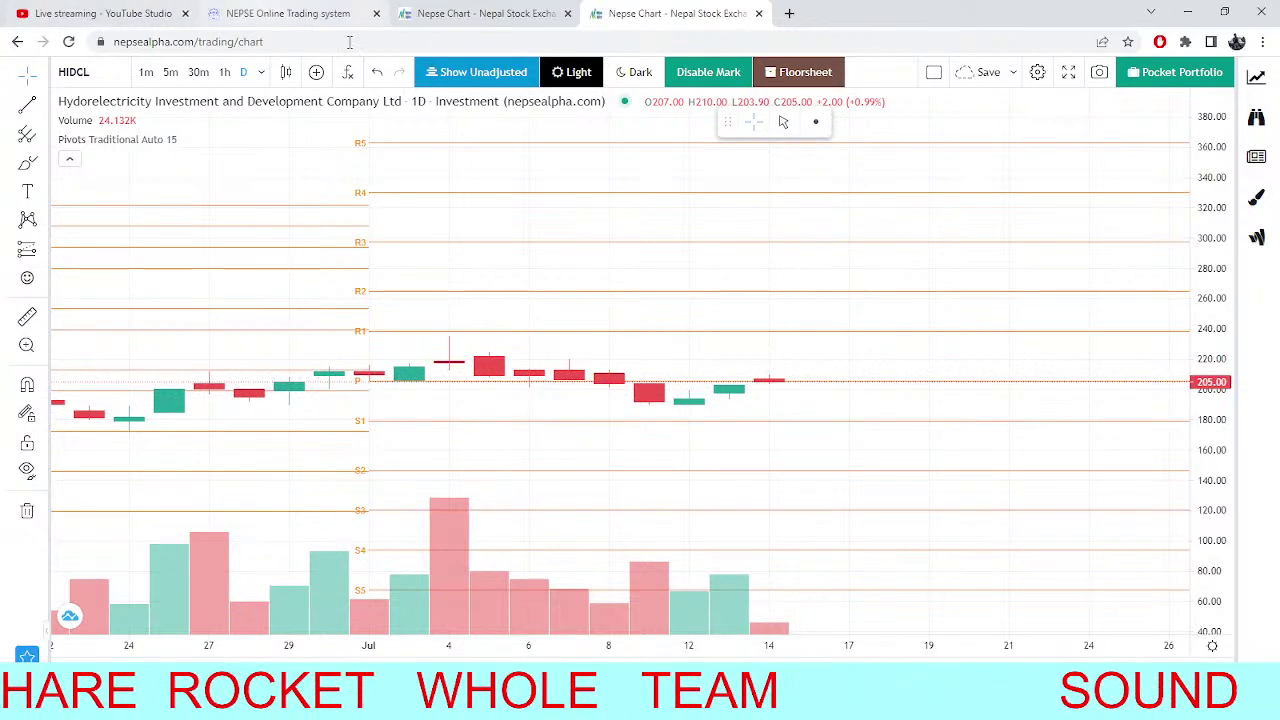
{"action": "left_click", "coordinate": [432, 10]}
{"action": "left_click", "coordinate": [328, 10]}
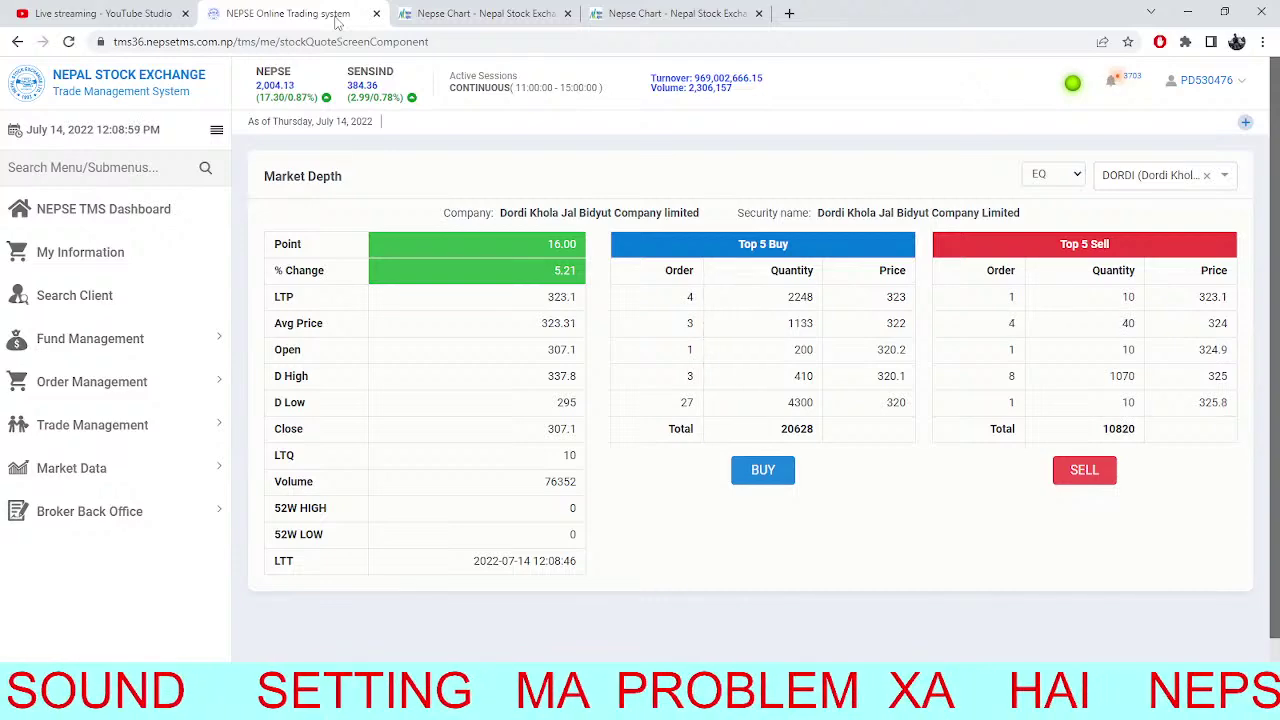
{"action": "left_click", "coordinate": [435, 12]}
Replace the HIDCL chart with the daily chart of Ankhu Khola Jalvidhyut Company (AKJCL).
{"action": "left_click", "coordinate": [663, 10]}
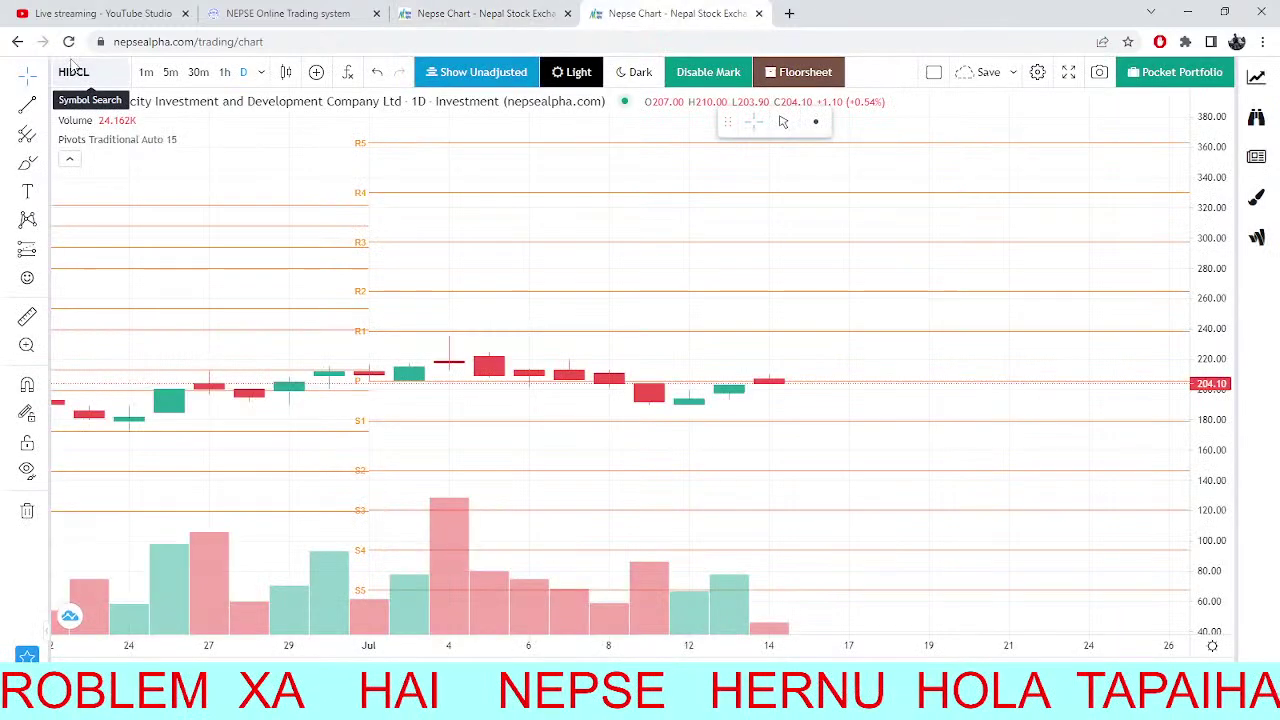
{"action": "left_click", "coordinate": [73, 70]}
{"action": "type", "text": "AKJC"}
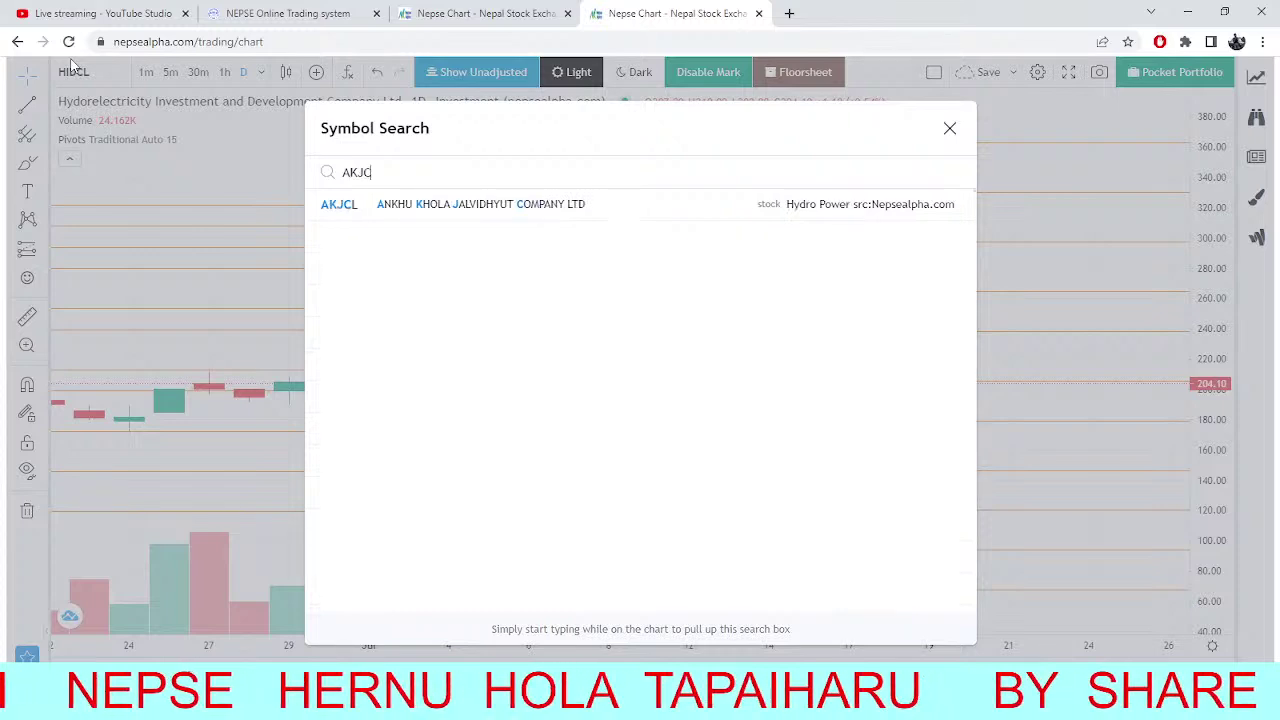
{"action": "type", "text": "L"}
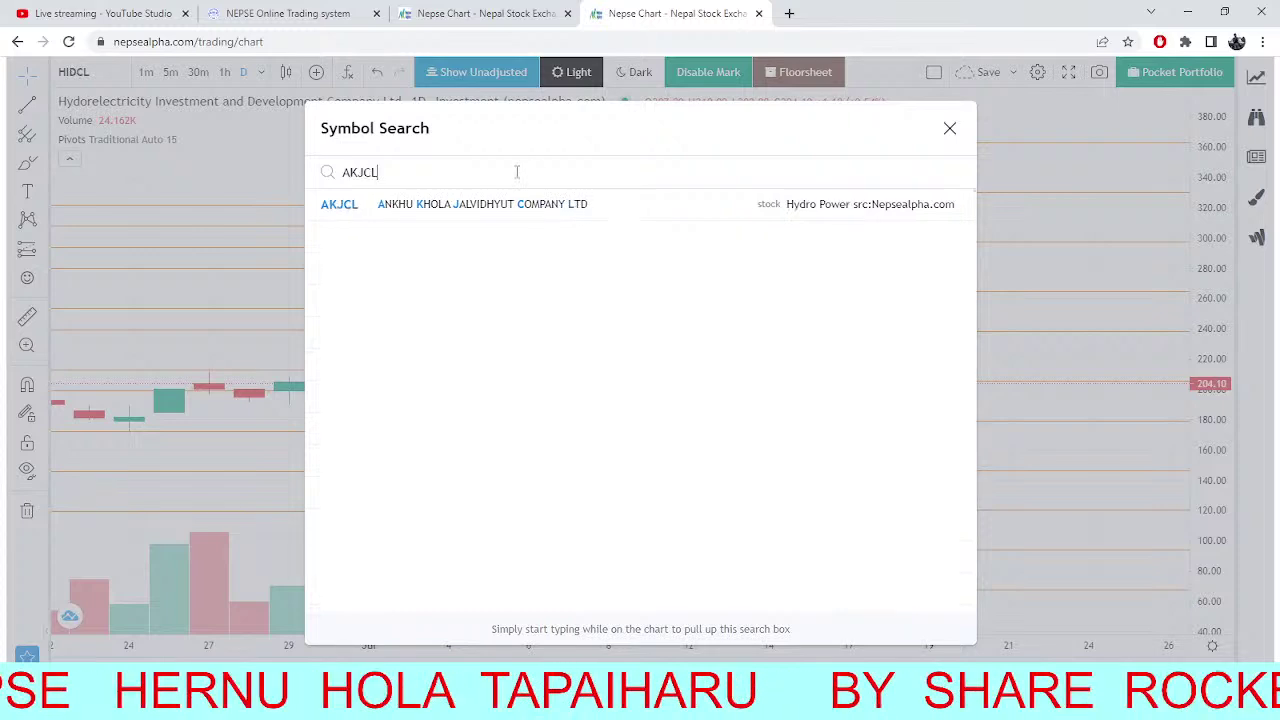
{"action": "left_click", "coordinate": [454, 220]}
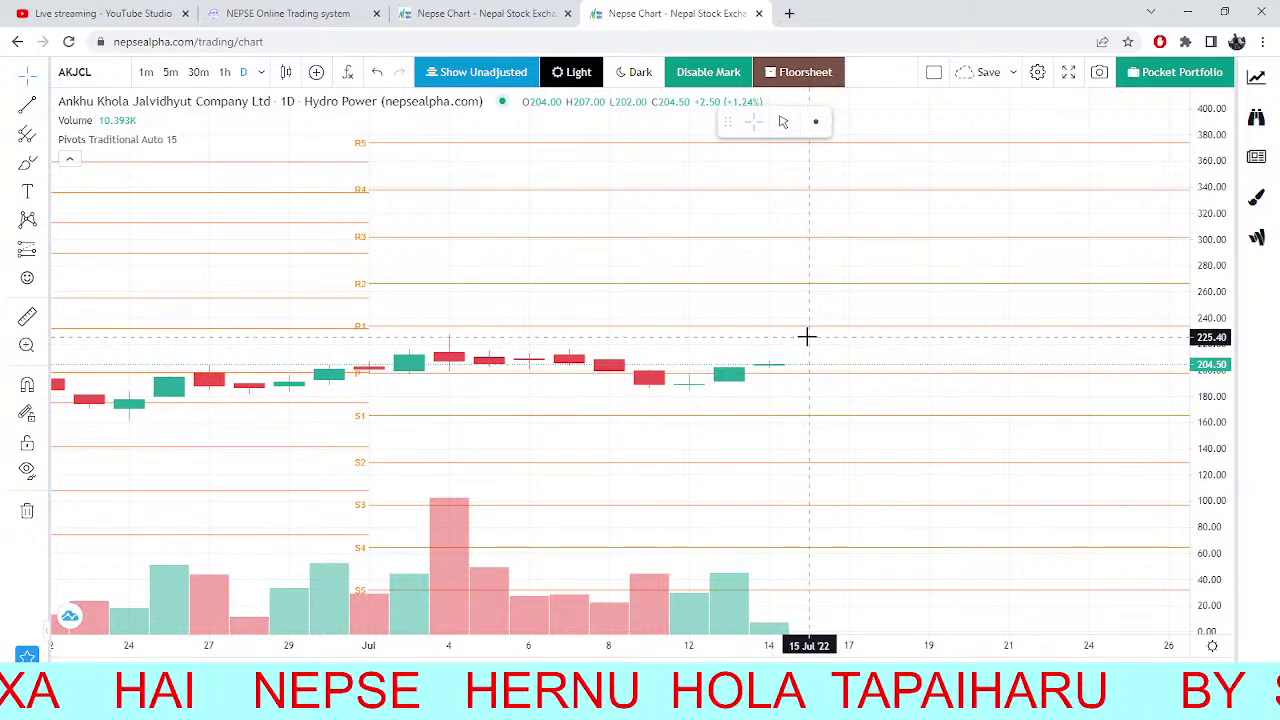
Monitor the live index and turnover against the NEPSE 5-minute candles between the 1993.86 and 2011.09 lines.
{"action": "left_click", "coordinate": [447, 13]}
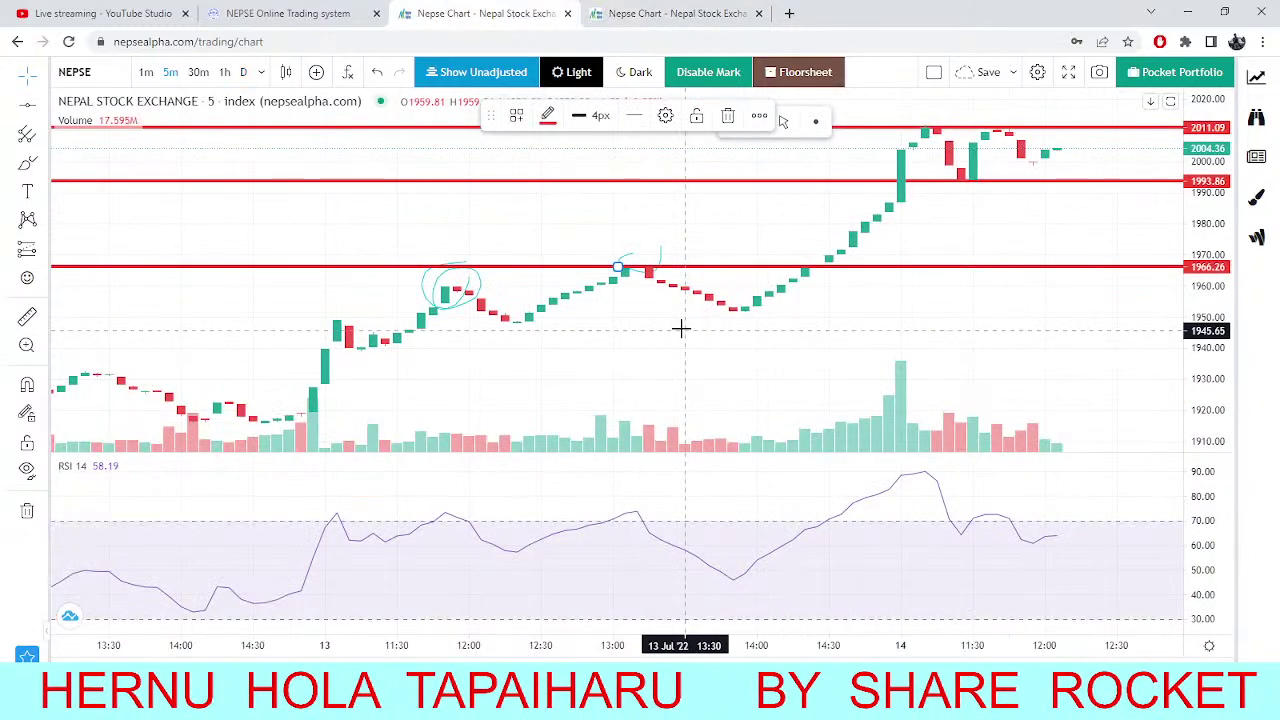
{"action": "left_click", "coordinate": [245, 10]}
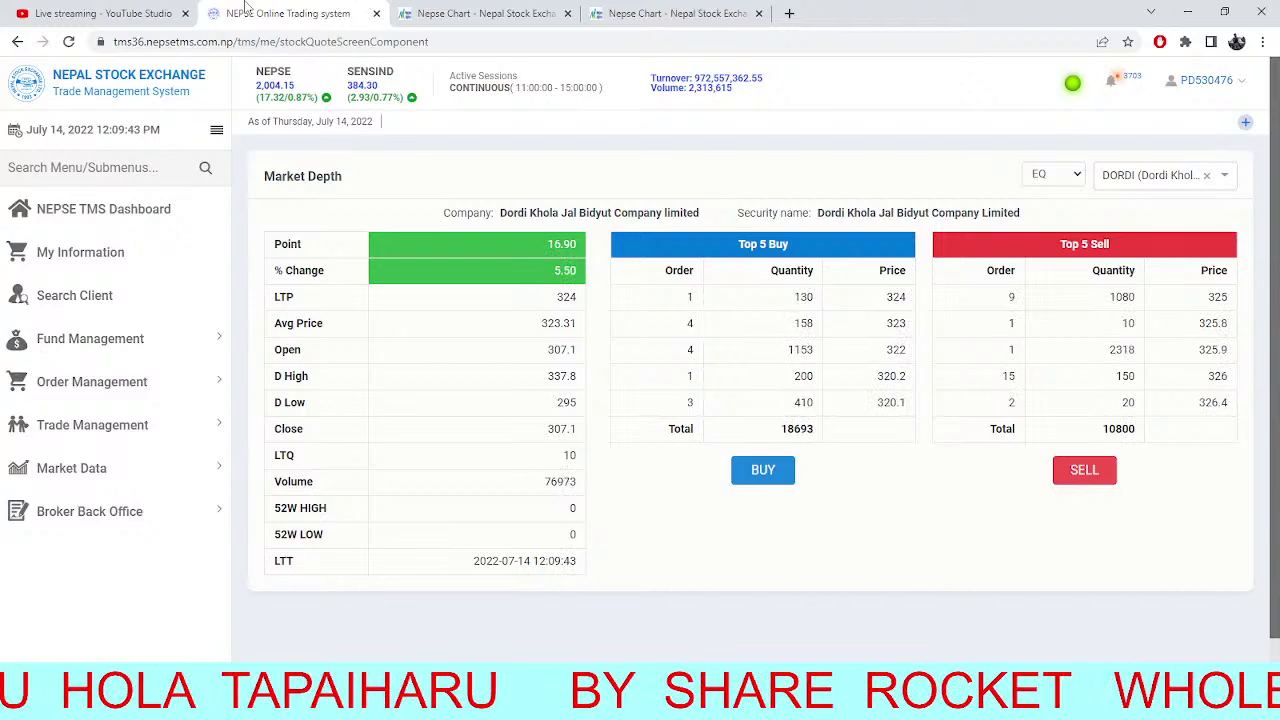
{"action": "left_click", "coordinate": [470, 13]}
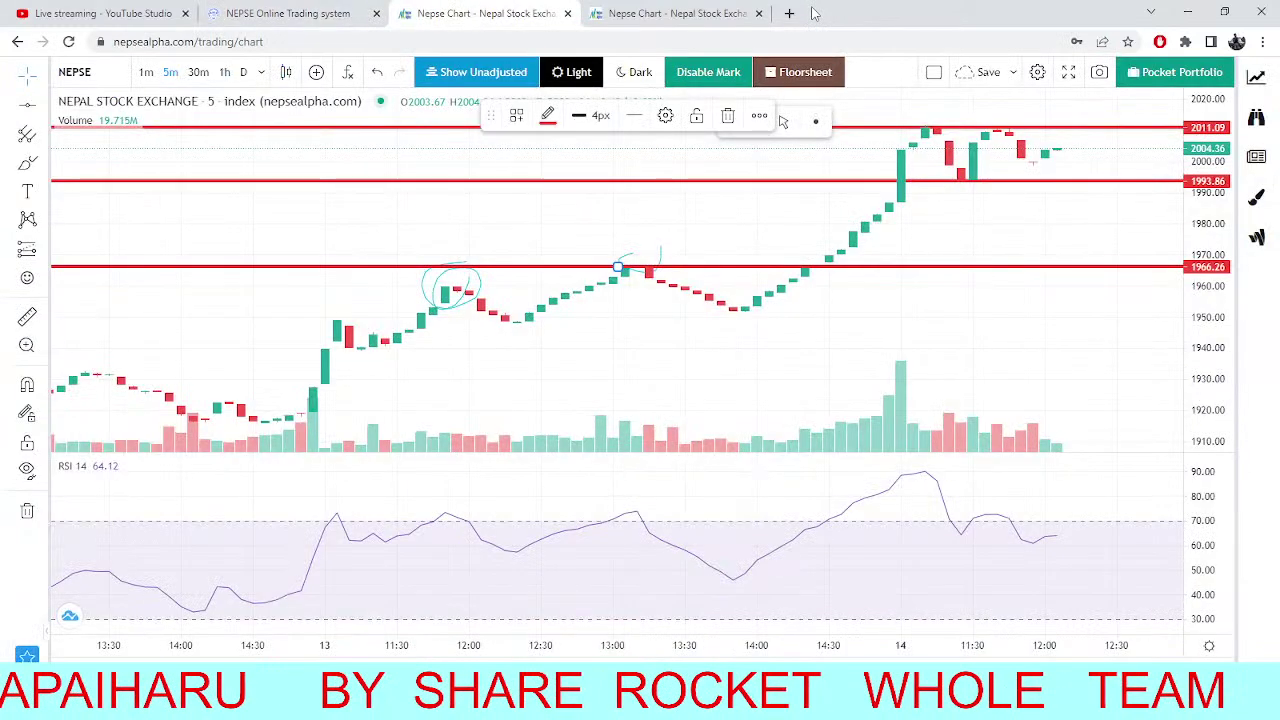
{"action": "left_click", "coordinate": [705, 13]}
{"action": "left_click", "coordinate": [513, 8]}
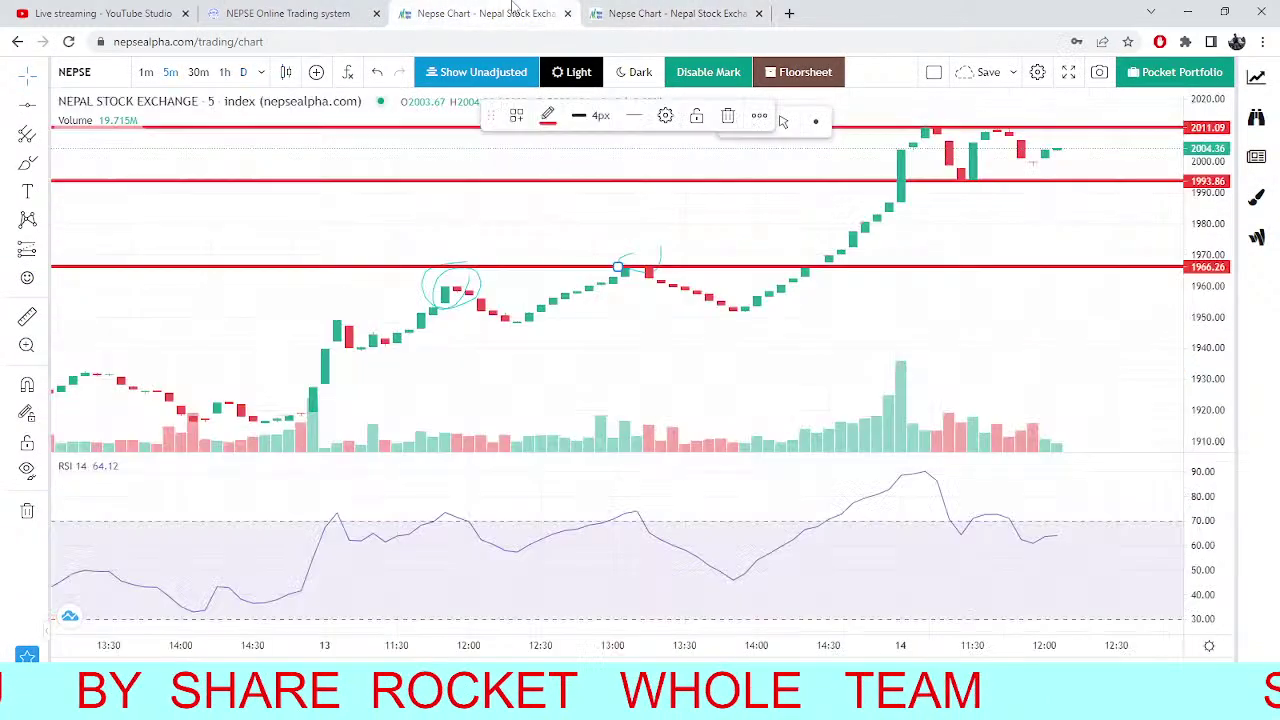
{"action": "left_click", "coordinate": [340, 18]}
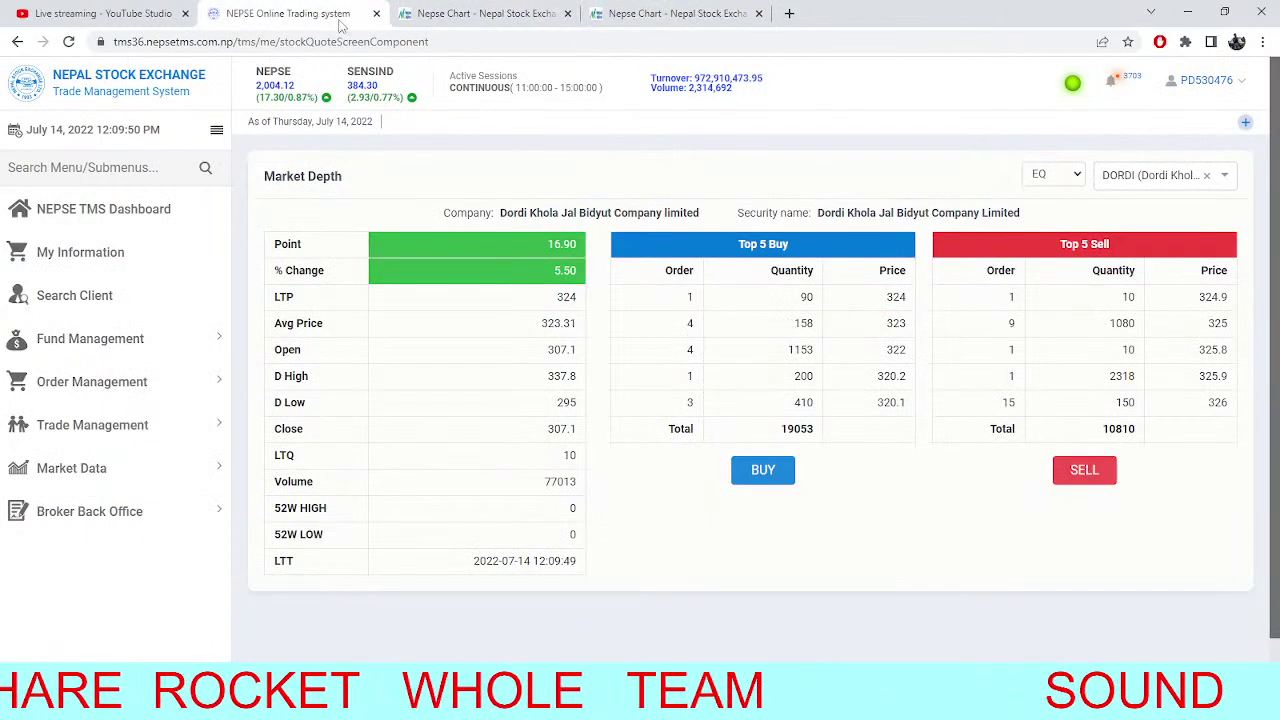
{"action": "left_click", "coordinate": [486, 10]}
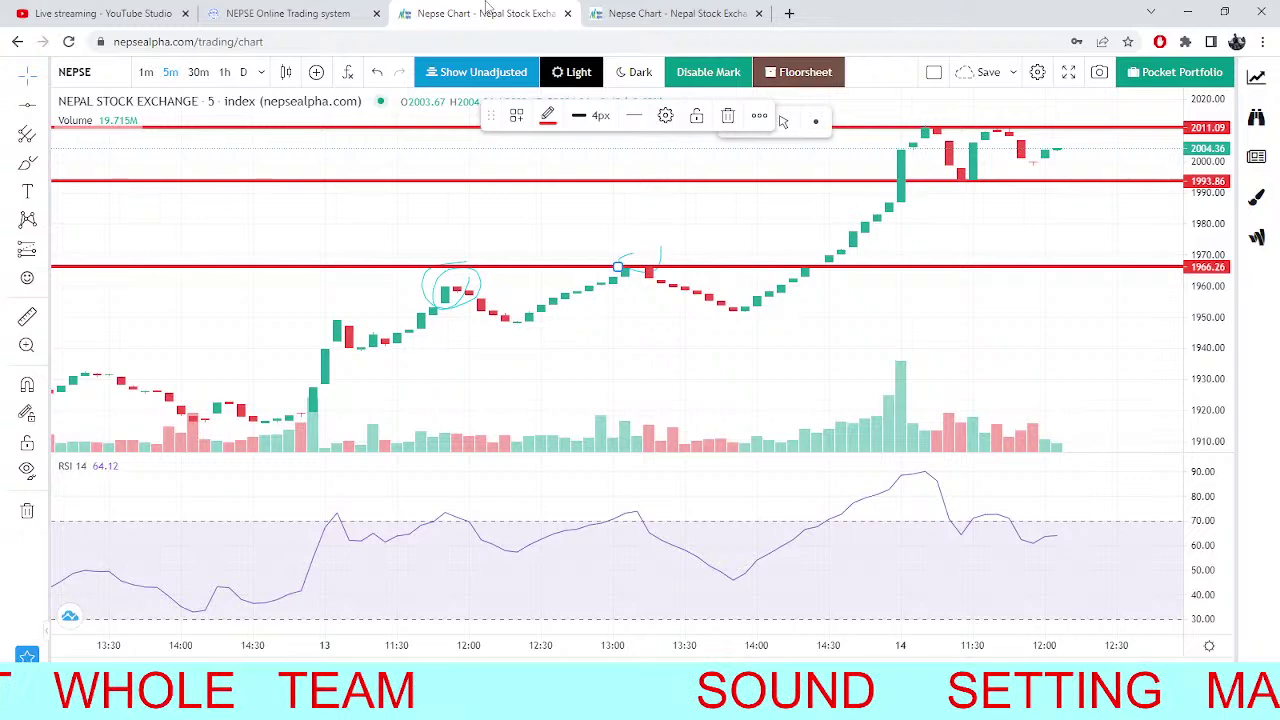
{"action": "left_click", "coordinate": [272, 13]}
{"action": "left_click", "coordinate": [476, 13]}
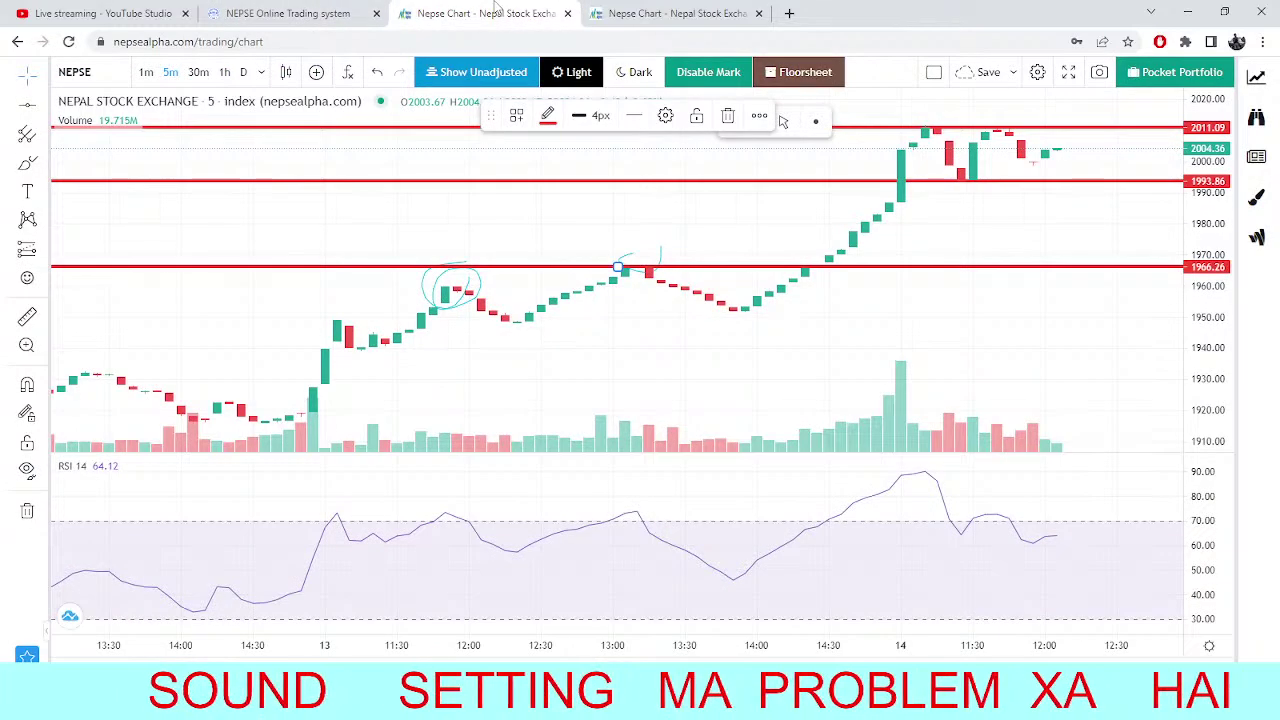
Review AKJCL's newest daily candle above the pivot, and recheck the live turnover and index against the NEPSE chart.
{"action": "left_click", "coordinate": [724, 10]}
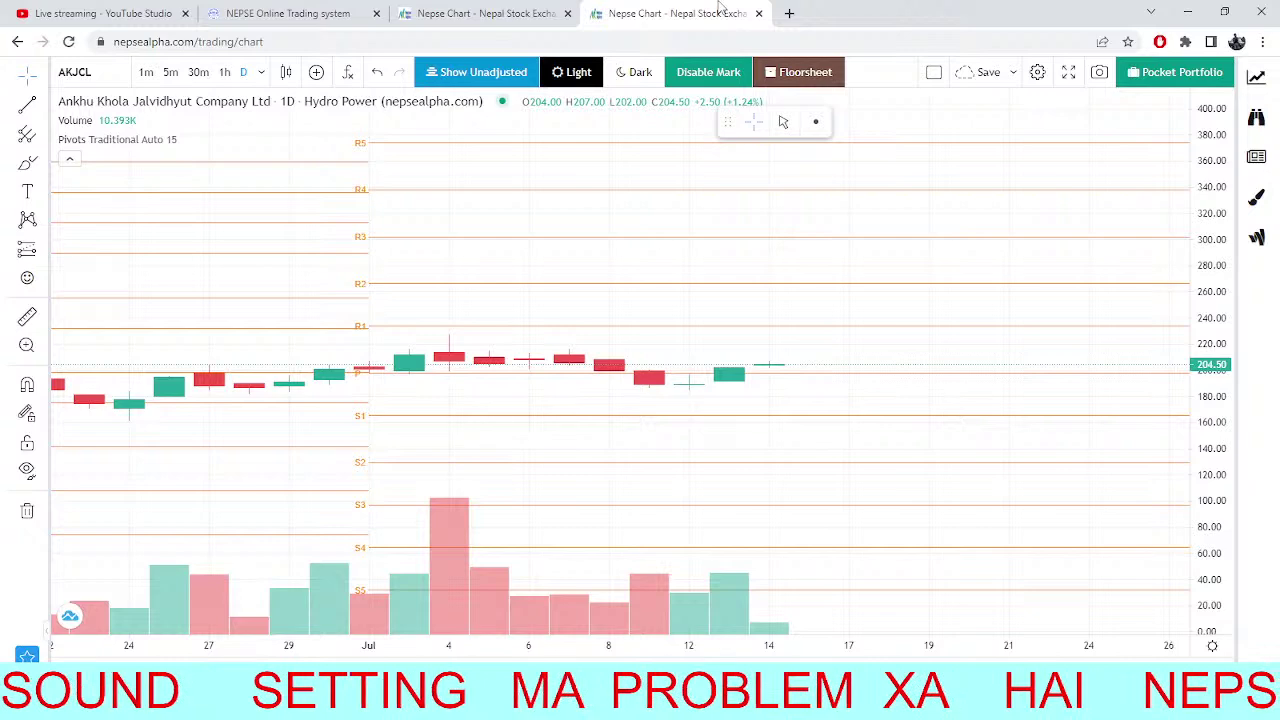
{"action": "left_click", "coordinate": [347, 14]}
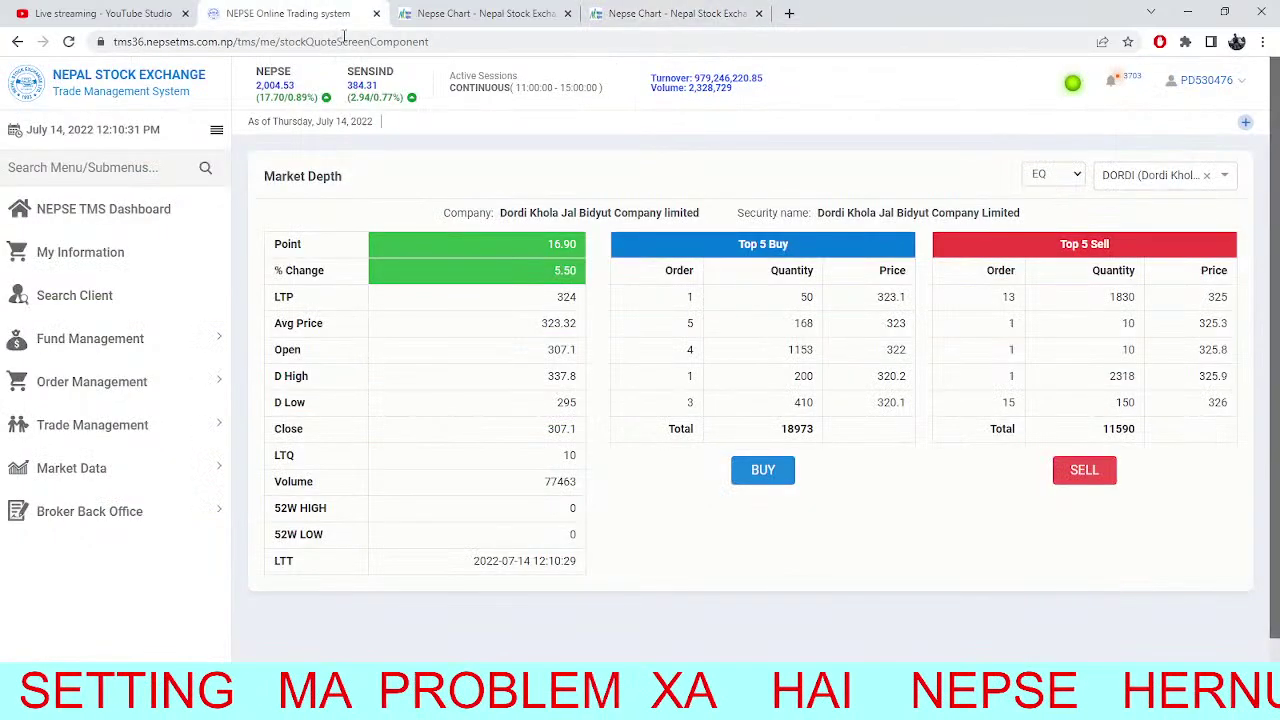
{"action": "left_click", "coordinate": [500, 13]}
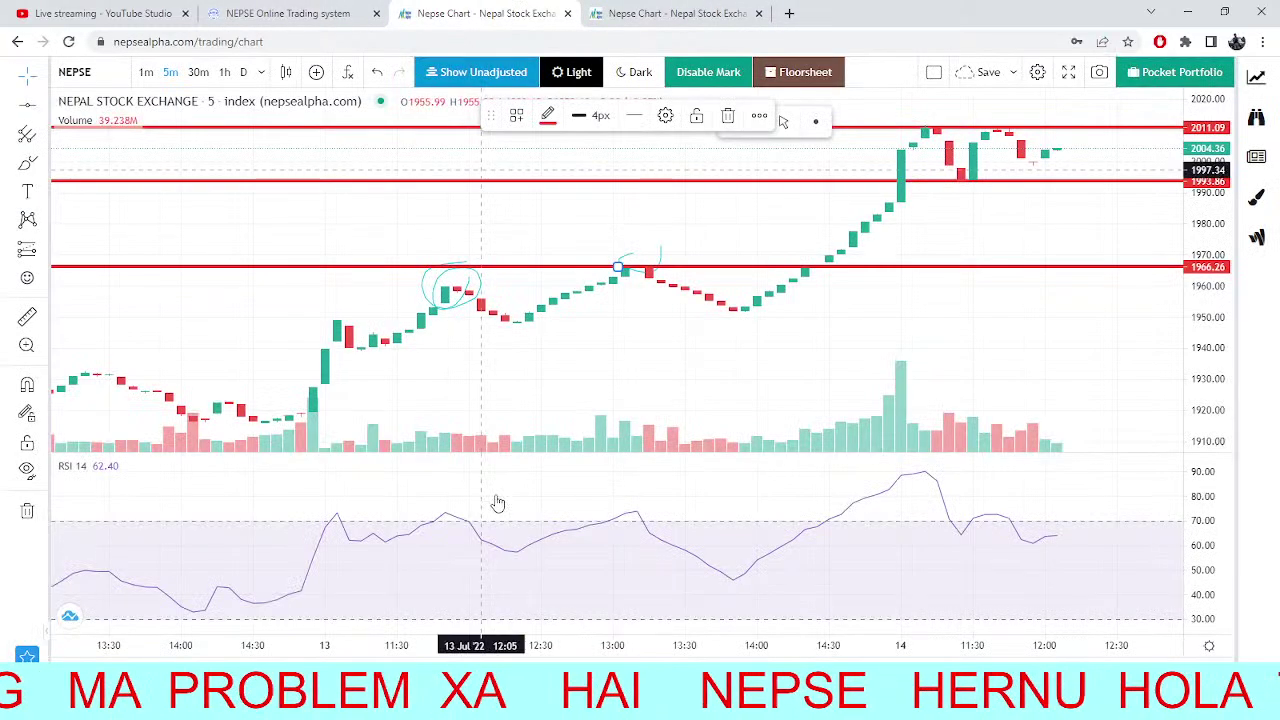
{"action": "key", "text": "ctrl+shift+Tab"}
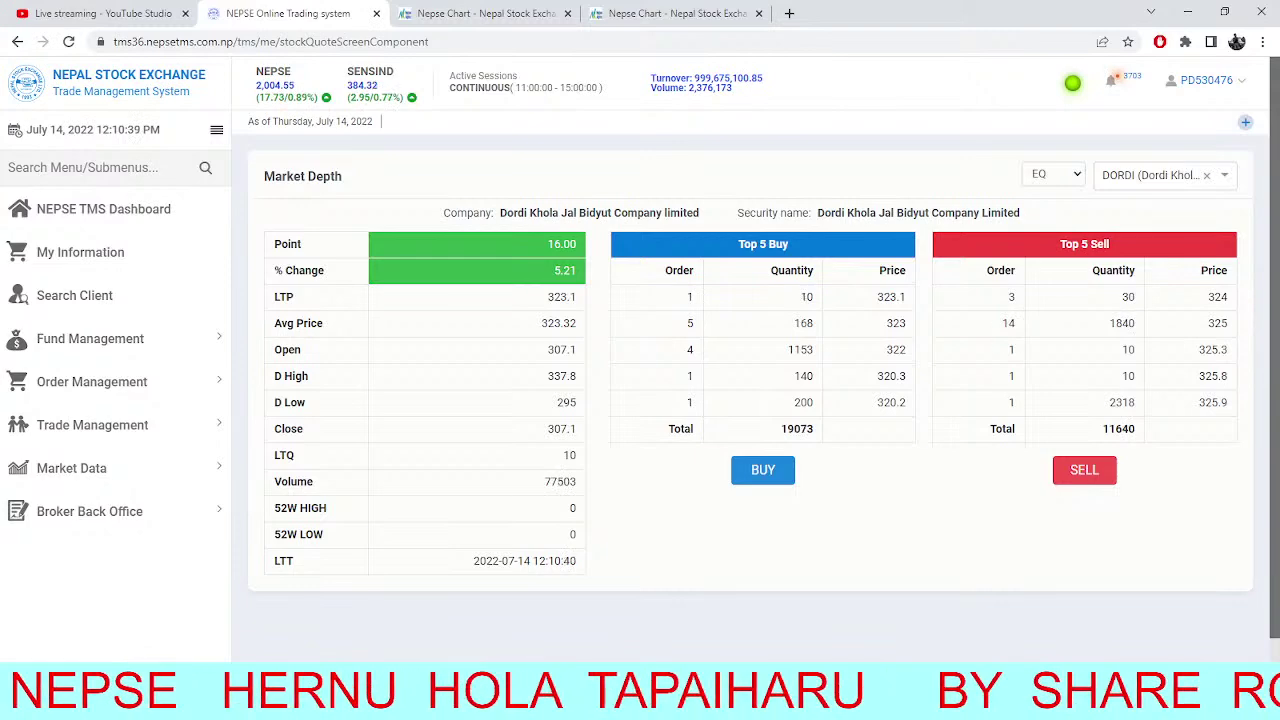
{"action": "key", "text": "ctrl+Tab"}
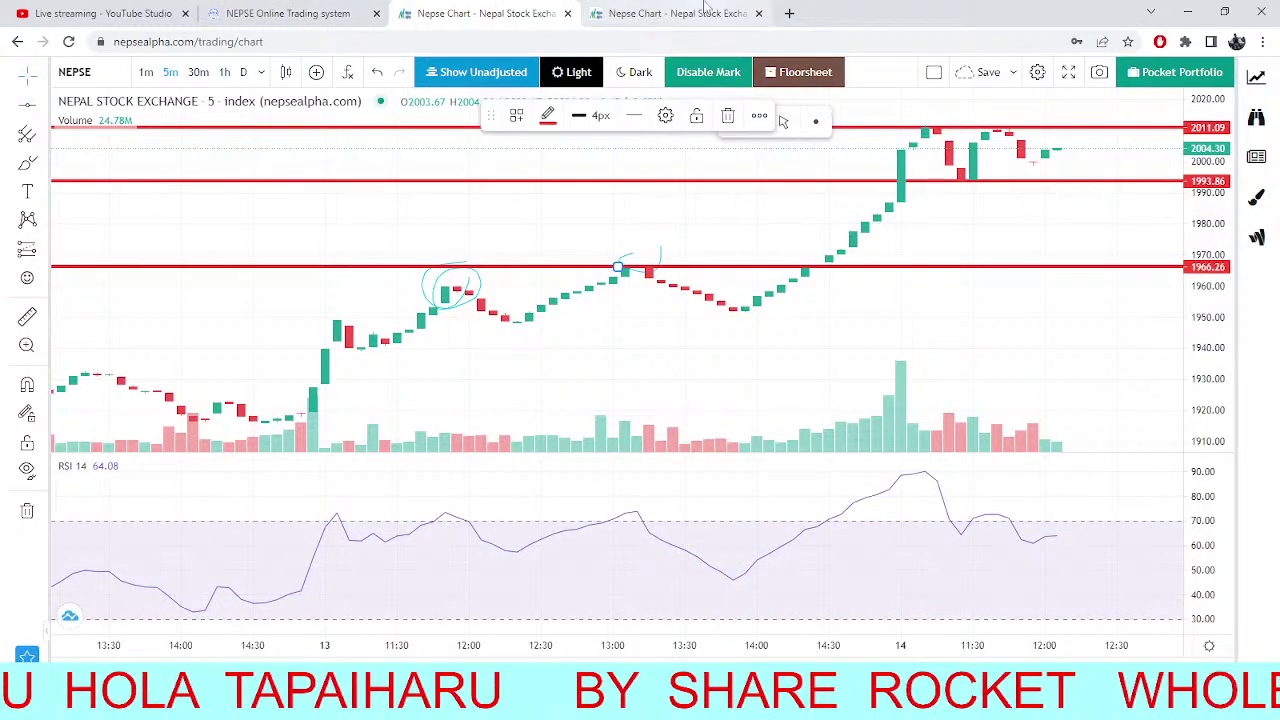
{"action": "key", "text": "ctrl+shift+Tab"}
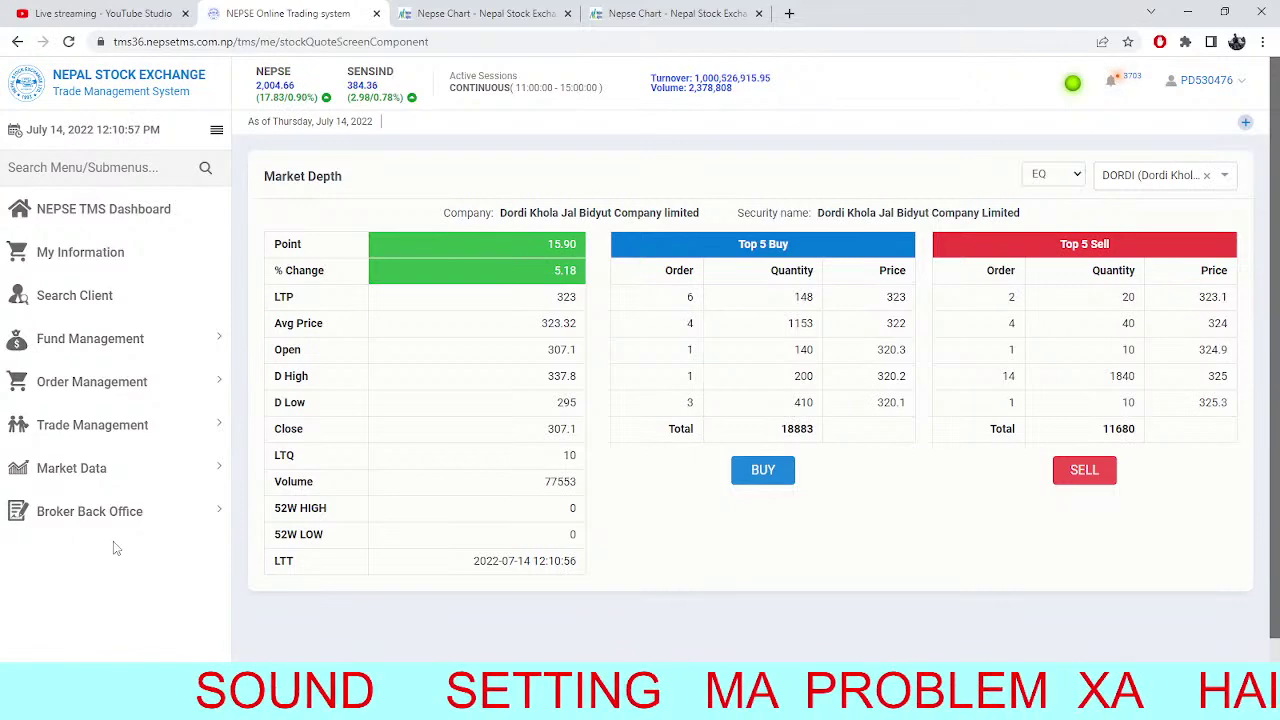
Replace the AKJCL chart with the daily chart of Shiva Shree Hydropower Ltd (SSHL).
{"action": "key", "text": "ctrl+4"}
{"action": "left_click", "coordinate": [104, 80]}
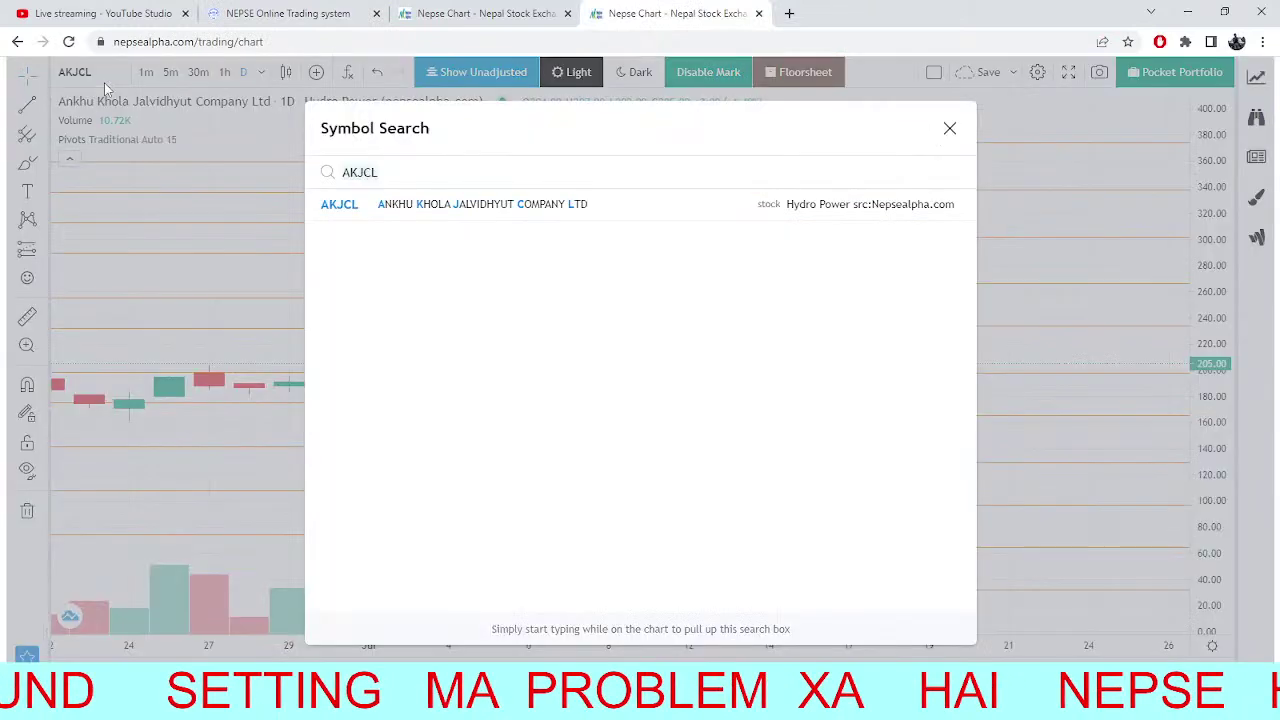
{"action": "key", "text": "BackSpace"}
{"action": "type", "text": "S"}
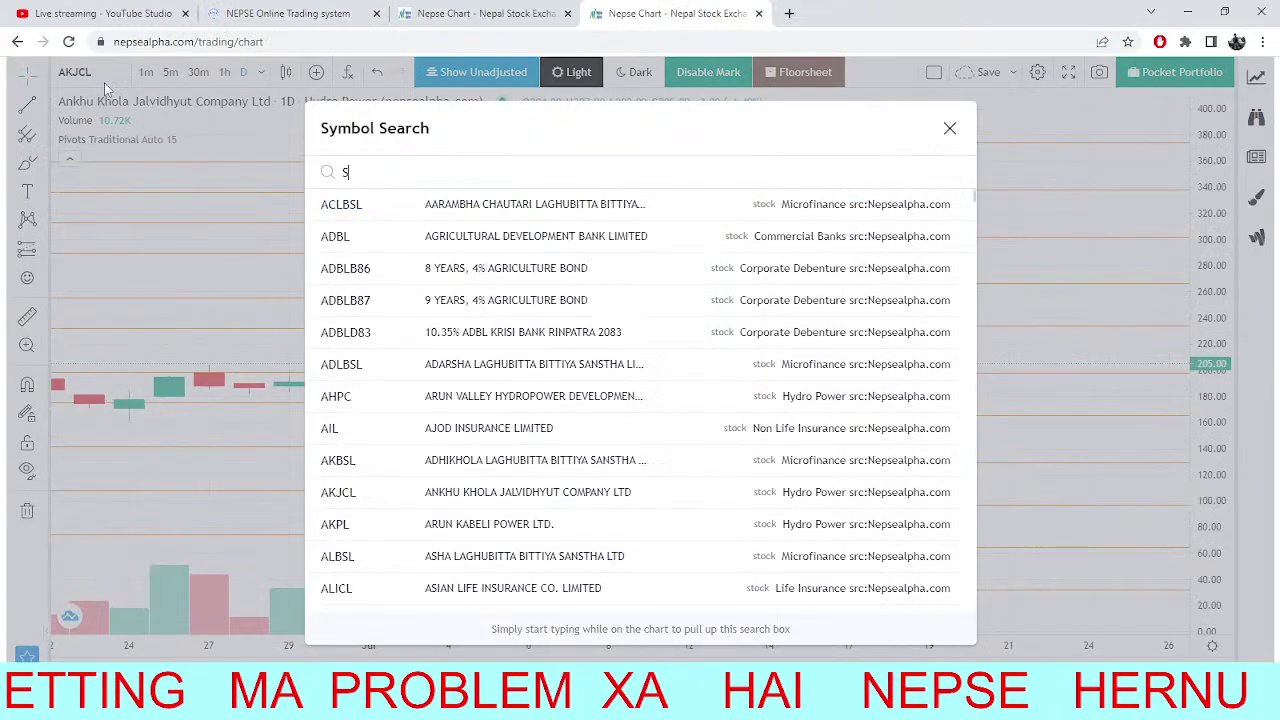
{"action": "type", "text": "SWHL"}
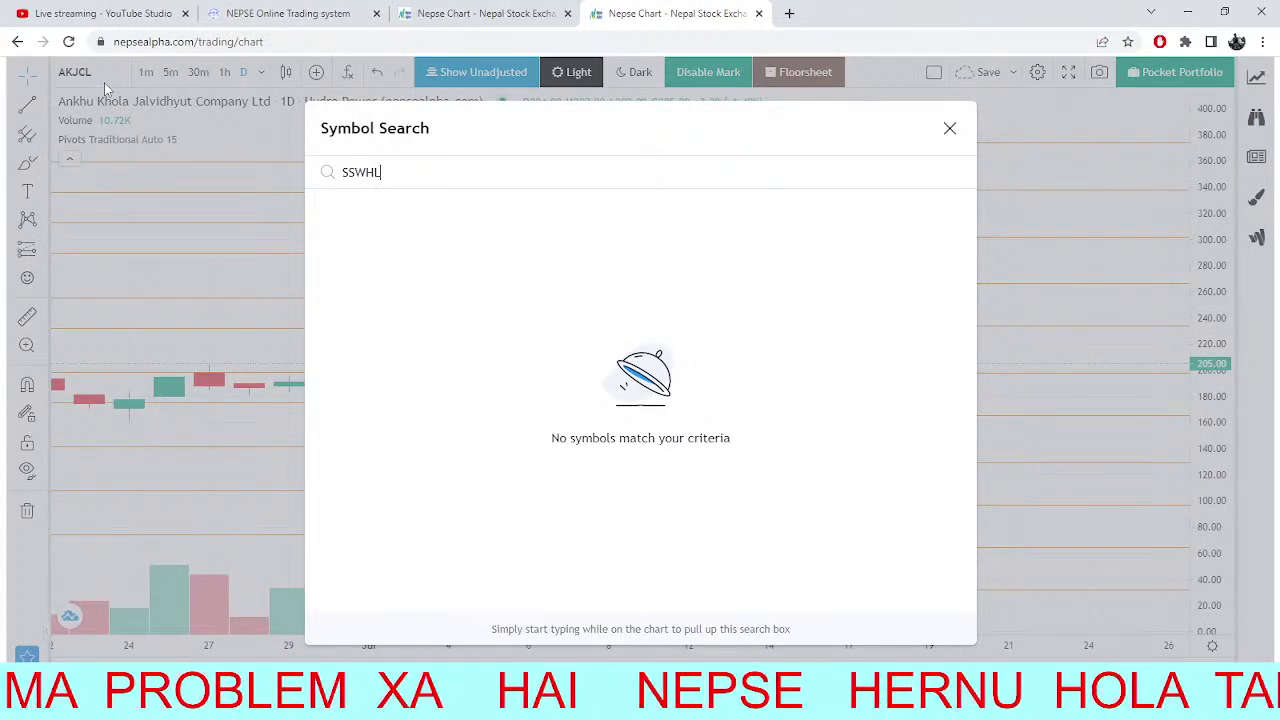
{"action": "key", "text": "BackSpace"}
{"action": "key", "text": "BackSpace"}
{"action": "key", "text": "BackSpace"}
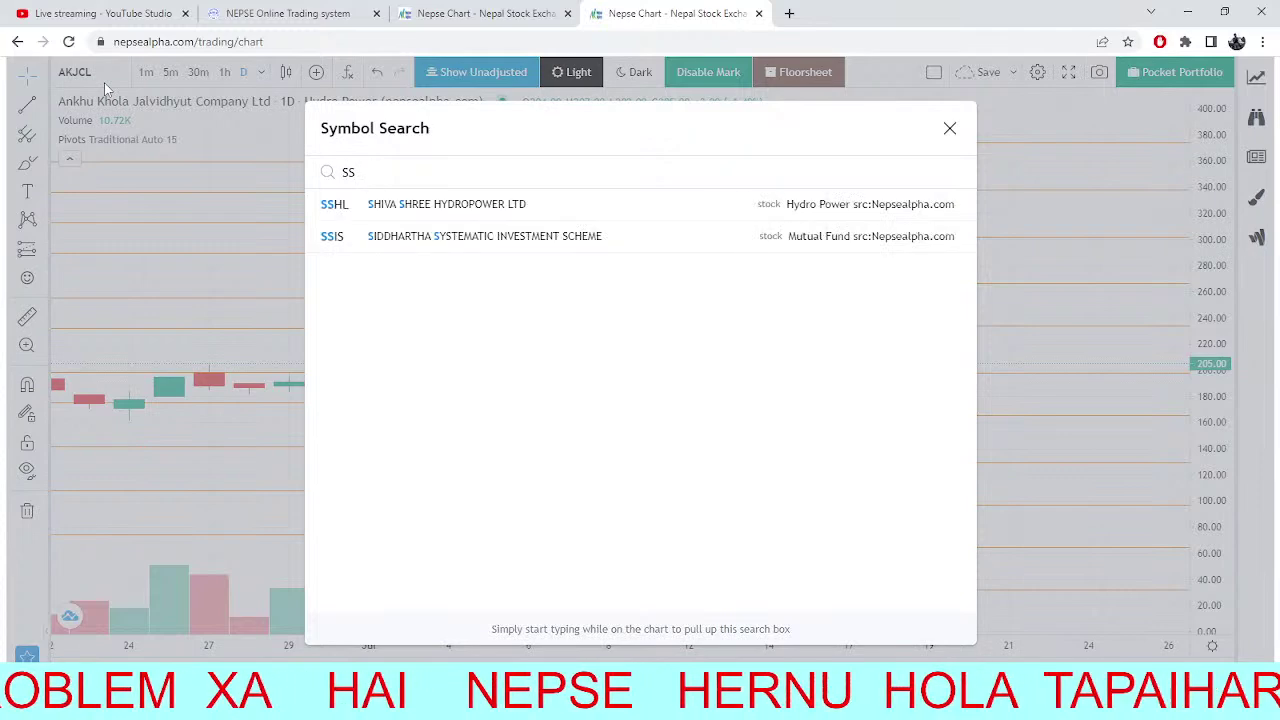
{"action": "left_click", "coordinate": [404, 196]}
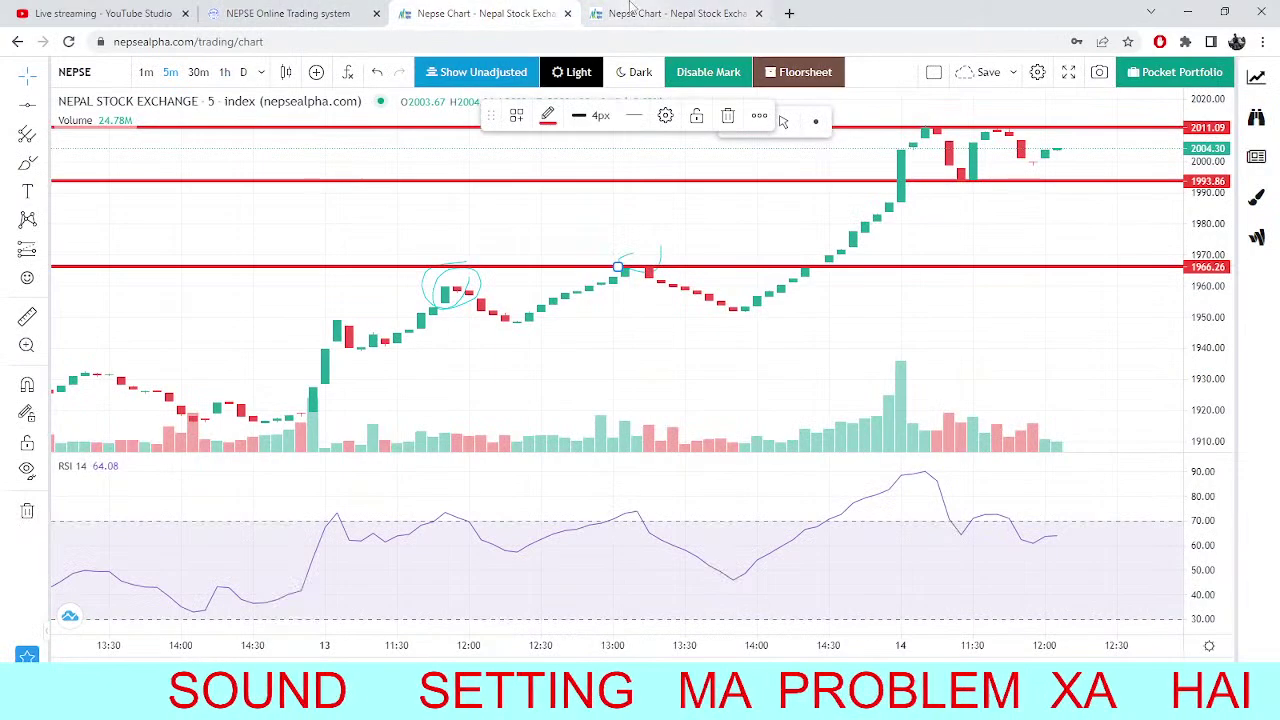
Review SSHL's recent daily candles against the pivot and S1 lines.
{"action": "left_click", "coordinate": [675, 13]}
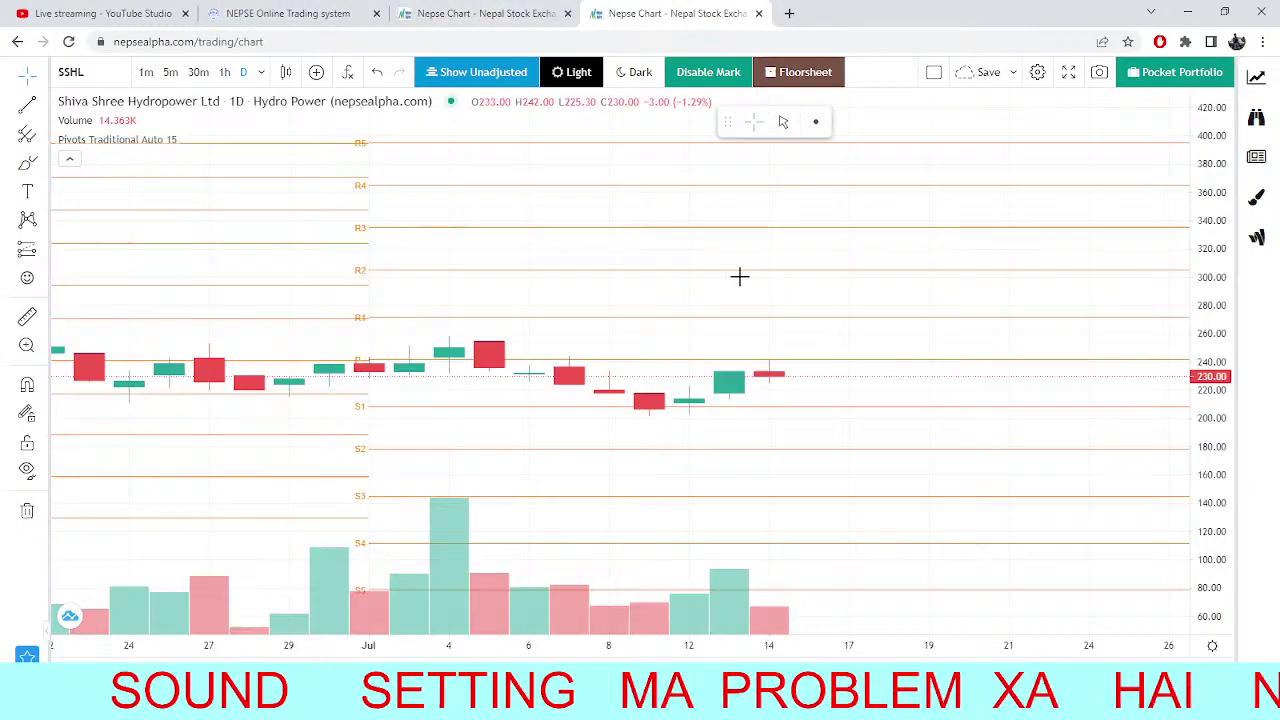
{"action": "scroll", "coordinate": [849, 426], "scroll_direction": "down", "scroll_amount": 2}
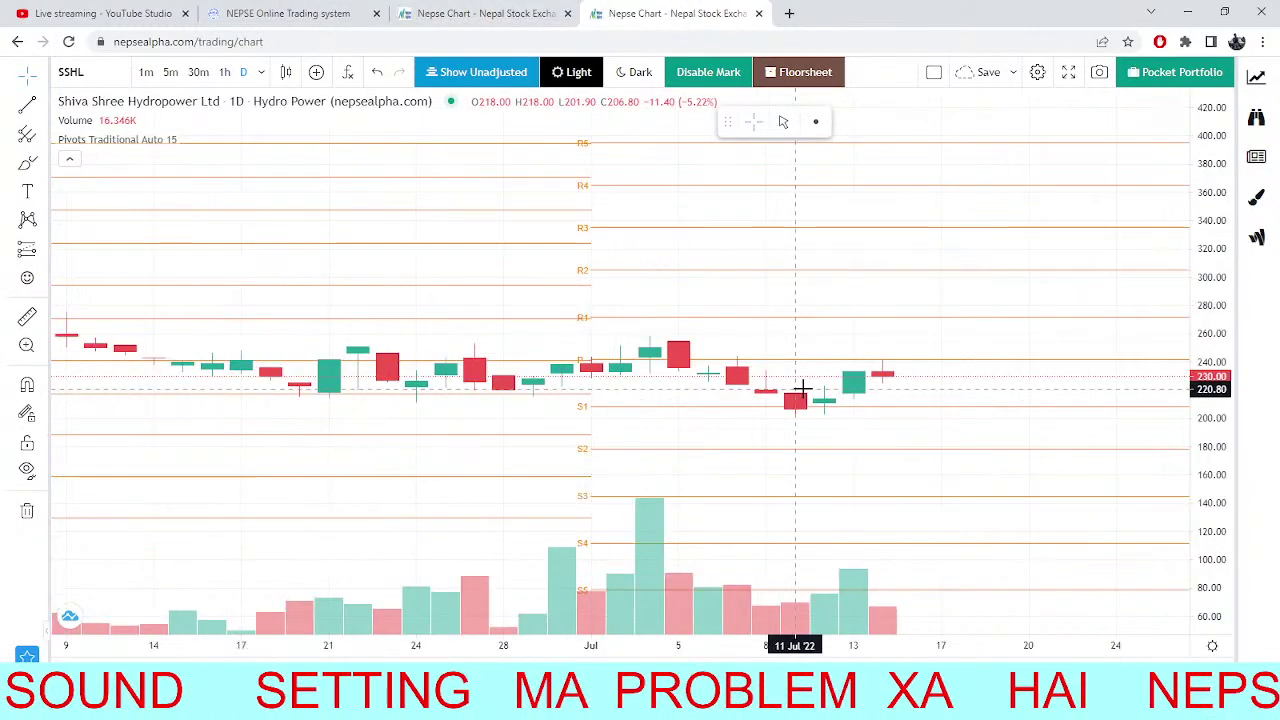
{"action": "scroll", "coordinate": [794, 400], "scroll_direction": "up", "scroll_amount": 1}
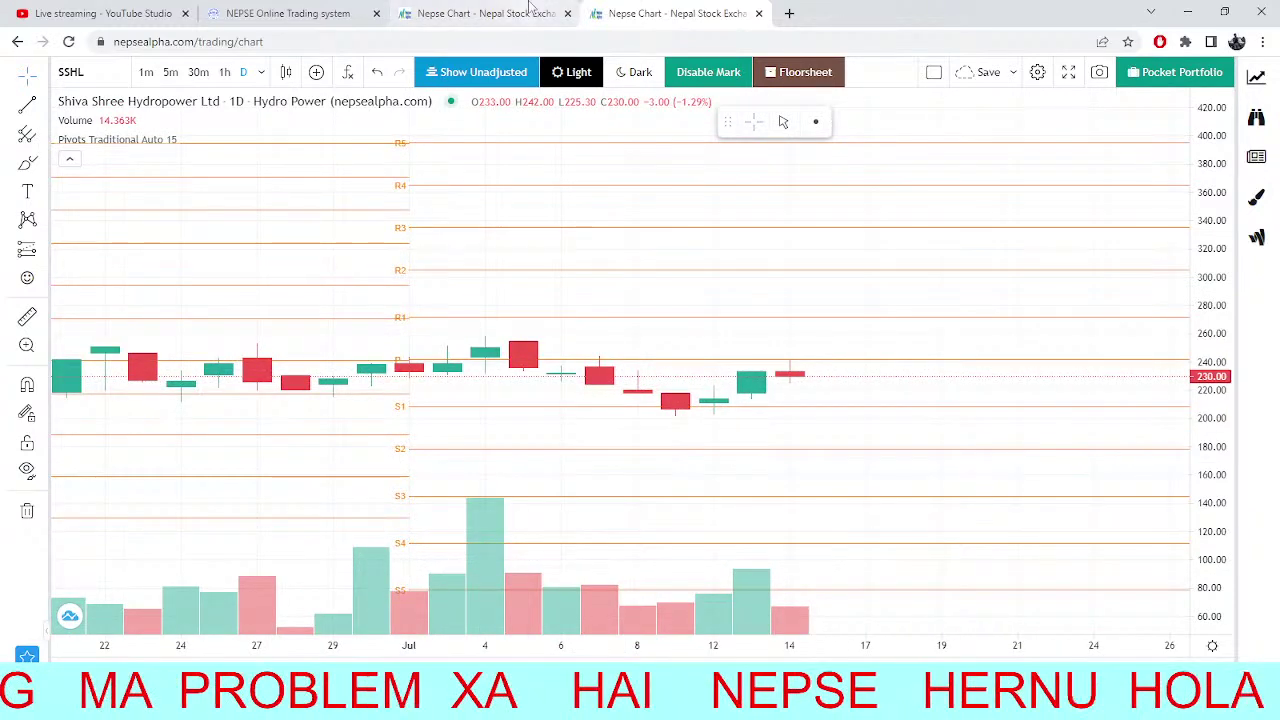
Check the NEPSE 5-minute candles between the 1993.86 and 2011.09 lines, and reload the trading system's live market page.
{"action": "left_click", "coordinate": [530, 10]}
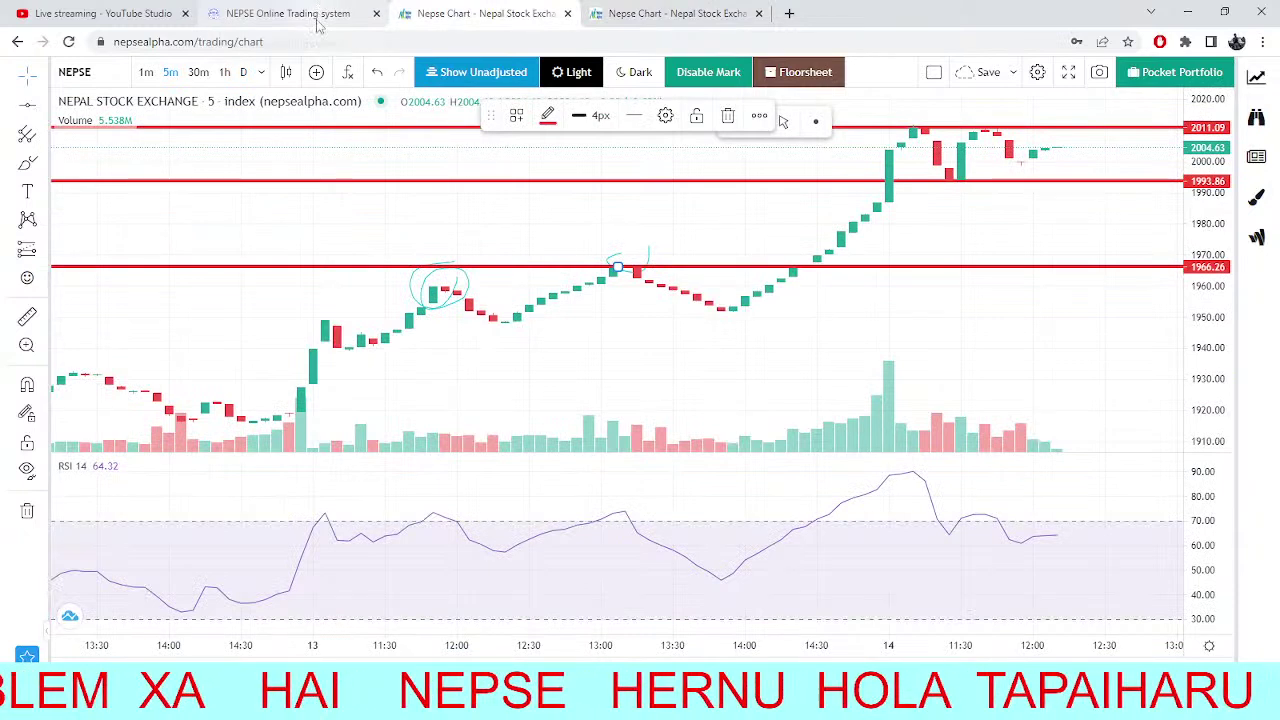
{"action": "left_click", "coordinate": [318, 12]}
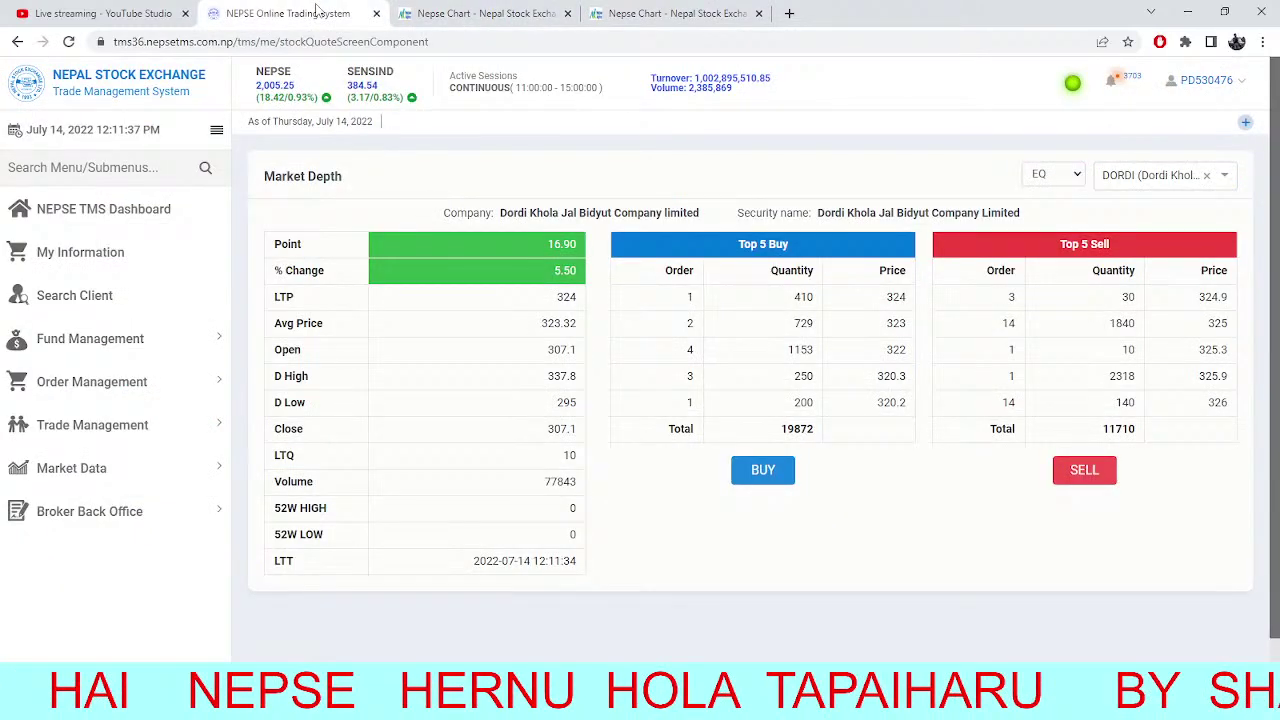
{"action": "left_click", "coordinate": [69, 42]}
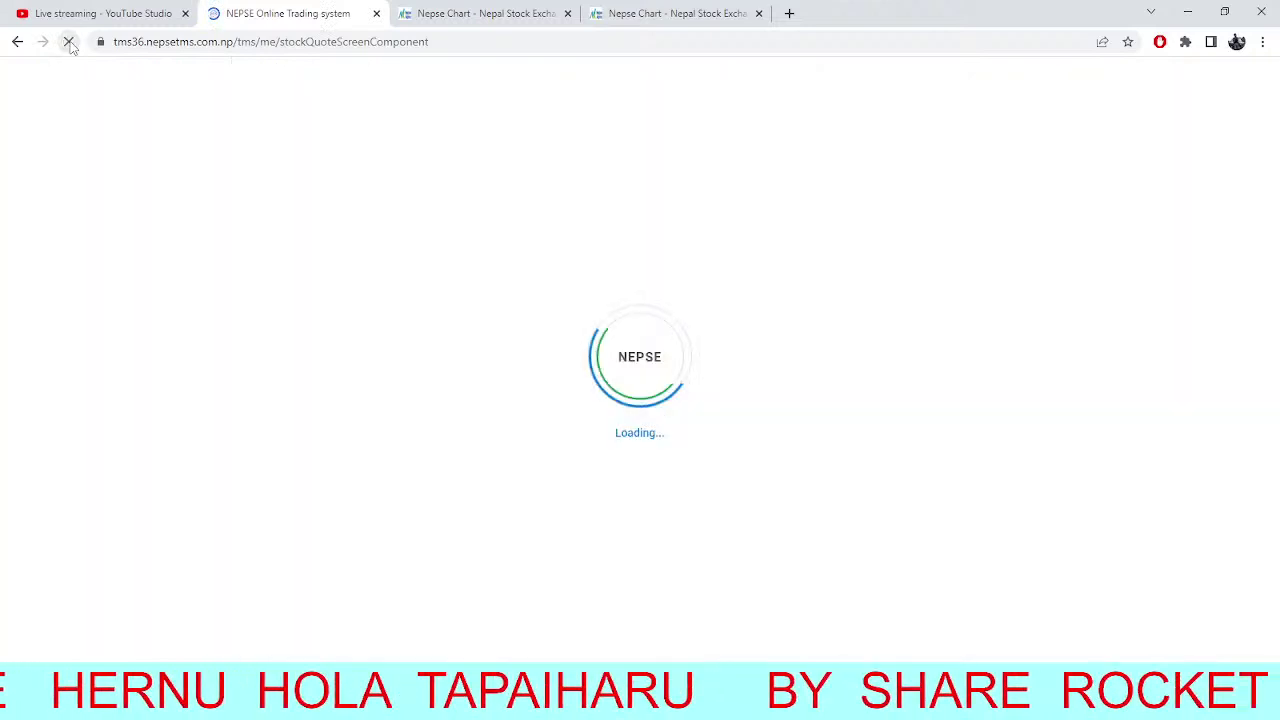
Compare the 5-minute NEPSE index chart on Nepsealpha with the live index figures in the NEPSE trading system.
{"action": "left_click", "coordinate": [485, 13]}
{"action": "scroll", "coordinate": [1065, 150], "scroll_direction": "up", "scroll_amount": 3}
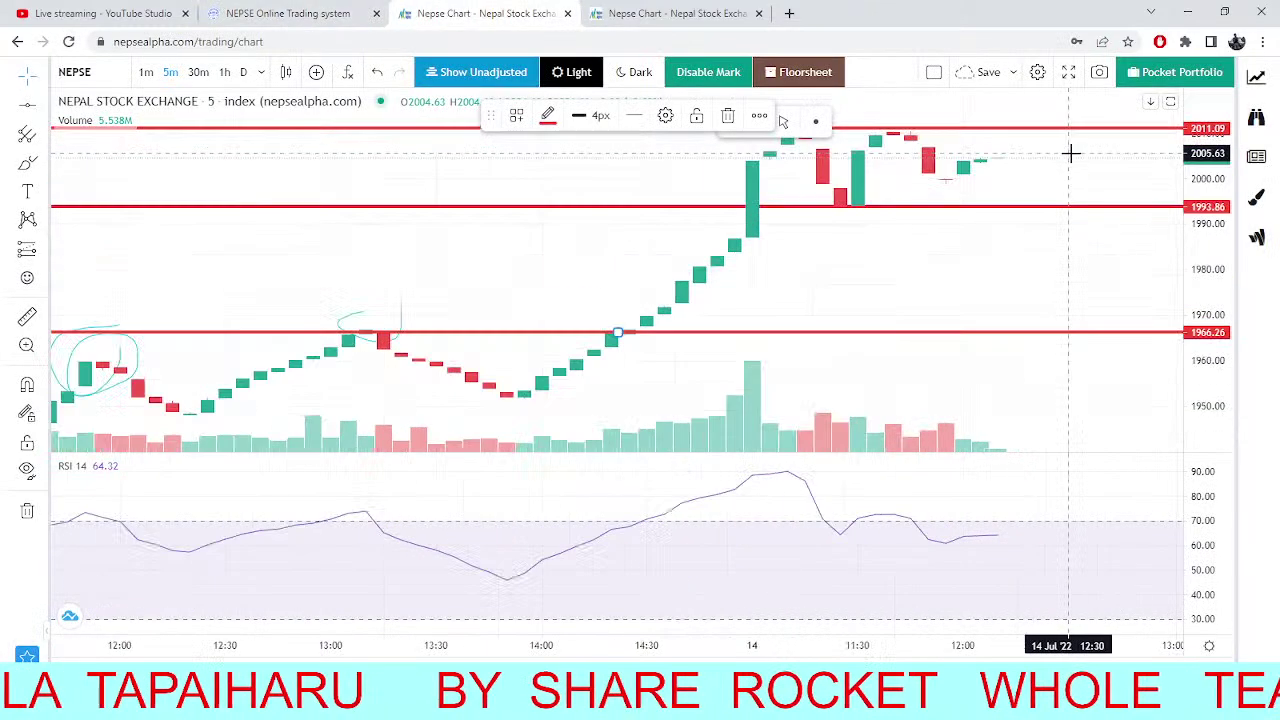
{"action": "scroll", "coordinate": [940, 202], "scroll_direction": "down", "scroll_amount": 3}
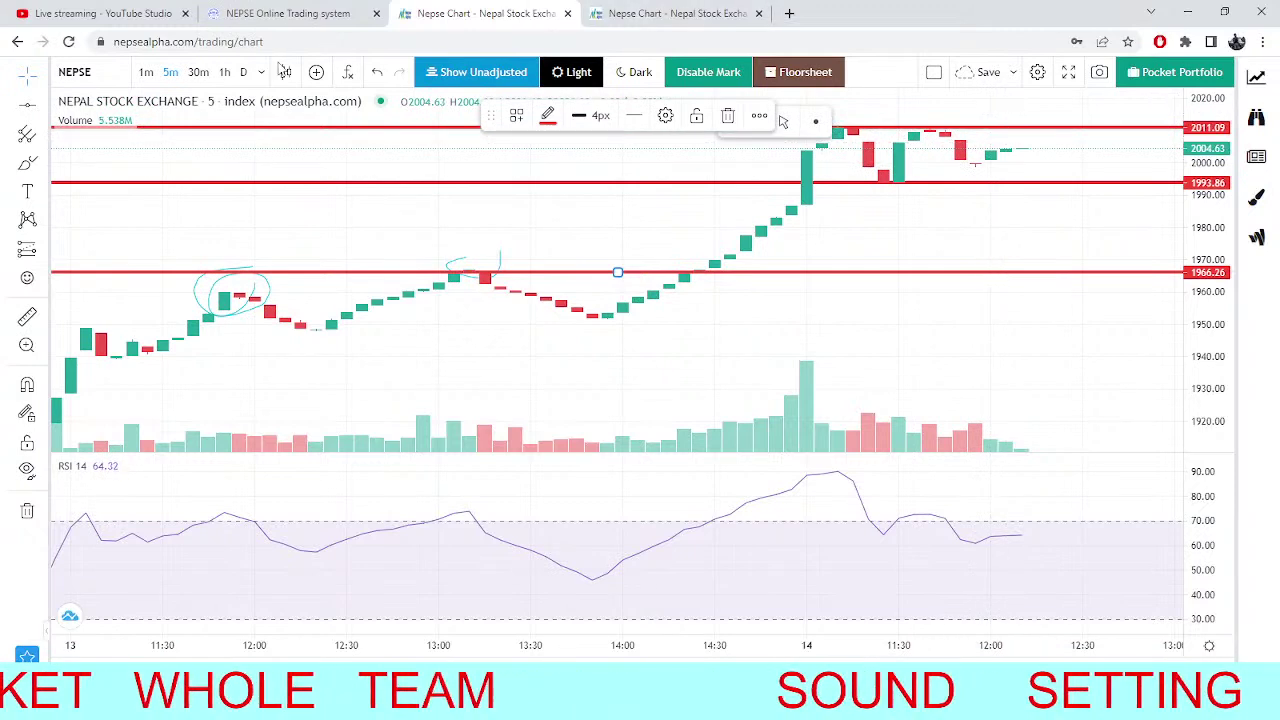
{"action": "left_click", "coordinate": [288, 13]}
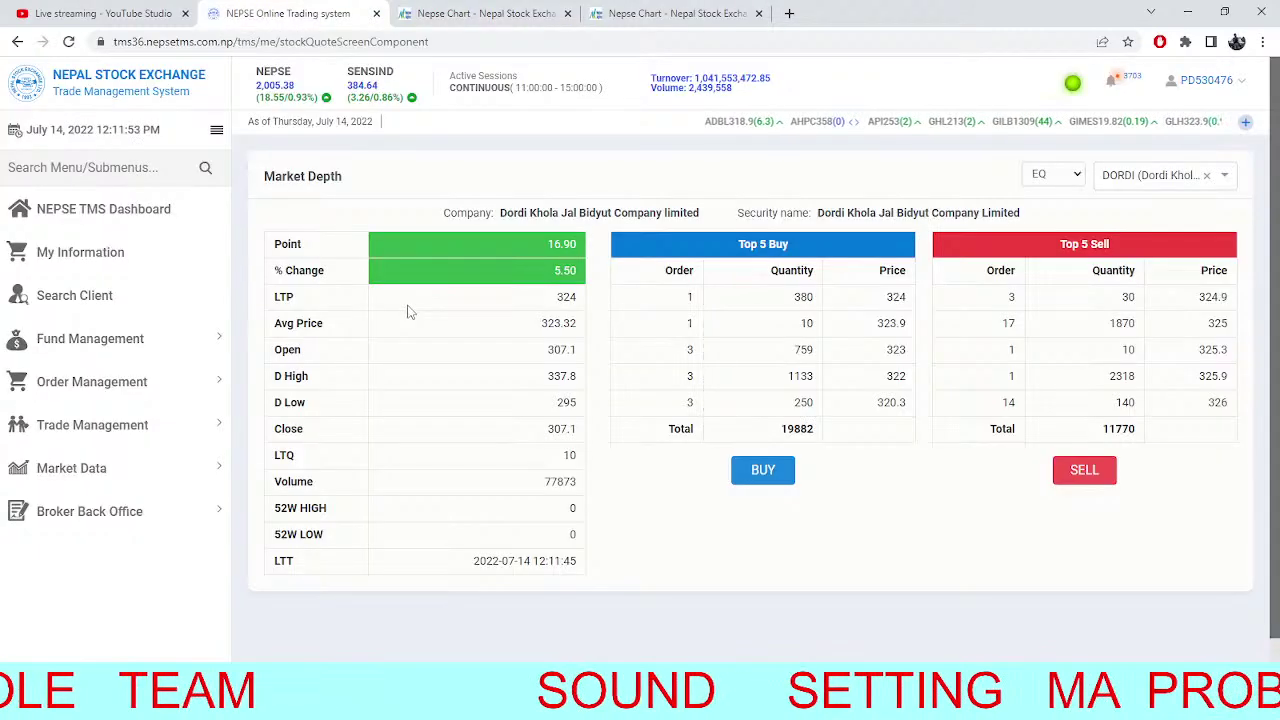
{"action": "left_click", "coordinate": [465, 8]}
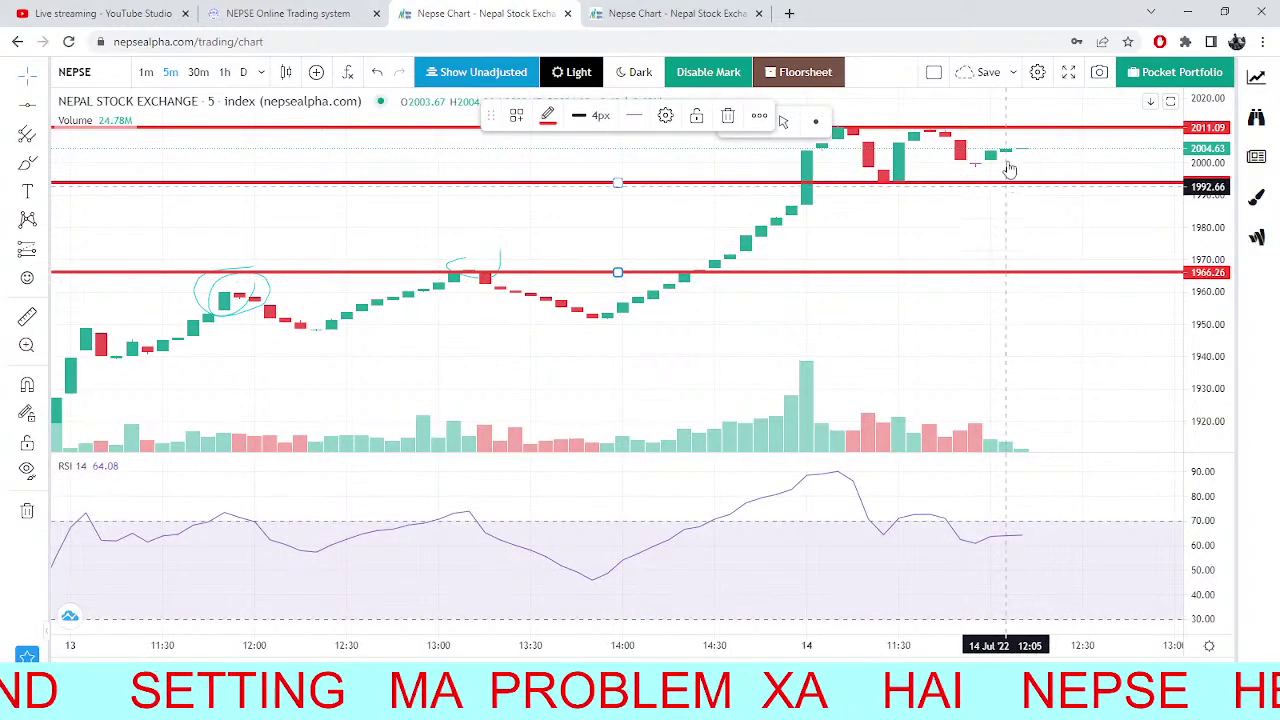
{"action": "left_click", "coordinate": [205, 10]}
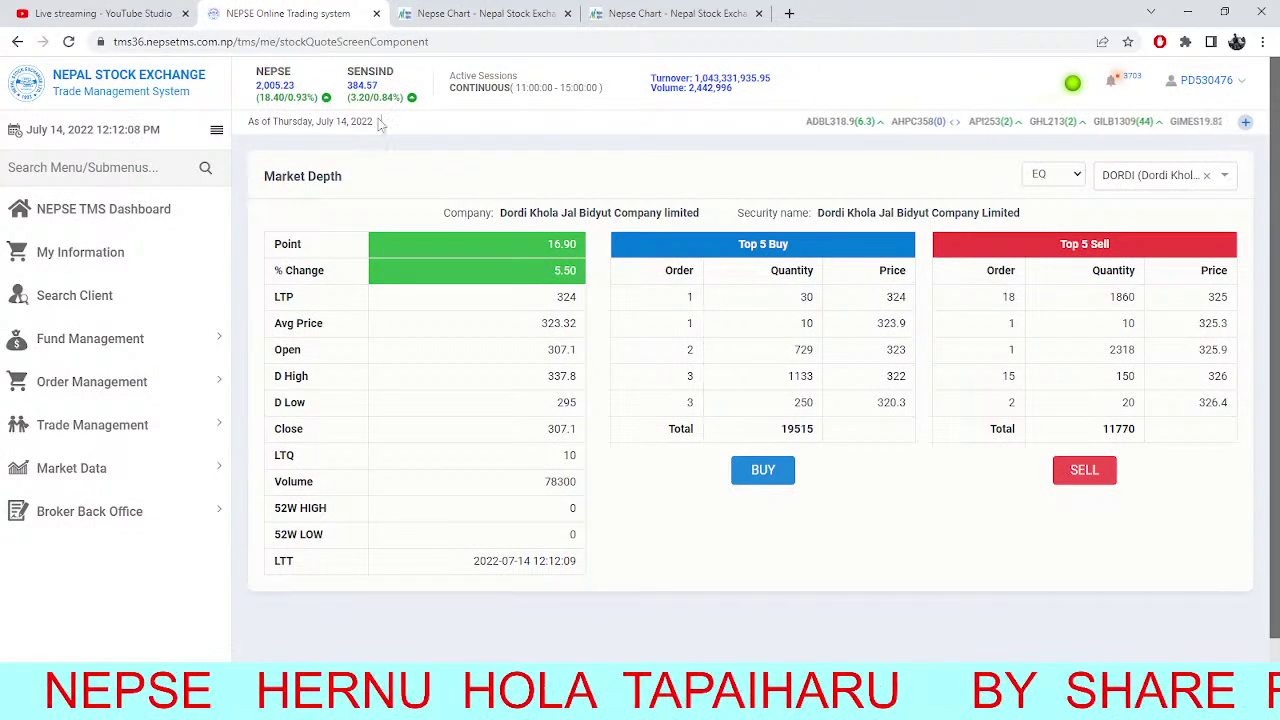
{"action": "left_click", "coordinate": [475, 13]}
{"action": "left_click", "coordinate": [262, 7]}
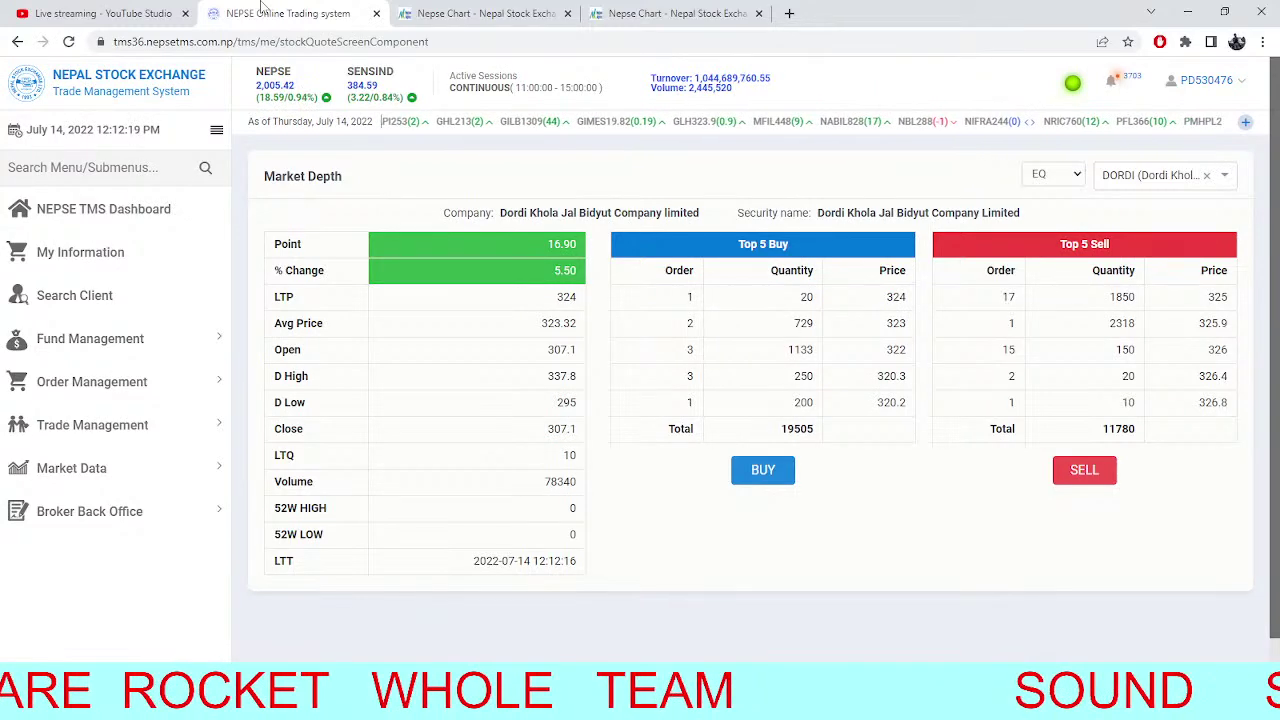
{"action": "left_click", "coordinate": [398, 10]}
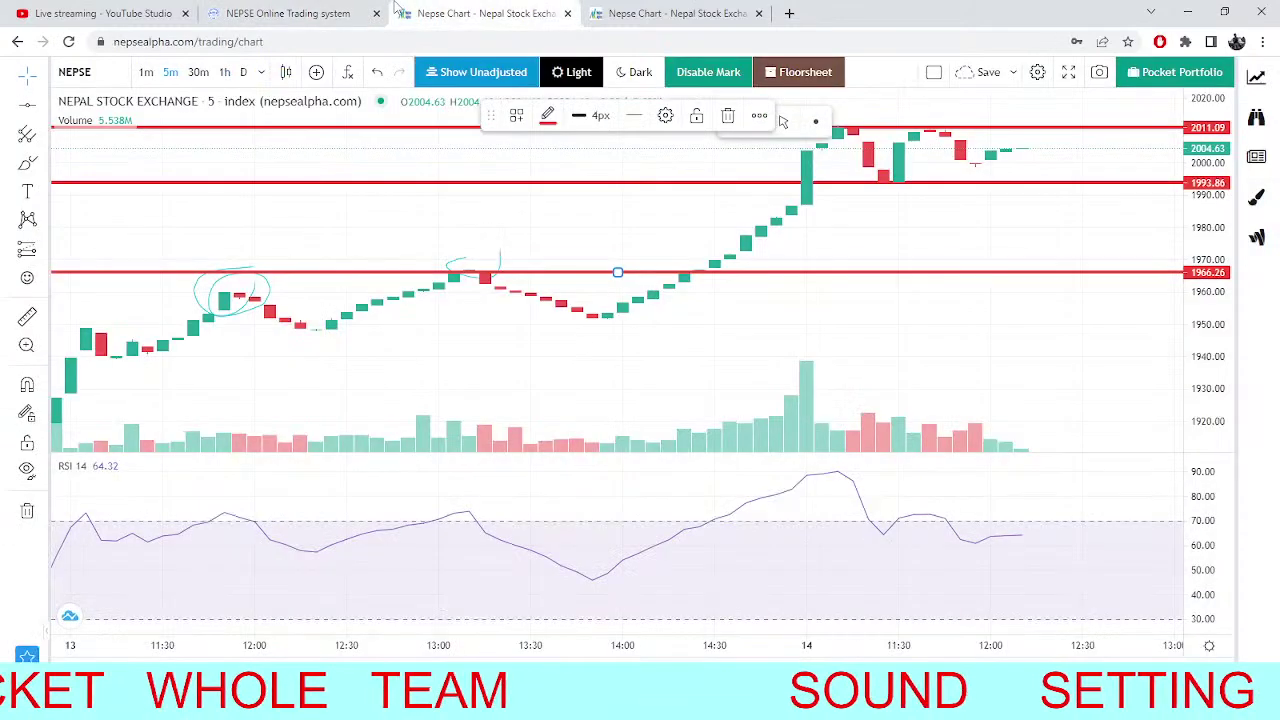
{"action": "left_click", "coordinate": [228, 10]}
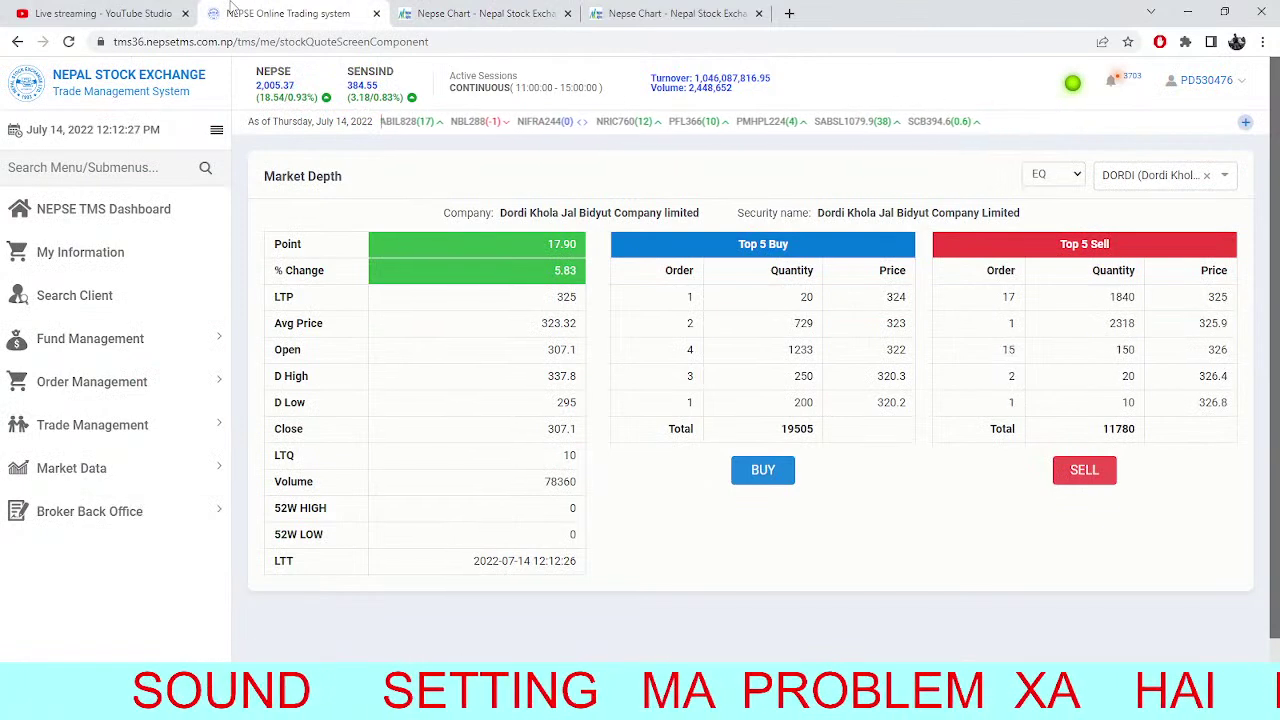
{"action": "left_click", "coordinate": [460, 10]}
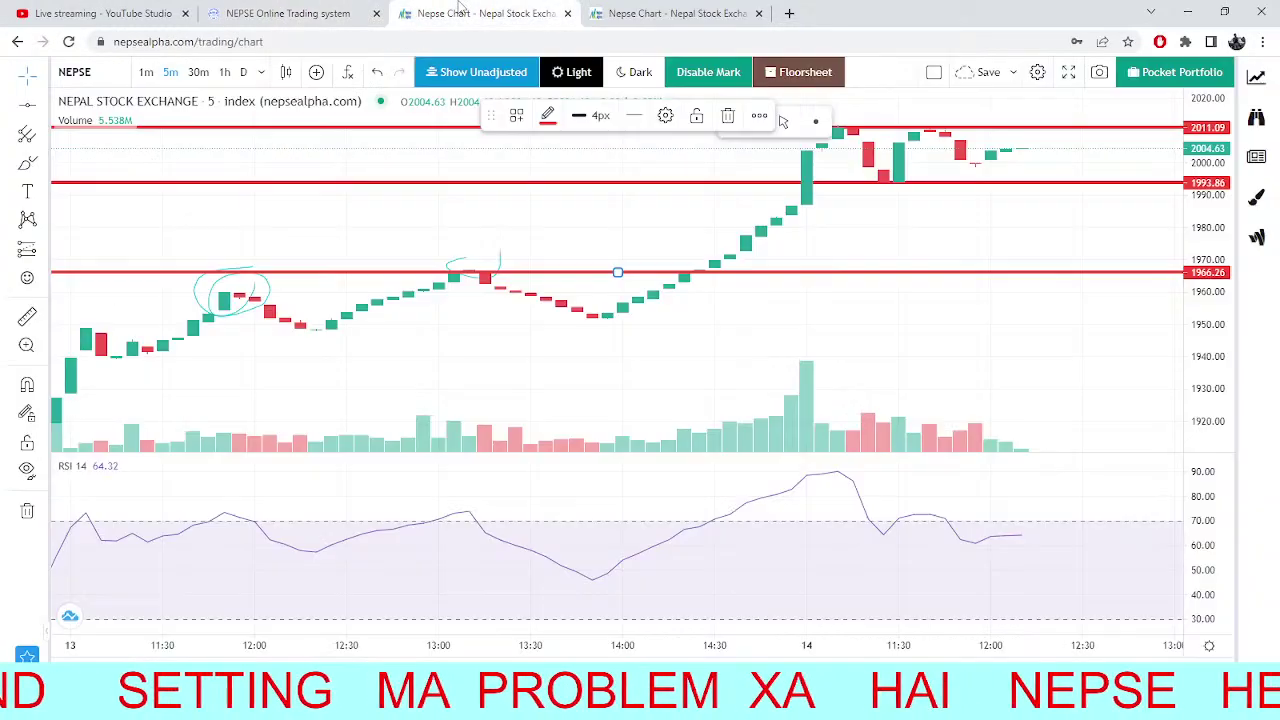
{"action": "left_click", "coordinate": [300, 13]}
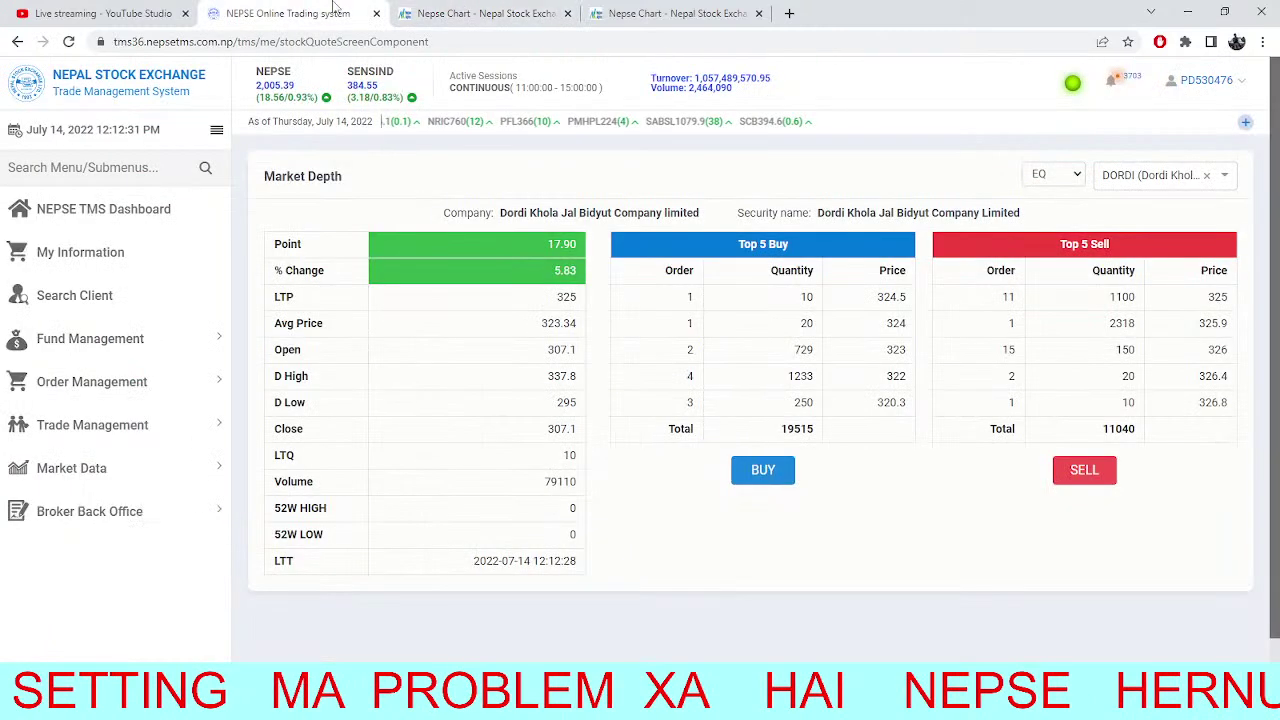
{"action": "left_click", "coordinate": [465, 13]}
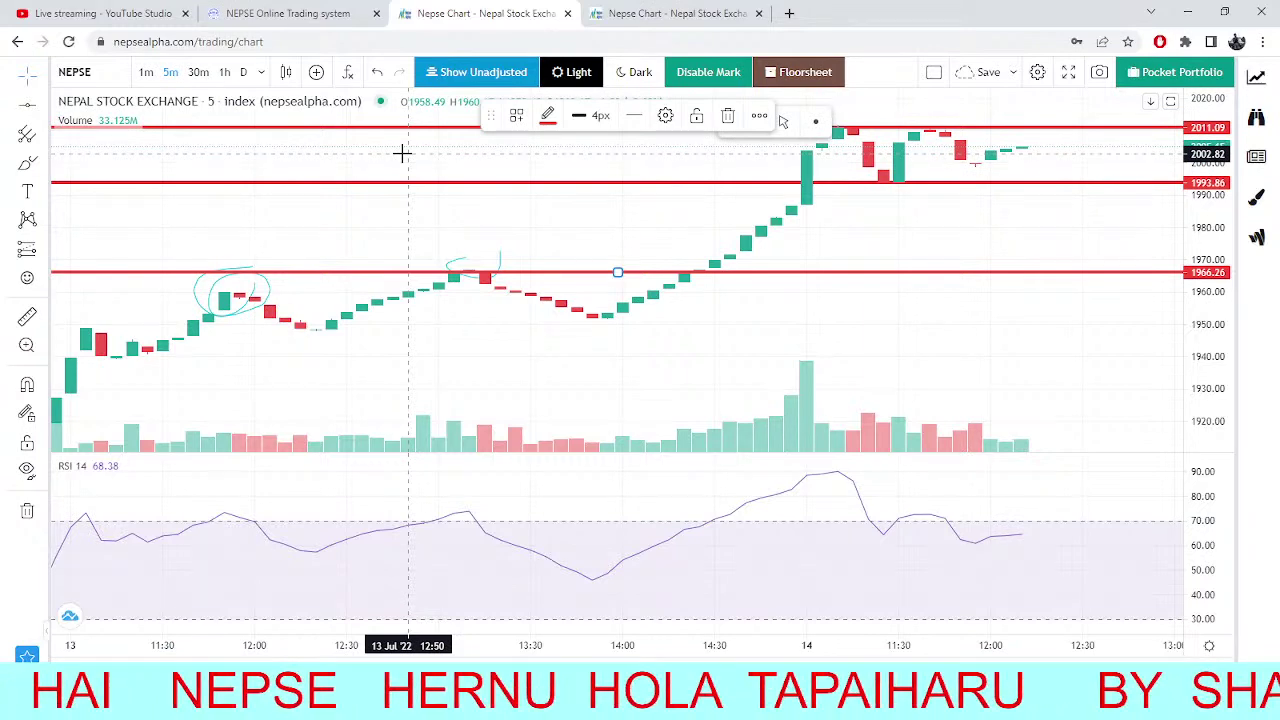
{"action": "left_click", "coordinate": [290, 13]}
{"action": "left_click", "coordinate": [430, 8]}
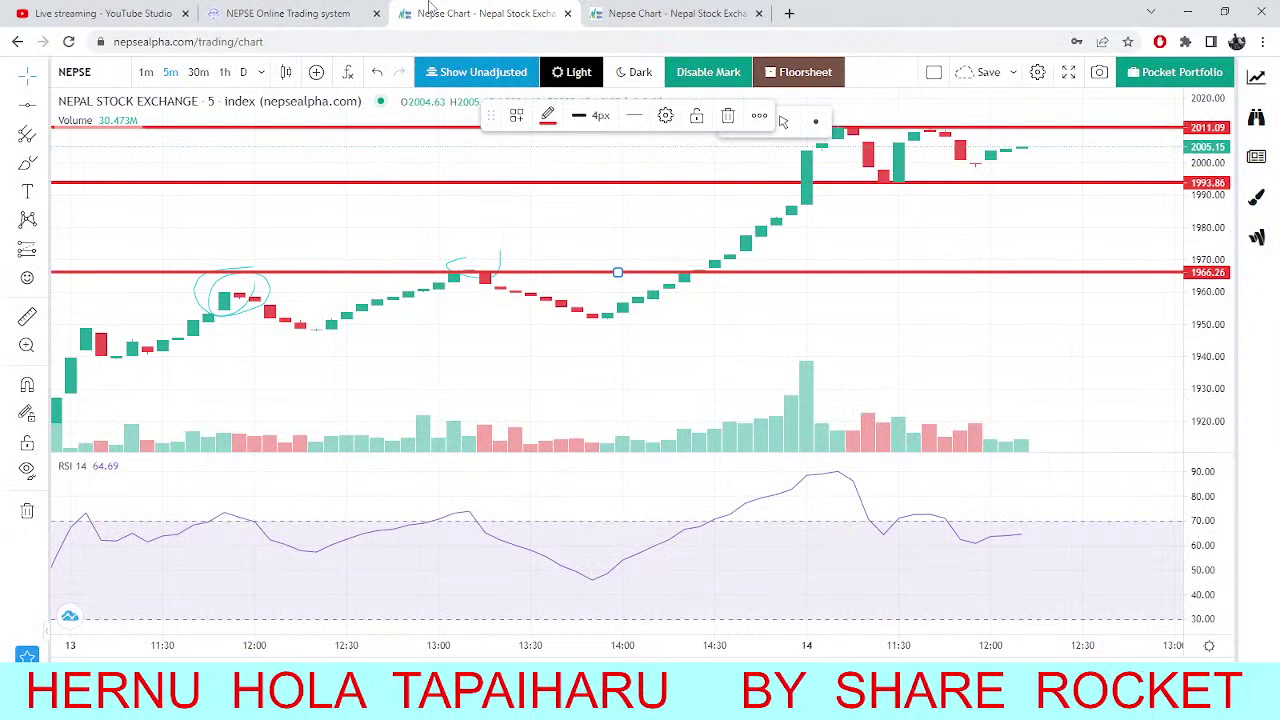
{"action": "left_click", "coordinate": [300, 13]}
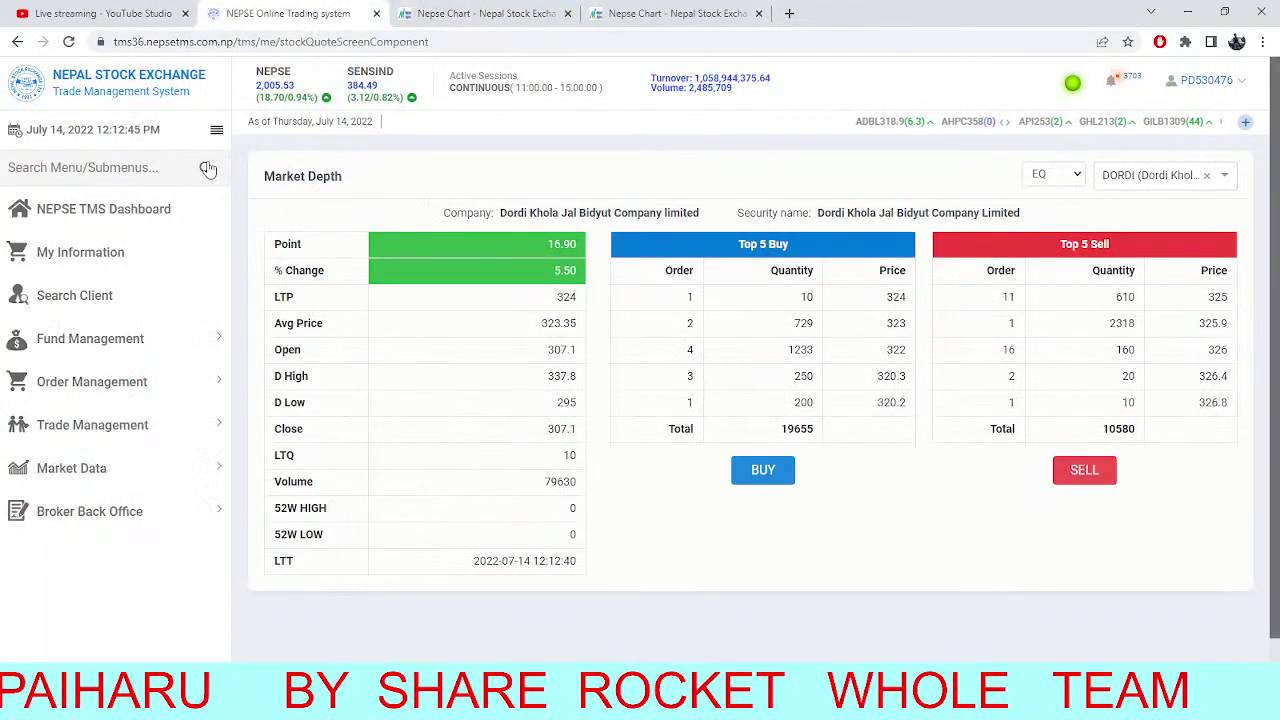
{"action": "key", "text": "ctrl+Tab"}
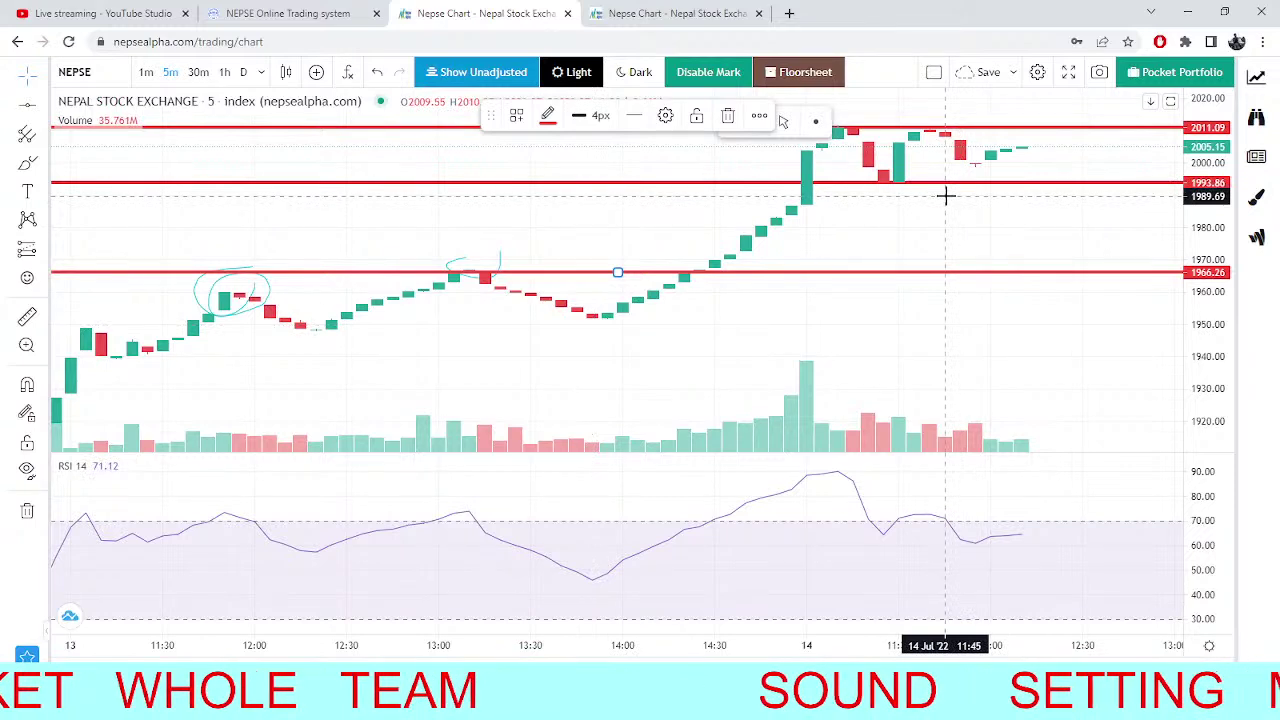
Load the daily chart of SKBBL in the second Nepsealpha chart, replacing SSHL, and show its price history back to April.
{"action": "left_click", "coordinate": [700, 10]}
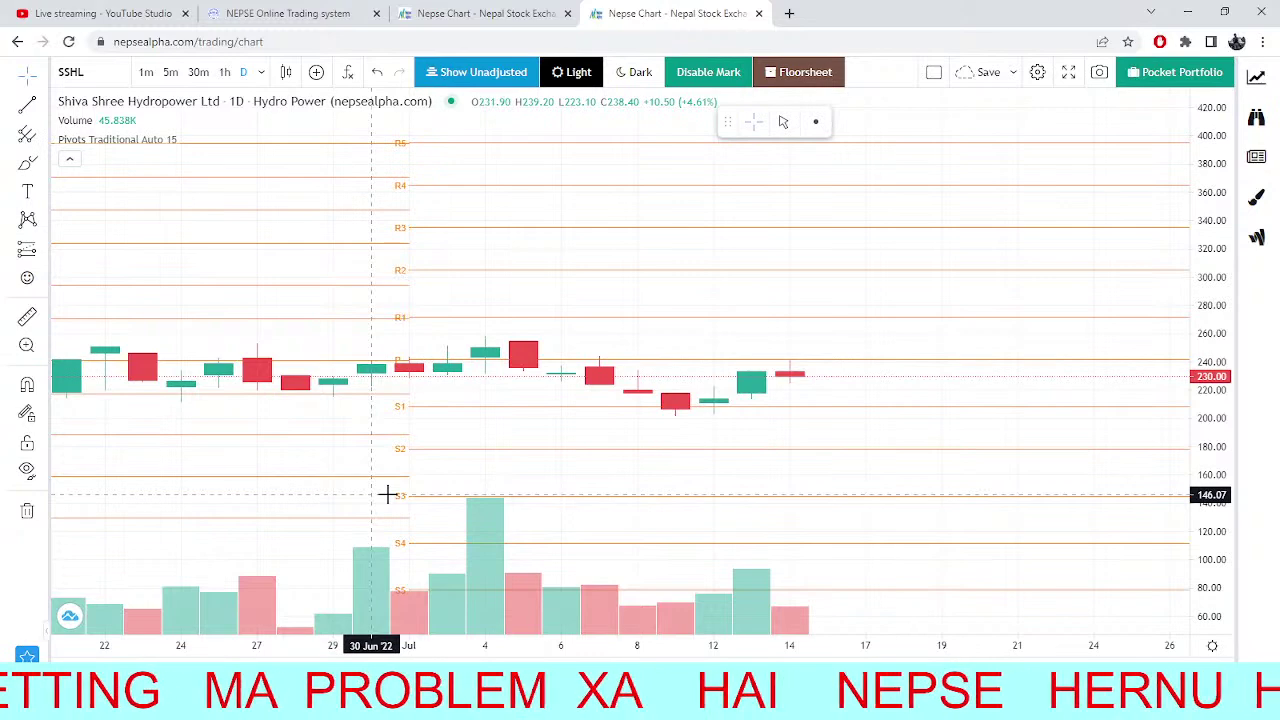
{"action": "left_click", "coordinate": [75, 74]}
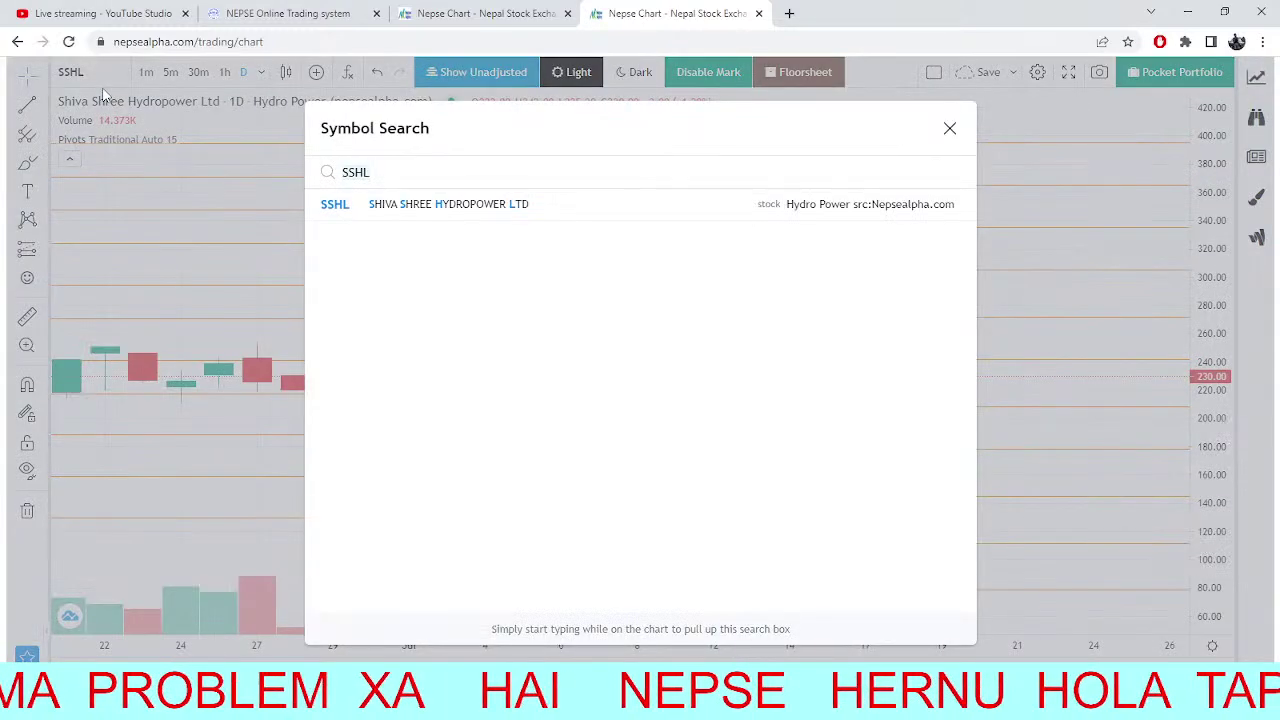
{"action": "type", "text": "SK"}
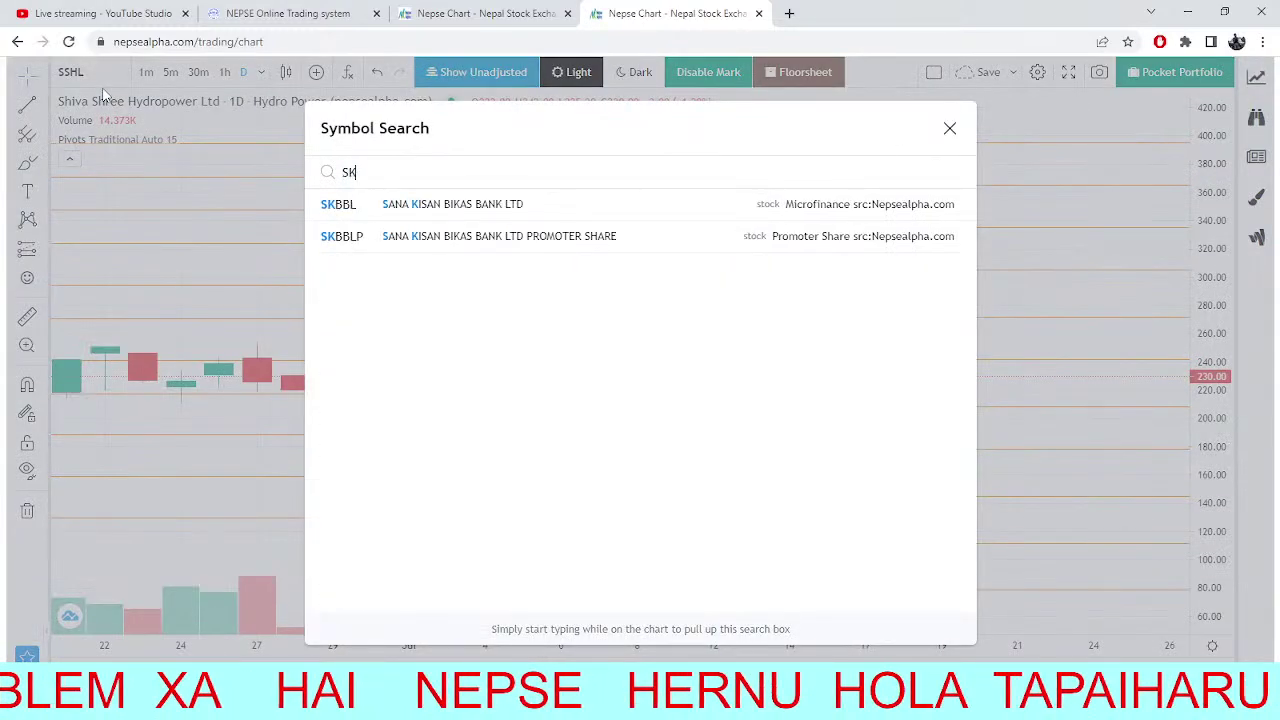
{"action": "type", "text": "BB"}
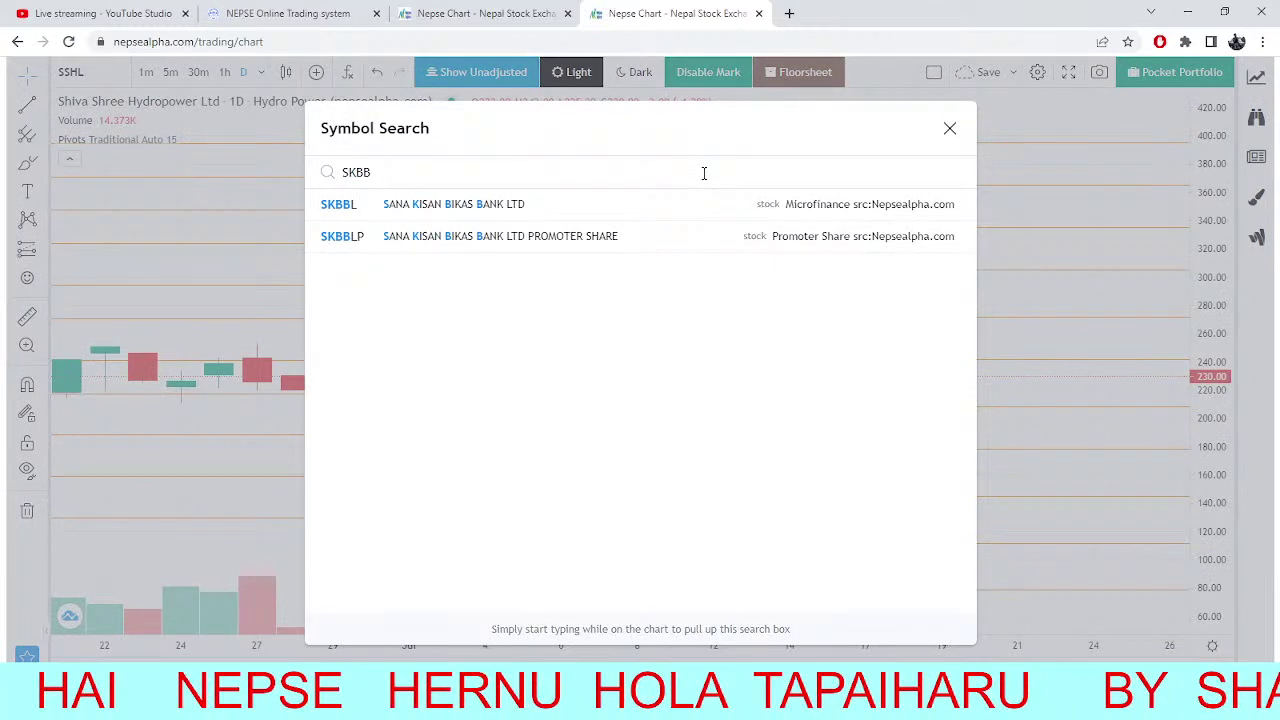
{"action": "key", "text": "Return"}
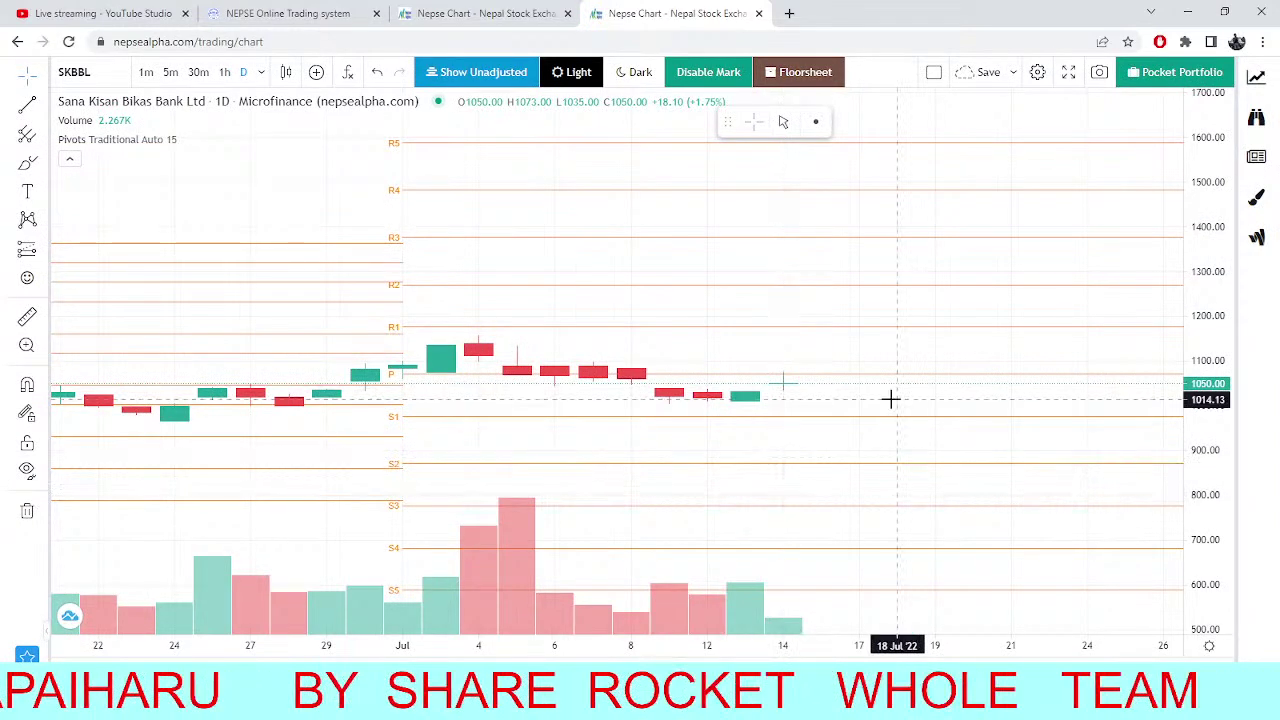
{"action": "scroll", "coordinate": [900, 410], "scroll_direction": "down", "scroll_amount": 3}
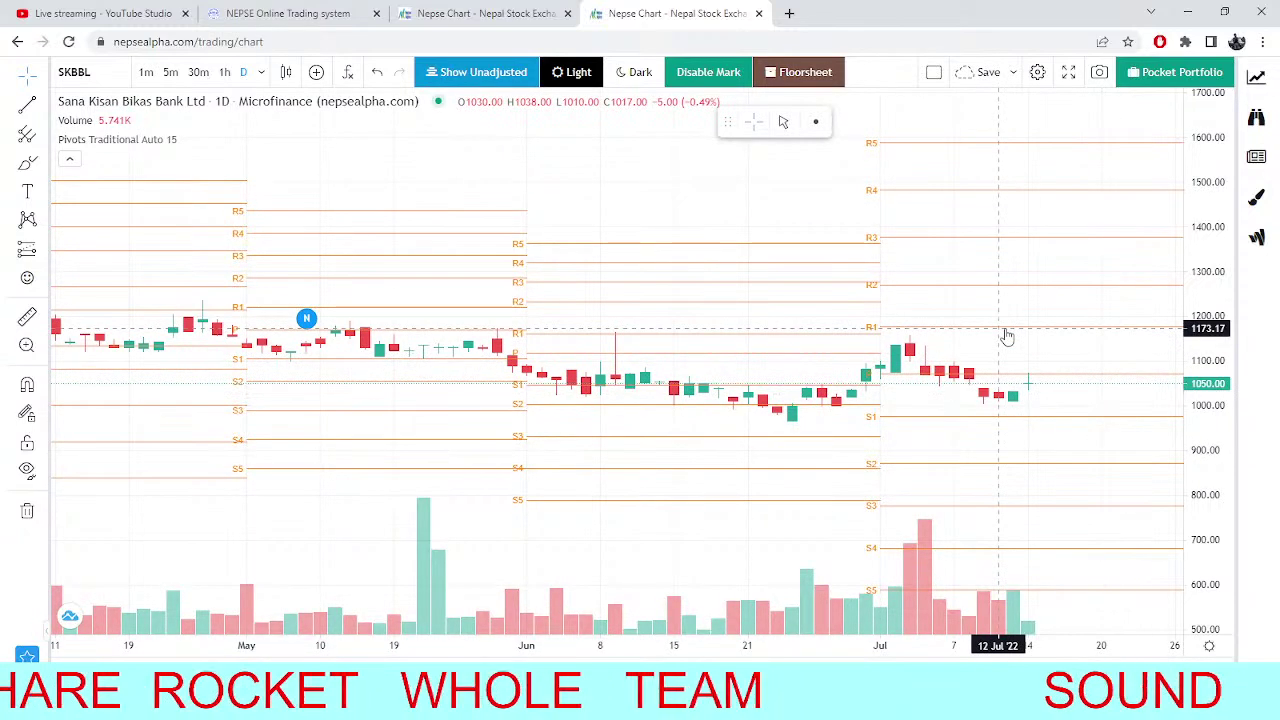
{"action": "left_click", "coordinate": [122, 83]}
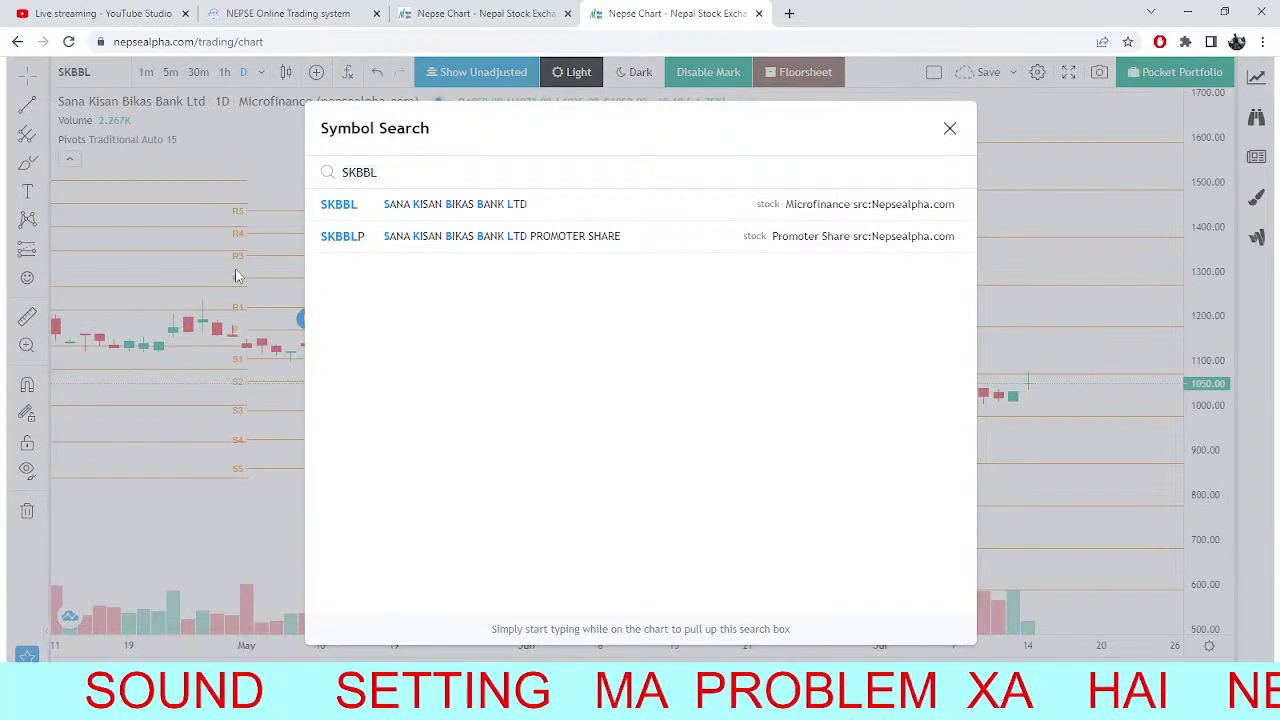
{"action": "left_click", "coordinate": [237, 276]}
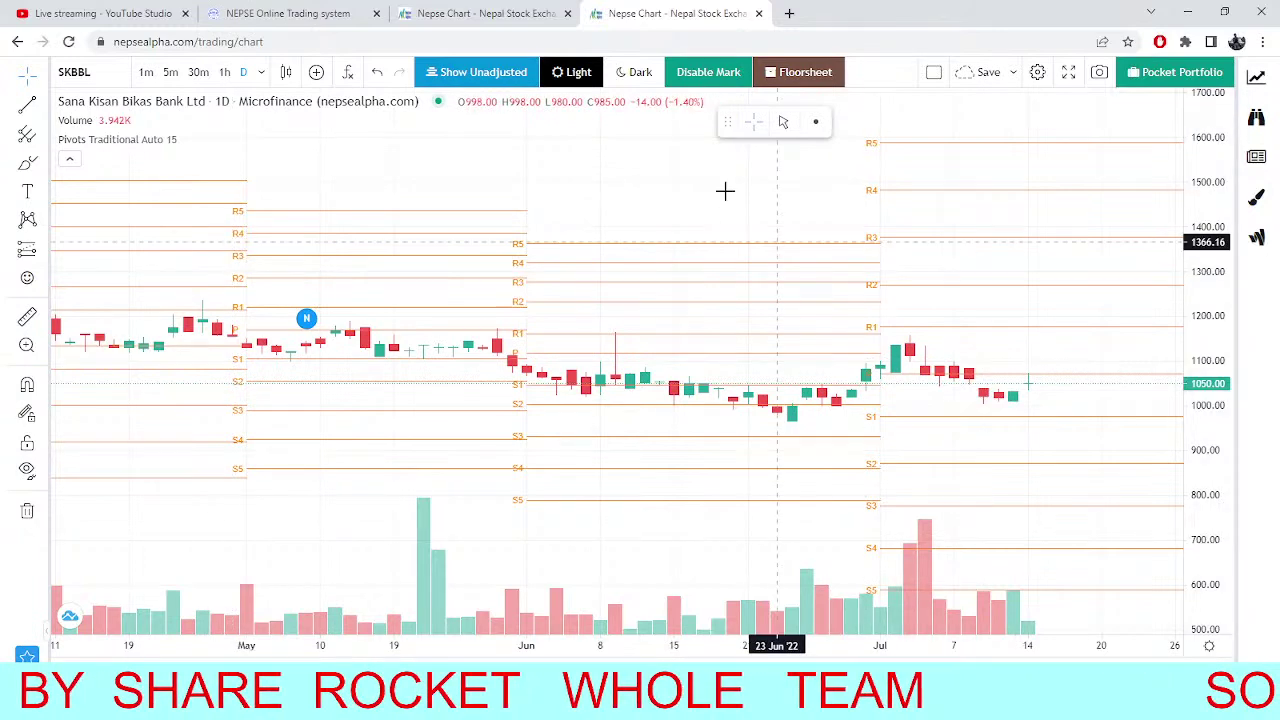
Display the market depth of SAPDBL (Saptakoshi Development Bank) in the NEPSE trading system in place of DORDI.
{"action": "key", "text": "ctrl+2"}
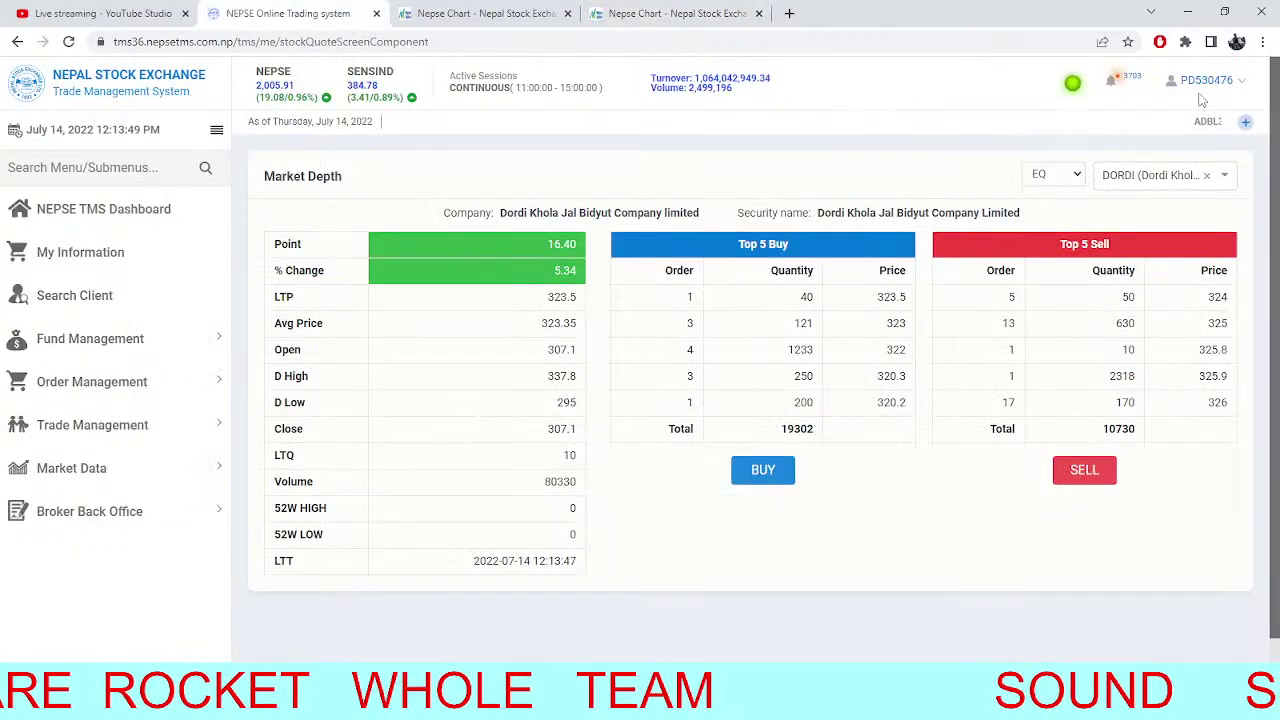
{"action": "left_click", "coordinate": [1206, 176]}
{"action": "type", "text": "s"}
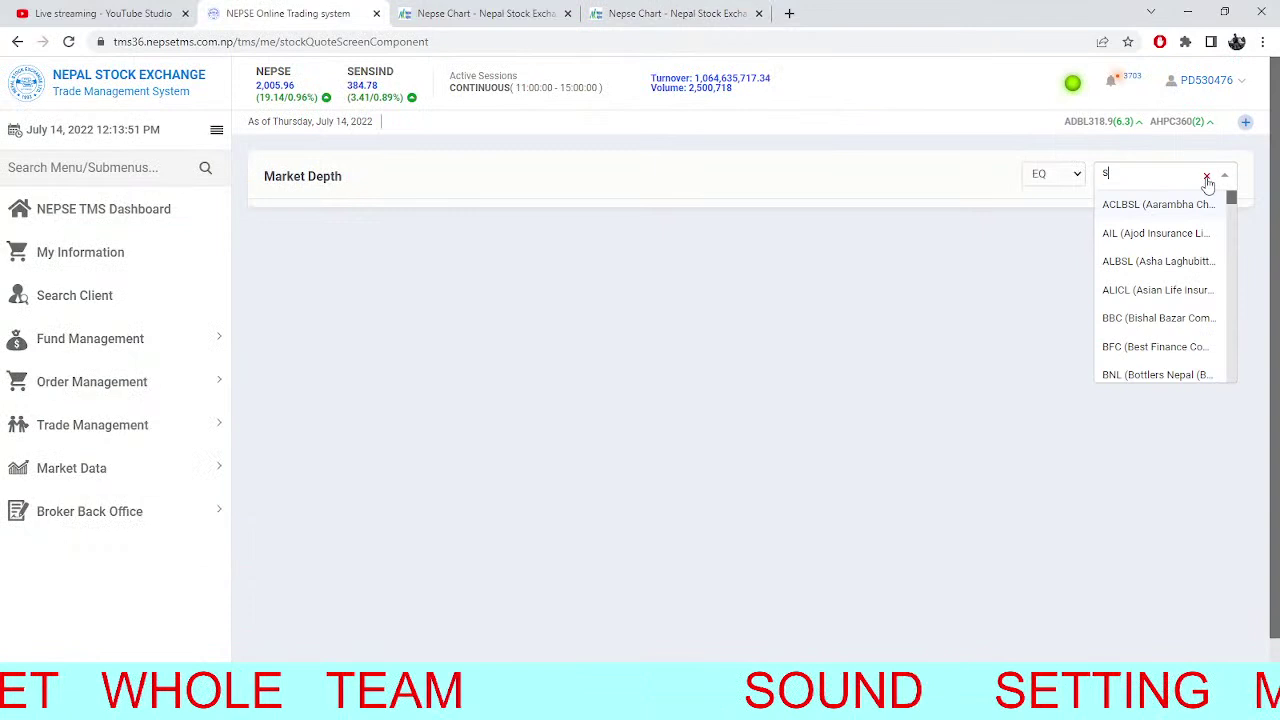
{"action": "type", "text": "ap"}
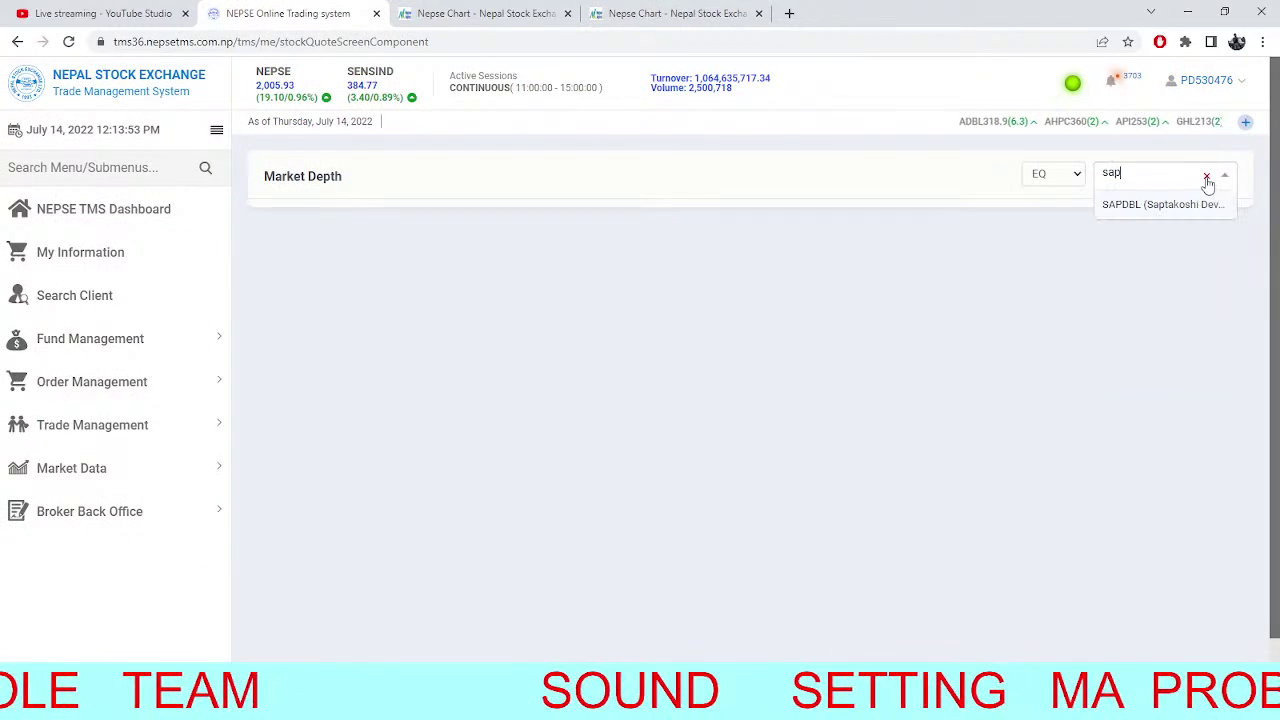
{"action": "type", "text": "dbl"}
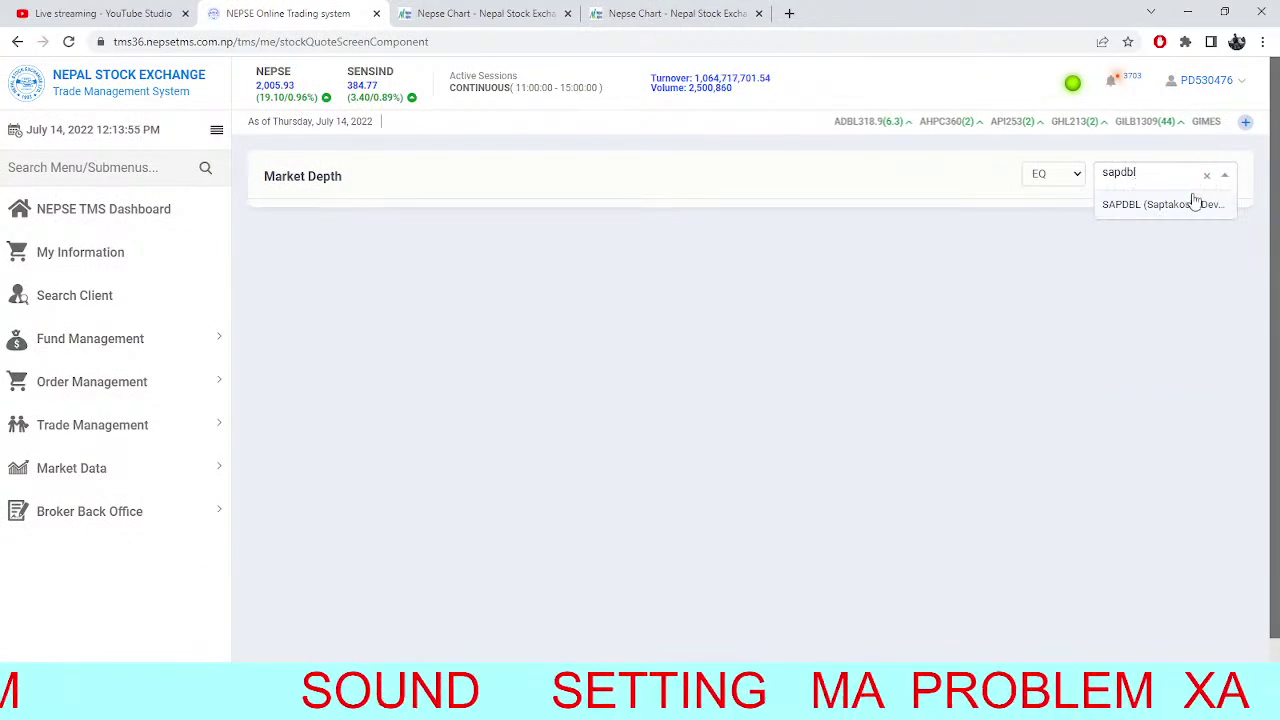
{"action": "left_click", "coordinate": [1195, 203]}
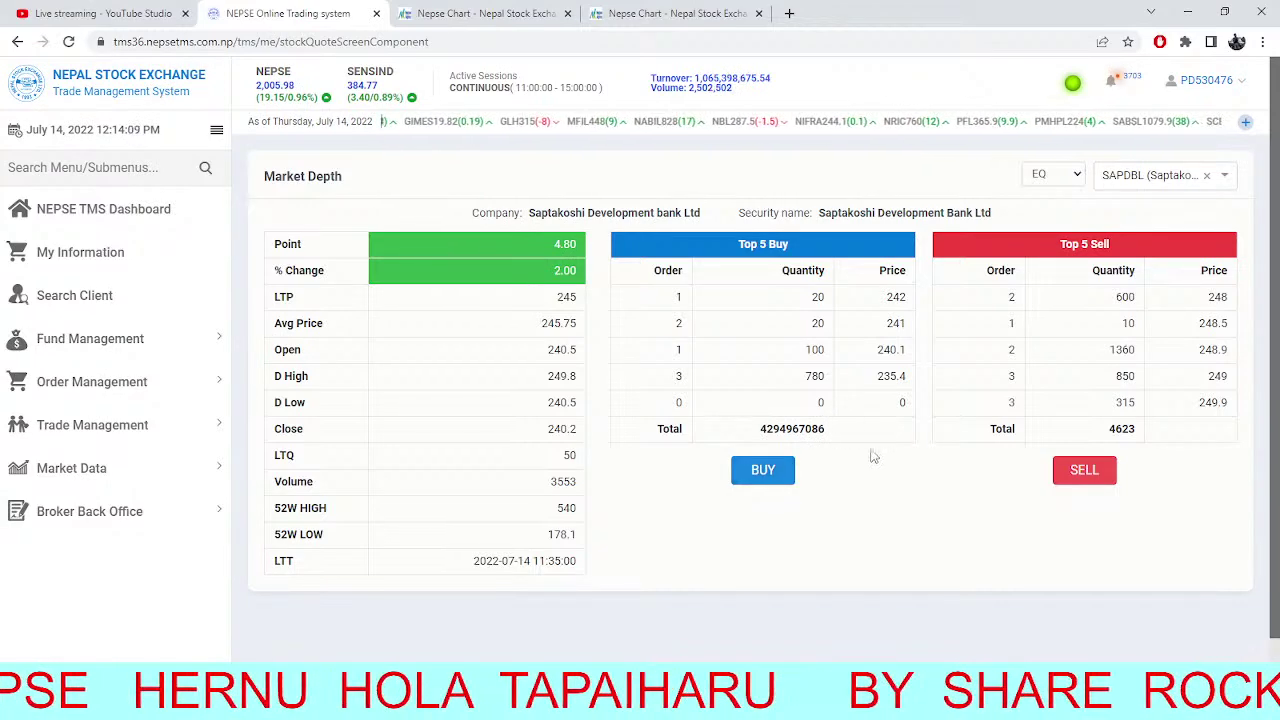
{"action": "scroll", "coordinate": [873, 457], "scroll_direction": "down", "scroll_amount": 1}
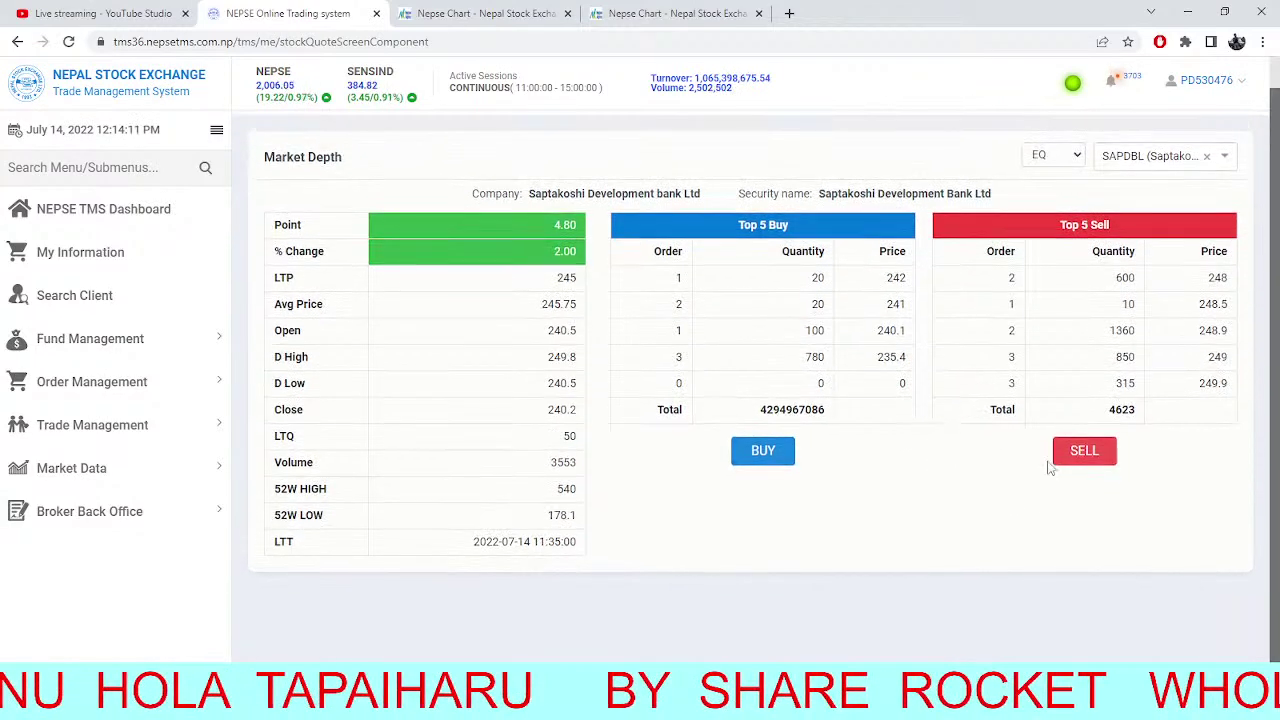
Check the NEPSE index chart again against the trading system's current index value.
{"action": "left_click", "coordinate": [470, 13]}
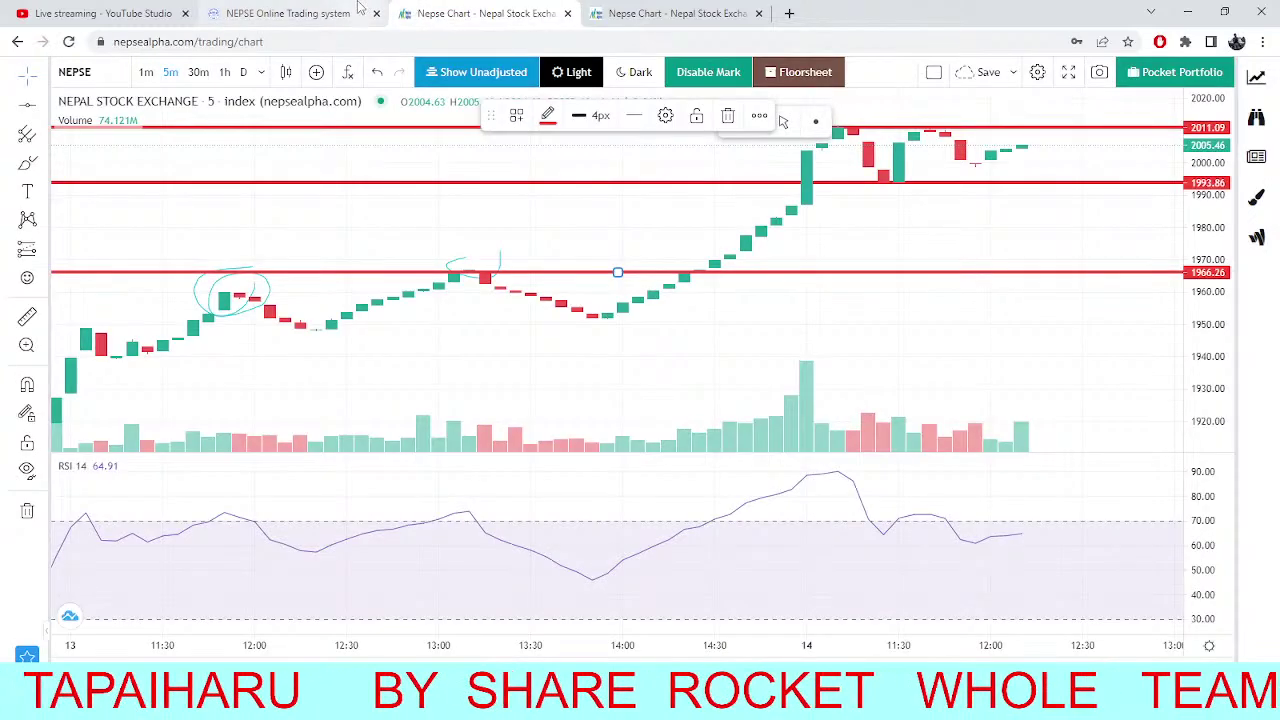
{"action": "left_click", "coordinate": [358, 12]}
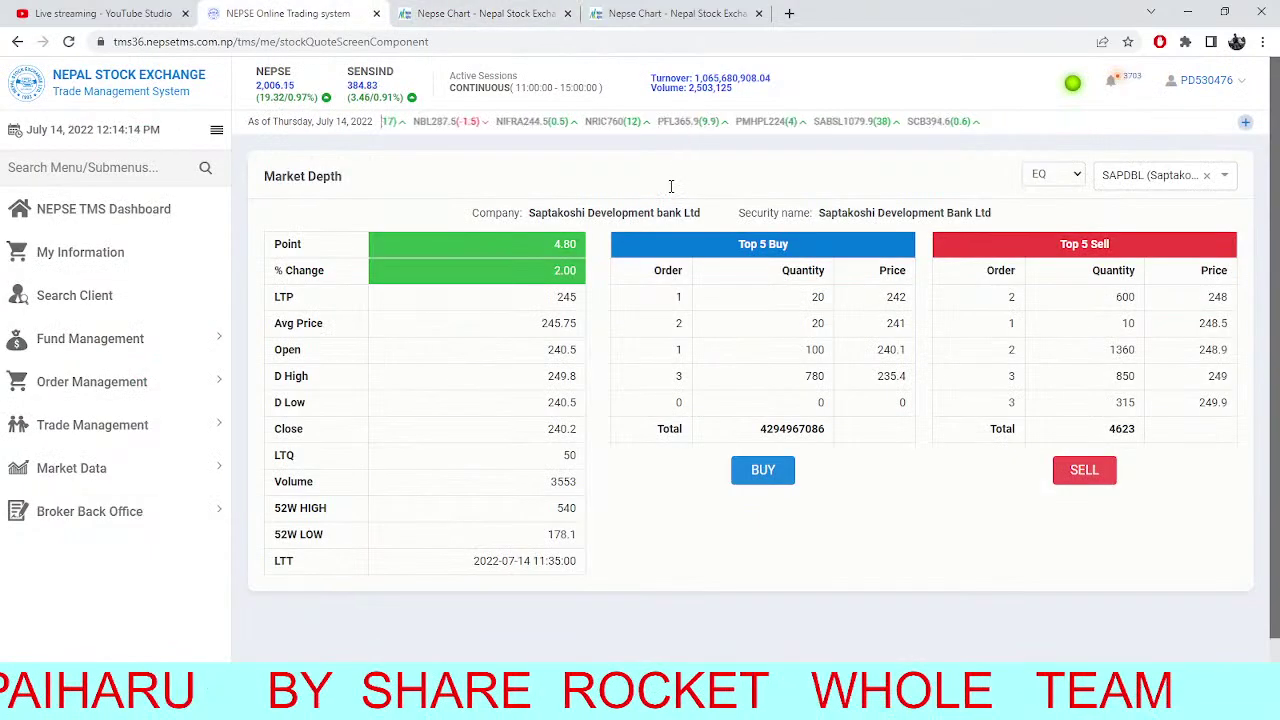
{"action": "left_click", "coordinate": [470, 13]}
{"action": "left_click", "coordinate": [298, 13]}
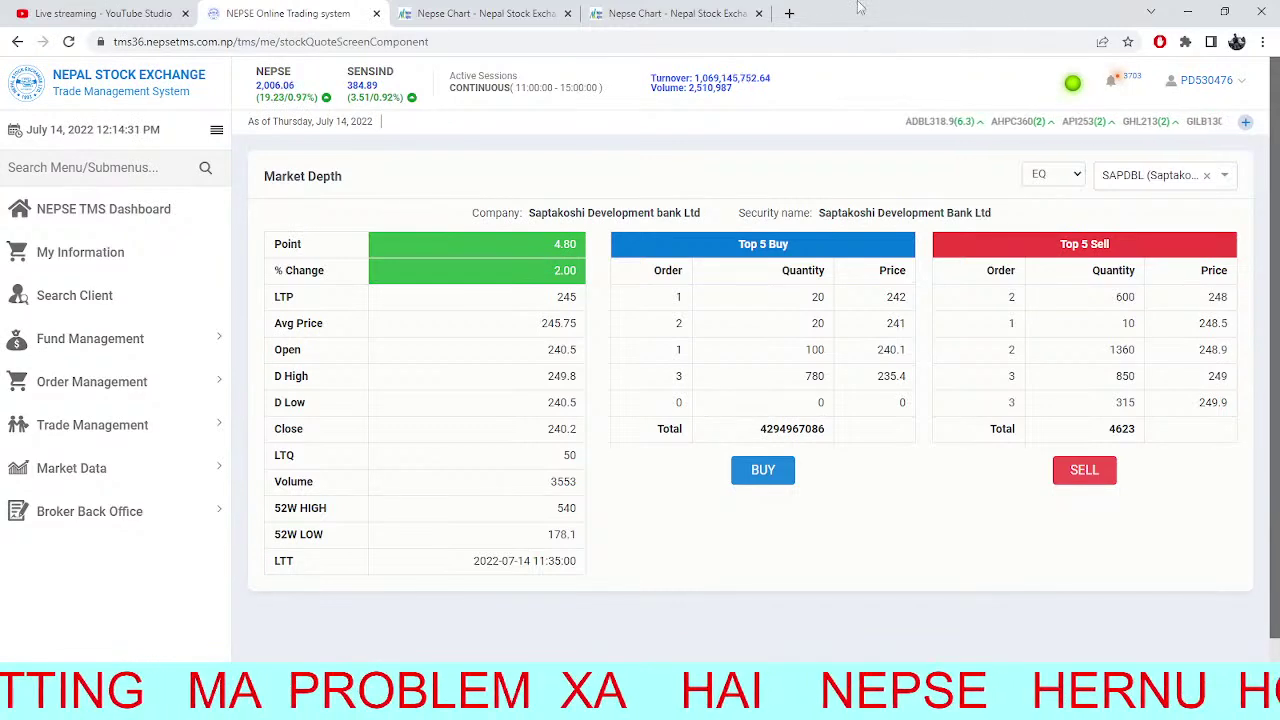
Load the daily chart of CHCL (Chilime Hydropower) in the second Nepsealpha chart in place of SKBBL.
{"action": "left_click", "coordinate": [670, 13]}
{"action": "type", "text": "SKBBL"}
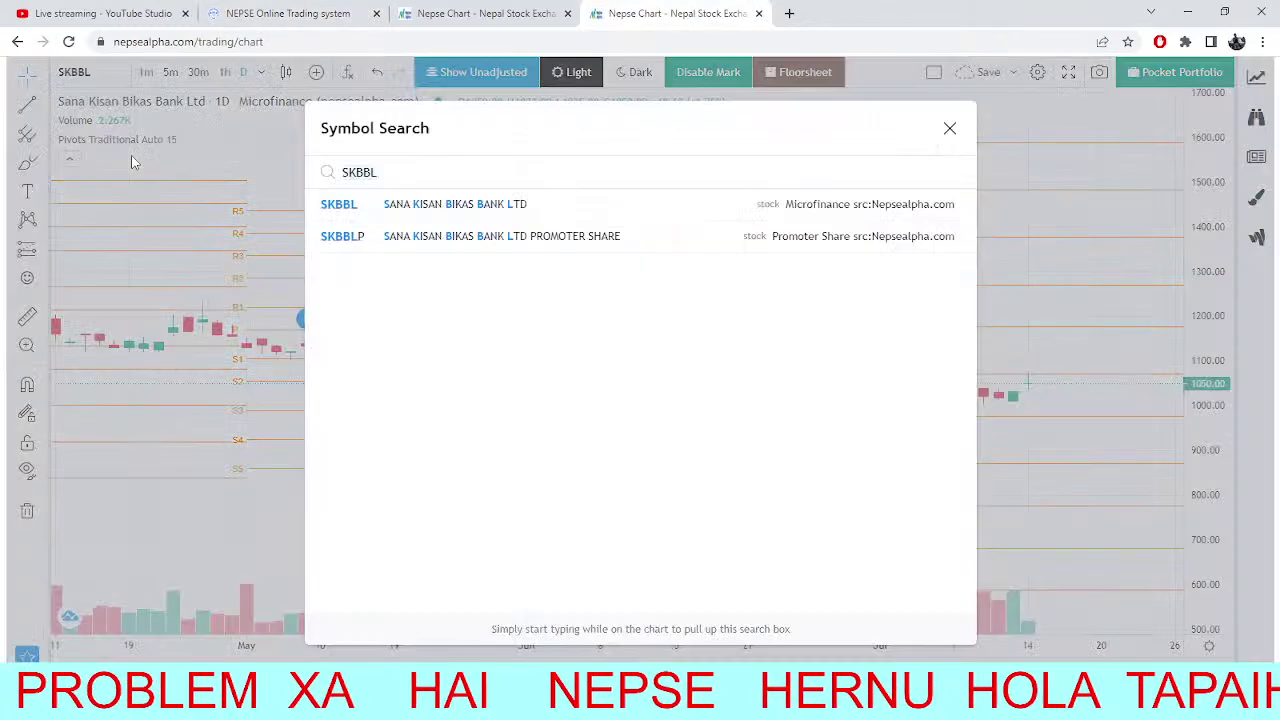
{"action": "key", "text": "BackSpace"}
{"action": "key", "text": "BackSpace"}
{"action": "key", "text": "BackSpace"}
{"action": "key", "text": "BackSpace"}
{"action": "key", "text": "BackSpace"}
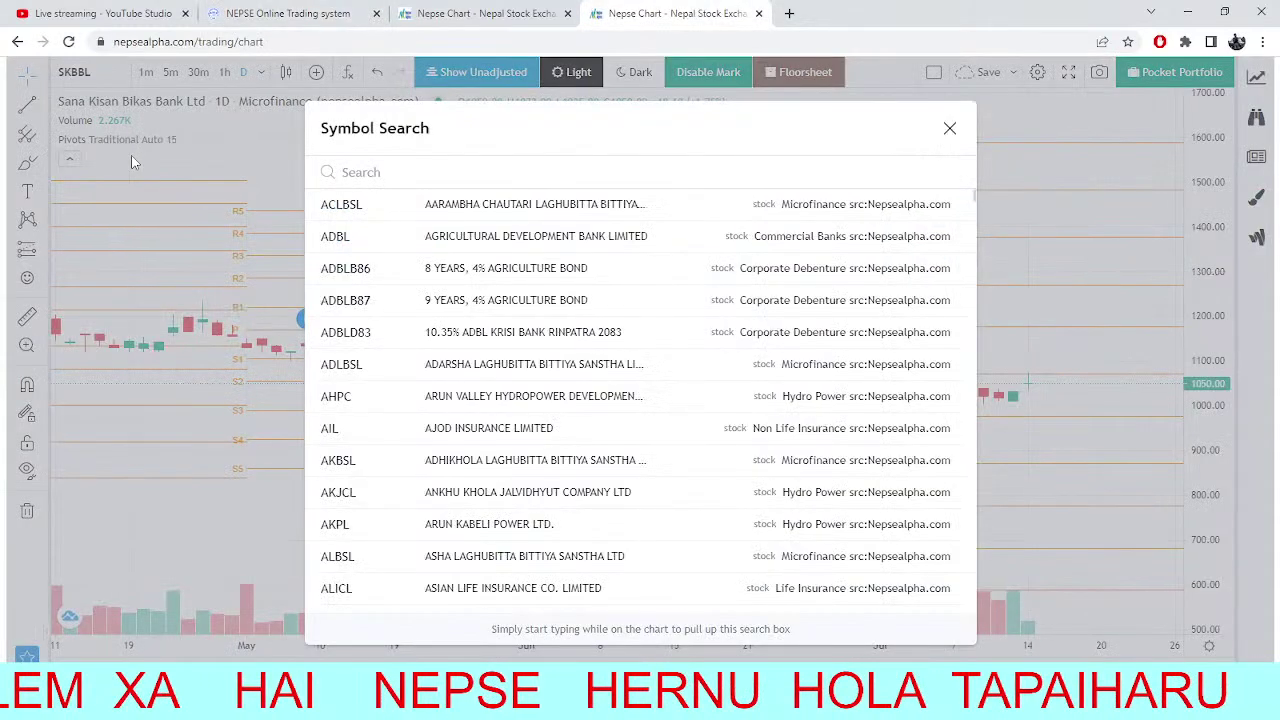
{"action": "type", "text": "CHCL"}
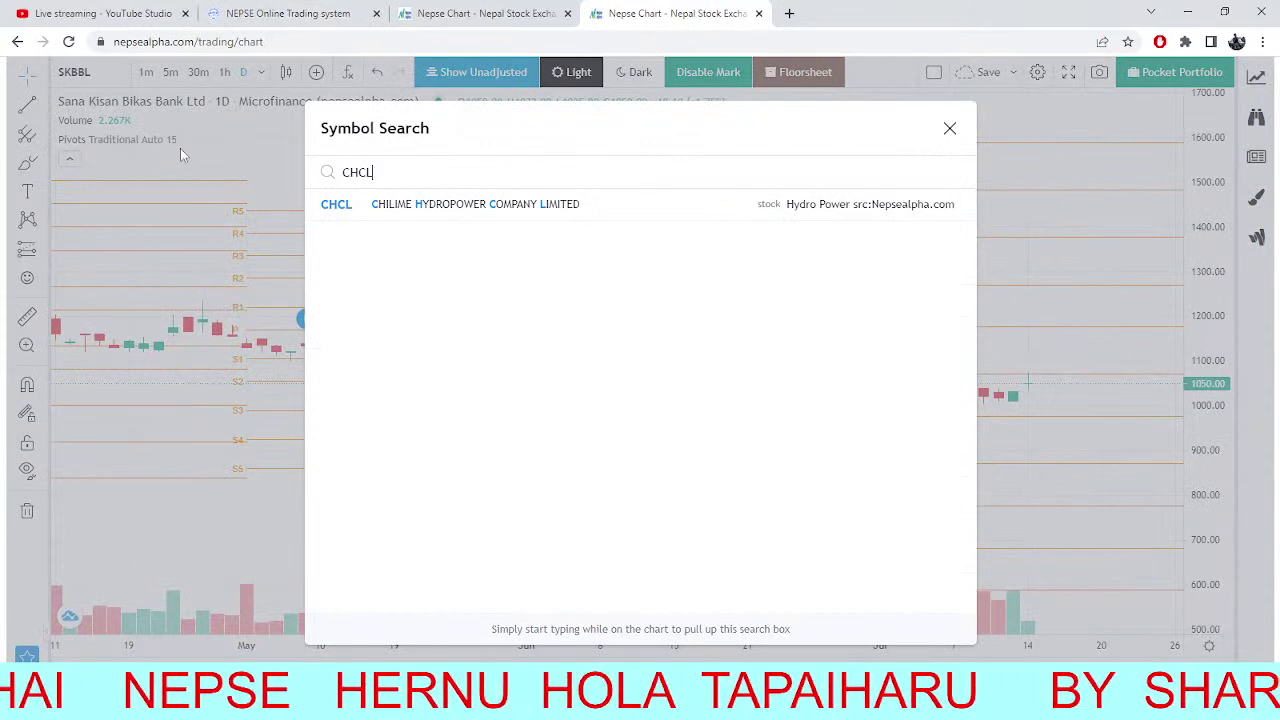
{"action": "key", "text": "Return"}
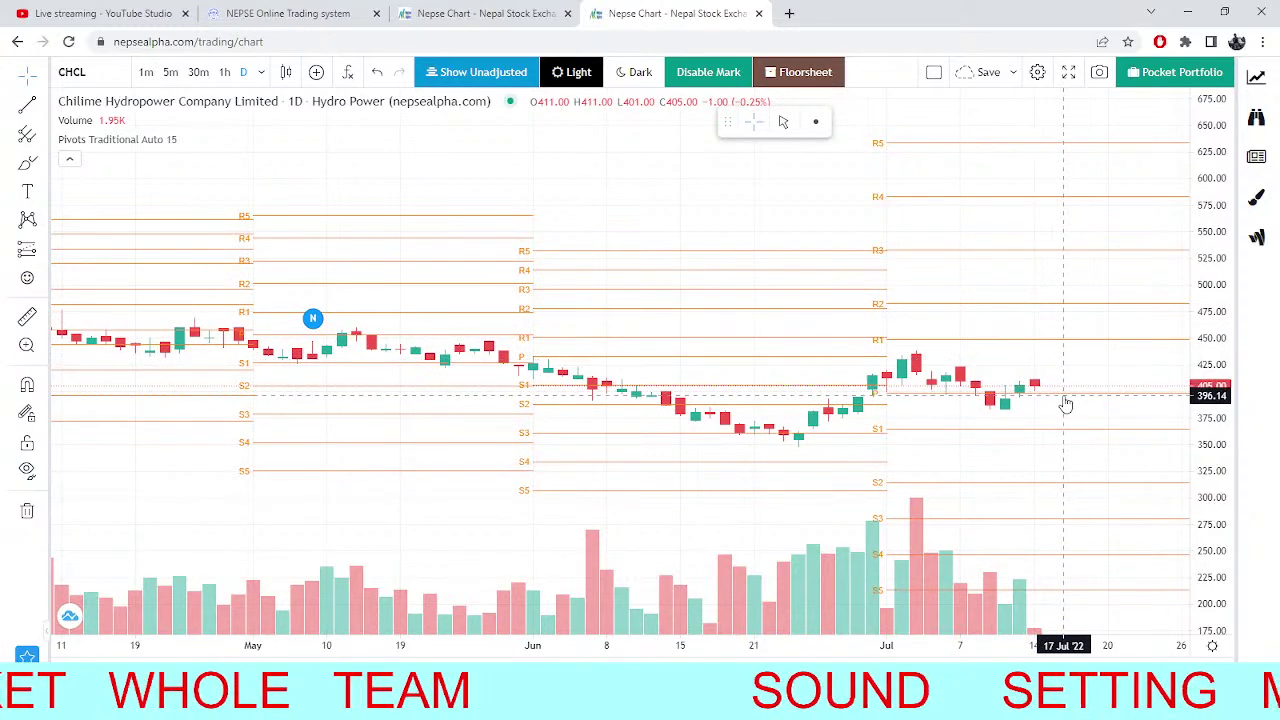
Examine the recent daily candles of CHCL and check the current index value in the NEPSE trading system.
{"action": "scroll", "coordinate": [1018, 388], "scroll_direction": "up", "scroll_amount": 3}
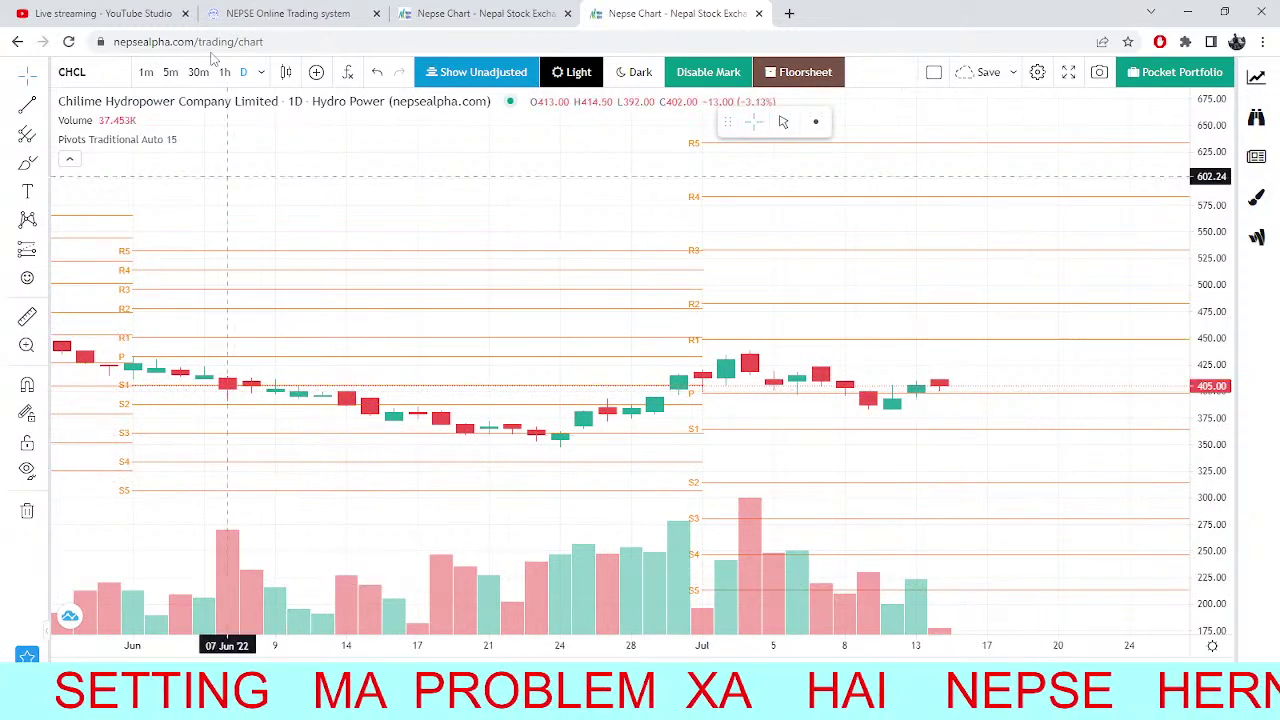
{"action": "left_click", "coordinate": [266, 12]}
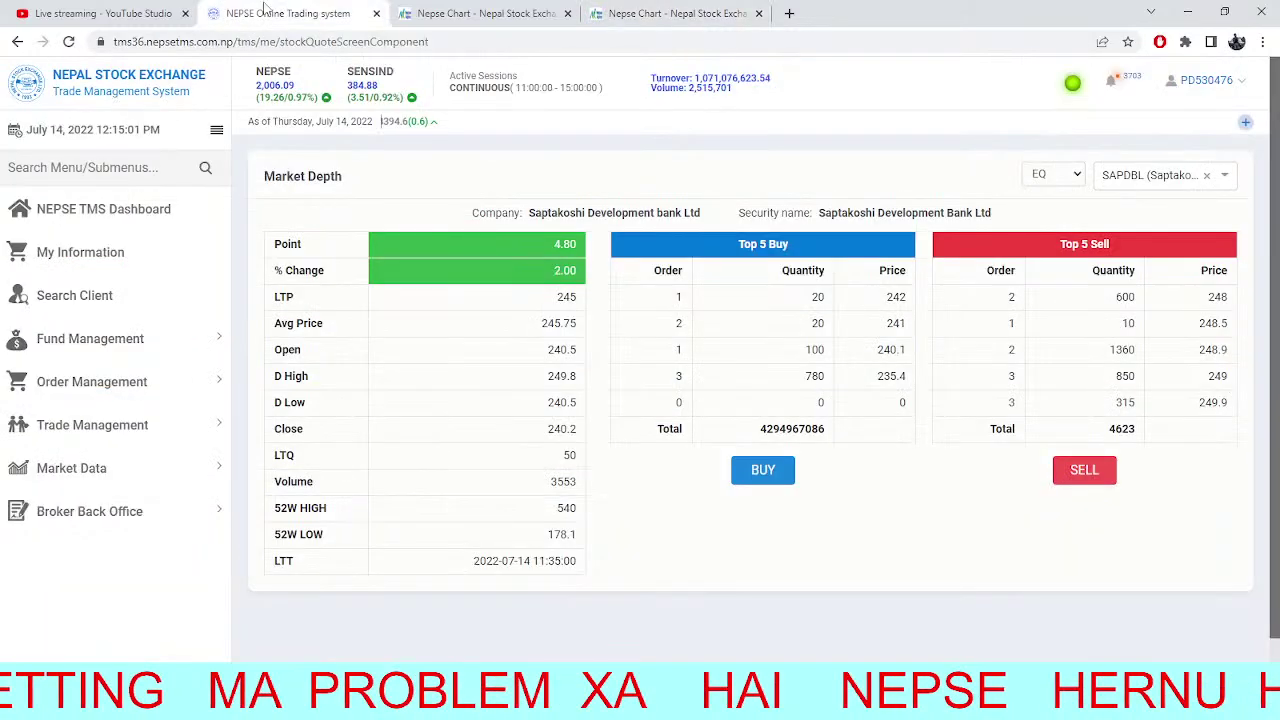
{"action": "left_click", "coordinate": [670, 13]}
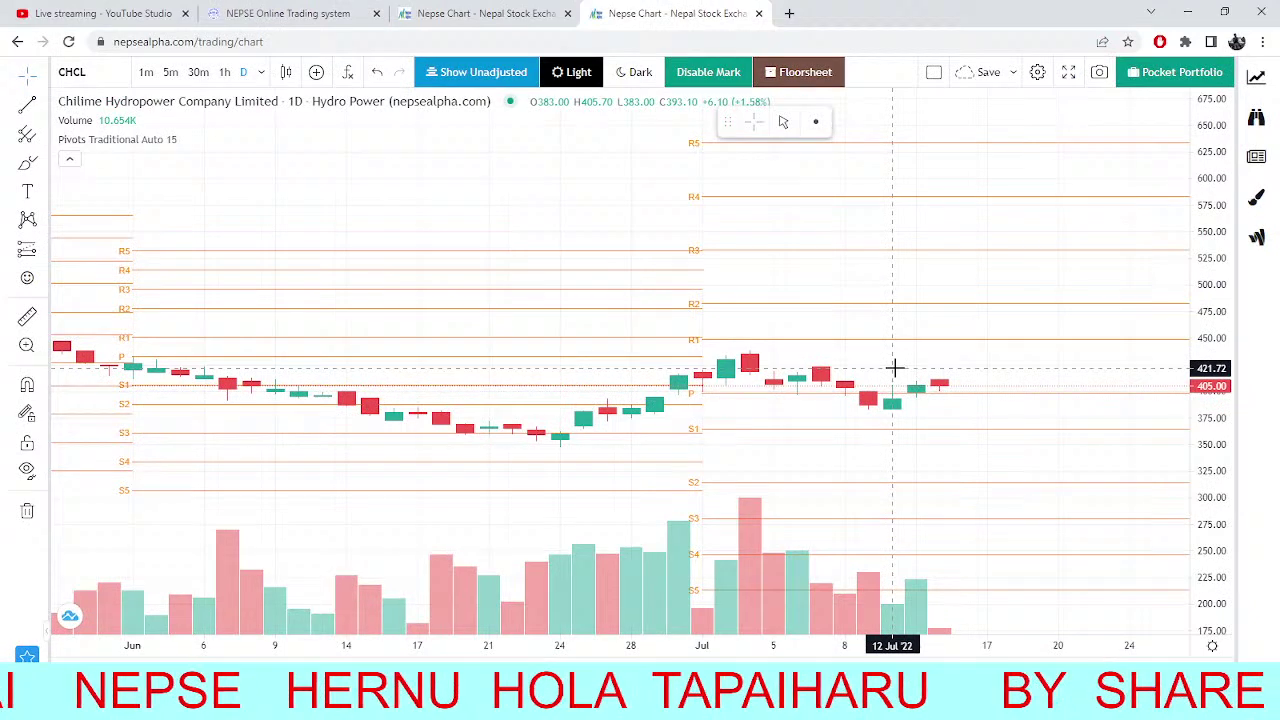
Examine the latest 5-minute candles of the NEPSE index around the 1993.86 and 2011.09 horizontal lines.
{"action": "left_click", "coordinate": [502, 11]}
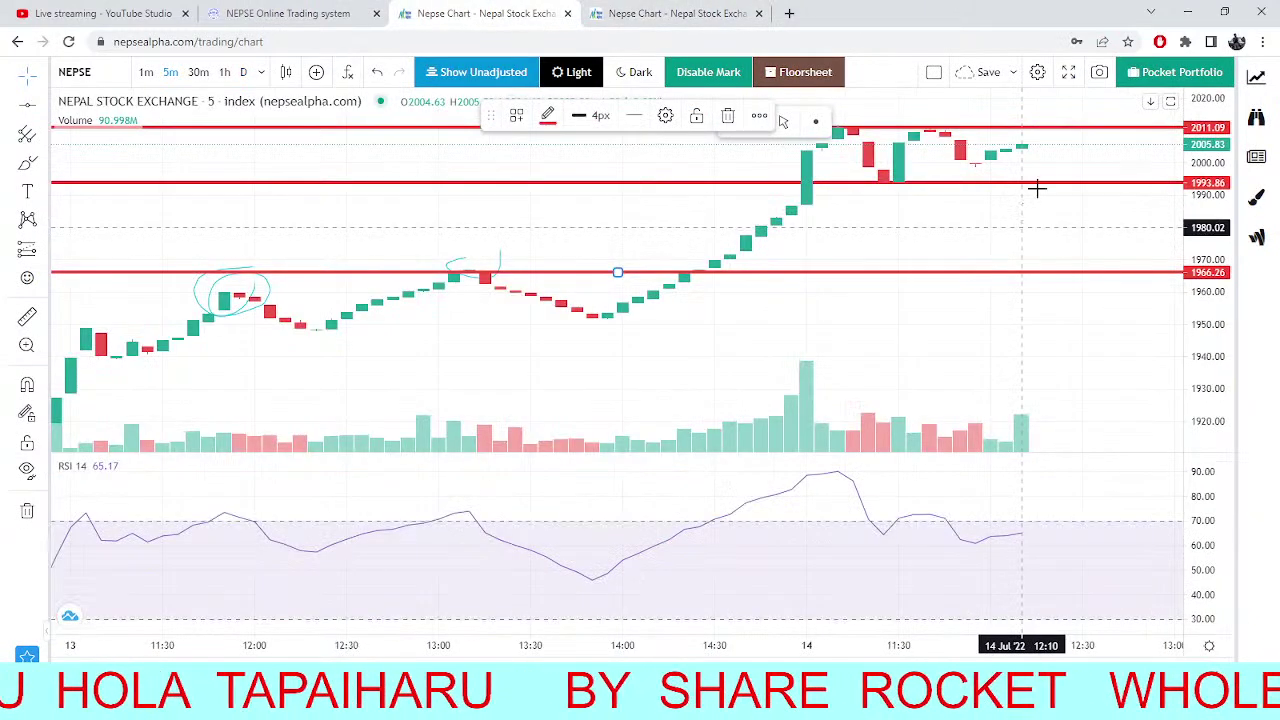
{"action": "mouse_move", "coordinate": [1041, 193]}
{"action": "left_mouse_down"}
{"action": "mouse_move", "coordinate": [1057, 178]}
{"action": "mouse_move", "coordinate": [1029, 183]}
{"action": "mouse_move", "coordinate": [1041, 193]}
{"action": "left_mouse_up"}
{"action": "scroll", "coordinate": [1041, 193], "scroll_direction": "up", "scroll_amount": 2}
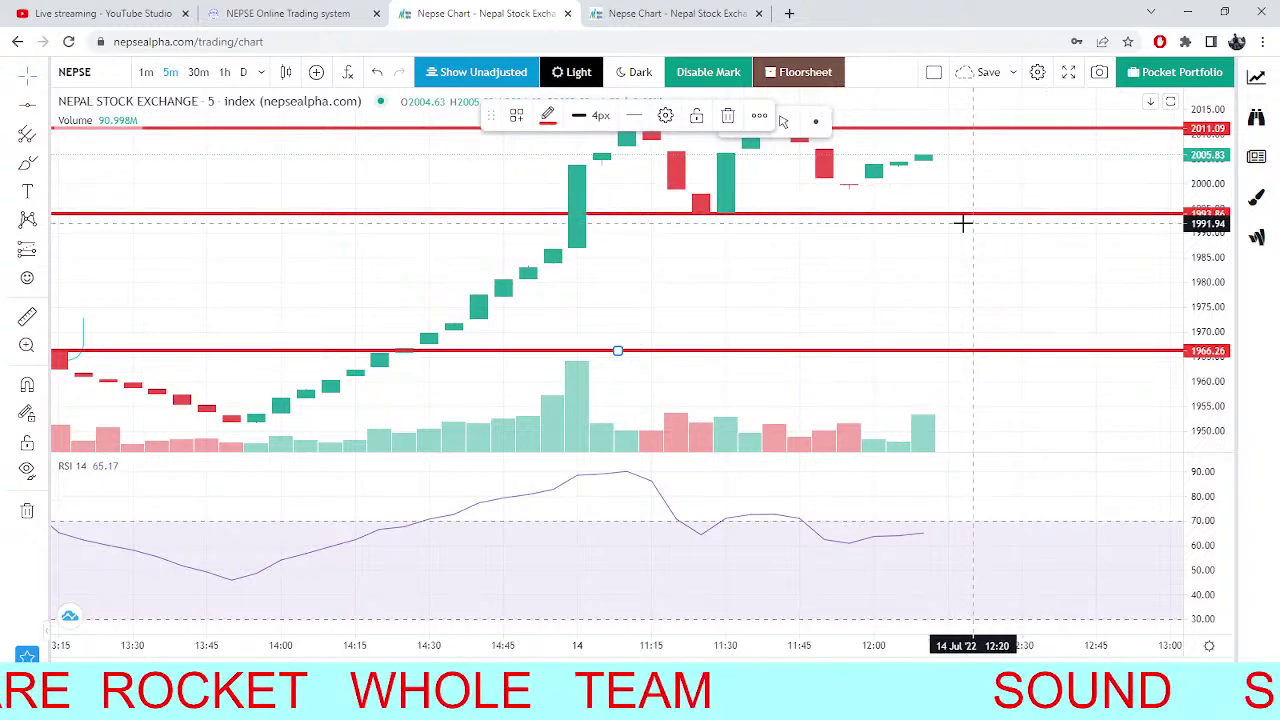
{"action": "mouse_move", "coordinate": [949, 220]}
{"action": "left_mouse_down"}
{"action": "mouse_move", "coordinate": [971, 197]}
{"action": "mouse_move", "coordinate": [970, 216]}
{"action": "left_mouse_up"}
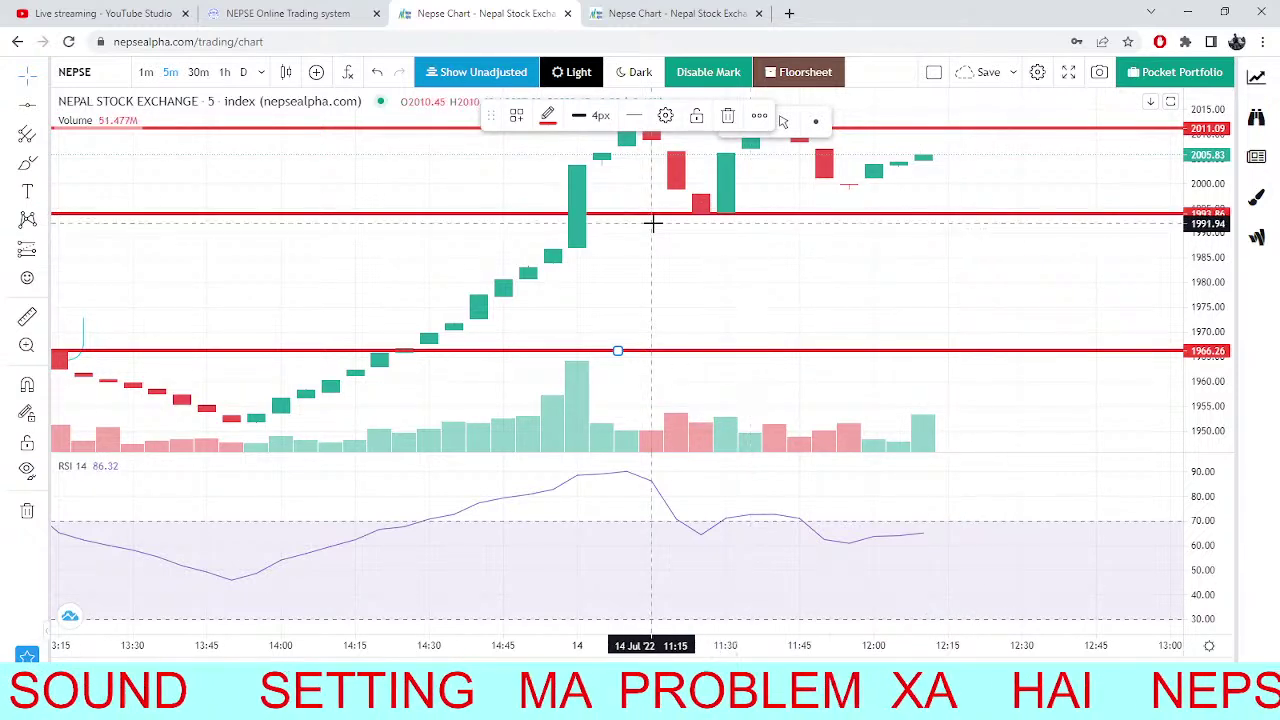
{"action": "scroll", "coordinate": [791, 226], "scroll_direction": "down", "scroll_amount": 1}
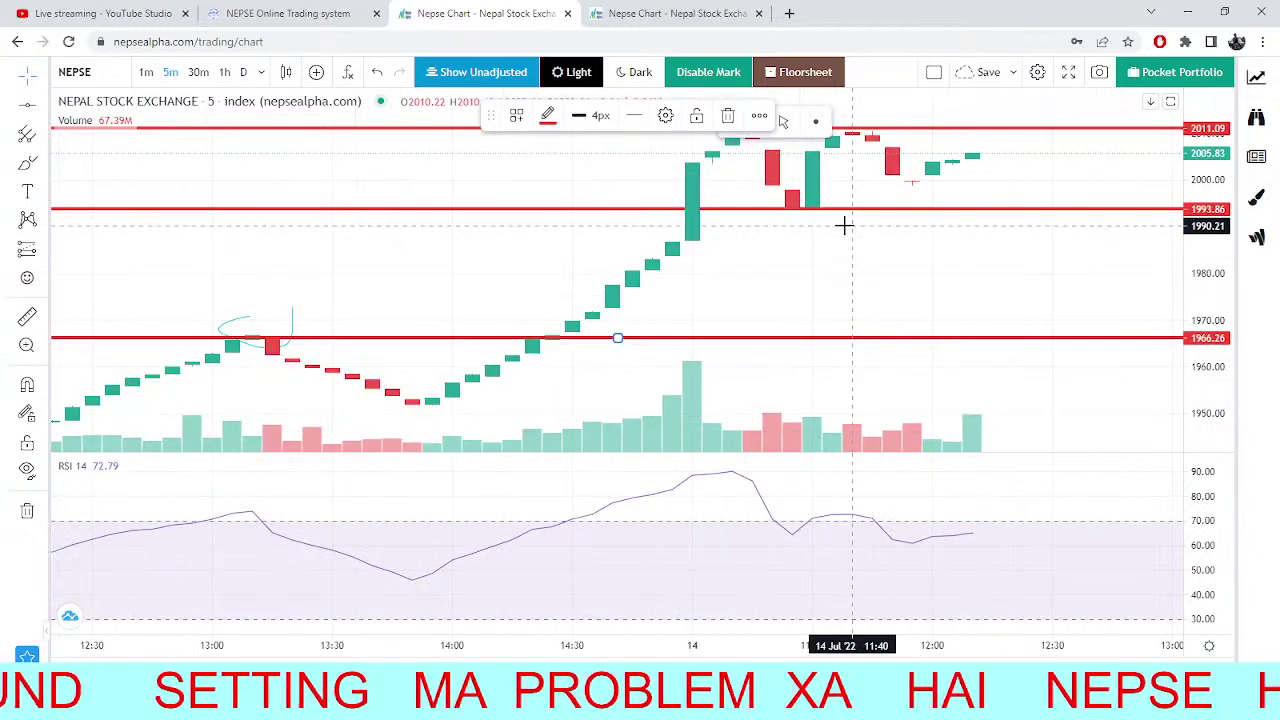
{"action": "scroll", "coordinate": [790, 220], "scroll_direction": "up", "scroll_amount": 1}
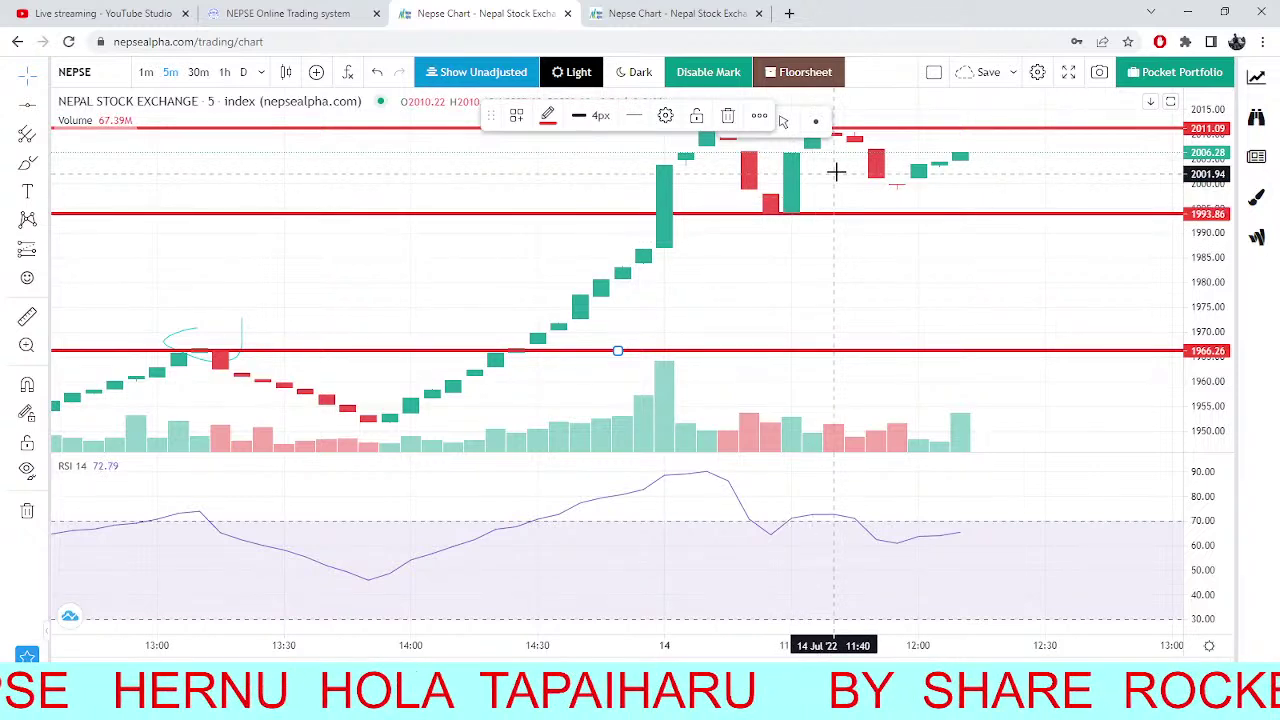
{"action": "scroll", "coordinate": [880, 187], "scroll_direction": "down", "scroll_amount": 1}
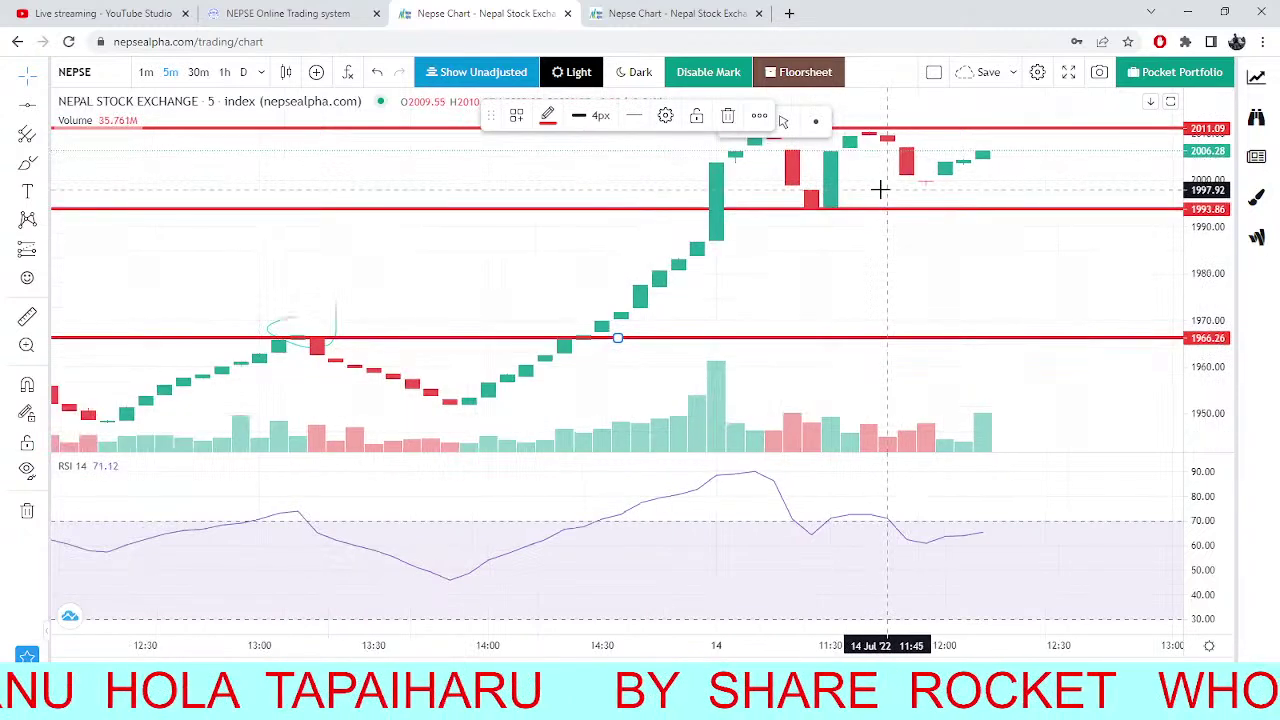
Check the viewers' live chat in YouTube Studio and the current index value in the NEPSE trading system.
{"action": "left_click", "coordinate": [100, 13]}
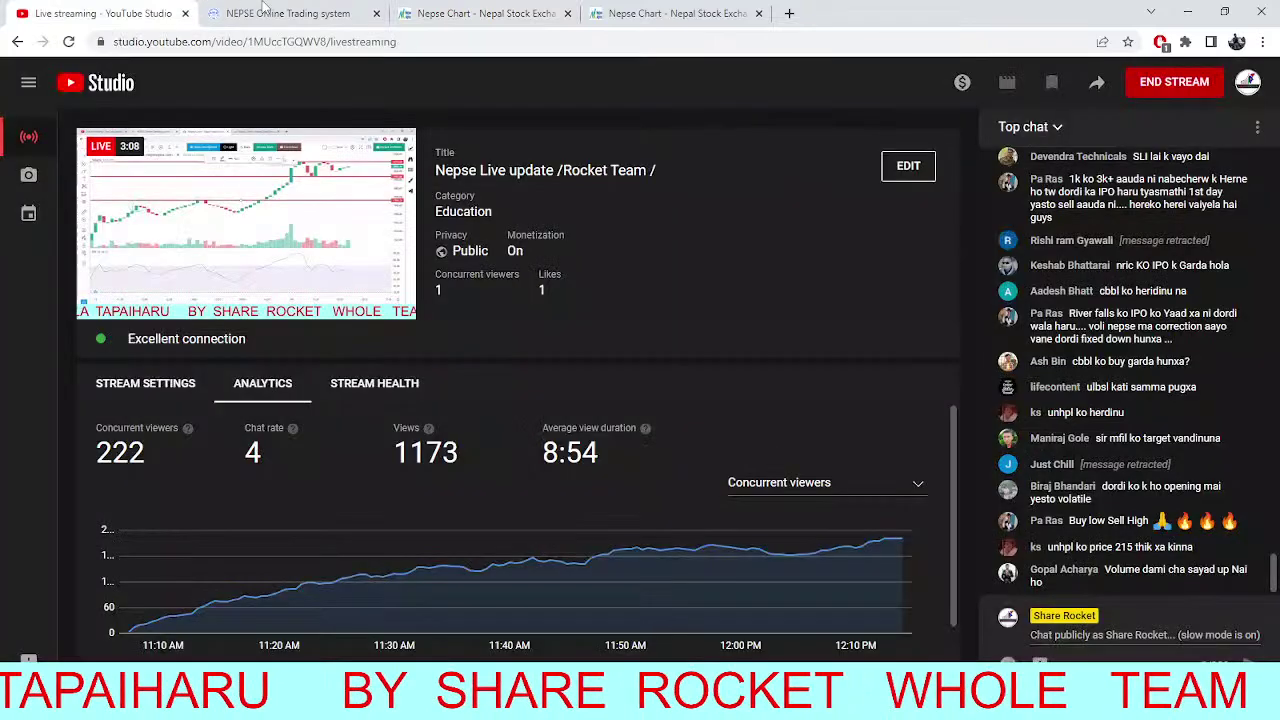
{"action": "left_click", "coordinate": [266, 10]}
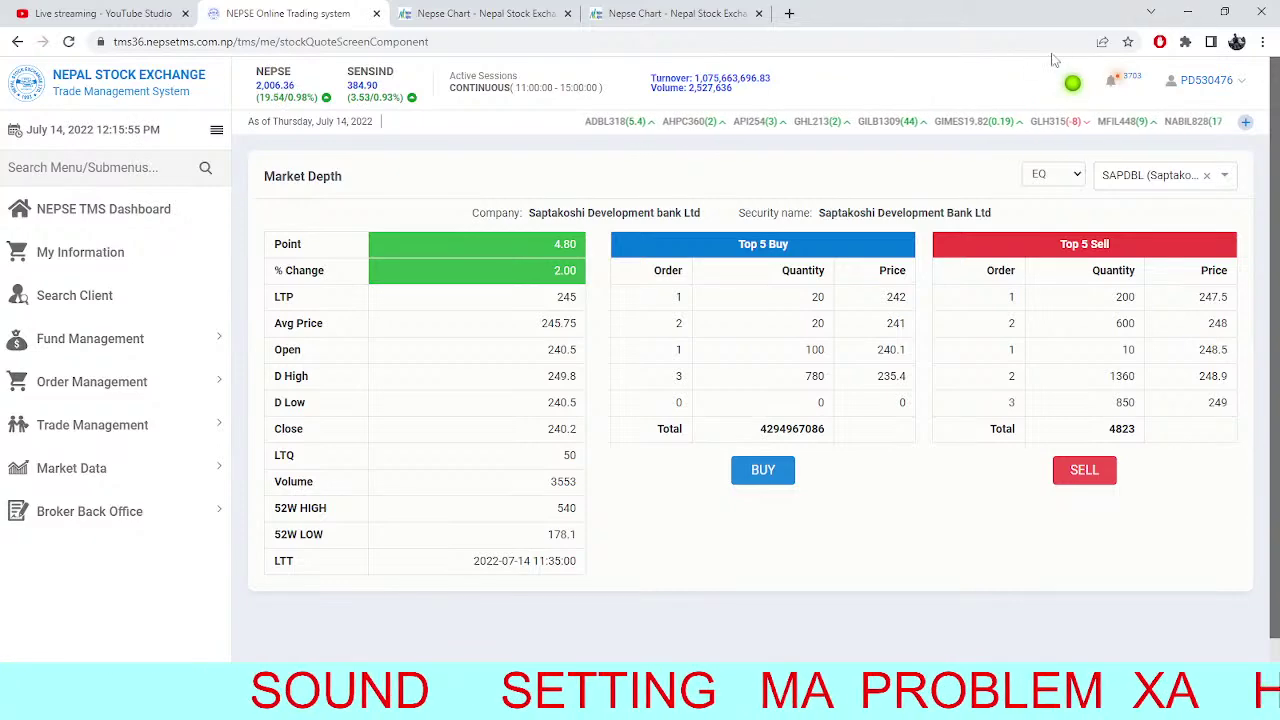
Load the daily chart of MBJC (Madhya Bhotekoshi Jalavidyut) in the second Nepsealpha chart in place of CHCL, showing its price history back to March.
{"action": "key", "text": "ctrl+4"}
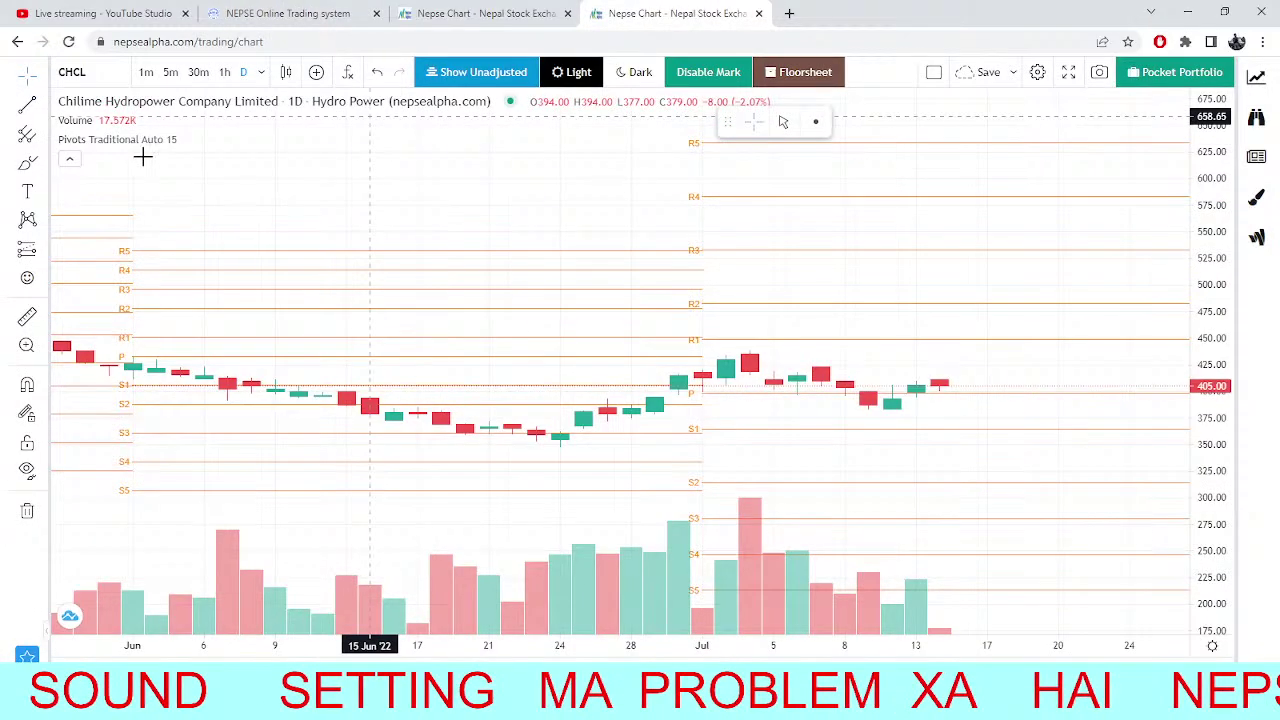
{"action": "type", "text": "CHCL"}
{"action": "key", "text": "BackSpace"}
{"action": "key", "text": "BackSpace"}
{"action": "key", "text": "BackSpace"}
{"action": "key", "text": "BackSpace"}
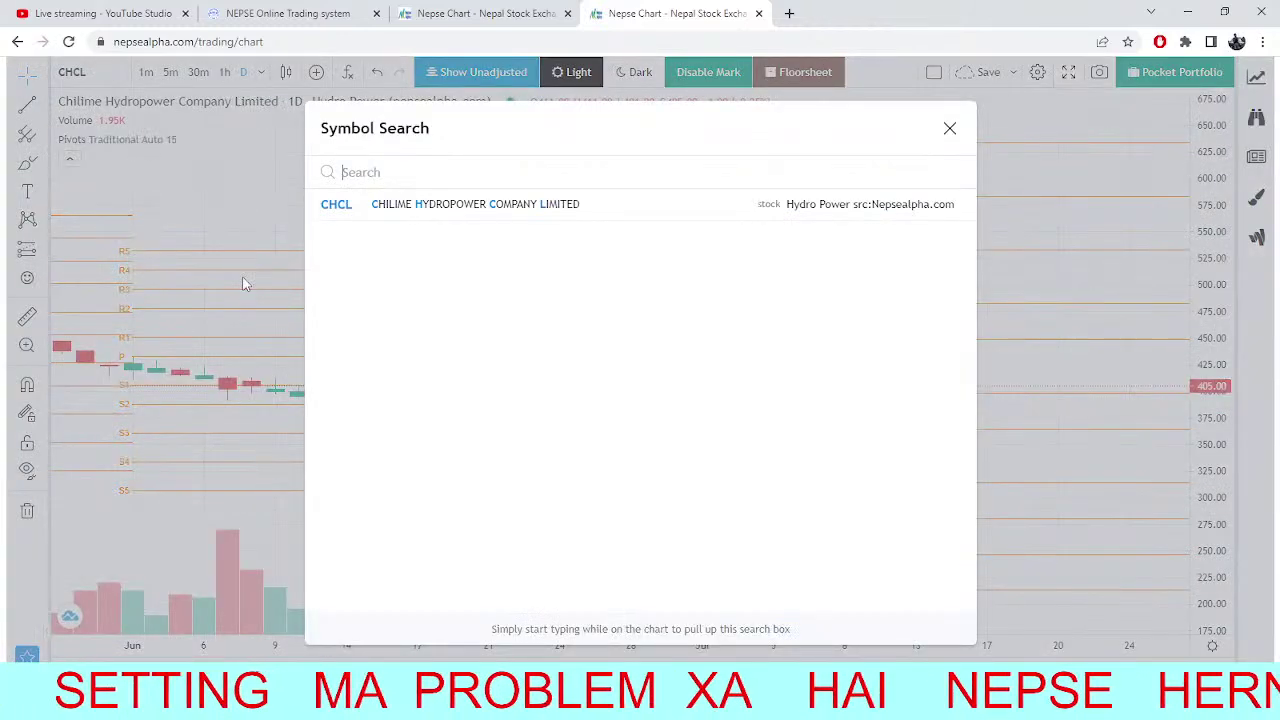
{"action": "type", "text": "MBJC"}
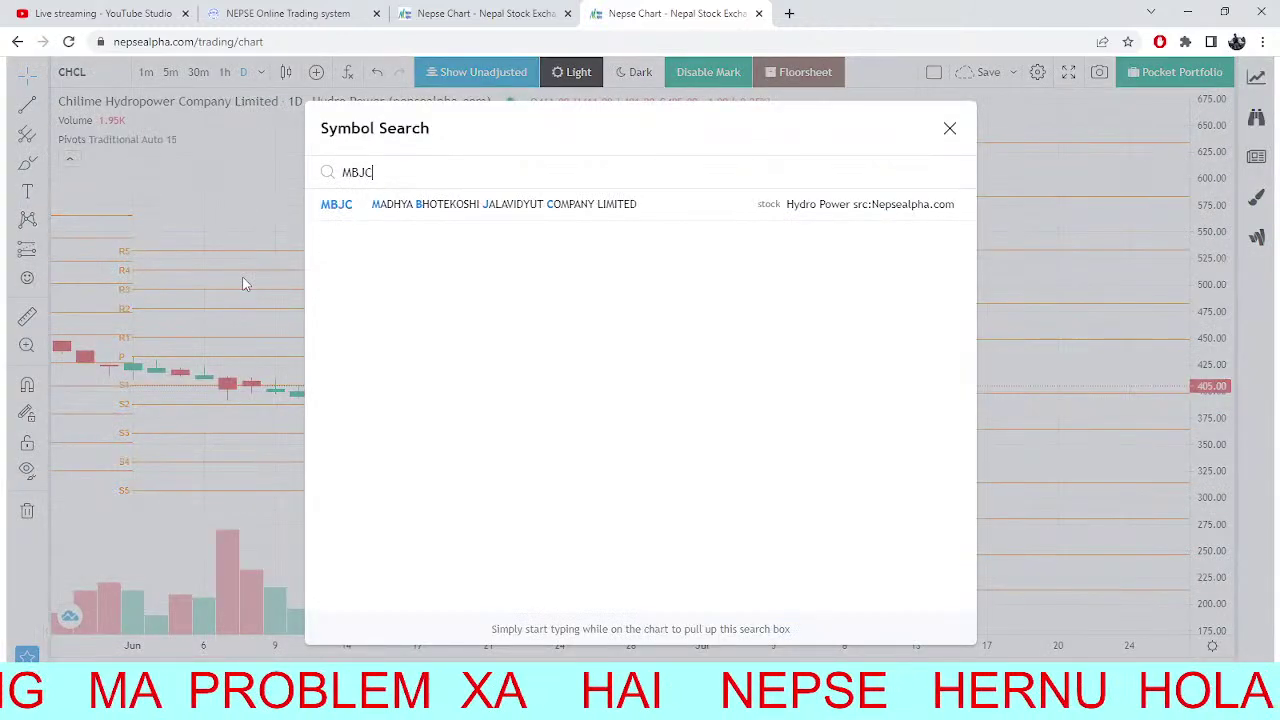
{"action": "left_click", "coordinate": [435, 208]}
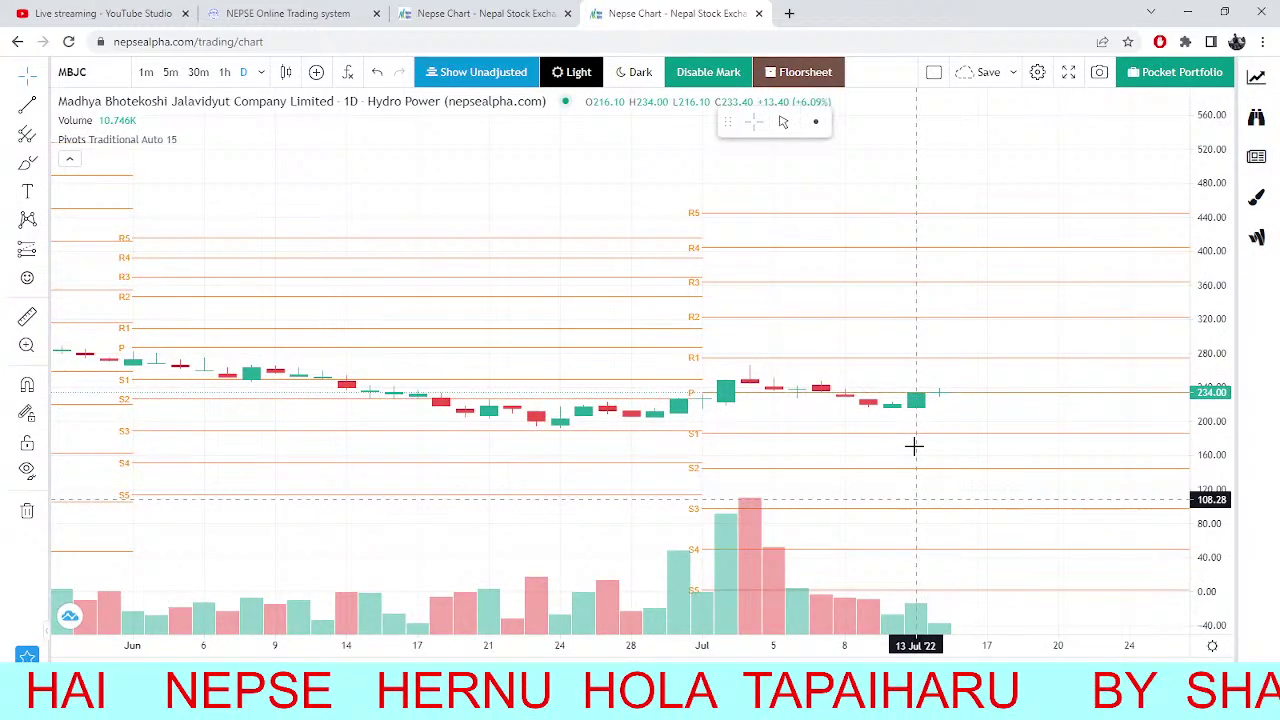
{"action": "scroll", "coordinate": [917, 361], "scroll_direction": "down", "scroll_amount": 3}
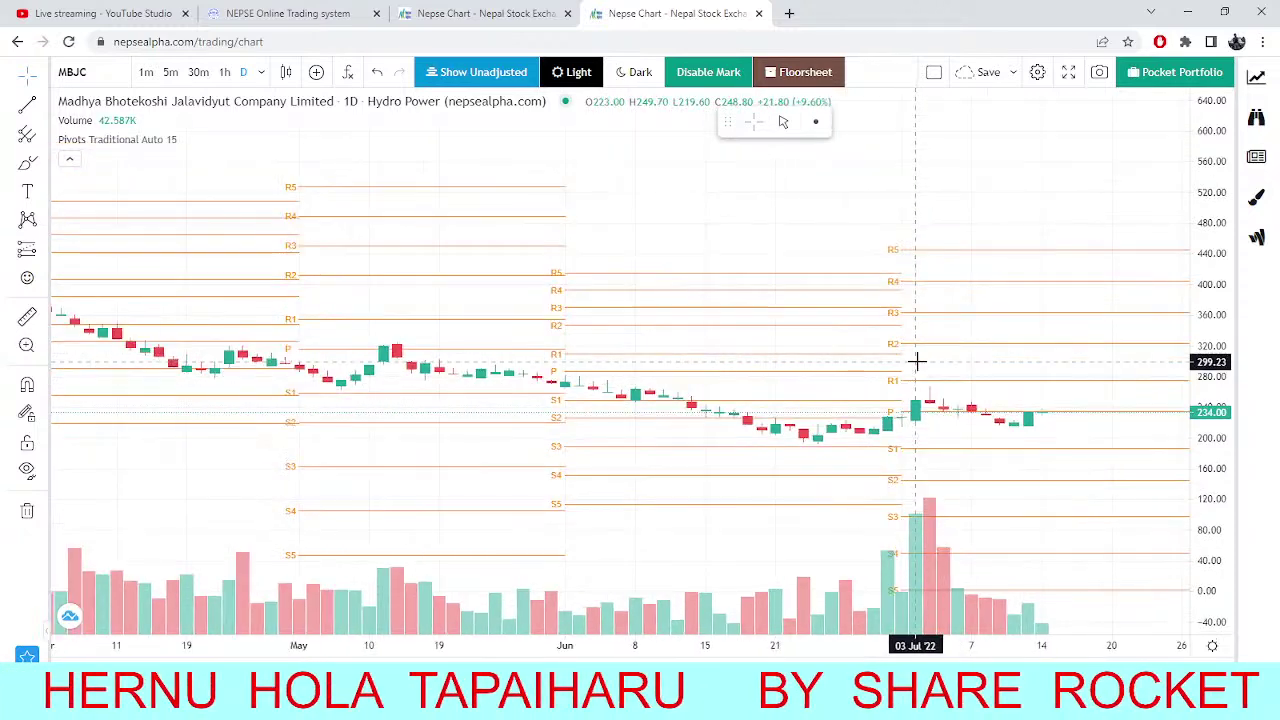
{"action": "scroll", "coordinate": [917, 361], "scroll_direction": "down", "scroll_amount": 2}
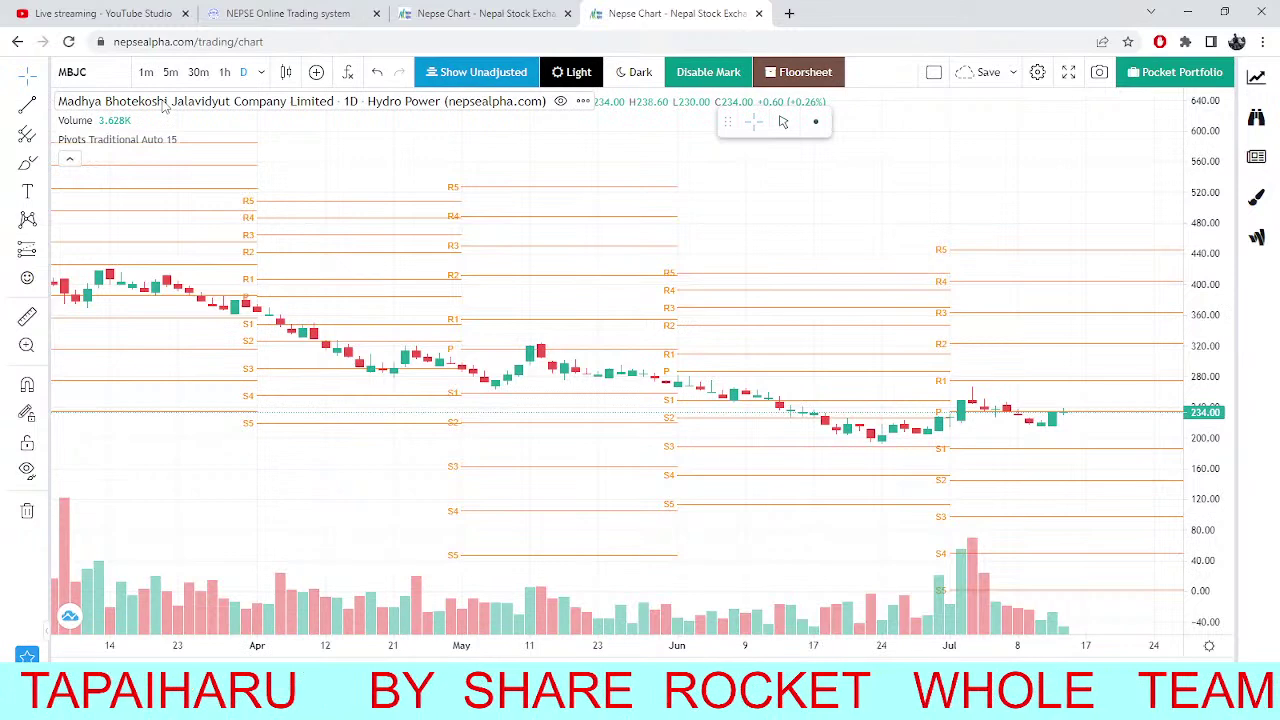
{"action": "left_click", "coordinate": [110, 70]}
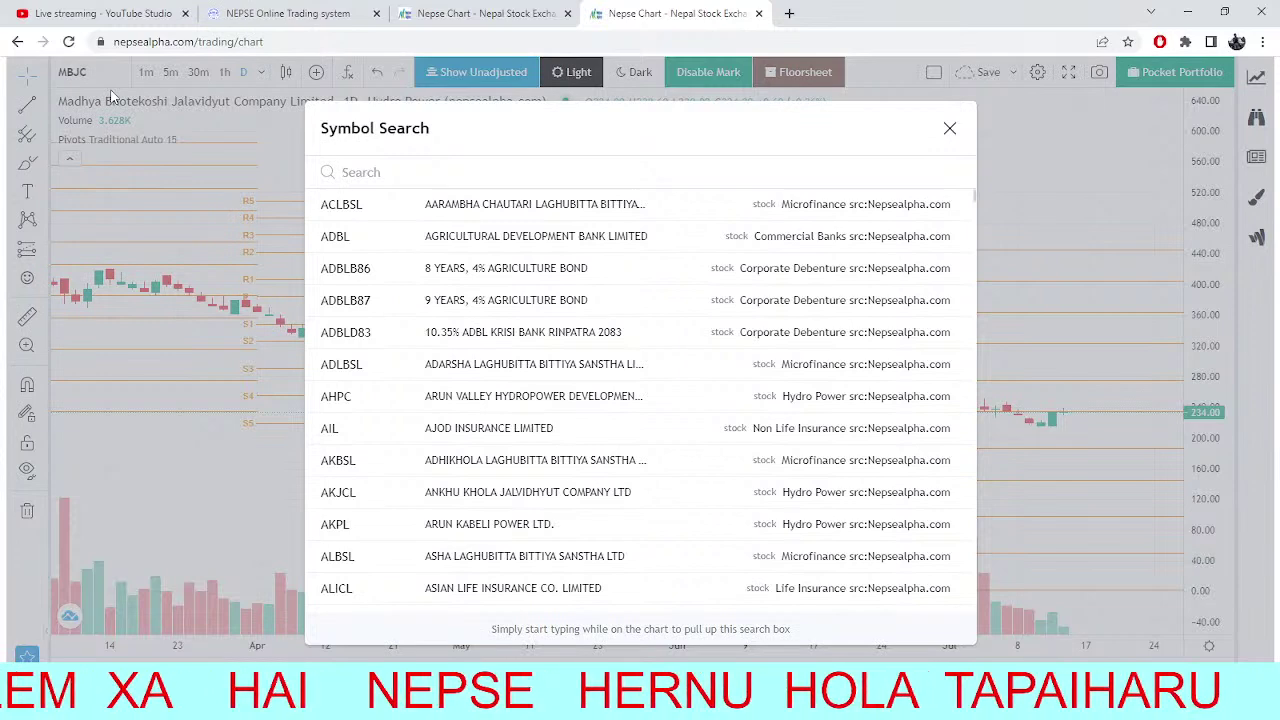
Compare the trading system's current index with the 5-minute NEPSE chart, extending the view to the previous sessions' candles.
{"action": "left_click", "coordinate": [288, 13]}
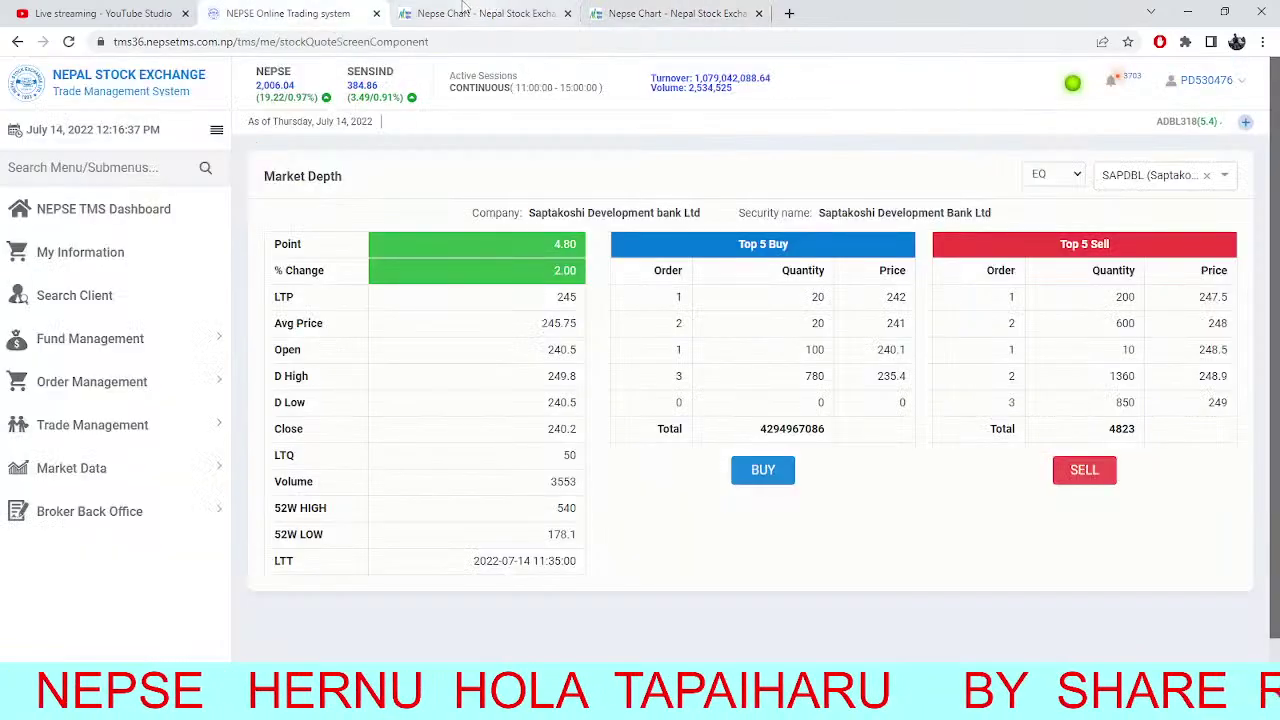
{"action": "left_click", "coordinate": [463, 12]}
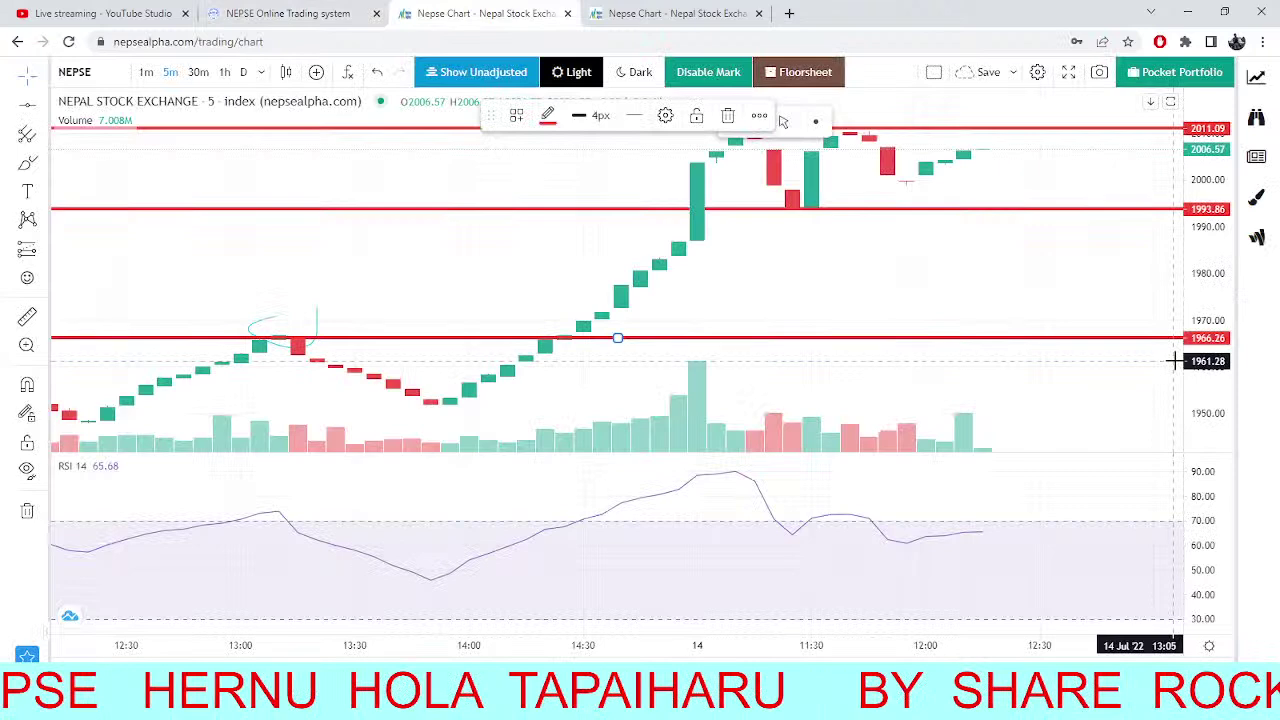
{"action": "scroll", "coordinate": [1175, 361], "scroll_direction": "down", "scroll_amount": 3}
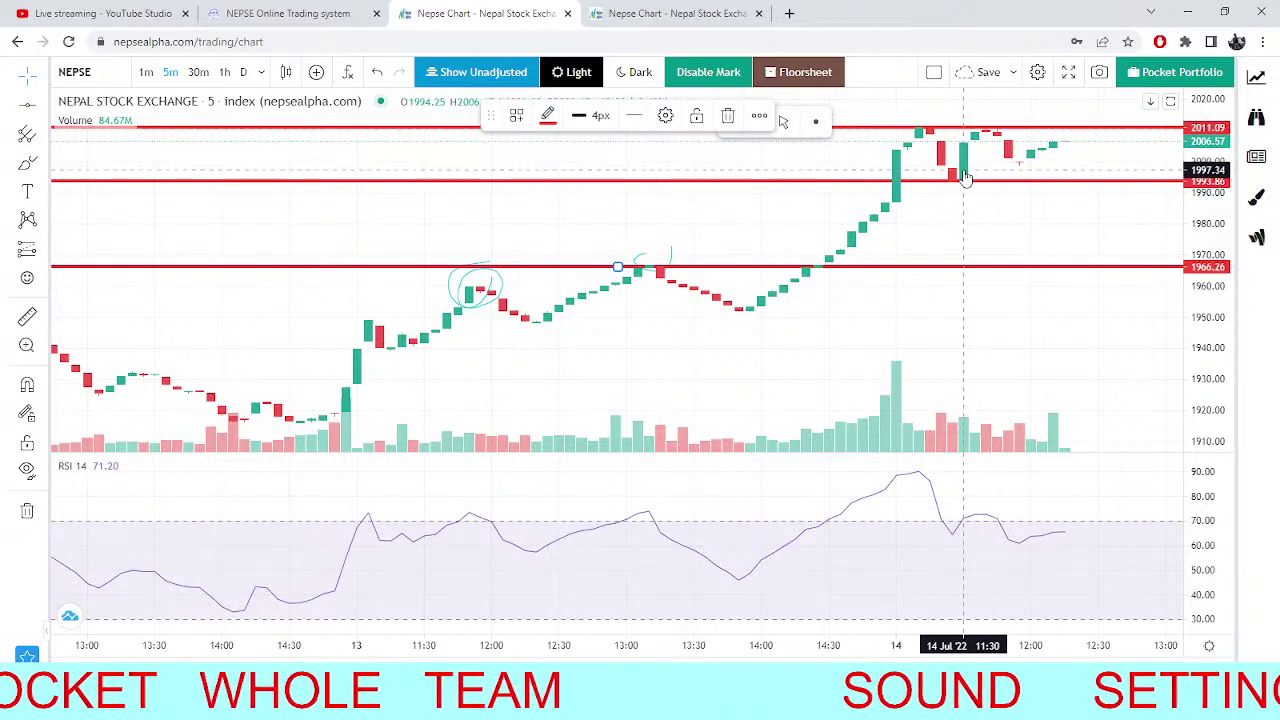
{"action": "left_click_drag", "start_coordinate": [958, 188], "coordinate": [1014, 180]}
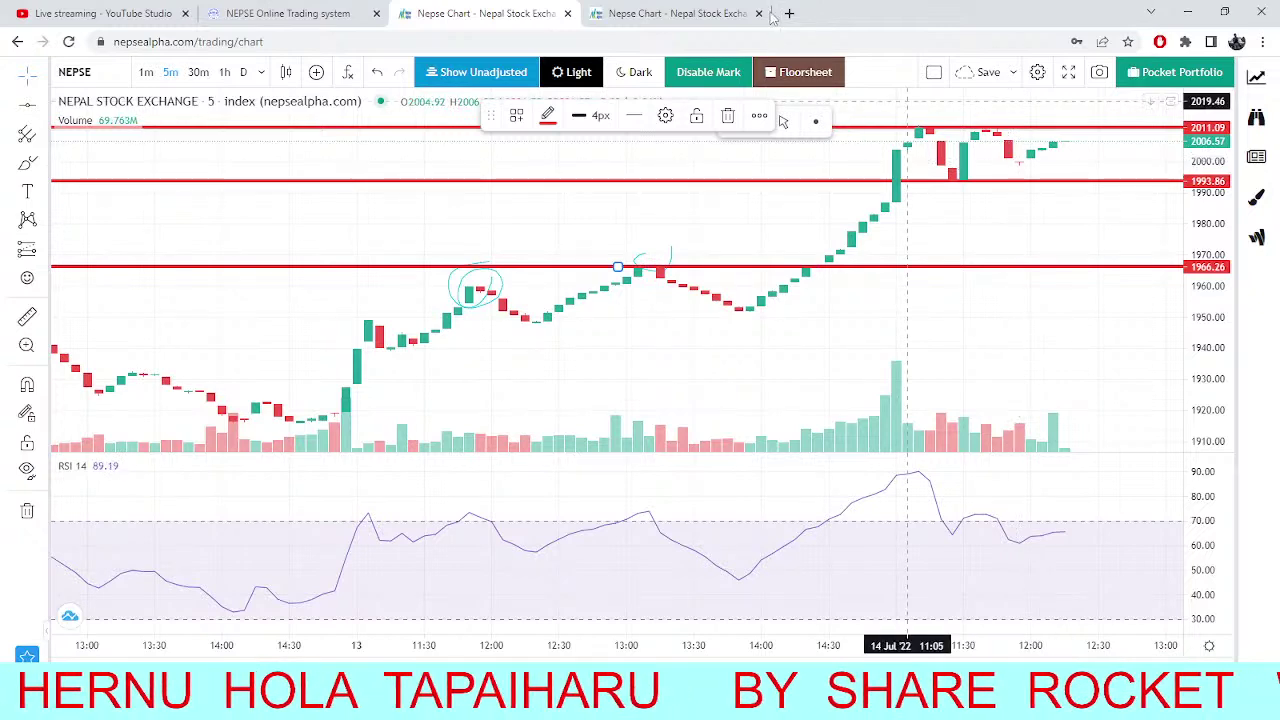
Load the daily chart of MLBSL (Mahila Laghubitta Bittiya Sanstha) in the second Nepsealpha chart in place of MBJC, focused on May to July.
{"action": "left_click", "coordinate": [731, 10]}
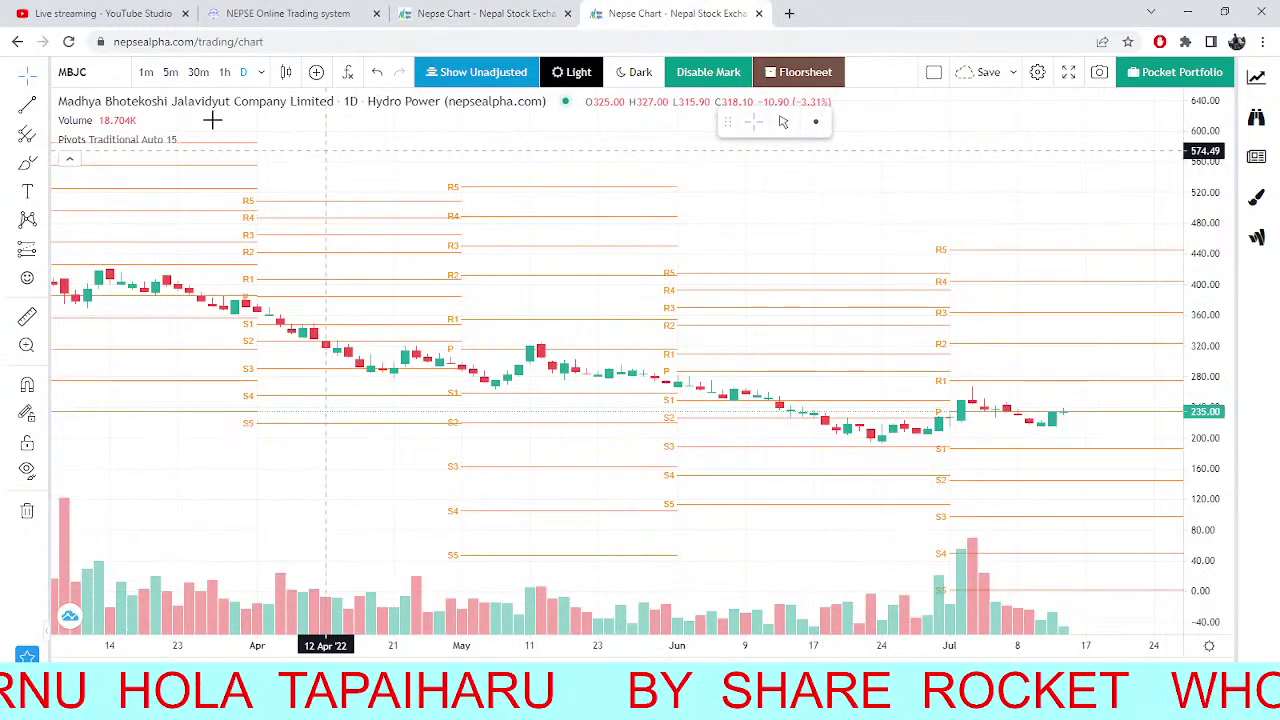
{"action": "left_click", "coordinate": [72, 71]}
{"action": "type", "text": "M"}
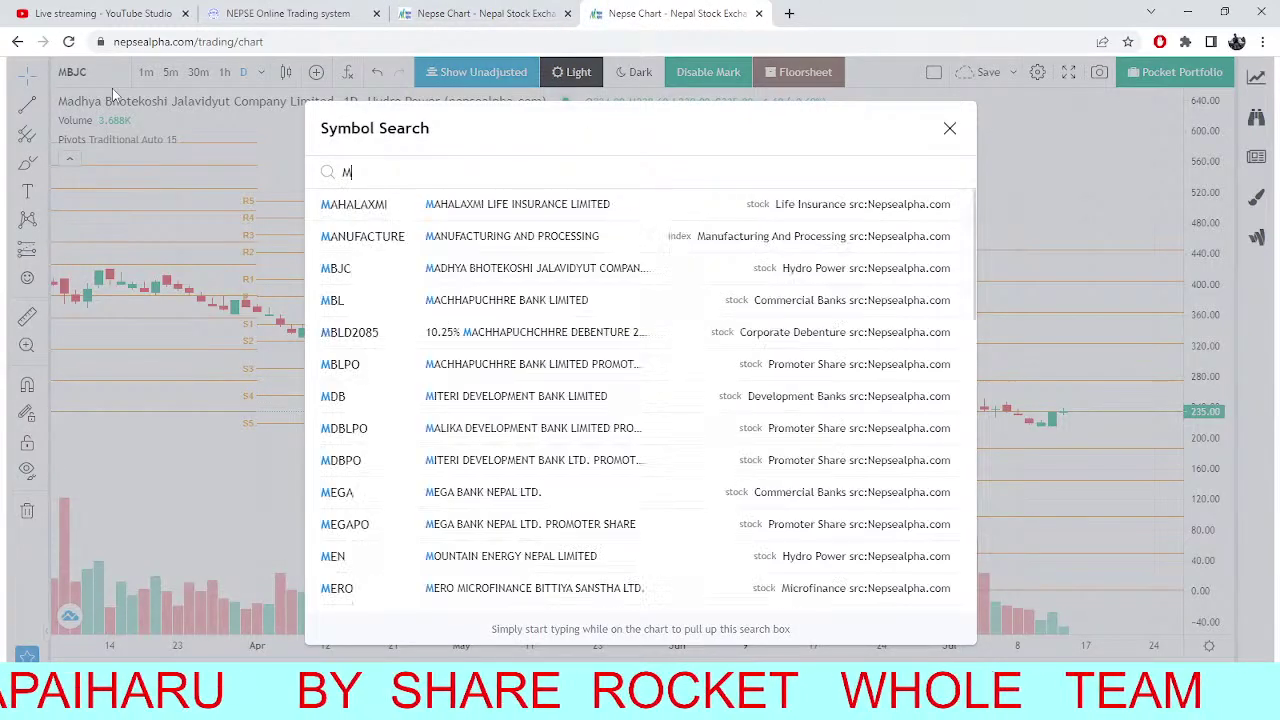
{"action": "type", "text": "AH"}
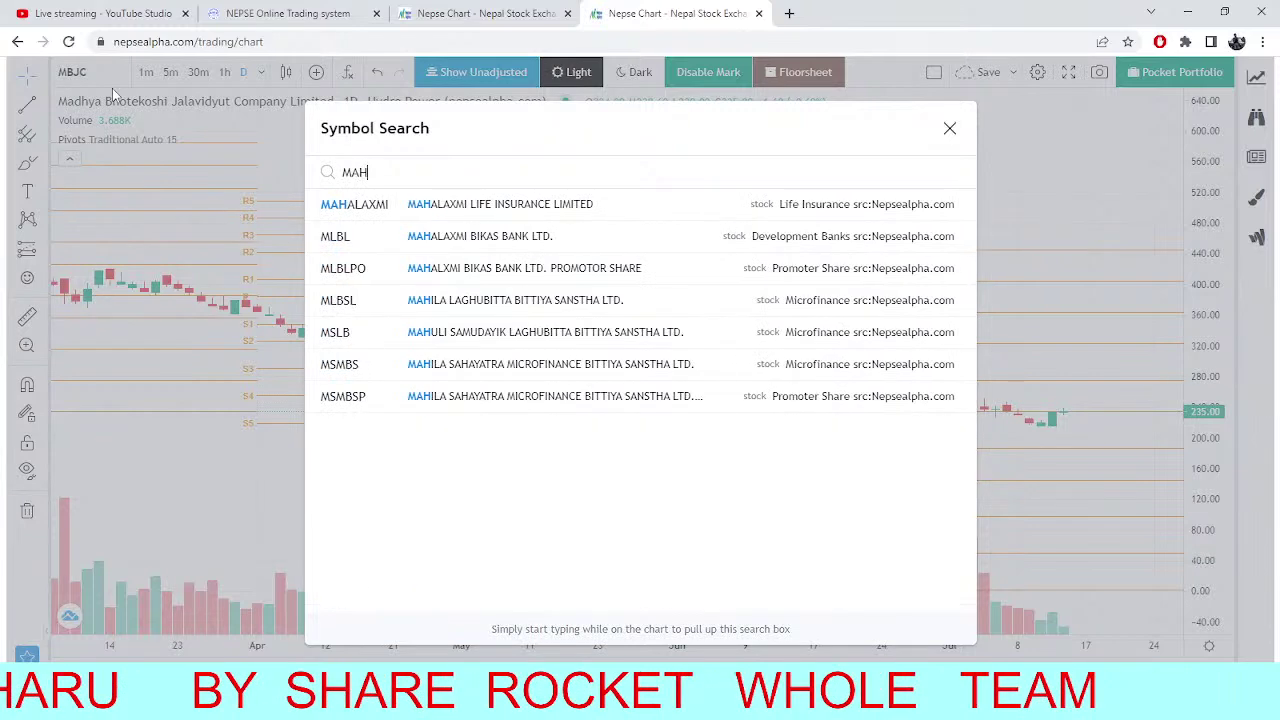
{"action": "type", "text": "IL"}
{"action": "left_click", "coordinate": [428, 205]}
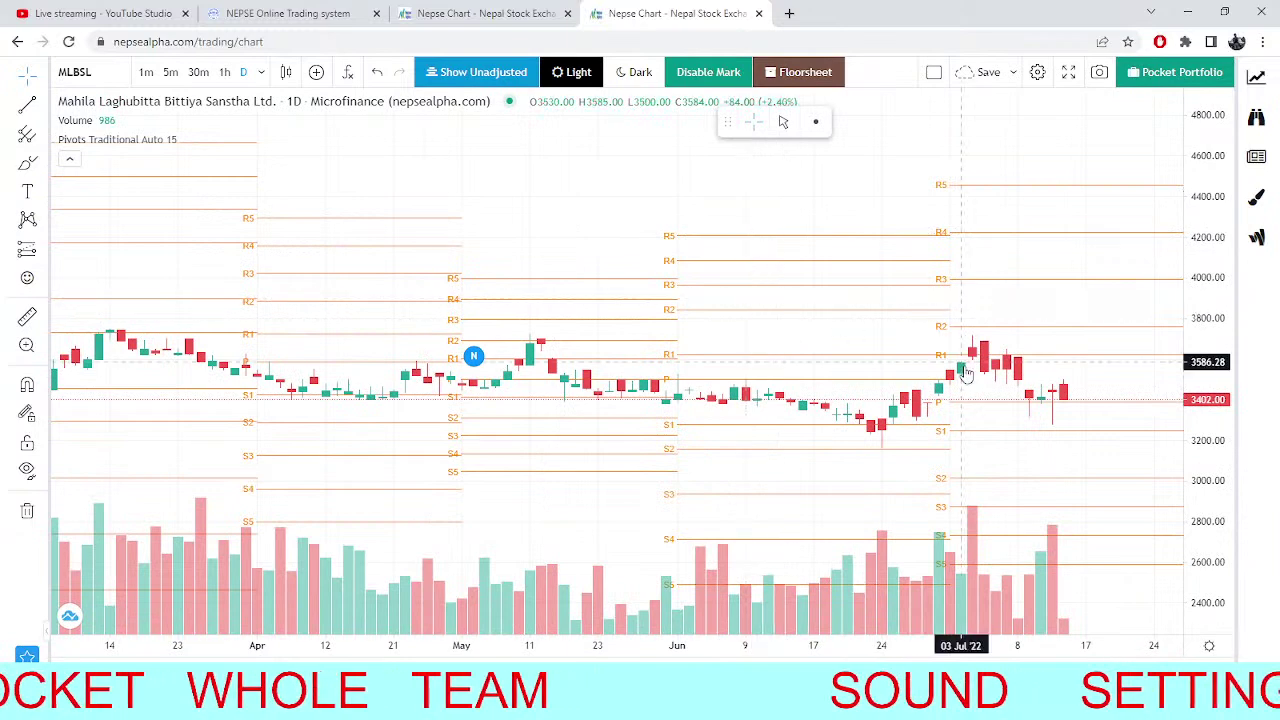
{"action": "scroll", "coordinate": [860, 327], "scroll_direction": "up", "scroll_amount": 3}
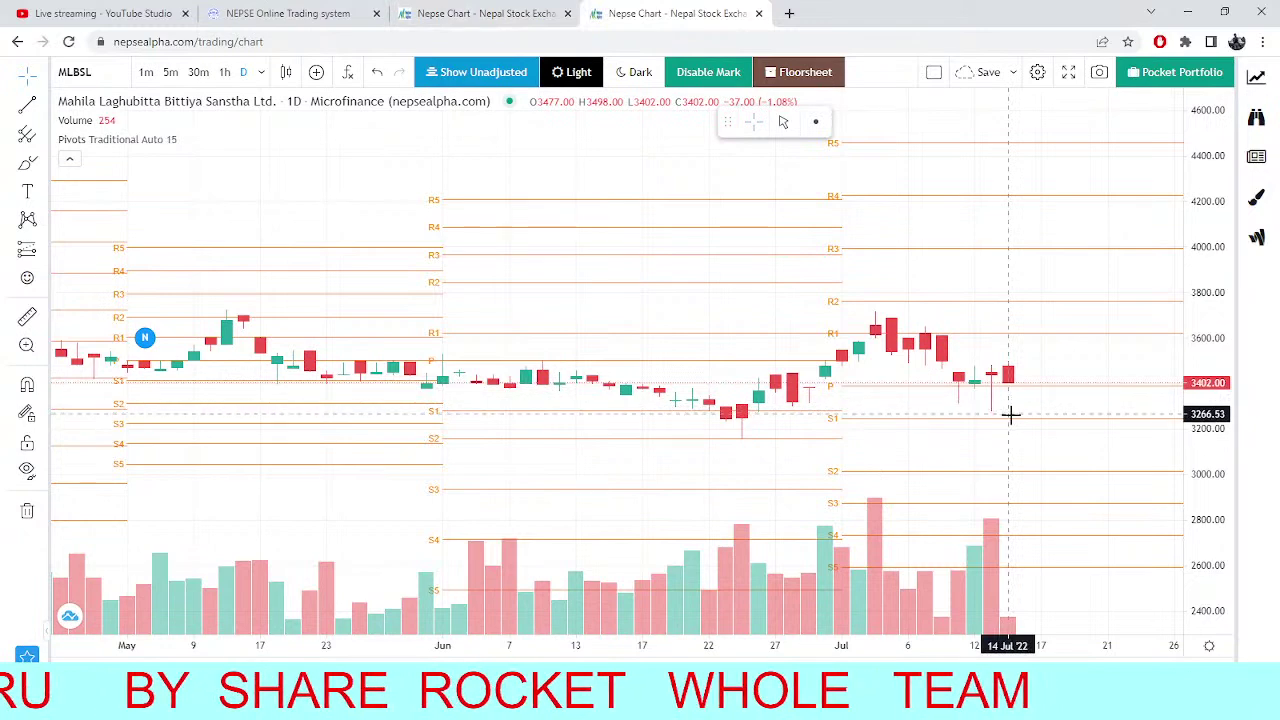
Check the NEPSE index chart against the current index value in the trading system.
{"action": "left_click", "coordinate": [540, 13]}
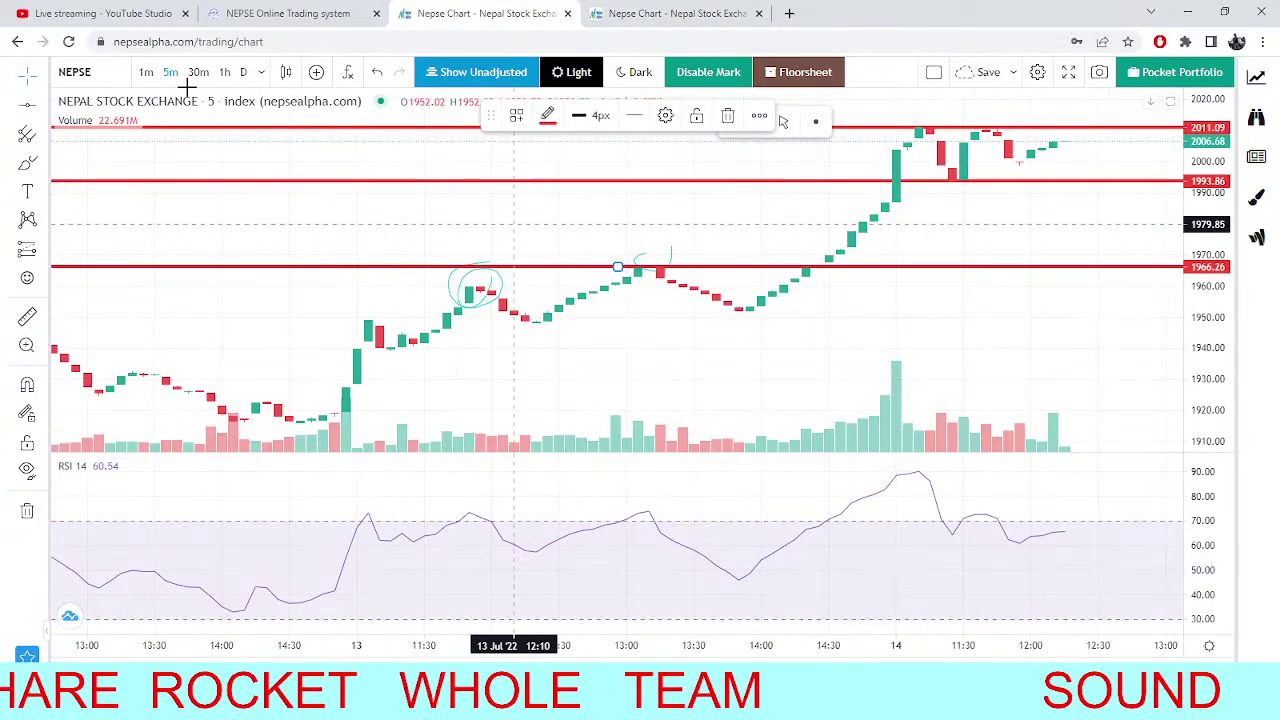
{"action": "left_click", "coordinate": [285, 13]}
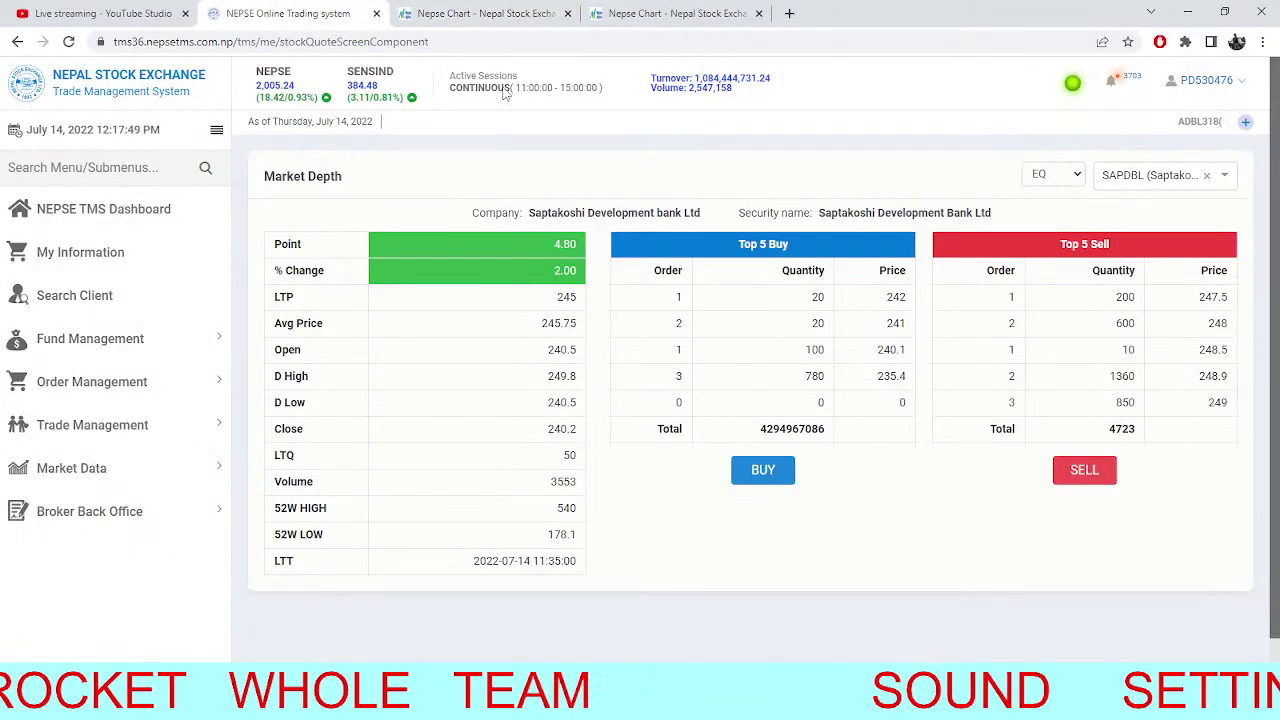
{"action": "left_click", "coordinate": [485, 13]}
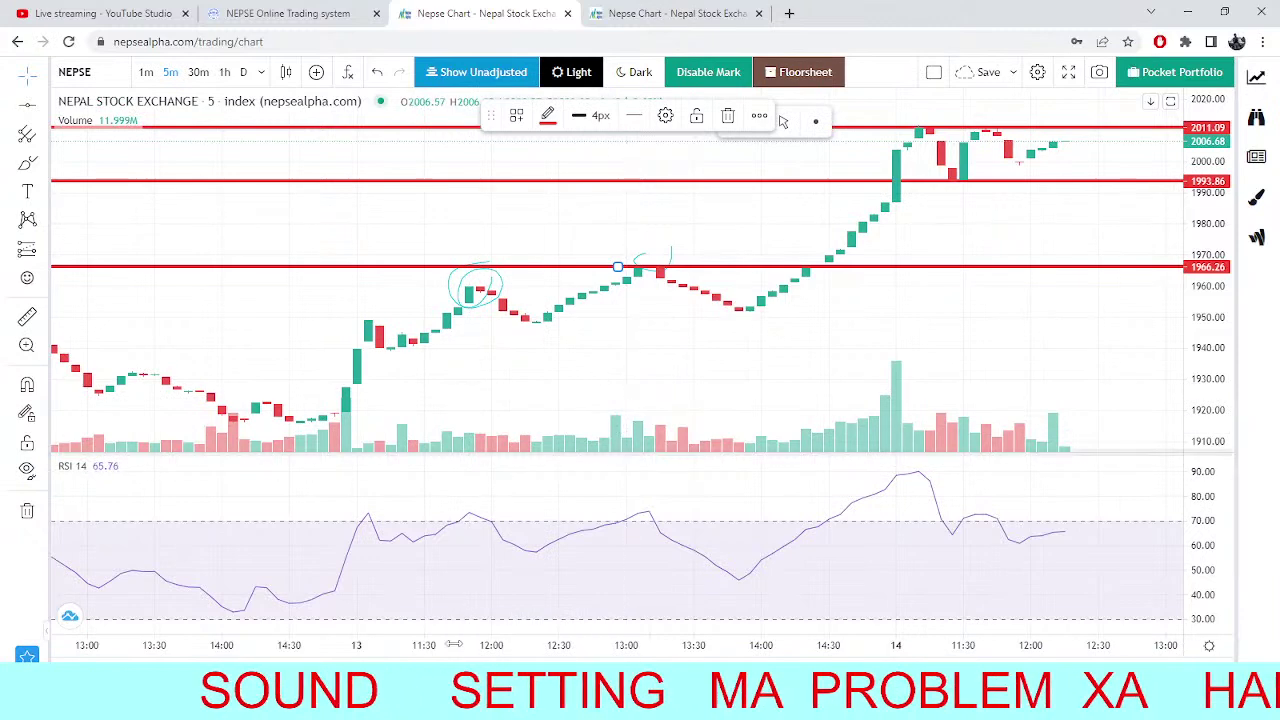
Examine the daily price history of MLBSL back to December, finishing on its June and July candles.
{"action": "left_click", "coordinate": [646, 14]}
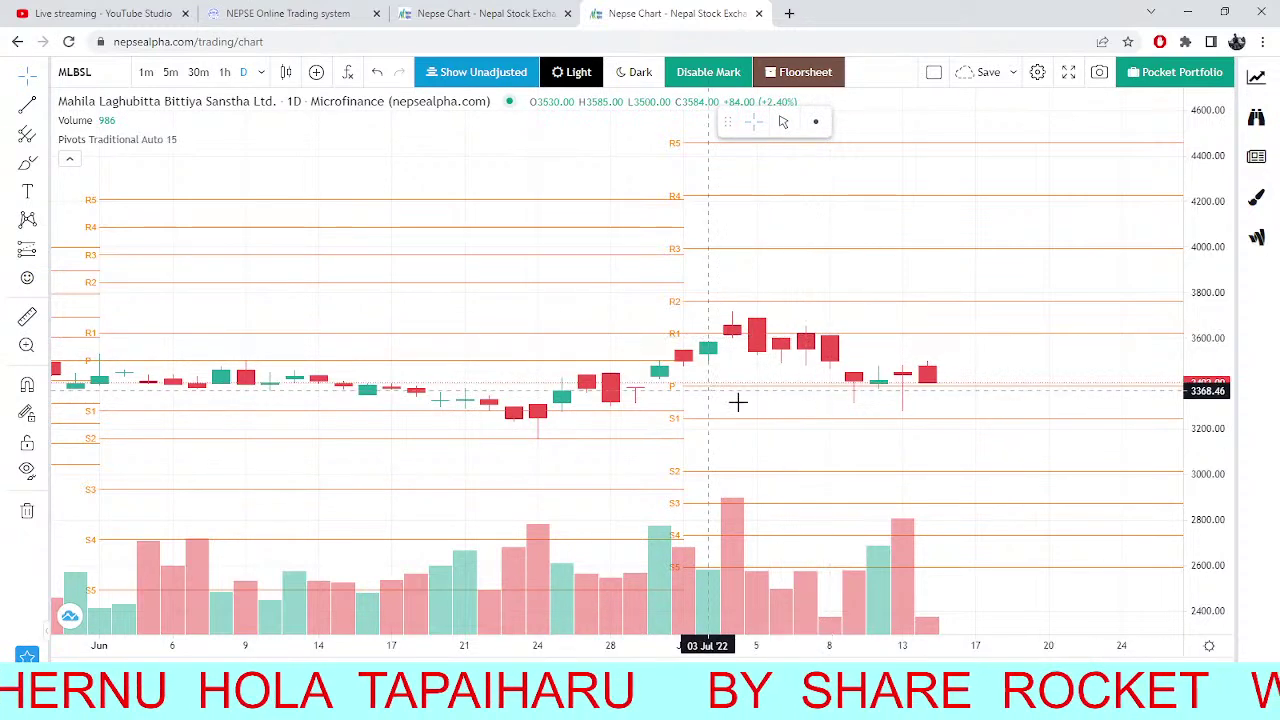
{"action": "scroll", "coordinate": [750, 417], "scroll_direction": "down", "scroll_amount": 1}
{"action": "scroll", "coordinate": [750, 417], "scroll_direction": "down", "scroll_amount": 3}
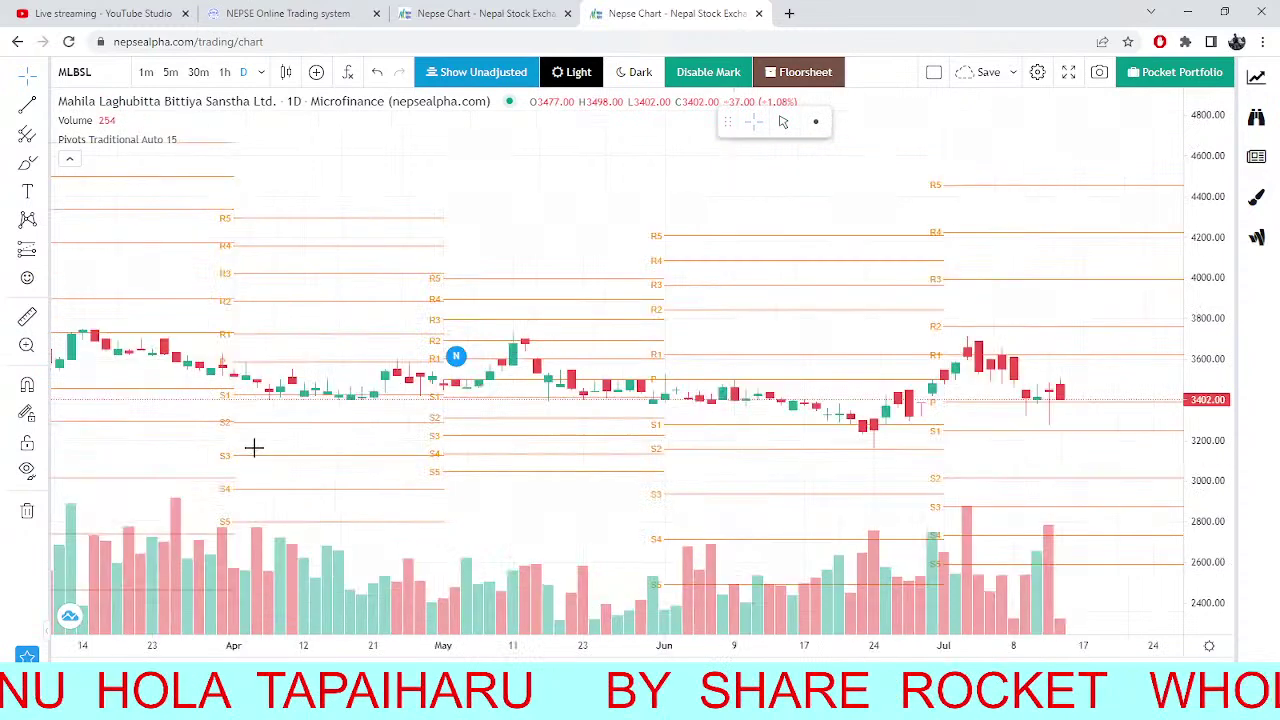
{"action": "scroll", "coordinate": [543, 357], "scroll_direction": "down", "scroll_amount": 2}
{"action": "scroll", "coordinate": [689, 486], "scroll_direction": "up", "scroll_amount": 4}
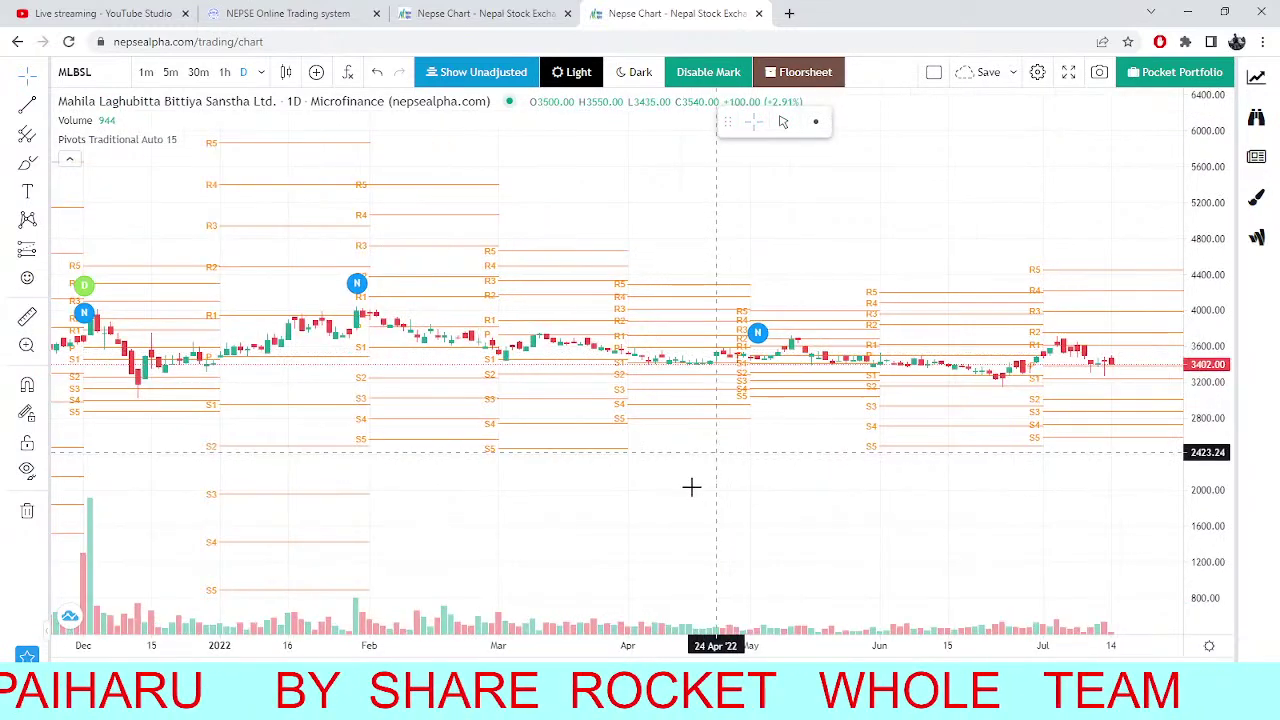
{"action": "scroll", "coordinate": [691, 490], "scroll_direction": "up", "scroll_amount": 1}
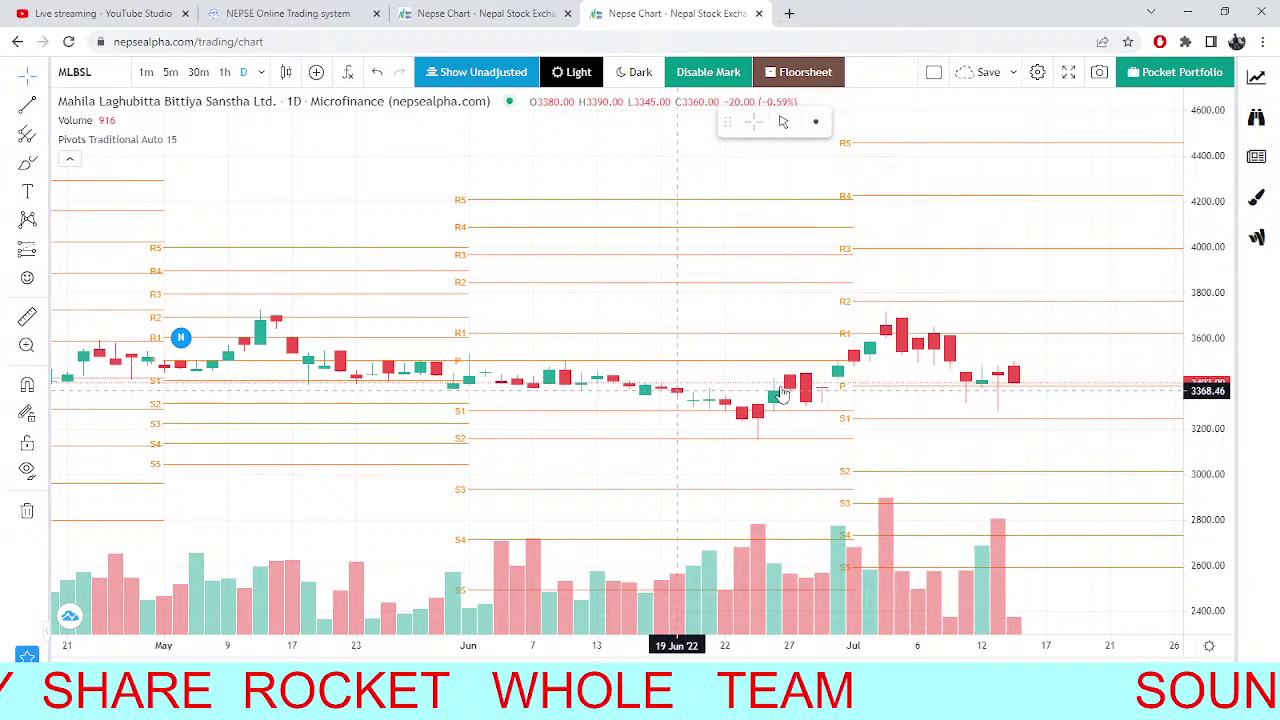
{"action": "scroll", "coordinate": [916, 392], "scroll_direction": "up", "scroll_amount": 2}
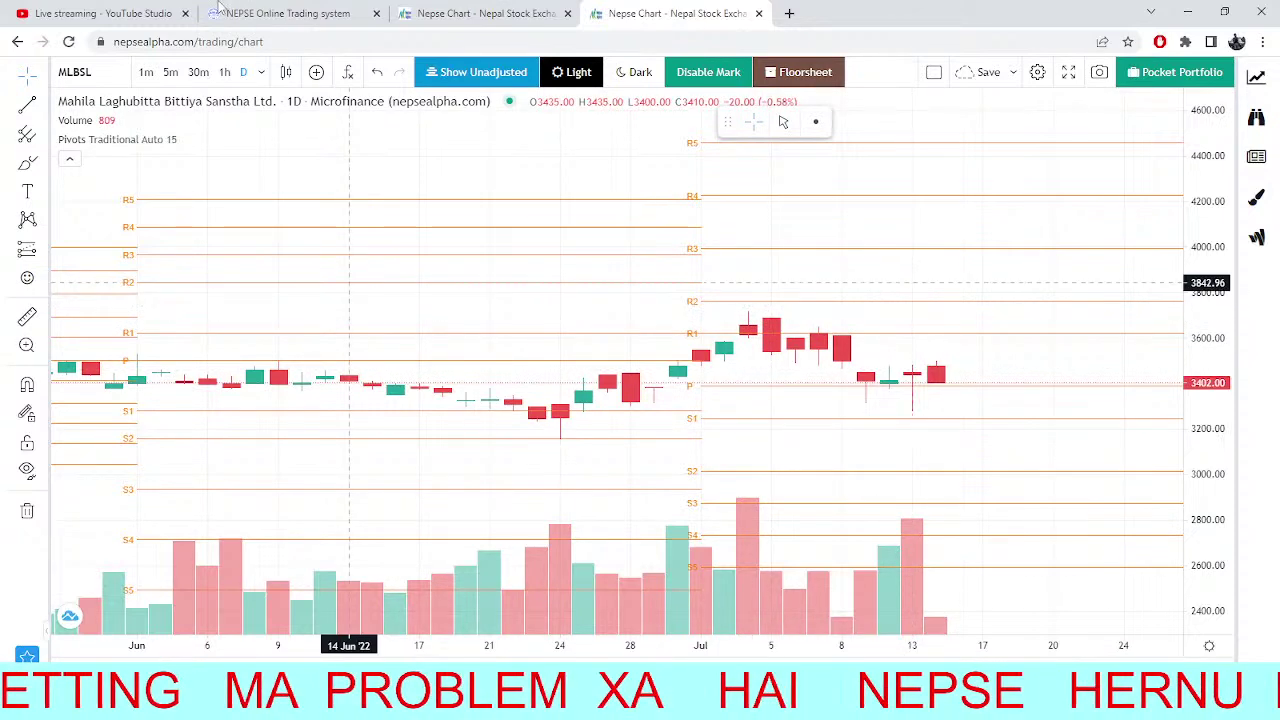
Compare the trading system's live NEPSE index and turnover with the latest candles on the 5-minute NEPSE chart.
{"action": "left_click", "coordinate": [440, 13]}
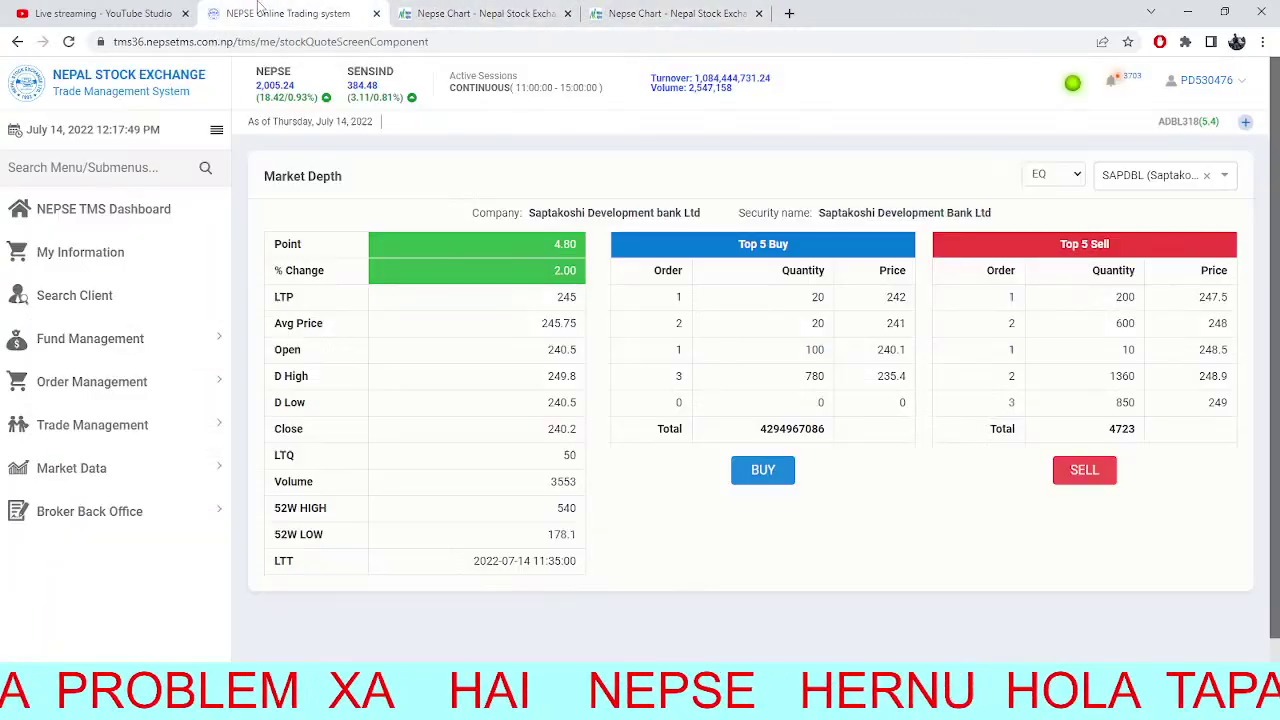
{"action": "left_click", "coordinate": [285, 13]}
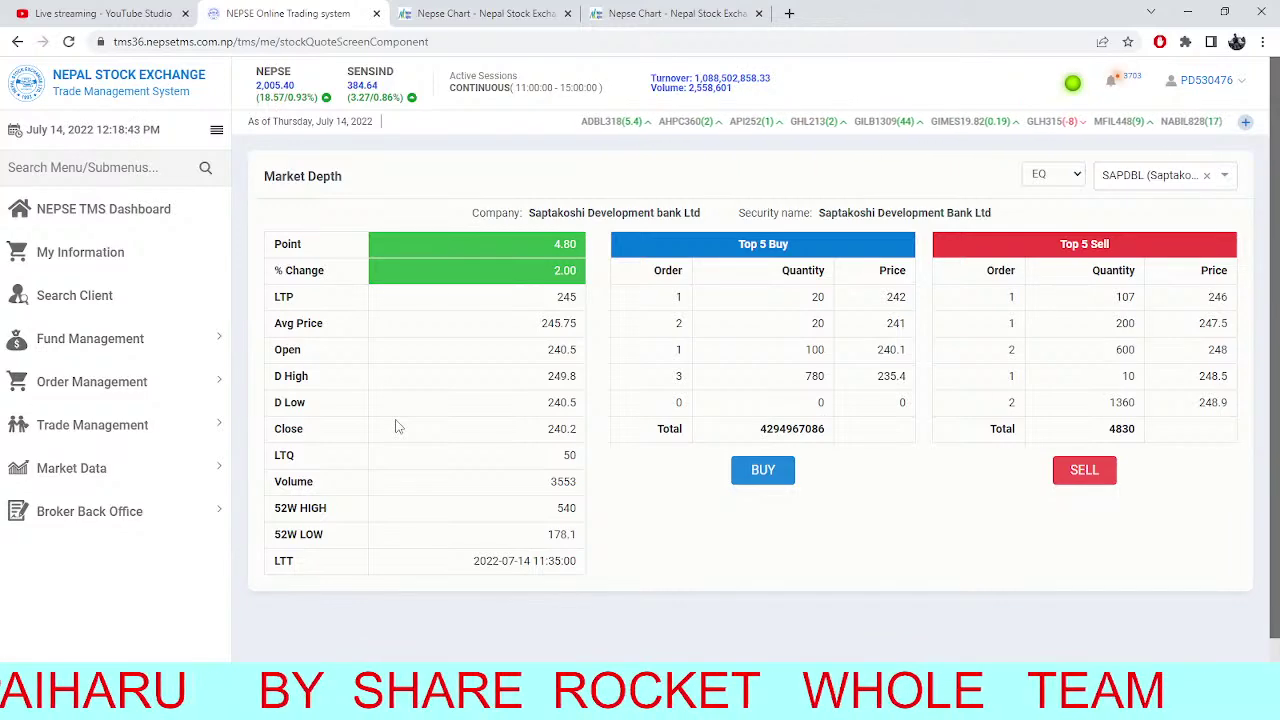
{"action": "left_click", "coordinate": [420, 10]}
{"action": "left_click", "coordinate": [310, 12]}
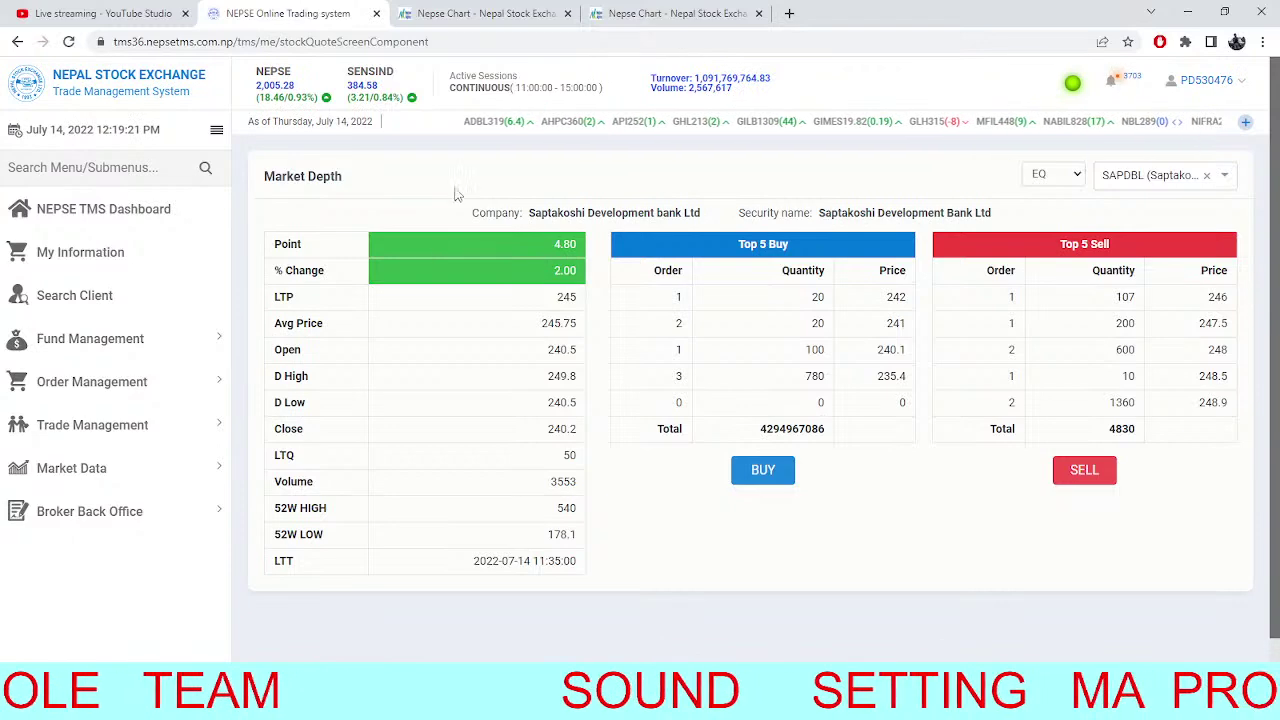
{"action": "key", "text": "ctrl+Tab"}
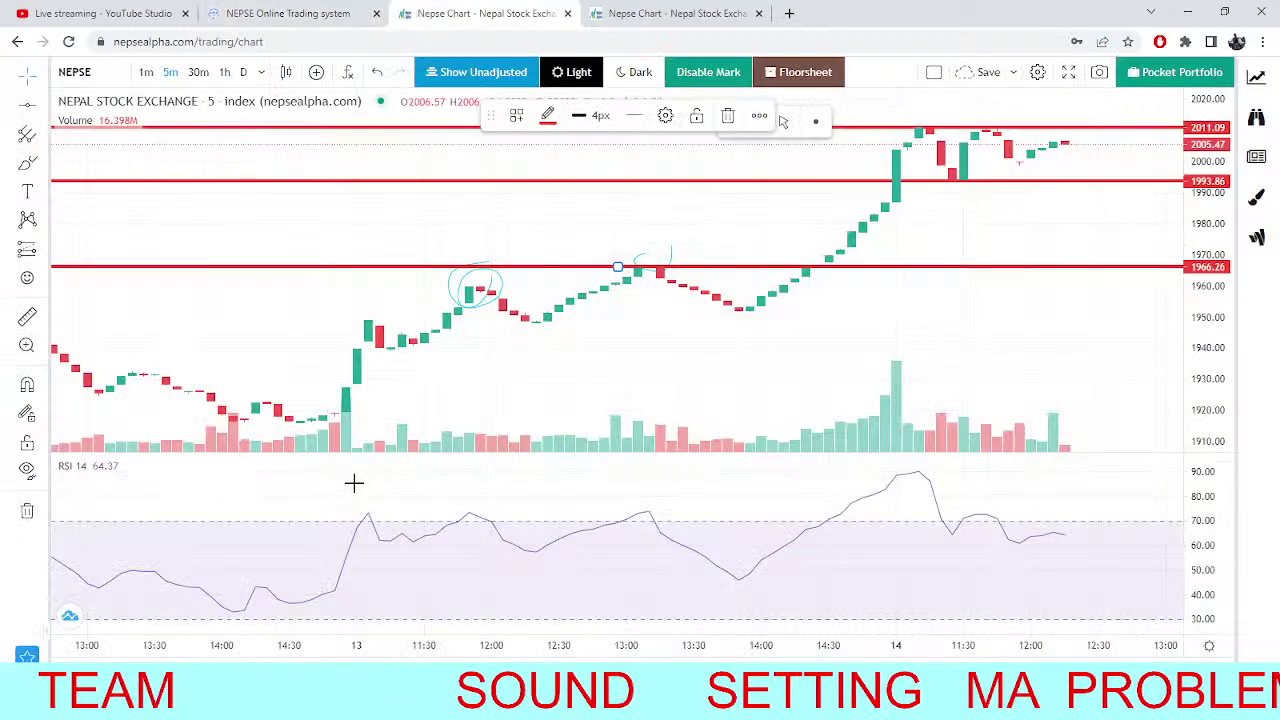
{"action": "scroll", "coordinate": [1037, 263], "scroll_direction": "up", "scroll_amount": 3}
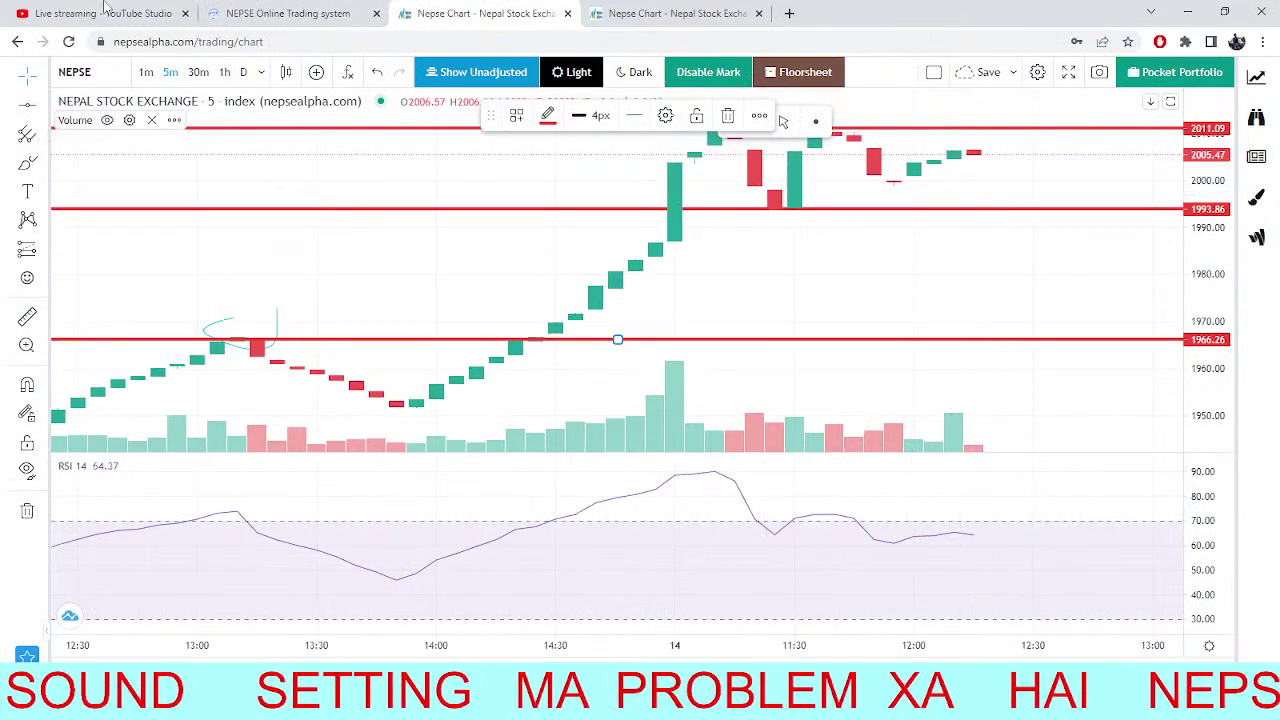
{"action": "key", "text": "ctrl+shift+Tab"}
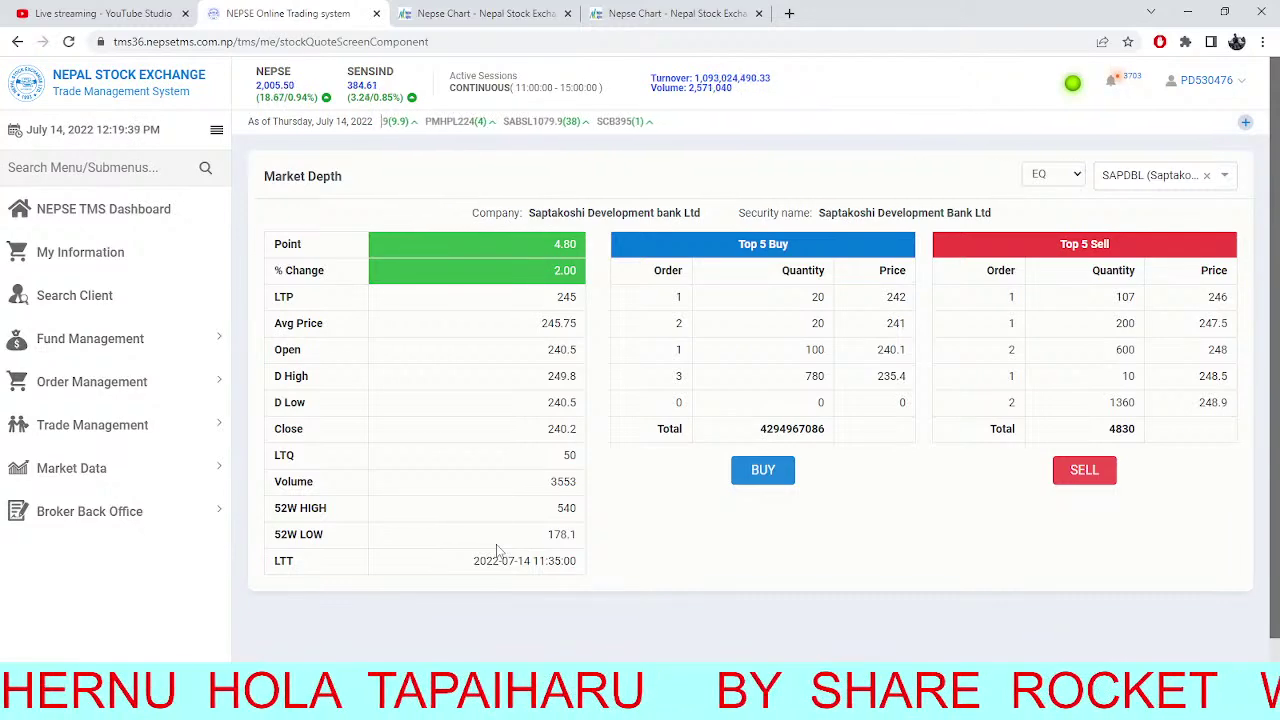
Load the daily chart of GUFL (Gurkhas Finance) in the second Nepsealpha chart in place of MLBSL, focused on mid-June to July.
{"action": "left_click", "coordinate": [670, 13]}
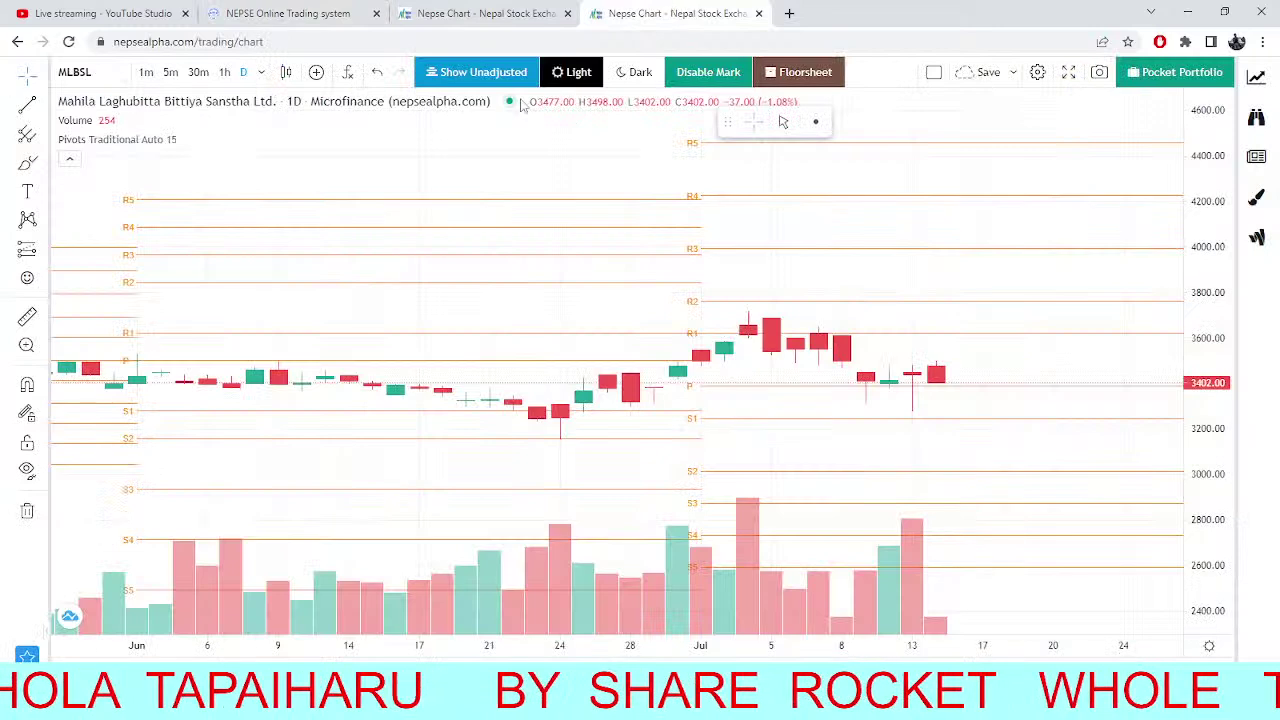
{"action": "left_click", "coordinate": [132, 101]}
{"action": "key", "text": "BackSpace"}
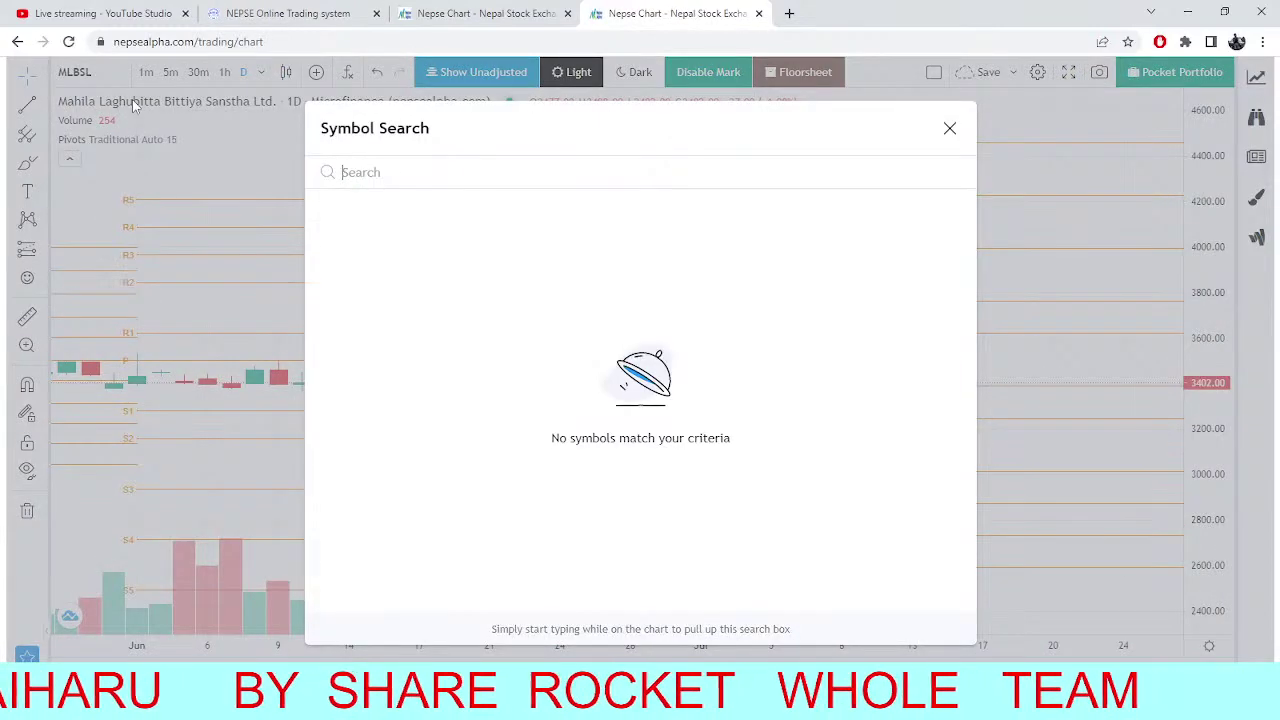
{"action": "type", "text": "GU"}
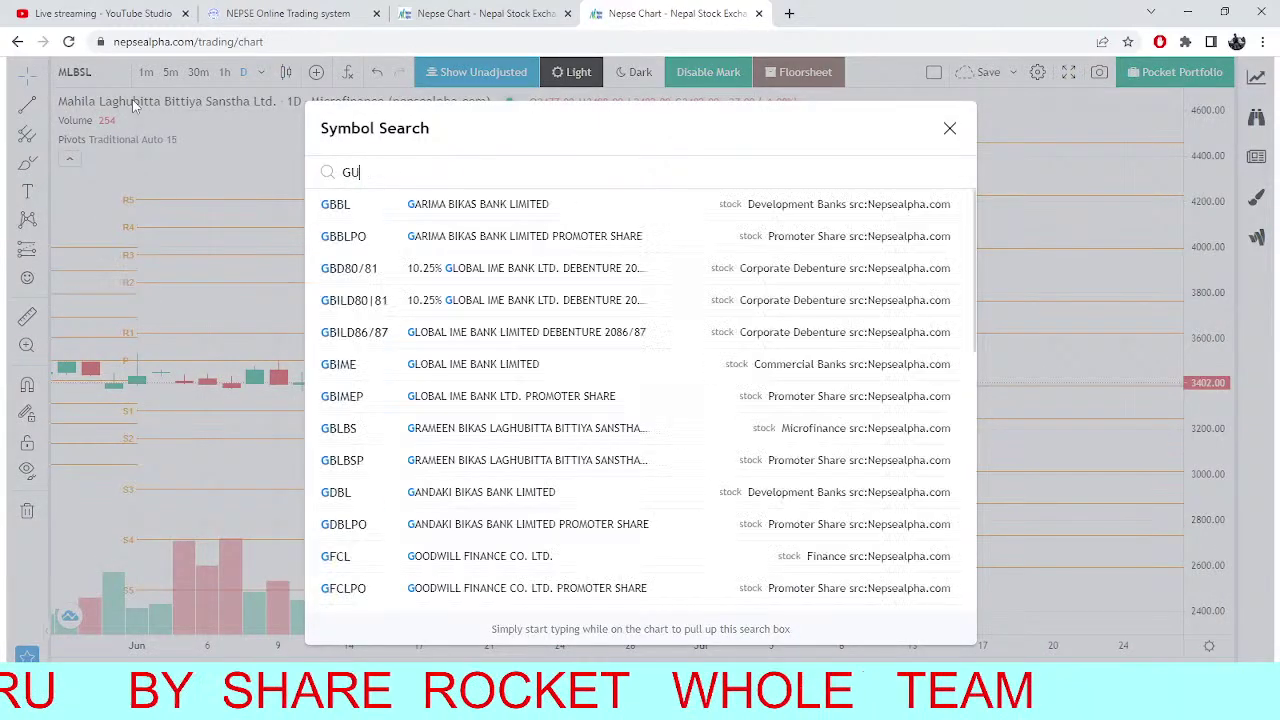
{"action": "type", "text": "FL"}
{"action": "left_click", "coordinate": [706, 217]}
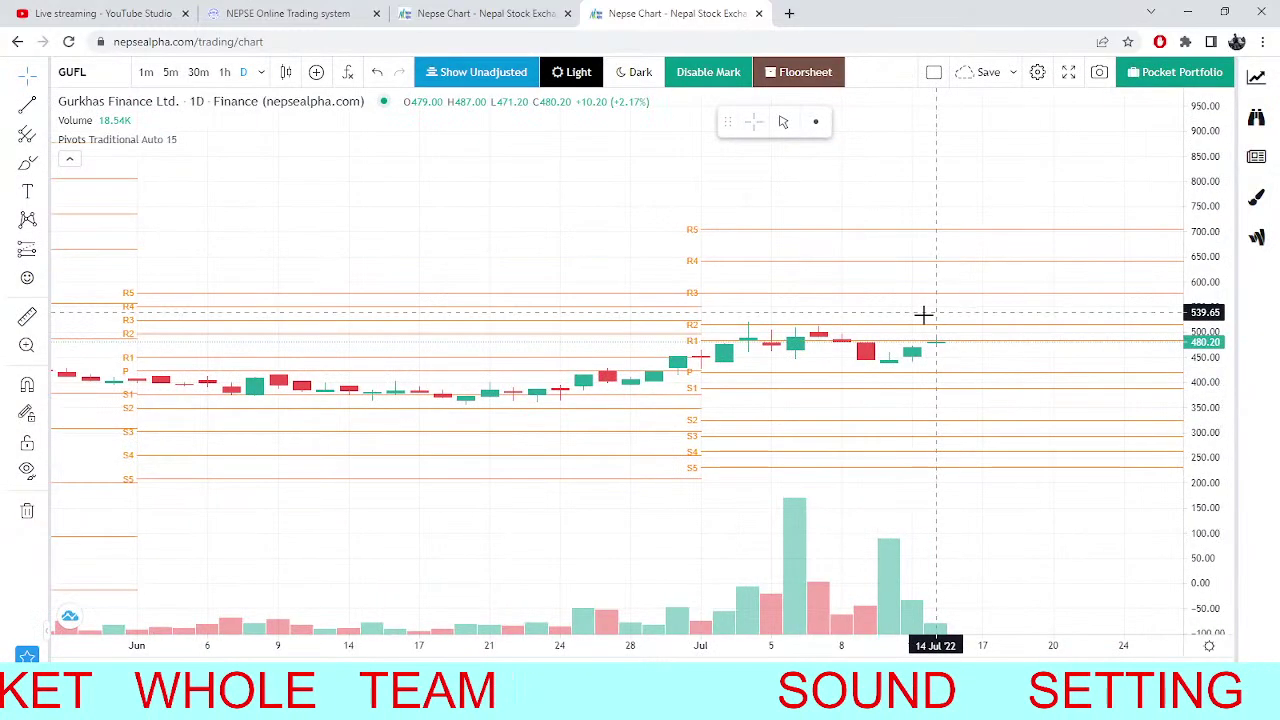
{"action": "scroll", "coordinate": [922, 317], "scroll_direction": "up", "scroll_amount": 3}
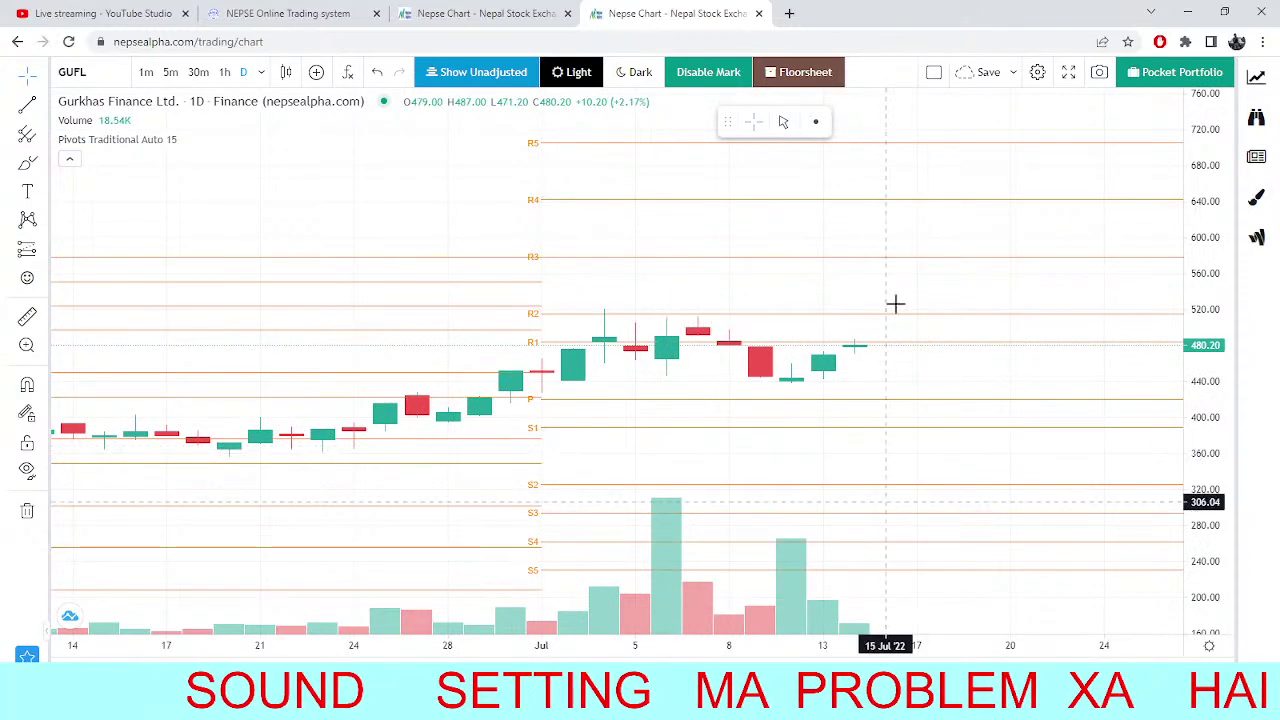
Check the current index in the trading system against the NEPSE chart, and reload the trading system page.
{"action": "left_click", "coordinate": [240, 12]}
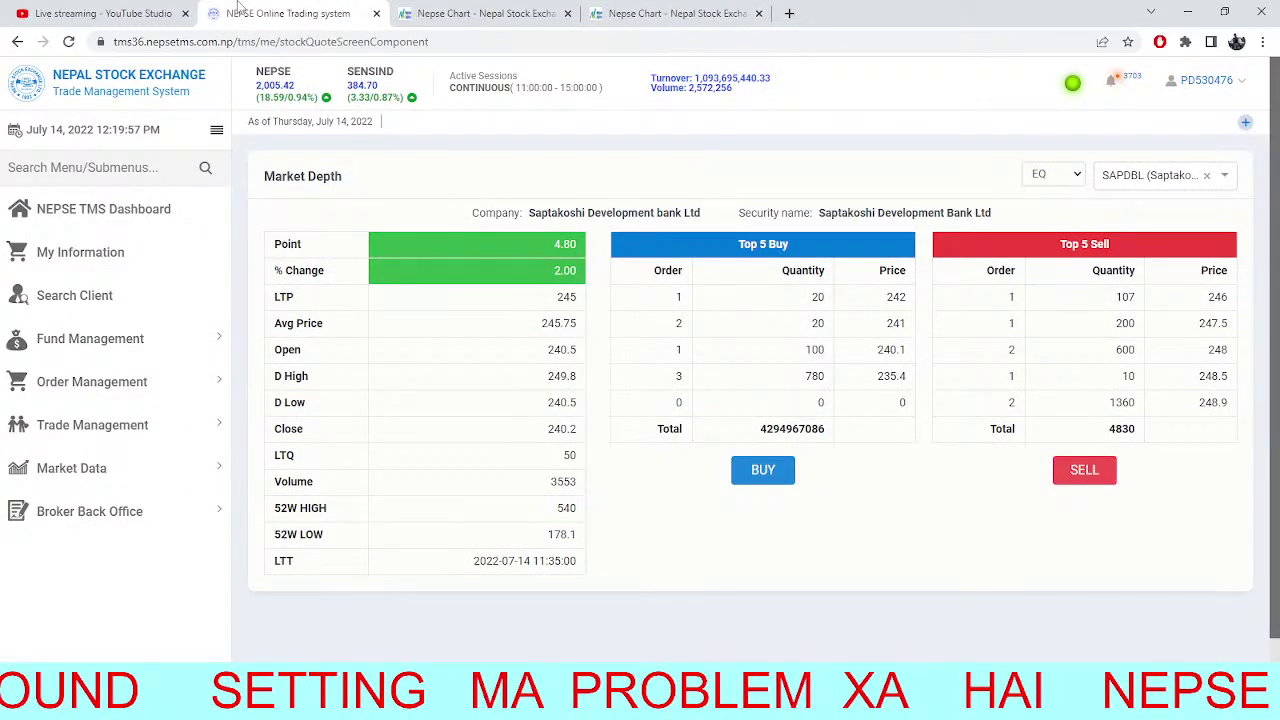
{"action": "left_click", "coordinate": [480, 13]}
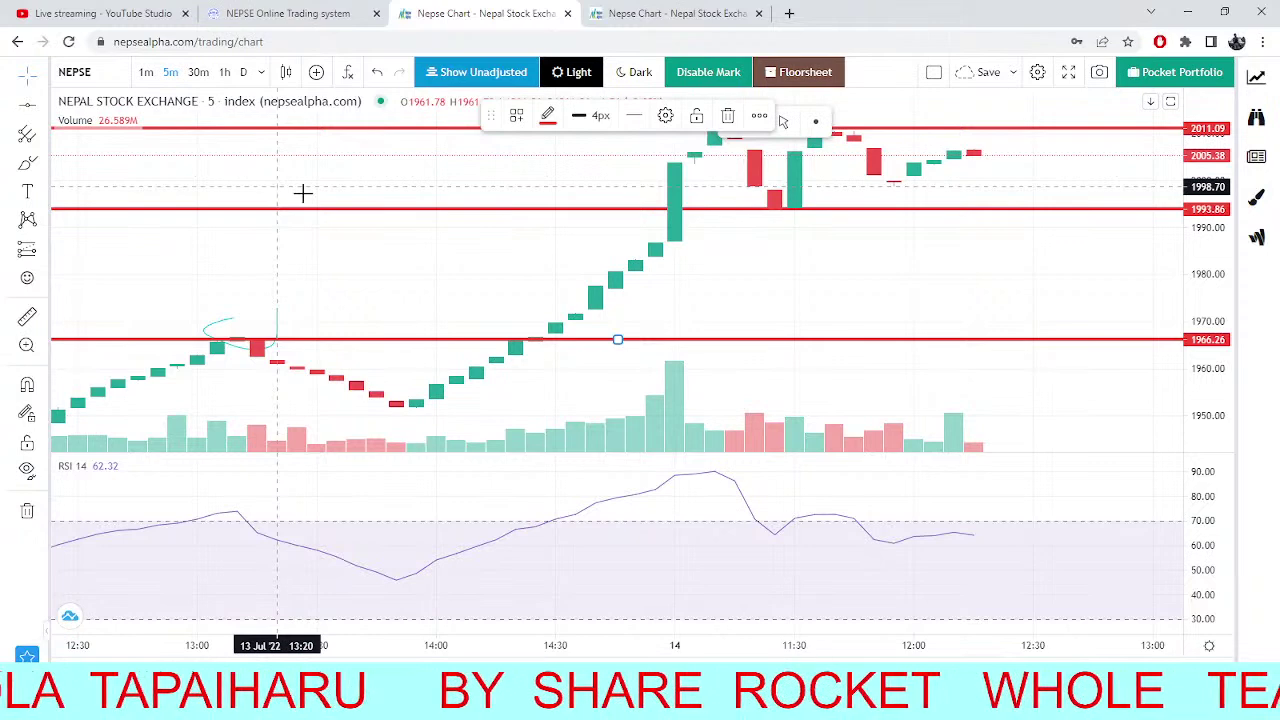
{"action": "left_click", "coordinate": [338, 10]}
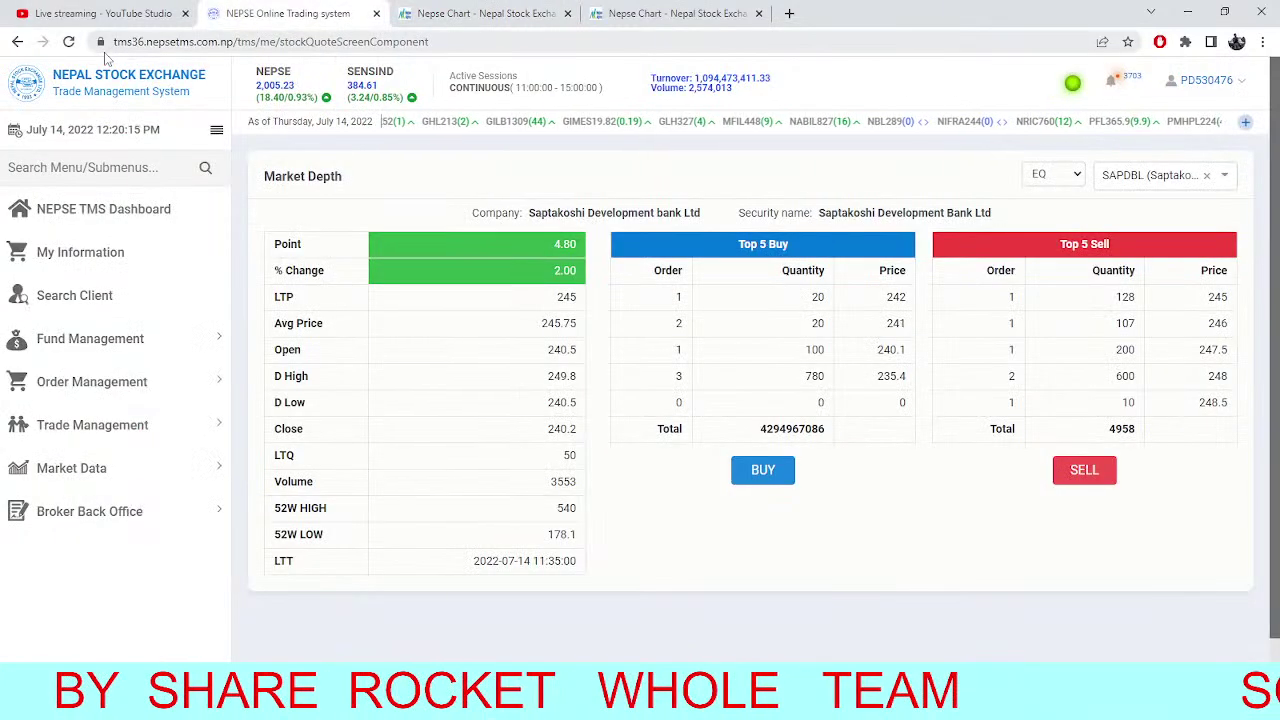
{"action": "left_click", "coordinate": [69, 42]}
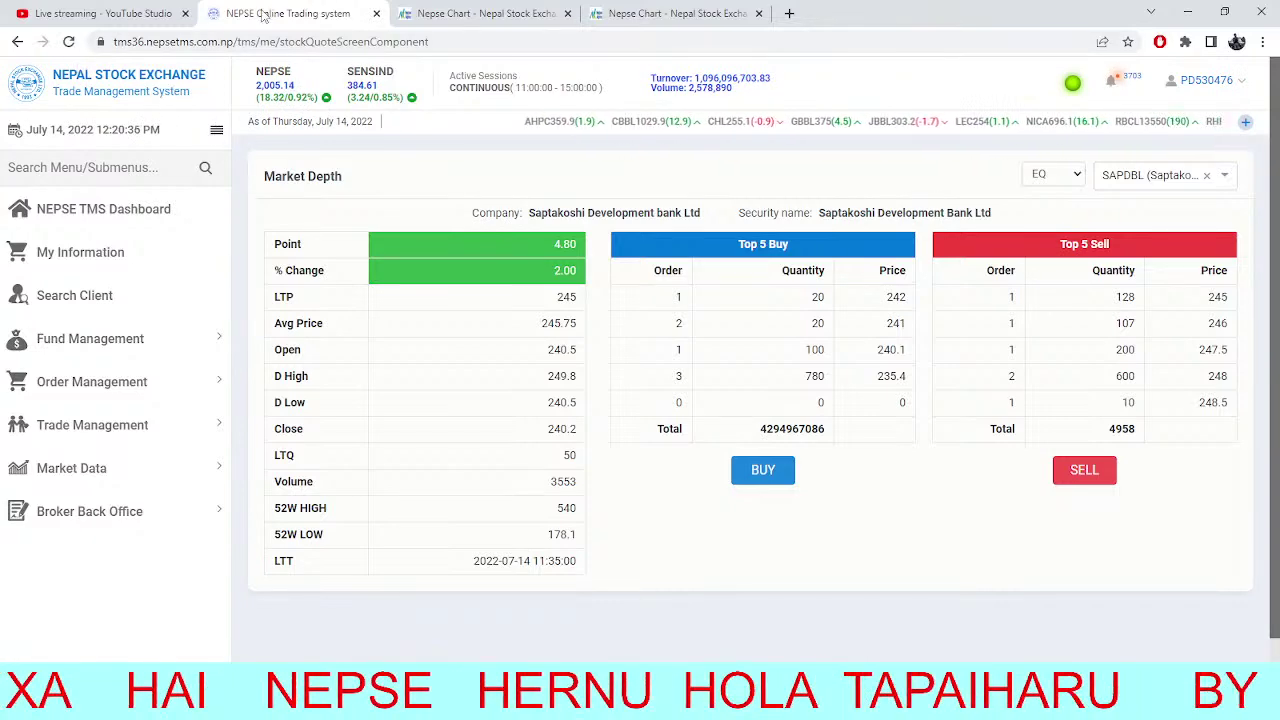
Replace GUFL in the second Nepsealpha chart with the daily chart of HDHPC (Himal Dolakha Hydropower).
{"action": "key", "text": "ctrl+4"}
{"action": "left_click", "coordinate": [88, 104]}
{"action": "key", "text": "BackSpace"}
{"action": "type", "text": "HF"}
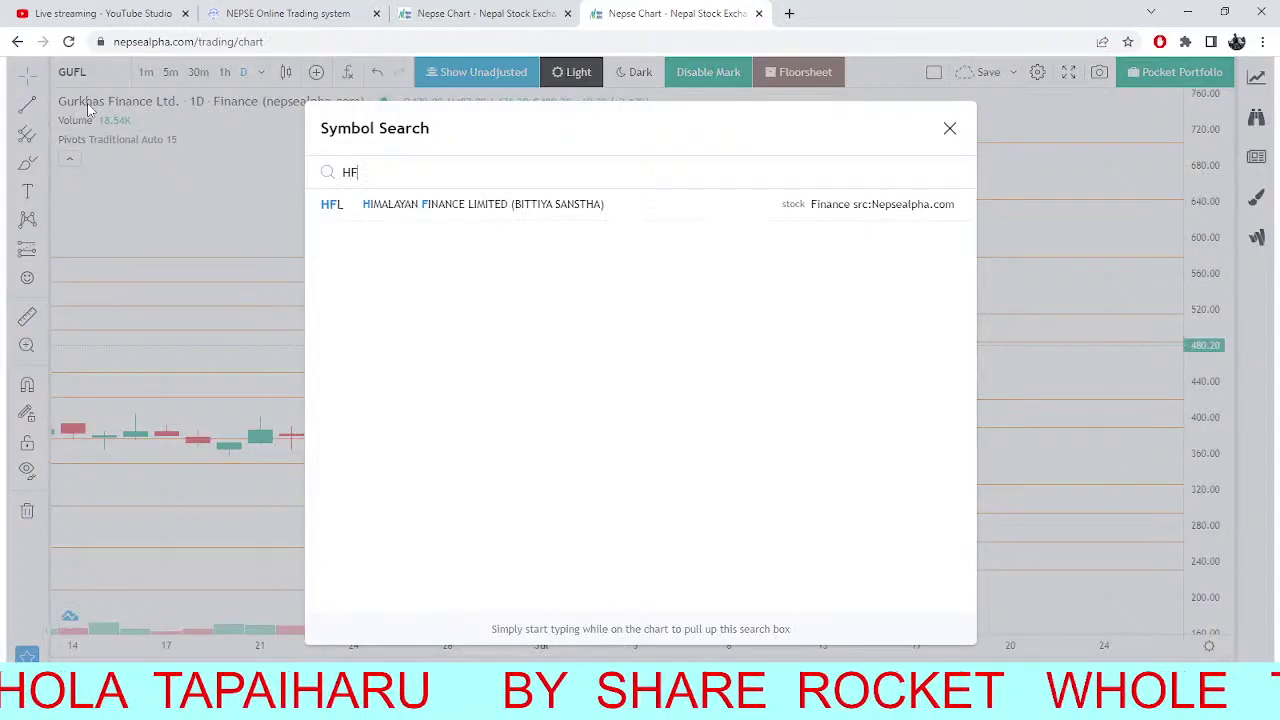
{"action": "key", "text": "BackSpace"}
{"action": "type", "text": "D"}
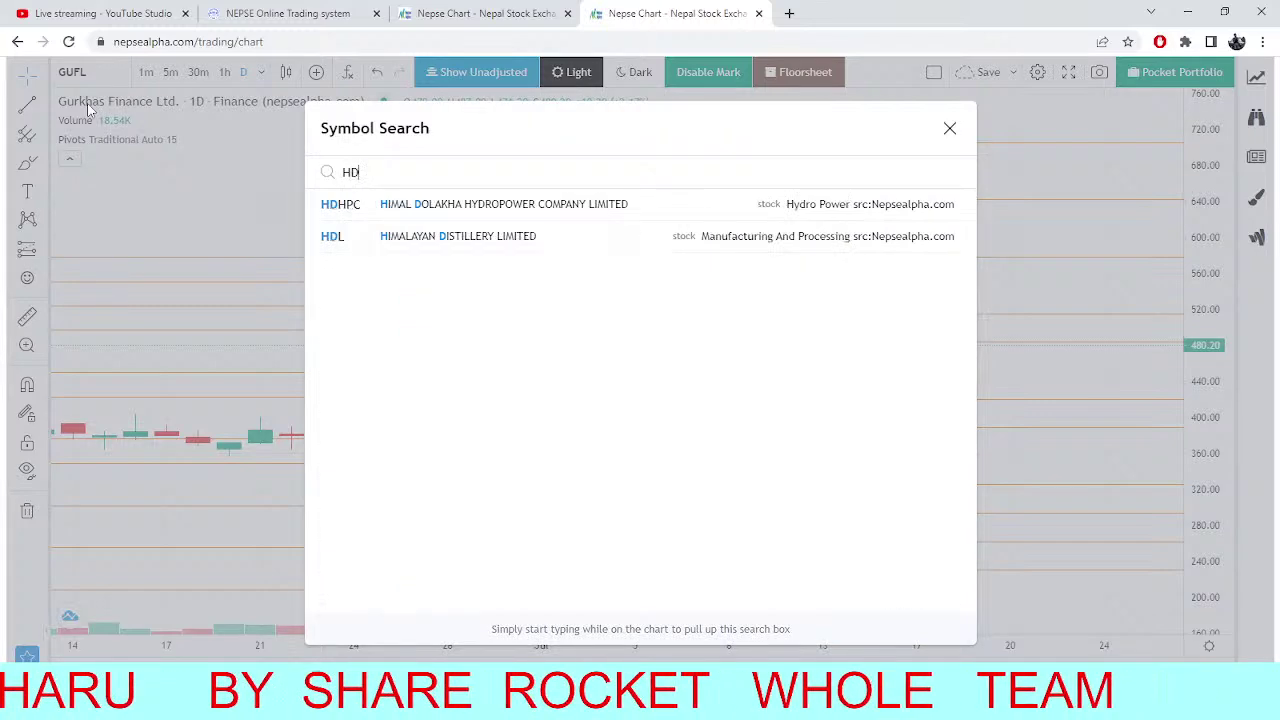
{"action": "type", "text": "HP"}
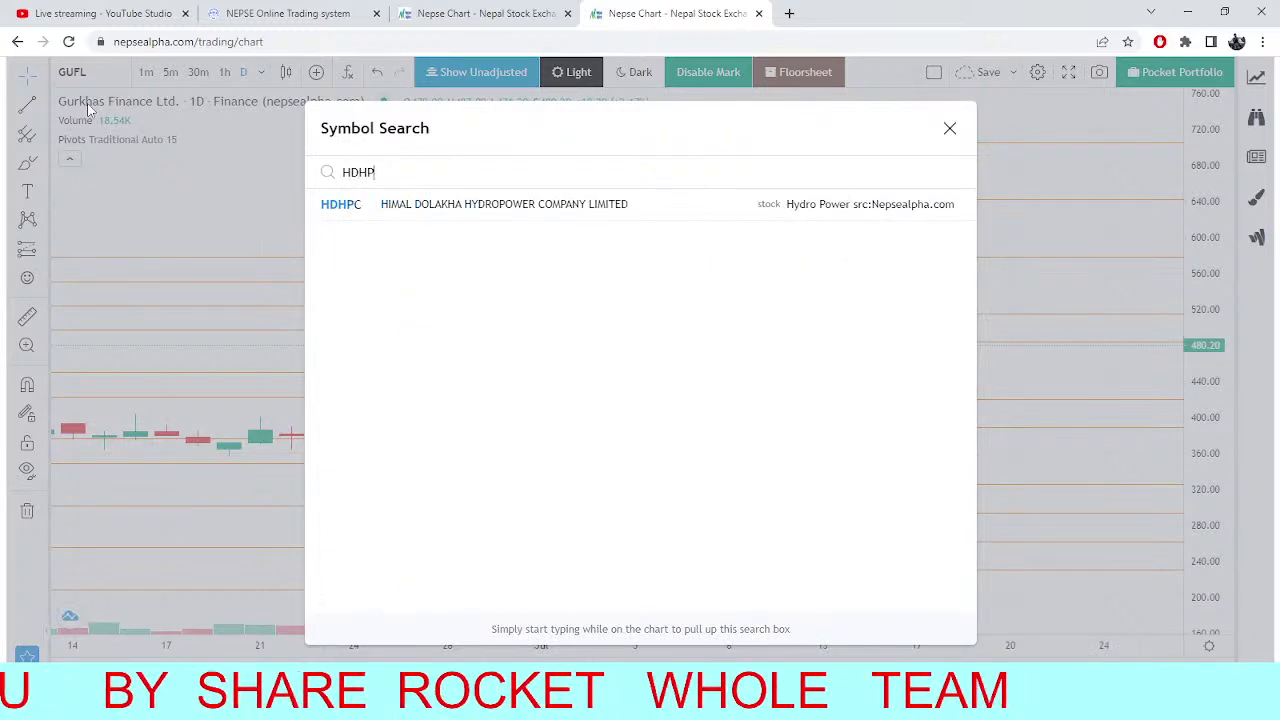
{"action": "left_click", "coordinate": [443, 204]}
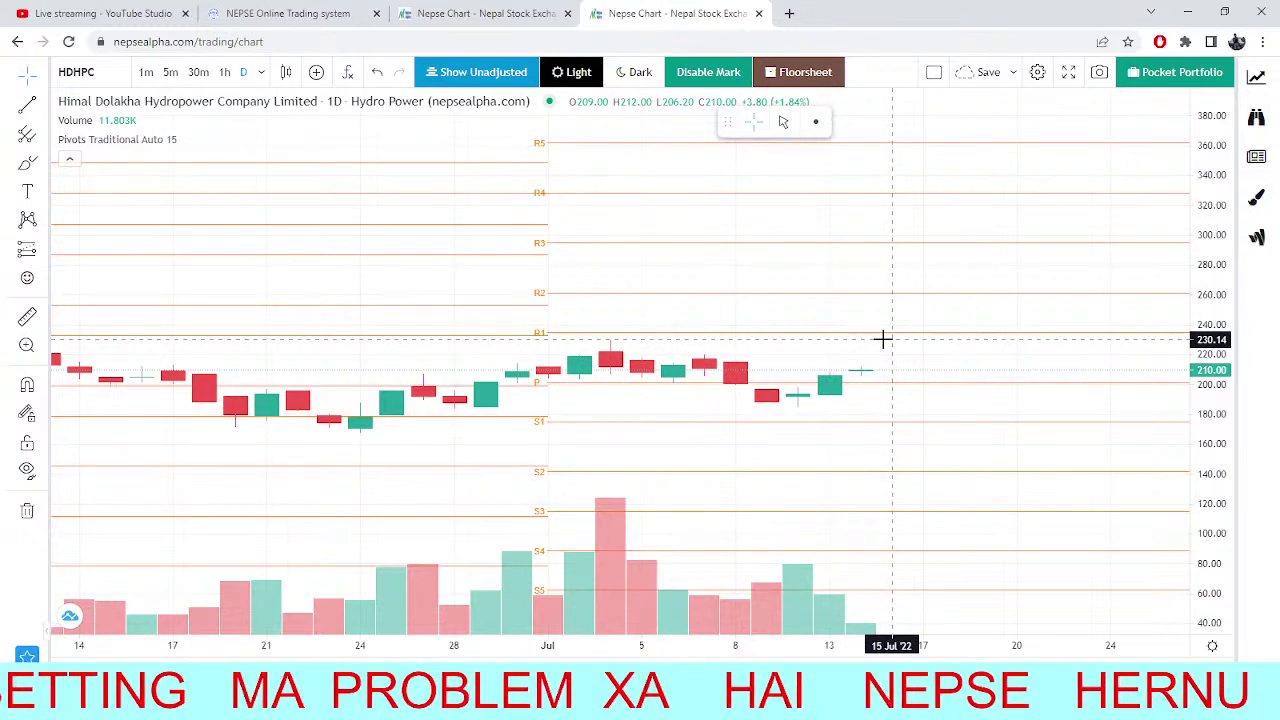
Review the NEPSE chart's 13 and 14 July candles and RSI alongside the trading system's index value.
{"action": "left_click", "coordinate": [253, 12]}
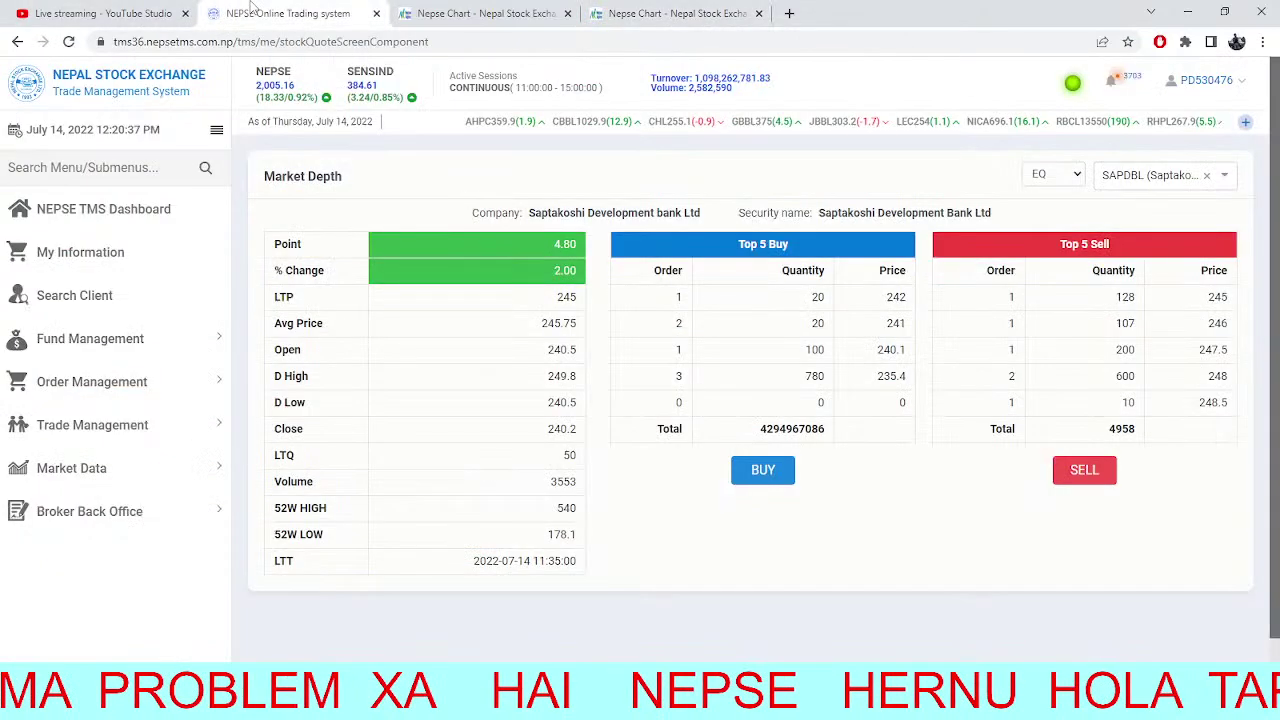
{"action": "left_click", "coordinate": [480, 13]}
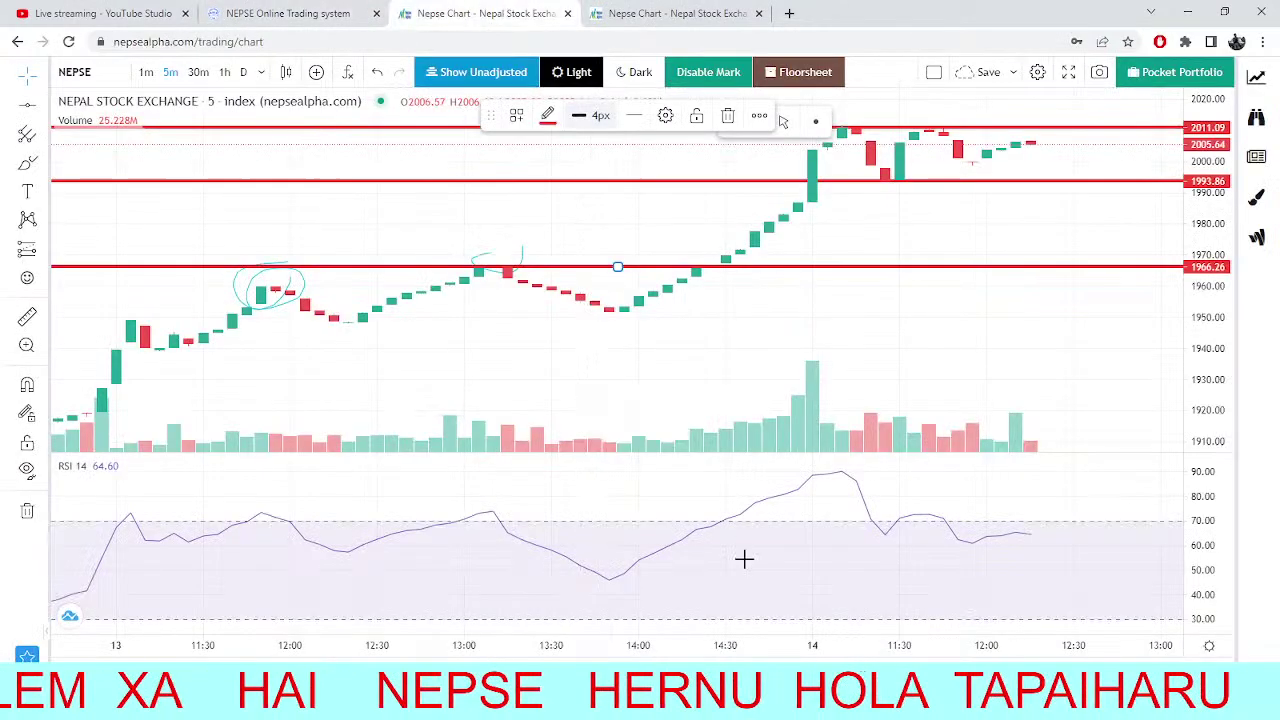
{"action": "left_click", "coordinate": [345, 10]}
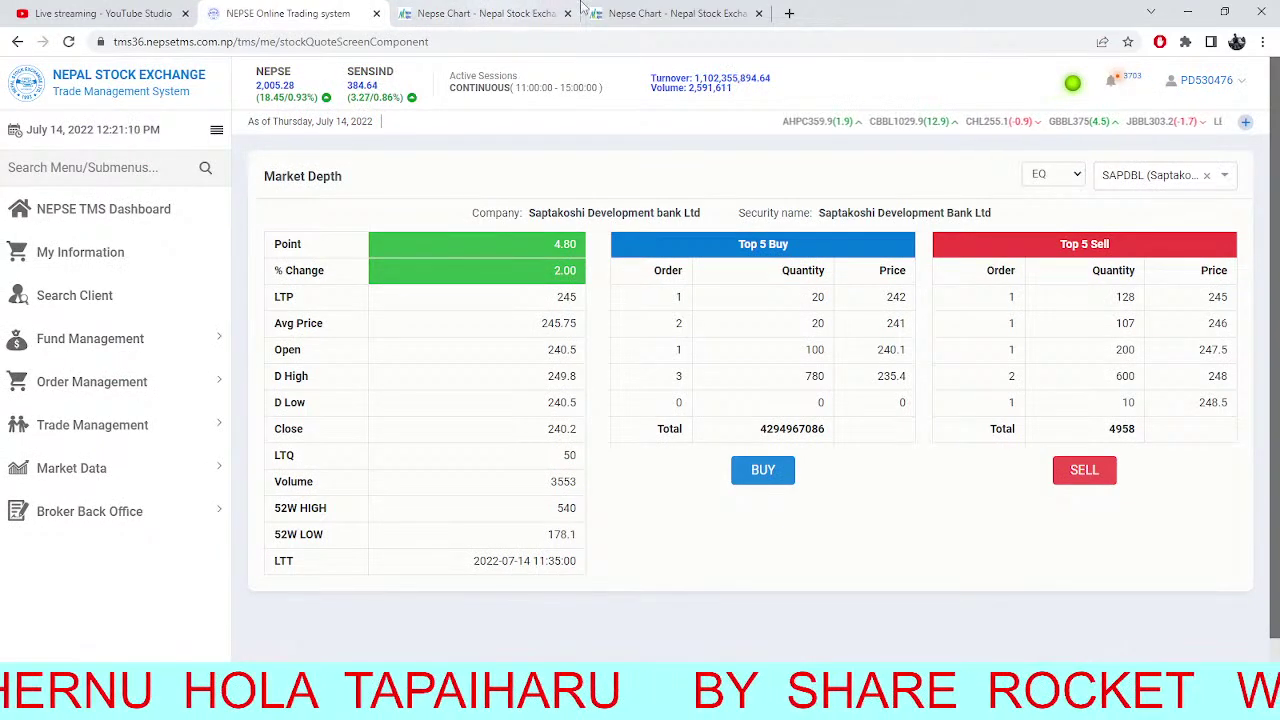
Load the daily chart of JOSHI (Joshi Hydropower) in place of HDHPC, and return to the trading system's index and market depth.
{"action": "left_click", "coordinate": [620, 13]}
{"action": "left_click", "coordinate": [78, 72]}
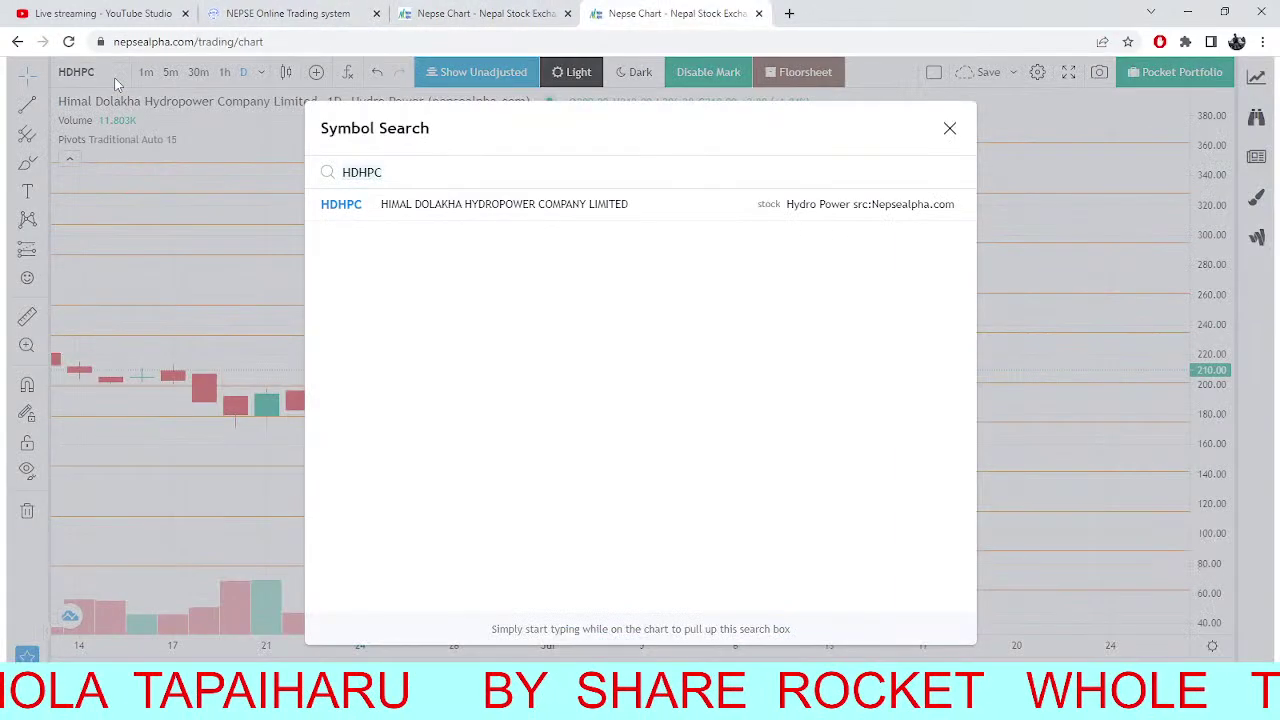
{"action": "type", "text": "JOS"}
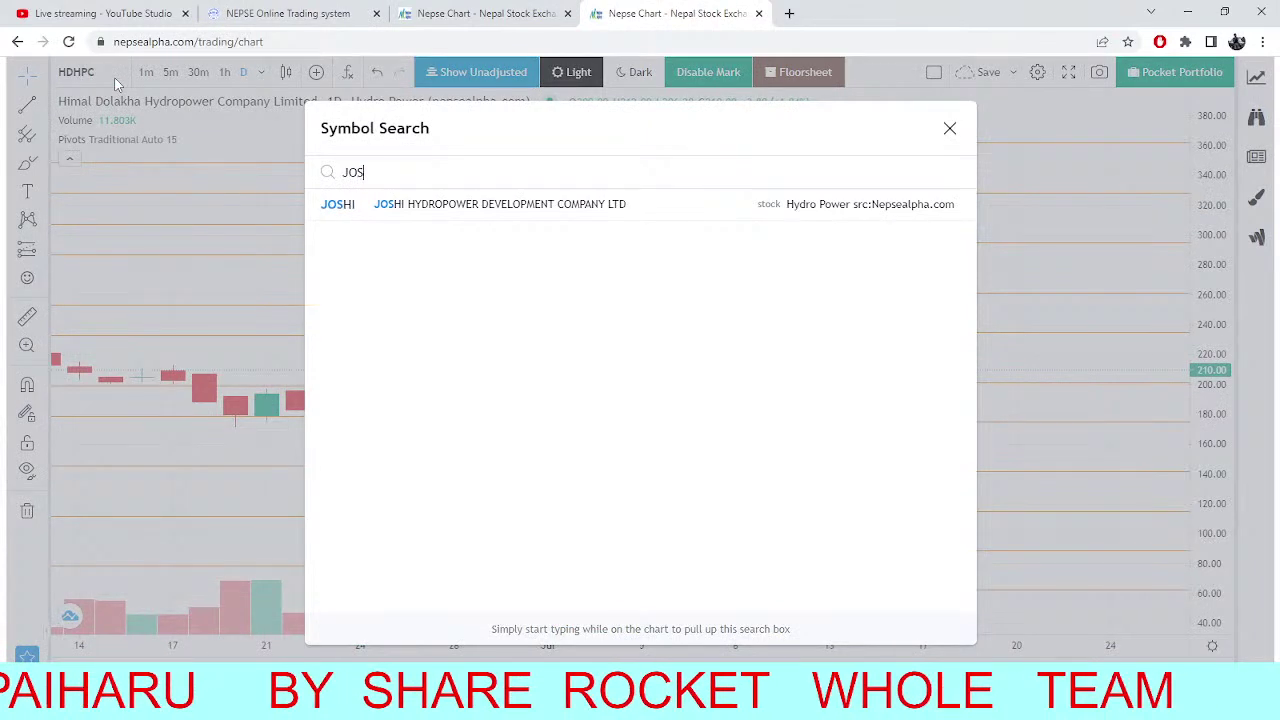
{"action": "type", "text": "HI"}
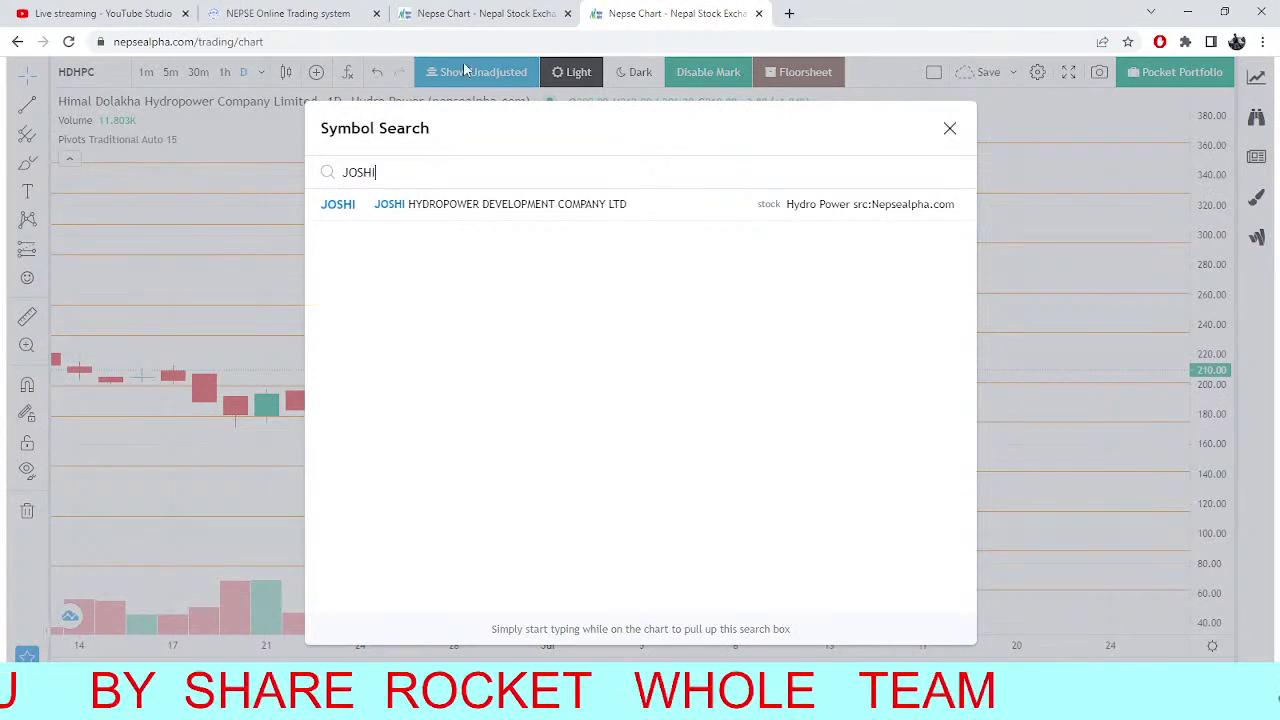
{"action": "left_click", "coordinate": [432, 212]}
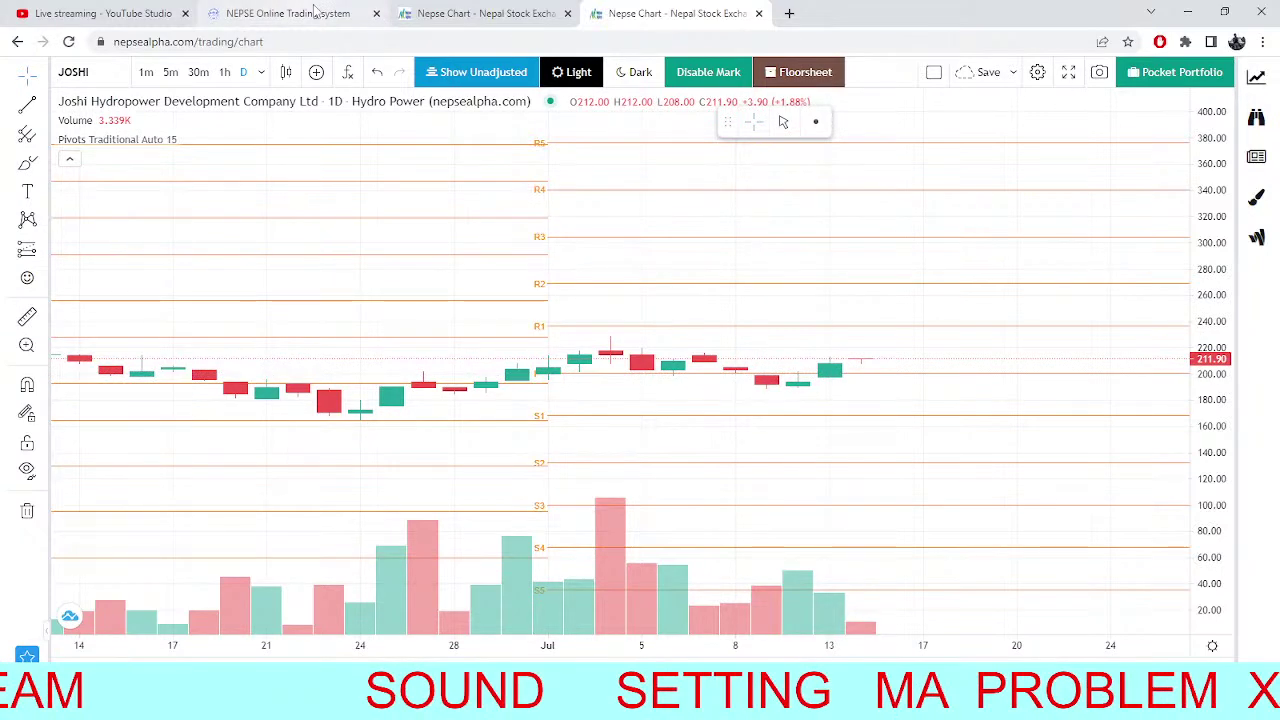
{"action": "key", "text": "ctrl+shift+Tab"}
{"action": "key", "text": "ctrl+shift+Tab"}
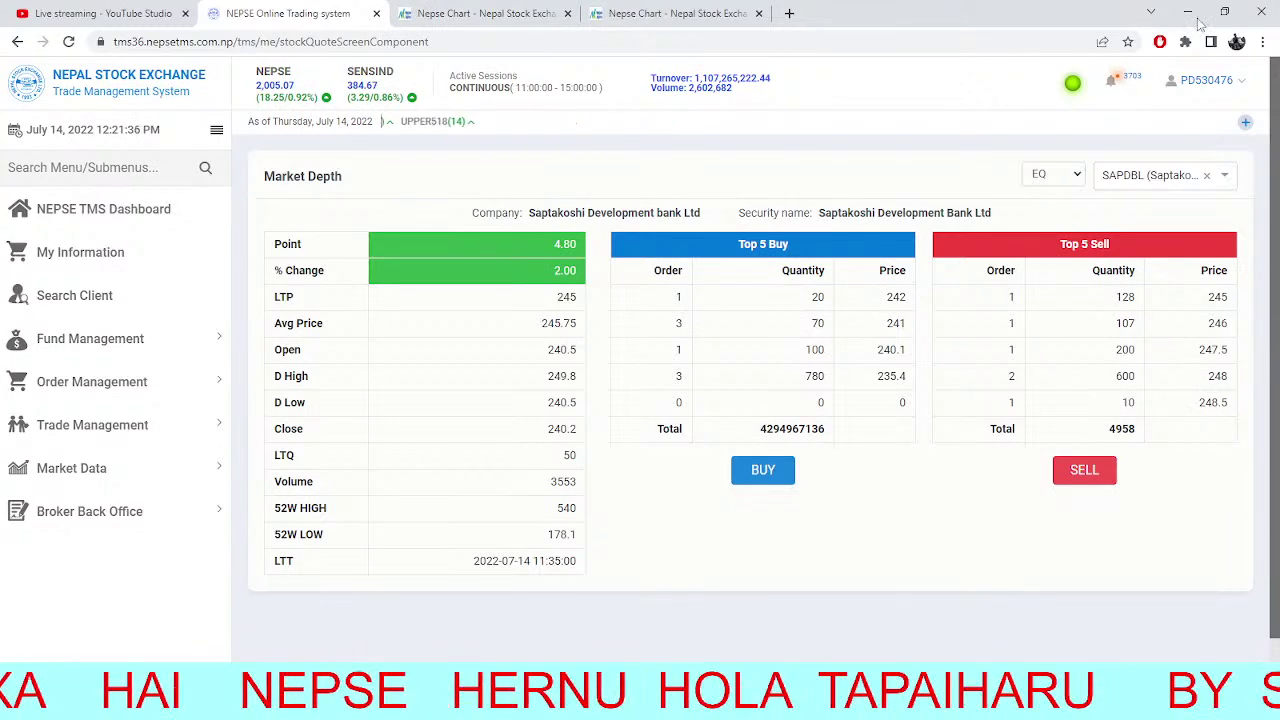
Switch the second Nepsealpha chart from JOSHI to the daily chart of SAPDBL (Saptakoshi Development Bank).
{"action": "left_click", "coordinate": [731, 10]}
{"action": "type", "text": "SAPFL"}
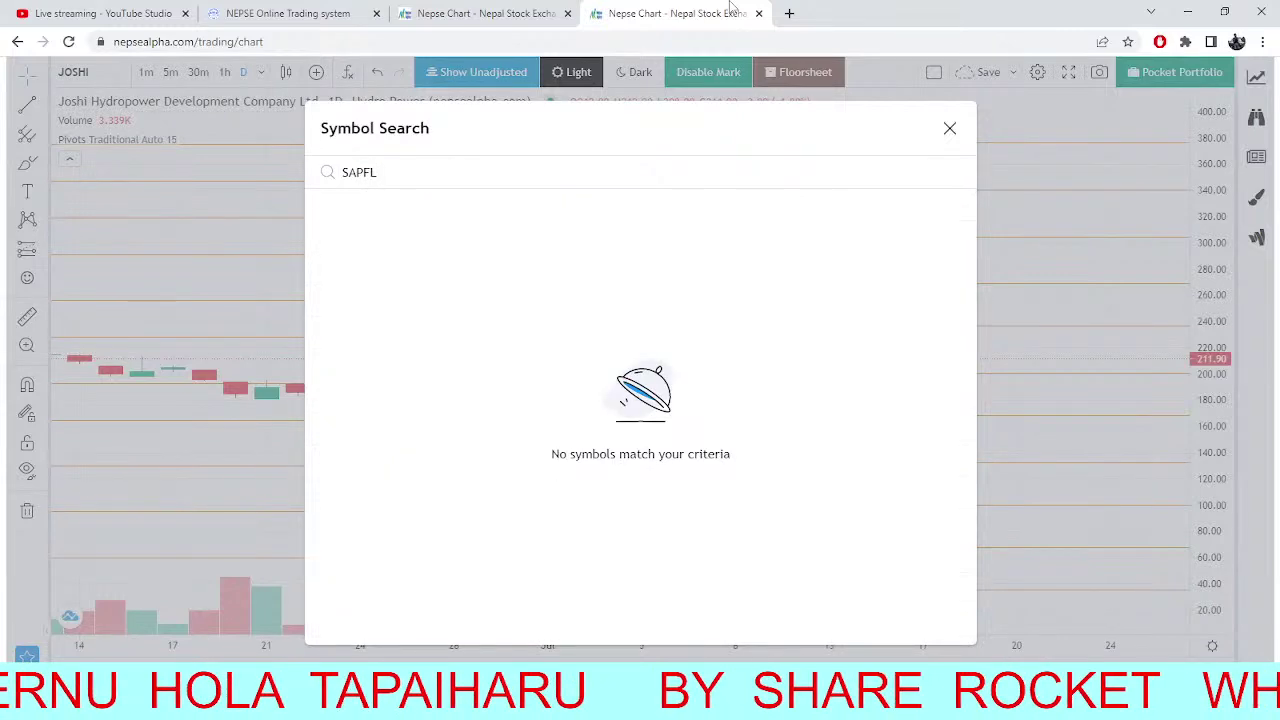
{"action": "key", "text": "BackSpace"}
{"action": "key", "text": "BackSpace"}
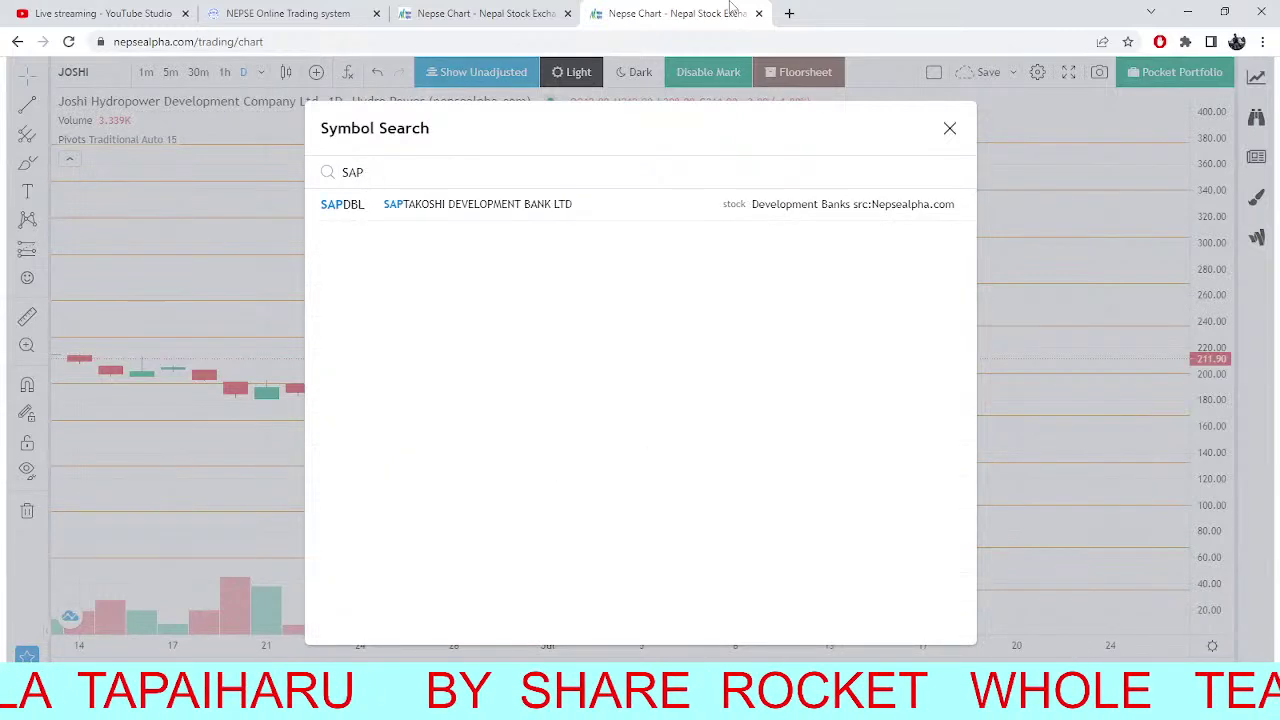
{"action": "left_click", "coordinate": [606, 203]}
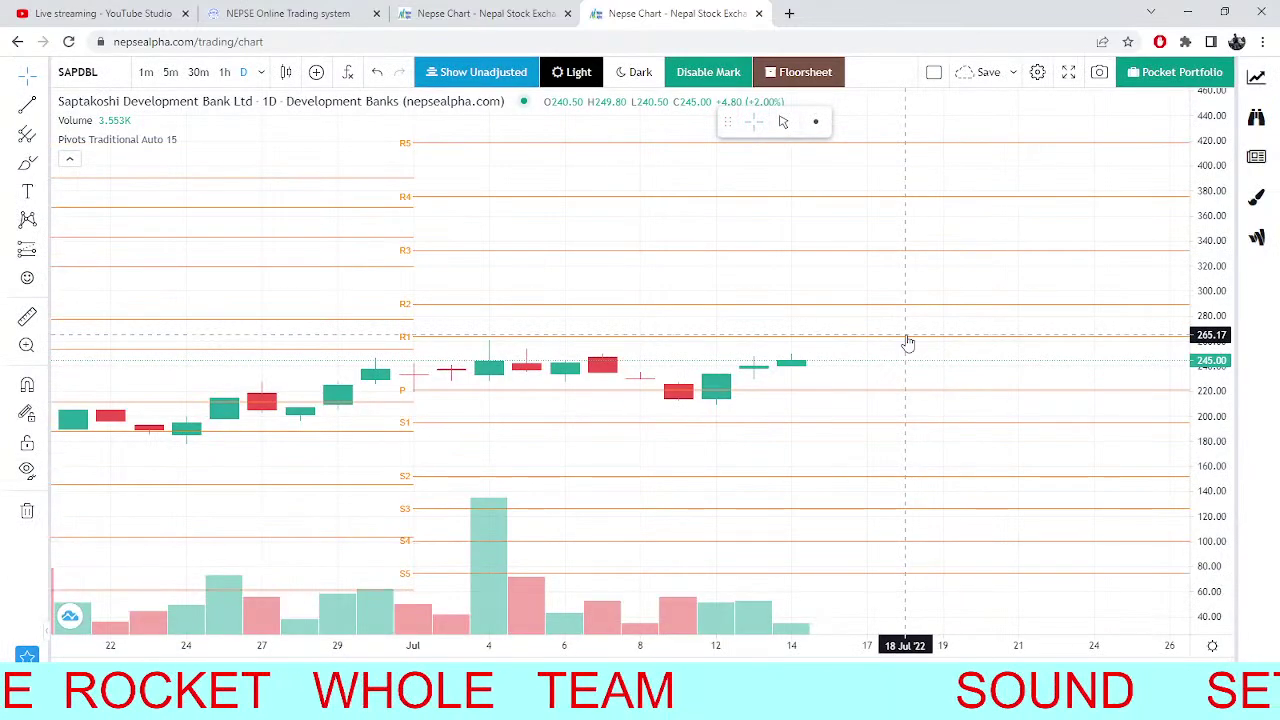
Load the daily chart of UMHL (United Modi Hydropower) in place of SAPDBL, showing candles from early June to July.
{"action": "left_click", "coordinate": [125, 75]}
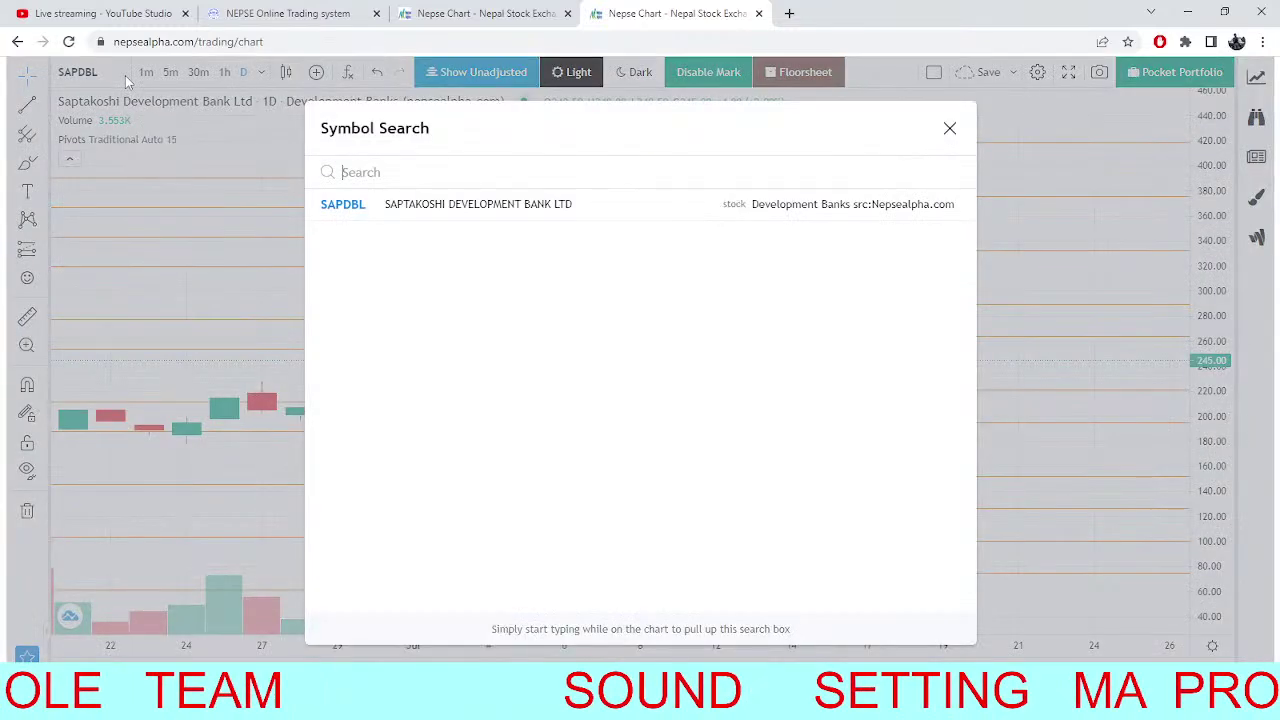
{"action": "type", "text": "UMHL"}
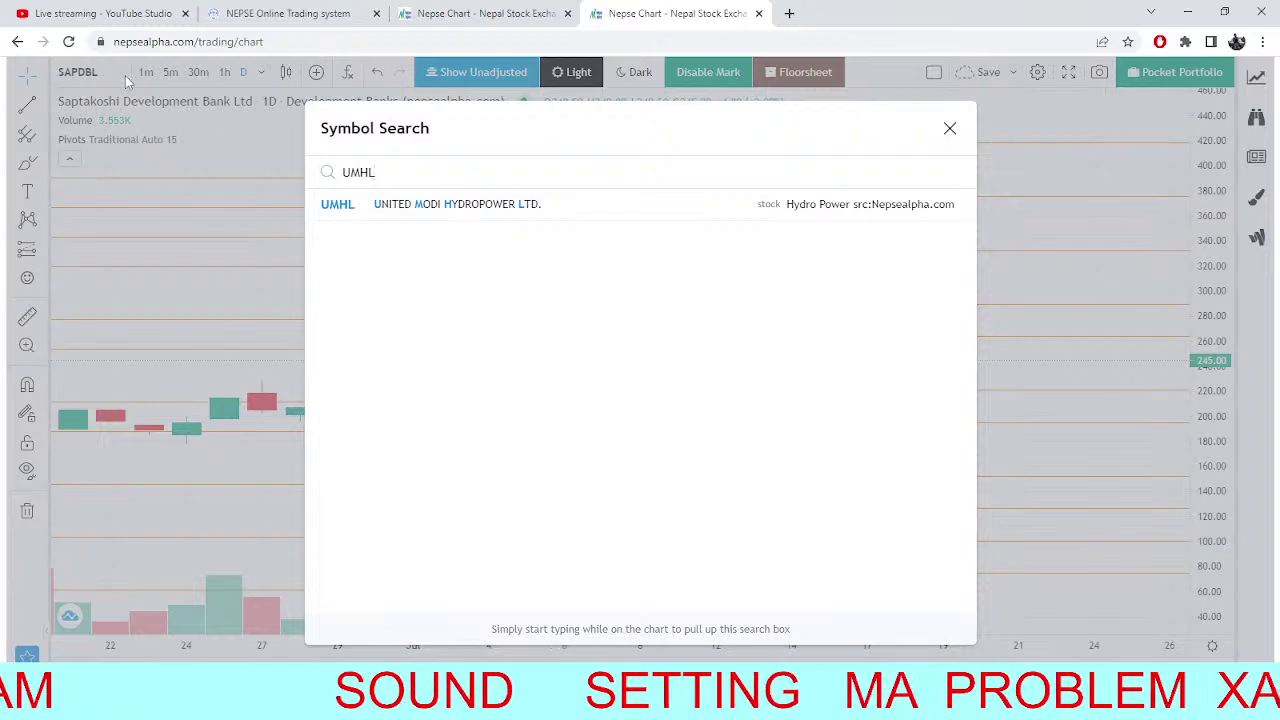
{"action": "key", "text": "Return"}
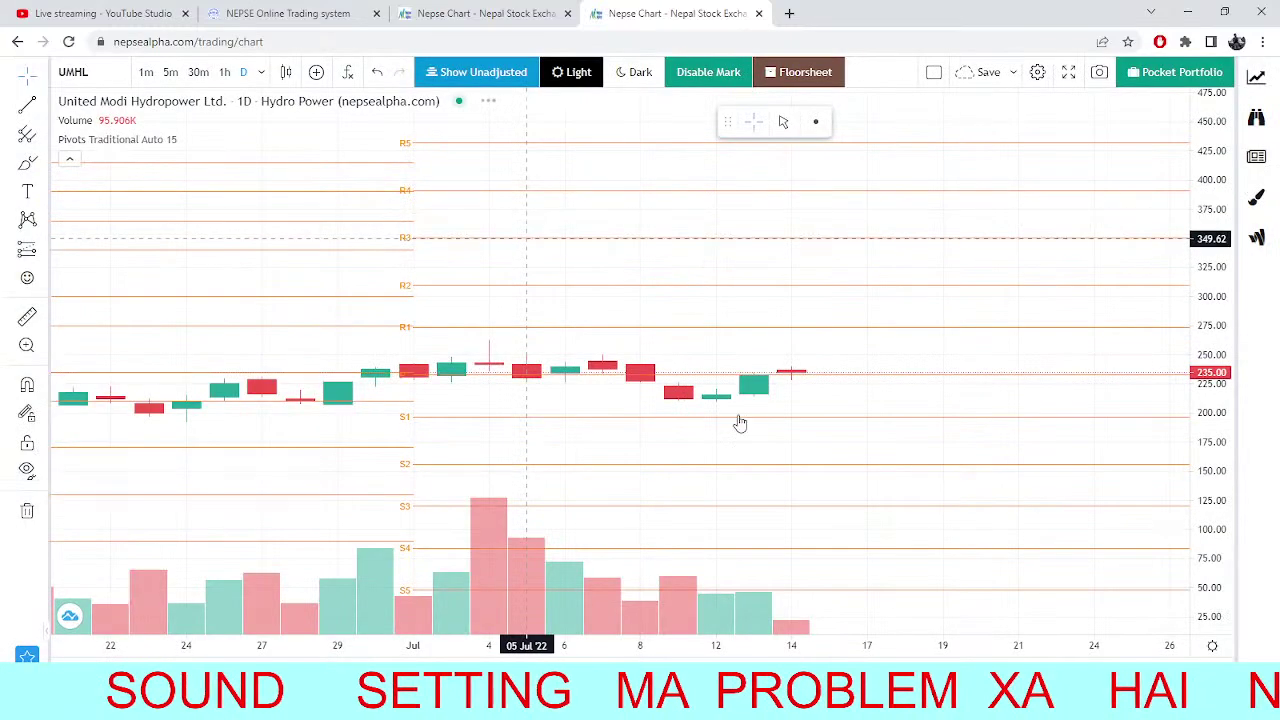
{"action": "scroll", "coordinate": [550, 383], "scroll_direction": "down", "scroll_amount": 2}
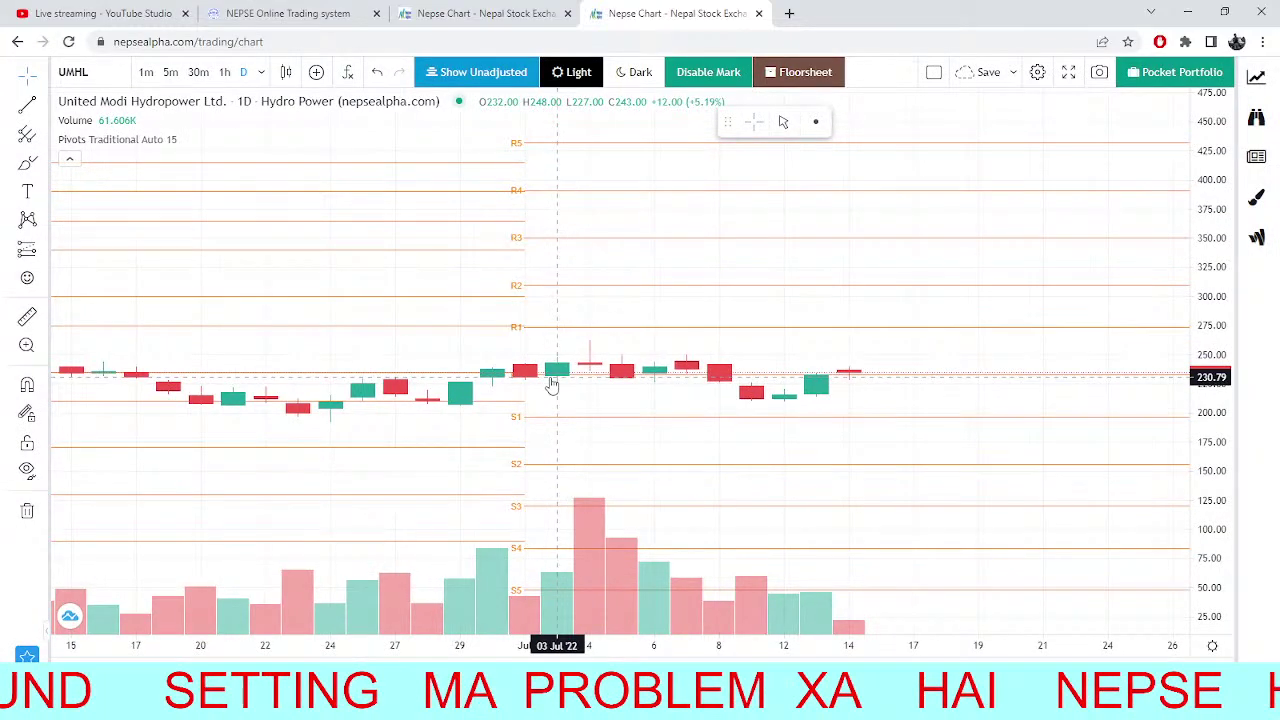
{"action": "scroll", "coordinate": [552, 384], "scroll_direction": "down", "scroll_amount": 2}
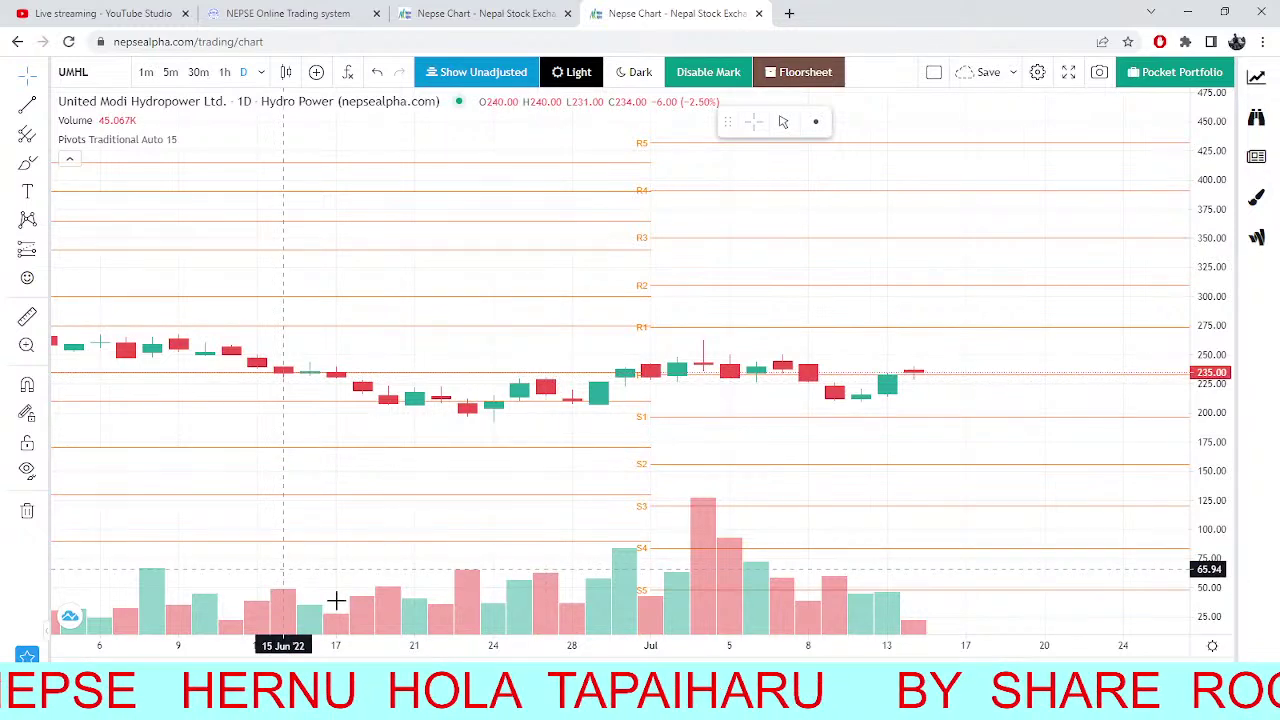
Check the live NEPSE index in the trading system against its 5-minute chart, and return to the second Nepsealpha chart.
{"action": "left_click", "coordinate": [288, 13]}
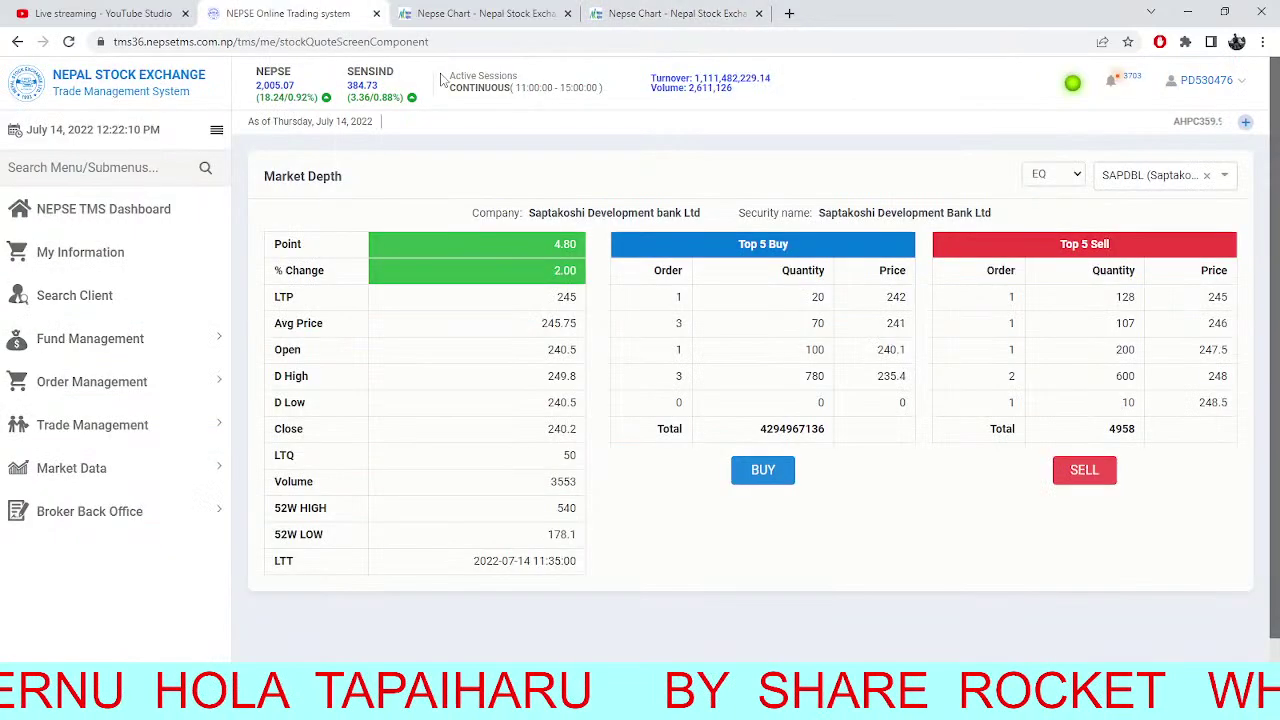
{"action": "left_click", "coordinate": [446, 10]}
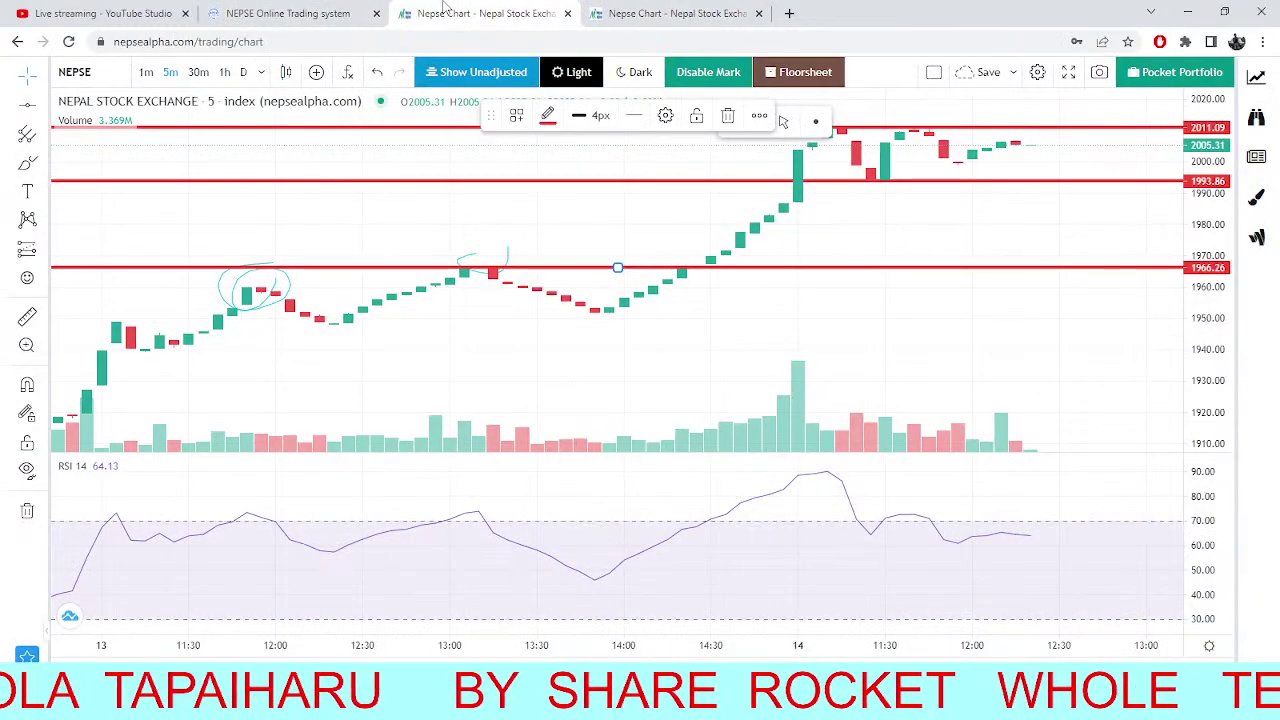
{"action": "left_click", "coordinate": [305, 10]}
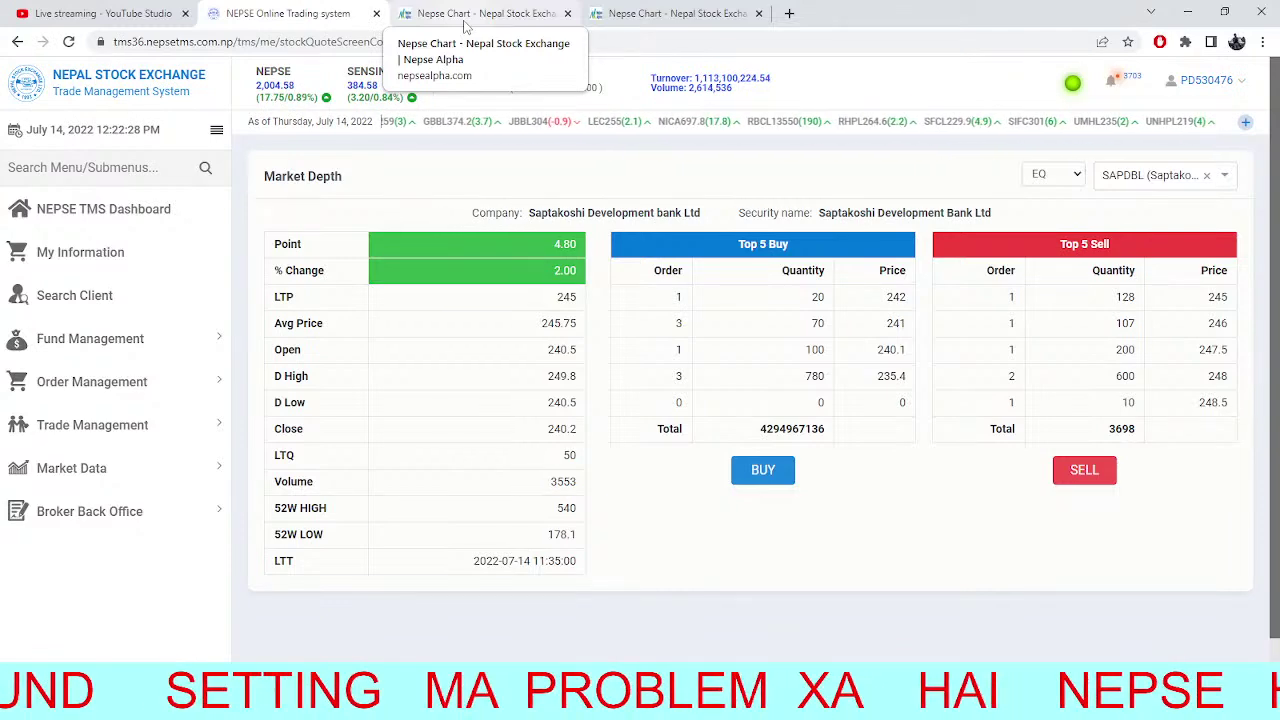
{"action": "left_click", "coordinate": [465, 18]}
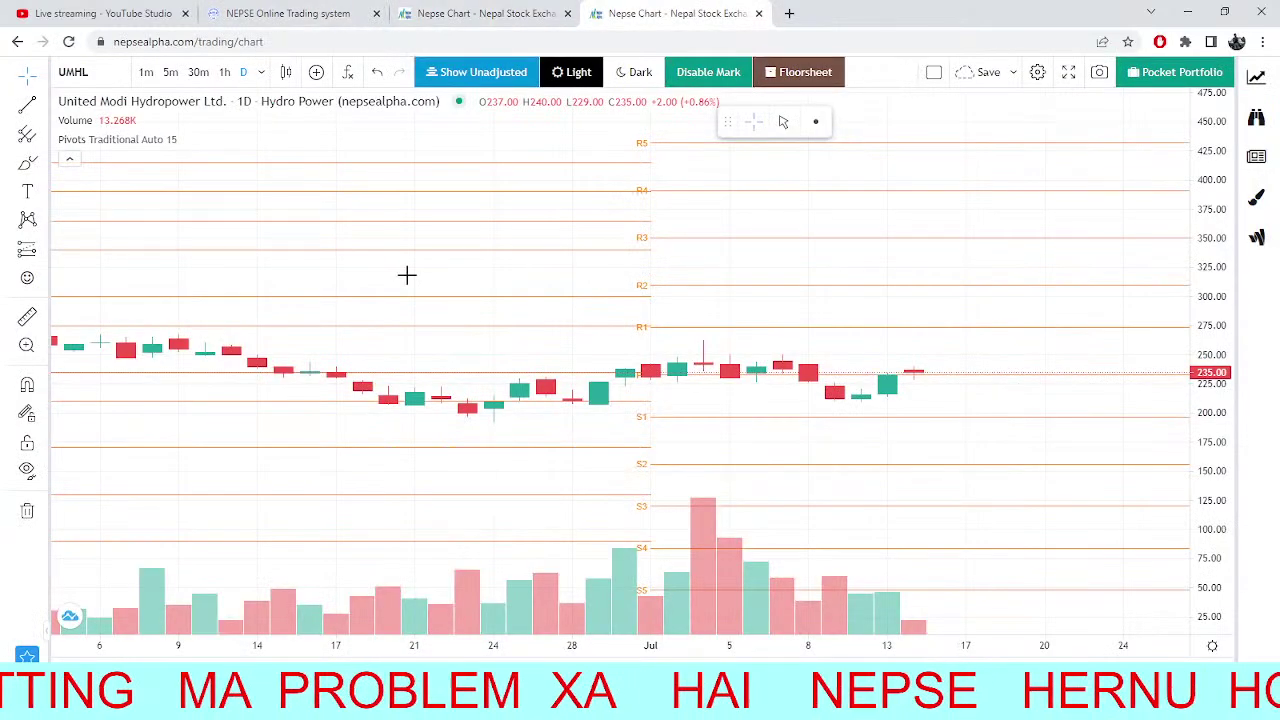
Load the daily chart of JBLB (Jeevan Bikas Laghubitta) in place of UMHL and review its candles from late March to July.
{"action": "left_click", "coordinate": [117, 120]}
{"action": "key", "text": "BackSpace"}
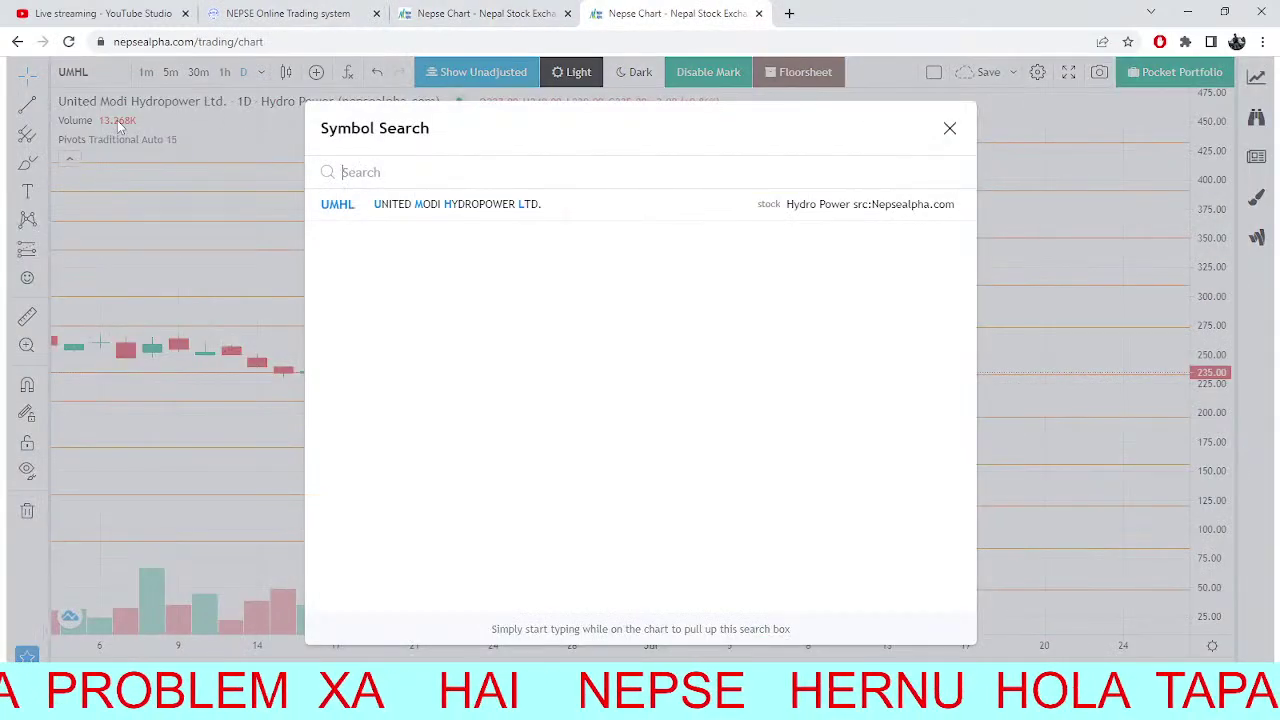
{"action": "type", "text": "JBL"}
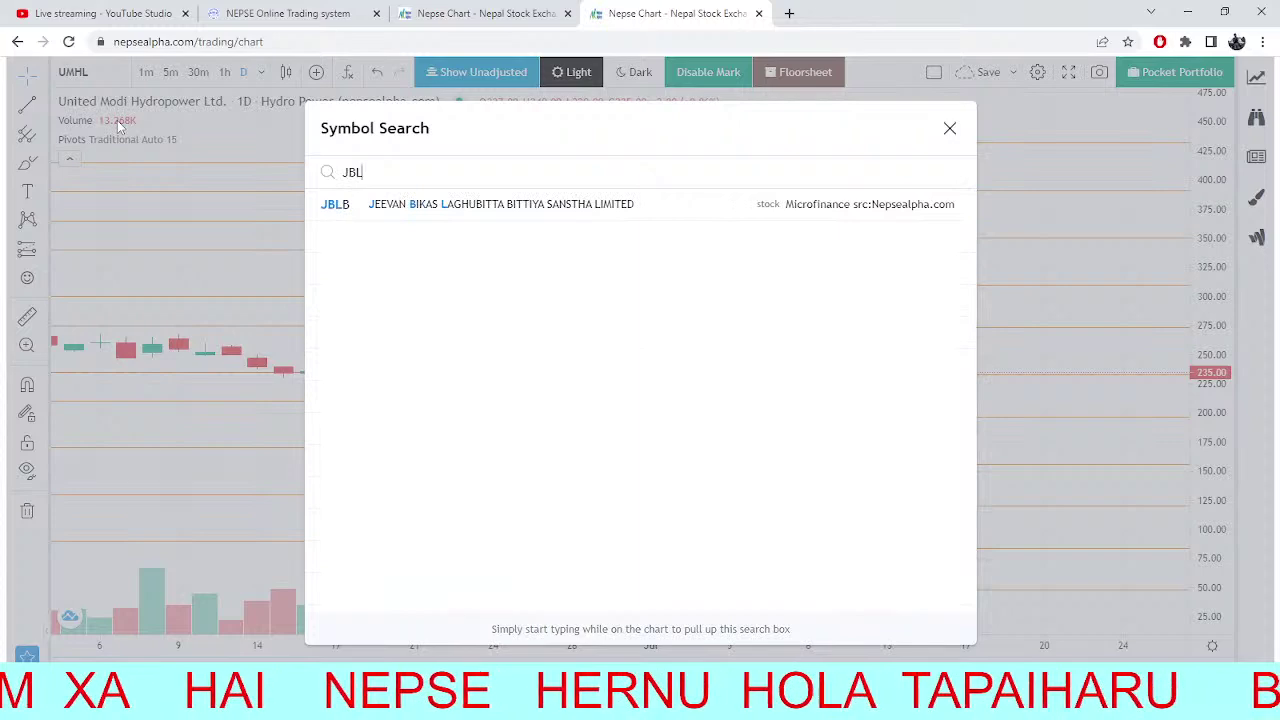
{"action": "type", "text": "B"}
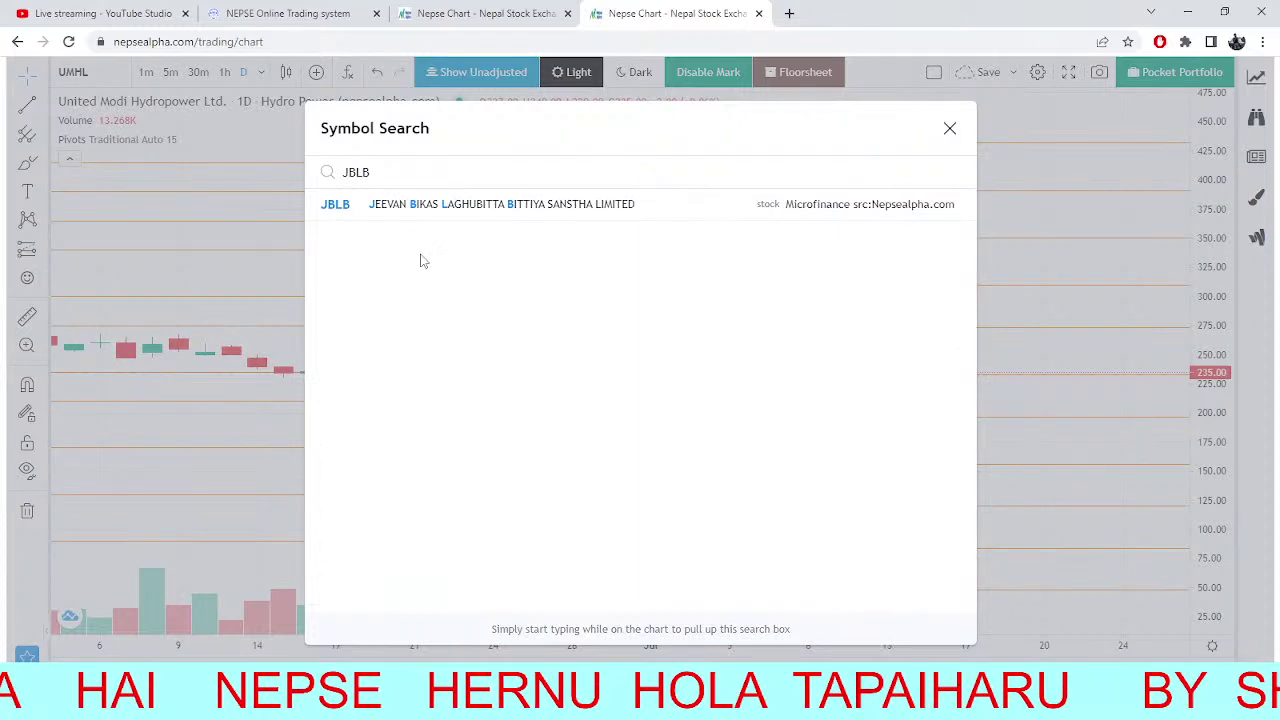
{"action": "key", "text": "Return"}
{"action": "scroll", "coordinate": [826, 483], "scroll_direction": "up", "scroll_amount": 3}
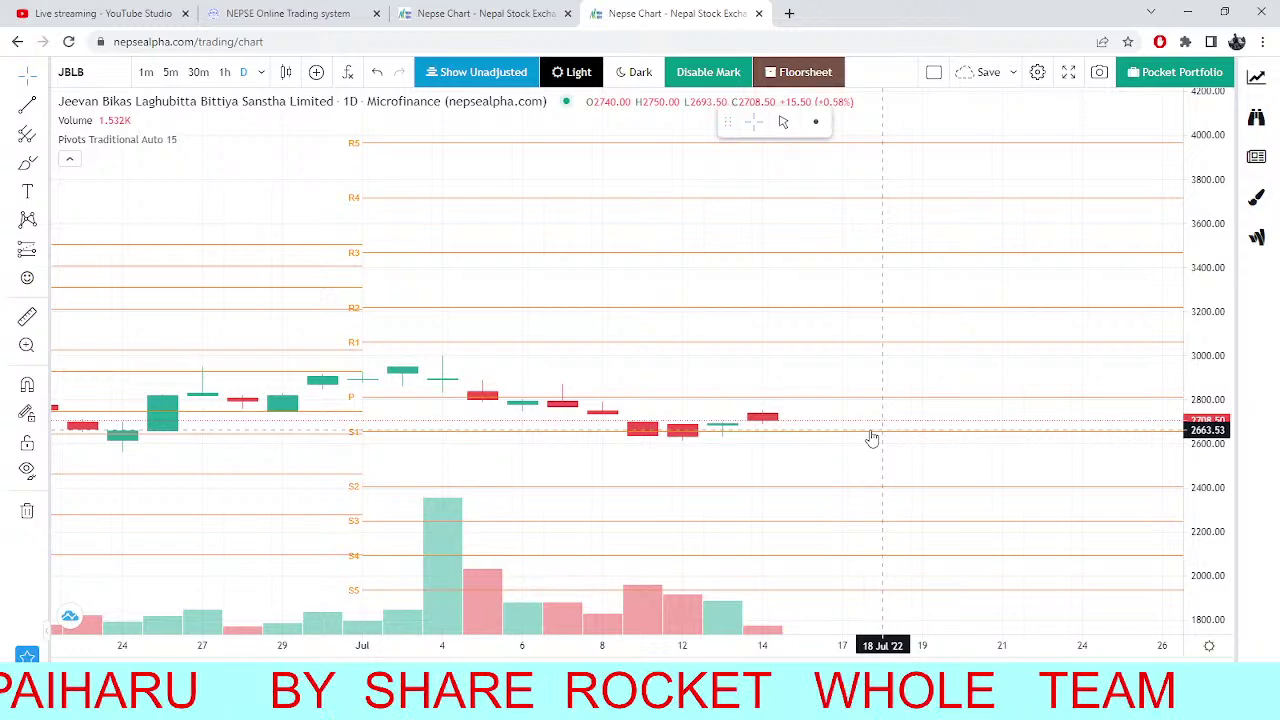
{"action": "scroll", "coordinate": [855, 470], "scroll_direction": "down", "scroll_amount": 4}
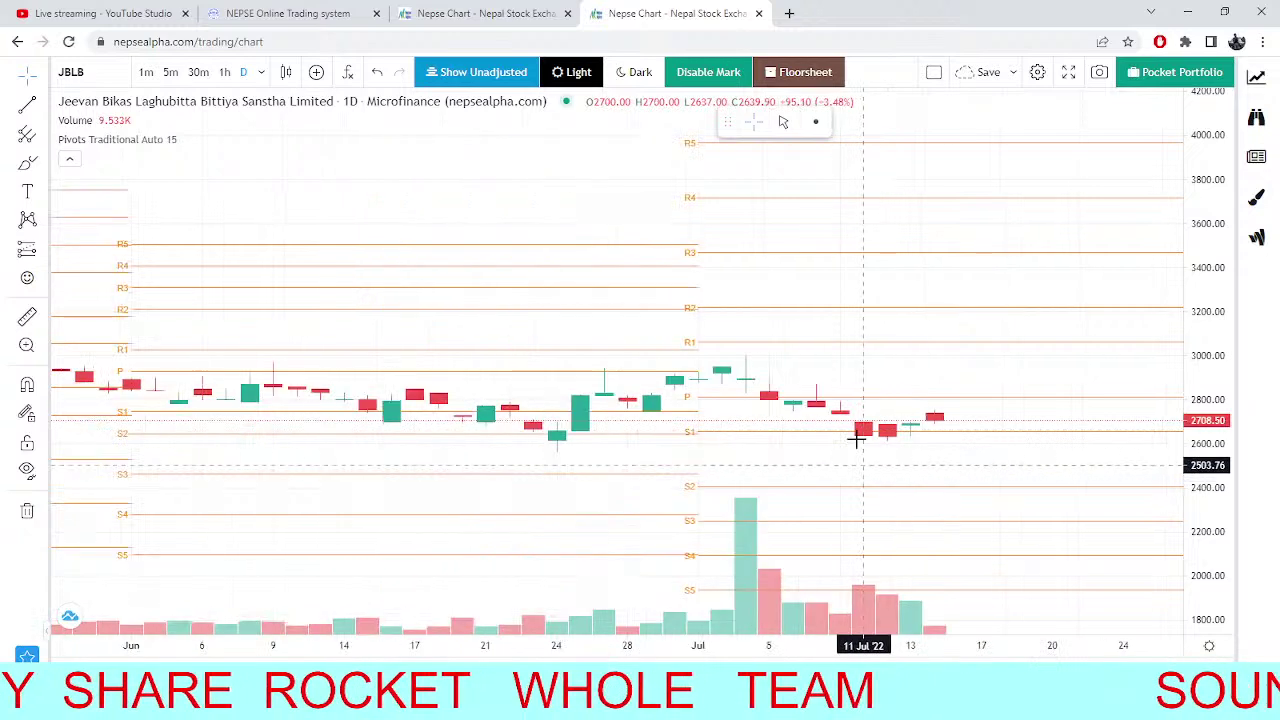
{"action": "scroll", "coordinate": [855, 440], "scroll_direction": "down", "scroll_amount": 5}
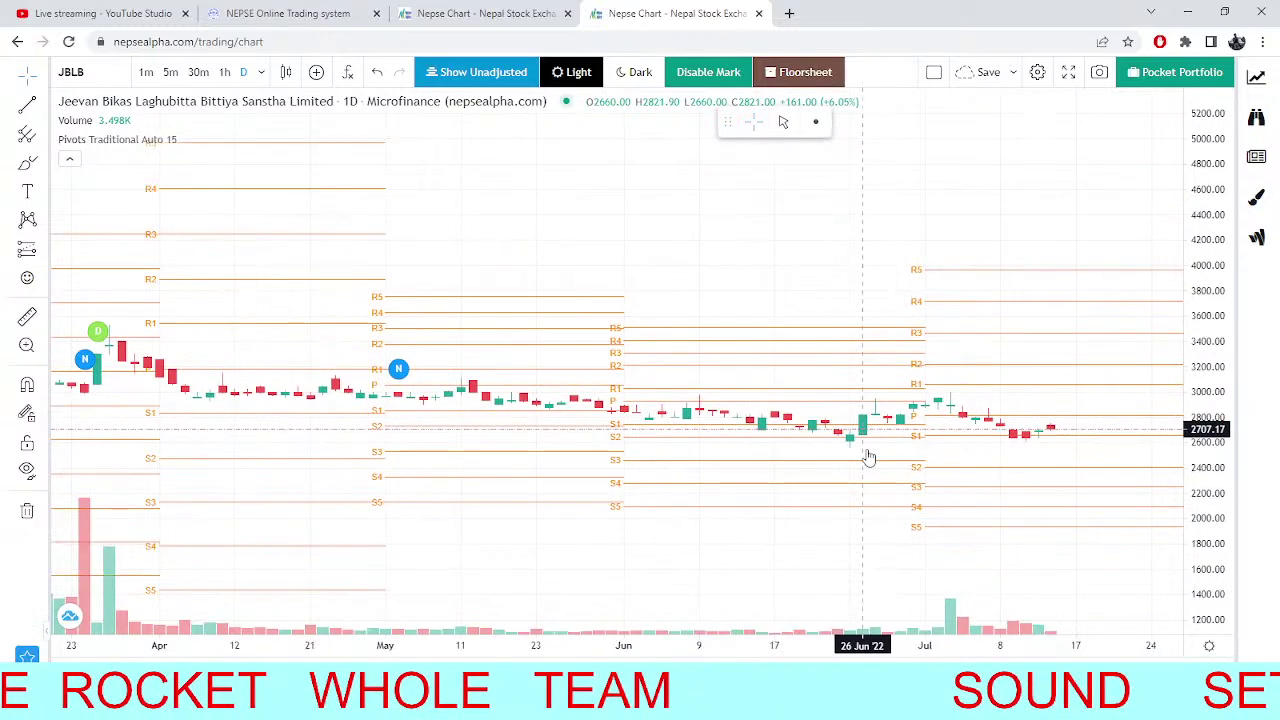
{"action": "scroll", "coordinate": [885, 445], "scroll_direction": "up", "scroll_amount": 8}
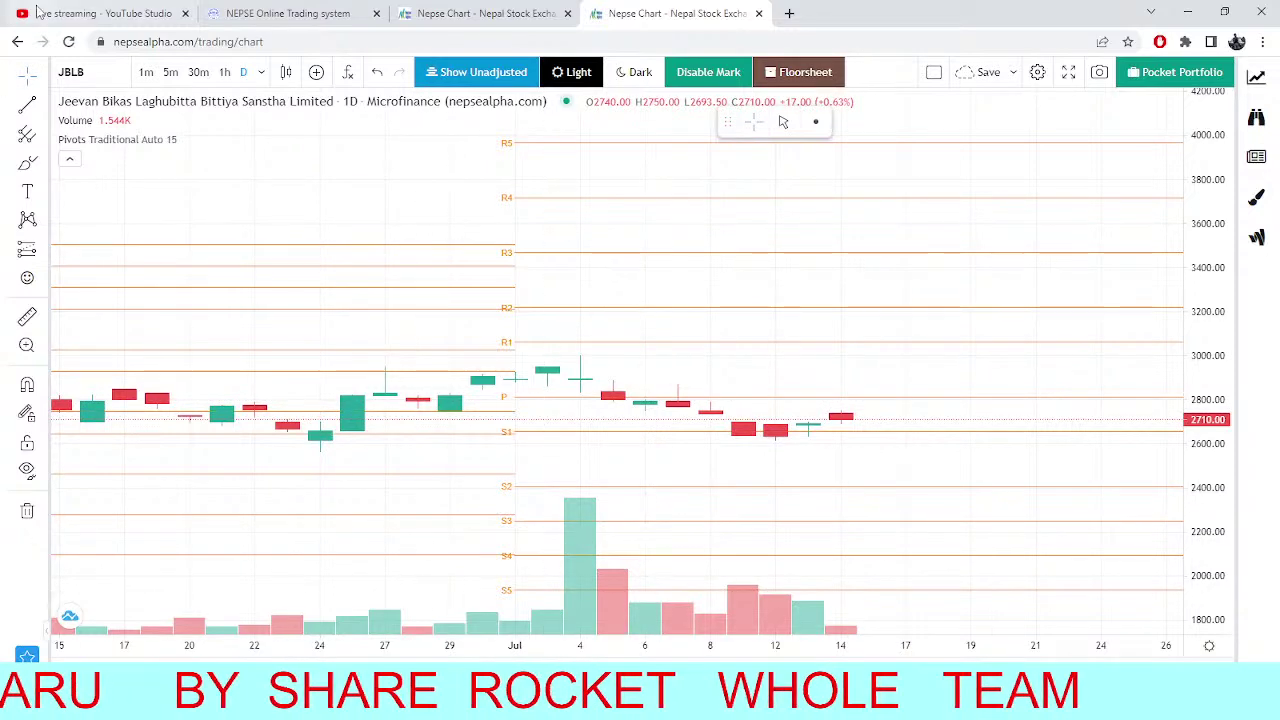
Switch the daily chart from JBLB to SHIVM (Shivam Cements).
{"action": "left_click", "coordinate": [74, 72]}
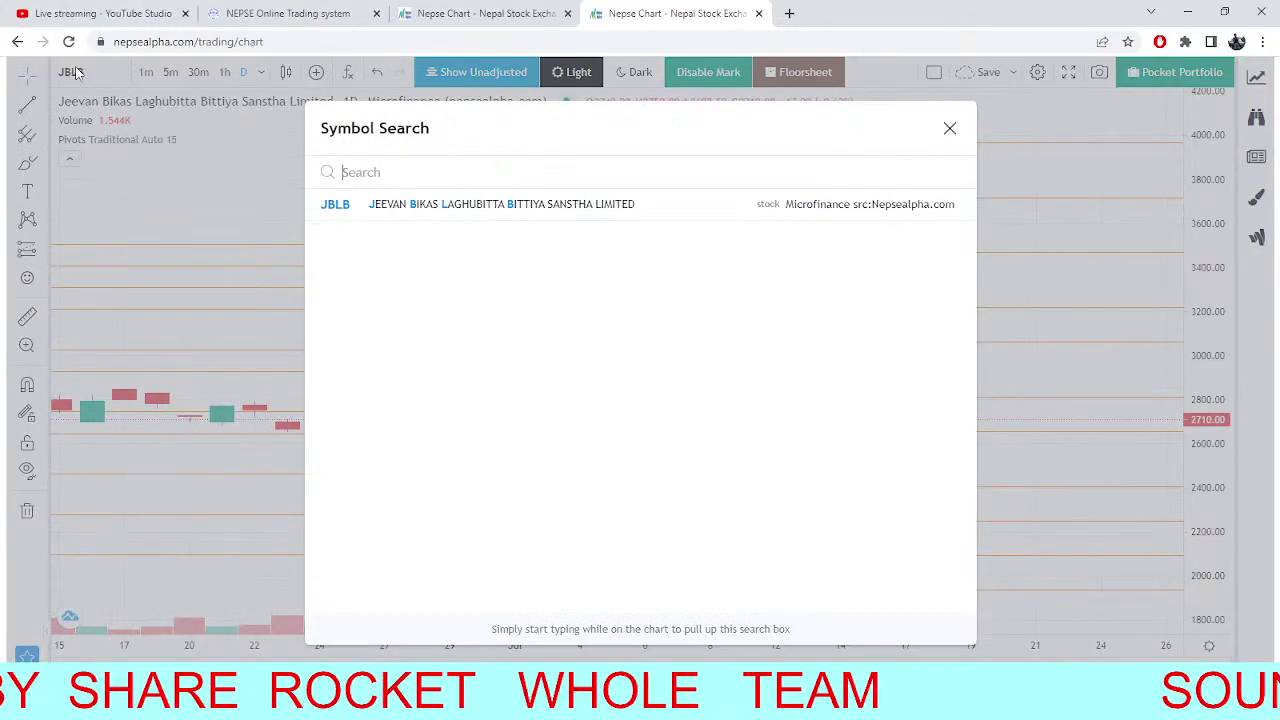
{"action": "type", "text": "SHIVAM"}
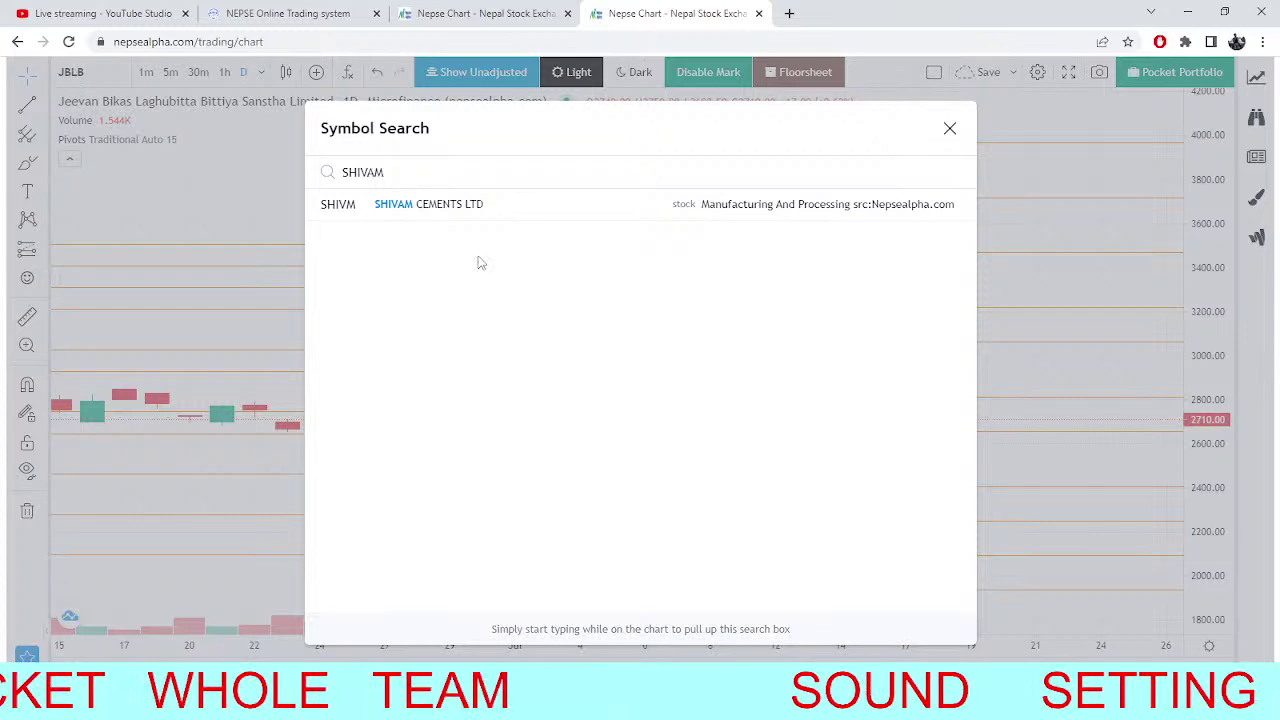
{"action": "key", "text": "Return"}
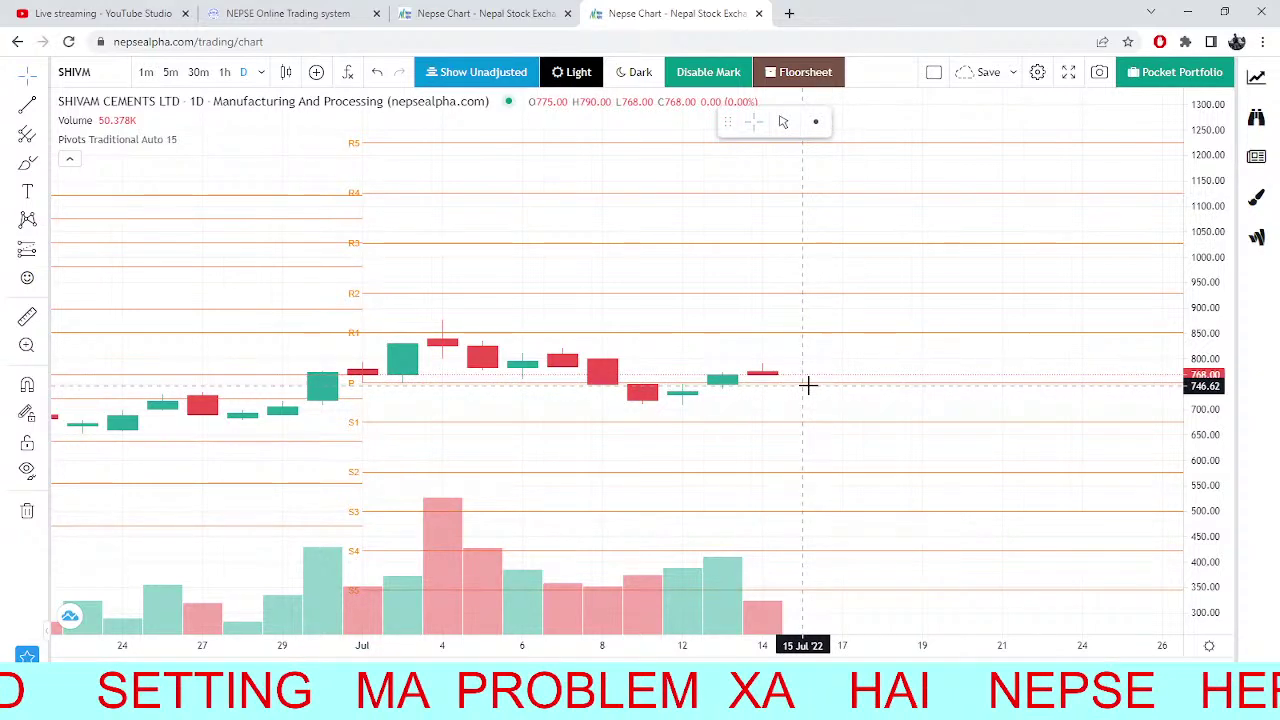
Compare the trading system's NEPSE index and turnover with the 5-minute NEPSE chart, and go back to the SHIVM chart.
{"action": "left_click", "coordinate": [272, 10]}
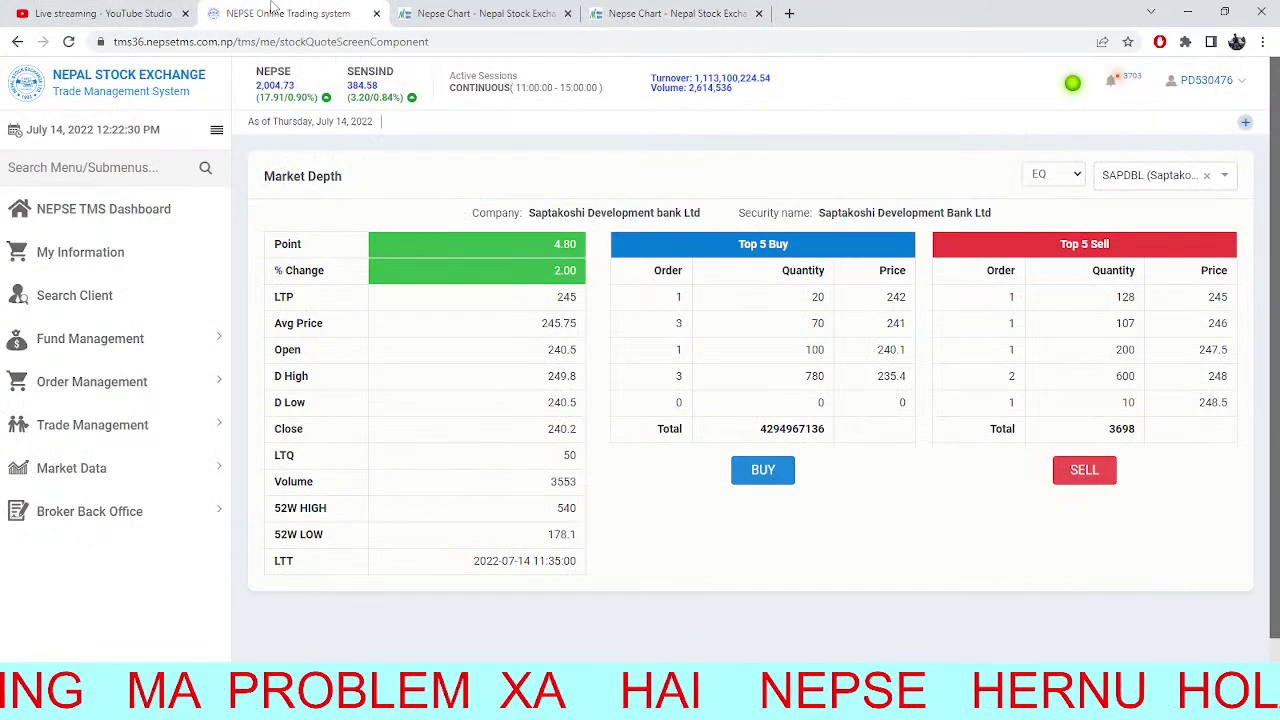
{"action": "left_click", "coordinate": [480, 13]}
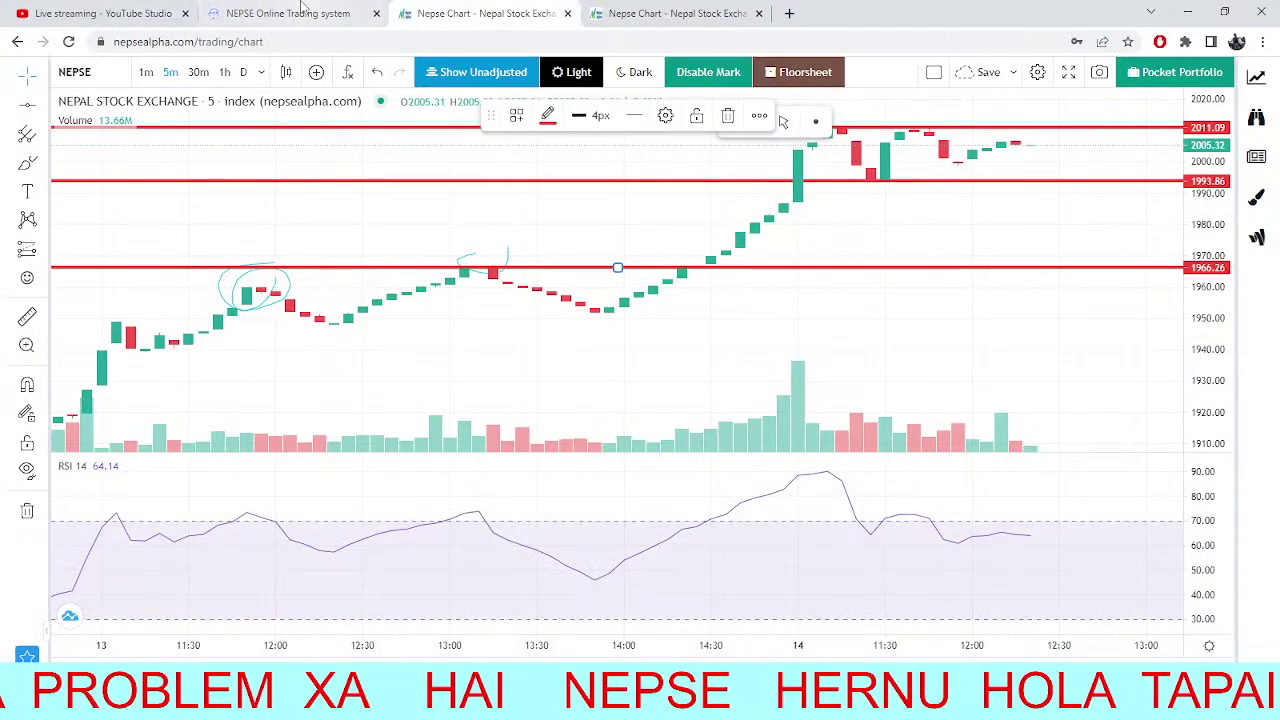
{"action": "left_click", "coordinate": [290, 13]}
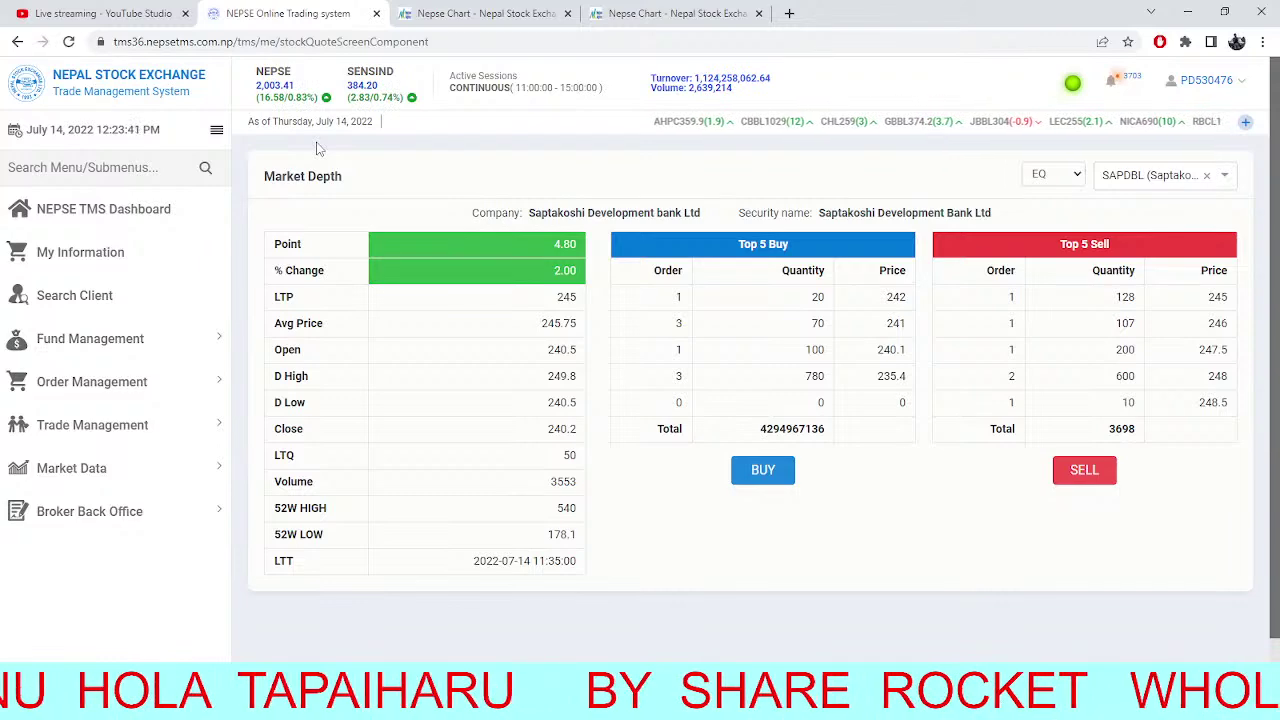
{"action": "left_click", "coordinate": [508, 10]}
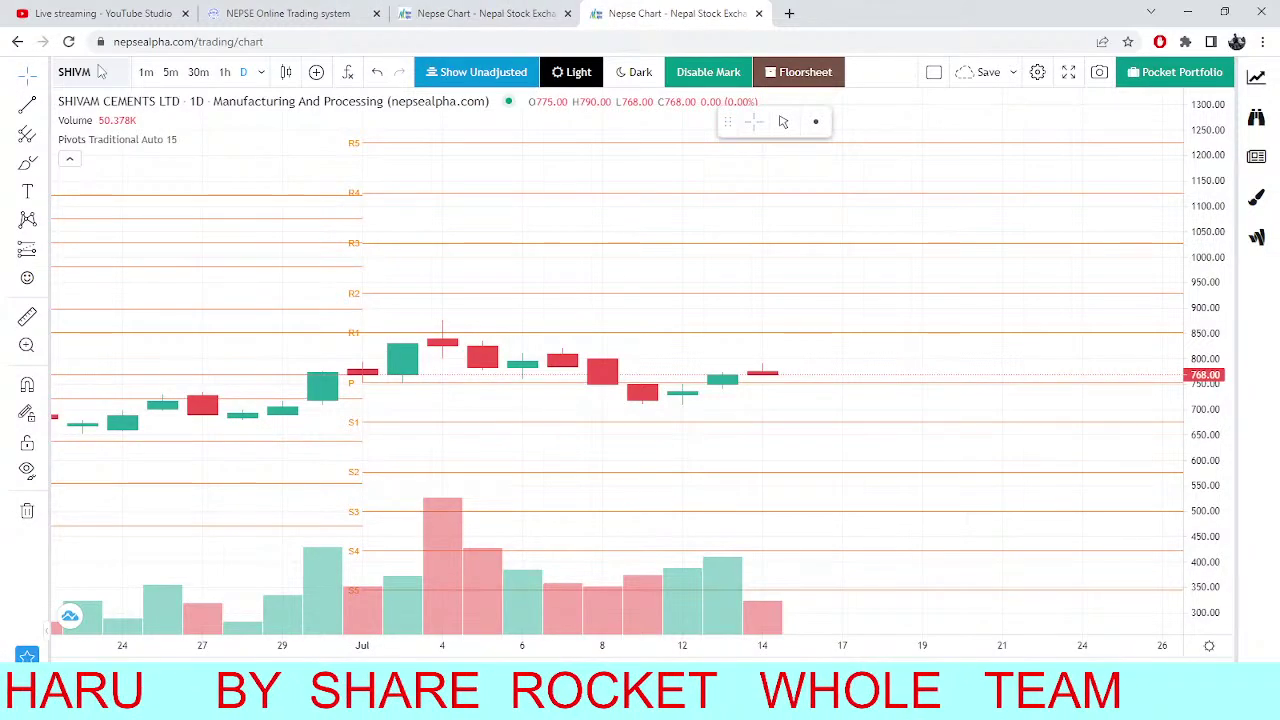
Load the daily chart of ALICL (Asian Life Insurance) in place of SHIVM, showing candles from late May to July.
{"action": "left_click", "coordinate": [100, 72]}
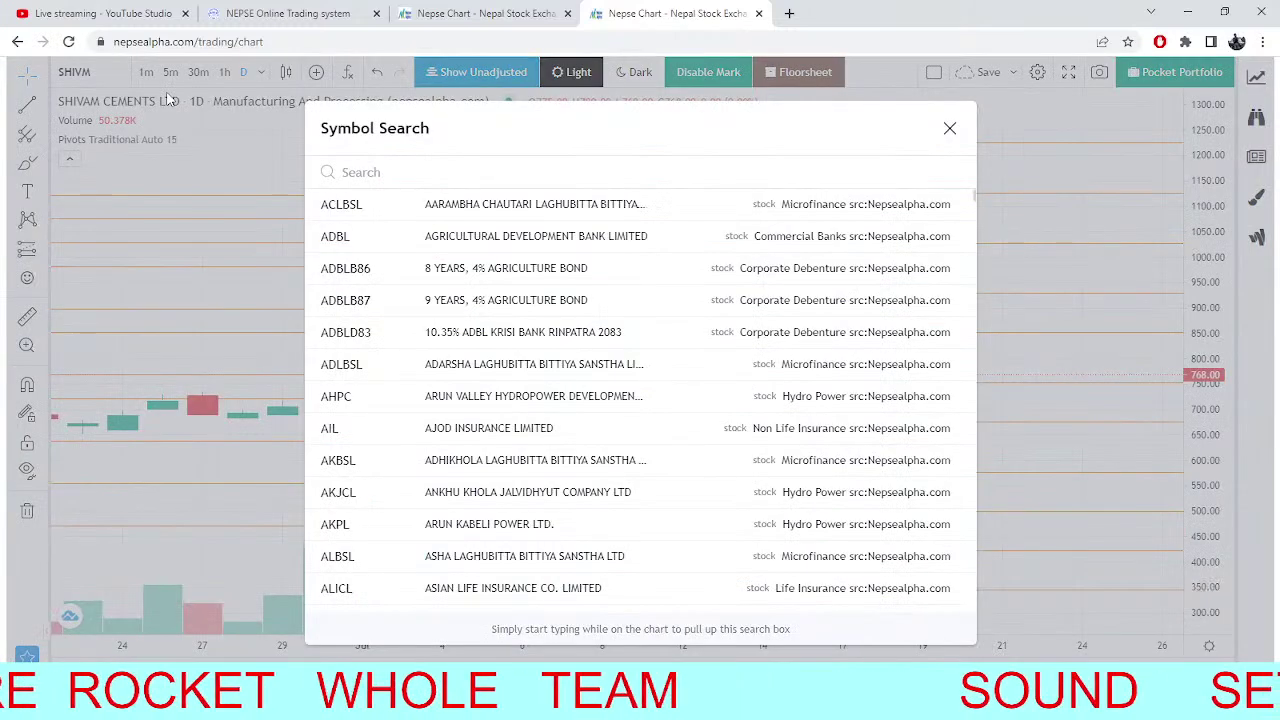
{"action": "type", "text": "A"}
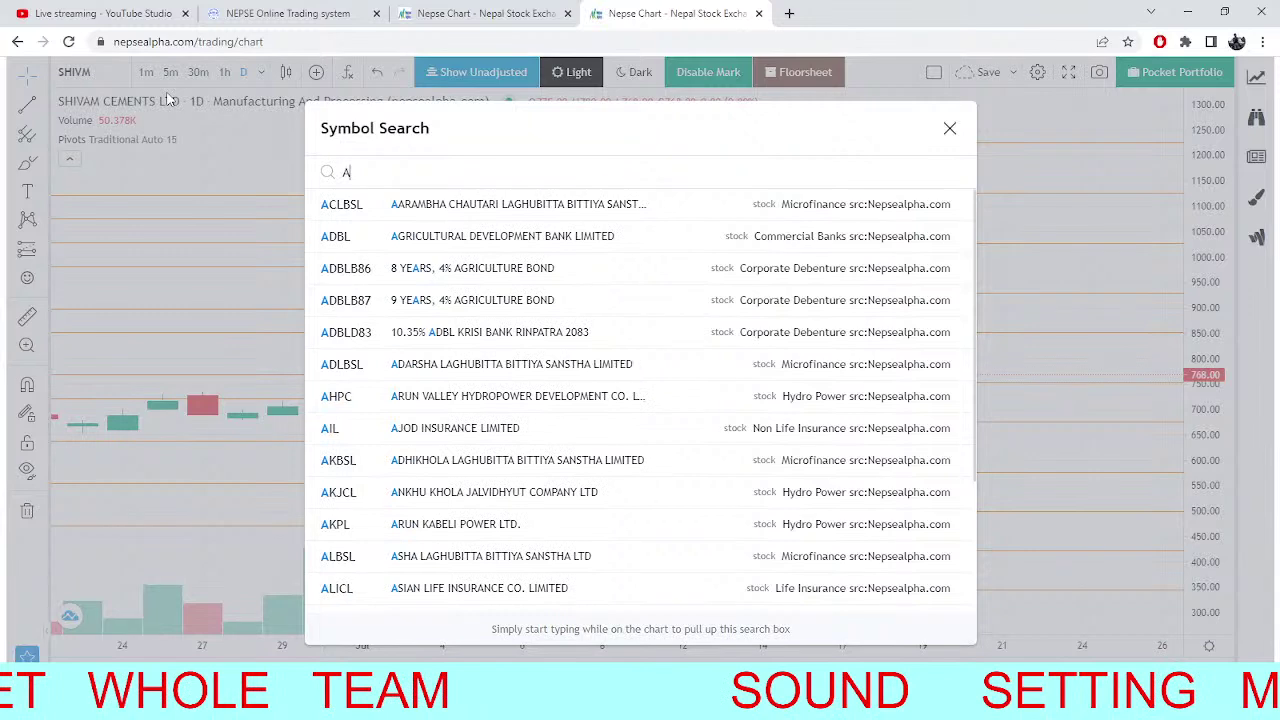
{"action": "type", "text": "LIC"}
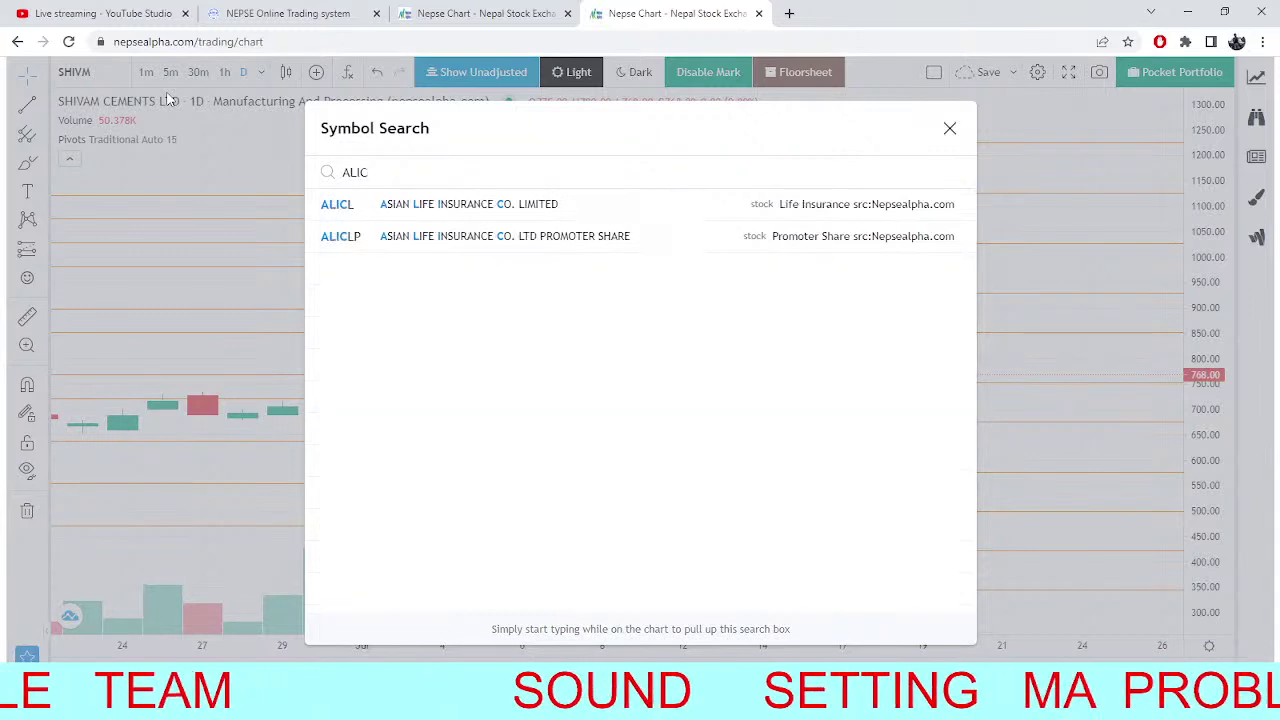
{"action": "left_click", "coordinate": [456, 203]}
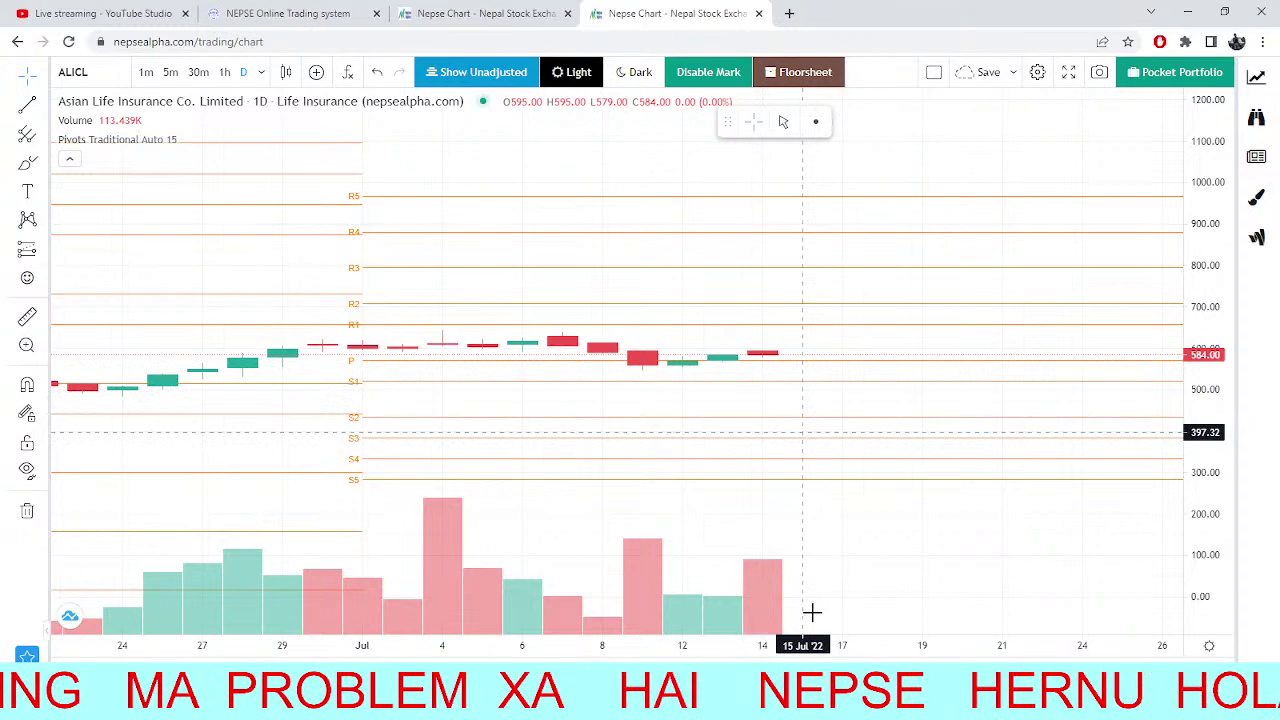
{"action": "scroll", "coordinate": [897, 446], "scroll_direction": "down", "scroll_amount": 2}
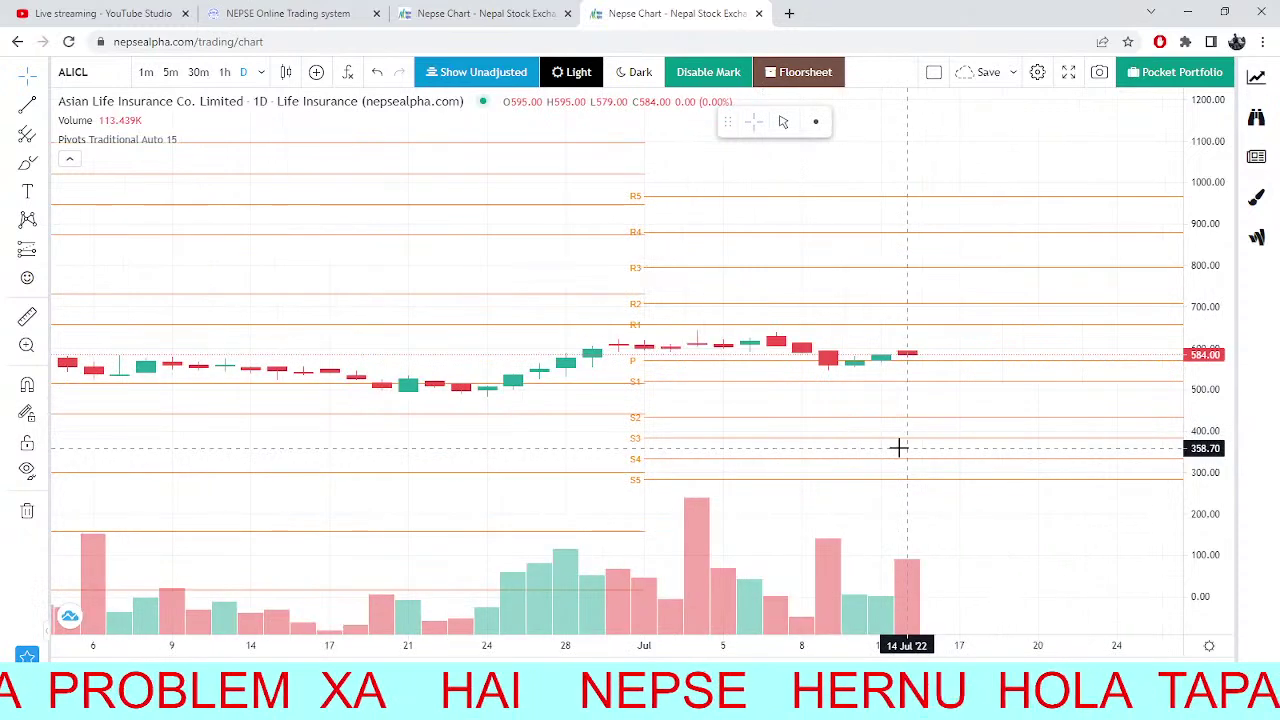
{"action": "scroll", "coordinate": [957, 386], "scroll_direction": "down", "scroll_amount": 2}
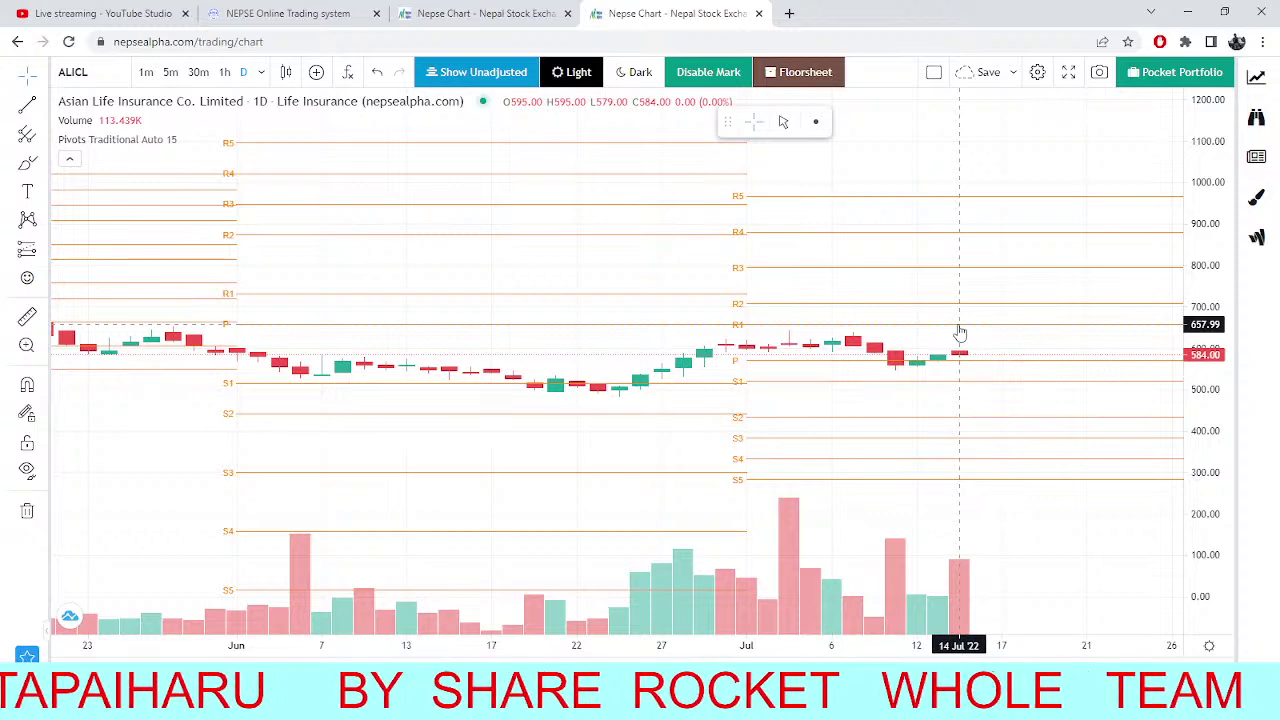
Examine the 14 July candles on the 5-minute NEPSE chart around the 1993.86 and 2011.09 lines, checking the trading system's index.
{"action": "left_click", "coordinate": [480, 13]}
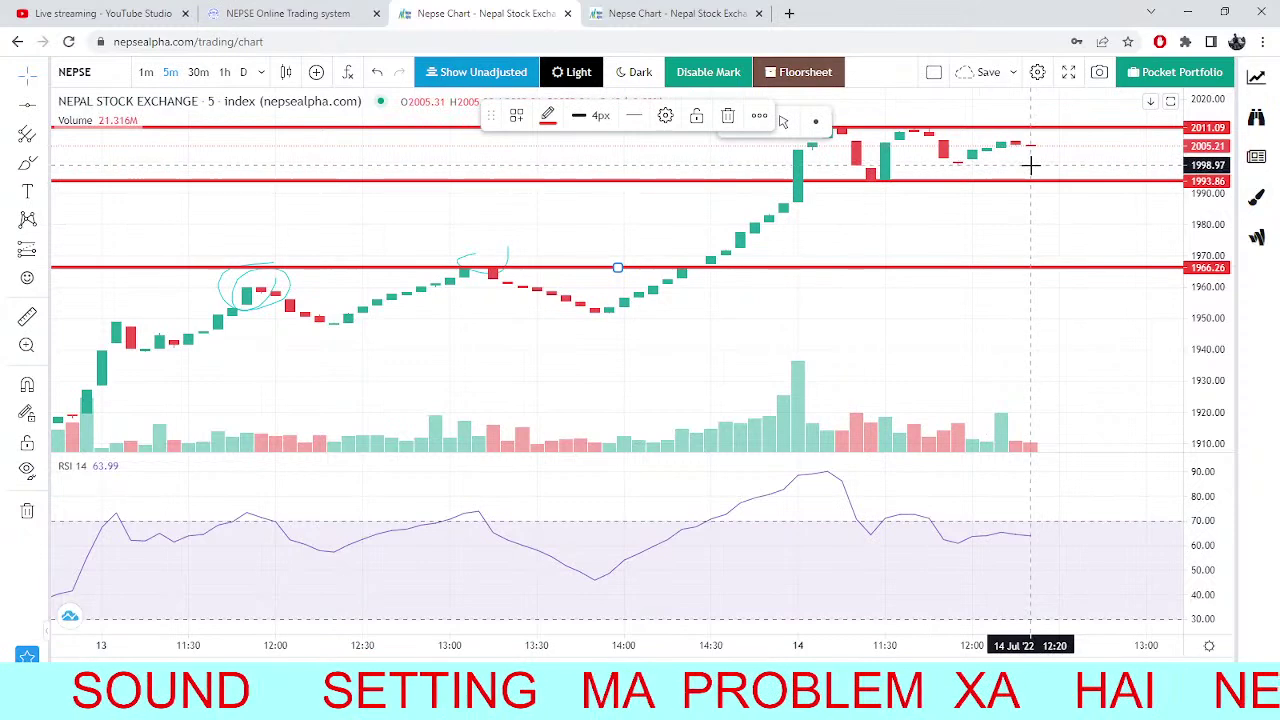
{"action": "scroll", "coordinate": [1031, 165], "scroll_direction": "up", "scroll_amount": 3}
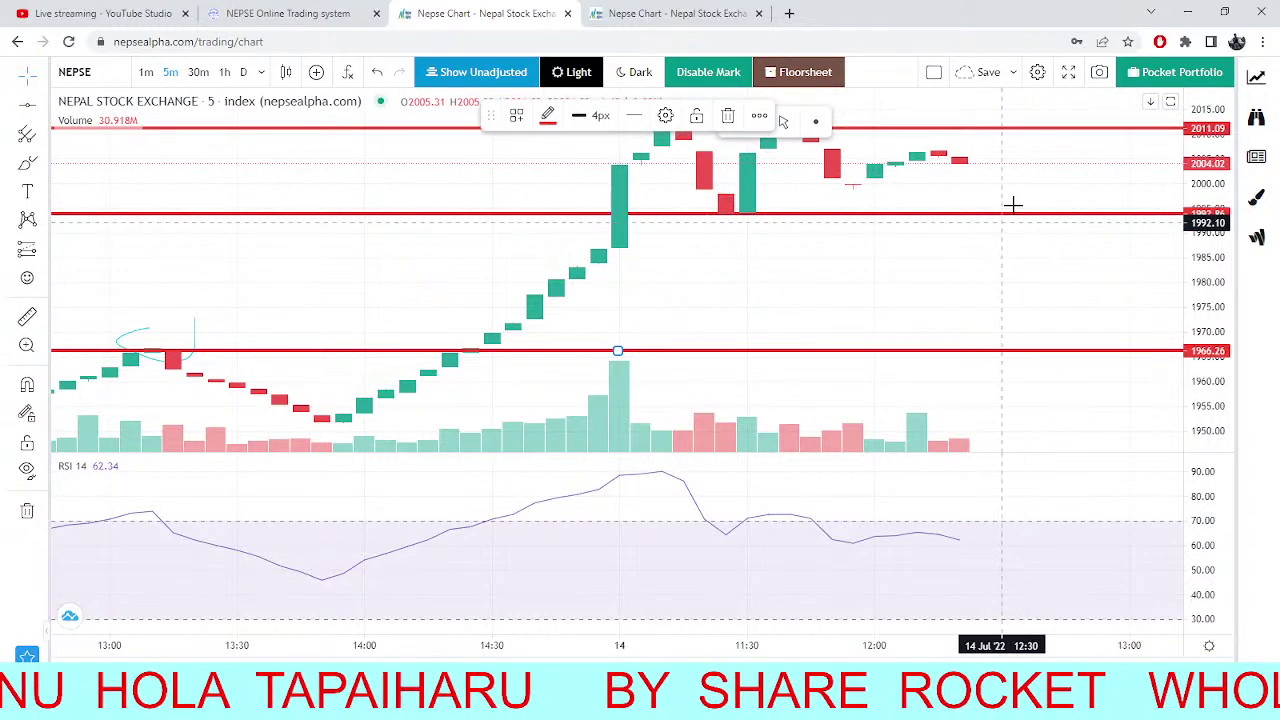
{"action": "left_click", "coordinate": [632, 13]}
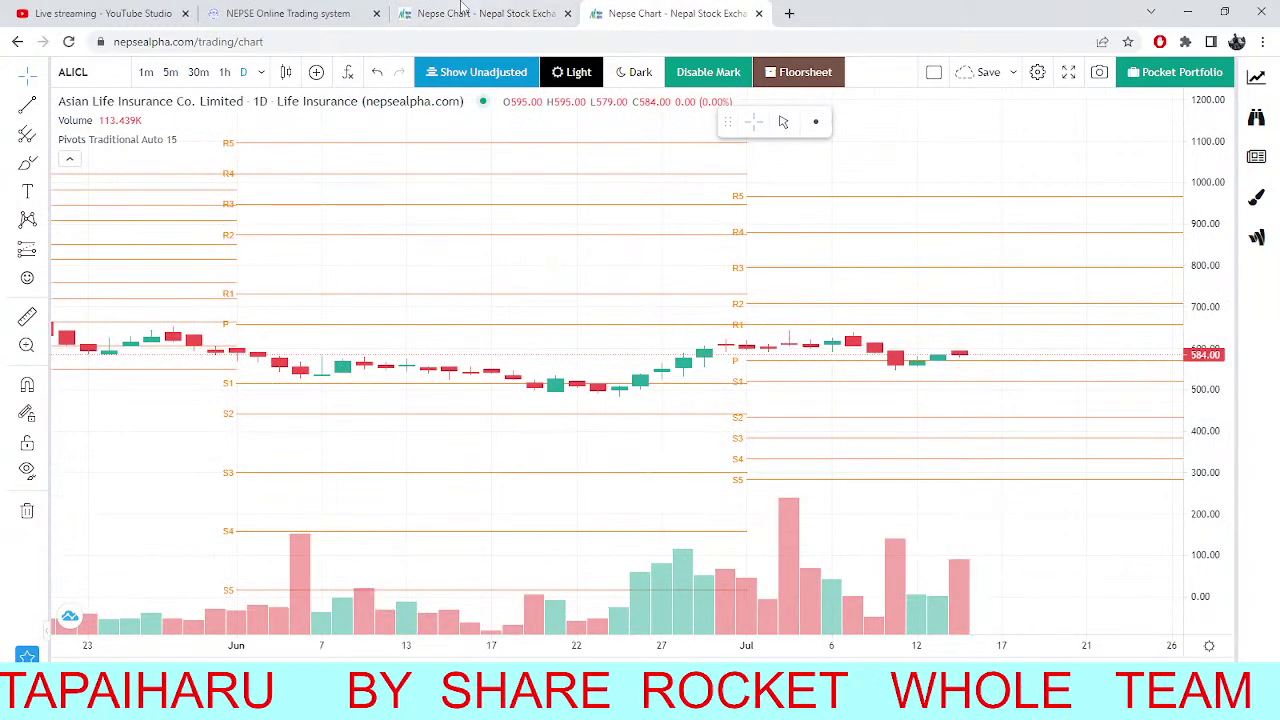
{"action": "left_click", "coordinate": [463, 10]}
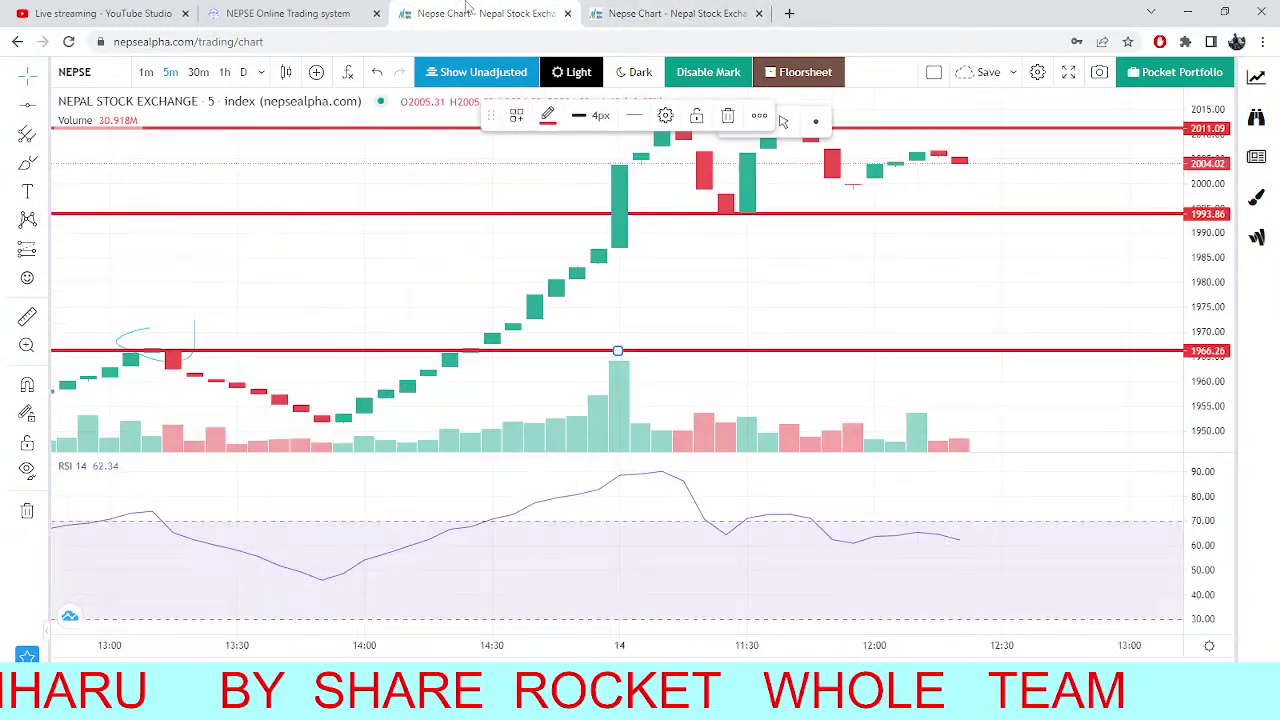
{"action": "left_click", "coordinate": [249, 8]}
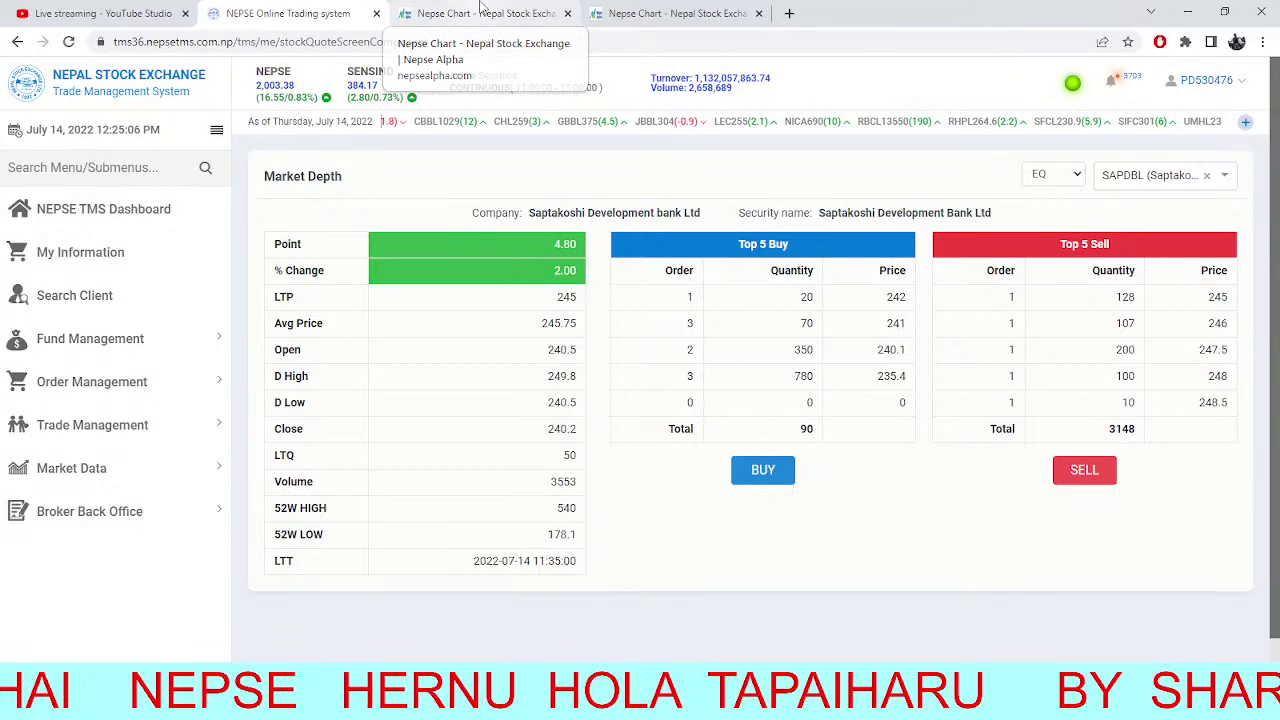
{"action": "left_click", "coordinate": [480, 12]}
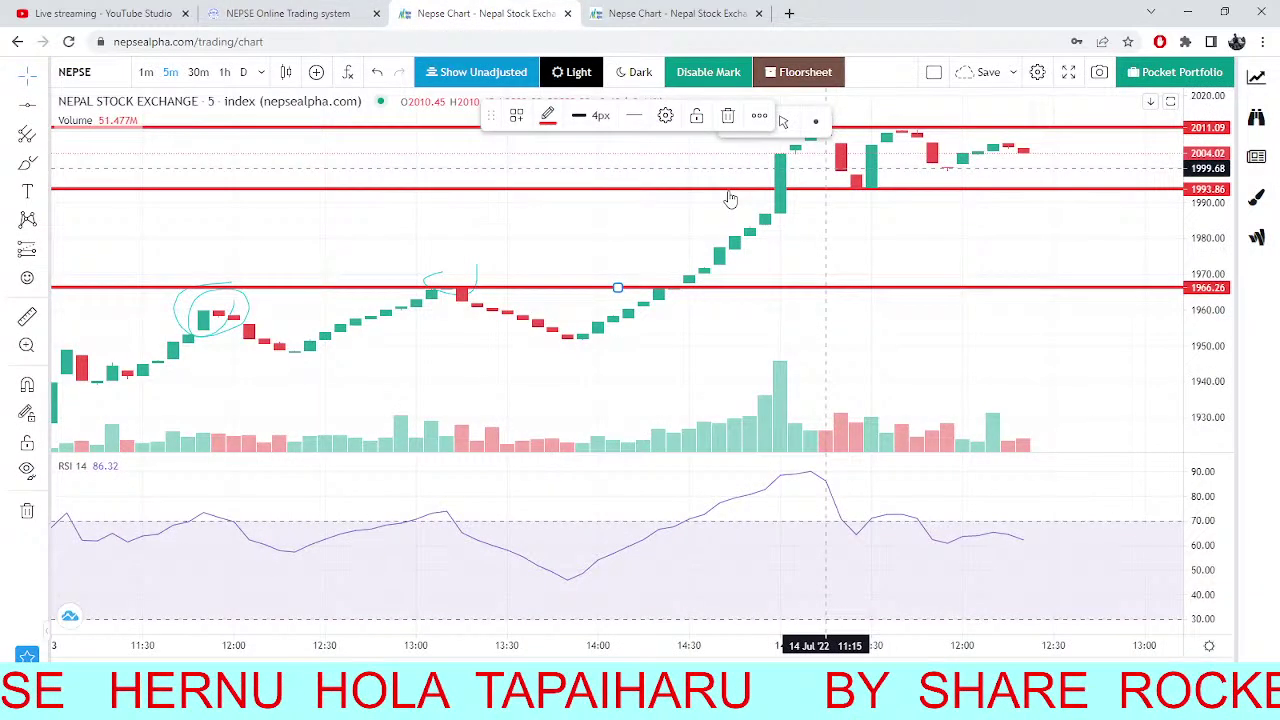
{"action": "left_click_drag", "start_coordinate": [730, 189], "coordinate": [730, 190]}
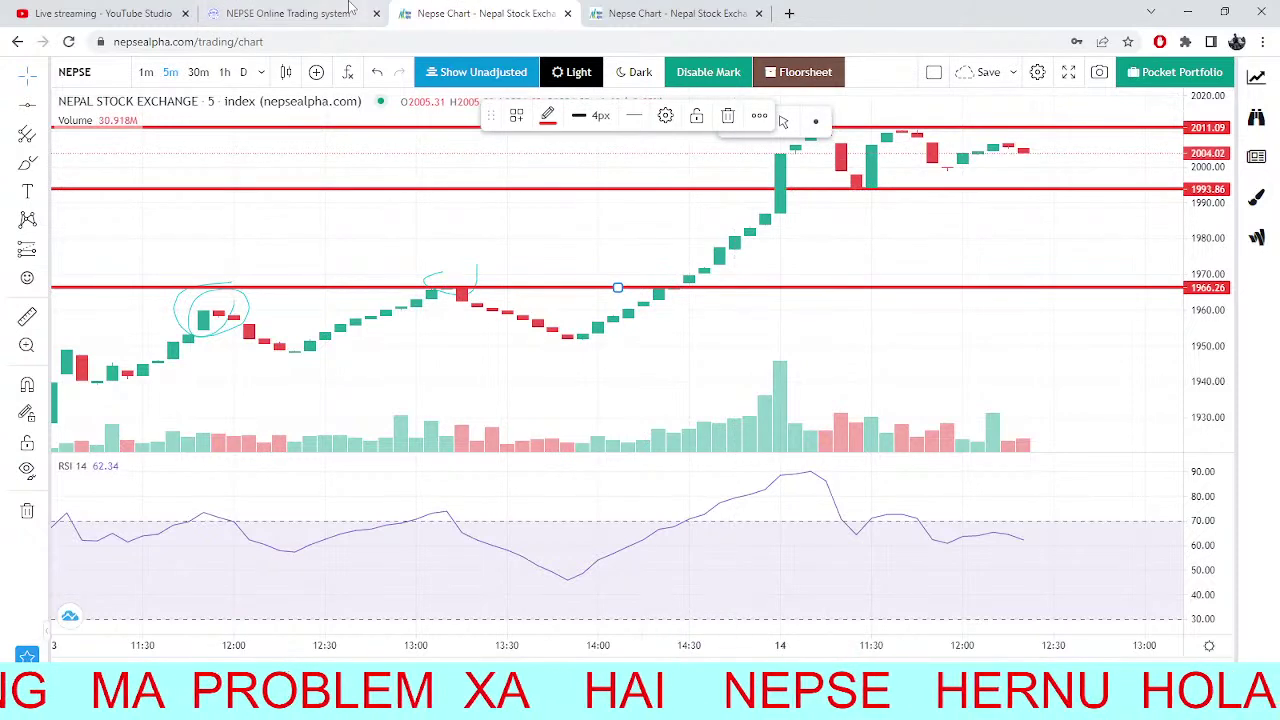
Recheck the trading system's live index and the NEPSE chart's latest candle and RSI, and return to the ALICL daily chart.
{"action": "left_click", "coordinate": [300, 13]}
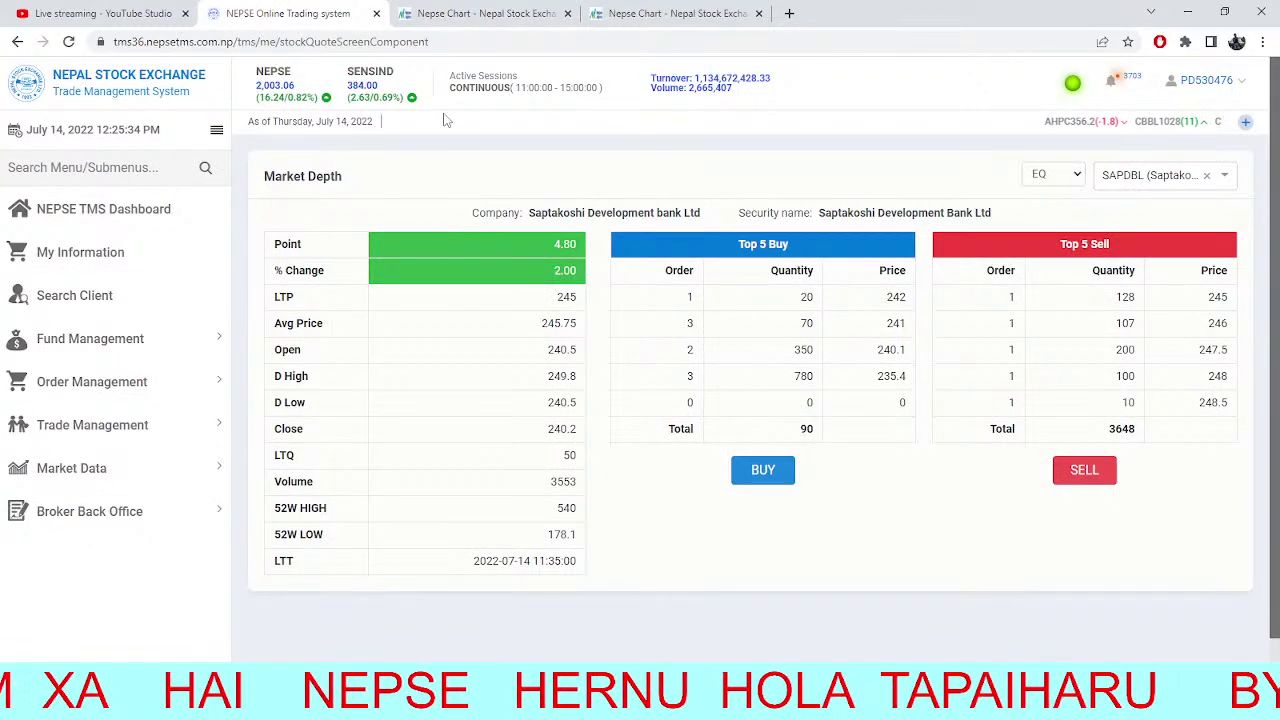
{"action": "key", "text": "ctrl+Tab"}
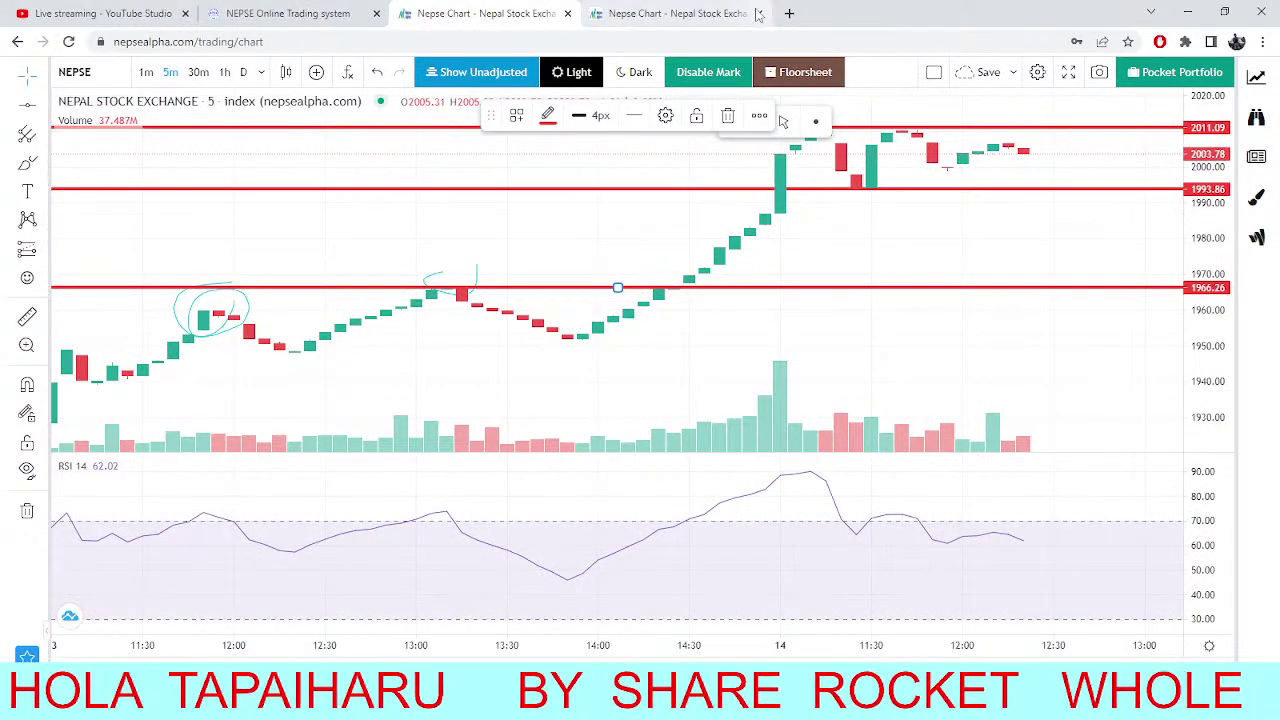
{"action": "left_click", "coordinate": [718, 10]}
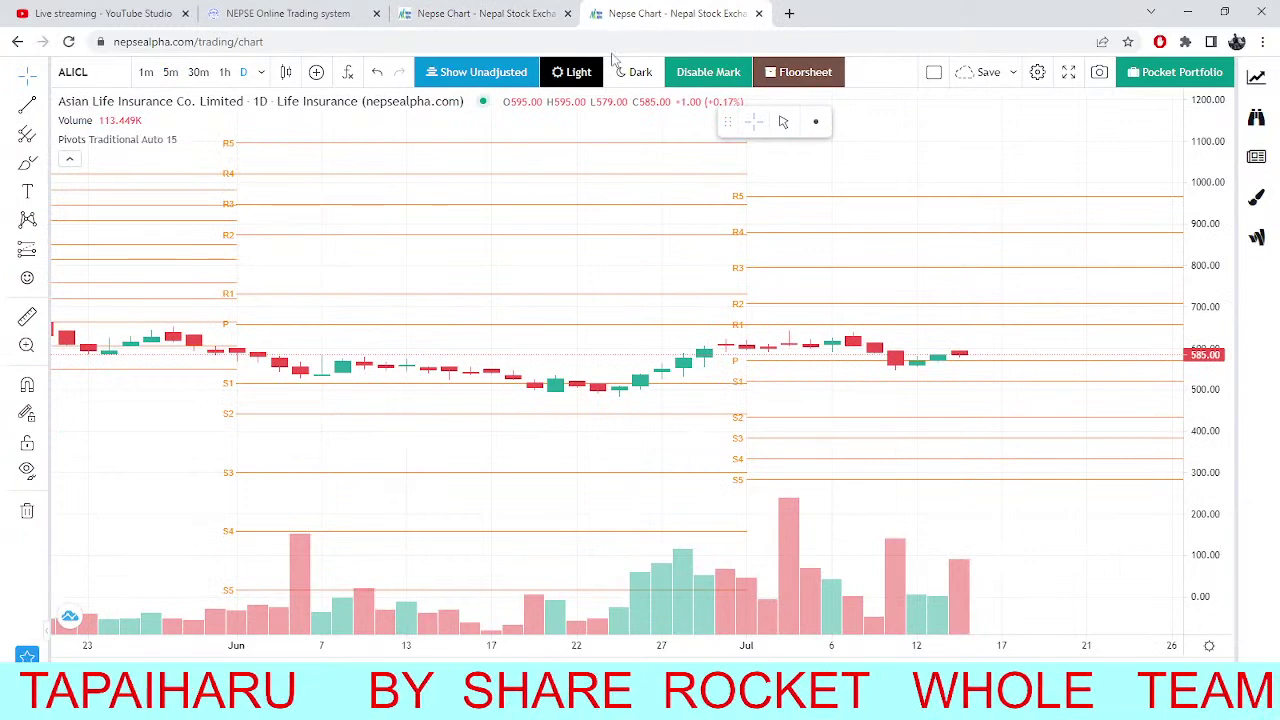
{"action": "left_click", "coordinate": [540, 13]}
{"action": "left_click", "coordinate": [712, 13]}
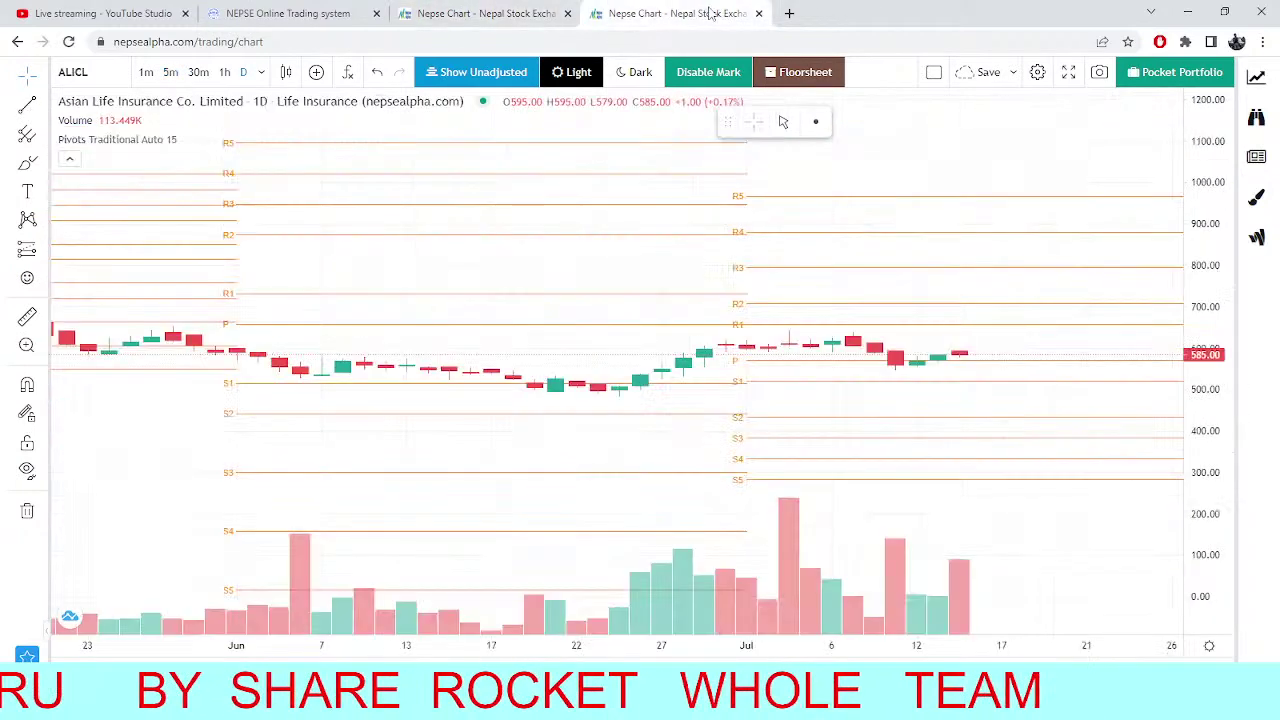
Check the 5-minute NEPSE chart, and load the daily chart of BFC (Best Finance Company) in place of ALICL, showing candles from June to July.
{"action": "left_click", "coordinate": [540, 13]}
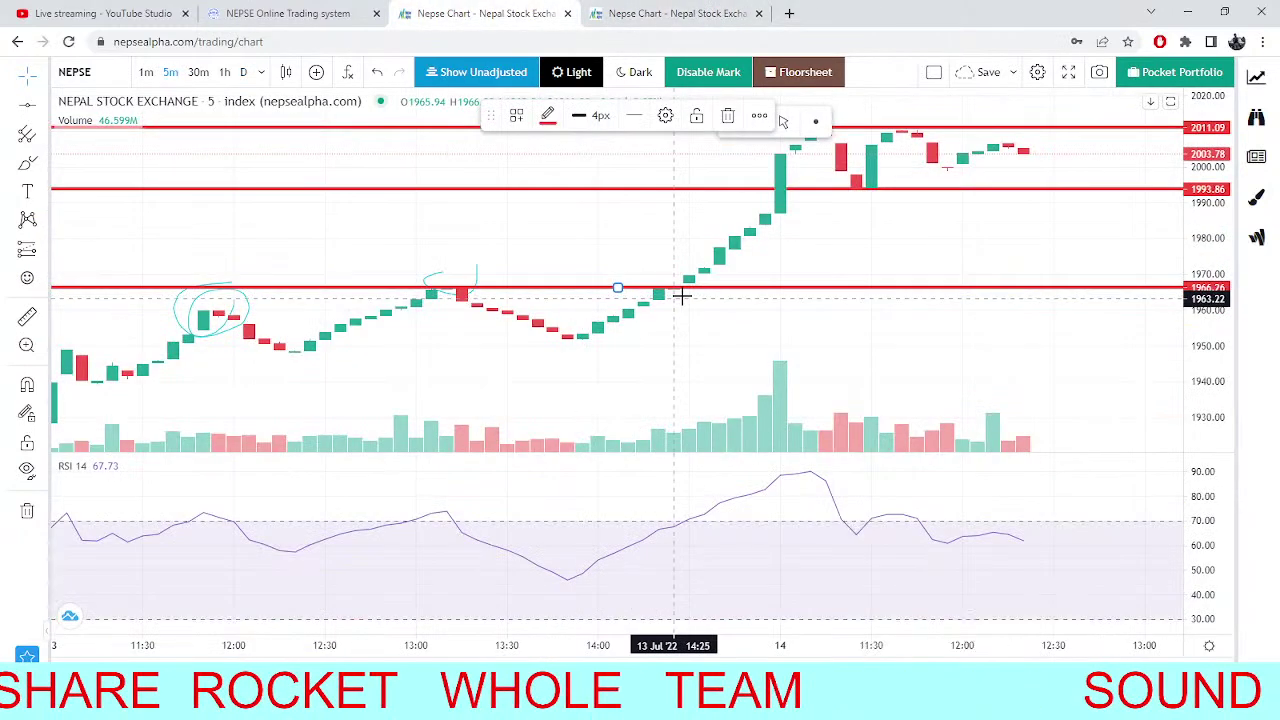
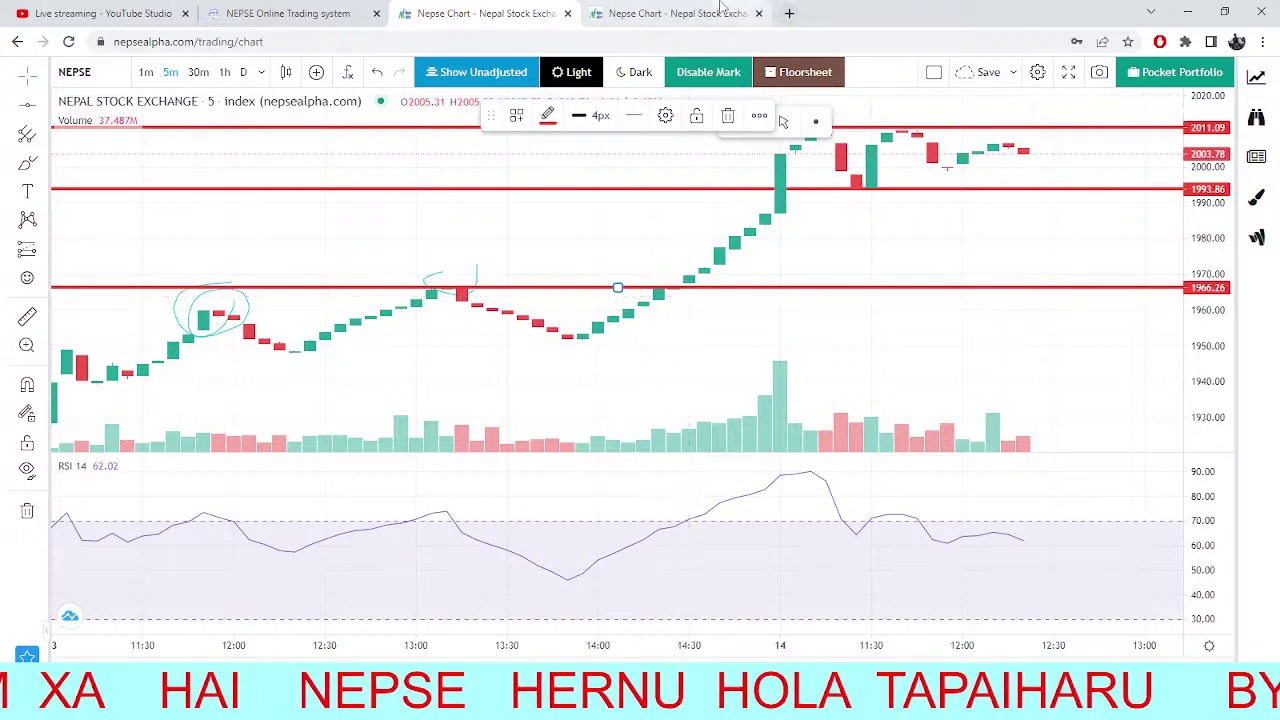
{"action": "left_click", "coordinate": [722, 8]}
{"action": "left_click", "coordinate": [124, 75]}
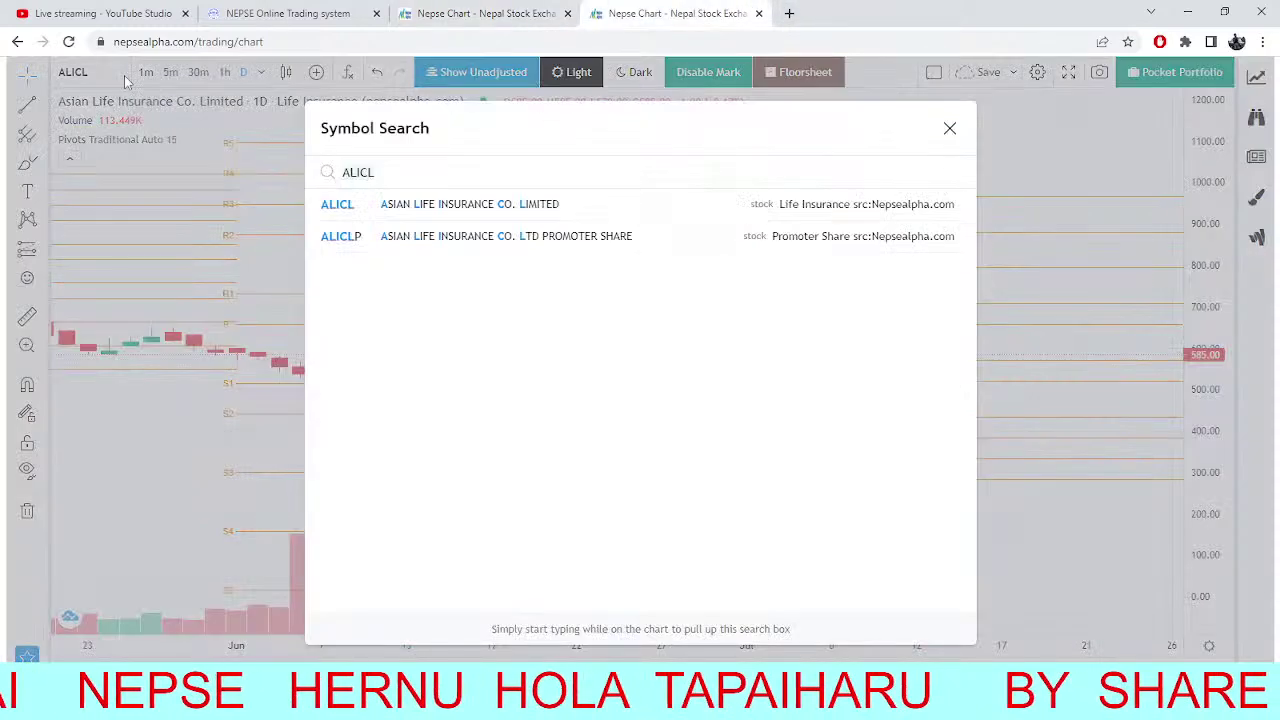
{"action": "type", "text": "BFC"}
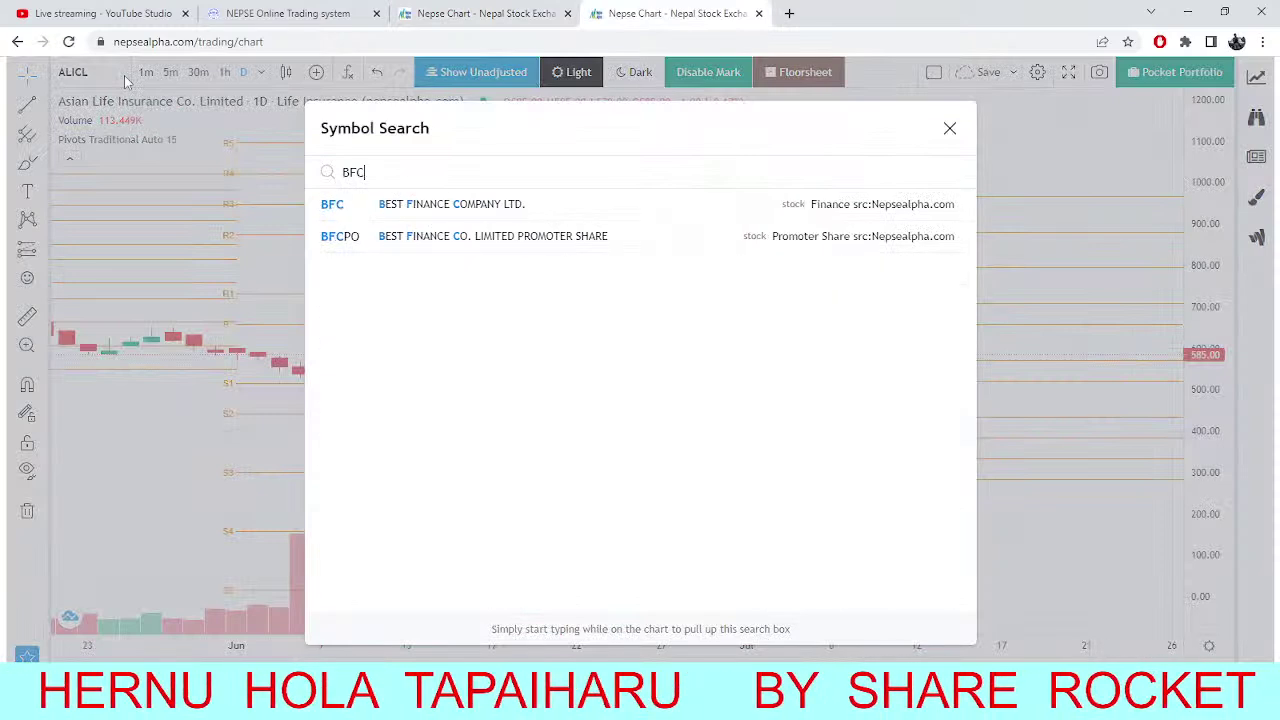
{"action": "left_click", "coordinate": [437, 215]}
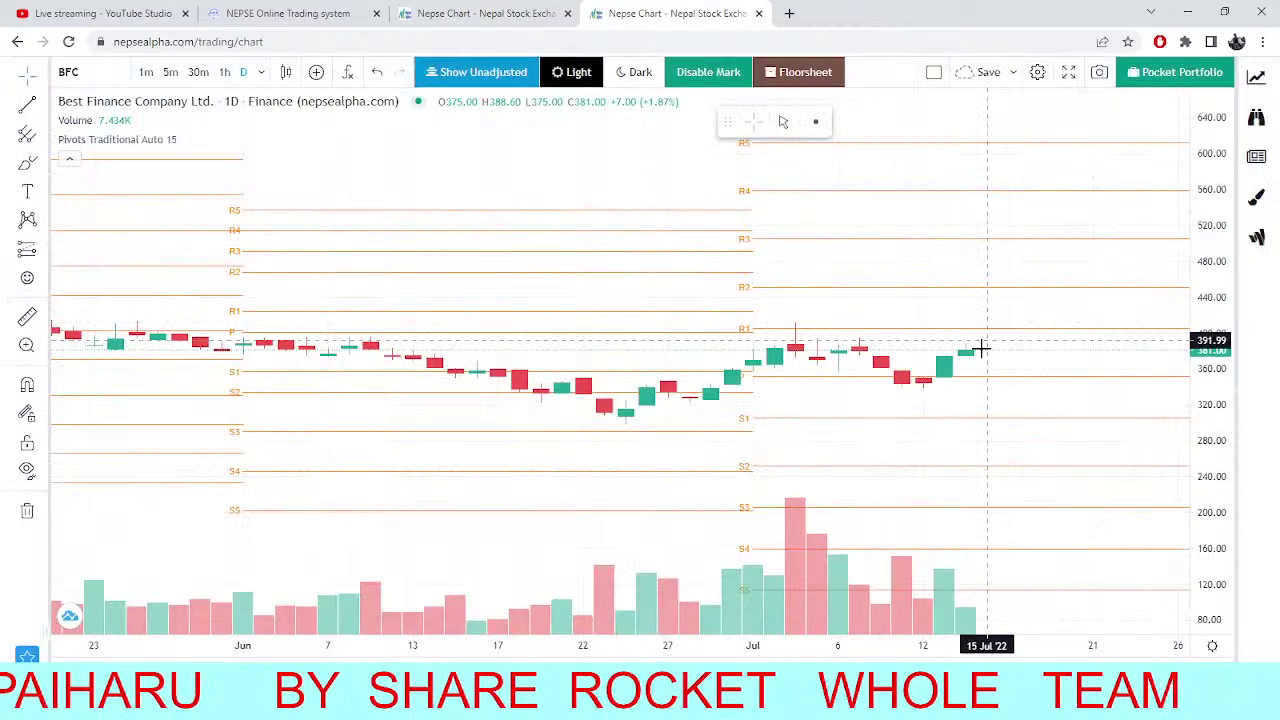
{"action": "scroll", "coordinate": [978, 345], "scroll_direction": "right", "scroll_amount": 3}
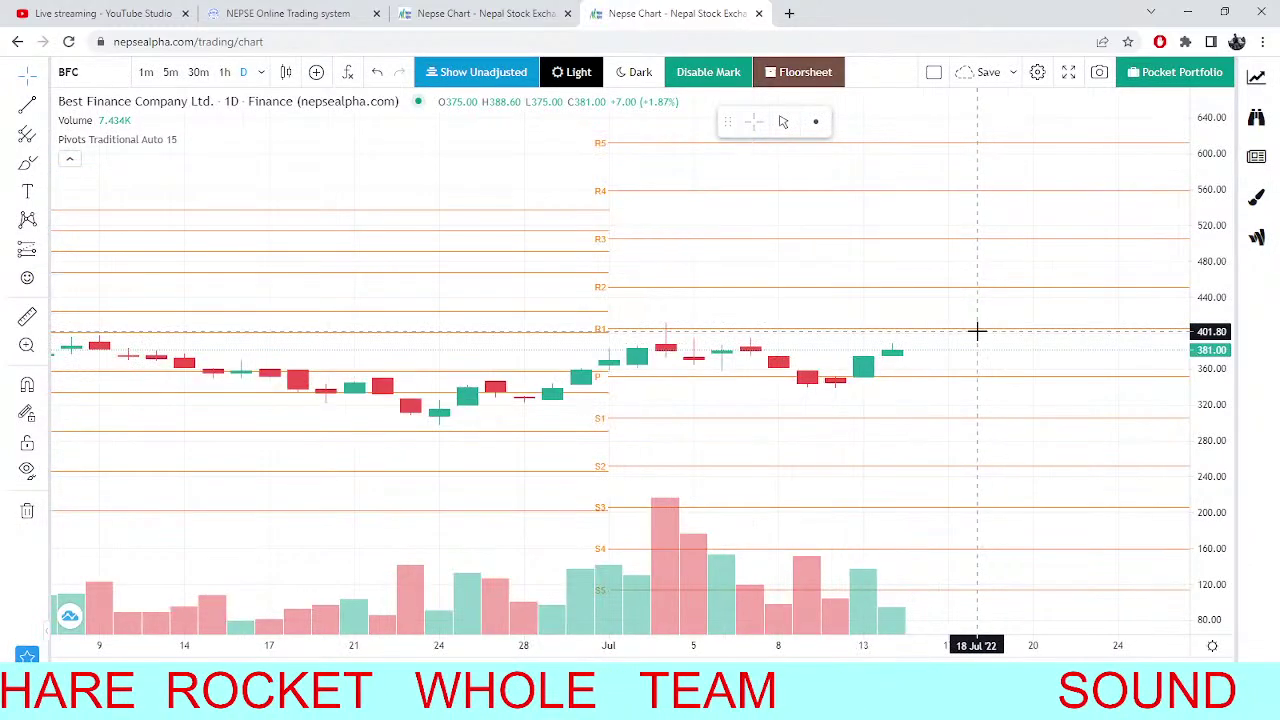
Compare the trading system's live NEPSE index and turnover with the latest candle on the 5-minute NEPSE chart.
{"action": "left_click", "coordinate": [405, 9]}
{"action": "left_click", "coordinate": [287, 12]}
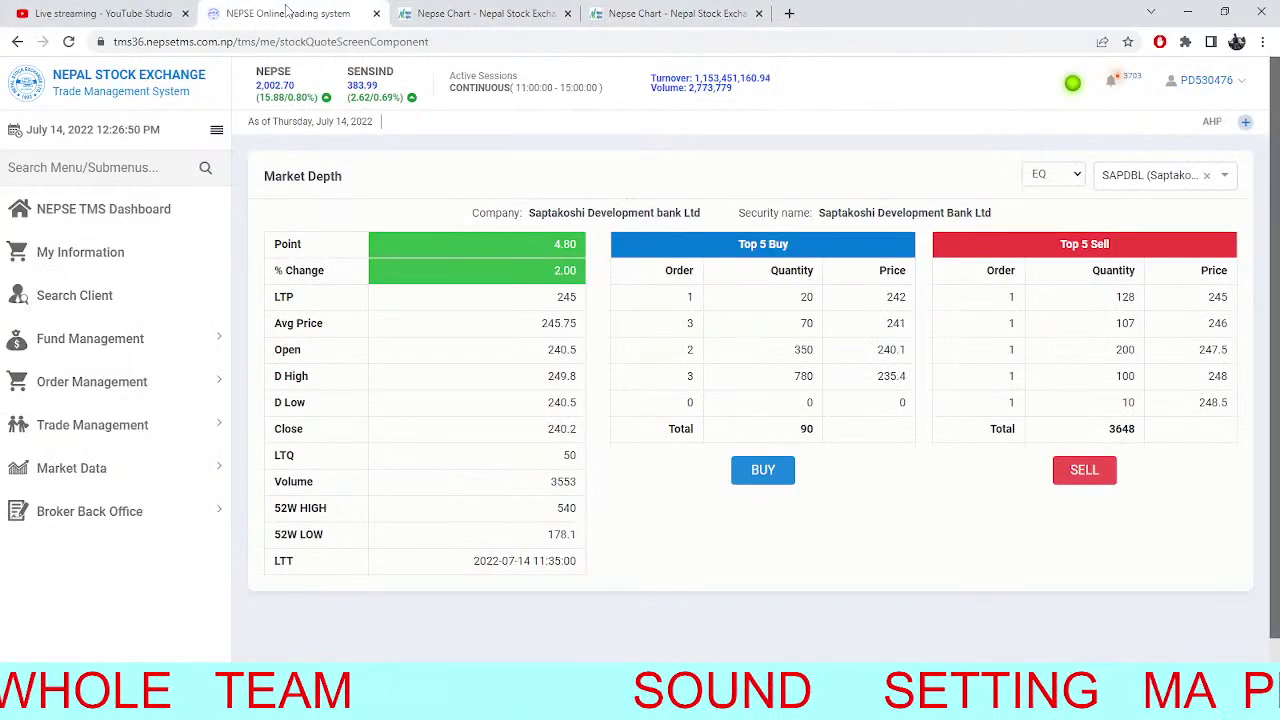
{"action": "left_click", "coordinate": [480, 13]}
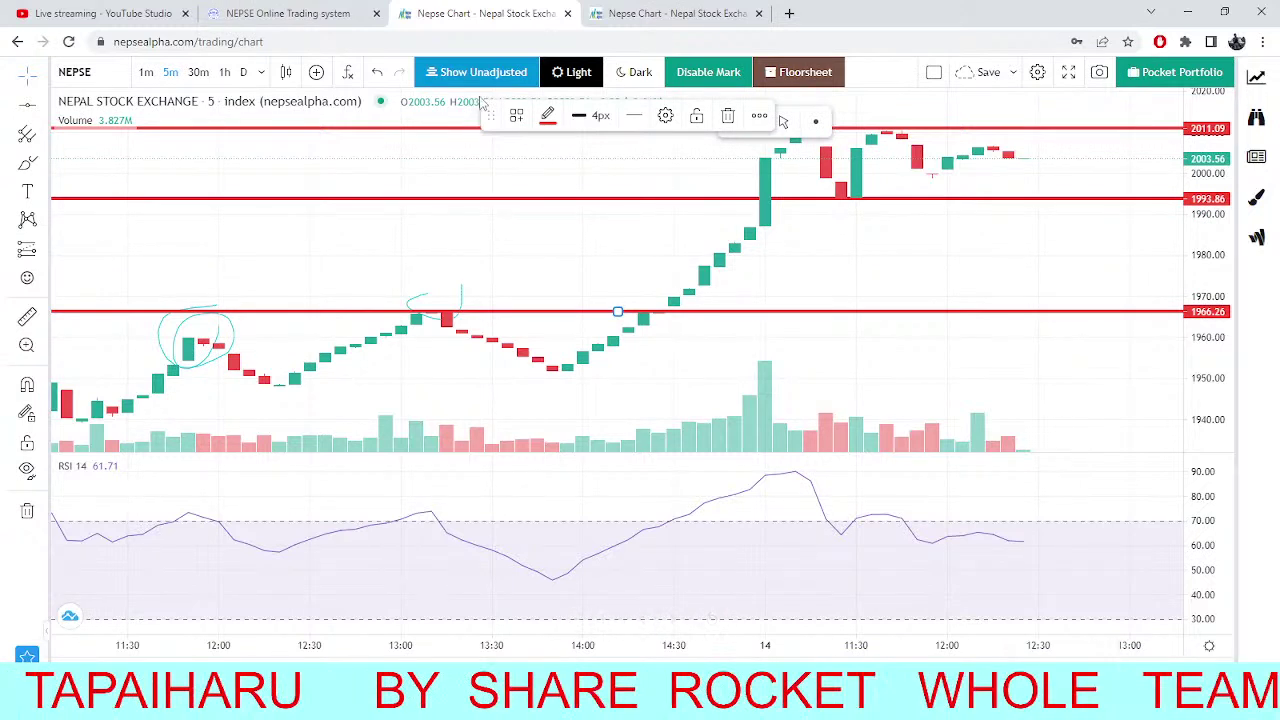
Load the daily chart of NIFRA (Nepal Infrastructure Bank) in place of BFC.
{"action": "key", "text": "ctrl+Tab"}
{"action": "left_click", "coordinate": [107, 92]}
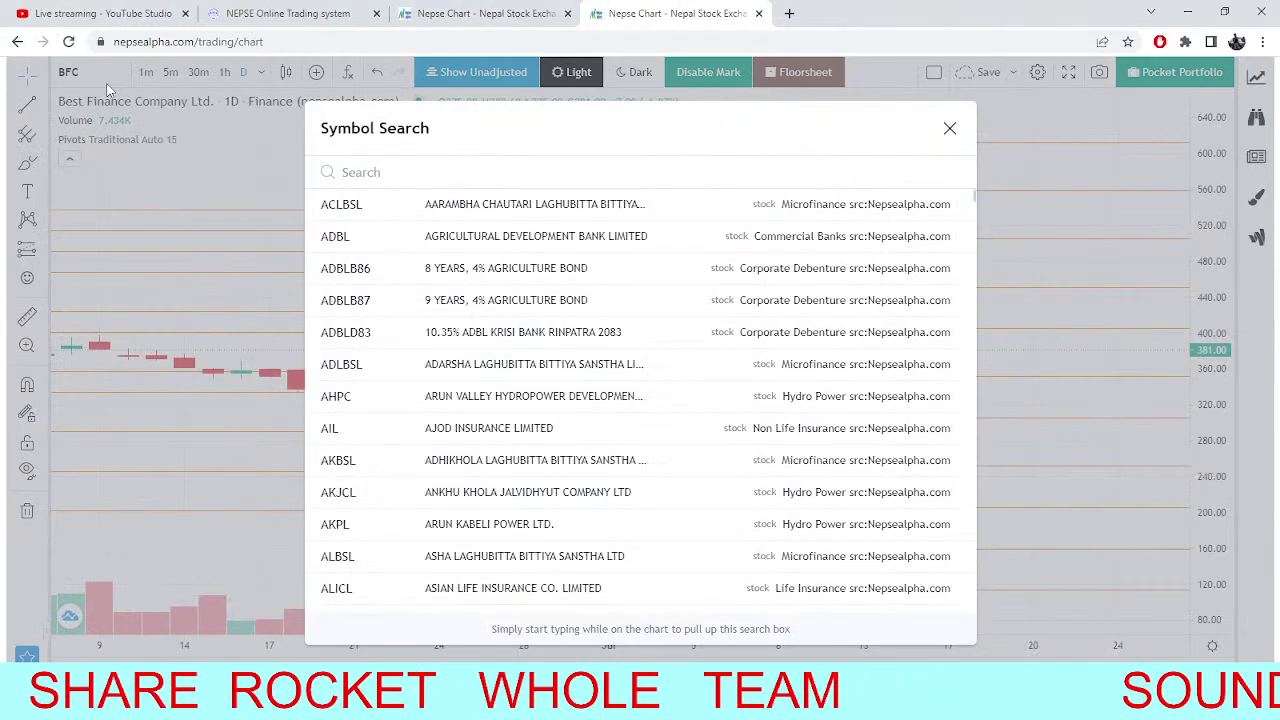
{"action": "type", "text": "nifra"}
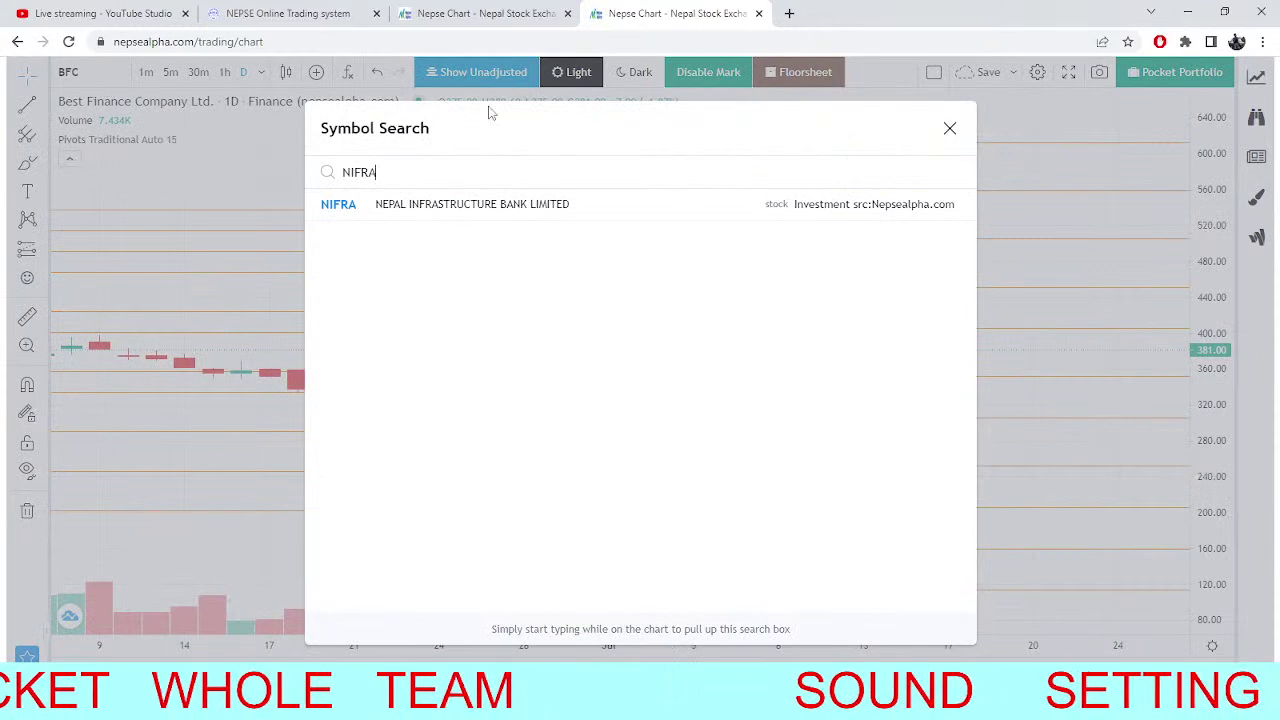
{"action": "key", "text": "Return"}
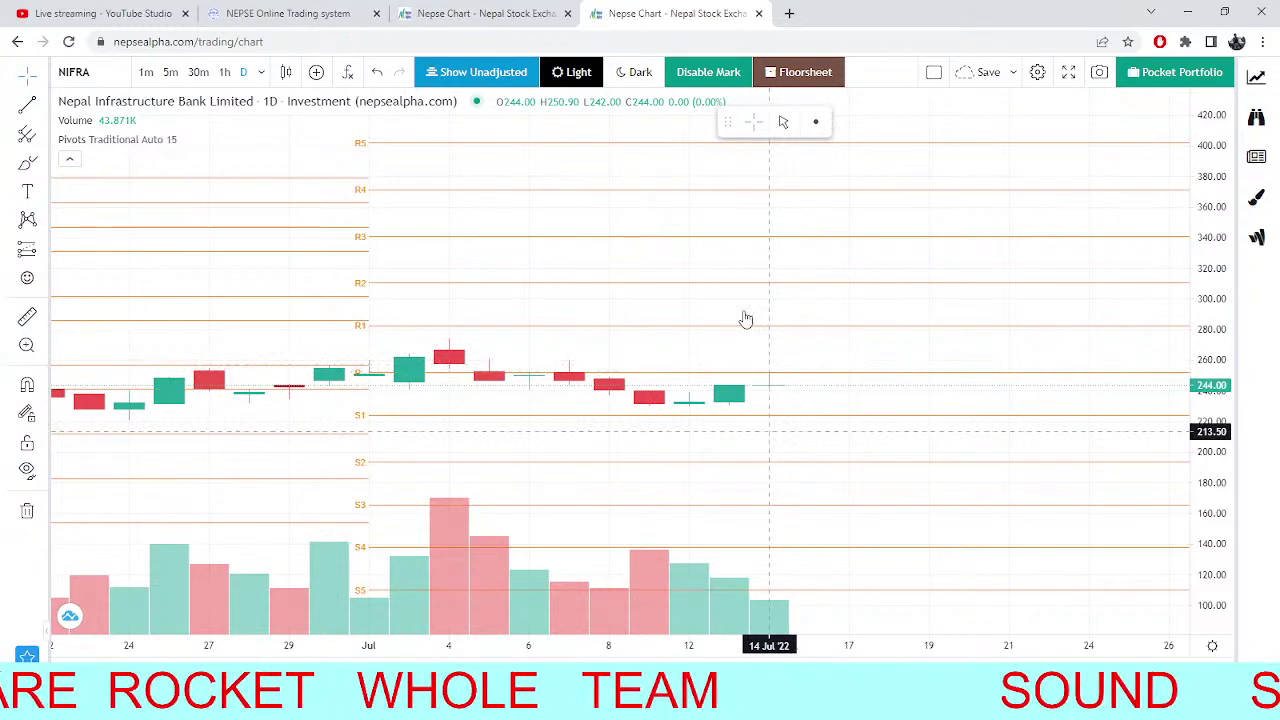
Examine the 5-minute NEPSE chart's latest candle and RSI alongside the trading system's live index.
{"action": "left_click", "coordinate": [512, 12]}
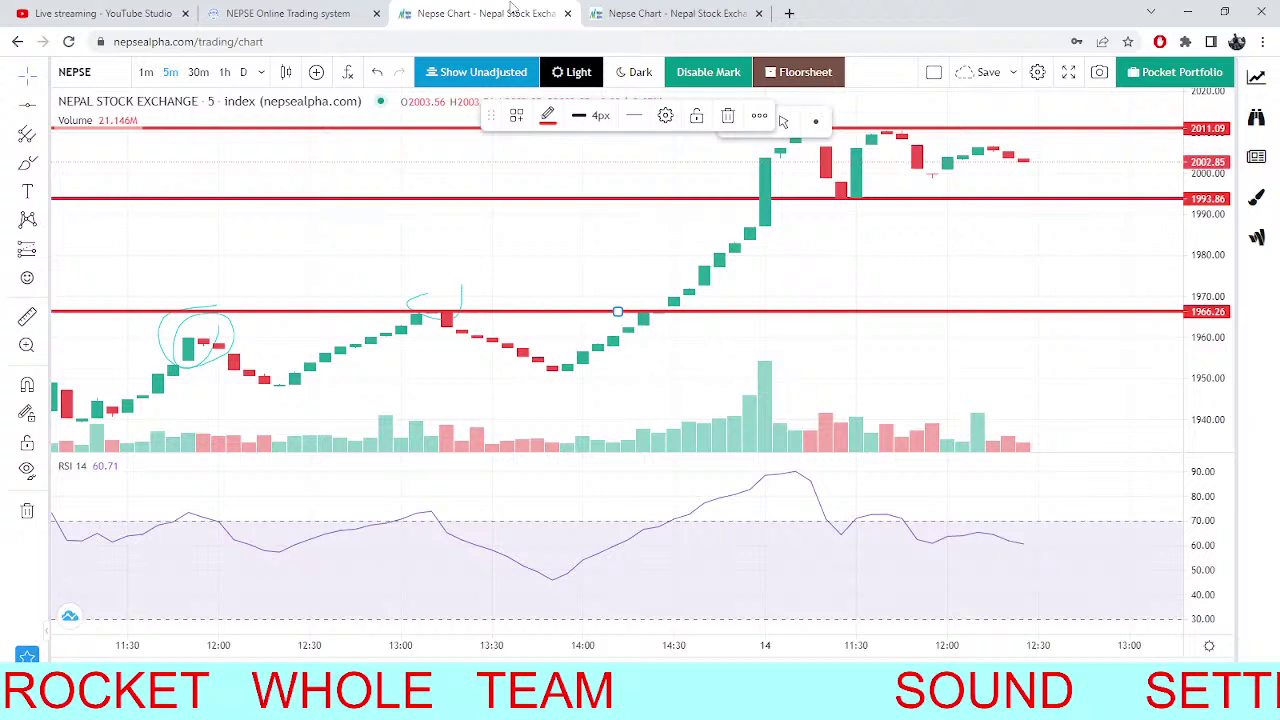
{"action": "left_click", "coordinate": [280, 12]}
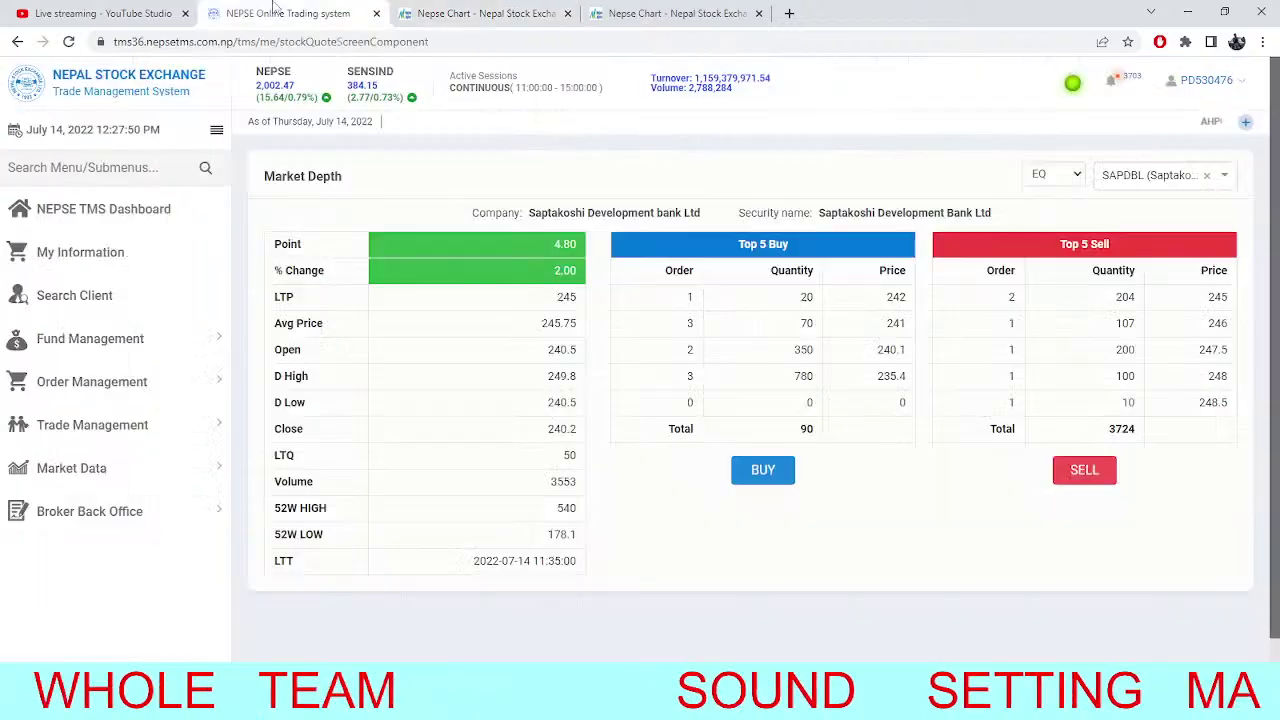
{"action": "left_click", "coordinate": [490, 12]}
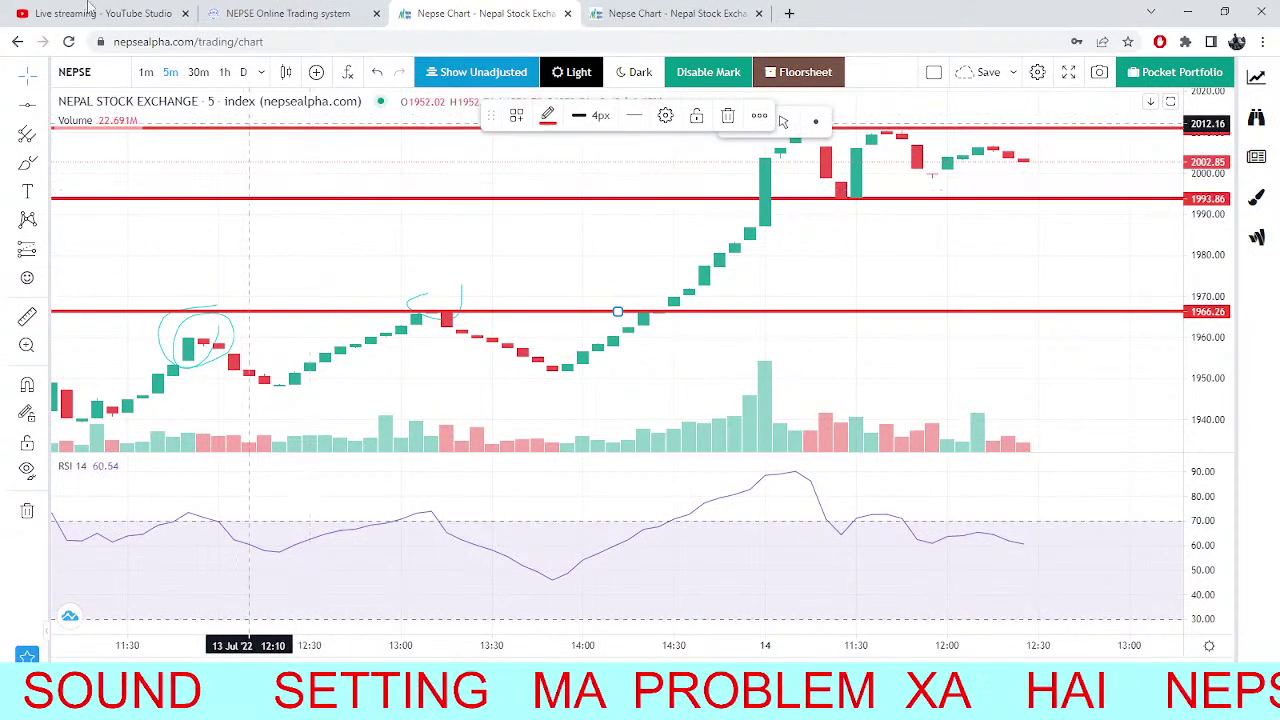
{"action": "key", "text": "ctrl+shift+Tab"}
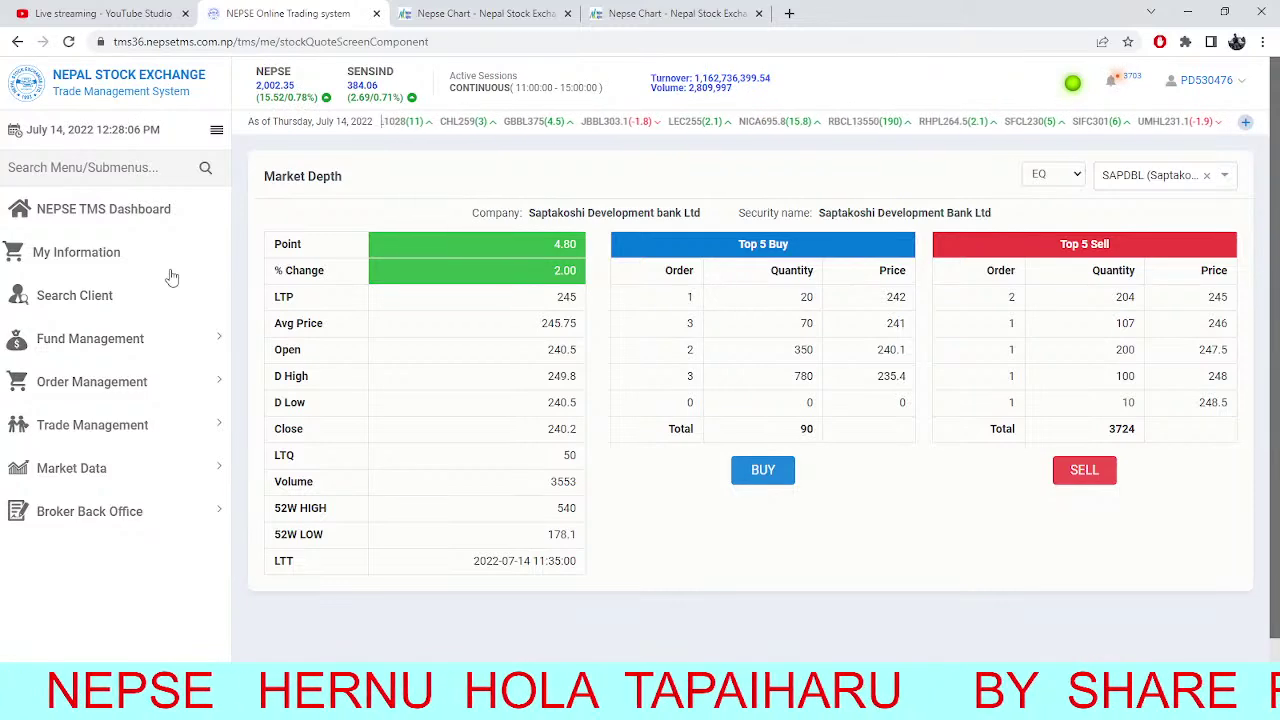
Load the daily chart of NHPC (National Hydro Power Company) in place of NIFRA.
{"action": "key", "text": "ctrl+4"}
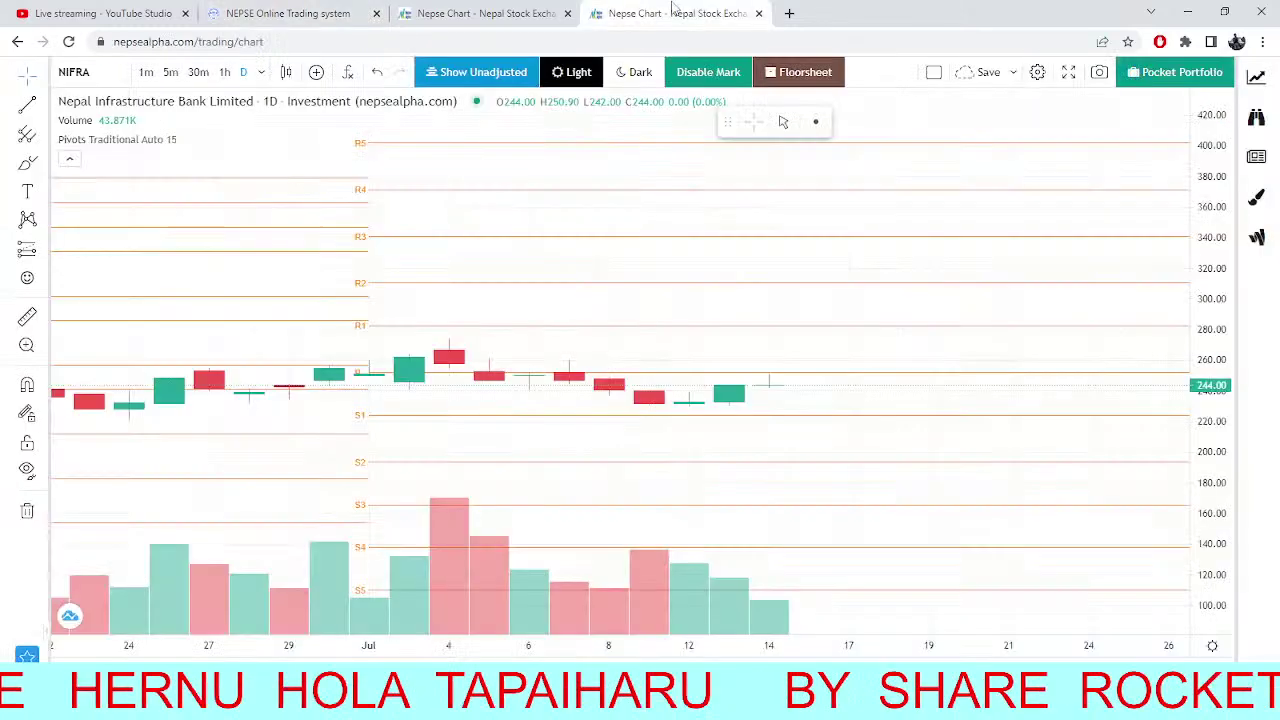
{"action": "left_click", "coordinate": [86, 77]}
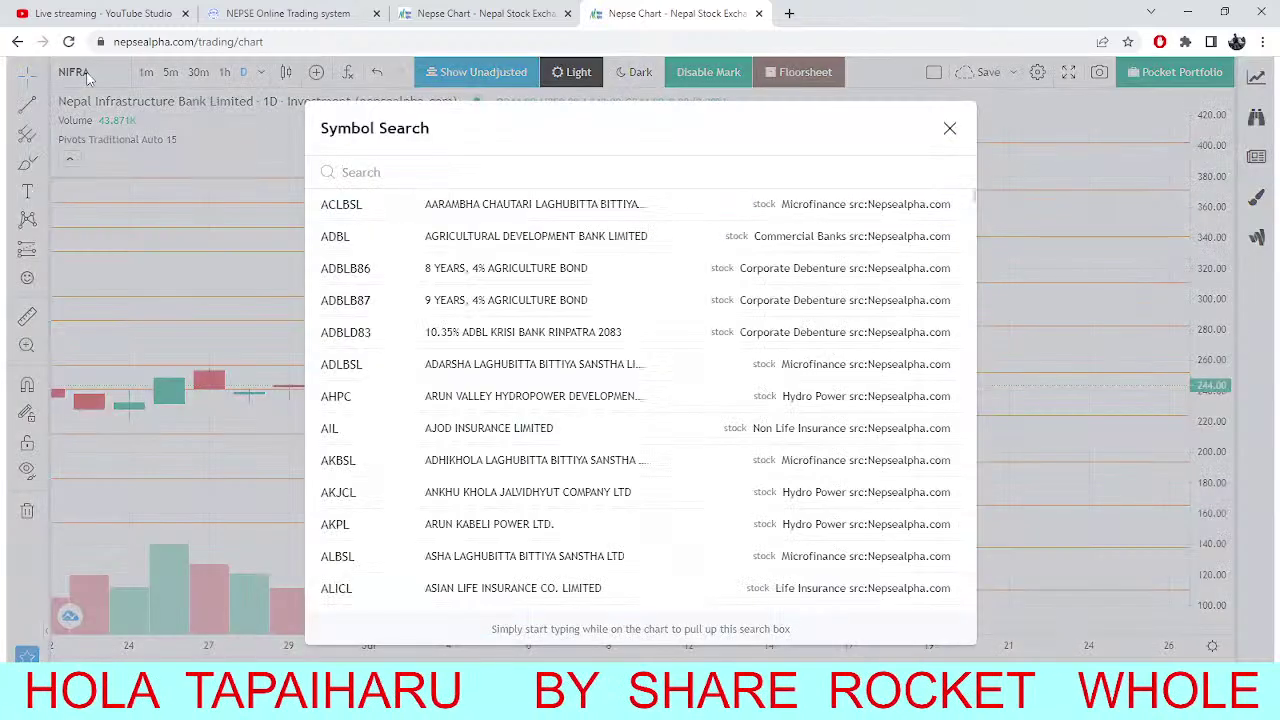
{"action": "type", "text": "NHPC"}
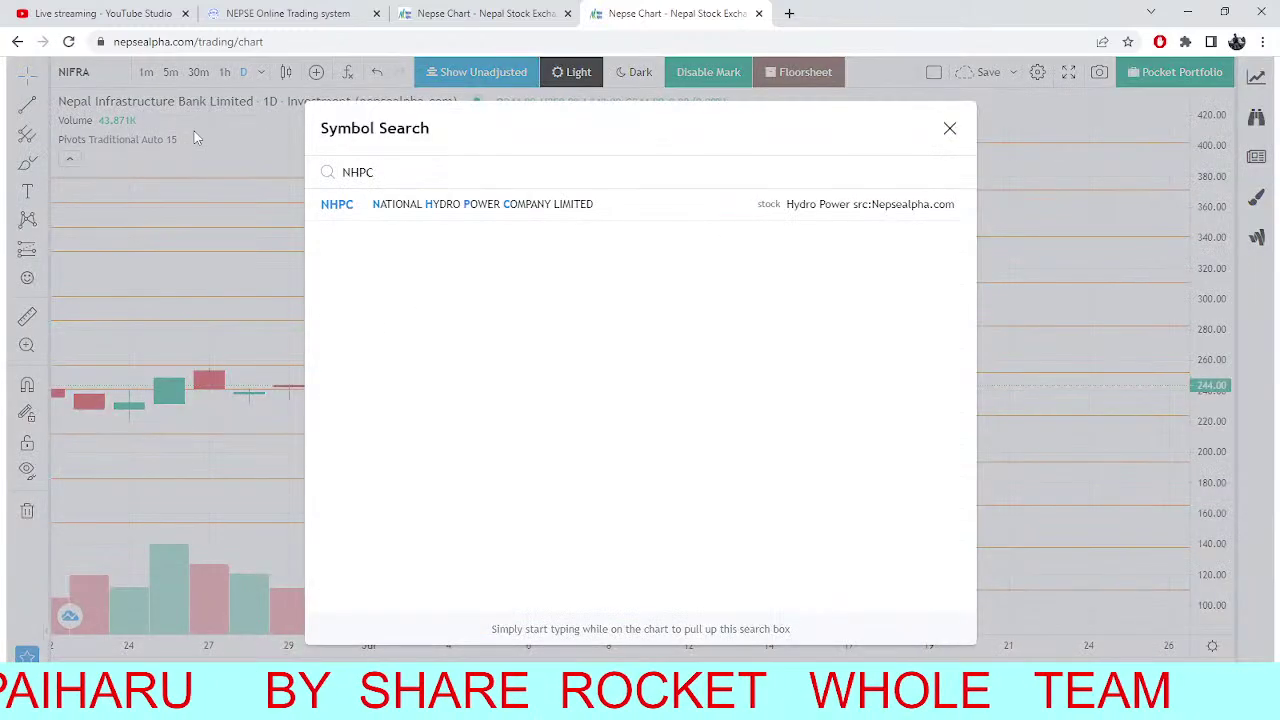
{"action": "key", "text": "Return"}
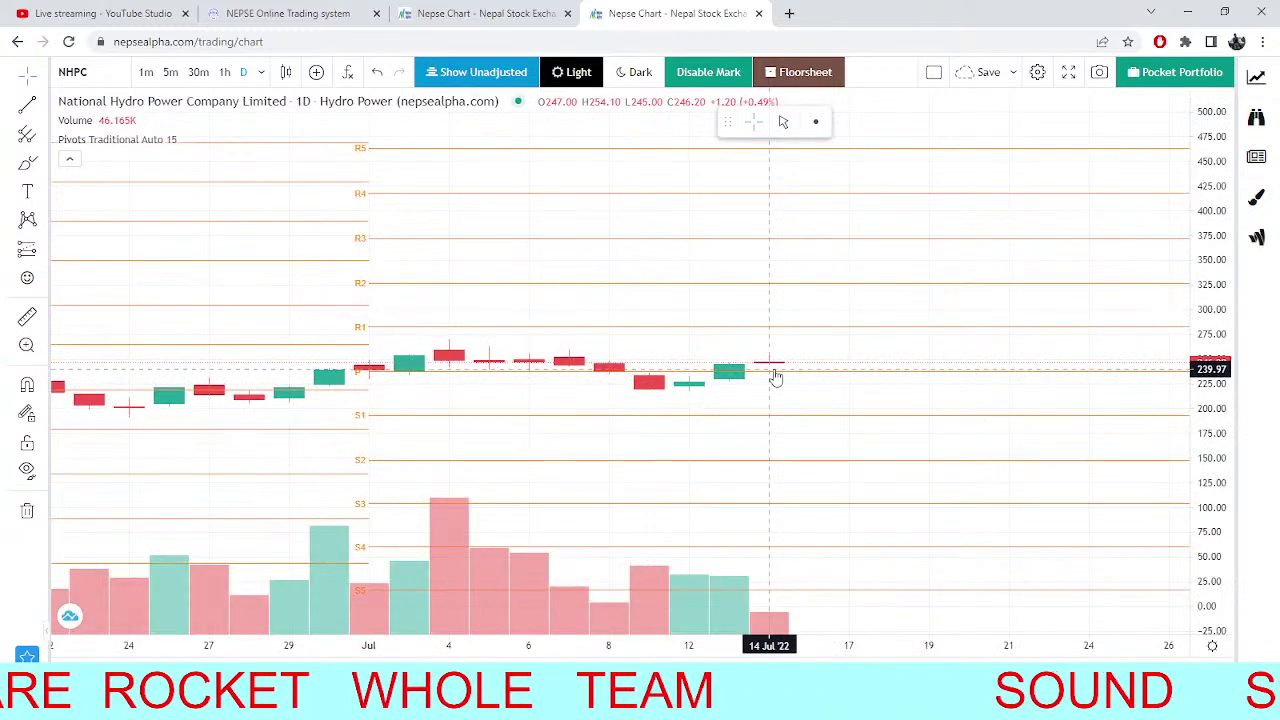
Check the trading system's live index, and load the daily chart of HDL (Himalayan Distillery) in place of NHPC.
{"action": "left_click", "coordinate": [283, 12]}
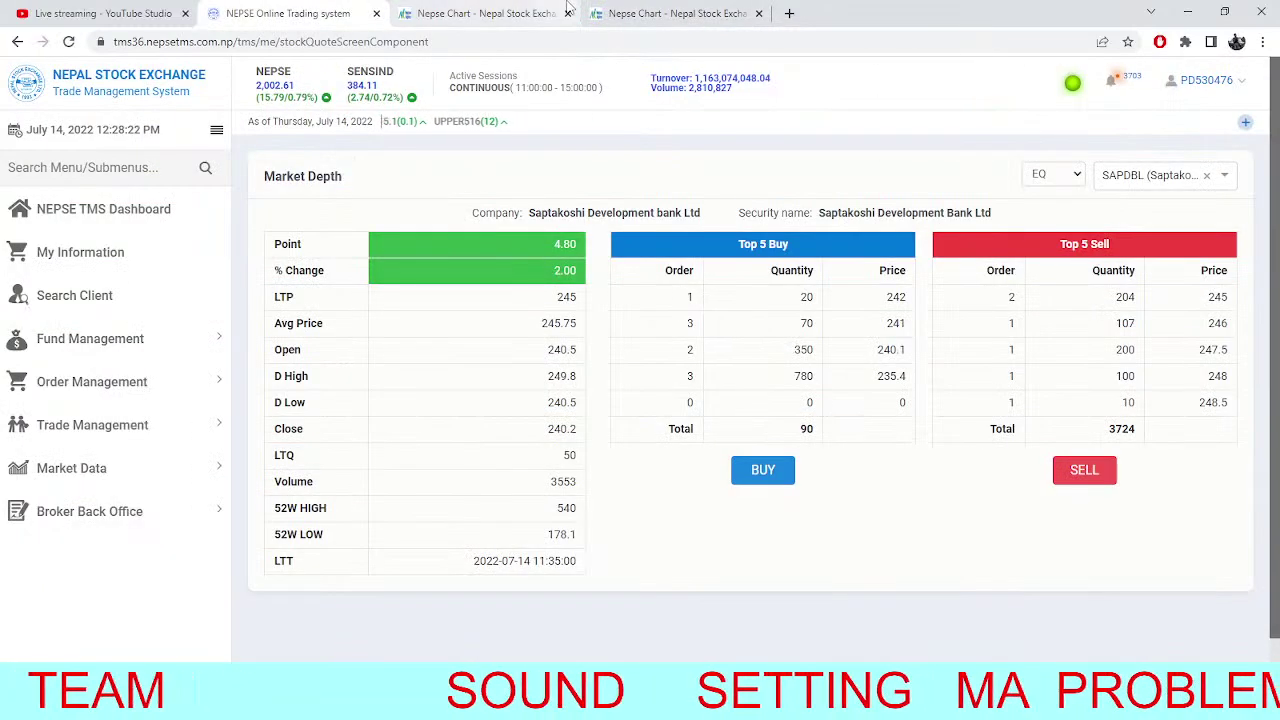
{"action": "left_click", "coordinate": [520, 13]}
{"action": "left_click", "coordinate": [80, 72]}
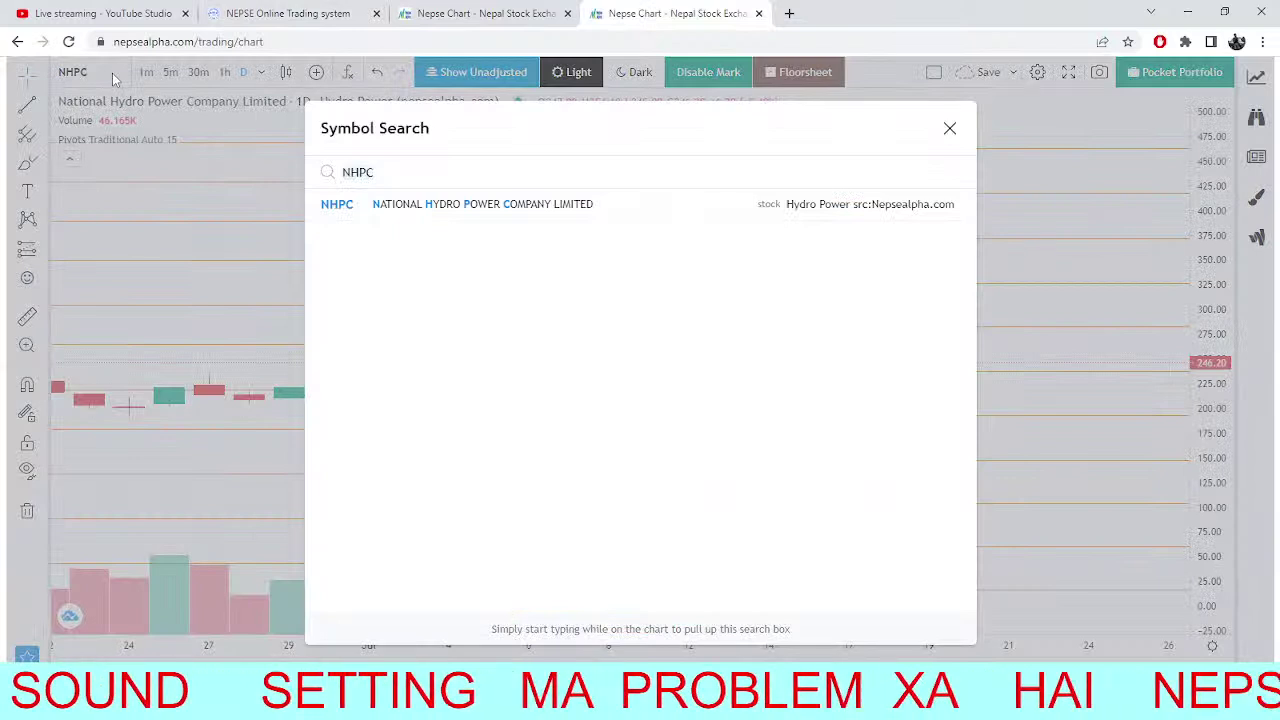
{"action": "type", "text": "HDL"}
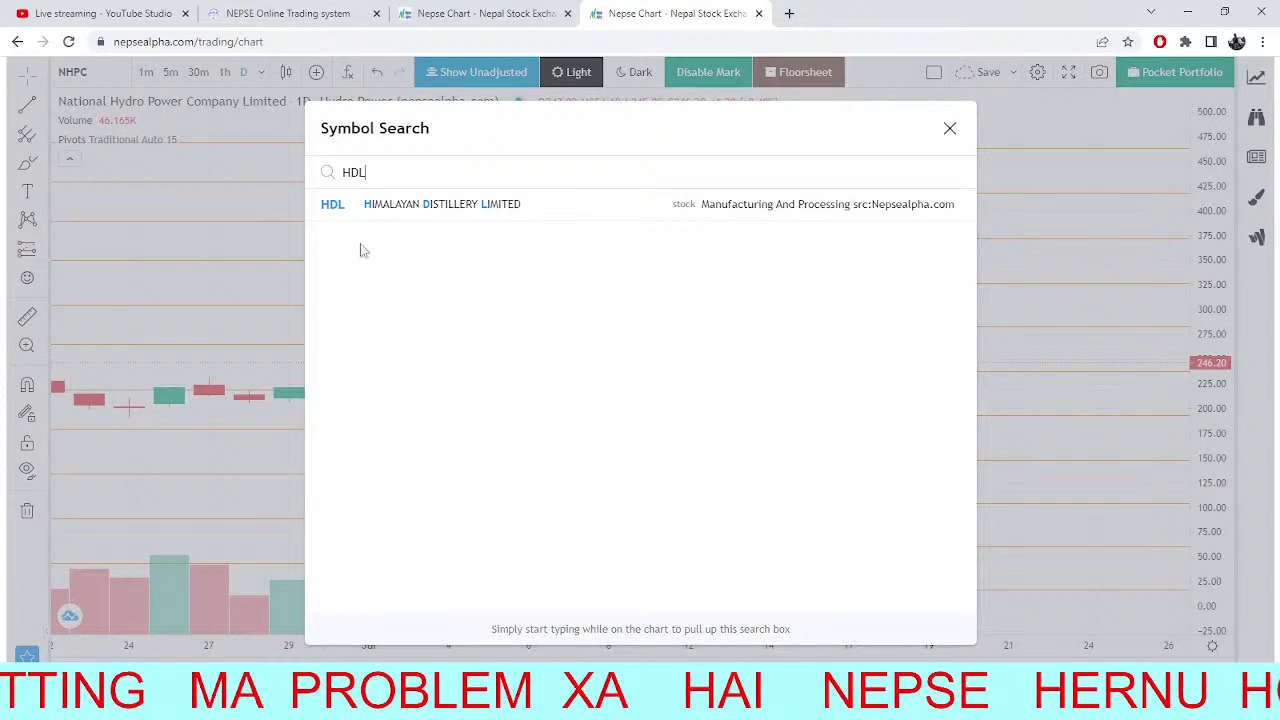
{"action": "key", "text": "Return"}
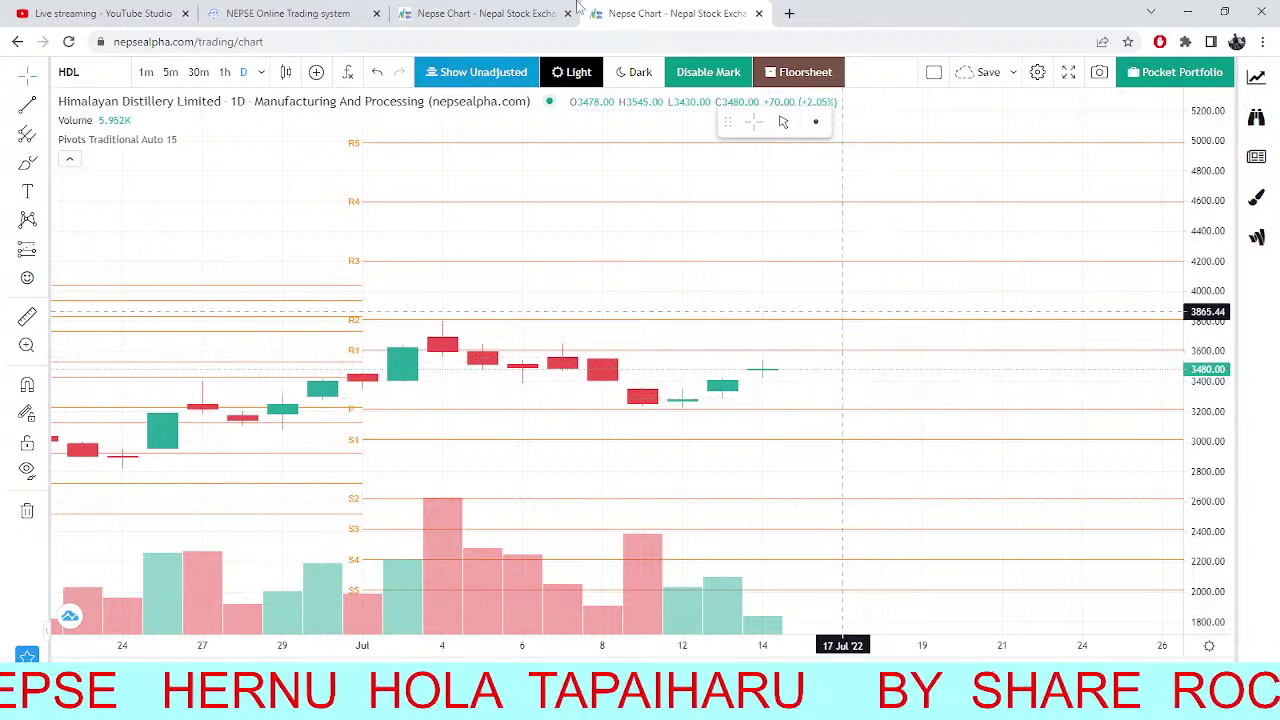
Recheck the trading system's index and the 5-minute NEPSE chart, and return to the HDL daily chart.
{"action": "left_click", "coordinate": [318, 7]}
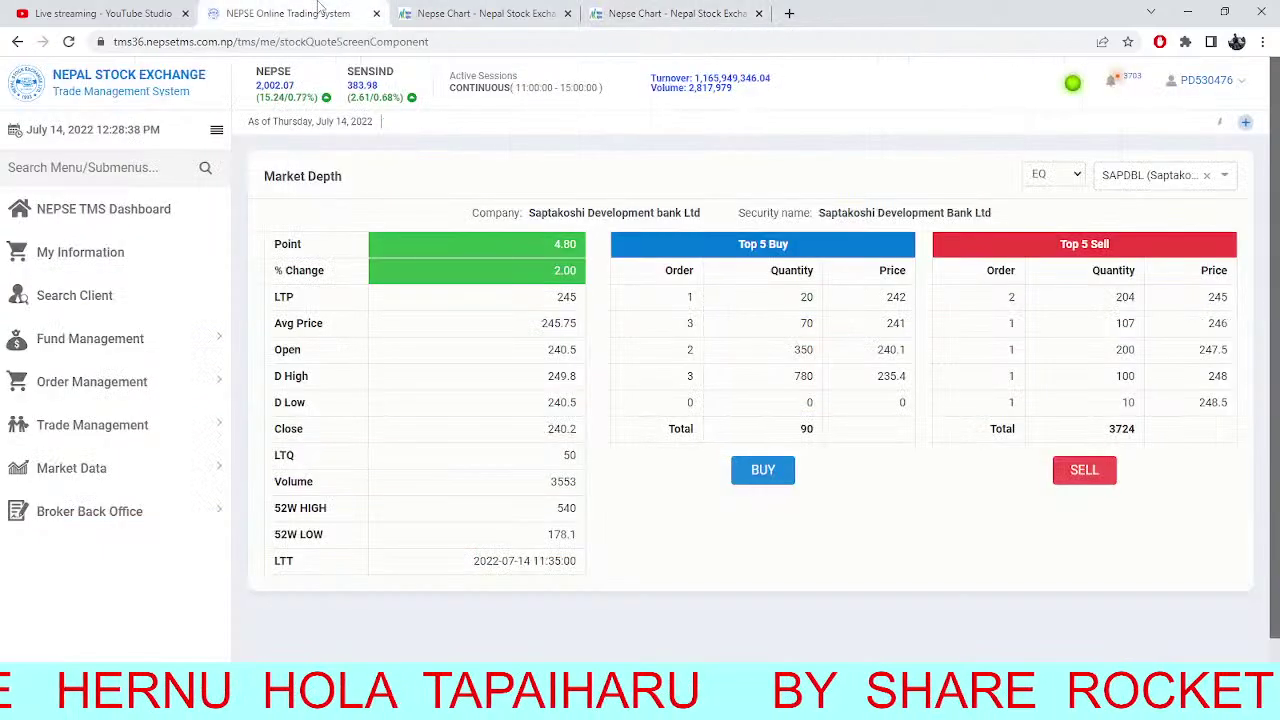
{"action": "left_click", "coordinate": [480, 13]}
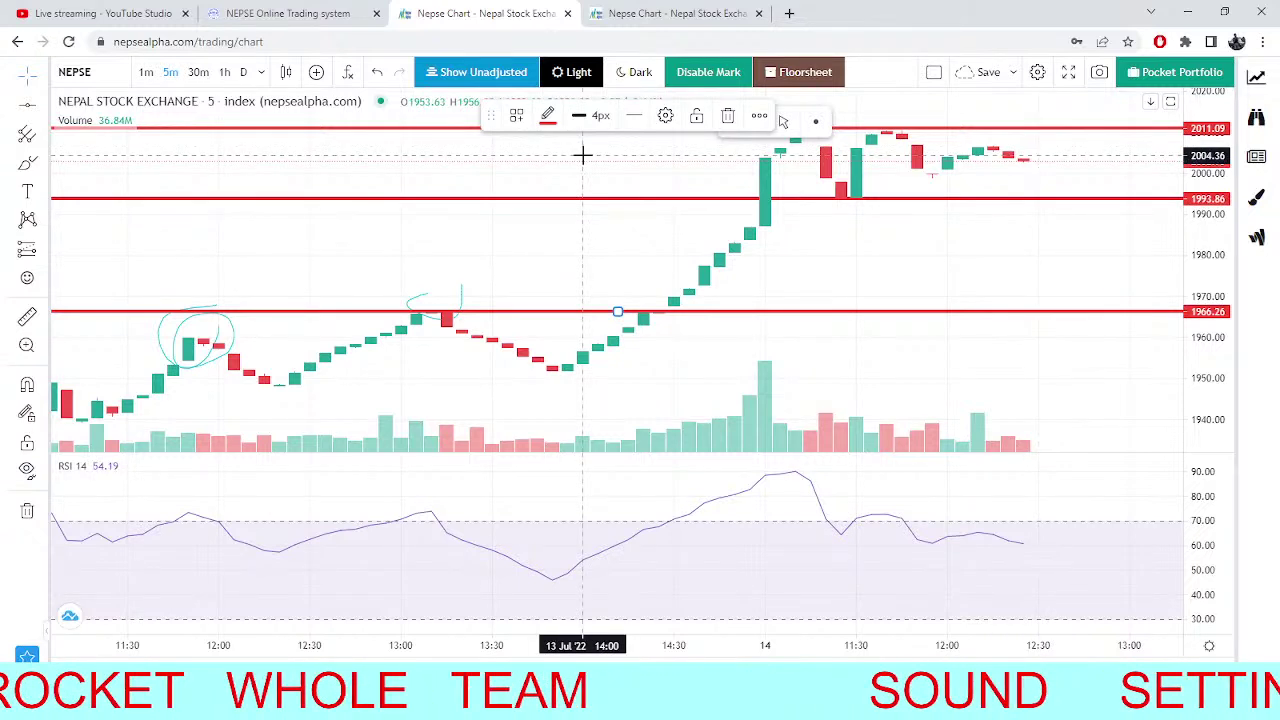
{"action": "left_click", "coordinate": [675, 13]}
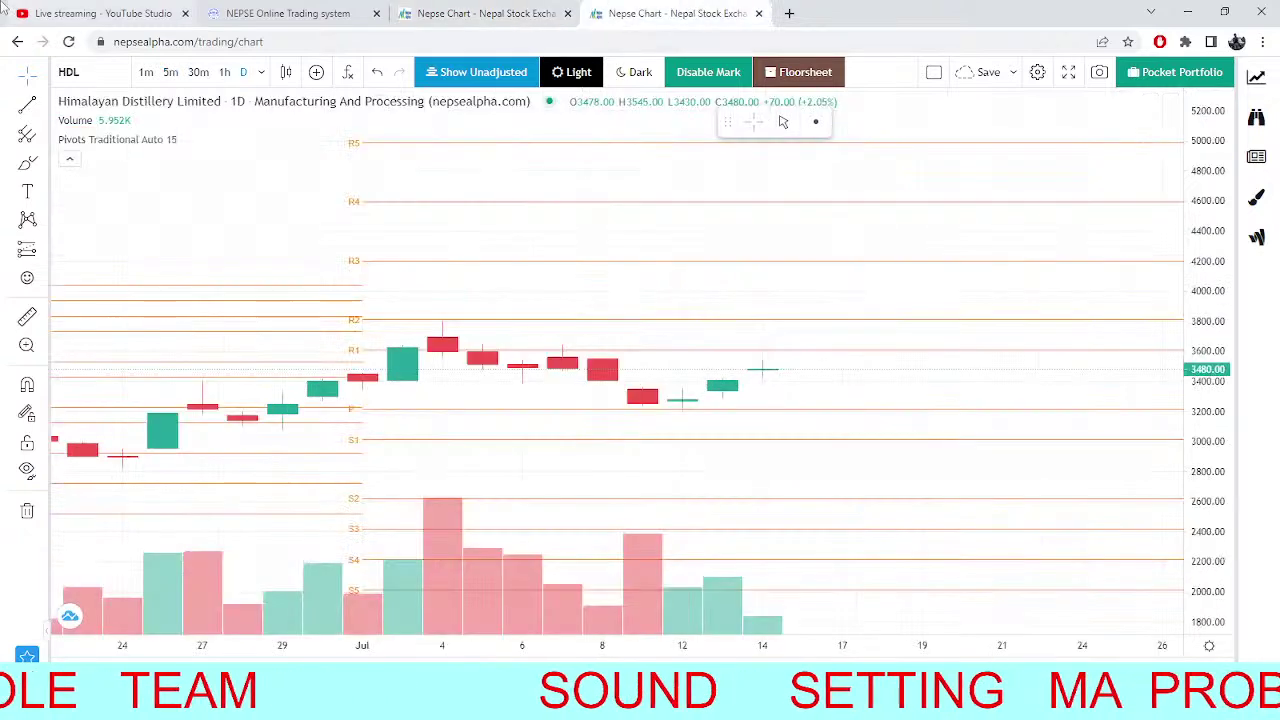
Load the daily chart of NFS (Nepal Finance) in place of HDL, showing candles from mid-June to July.
{"action": "left_click", "coordinate": [66, 72]}
{"action": "type", "text": "NFS"}
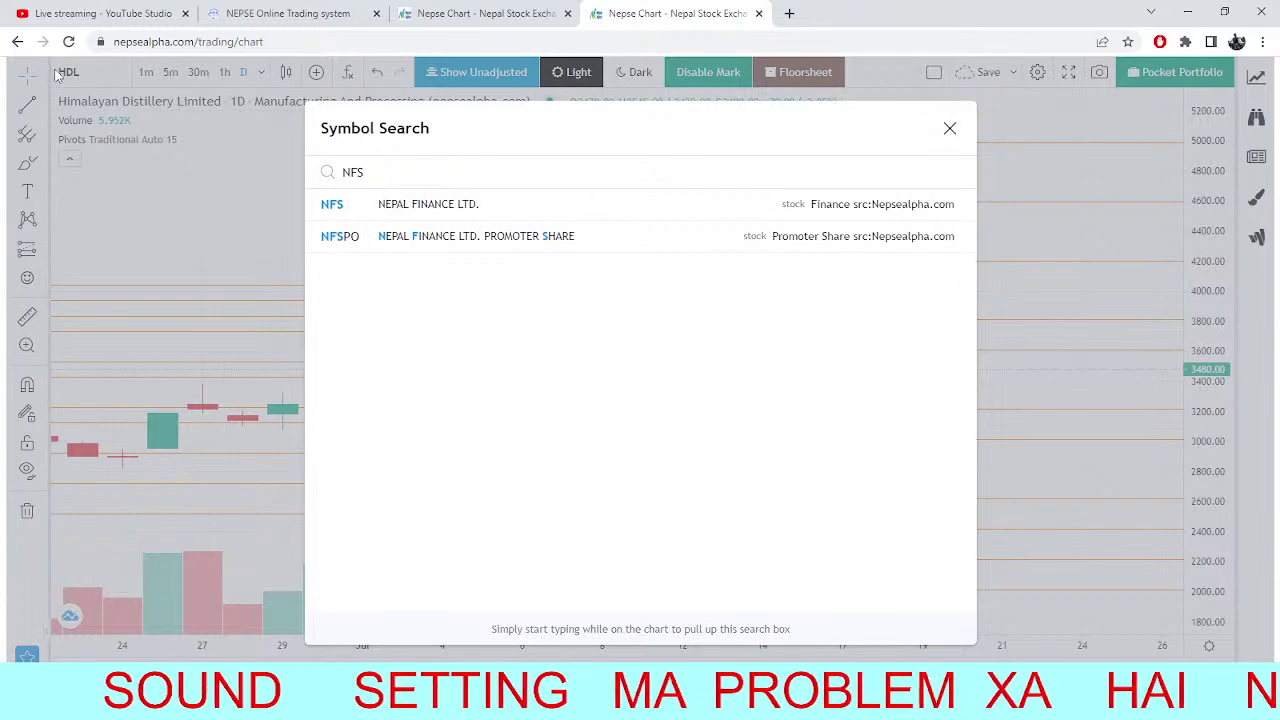
{"action": "left_click", "coordinate": [370, 204]}
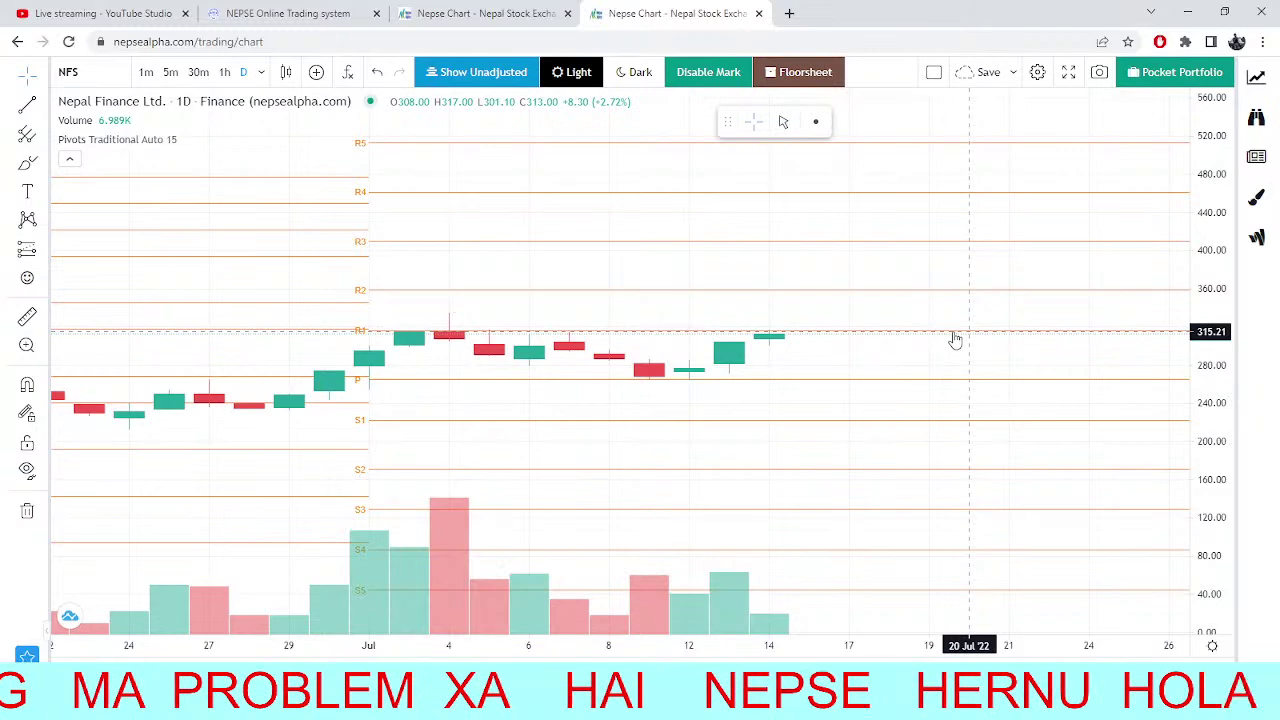
{"action": "scroll", "coordinate": [955, 340], "scroll_direction": "down", "scroll_amount": 3}
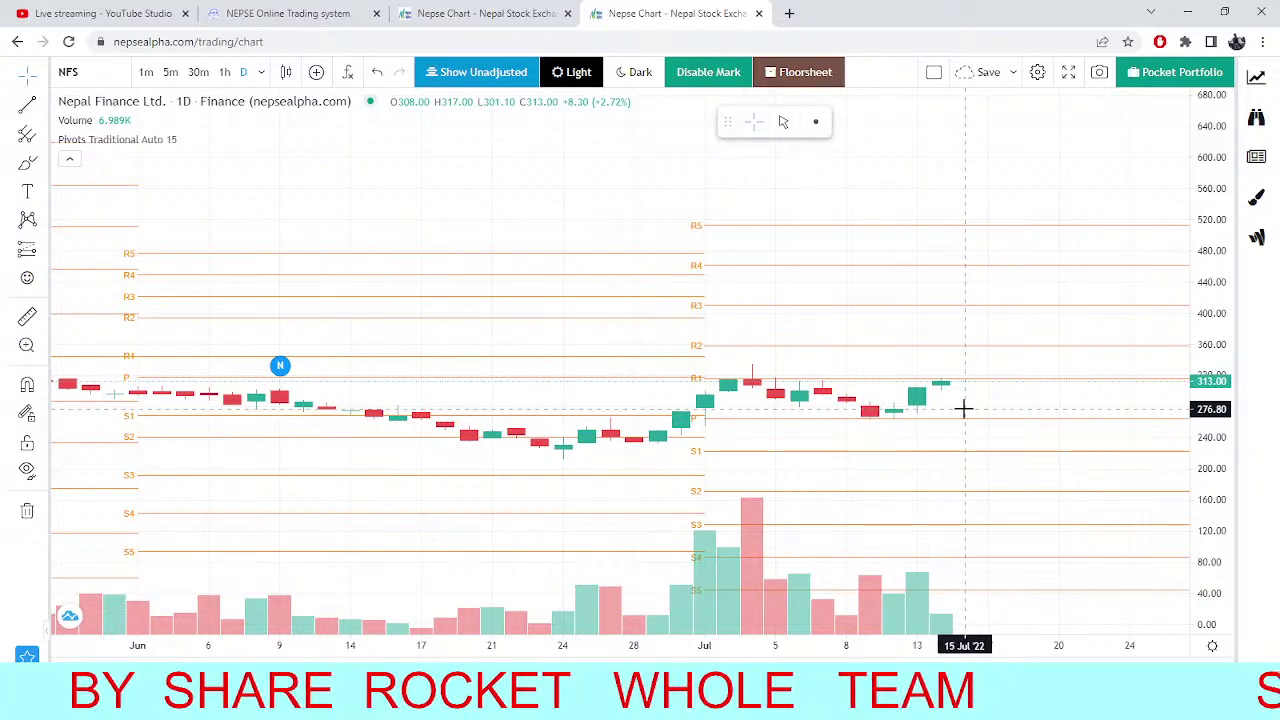
{"action": "scroll", "coordinate": [955, 412], "scroll_direction": "up", "scroll_amount": 4}
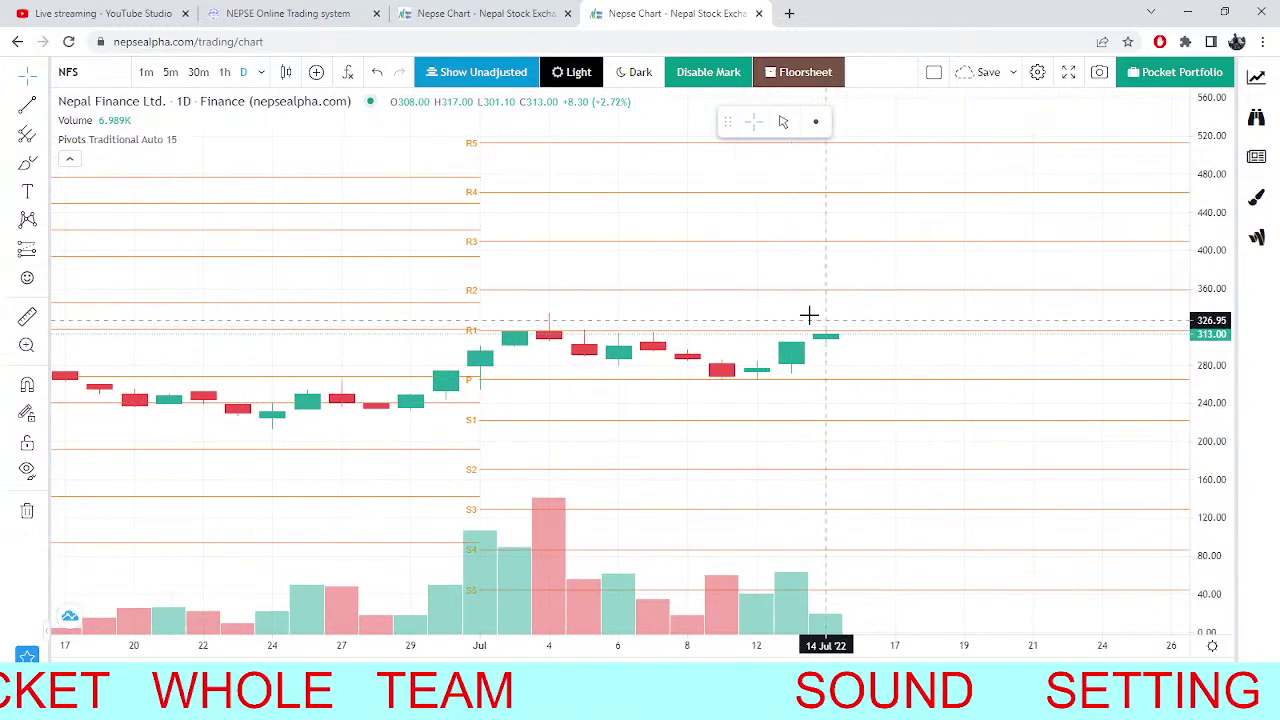
Follow the live NEPSE index and turnover in the trading system, comparing them with the 5-minute NEPSE chart and the NFS chart.
{"action": "left_click", "coordinate": [320, 13]}
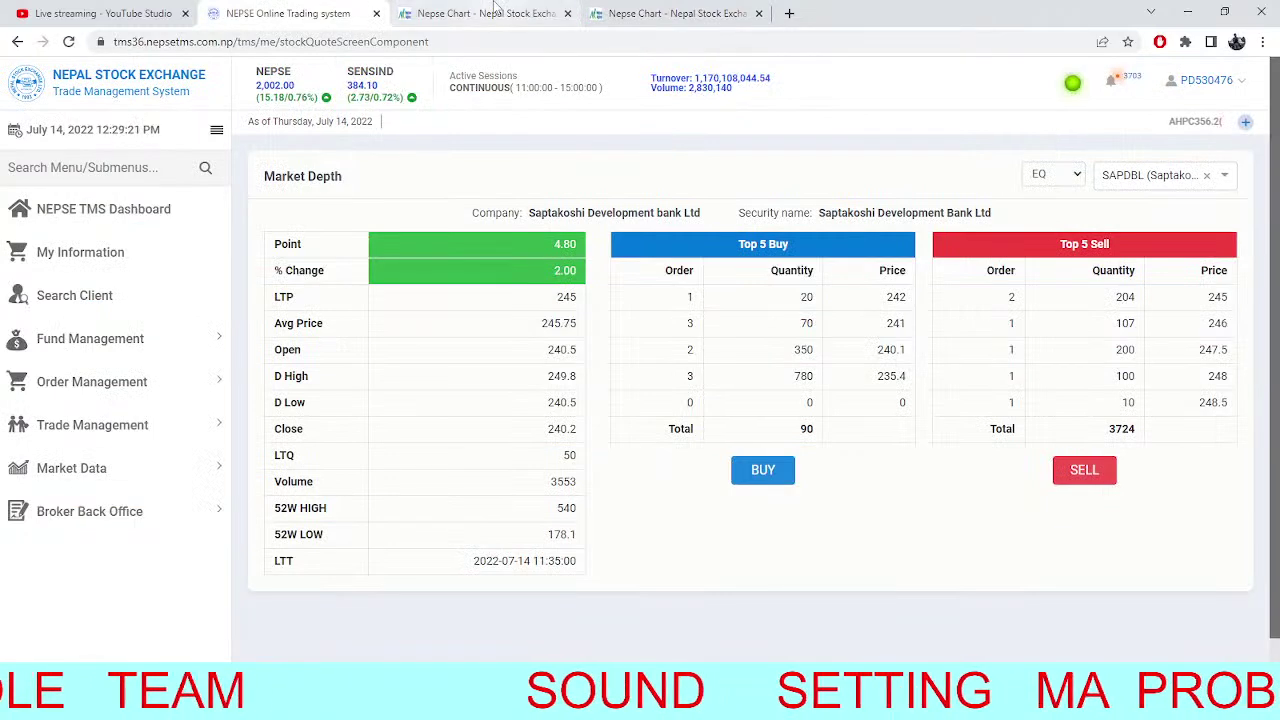
{"action": "left_click", "coordinate": [493, 10]}
{"action": "left_click", "coordinate": [628, 10]}
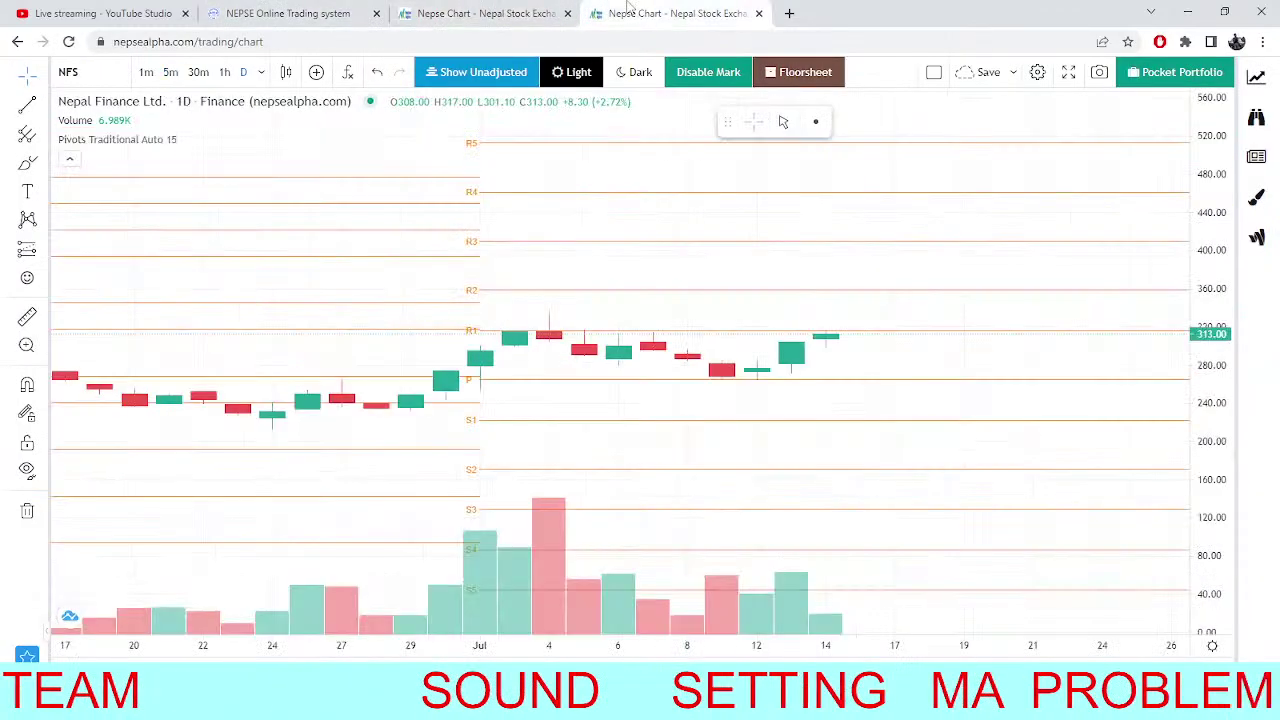
{"action": "left_click", "coordinate": [300, 13]}
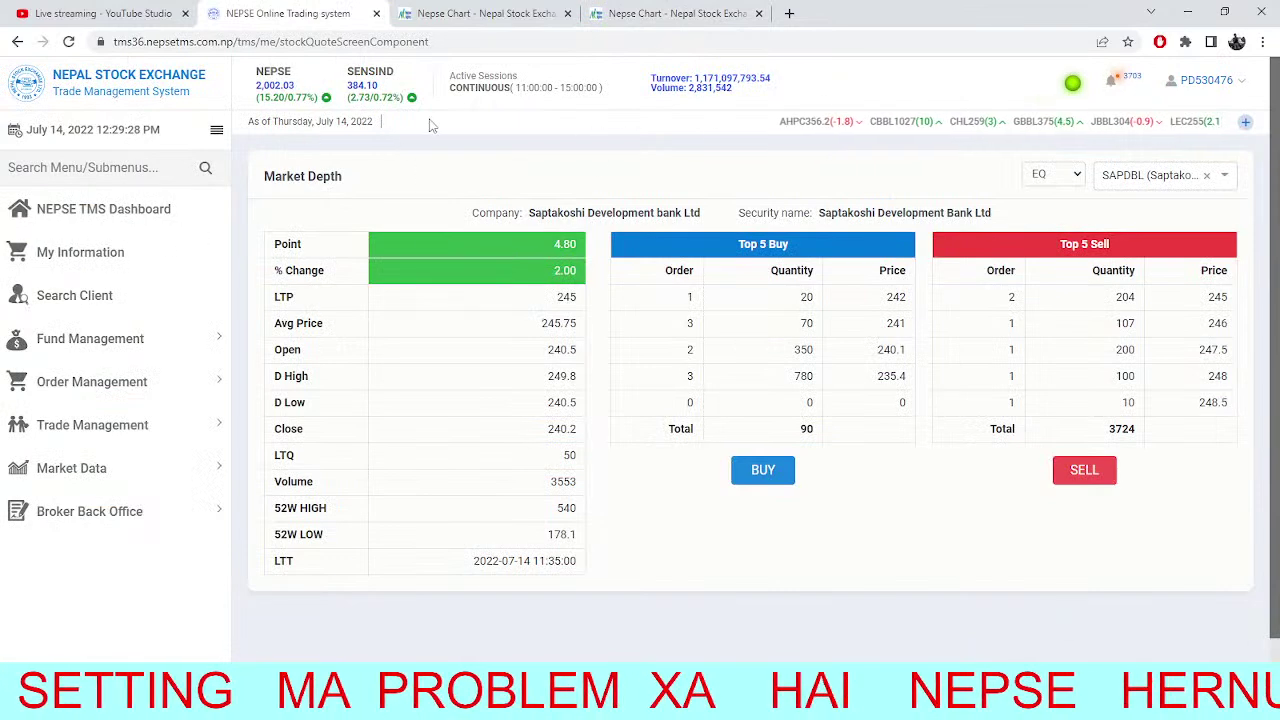
{"action": "left_click", "coordinate": [455, 10]}
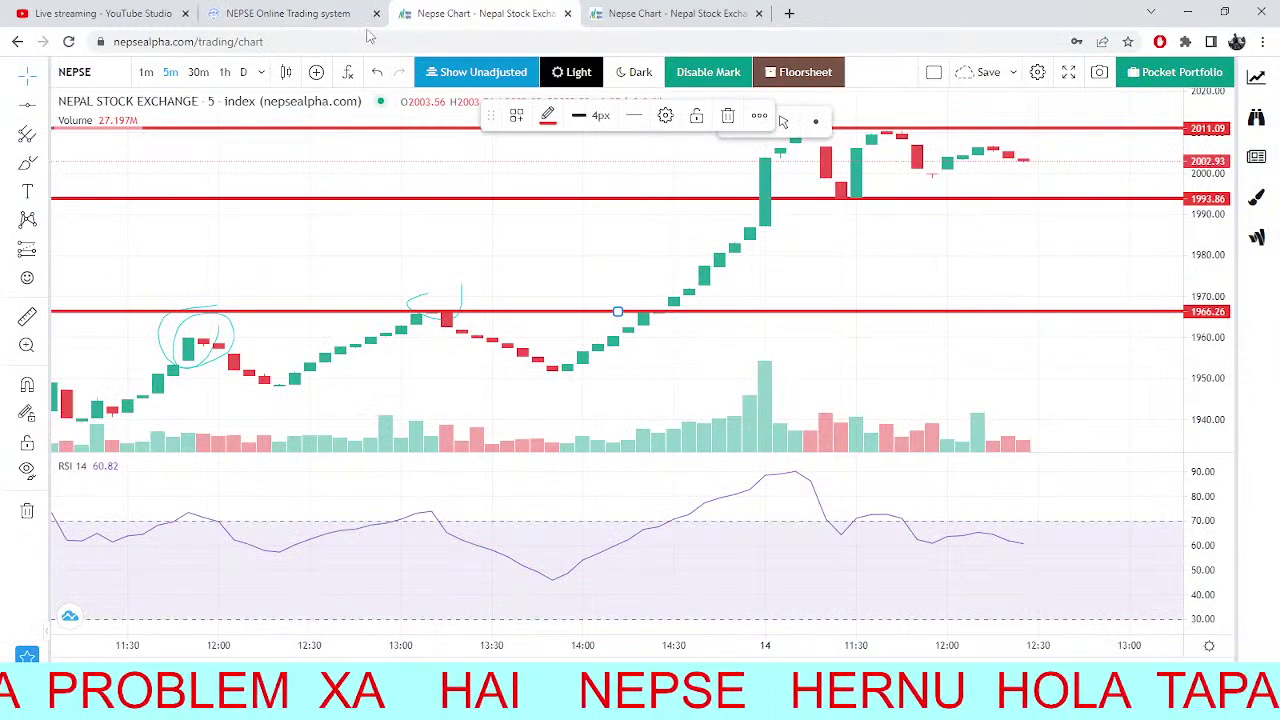
{"action": "left_click", "coordinate": [330, 10]}
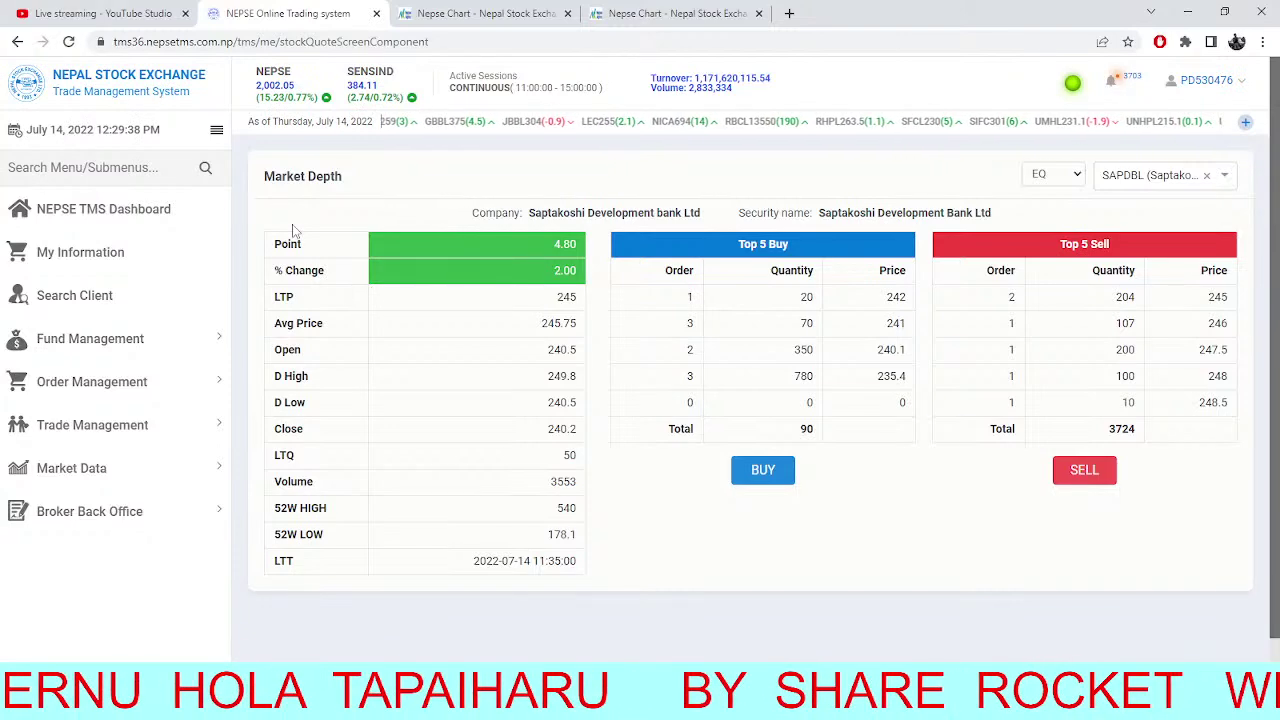
Compare the trading system's live index with the 5-minute NEPSE chart, and examine the NFS daily chart back to April.
{"action": "key", "text": "ctrl+Tab"}
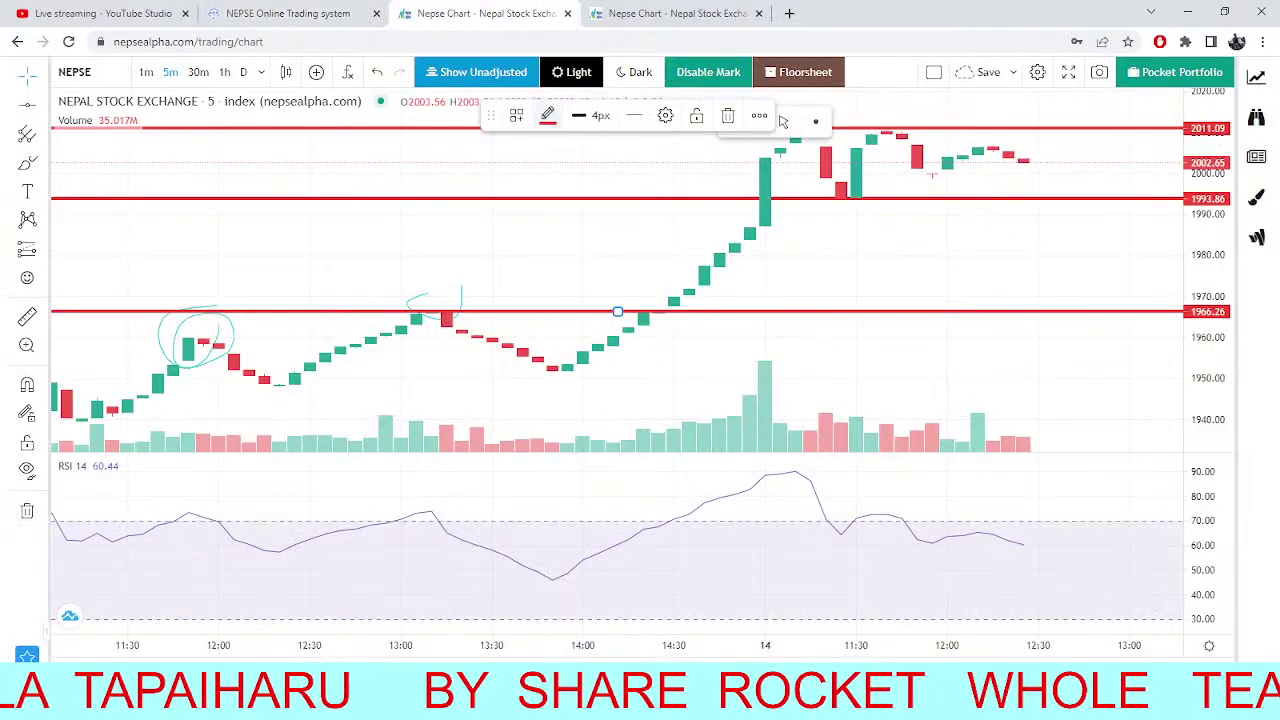
{"action": "left_click", "coordinate": [640, 13]}
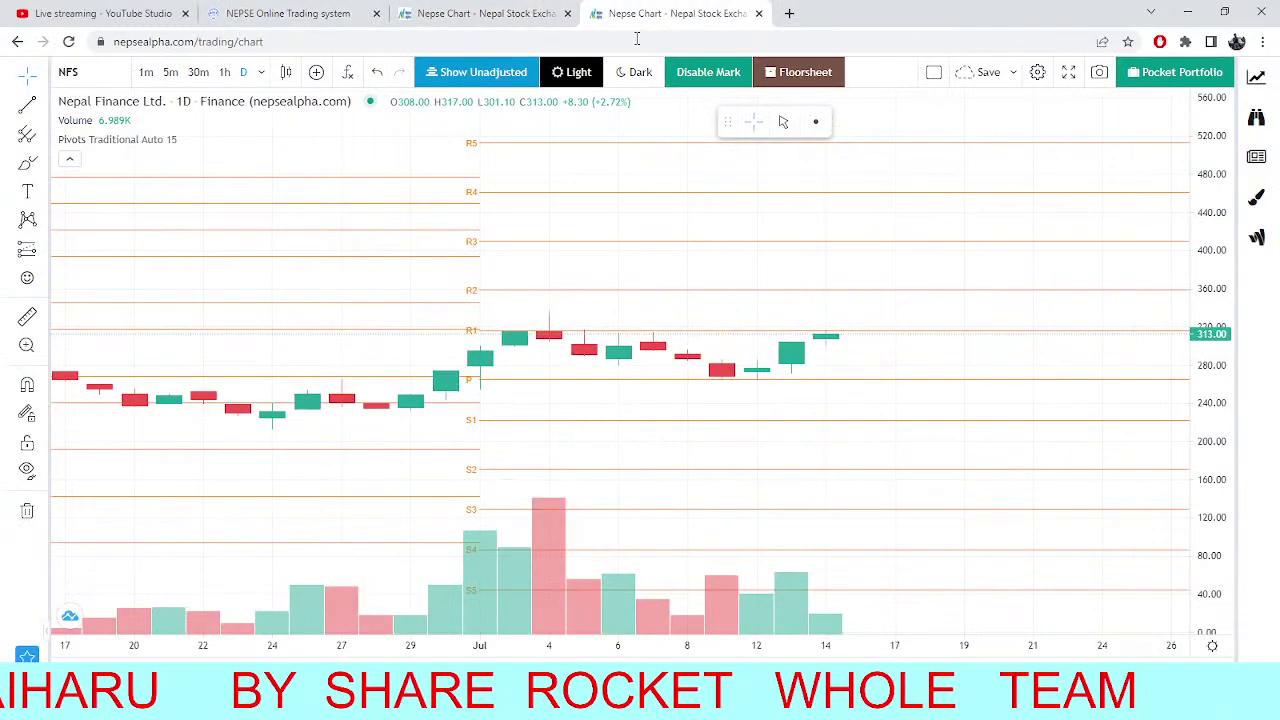
{"action": "left_click", "coordinate": [507, 8]}
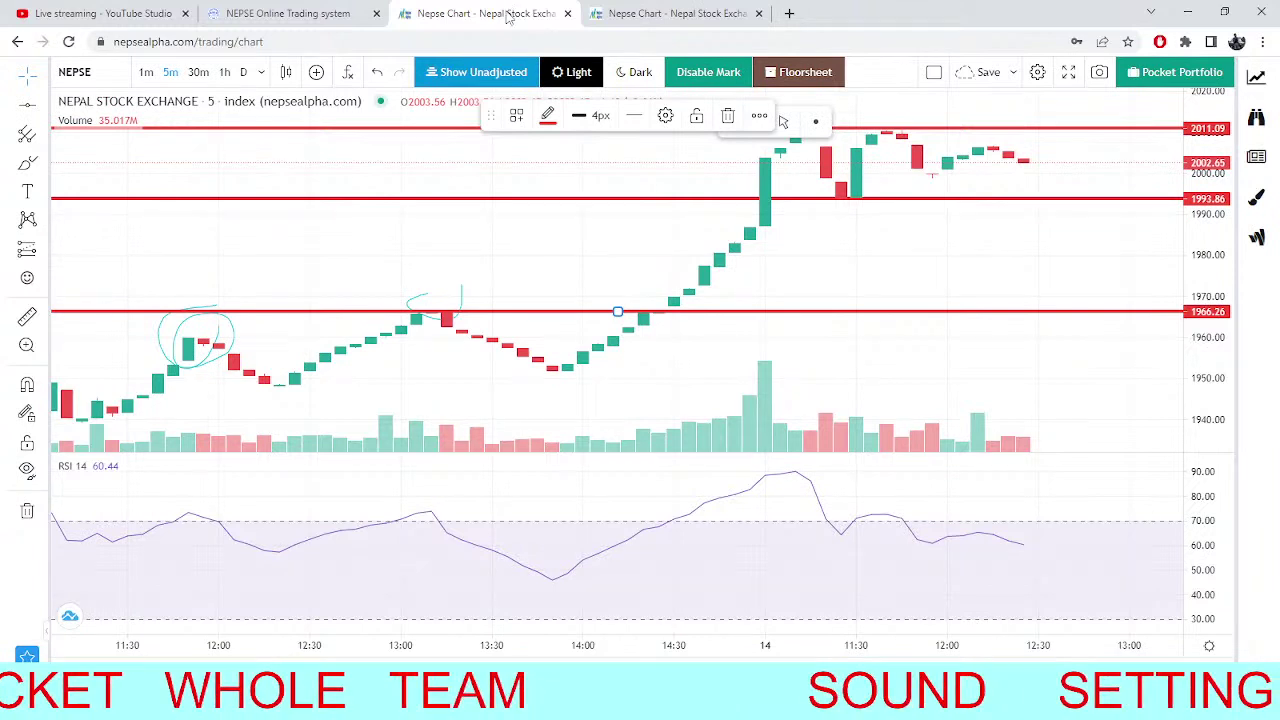
{"action": "left_click", "coordinate": [205, 12]}
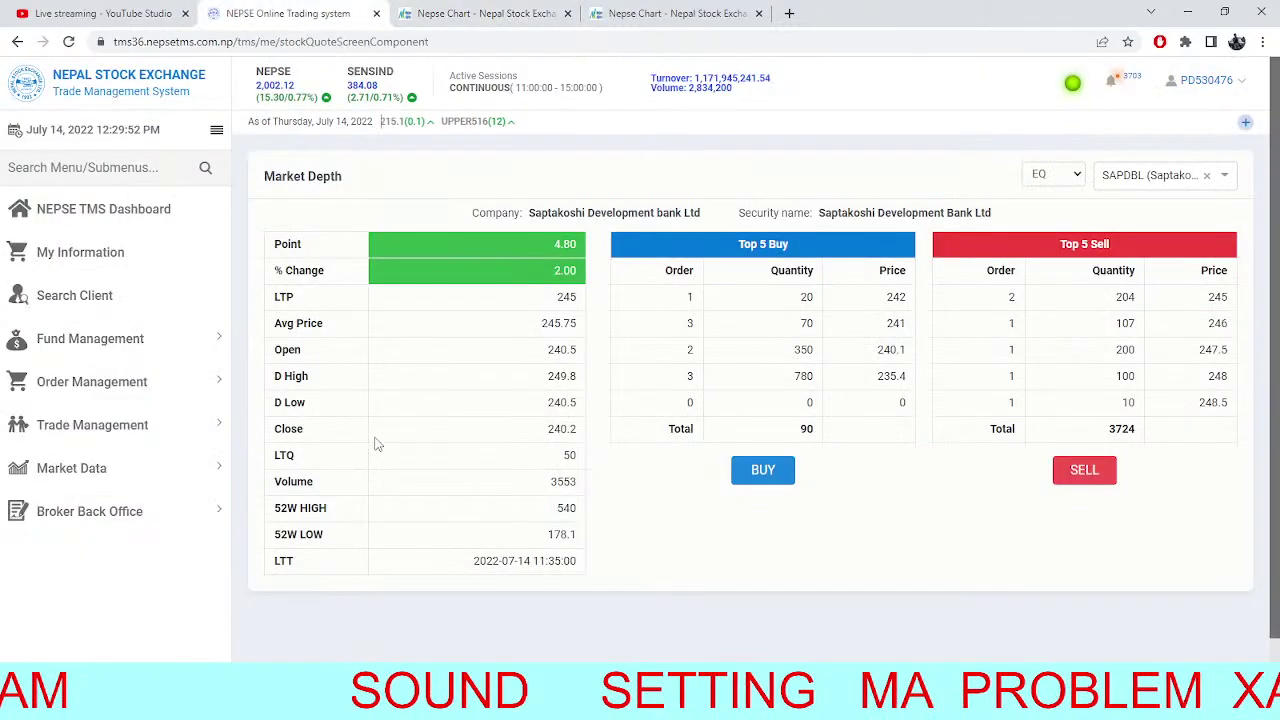
{"action": "mouse_move", "coordinate": [405, 100]}
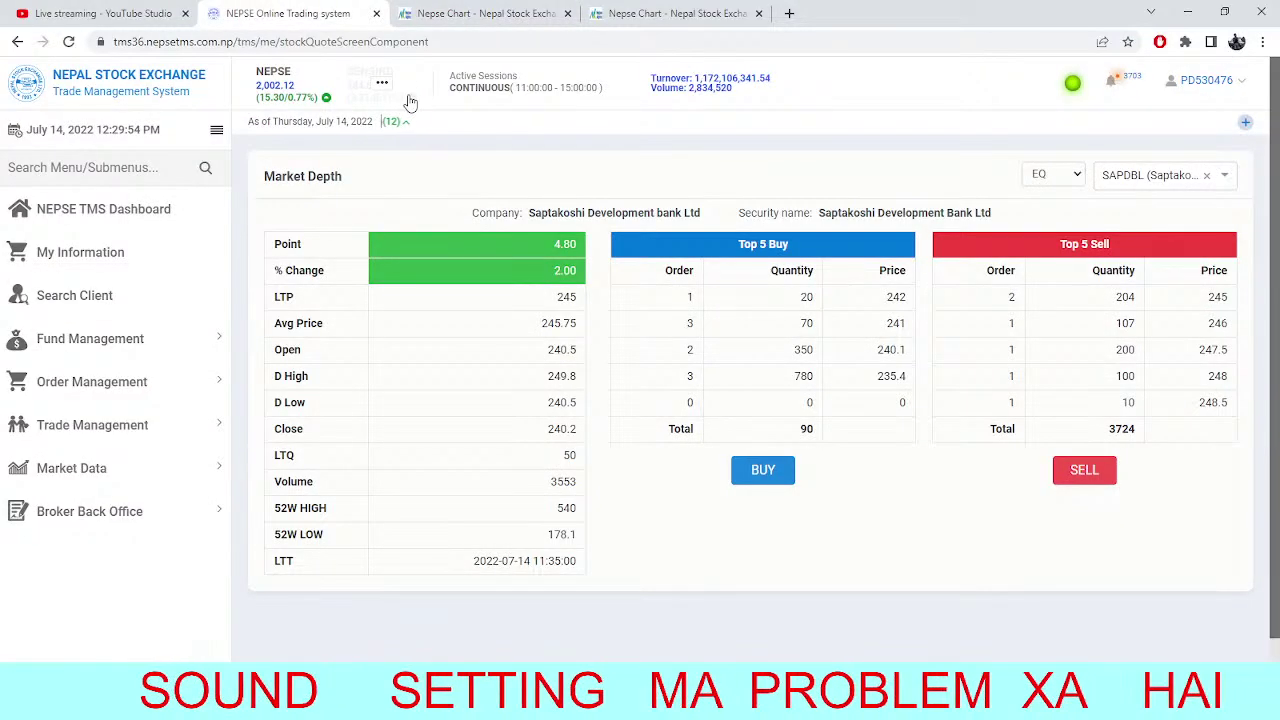
{"action": "left_click", "coordinate": [670, 13]}
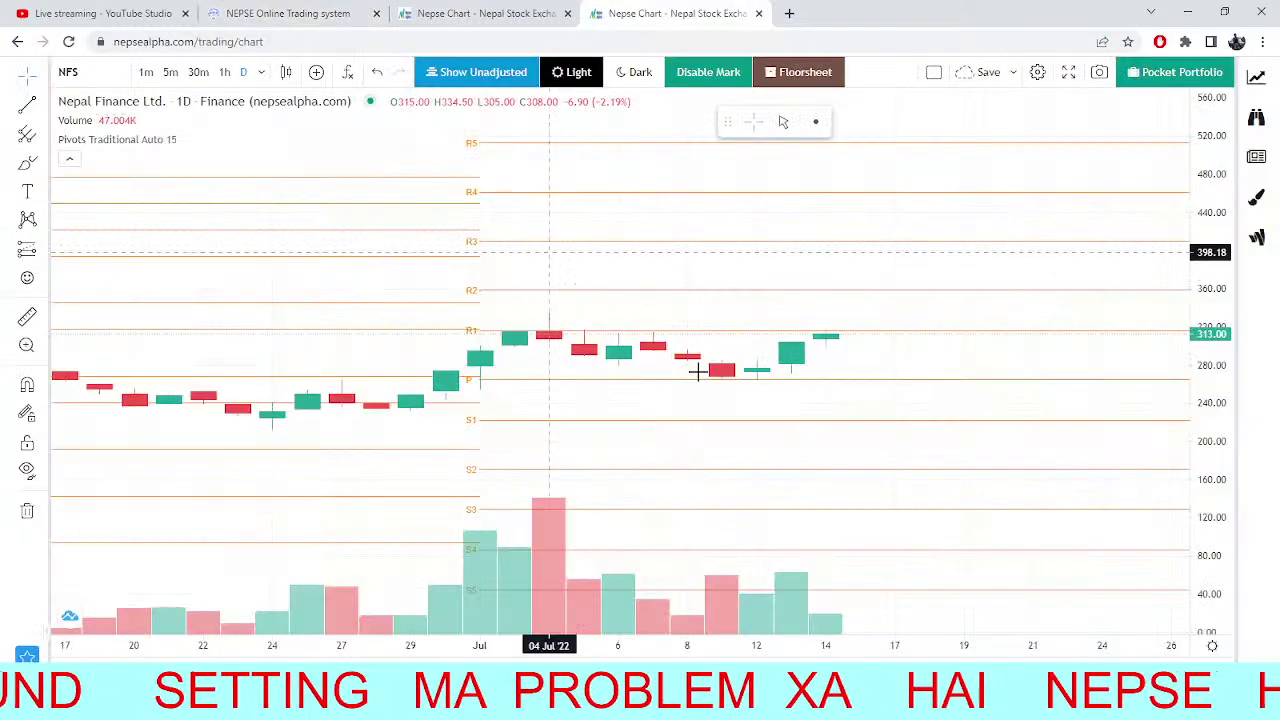
{"action": "scroll", "coordinate": [697, 371], "scroll_direction": "down", "scroll_amount": 5}
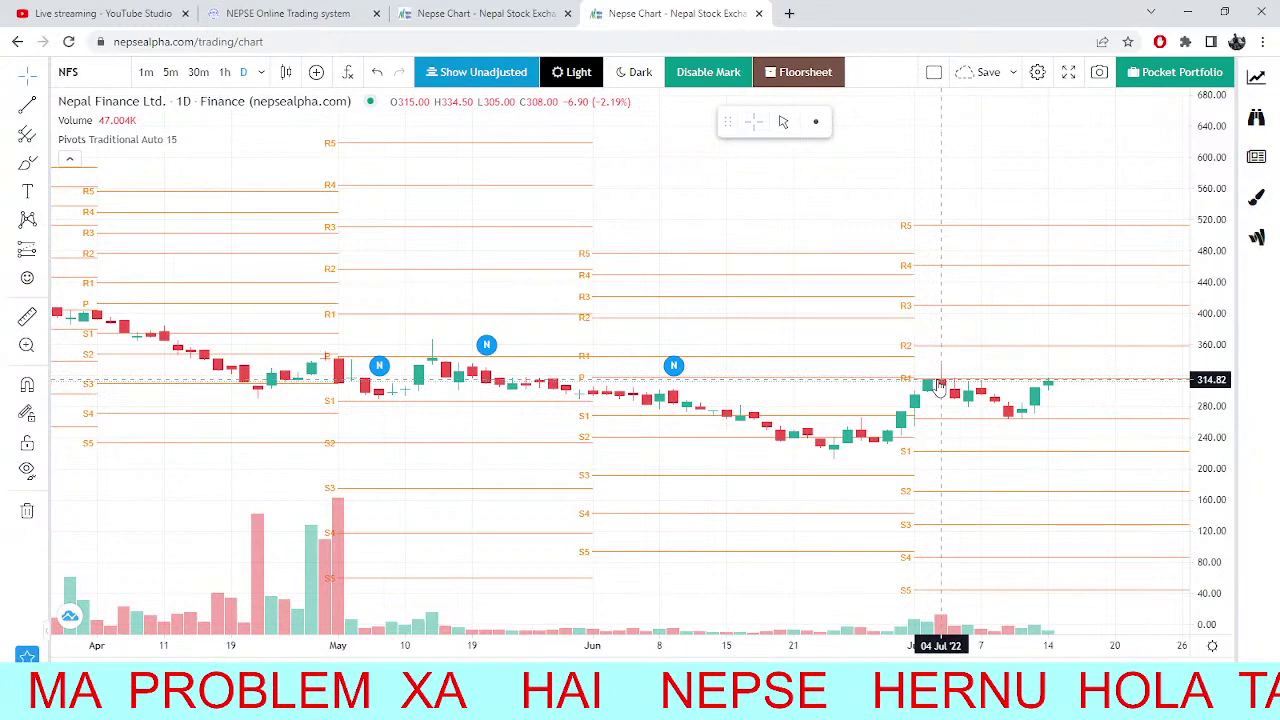
{"action": "scroll", "coordinate": [940, 388], "scroll_direction": "up", "scroll_amount": 5}
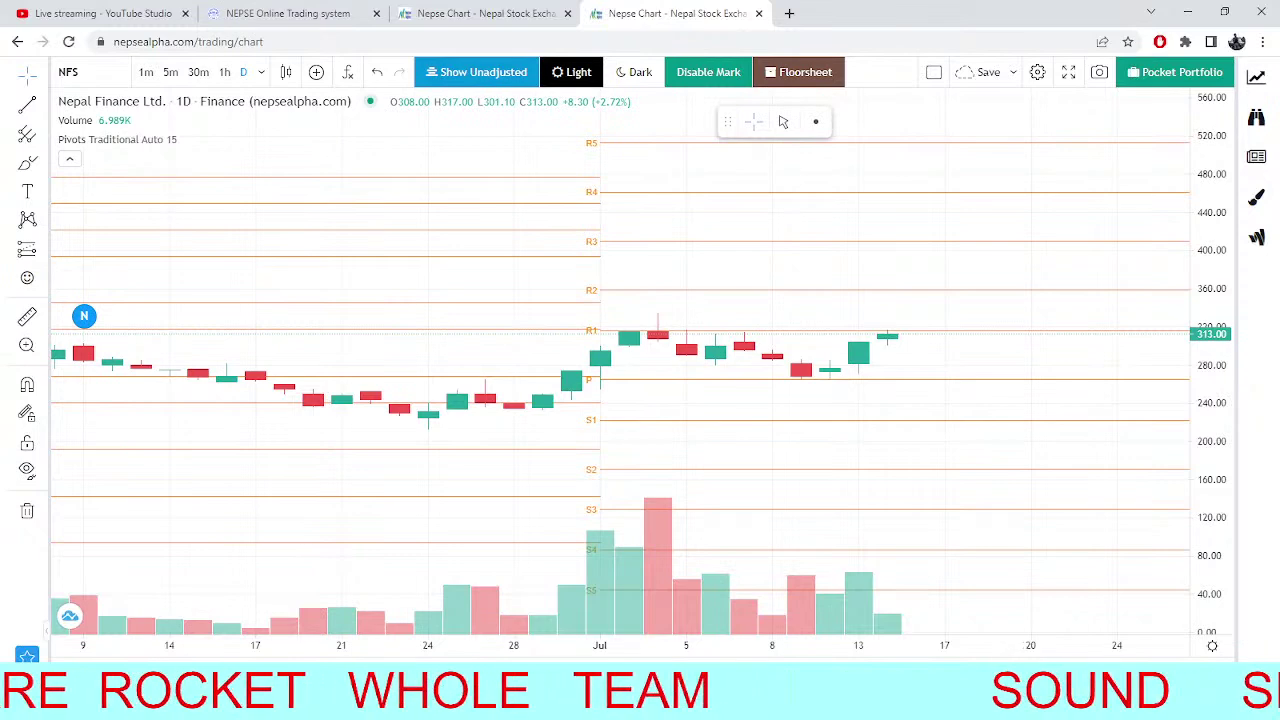
Load the daily chart of NLIC (Nepal Life Insurance) in place of NFS.
{"action": "left_click", "coordinate": [102, 78]}
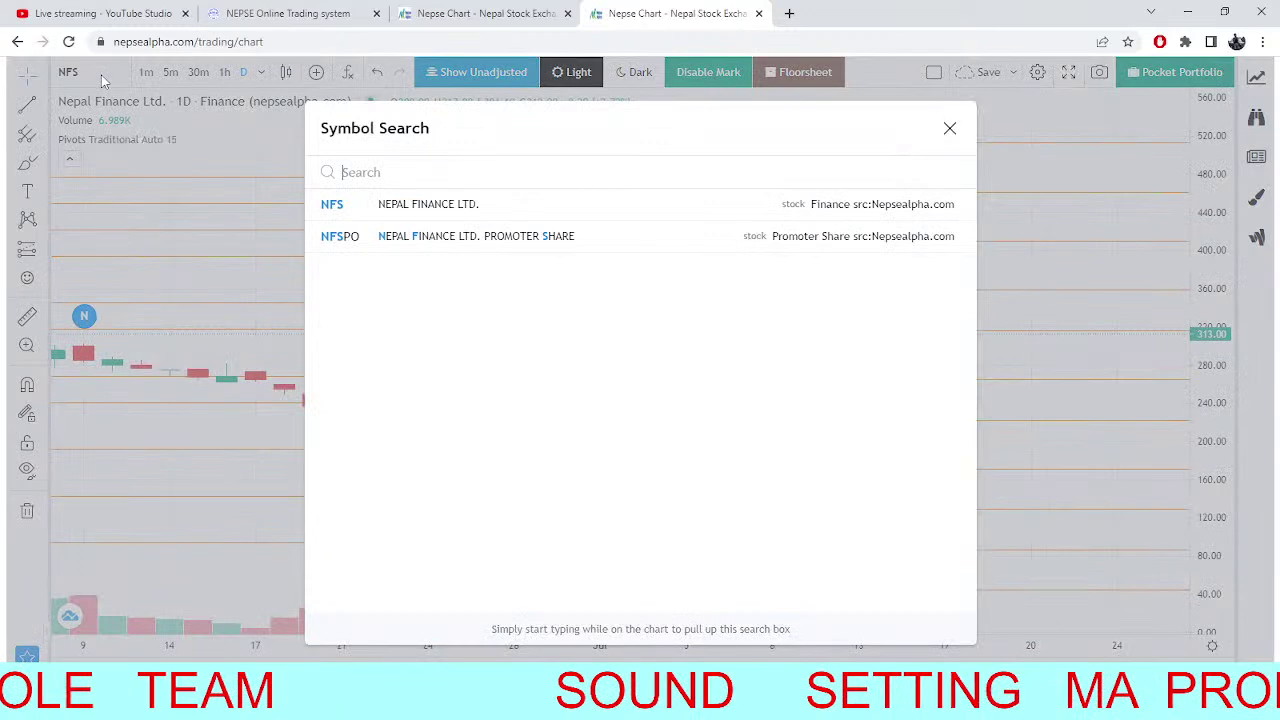
{"action": "type", "text": "N"}
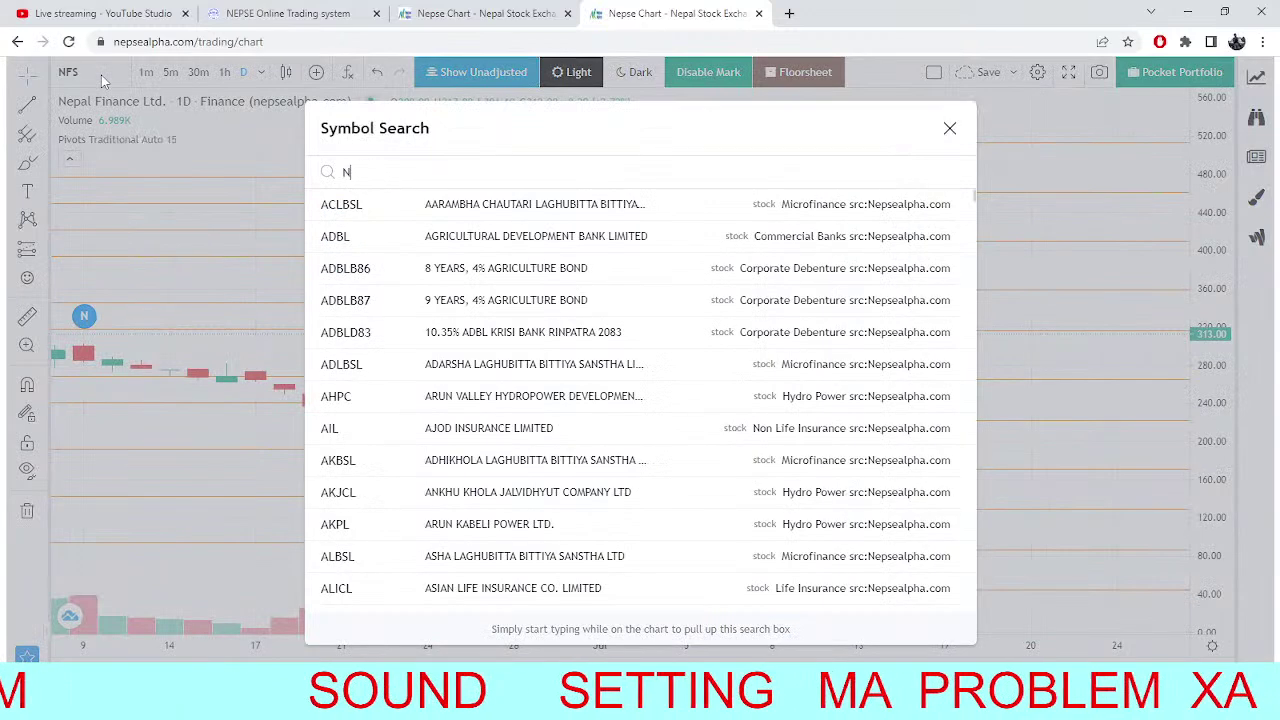
{"action": "type", "text": "LIC"}
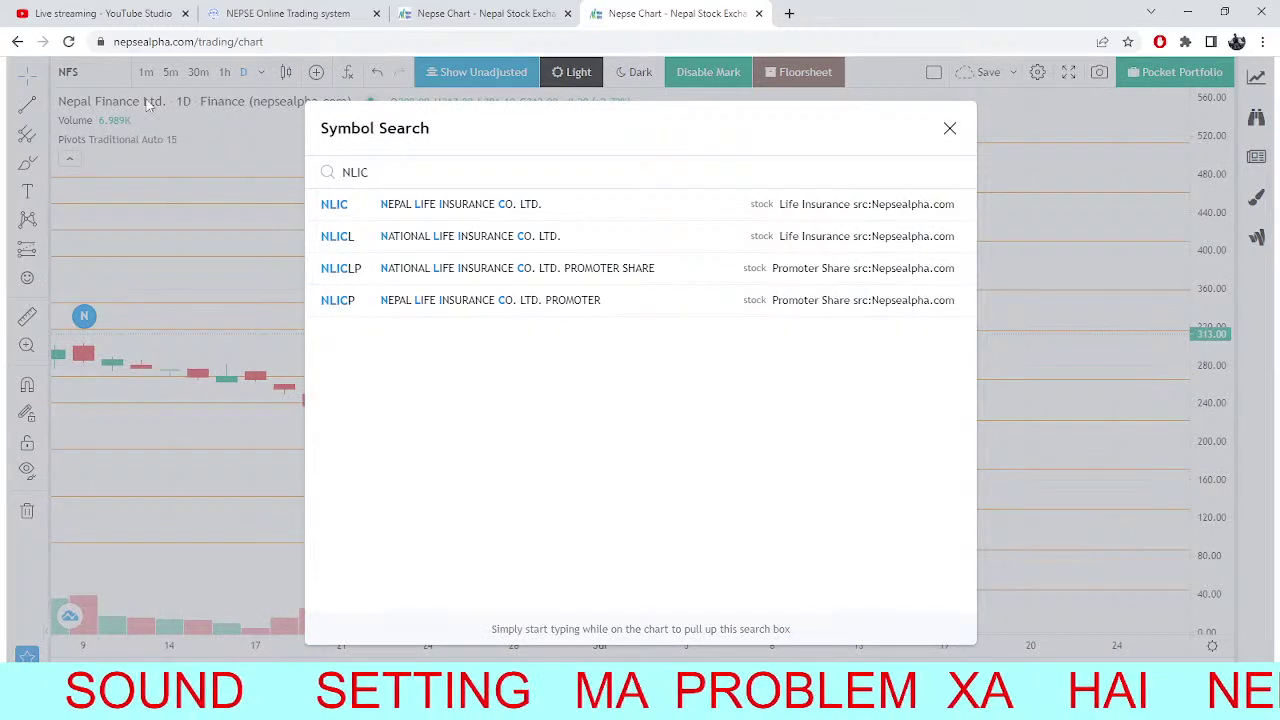
{"action": "left_click", "coordinate": [412, 206]}
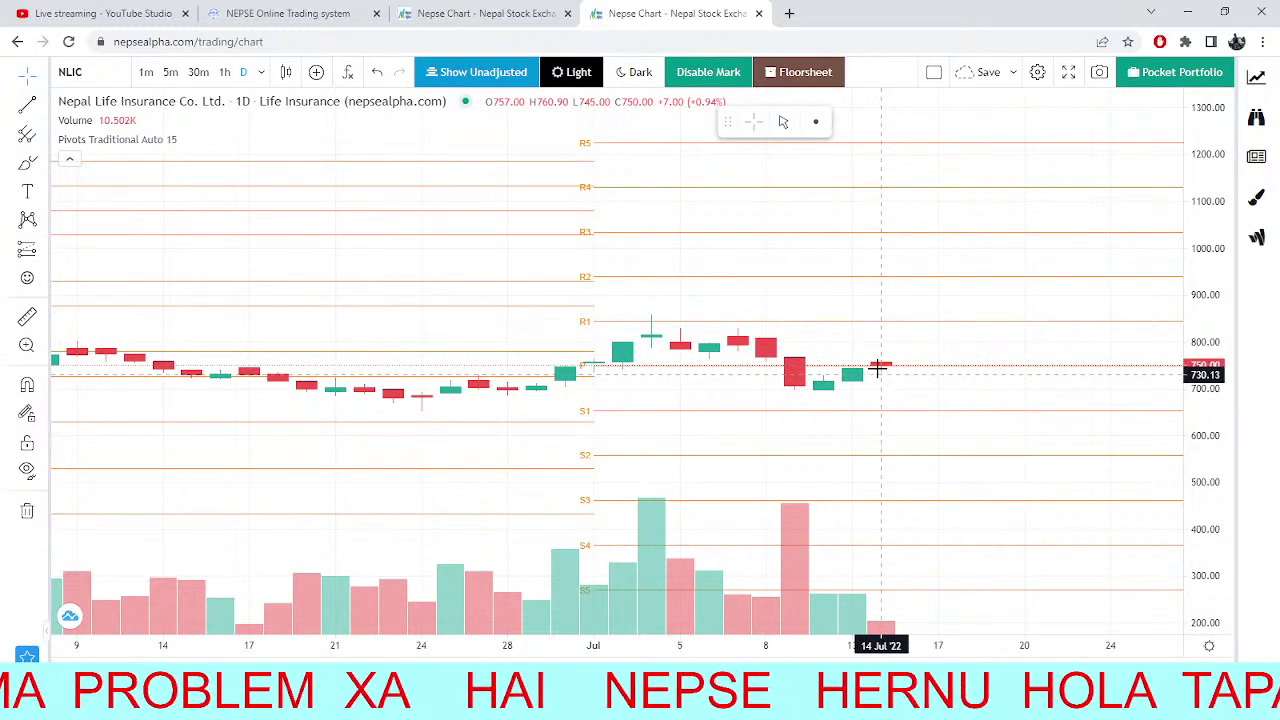
Check the live NEPSE index and turnover against the 5-minute NEPSE chart, and return to the NLIC daily chart.
{"action": "left_click", "coordinate": [288, 10]}
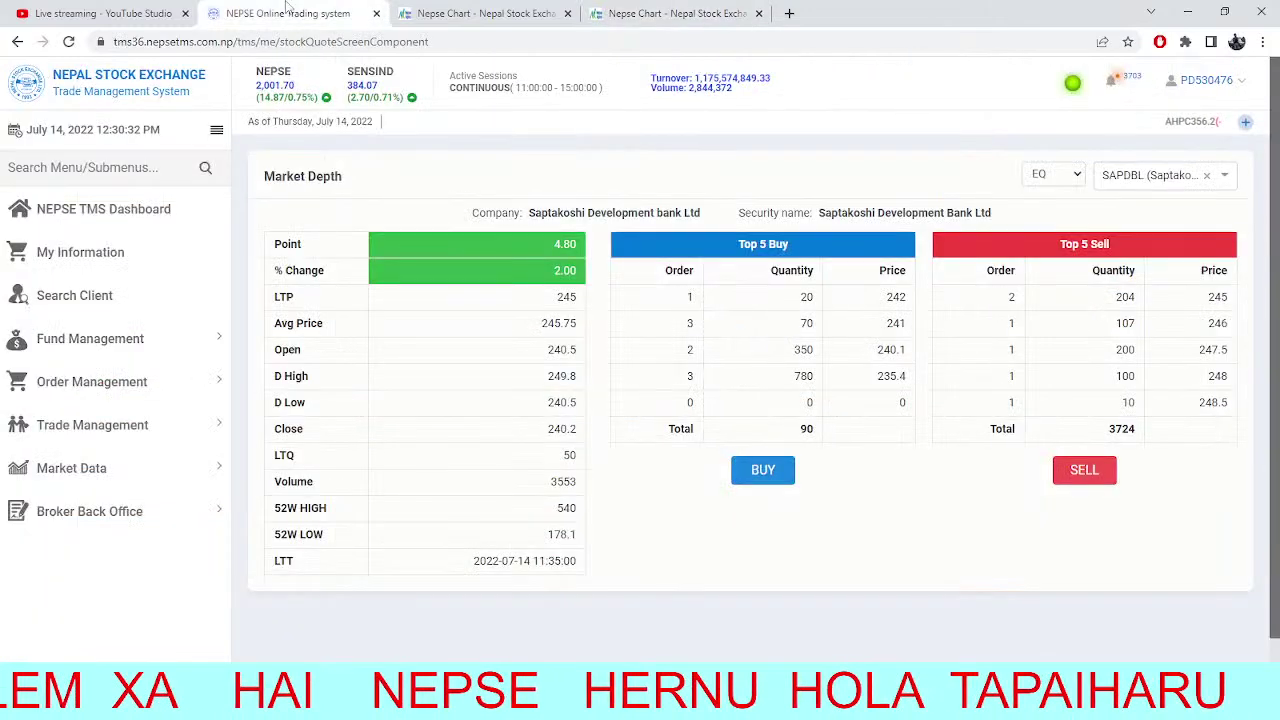
{"action": "left_click", "coordinate": [400, 14]}
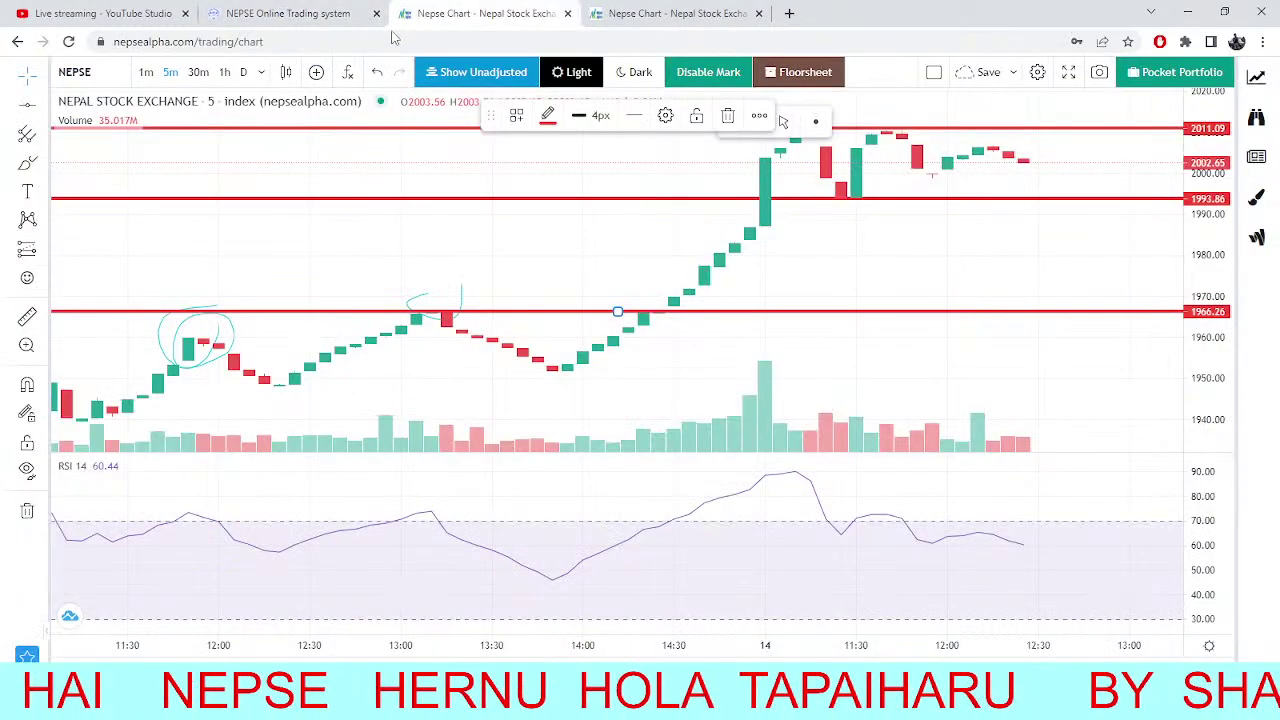
{"action": "left_click", "coordinate": [300, 13]}
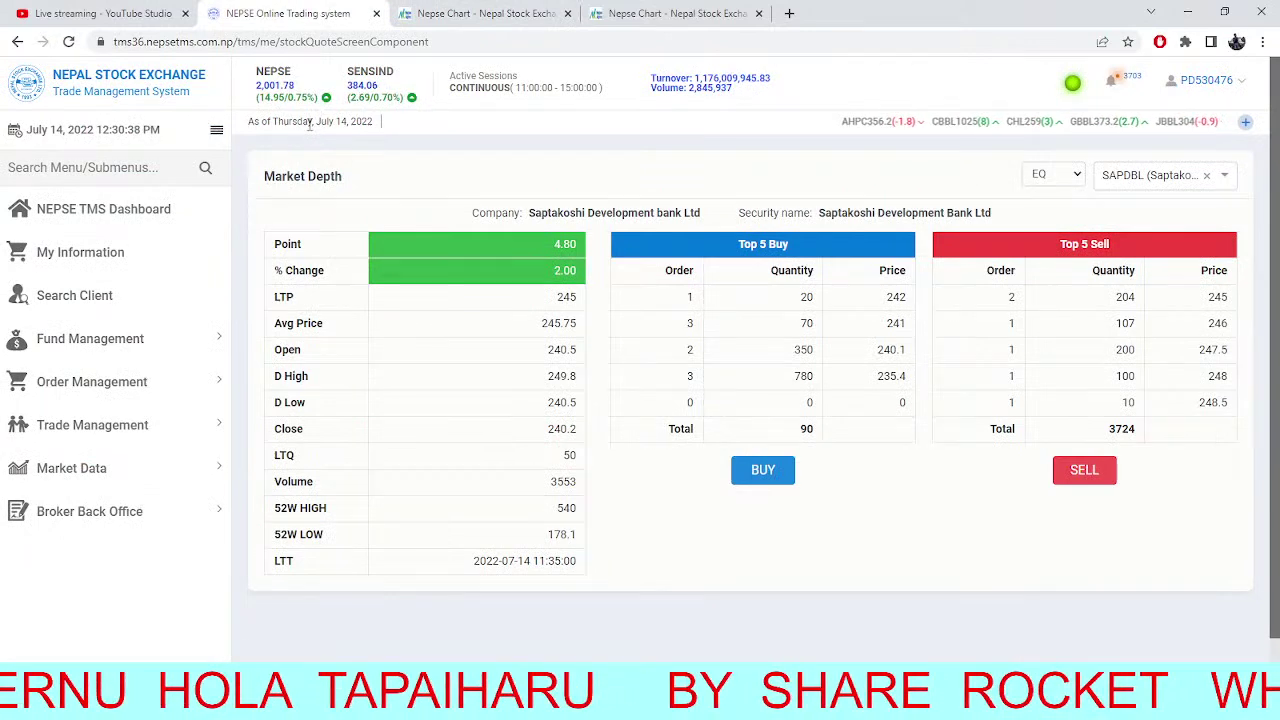
{"action": "left_click", "coordinate": [445, 10]}
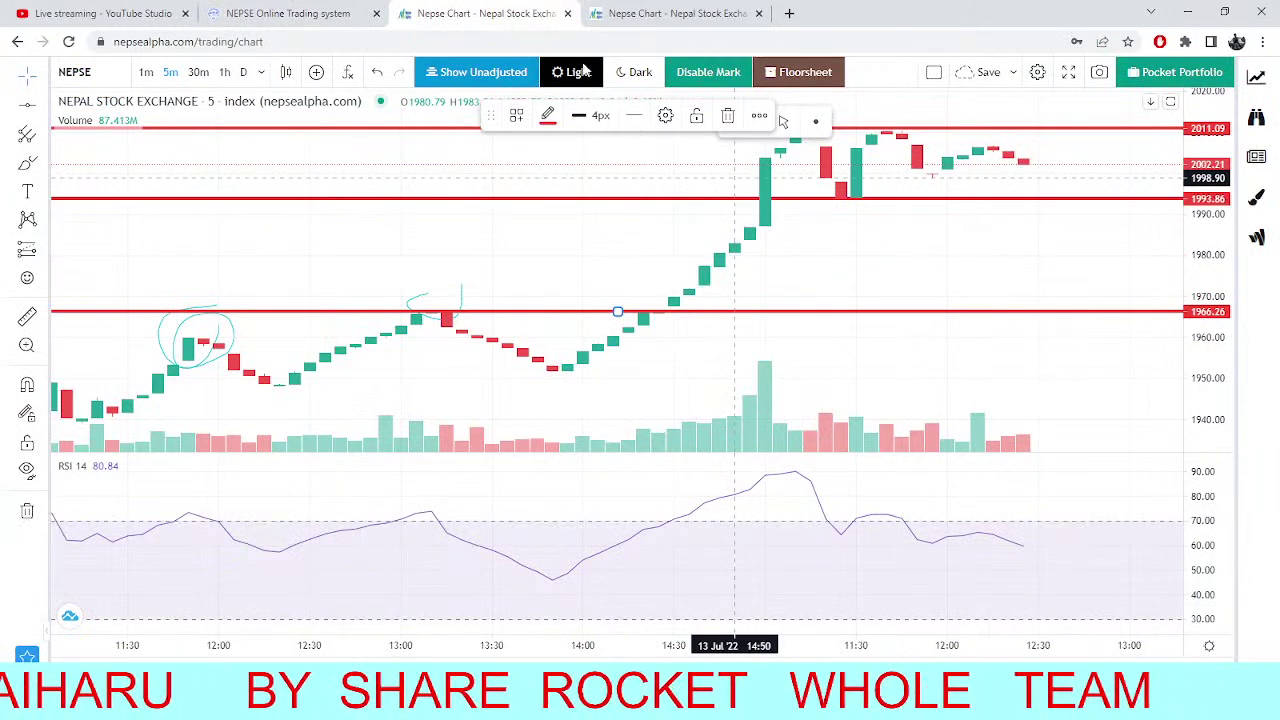
{"action": "key", "text": "ctrl+Tab"}
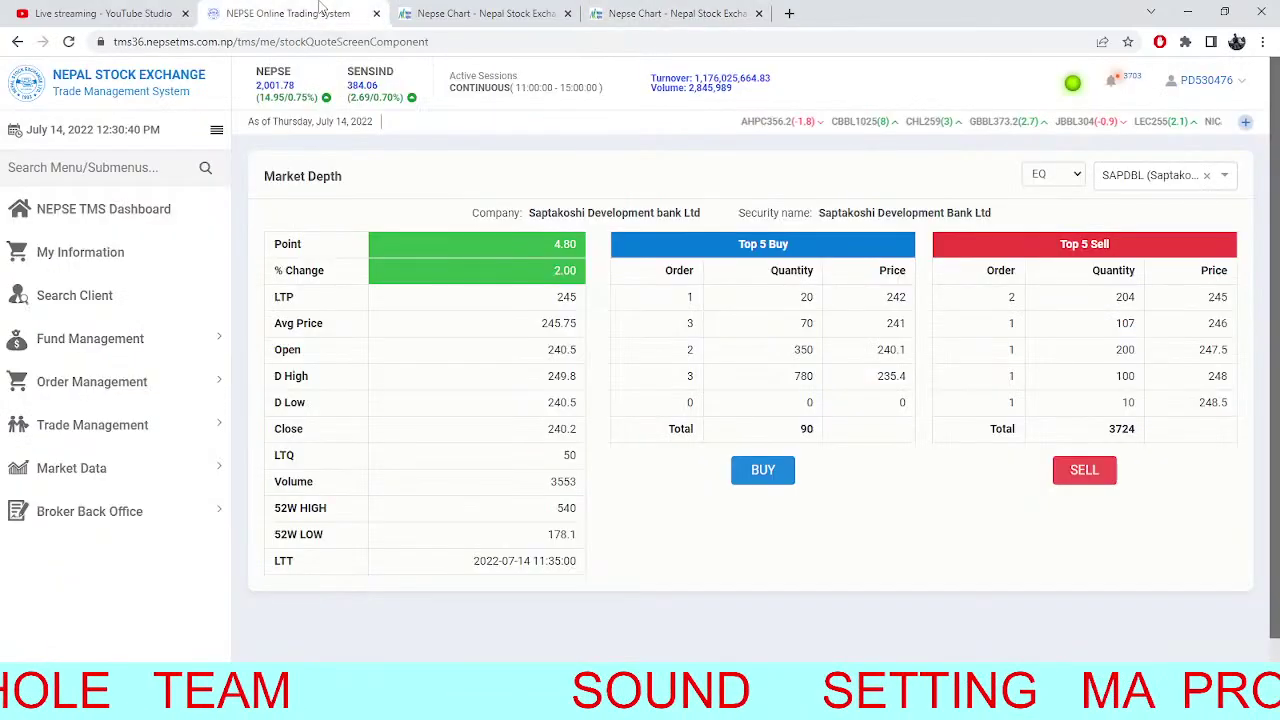
{"action": "left_click", "coordinate": [635, 13]}
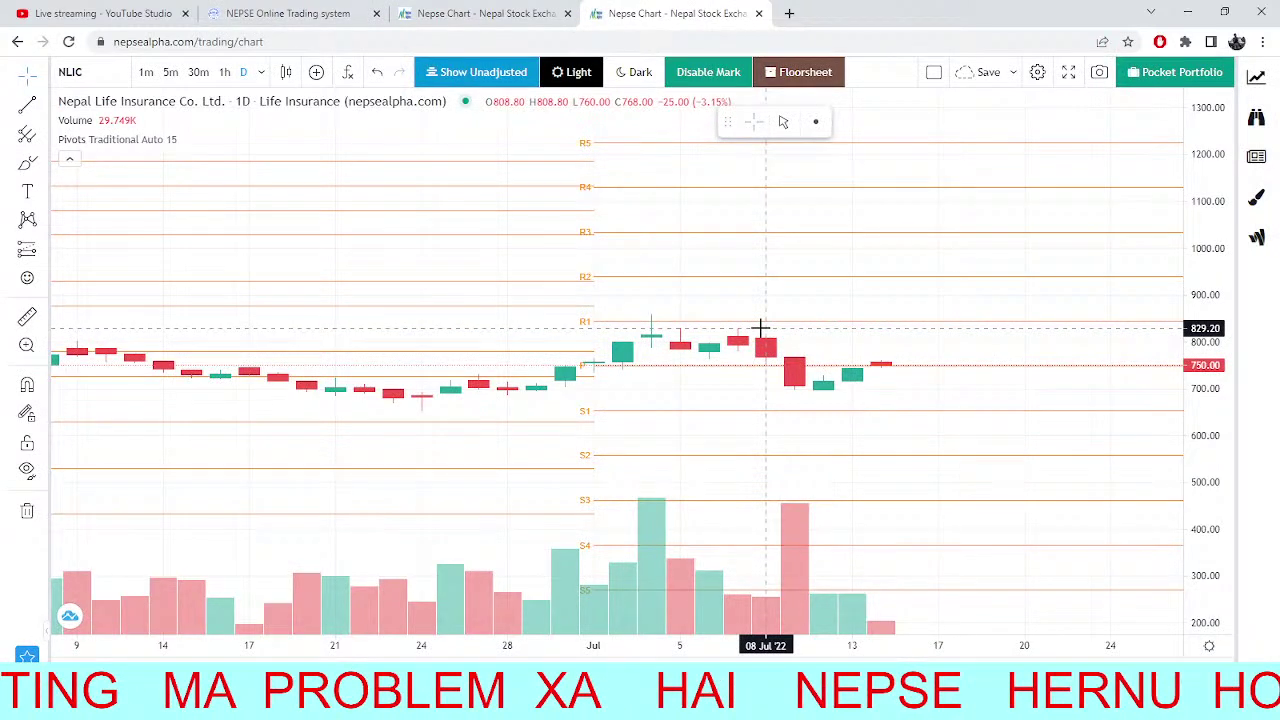
Follow the live index in the trading system, and examine the 5-minute NEPSE chart back to the session before 13 July.
{"action": "left_click", "coordinate": [235, 10]}
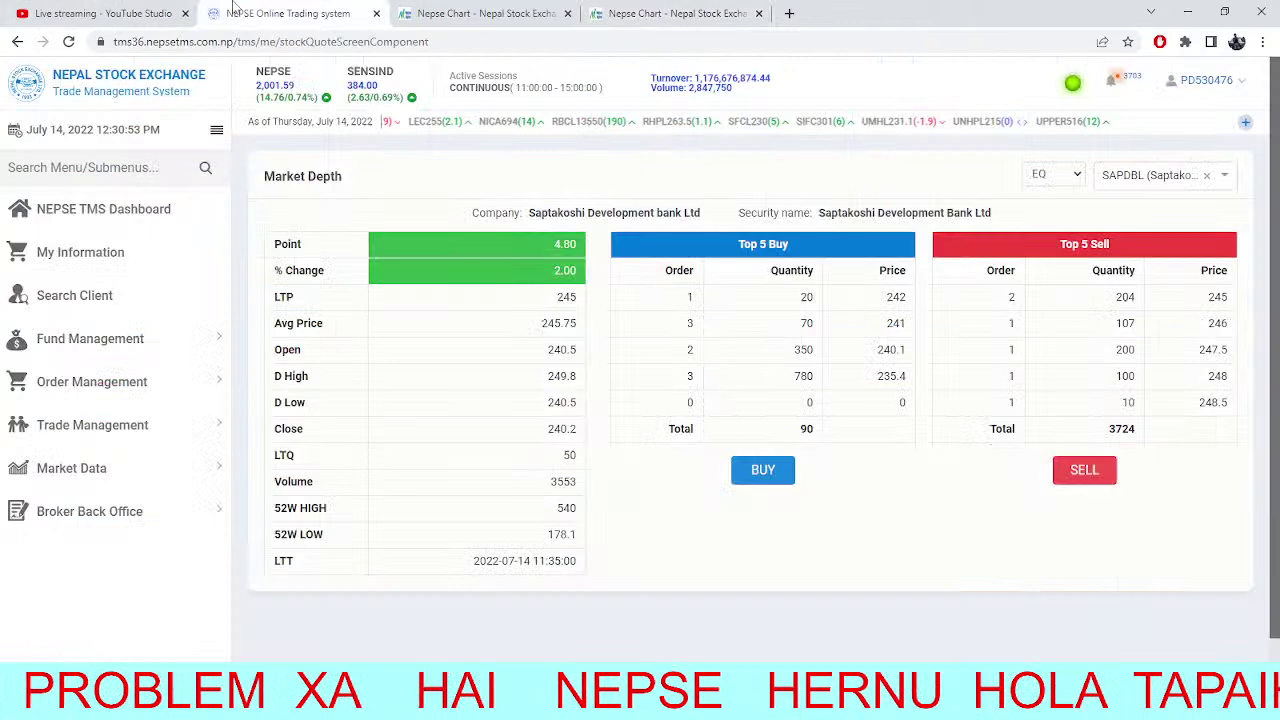
{"action": "left_click", "coordinate": [463, 8]}
{"action": "left_click", "coordinate": [300, 14]}
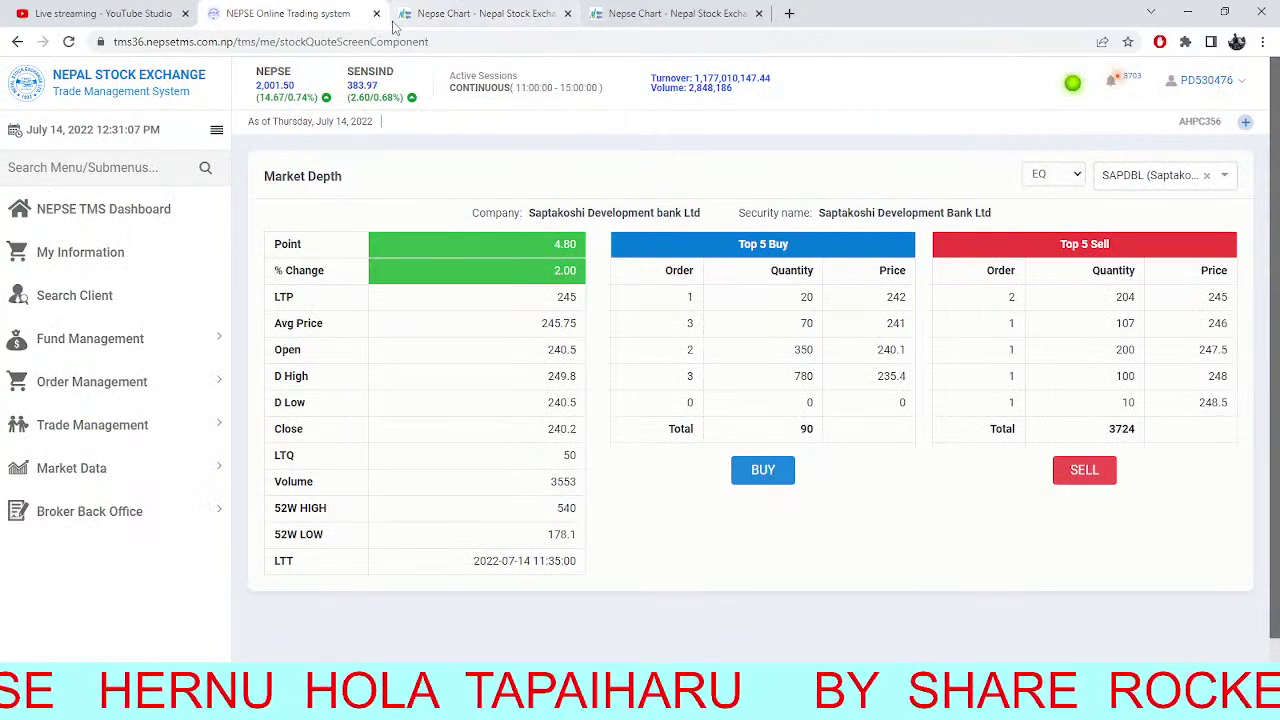
{"action": "left_click", "coordinate": [452, 10]}
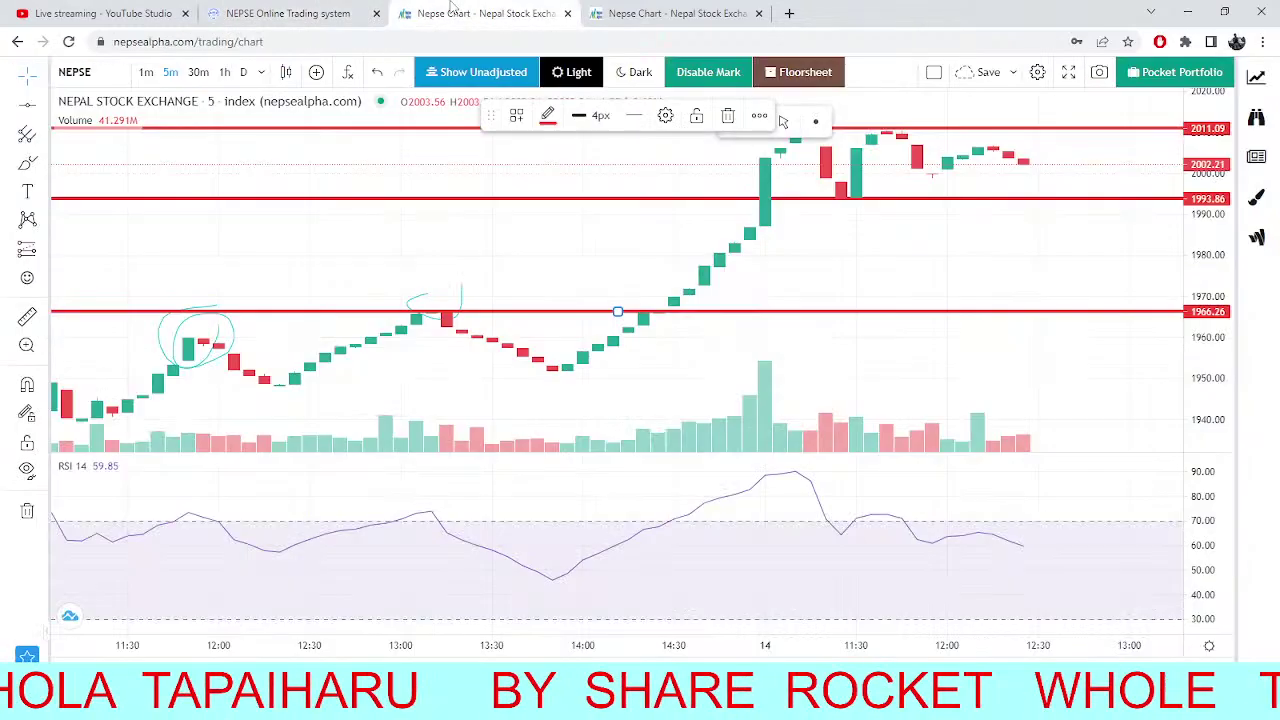
{"action": "left_click", "coordinate": [388, 14]}
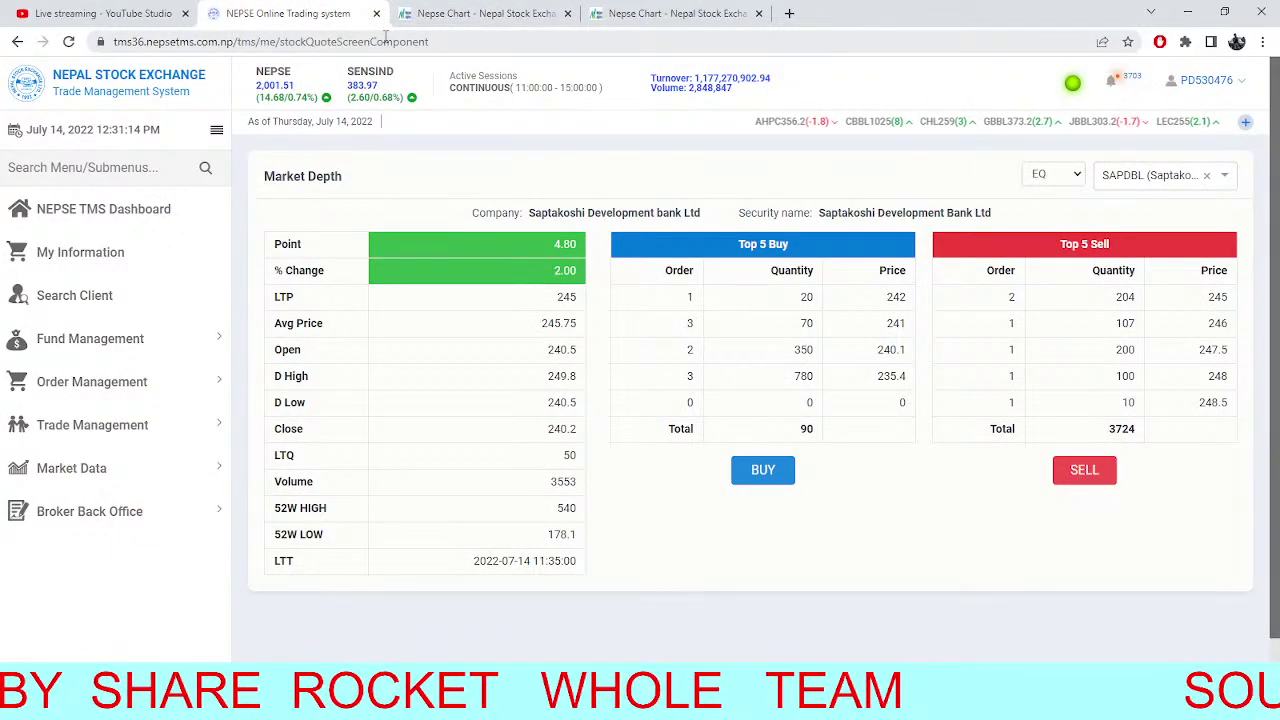
{"action": "left_click", "coordinate": [437, 12]}
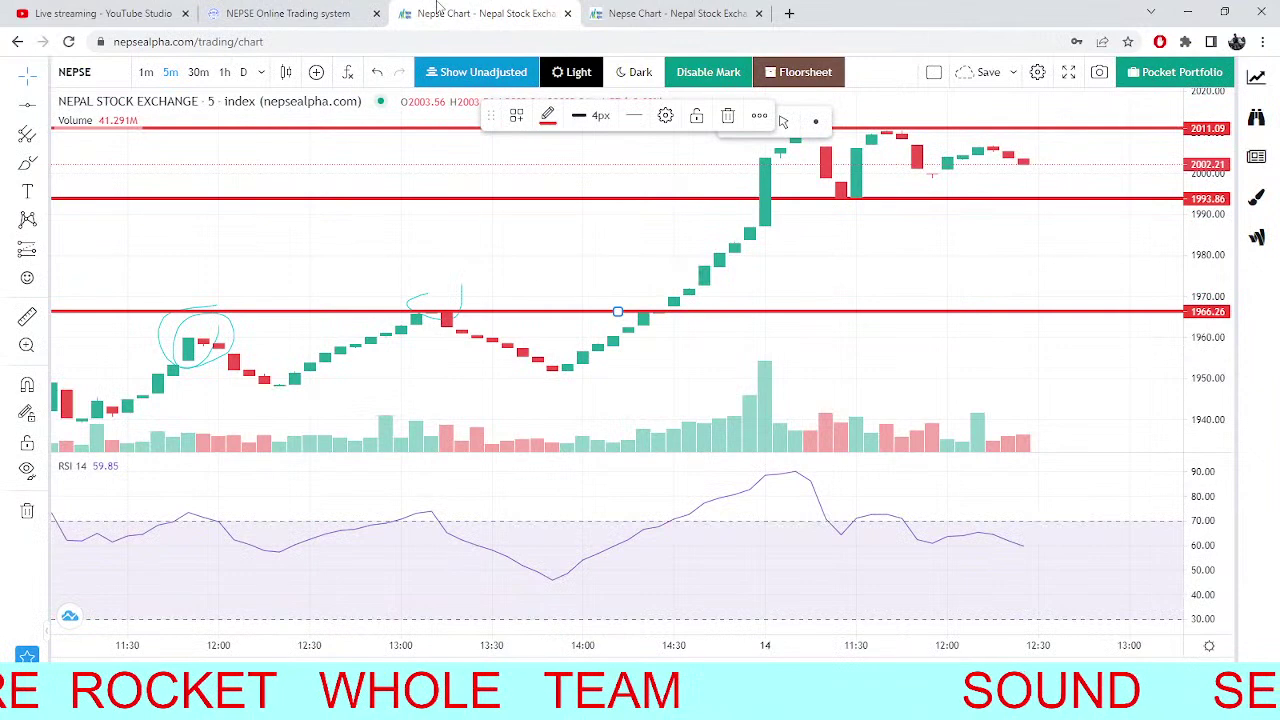
{"action": "left_click", "coordinate": [280, 12]}
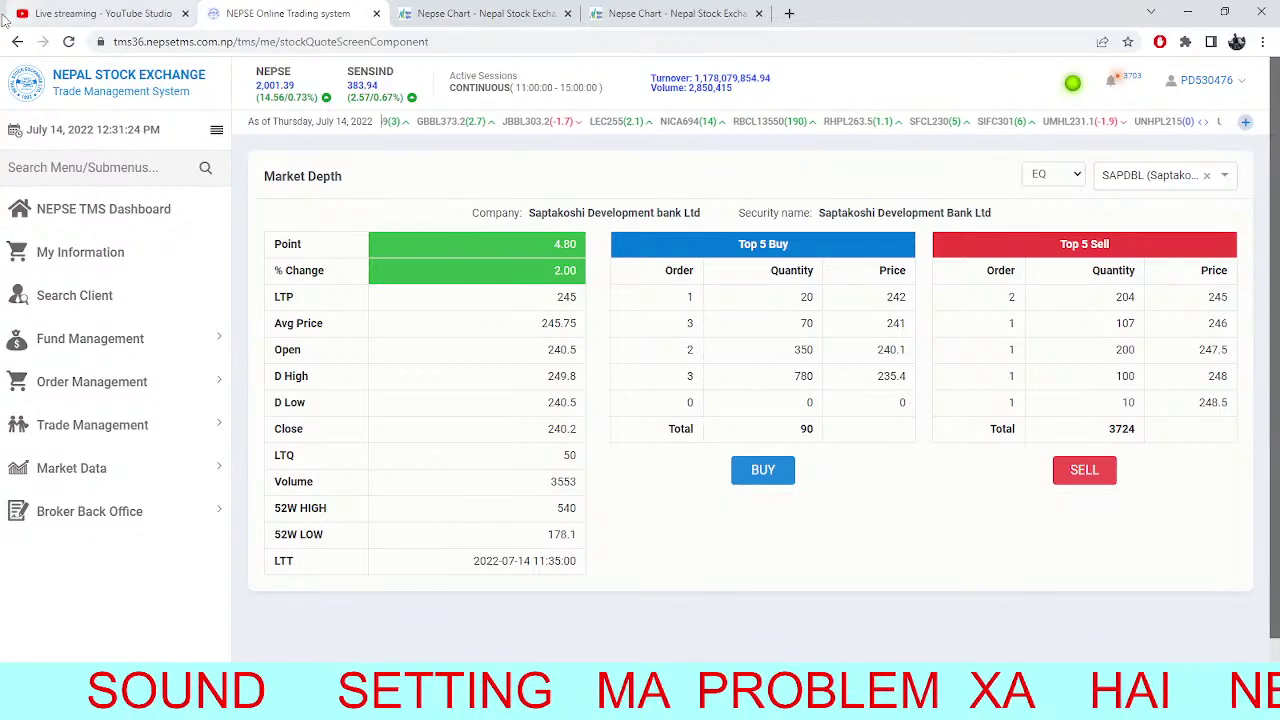
{"action": "key", "text": "ctrl+Tab"}
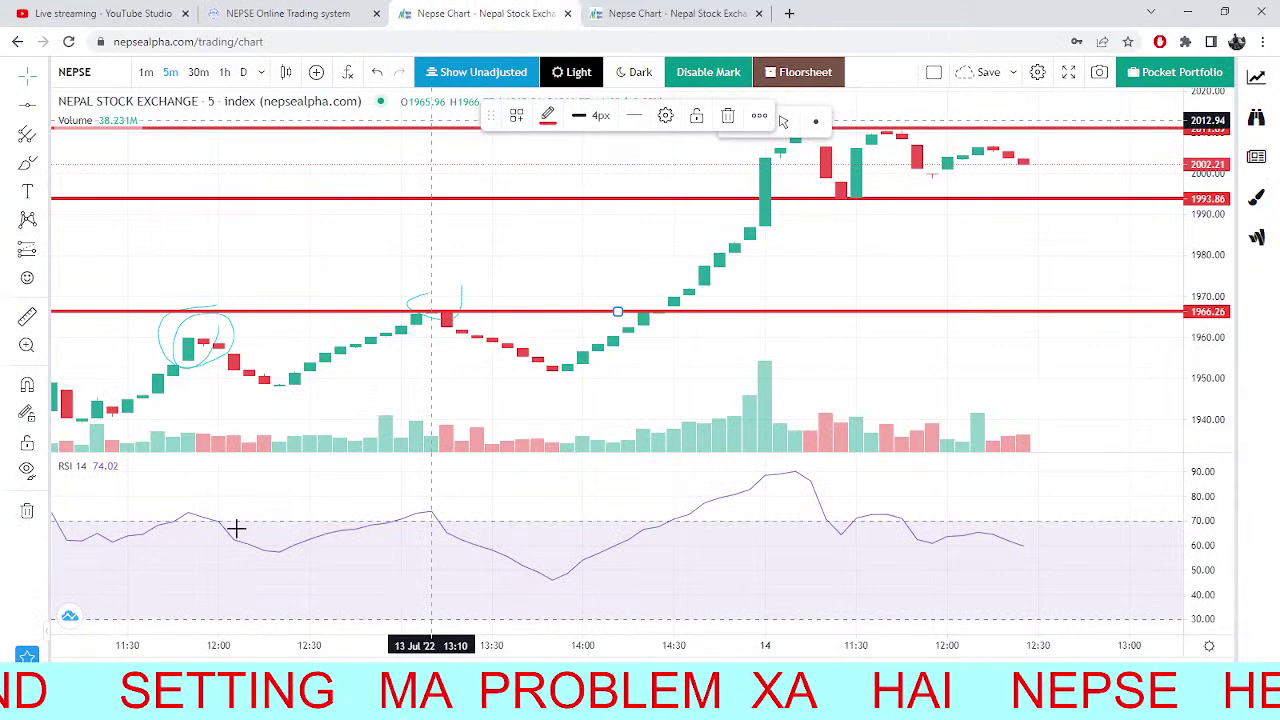
{"action": "scroll", "coordinate": [1150, 130], "scroll_direction": "down", "scroll_amount": 5}
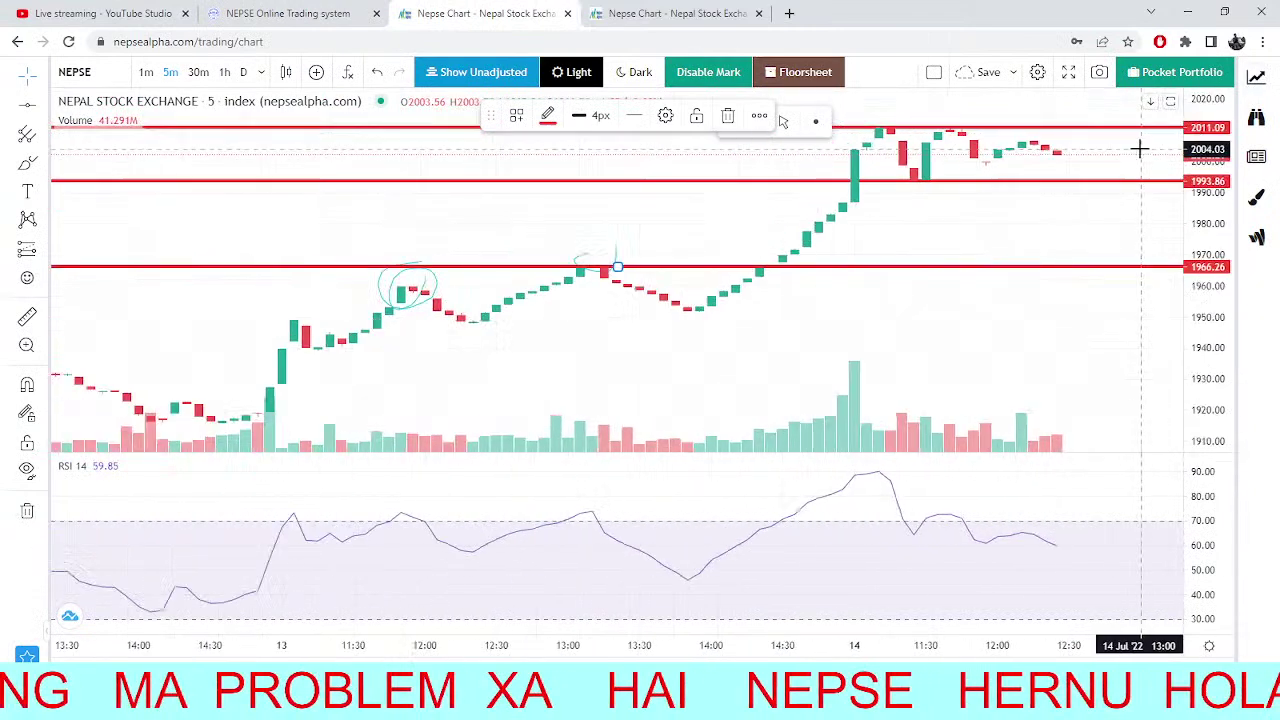
{"action": "scroll", "coordinate": [1100, 140], "scroll_direction": "down", "scroll_amount": 1}
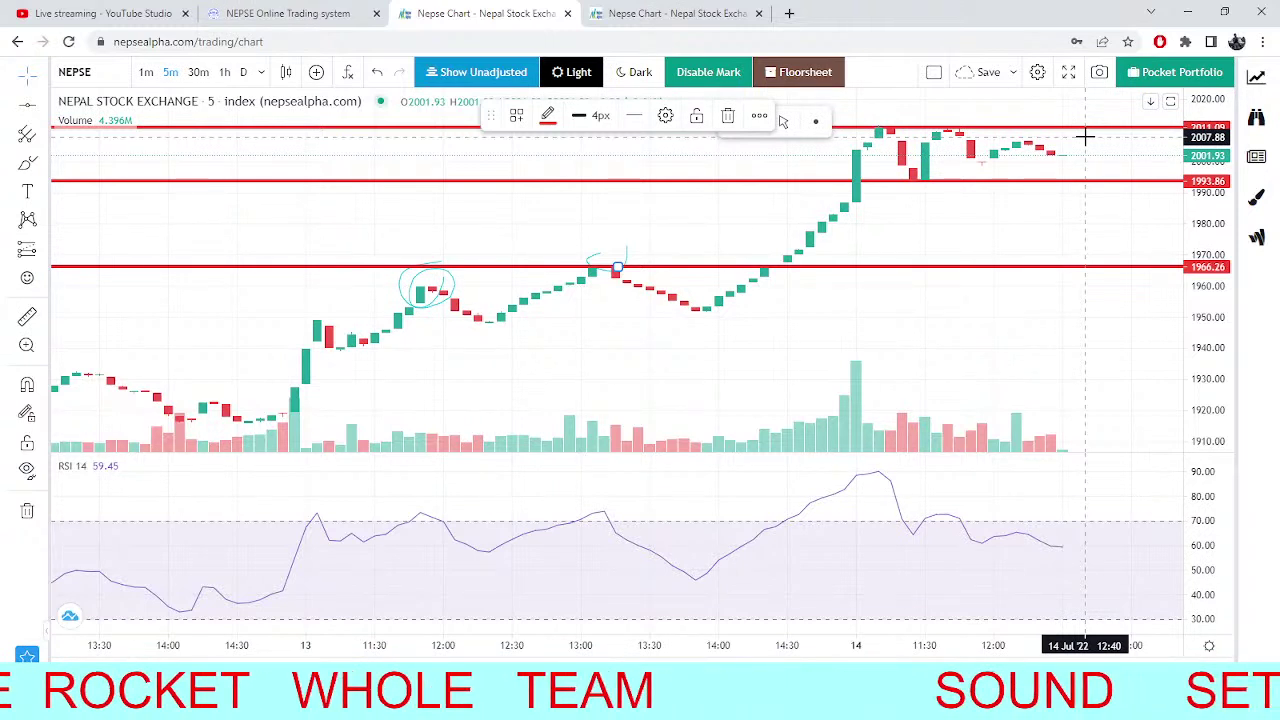
Recheck the live NEPSE index, and examine the 14 July candles between the 1993.86 and 2011.09 lines on the 5-minute chart.
{"action": "left_click", "coordinate": [287, 13]}
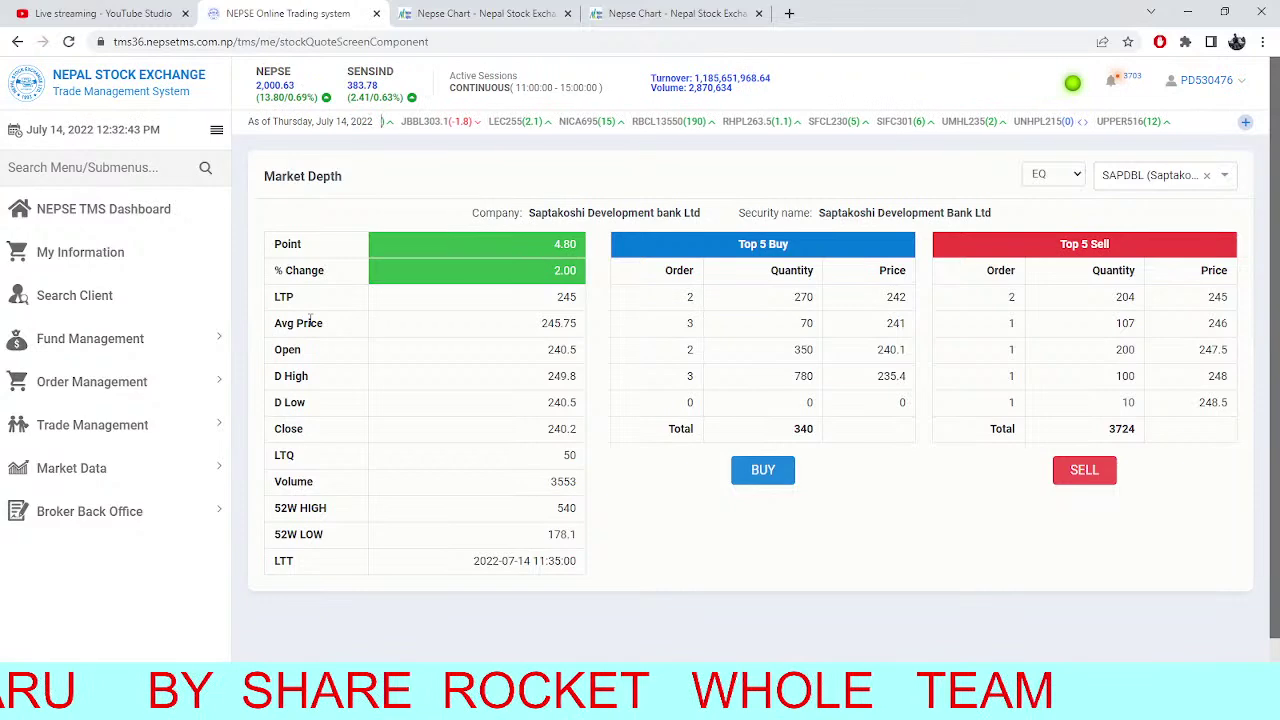
{"action": "left_click", "coordinate": [470, 13]}
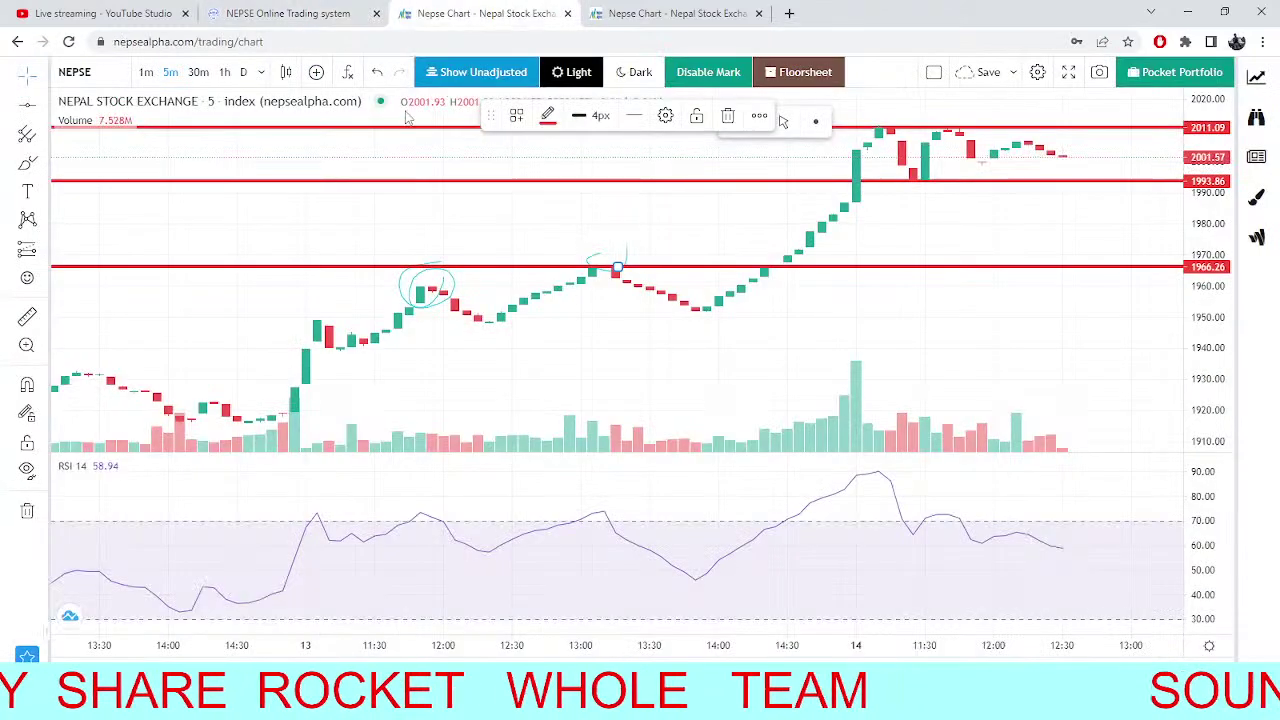
{"action": "left_click", "coordinate": [323, 16]}
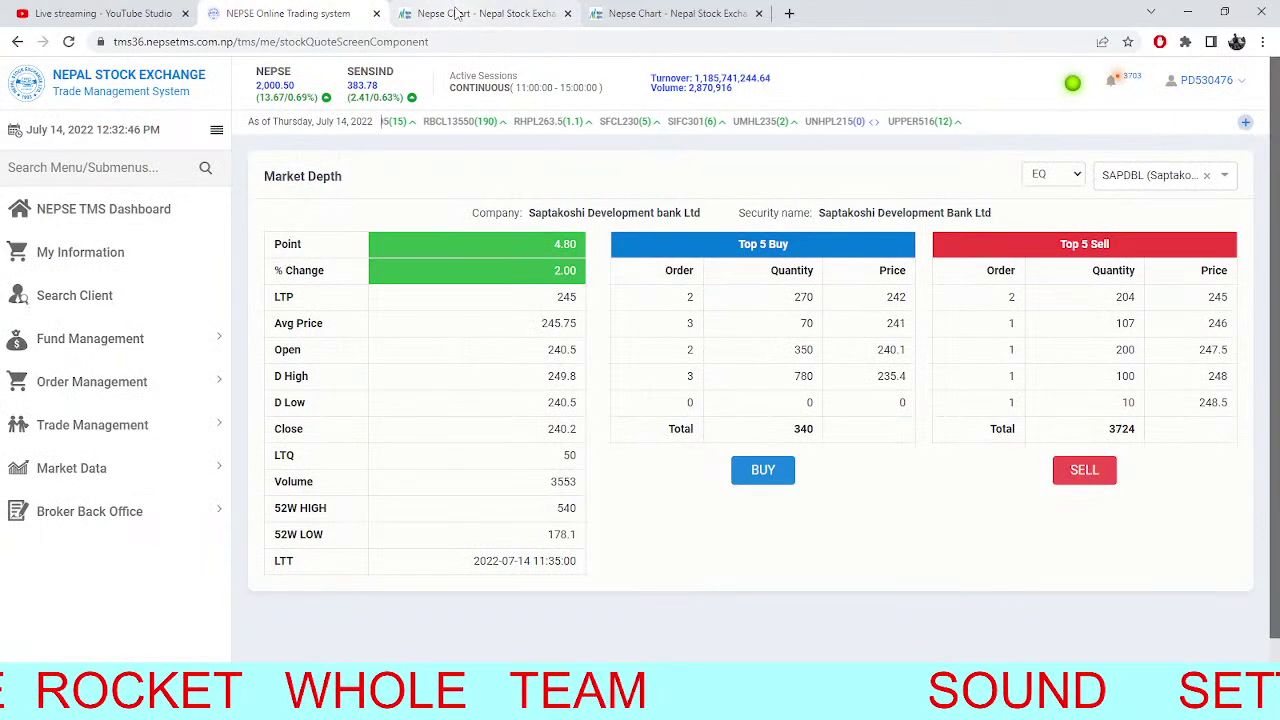
{"action": "left_click", "coordinate": [455, 13]}
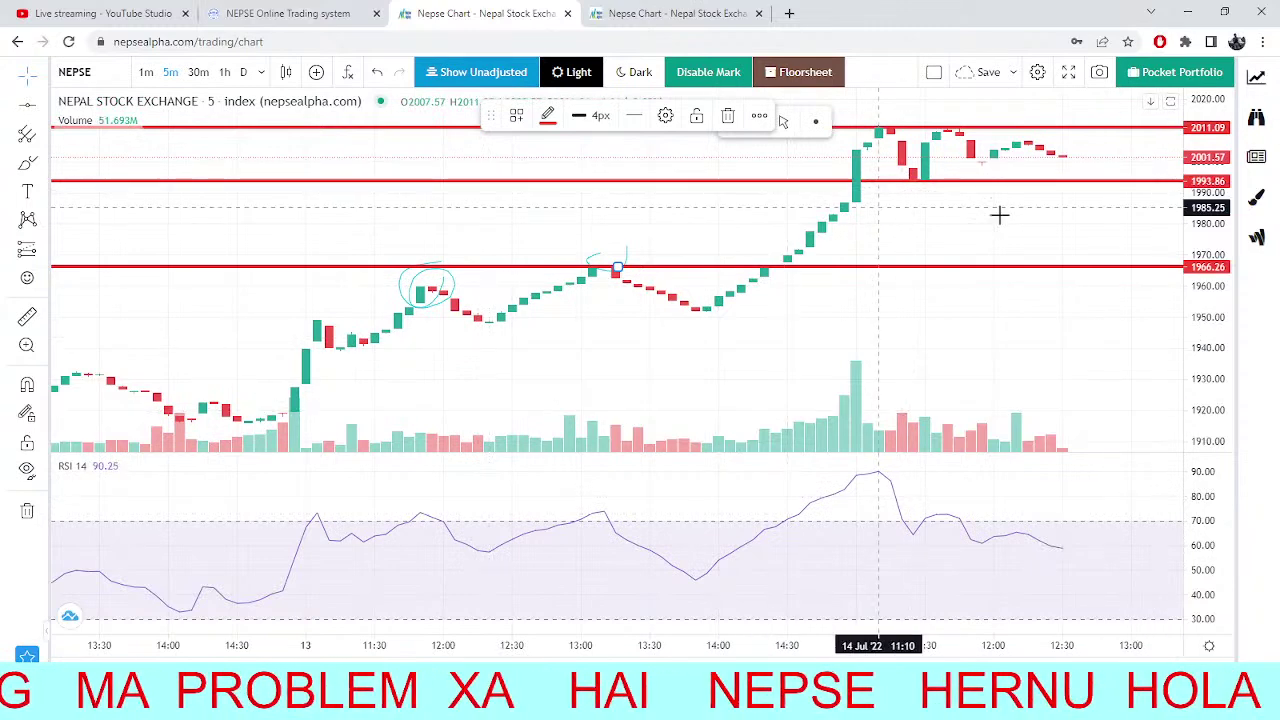
{"action": "scroll", "coordinate": [993, 176], "scroll_direction": "up", "scroll_amount": 3}
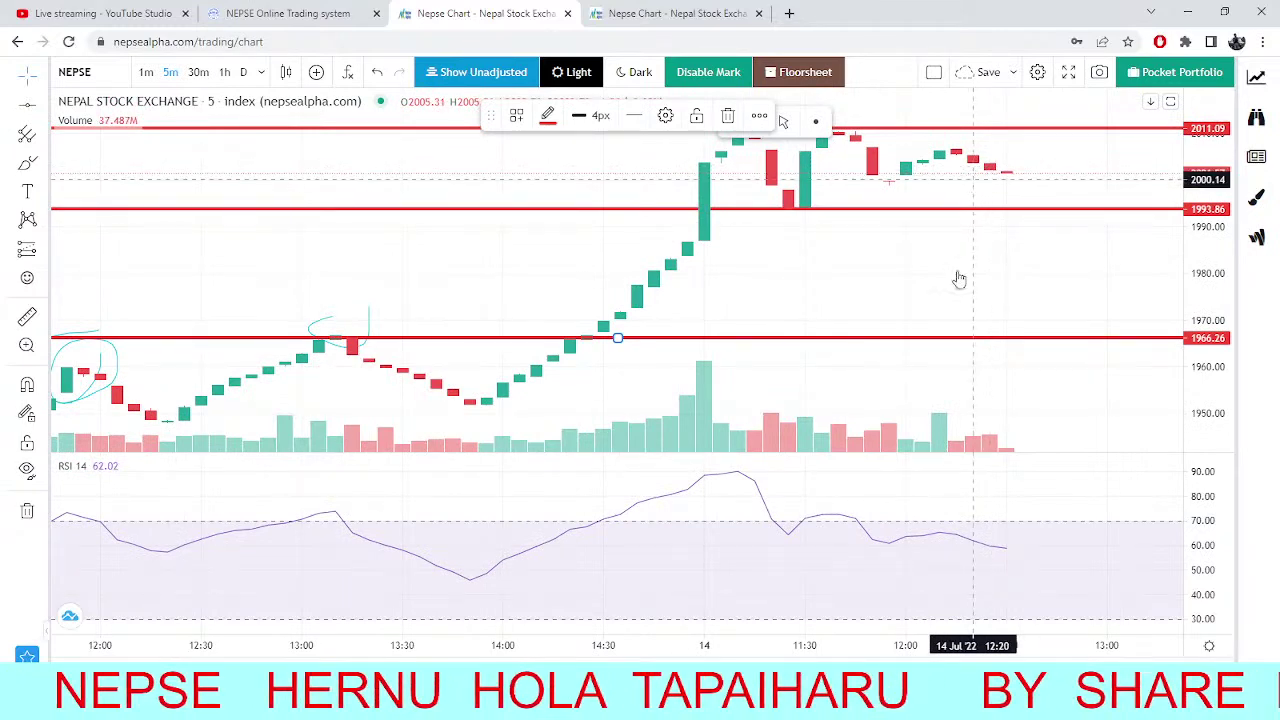
{"action": "scroll", "coordinate": [938, 326], "scroll_direction": "up", "scroll_amount": 1}
{"action": "scroll", "coordinate": [938, 326], "scroll_direction": "up", "scroll_amount": 2}
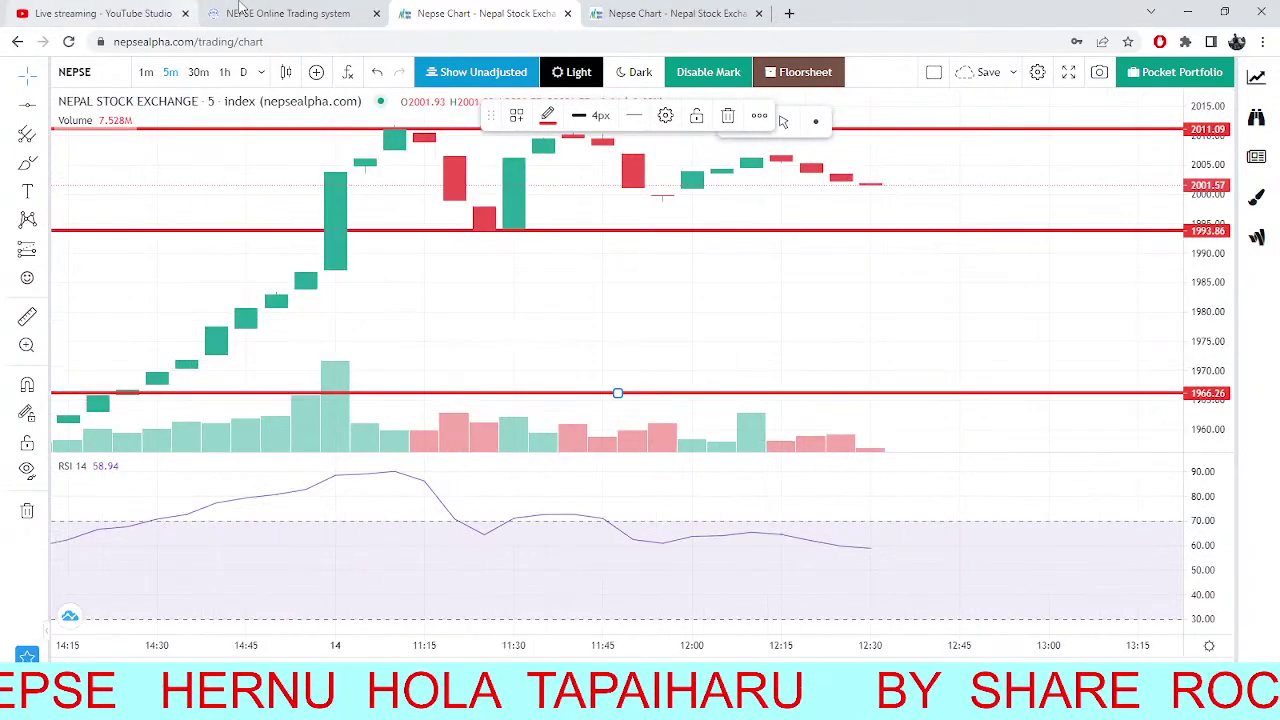
Check the live NEPSE index, and load the daily chart of CHCL (Chilime Hydropower) in place of NLIC.
{"action": "left_click", "coordinate": [240, 10]}
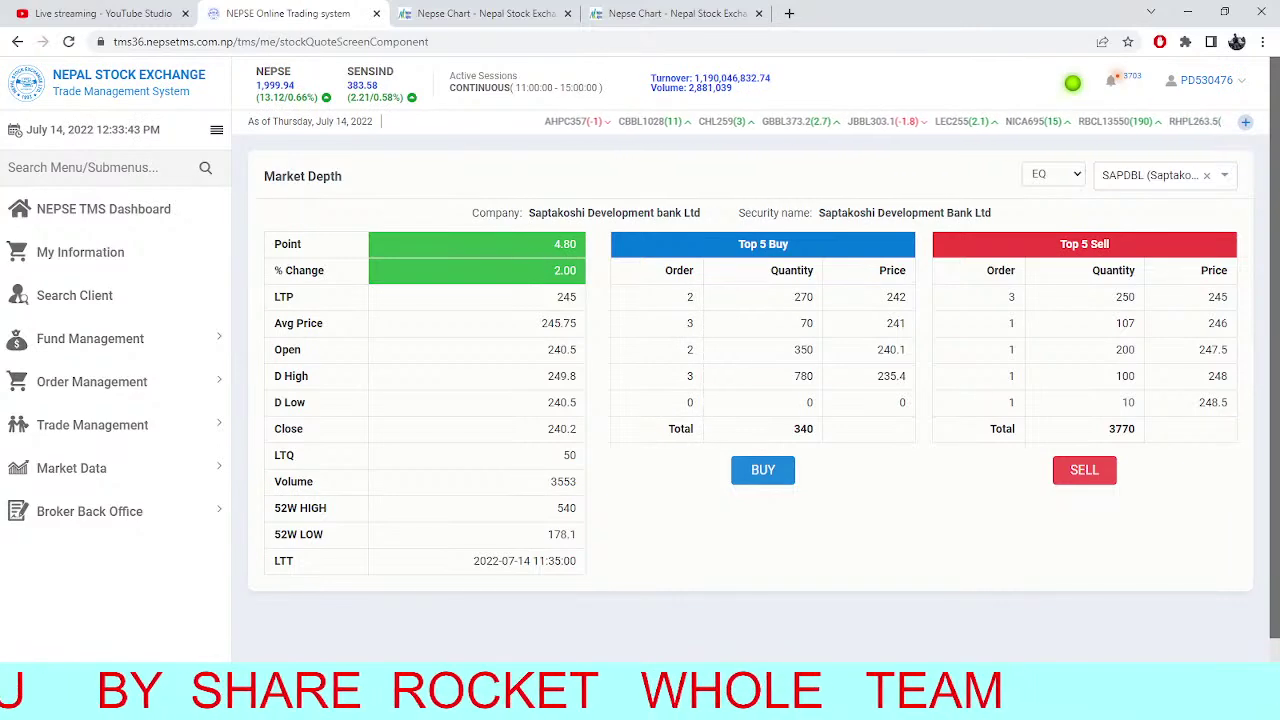
{"action": "left_click", "coordinate": [461, 7]}
{"action": "left_click", "coordinate": [80, 71]}
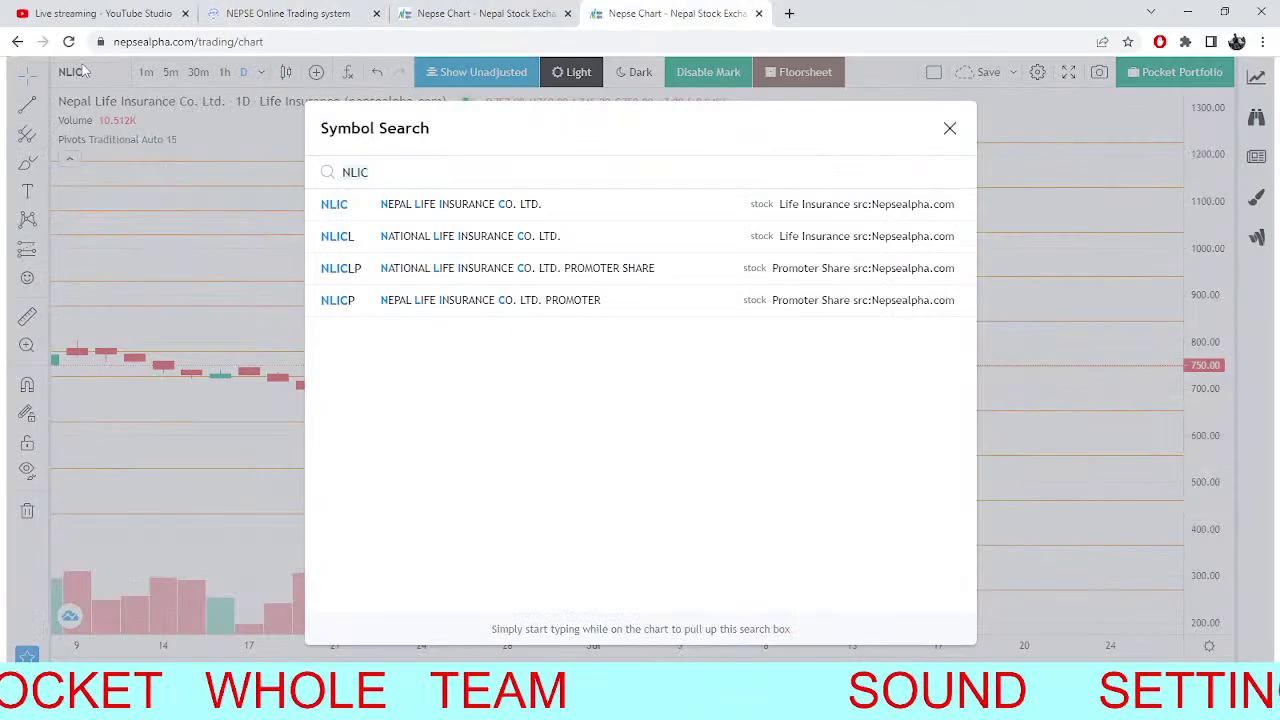
{"action": "key", "text": "BackSpace"}
{"action": "key", "text": "BackSpace"}
{"action": "key", "text": "BackSpace"}
{"action": "key", "text": "BackSpace"}
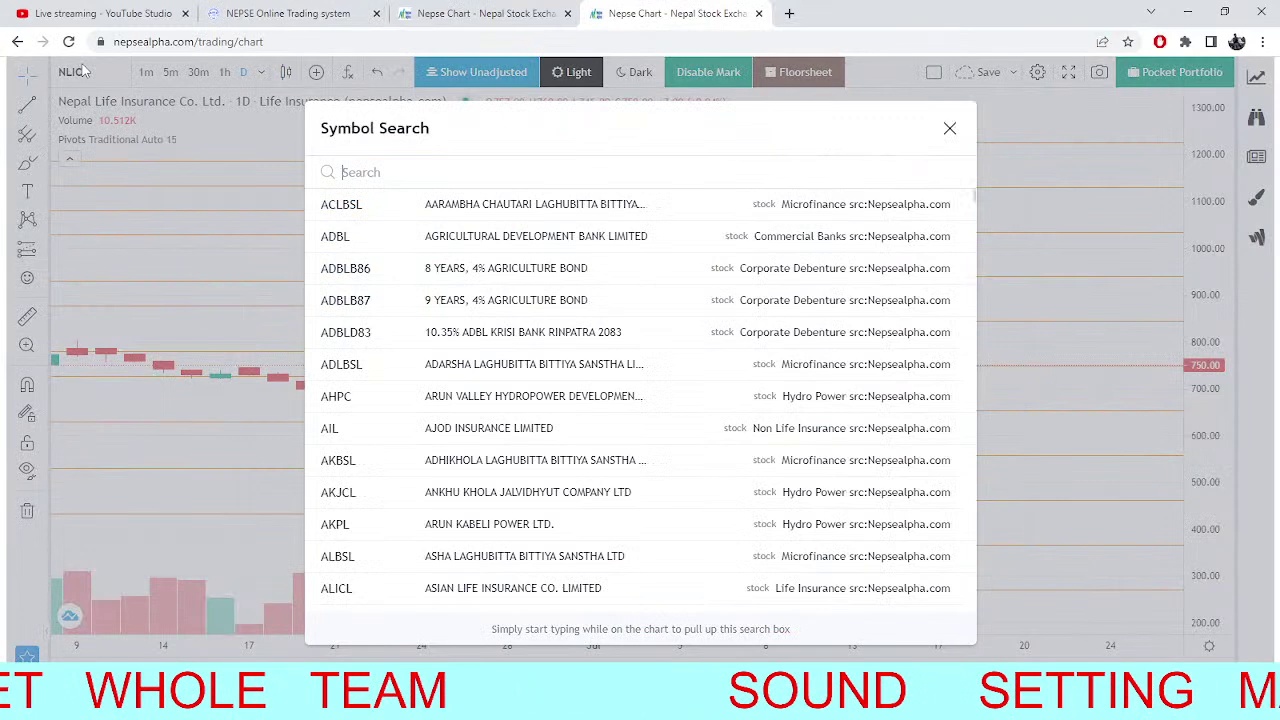
{"action": "type", "text": "CHC"}
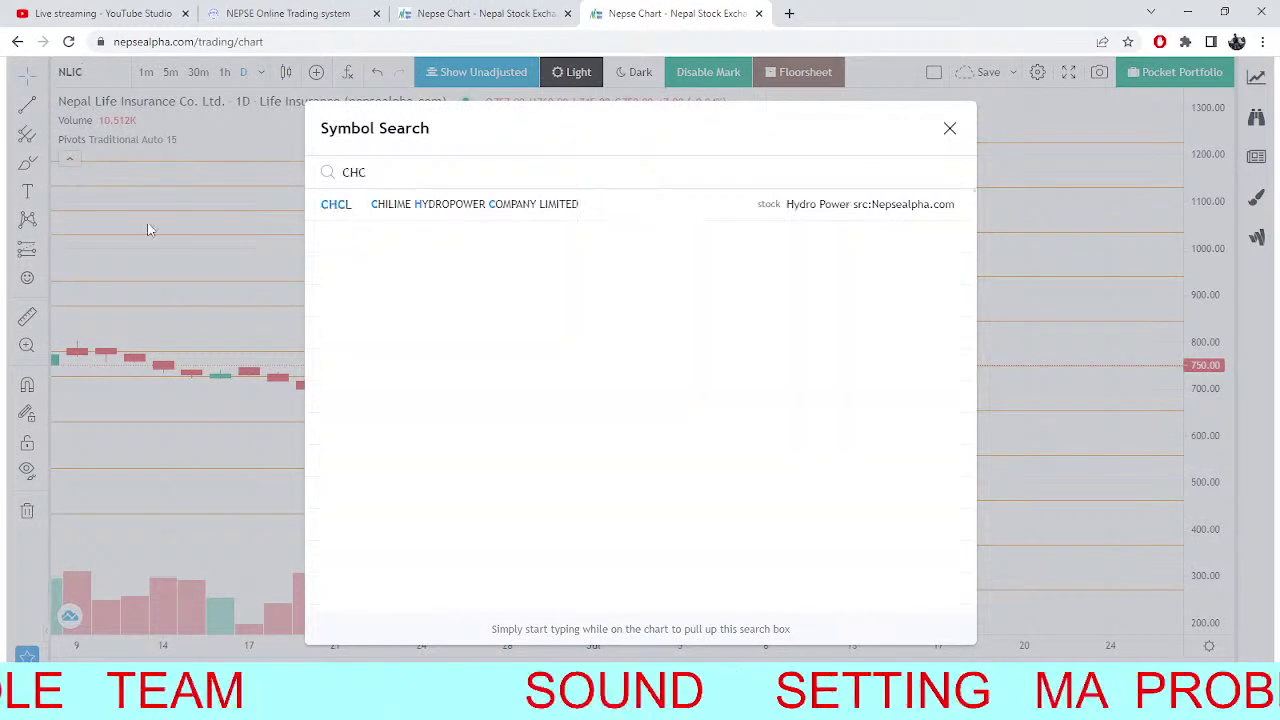
{"action": "left_click", "coordinate": [423, 213]}
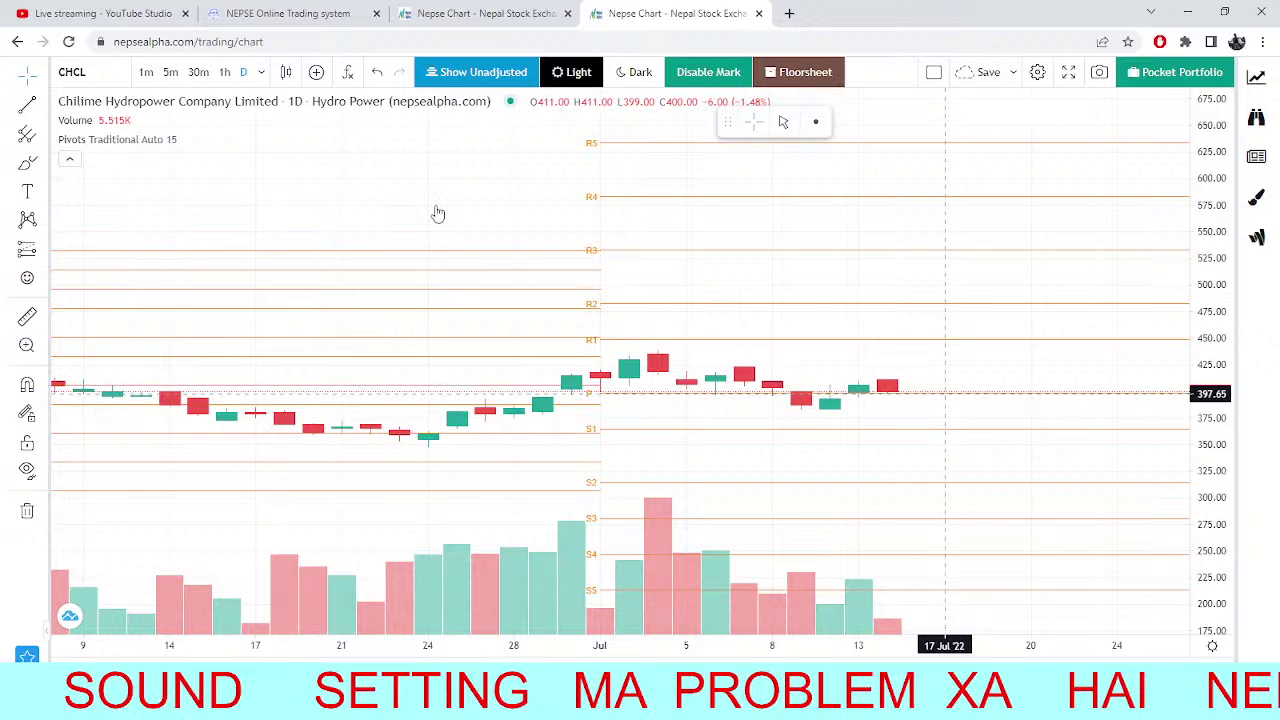
Check the 5-minute NEPSE chart and the live index in the trading system, and return to the CHCL daily chart.
{"action": "key", "text": "ctrl+shift+Tab"}
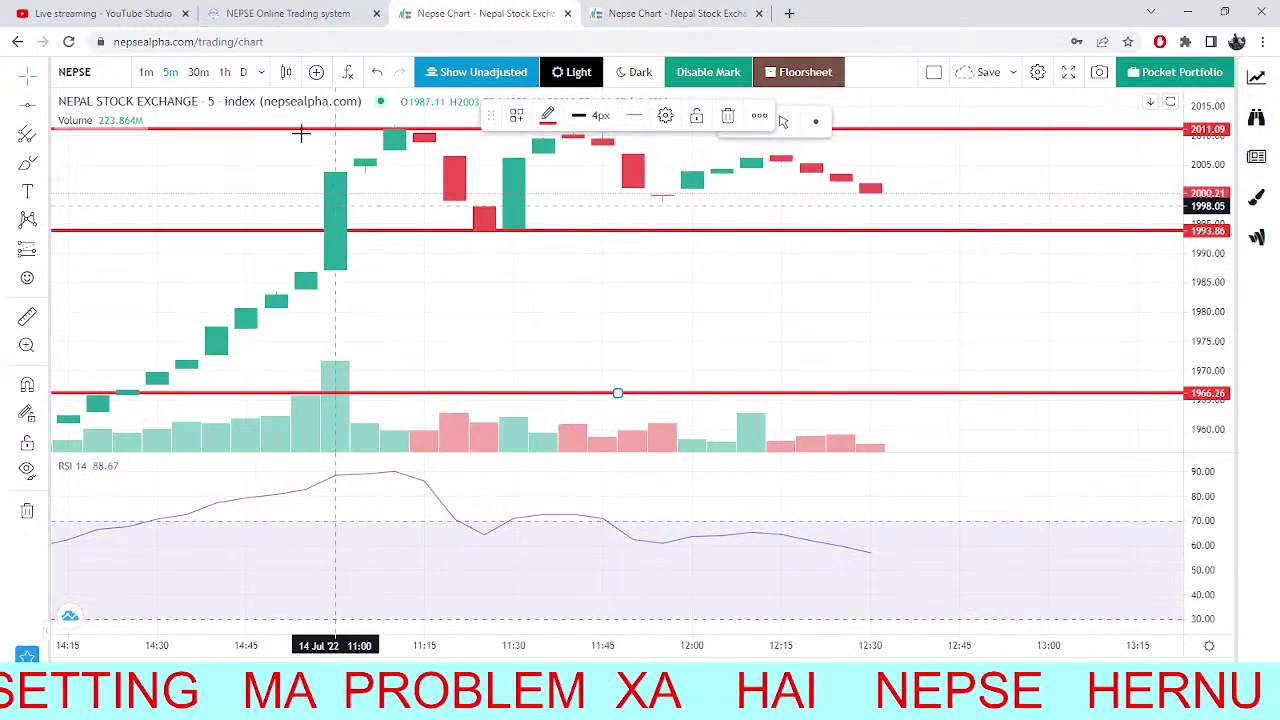
{"action": "left_click", "coordinate": [274, 10]}
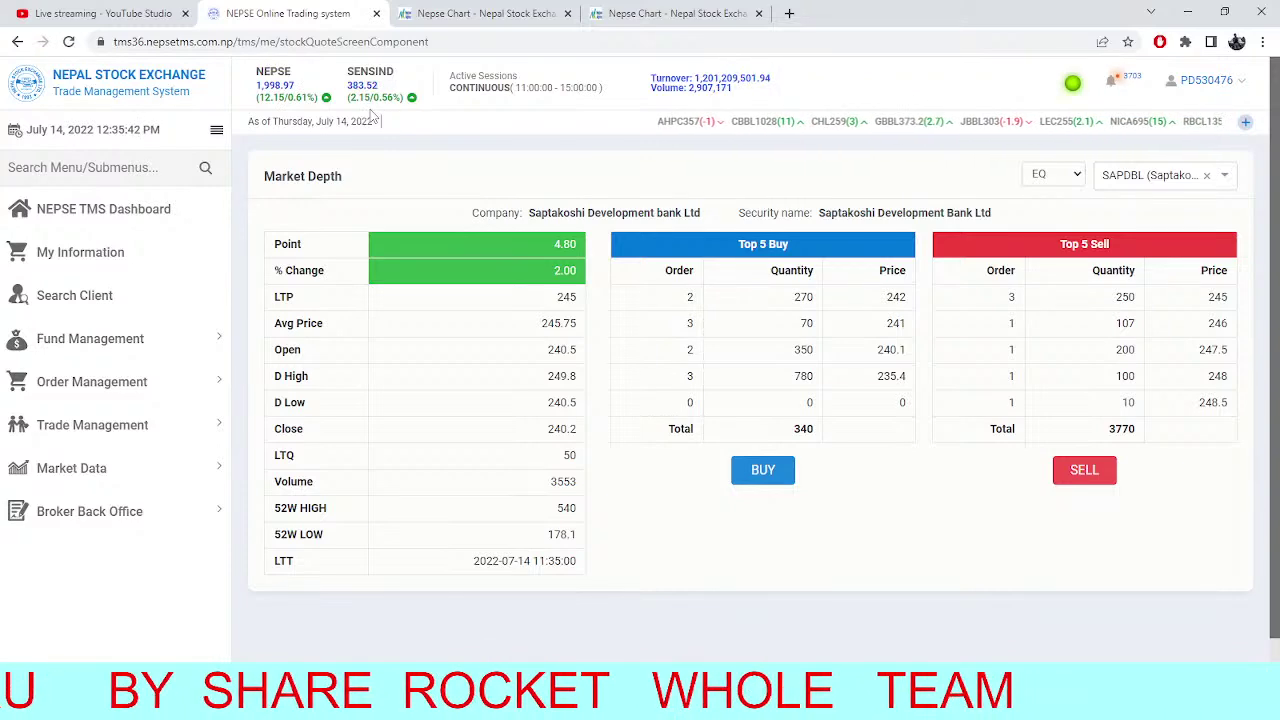
{"action": "left_click", "coordinate": [692, 12]}
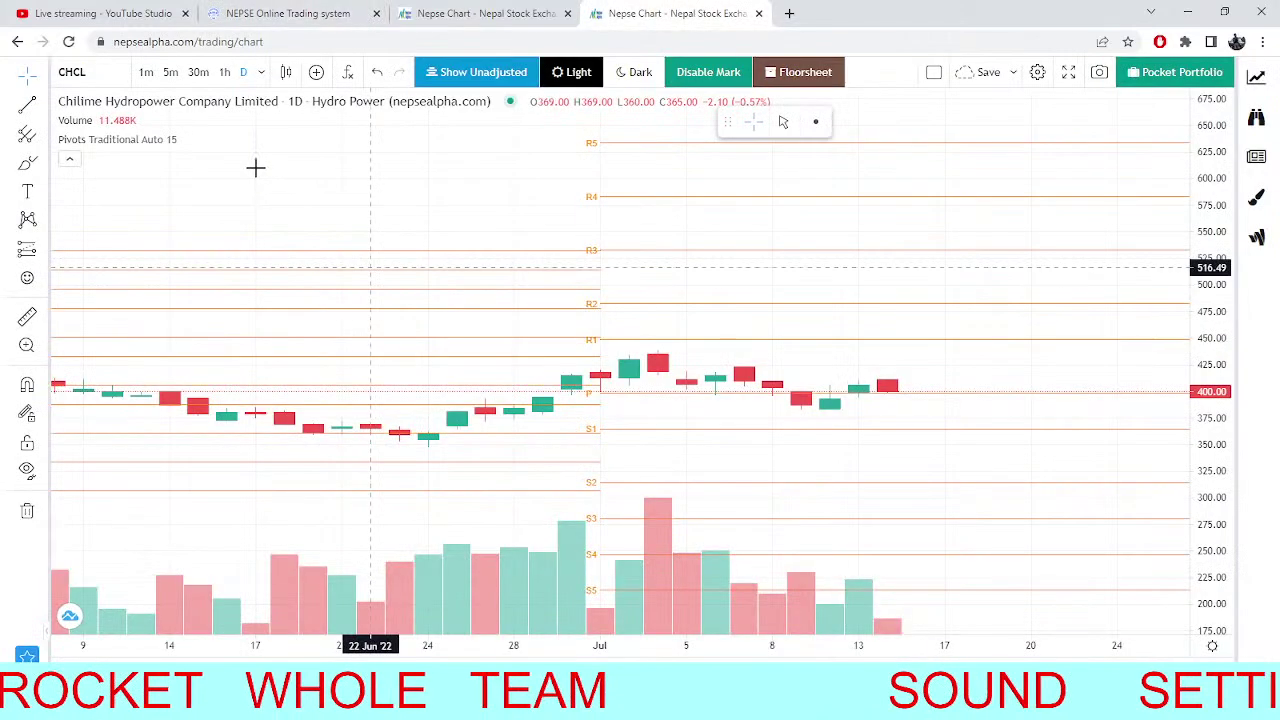
Load the daily chart of RURU (Ru Ru Jalbidhyut Pariyojana) in place of CHCL.
{"action": "left_click", "coordinate": [97, 104]}
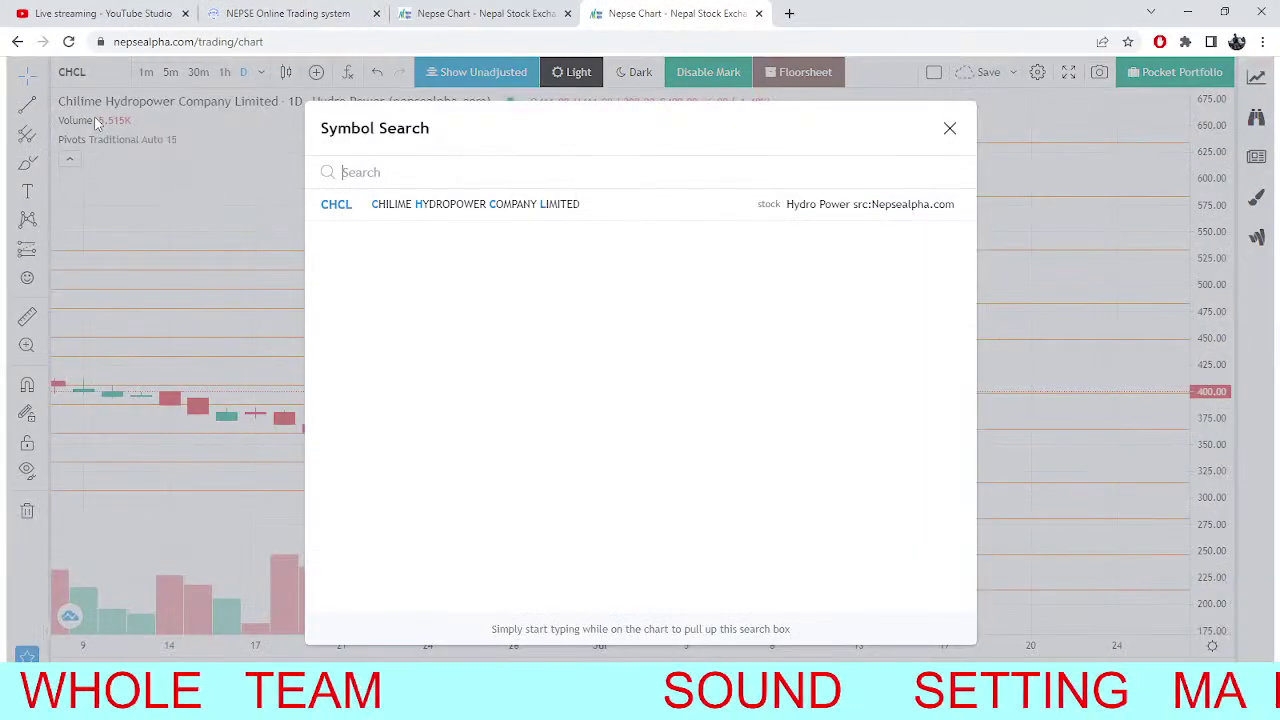
{"action": "type", "text": "RT"}
{"action": "key", "text": "BackSpace"}
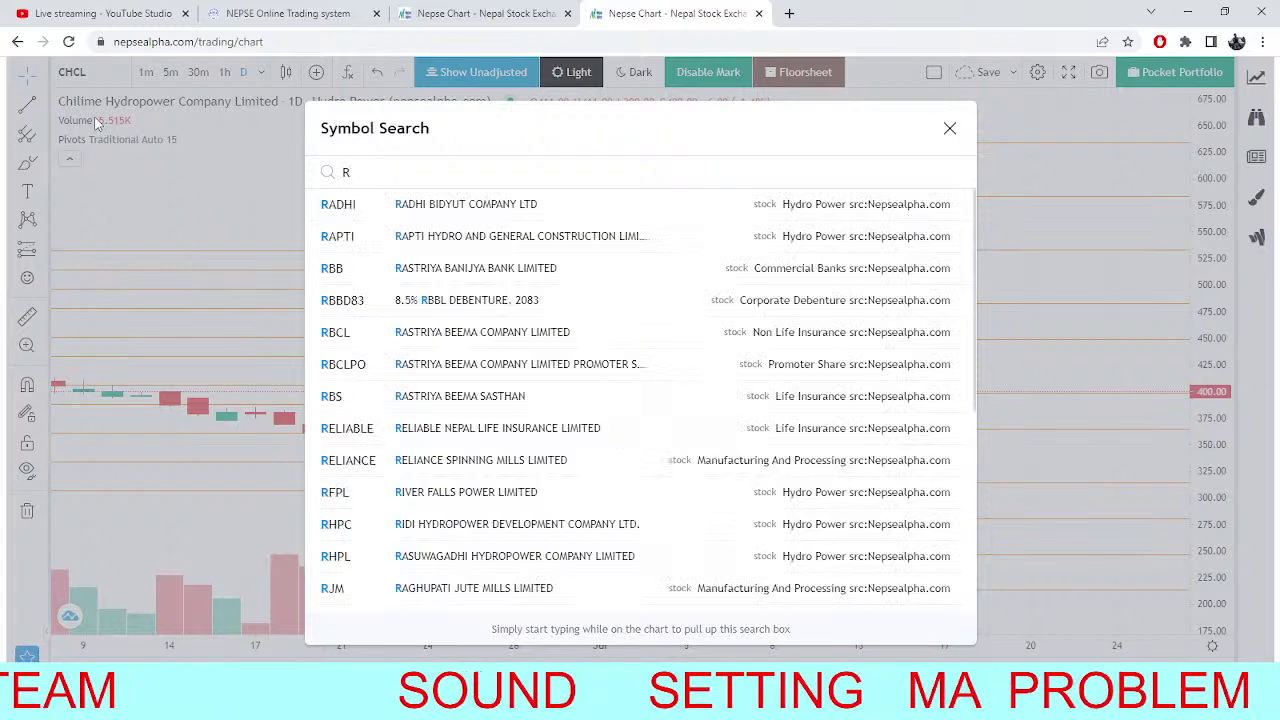
{"action": "type", "text": "UEU"}
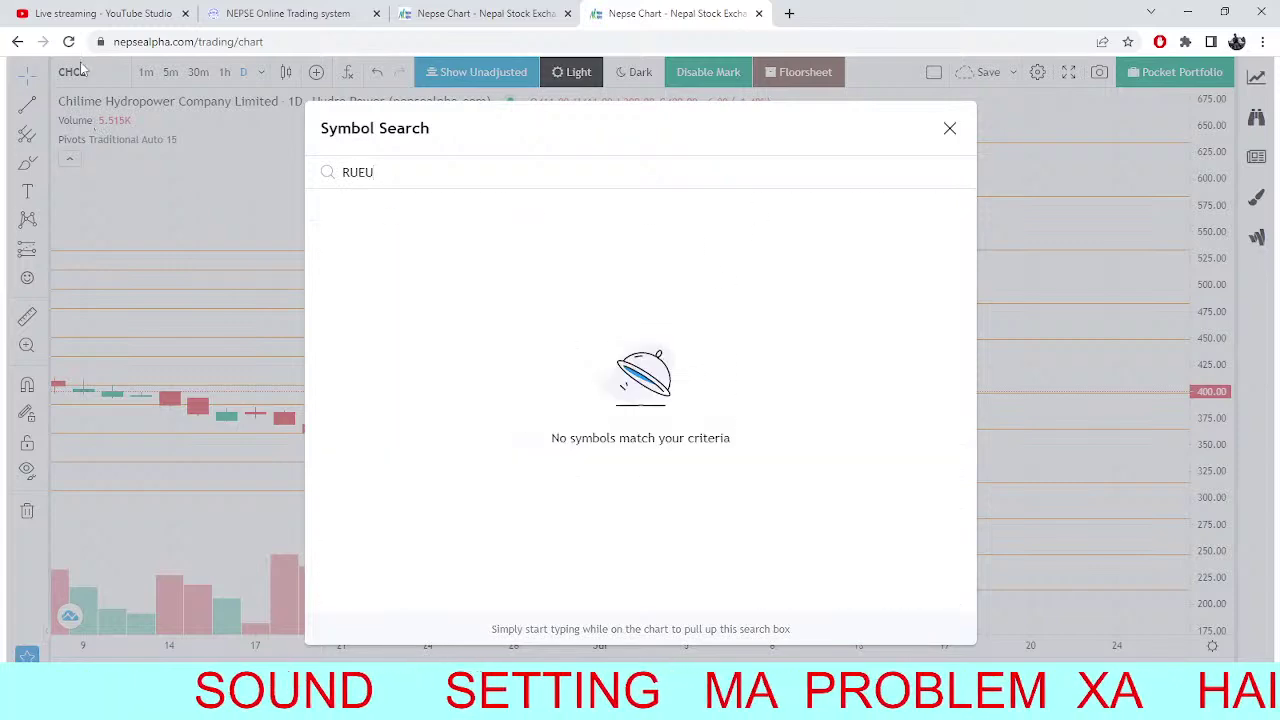
{"action": "key", "text": "BackSpace"}
{"action": "key", "text": "BackSpace"}
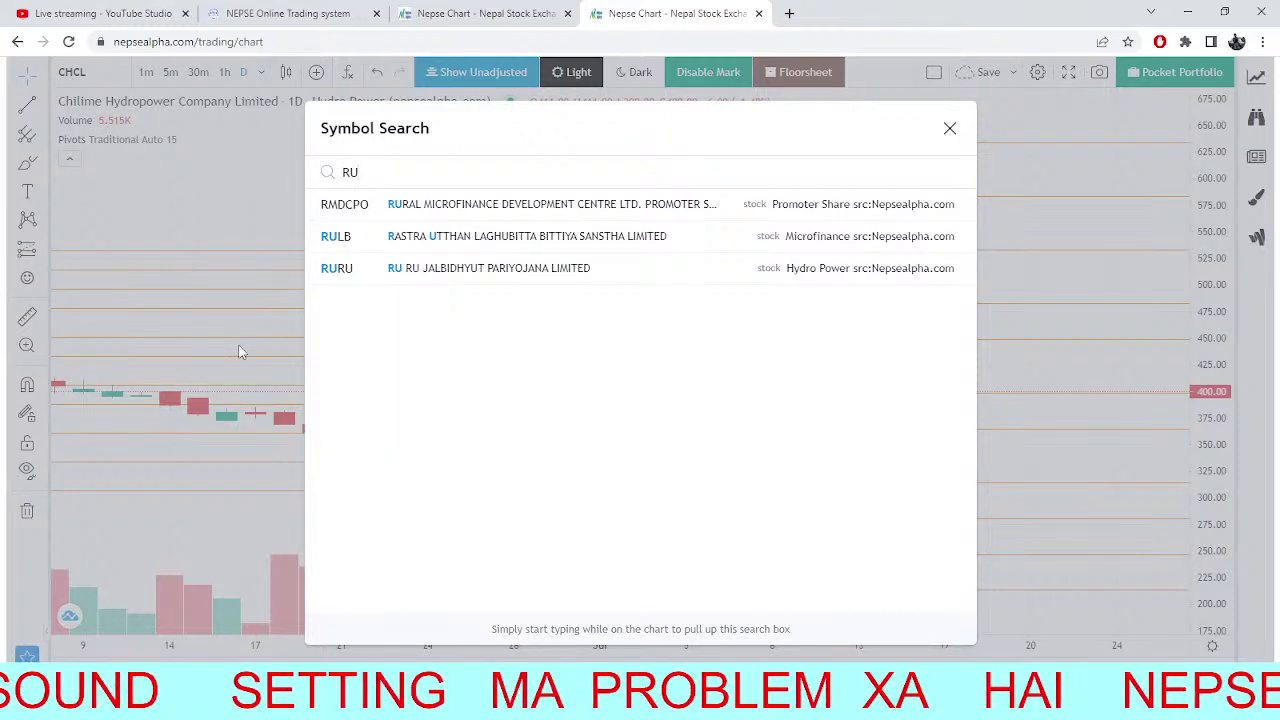
{"action": "type", "text": "RU"}
{"action": "key", "text": "Return"}
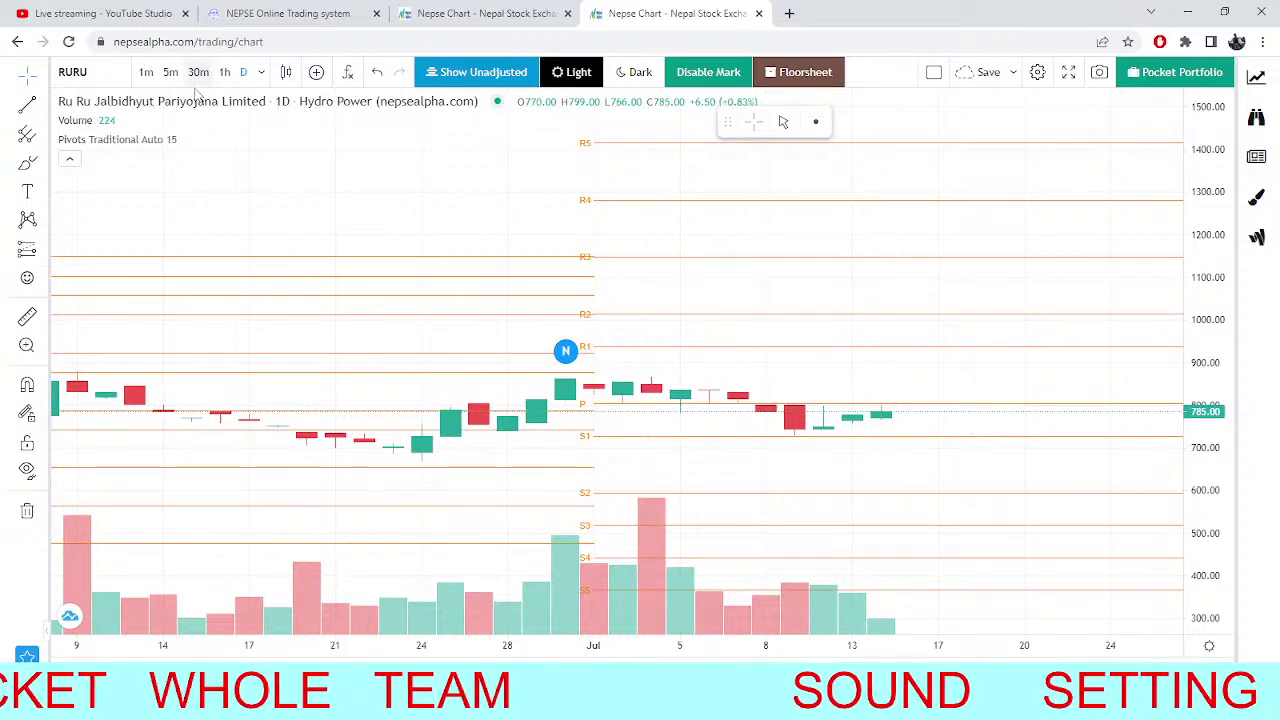
Compare the live NEPSE index with the 5-minute chart, and examine the 13 and 14 July candles around the 1966.26 and 1993.86 lines.
{"action": "left_click", "coordinate": [476, 13]}
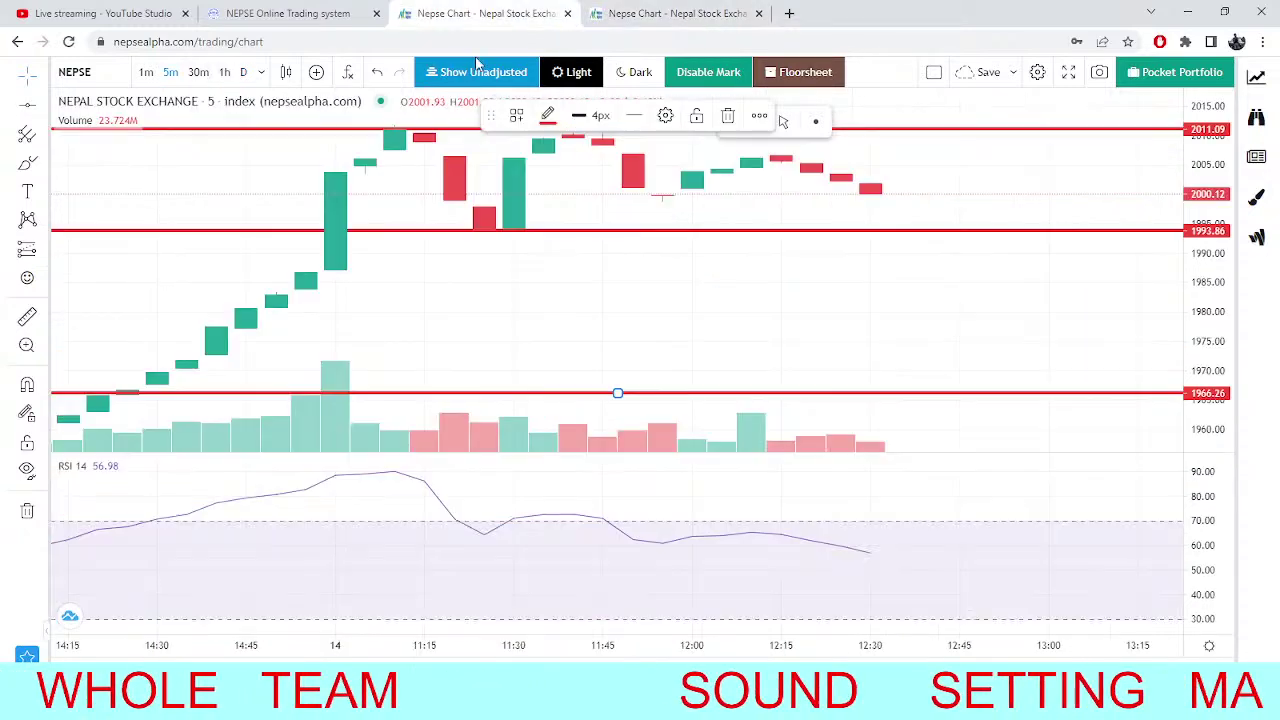
{"action": "left_click", "coordinate": [265, 14]}
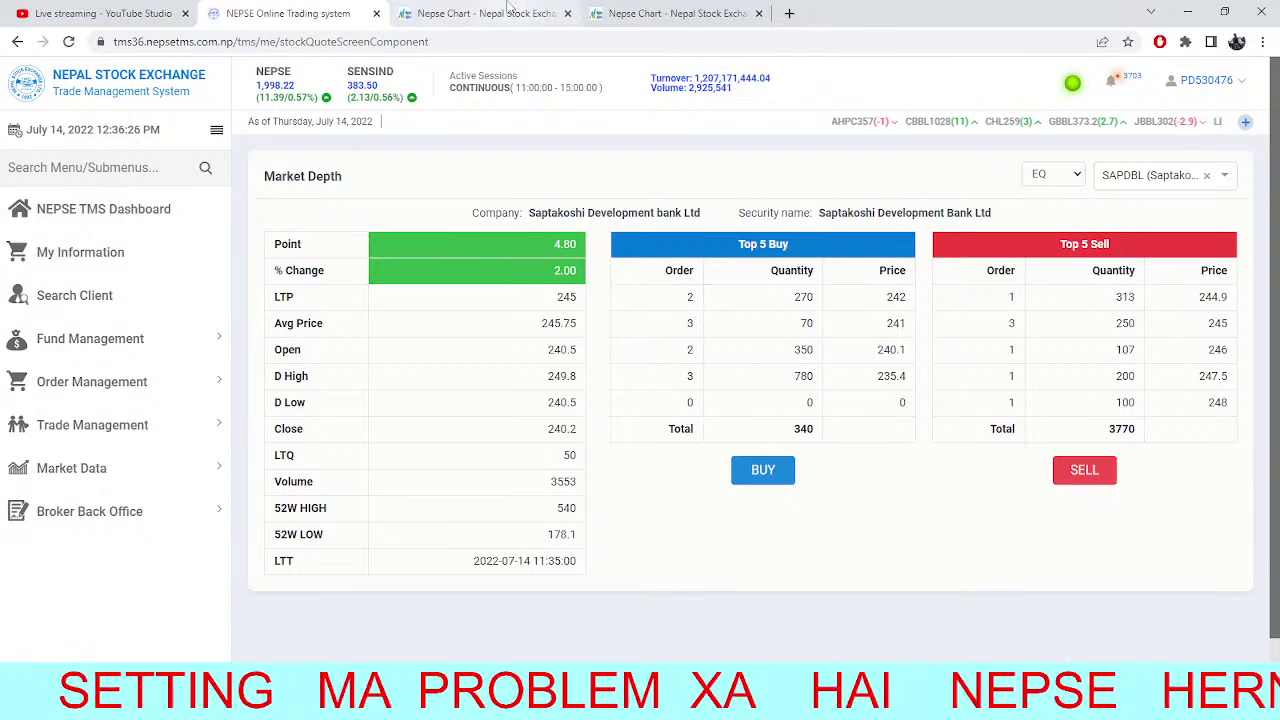
{"action": "left_click", "coordinate": [508, 8]}
{"action": "left_click", "coordinate": [288, 13]}
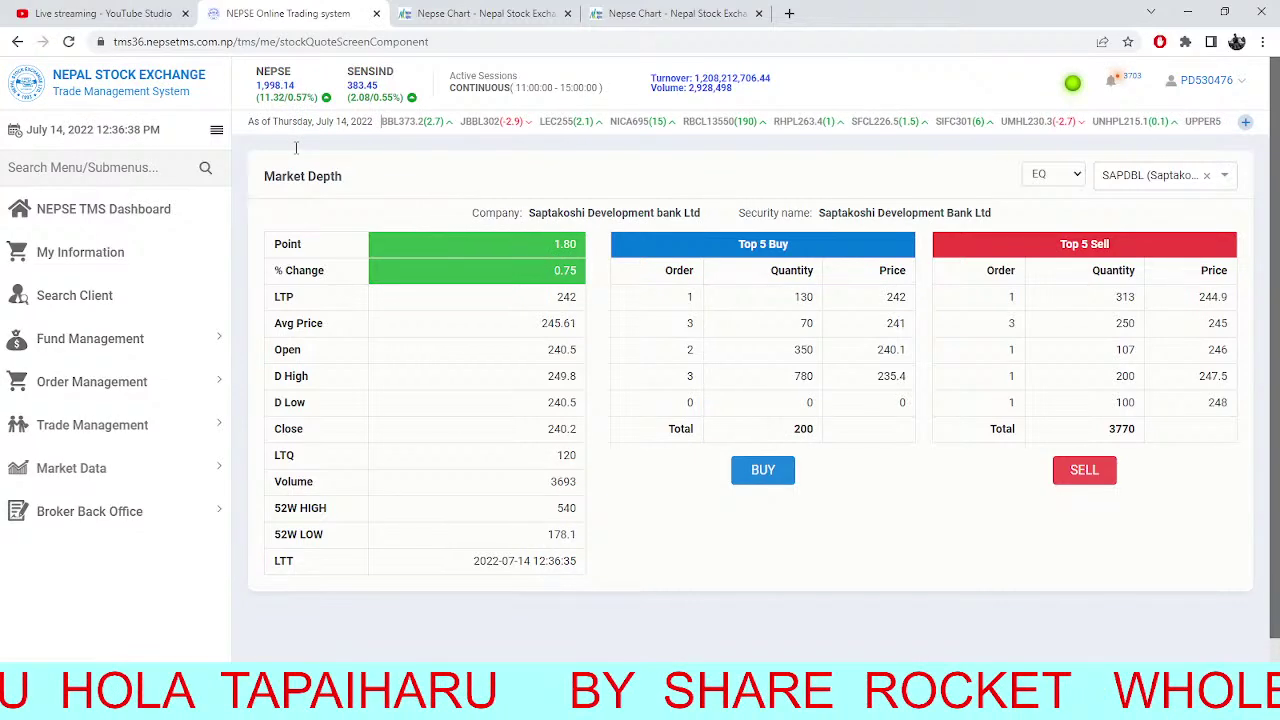
{"action": "left_click", "coordinate": [505, 13]}
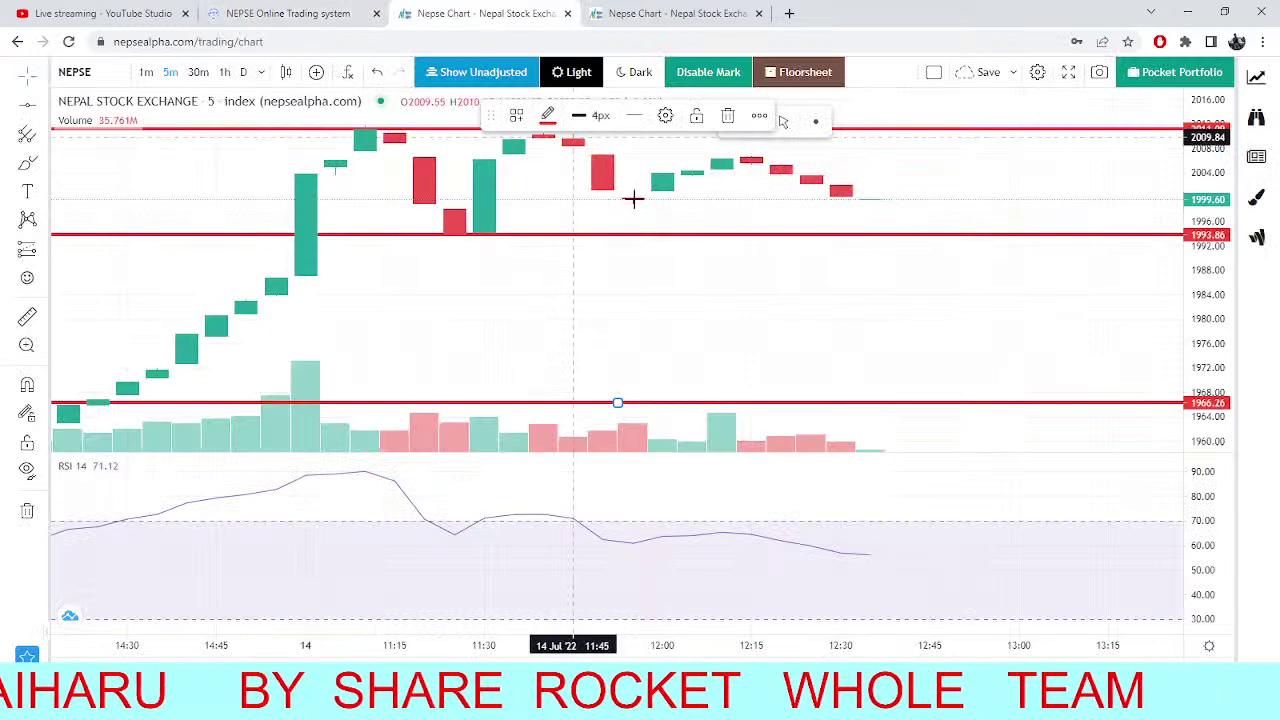
{"action": "scroll", "coordinate": [711, 266], "scroll_direction": "down", "scroll_amount": 2}
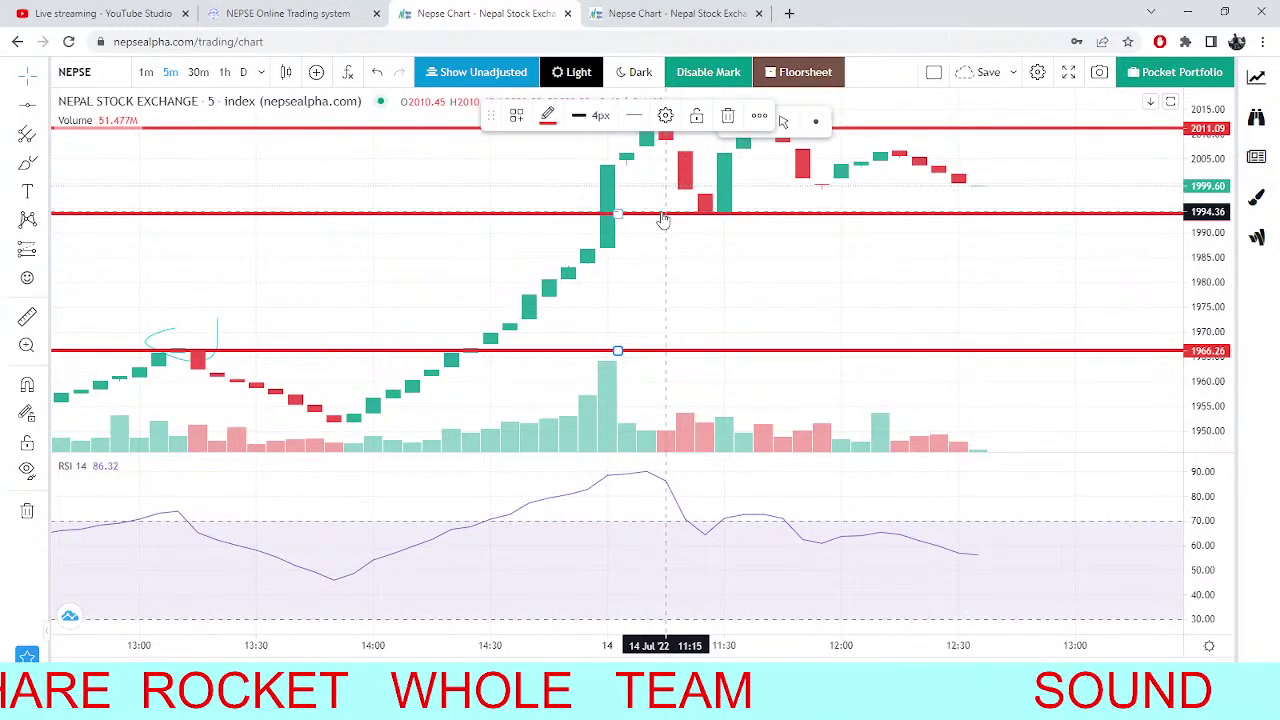
{"action": "scroll", "coordinate": [663, 220], "scroll_direction": "down", "scroll_amount": 2}
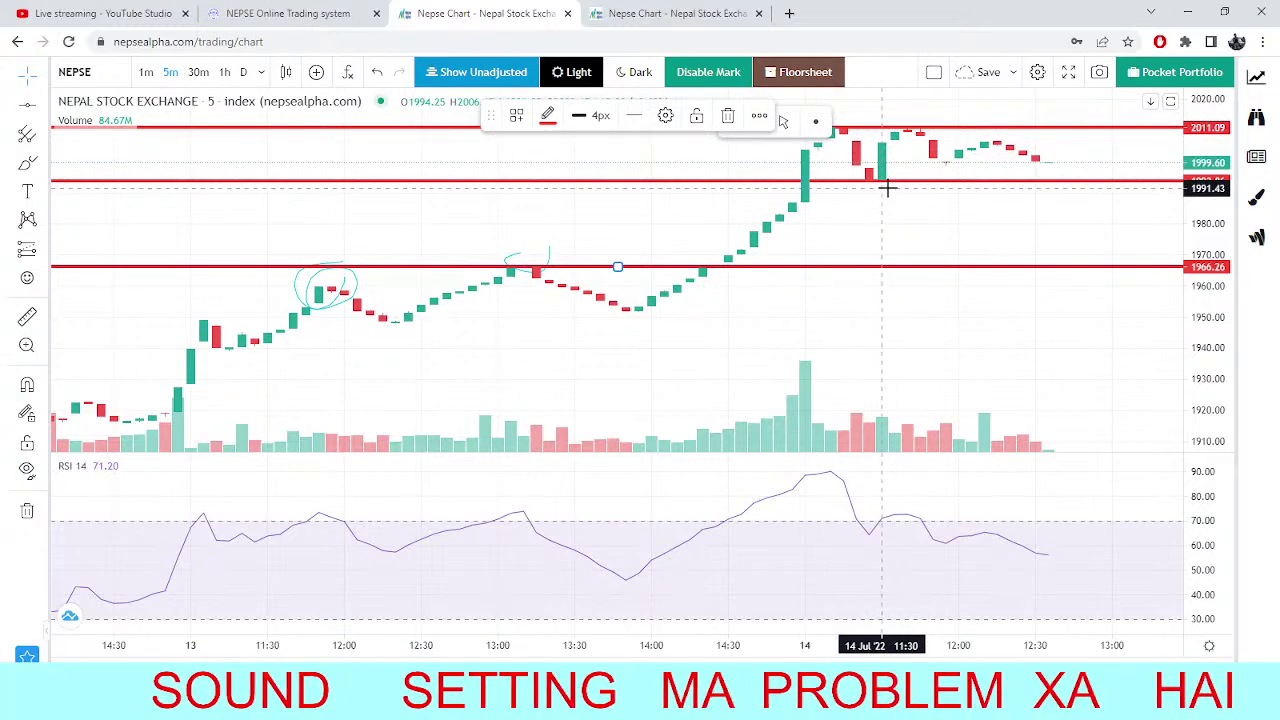
{"action": "scroll", "coordinate": [874, 260], "scroll_direction": "up", "scroll_amount": 2}
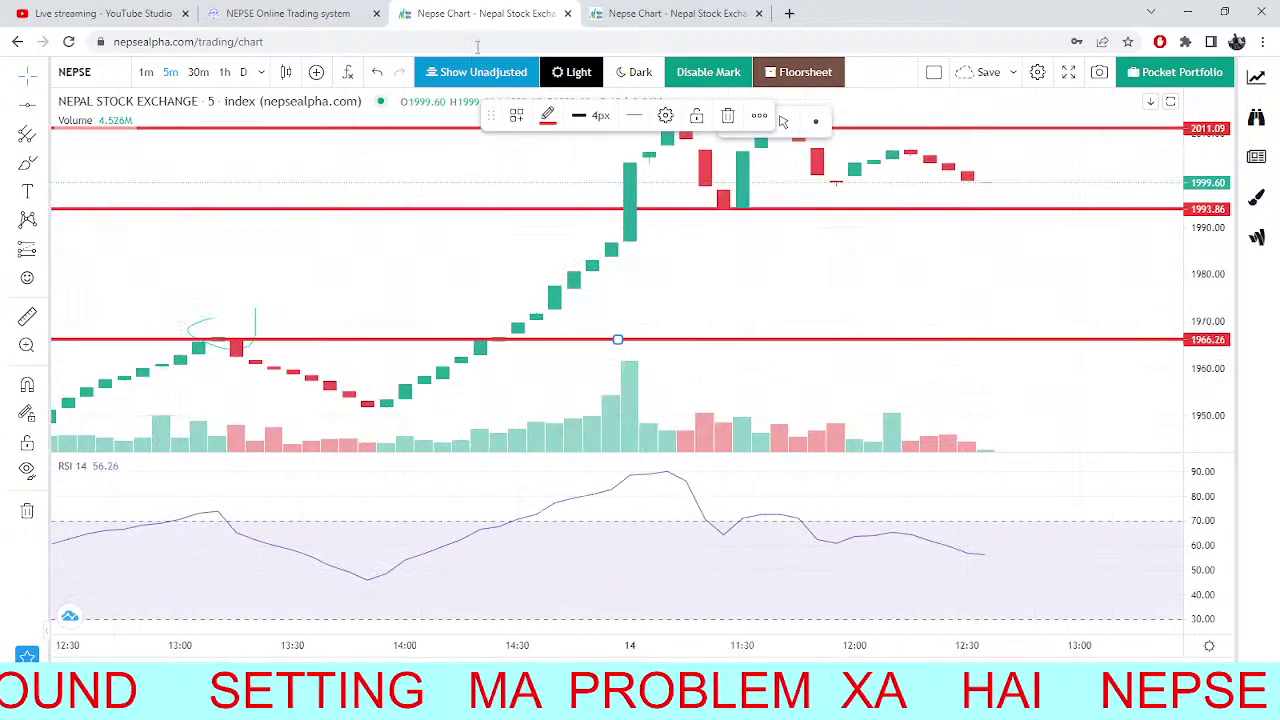
Recheck the live index and turnover, and examine the 5-minute NEPSE chart back to the 12 July session.
{"action": "left_click", "coordinate": [310, 12]}
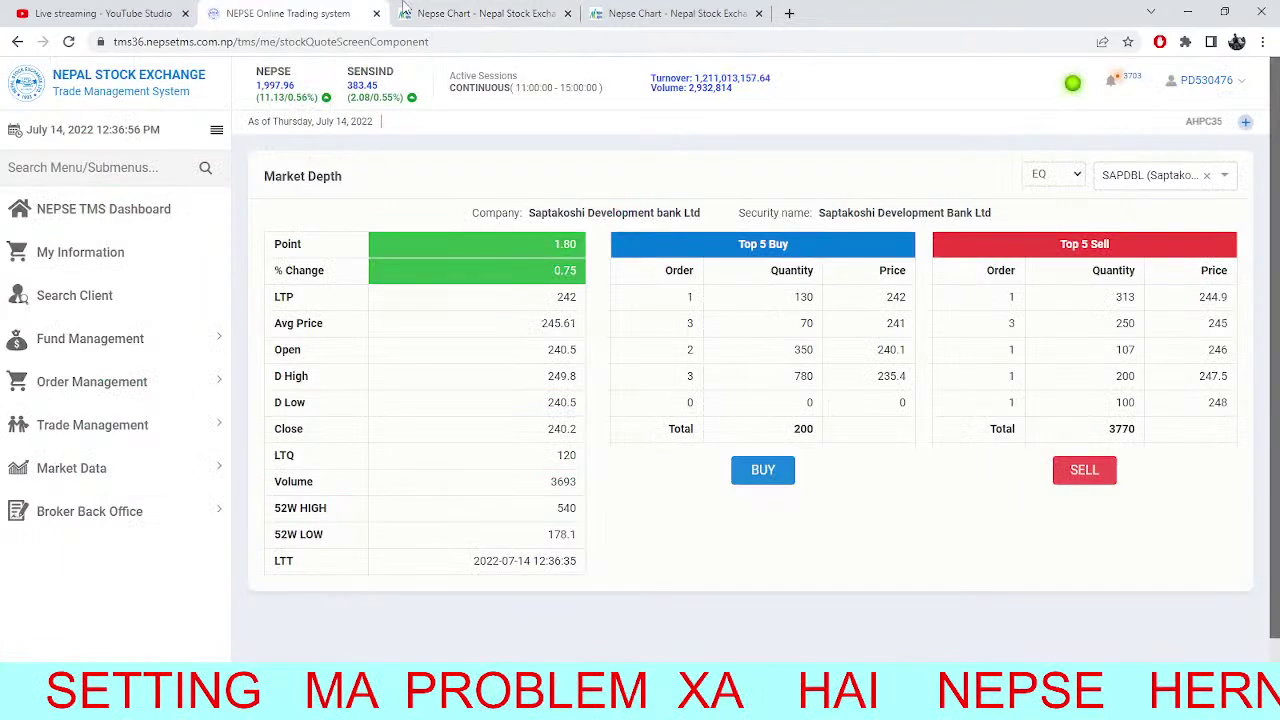
{"action": "left_click", "coordinate": [404, 10]}
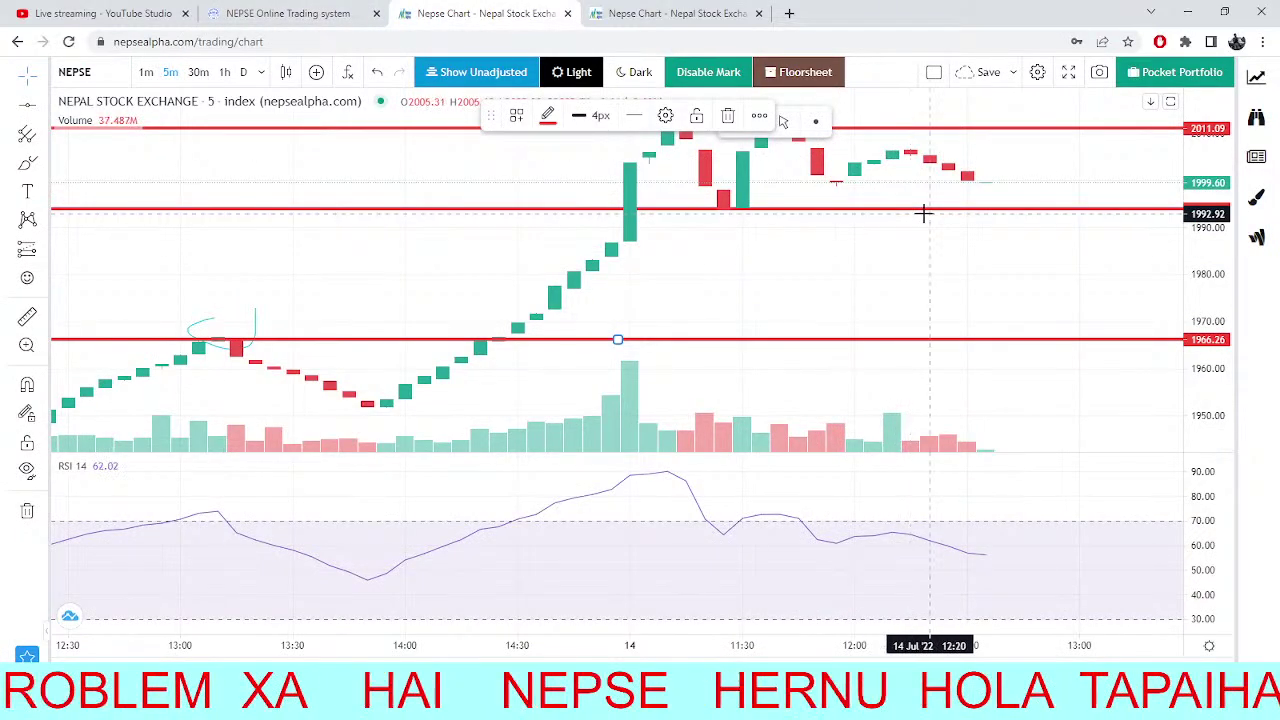
{"action": "scroll", "coordinate": [923, 213], "scroll_direction": "down", "scroll_amount": 5}
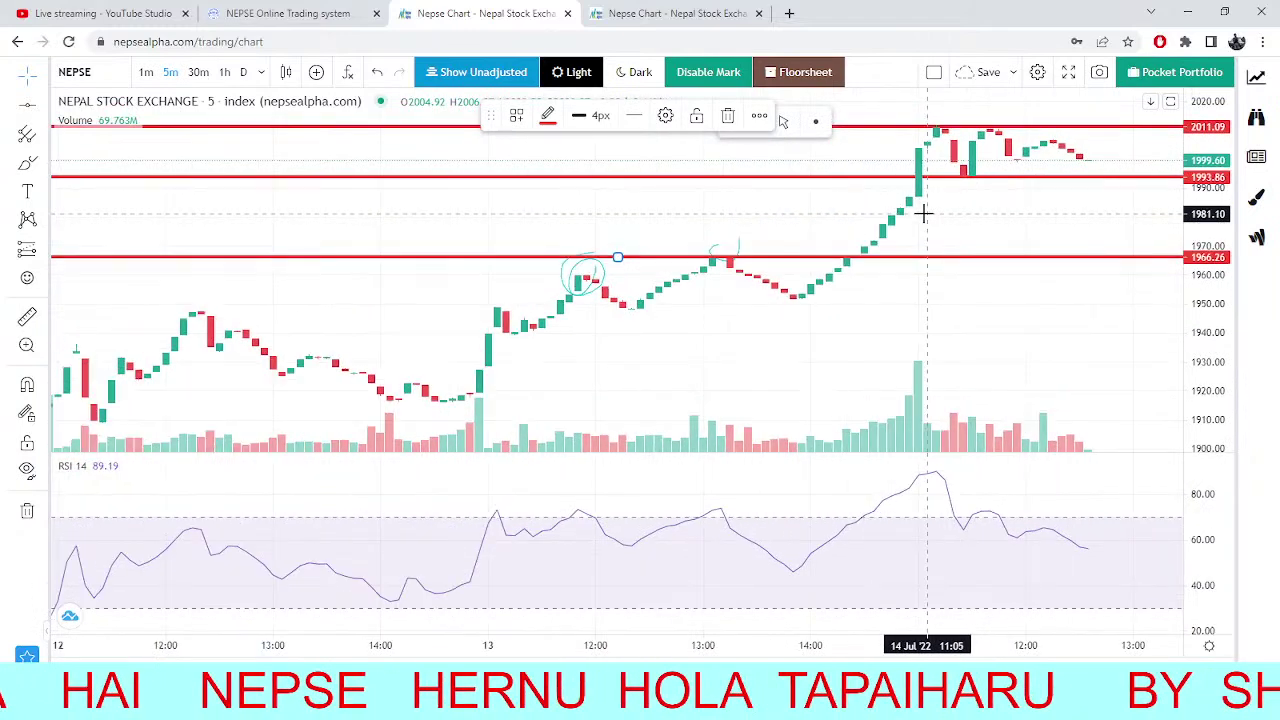
{"action": "scroll", "coordinate": [960, 140], "scroll_direction": "up", "scroll_amount": 2}
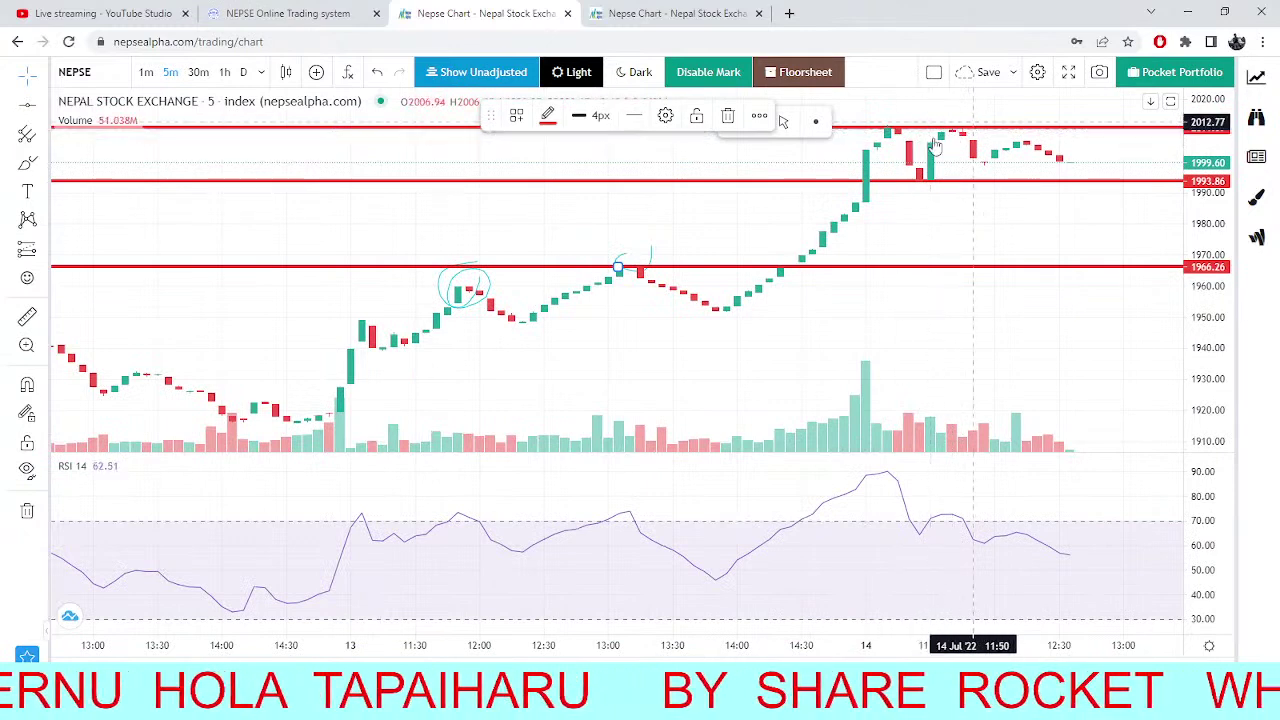
{"action": "scroll", "coordinate": [930, 135], "scroll_direction": "up", "scroll_amount": 1}
{"action": "scroll", "coordinate": [915, 140], "scroll_direction": "down", "scroll_amount": 1}
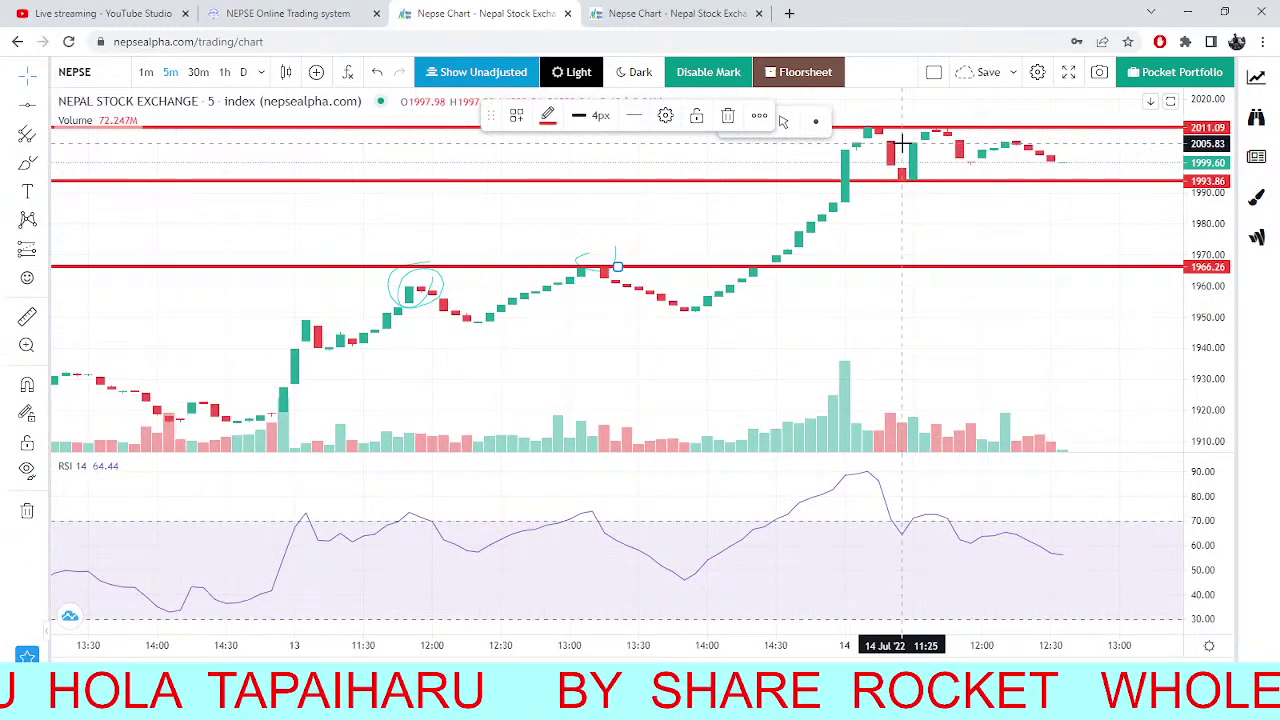
{"action": "scroll", "coordinate": [903, 145], "scroll_direction": "down", "scroll_amount": 1}
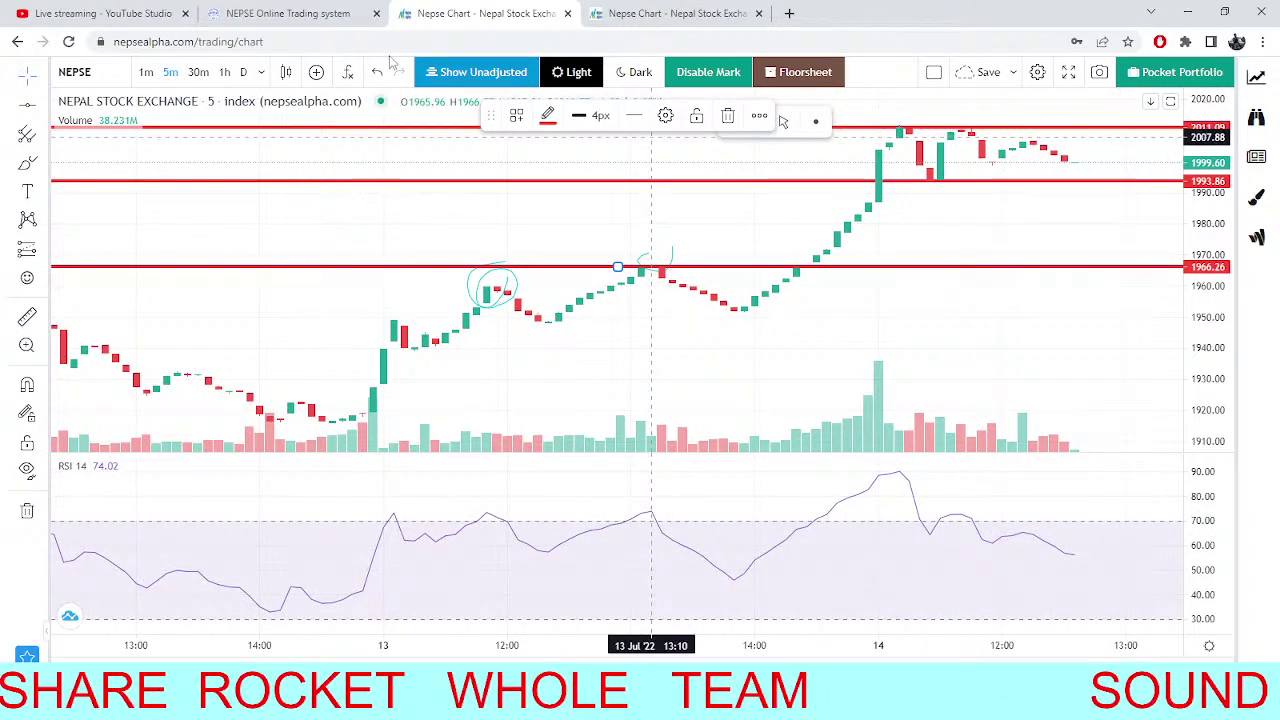
Follow the live index in the trading system, and examine the latest 14 July candles against the 1993.86 line on the 5-minute NEPSE chart.
{"action": "left_click", "coordinate": [290, 13]}
{"action": "left_click", "coordinate": [480, 13]}
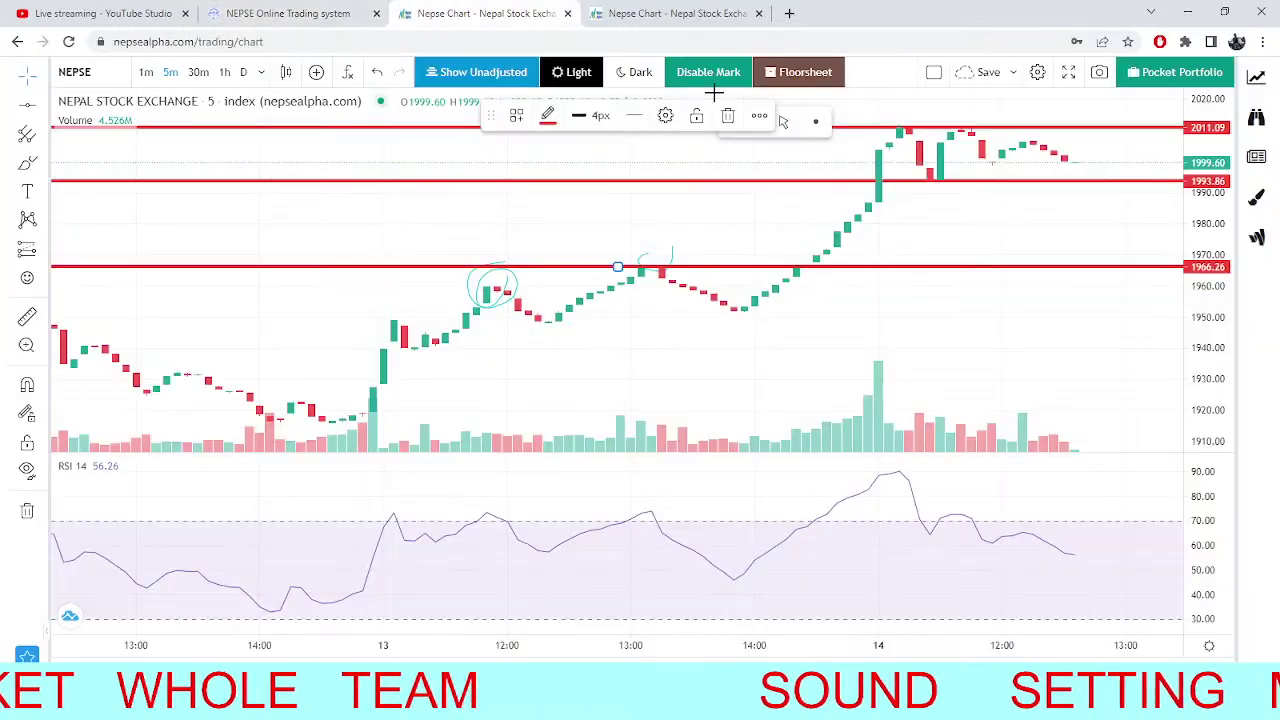
{"action": "left_click", "coordinate": [1054, 184]}
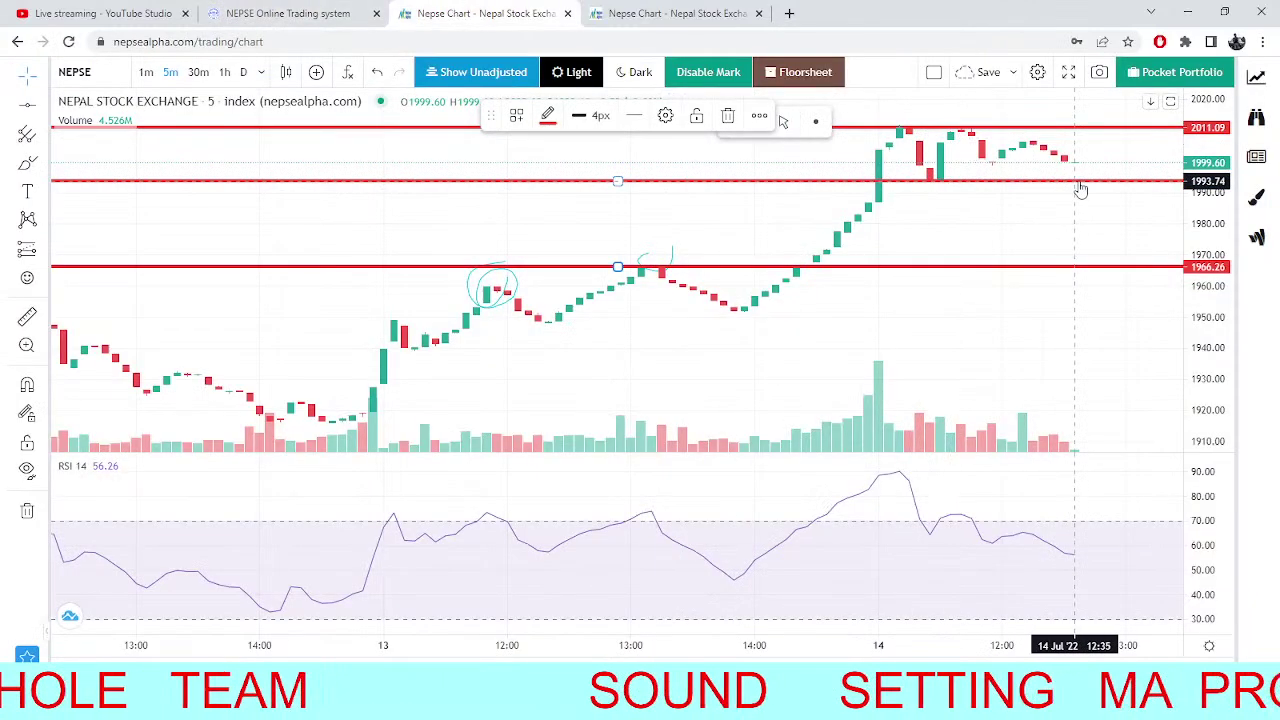
{"action": "left_click", "coordinate": [290, 13]}
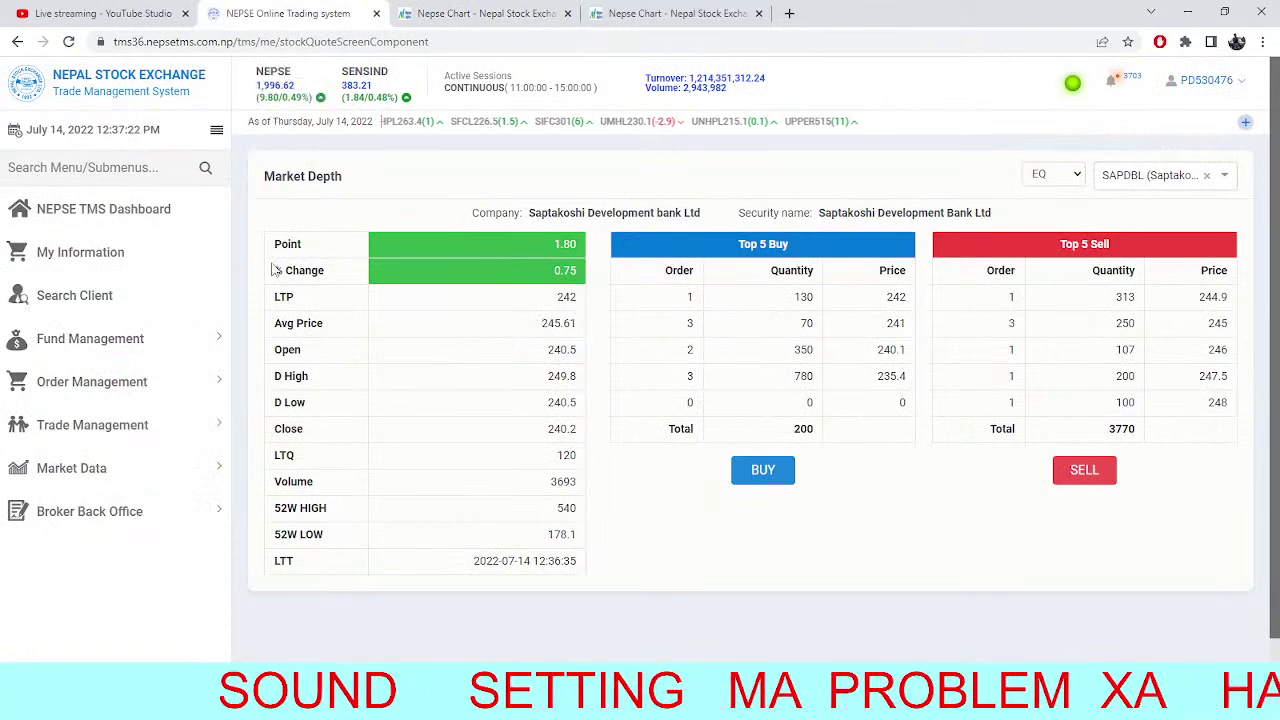
{"action": "key", "text": "ctrl+Tab"}
{"action": "left_click_drag", "start_coordinate": [560, 194], "coordinate": [354, 225]}
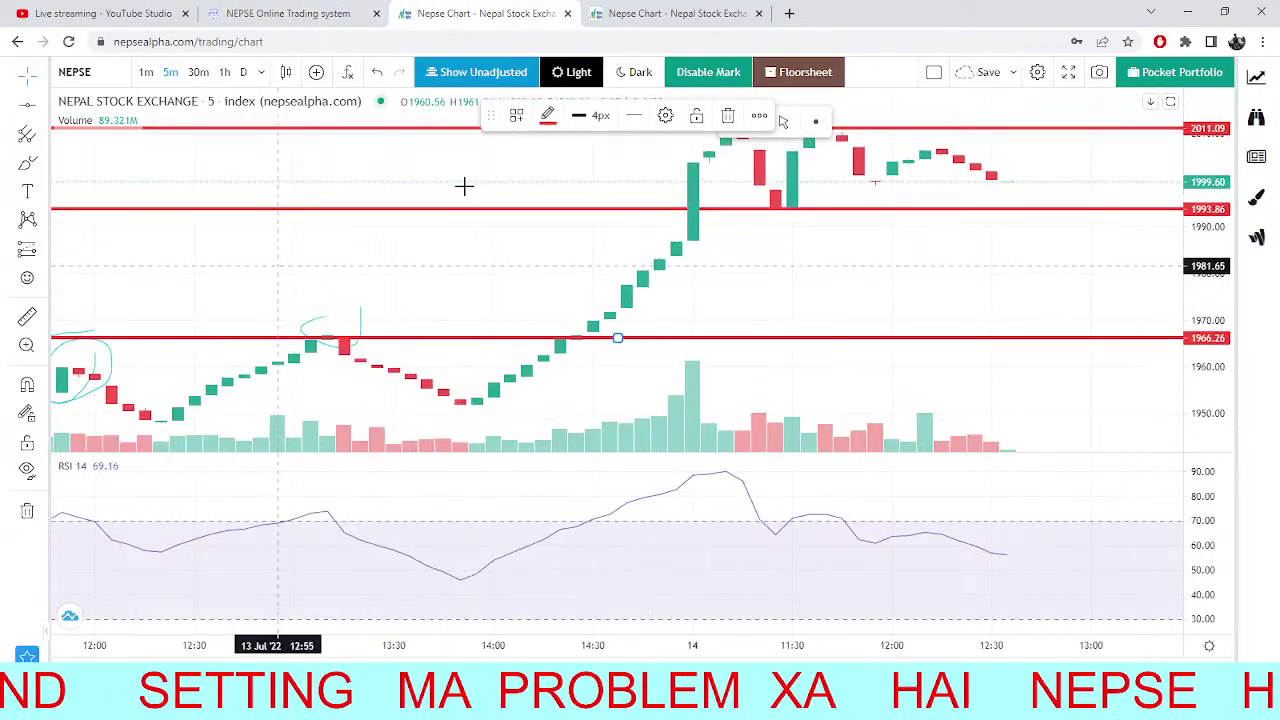
{"action": "left_click_drag", "start_coordinate": [750, 243], "coordinate": [937, 195]}
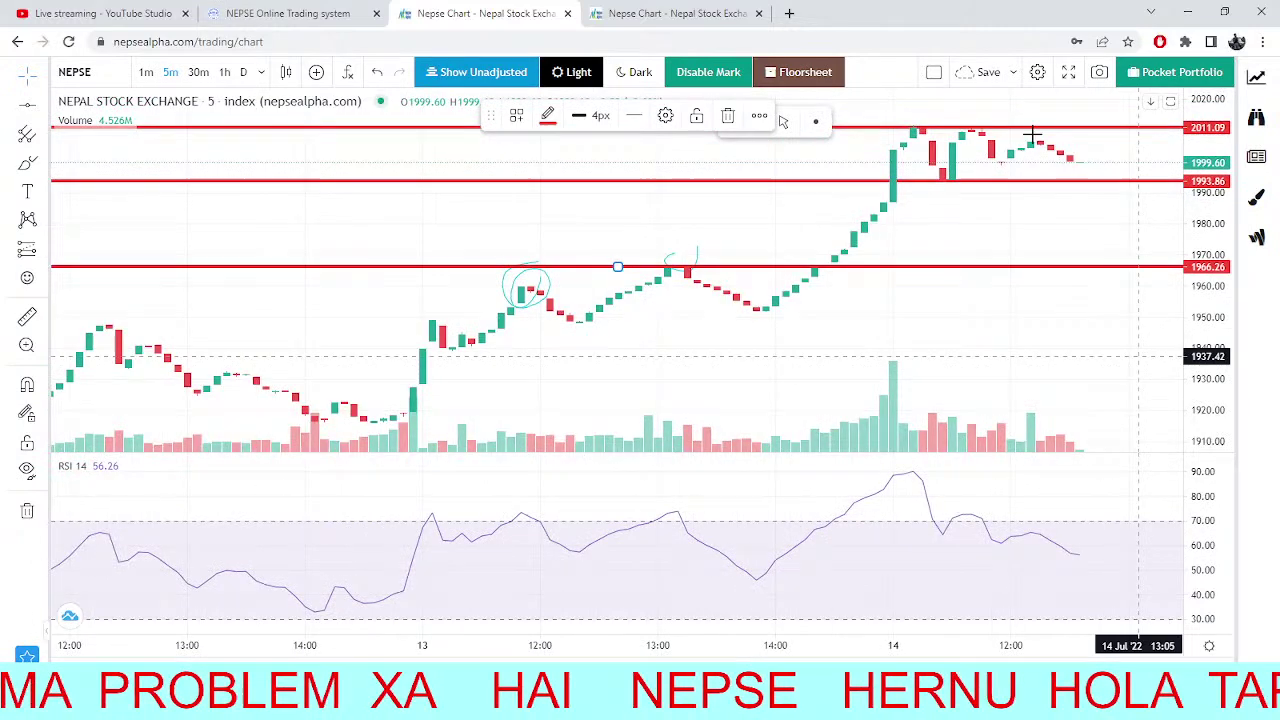
{"action": "left_click", "coordinate": [948, 184]}
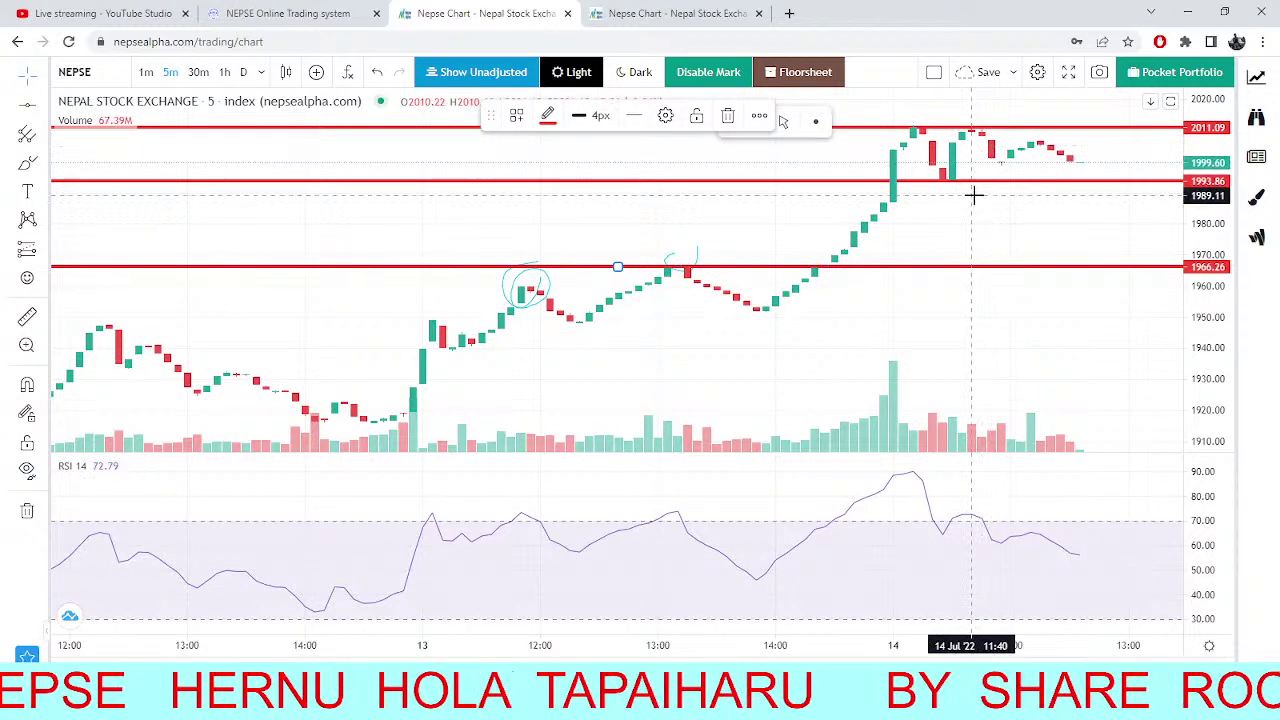
Refresh the live NEPSE index and turnover in the trading system, and switch to the stock chart.
{"action": "left_click", "coordinate": [327, 10]}
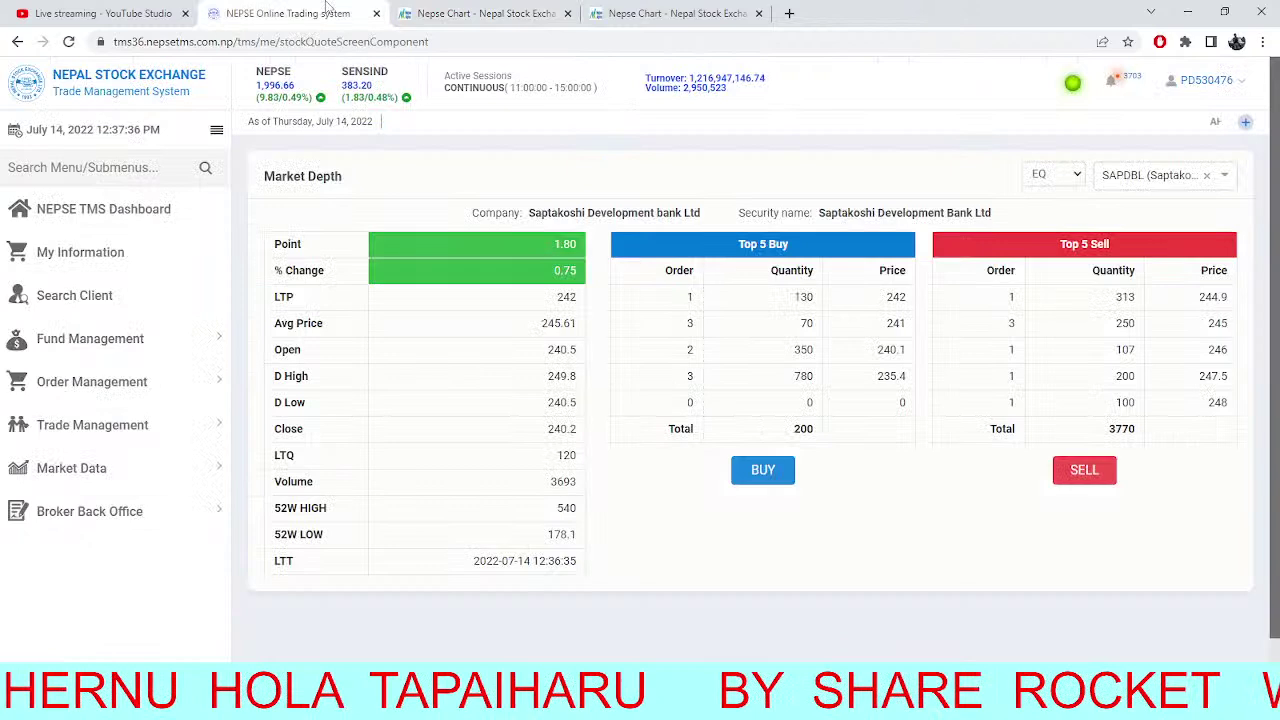
{"action": "left_click", "coordinate": [68, 41]}
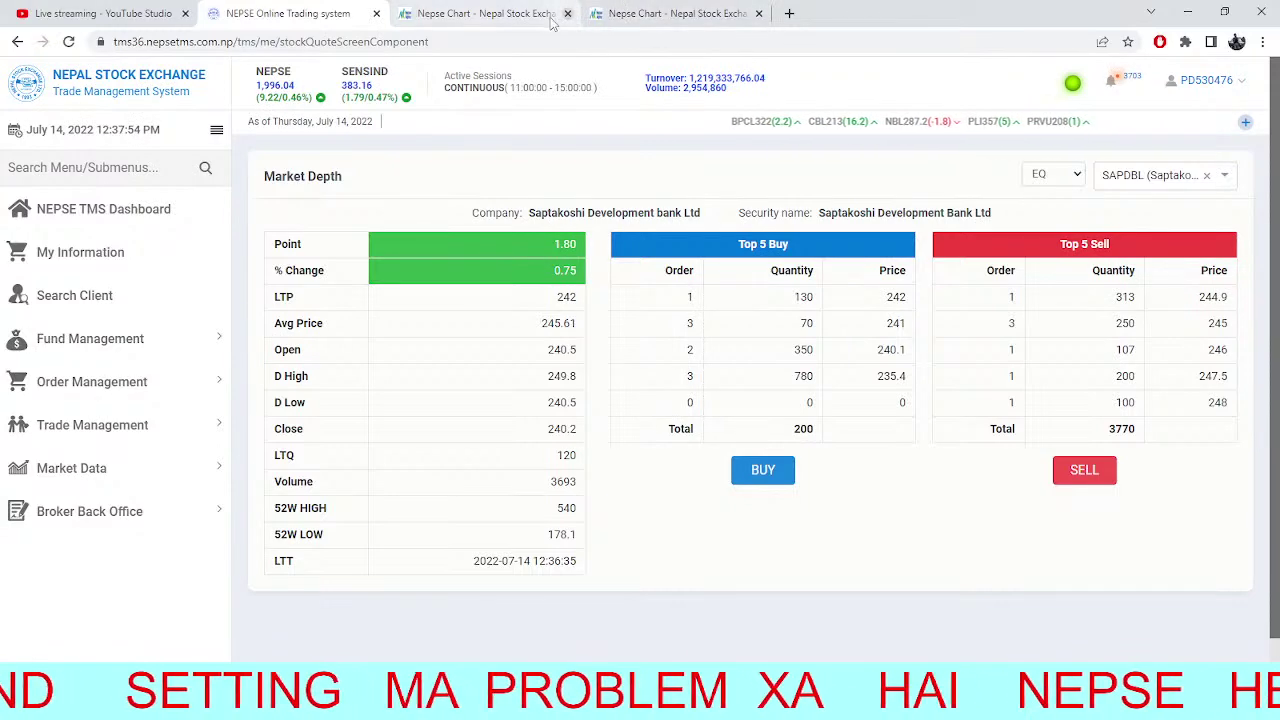
{"action": "left_click", "coordinate": [655, 8]}
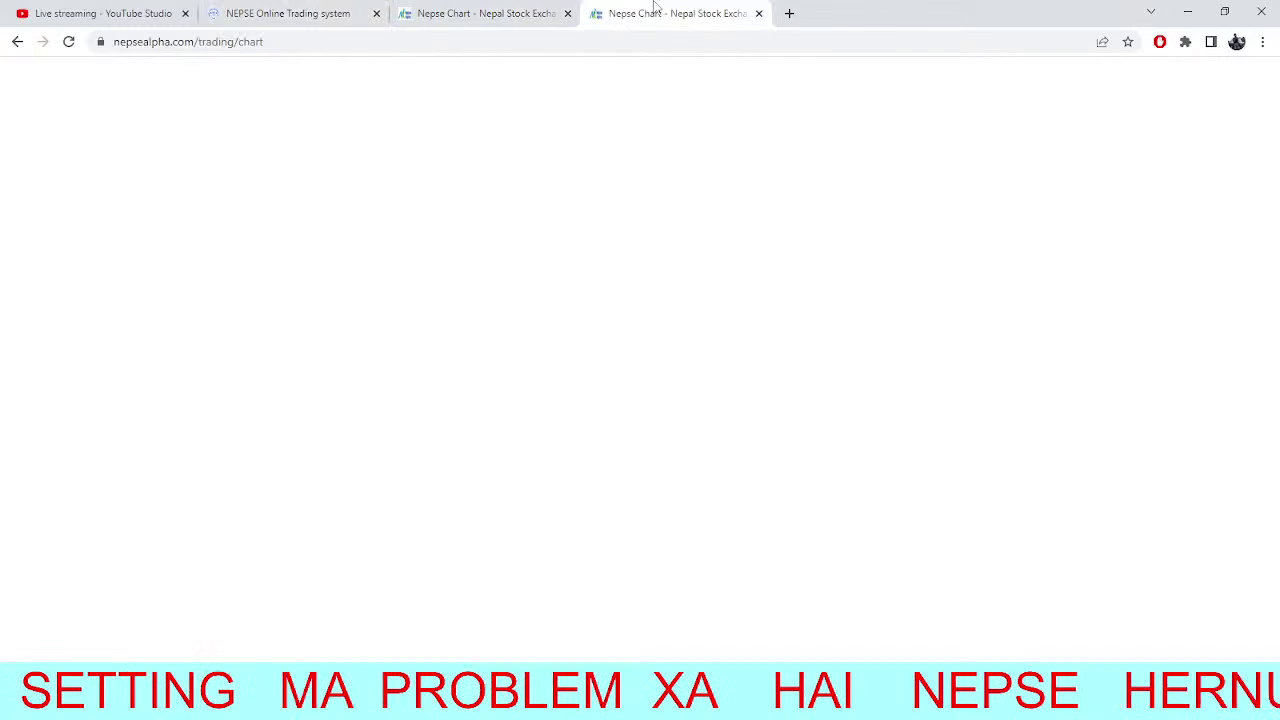
Replace RURU with the NEPSE index on the daily chart and view the latest July candles against the pivot levels.
{"action": "key", "text": "BackSpace"}
{"action": "key", "text": "BackSpace"}
{"action": "key", "text": "BackSpace"}
{"action": "key", "text": "BackSpace"}
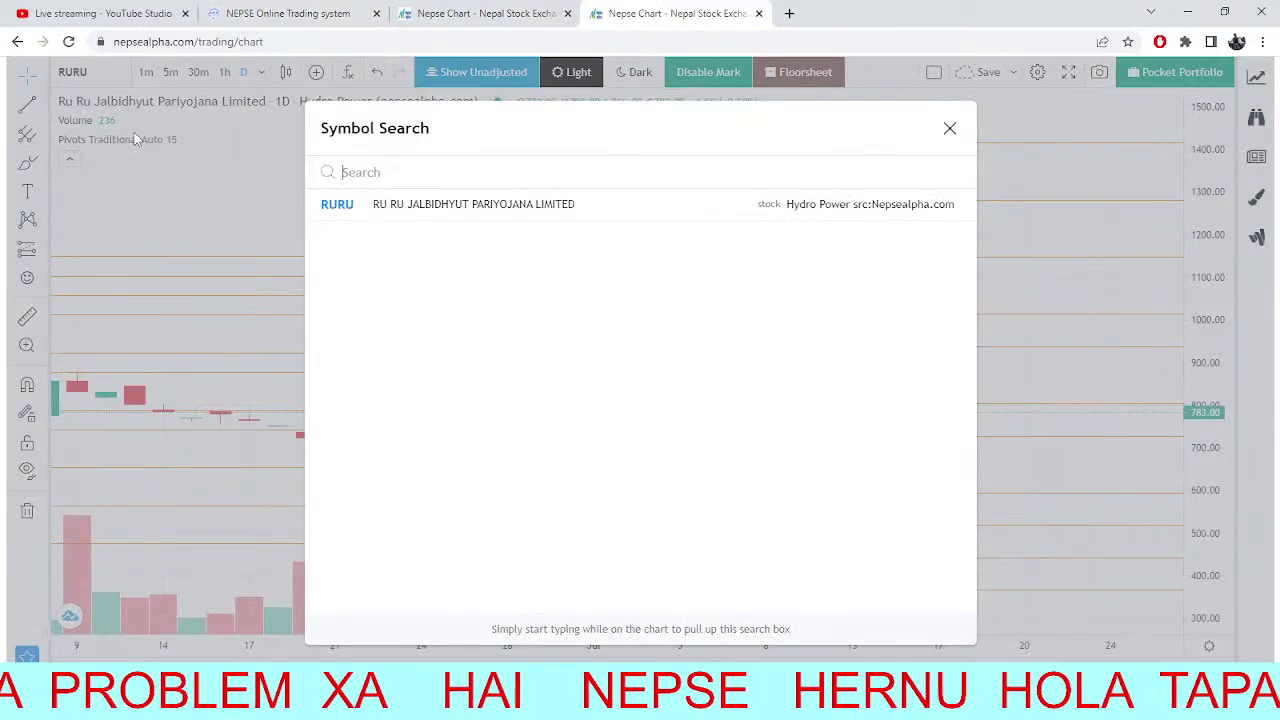
{"action": "type", "text": "N"}
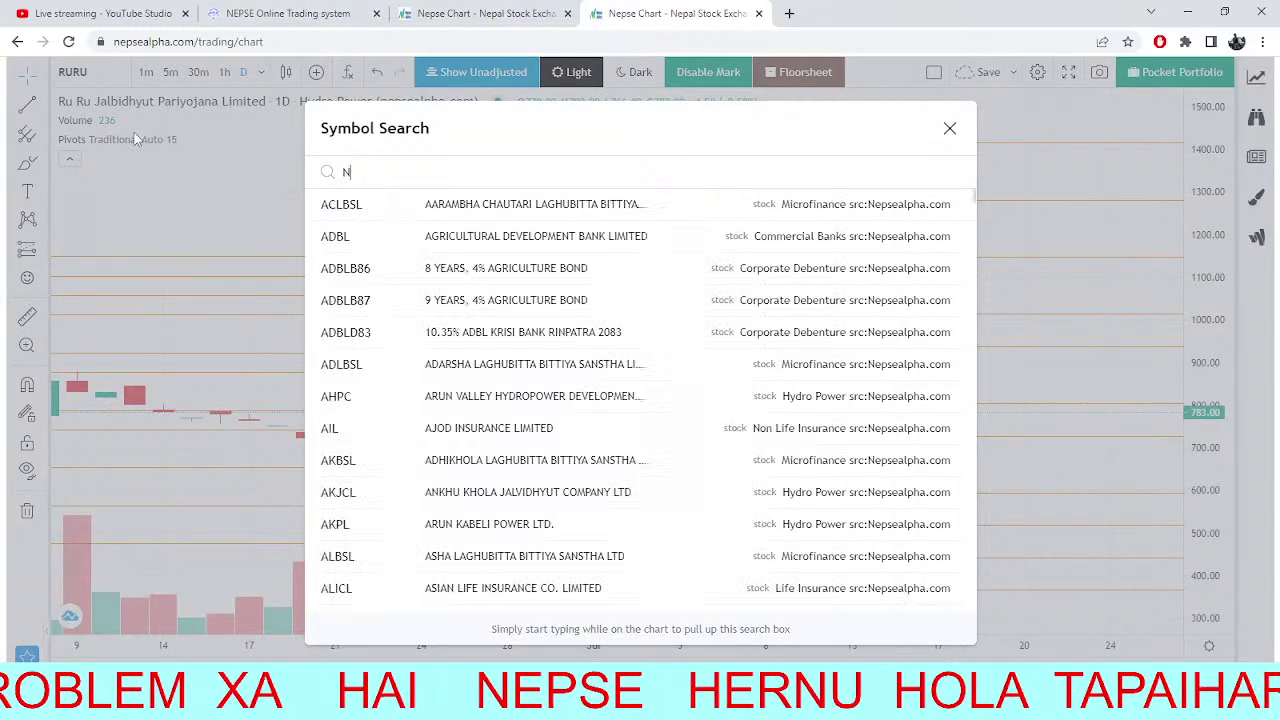
{"action": "type", "text": "EPSE"}
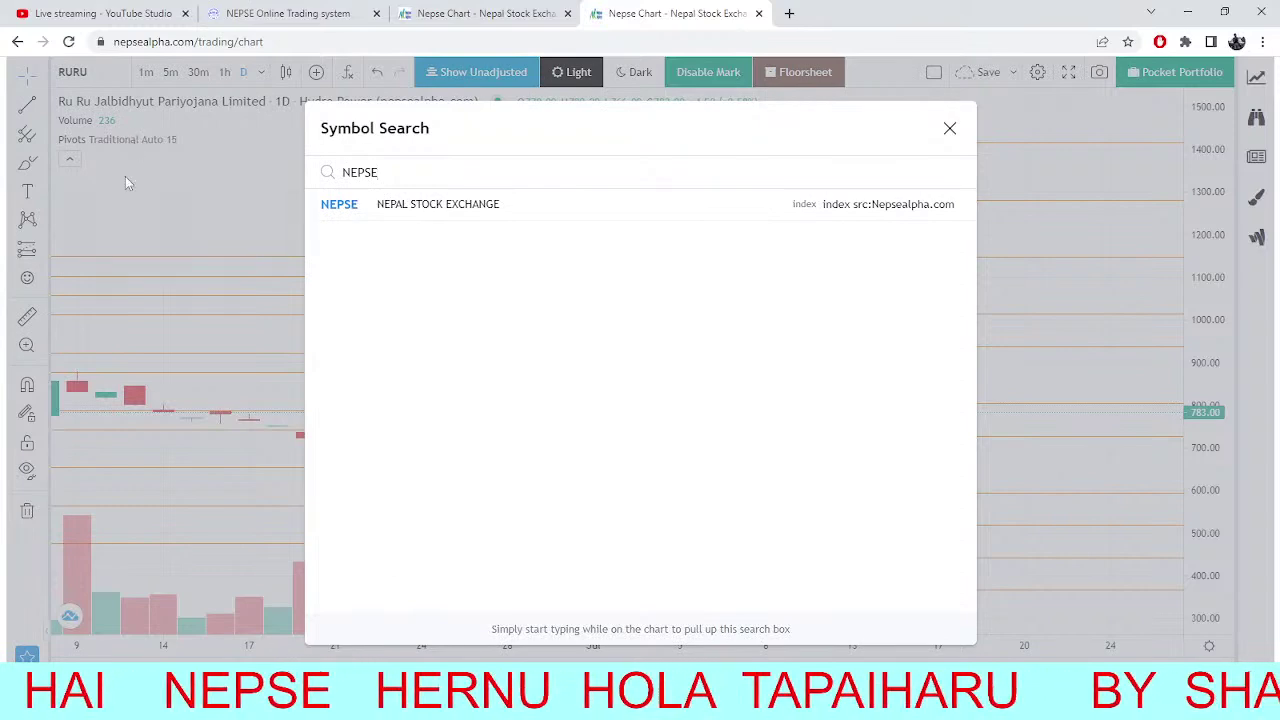
{"action": "left_click", "coordinate": [362, 210]}
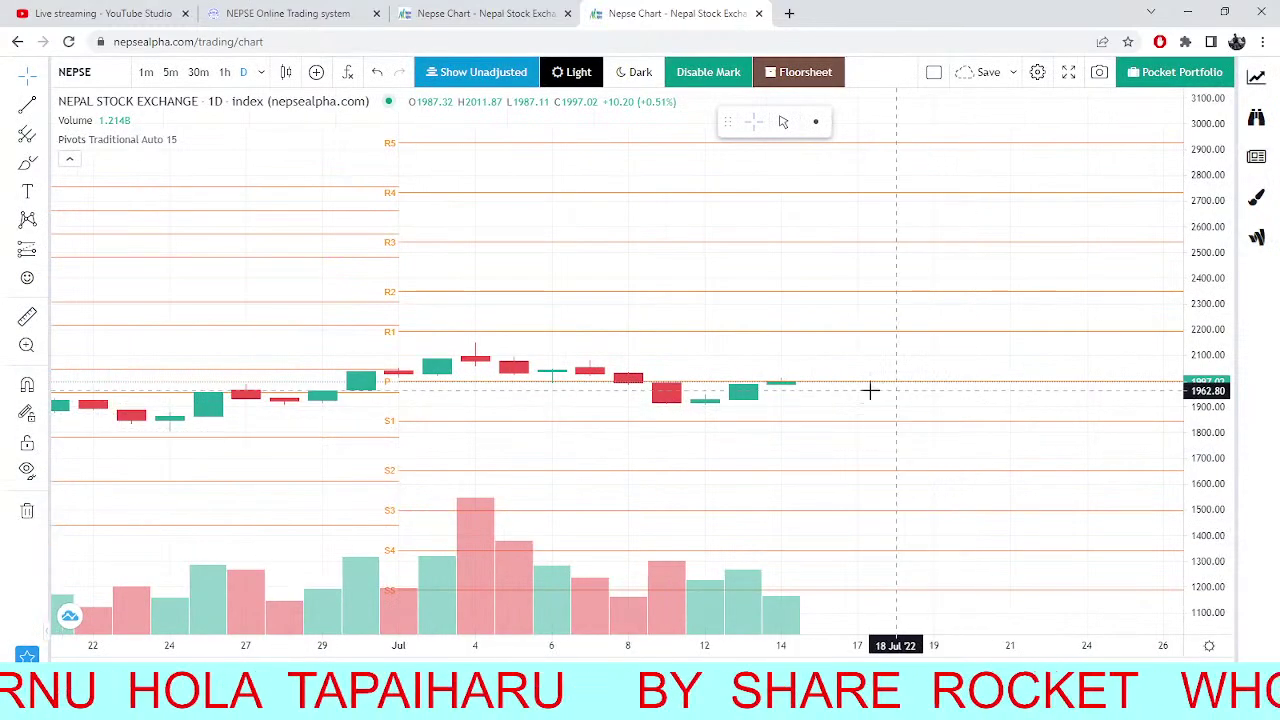
{"action": "scroll", "coordinate": [814, 398], "scroll_direction": "up", "scroll_amount": 1}
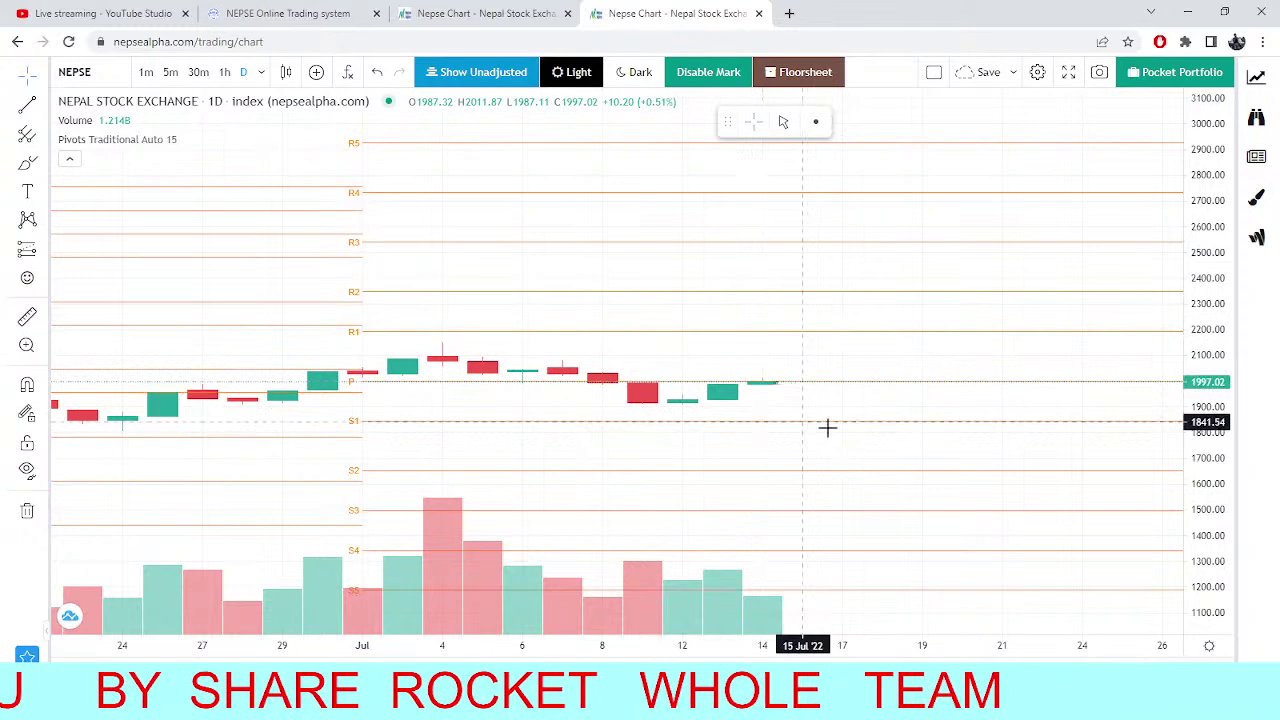
Compare the live NEPSE index with the 5-minute chart, and examine the latest 14 July candles between the 1993.86 and 2011.09 lines.
{"action": "left_click", "coordinate": [482, 13]}
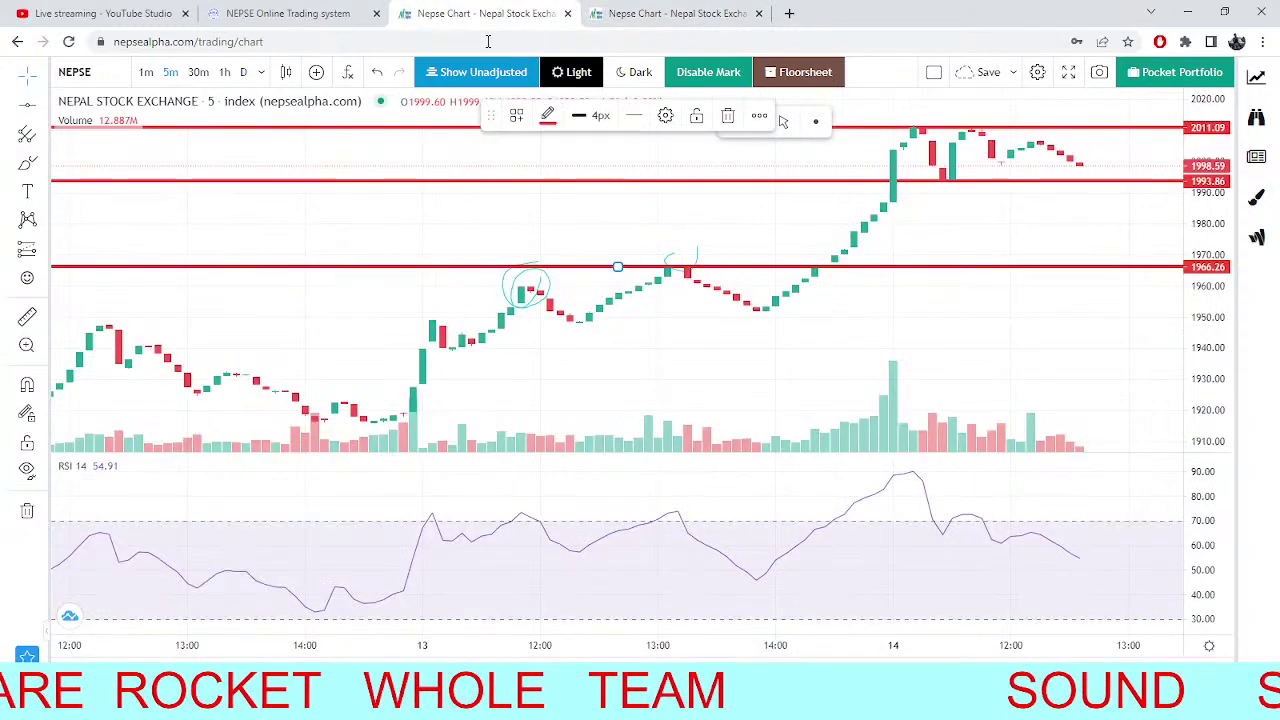
{"action": "scroll", "coordinate": [1014, 220], "scroll_direction": "up", "scroll_amount": 3}
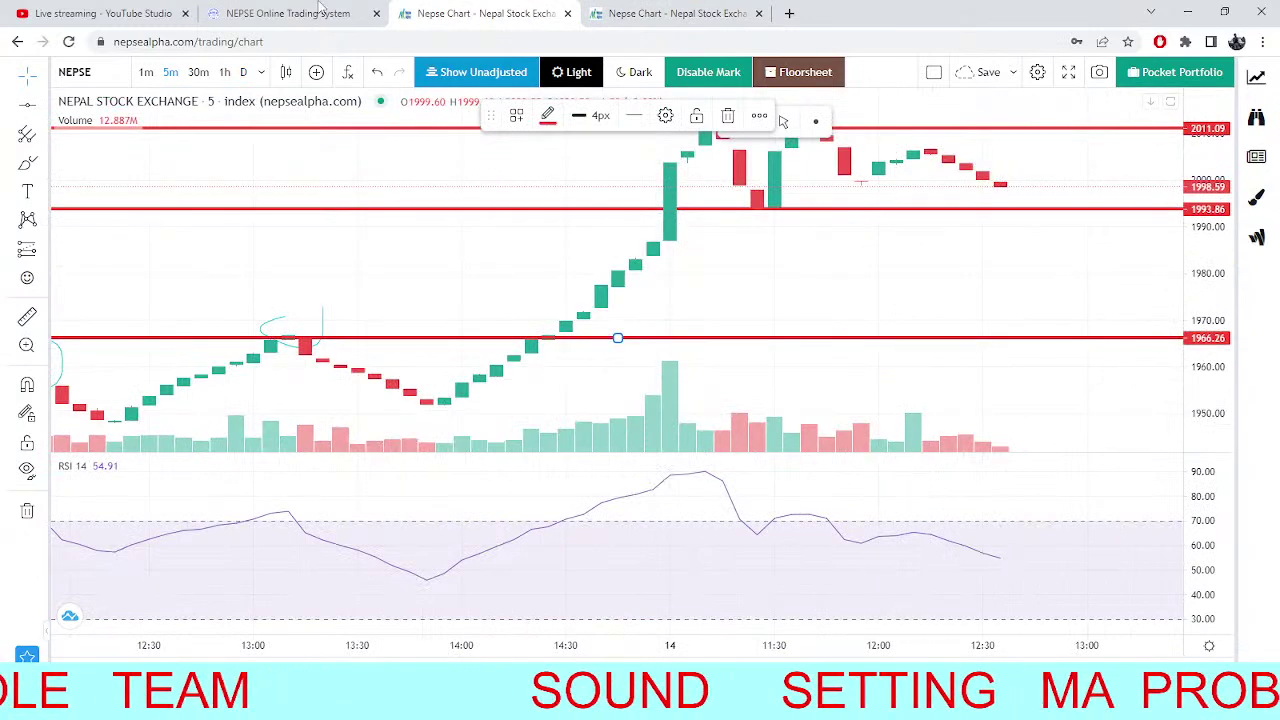
{"action": "left_click", "coordinate": [290, 13]}
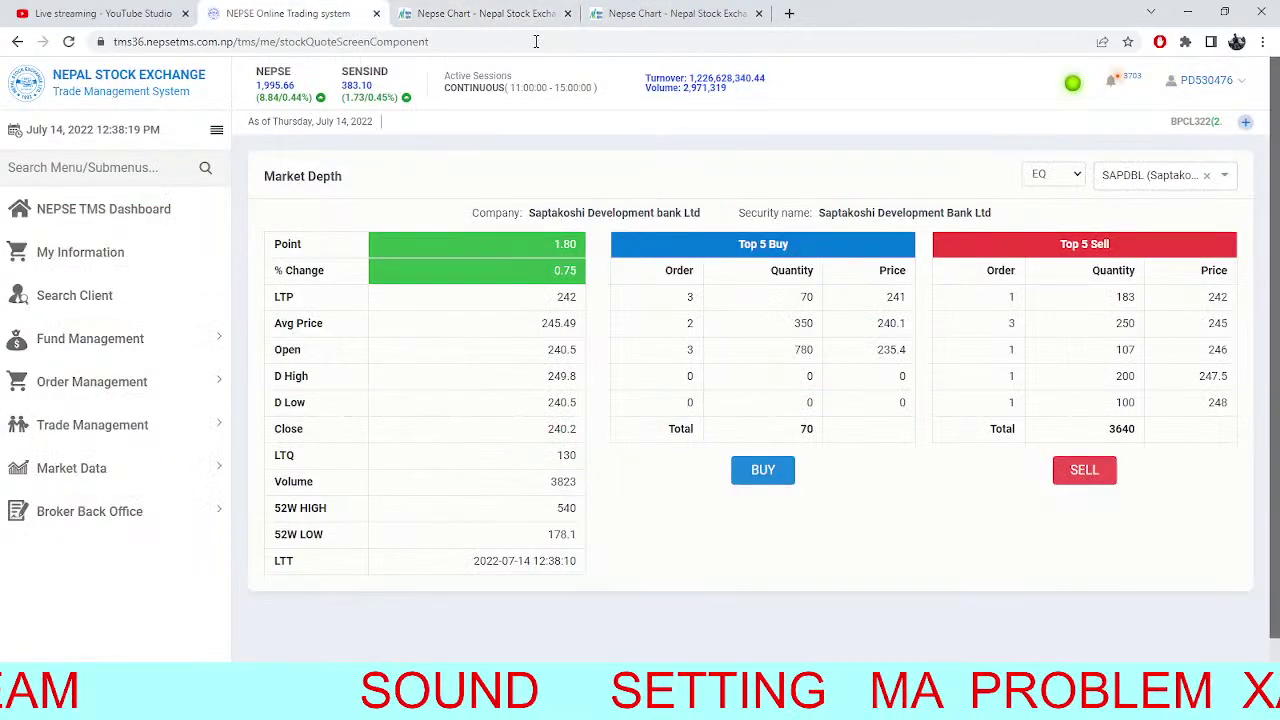
{"action": "left_click", "coordinate": [490, 13]}
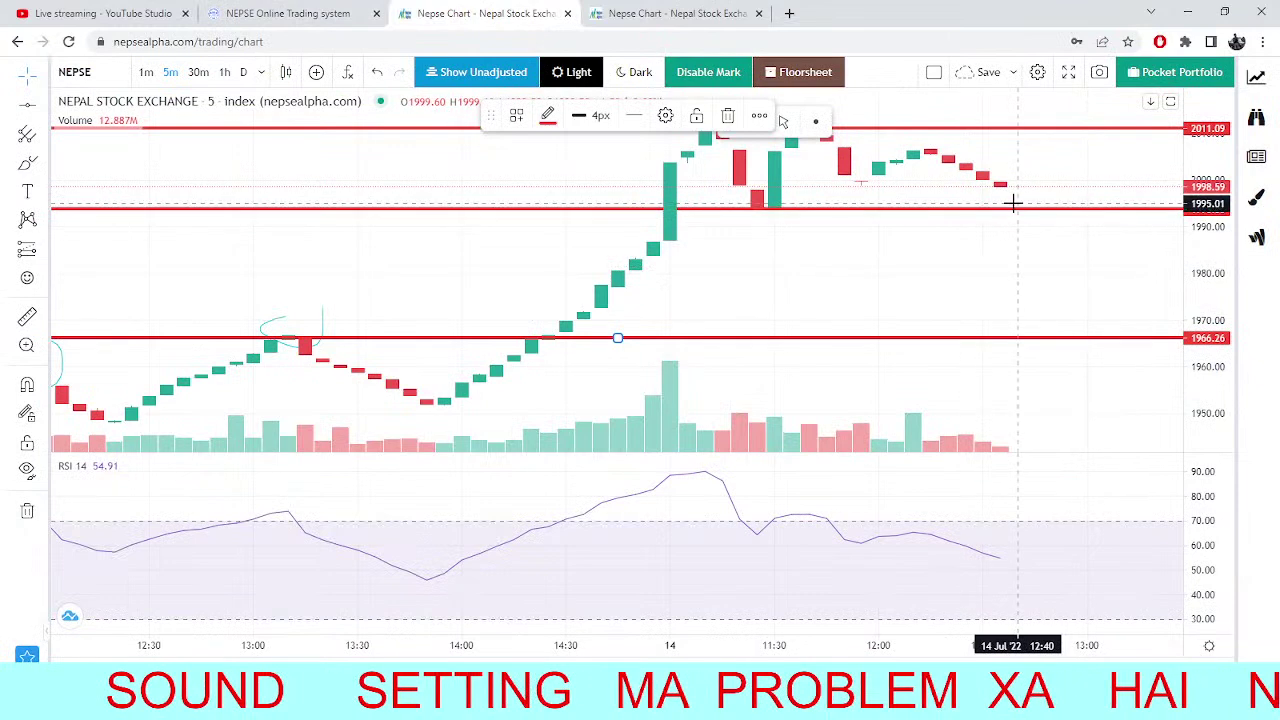
{"action": "left_click_drag", "start_coordinate": [1013, 203], "coordinate": [1015, 219]}
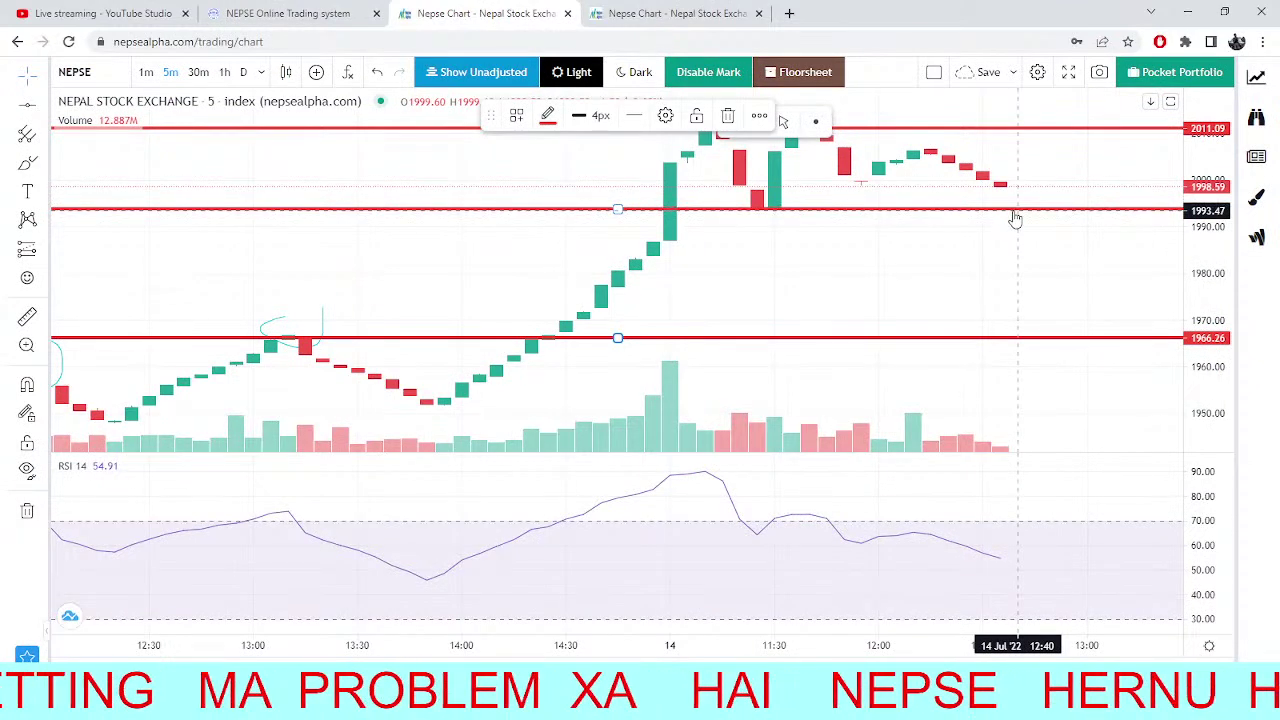
{"action": "left_click", "coordinate": [298, 12]}
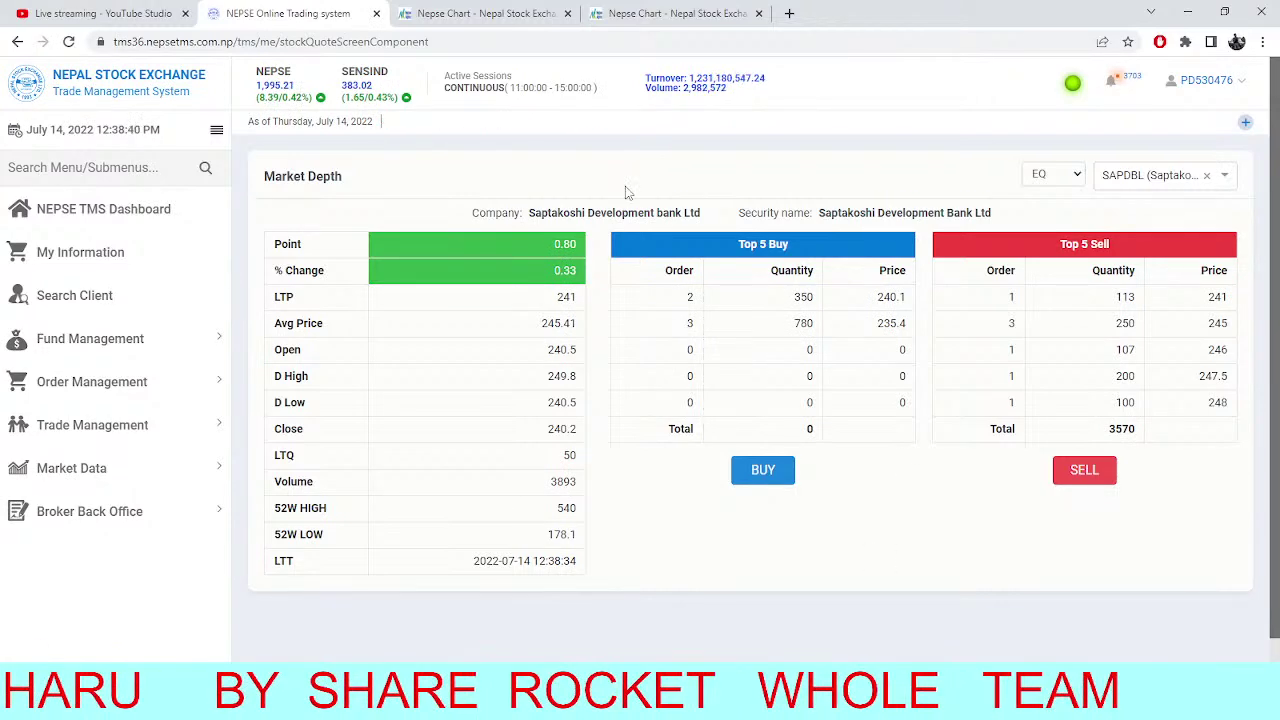
{"action": "key", "text": "ctrl+Tab"}
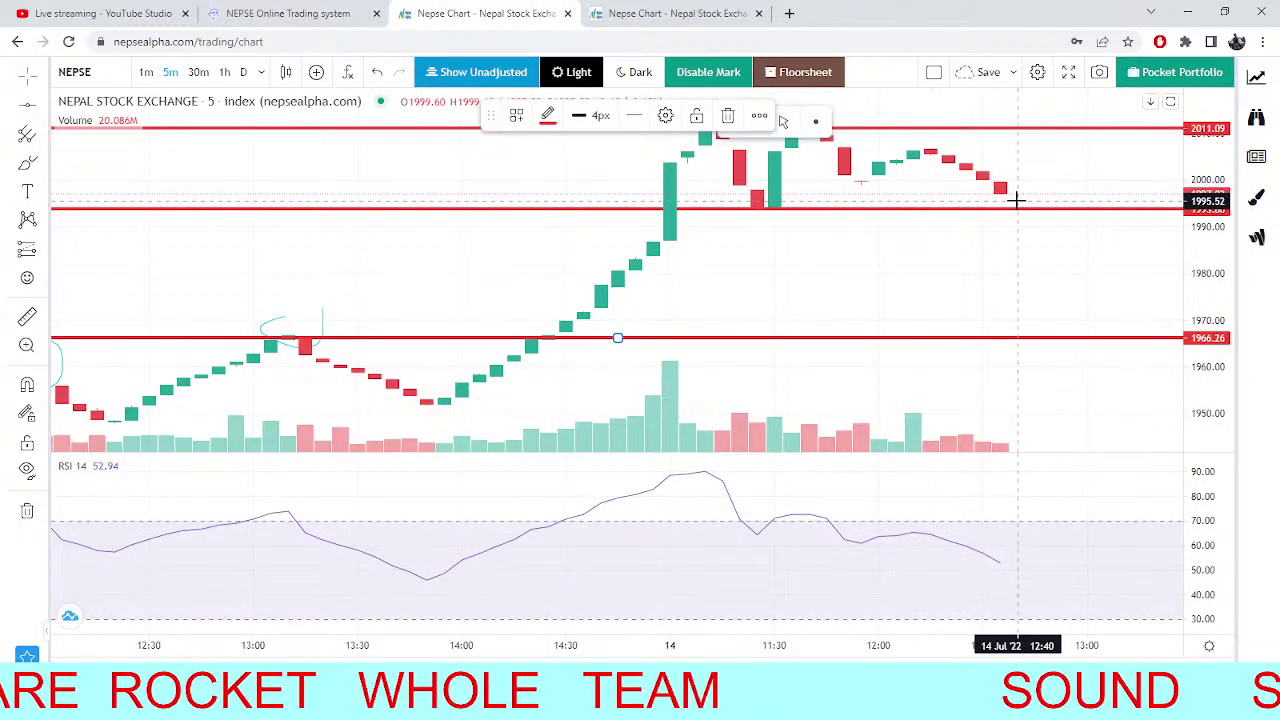
{"action": "scroll", "coordinate": [1016, 200], "scroll_direction": "down", "scroll_amount": 3}
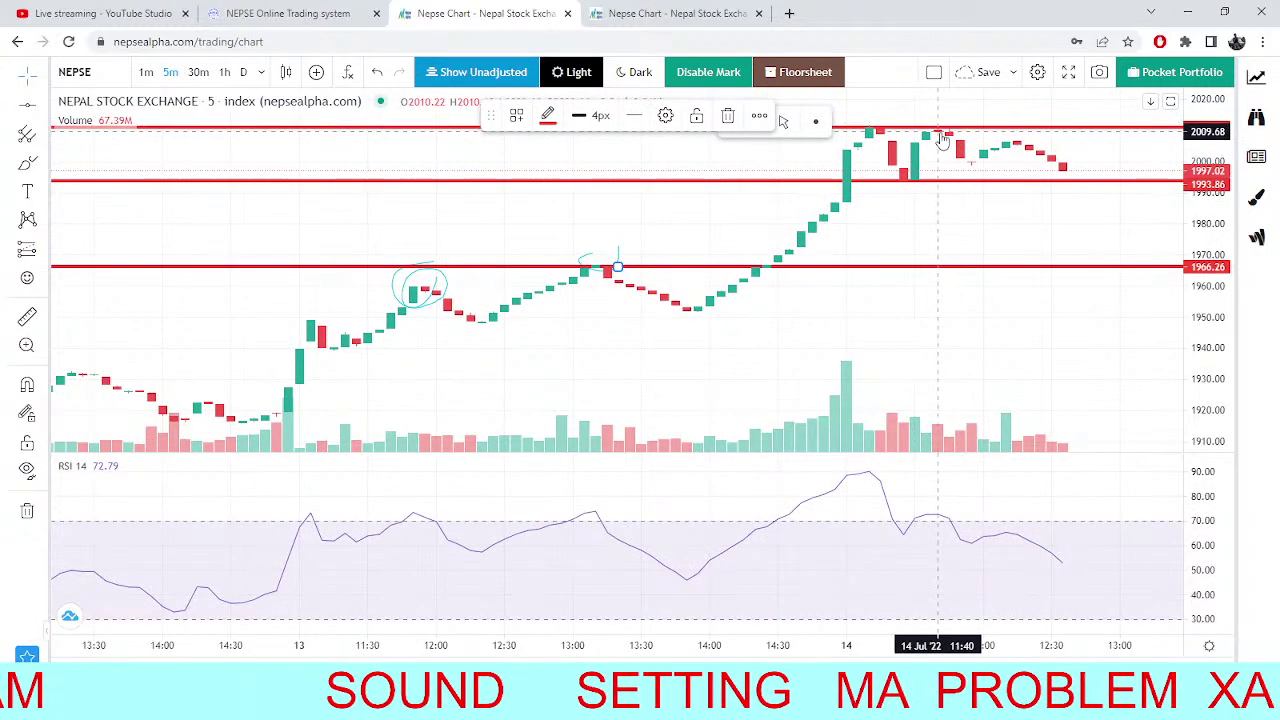
Open the trading system dashboard and check the live index and turnover against the 5-minute NEPSE chart.
{"action": "left_click", "coordinate": [281, 8]}
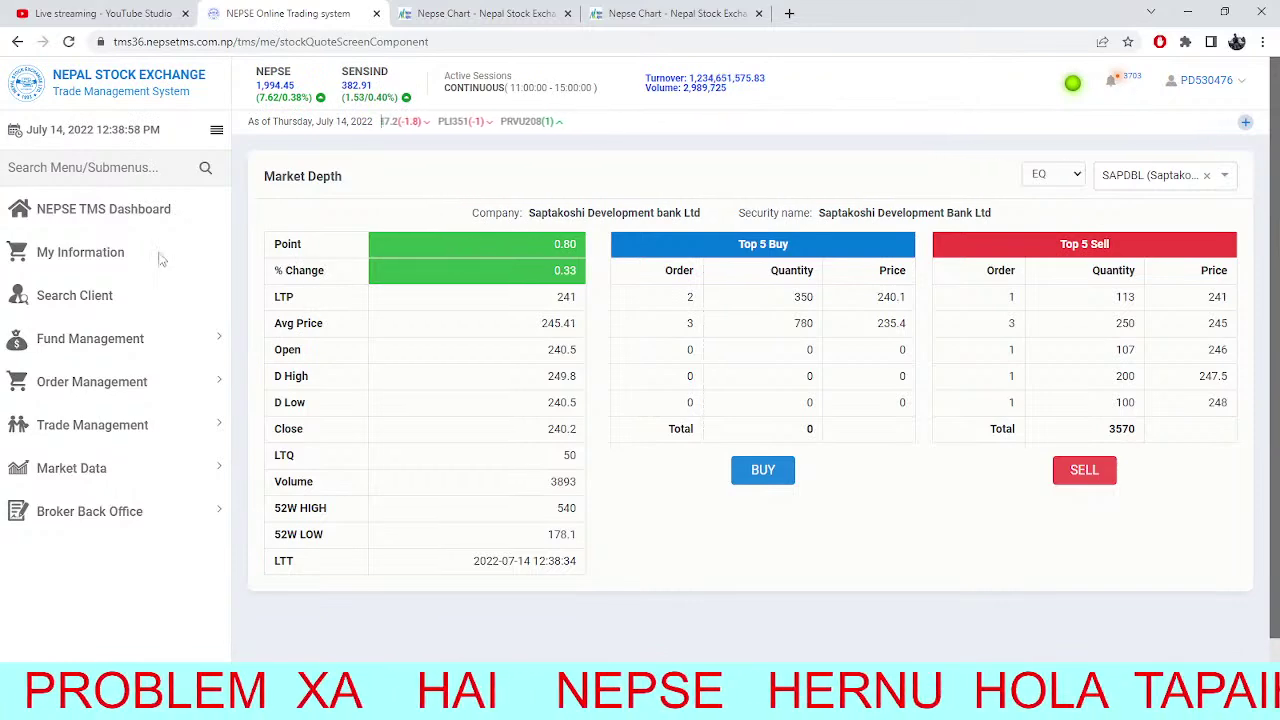
{"action": "left_click", "coordinate": [86, 224]}
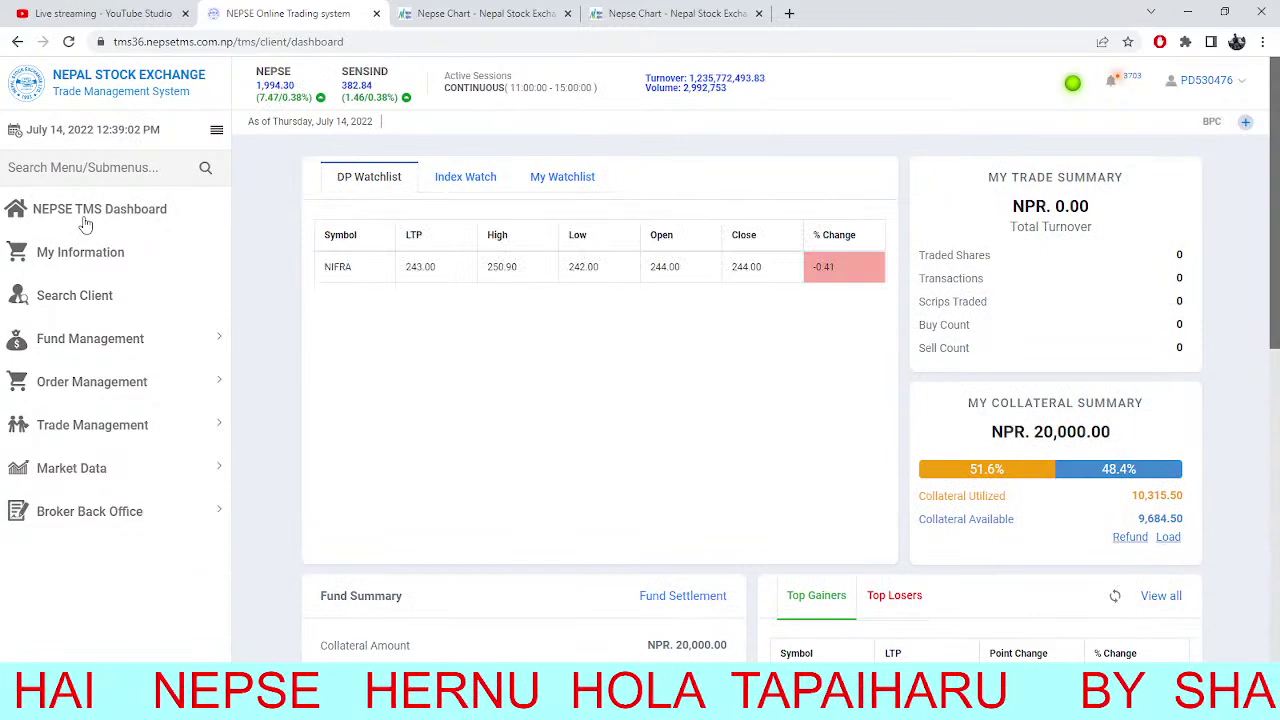
{"action": "left_click", "coordinate": [478, 12]}
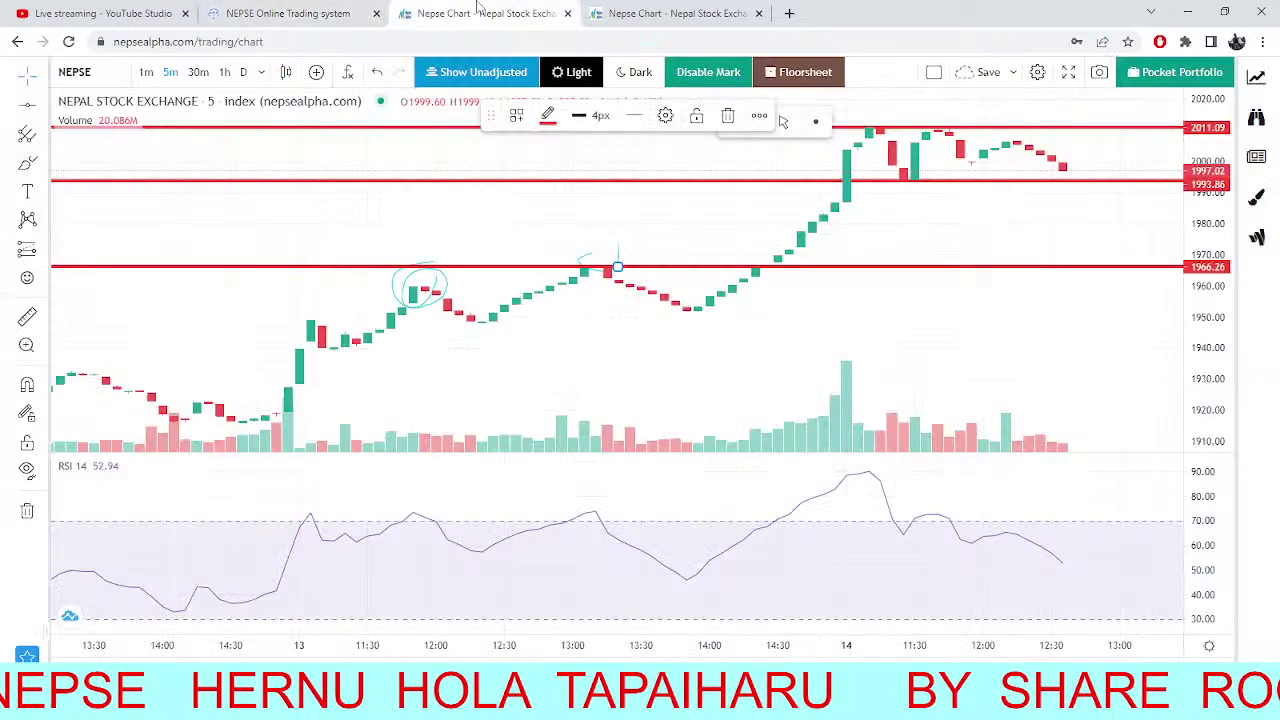
{"action": "key", "text": "ctrl+shift+Tab"}
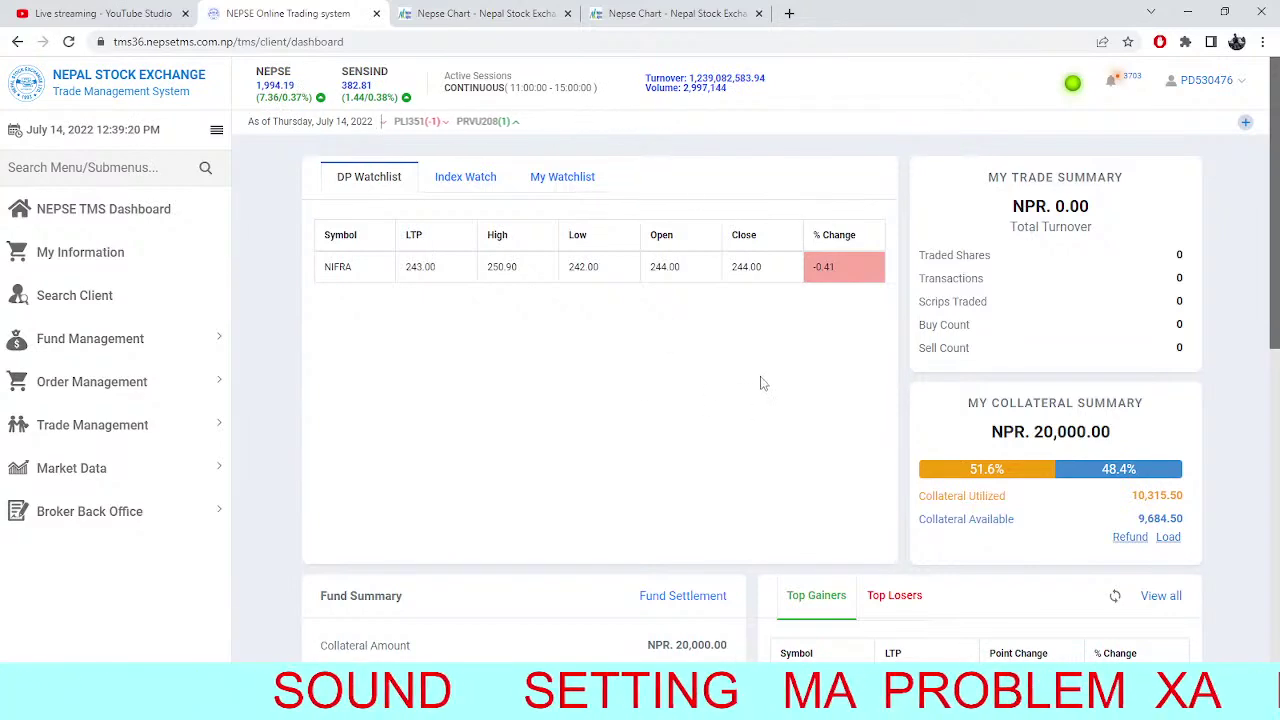
{"action": "left_click", "coordinate": [490, 13]}
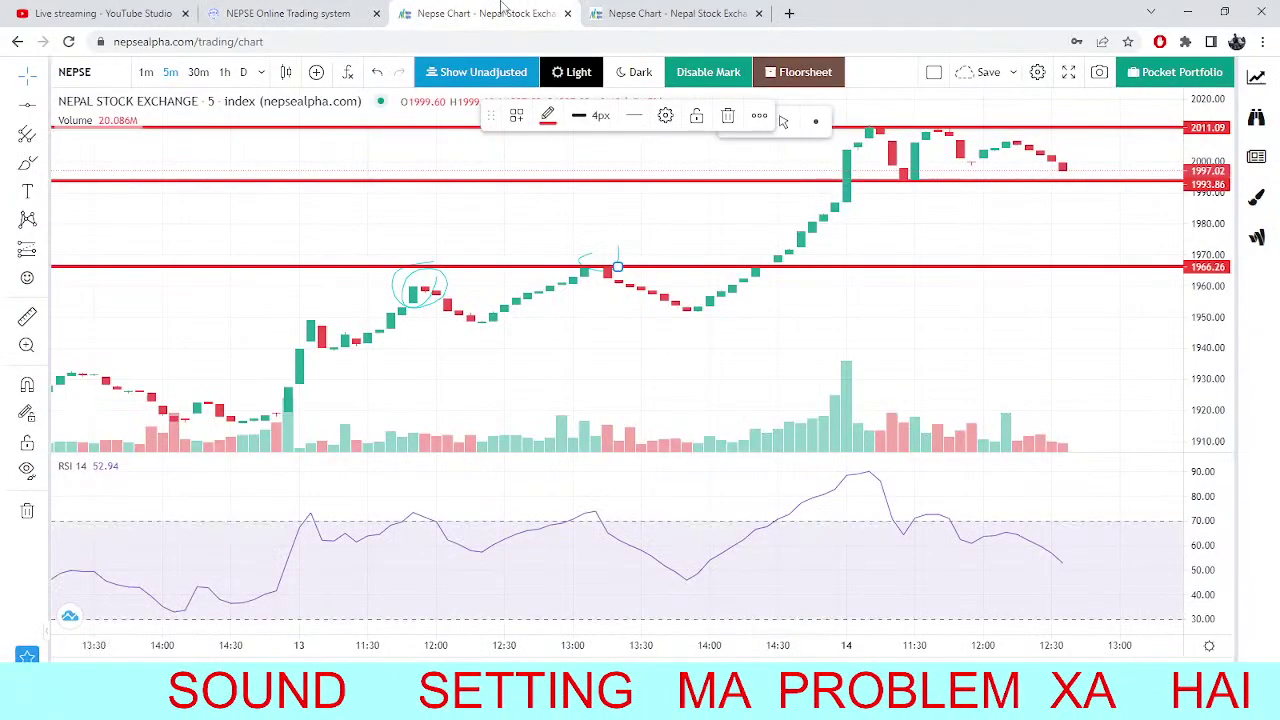
{"action": "key", "text": "ctrl+shift+Tab"}
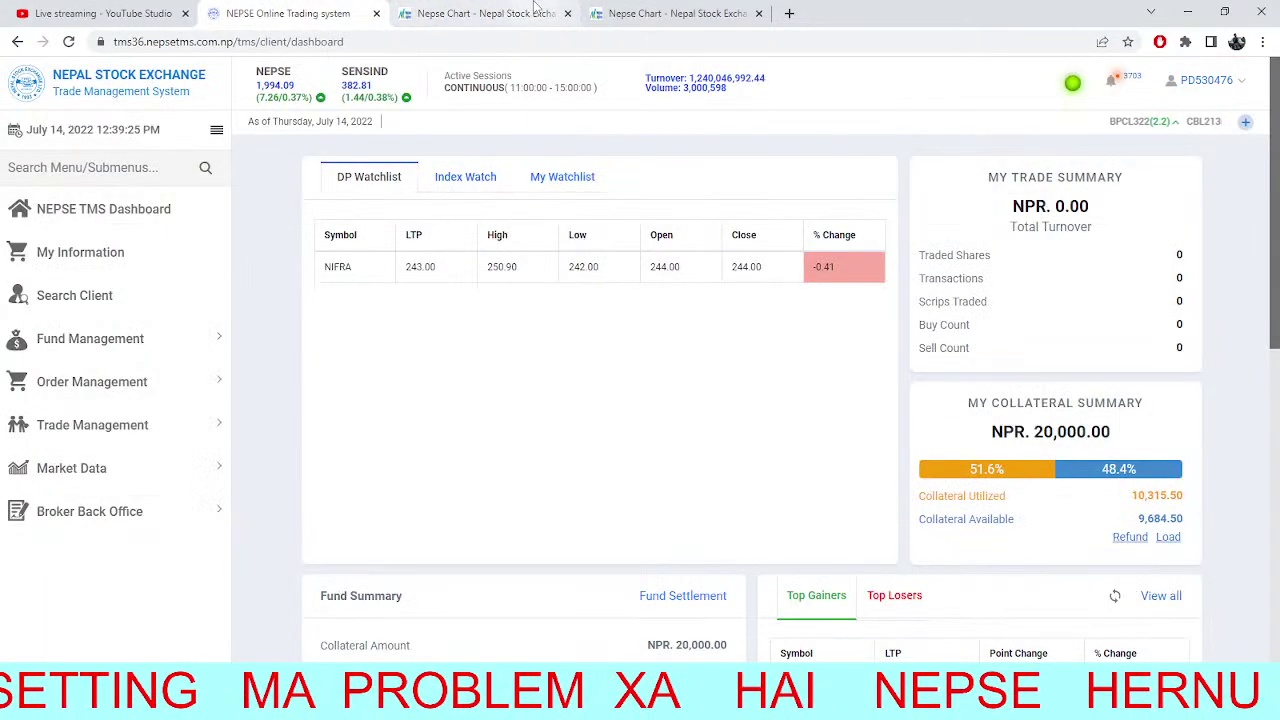
View the daily NEPSE chart, and check the live index against the 5-minute candles and volume.
{"action": "left_click", "coordinate": [703, 10]}
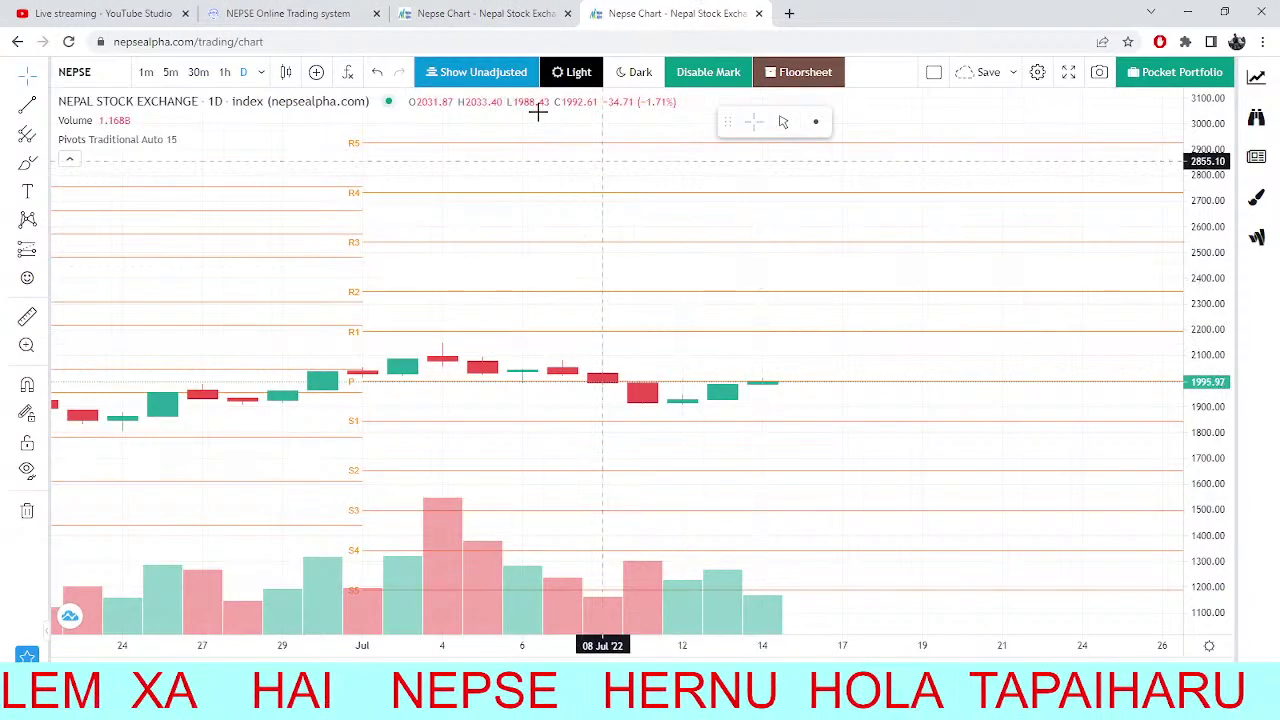
{"action": "key", "text": "ctrl+2"}
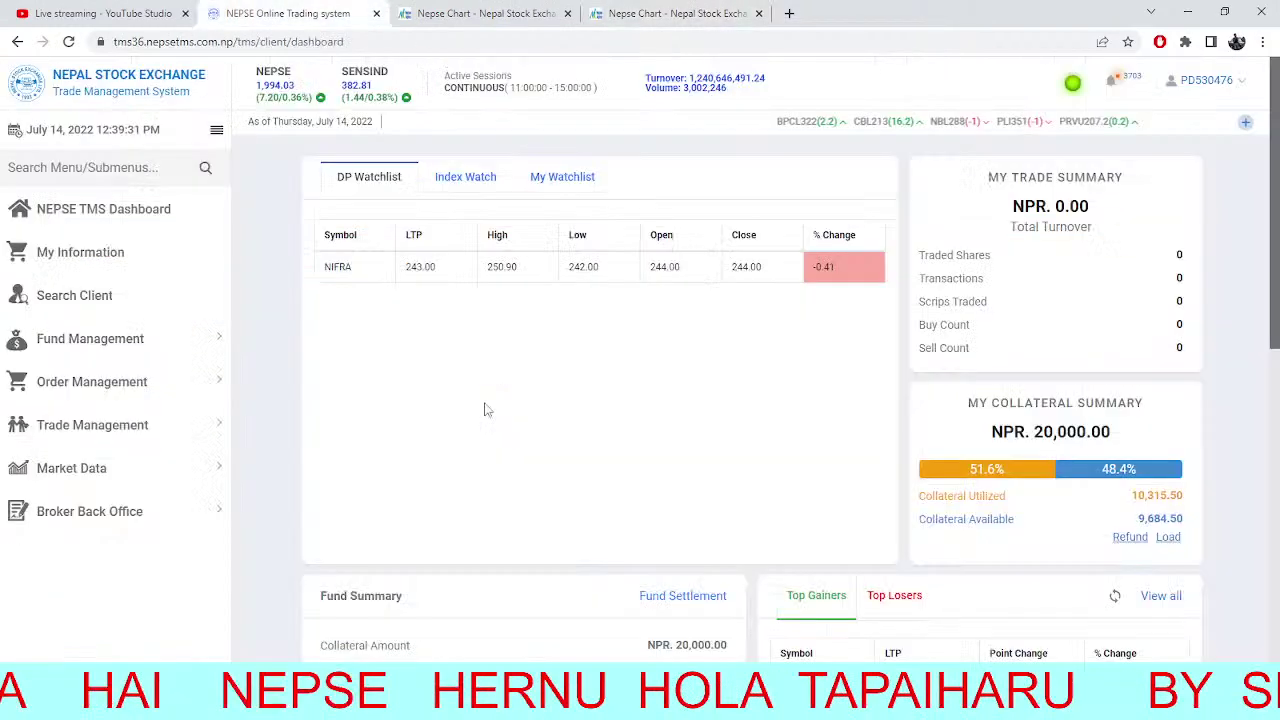
{"action": "left_click", "coordinate": [576, 8]}
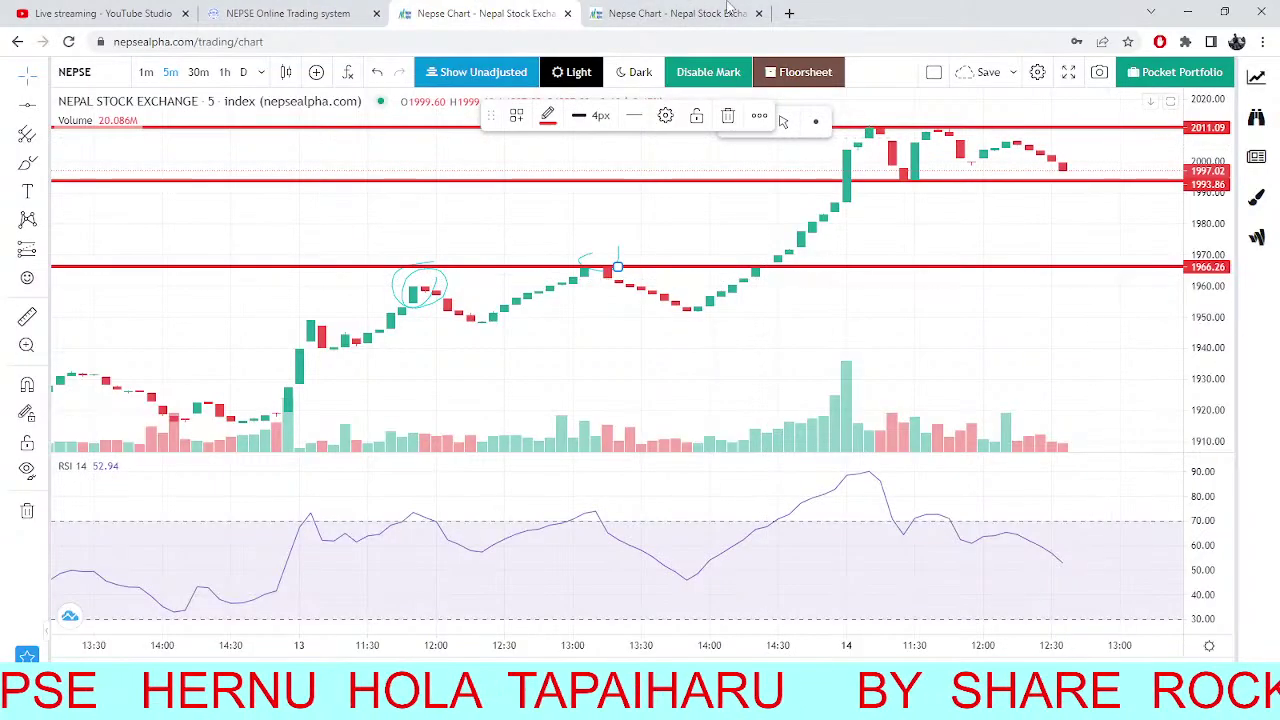
{"action": "left_click", "coordinate": [318, 13]}
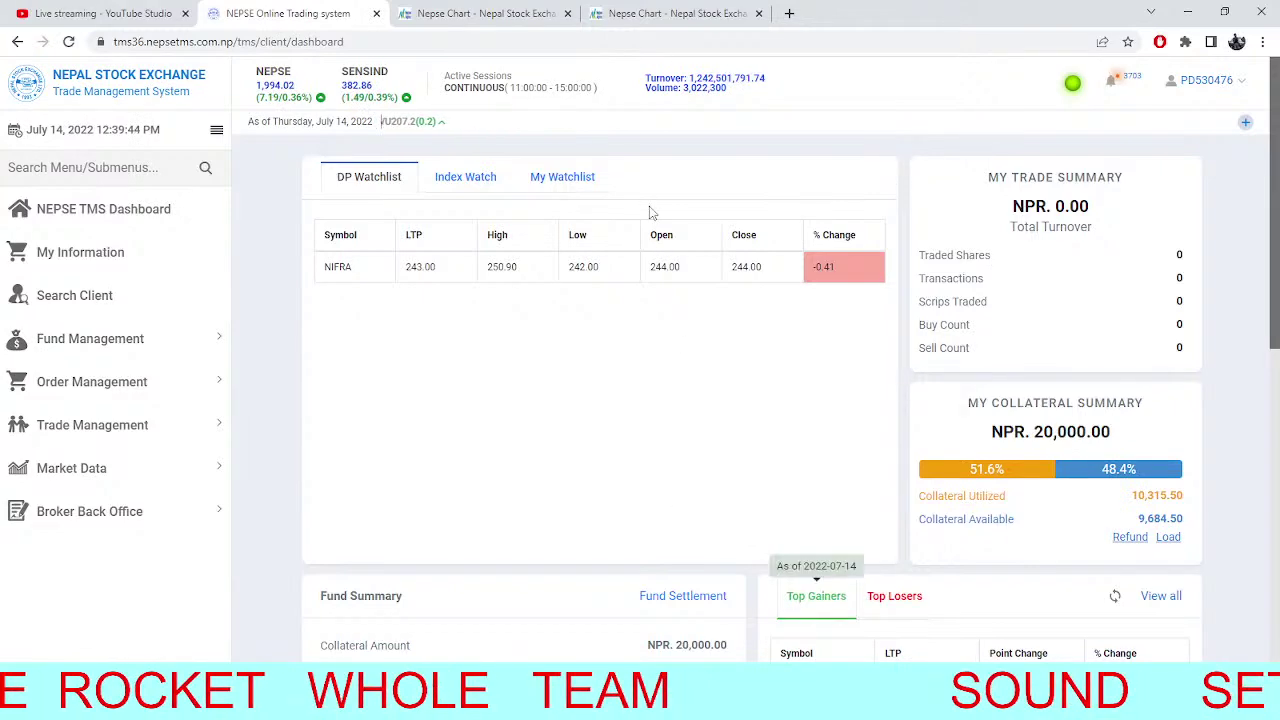
{"action": "left_click", "coordinate": [395, 10]}
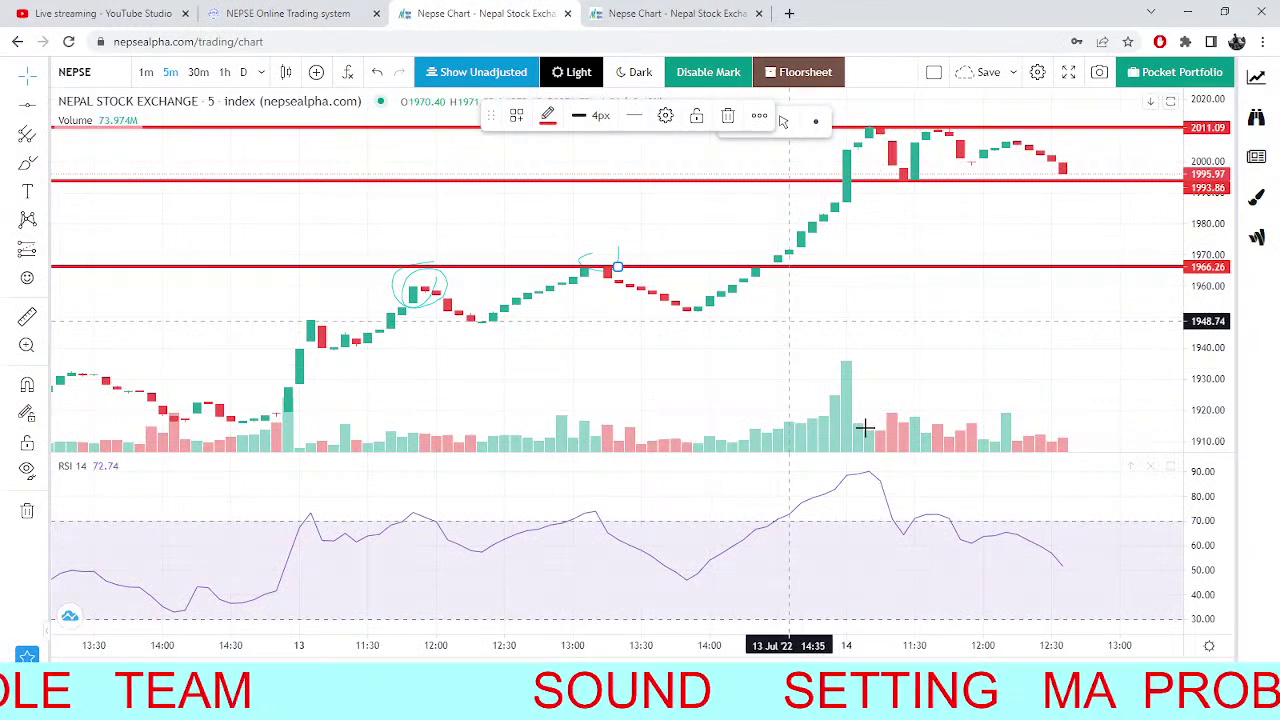
Open Market Depth in the trading system and show the order book for NIFRA instead of SAPDBL.
{"action": "left_click", "coordinate": [287, 12]}
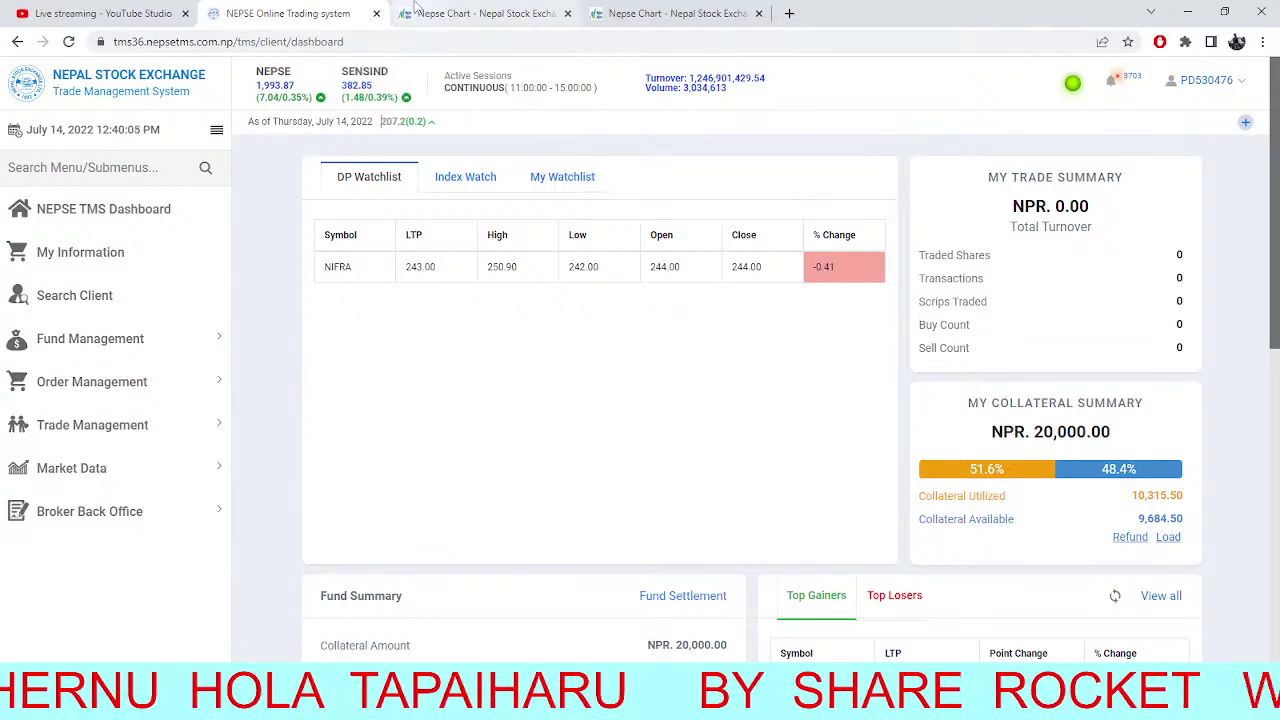
{"action": "left_click", "coordinate": [96, 479]}
{"action": "left_click", "coordinate": [86, 553]}
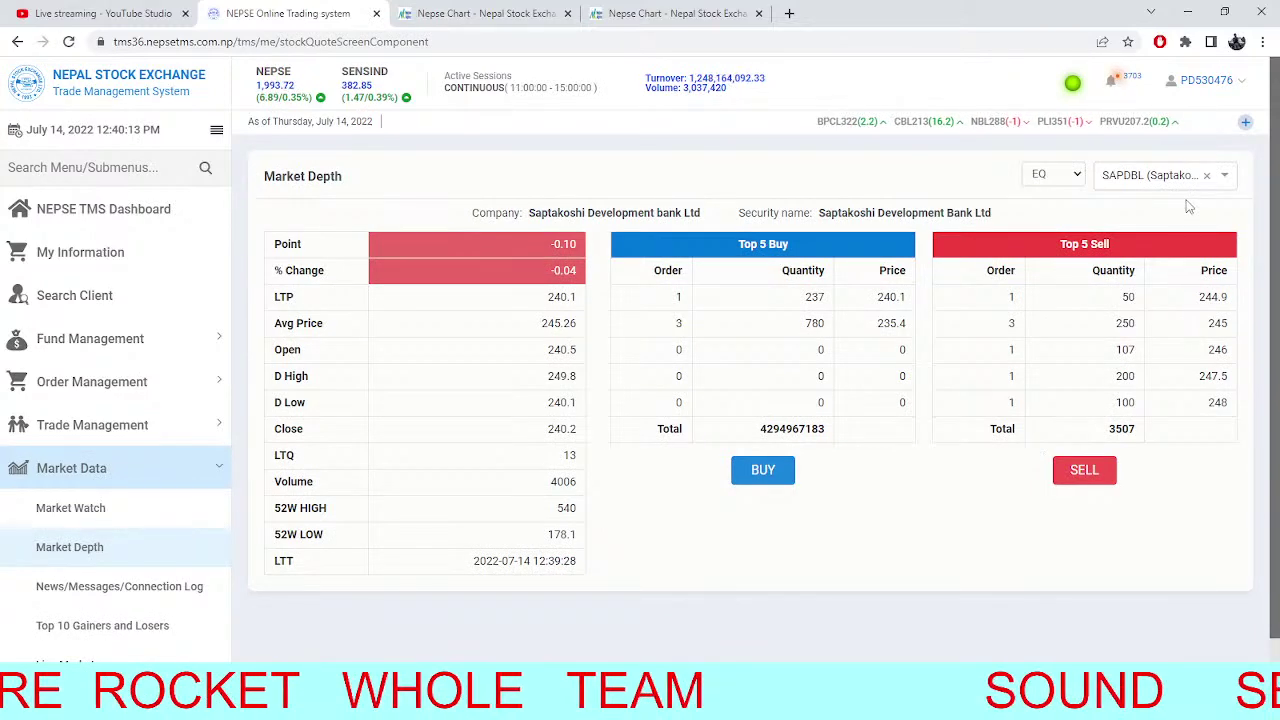
{"action": "left_click", "coordinate": [1206, 175]}
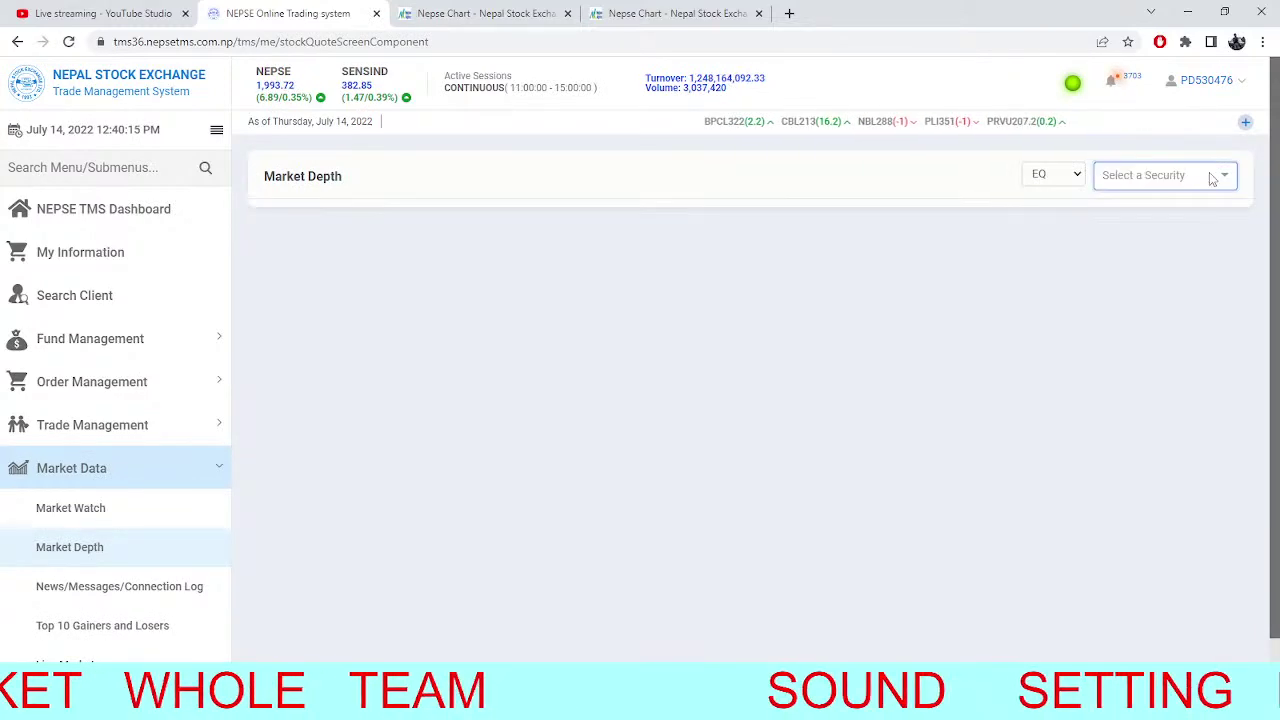
{"action": "type", "text": "ni"}
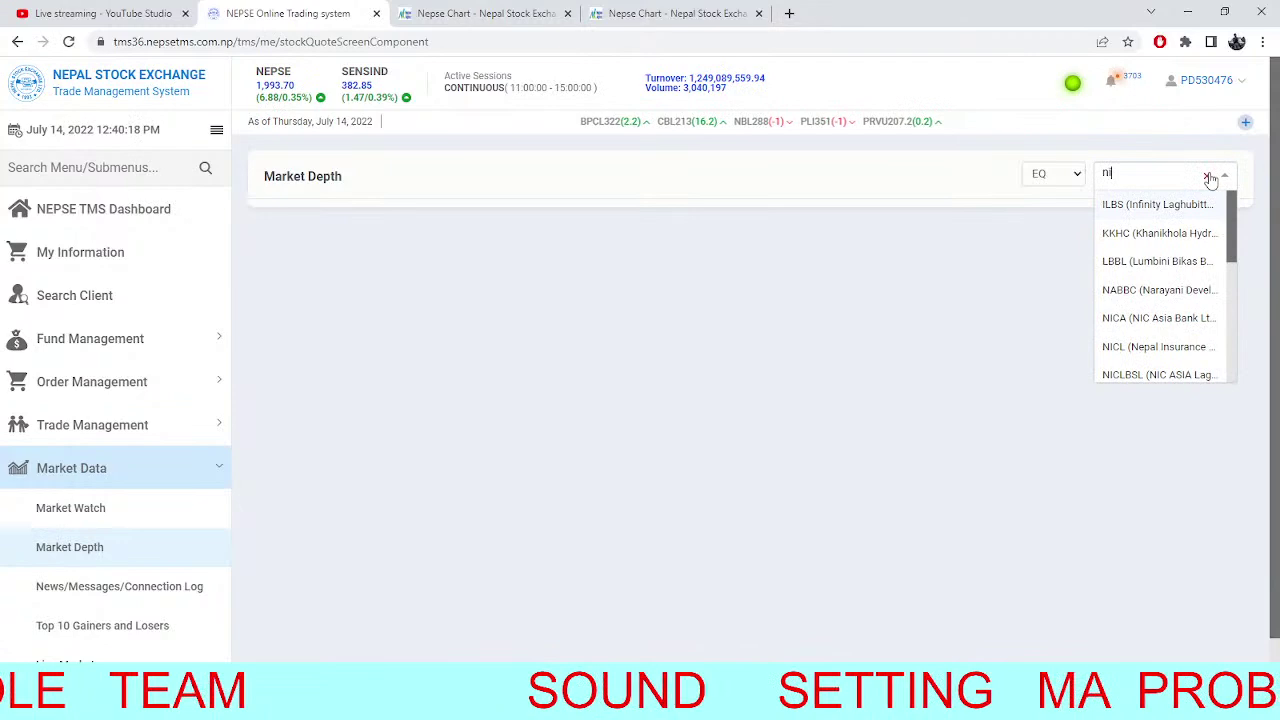
{"action": "type", "text": "fra"}
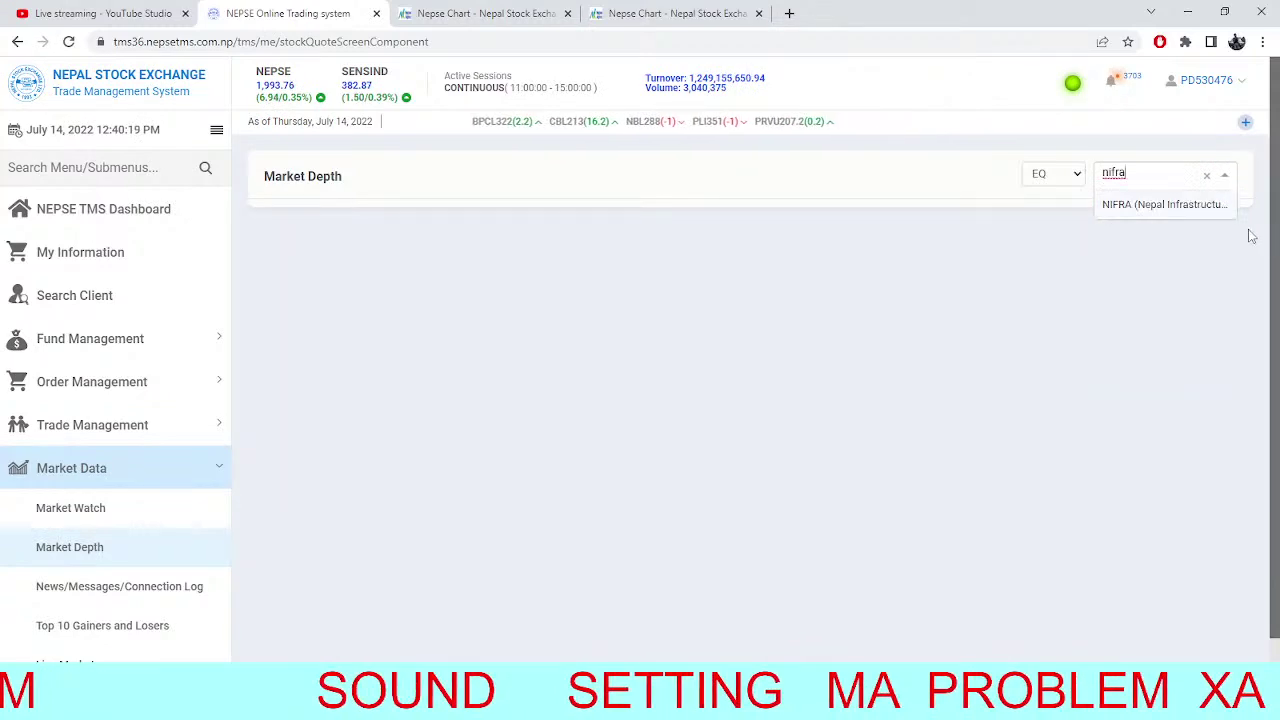
{"action": "key", "text": "Return"}
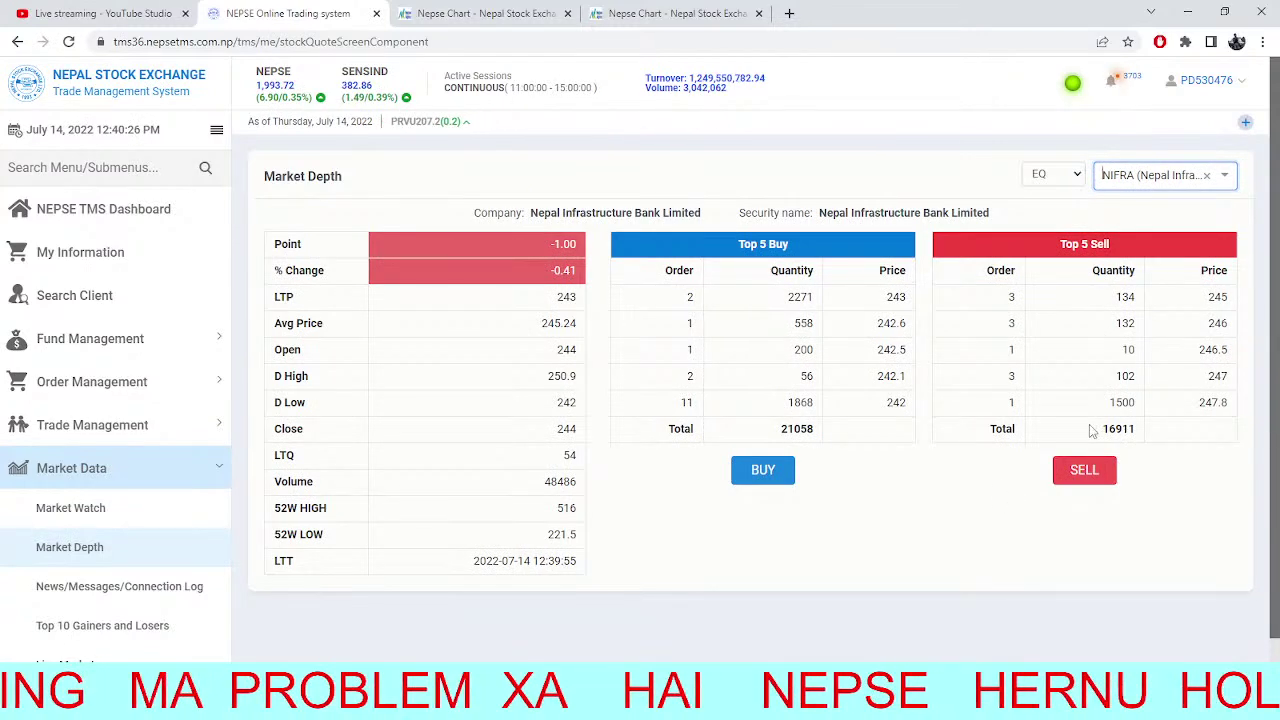
Follow the live NEPSE index, and examine the latest 5-minute candle as it approaches the 1993.86 line.
{"action": "left_click", "coordinate": [480, 13]}
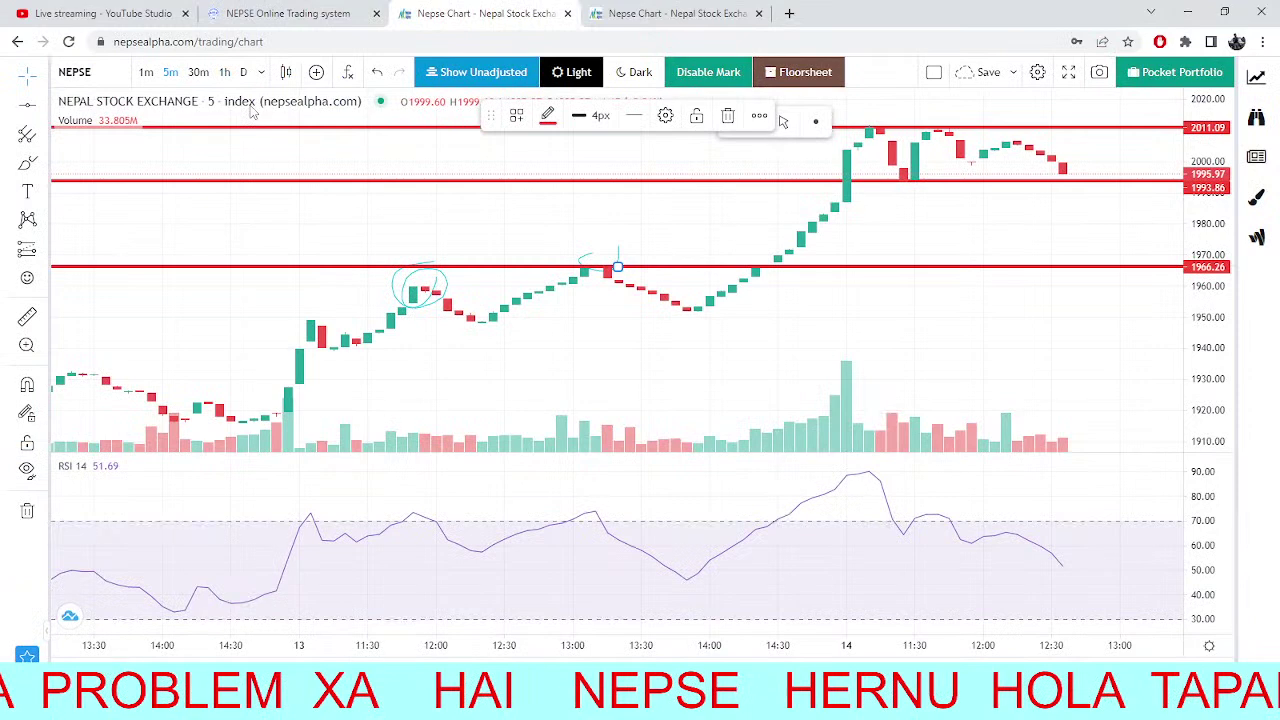
{"action": "left_click", "coordinate": [290, 13]}
{"action": "left_click", "coordinate": [450, 12]}
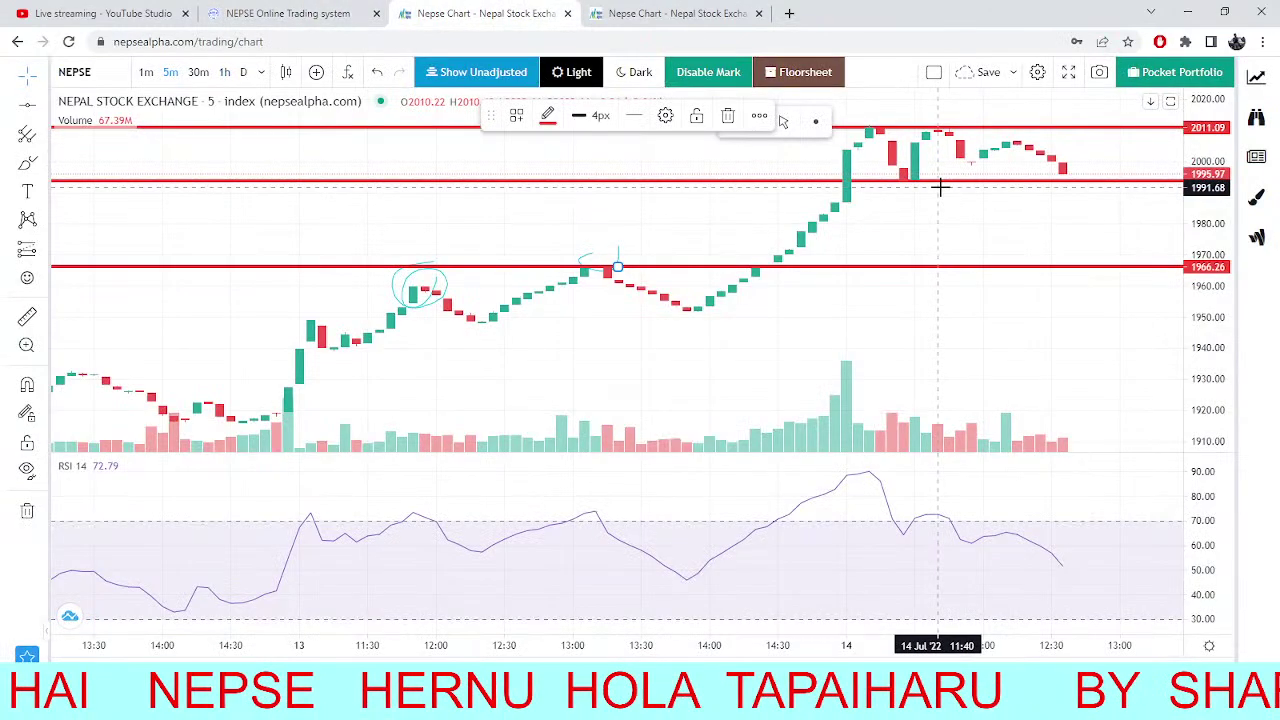
{"action": "left_click", "coordinate": [345, 10]}
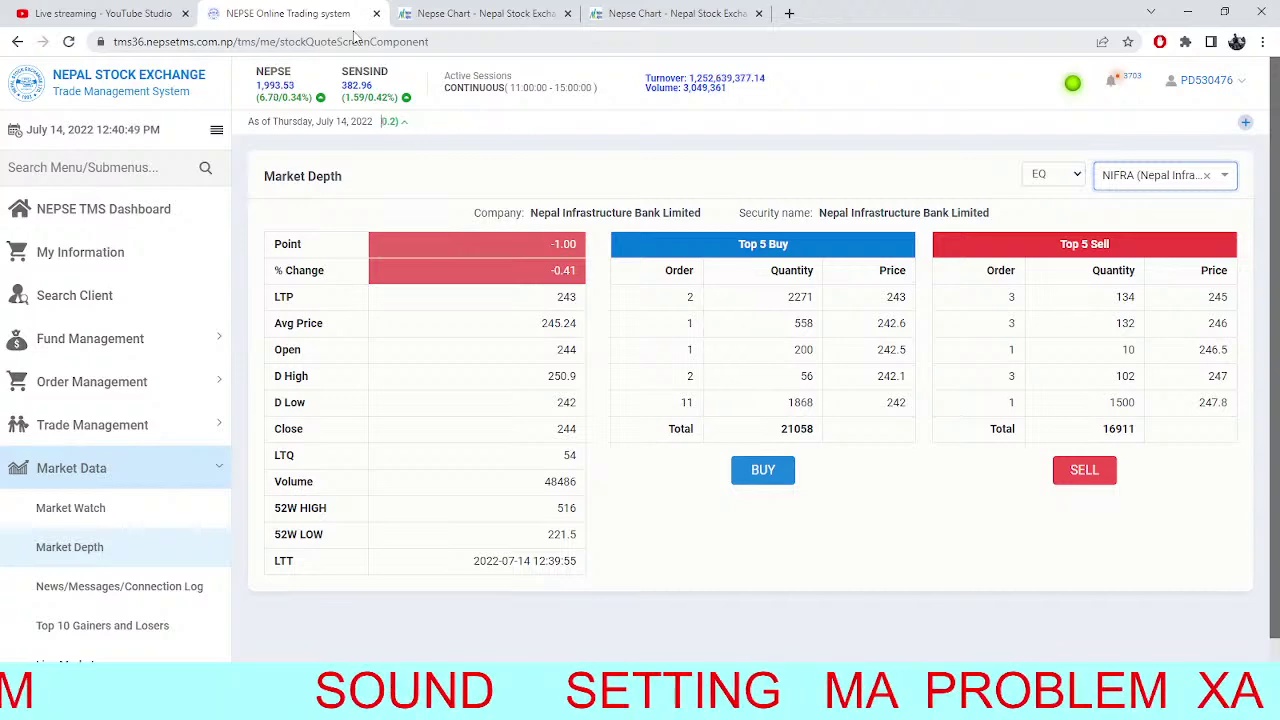
{"action": "key", "text": "ctrl+Tab"}
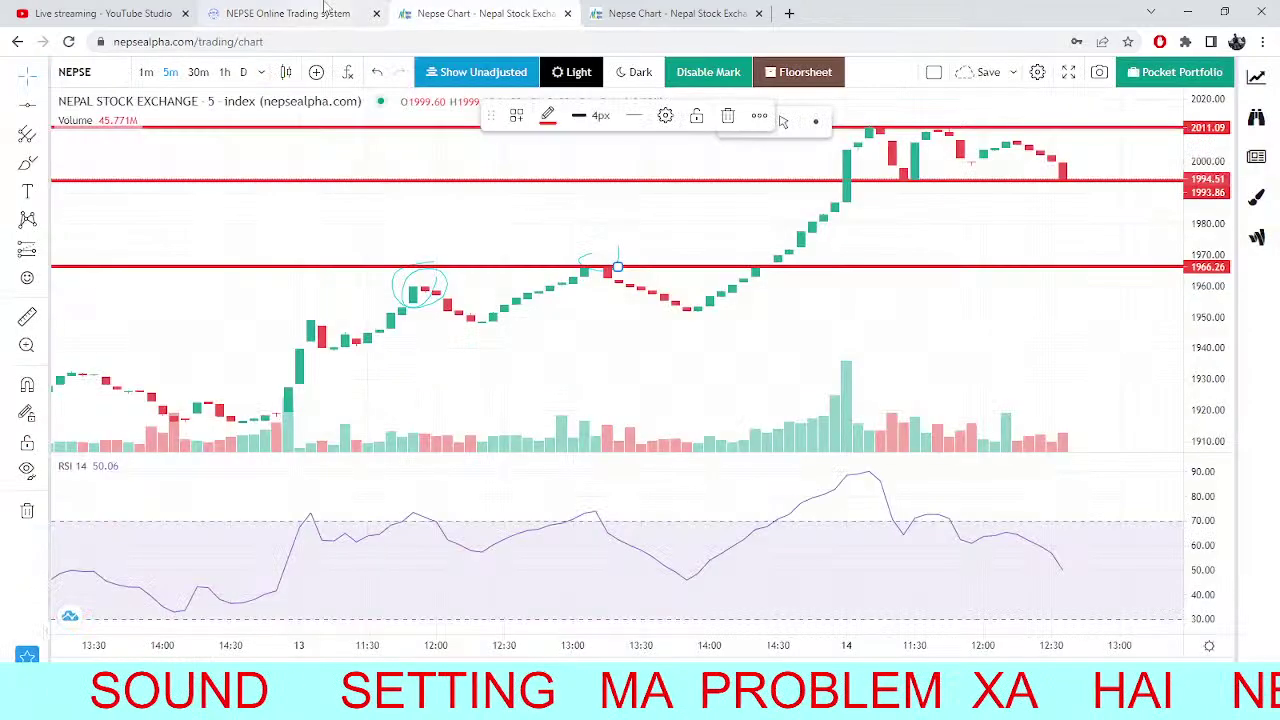
{"action": "left_click", "coordinate": [323, 12]}
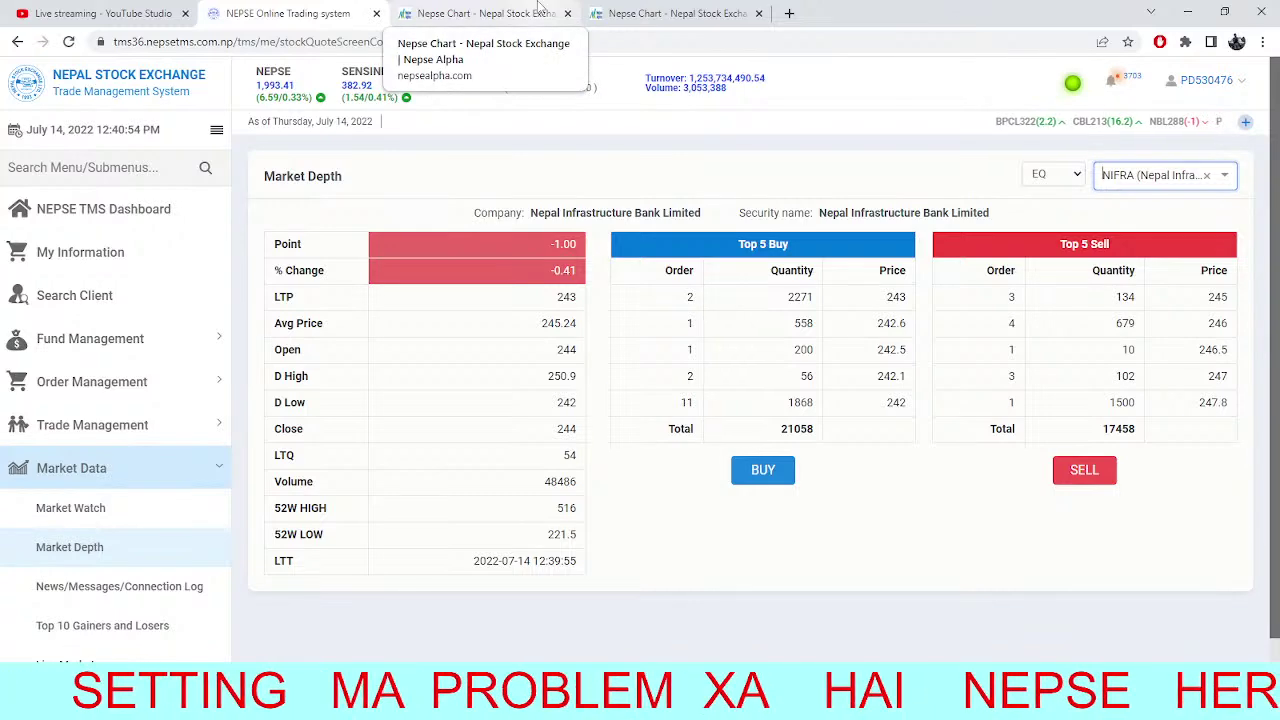
Examine the daily NEPSE candles back to early June against the pivot levels, and recheck the 5-minute chart and live index.
{"action": "left_click", "coordinate": [540, 10]}
{"action": "left_click", "coordinate": [684, 10]}
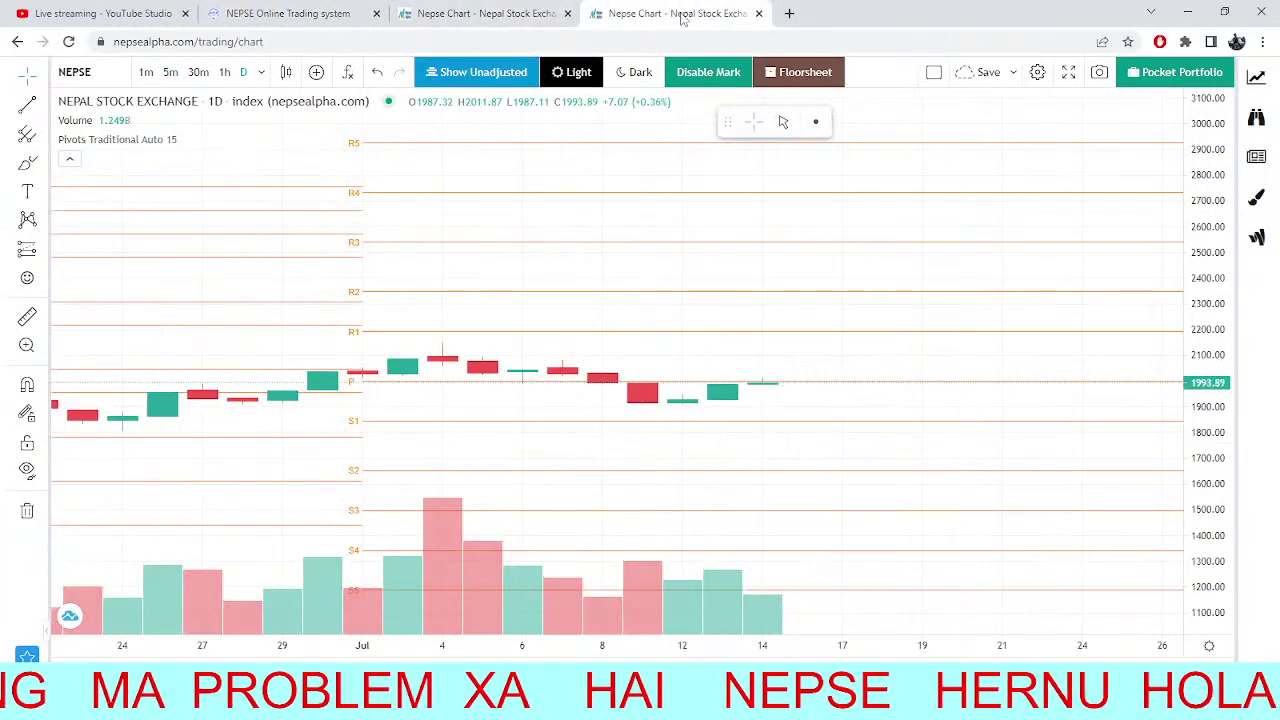
{"action": "scroll", "coordinate": [690, 380], "scroll_direction": "down", "scroll_amount": 2}
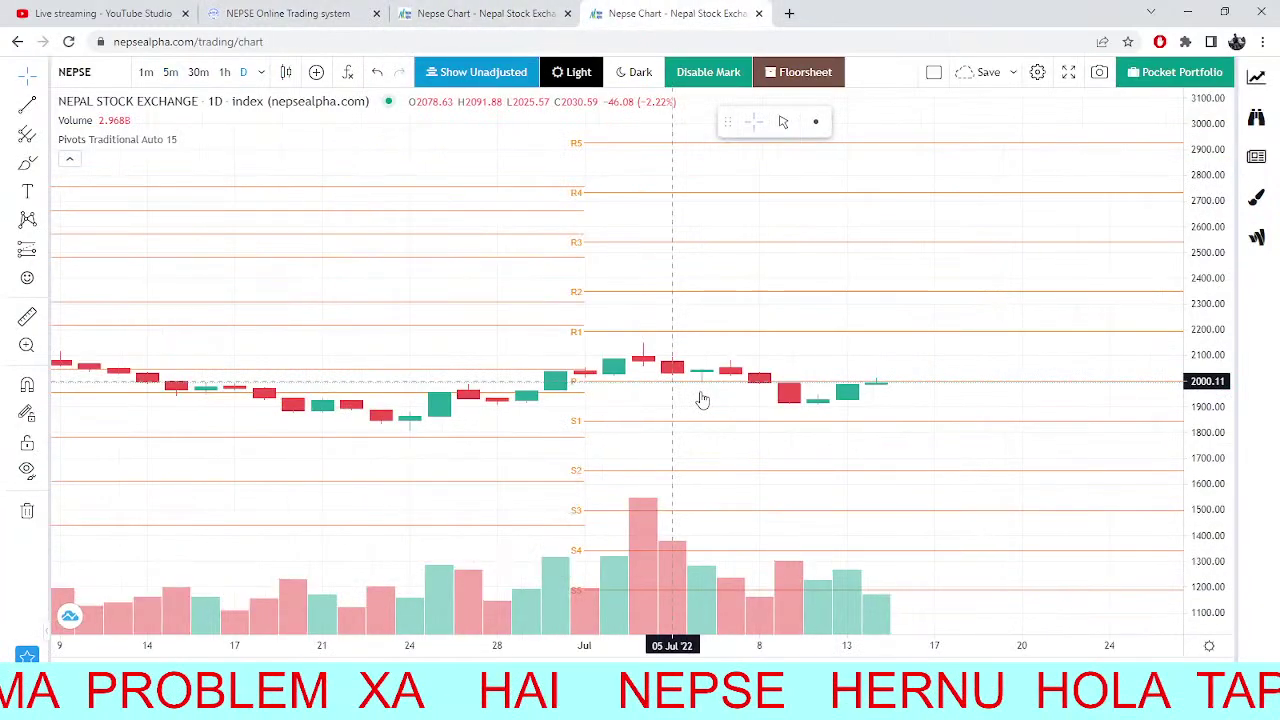
{"action": "left_click", "coordinate": [487, 13]}
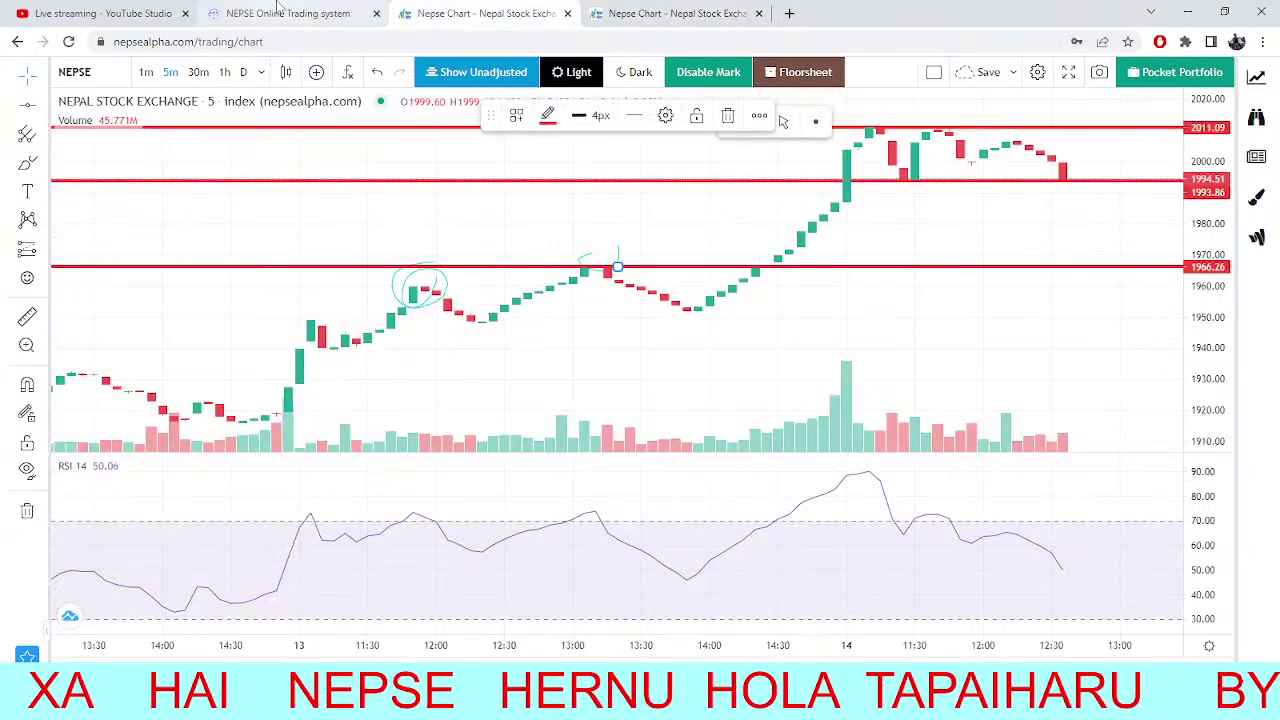
{"action": "left_click", "coordinate": [280, 10]}
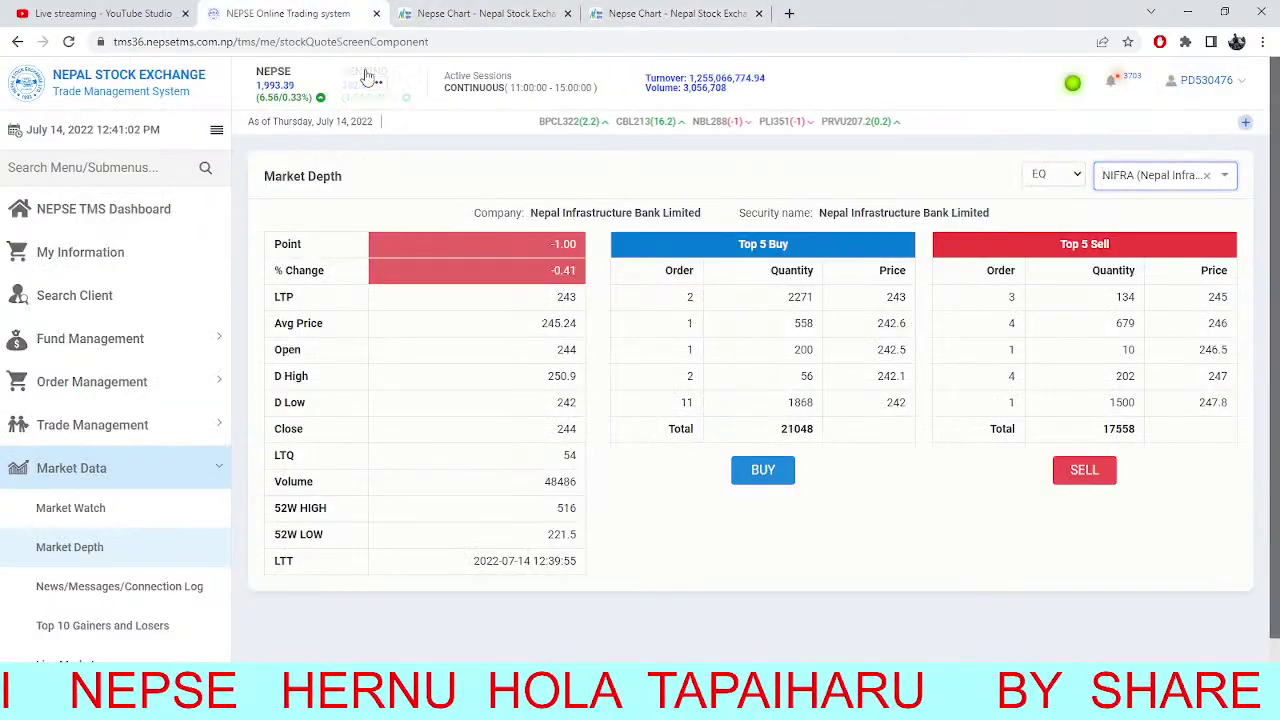